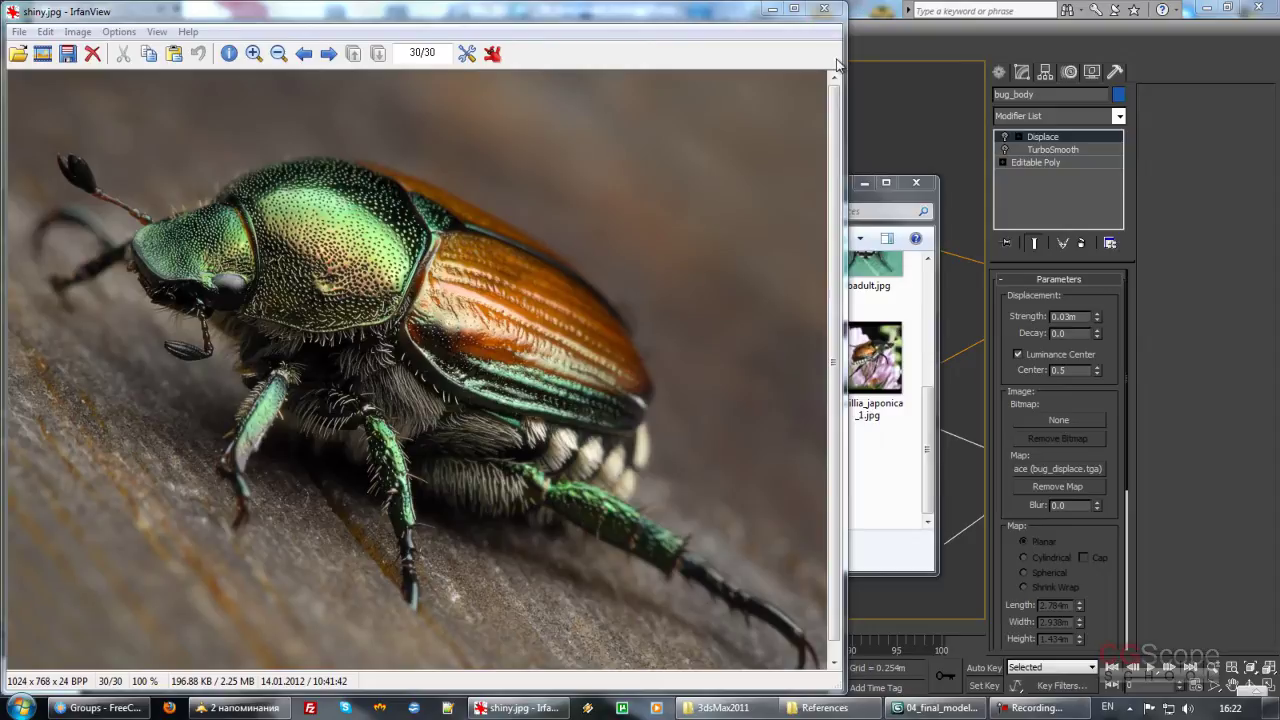
Step: Bring 3ds Max to the front, then zoom in and orbit the Perspective view around the beetle
left_click(872, 12)
scroll(651, 291, "up", 2)
scroll(654, 294, "up", 2)
scroll(664, 303, "up", 2)
mouse_move(664, 303)
middle_mouse_down("alt")
mouse_move(651, 323)
mouse_move(610, 330)
mouse_move(577, 314)
mouse_move(600, 337)
mouse_move(506, 331)
mouse_move(660, 352)
middle_mouse_up("alt")
Step: Open the Slate Material Editor, frame the bug material's nodes, then bring up shiny.jpg for comparison
key("m")
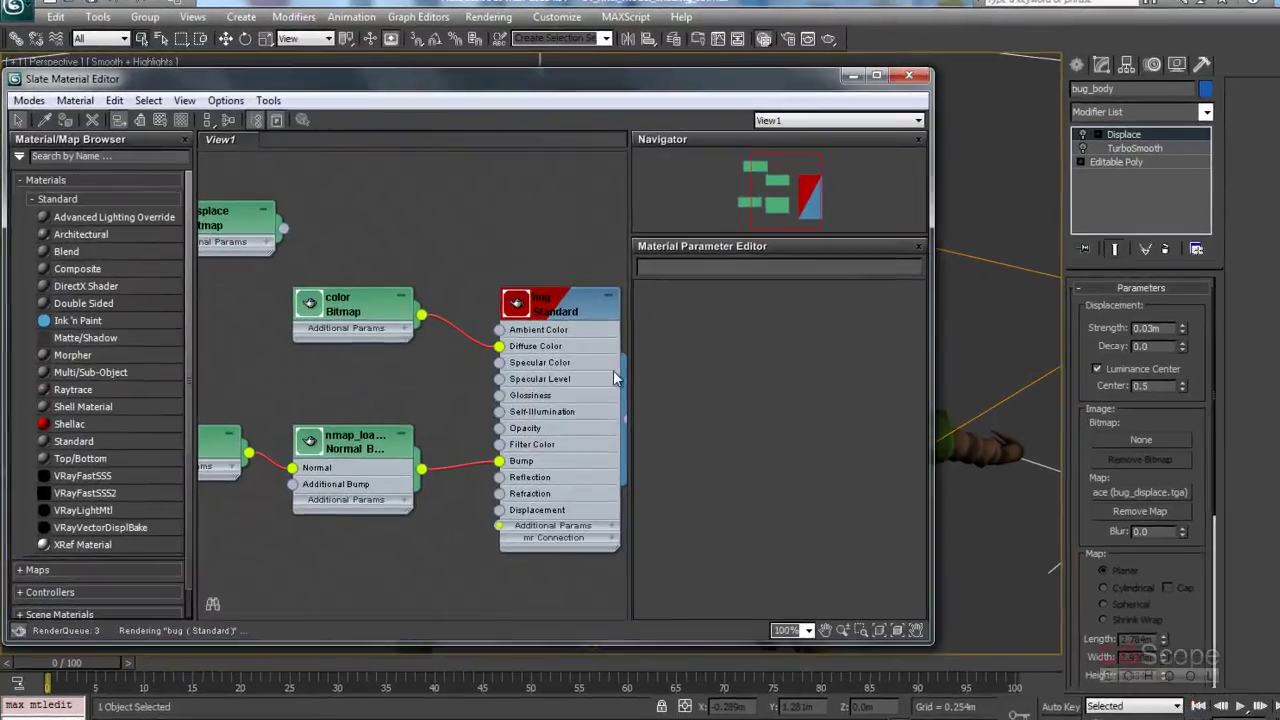
mouse_move(518, 425)
middle_mouse_down()
mouse_move(508, 400)
mouse_move(586, 383)
middle_mouse_up()
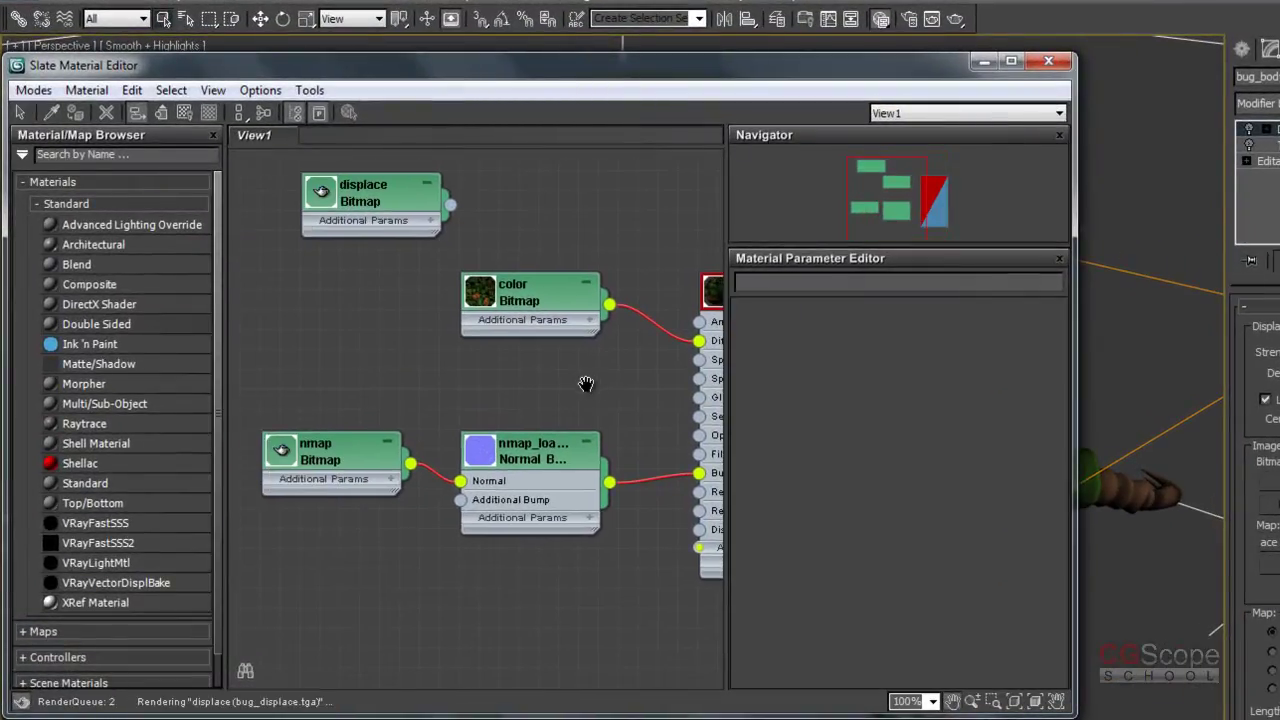
mouse_move(363, 400)
middle_mouse_down()
mouse_move(539, 425)
mouse_move(475, 463)
middle_mouse_up()
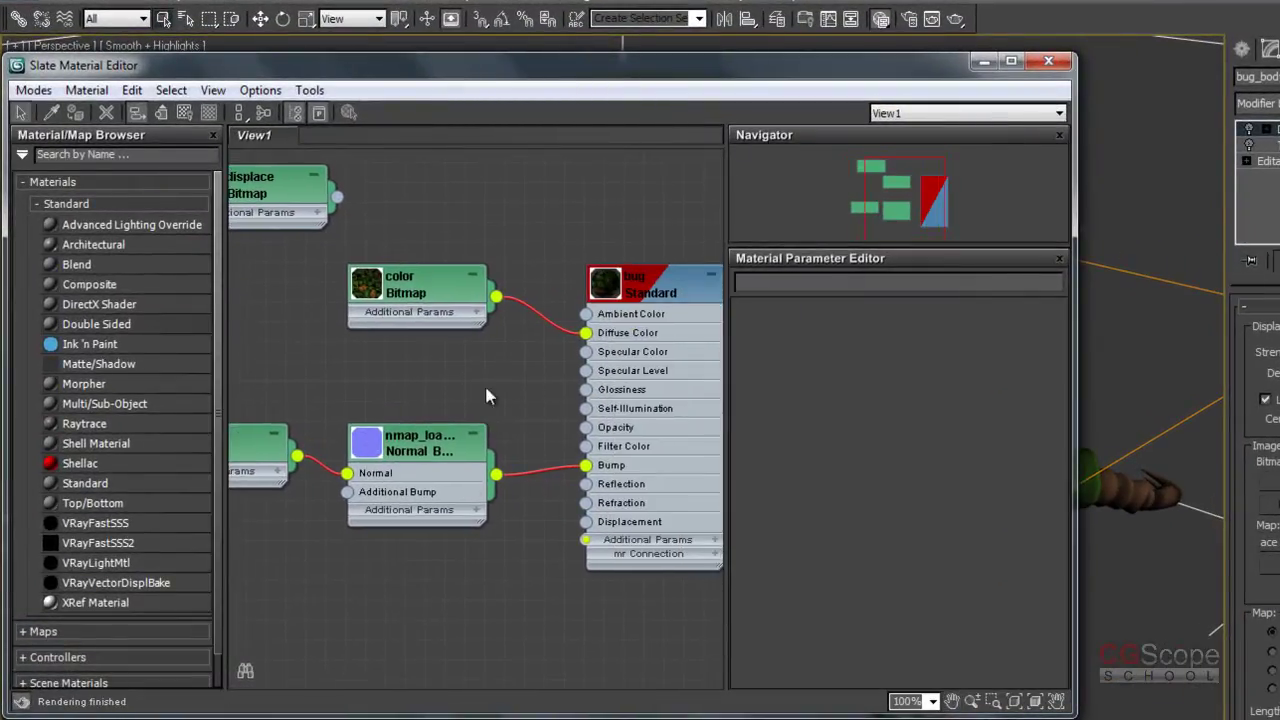
middle_click_drag(484, 382, 476, 410)
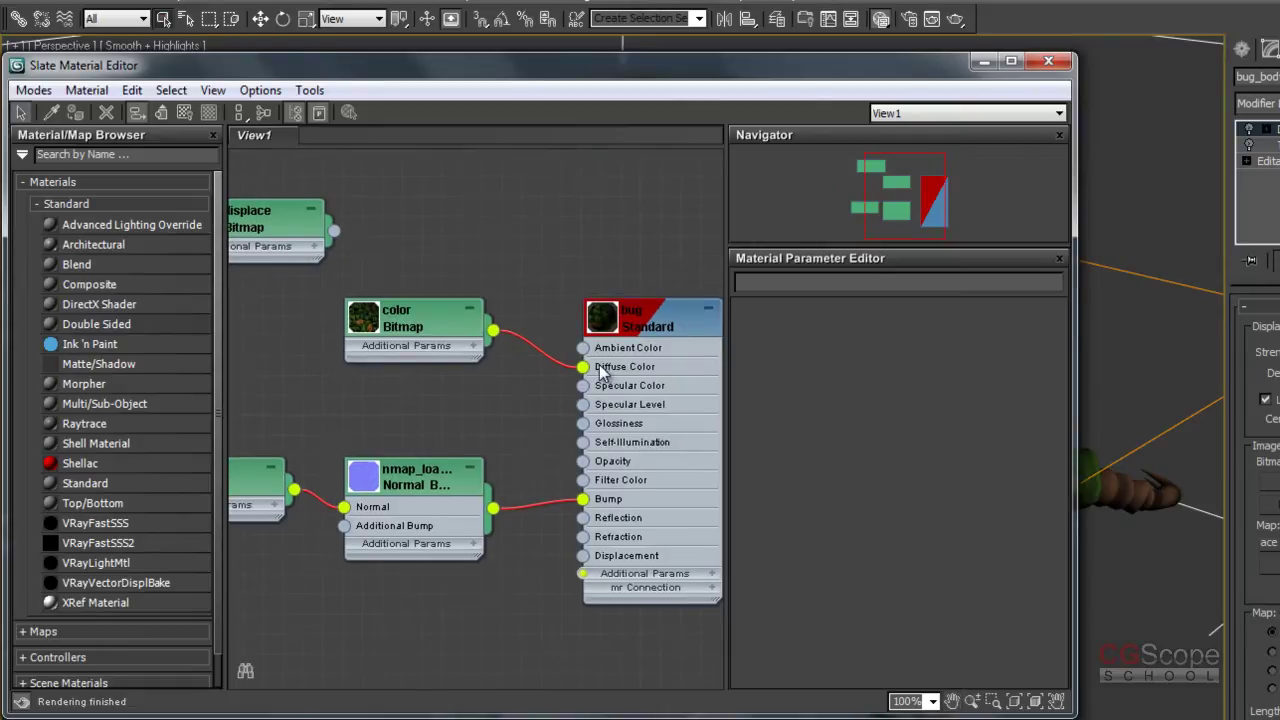
mouse_move(552, 422)
middle_mouse_down()
mouse_move(567, 363)
mouse_move(471, 409)
mouse_move(523, 409)
mouse_move(481, 394)
middle_mouse_up()
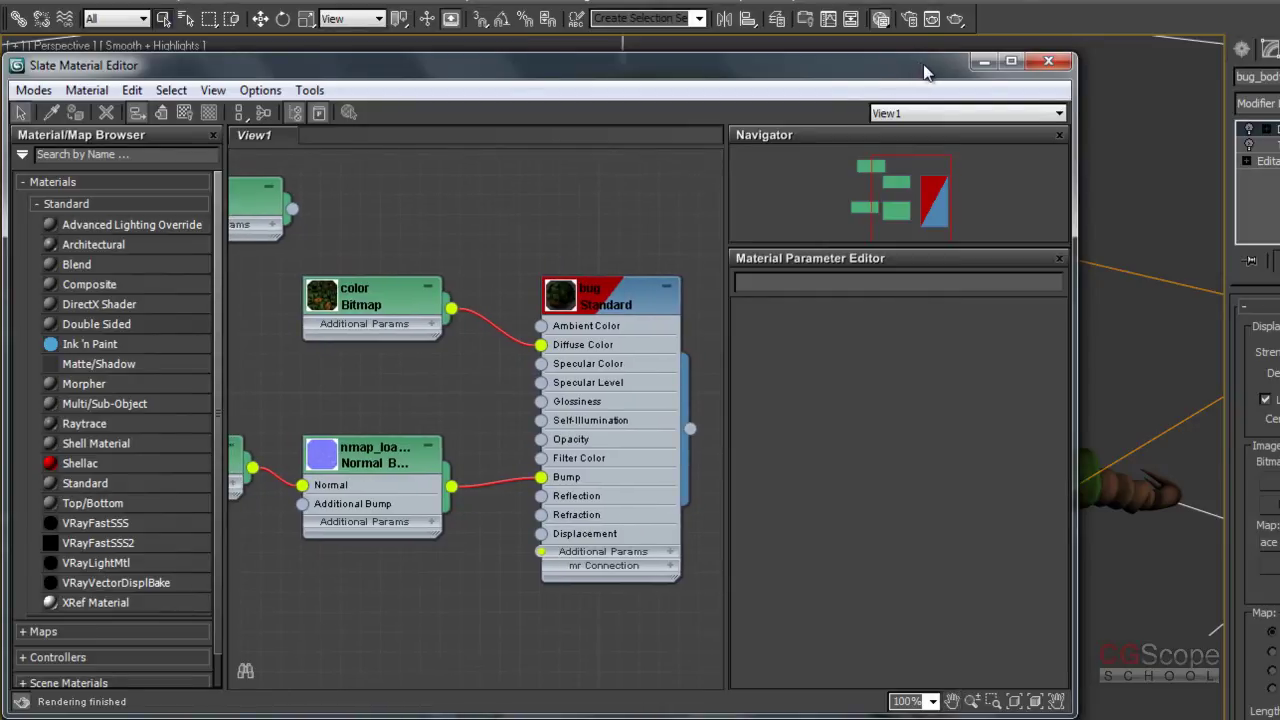
left_click_drag(925, 72, 932, 72)
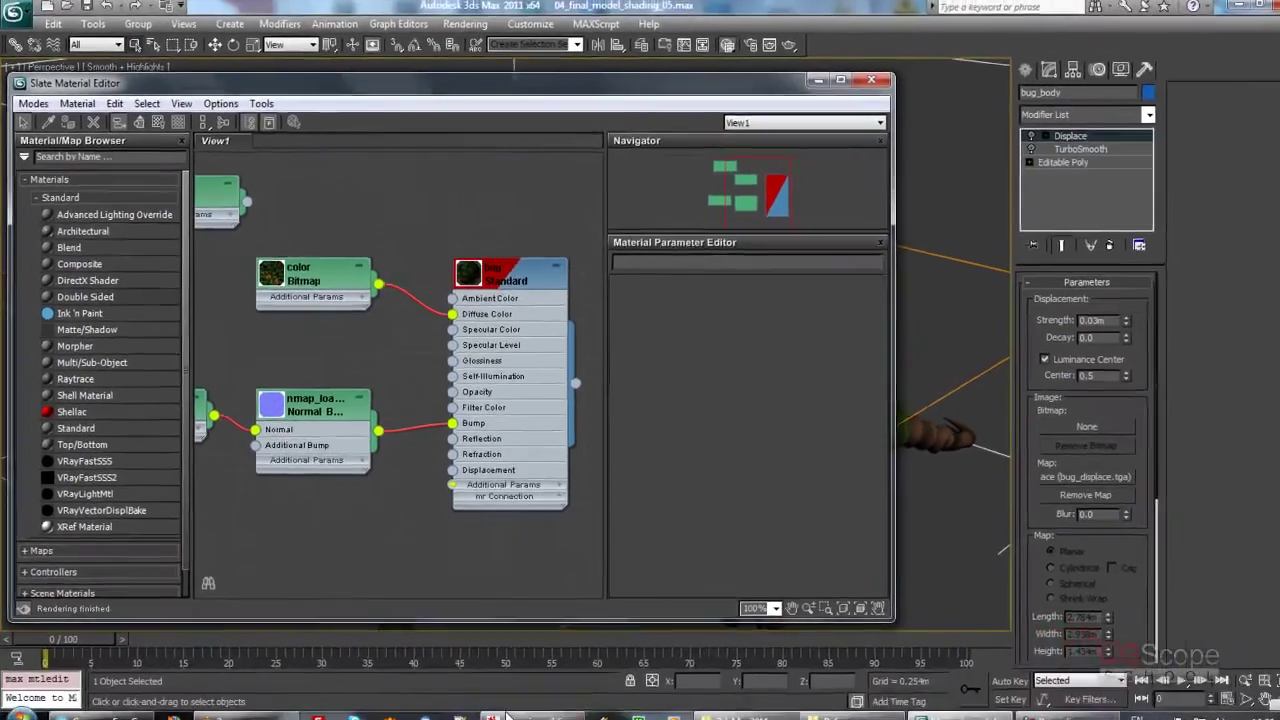
left_click(517, 707)
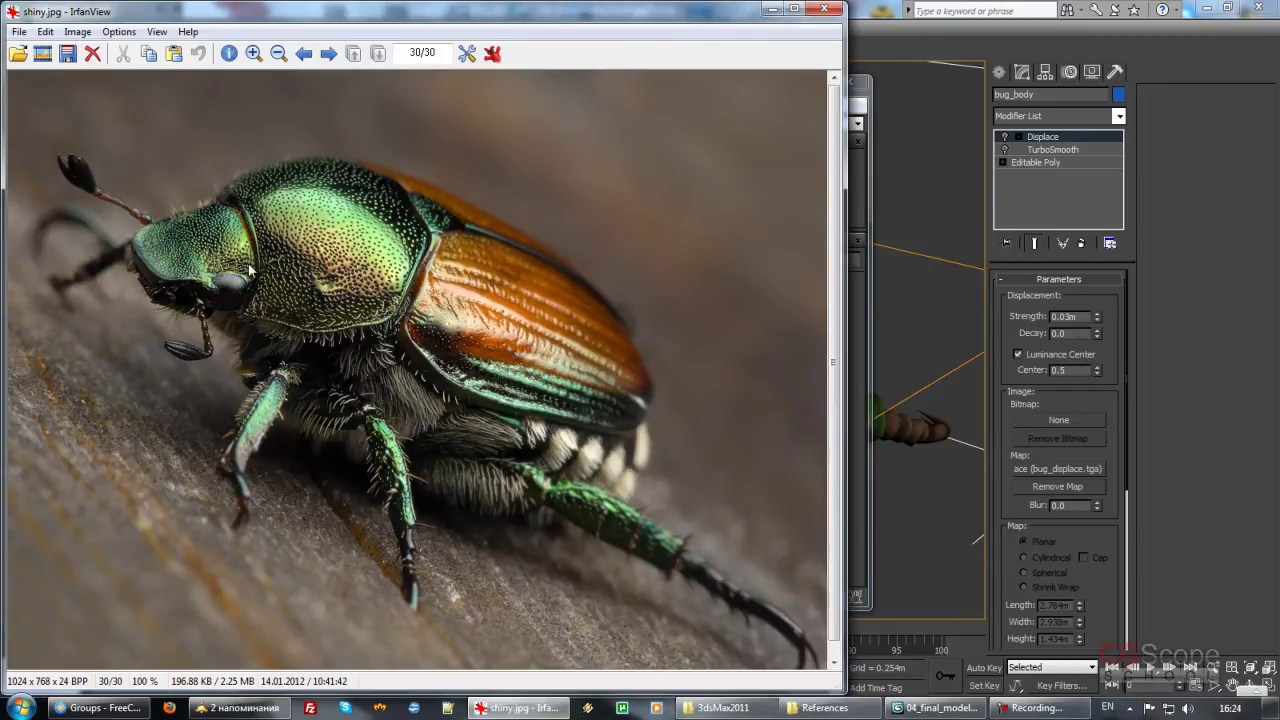
Step: Minimize the reference photo, close the material editor and orbit to a side view of the wings
left_click(771, 11)
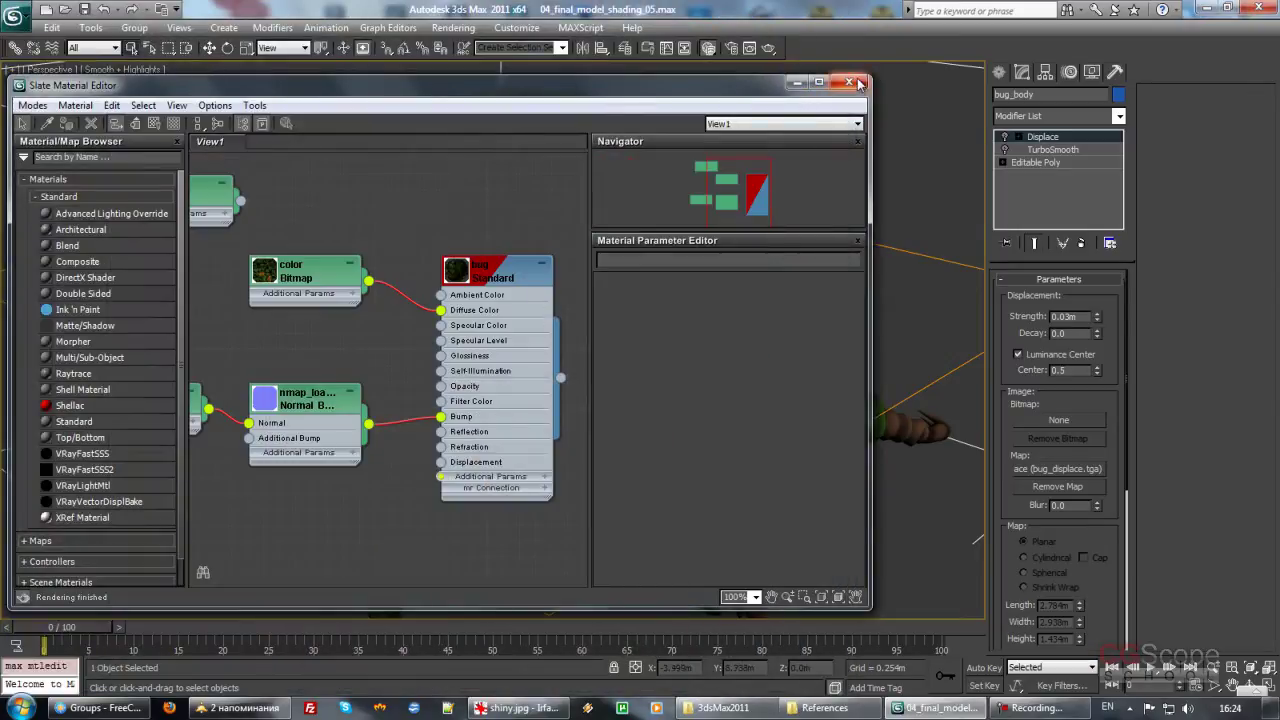
left_click(849, 81)
mouse_move(651, 405)
middle_mouse_down("alt")
mouse_move(571, 368)
mouse_move(613, 426)
middle_mouse_up("alt")
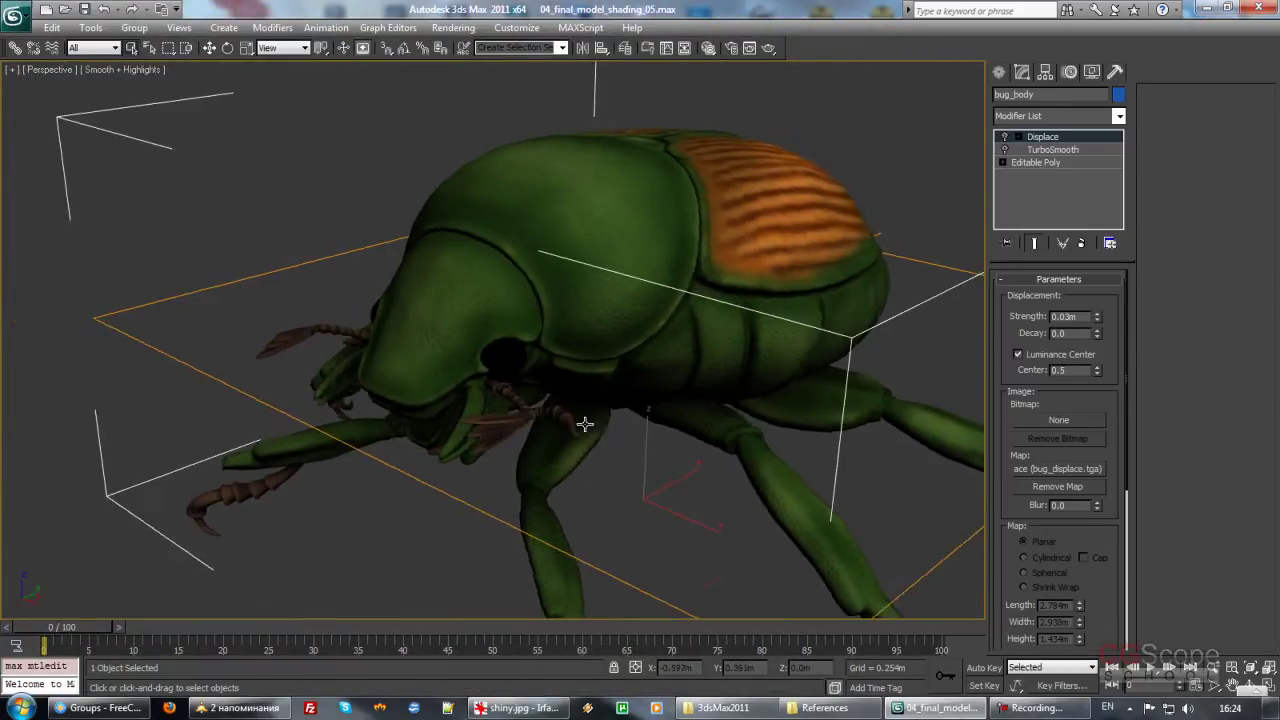
scroll(580, 422, "up", 5)
scroll(600, 420, "down", 5)
mouse_move(583, 420)
middle_mouse_down("alt")
mouse_move(531, 400)
mouse_move(566, 386)
mouse_move(546, 393)
middle_mouse_up("alt")
Step: Toggle Edged Faces on and off, orbit side-on, and bring back the shiny.jpg reference
key("F4")
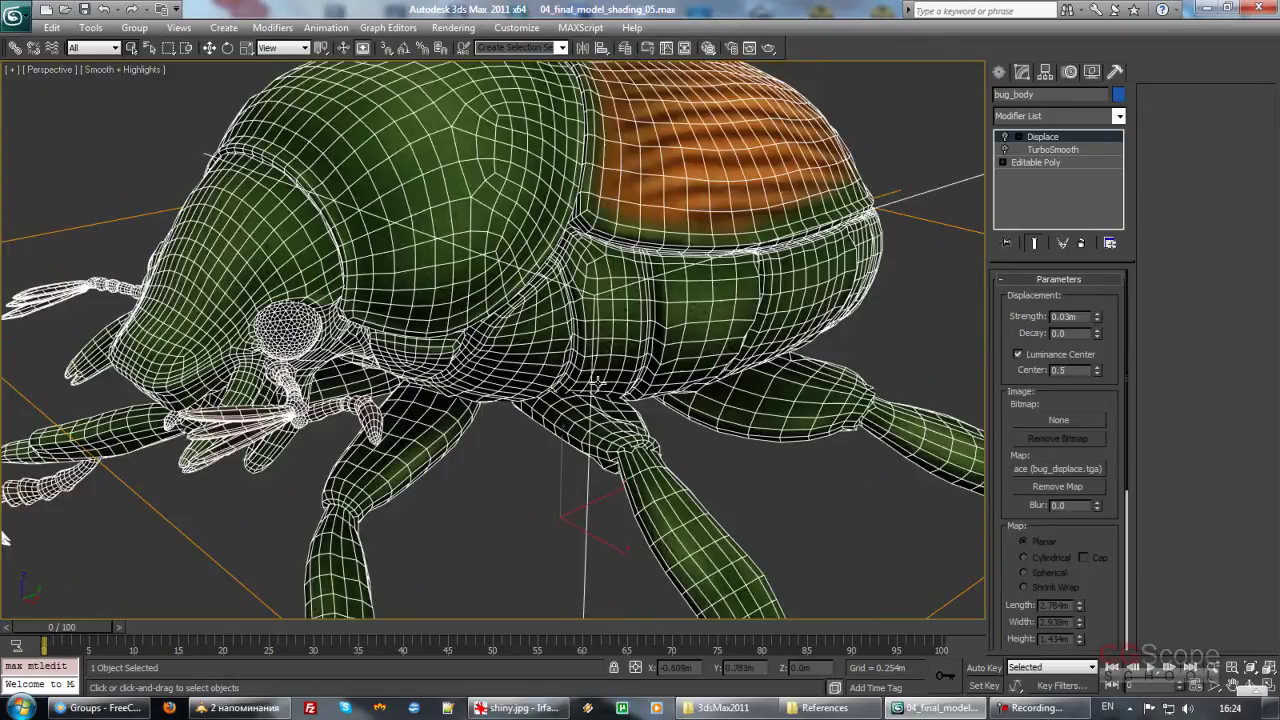
key("F4")
mouse_move(571, 337)
middle_mouse_down("alt")
mouse_move(601, 394)
mouse_move(600, 357)
mouse_move(580, 363)
mouse_move(590, 390)
mouse_move(586, 349)
mouse_move(609, 354)
middle_mouse_up("alt")
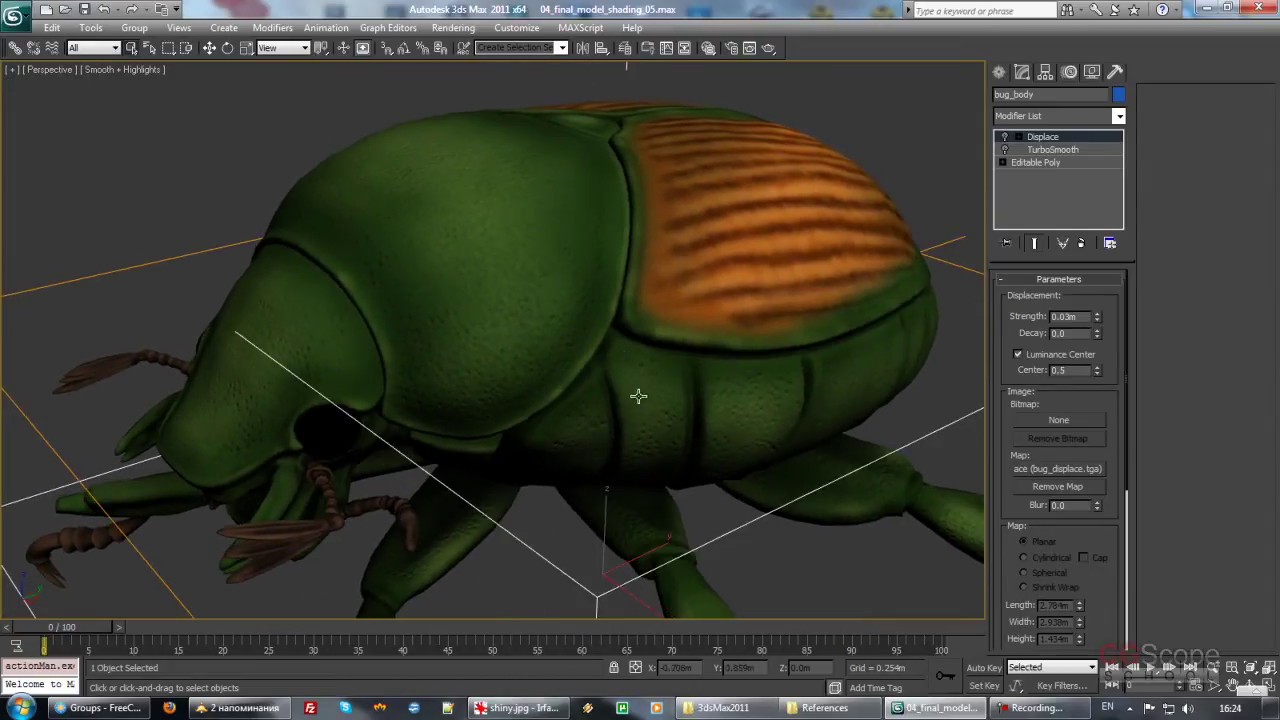
left_click(555, 716)
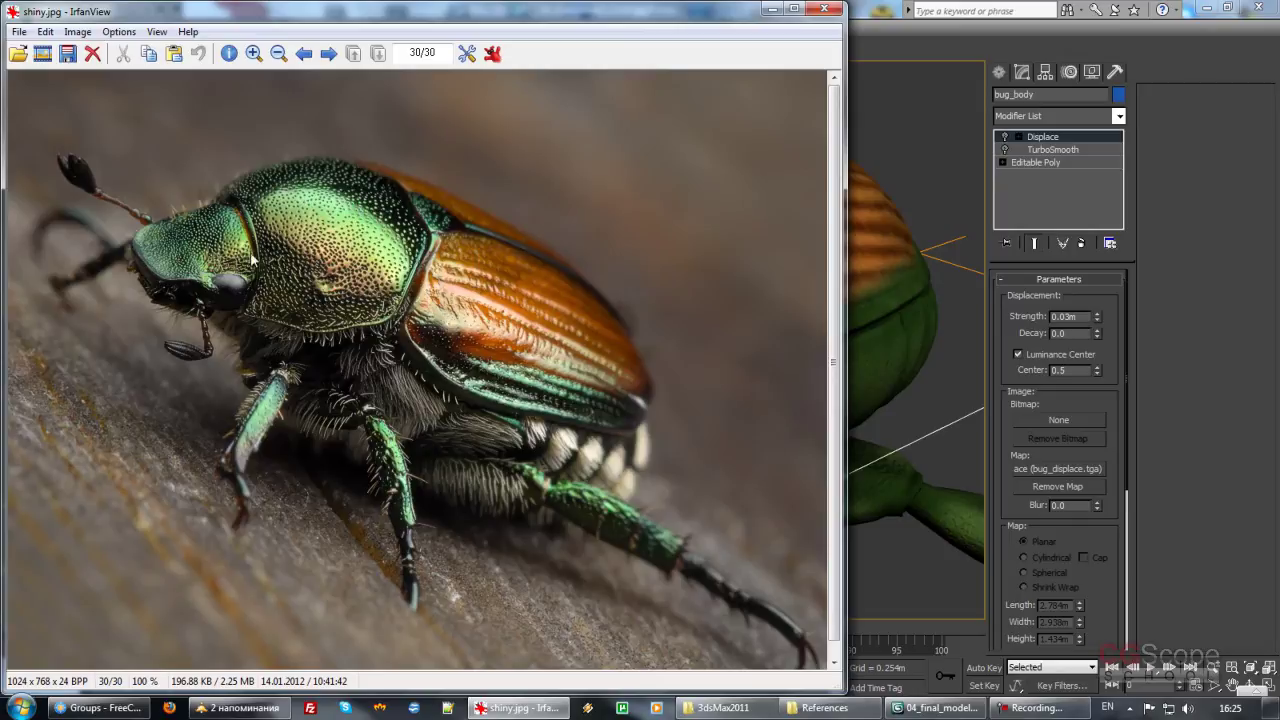
Step: Minimize the reference photo and show wireframe edges over the orbited beetle
left_click(774, 12)
mouse_move(671, 263)
middle_mouse_down("alt")
mouse_move(634, 277)
mouse_move(640, 295)
mouse_move(626, 277)
mouse_move(600, 300)
mouse_move(556, 299)
mouse_move(585, 256)
mouse_move(585, 300)
mouse_move(571, 307)
middle_mouse_up("alt")
key("F4")
Step: Zoom in on the beetle's ridged shell top and open Render Setup
scroll(546, 313, "up", 3)
scroll(580, 302, "up", 2)
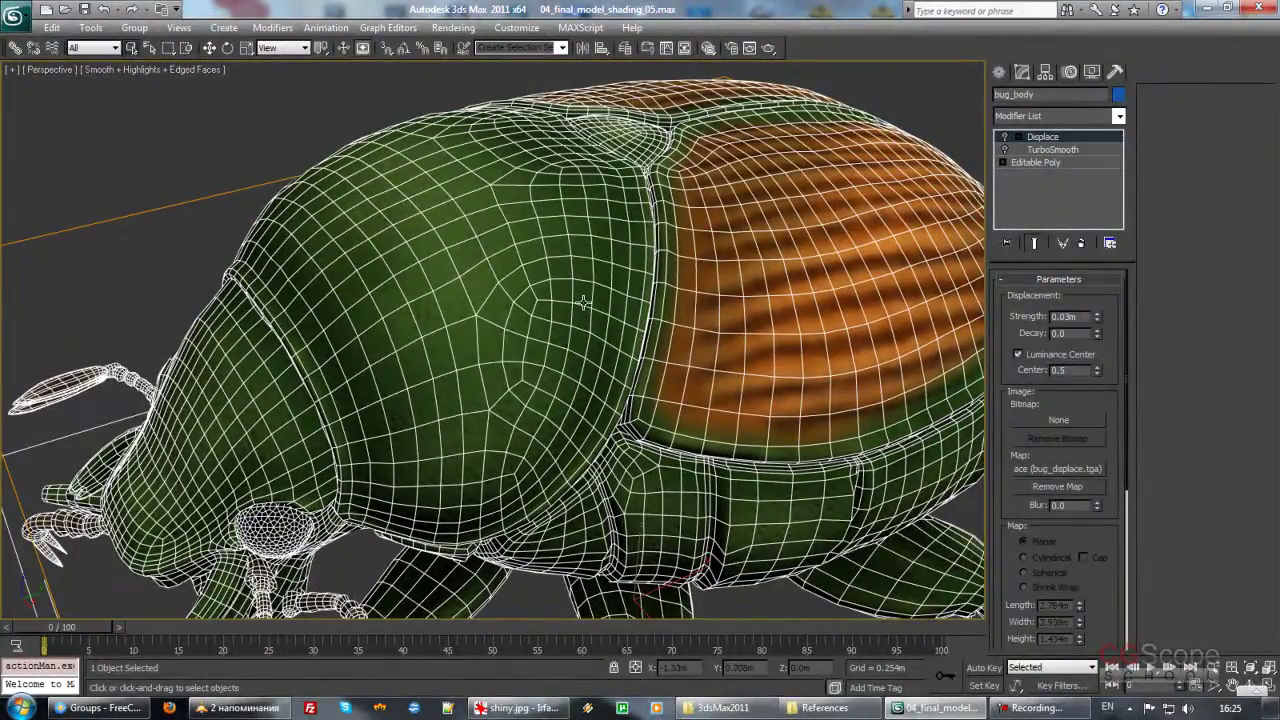
middle_click_drag(584, 301, 608, 286, "alt")
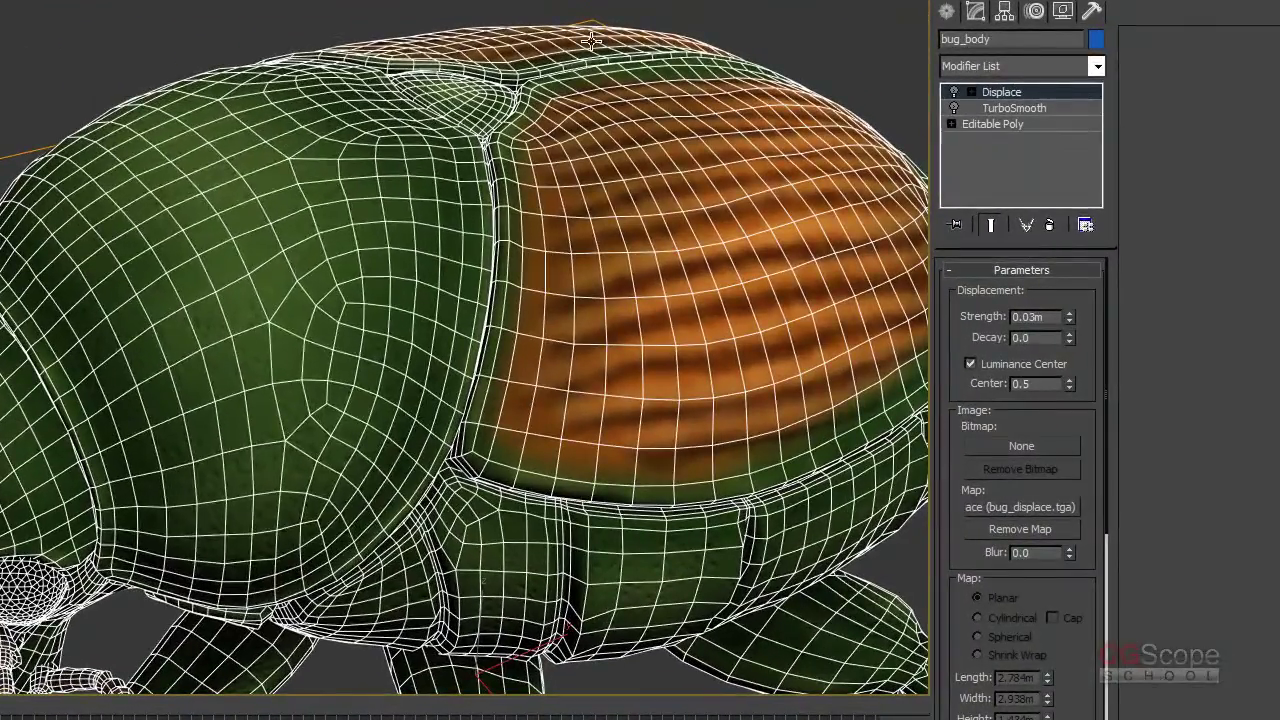
left_click(733, 52)
Step: Turn off Antialiasing in Render Setup's scanline Renderer settings
left_click_drag(312, 8, 643, 39)
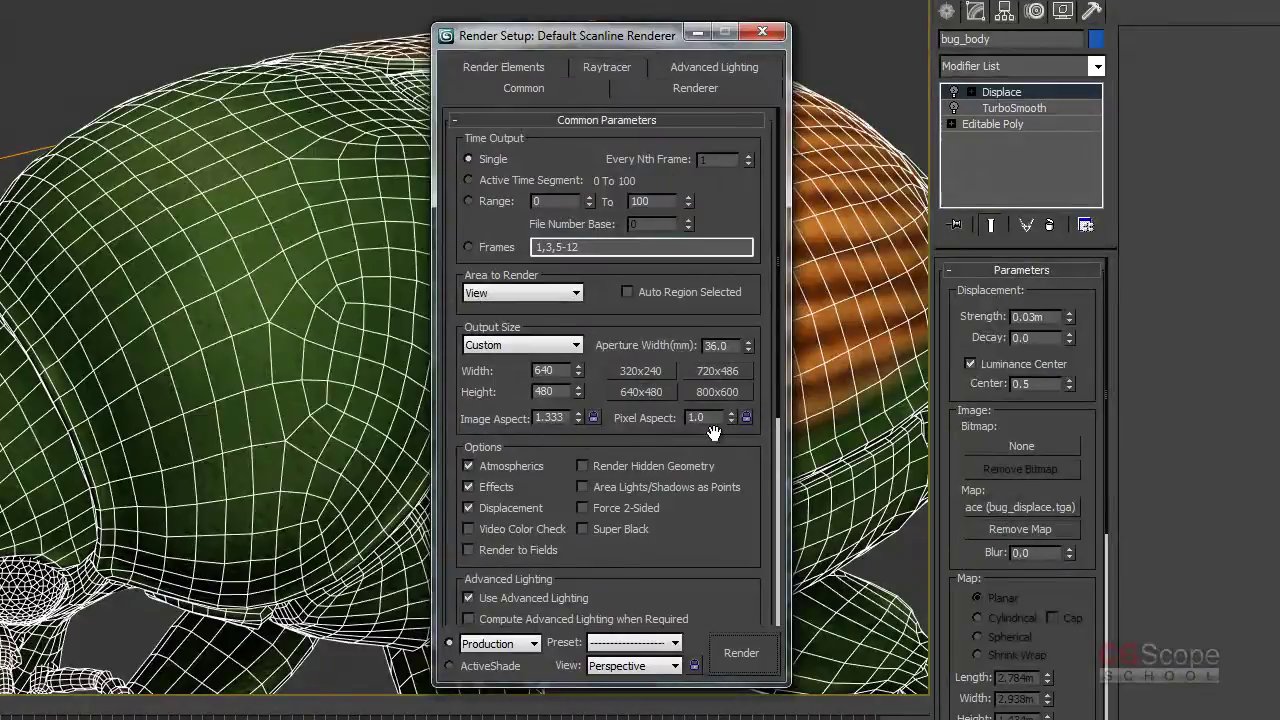
scroll(735, 494, "down", 2)
scroll(735, 494, "down", 2)
scroll(608, 258, "up", 2)
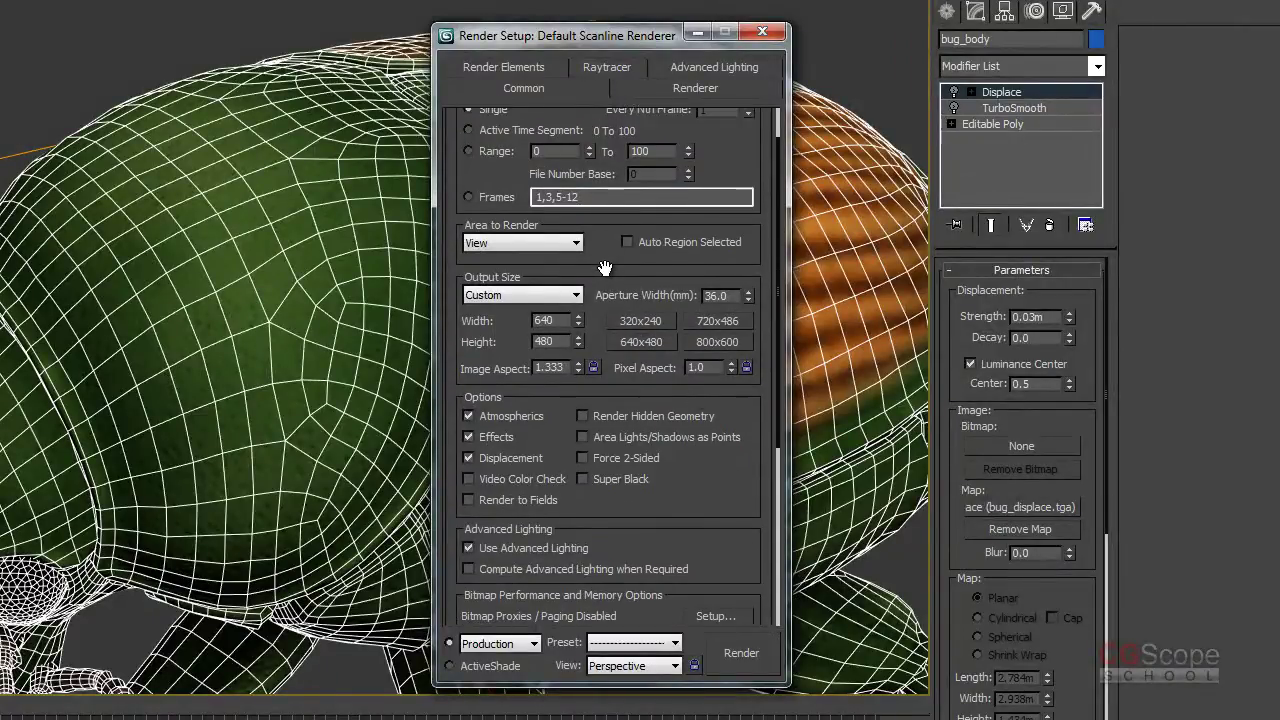
scroll(605, 300, "up", 2)
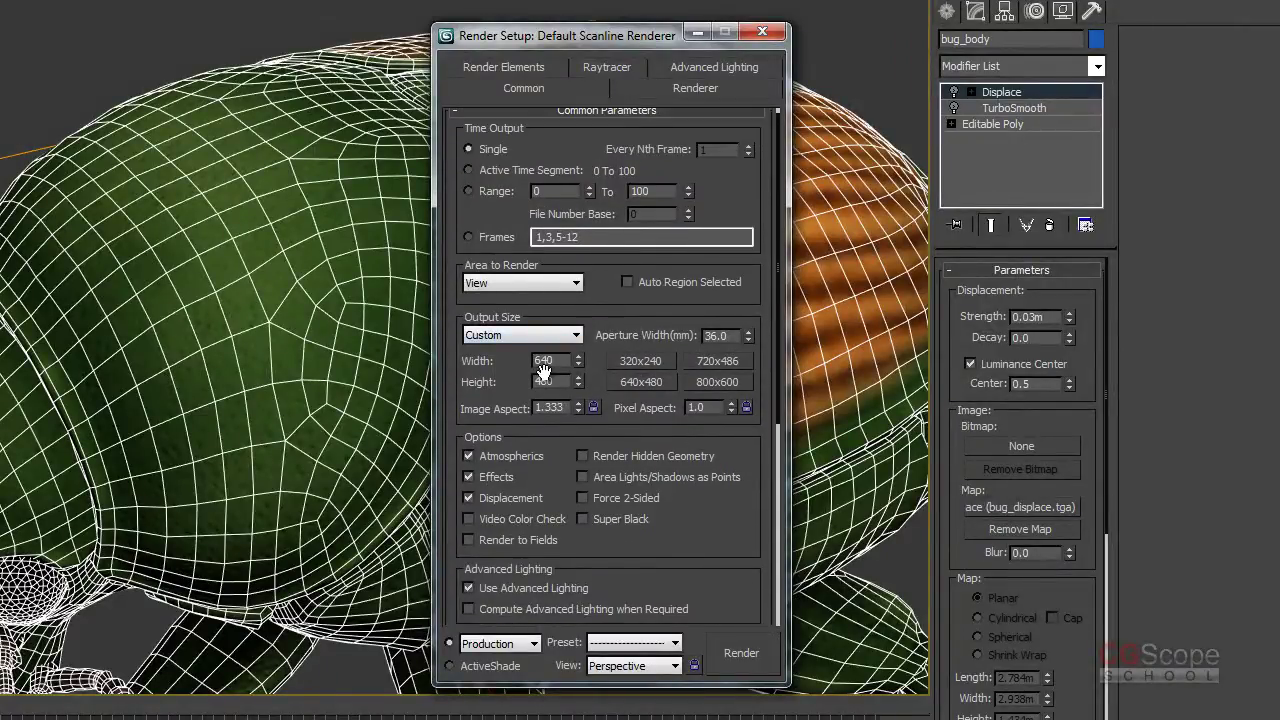
scroll(741, 553, "down", 1)
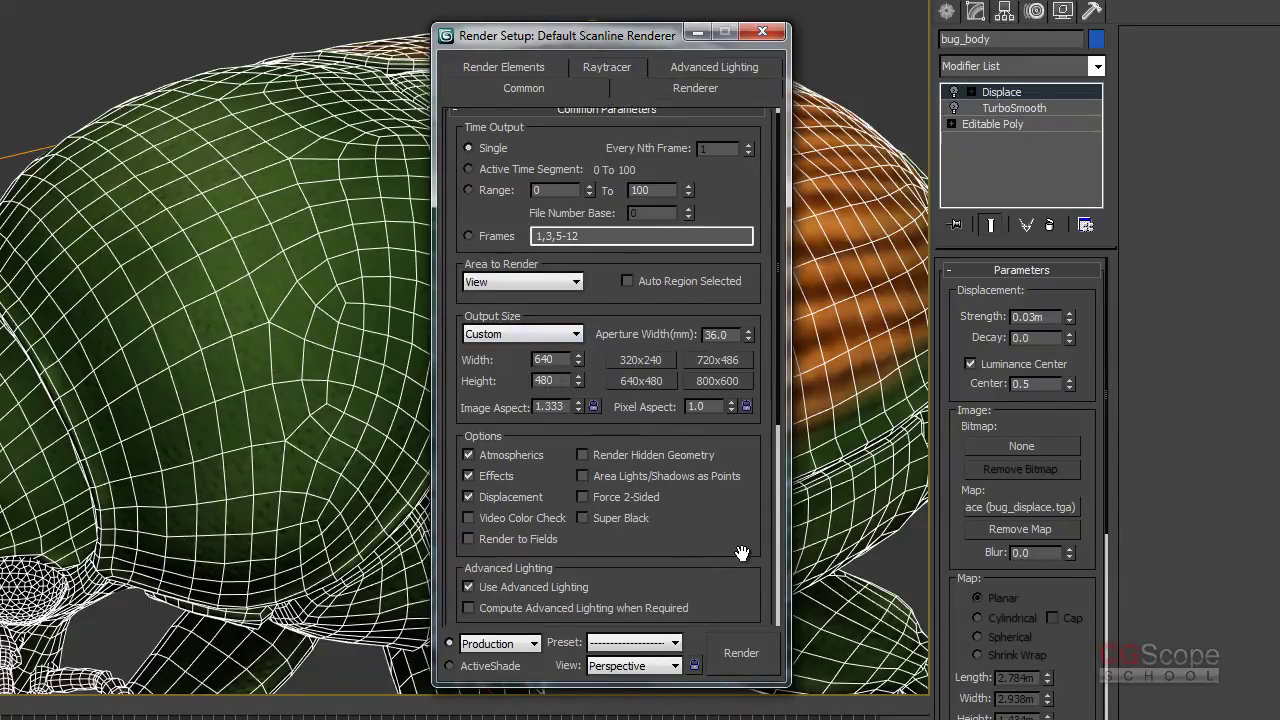
scroll(741, 553, "down", 2)
scroll(741, 553, "down", 1)
scroll(716, 438, "up", 1)
scroll(716, 438, "up", 2)
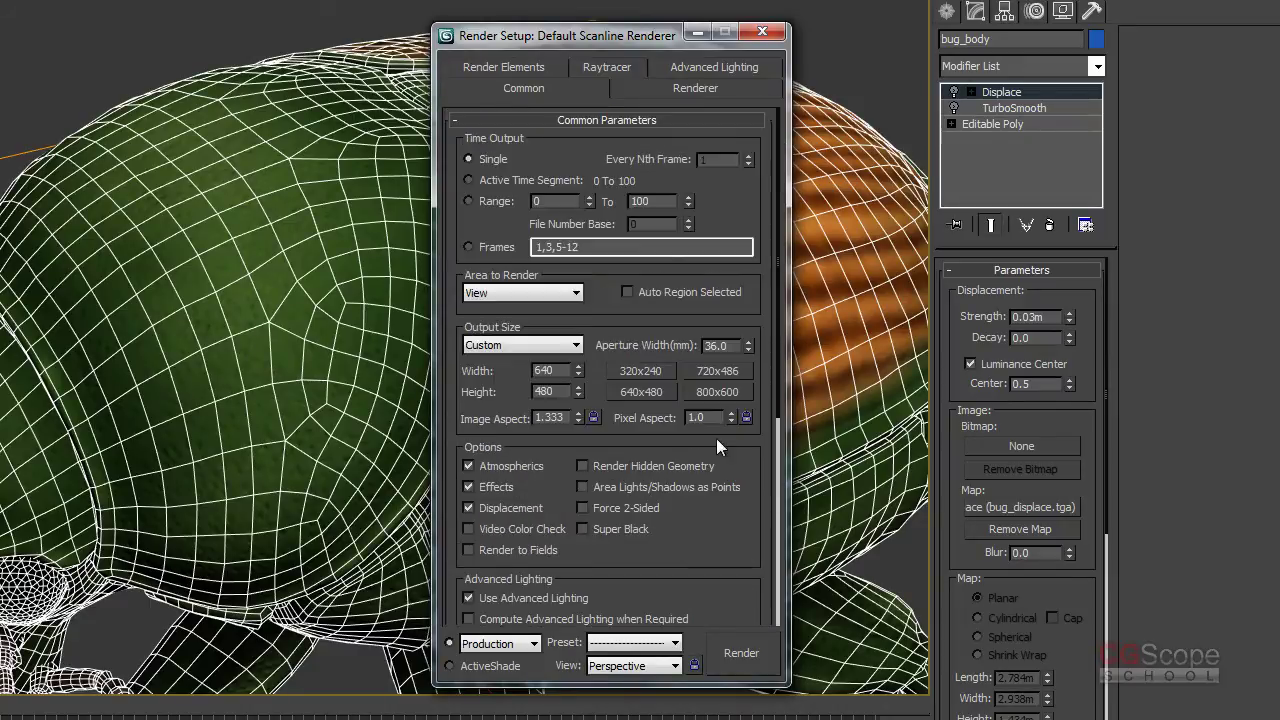
left_click(650, 82)
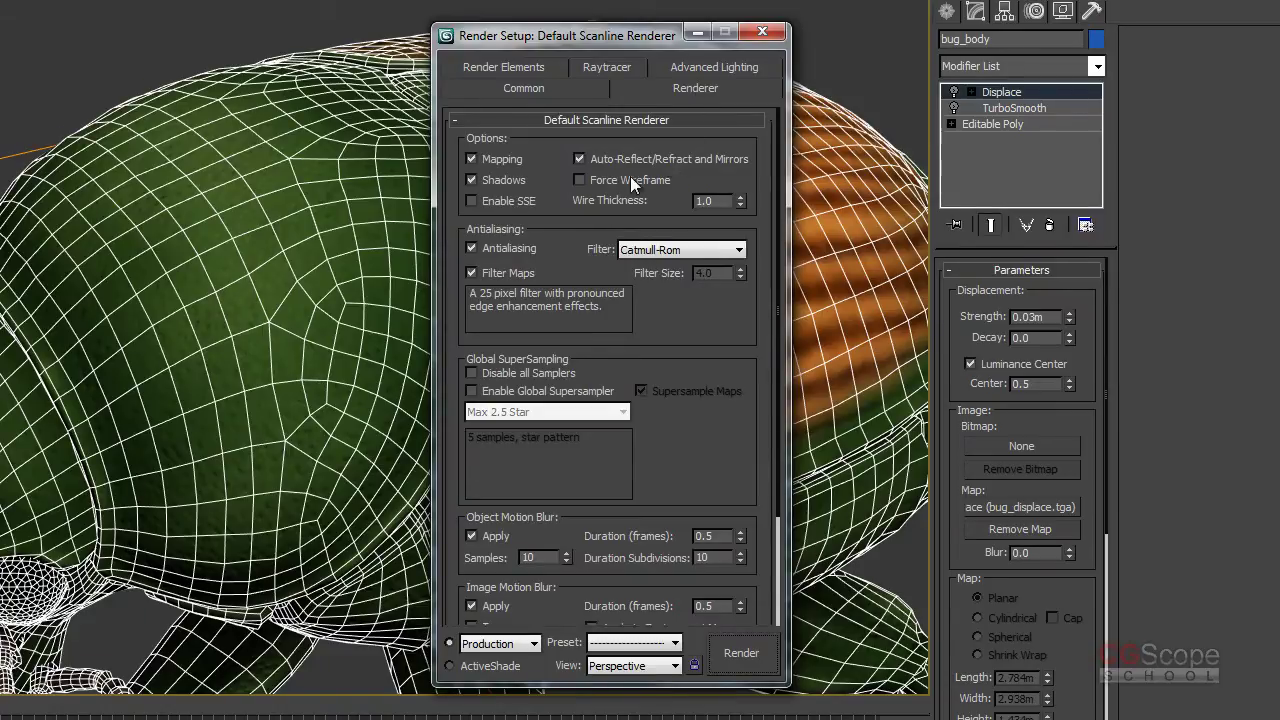
left_click(474, 249)
Step: Render a test of the green beetle in Perspective, then reopen the Slate Material Editor
mouse_move(680, 346)
left_mouse_down()
mouse_move(681, 184)
mouse_move(659, 391)
left_mouse_up()
left_click(701, 249)
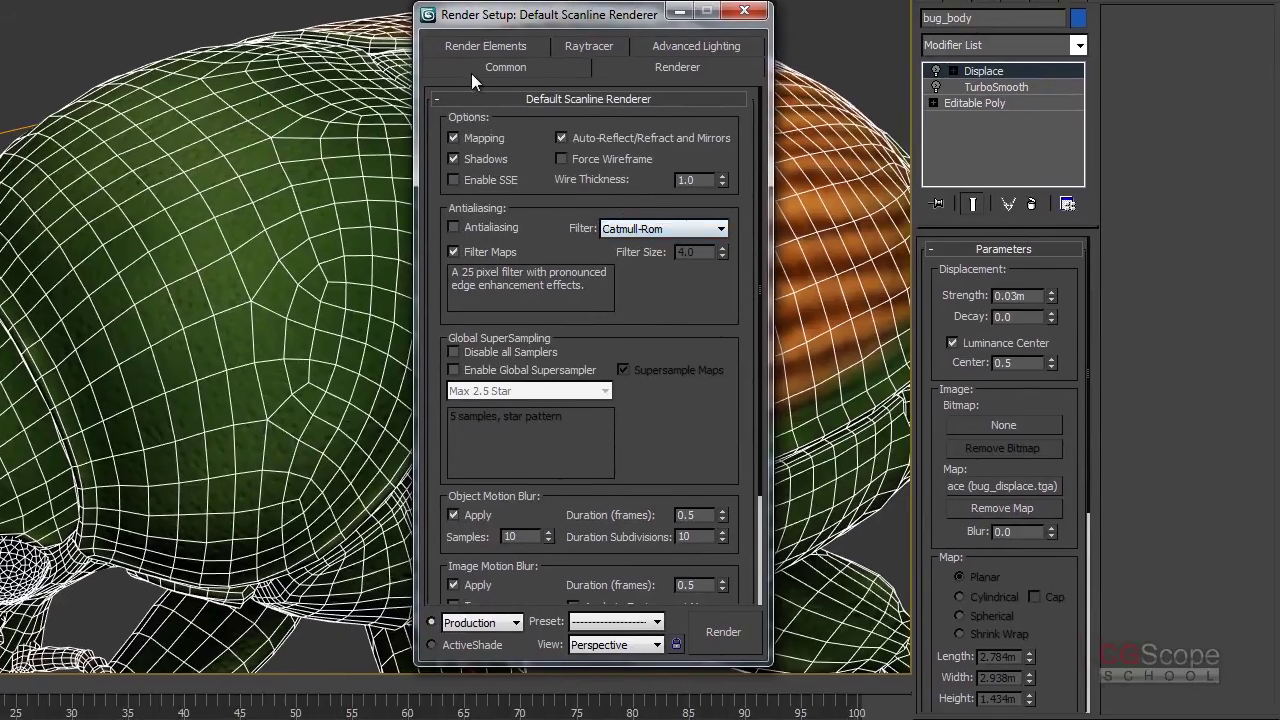
left_click(744, 11)
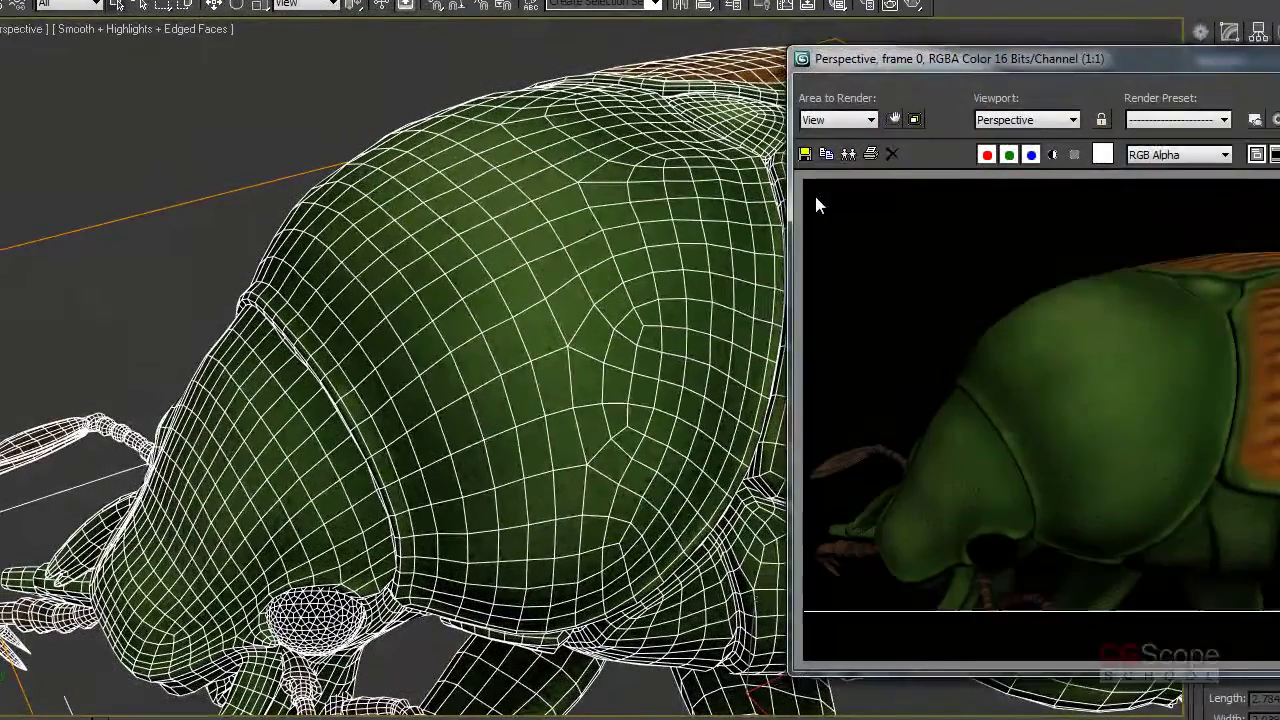
left_click_drag(1126, 74, 648, 64)
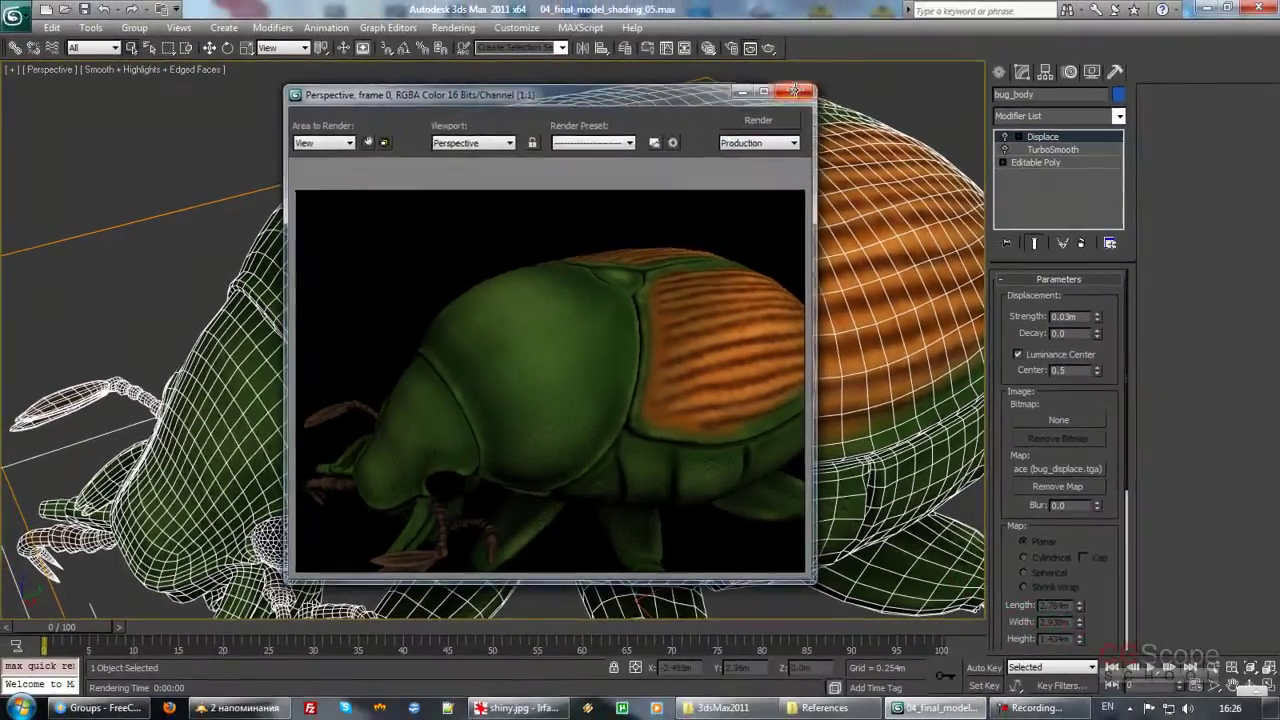
middle_click_drag(600, 300, 586, 277, "alt")
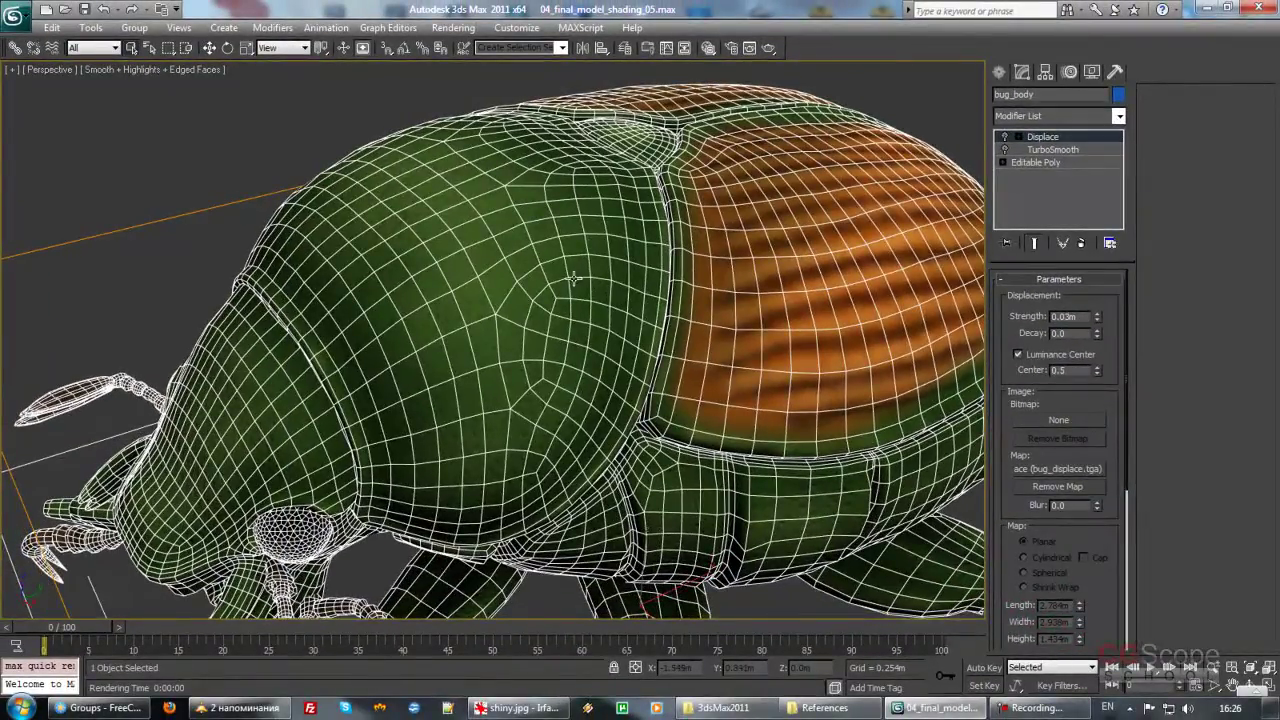
key("m")
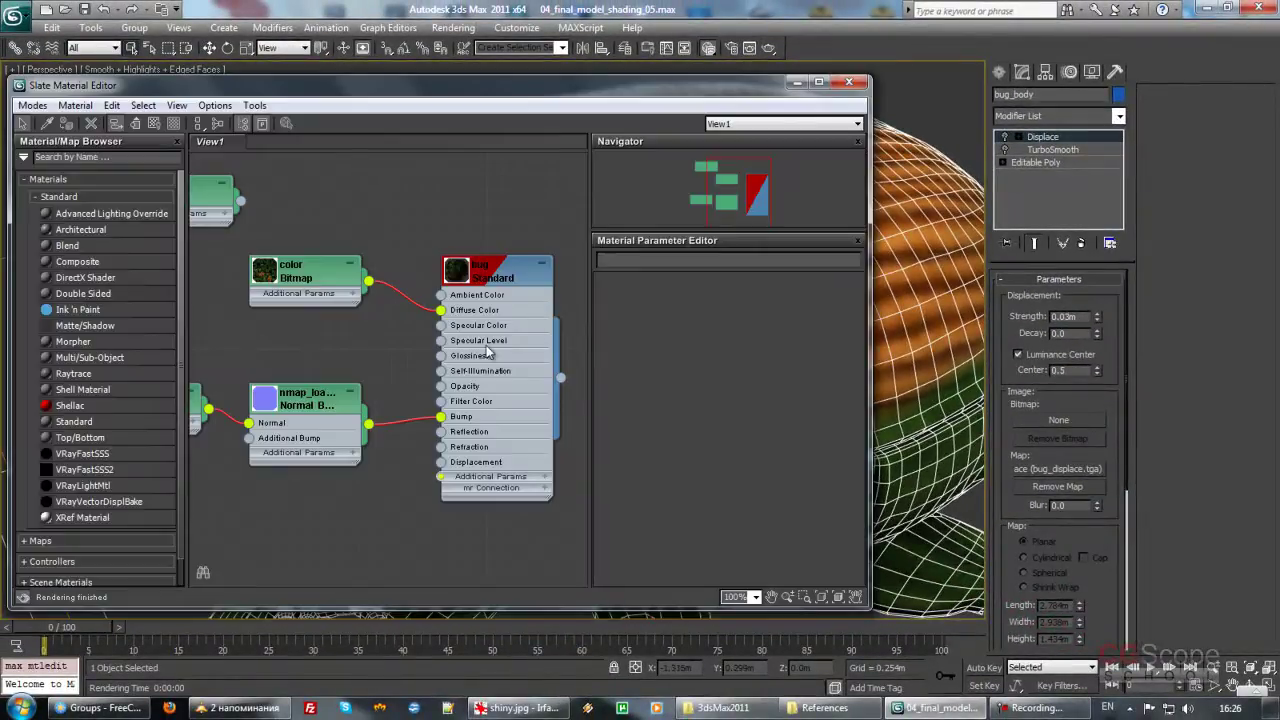
middle_click_drag(421, 219, 392, 221)
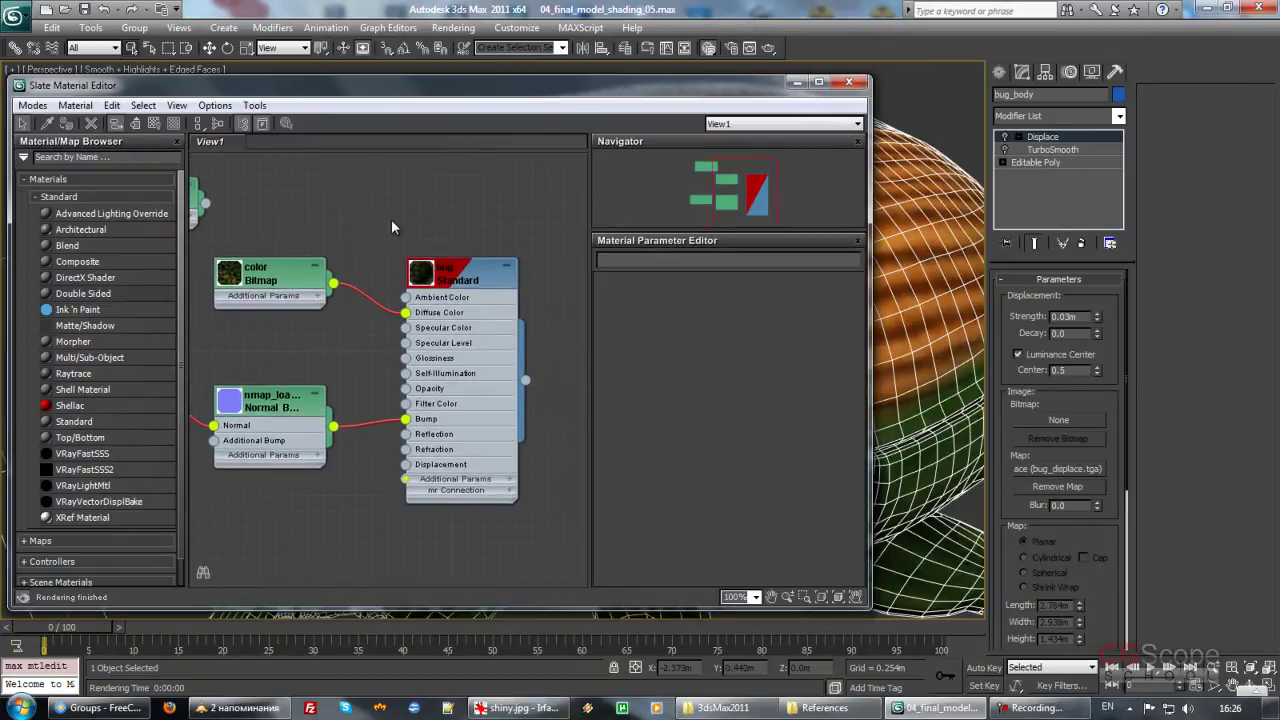
double_click(425, 278)
middle_click_drag(378, 310, 337, 293)
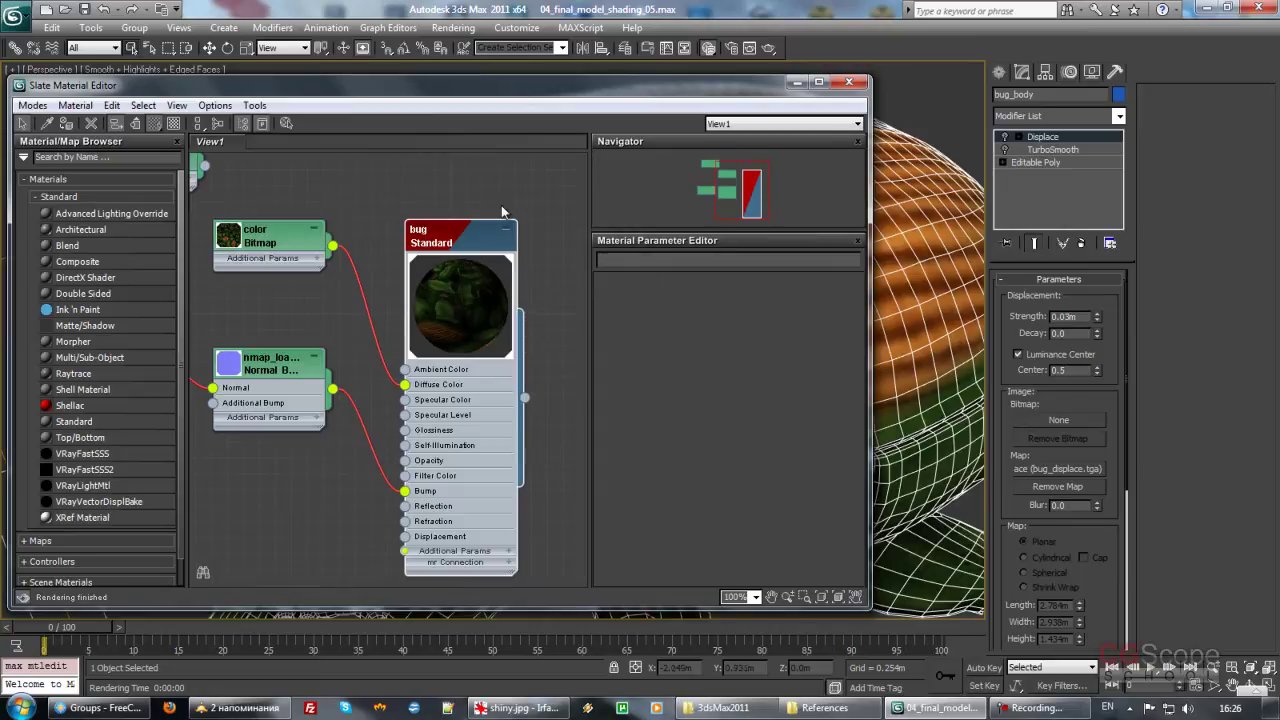
middle_click_drag(527, 296, 470, 258)
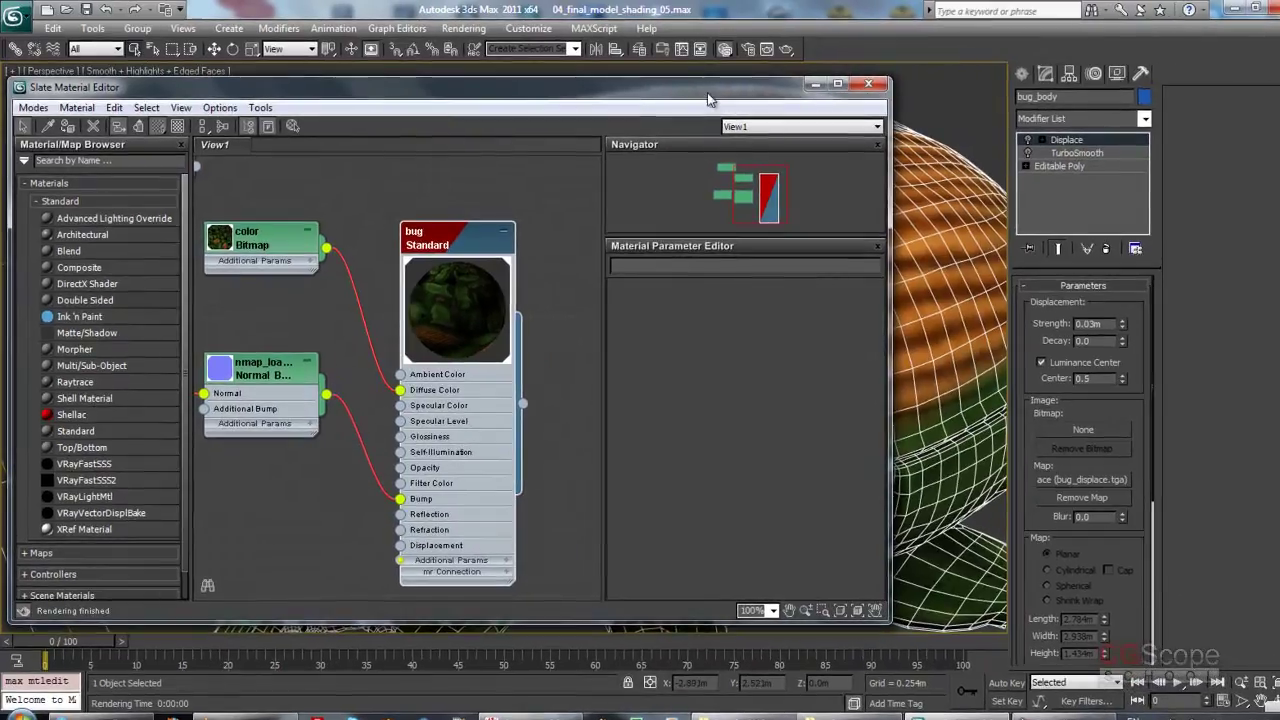
left_click_drag(707, 99, 257, 99)
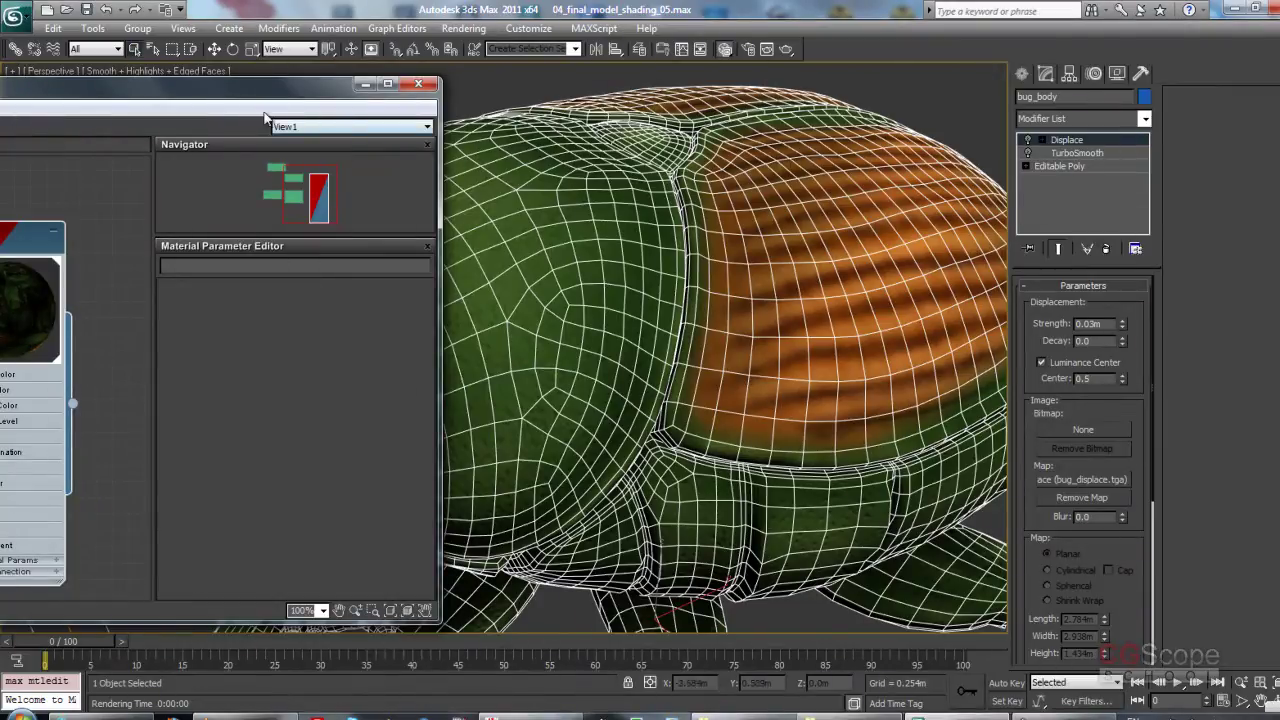
left_click_drag(233, 94, 709, 88)
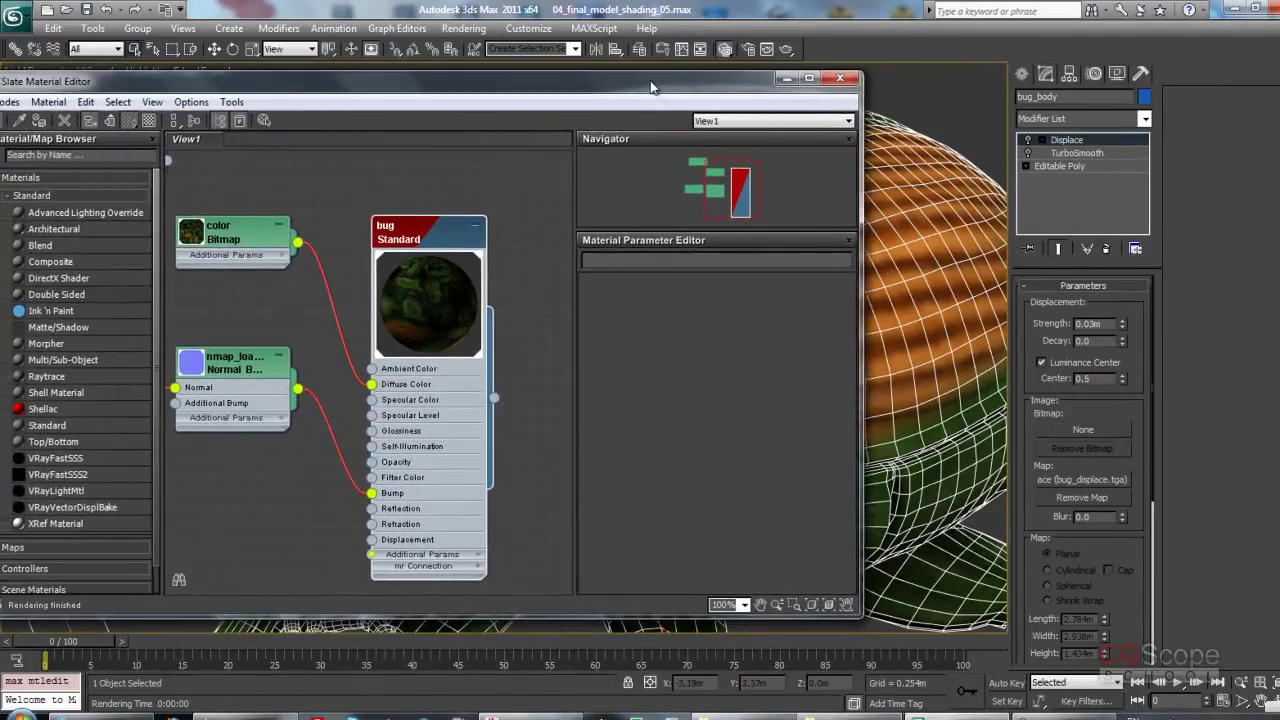
mouse_move(370, 337)
middle_mouse_down()
mouse_move(489, 323)
mouse_move(406, 323)
mouse_move(385, 336)
middle_mouse_up()
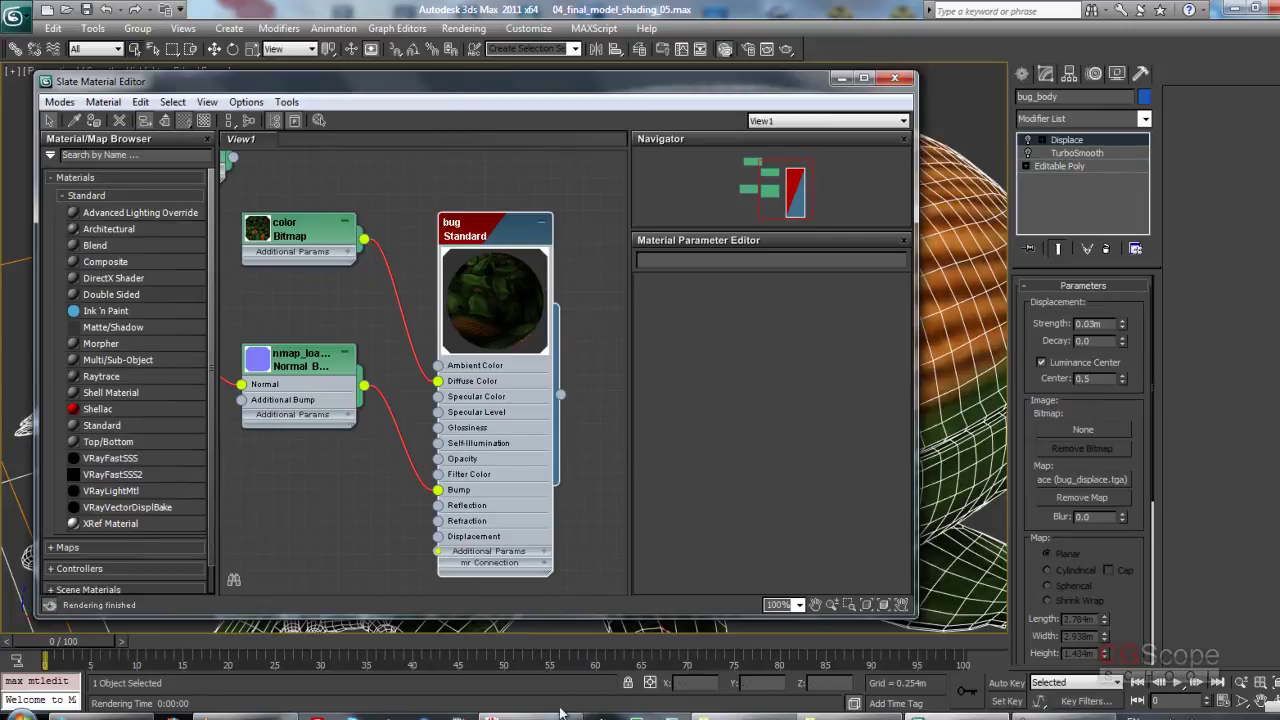
mouse_move(491, 714)
left_click(511, 622)
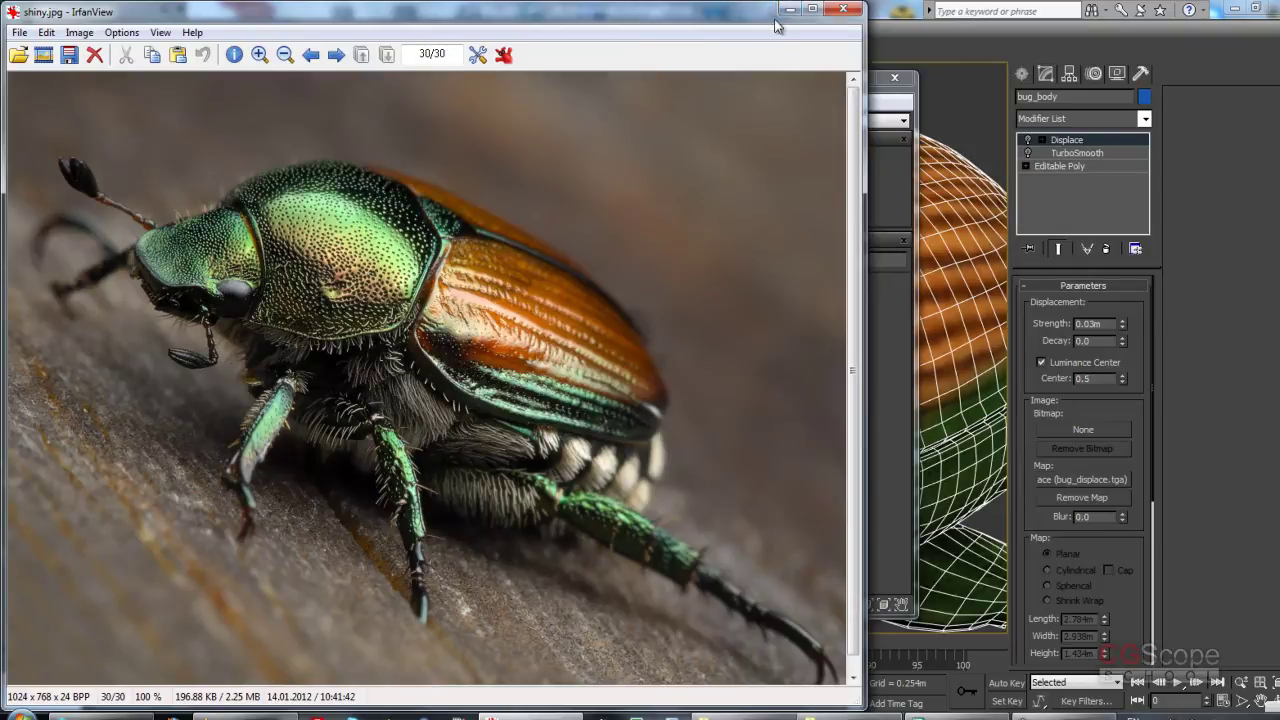
left_click_drag(752, 20, 772, 28)
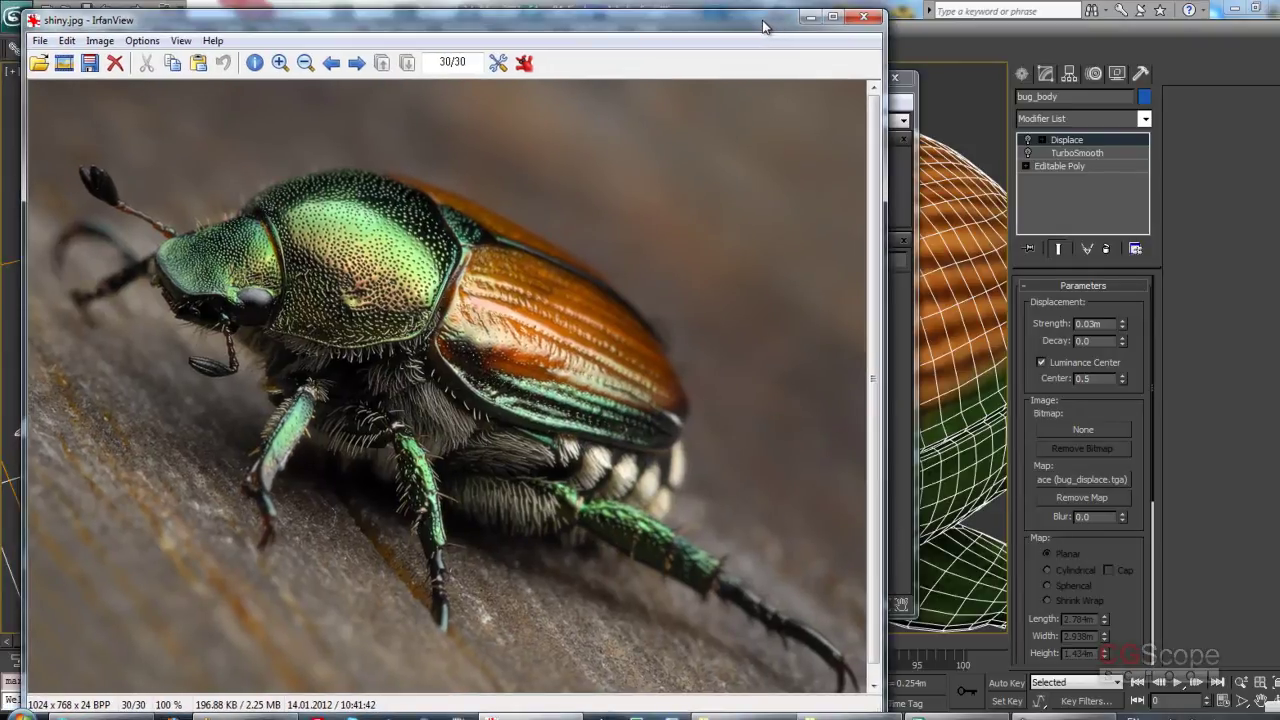
left_click_drag(772, 27, 760, 18)
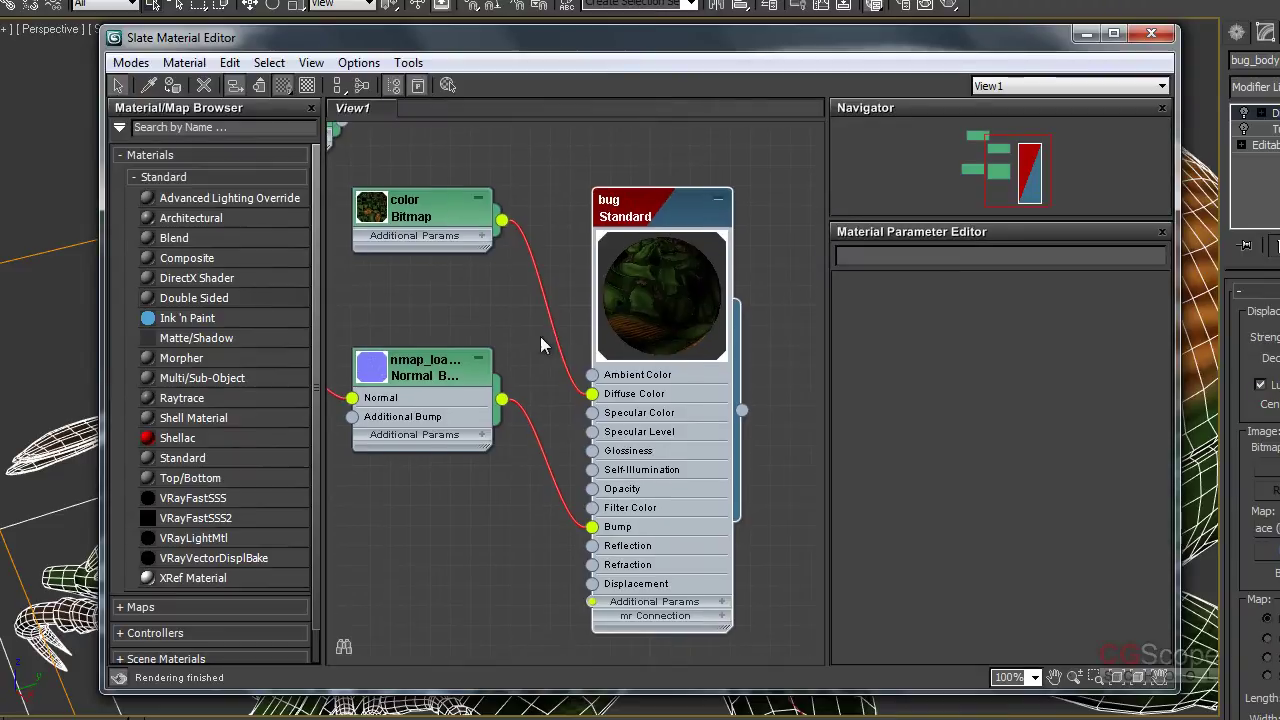
Step: Add a new Architectural material, Material #0, beside the bug material in the node graph
mouse_move(505, 338)
middle_mouse_down()
mouse_move(571, 330)
mouse_move(450, 334)
middle_mouse_up()
mouse_move(714, 334)
middle_mouse_down()
mouse_move(608, 340)
mouse_move(670, 329)
middle_mouse_up()
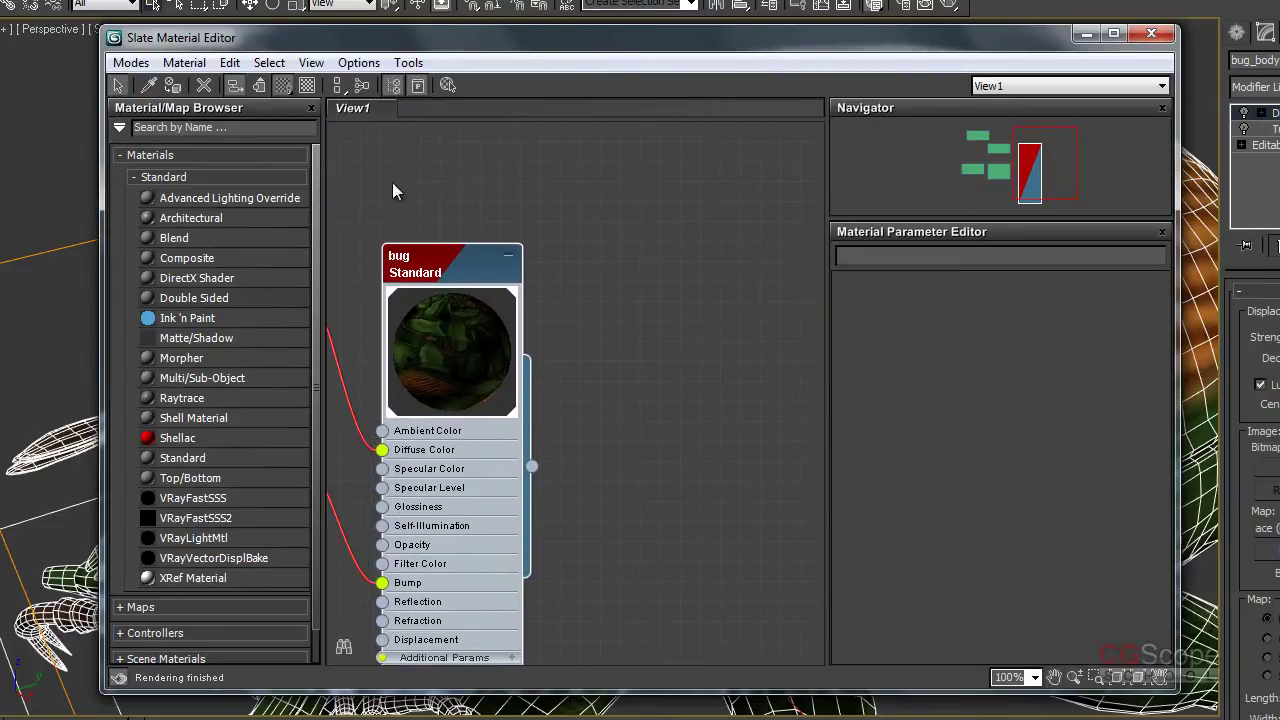
left_click_drag(187, 220, 374, 222)
left_click_drag(783, 278, 770, 272)
middle_click_drag(653, 356, 573, 352)
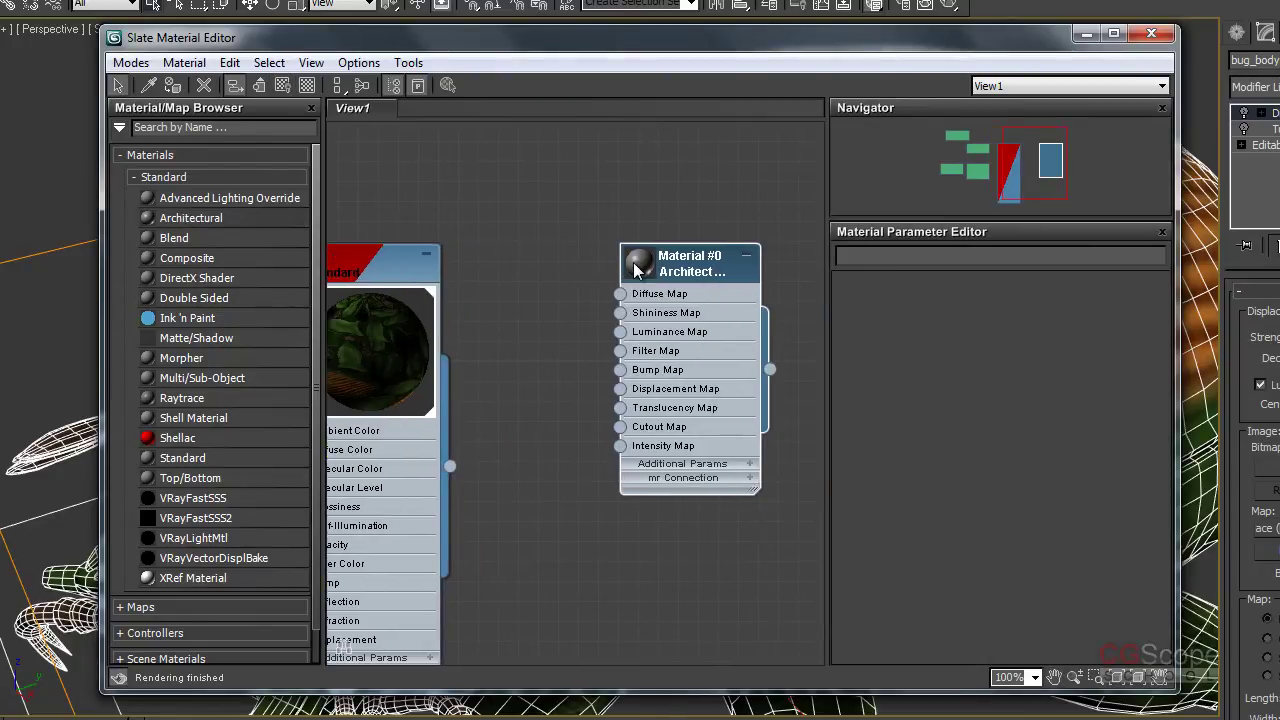
mouse_move(637, 277)
middle_mouse_down()
mouse_move(790, 318)
mouse_move(890, 320)
middle_mouse_up()
mouse_move(685, 210)
middle_mouse_down()
mouse_move(343, 206)
mouse_move(531, 229)
mouse_move(345, 190)
mouse_move(436, 181)
middle_mouse_up()
Step: Wire the bug_color bitmap into Material #0's Diffuse Map and open its parameters
double_click(607, 70)
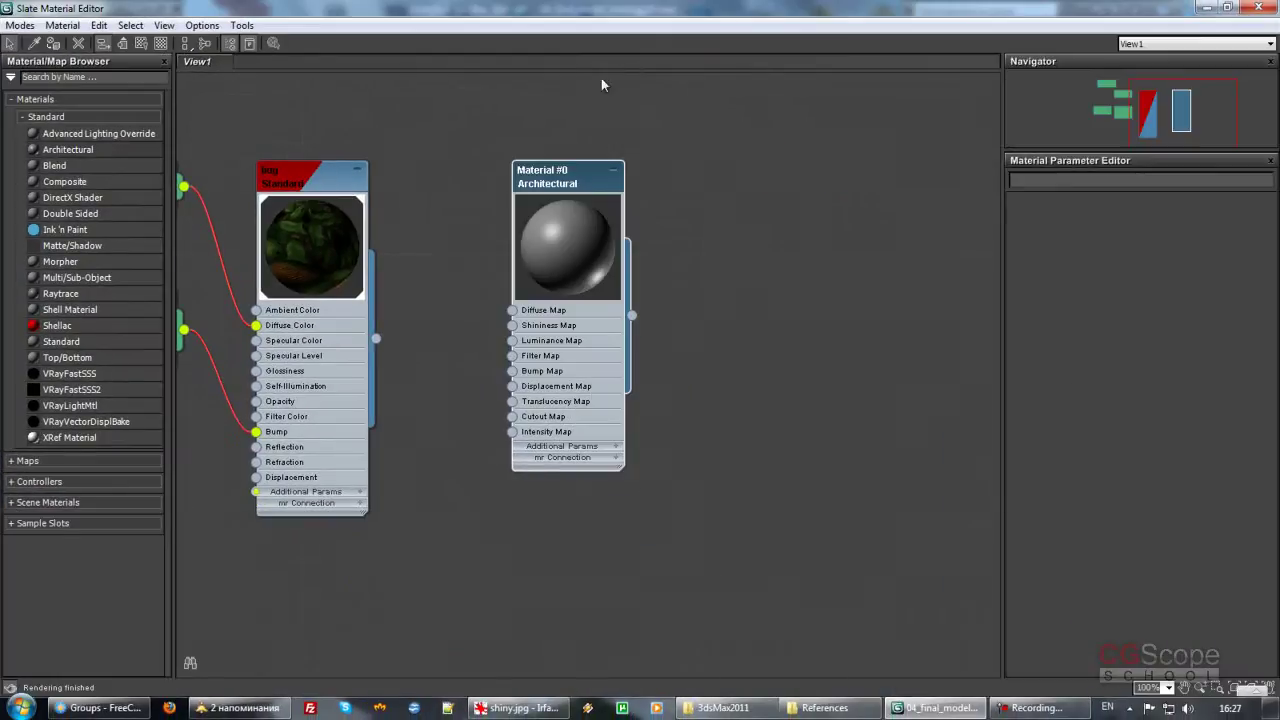
middle_click_drag(551, 269, 679, 291)
left_click_drag(321, 211, 651, 333)
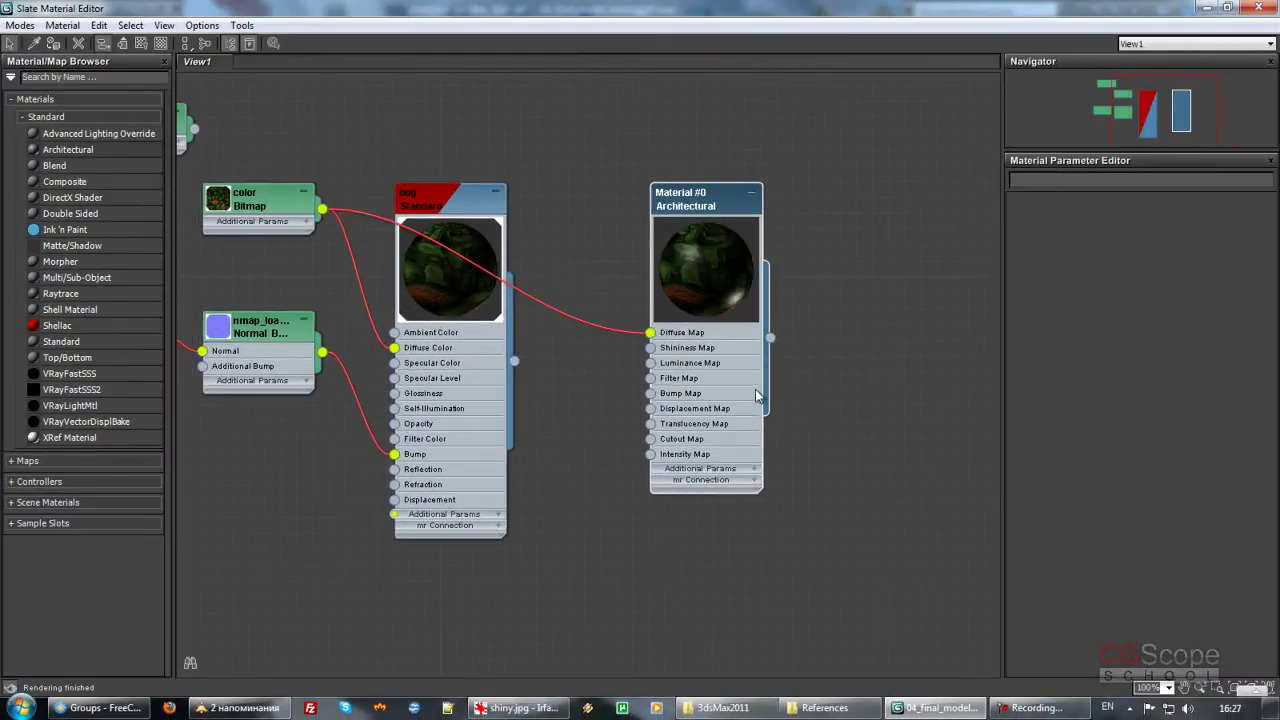
left_click_drag(700, 206, 695, 213)
double_click(695, 213)
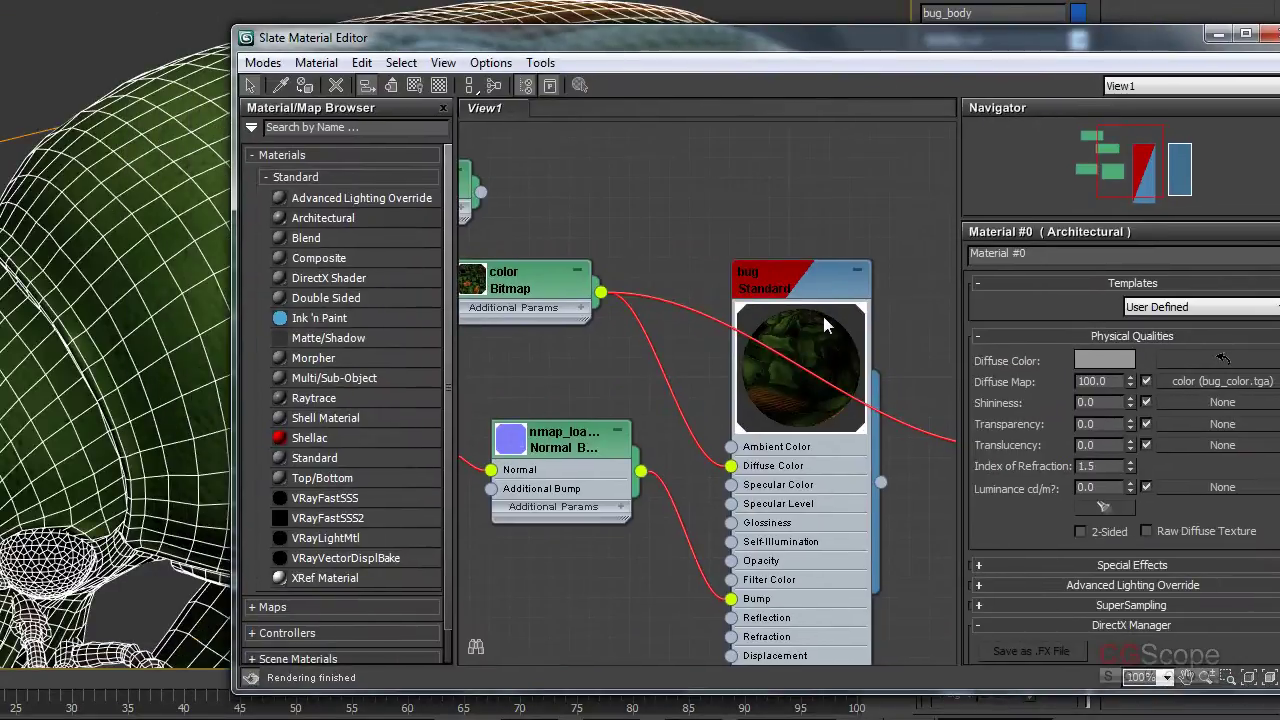
Step: Assign Material #0 to bug_body and show its texture in the viewport
middle_click_drag(918, 303, 696, 289)
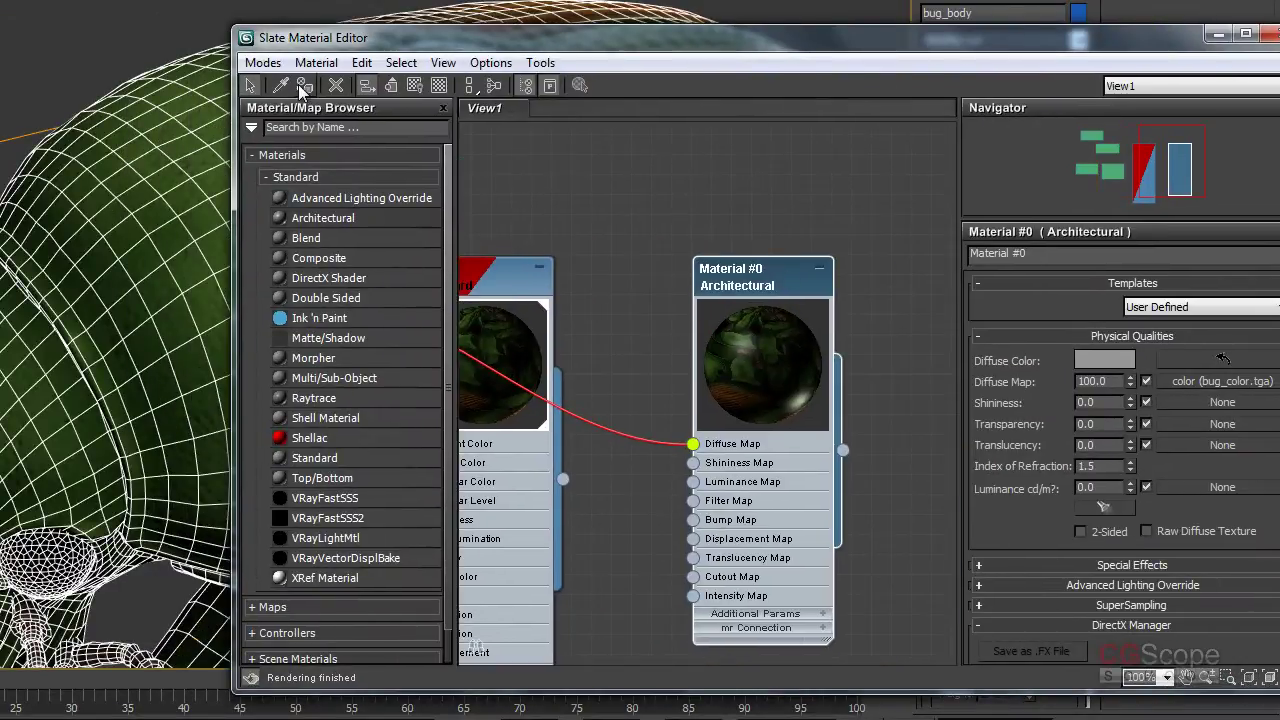
left_click(305, 85)
middle_click_drag(627, 245, 704, 240)
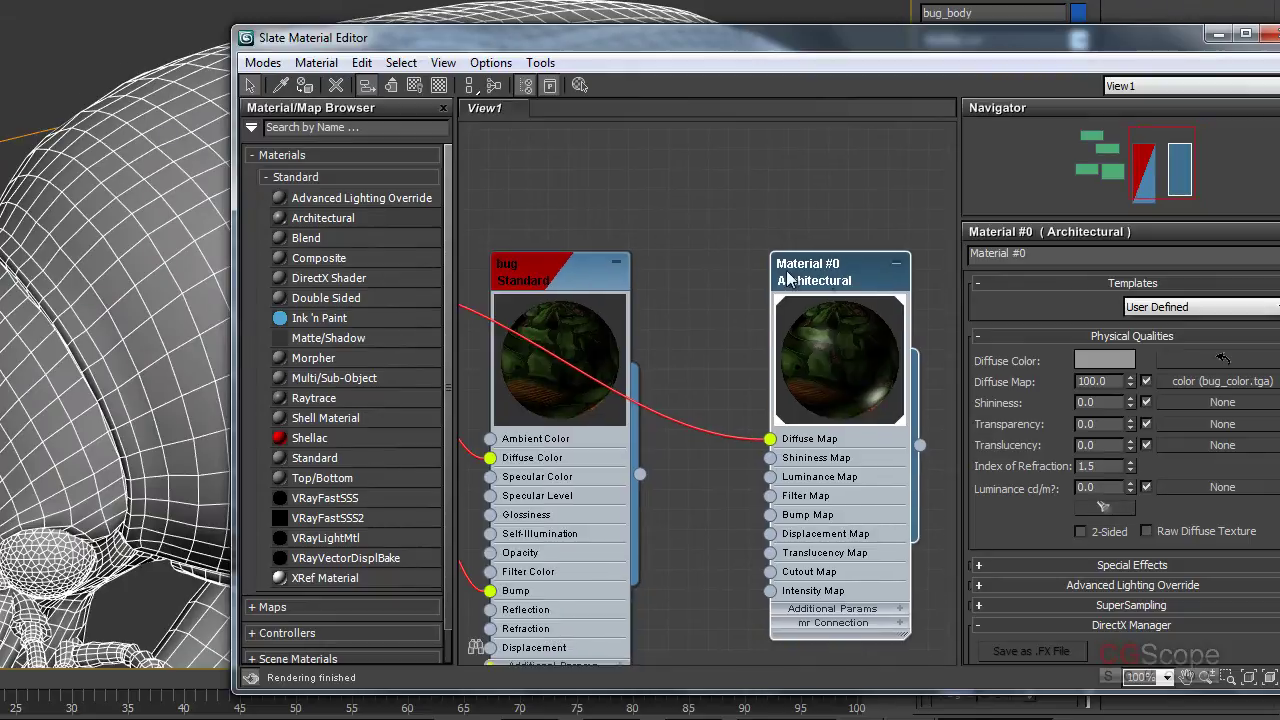
left_click(420, 88)
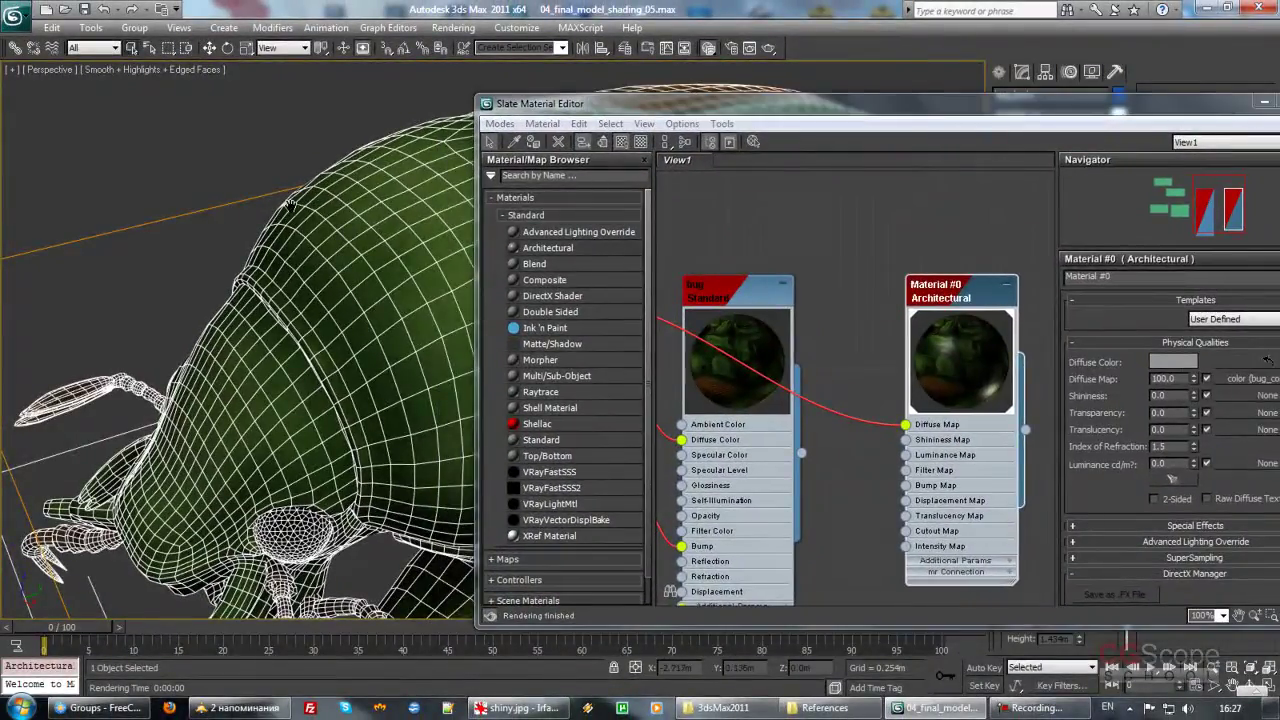
Step: Quick-render the beetle with Shift+Q and set the render window aside
key("shift+q")
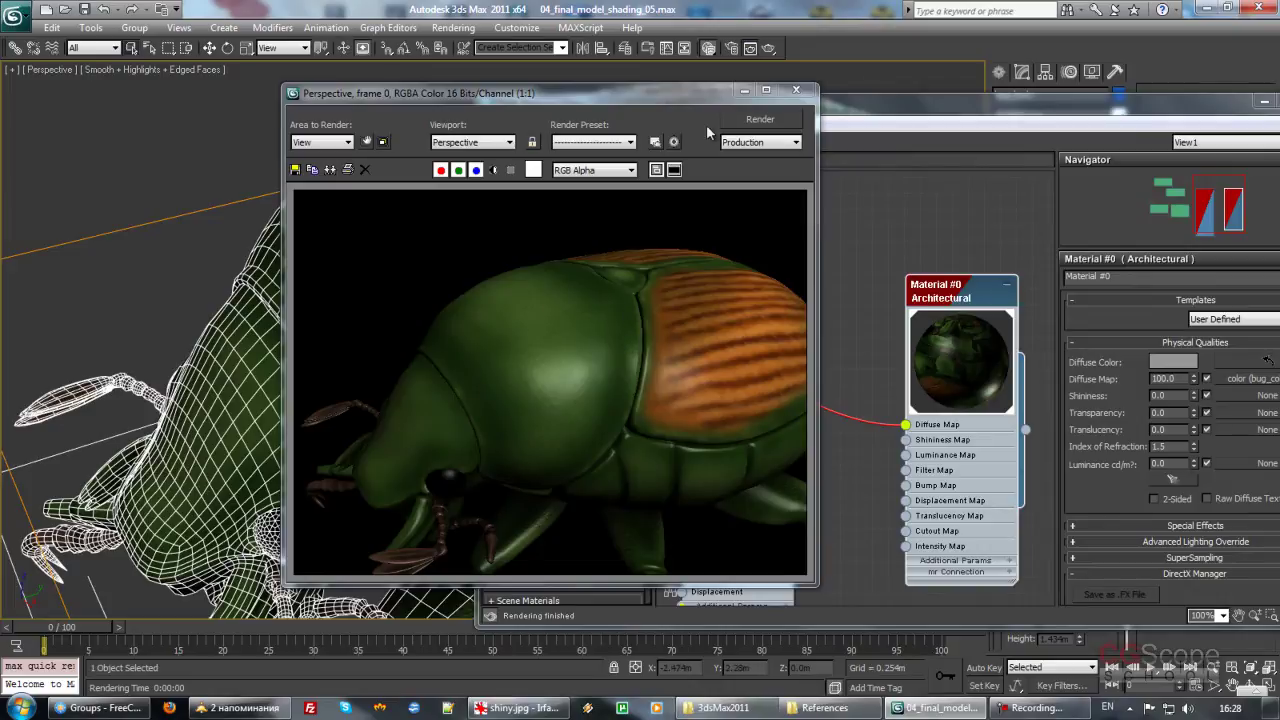
left_click_drag(654, 94, 320, 88)
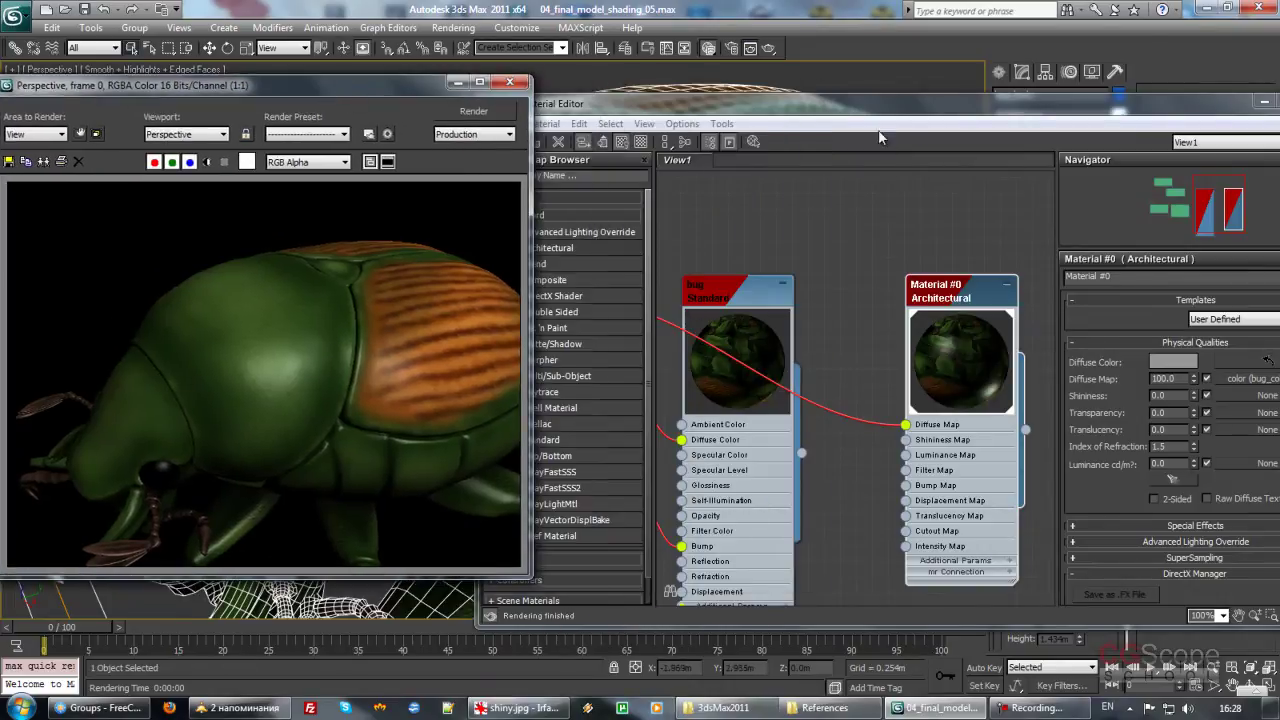
left_click(885, 140)
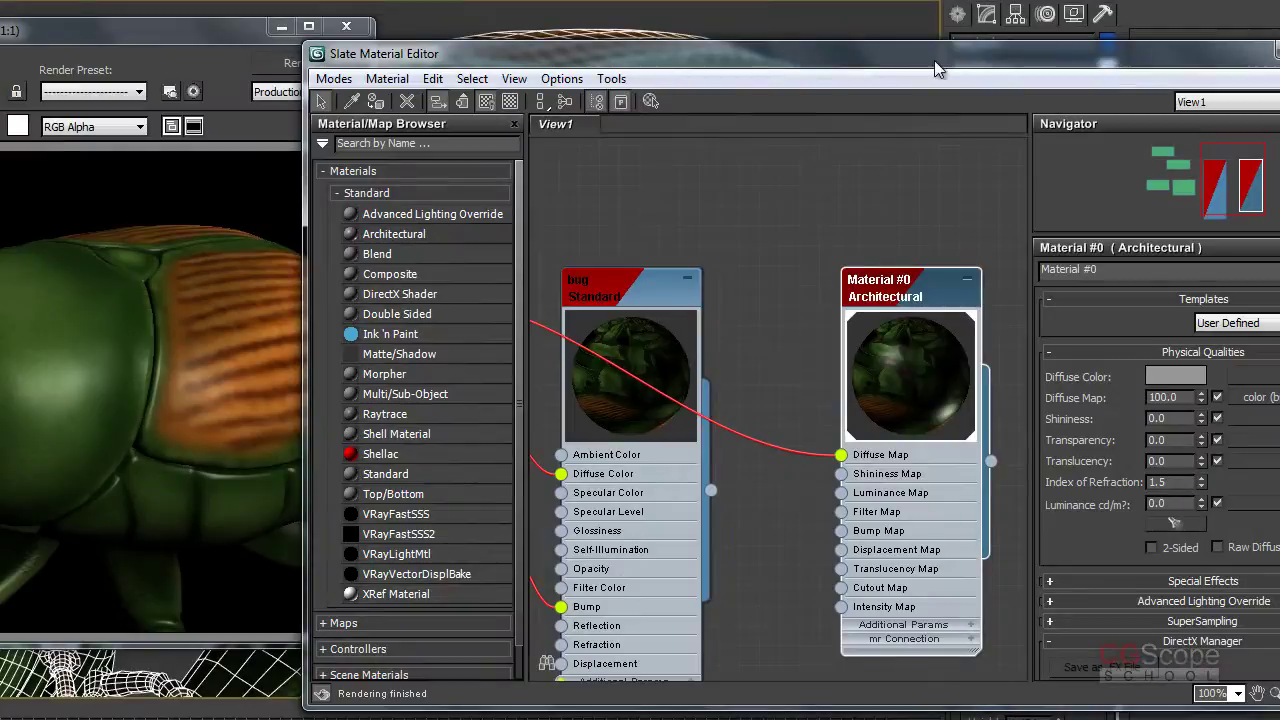
mouse_move(899, 80)
left_mouse_down()
mouse_move(651, 37)
mouse_move(667, 80)
mouse_move(646, 52)
left_mouse_up()
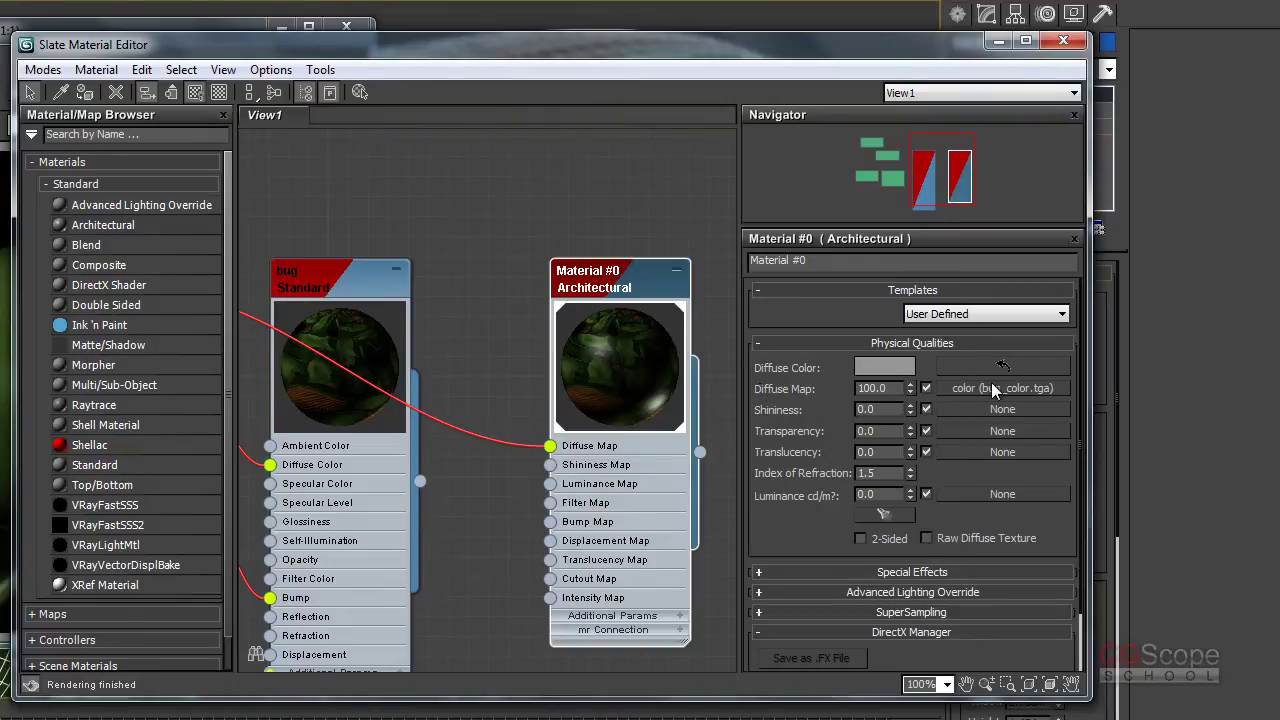
Step: Set Material #0's Diffuse Color to the texture's dark green and re-render the beetle
left_click(1000, 368)
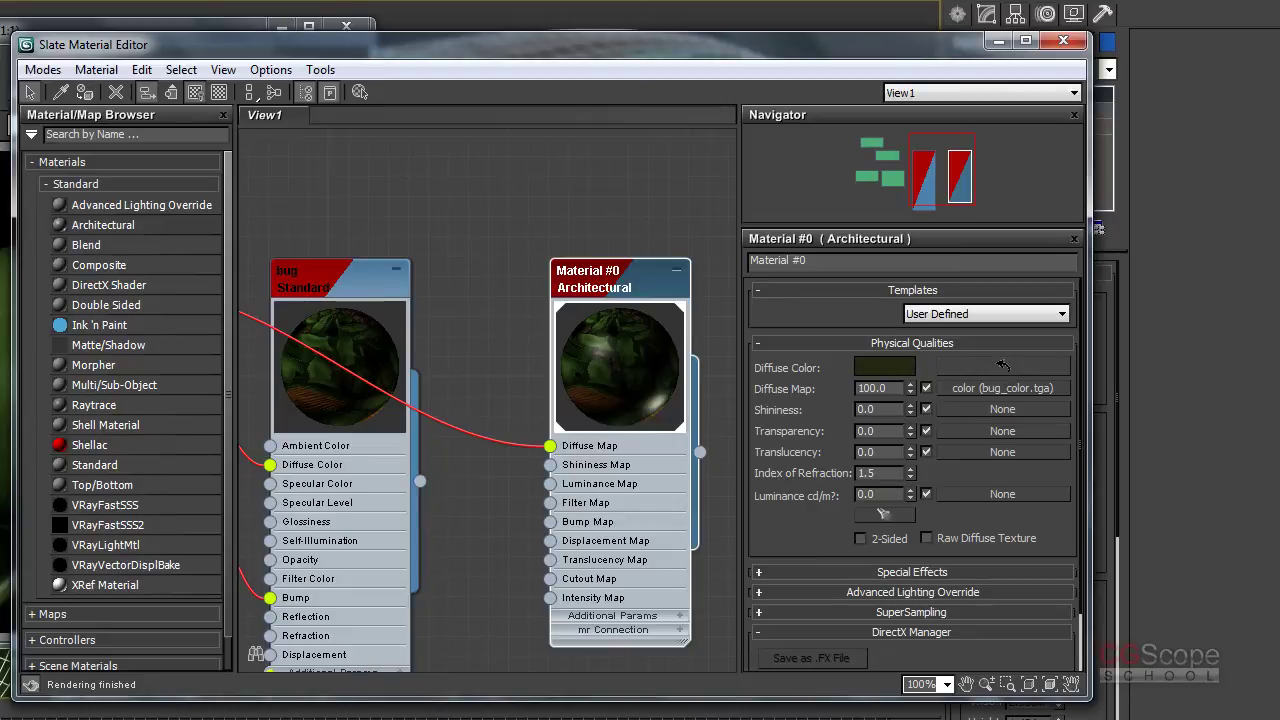
left_click(284, 25)
left_click(287, 66)
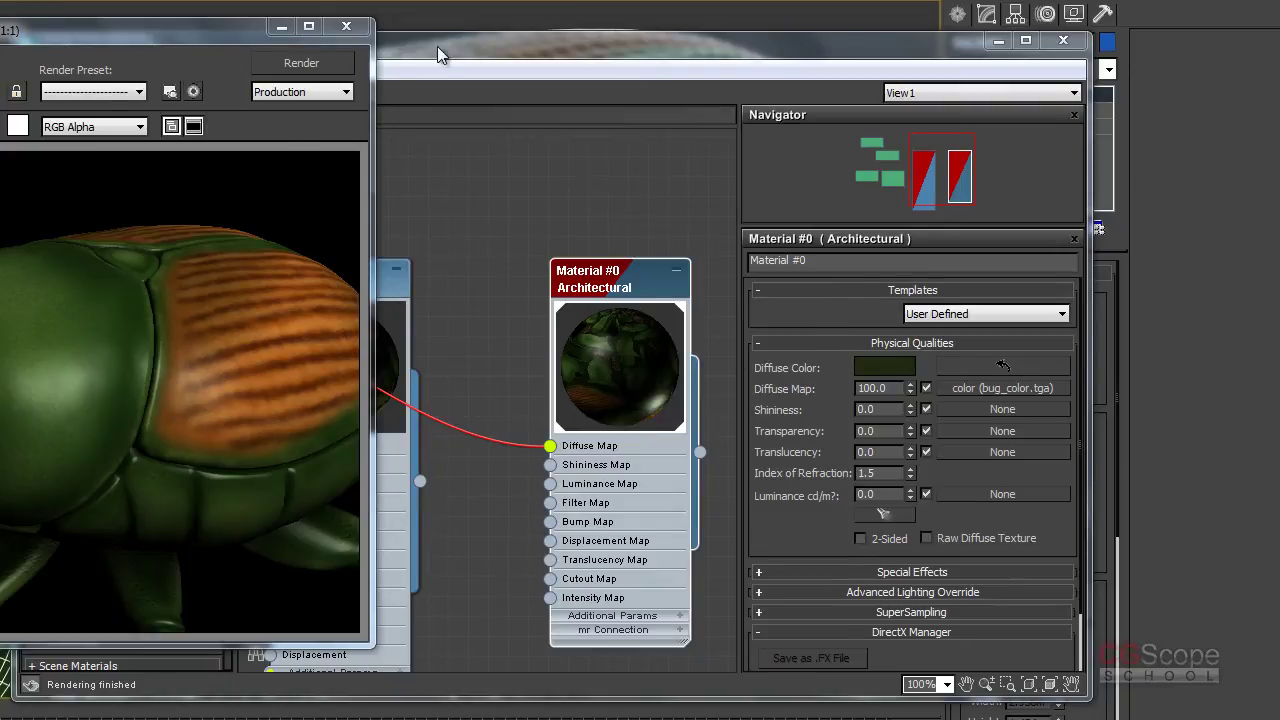
left_click_drag(445, 42, 620, 32)
mouse_move(640, 449)
middle_mouse_down()
mouse_move(805, 332)
mouse_move(952, 311)
mouse_move(719, 294)
mouse_move(780, 358)
mouse_move(747, 328)
mouse_move(787, 326)
mouse_move(759, 328)
middle_mouse_up()
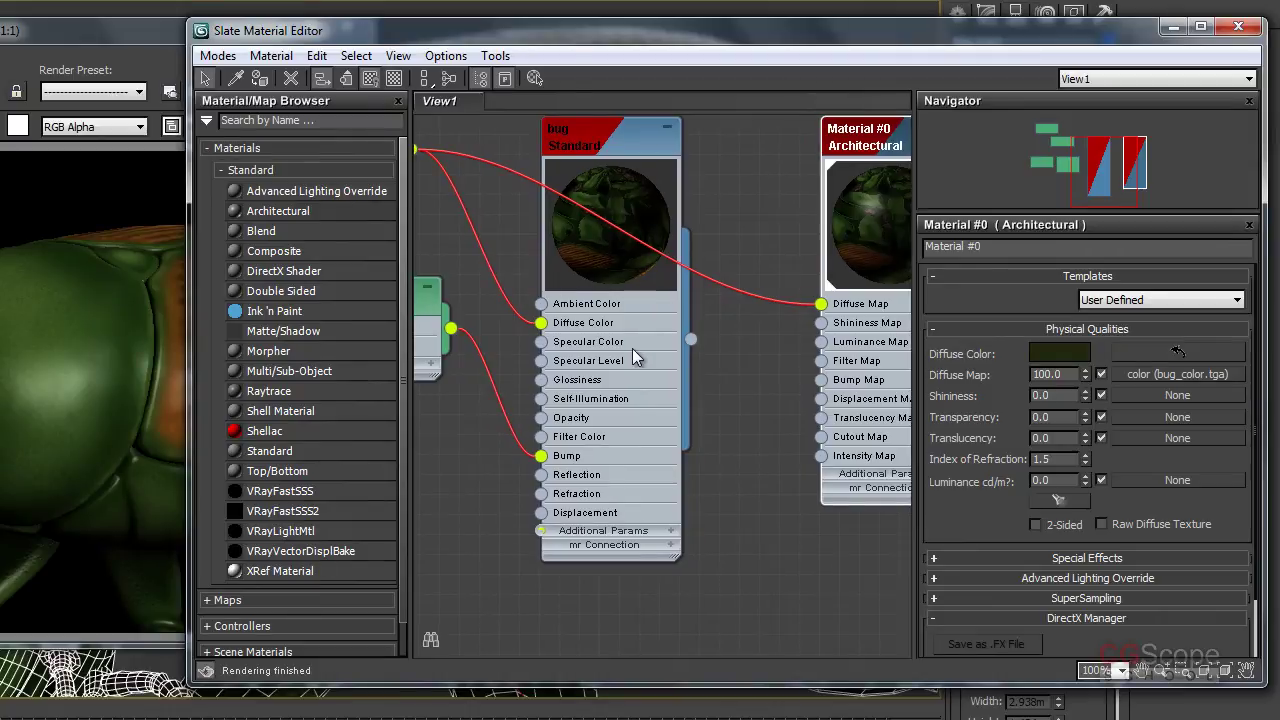
Step: Connect the Normal Bump map to Material #0's Bump Map and check the bug material's bump strength
left_click_drag(458, 336, 821, 380)
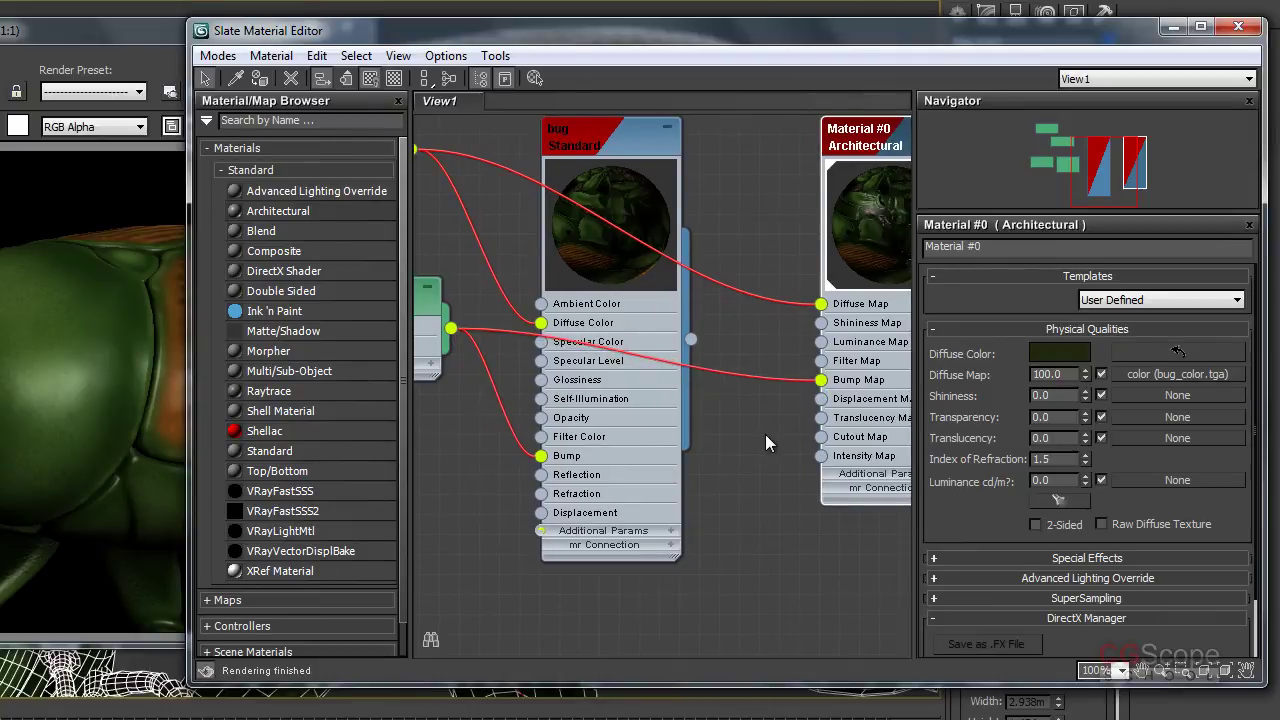
middle_click_drag(767, 434, 787, 454)
left_click(633, 165)
double_click(633, 165)
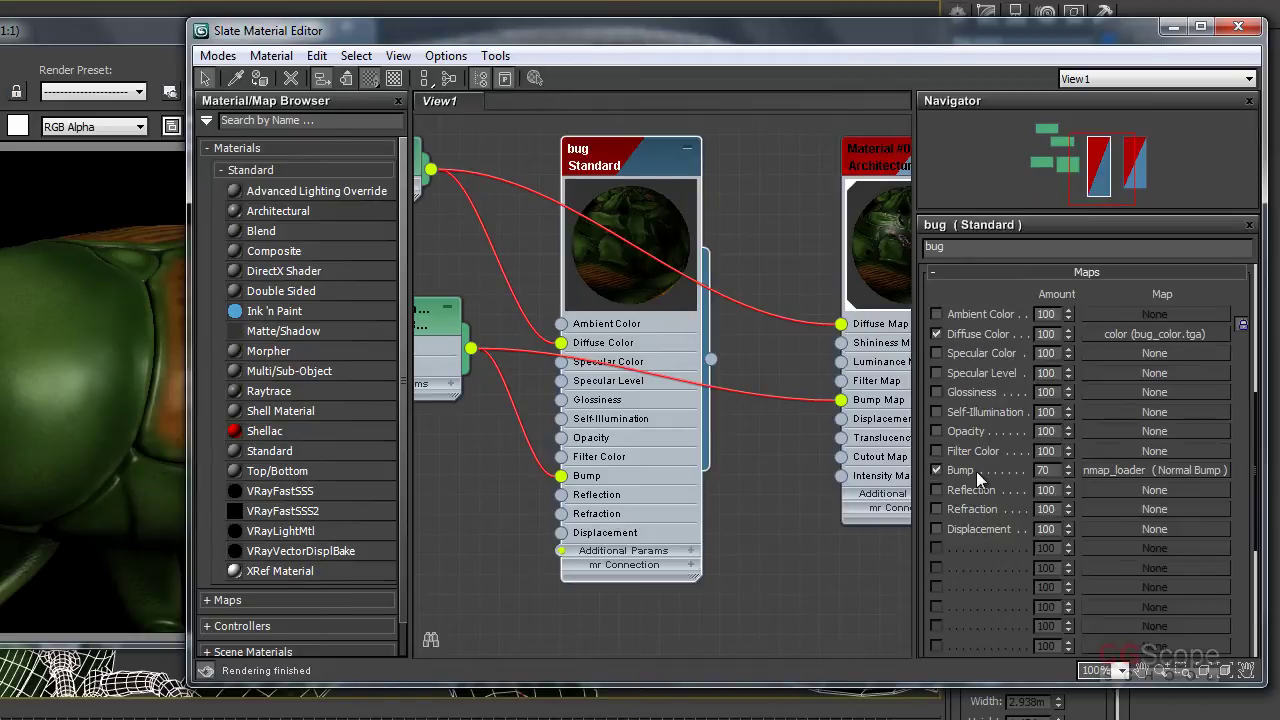
Step: Set Material #0's Special Effects Bump amount to 70
middle_click_drag(824, 436, 625, 466)
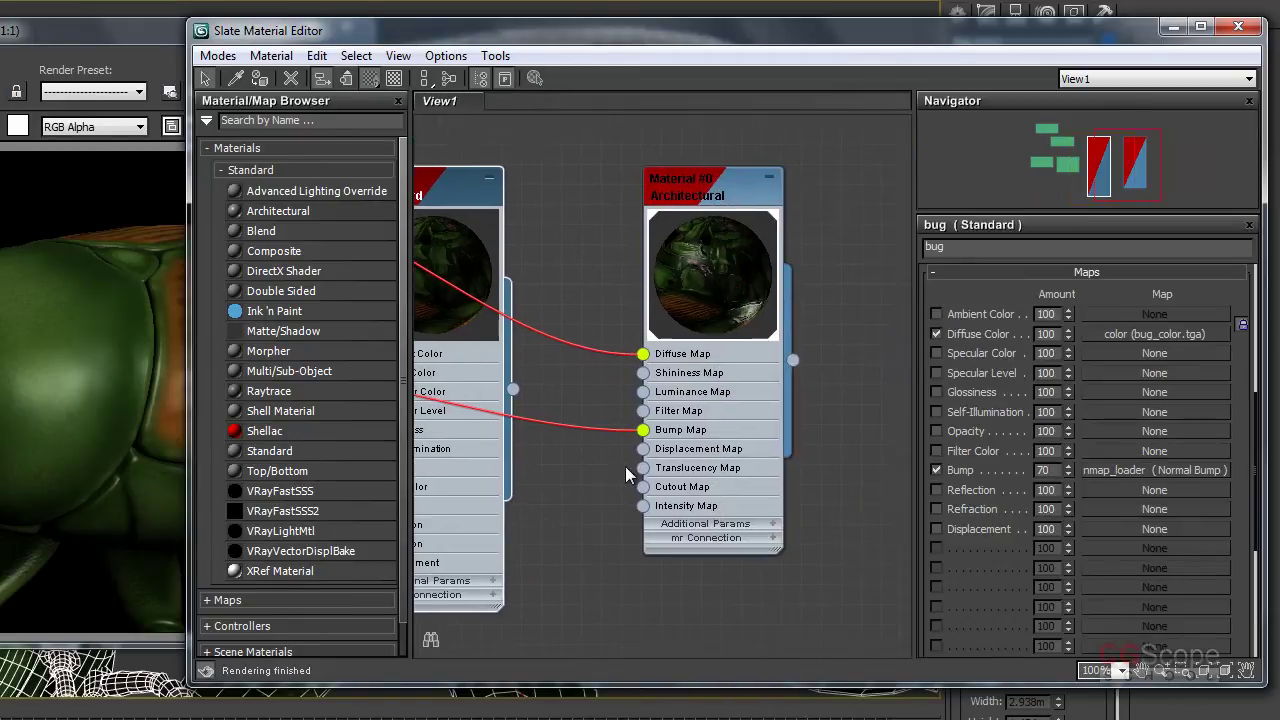
double_click(712, 196)
scroll(978, 400, "down", 2)
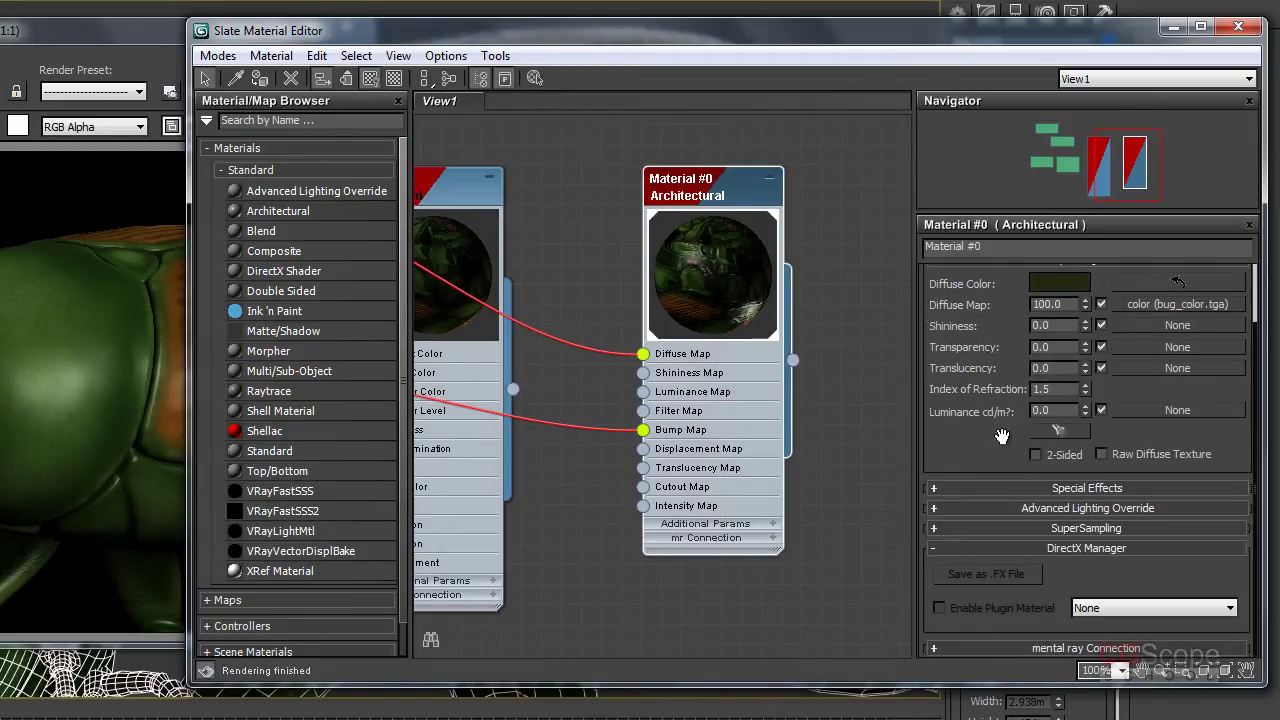
left_click(1083, 487)
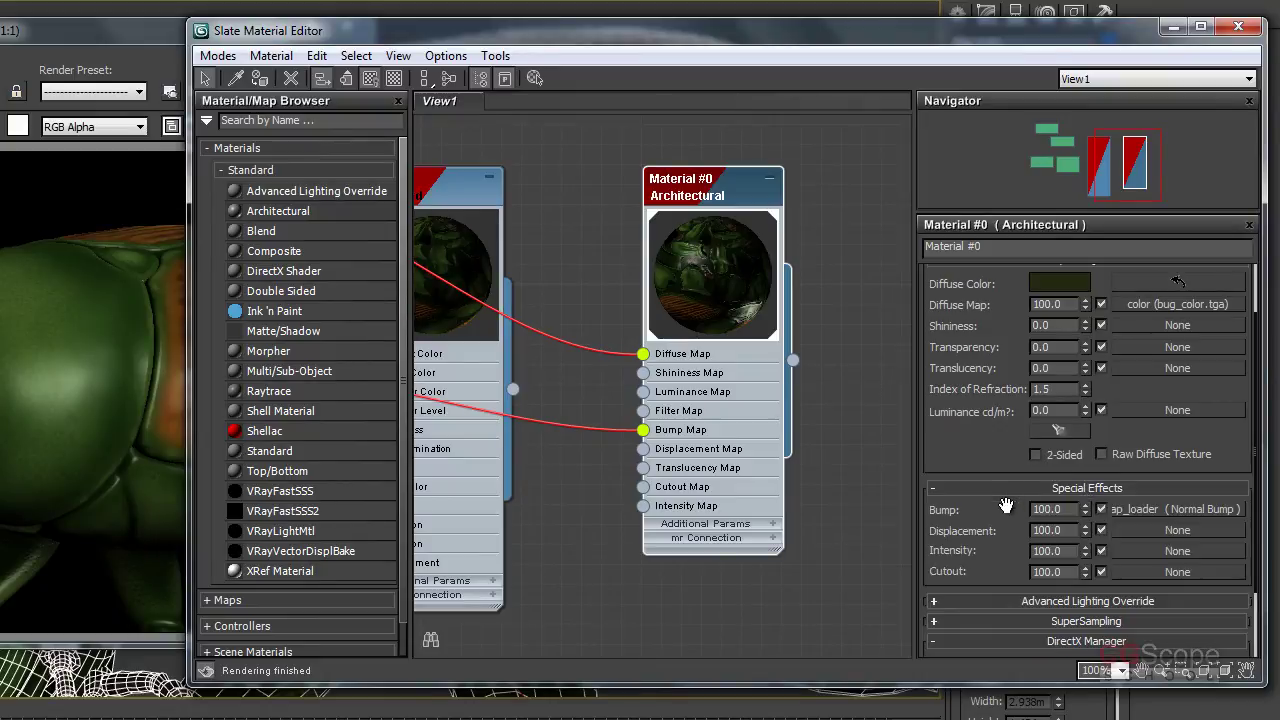
left_click_drag(1075, 510, 922, 510)
type("70")
key("Return")
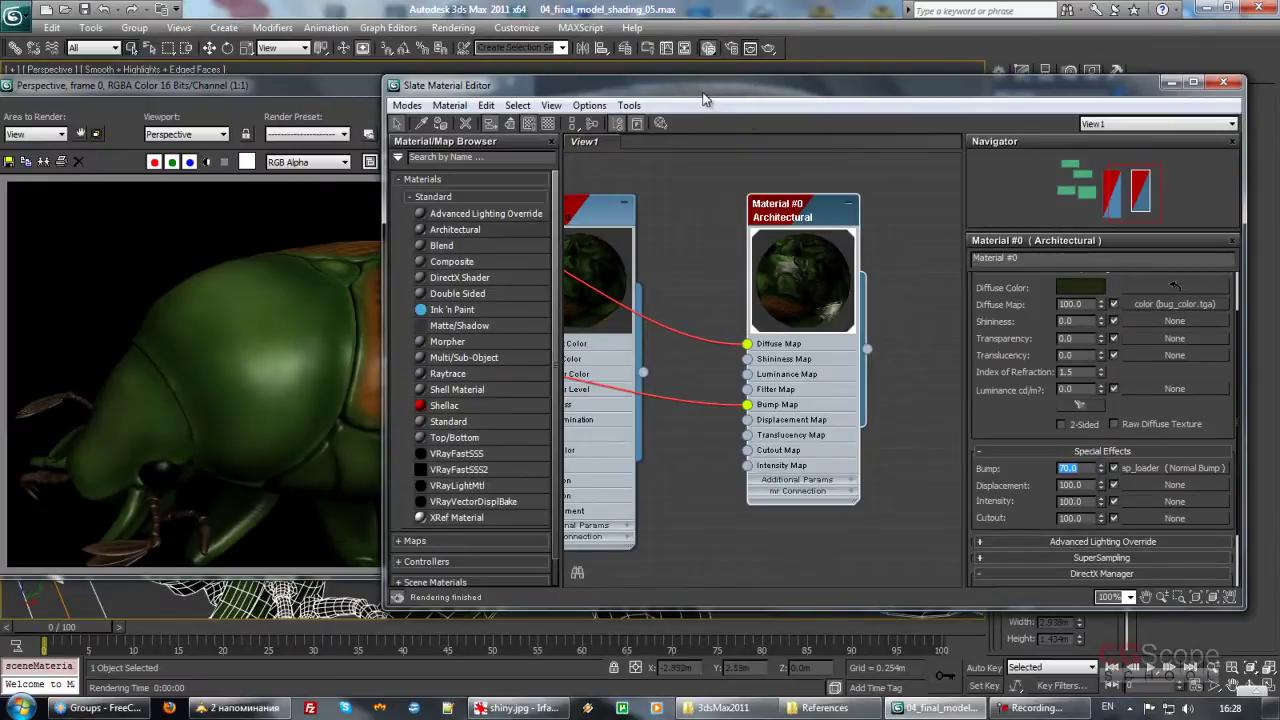
Step: Re-render the beetle with the 70 bump applied
left_click_drag(703, 88, 706, 114)
left_click(383, 89)
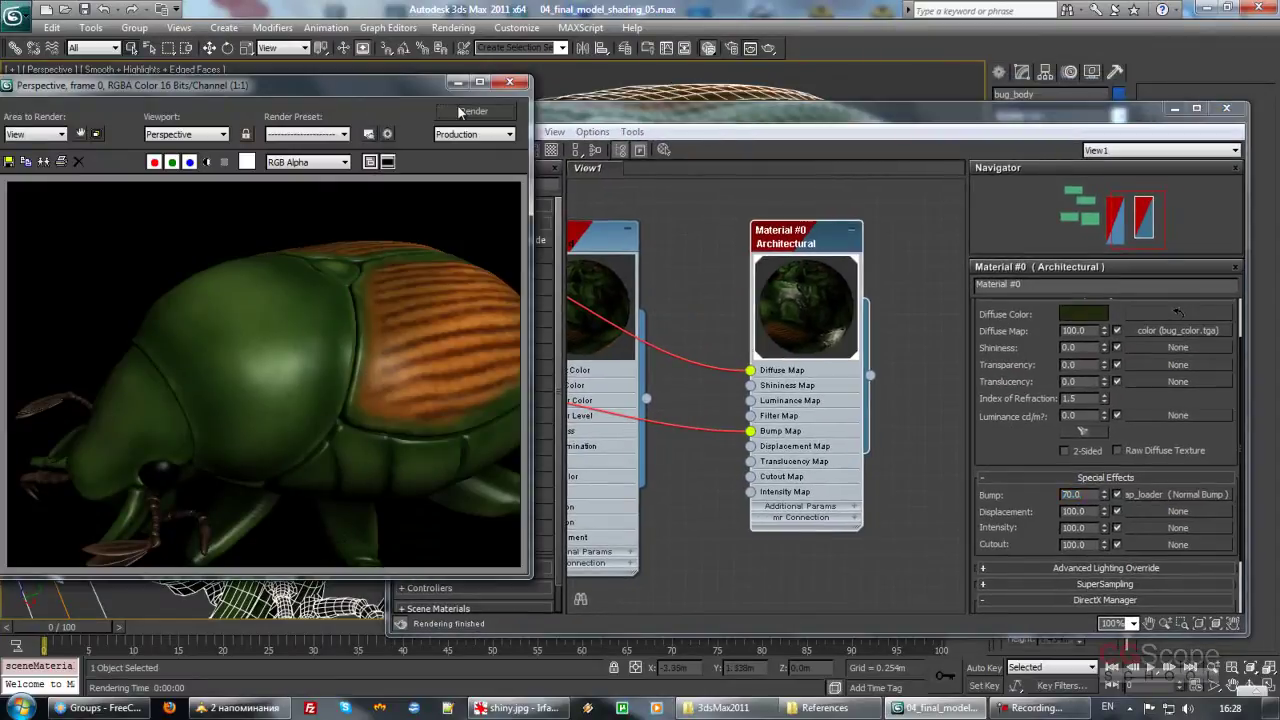
left_click(475, 112)
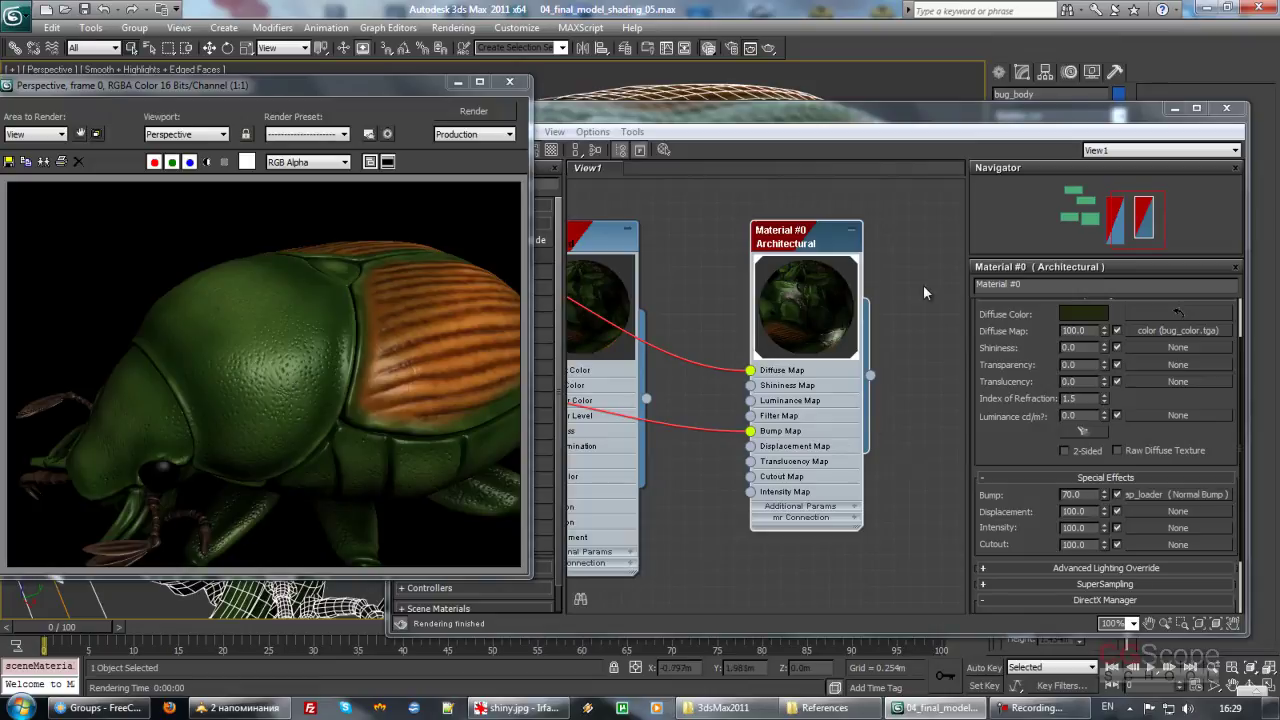
mouse_move(1016, 444)
left_mouse_down()
mouse_move(1014, 388)
mouse_move(1000, 487)
left_mouse_up()
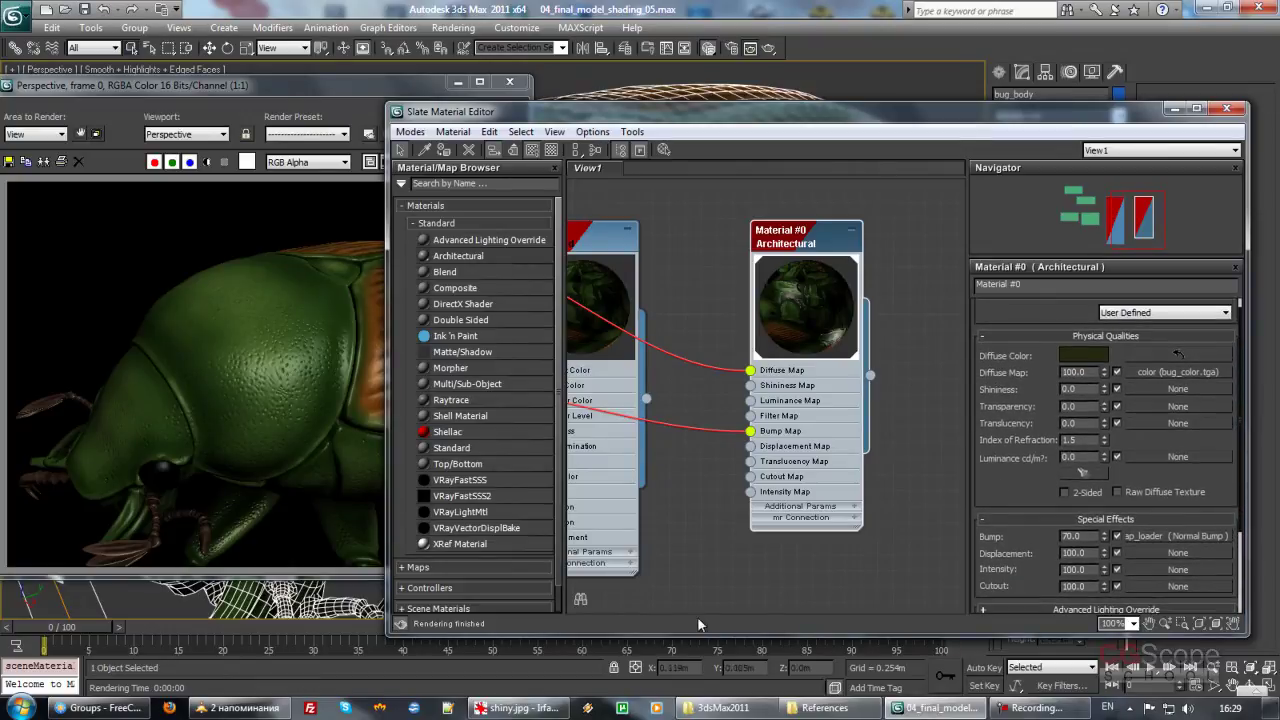
Step: Check the reference photo, then turn on the checkered background for Material #0's preview
left_click(517, 707)
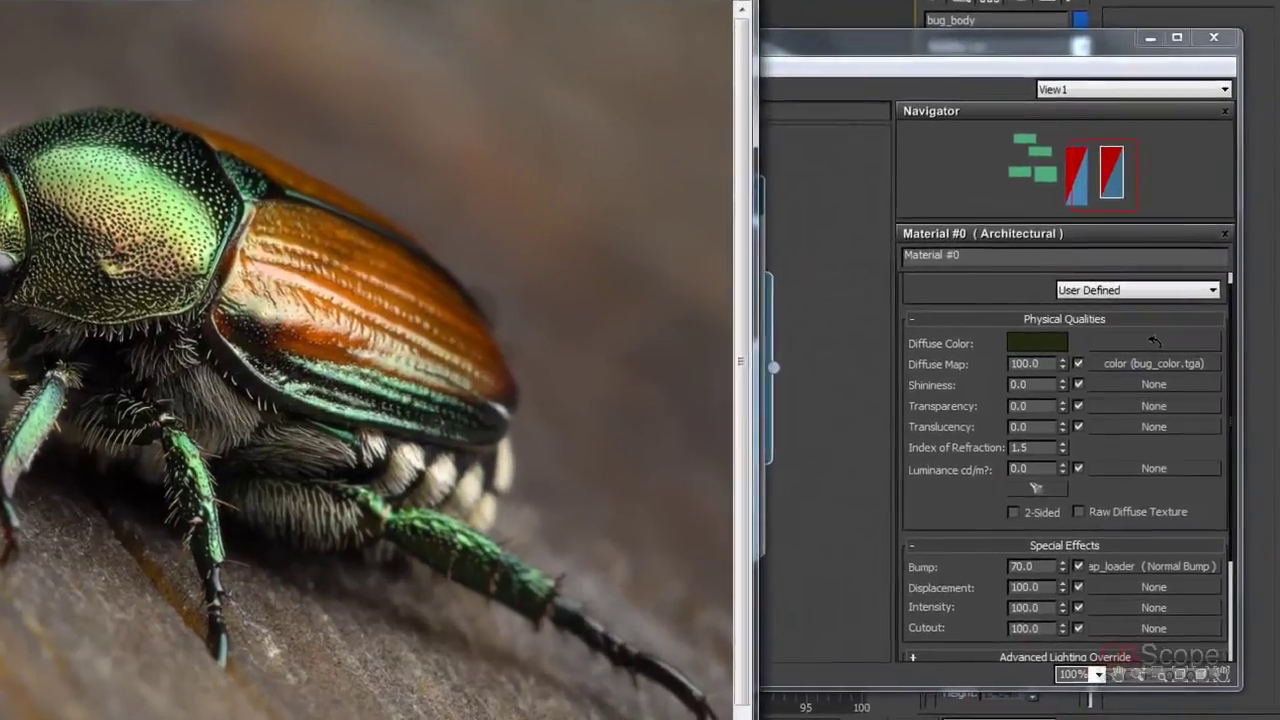
left_click(783, 19)
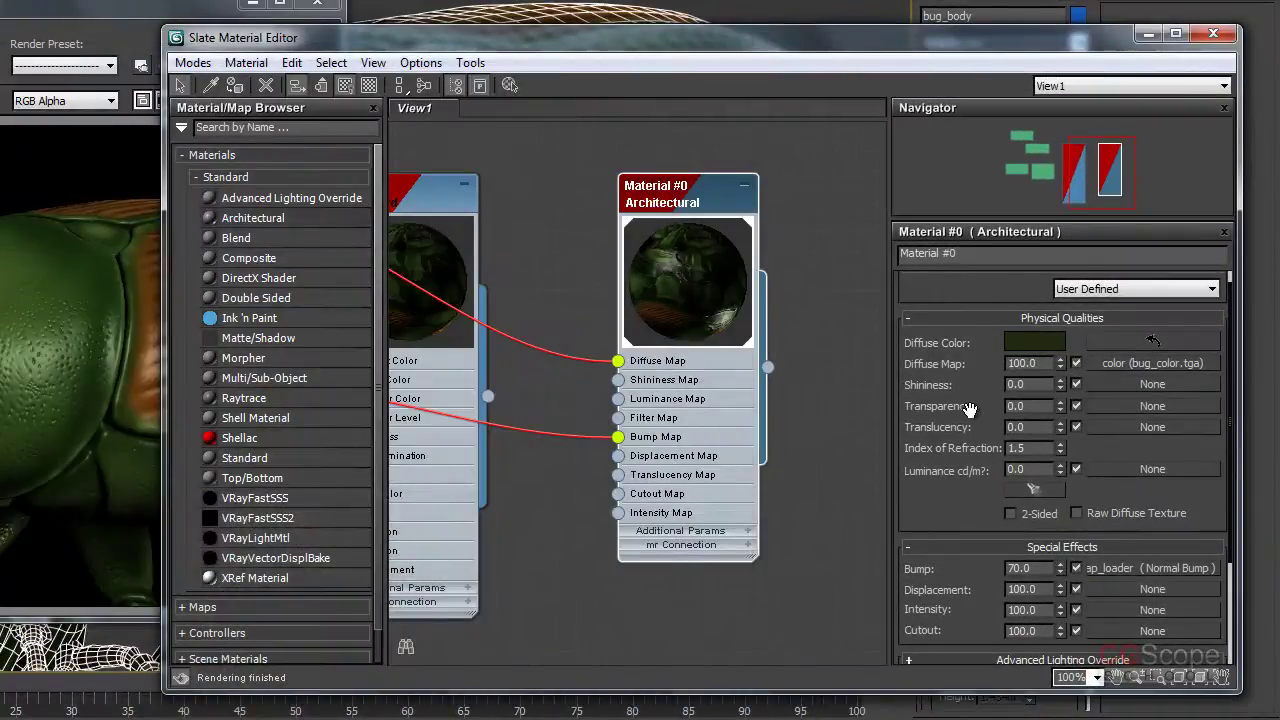
scroll(940, 500, "down", 2)
scroll(940, 495, "up", 2)
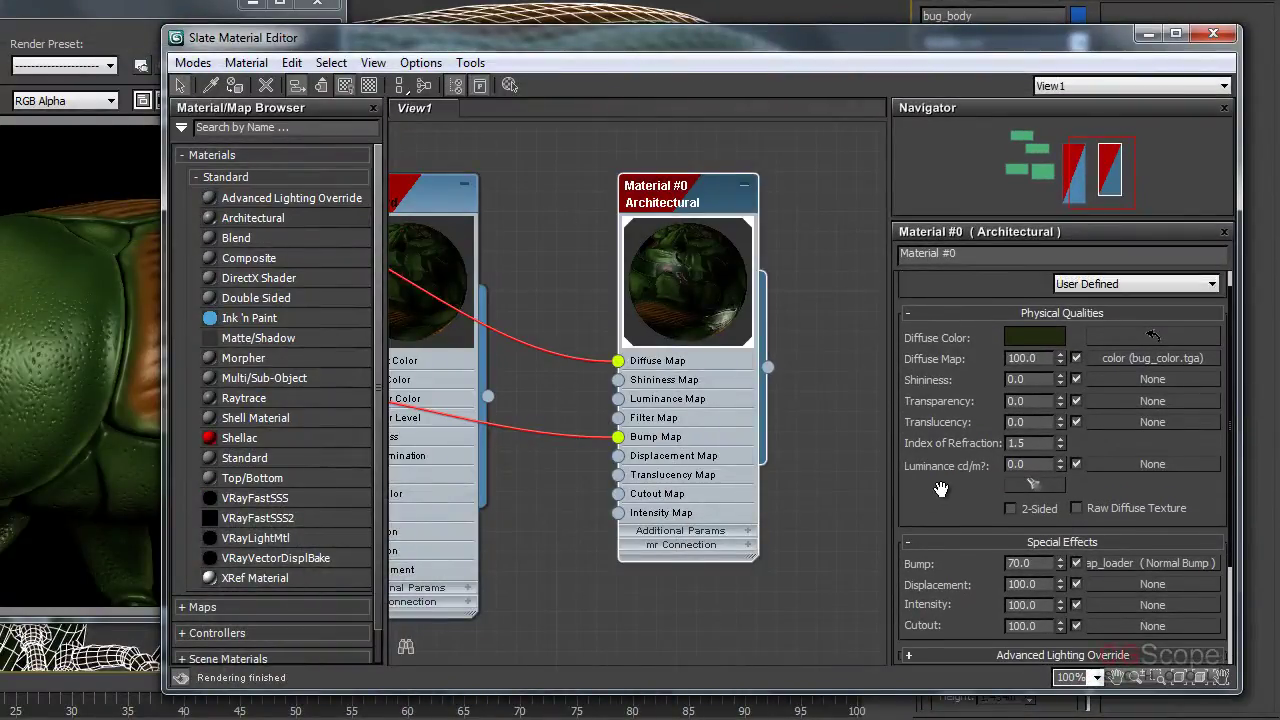
scroll(945, 500, "up", 2)
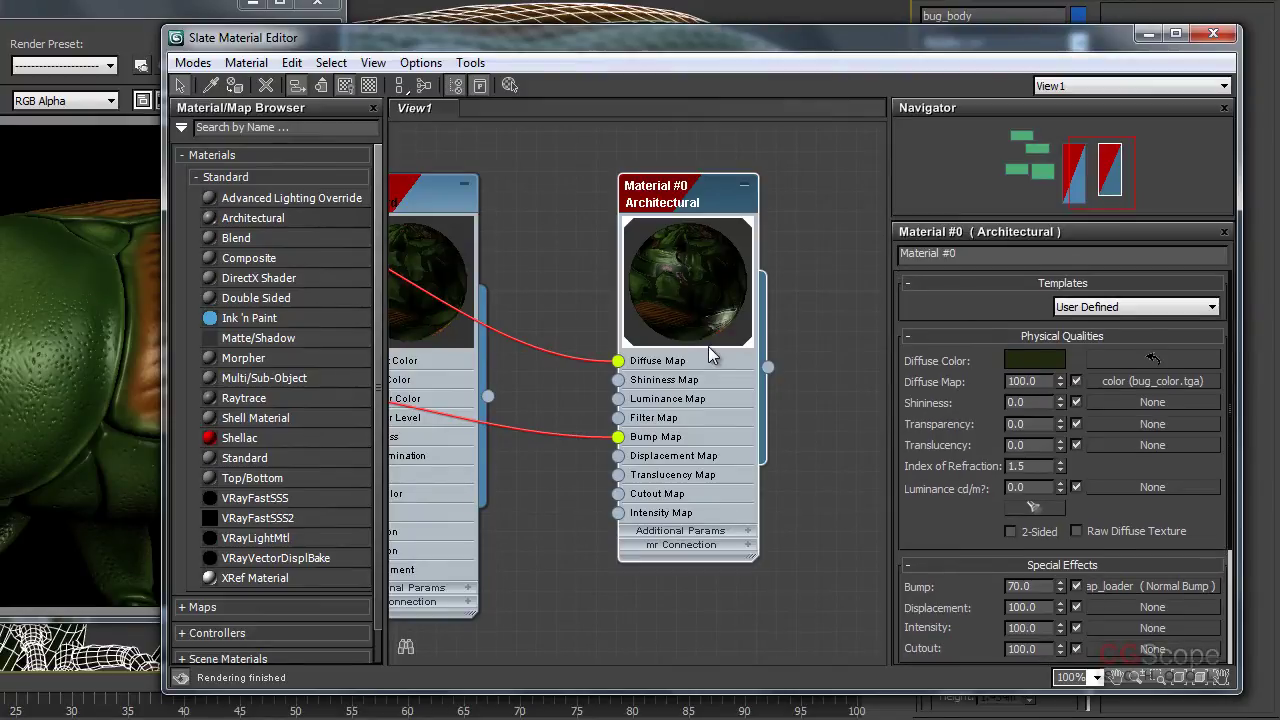
left_click(345, 85)
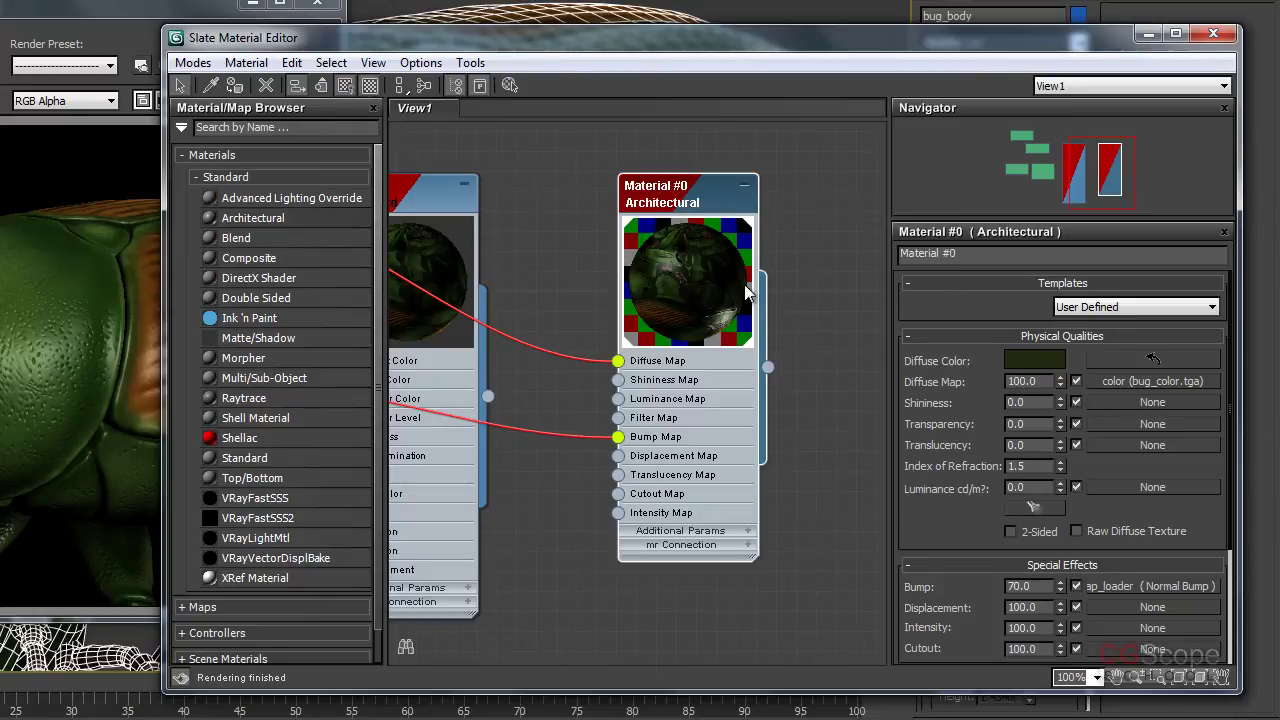
Step: Raise Material #0's Shininess to 80, re-render, and compare with the shiny.jpg reference
left_click_drag(1060, 403, 1063, 364)
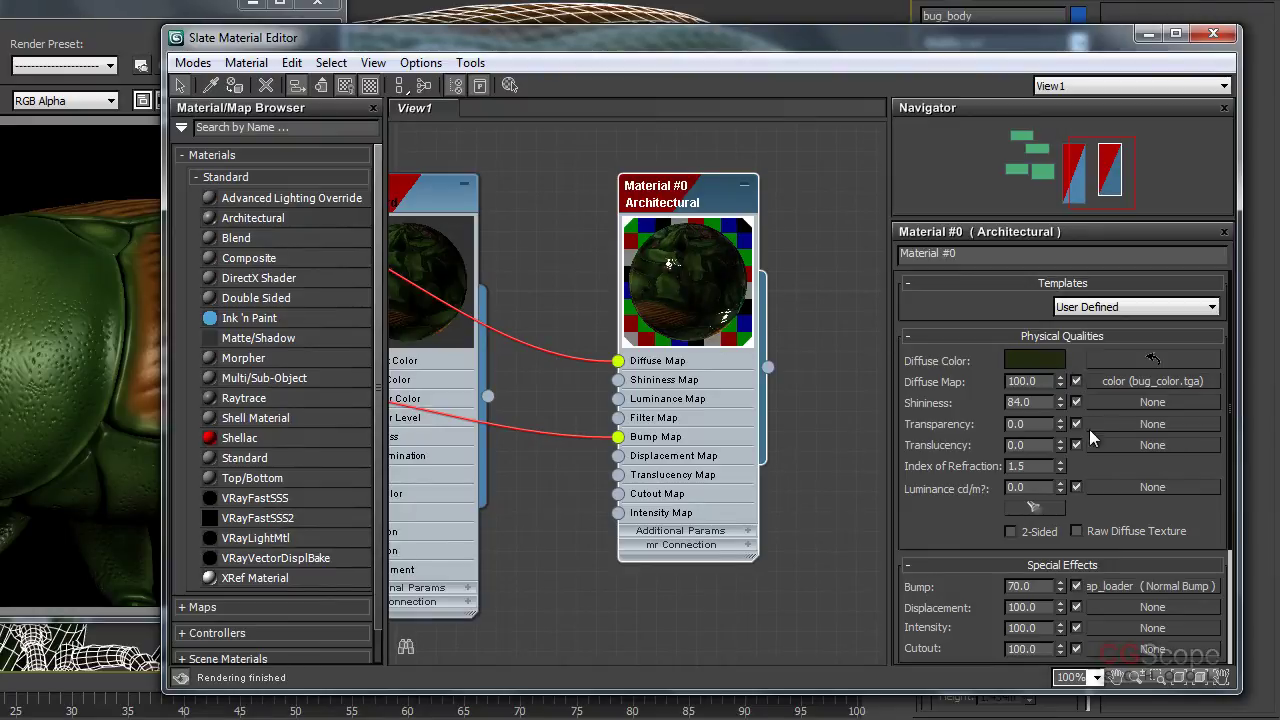
mouse_move(1062, 401)
left_mouse_down()
mouse_move(1059, 370)
mouse_move(1063, 415)
mouse_move(1057, 401)
left_mouse_up()
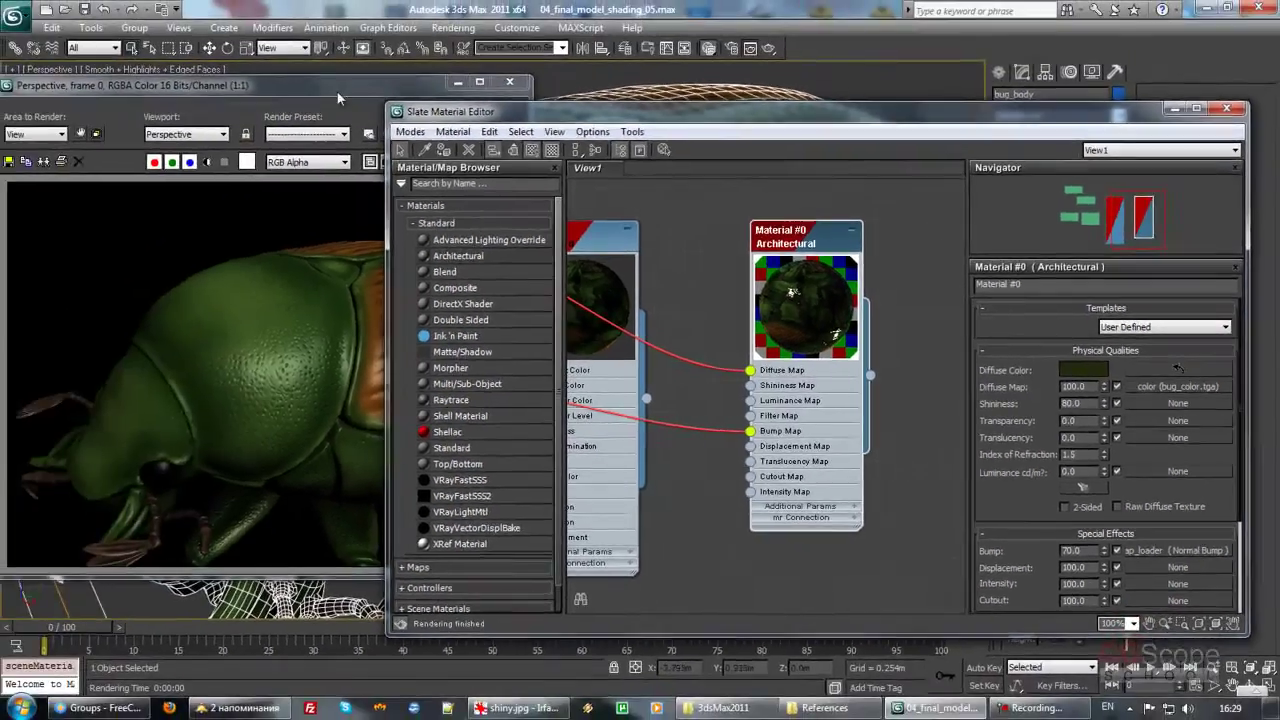
left_click(458, 113)
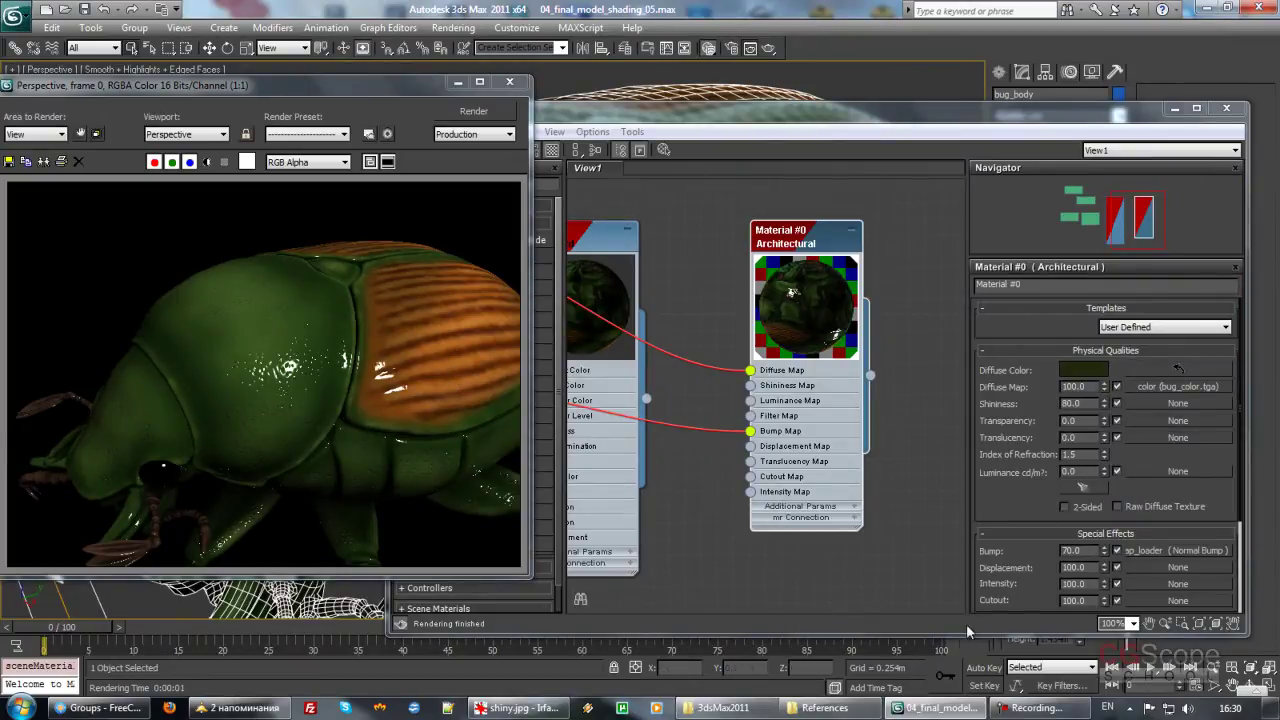
left_click(515, 707)
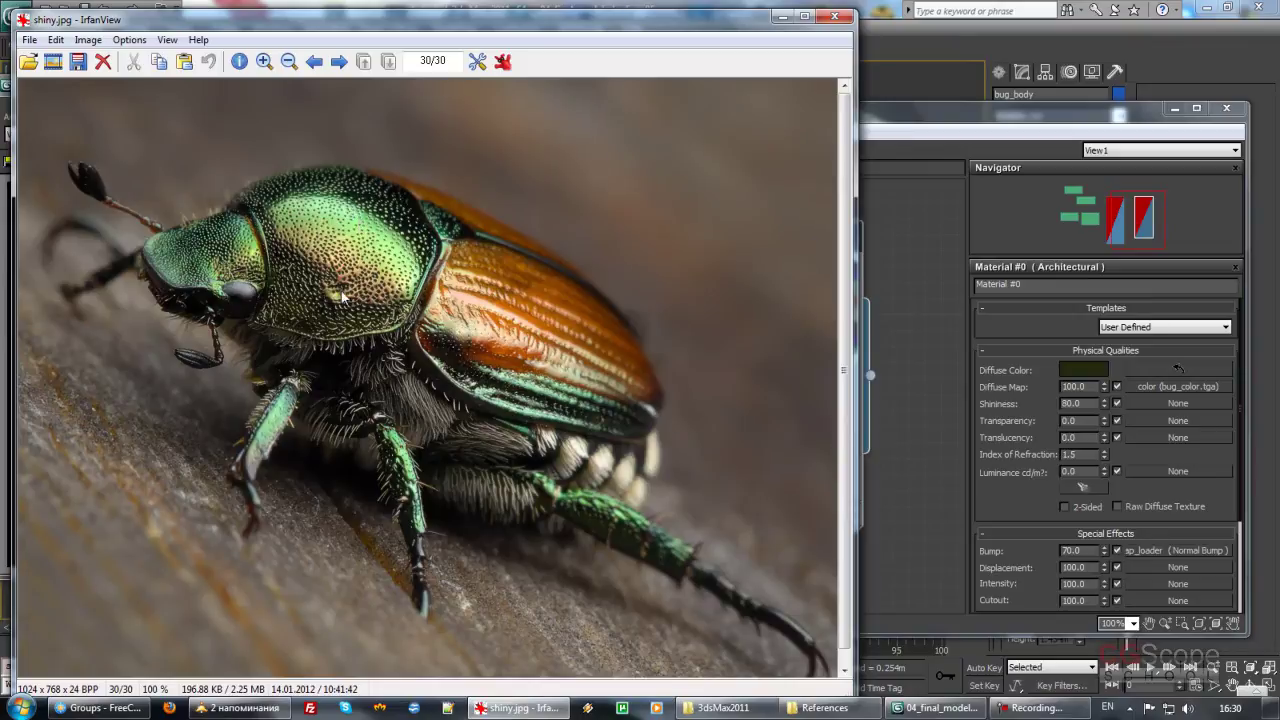
left_click(783, 20)
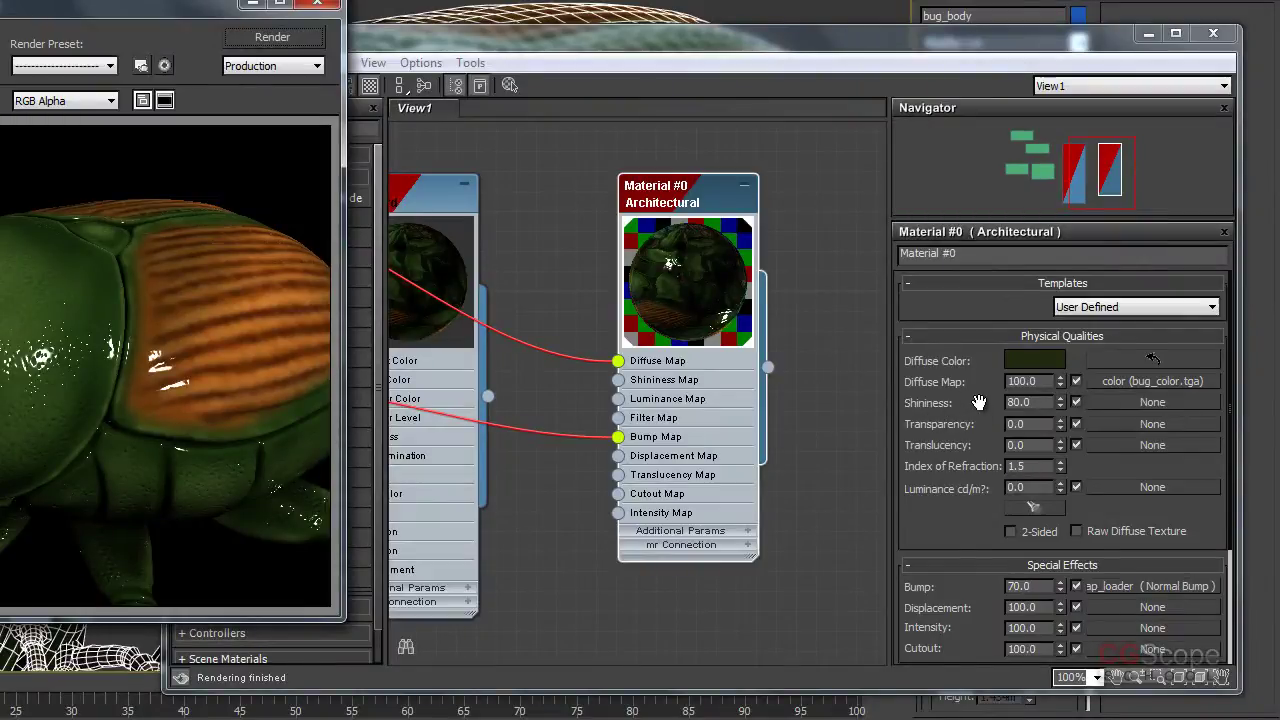
left_click(981, 410)
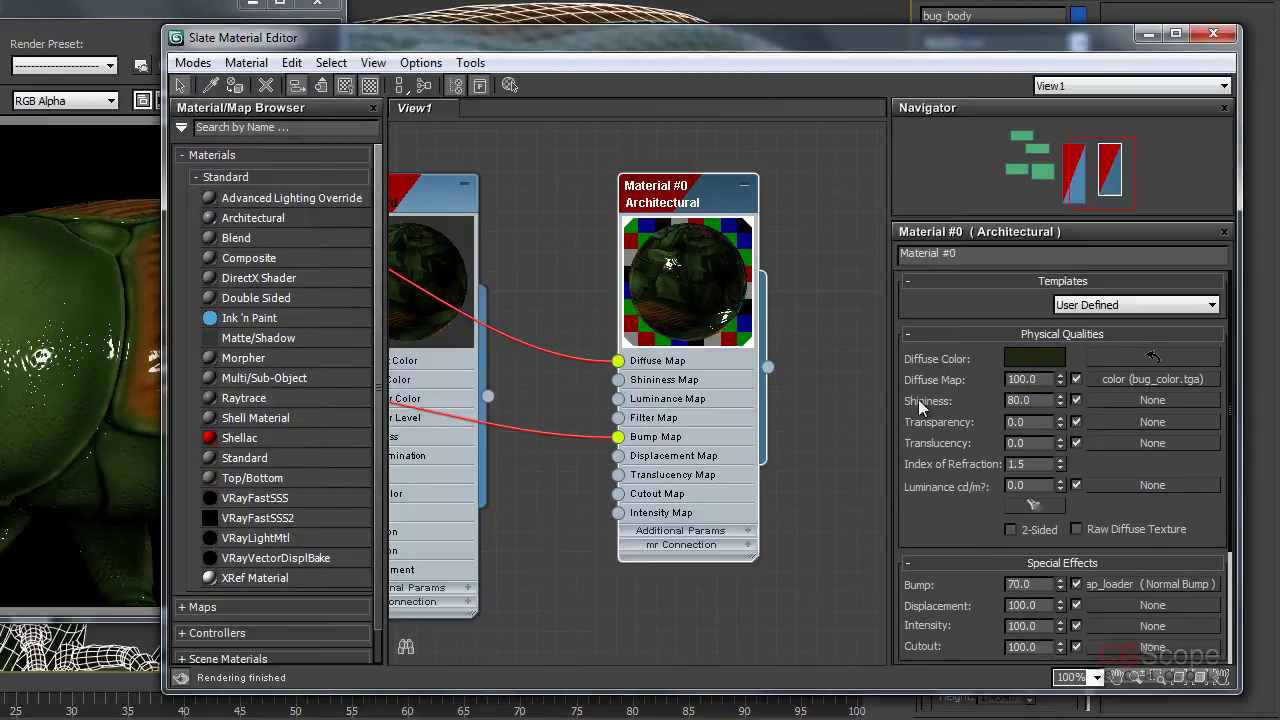
left_click(391, 700)
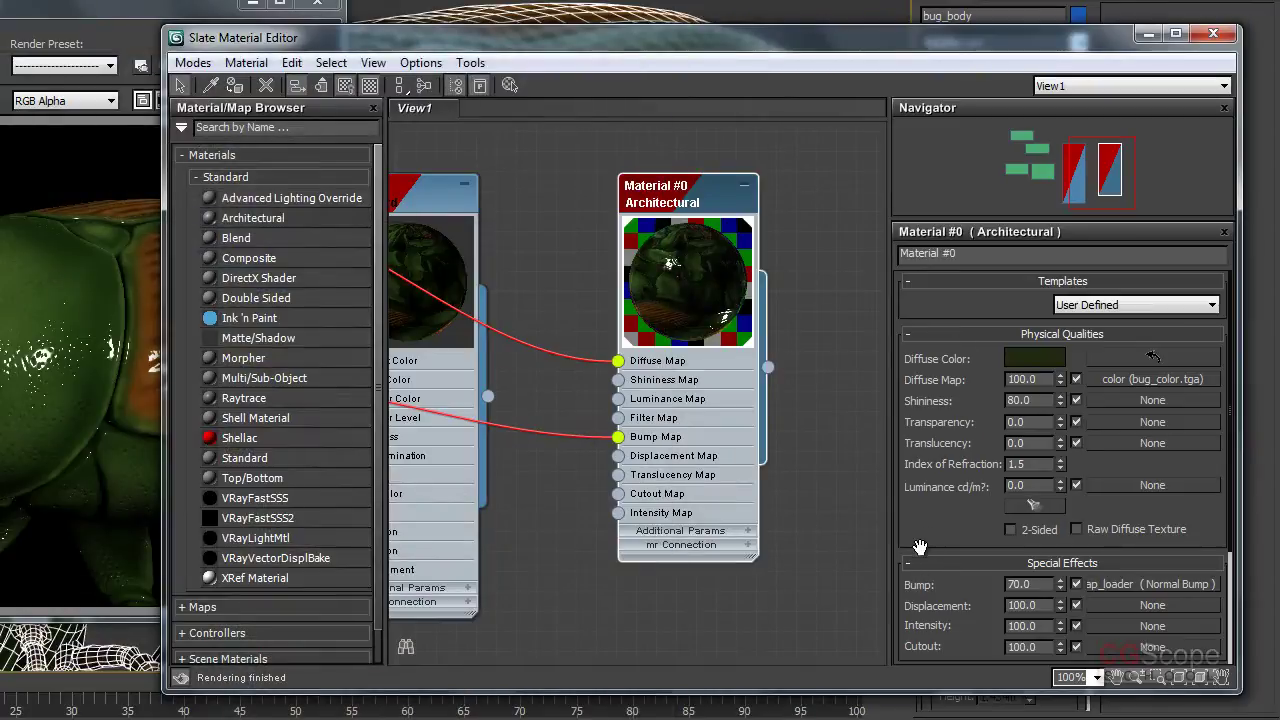
left_click_drag(920, 548, 924, 485)
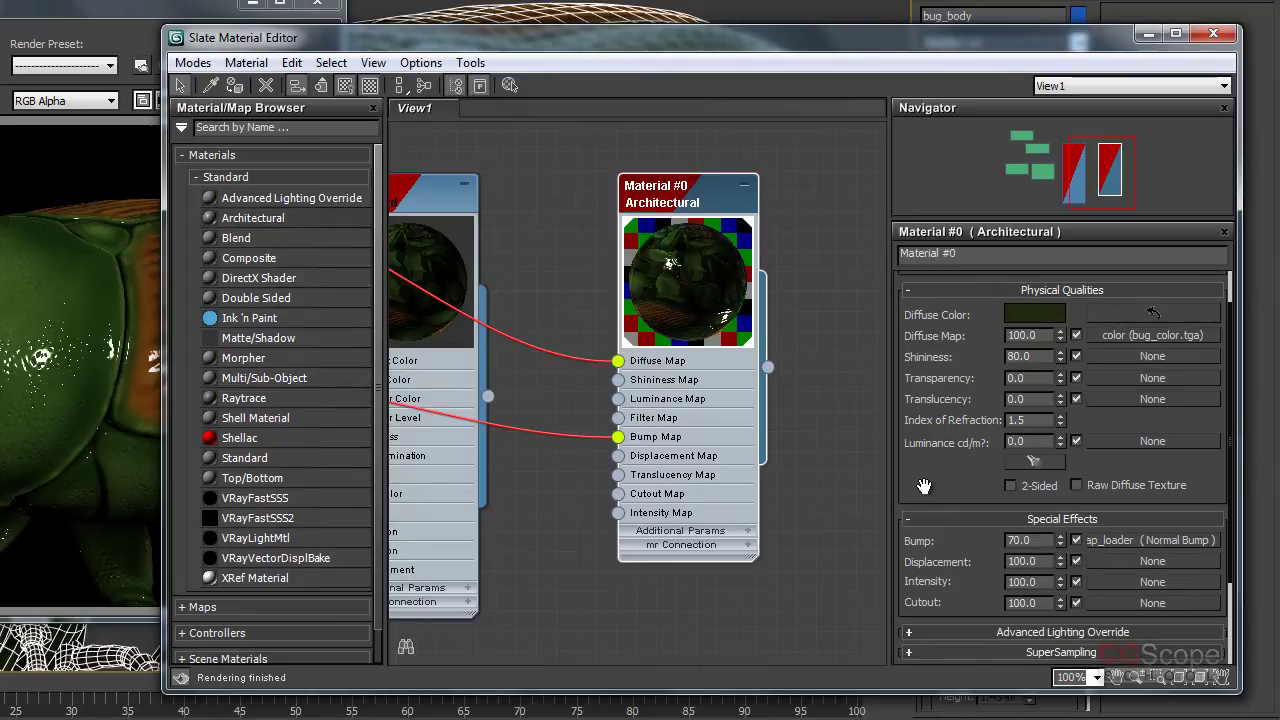
scroll(923, 485, "up", 1)
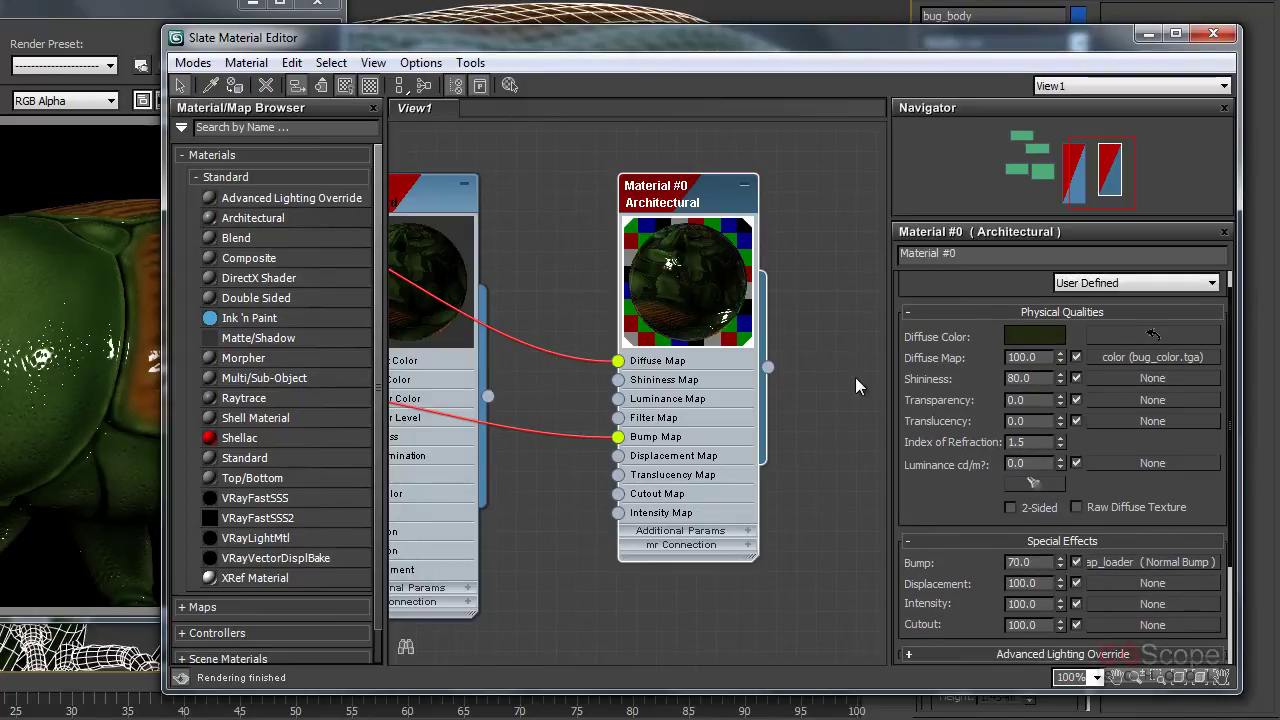
middle_click_drag(845, 390, 821, 385)
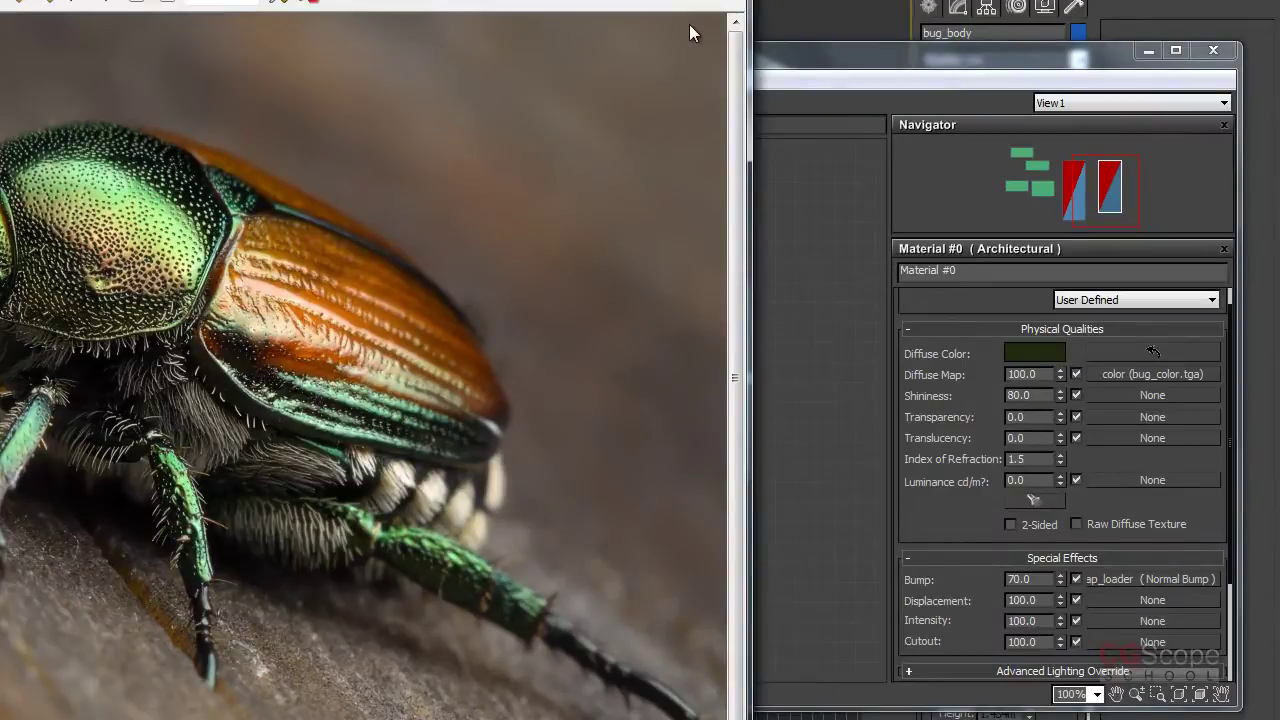
left_click(817, 318)
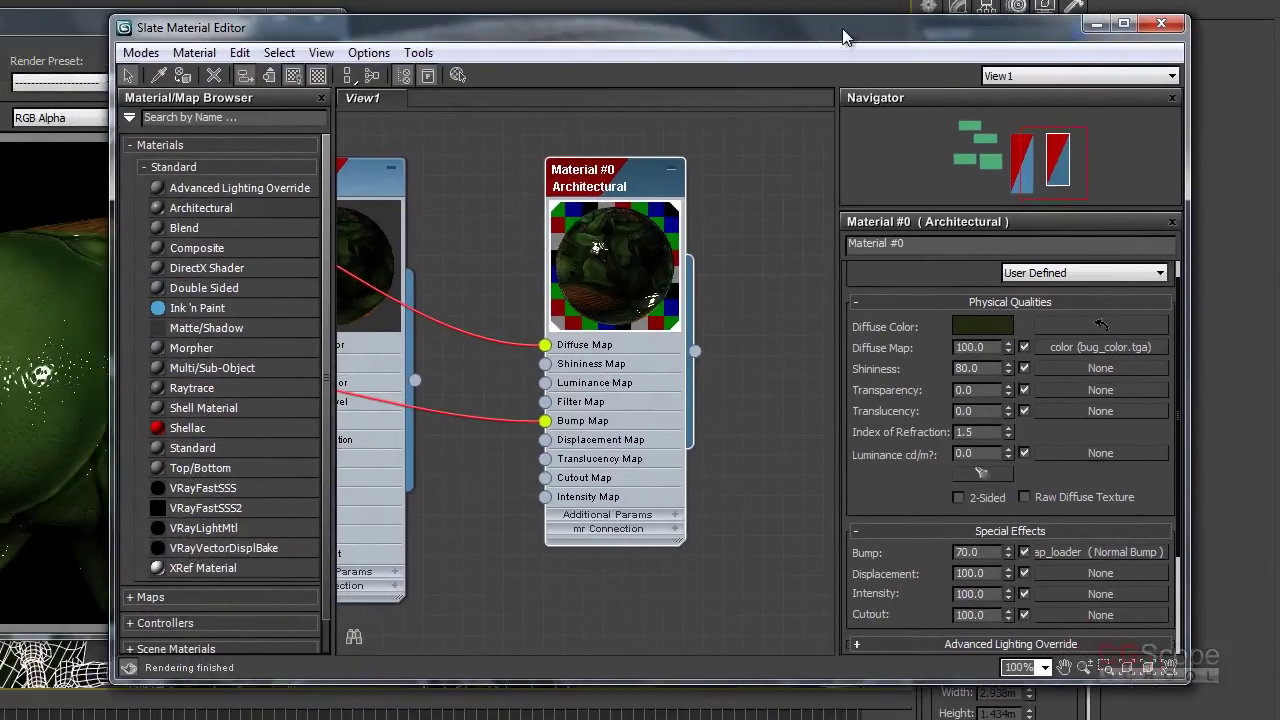
left_click_drag(842, 37, 823, 37)
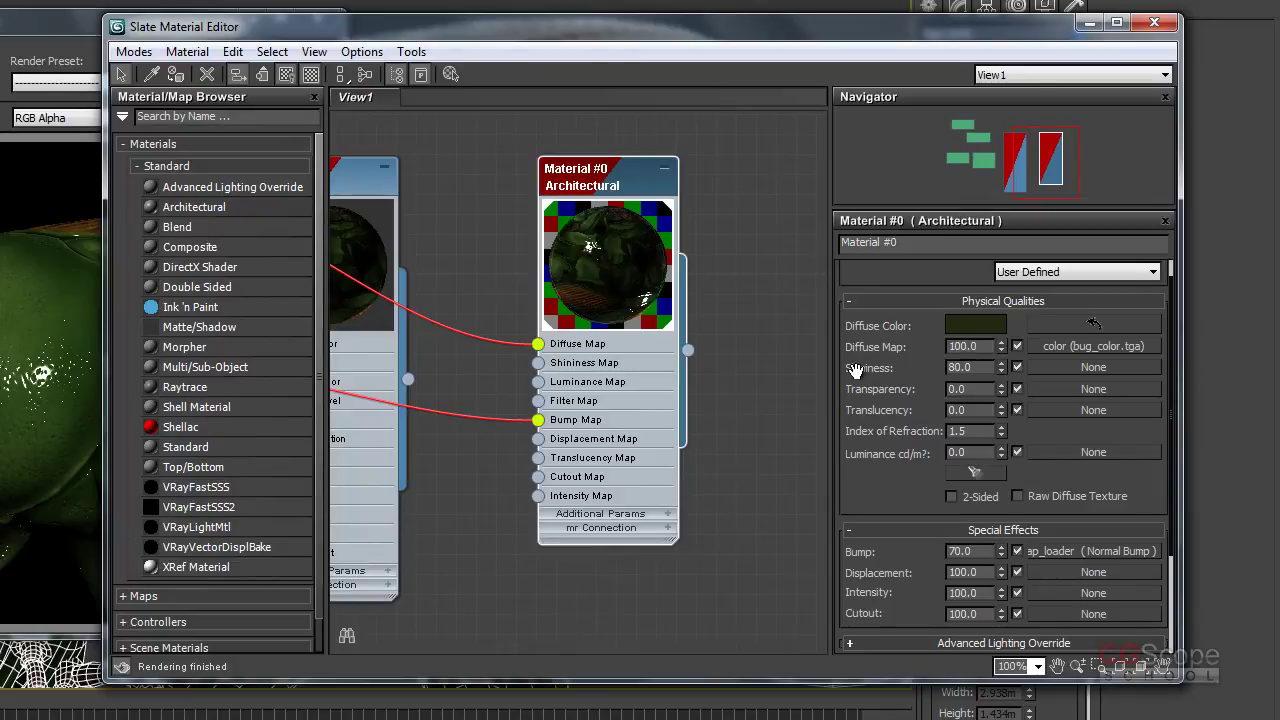
left_click_drag(906, 364, 910, 396)
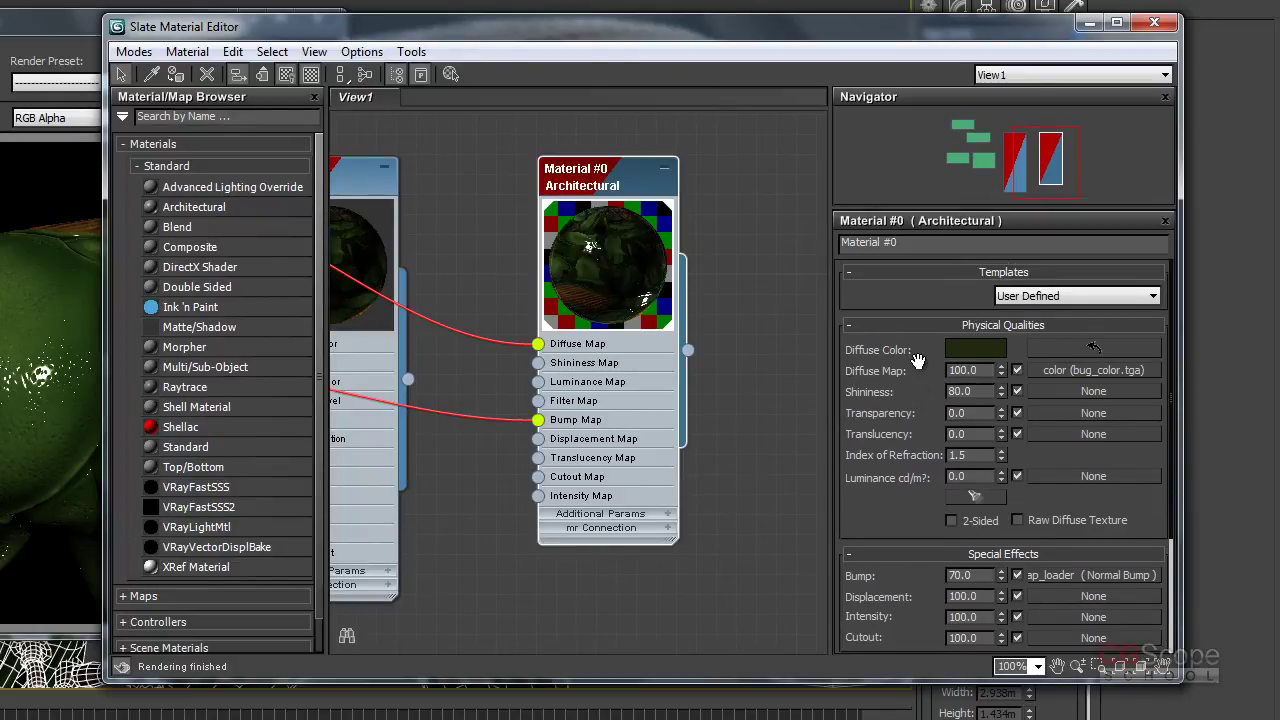
Step: Open the bug_color.tga diffuse map's Output settings and begin lowering its output
left_click(1088, 370)
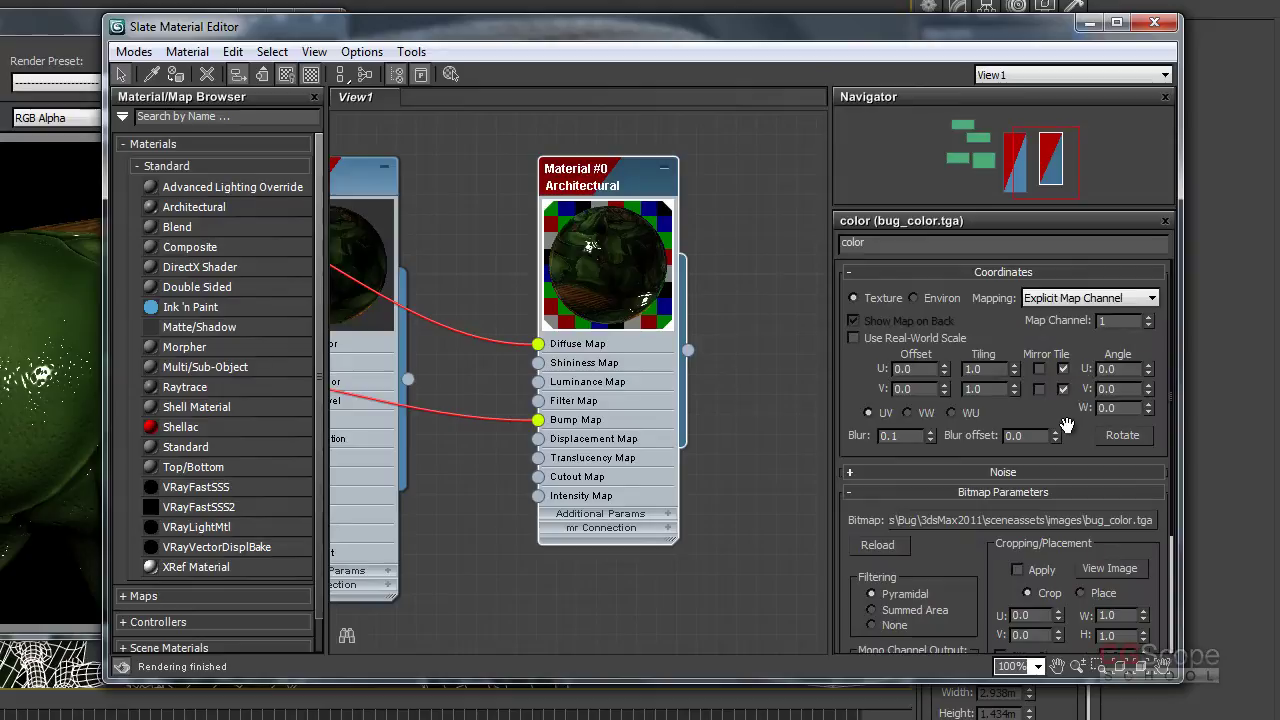
left_click_drag(1062, 420, 1040, 203)
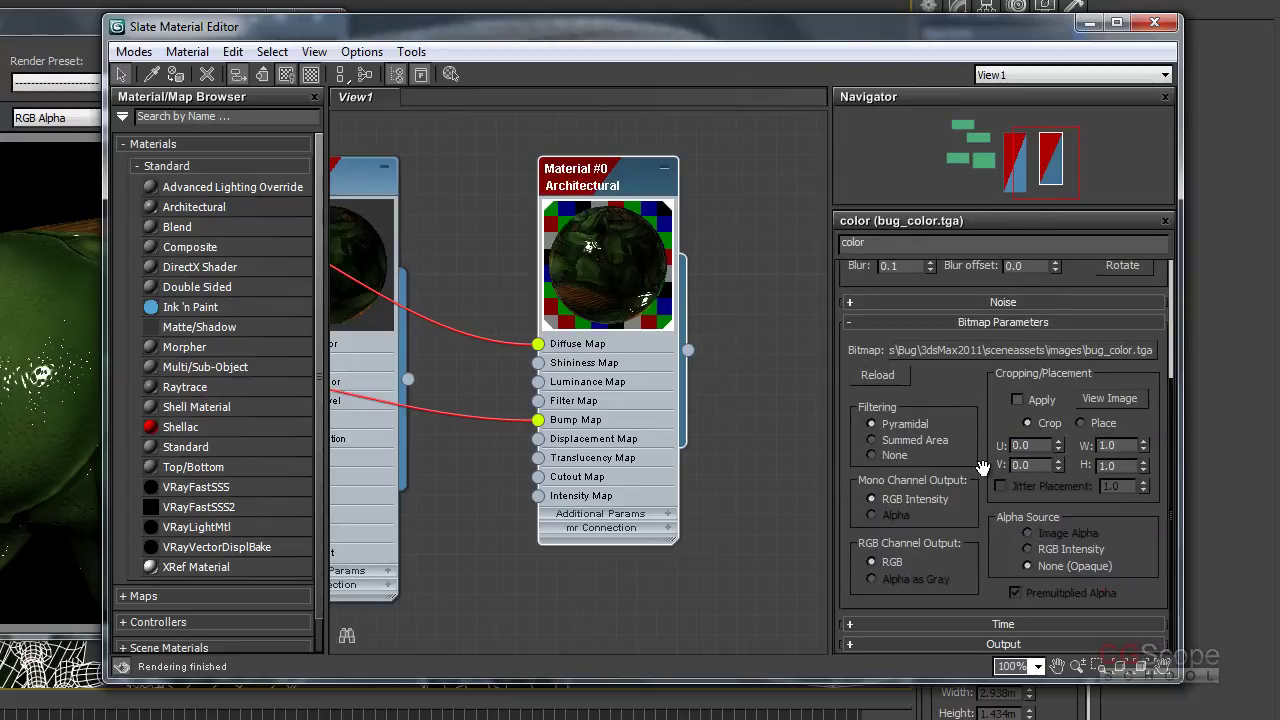
left_click(1005, 645)
left_click_drag(1008, 330, 1003, 450)
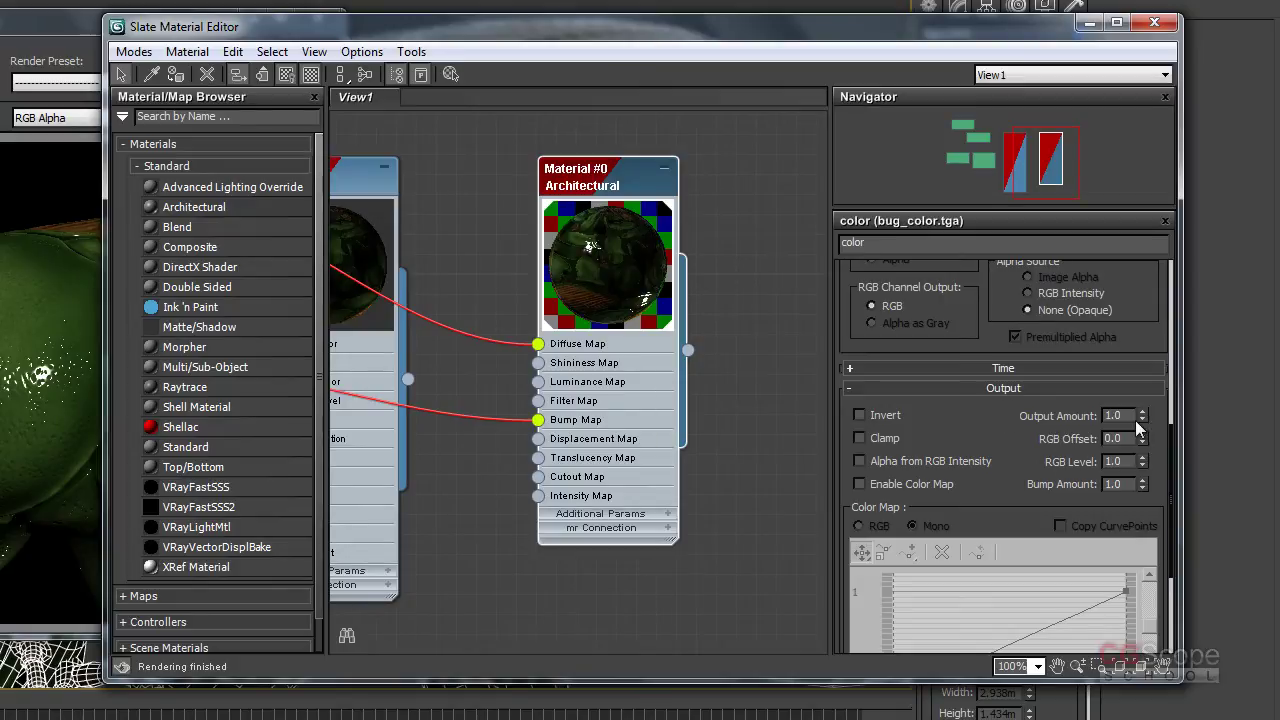
left_click(1142, 419)
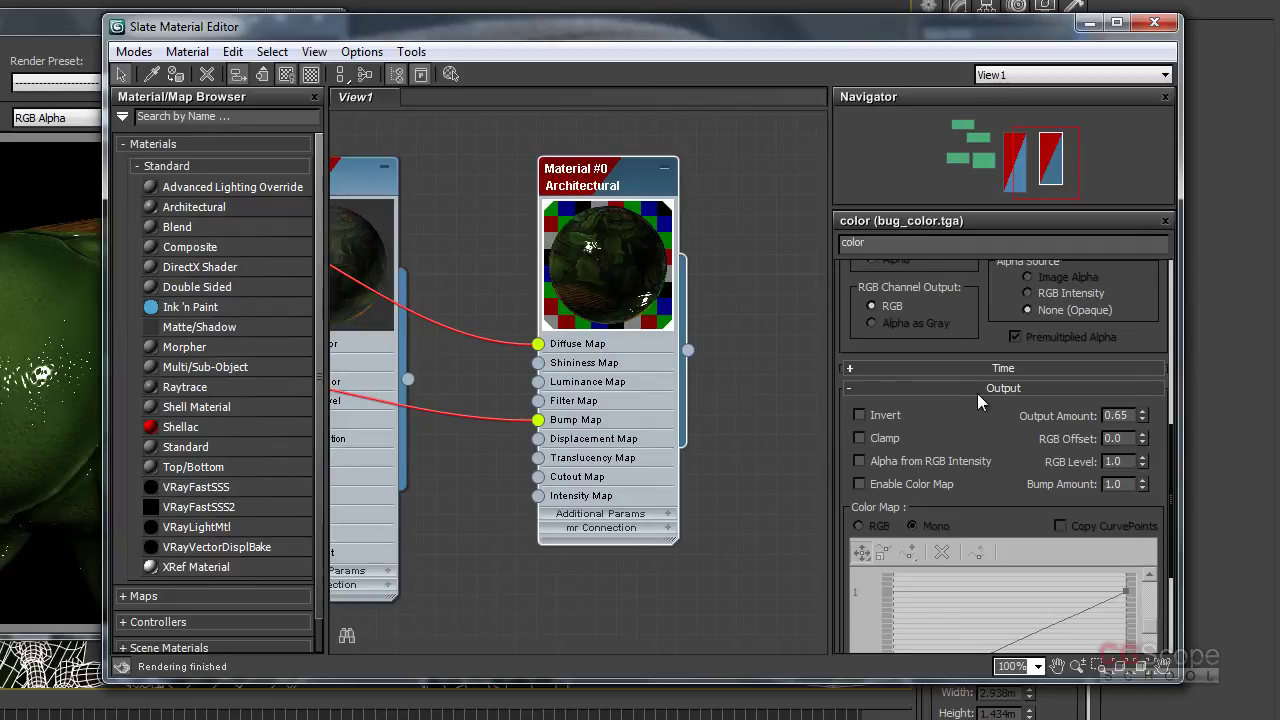
Step: Set the bug_color.tga bitmap's RGB Level to 0.5 and bring up the rendered frame
mouse_move(502, 274)
middle_mouse_down()
mouse_move(683, 277)
mouse_move(503, 294)
middle_mouse_up()
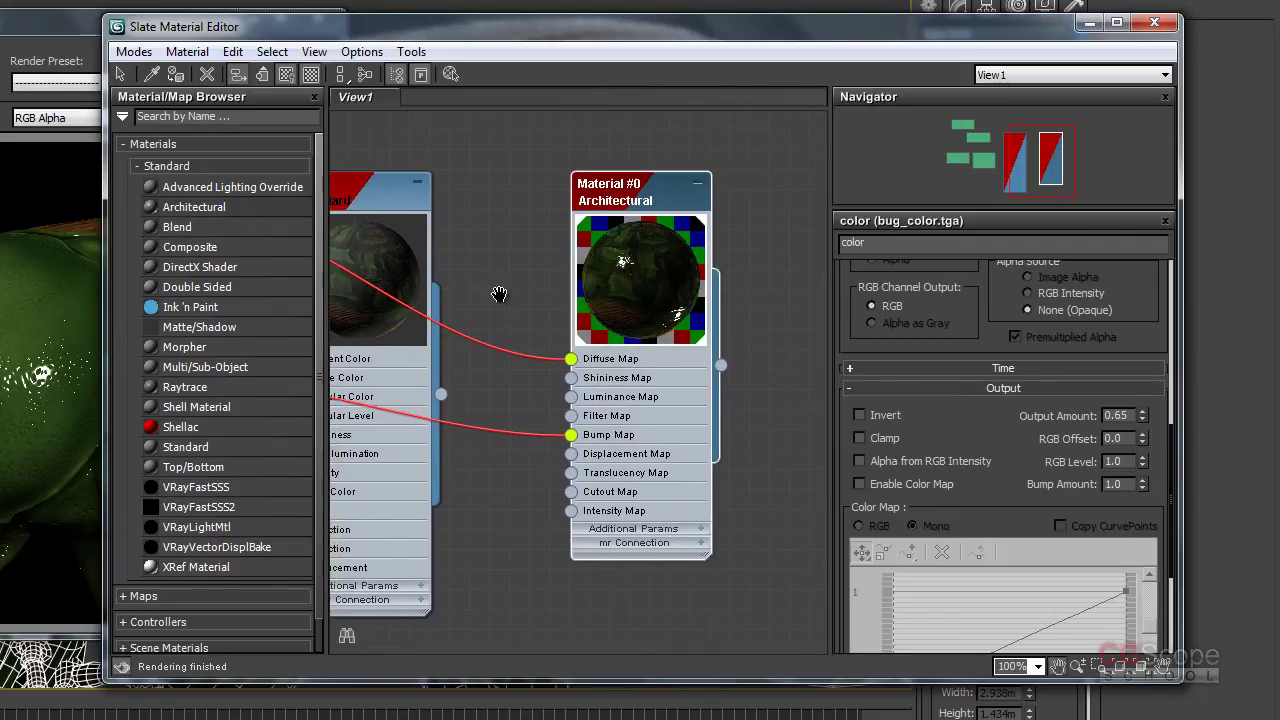
left_click_drag(1142, 415, 1146, 465)
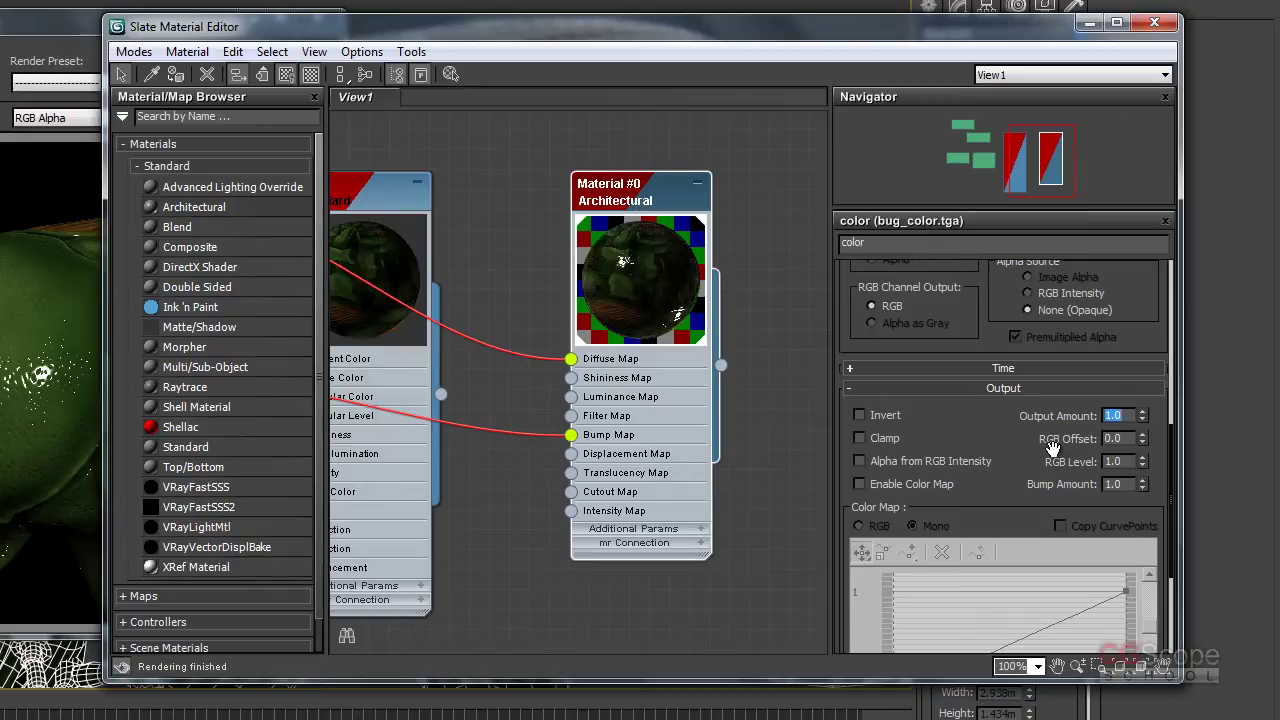
left_click(1142, 460)
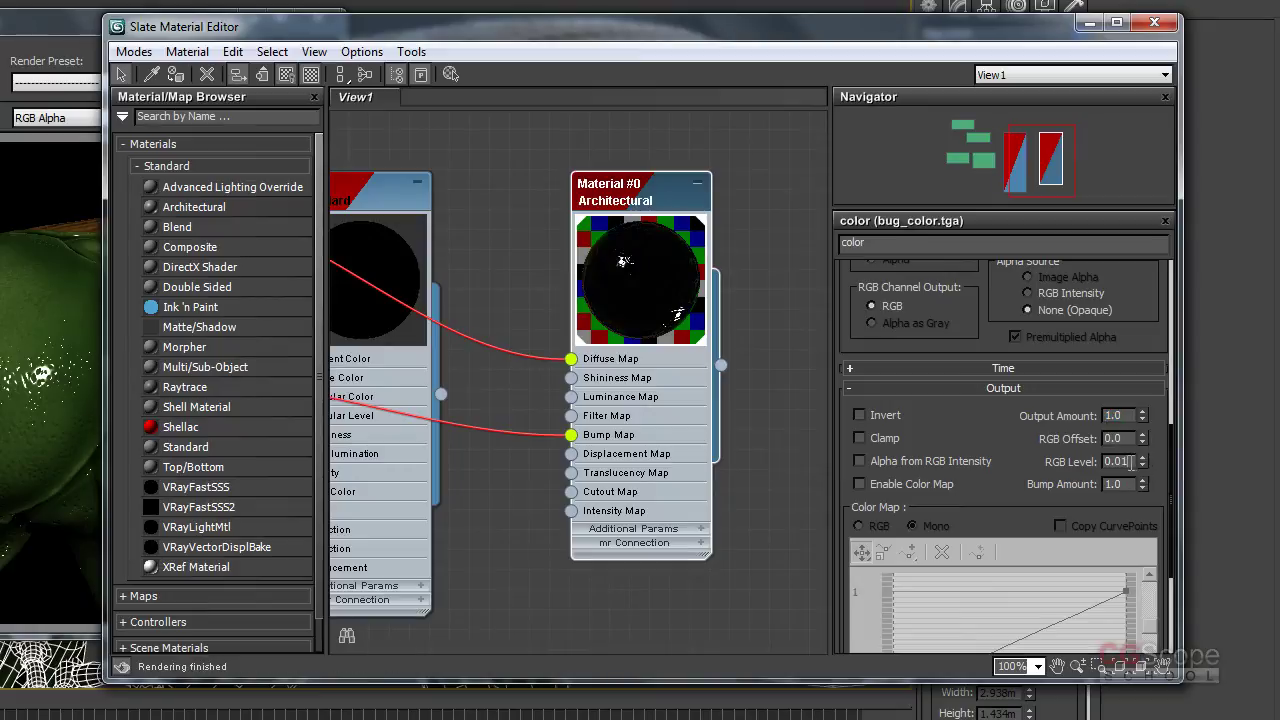
double_click(1137, 458)
type("0.5")
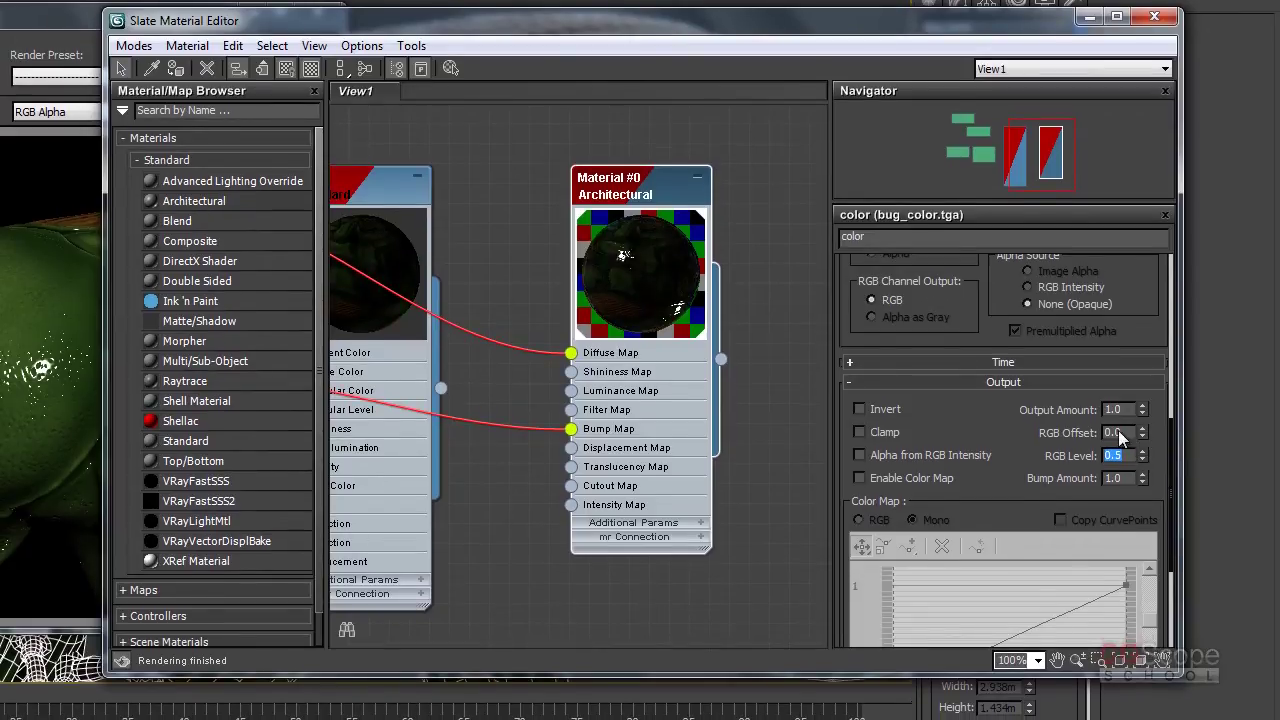
left_click(58, 30)
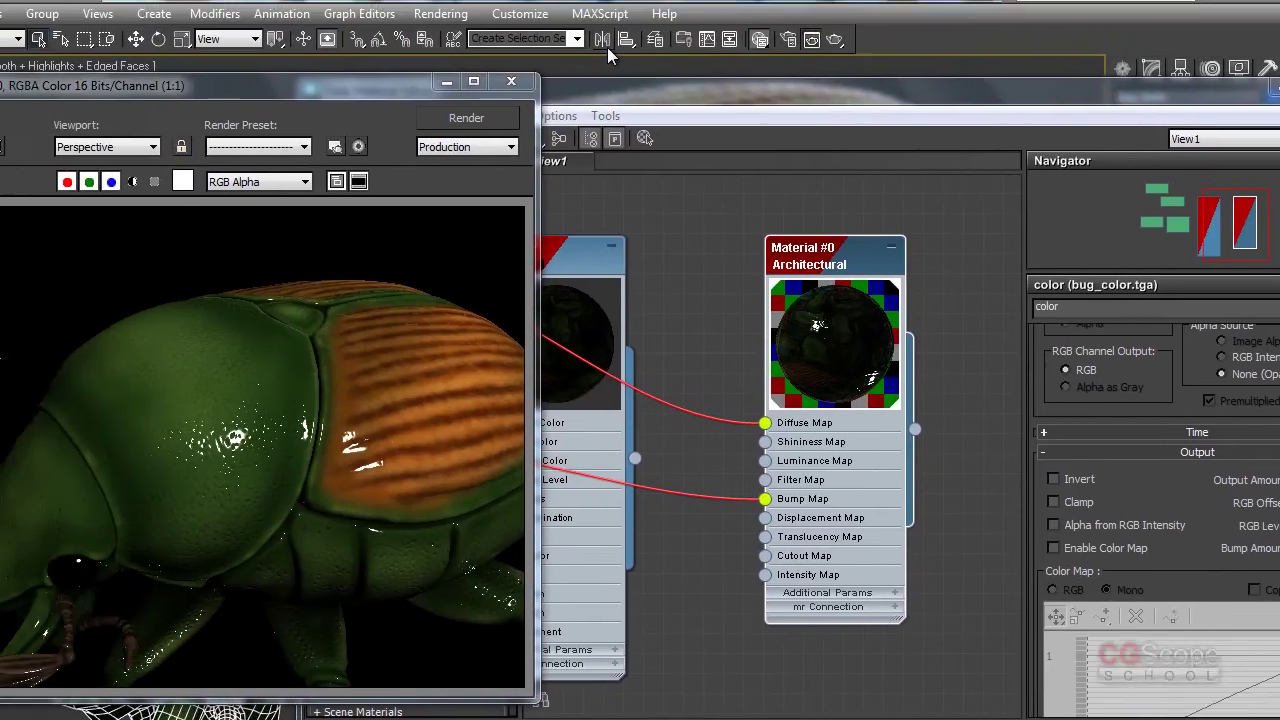
Step: Set the environment background to dark blue (25, 63, 111) and re-render the beetle
key("8")
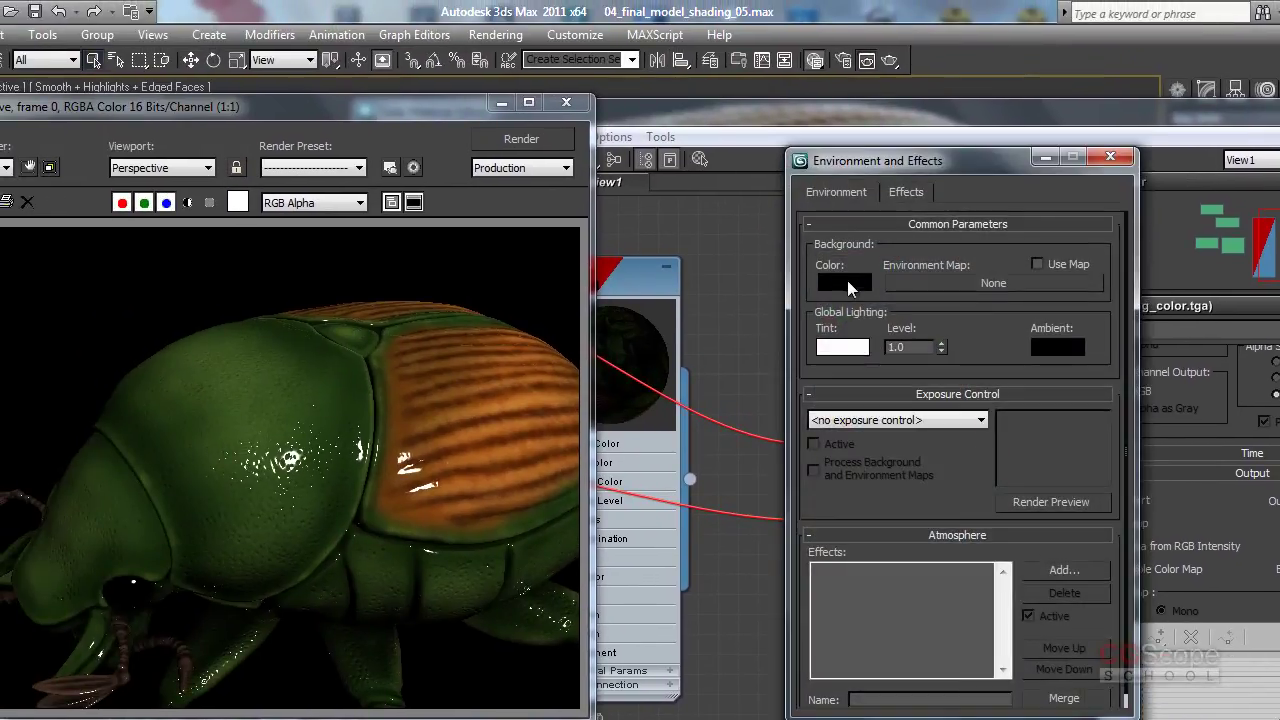
left_click(846, 282)
left_click(533, 260)
left_click_drag(533, 262, 528, 273)
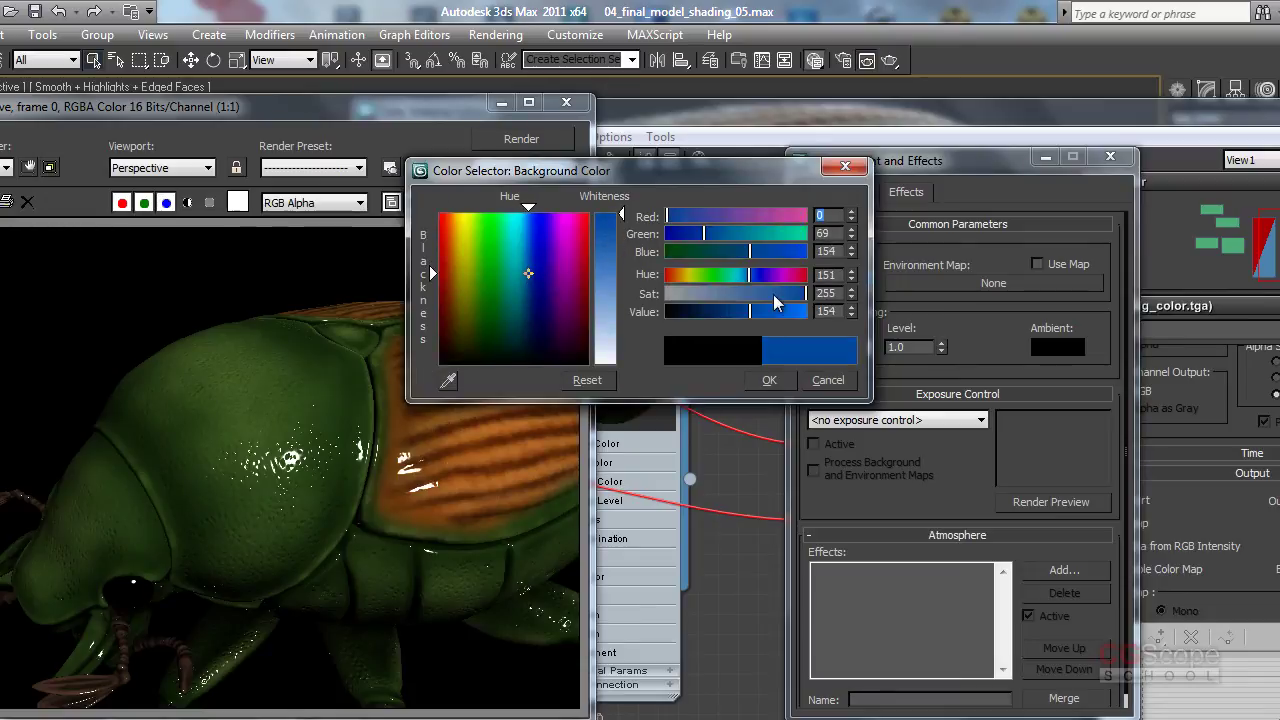
left_click_drag(750, 311, 727, 311)
left_click_drag(805, 293, 775, 294)
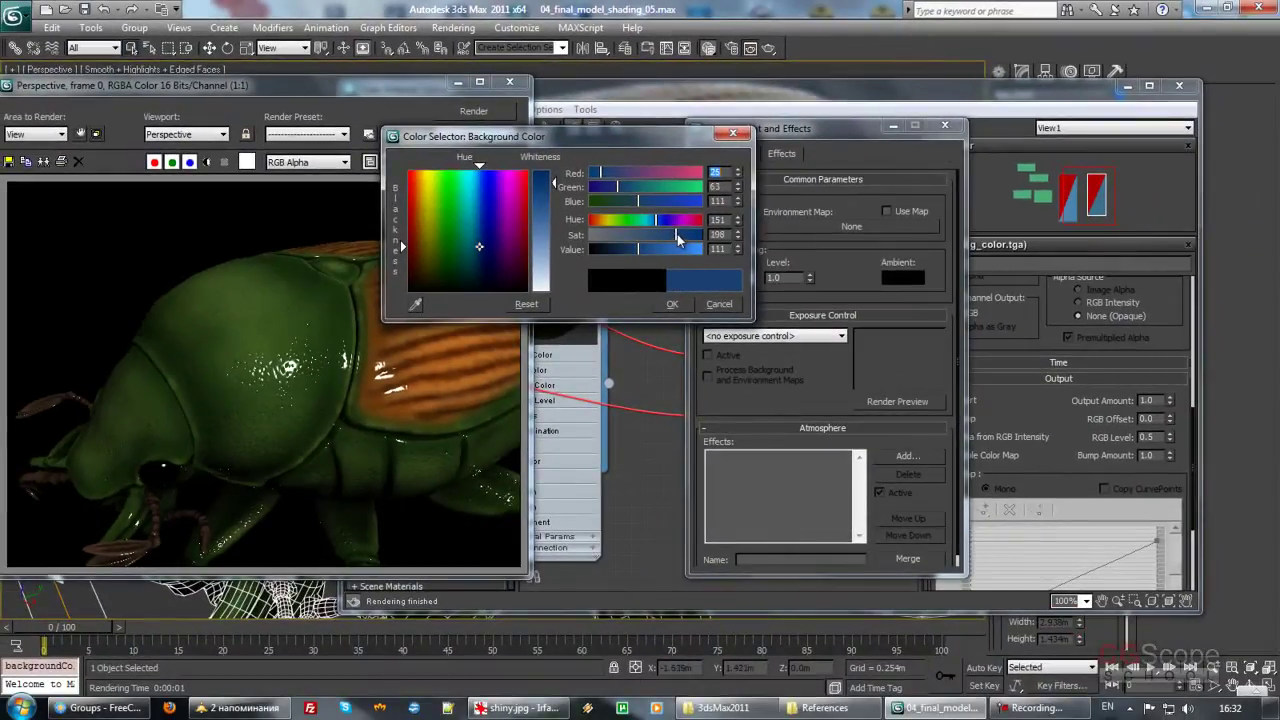
left_click(672, 303)
left_click(474, 110)
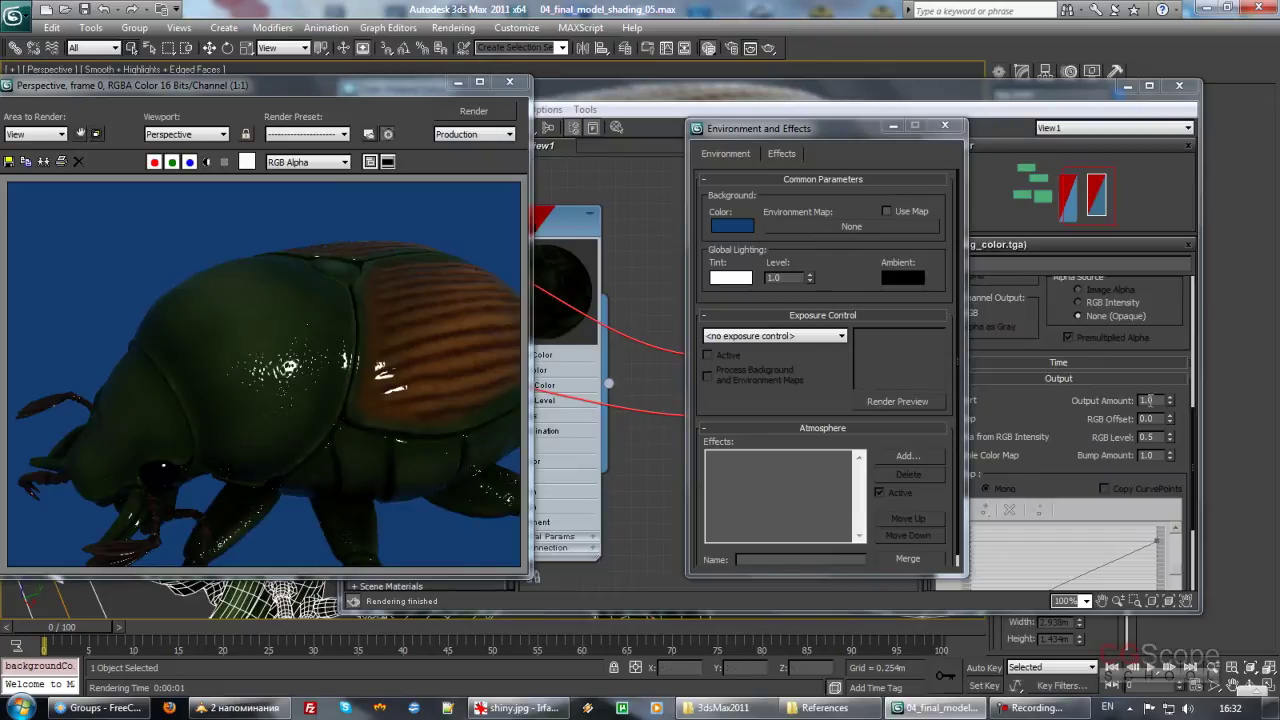
left_click(1157, 435)
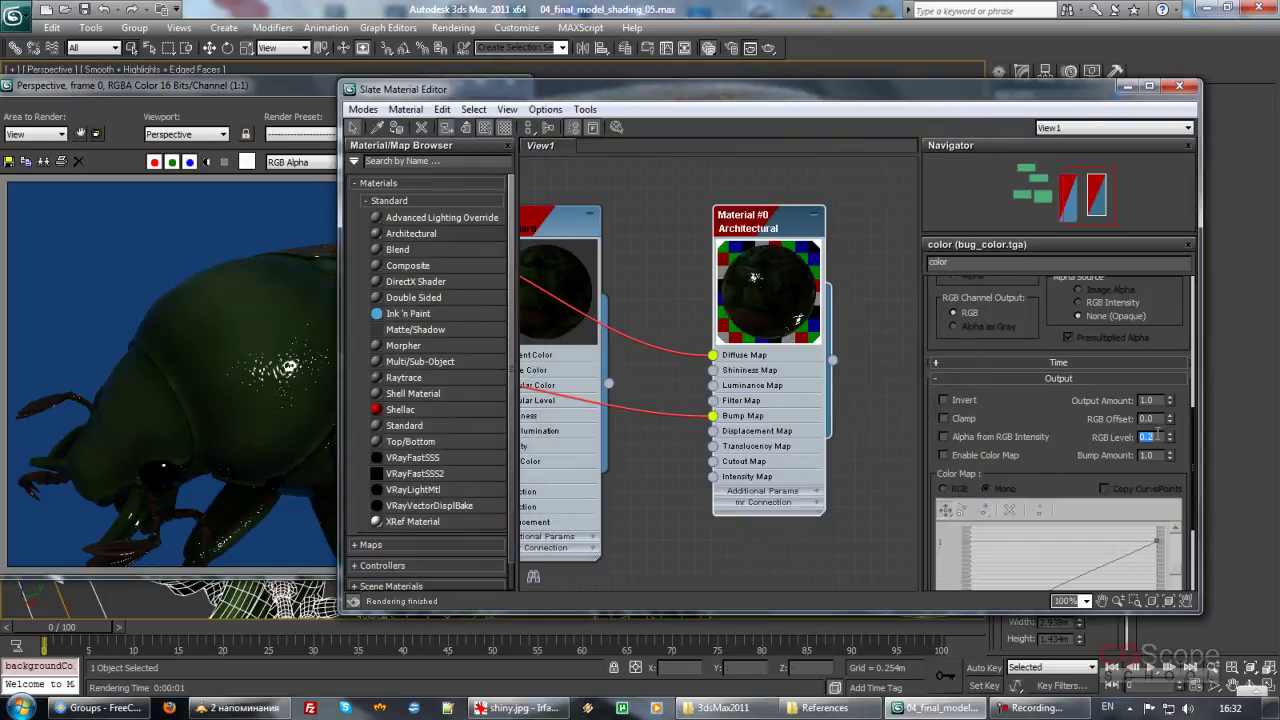
Step: Re-render the beetle and view the shiny.jpg reference photo for comparison
left_click(283, 93)
left_click(458, 115)
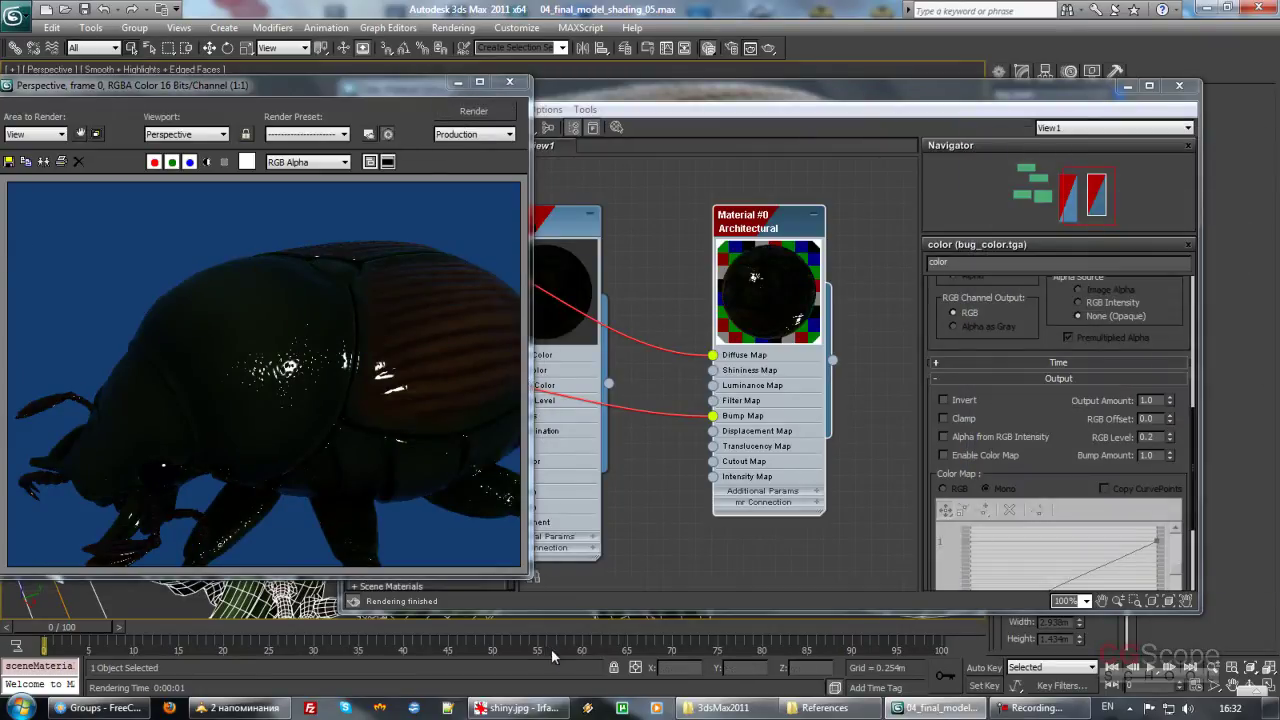
left_click(524, 712)
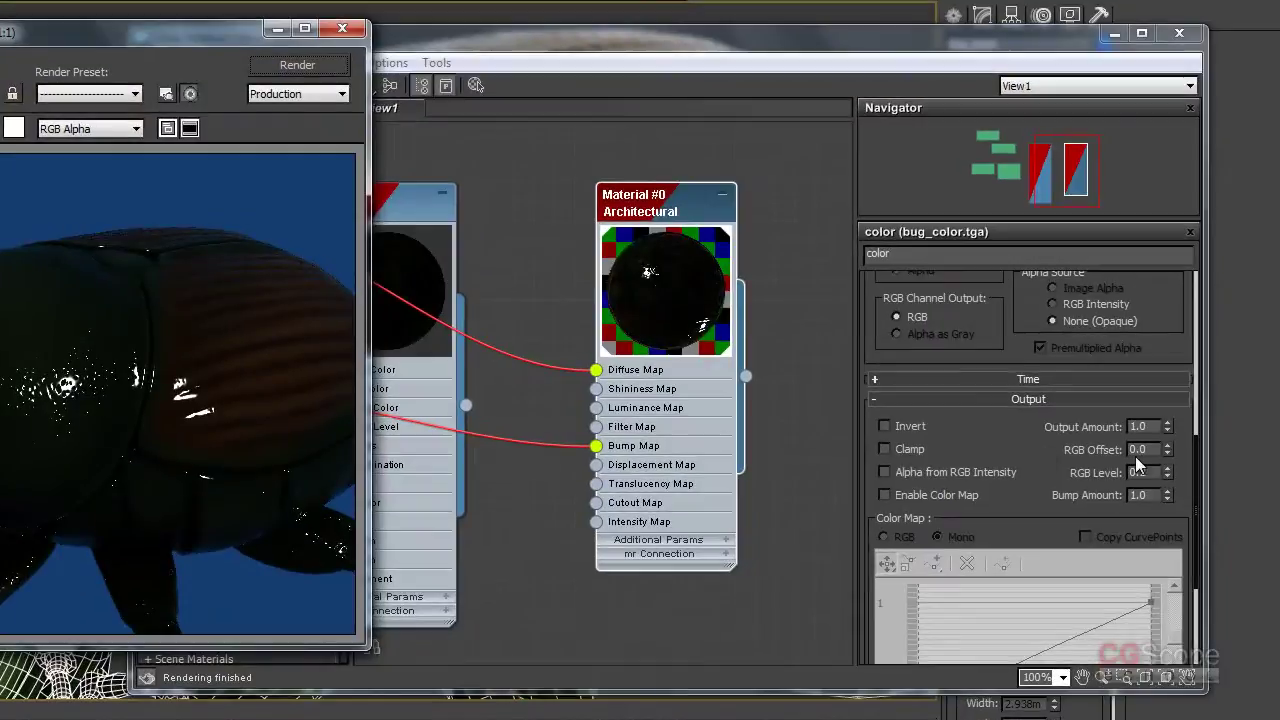
Step: Set the bug_color bitmap's Output RGB Level to 0.3 and re-render the beetle
left_click(1150, 473)
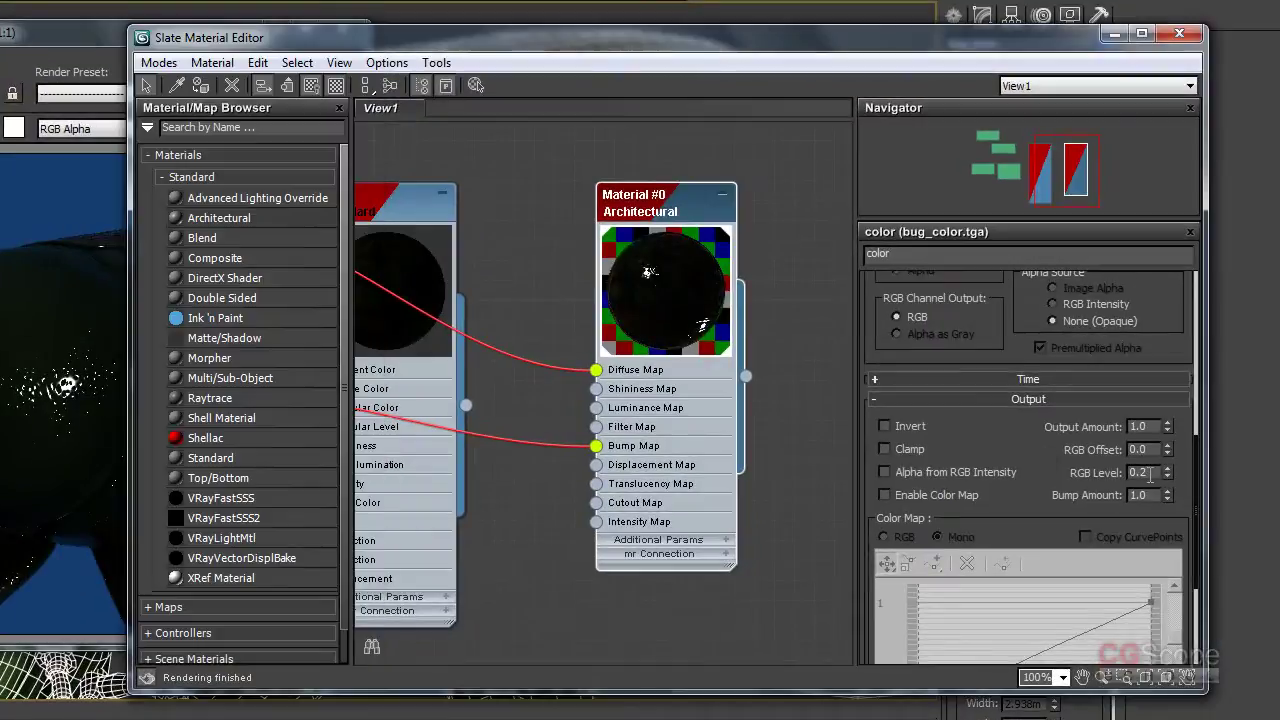
key("Return")
left_click(40, 40)
left_click(303, 66)
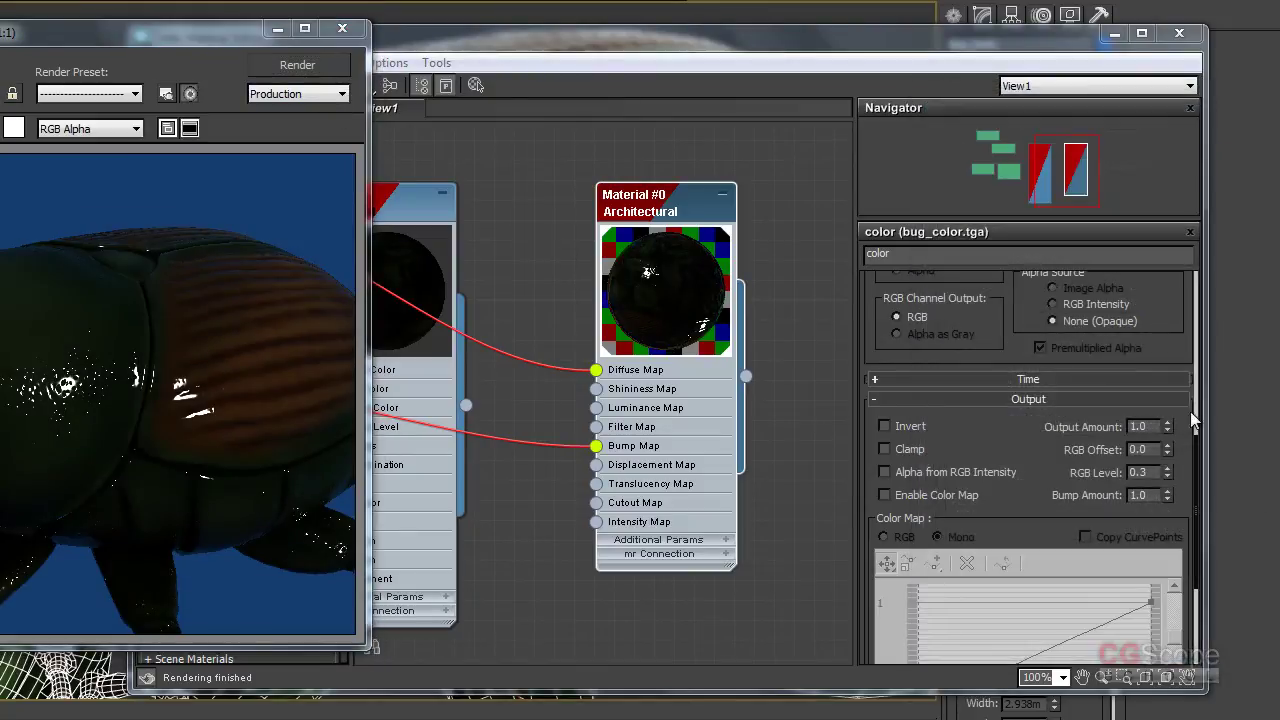
Step: Lower the bitmap's RGB Level to 0.25 and re-render the beetle
left_click(1153, 472)
type("0.25")
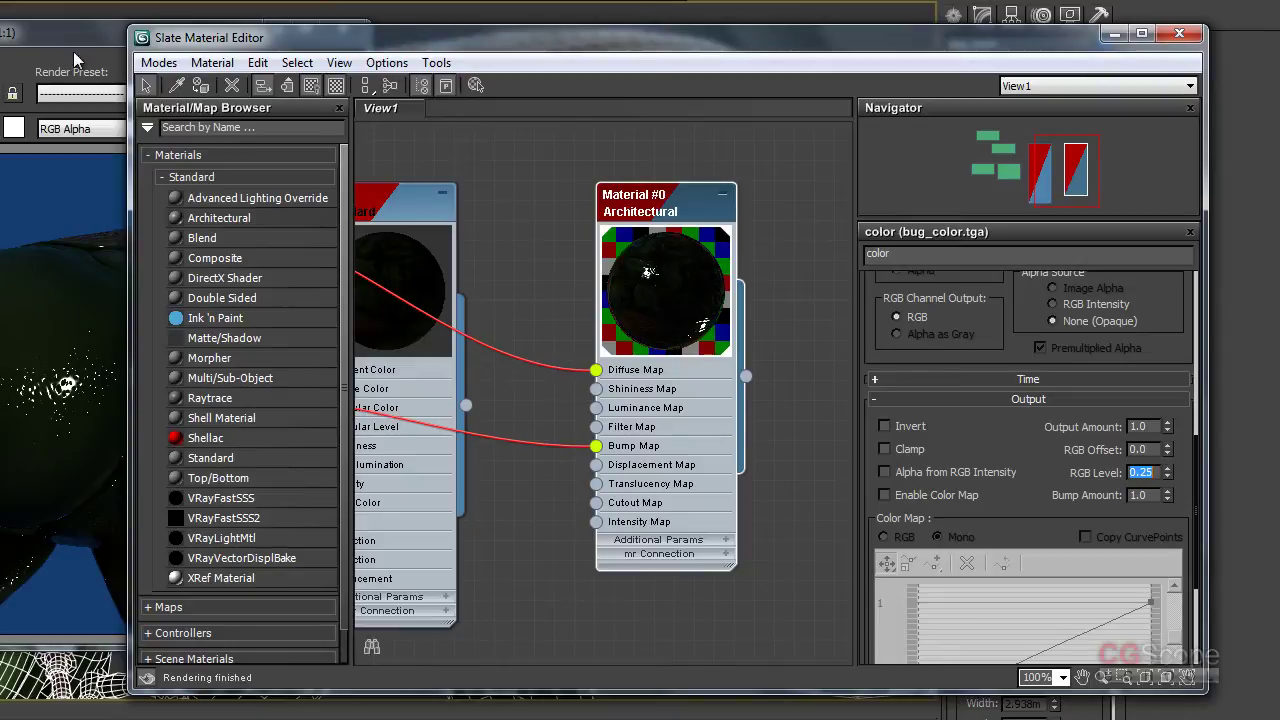
left_click(71, 30)
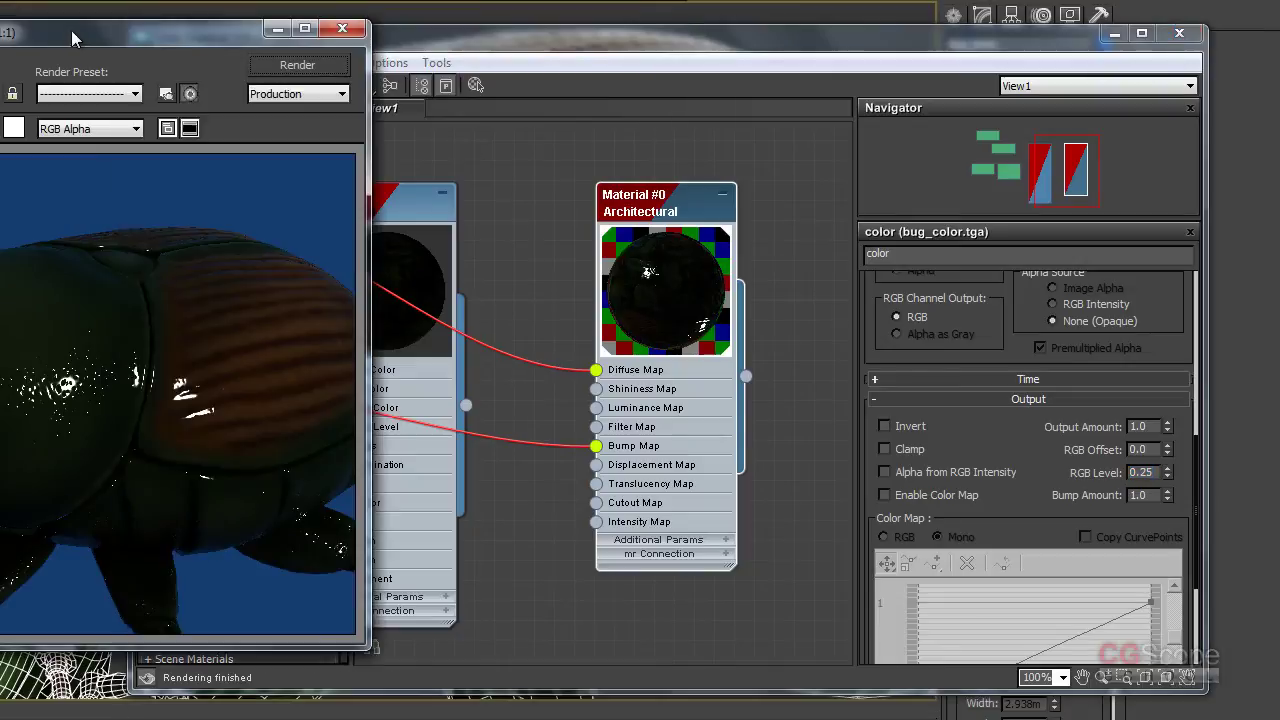
left_click(293, 68)
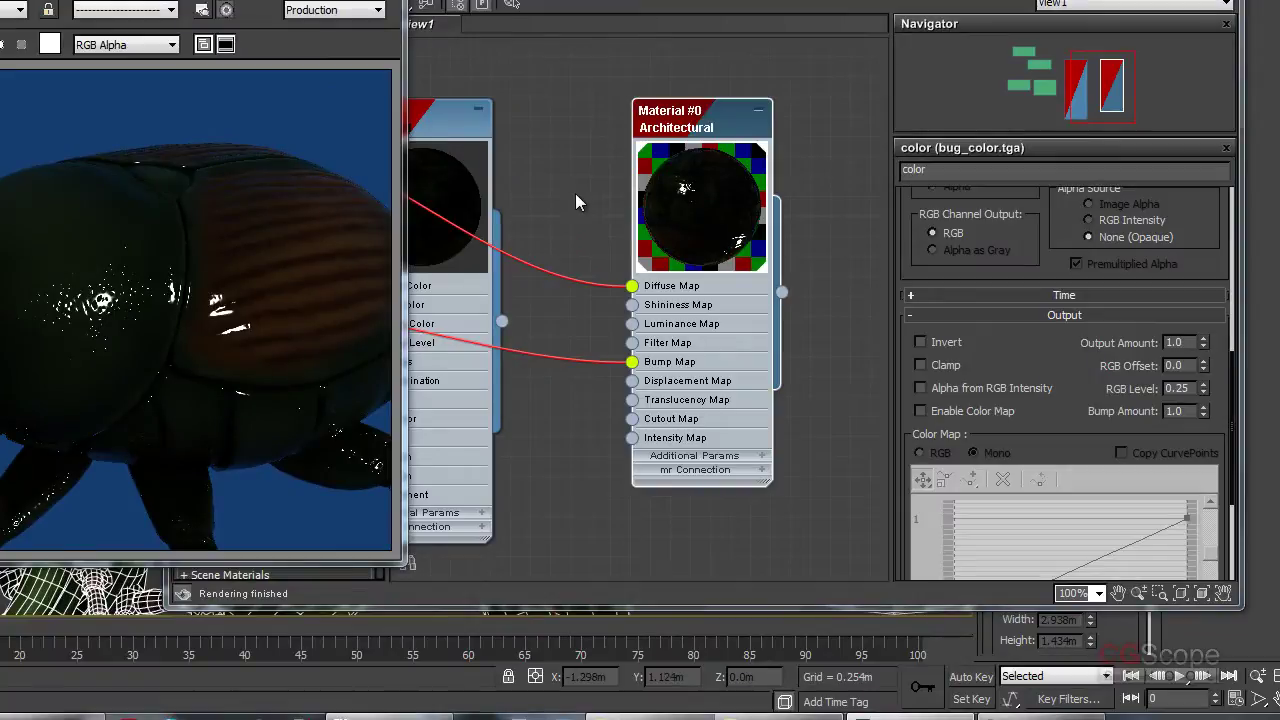
Step: Lower Material #0's Shininess from 80 to 40 and re-render the beetle
left_click(575, 200)
middle_click_drag(589, 214, 619, 264)
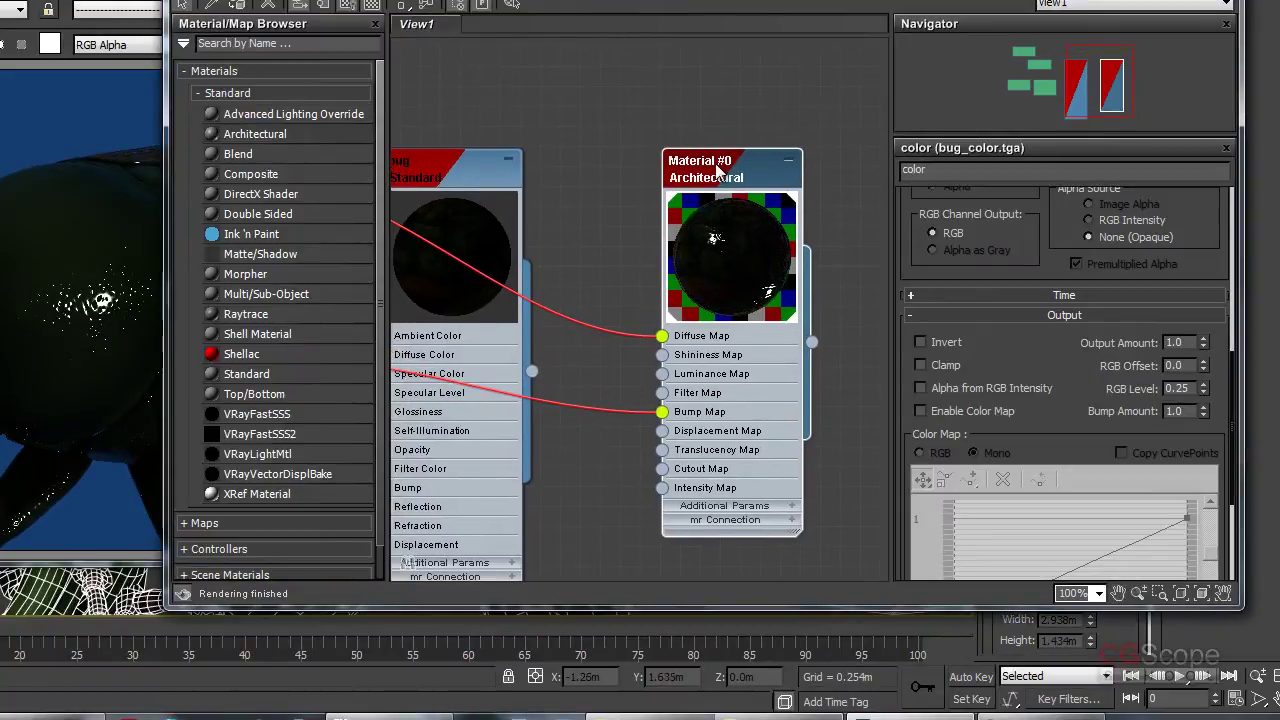
double_click(715, 170)
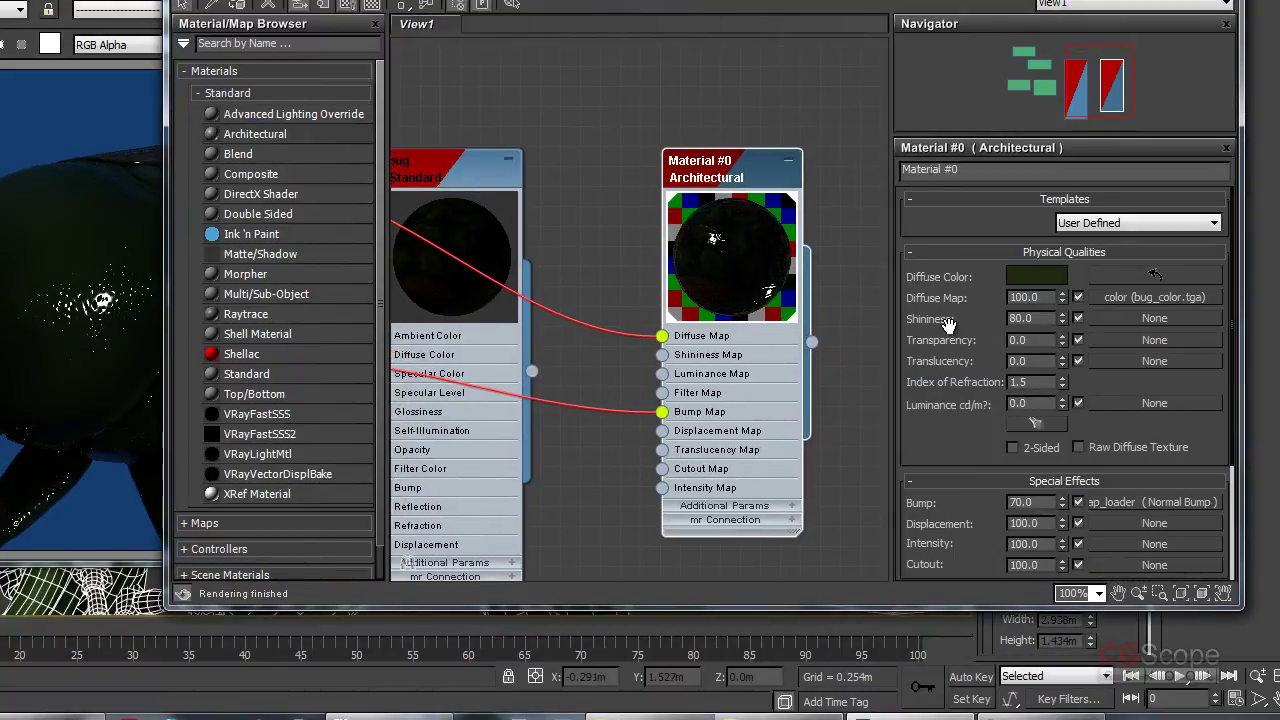
left_click_drag(1063, 322, 1066, 350)
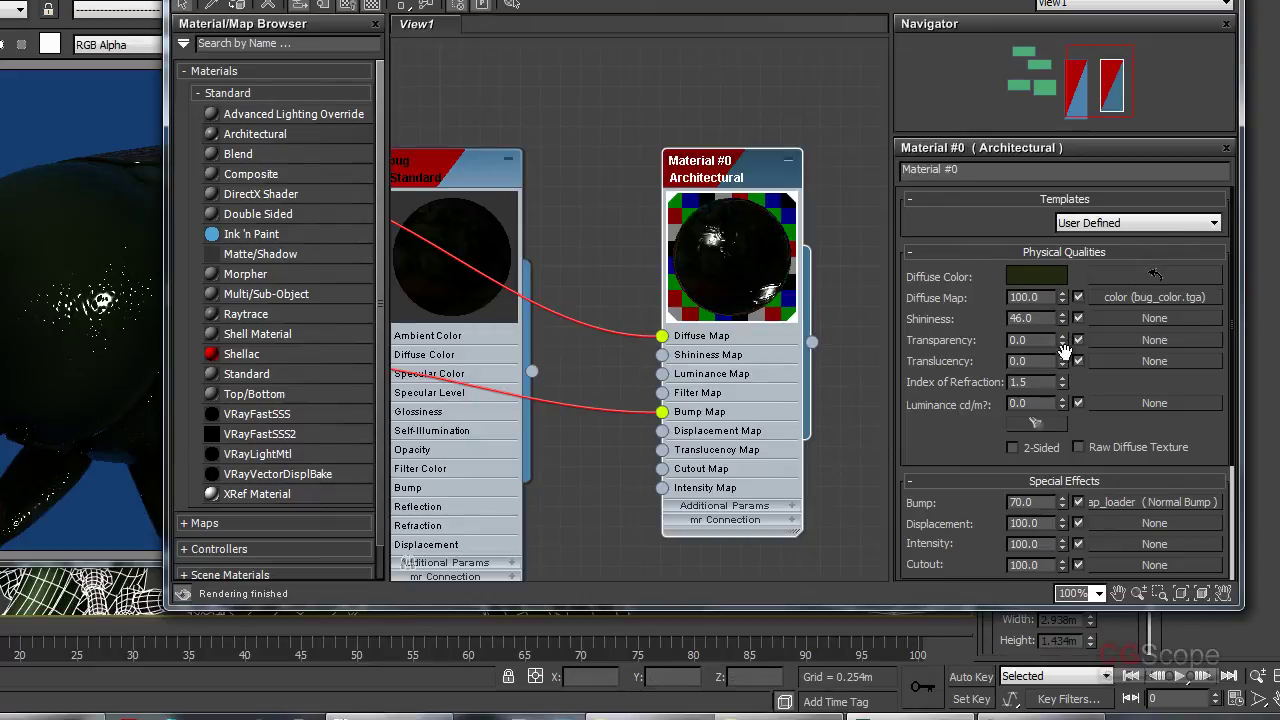
double_click(1048, 318)
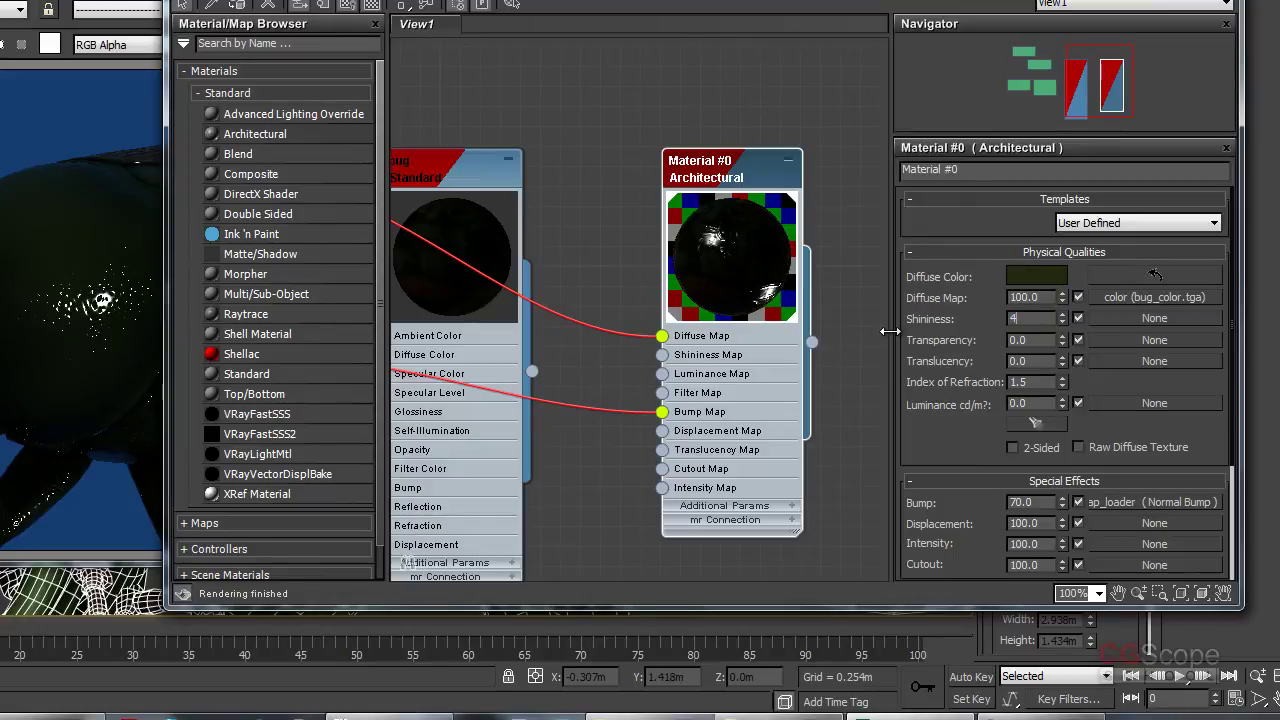
type("0.0")
key("F9")
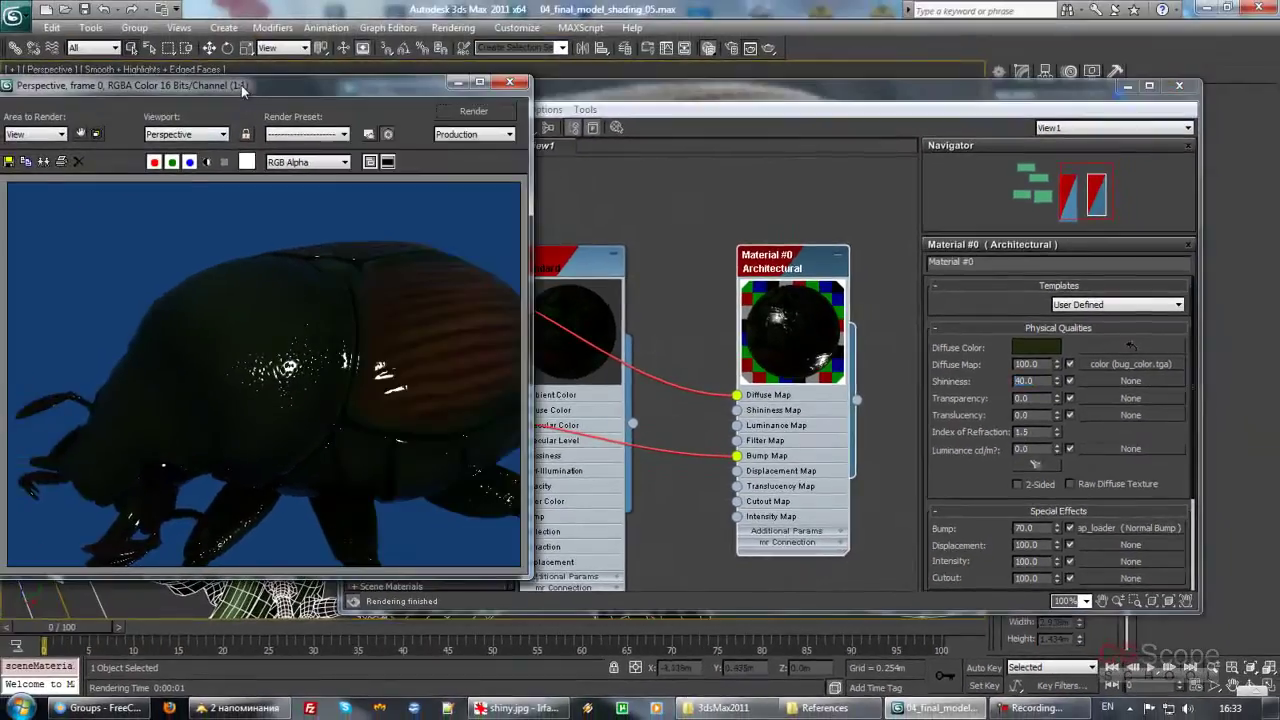
left_click(487, 113)
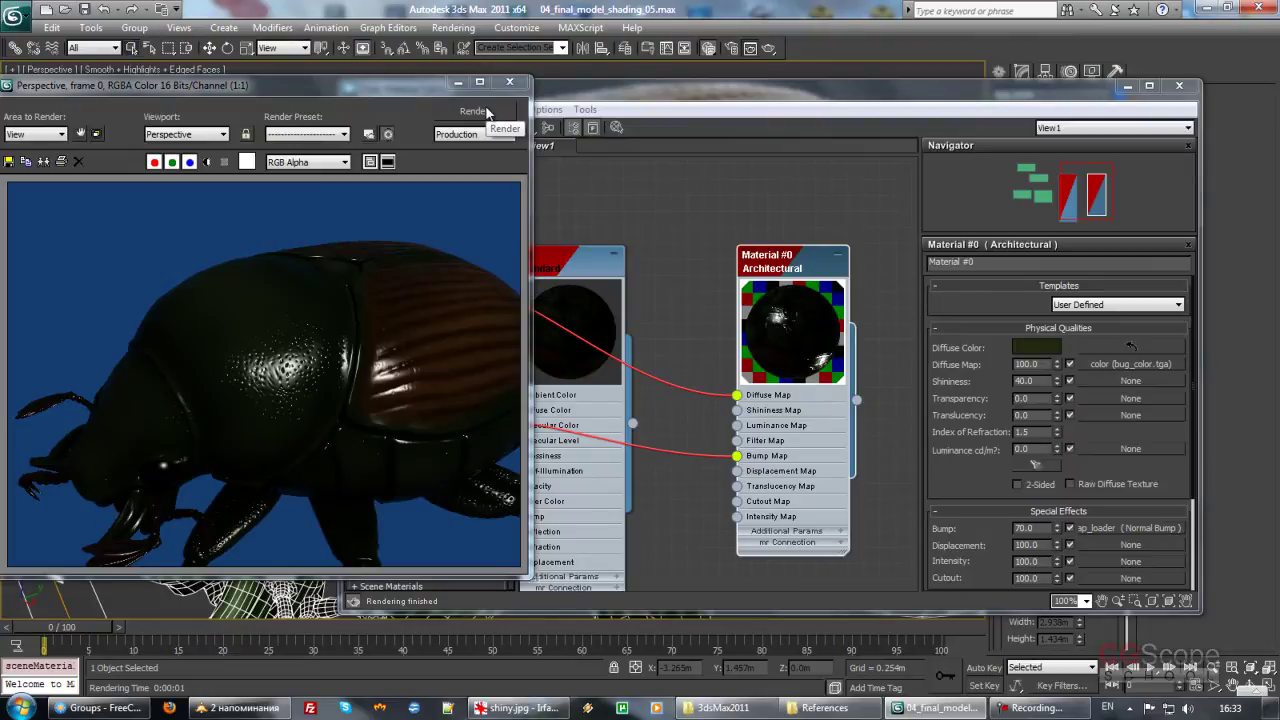
Step: Move the material editor aside and bring up the shiny.jpg reference photo
left_click(989, 363)
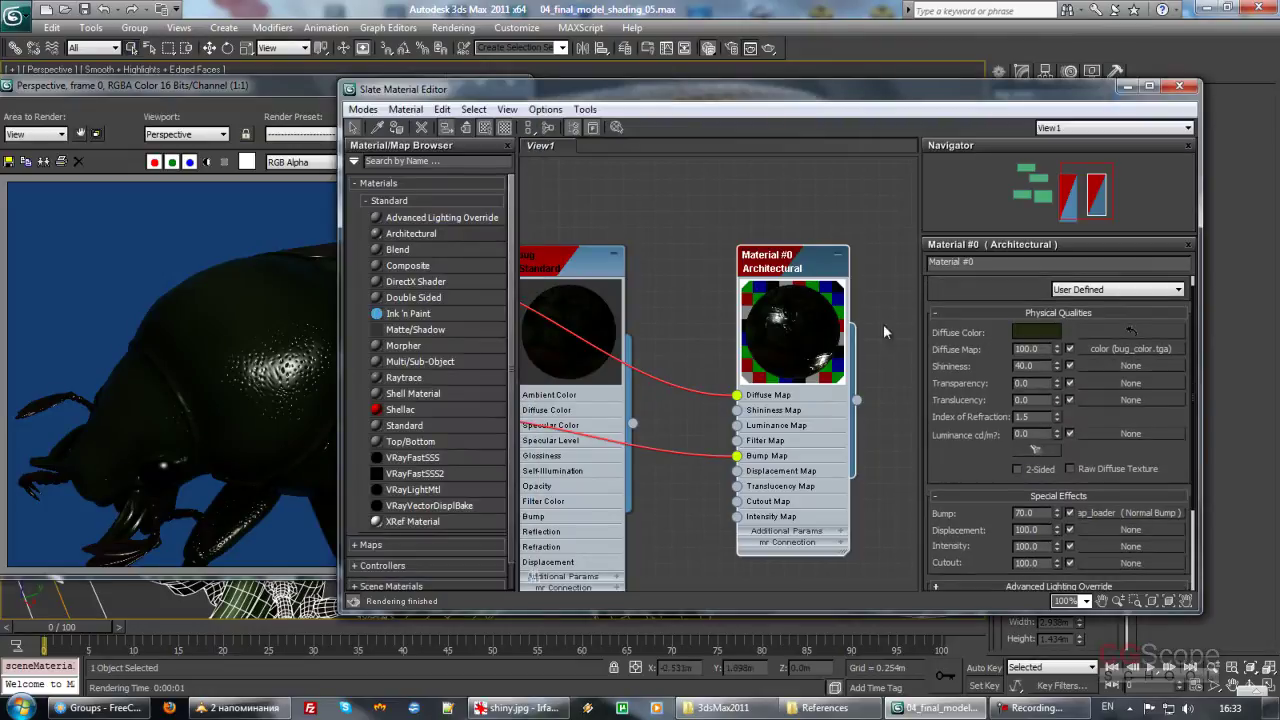
left_click_drag(635, 92, 709, 99)
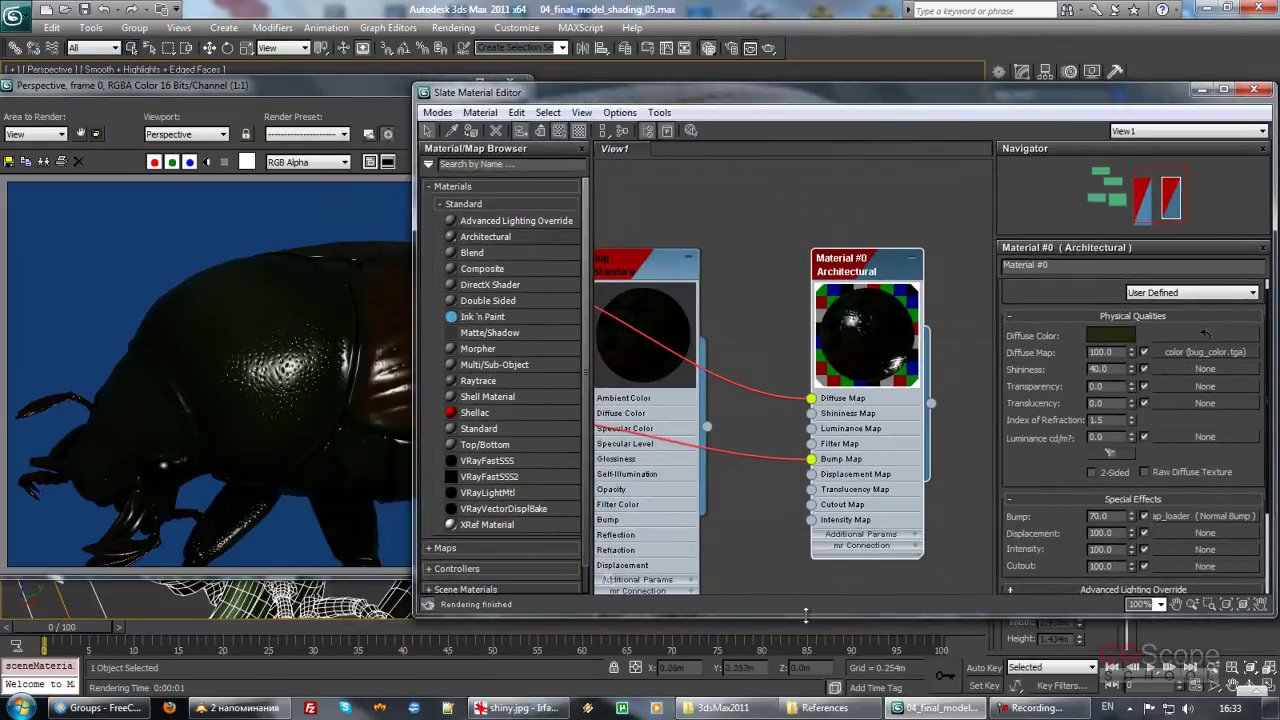
left_click(531, 710)
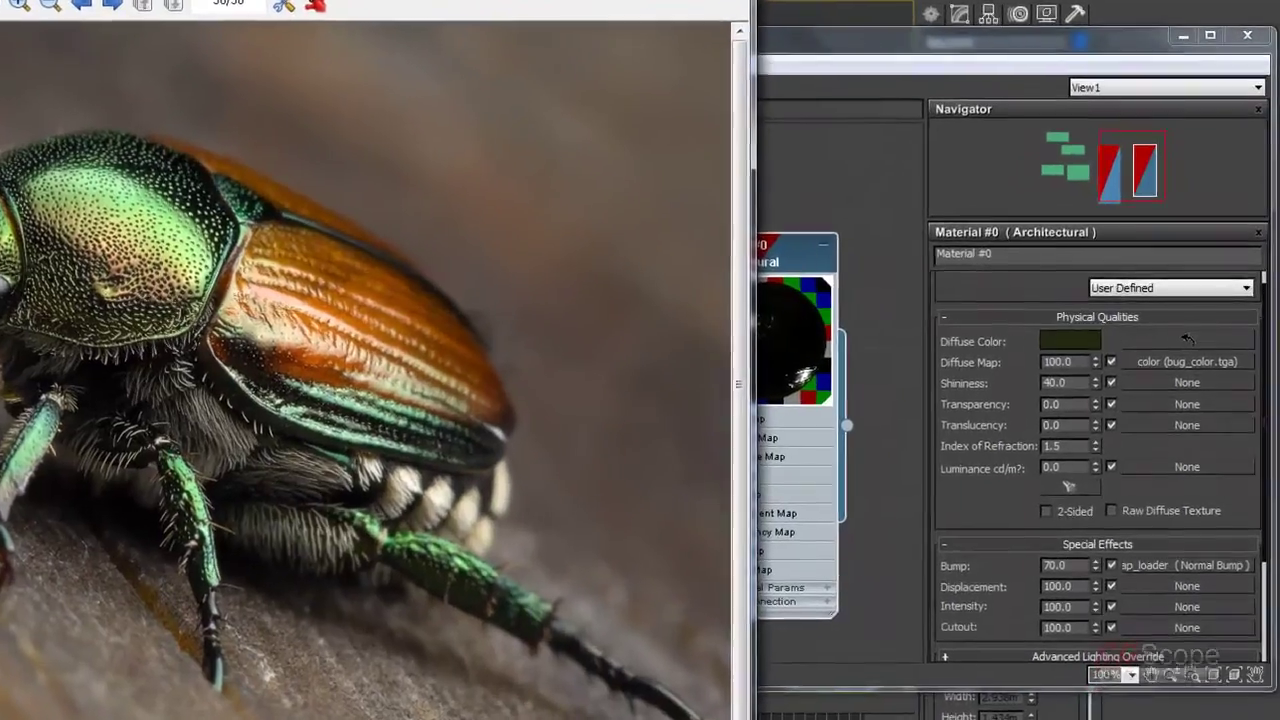
Step: Close the reference photo and open the bug Standard material's parameters in Slate view
left_click(784, 17)
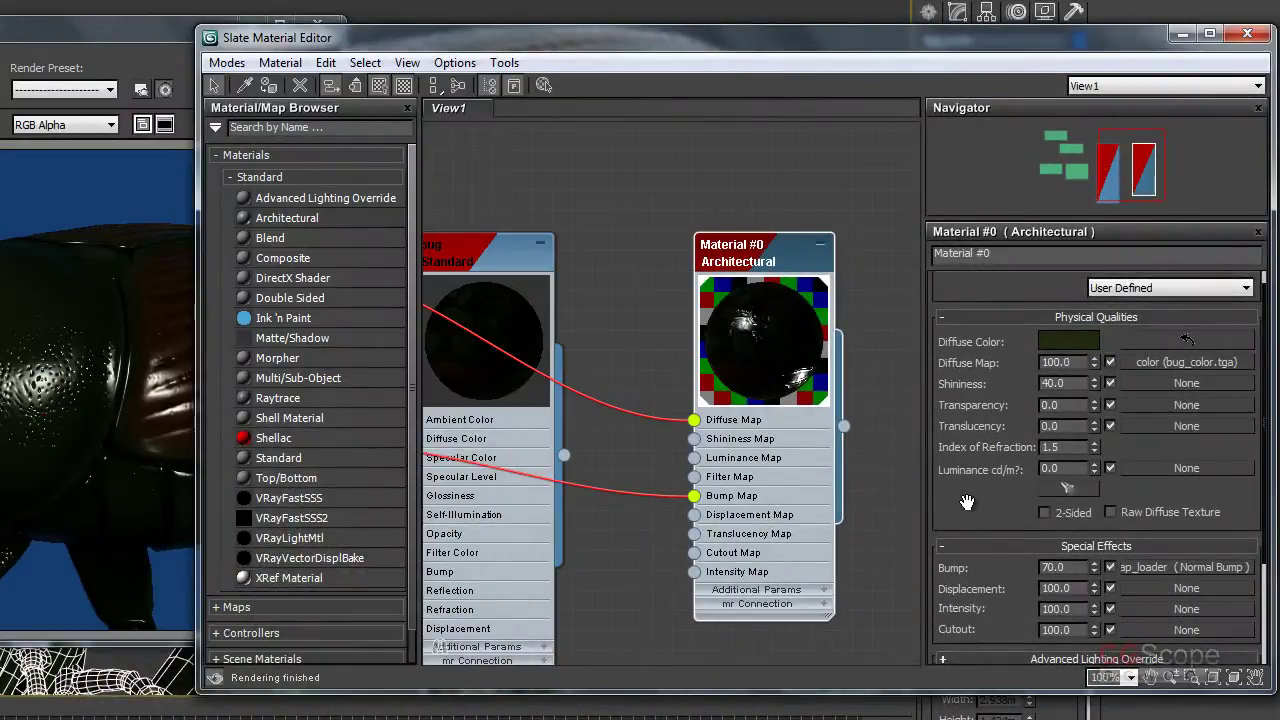
mouse_move(616, 304)
middle_mouse_down()
mouse_move(769, 237)
mouse_move(743, 277)
mouse_move(823, 269)
mouse_move(796, 256)
mouse_move(812, 312)
middle_mouse_up()
double_click(688, 294)
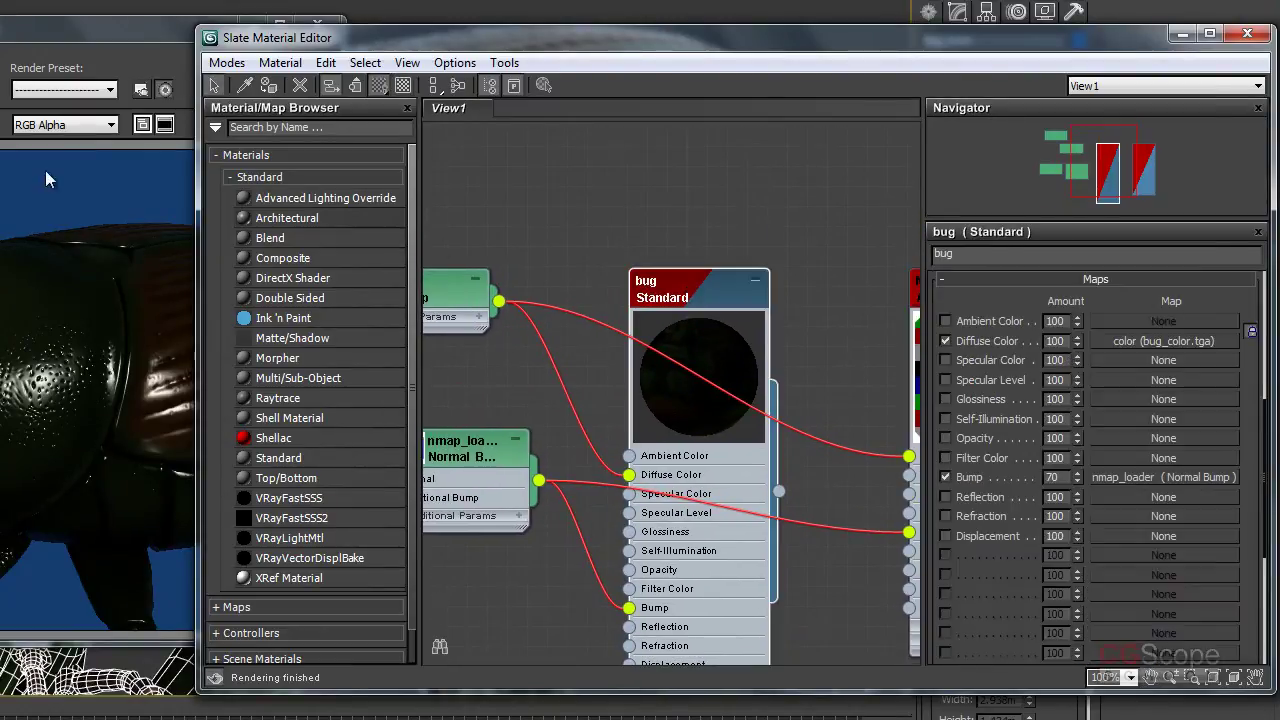
Step: Rearrange the render and material editor windows and render the beetle again
left_click_drag(150, 20, 73, 45)
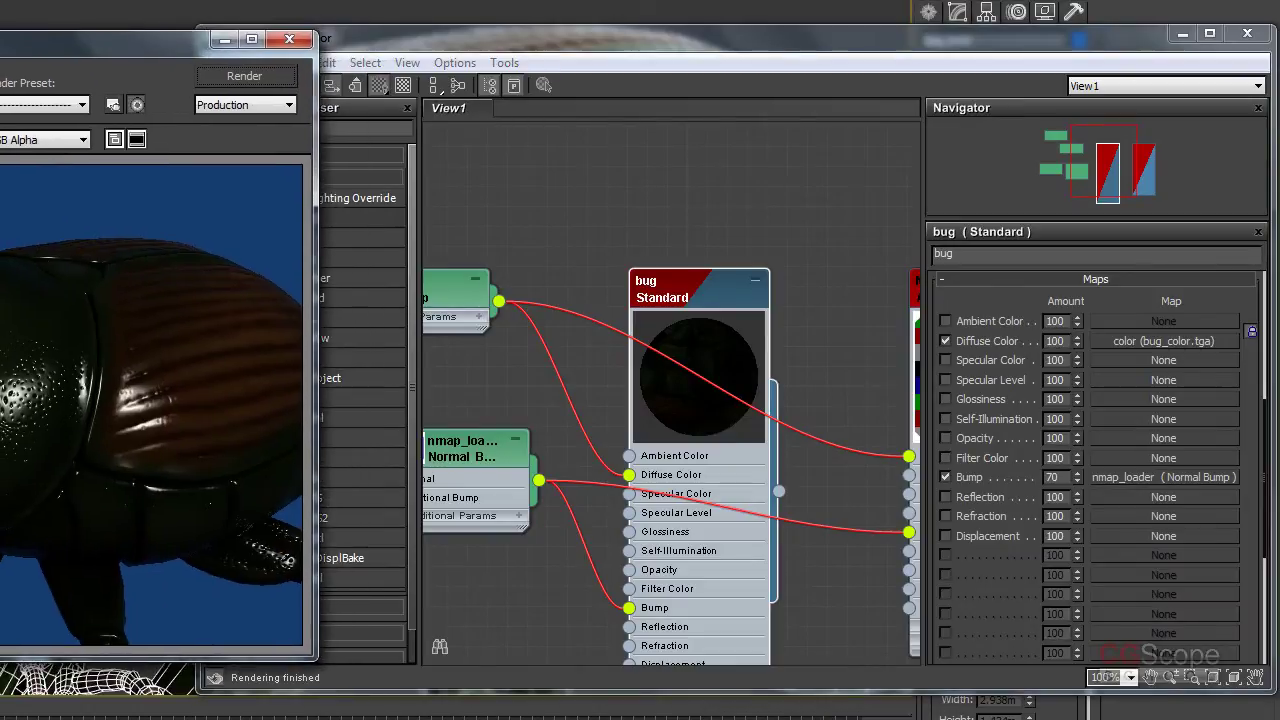
left_click(273, 86)
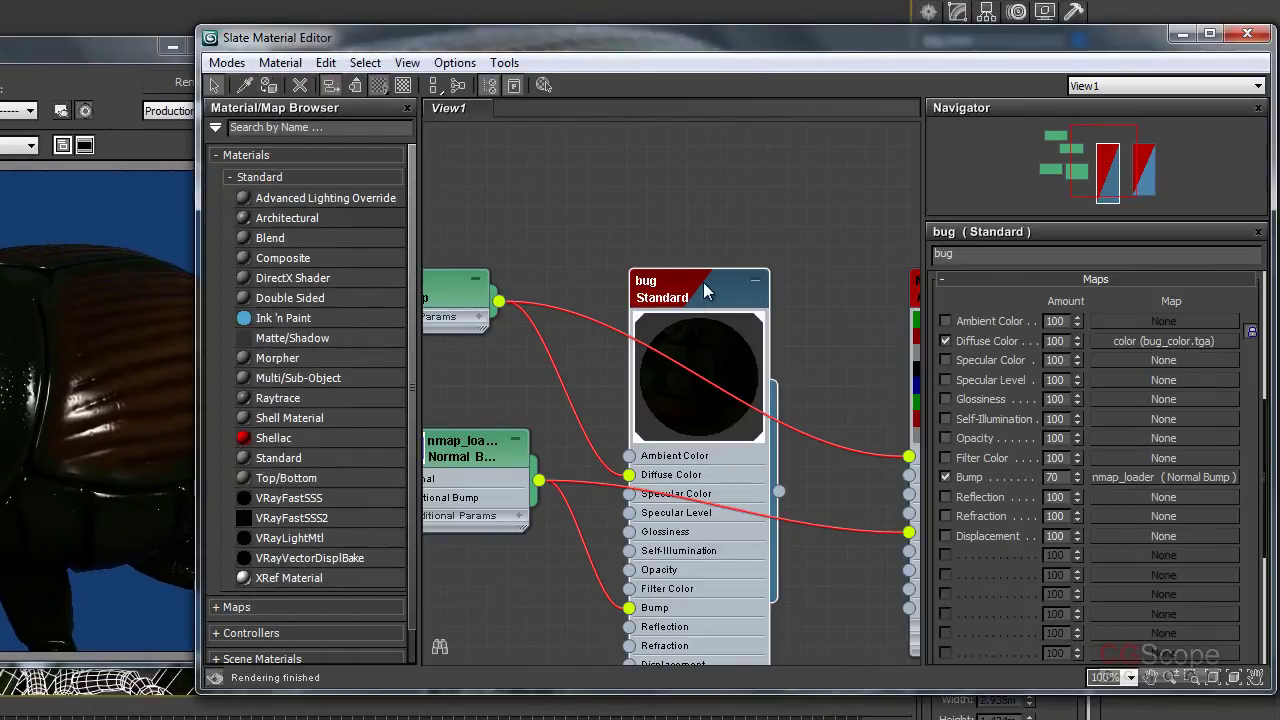
mouse_move(477, 31)
left_mouse_down()
mouse_move(575, 35)
mouse_move(527, 55)
left_mouse_up()
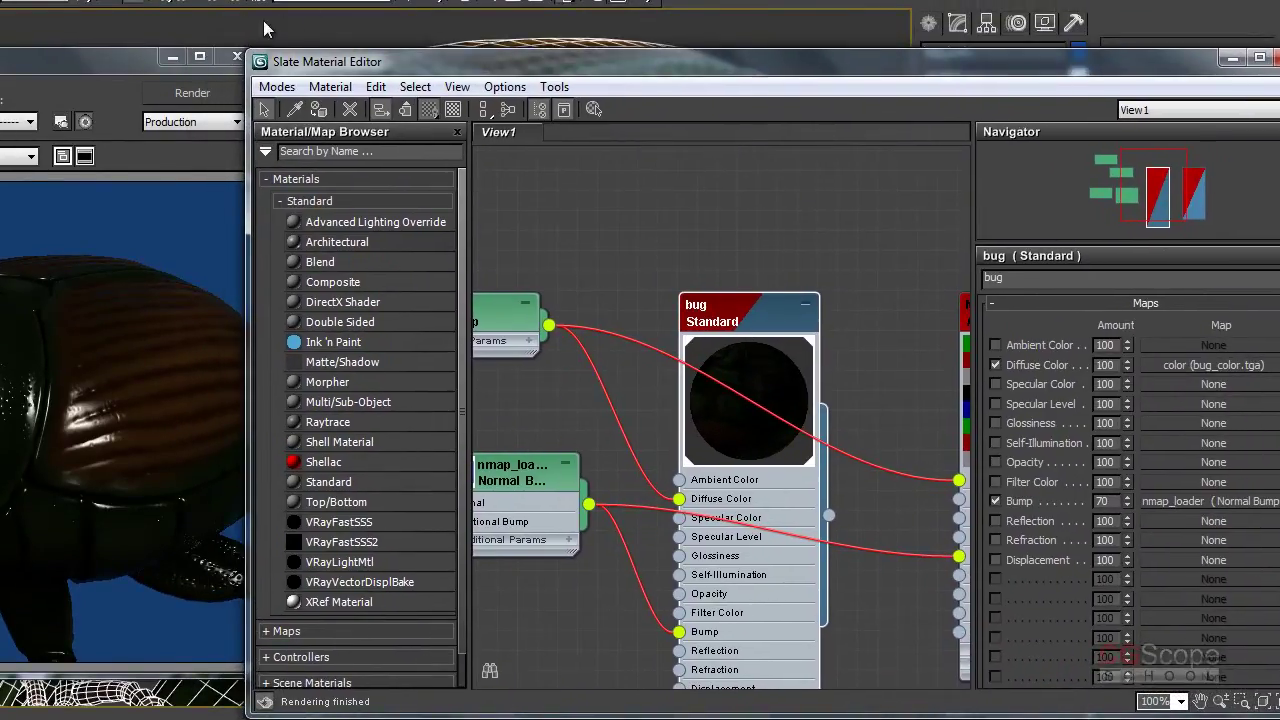
left_click(208, 72)
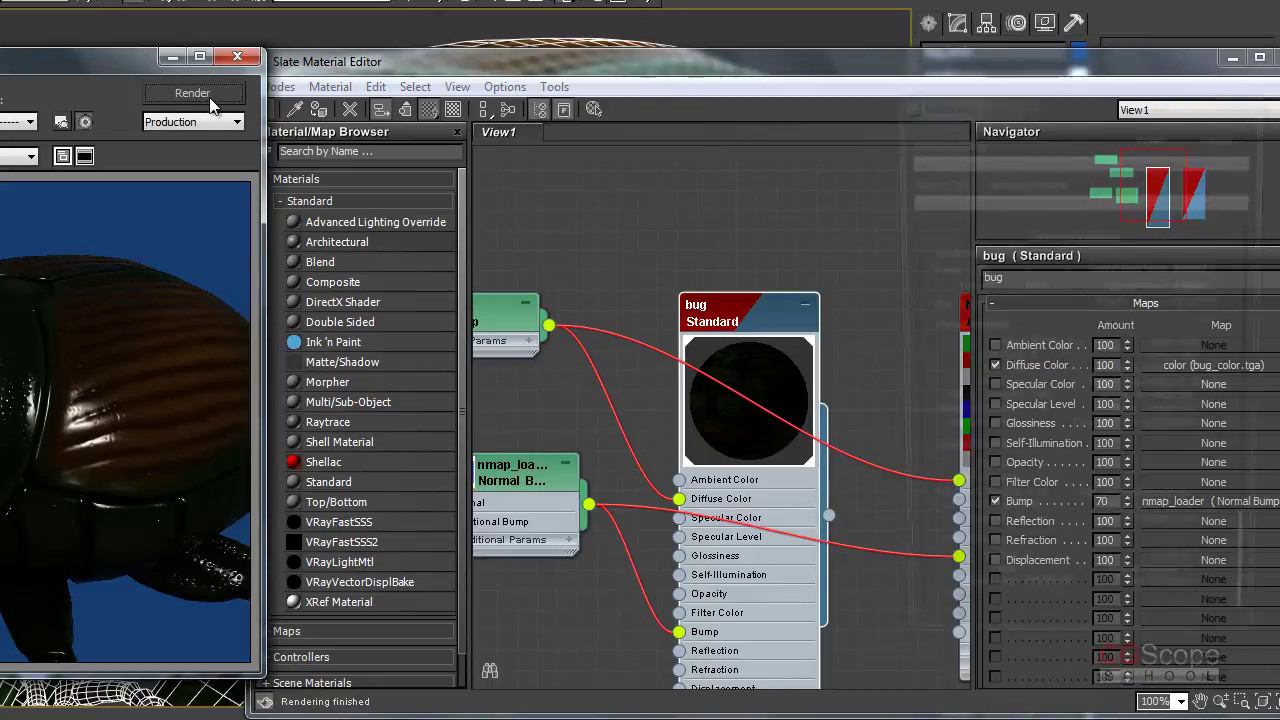
left_click(202, 92)
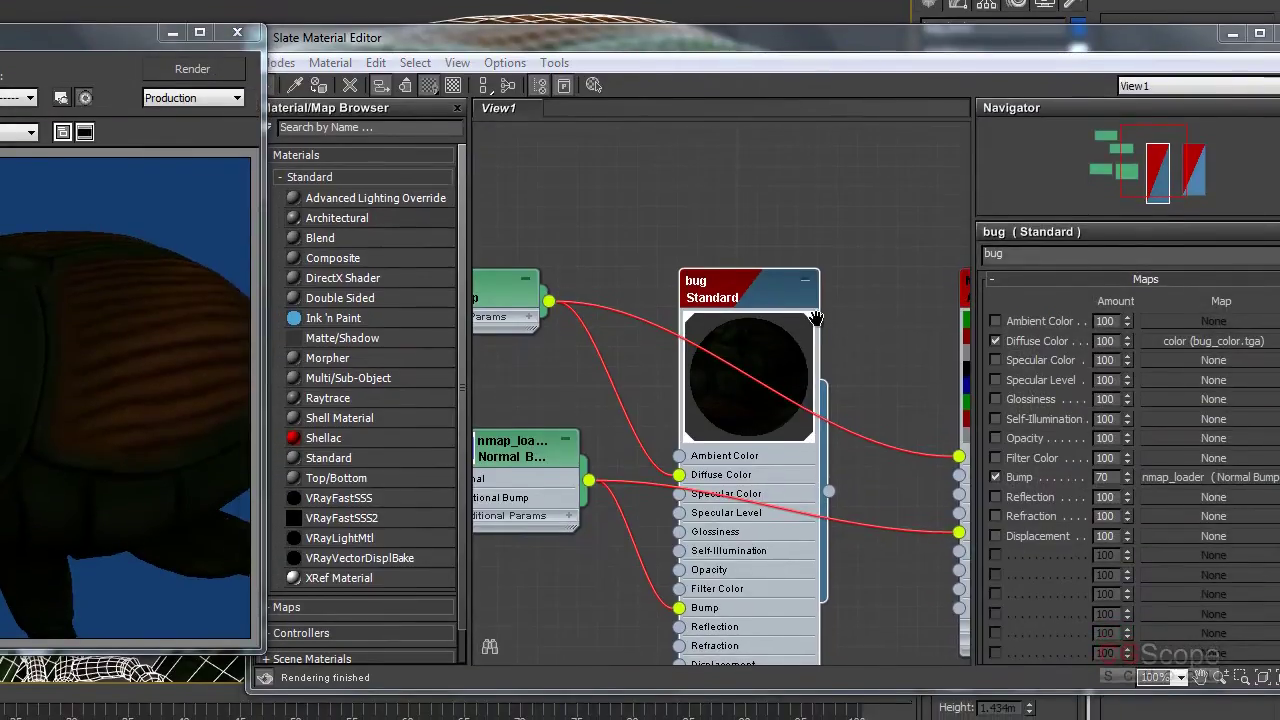
mouse_move(816, 318)
middle_mouse_down()
mouse_move(801, 278)
mouse_move(800, 300)
middle_mouse_up()
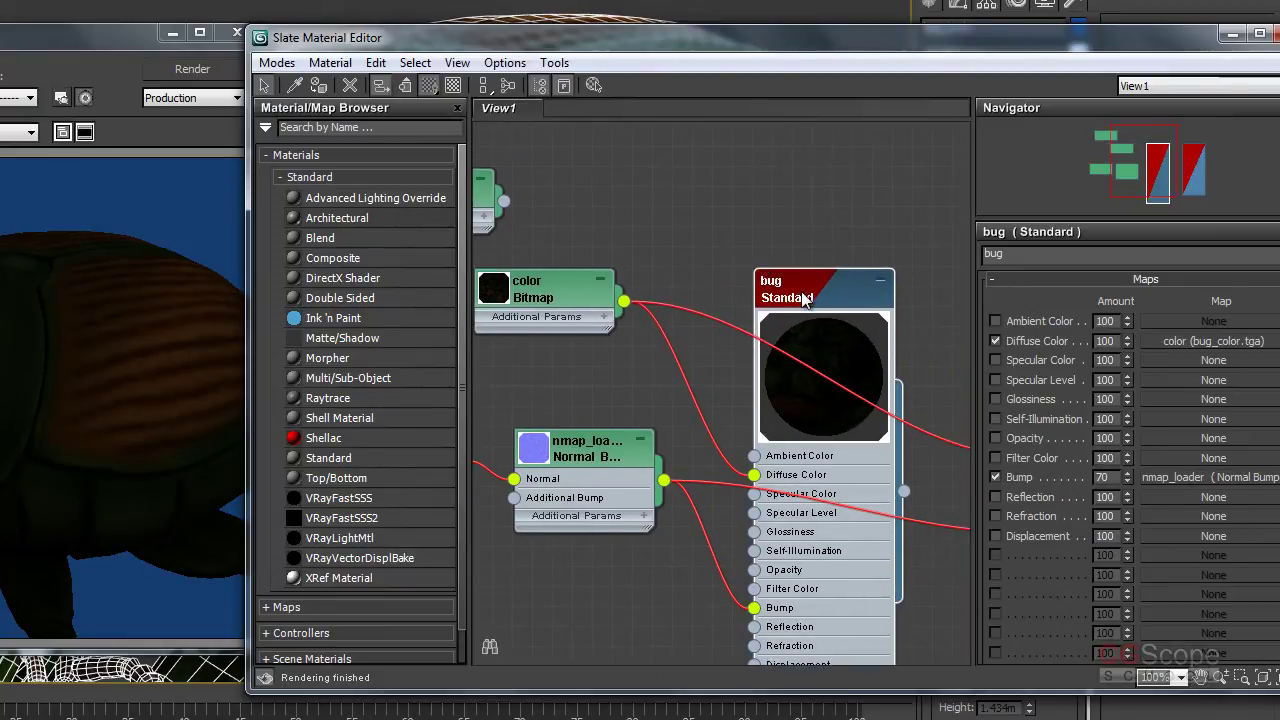
left_click_drag(919, 43, 752, 5)
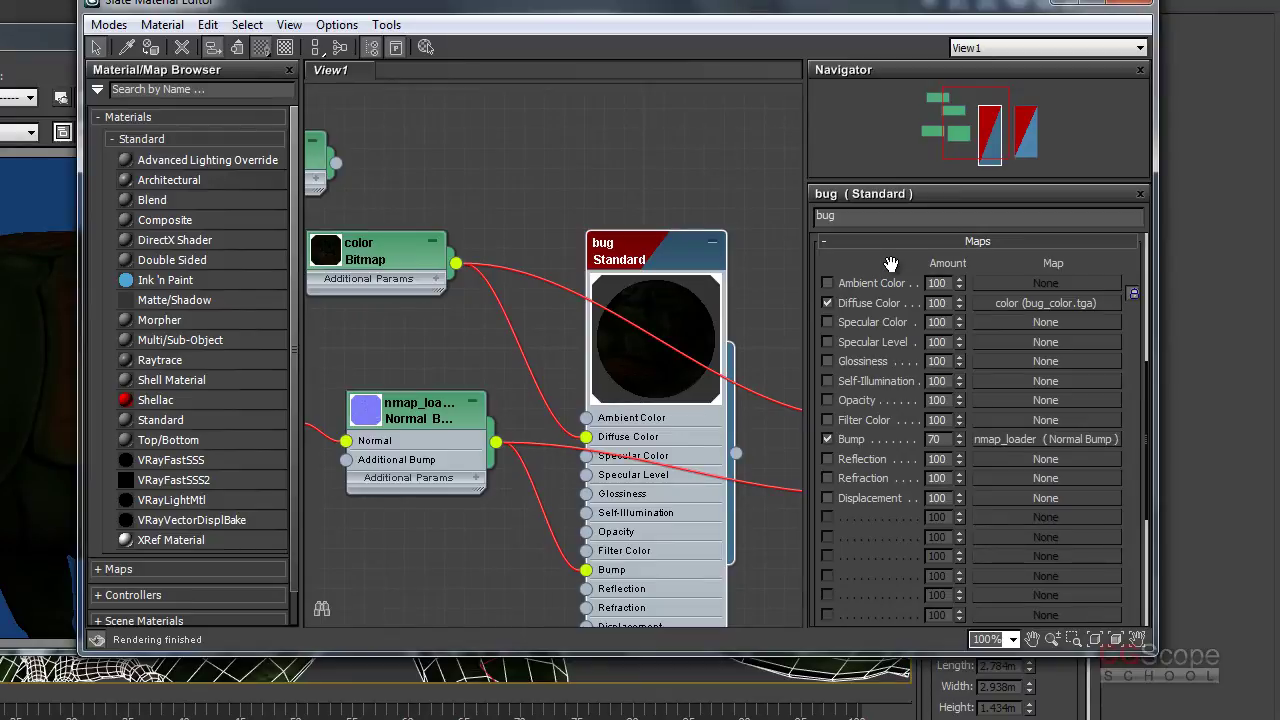
Step: Tidy the node graph, moving the nmap_loader and color Bitmap nodes away from bug
scroll(890, 263, "up", 2)
middle_click_drag(593, 217, 665, 126)
left_click_drag(506, 325, 450, 570)
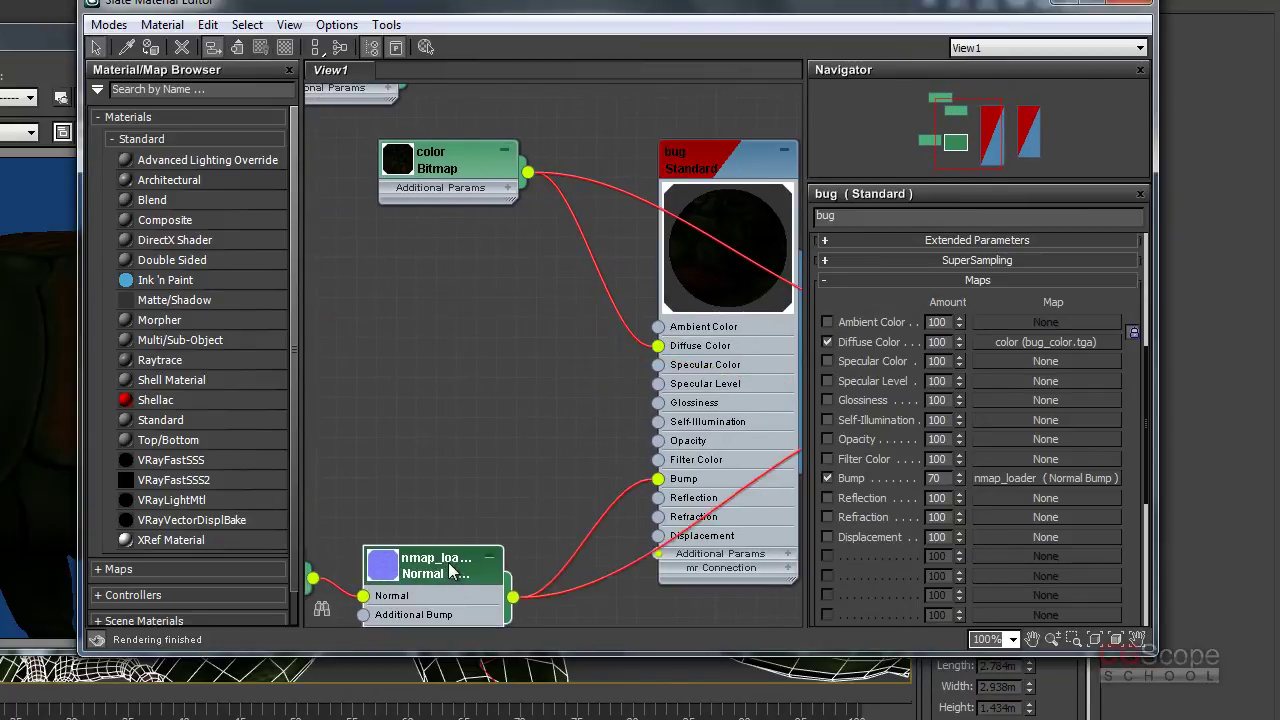
middle_click_drag(450, 570, 478, 400)
middle_click_drag(508, 186, 680, 218)
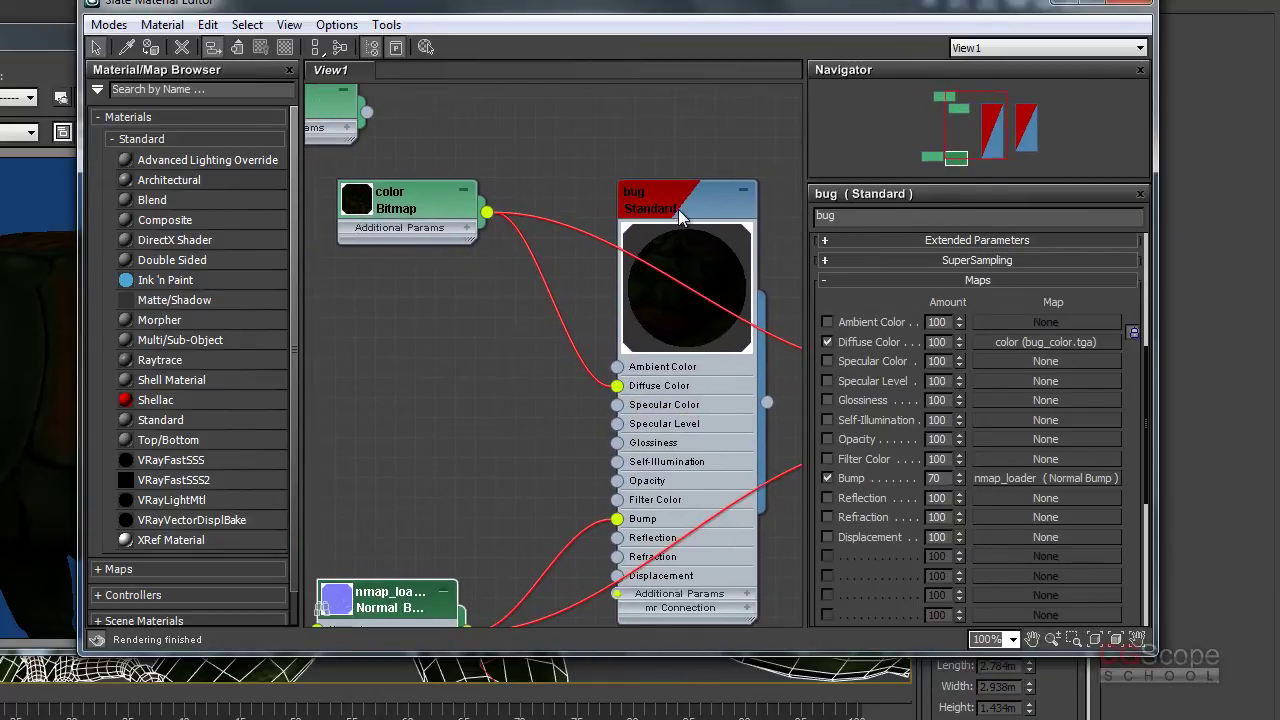
middle_click_drag(457, 257, 545, 286)
left_click_drag(505, 235, 346, 235)
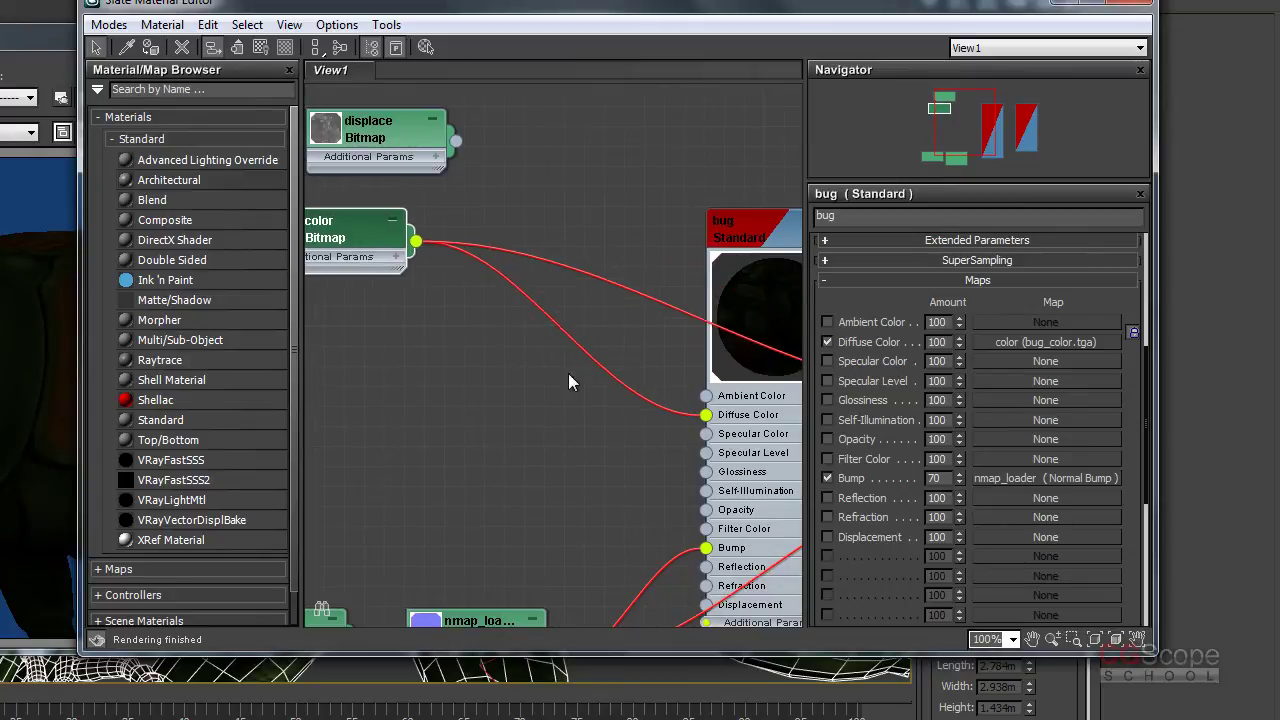
Step: Delete the color bitmap's link to Diffuse Color and drag out a new diffuse map
left_click(633, 391)
key("Delete")
mouse_move(600, 395)
middle_mouse_down()
mouse_move(512, 359)
mouse_move(549, 360)
mouse_move(555, 332)
middle_mouse_up()
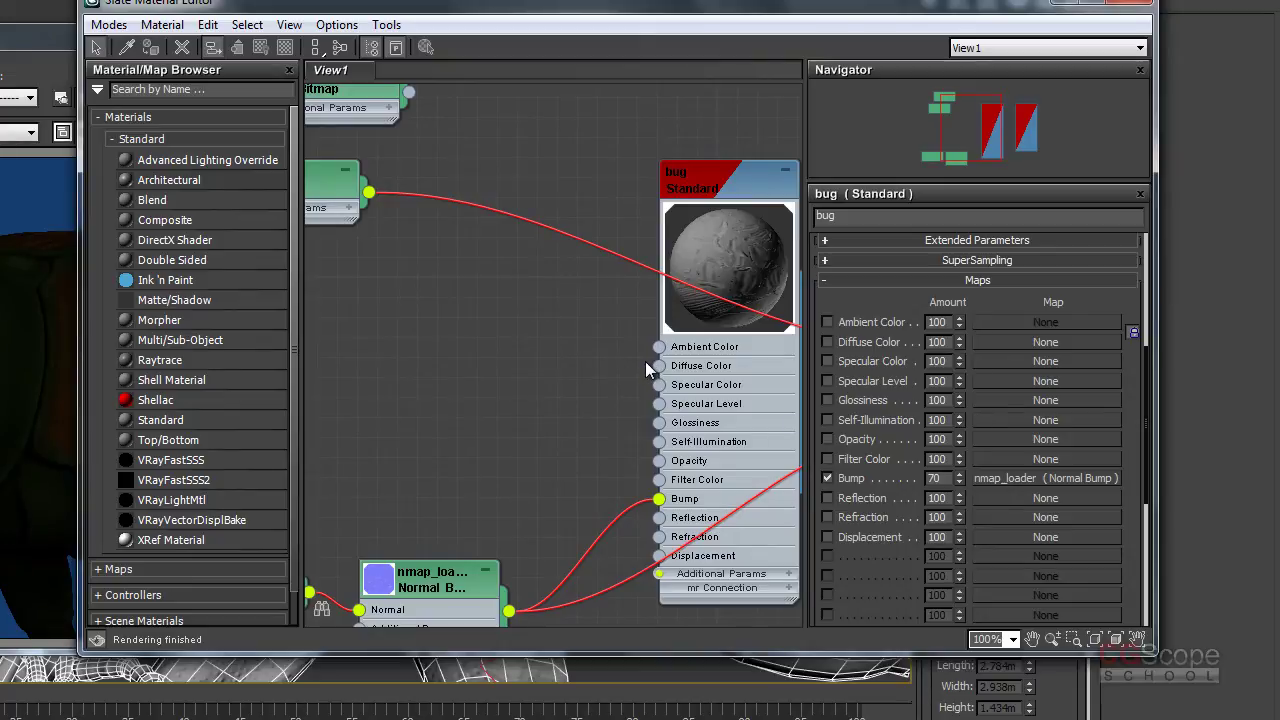
middle_click_drag(646, 362, 654, 359)
left_click_drag(668, 360, 548, 327)
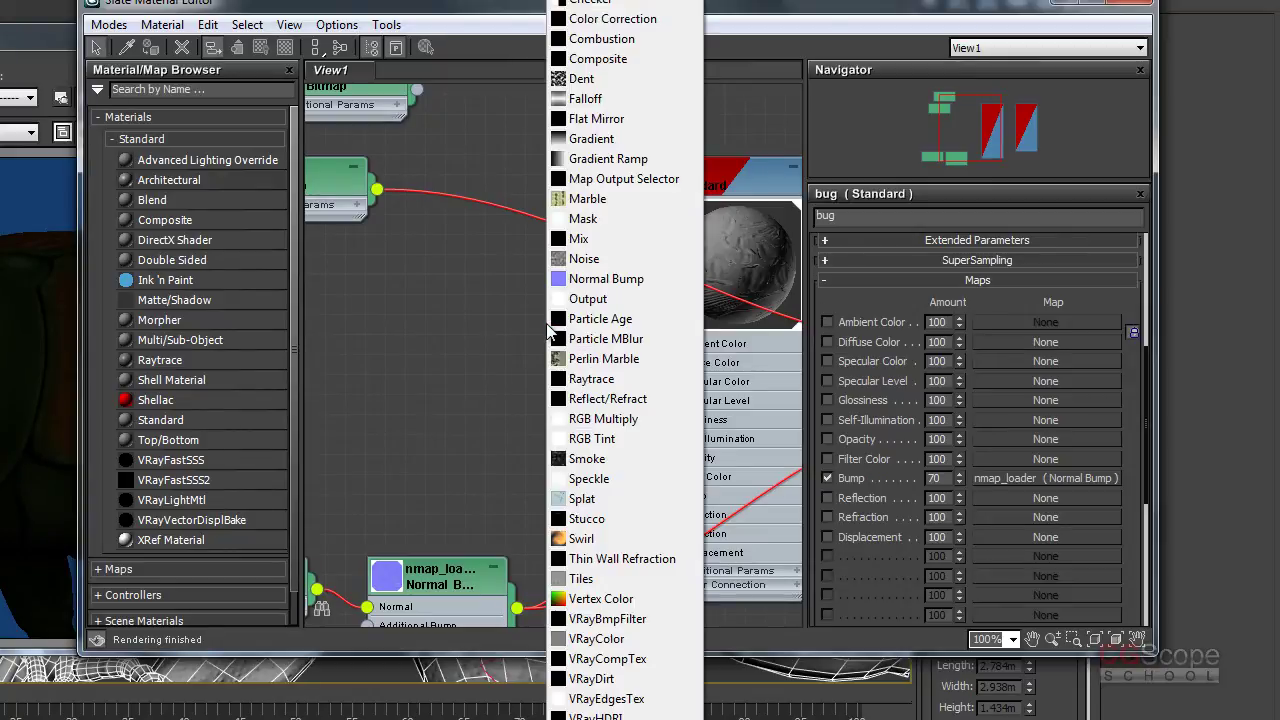
Step: Assign a Falloff map to the bug's Diffuse Color and render the beetle
left_click(594, 101)
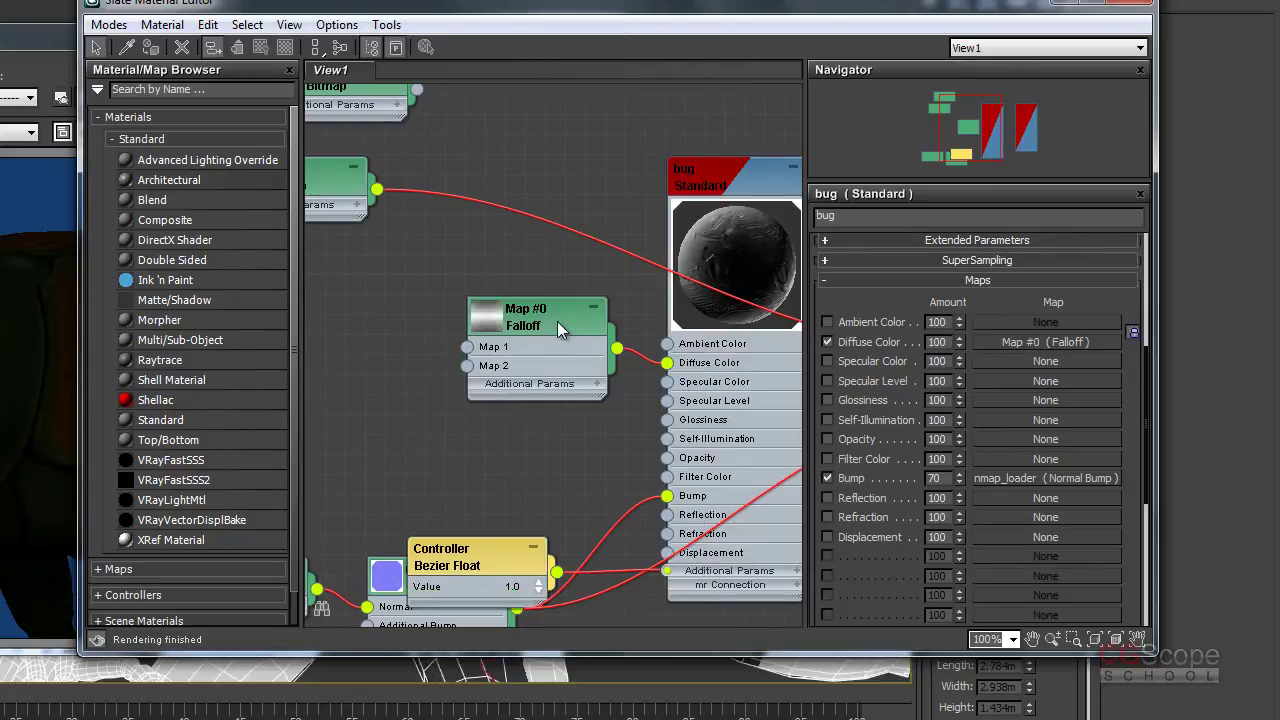
left_click_drag(557, 321, 545, 297)
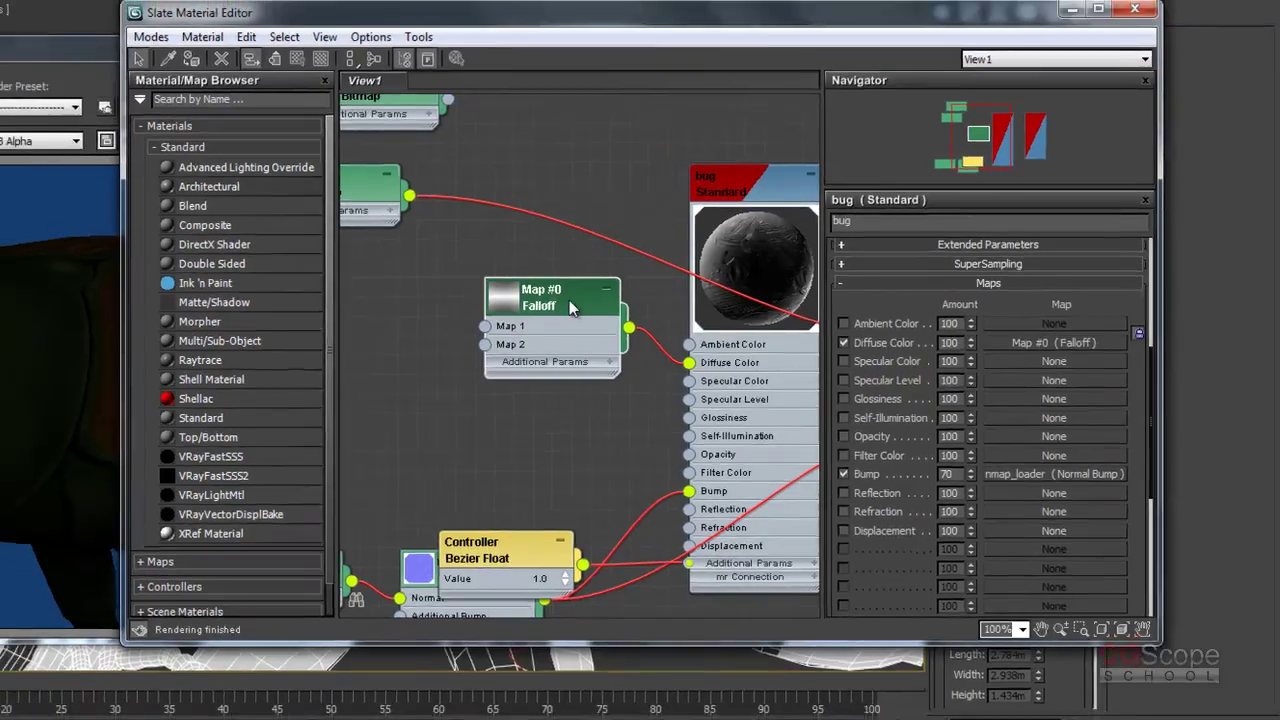
double_click(569, 304)
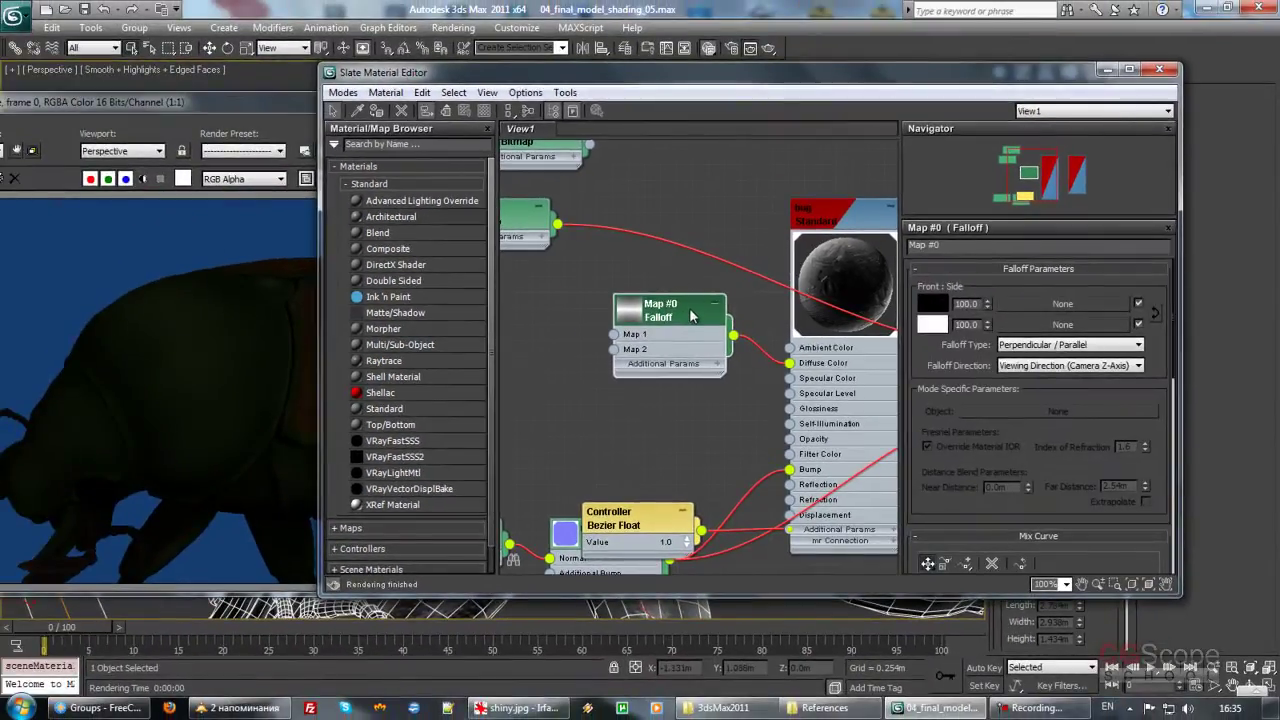
left_click(234, 94)
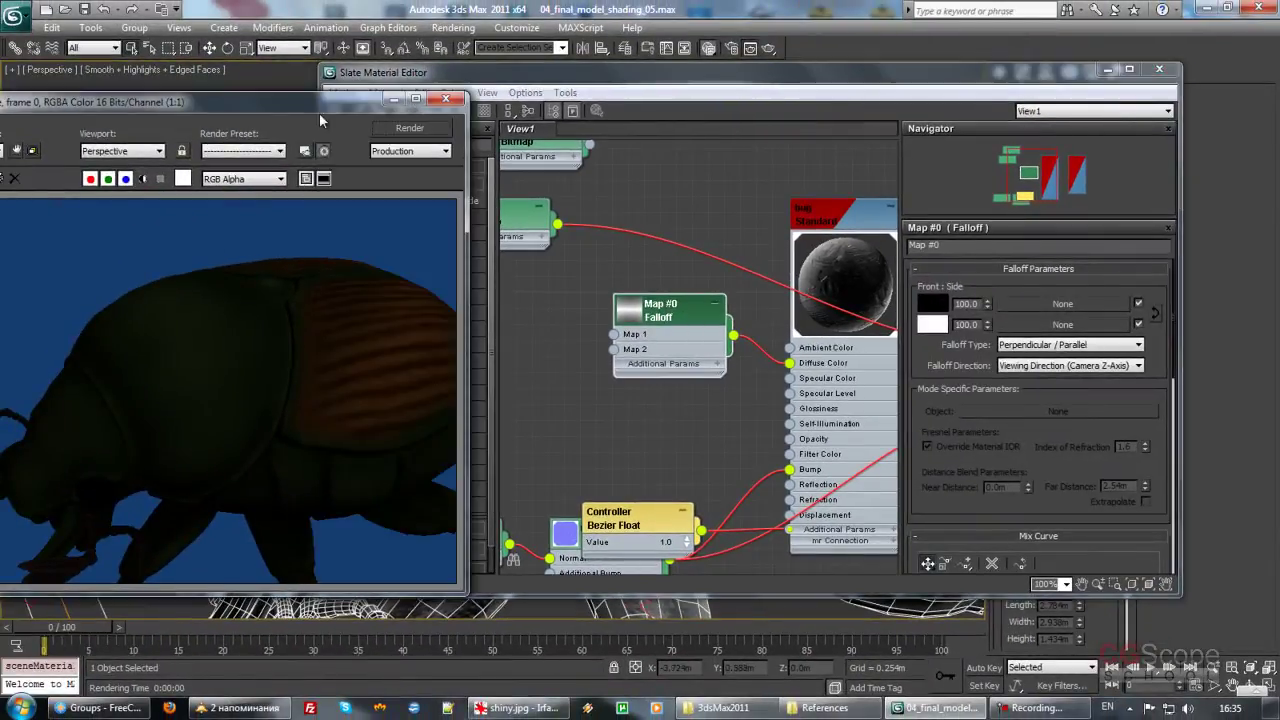
left_click(410, 128)
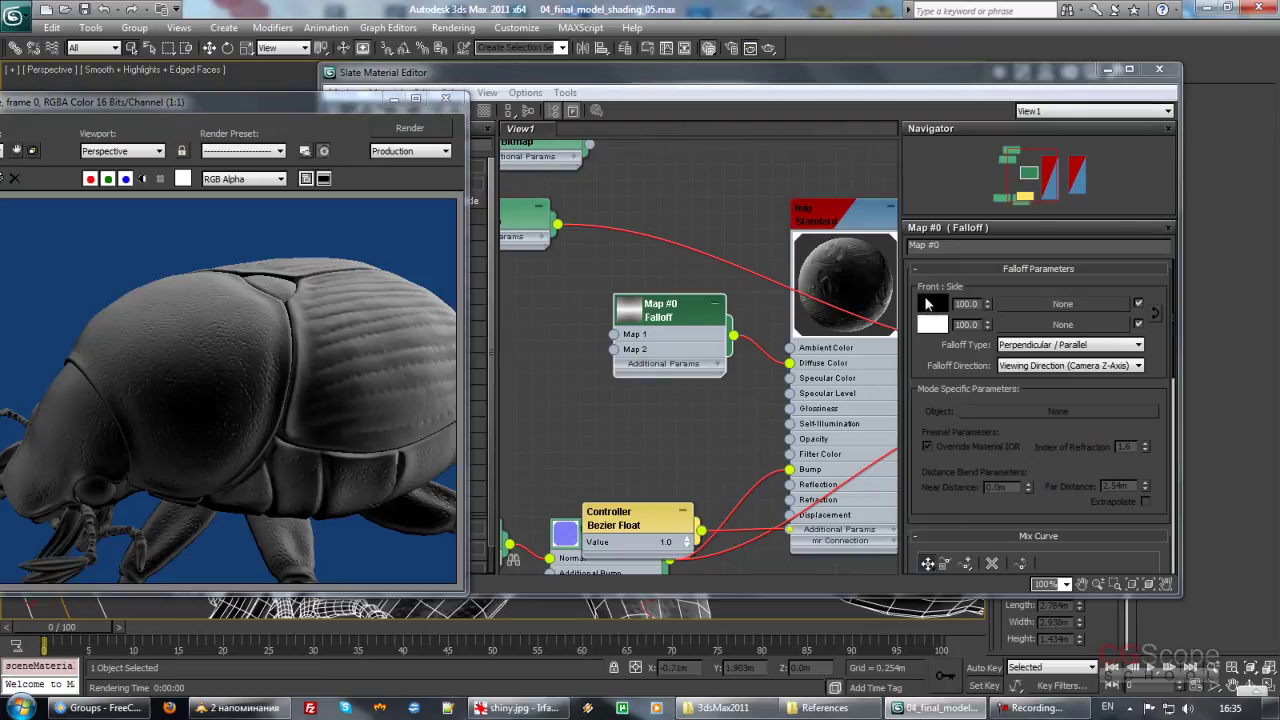
Step: Swap the Falloff colours to white front and black side, then re-render
left_click(1156, 314)
left_click(265, 104)
left_click(394, 138)
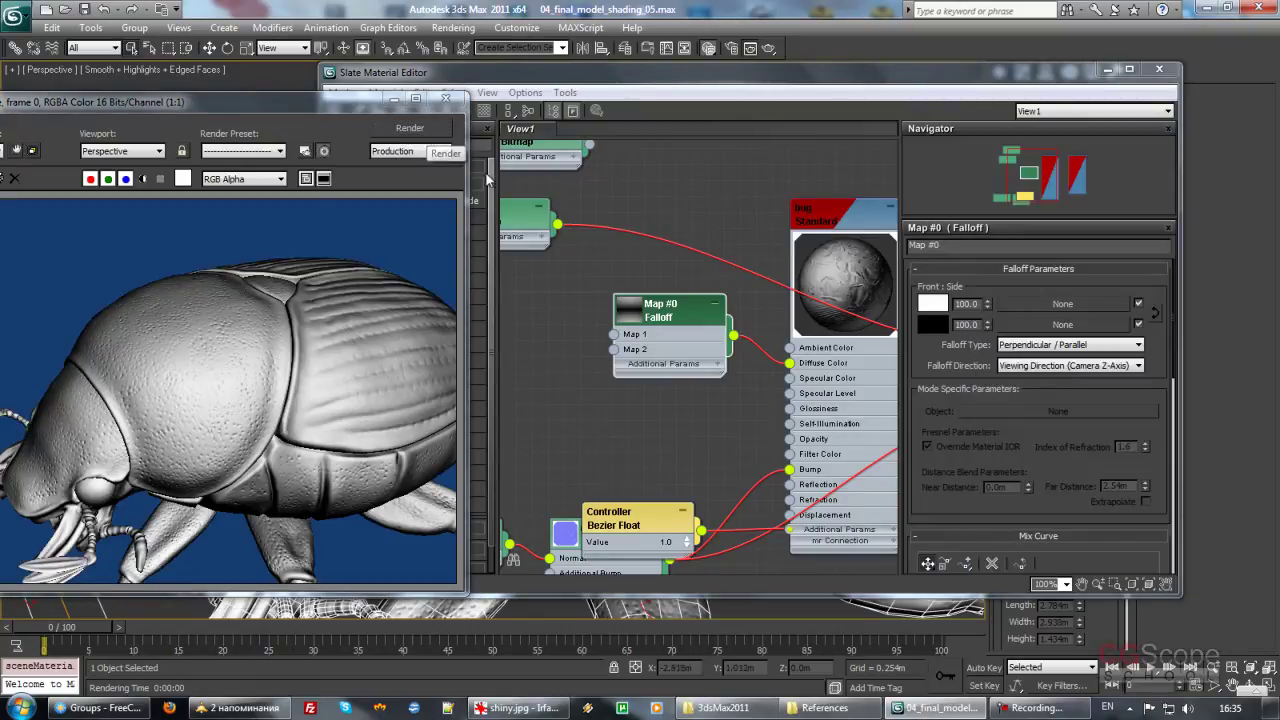
left_click(588, 273)
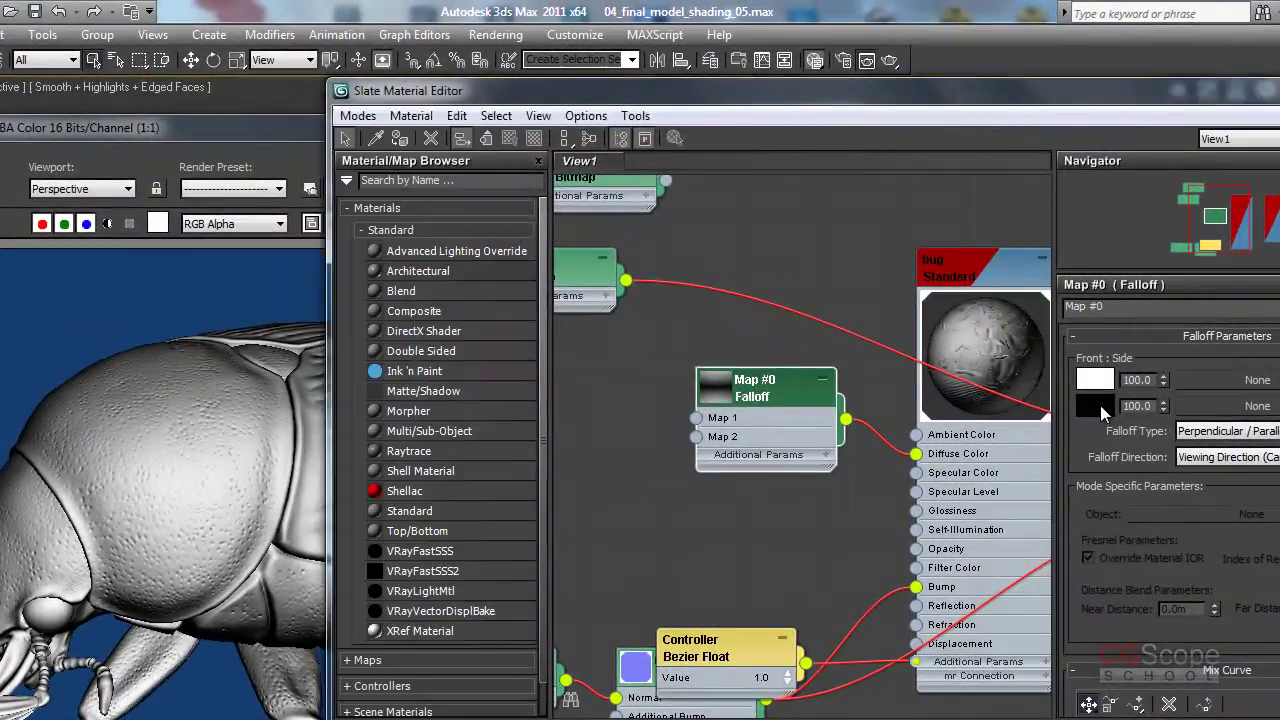
left_click(1097, 405)
Step: Set the Falloff side colour to dark green (hue 70, value 25) and render
left_click_drag(485, 330, 480, 343)
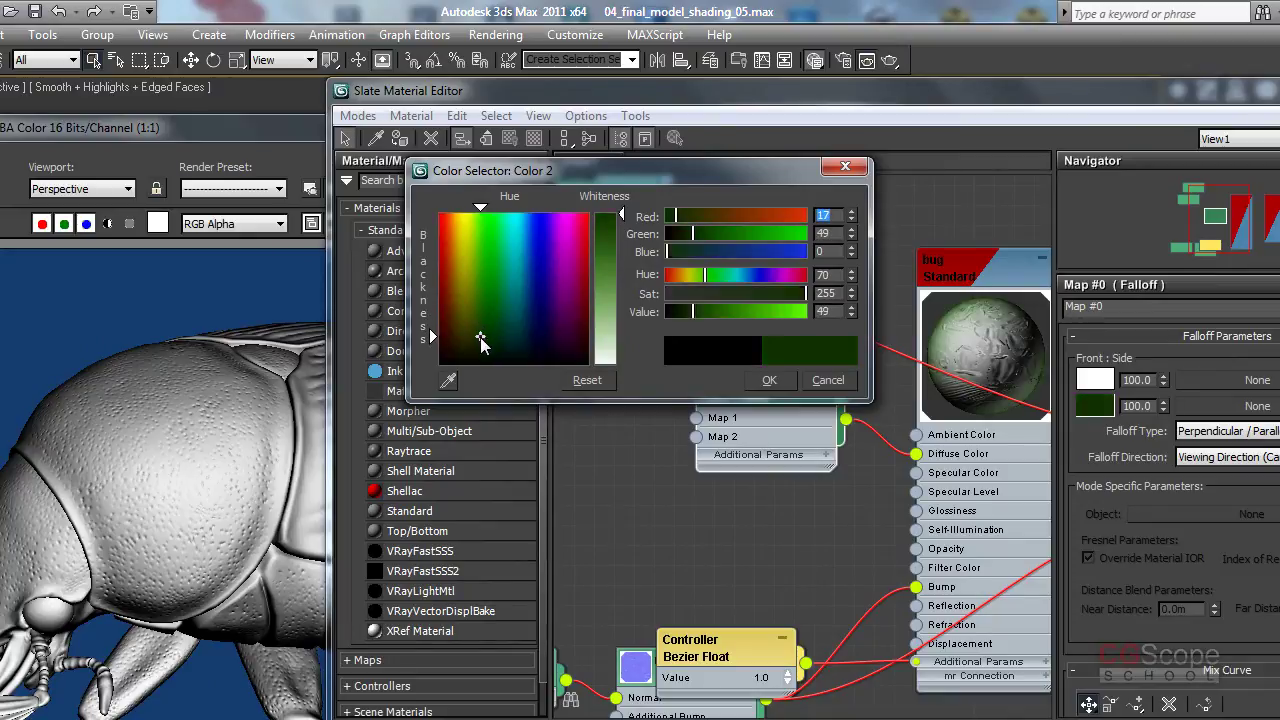
left_click_drag(688, 308, 679, 308)
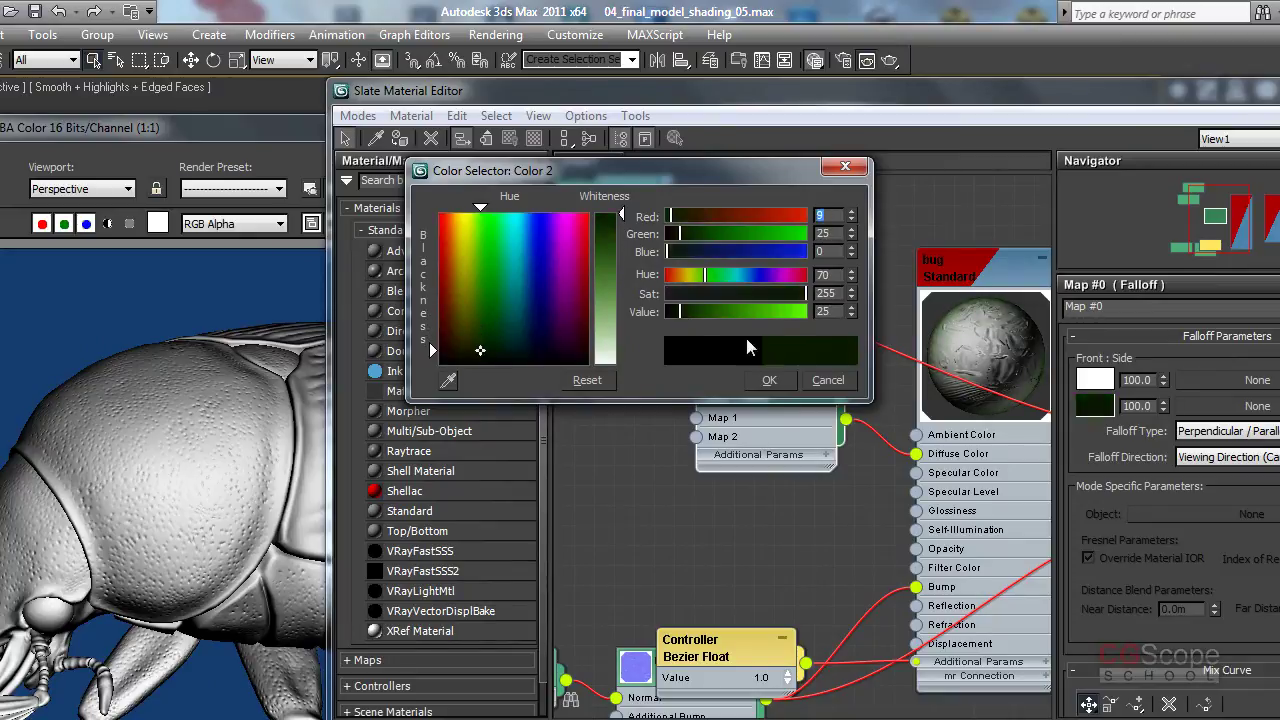
left_click(769, 380)
left_click(325, 130)
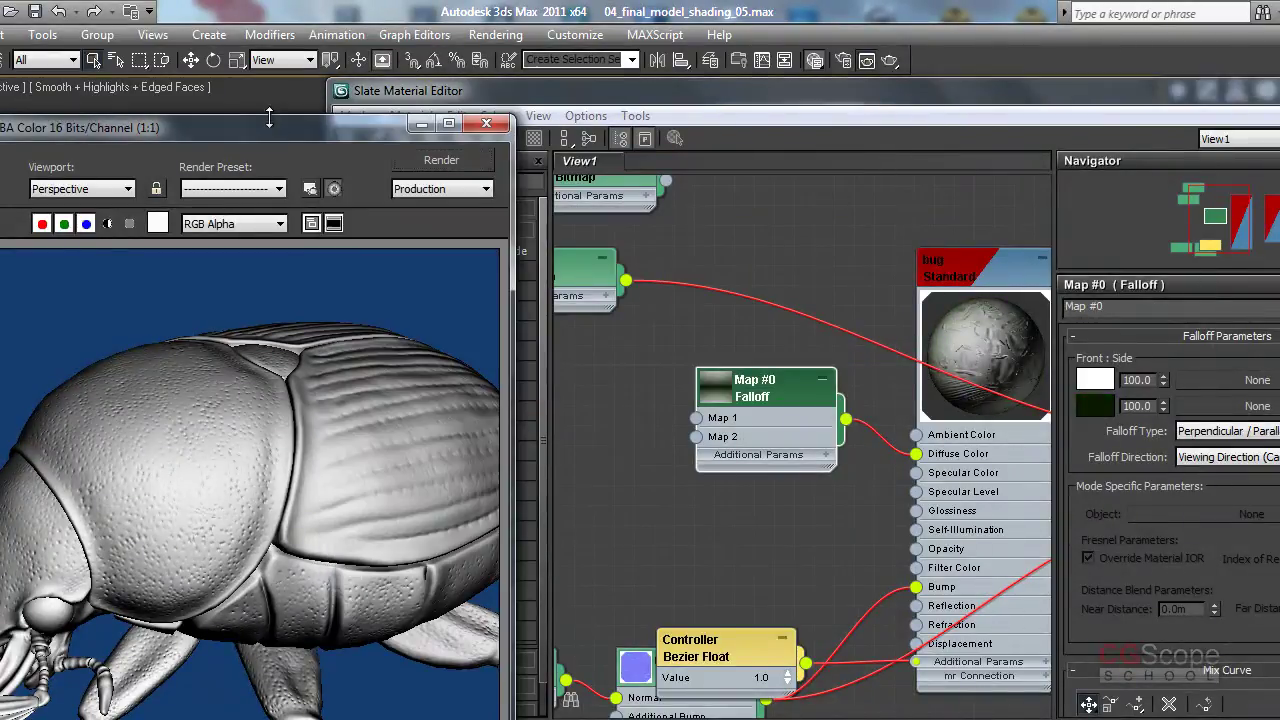
left_click(449, 162)
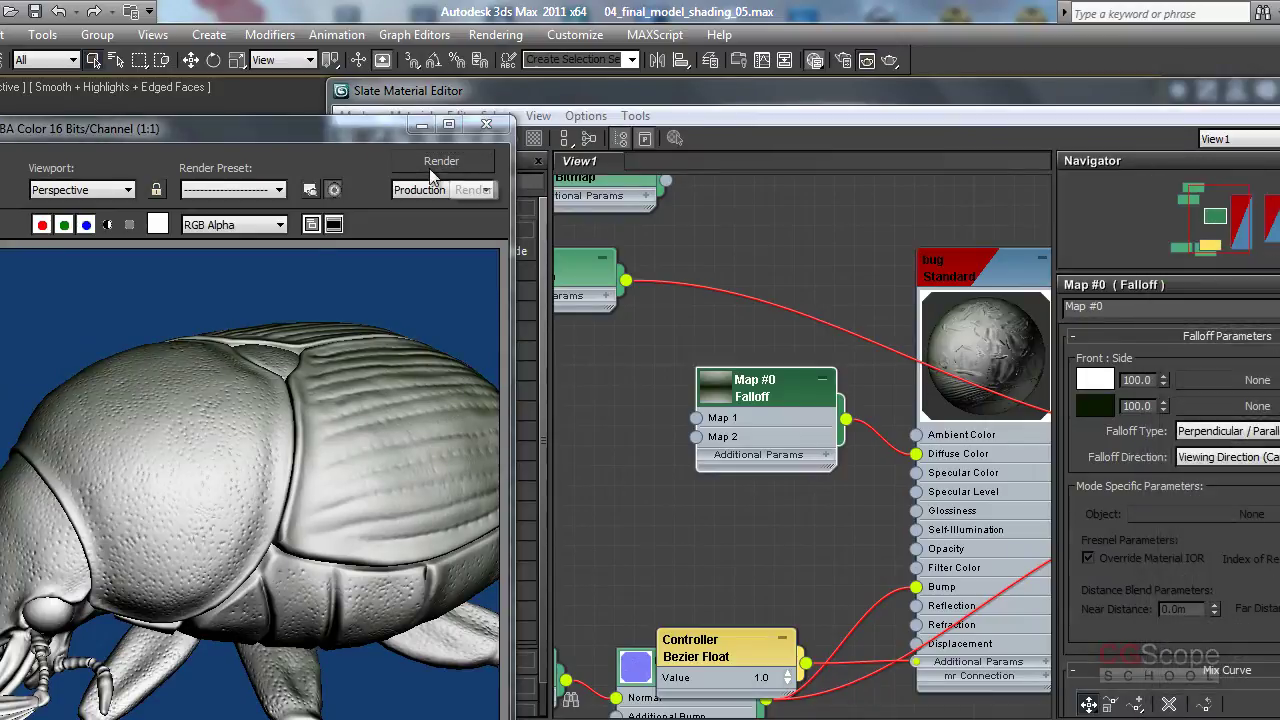
Step: Tint the Falloff front colour light green and re-render the beetle
left_click(1100, 385)
left_click(480, 274)
left_click_drag(609, 314, 612, 300)
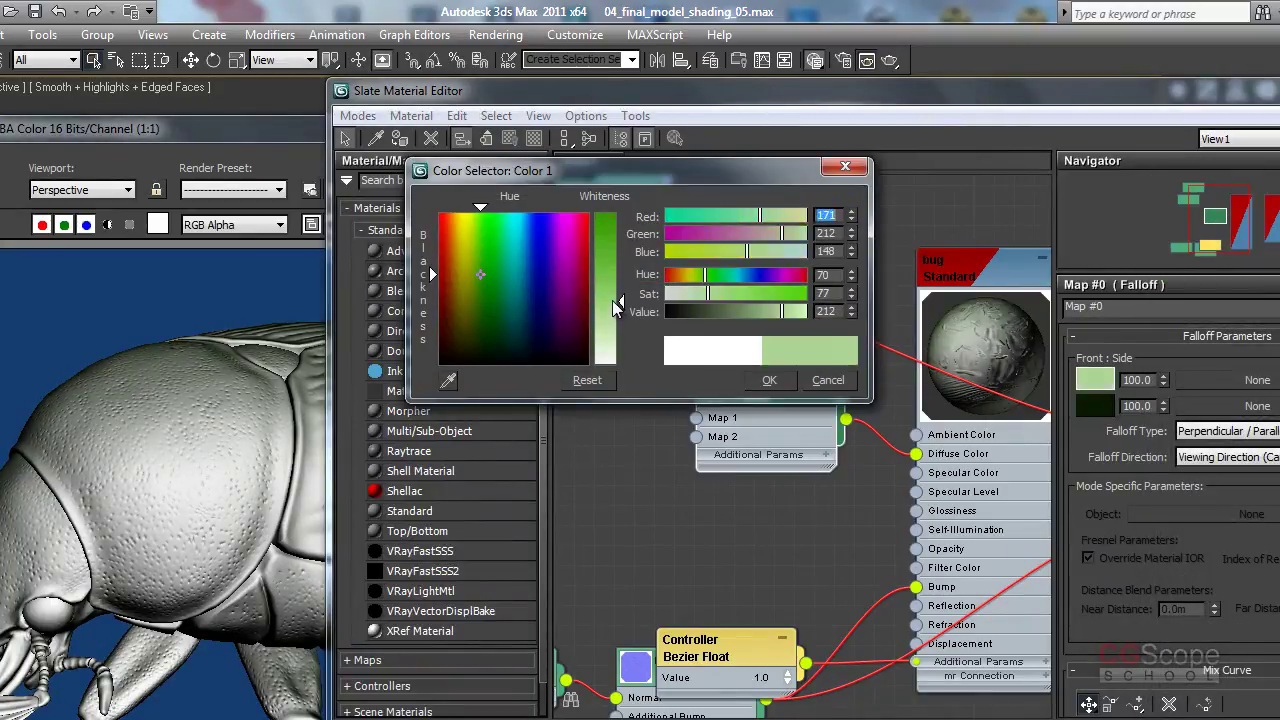
left_click(769, 380)
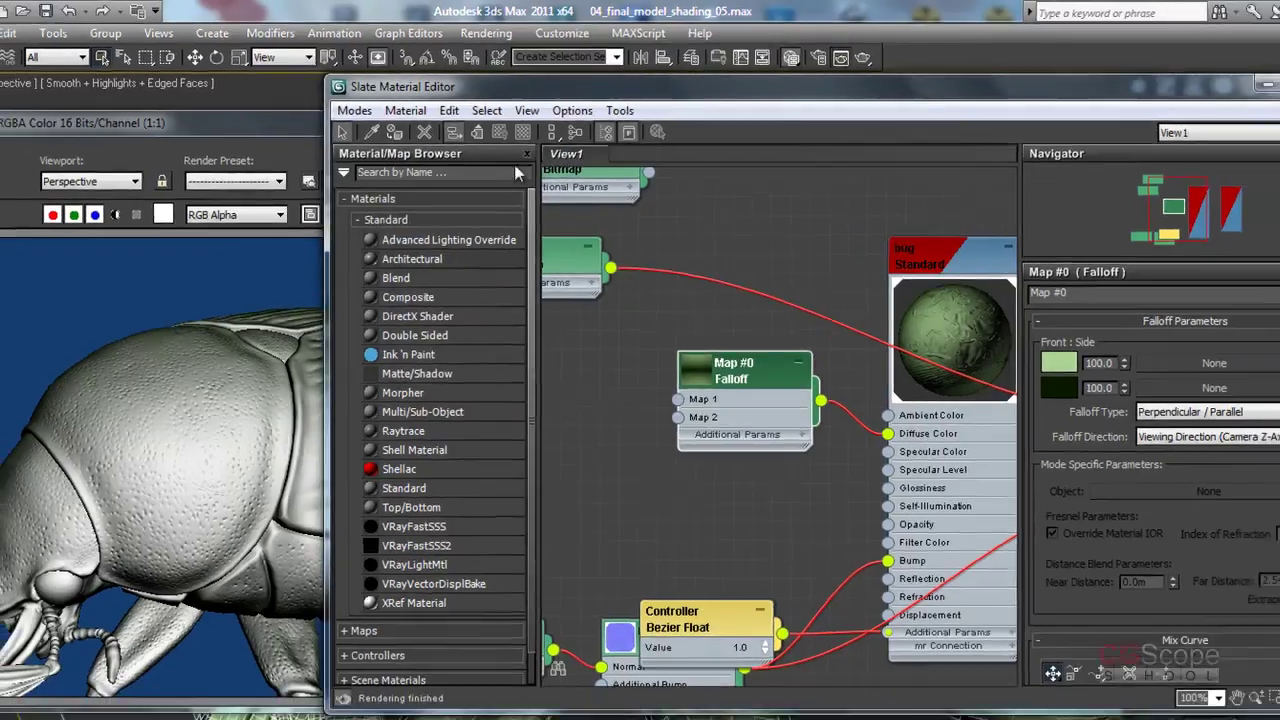
left_click(425, 143)
left_click(424, 139)
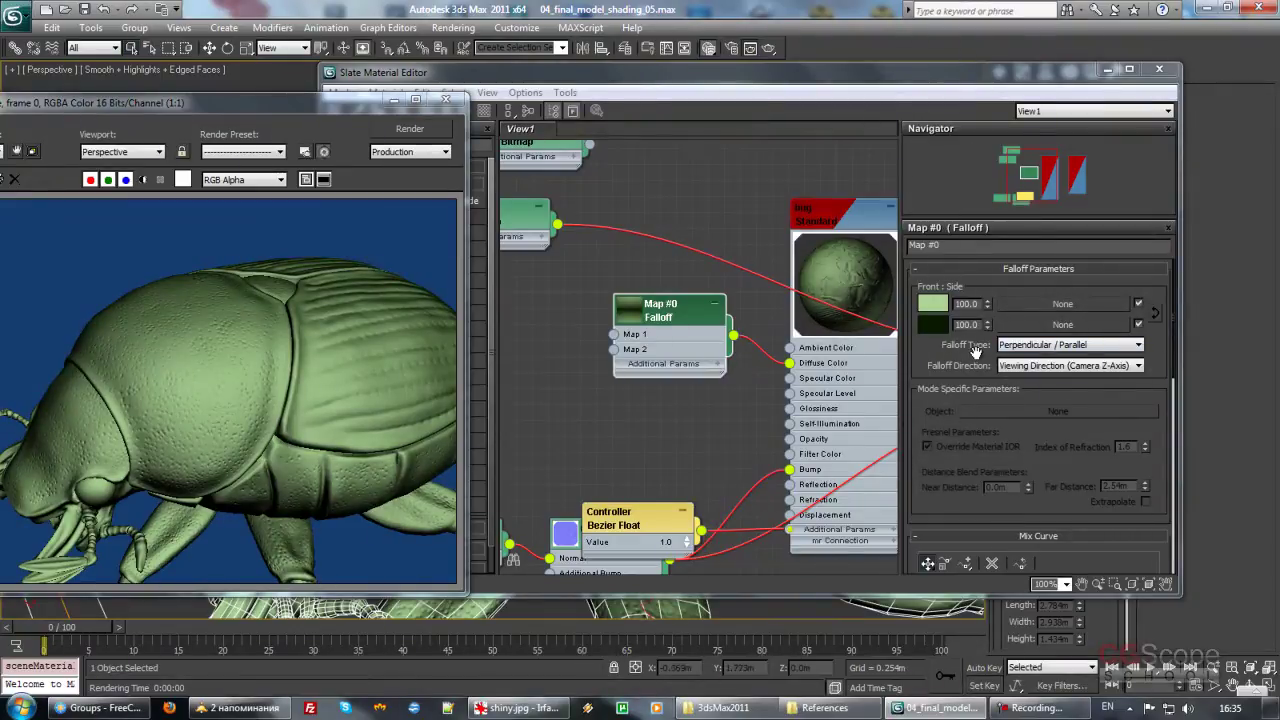
left_click(1063, 346)
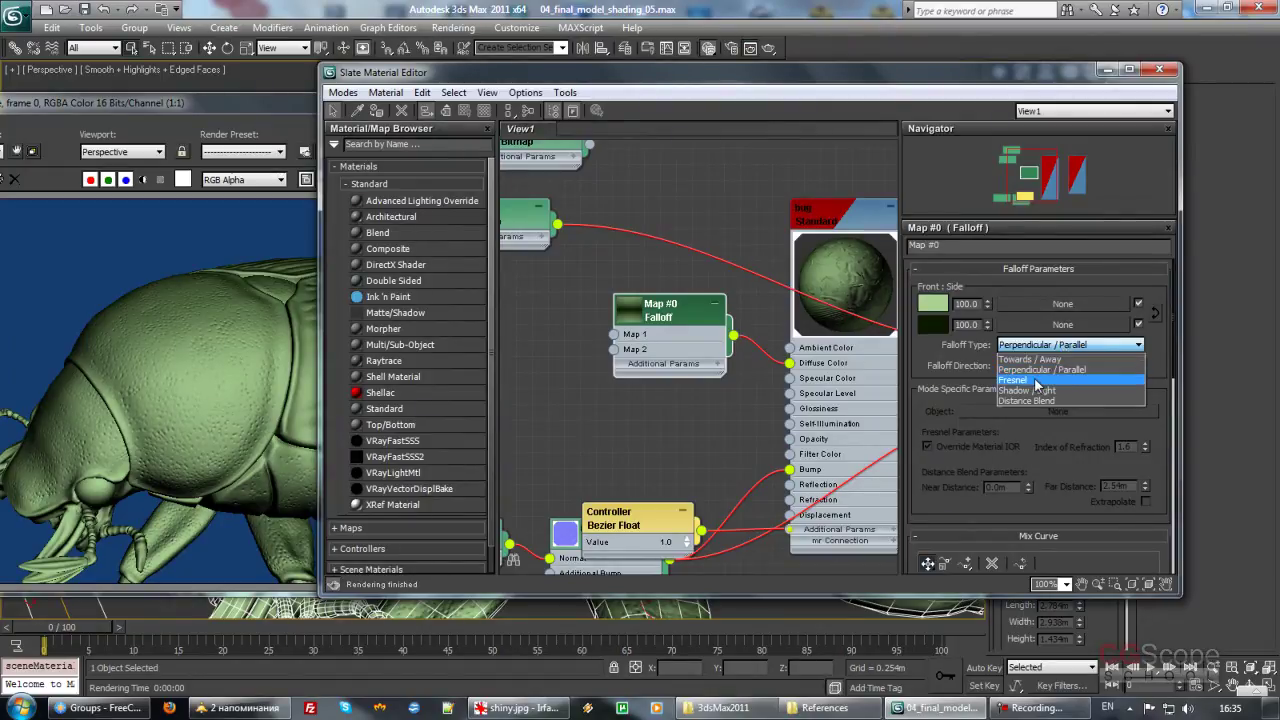
Step: Try the Shadow / Light falloff type and render the beetle
left_click(1045, 381)
left_click(1035, 345)
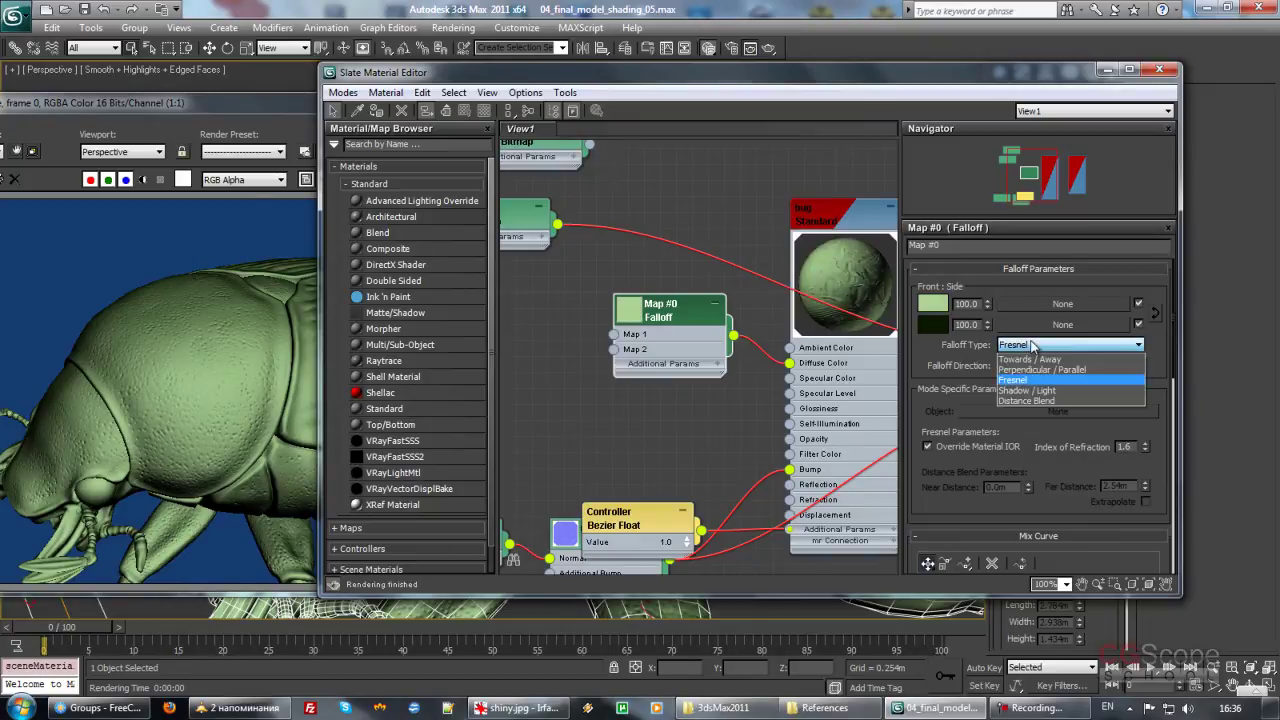
left_click(1041, 391)
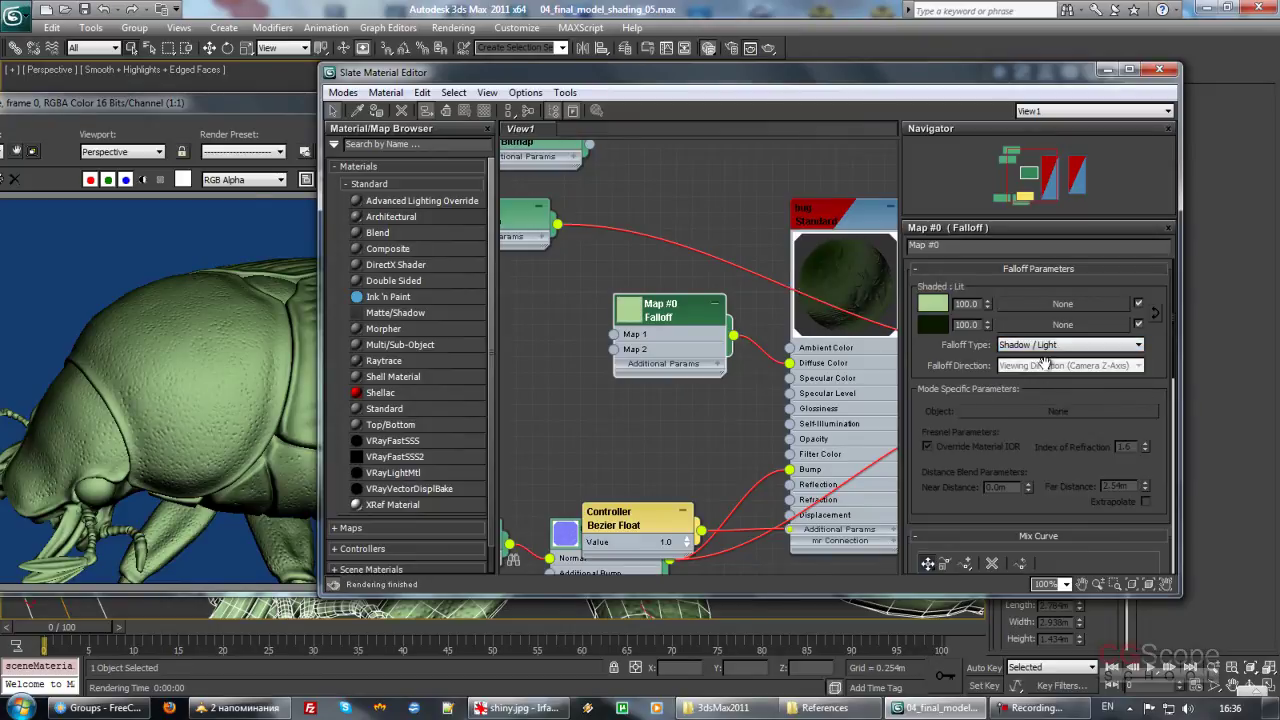
left_click(254, 103)
left_click(408, 125)
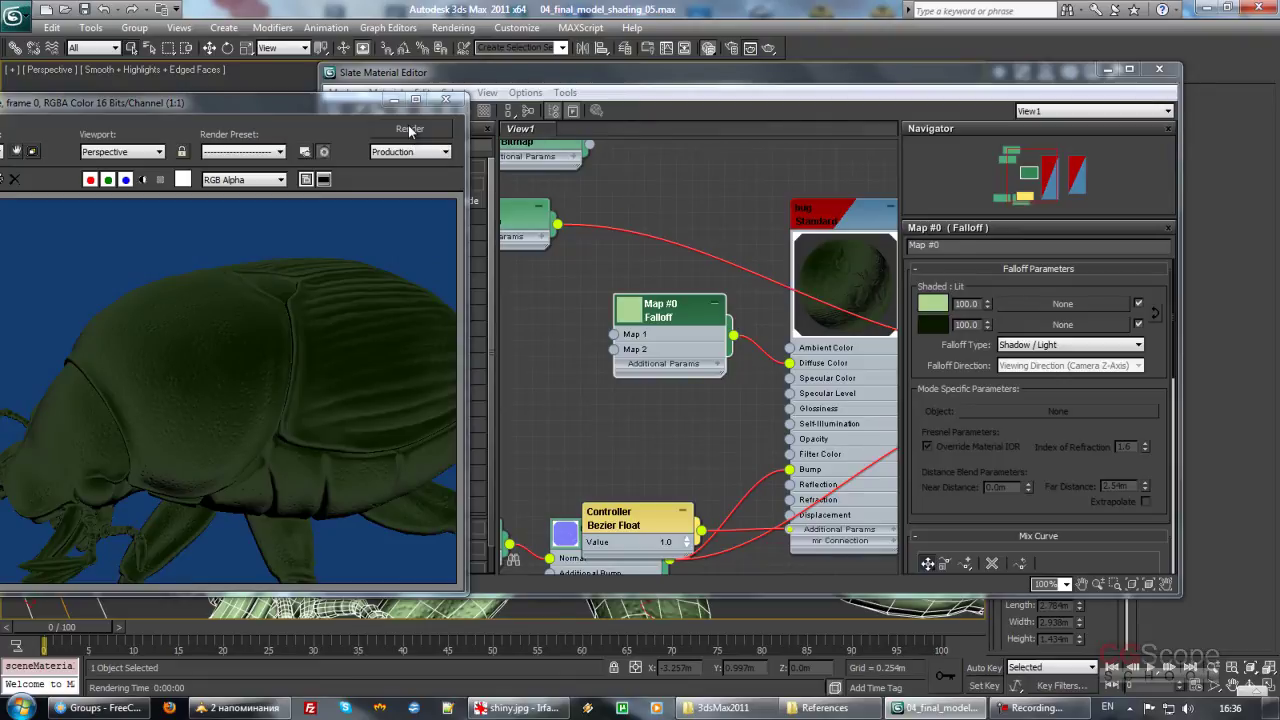
Step: Switch the falloff type back to Fresnel with viewing direction and render
left_click(1058, 347)
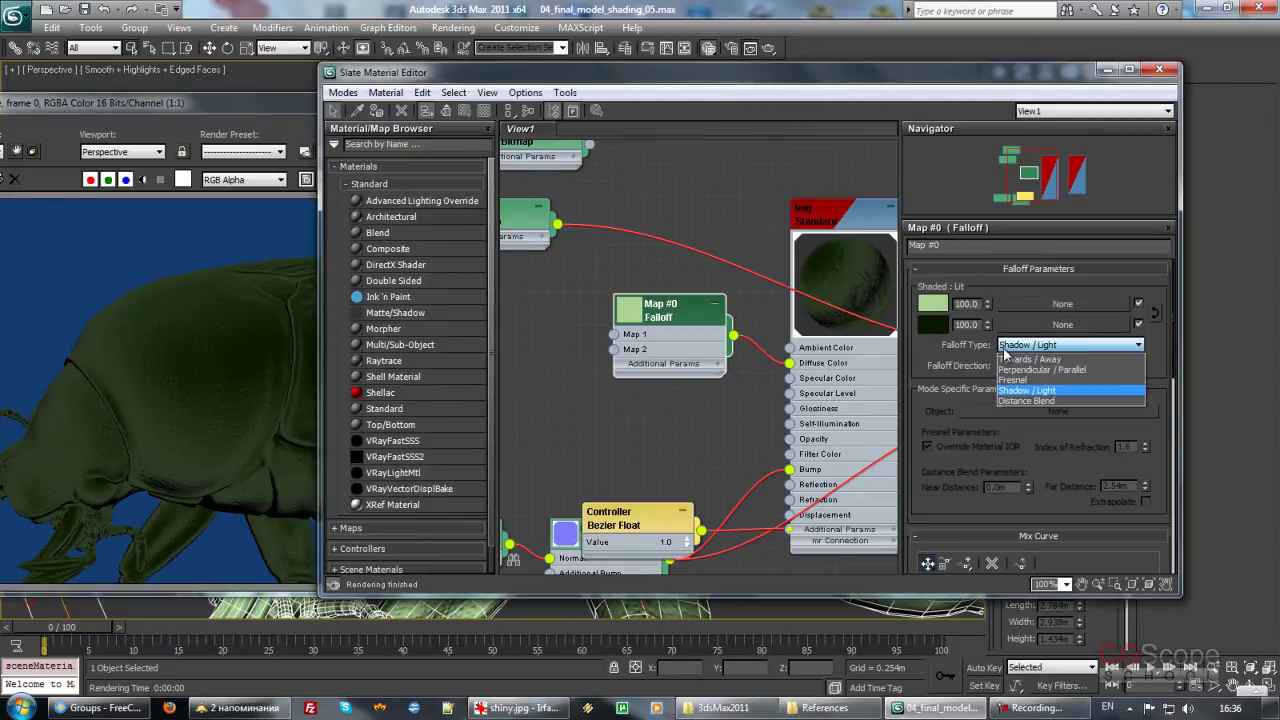
left_click(1005, 349)
left_click(1055, 345)
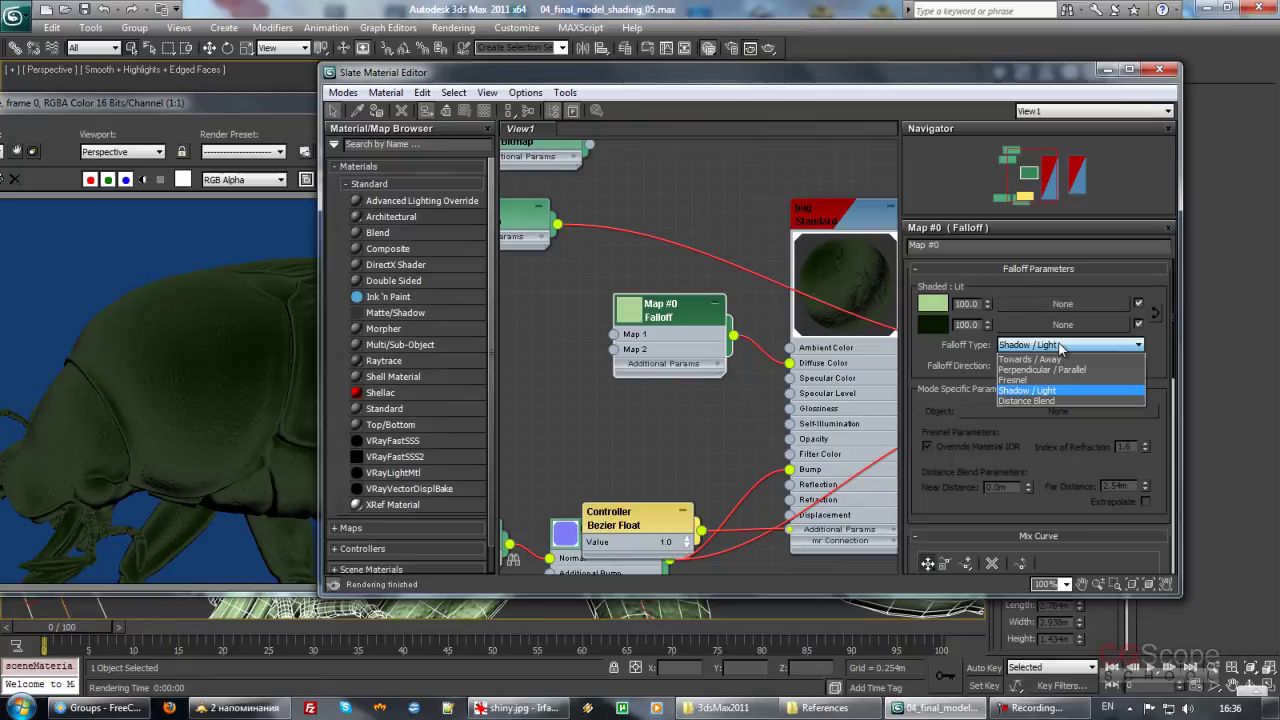
left_click(1045, 380)
left_click(1052, 366)
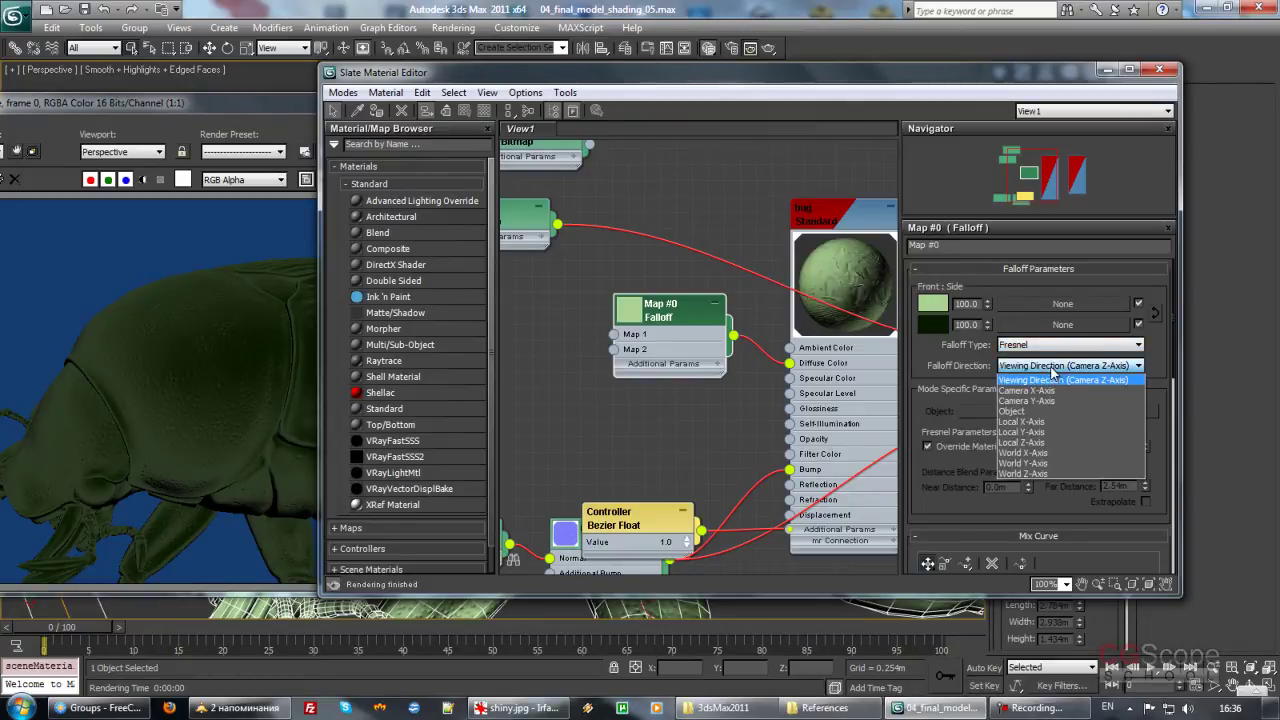
left_click(1057, 368)
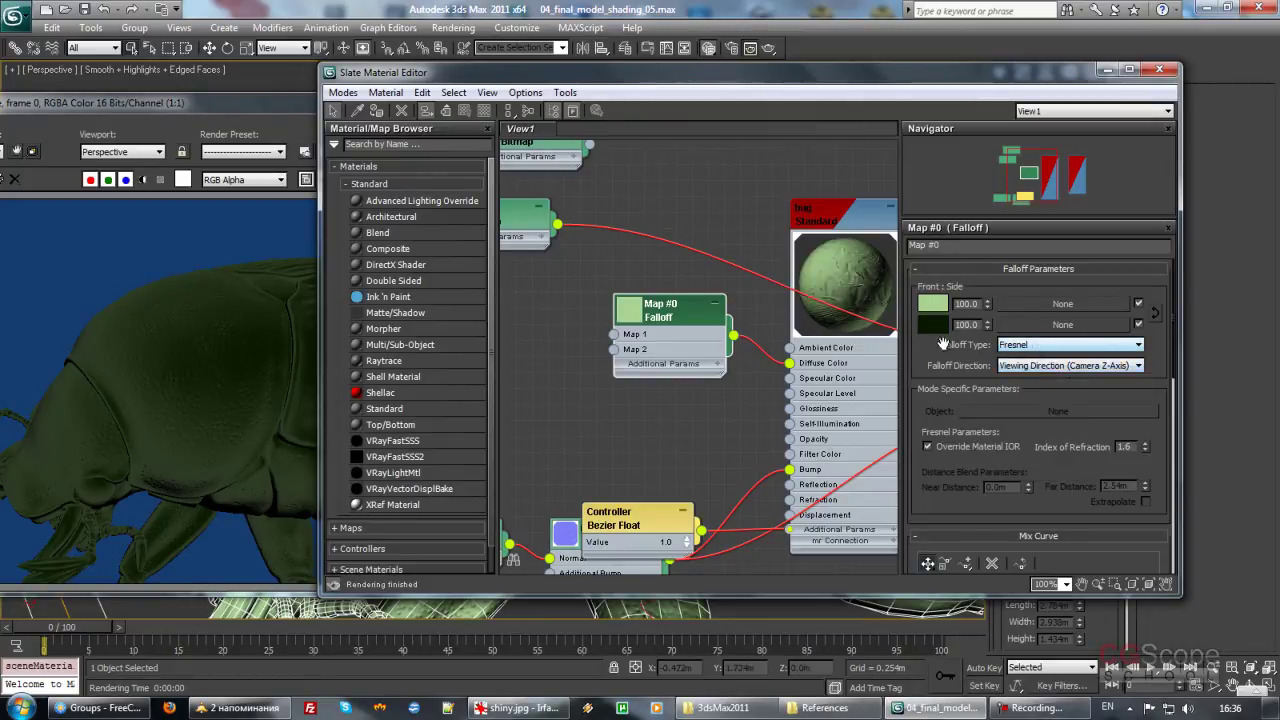
left_click_drag(928, 390, 923, 386)
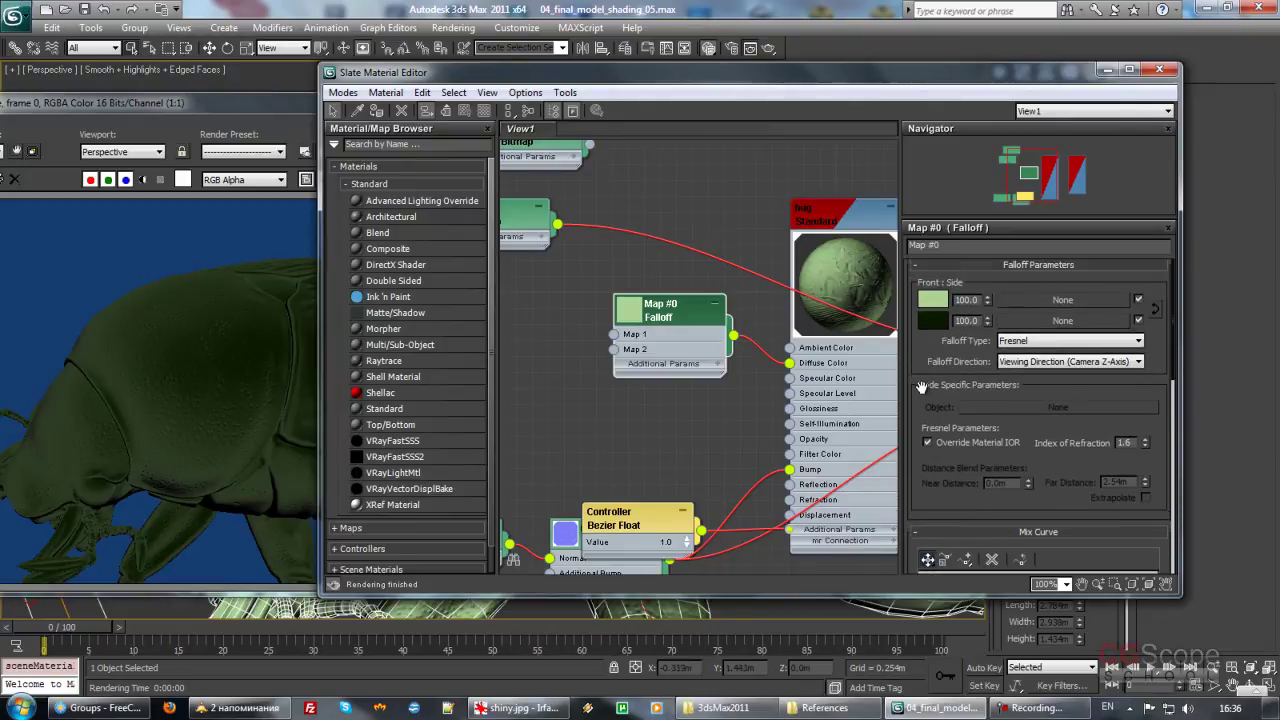
left_click(310, 102)
left_click(410, 128)
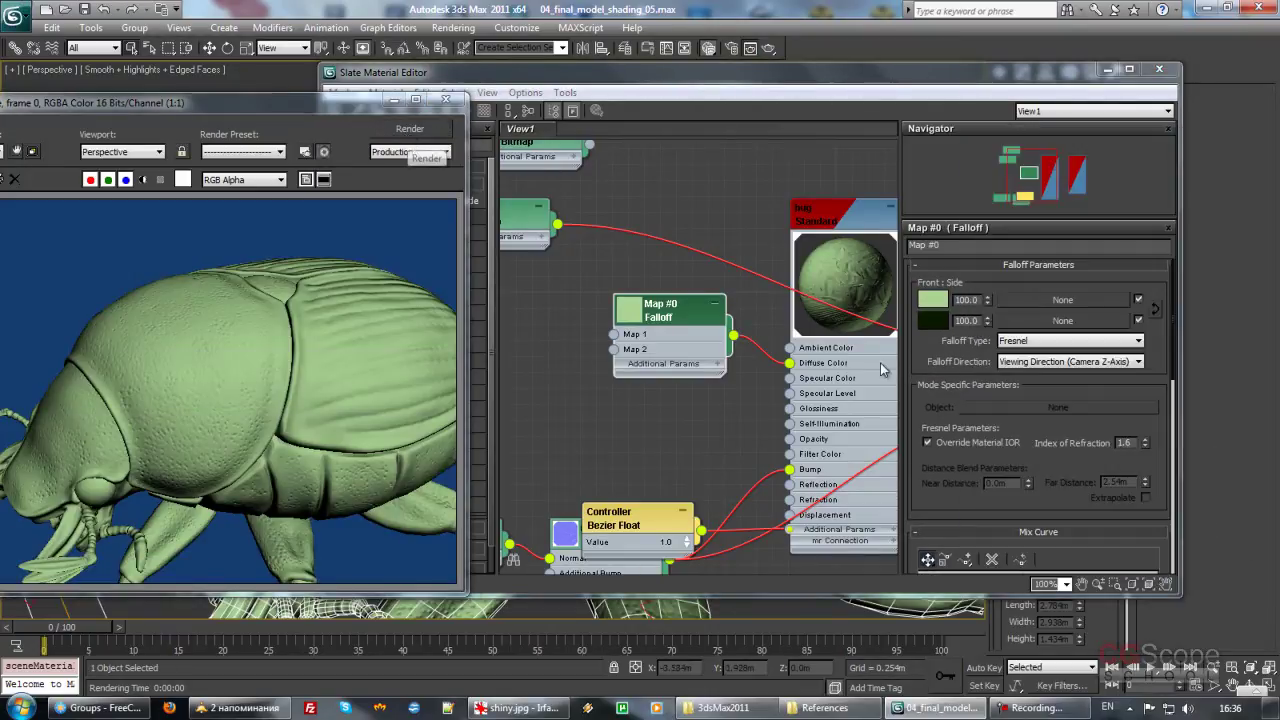
Step: Test-render with swapped Falloff colours, then swap back and re-render in light green
left_click(1158, 313)
left_click(1158, 313)
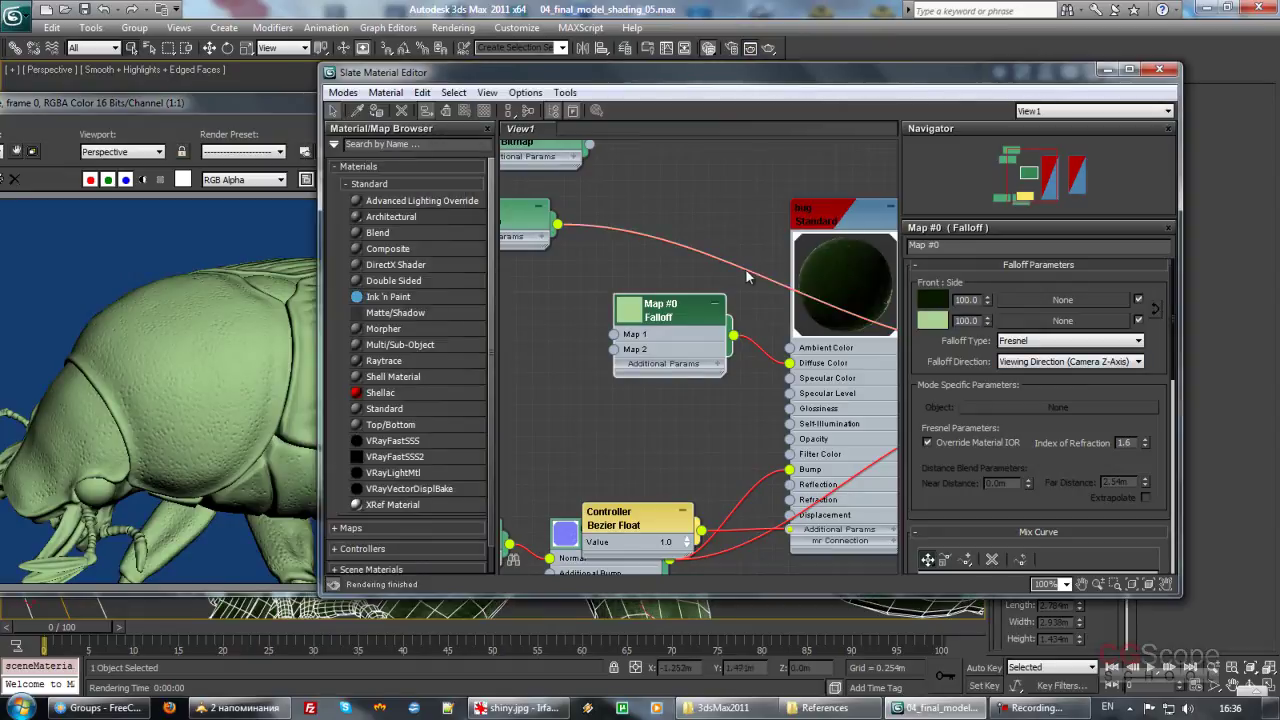
left_click(291, 100)
left_click(412, 131)
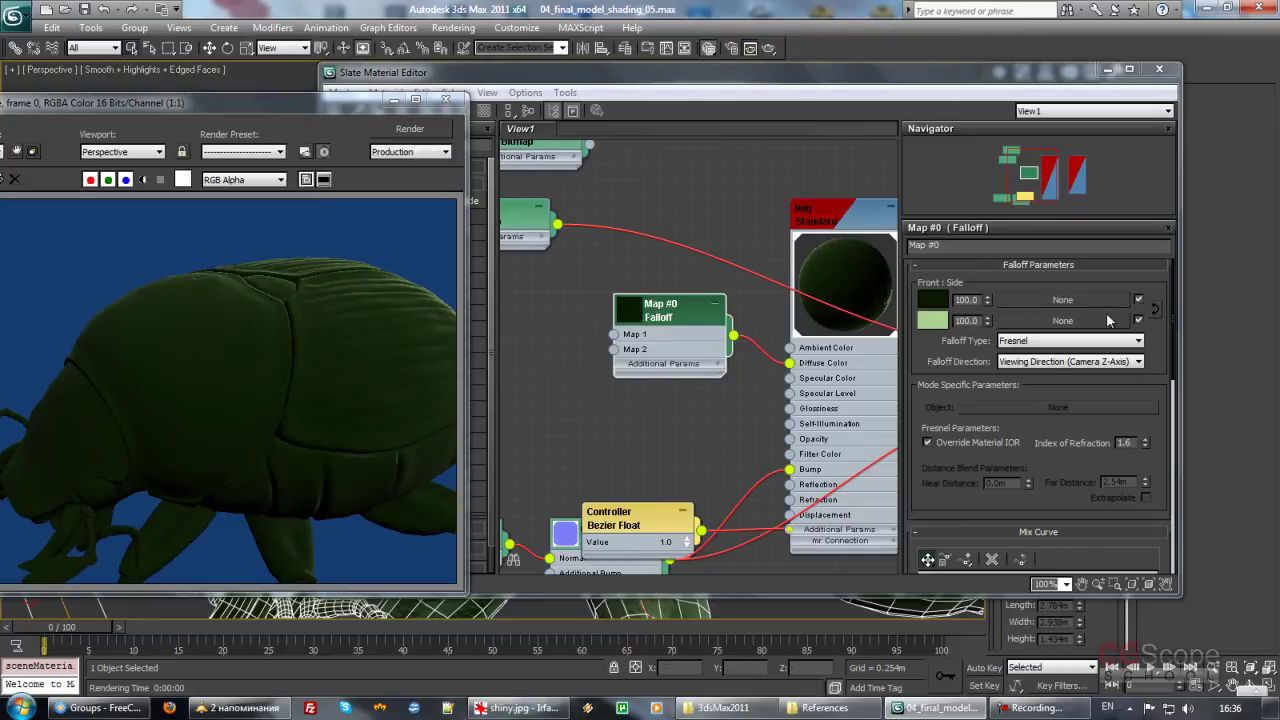
left_click(681, 199)
left_click(1158, 310)
left_click(326, 114)
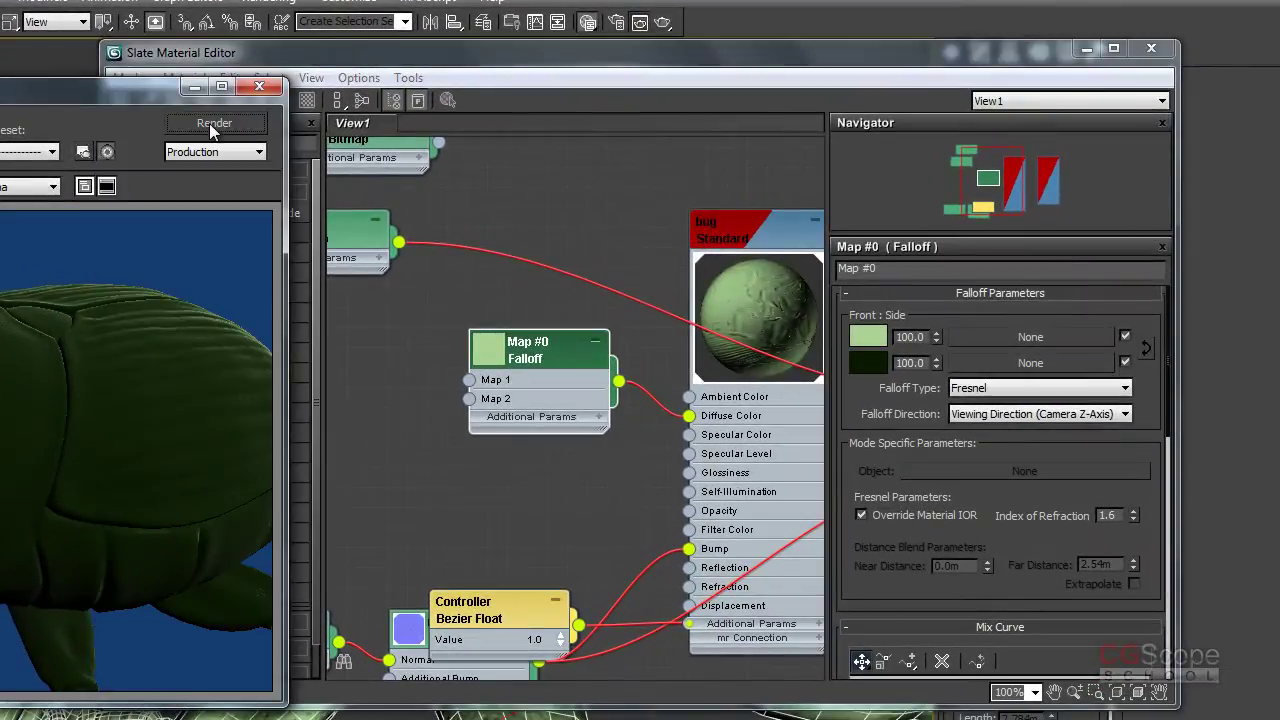
left_click(212, 124)
Step: Drag the Mix Curve's start point upward to steepen the curve and re-render
mouse_move(1157, 420)
left_mouse_down()
mouse_move(1127, 318)
mouse_move(1136, 268)
left_mouse_up()
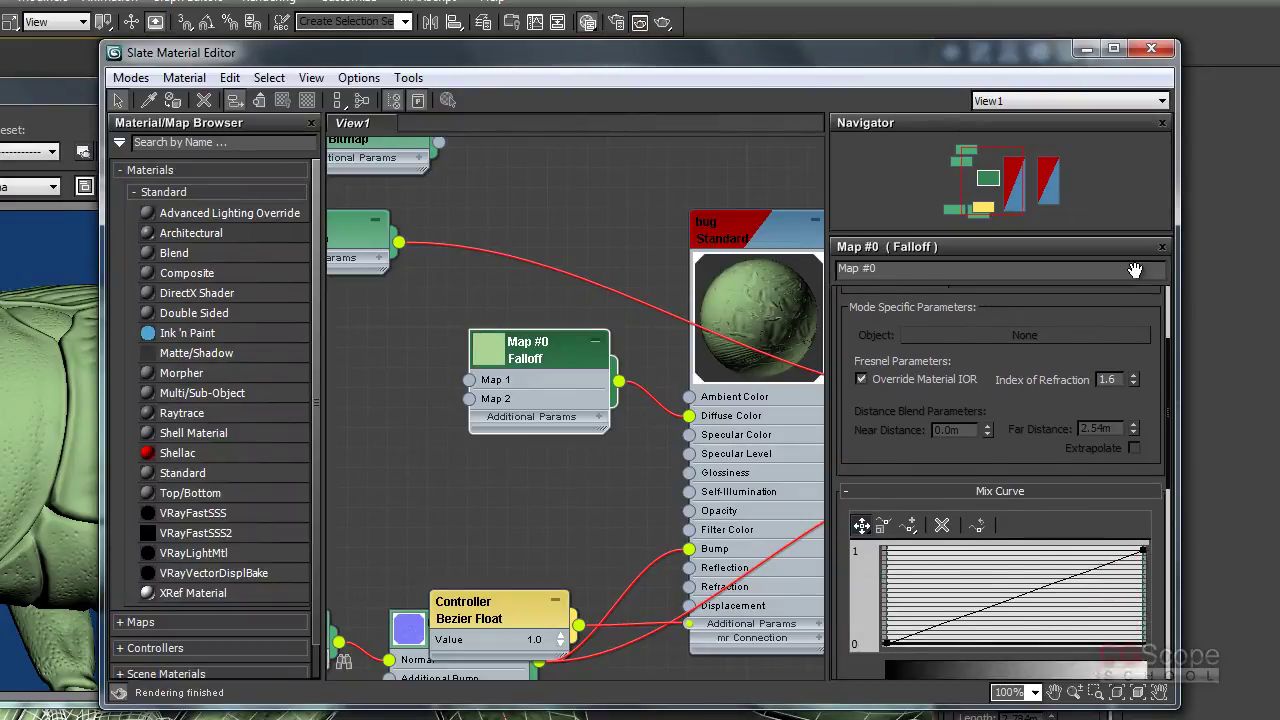
mouse_move(1017, 449)
left_mouse_down()
mouse_move(983, 165)
mouse_move(984, 391)
left_mouse_up()
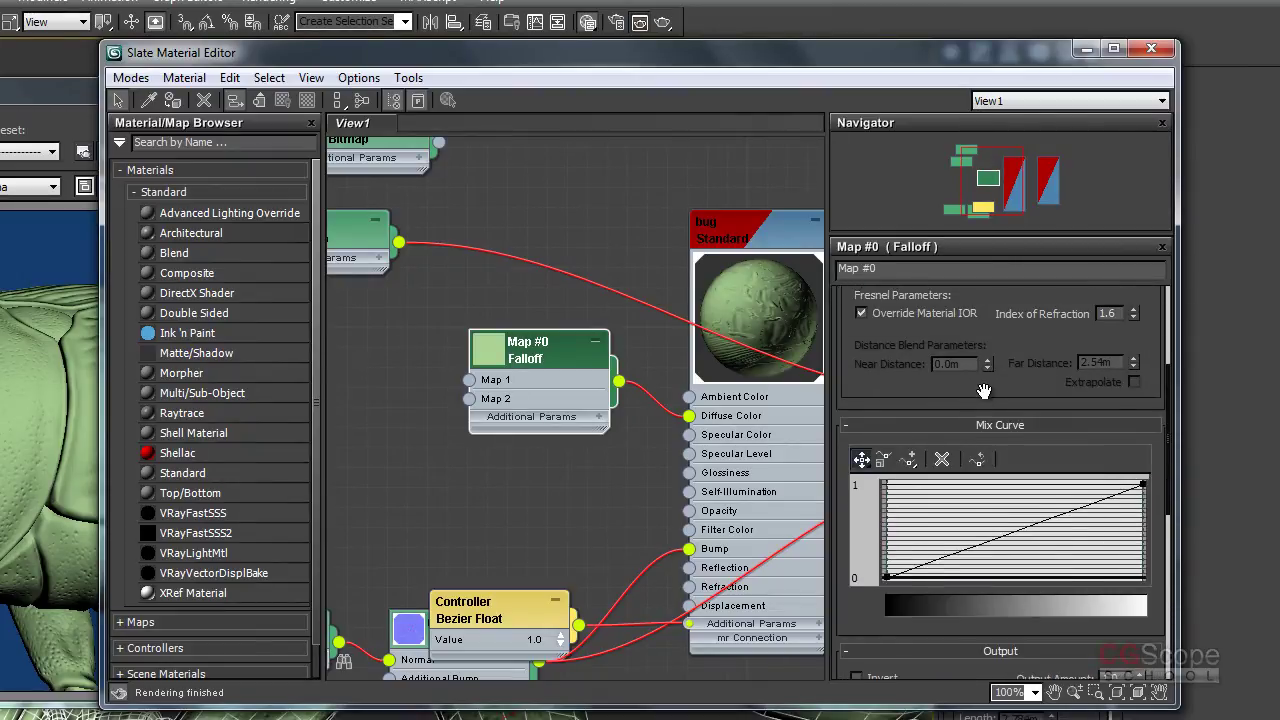
scroll(984, 391, "down", 5)
mouse_move(957, 357)
left_mouse_down()
mouse_move(952, 263)
mouse_move(989, 445)
mouse_move(1006, 349)
mouse_move(992, 357)
left_mouse_up()
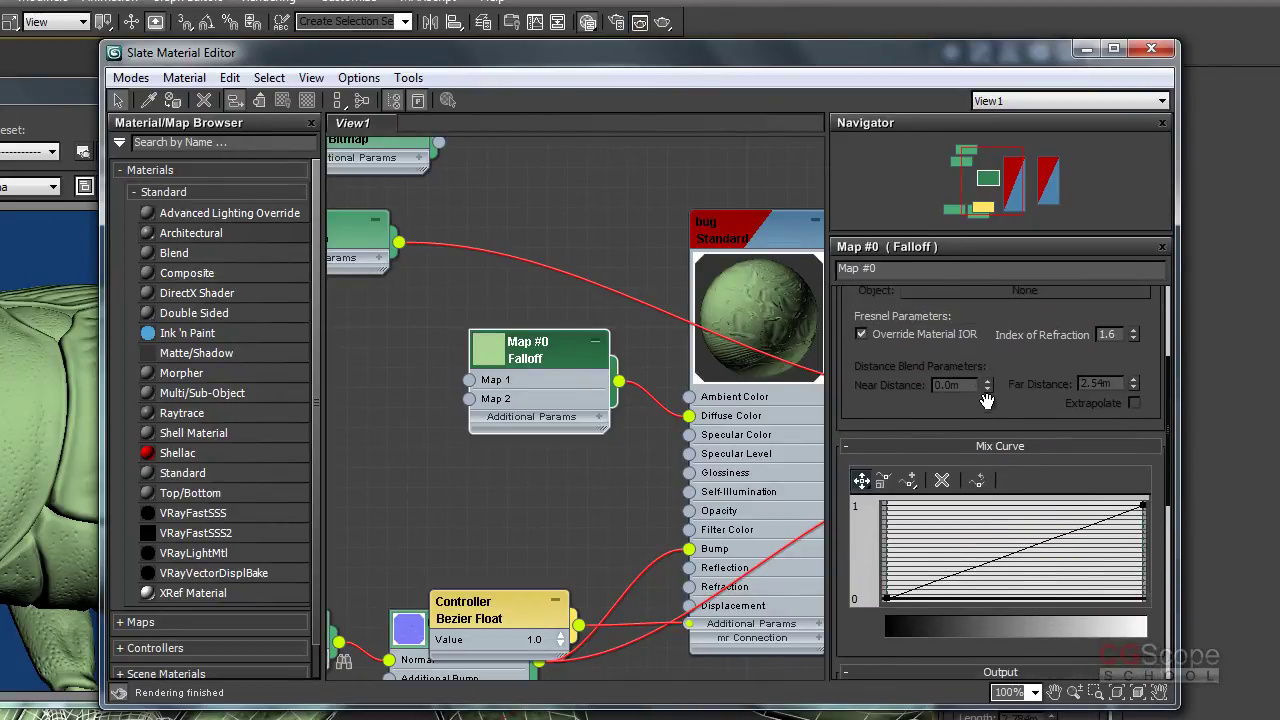
left_click(886, 597)
right_click(888, 600)
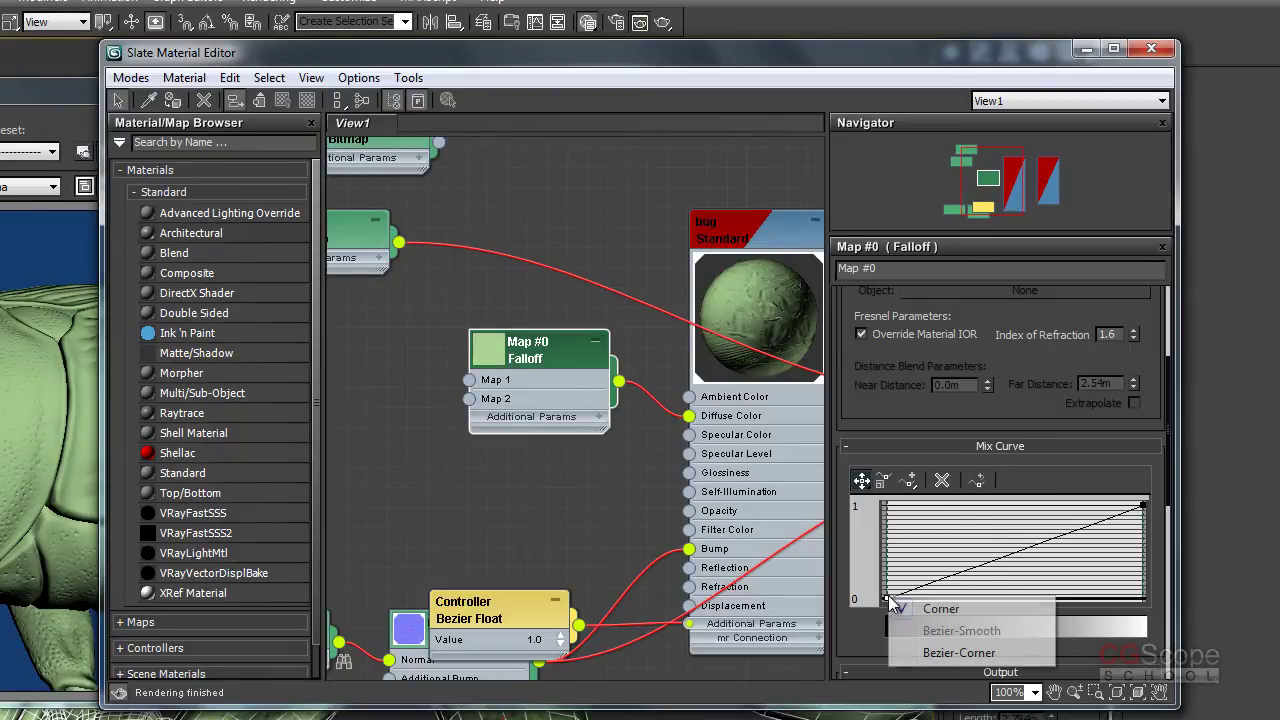
left_click(953, 576)
left_click_drag(953, 576, 928, 505)
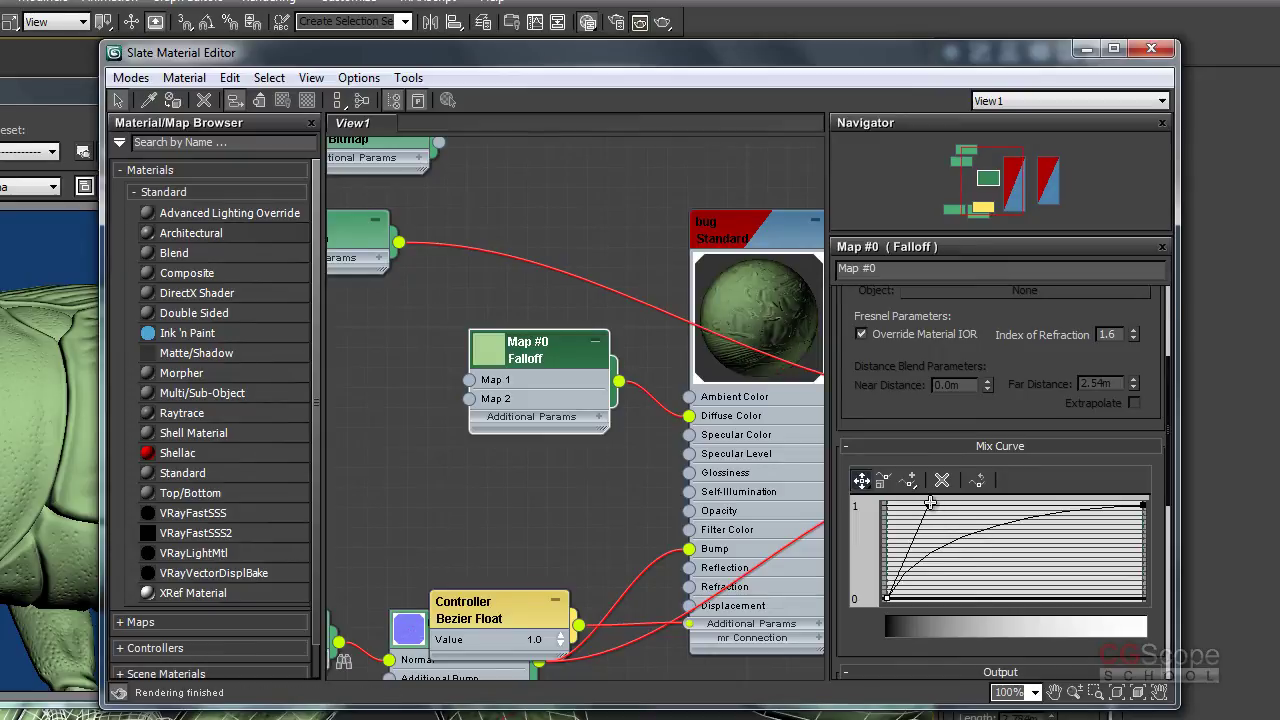
left_click_drag(926, 506, 886, 503)
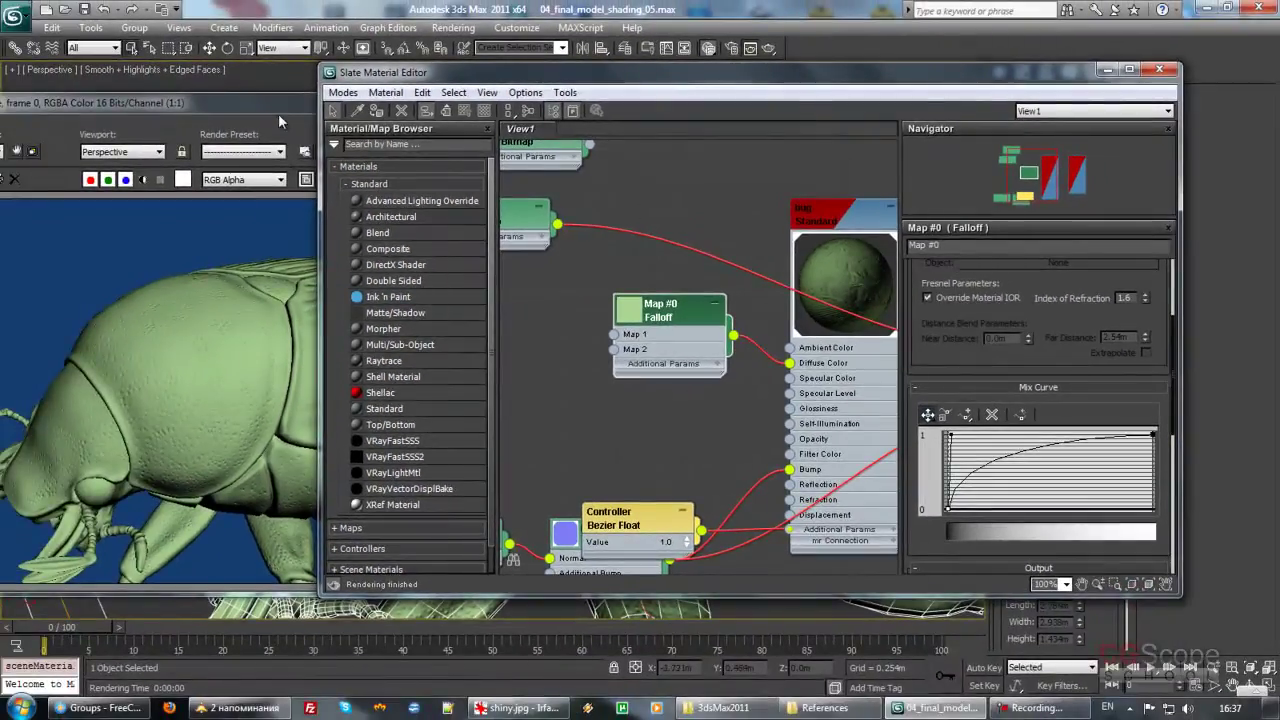
left_click(278, 113)
left_click(408, 130)
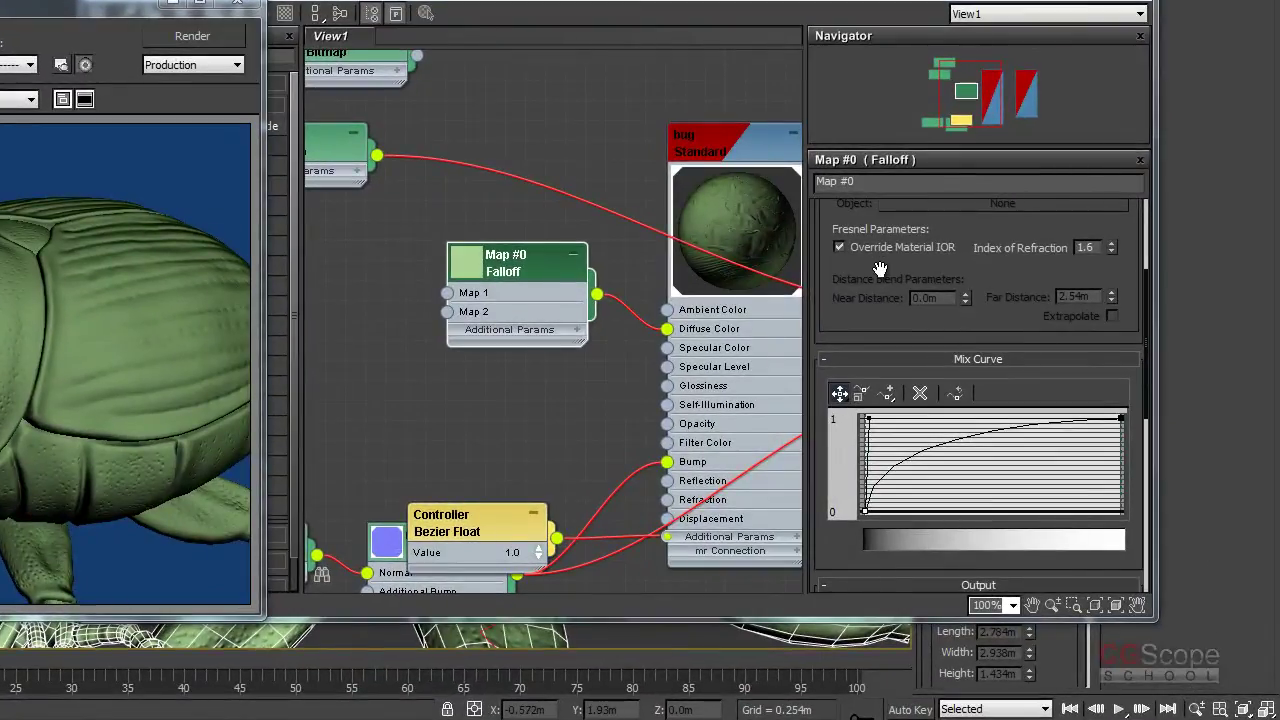
Step: Add a point on the Mix Curve, pull it down, and re-render the beetle
left_click_drag(880, 270, 880, 238)
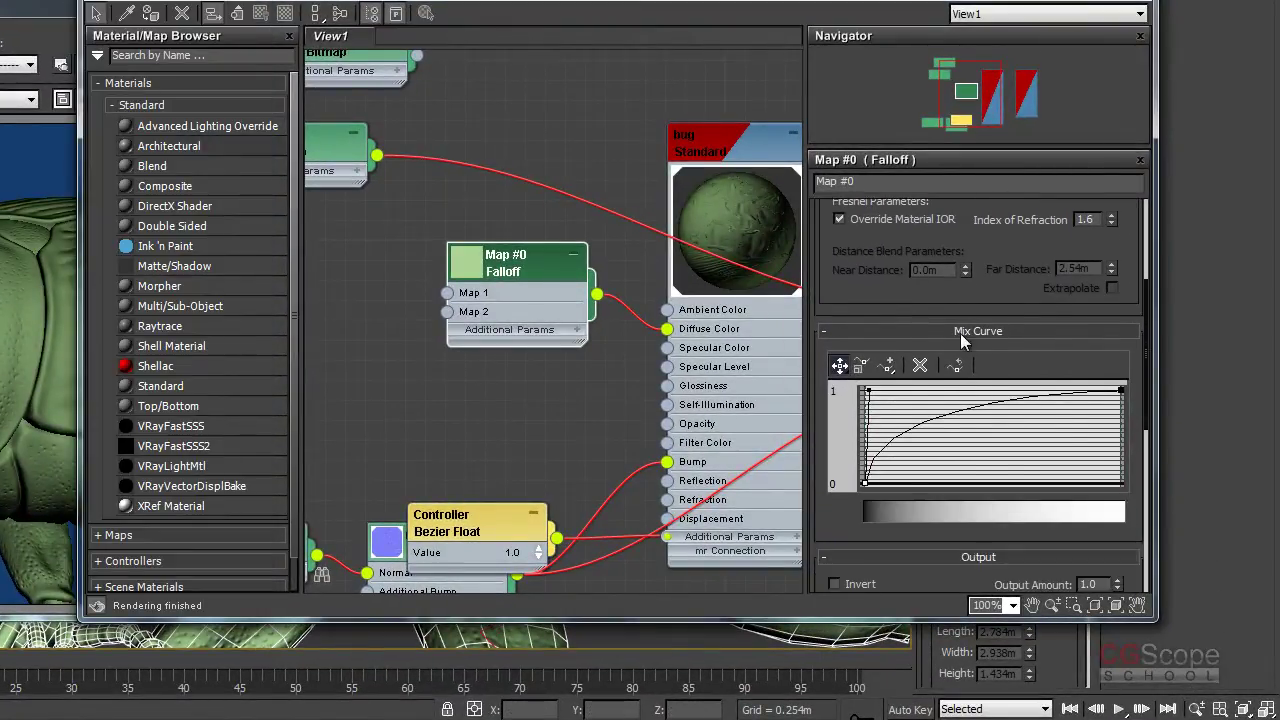
left_click(886, 365)
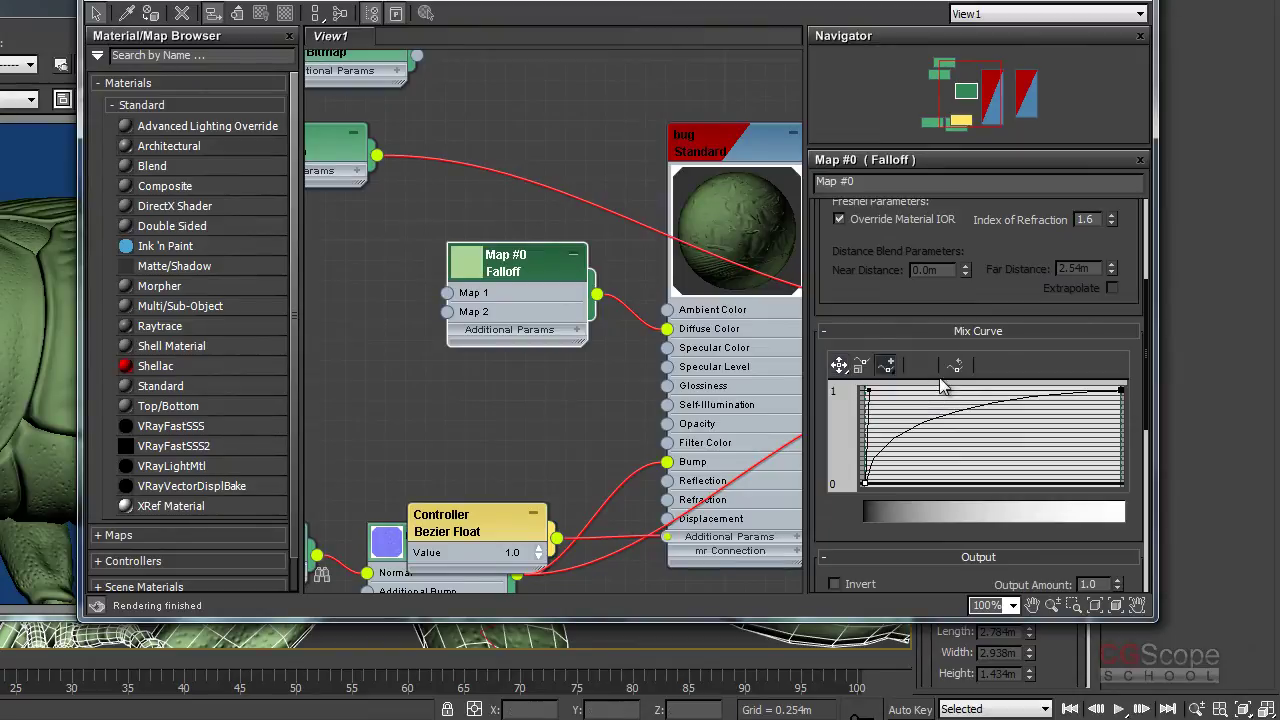
left_click(1035, 396)
right_click(983, 448)
mouse_move(1035, 396)
left_mouse_down()
mouse_move(1067, 459)
mouse_move(884, 390)
mouse_move(927, 391)
mouse_move(893, 393)
left_mouse_up()
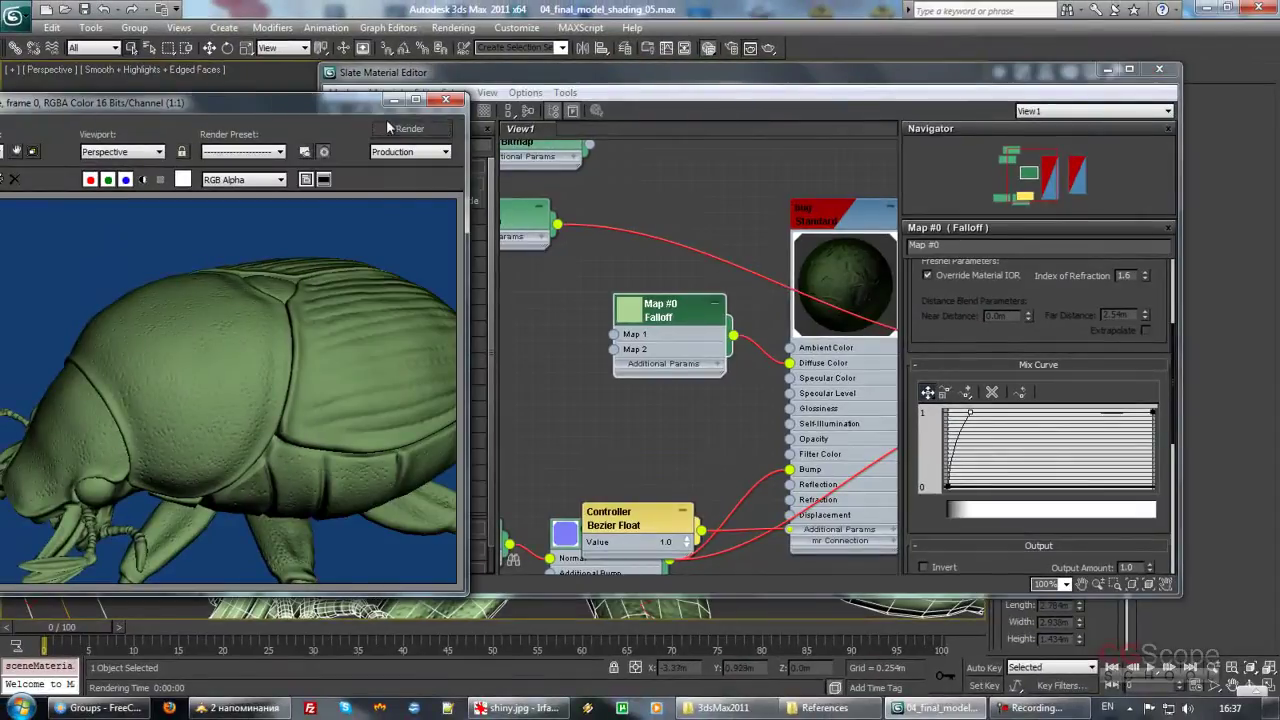
left_click(409, 130)
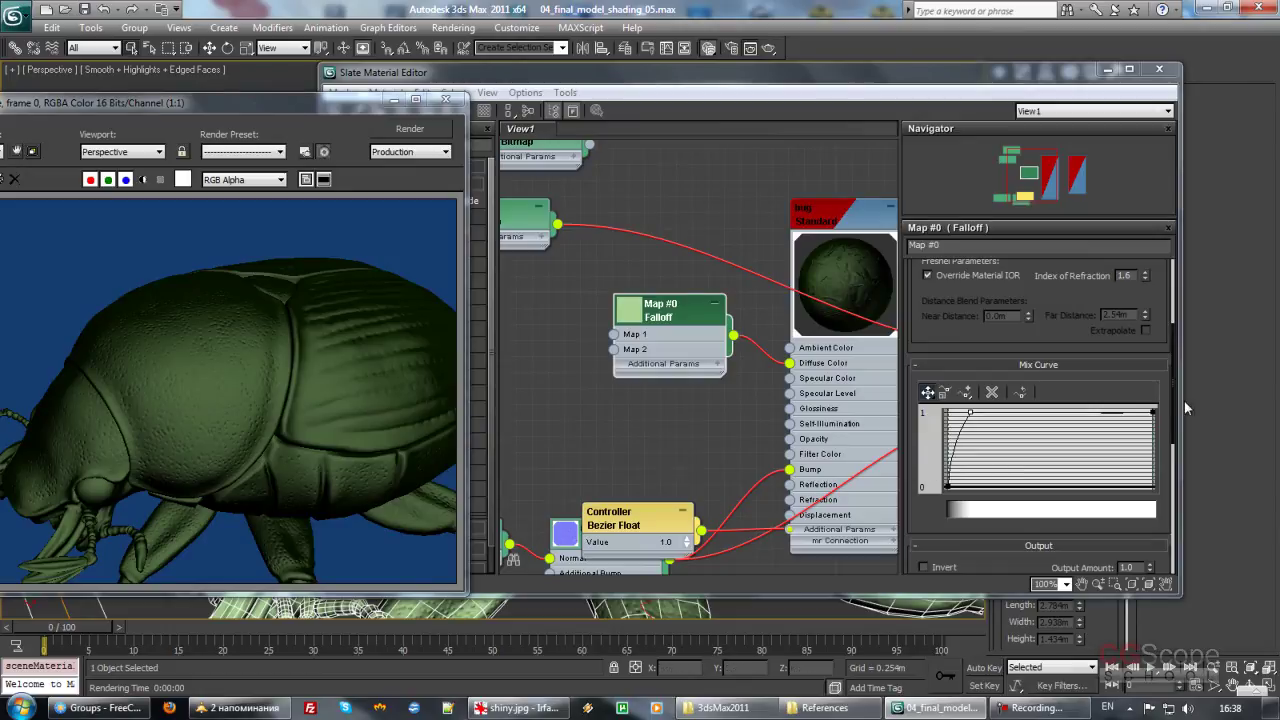
left_click(951, 321)
Step: Switch the falloff type to Perpendicular / Parallel, re-render, and compare with shiny.jpg
scroll(1000, 320, "up", 3)
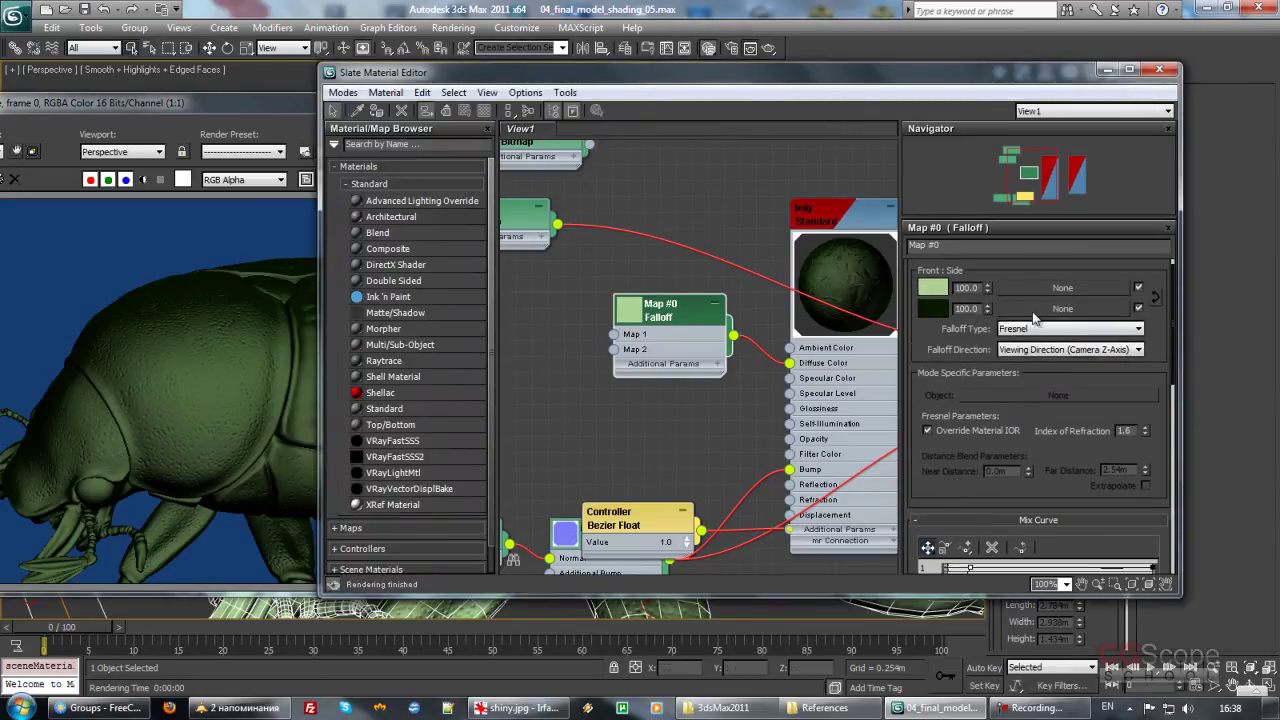
left_click_drag(925, 400, 913, 245)
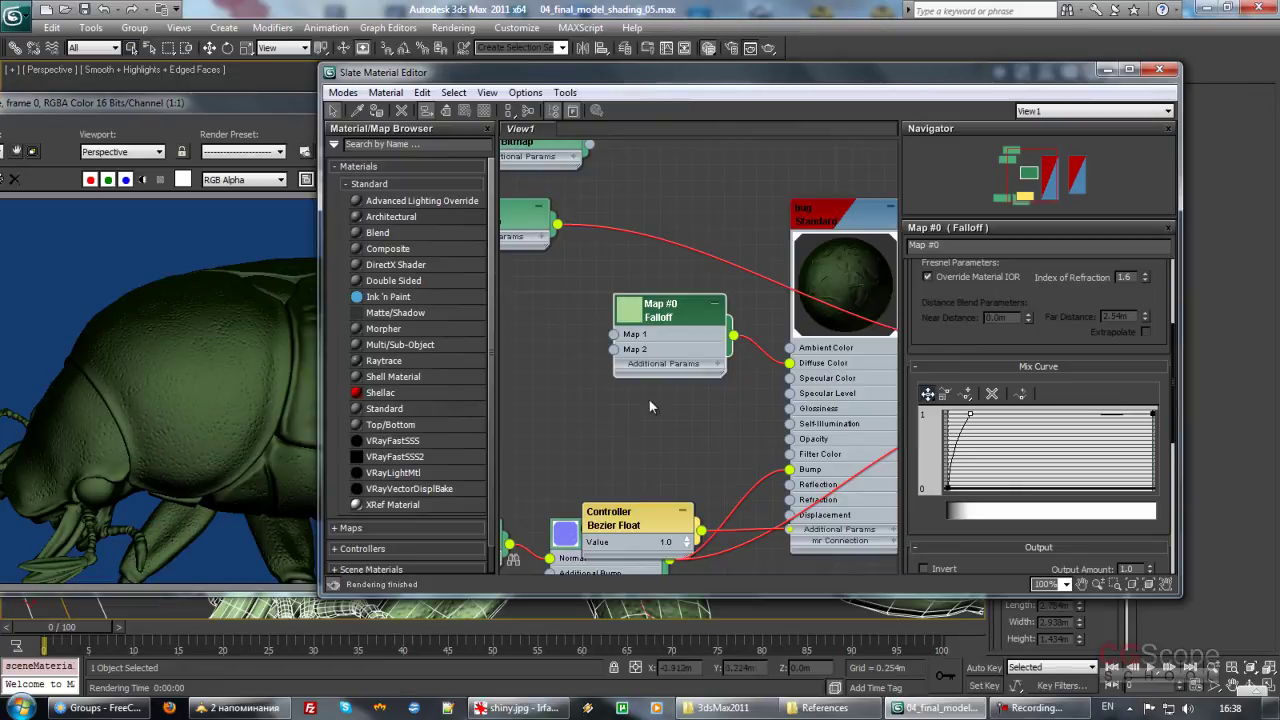
scroll(942, 330, "up", 3)
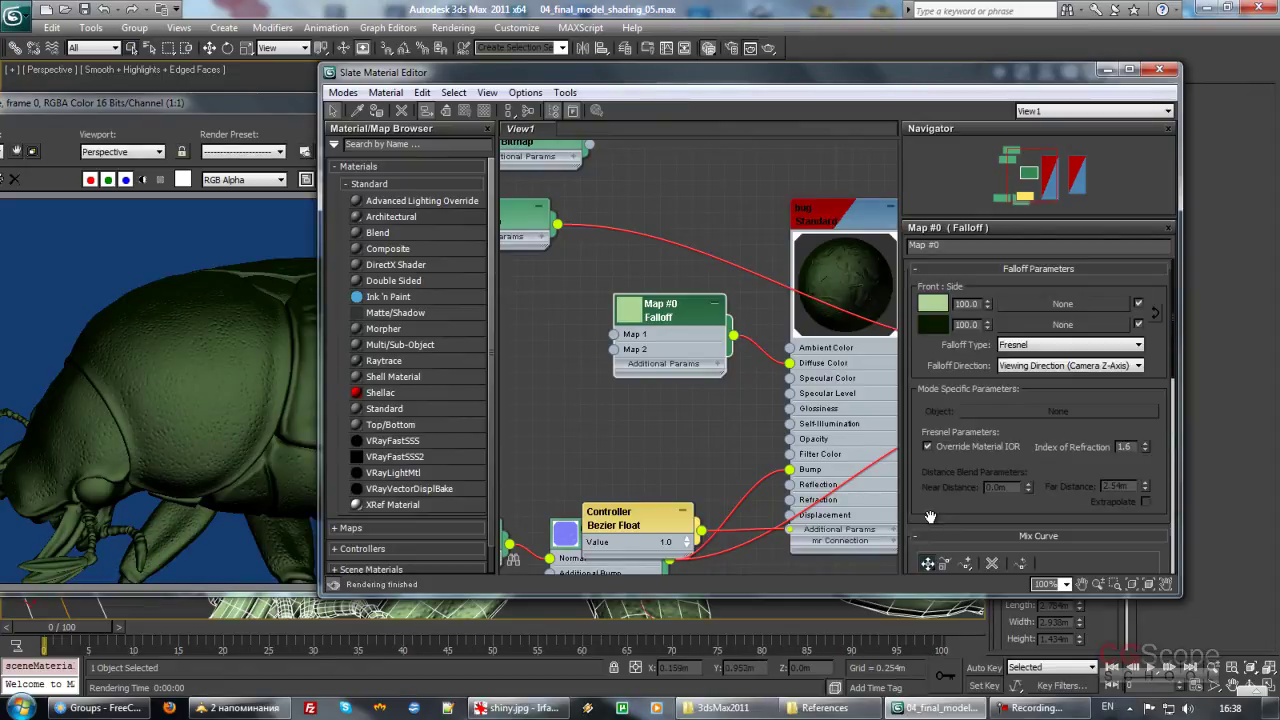
left_click(1041, 353)
left_click(1032, 370)
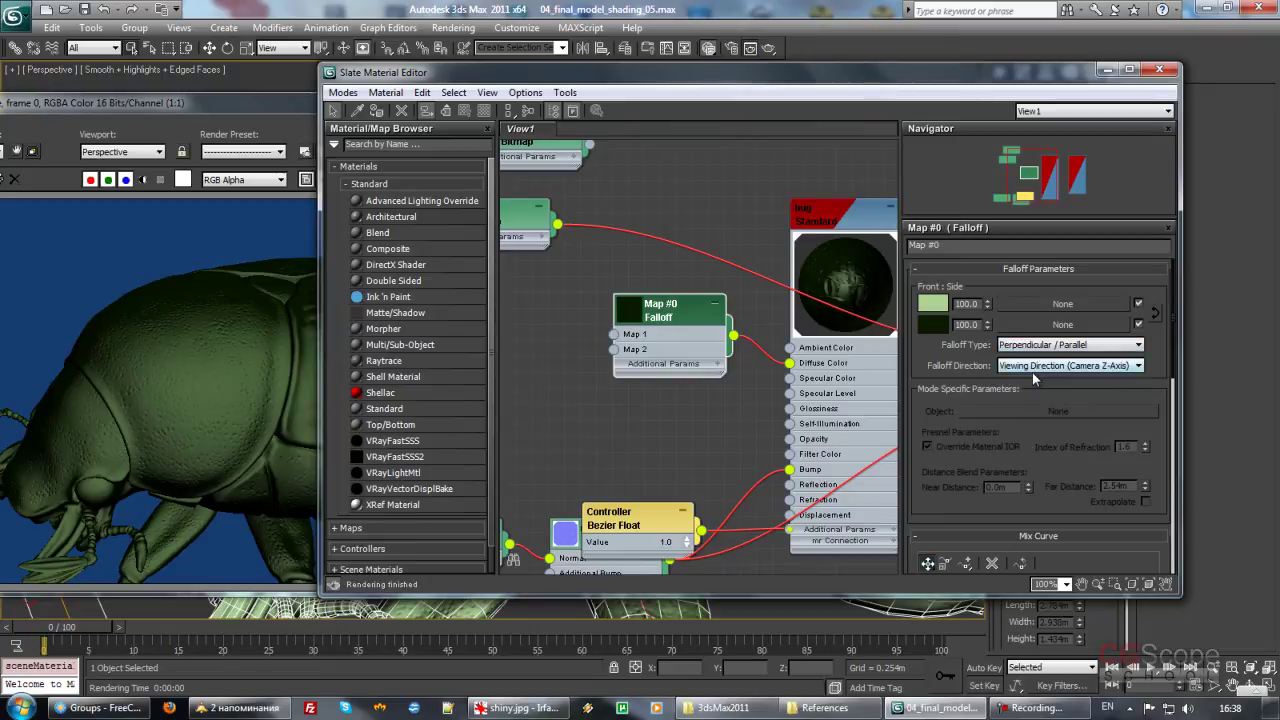
left_click(248, 101)
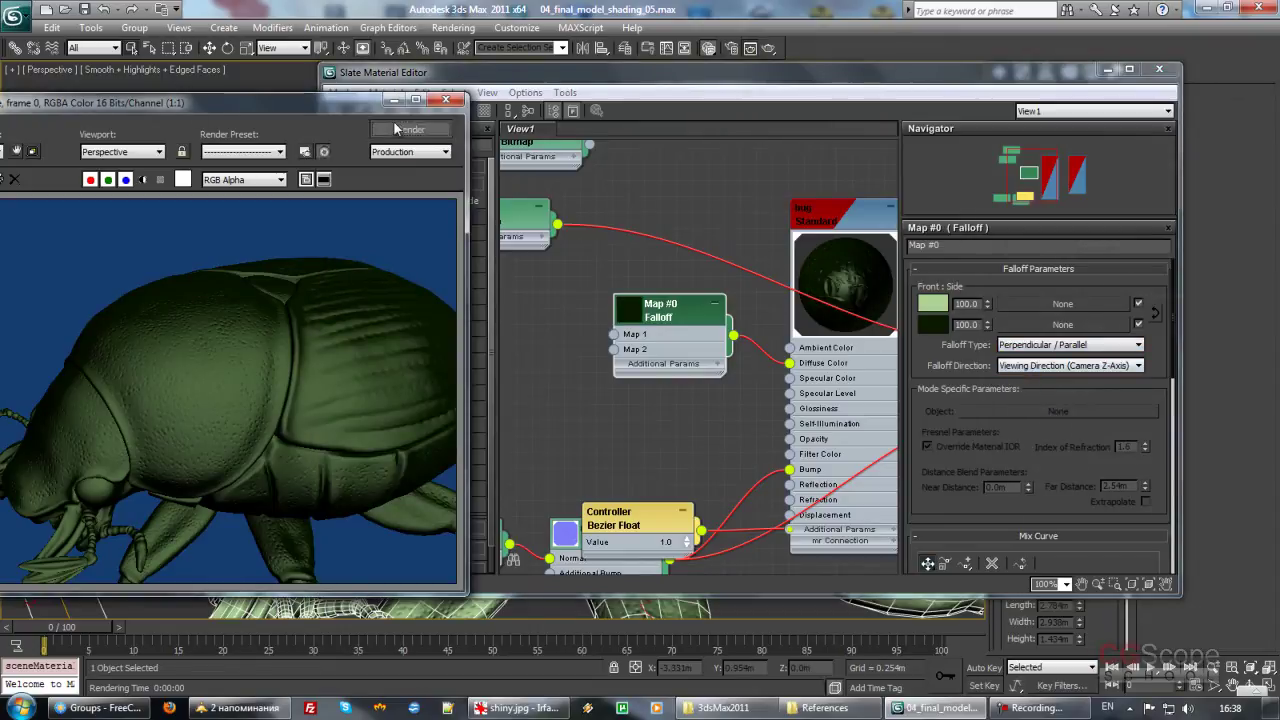
left_click(396, 129)
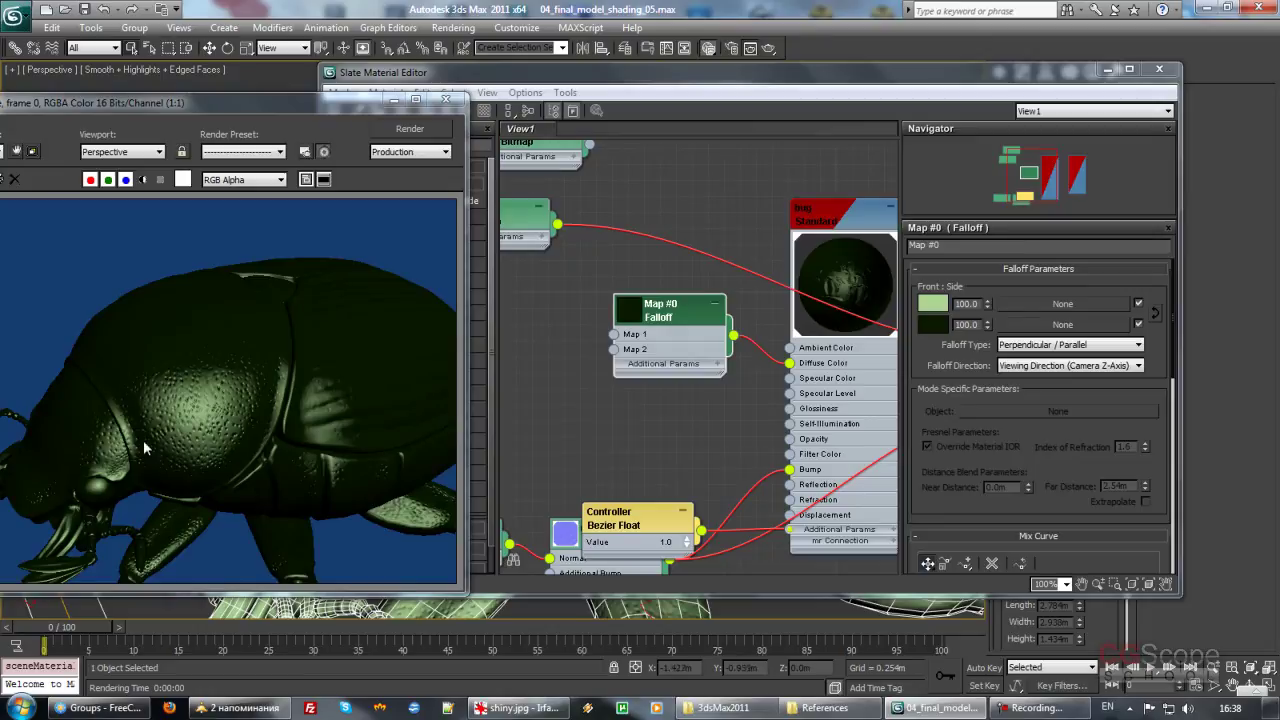
left_click(519, 708)
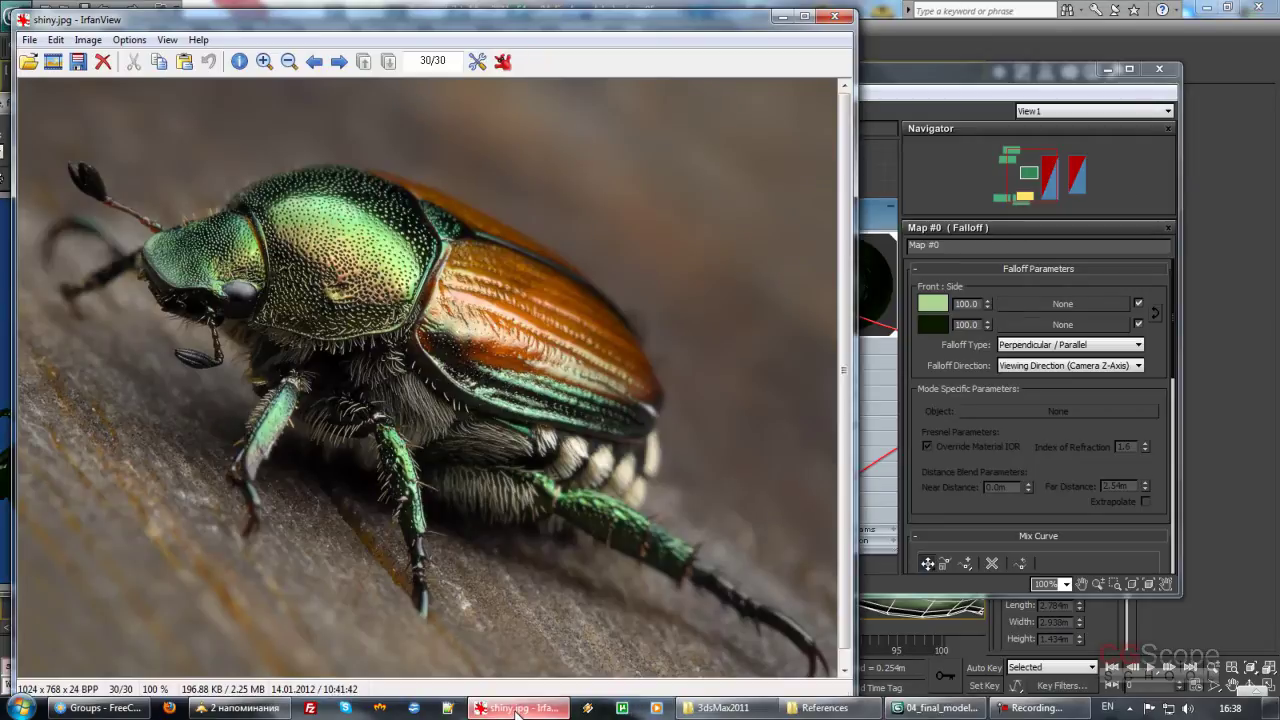
left_click(516, 708)
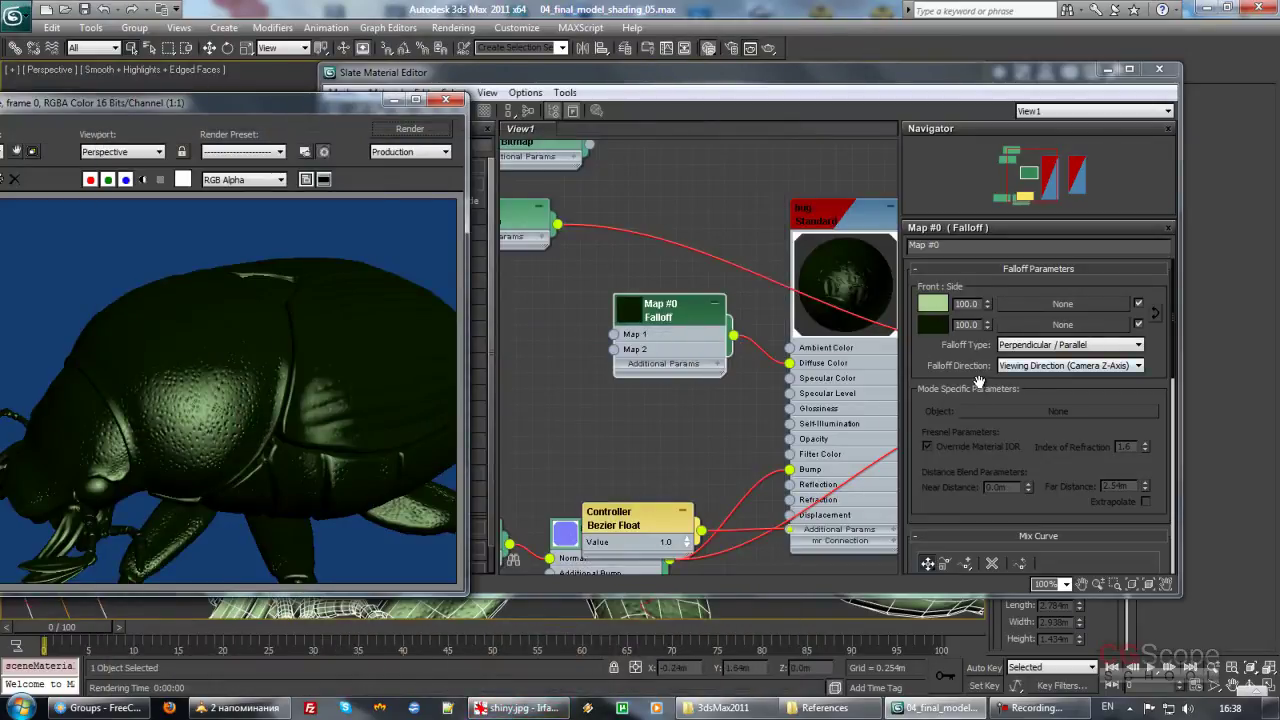
Step: Move the top mix-curve point right to soften the falloff and re-render the beetle
left_click_drag(980, 388, 971, 246)
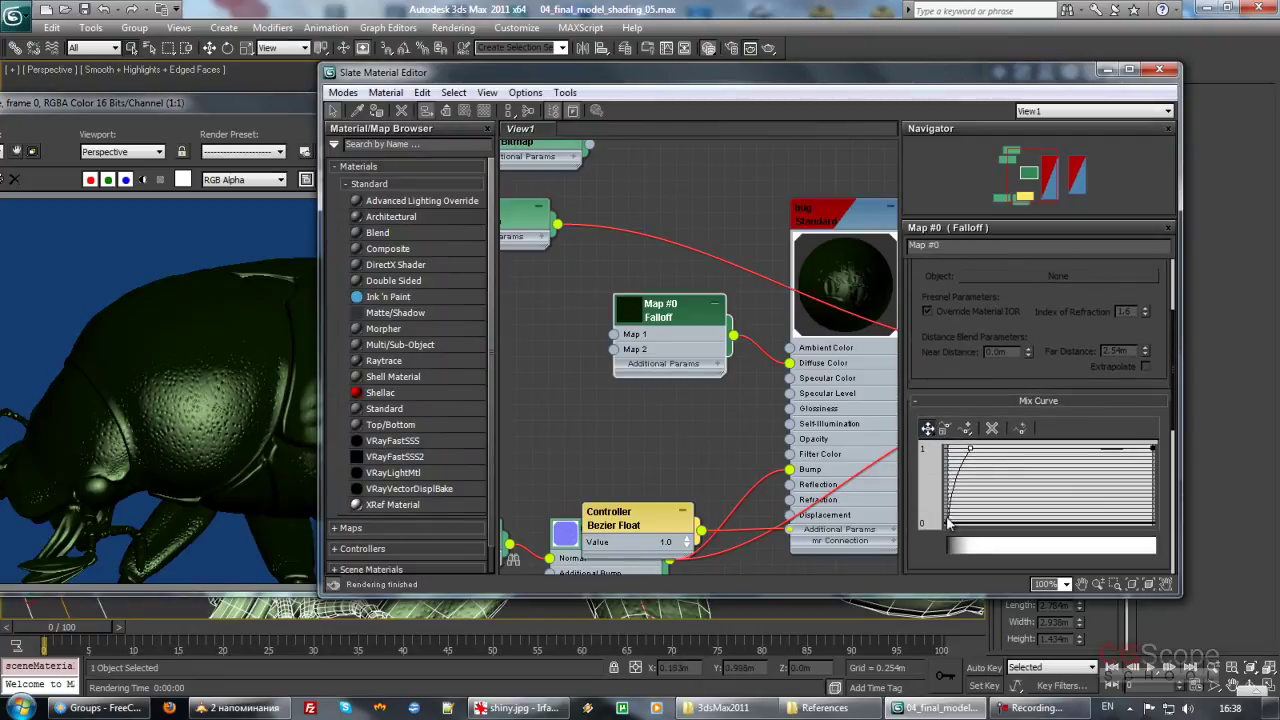
left_click_drag(970, 449, 997, 450)
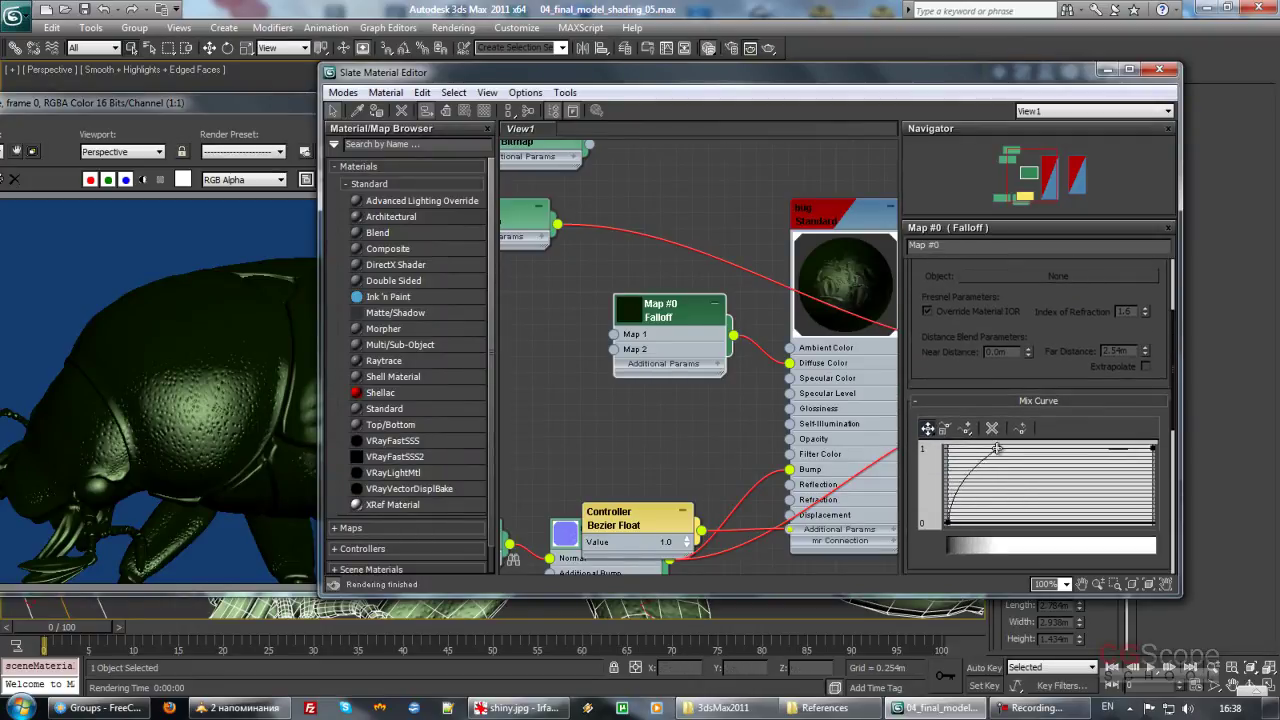
left_click(287, 105)
left_click(410, 128)
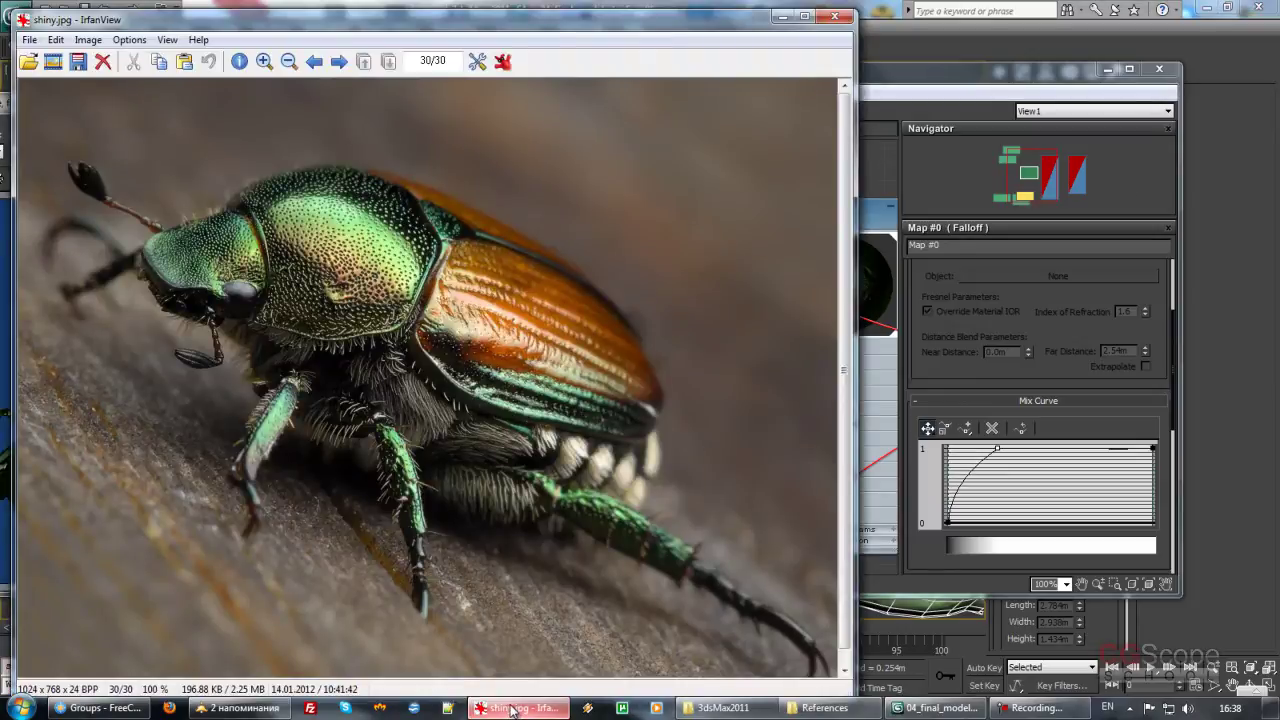
left_click(512, 709)
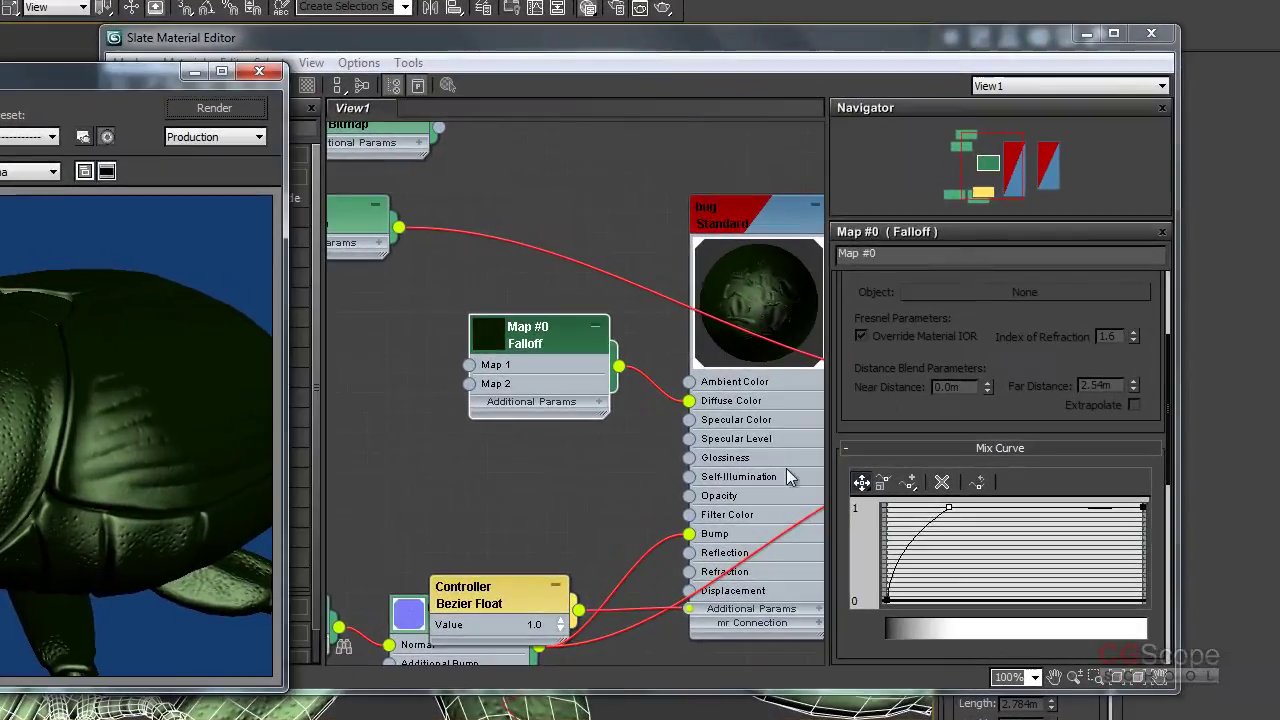
Step: Straighten the start of the mix curve using its start-point handle, then re-render
left_click(900, 410)
scroll(900, 410, "down", 1)
left_click(887, 588)
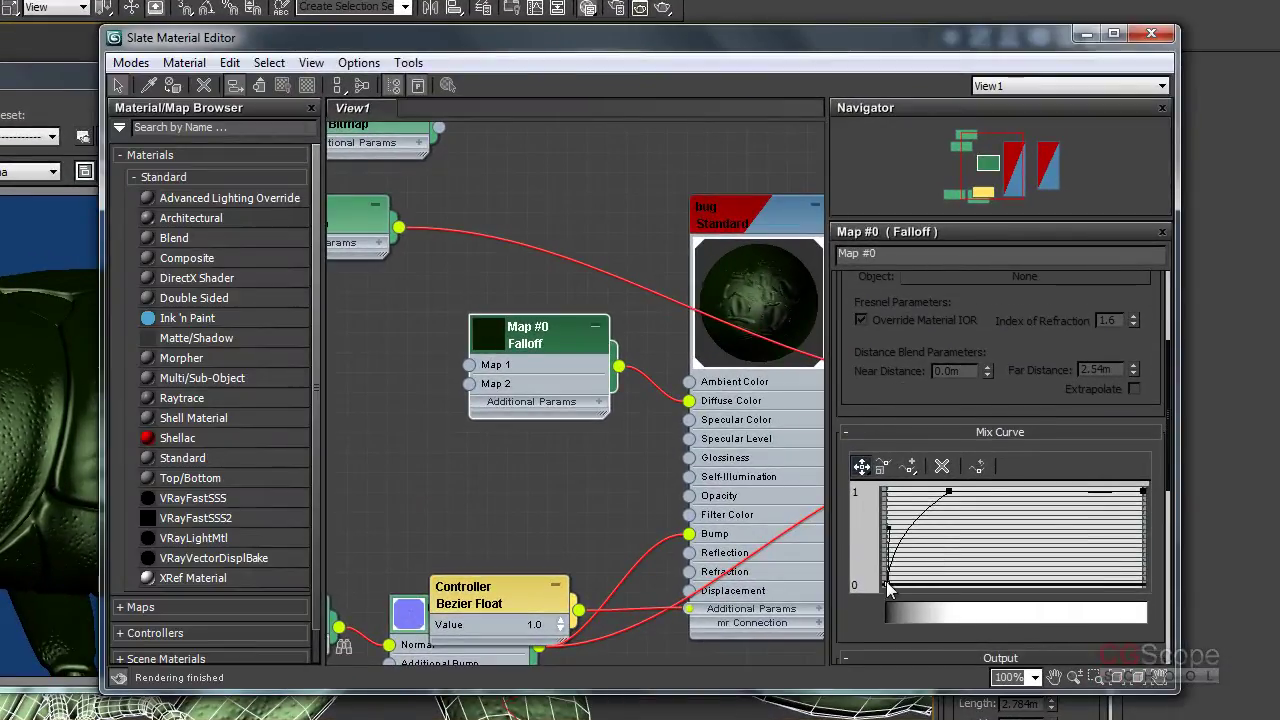
left_click_drag(888, 528, 937, 556)
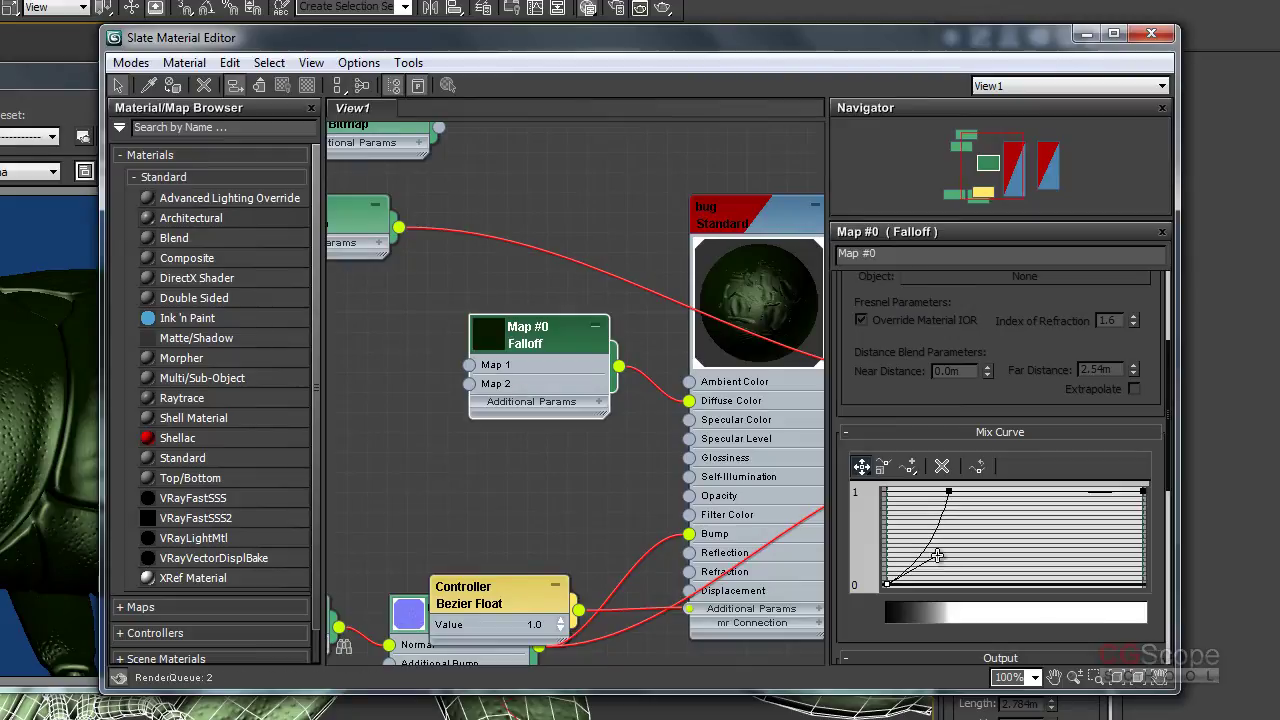
left_click_drag(937, 556, 919, 534)
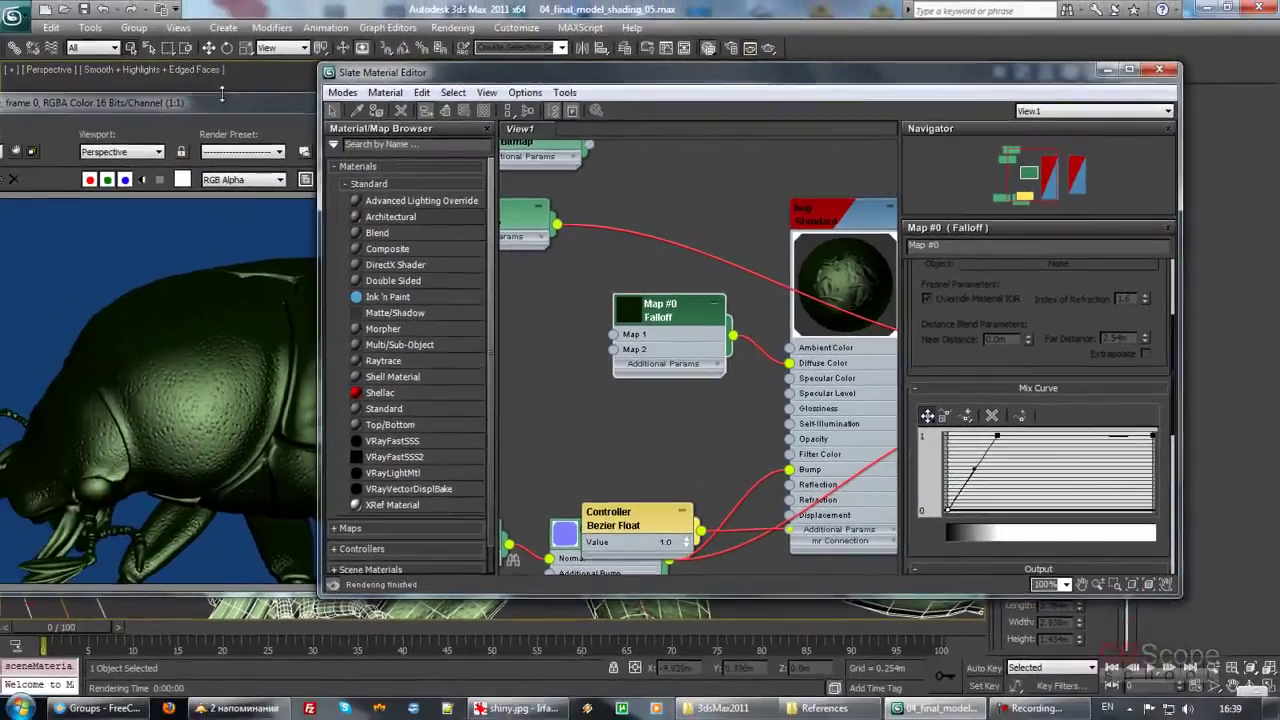
left_click(410, 114)
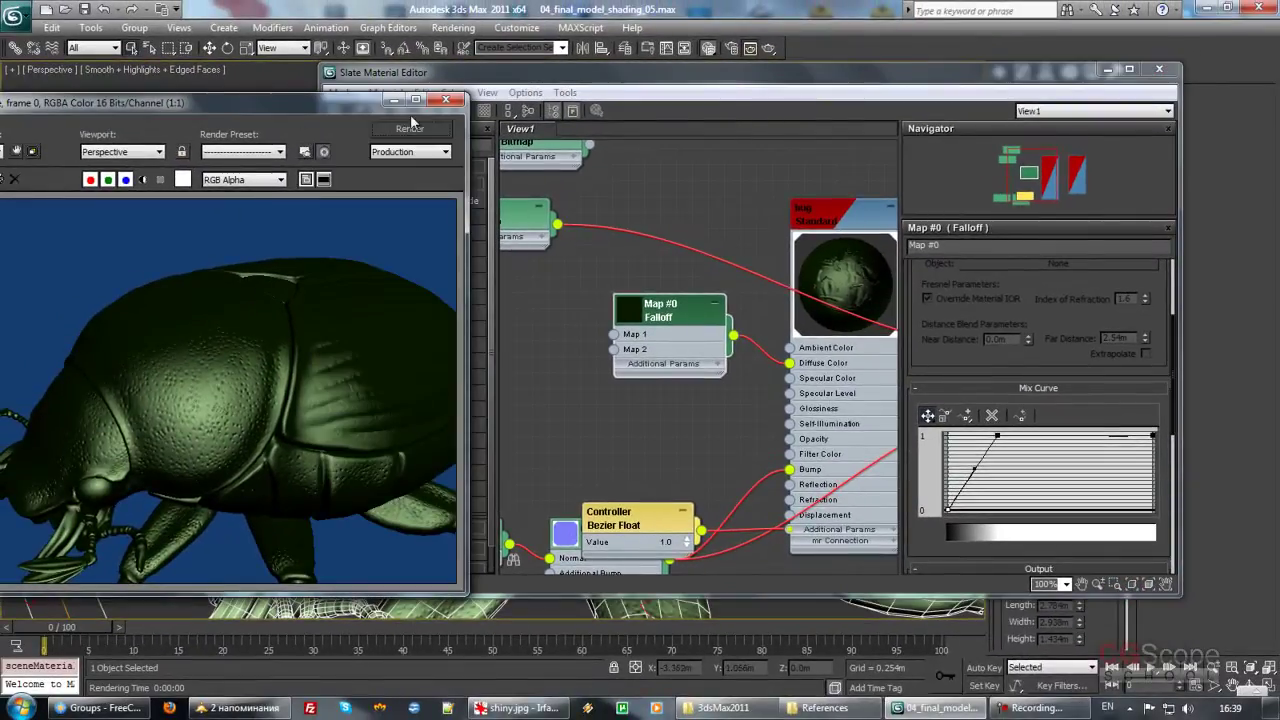
left_click(410, 127)
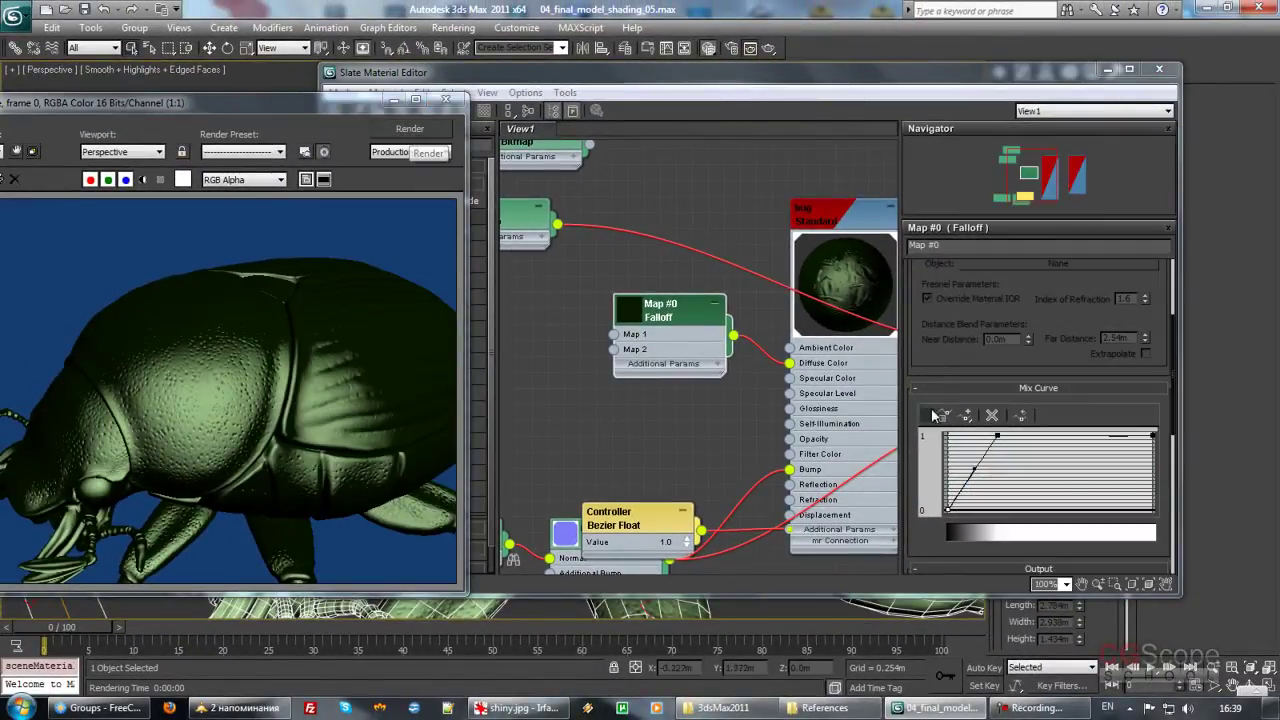
Step: Bend the mix curve back into a steep curve, re-render, and compare with the reference photo
mouse_move(974, 468)
left_mouse_down()
mouse_move(945, 465)
mouse_move(941, 443)
left_mouse_up()
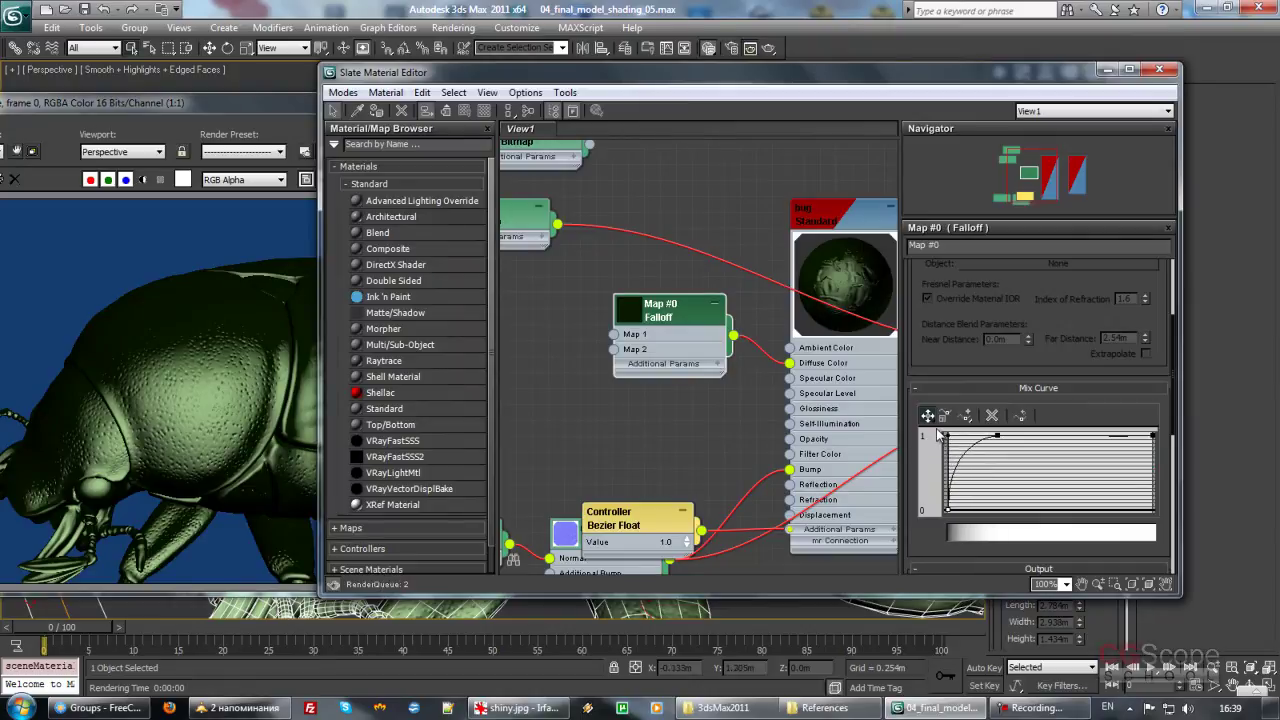
left_click(237, 120)
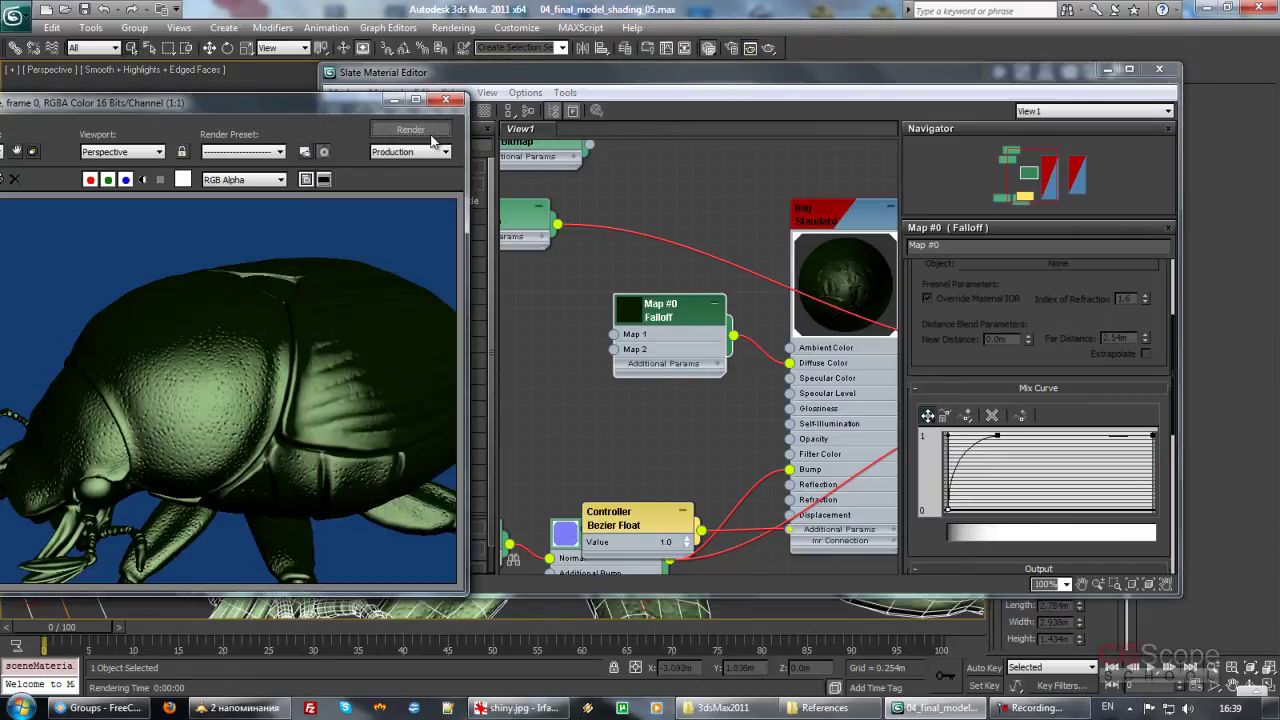
left_click(432, 140)
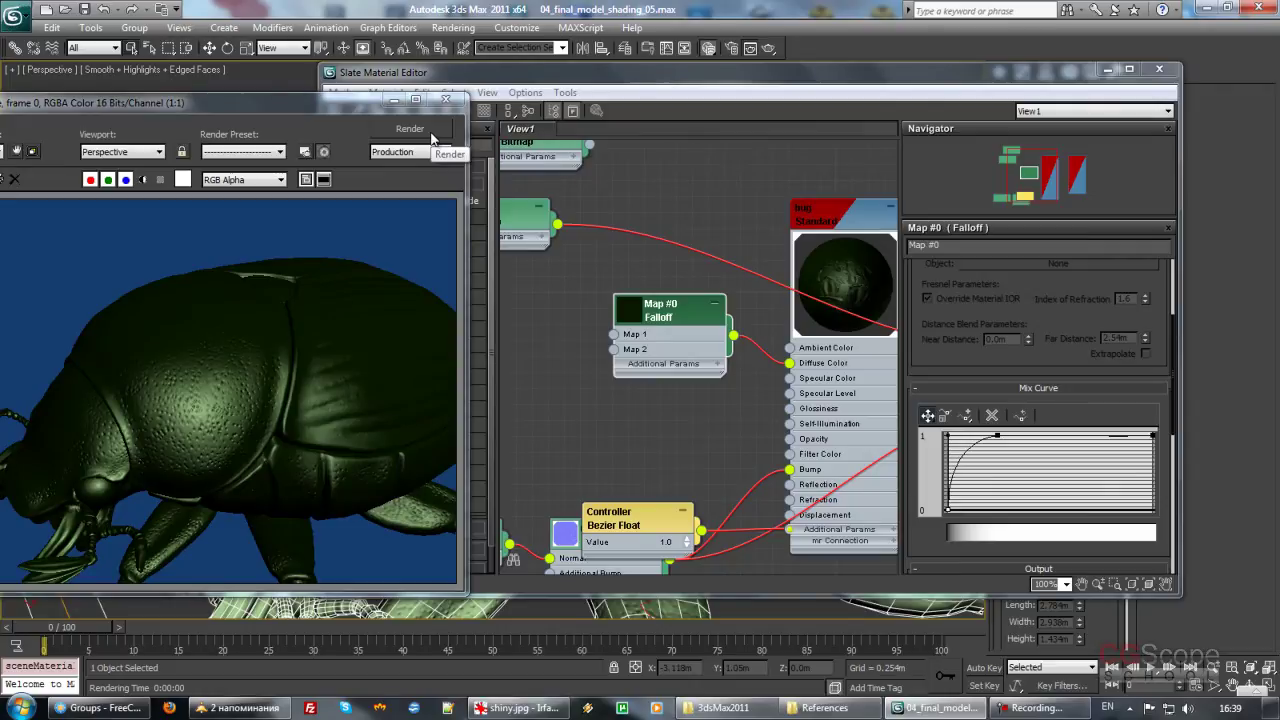
left_click(524, 708)
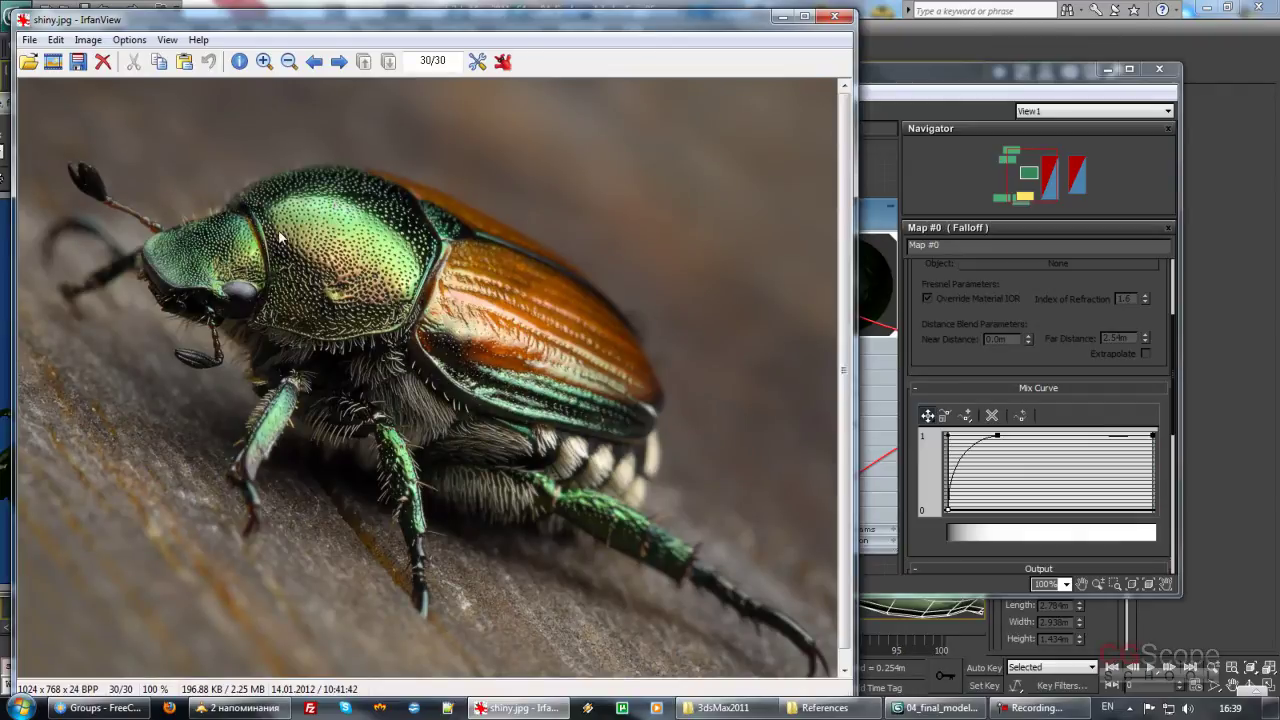
left_click(785, 16)
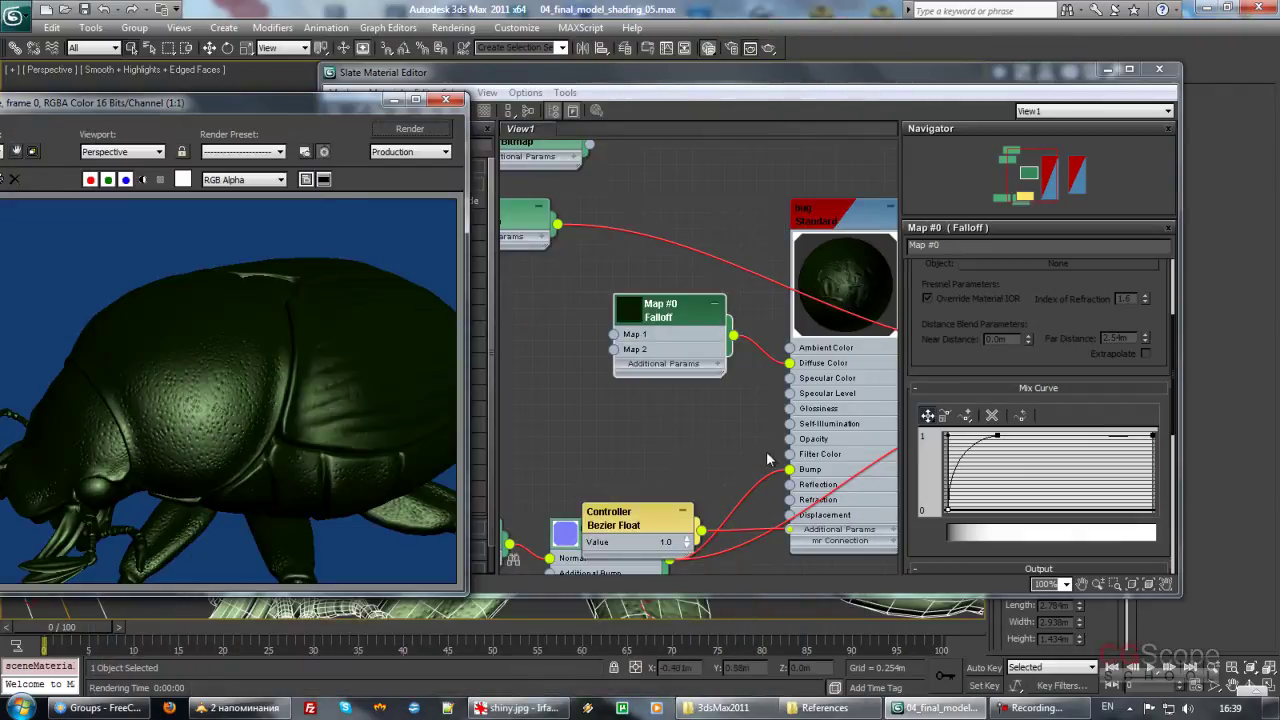
Step: Pull a mix-curve point down into a smoother bend, rendering after each change
mouse_move(947, 437)
left_mouse_down()
mouse_move(957, 485)
mouse_move(968, 480)
left_mouse_up()
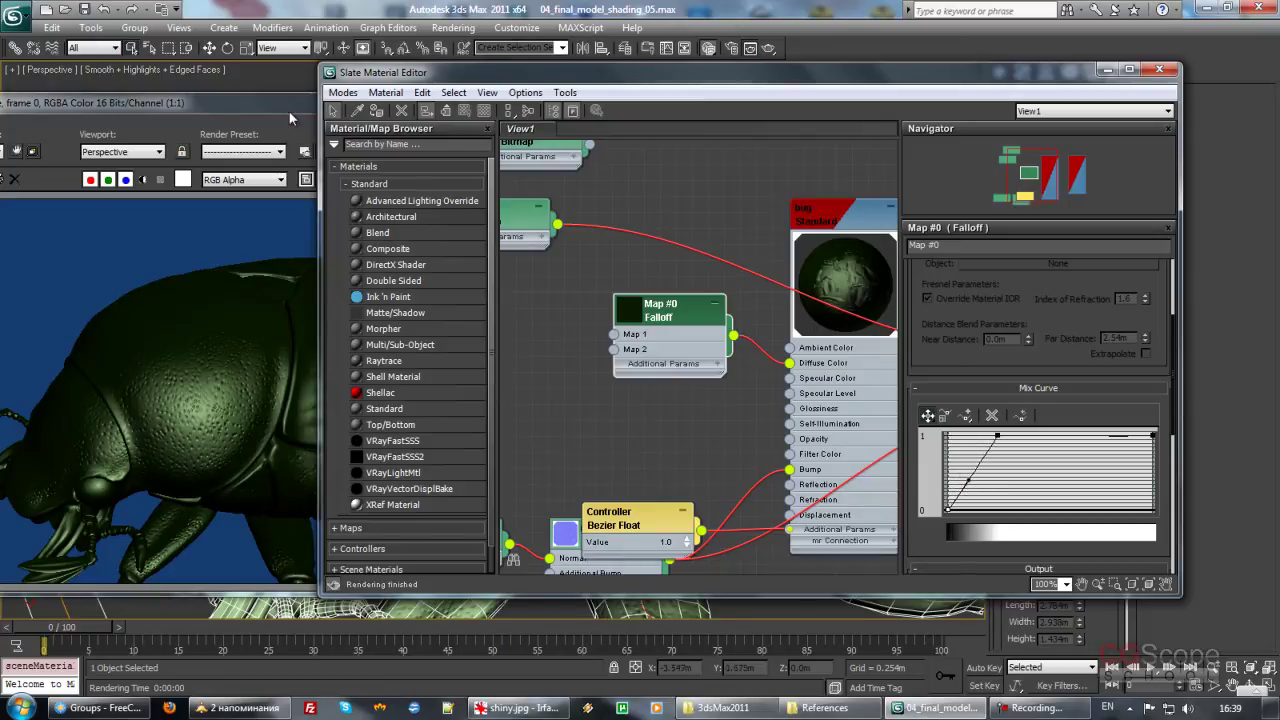
left_click(290, 118)
left_click(430, 130)
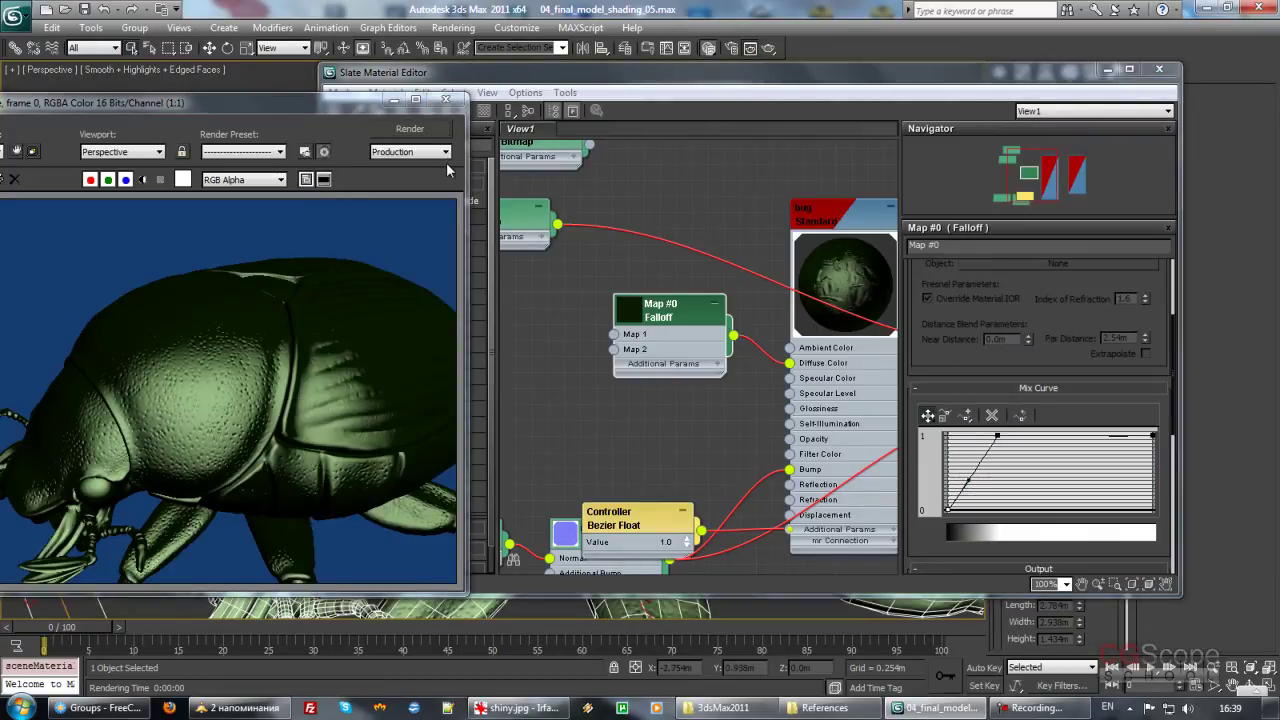
left_click(966, 486)
left_click_drag(966, 486, 957, 481)
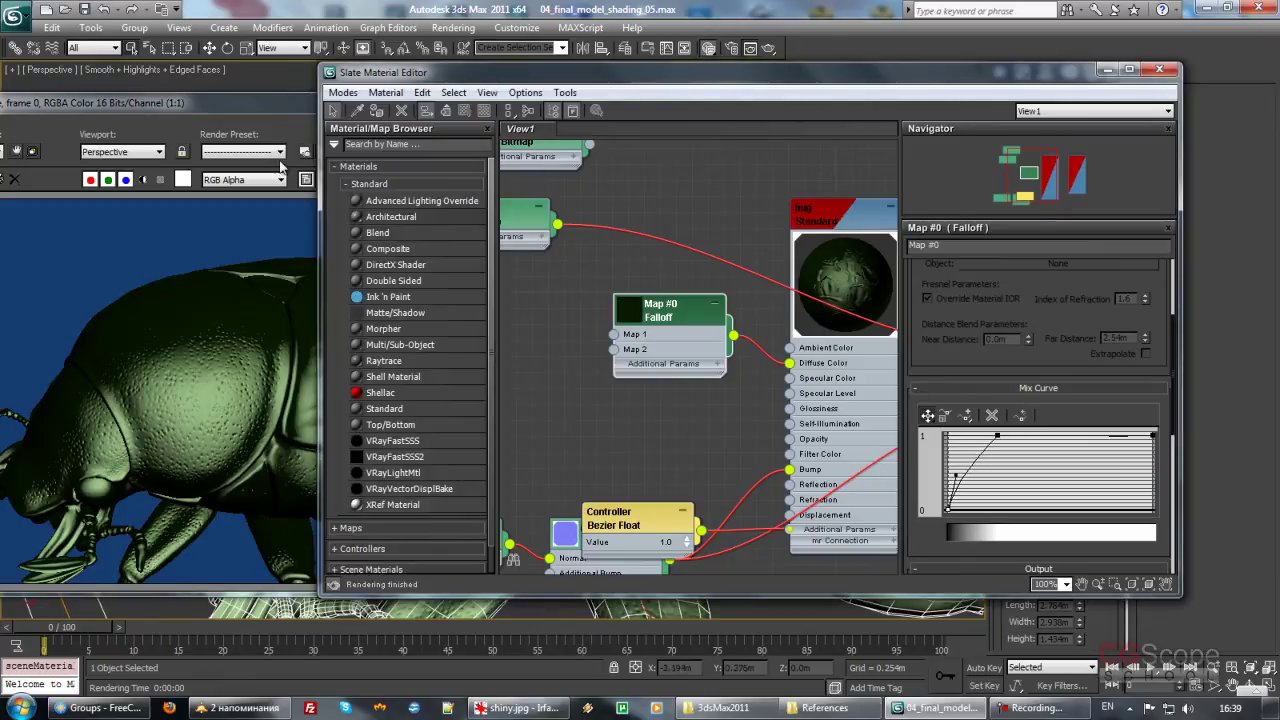
left_click(285, 166)
left_click(396, 133)
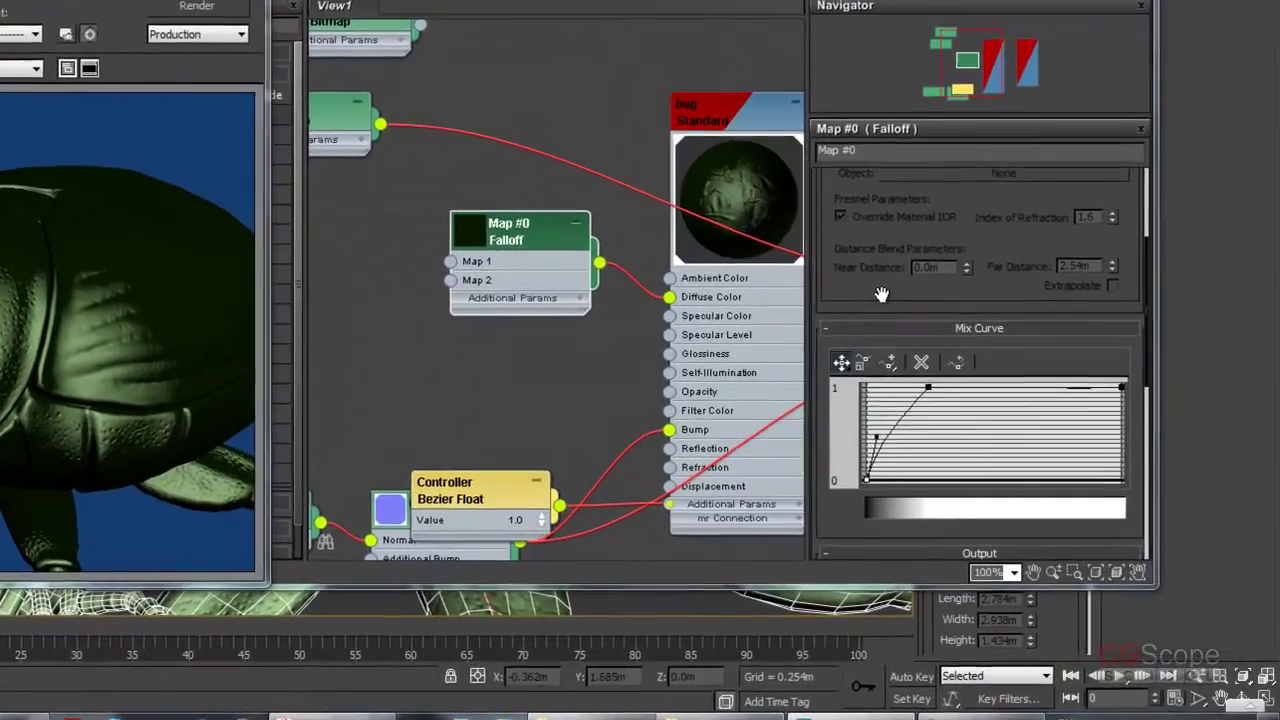
Step: Rearrange the material editor view and render the scene again
left_click_drag(975, 345, 962, 305)
mouse_move(879, 224)
left_mouse_down()
mouse_move(879, 174)
mouse_move(875, 350)
mouse_move(922, 378)
left_mouse_up()
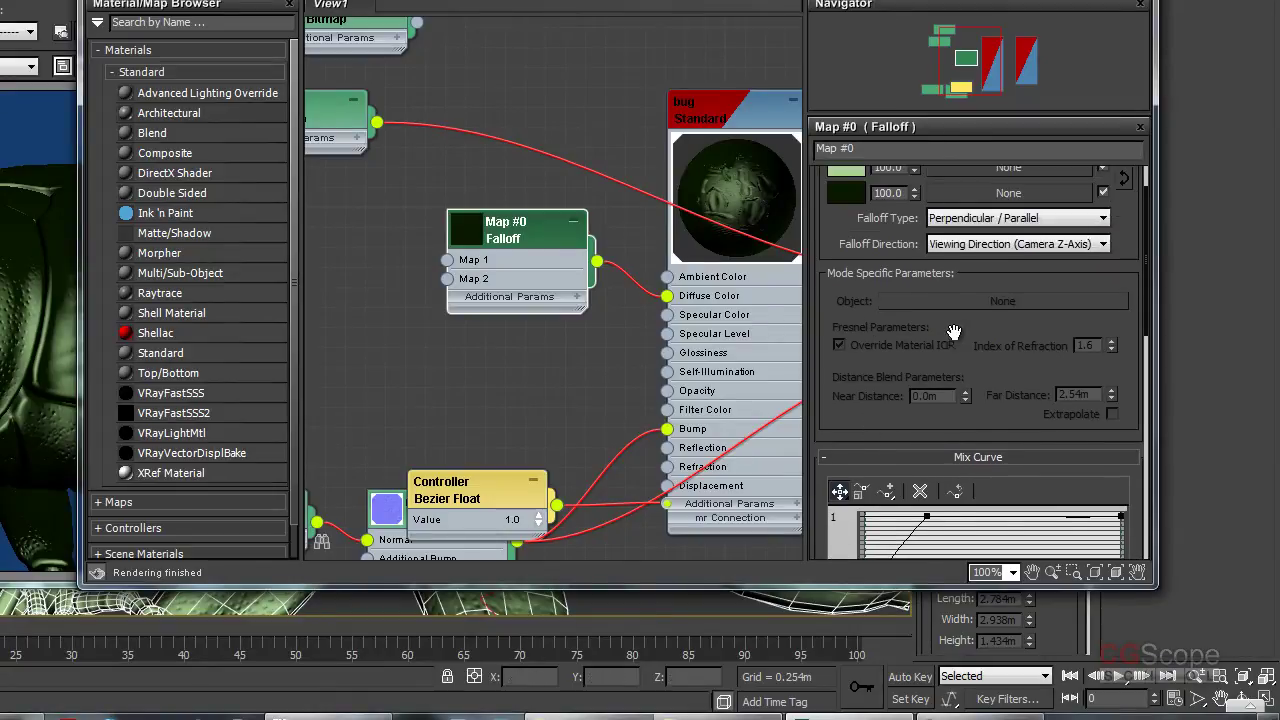
scroll(982, 336, "down", 2)
mouse_move(982, 336)
left_mouse_down()
mouse_move(982, 352)
mouse_move(970, 236)
left_mouse_up()
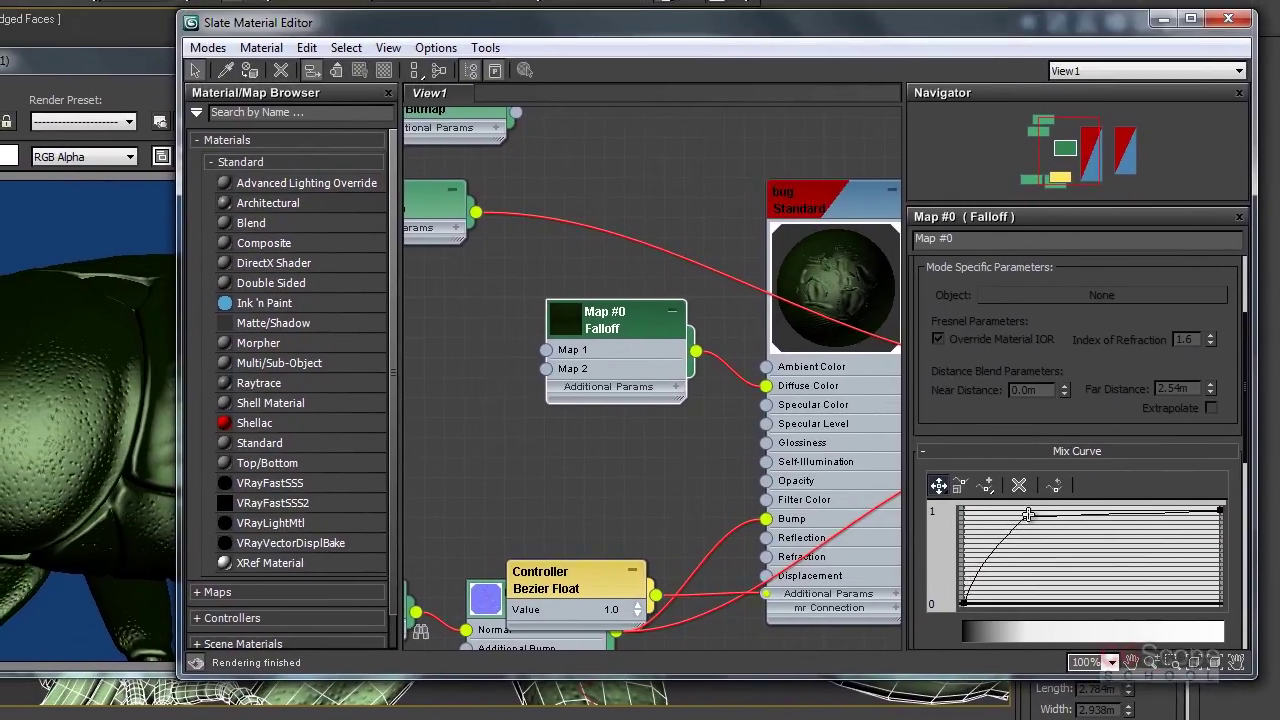
left_click(30, 60)
left_click(295, 94)
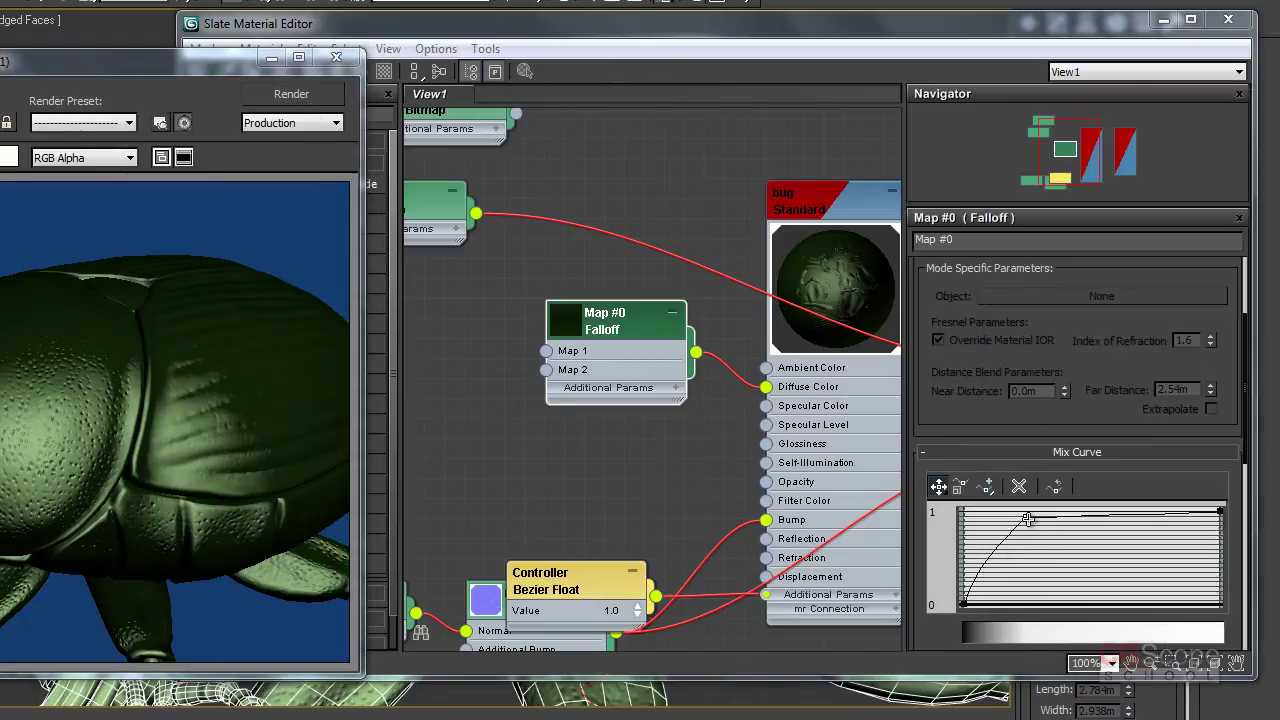
Step: Check the middle and right endpoints of the mix curve, then quick render the beetle
left_click(1027, 519)
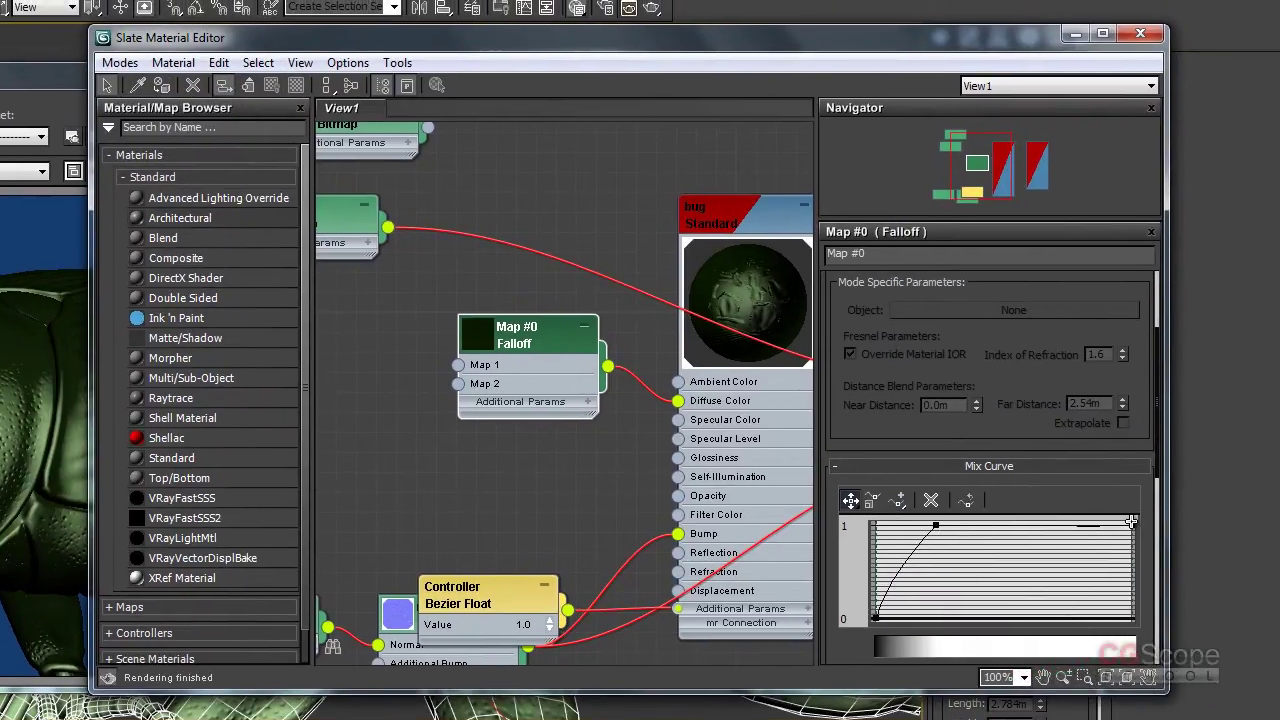
left_click(933, 524)
left_click(1132, 525)
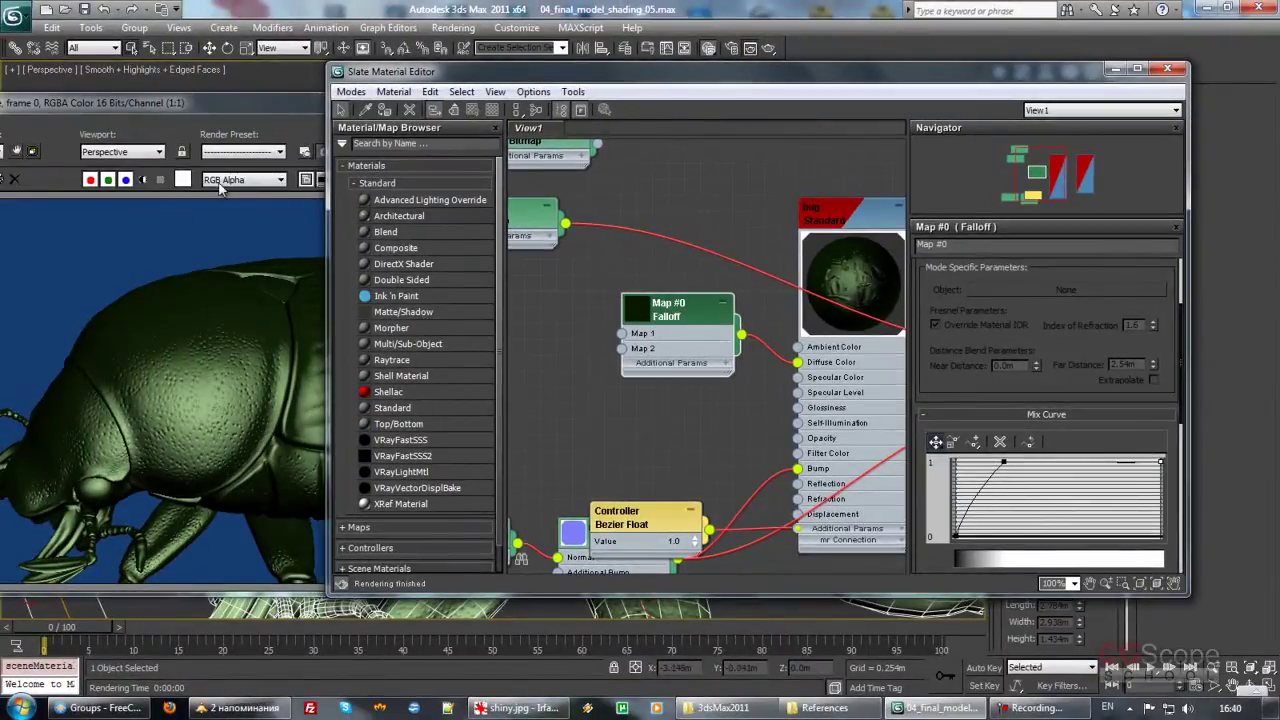
key("shift+q")
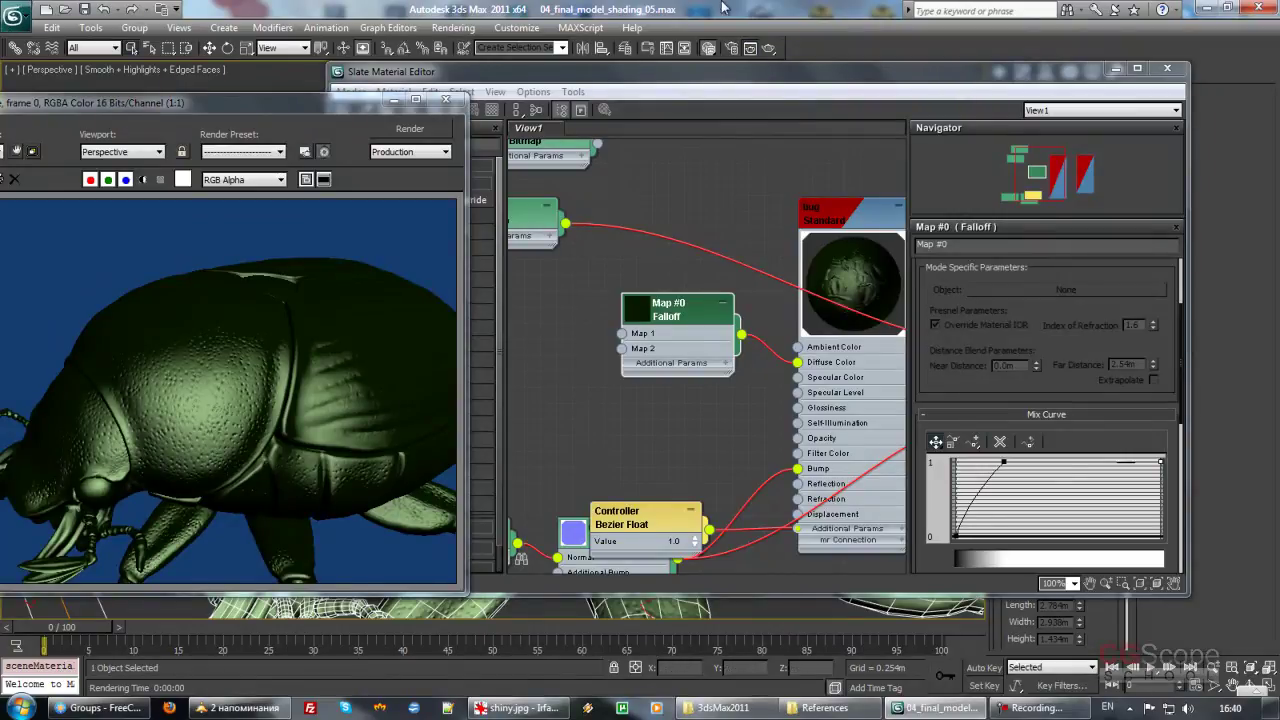
Step: Save the scene as 04_final_model_shading_06.max
key("ctrl+shift+s")
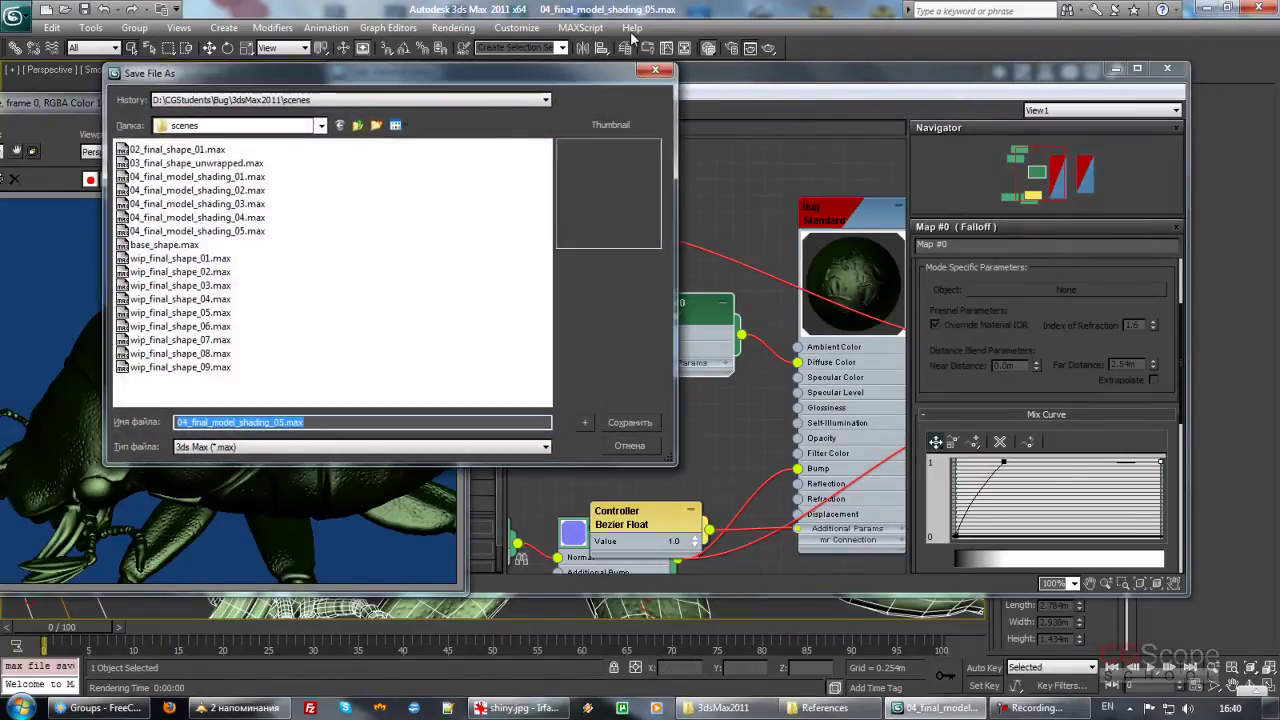
key("End")
key("Left")
key("Left")
key("Left")
type("6")
key("Return")
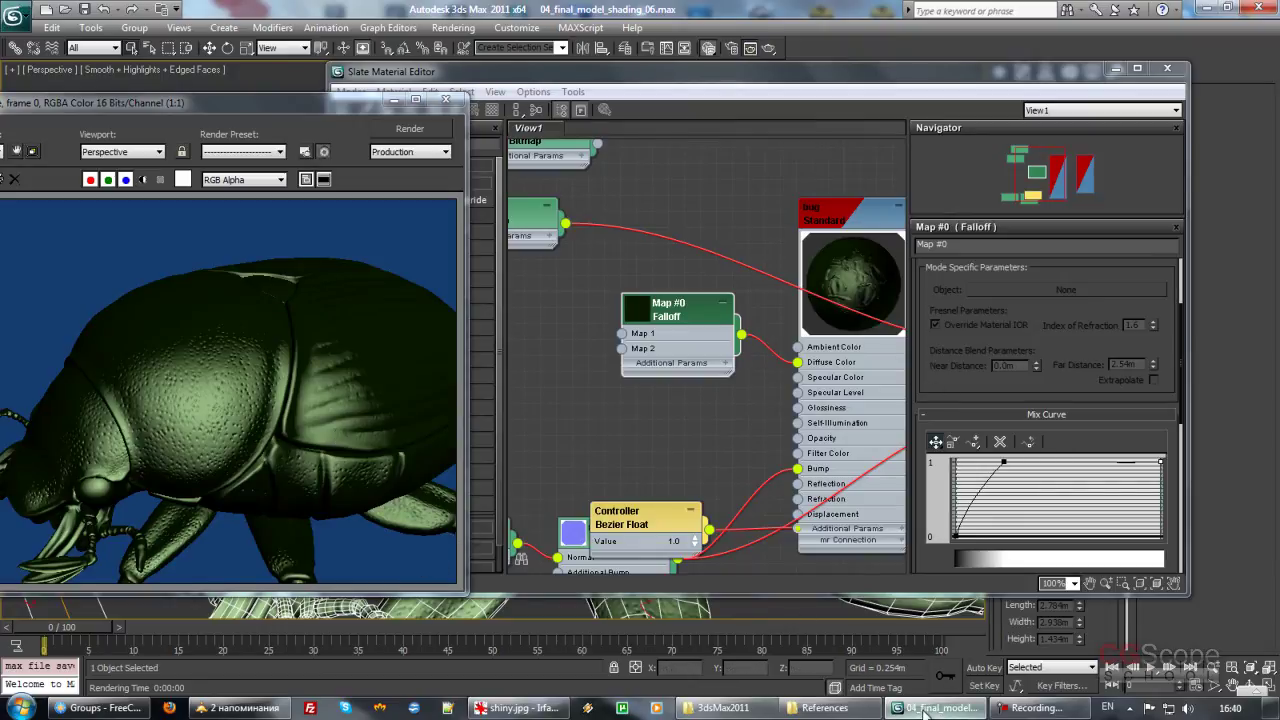
Step: Compare the render with the reference beetle photo, then return to the material editor
left_click(522, 709)
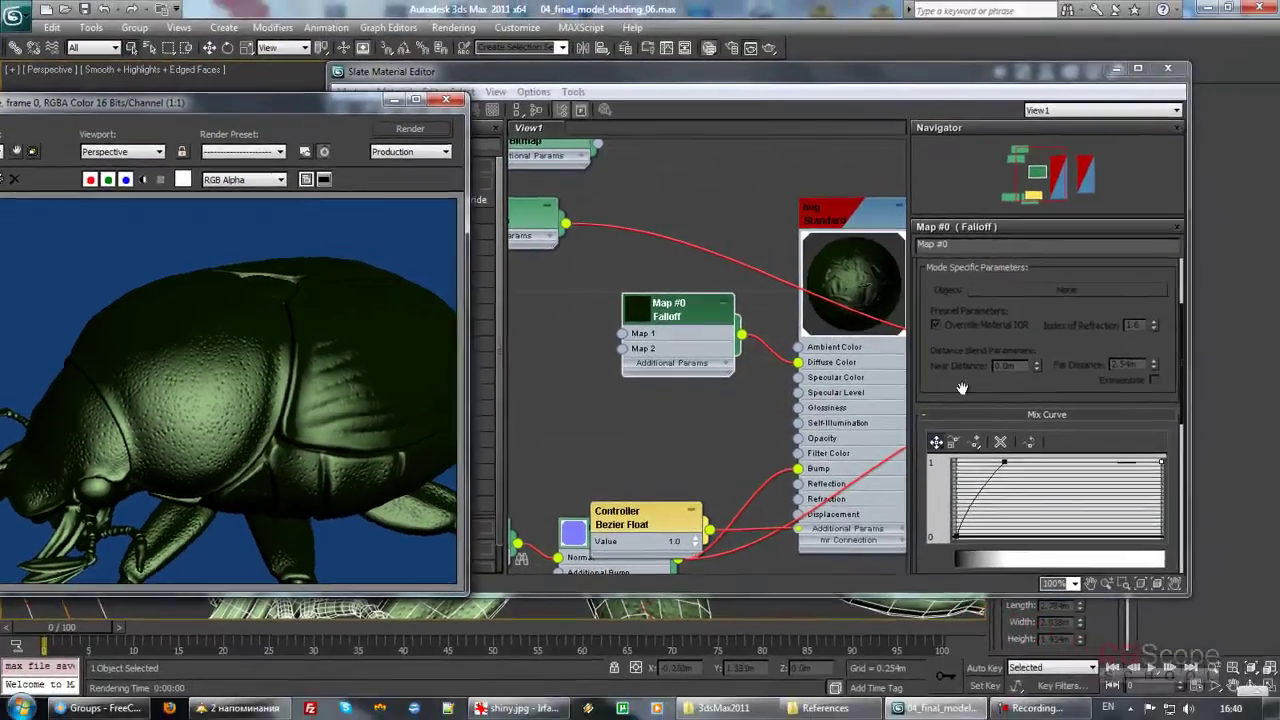
left_click(1008, 393)
scroll(1008, 393, "up", 3)
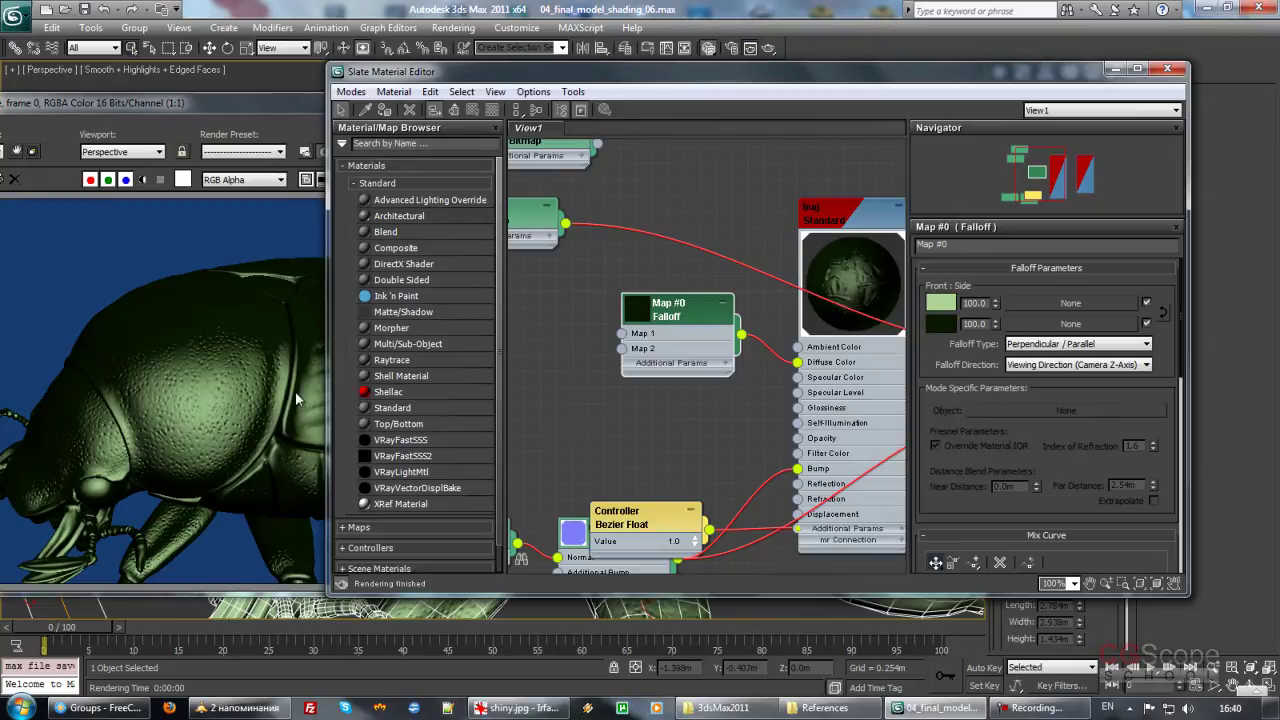
Step: Close the editor windows, frame the beetle's head from a closer front angle, and quick render
left_click(1168, 70)
left_click(970, 120)
scroll(603, 363, "down", 2)
scroll(630, 362, "down", 3)
mouse_move(630, 362)
middle_mouse_down("alt")
mouse_move(646, 450)
mouse_move(694, 402)
mouse_move(670, 396)
mouse_move(660, 360)
mouse_move(543, 277)
mouse_move(616, 348)
middle_mouse_up("alt")
scroll(670, 390, "up", 1)
scroll(675, 378, "up", 2)
scroll(678, 369, "up", 2)
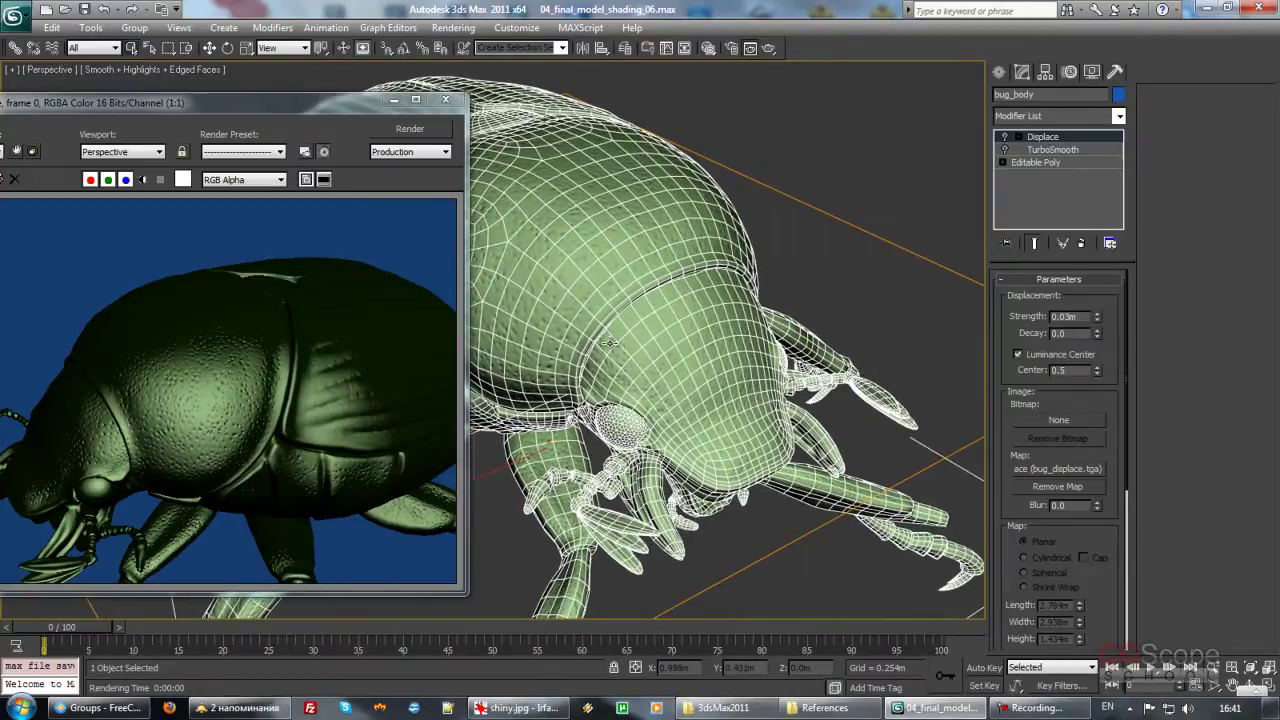
key("shift+q")
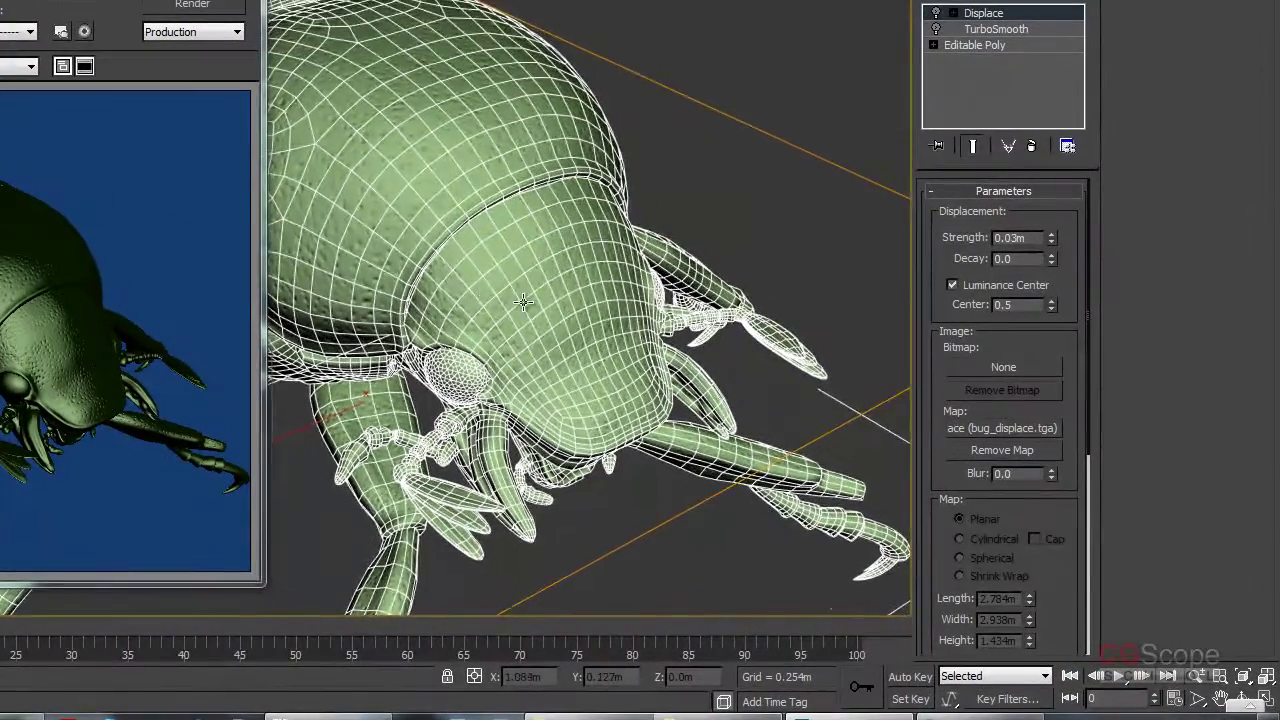
scroll(541, 358, "up", 3)
mouse_move(362, 288)
middle_mouse_down("alt")
mouse_move(500, 249)
mouse_move(529, 260)
middle_mouse_up("alt")
Step: Reopen the Slate editor and rename the Falloff map from Map #0 to Main_Green_FallOff
key("m")
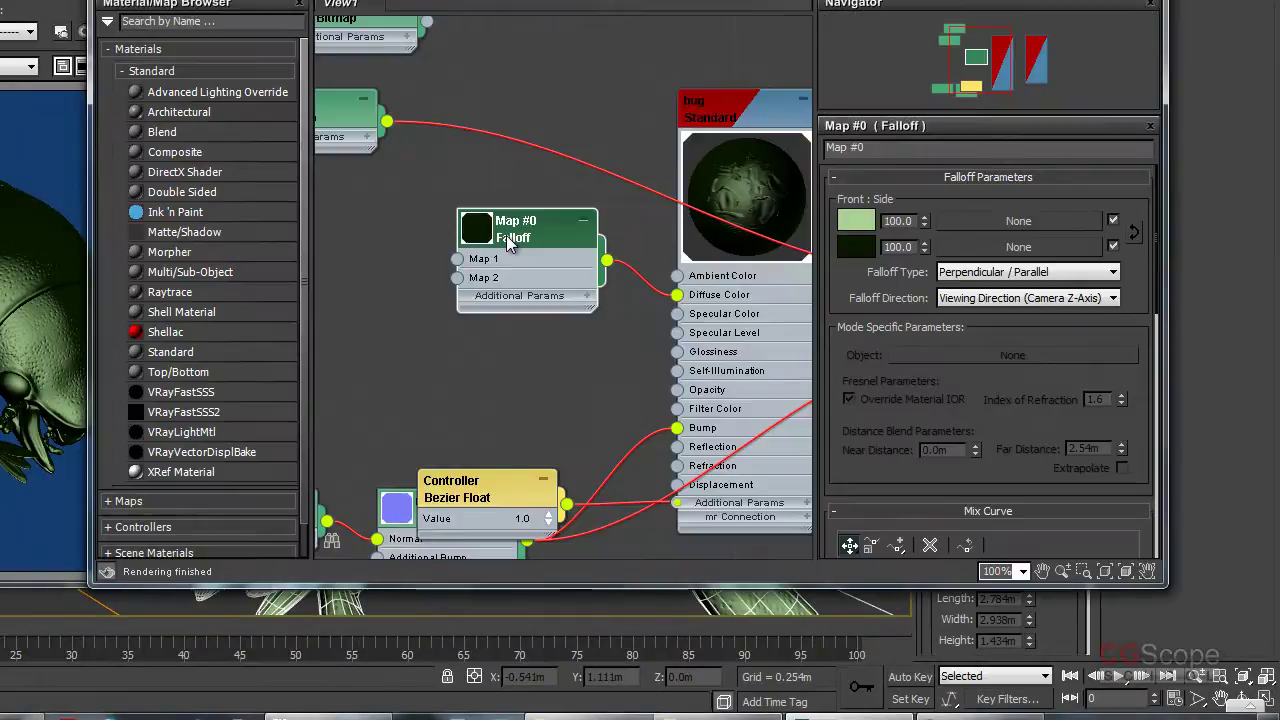
mouse_move(548, 375)
middle_mouse_down()
mouse_move(514, 354)
mouse_move(523, 363)
middle_mouse_up()
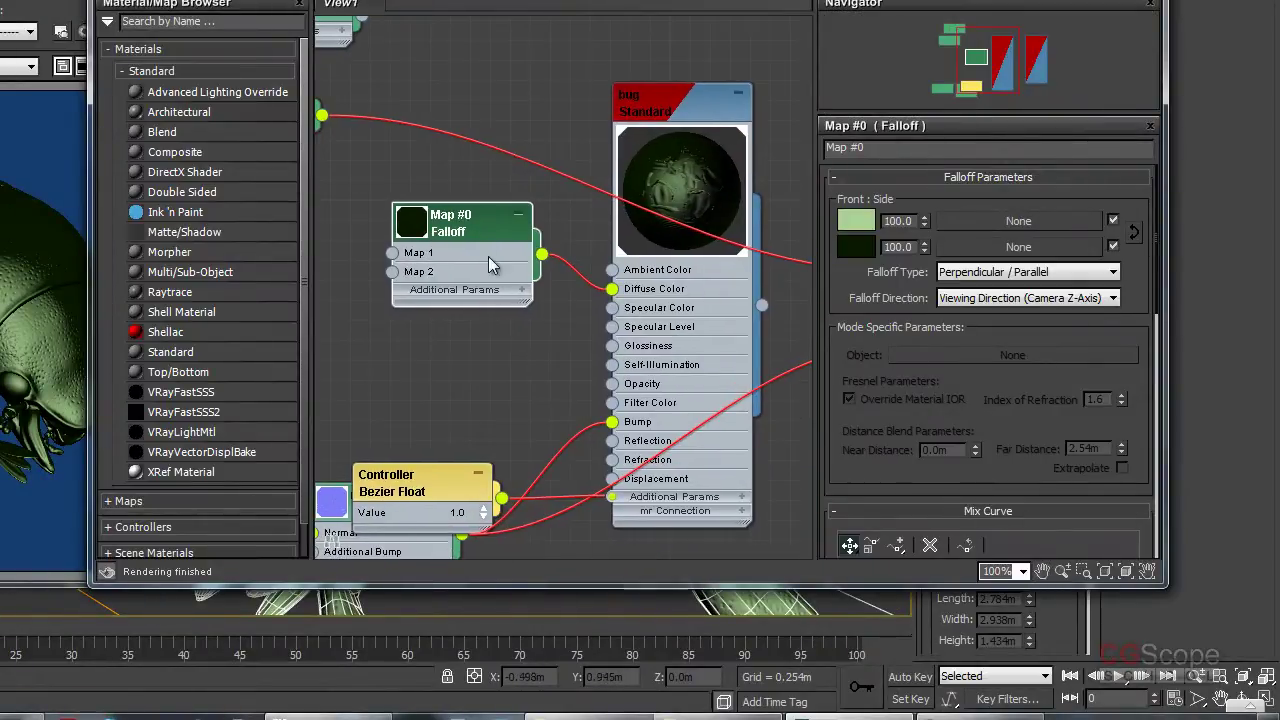
left_click(845, 147)
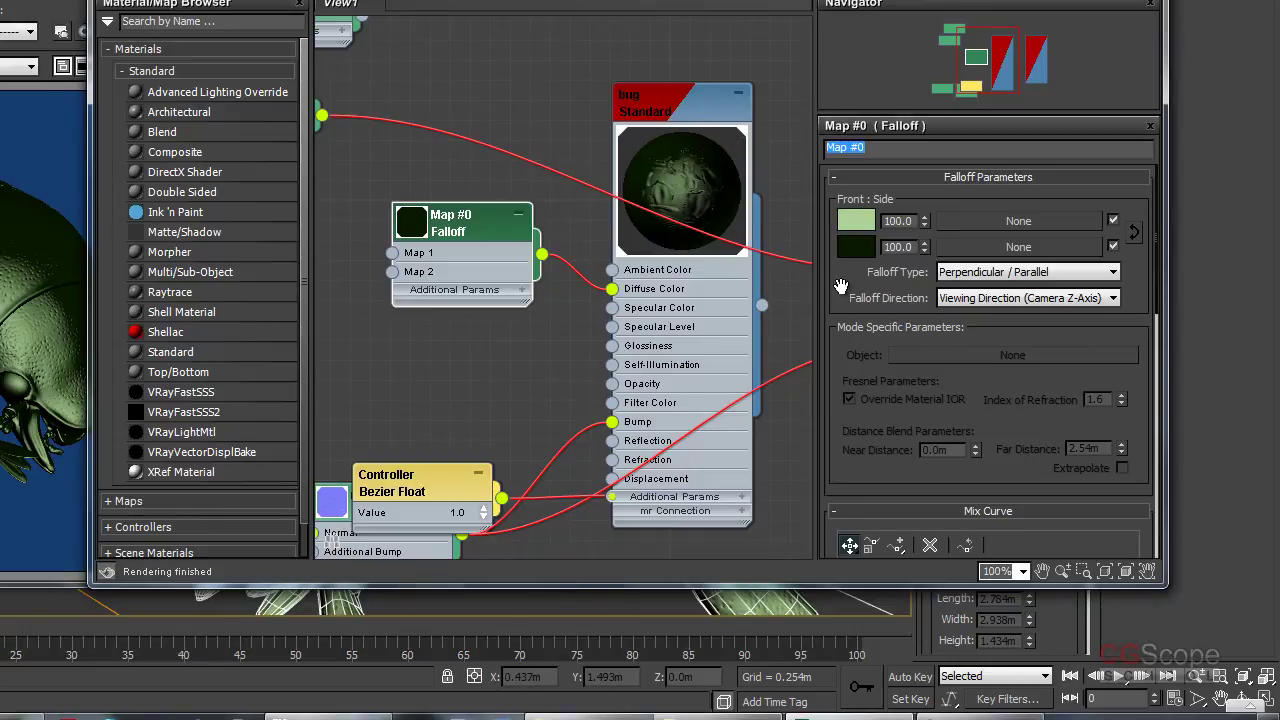
type("Gree")
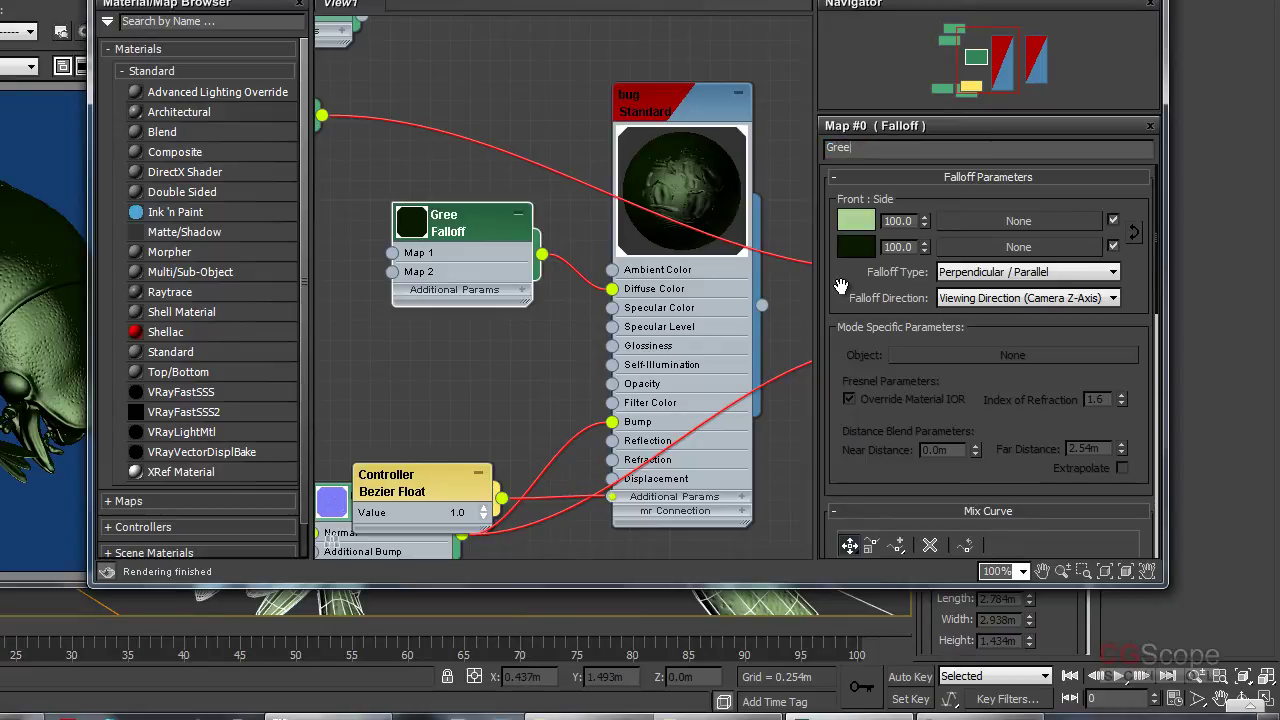
key("BackSpace")
key("BackSpace")
key("BackSpace")
type("M")
type("G")
type("_Fl")
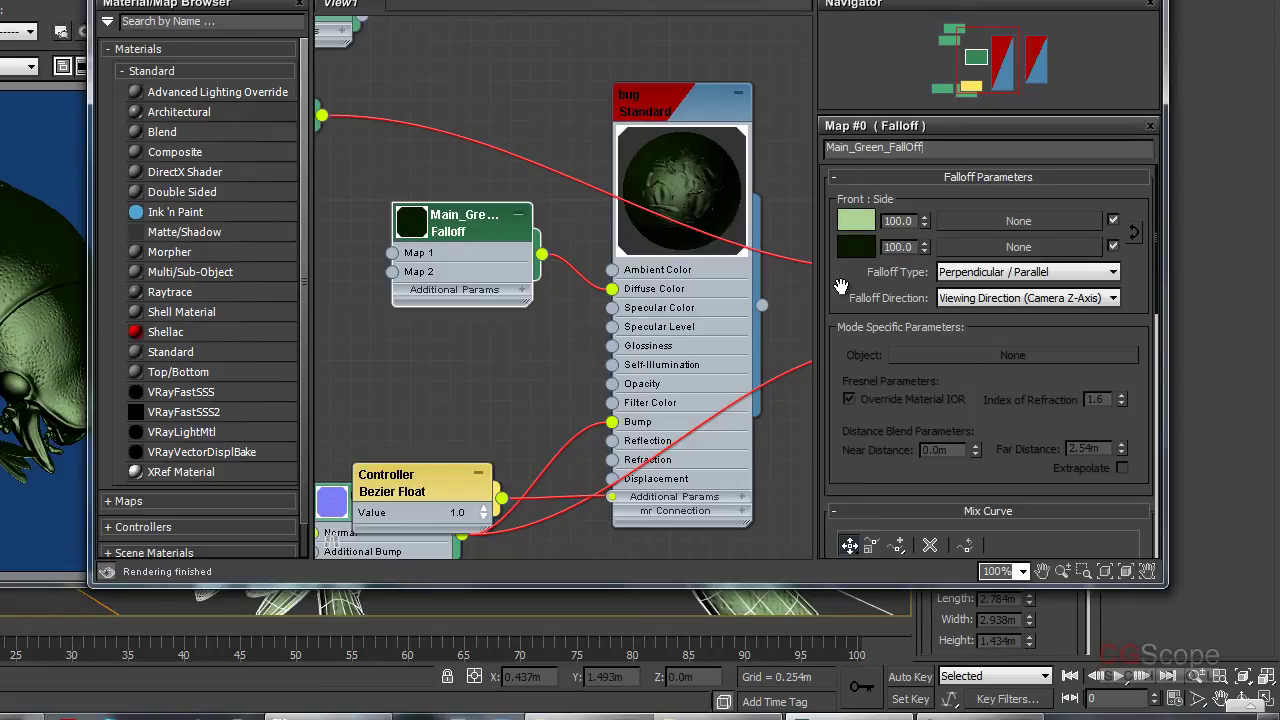
left_click(497, 405)
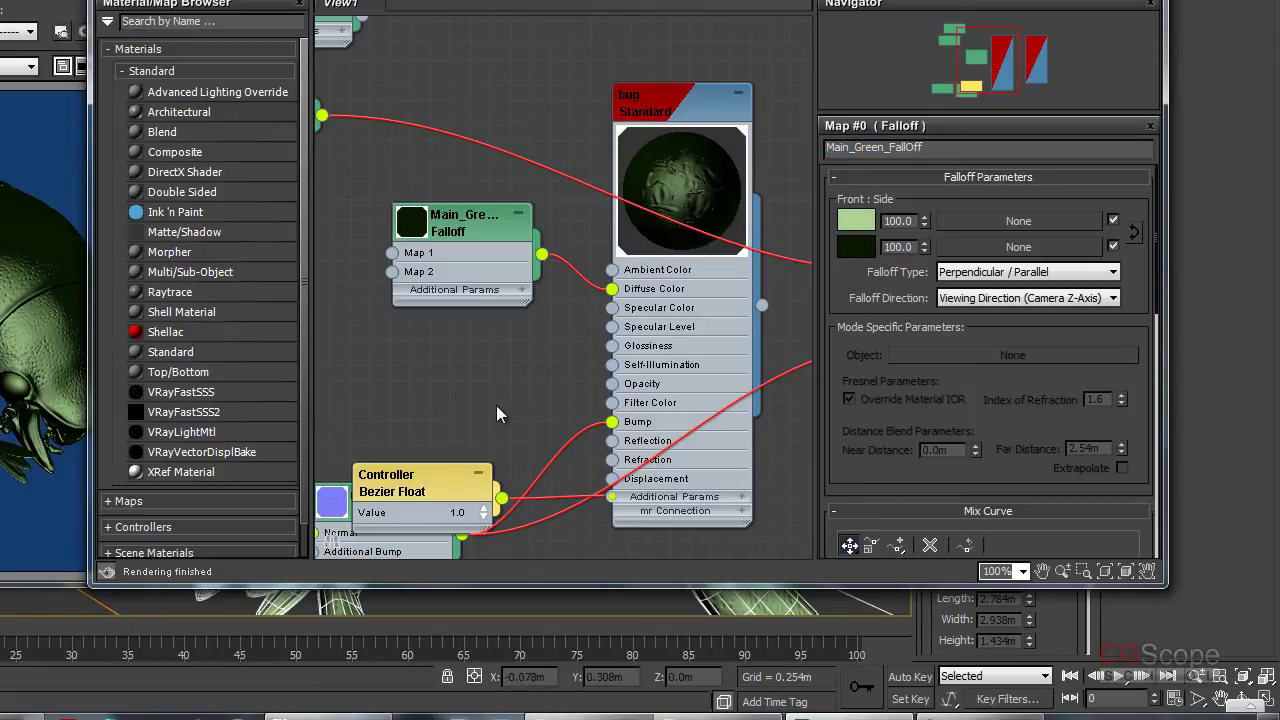
mouse_move(473, 284)
middle_mouse_down()
mouse_move(468, 326)
mouse_move(543, 334)
mouse_move(586, 357)
mouse_move(443, 334)
mouse_move(523, 334)
middle_mouse_up()
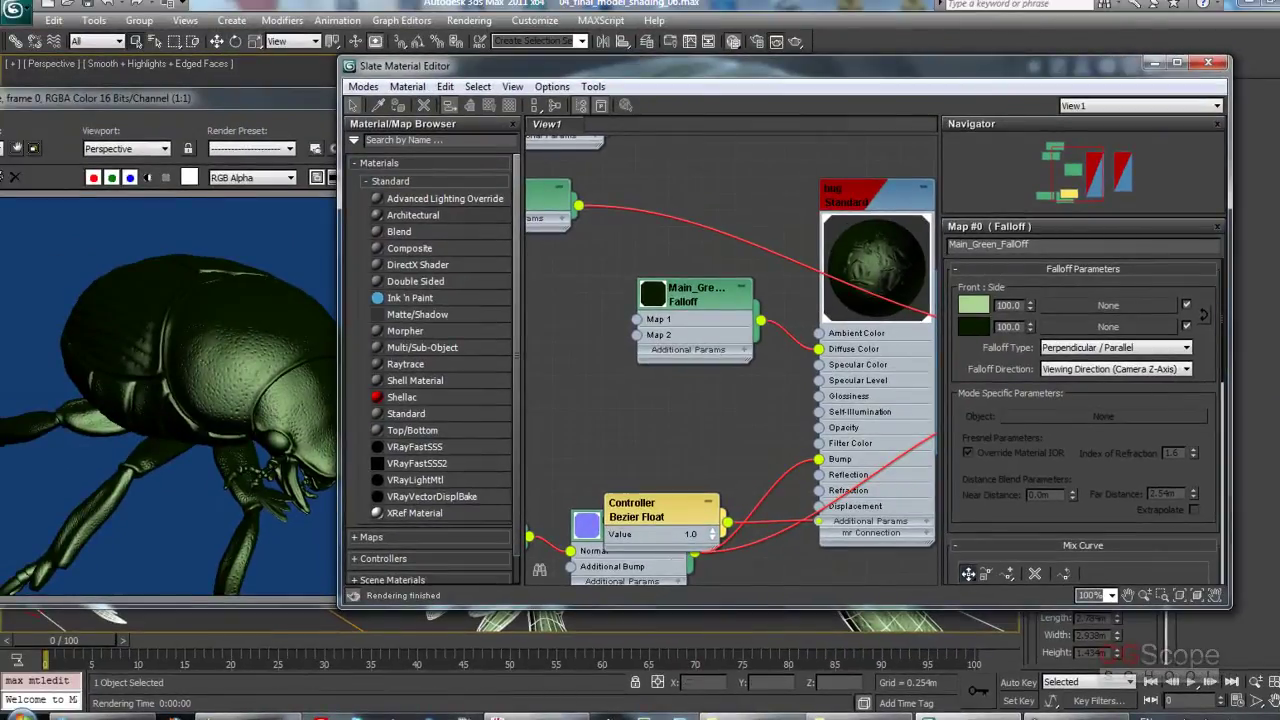
left_click(498, 716)
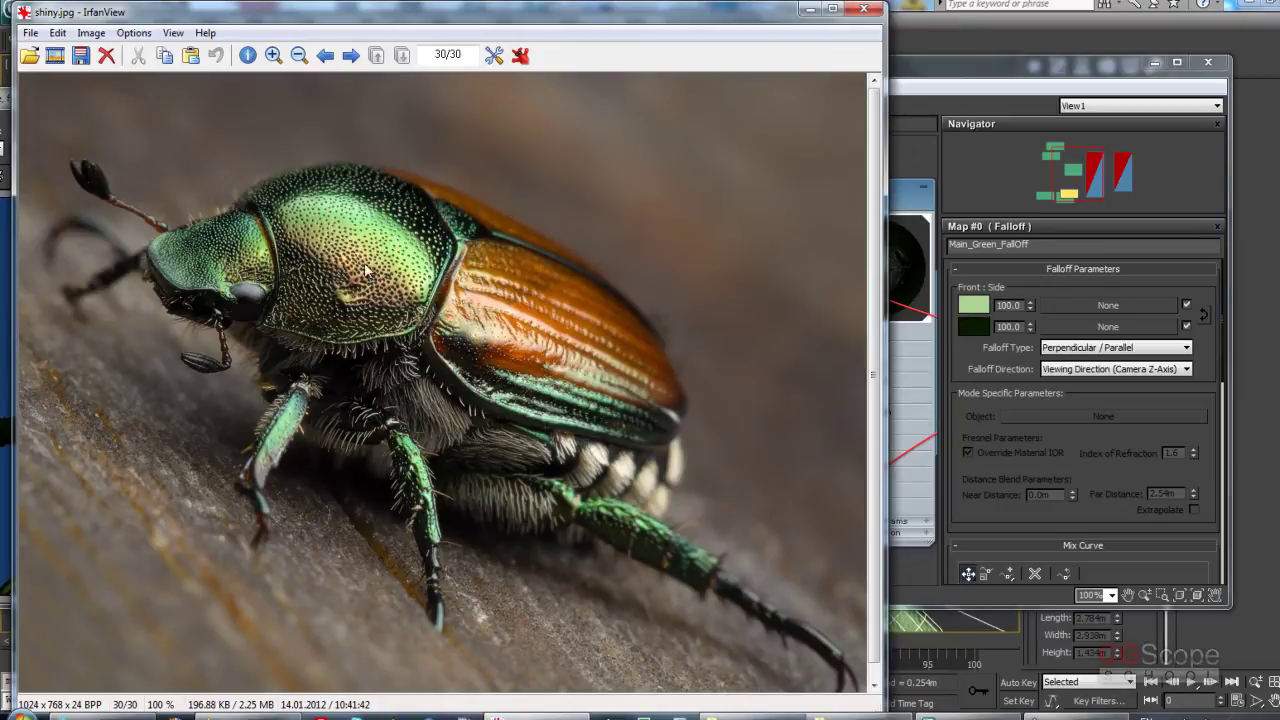
left_click(928, 75)
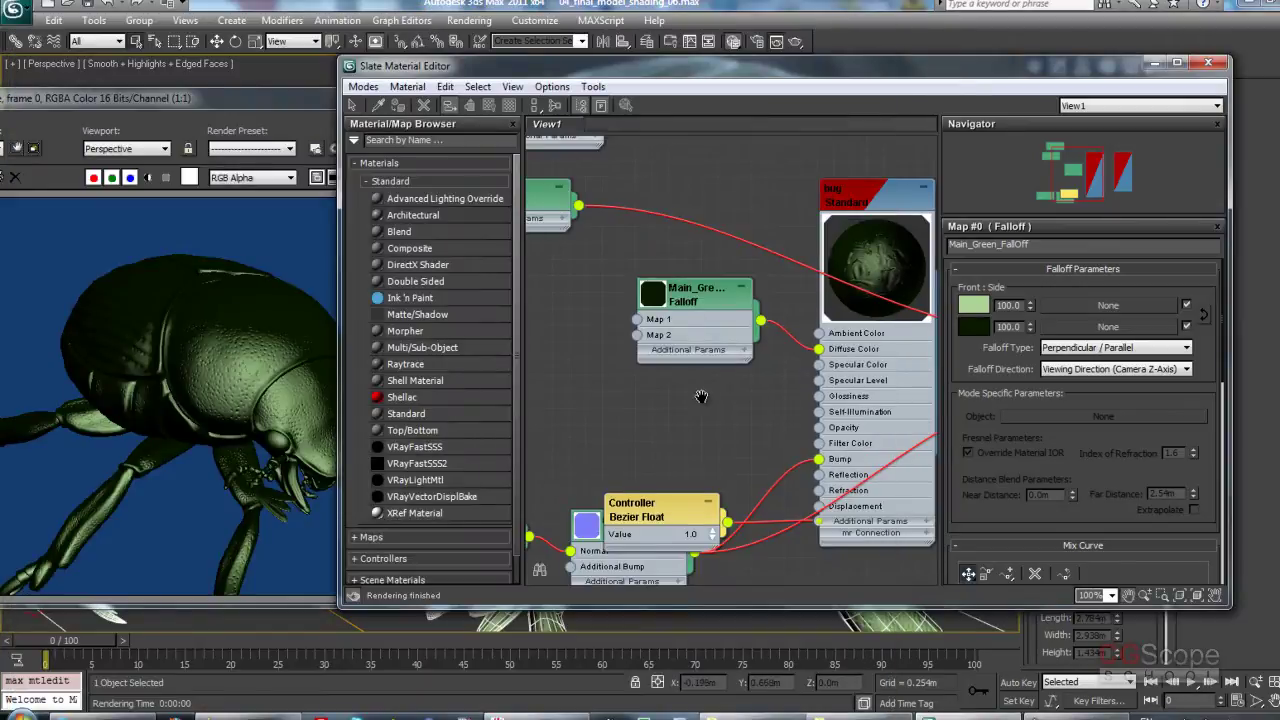
middle_click_drag(703, 398, 687, 388)
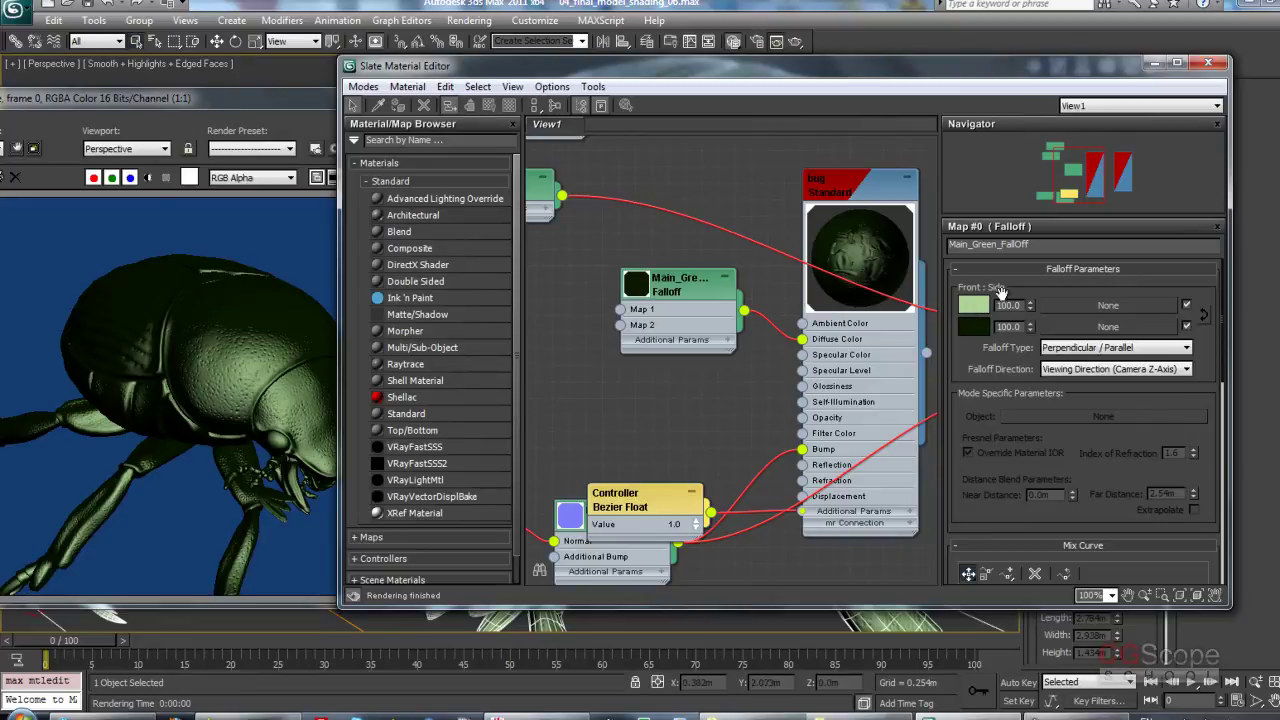
left_click(677, 289)
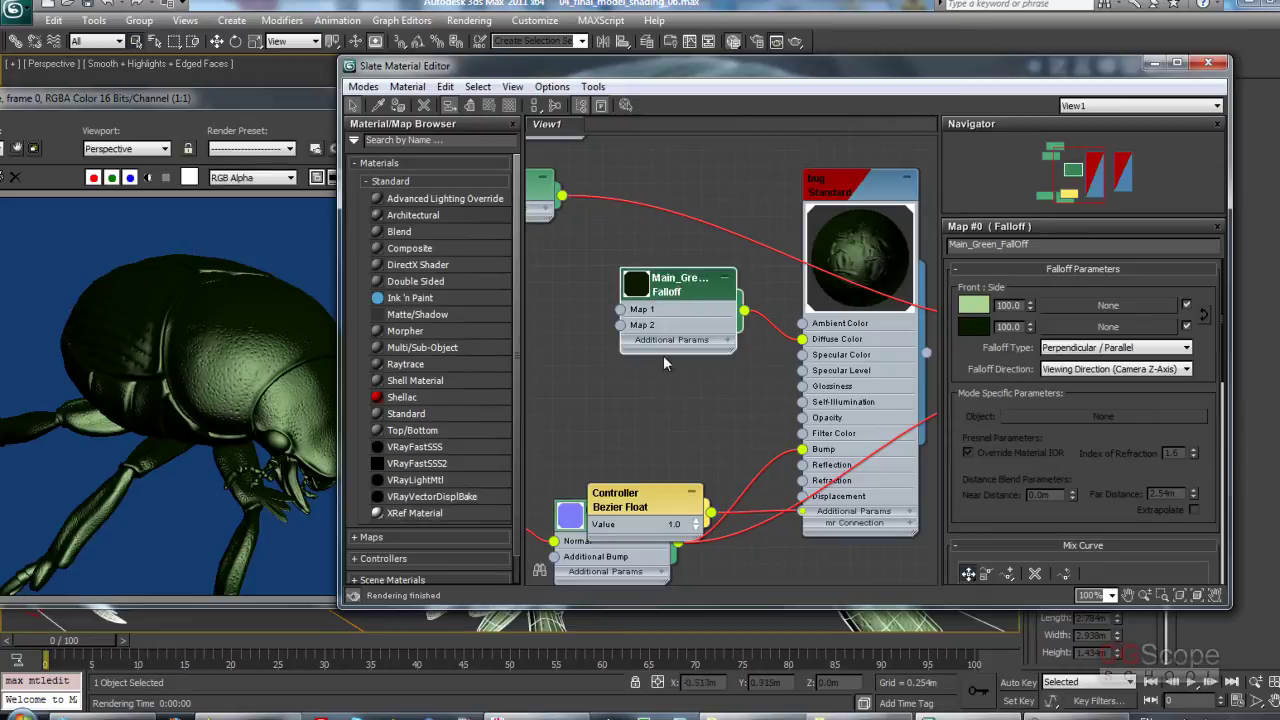
middle_click_drag(663, 363, 724, 363)
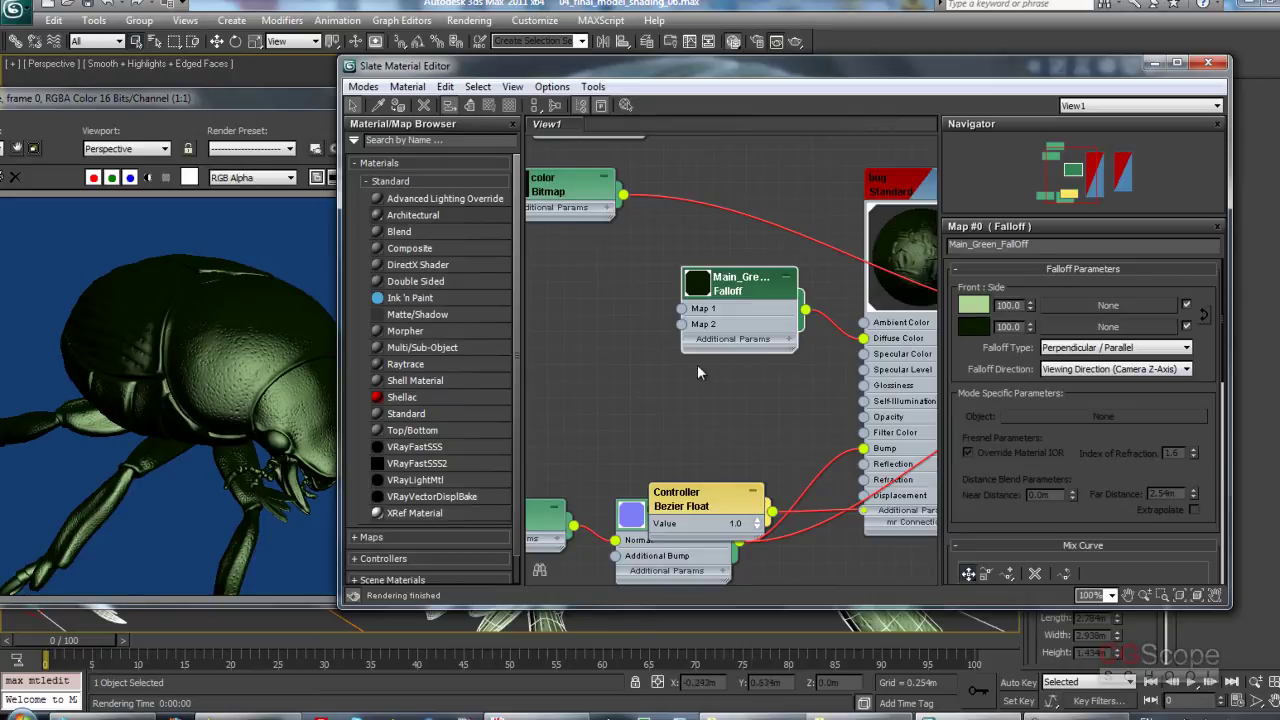
middle_click_drag(629, 359, 762, 346)
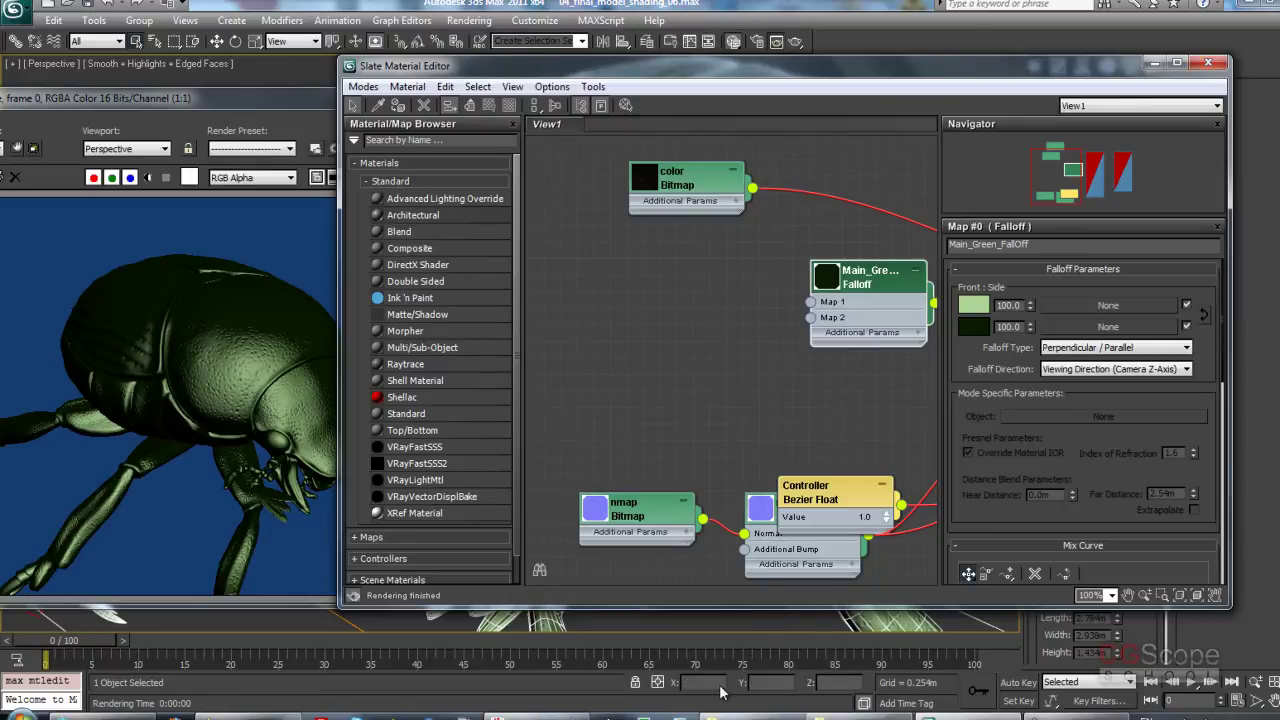
left_click(560, 716)
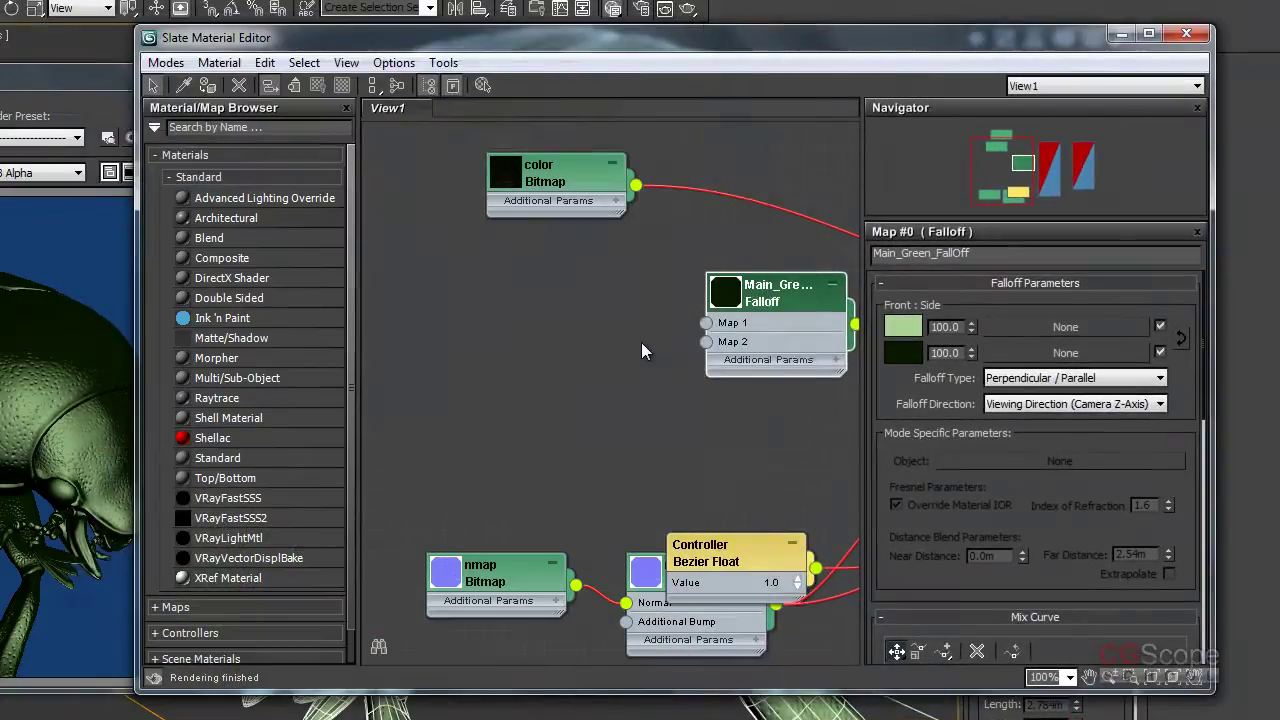
mouse_move(556, 382)
middle_mouse_down()
mouse_move(580, 314)
mouse_move(520, 322)
mouse_move(508, 358)
mouse_move(651, 354)
mouse_move(650, 330)
mouse_move(663, 343)
mouse_move(624, 352)
middle_mouse_up()
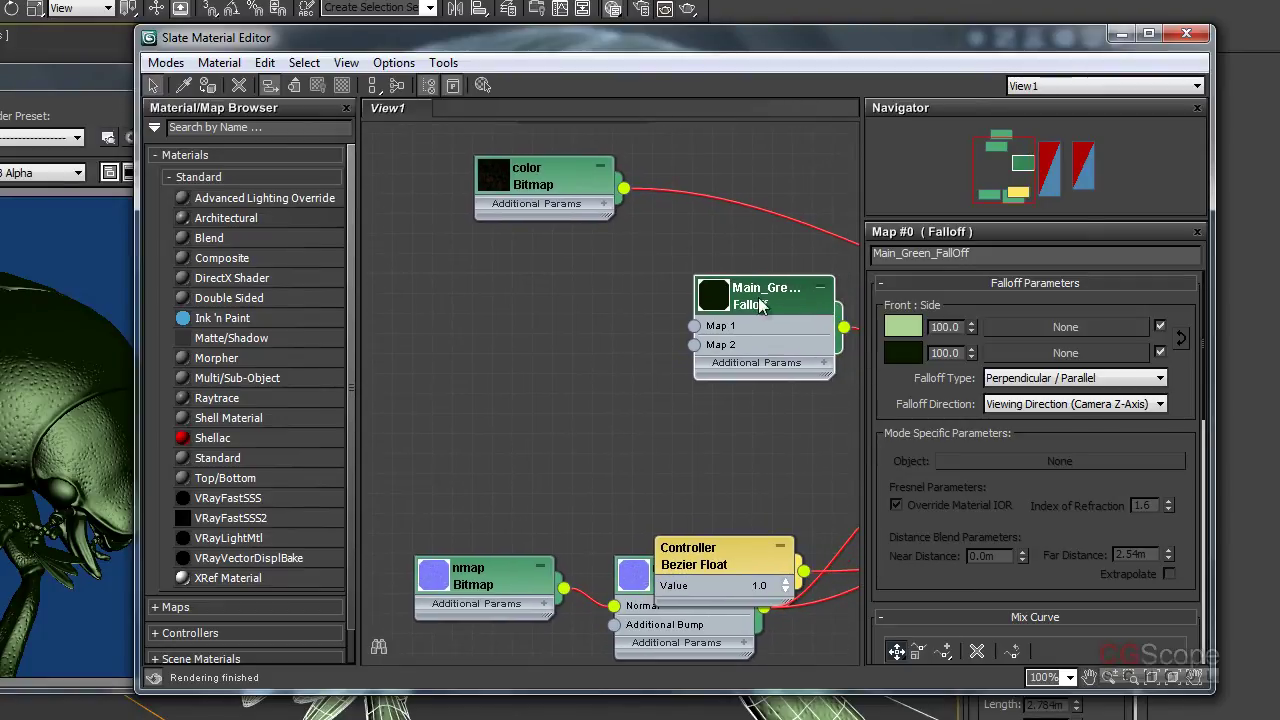
left_click_drag(694, 327, 554, 322)
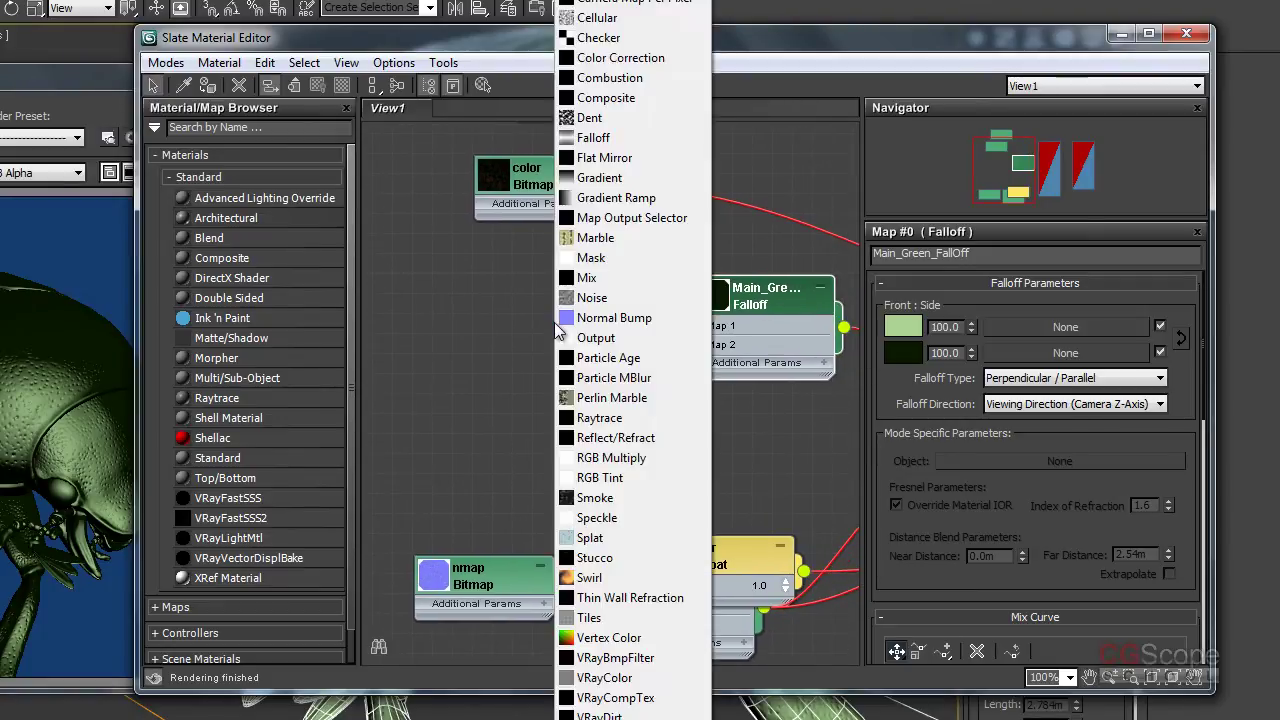
Step: Put a Noise map in the Falloff's first slot and quick render
left_click(595, 297)
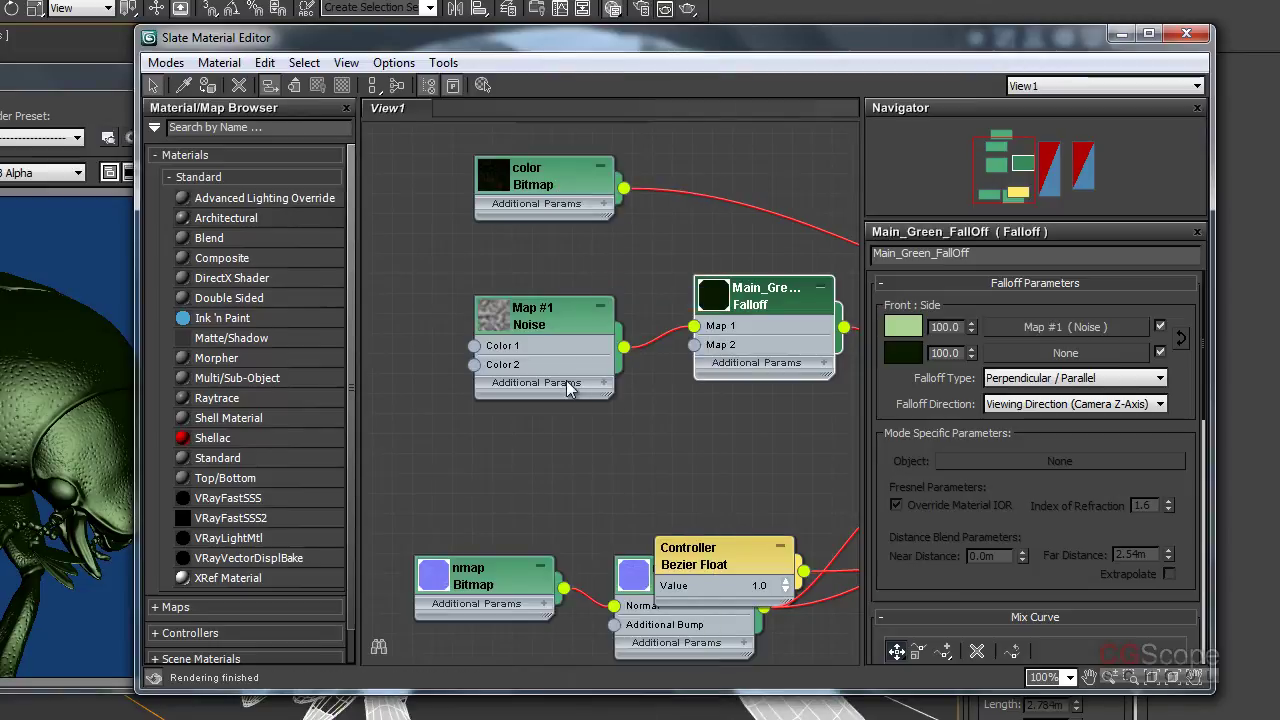
left_click_drag(562, 325, 542, 285)
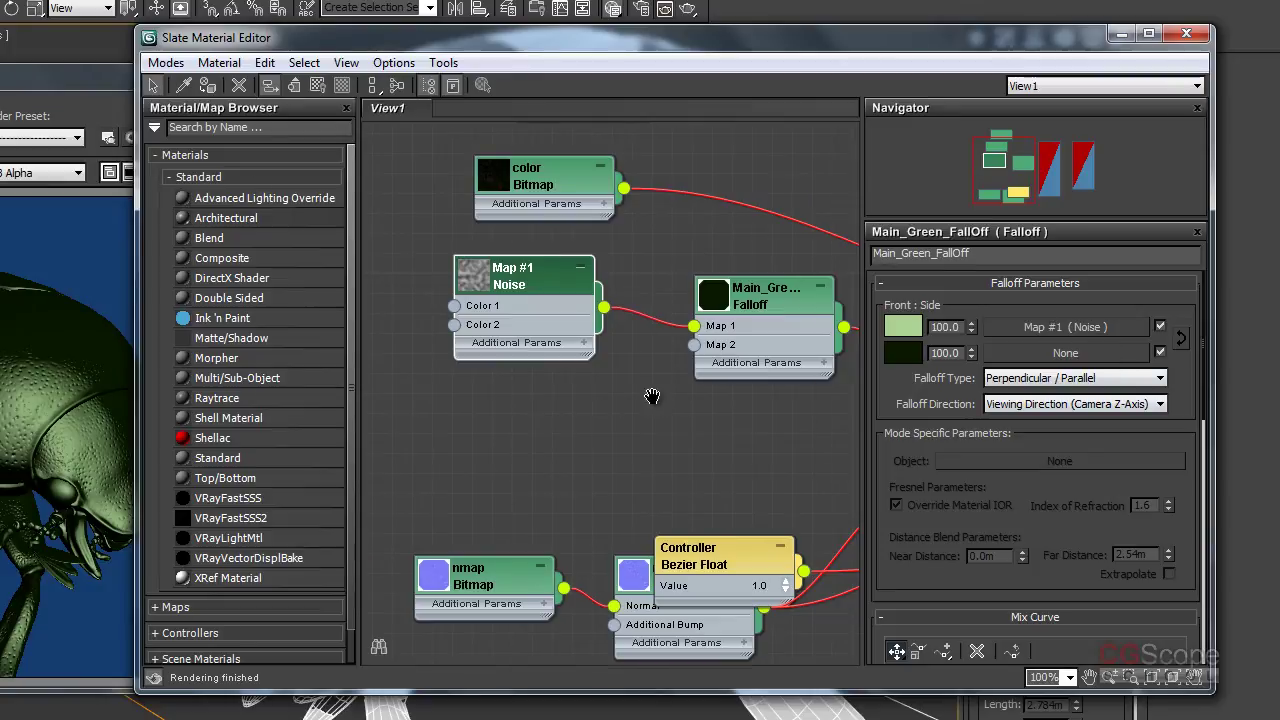
middle_click_drag(652, 397, 687, 394)
key("shift+q")
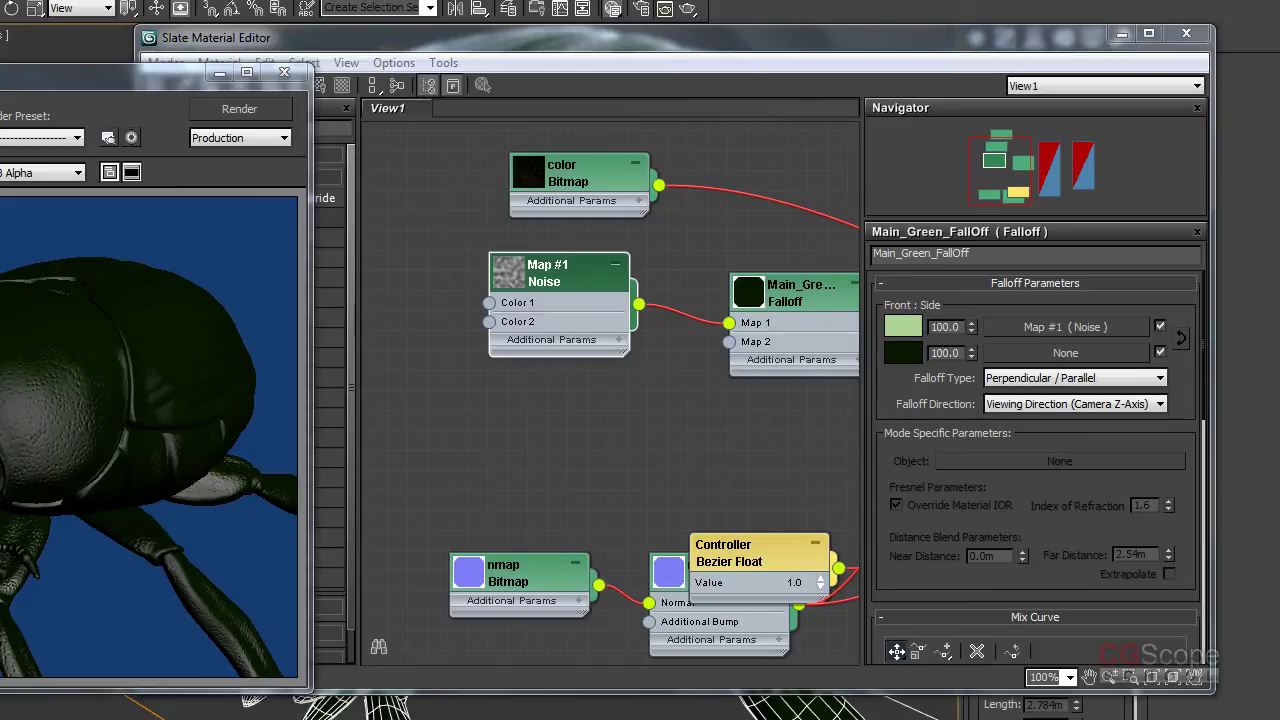
Step: Wire the Noise output into the bug material's Diffuse Color and re-render the grey beetle
mouse_move(596, 412)
middle_mouse_down()
mouse_move(552, 400)
mouse_move(584, 428)
middle_mouse_up()
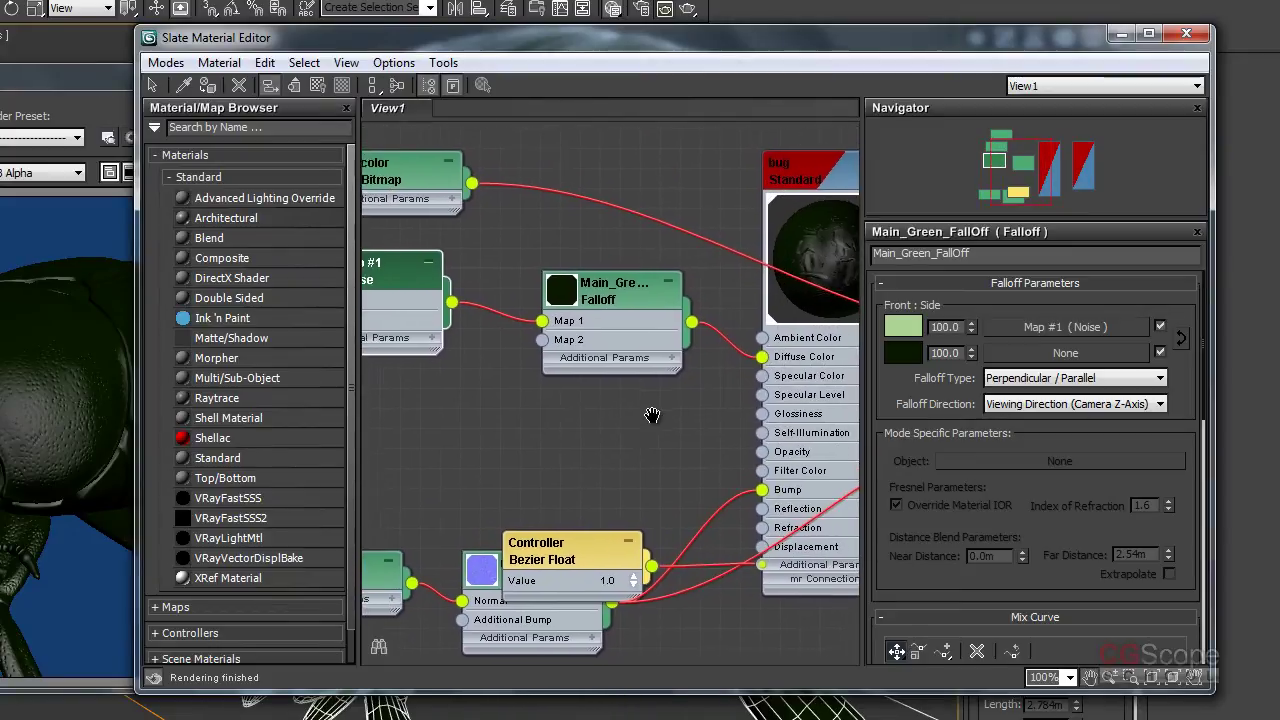
left_click_drag(449, 310, 760, 361)
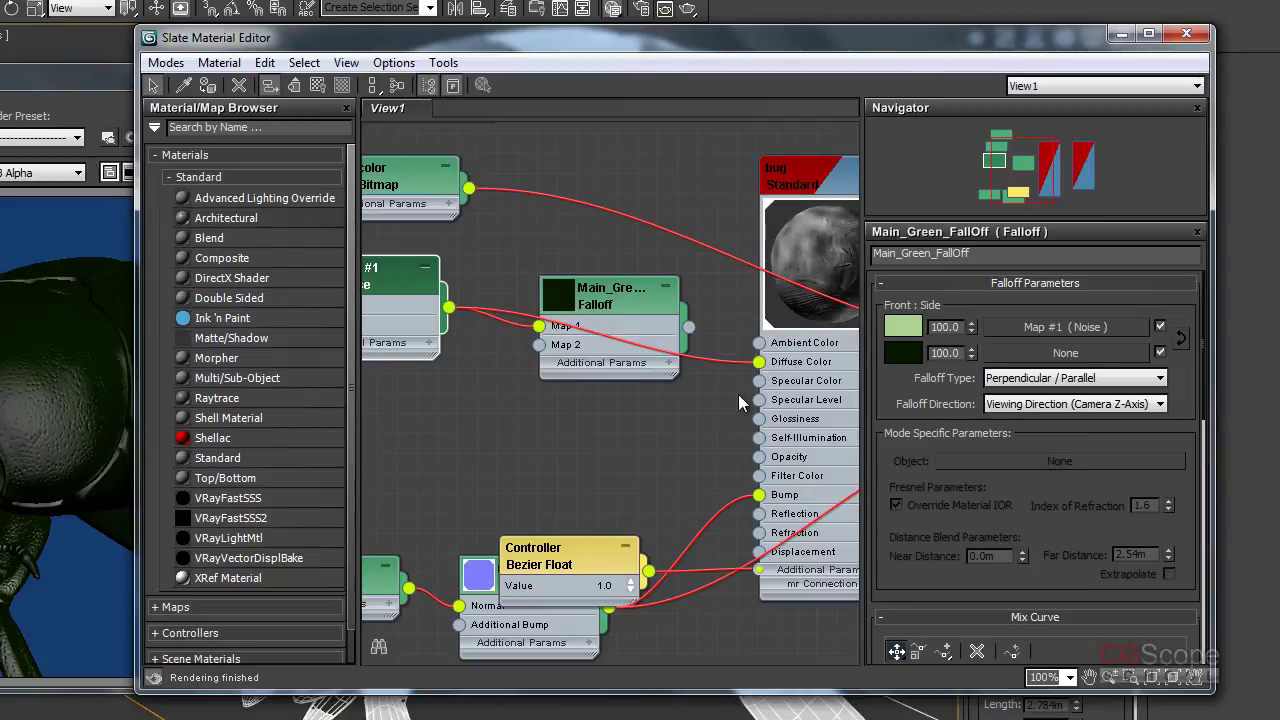
middle_click_drag(738, 394, 723, 394)
left_click(107, 83)
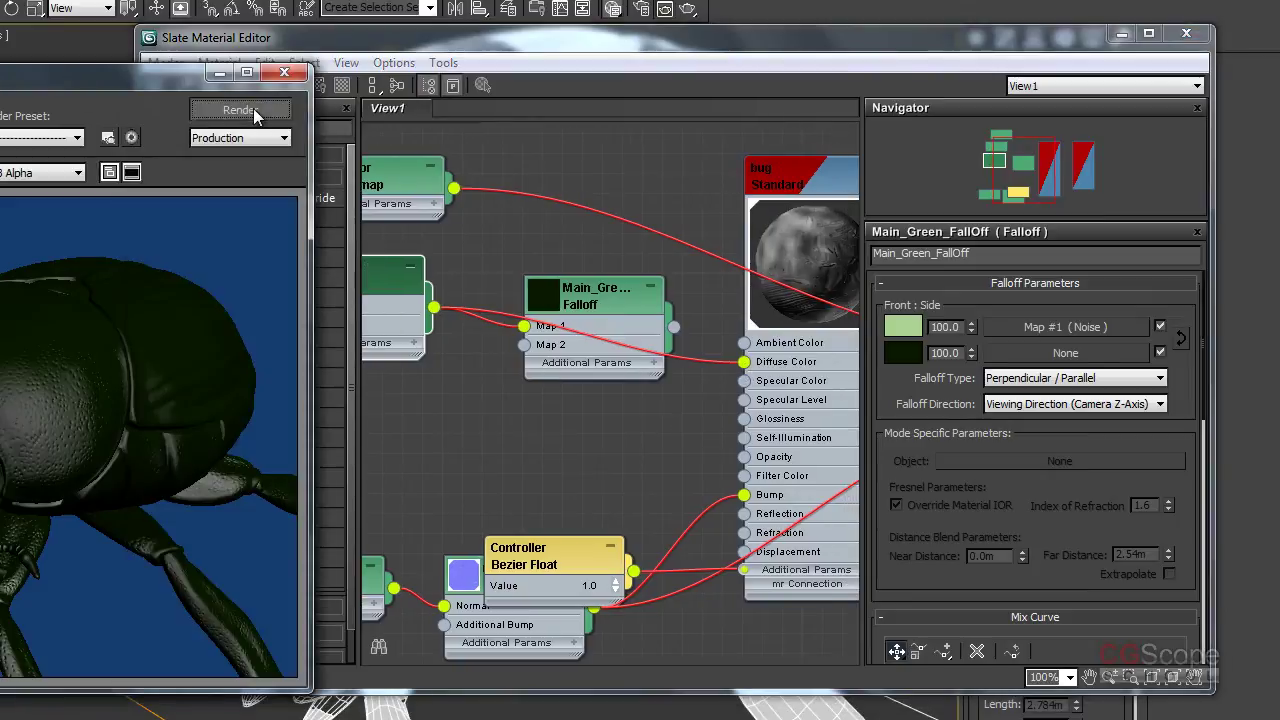
left_click(253, 108)
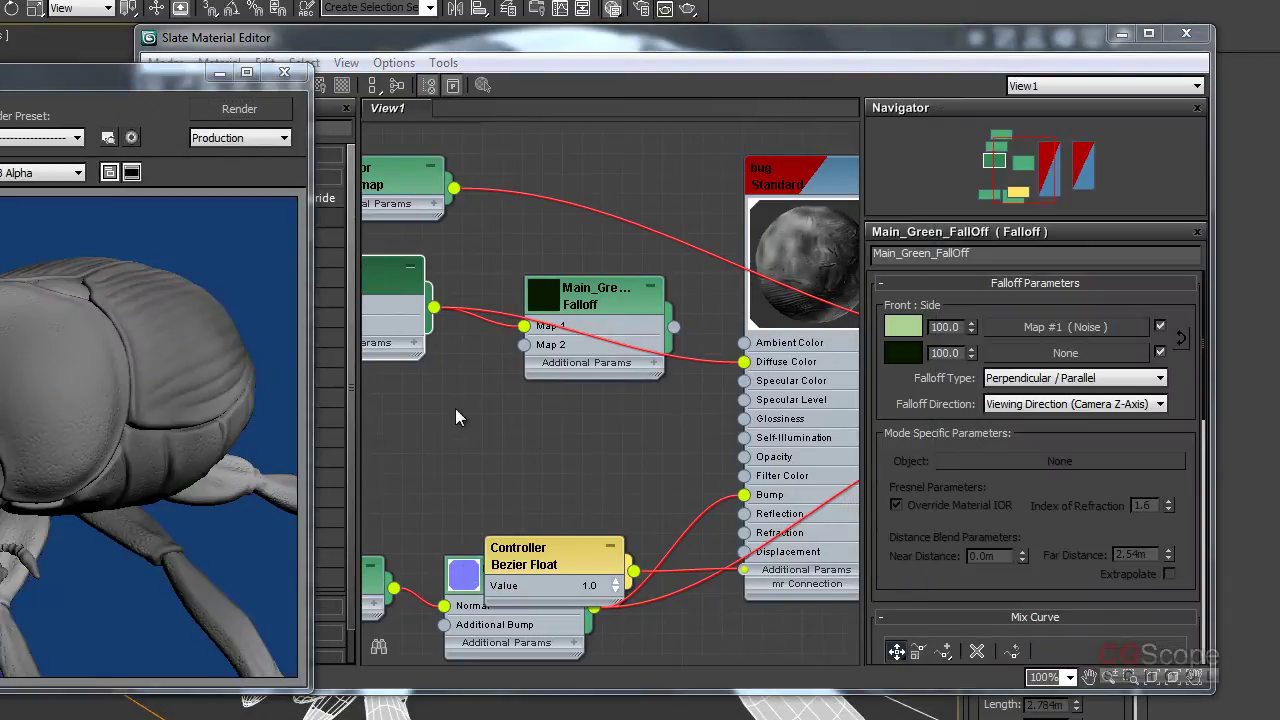
left_click(628, 370)
Step: Show the Noise map's parameters and close the render window
middle_click_drag(636, 399, 656, 433)
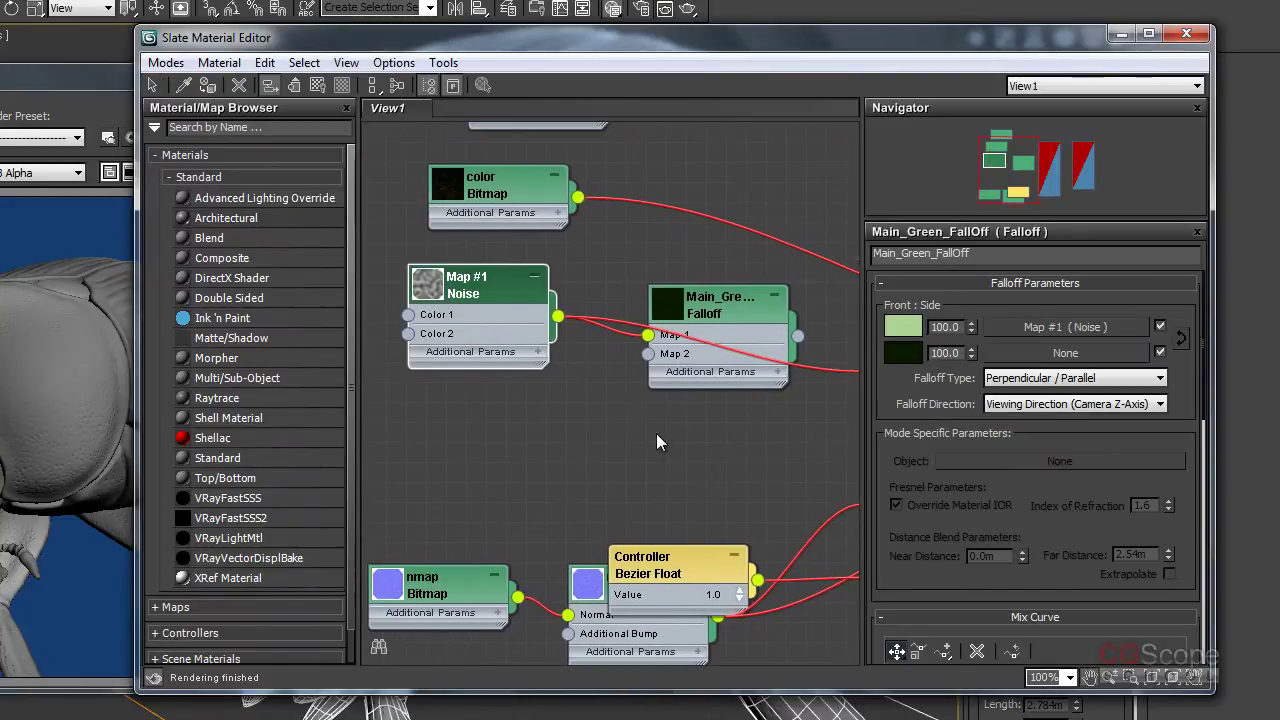
double_click(476, 293)
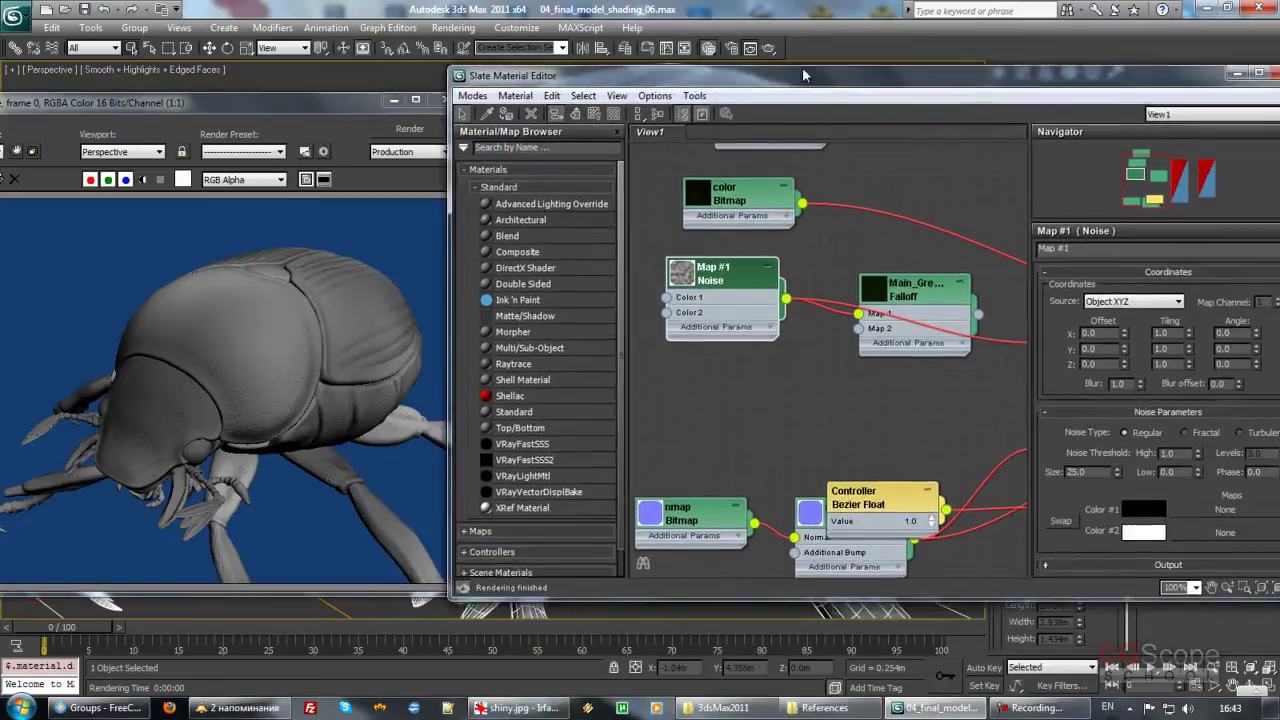
left_click_drag(451, 80, 489, 88)
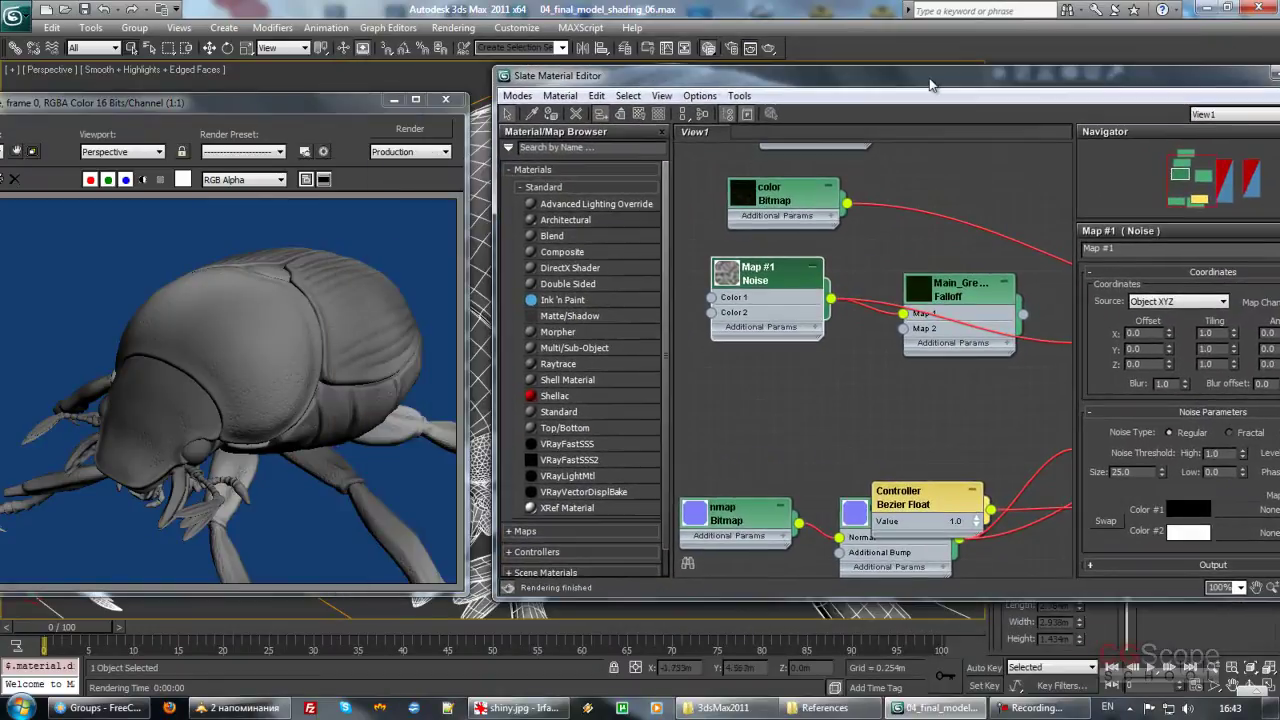
left_click(445, 99)
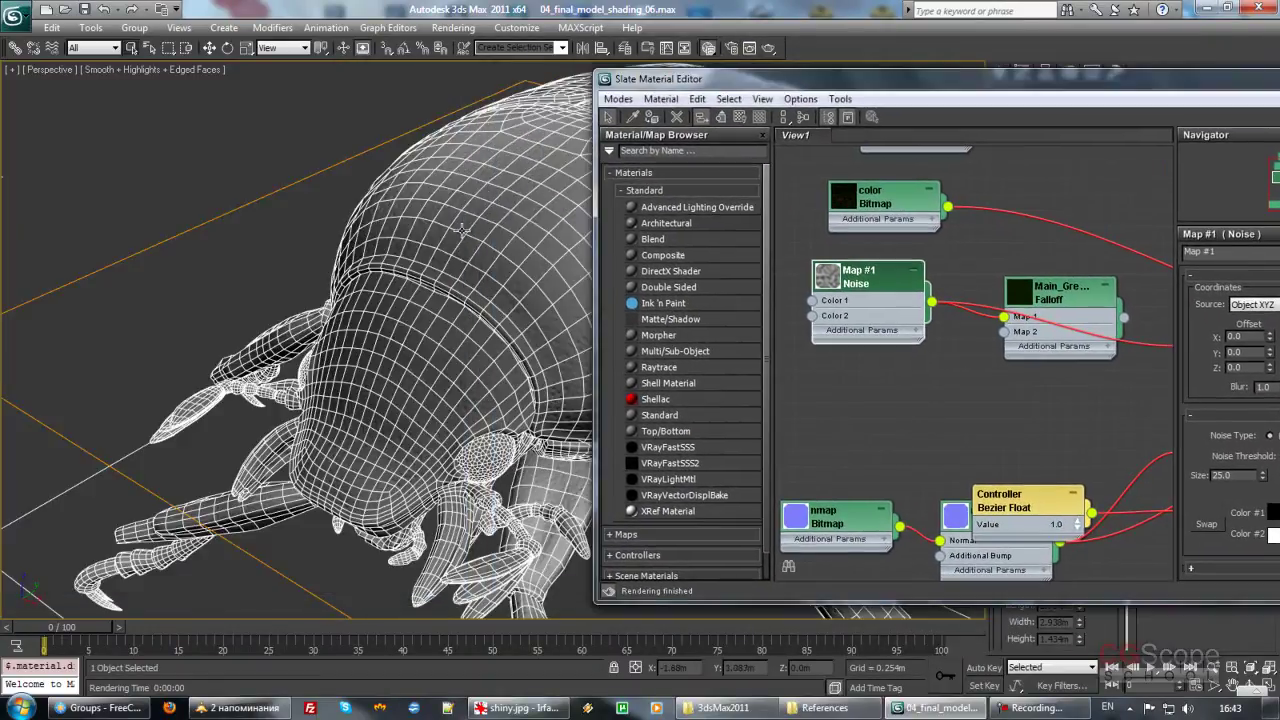
left_click_drag(575, 78, 678, 81)
Step: Zoom out and hide edged faces to frame the whole shaded beetle
scroll(440, 233, "down", 5)
key("F4")
mouse_move(376, 281)
middle_mouse_down()
mouse_move(410, 283)
mouse_move(446, 258)
middle_mouse_up()
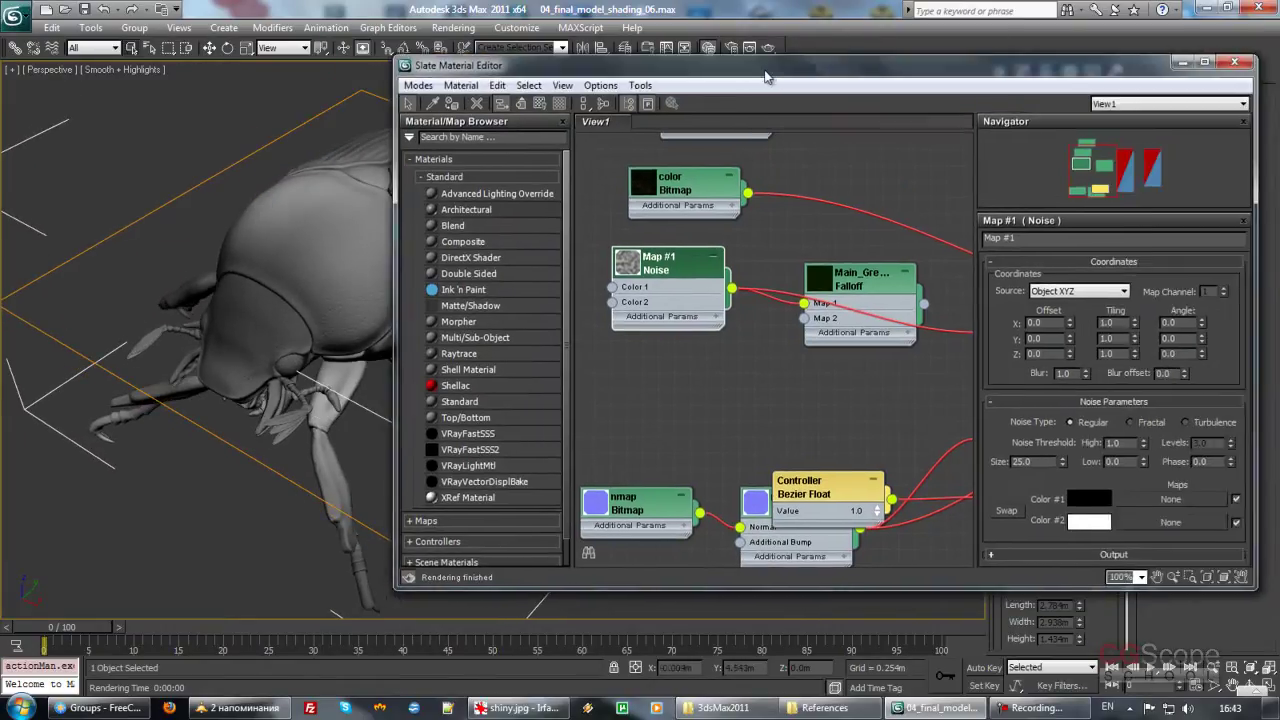
Step: Set the Noise size to 5.0
left_click_drag(983, 88, 757, 75)
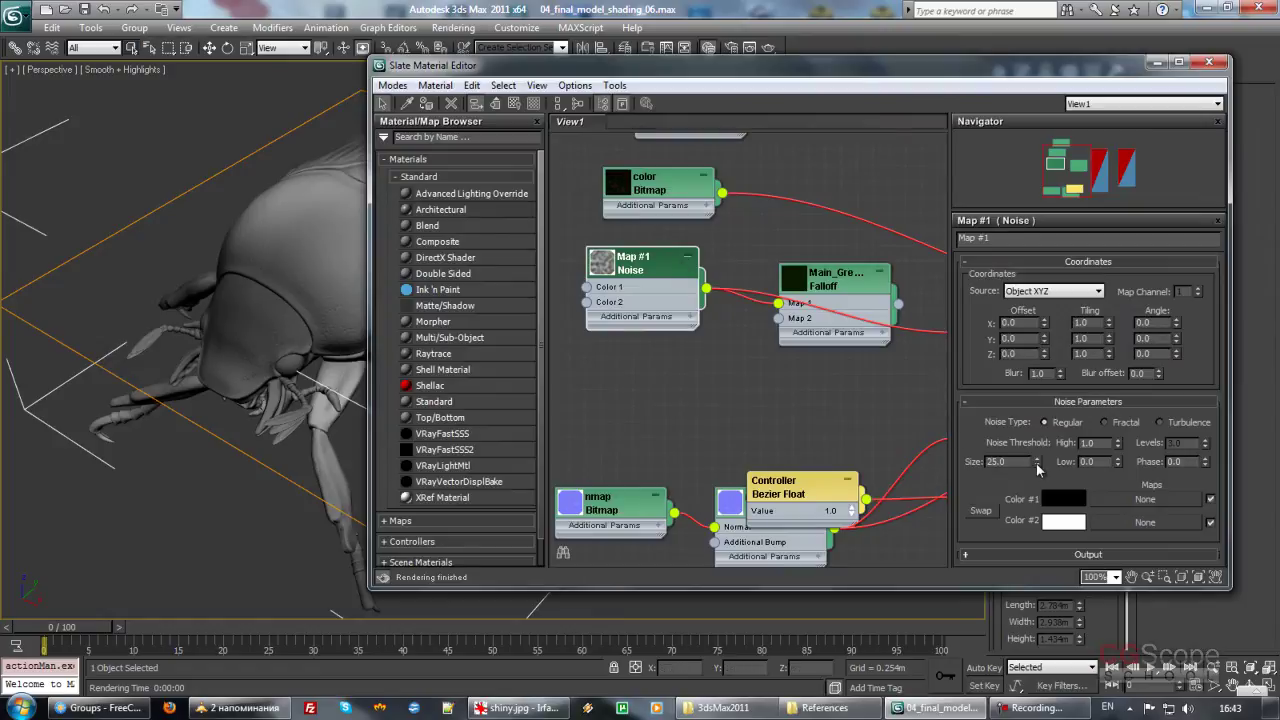
left_click_drag(1037, 466, 1024, 517)
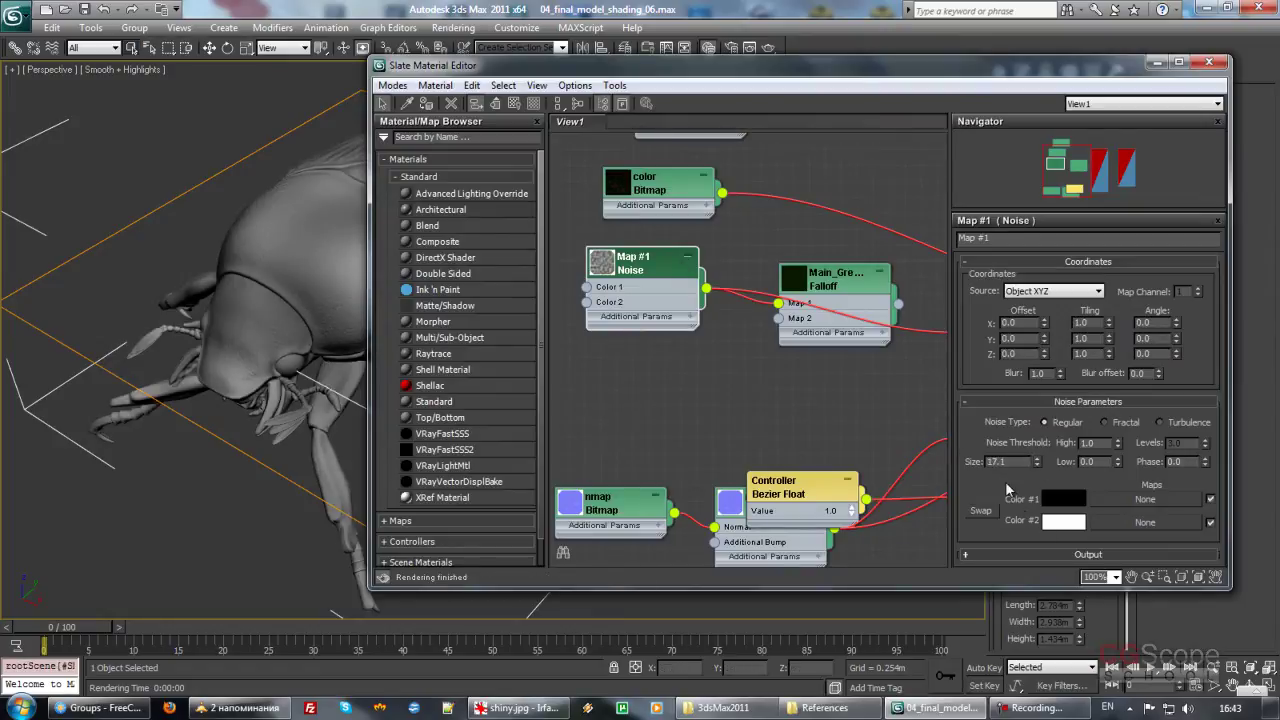
left_click_drag(1039, 470, 1042, 566)
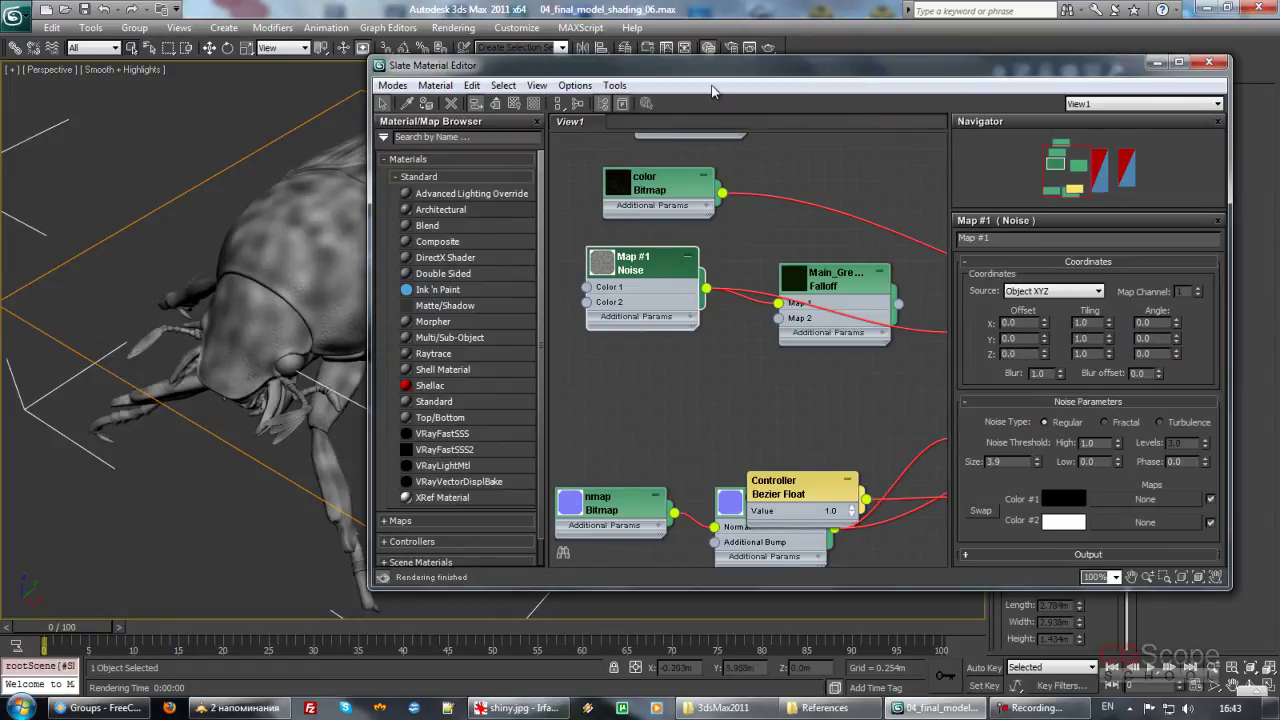
left_click_drag(712, 66, 819, 61)
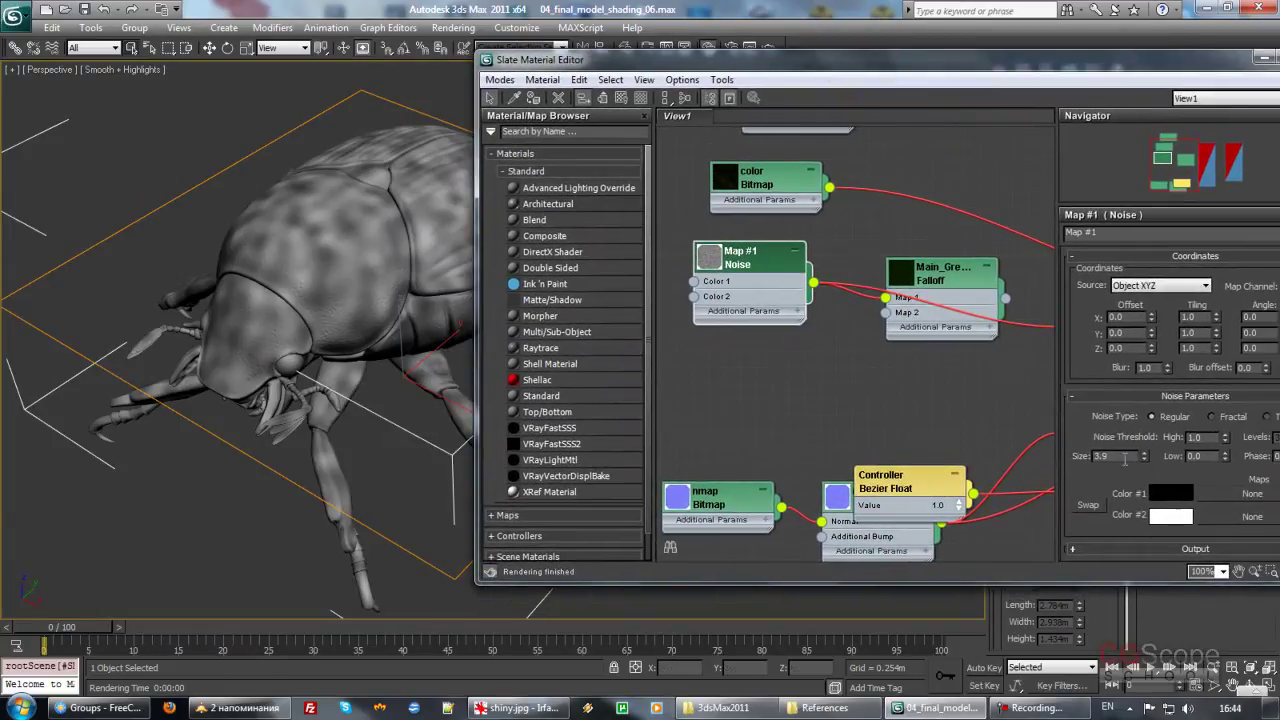
left_click_drag(1144, 453, 1131, 448)
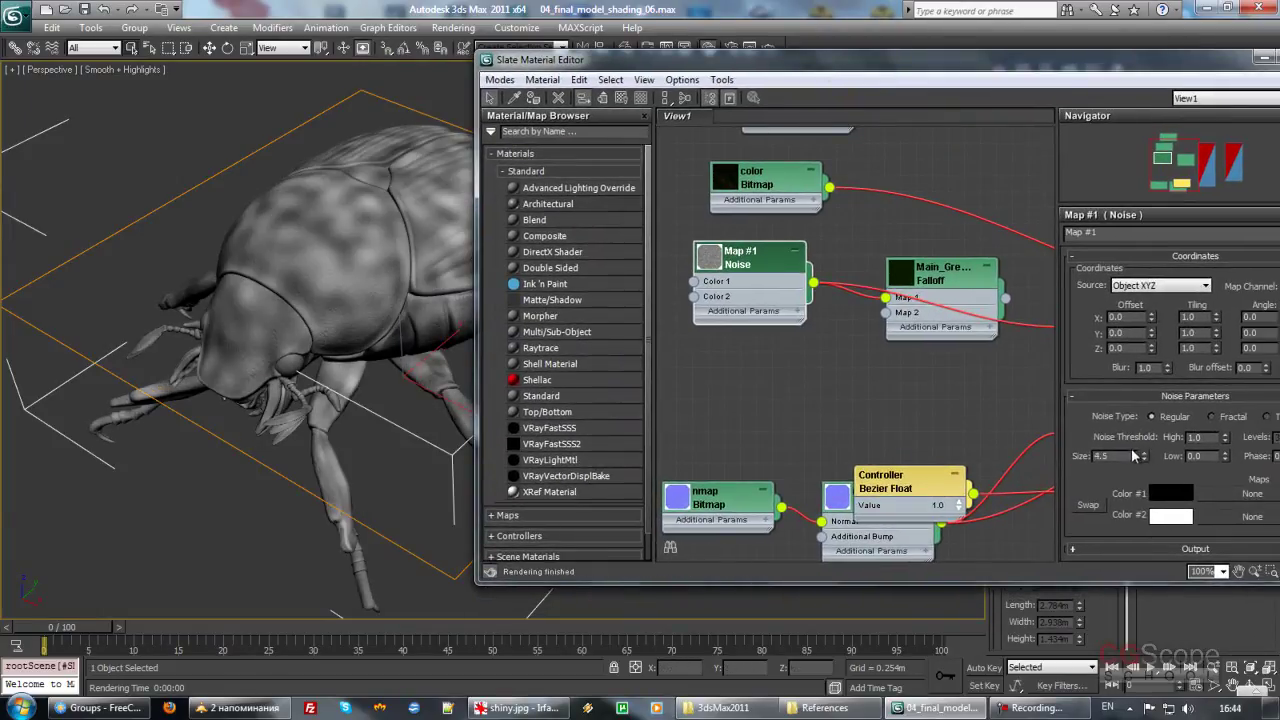
type("5")
key("Return")
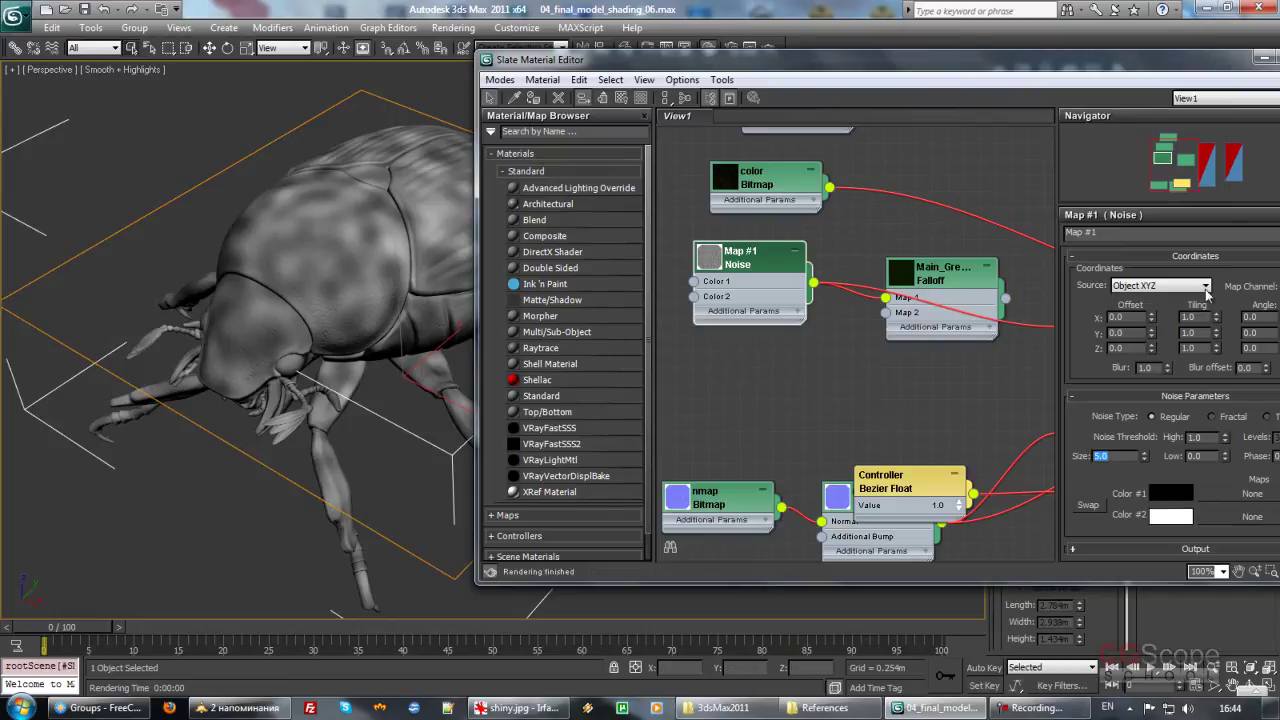
left_click_drag(1042, 62, 946, 64)
Step: Switch the noise type to Fractal, orbit the beetle, and quick render
mouse_move(250, 282)
middle_mouse_down("alt")
mouse_move(226, 281)
mouse_move(234, 268)
middle_mouse_up("alt")
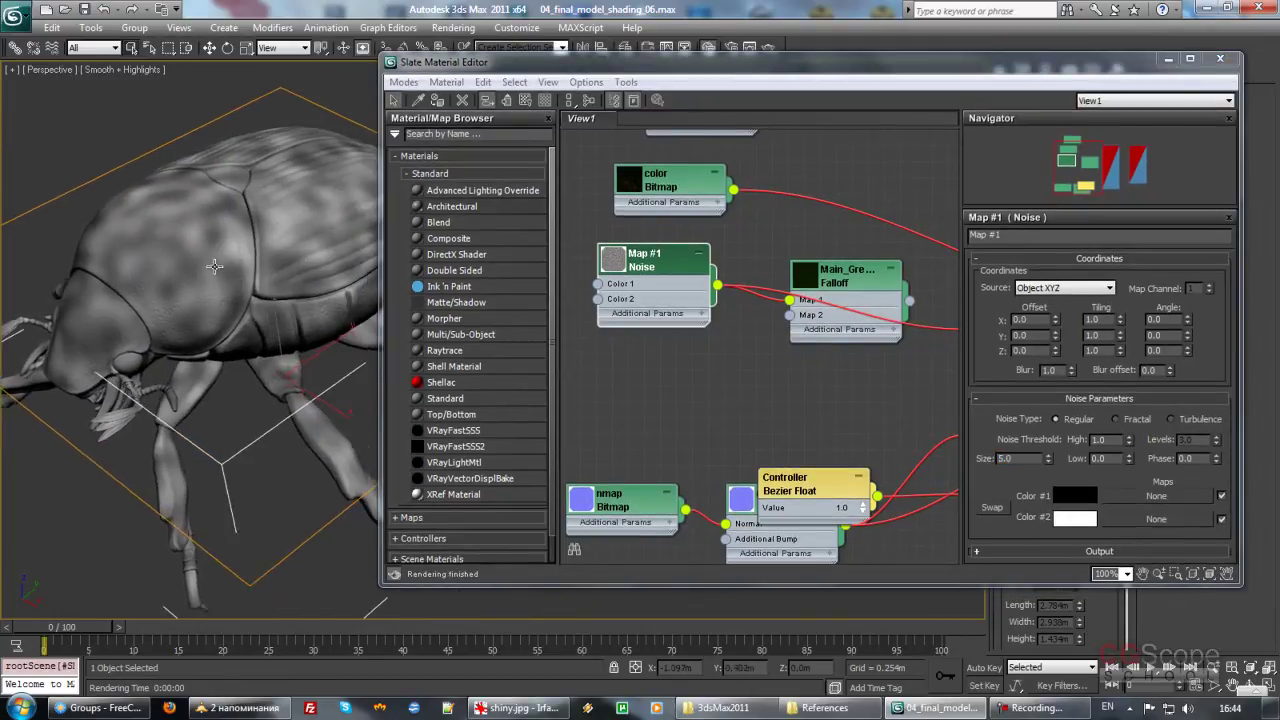
left_click(1136, 420)
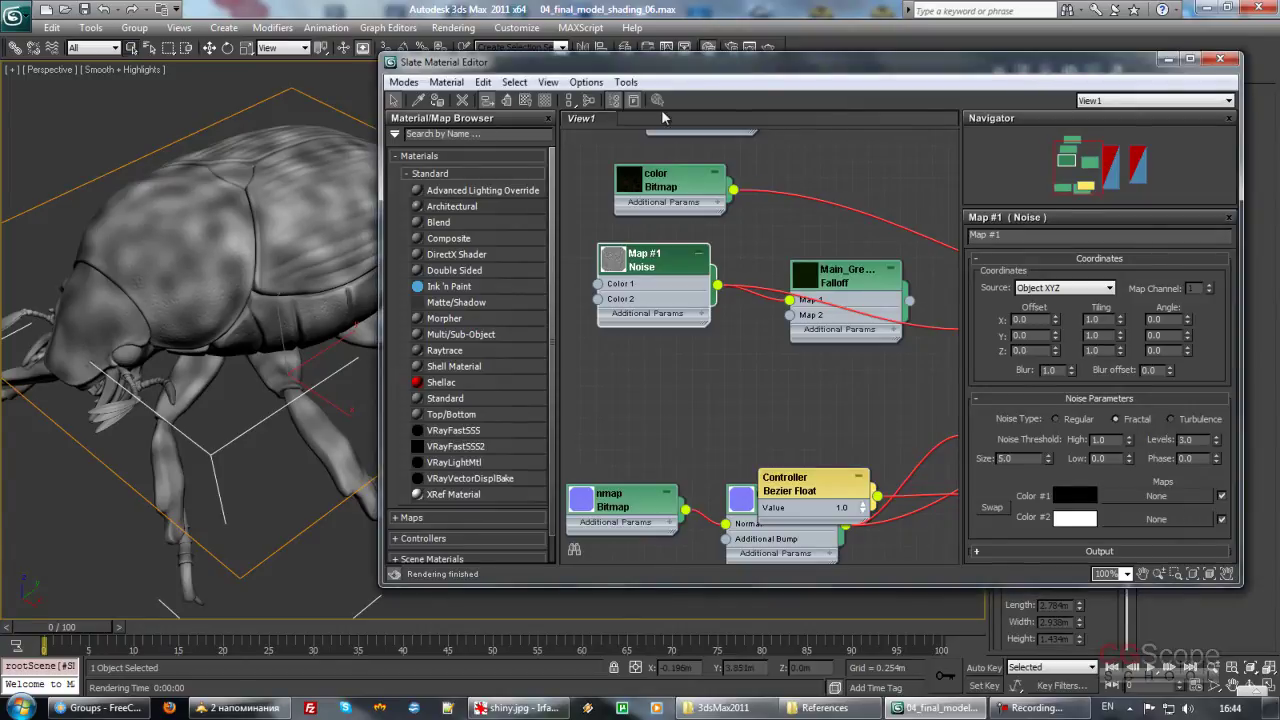
left_click_drag(614, 62, 656, 62)
mouse_move(345, 250)
middle_mouse_down("alt")
mouse_move(361, 279)
mouse_move(338, 278)
middle_mouse_up("alt")
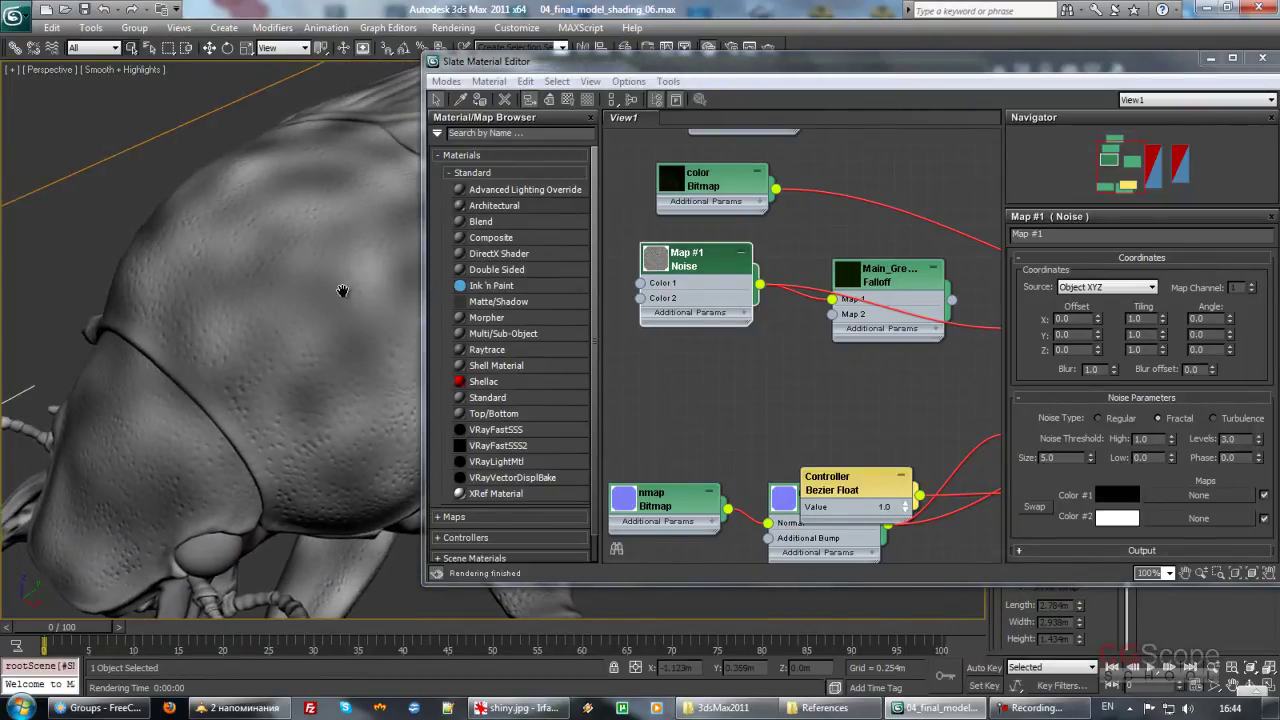
key("shift+q")
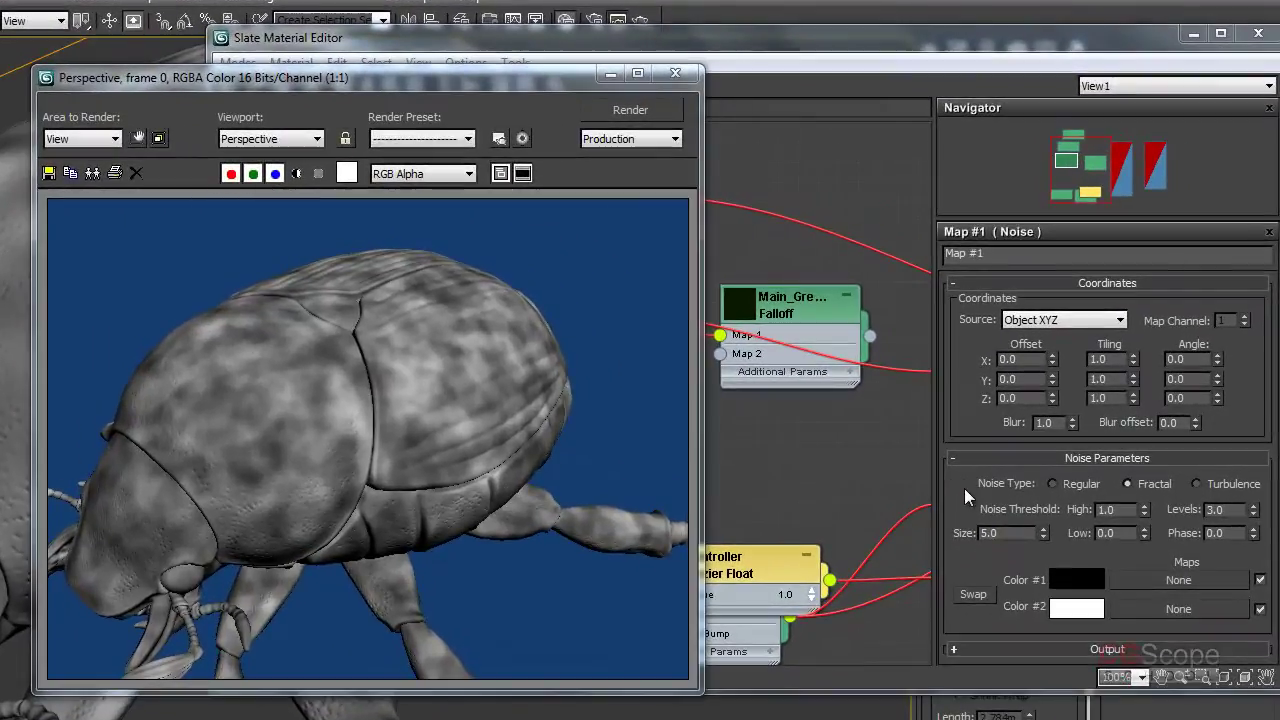
Step: Set the Noise thresholds to High 0.85 and Low 0.25, then re-render the beetle
left_click(964, 488)
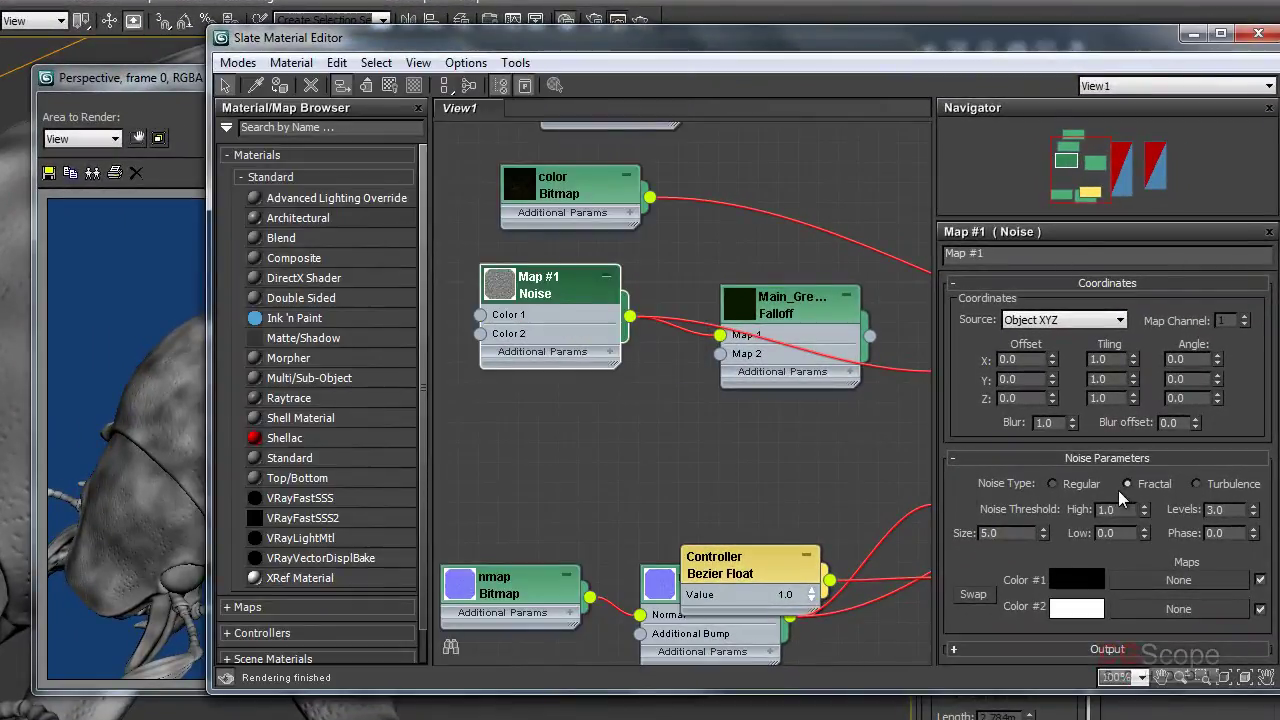
double_click(499, 284)
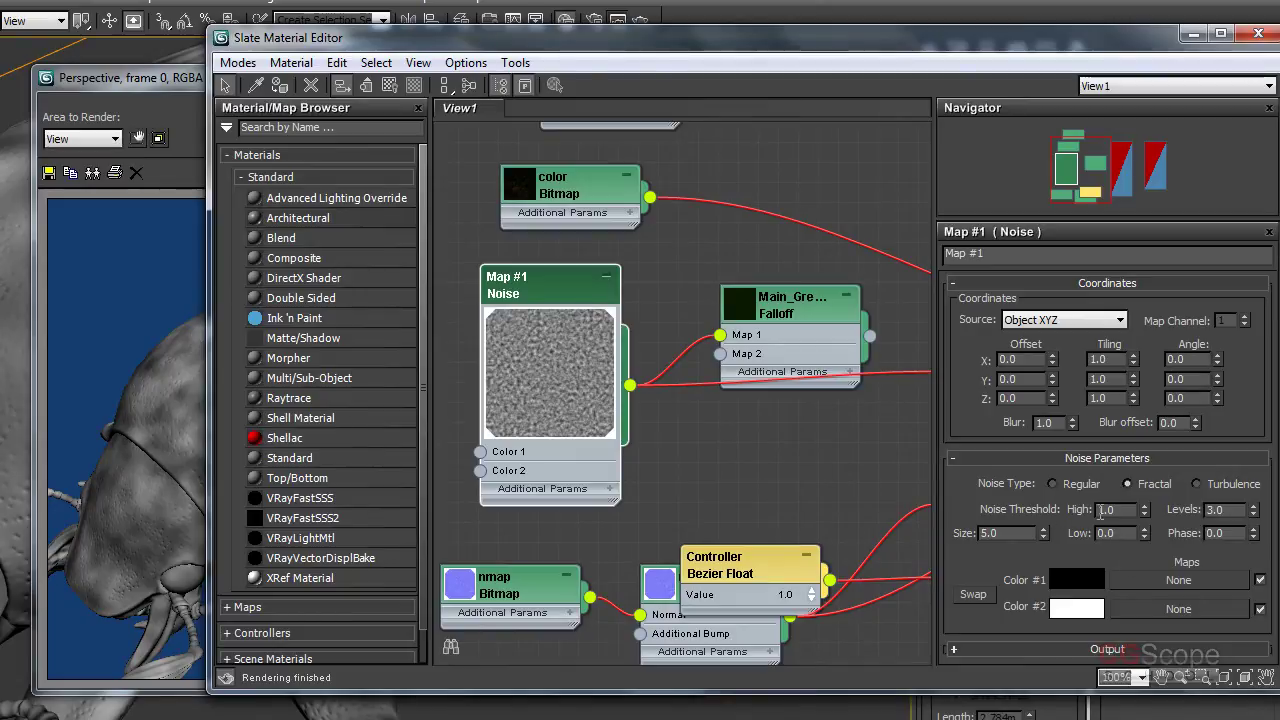
double_click(1110, 510)
type(".85")
key("Tab")
key("Tab")
type("0.2")
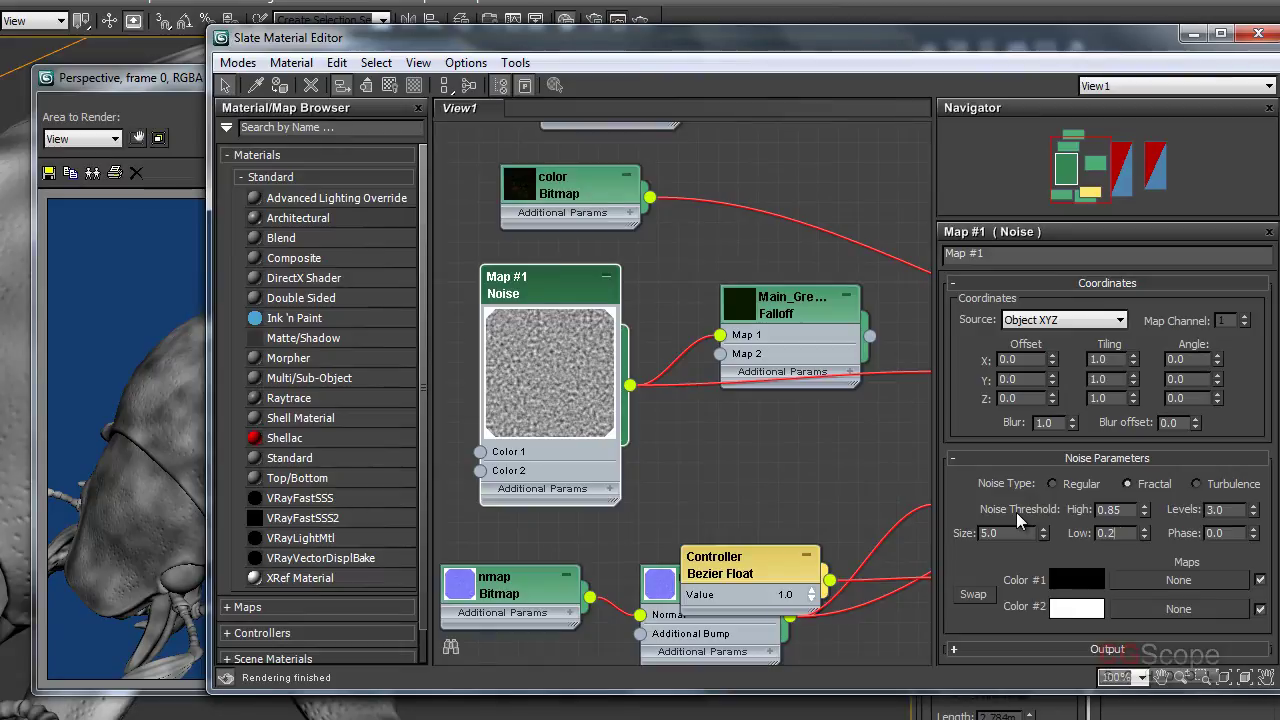
type("5")
key("Return")
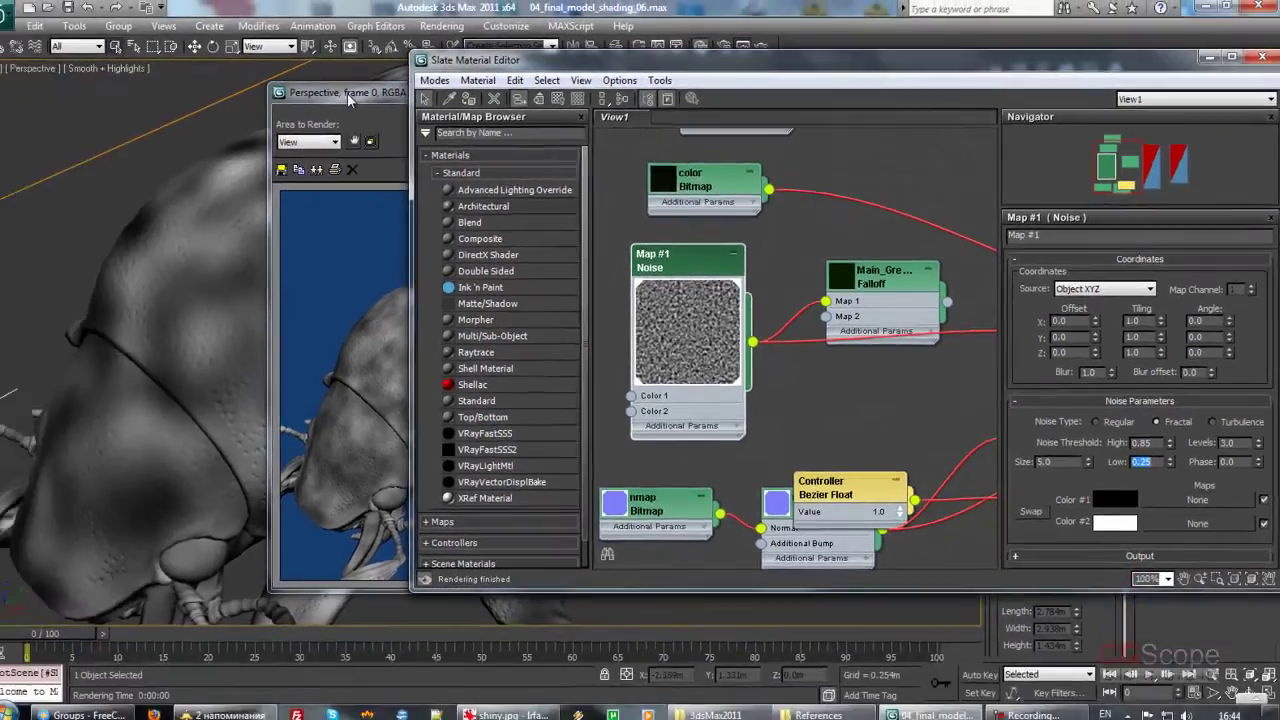
left_click(347, 93)
left_click(762, 120)
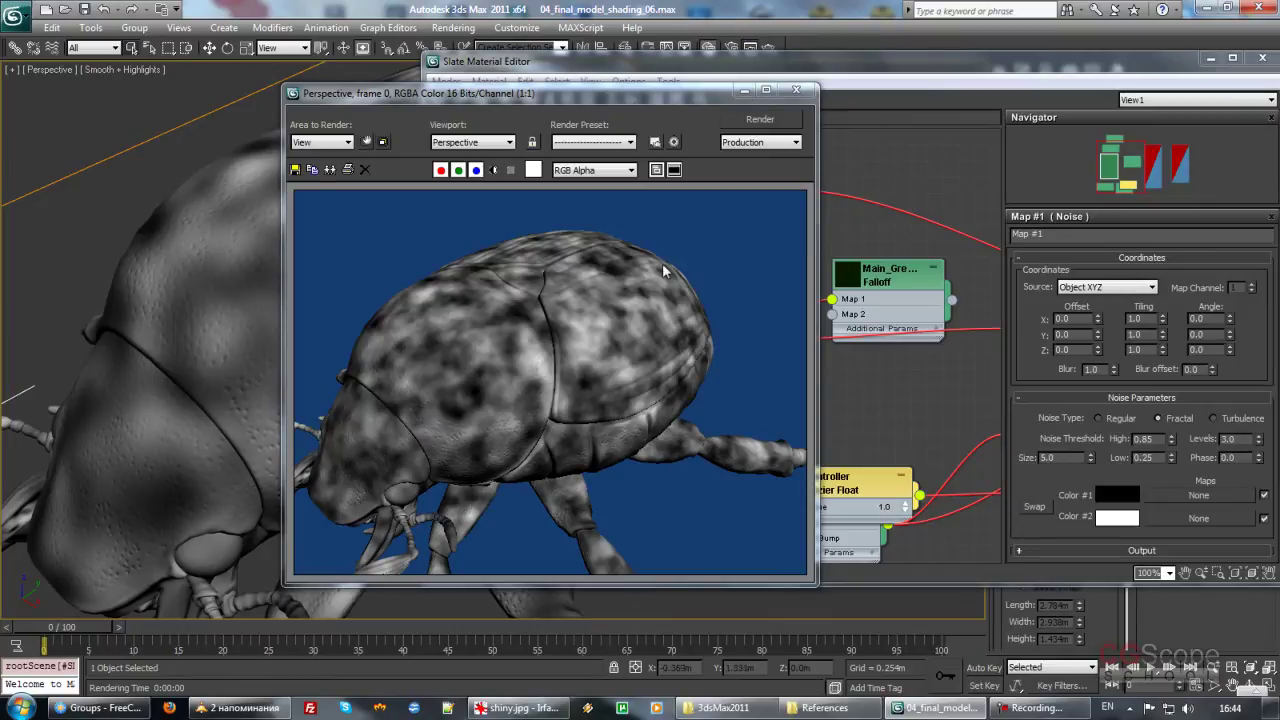
Step: Set the Noise size to 10.0, re-render, then raise the Low threshold to 0.72
left_click_drag(620, 98, 459, 101)
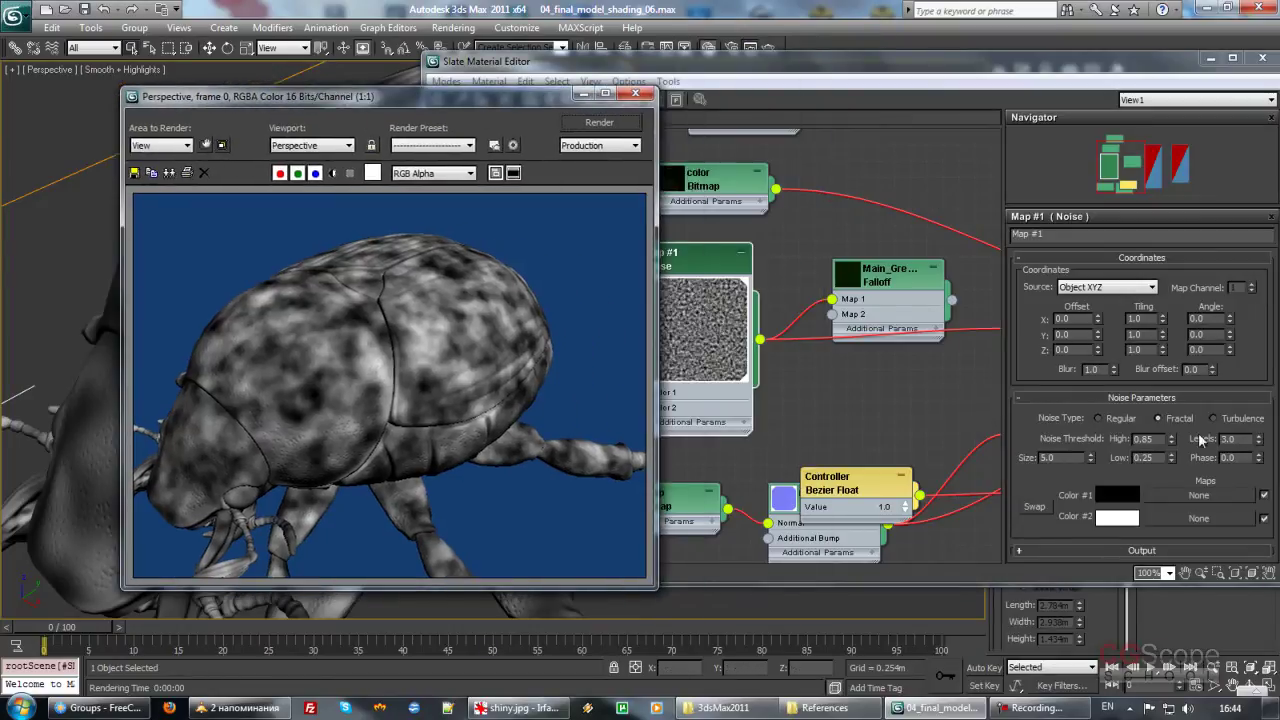
left_click_drag(1260, 441, 617, 206)
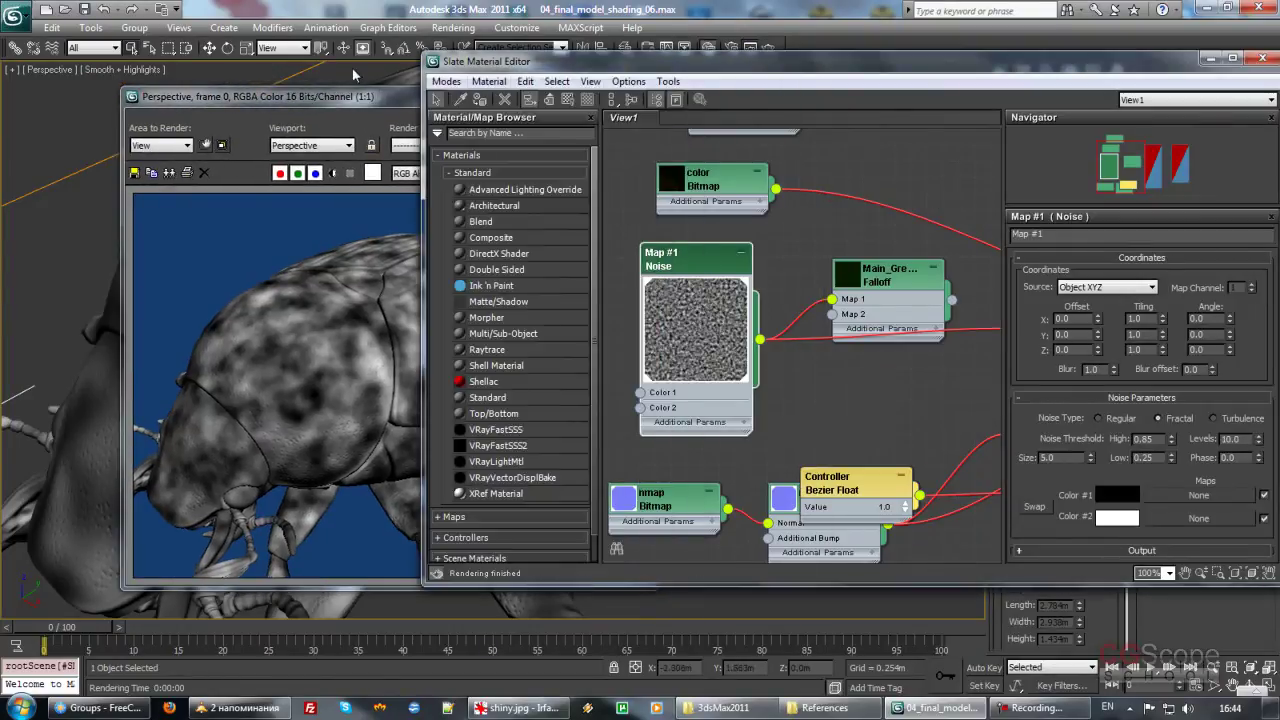
left_click(371, 97)
left_click(598, 122)
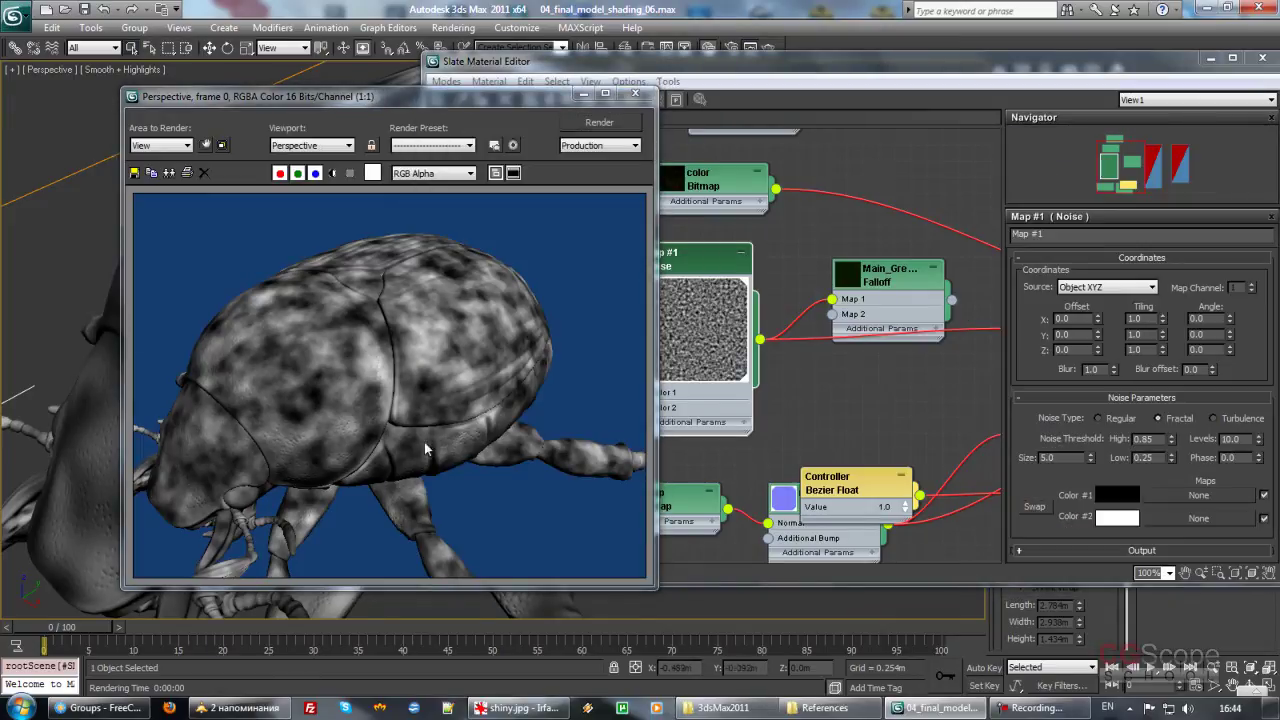
double_click(1060, 457)
type("10")
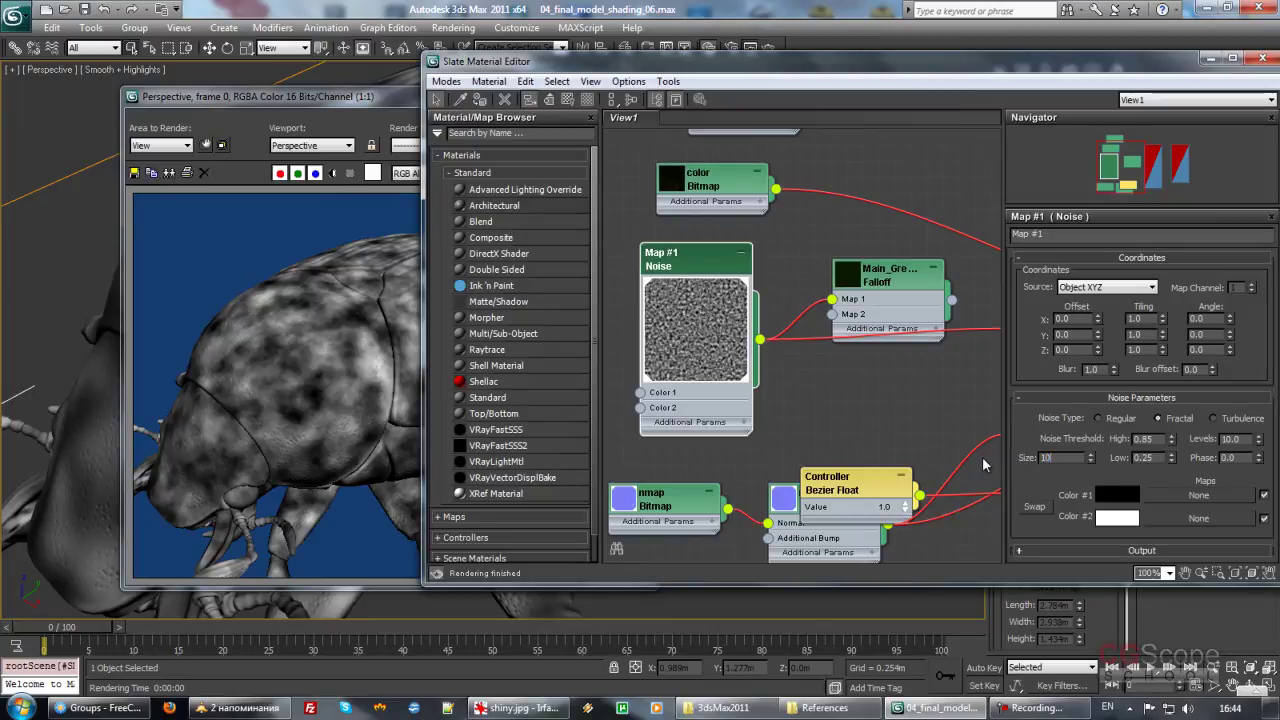
key("Return")
left_click(607, 140)
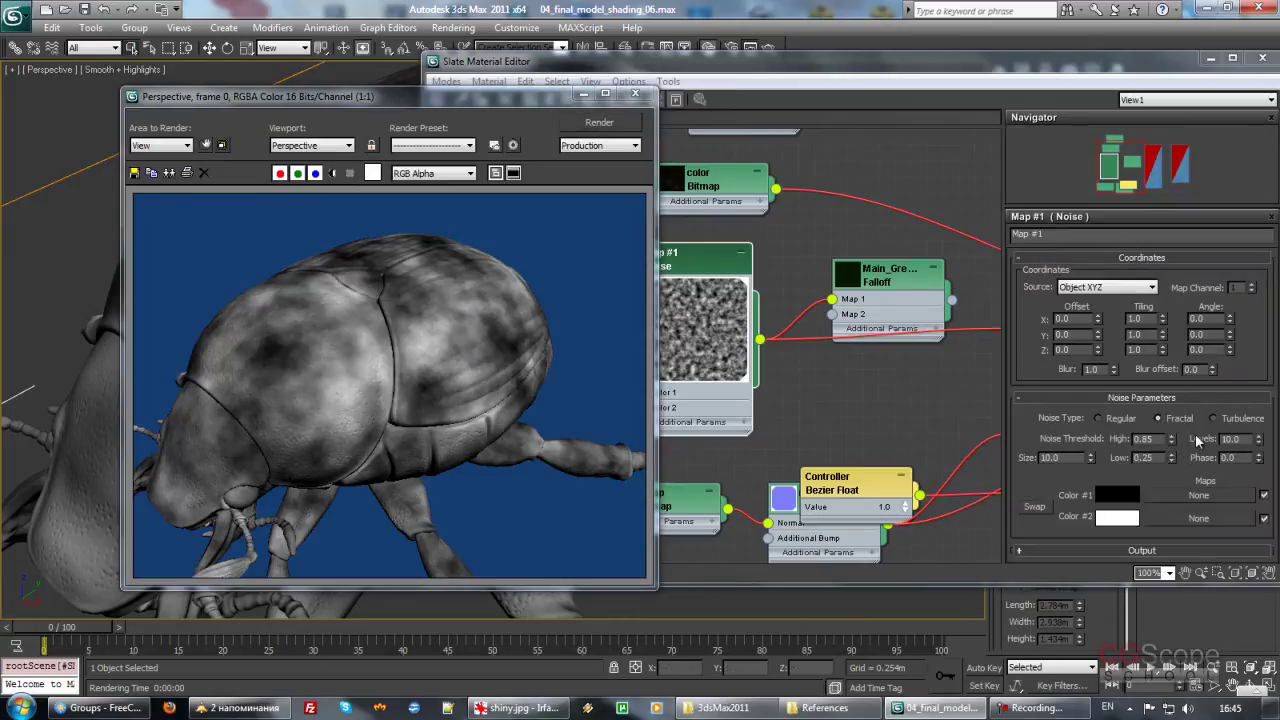
left_click_drag(1172, 460, 1167, 381)
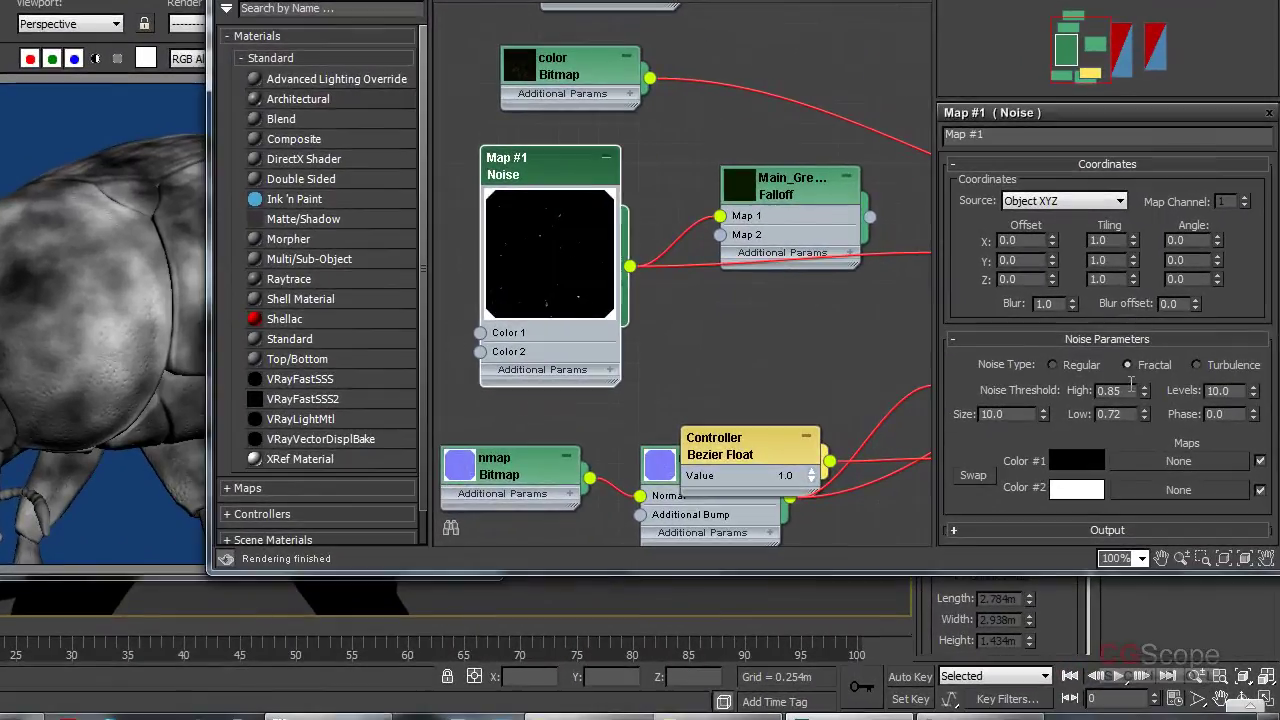
Step: Try Noise thresholds Low 0.5 and High 0.6, then re-render the beetle
left_click_drag(1144, 412, 1143, 432)
left_click(1146, 416)
left_click_drag(1147, 411, 1146, 419)
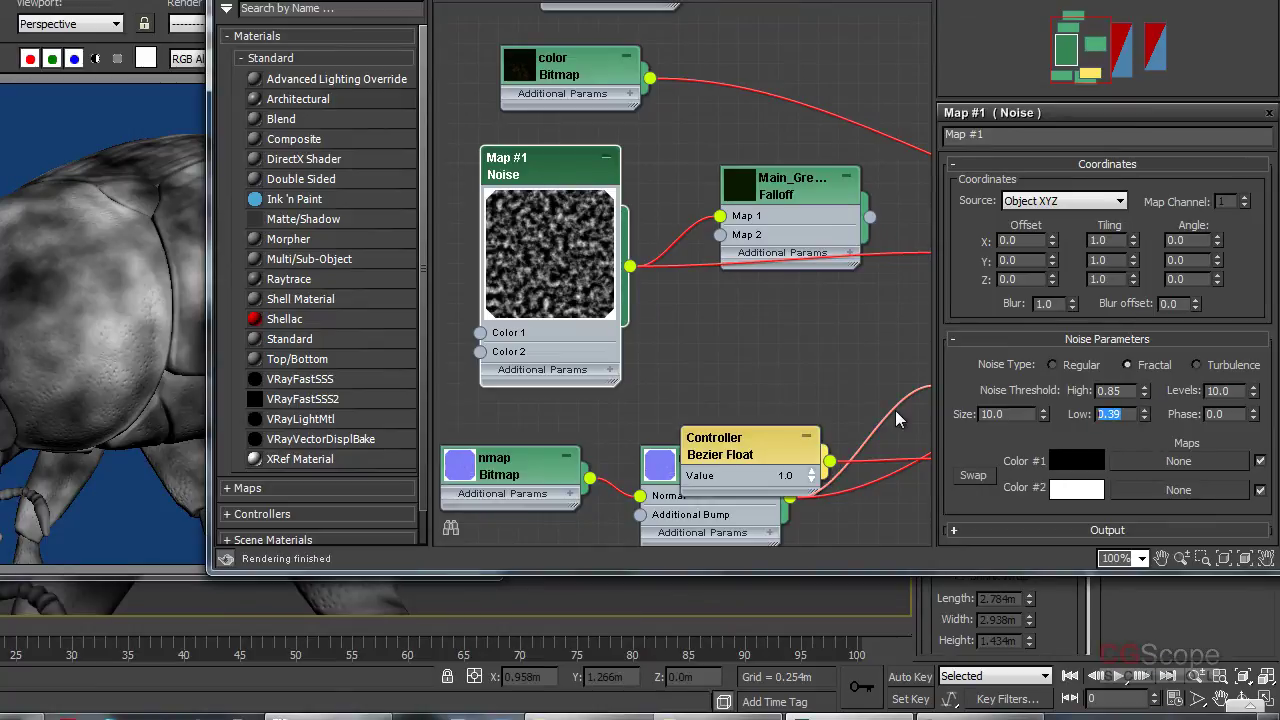
key("Tab")
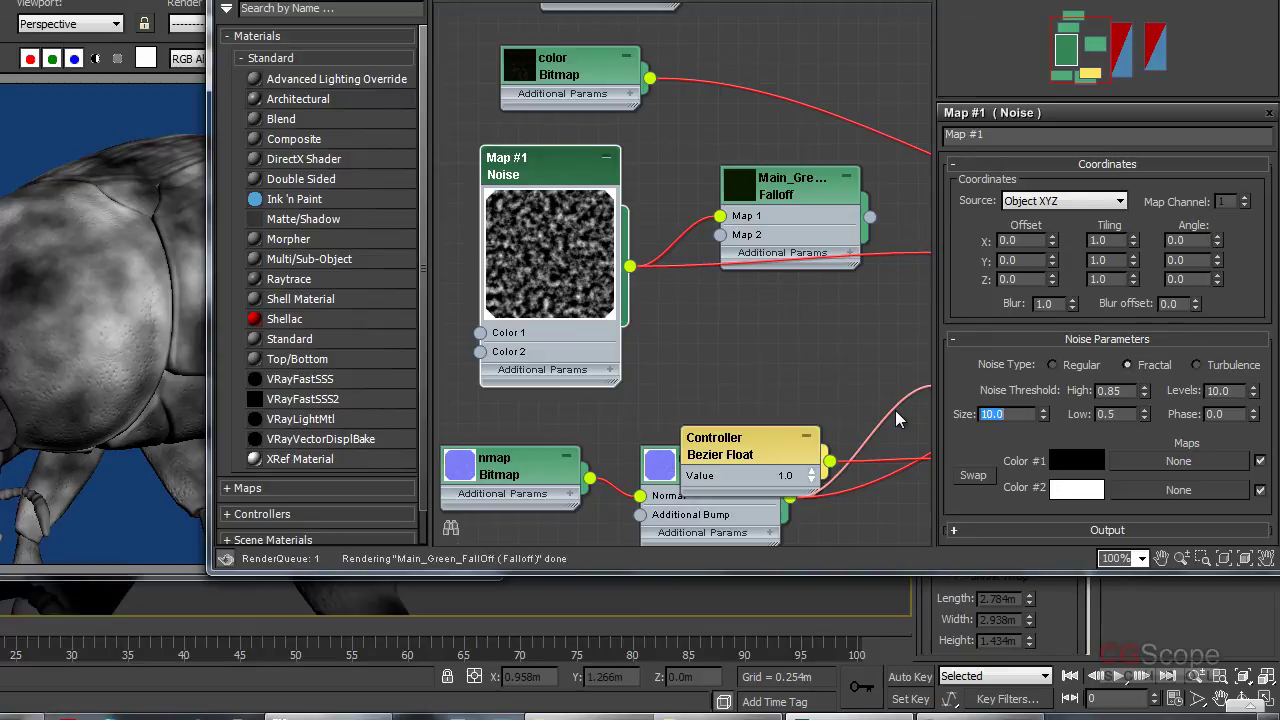
key("Tab")
key("Tab")
key("Right")
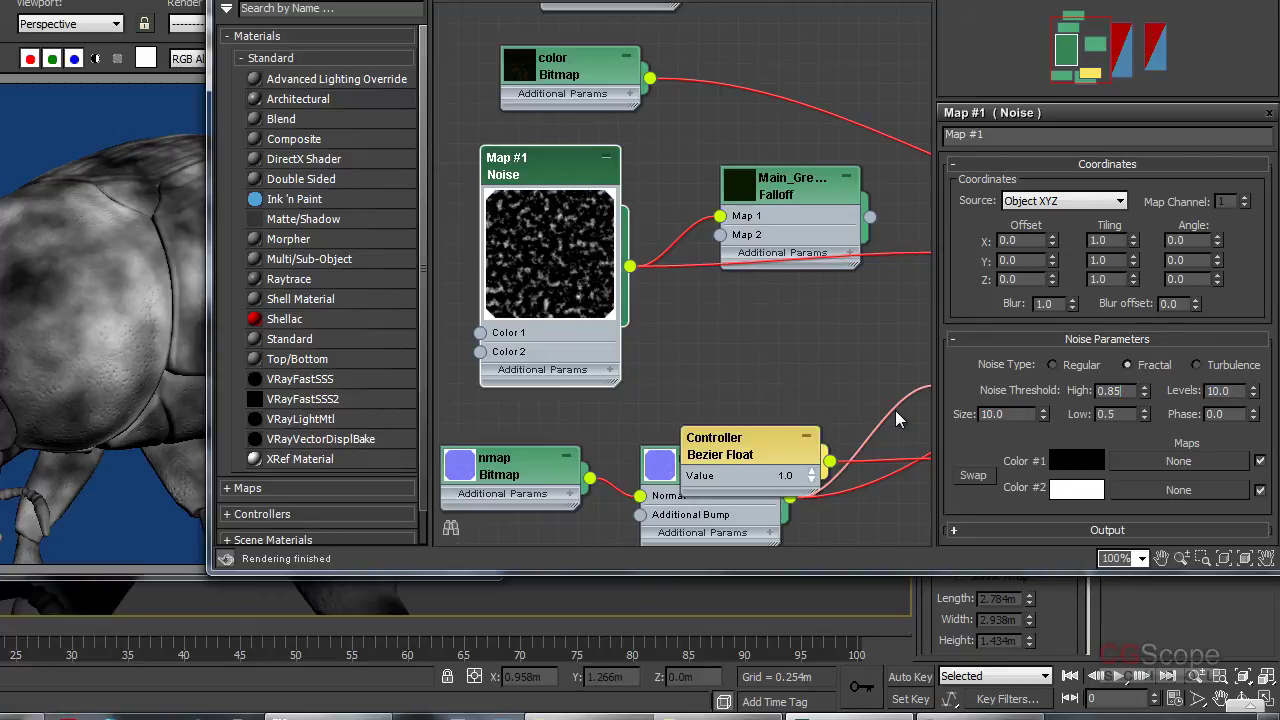
type("6")
key("Return")
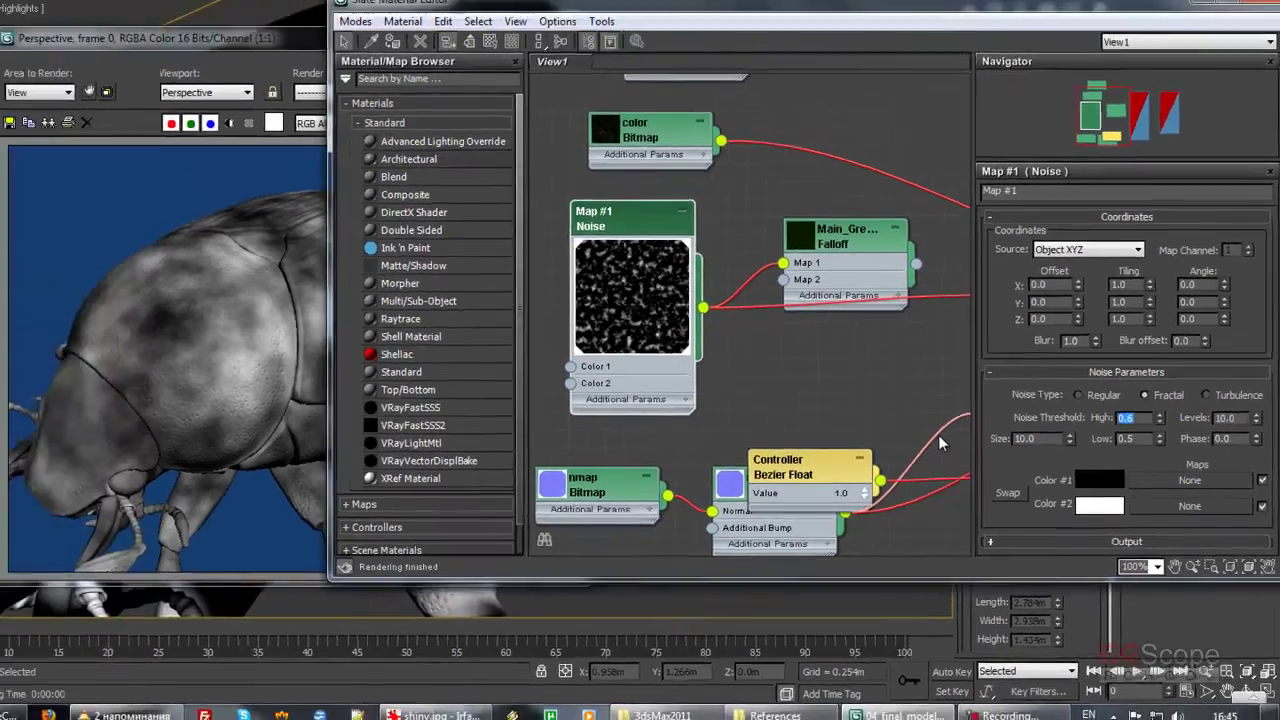
left_click(344, 120)
left_click(597, 123)
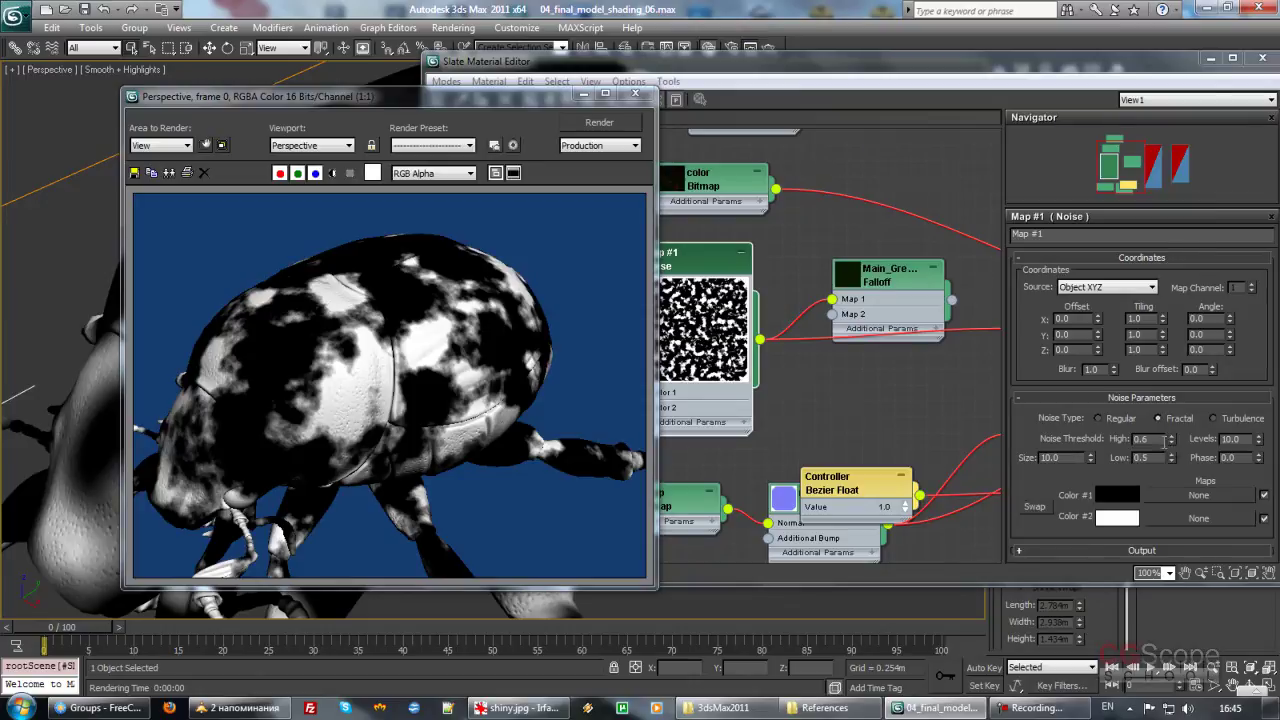
Step: Try thresholds High 0.5 and Low 0.4 and re-render
left_click(1160, 441)
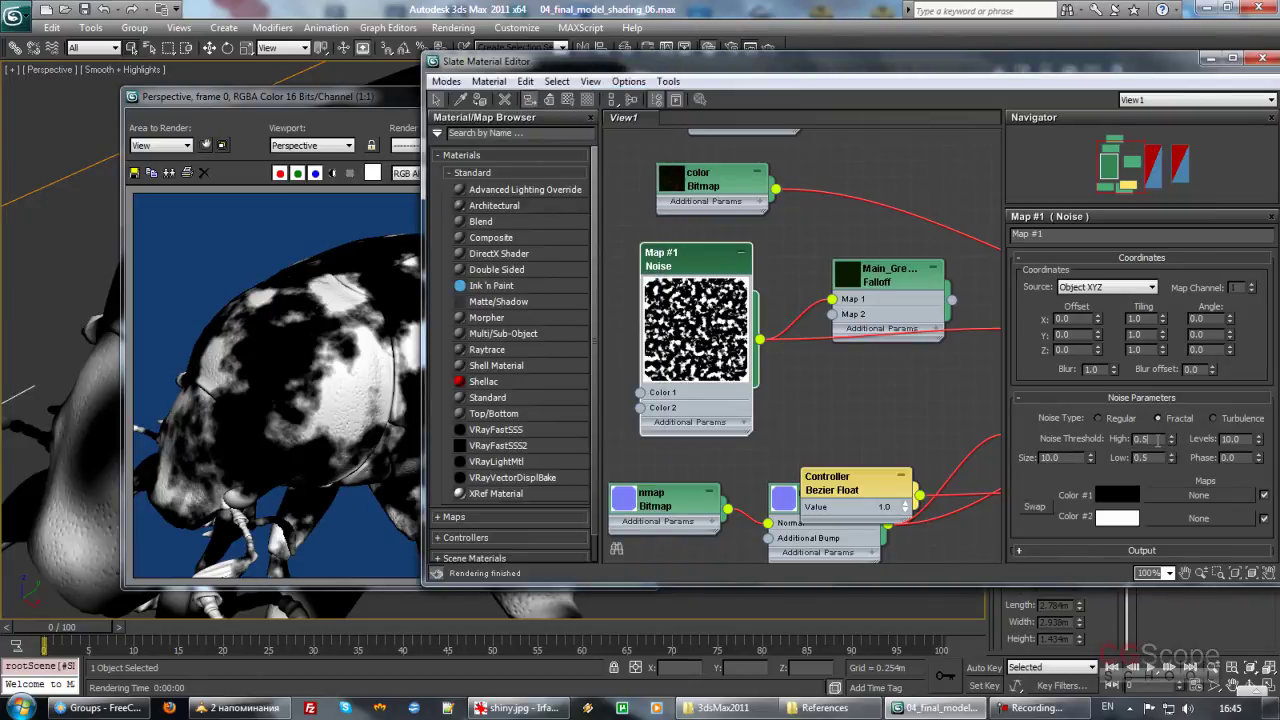
key("Tab")
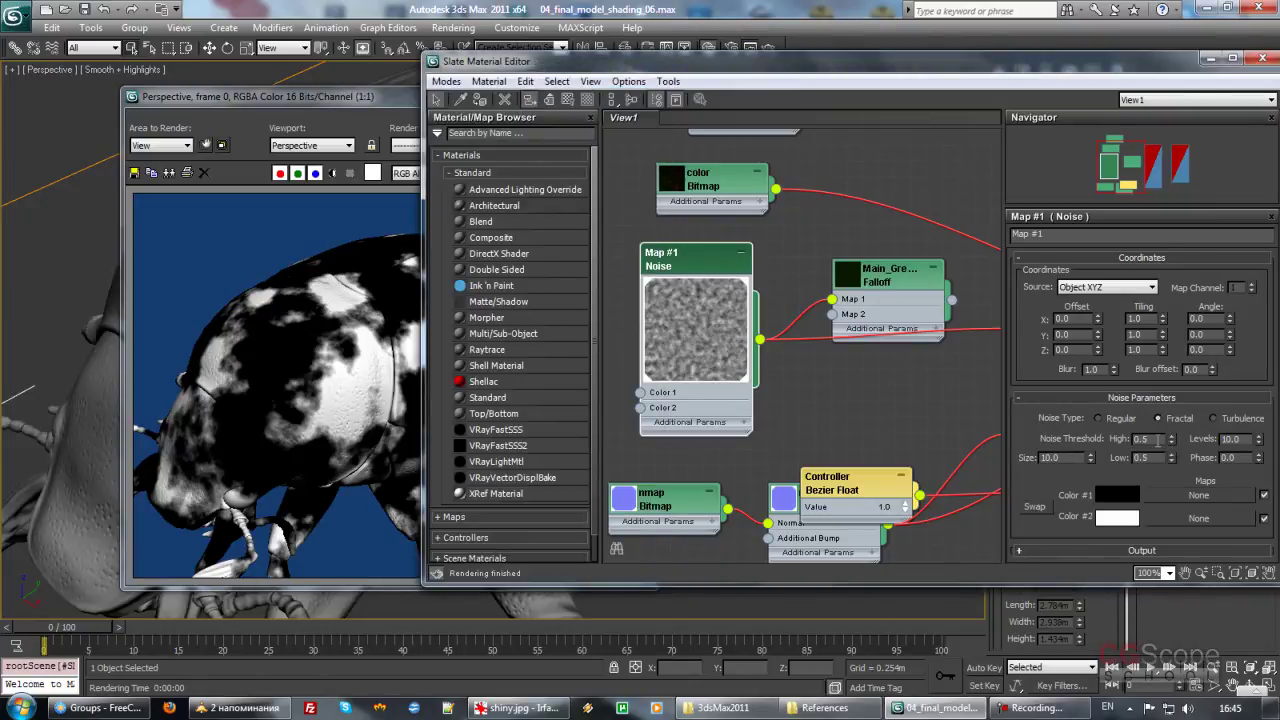
type("4")
key("Return")
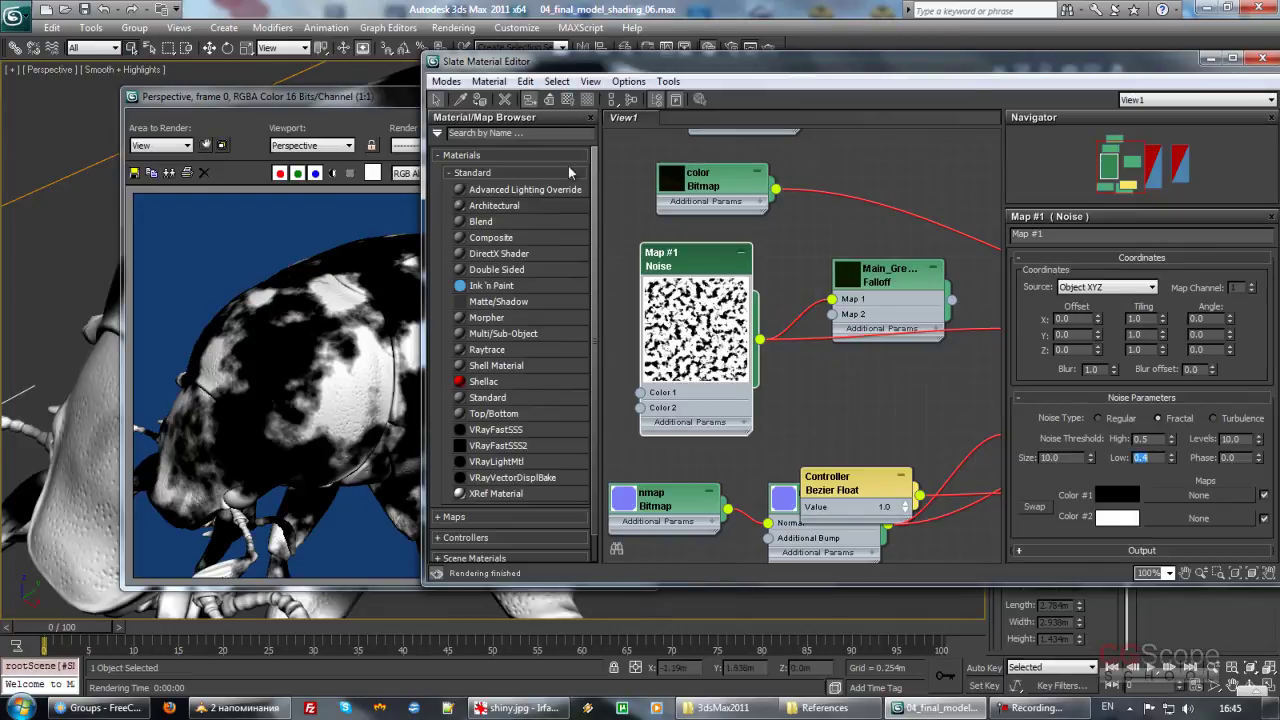
left_click(374, 110)
left_click(588, 124)
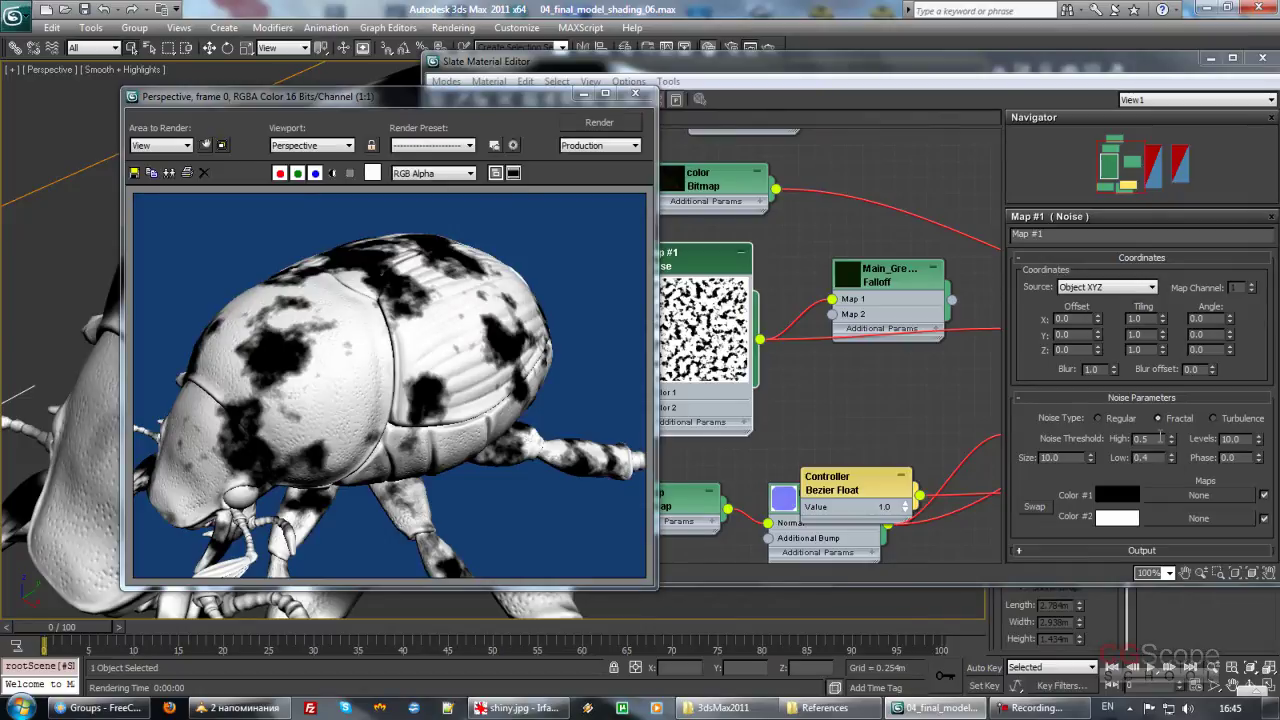
Step: Set High threshold 0.65 with Low 0.45 and render the beetle again
left_click(1160, 437)
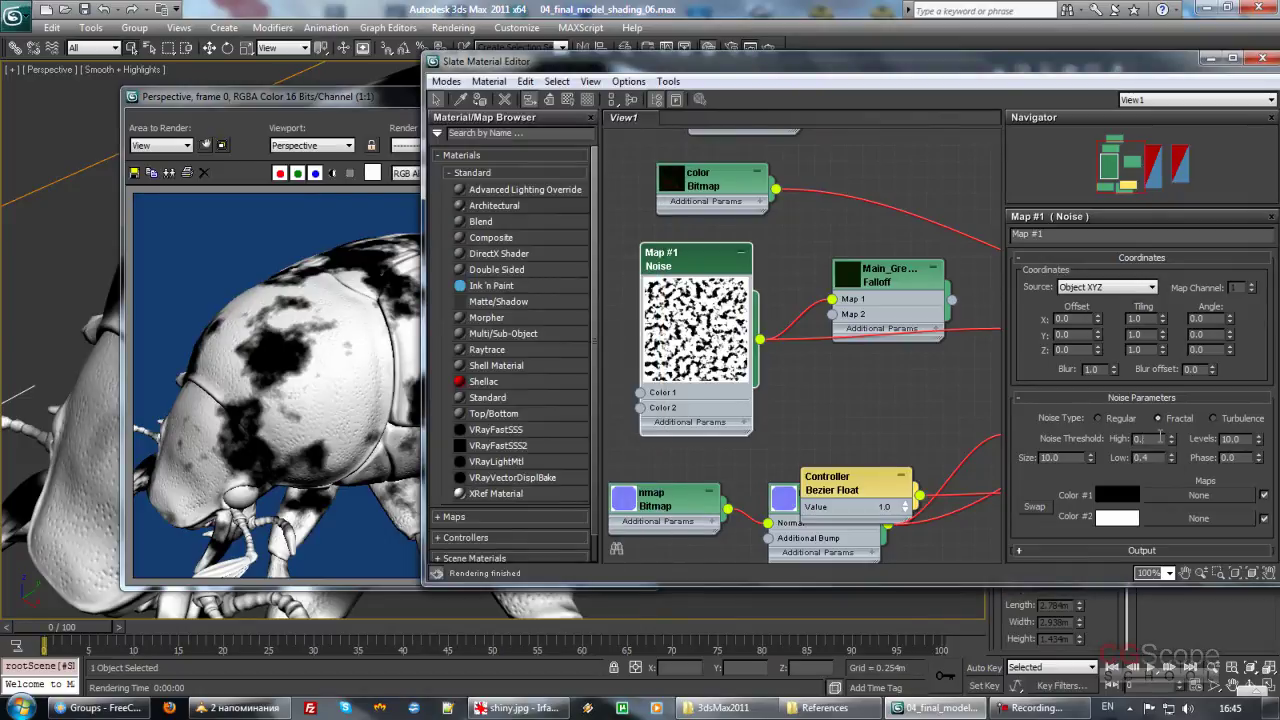
type("0.65")
key("Tab")
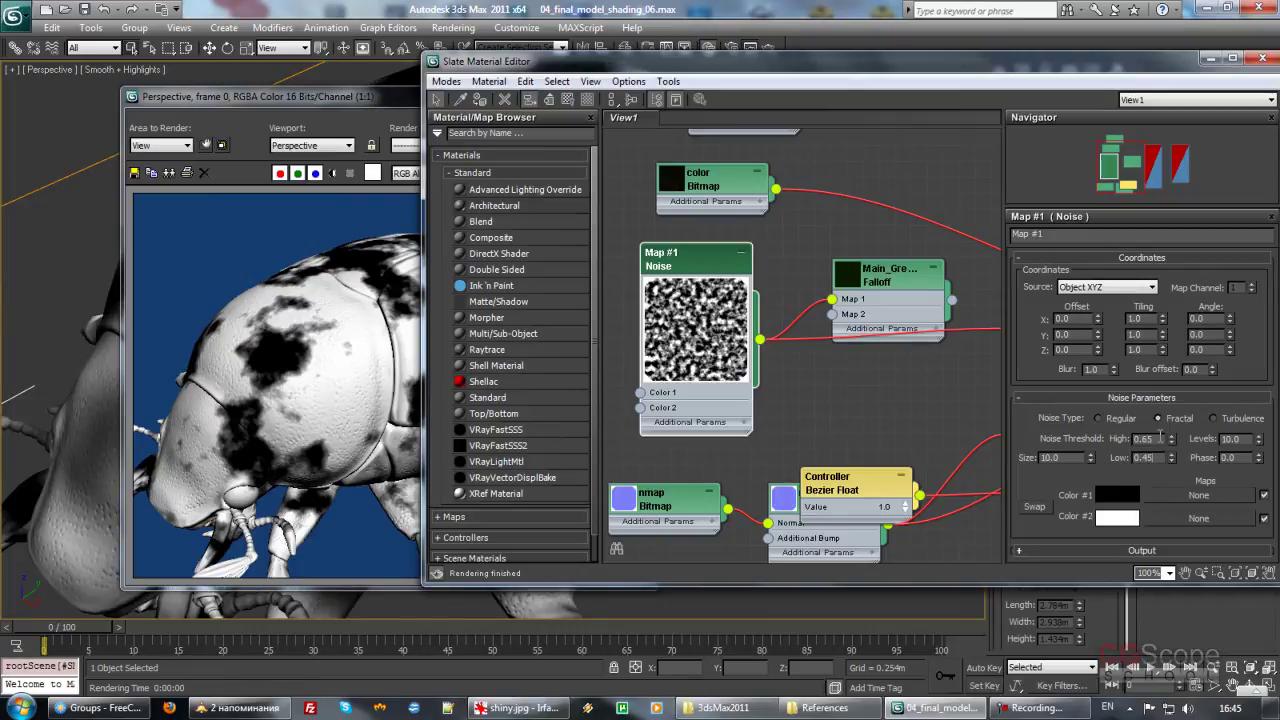
left_click(380, 112)
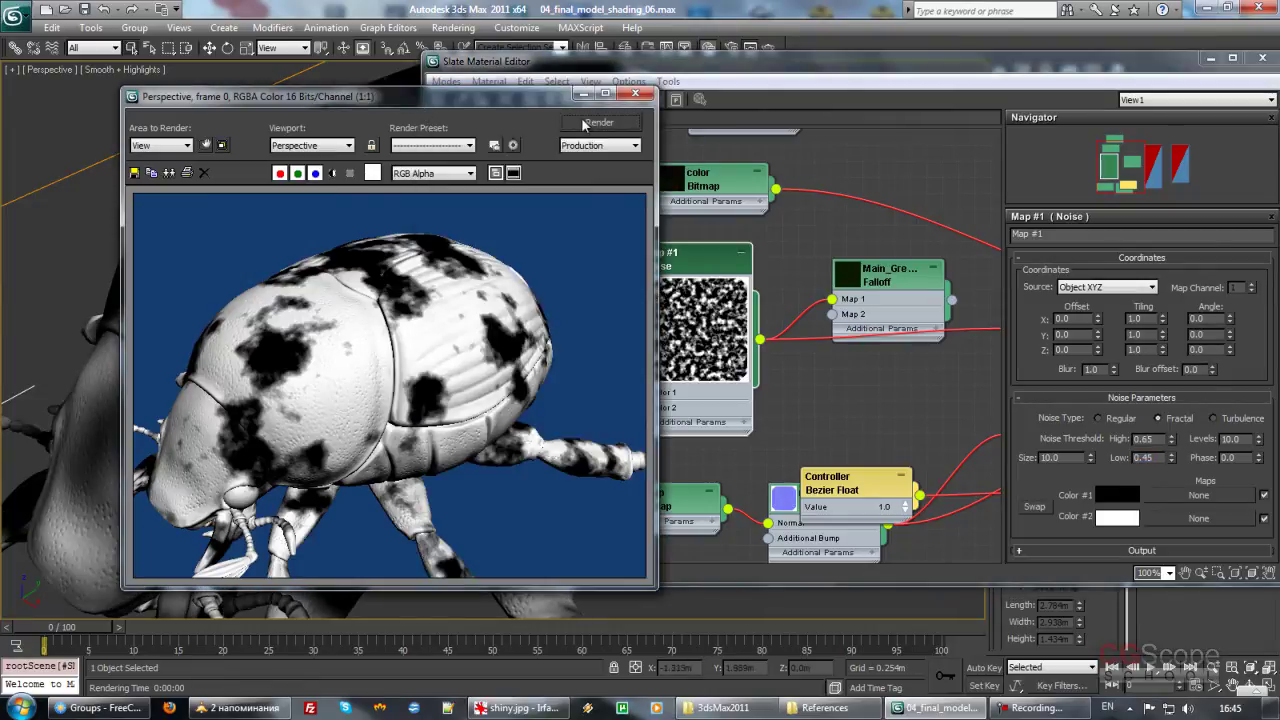
left_click(592, 123)
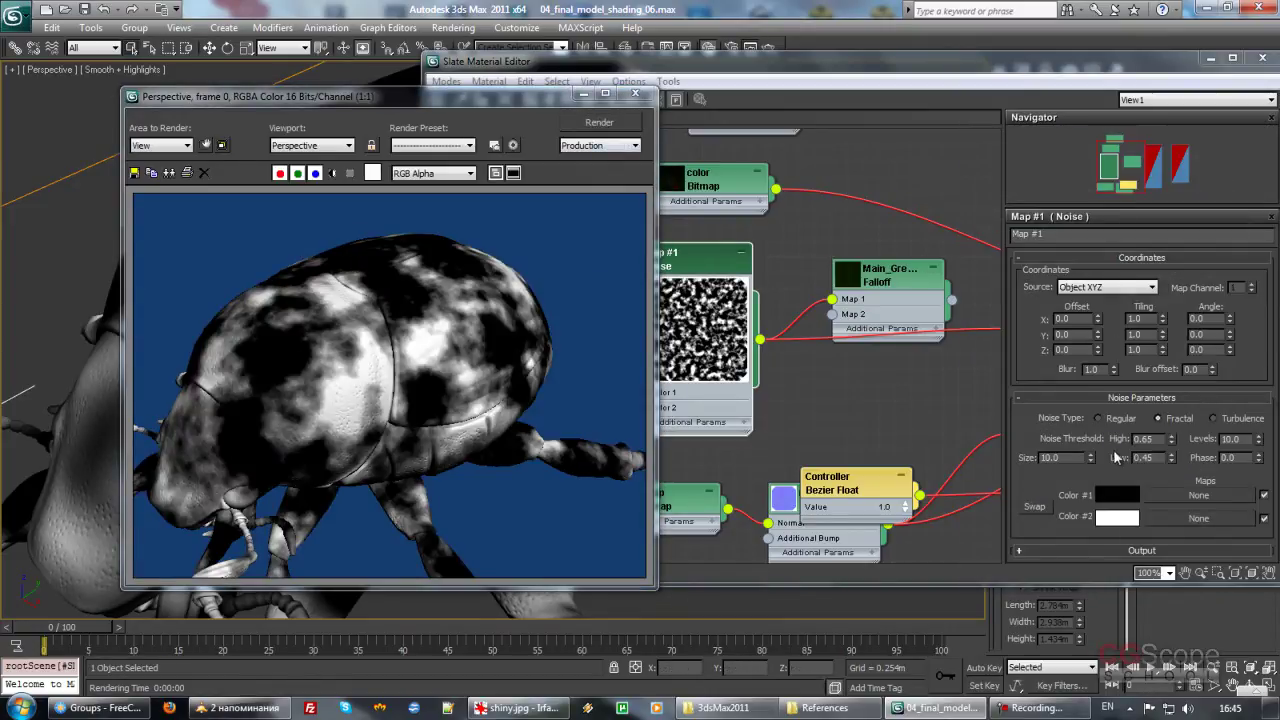
Step: Reduce the Noise Size back to 5.0 and re-render the beetle
left_click_drag(1092, 465, 1092, 490)
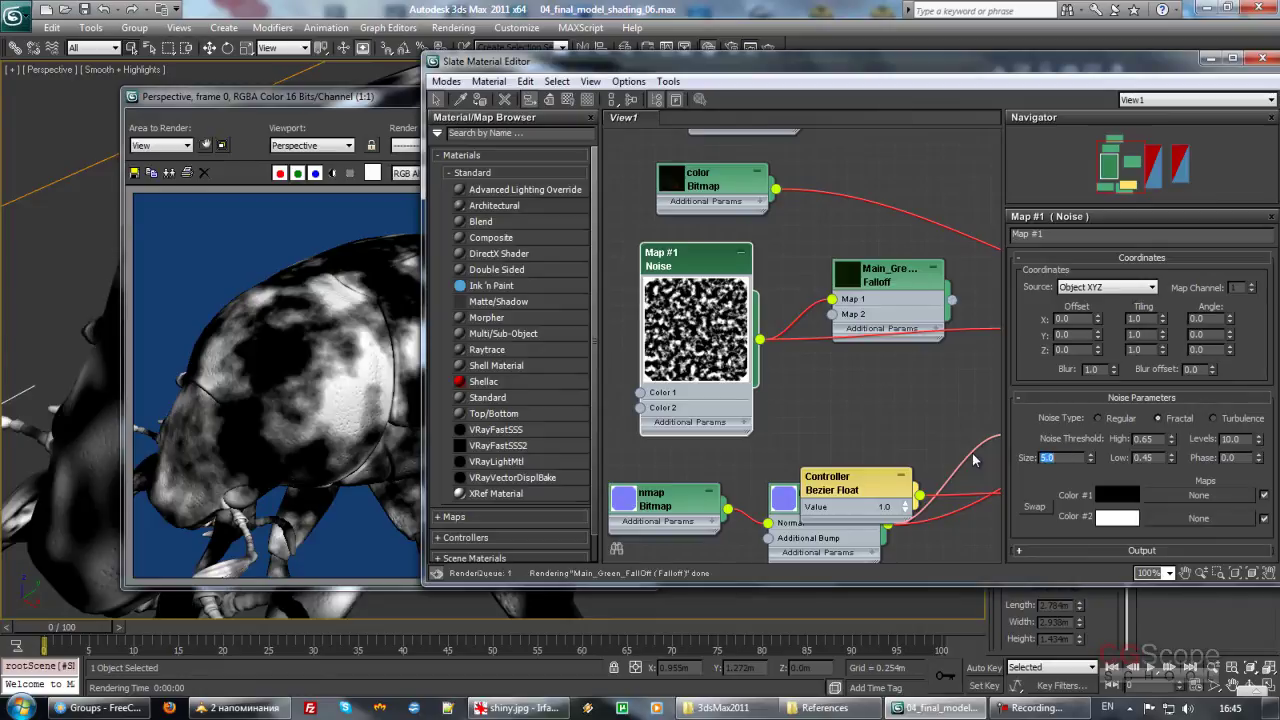
left_click(376, 100)
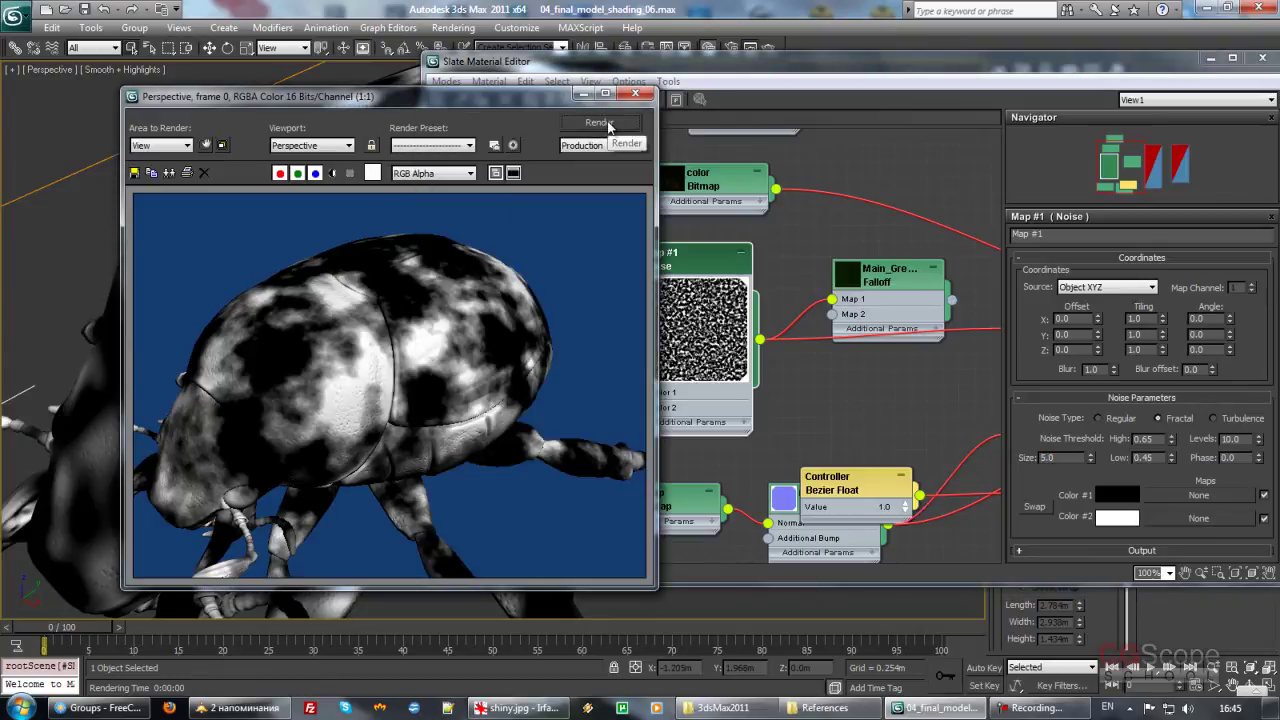
left_click(600, 124)
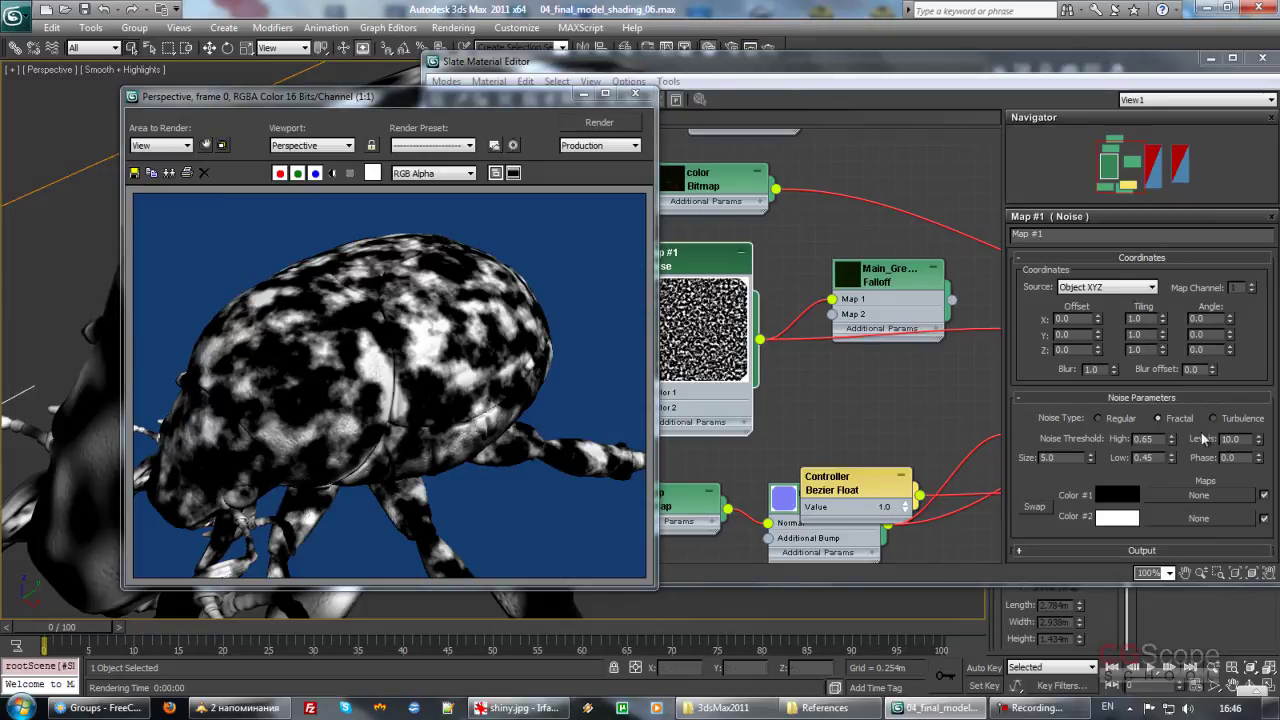
Step: Set the Noise High threshold to 0.7 and re-render the beetle
left_click(1157, 438)
type("0.7")
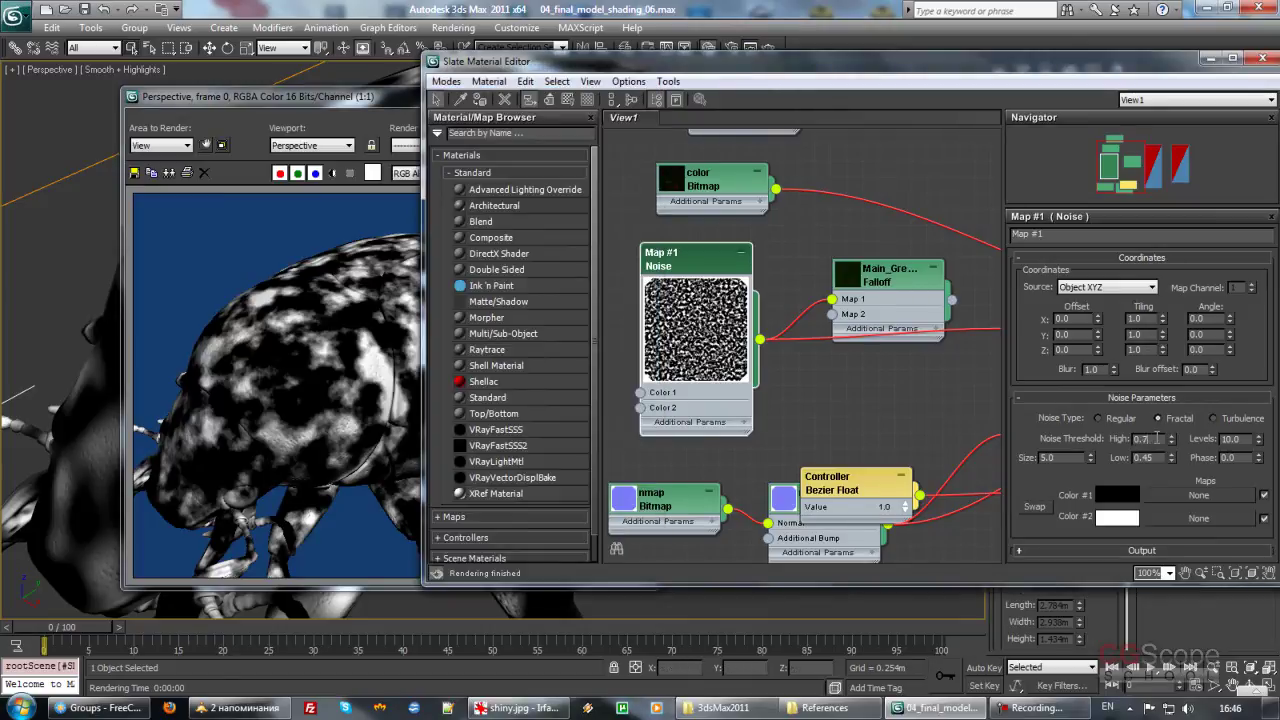
key("Return")
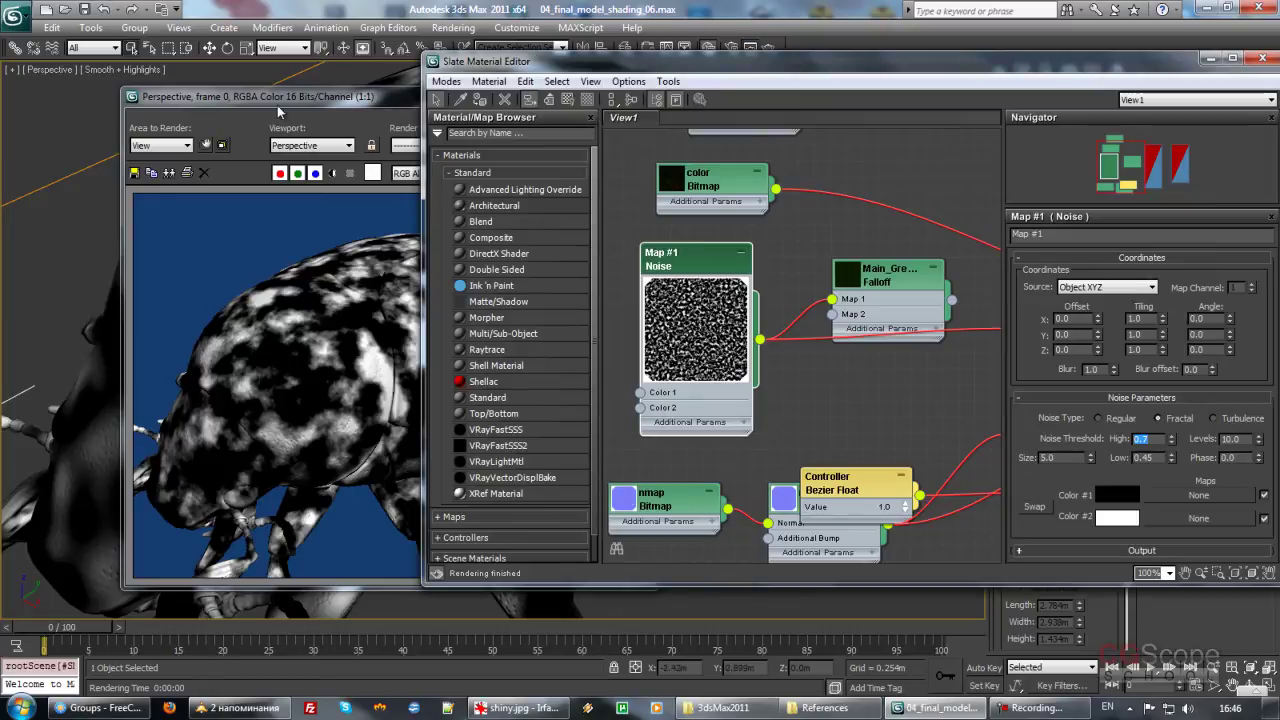
left_click(280, 112)
left_click(600, 121)
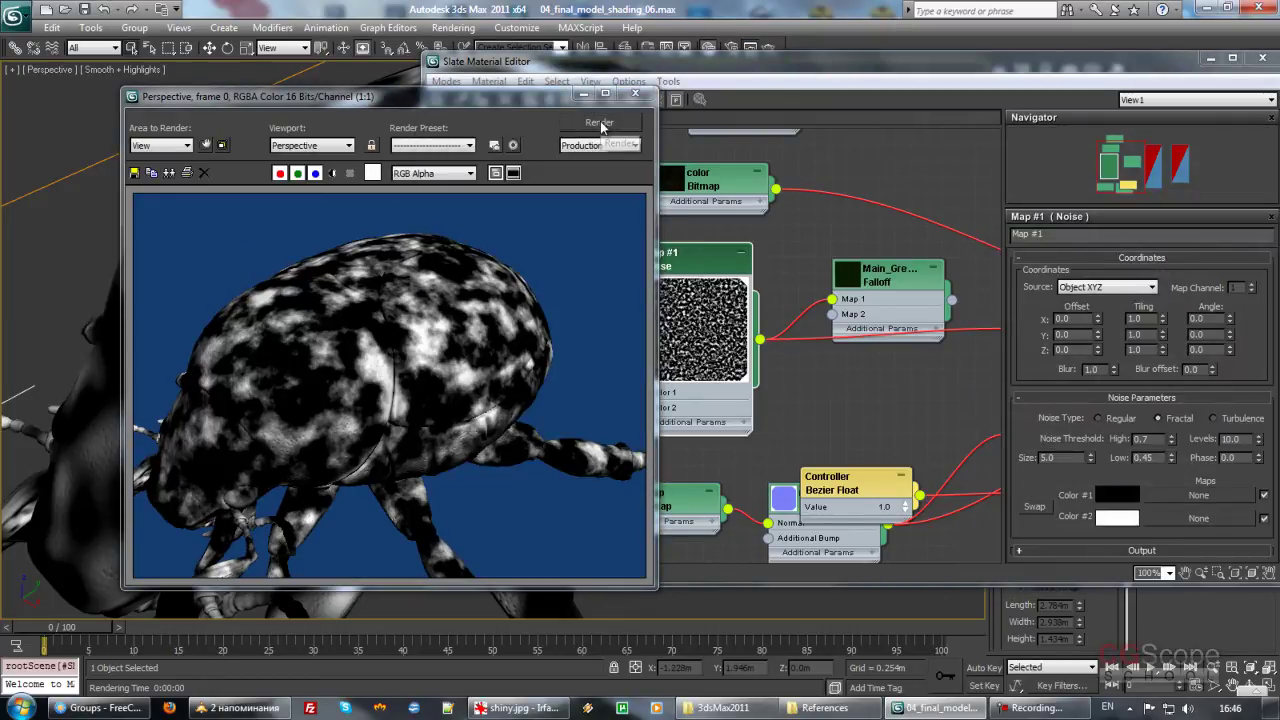
Step: Set the Noise Low threshold to 0.4 and re-render to see denser mottling
double_click(1160, 459)
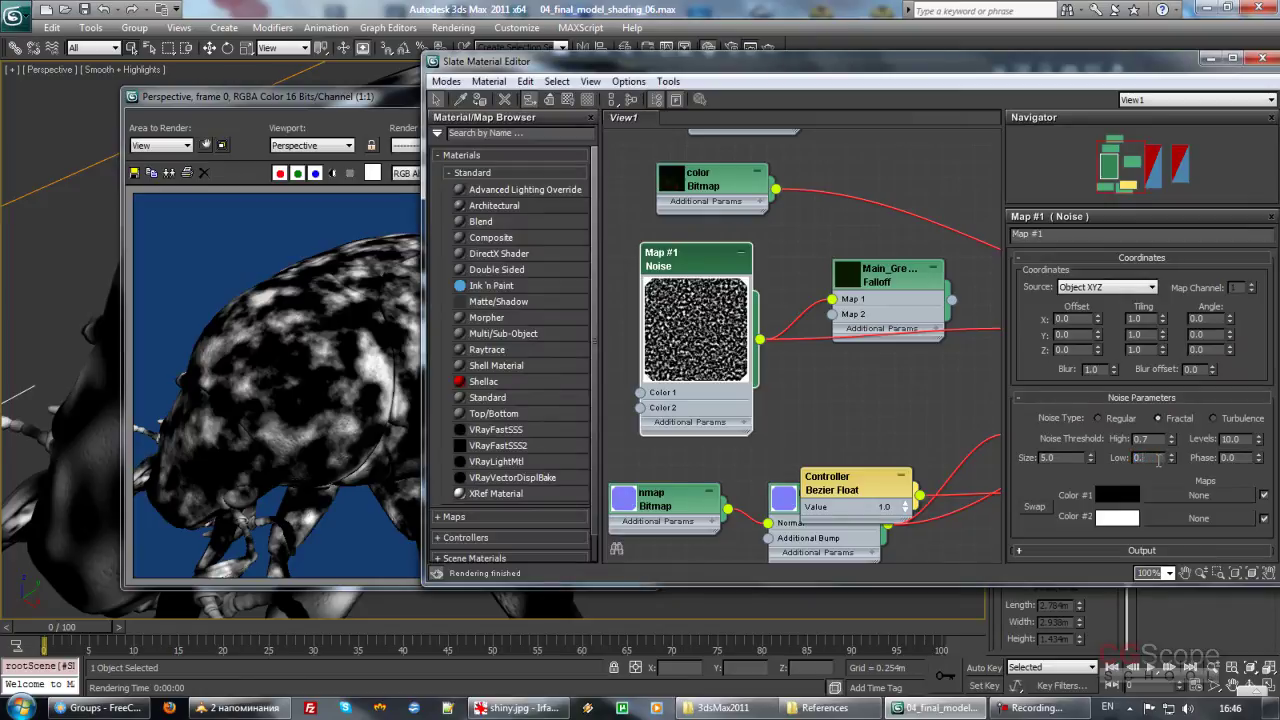
type("4")
key("Return")
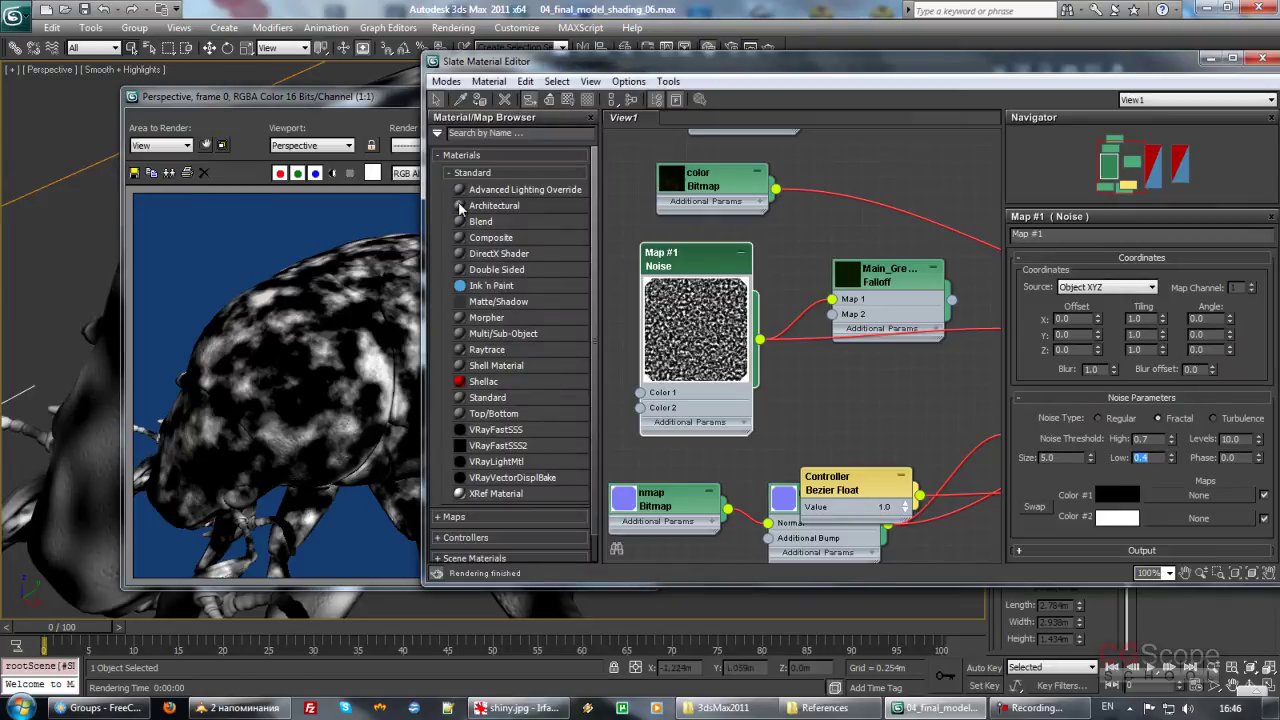
left_click(370, 103)
left_click(600, 121)
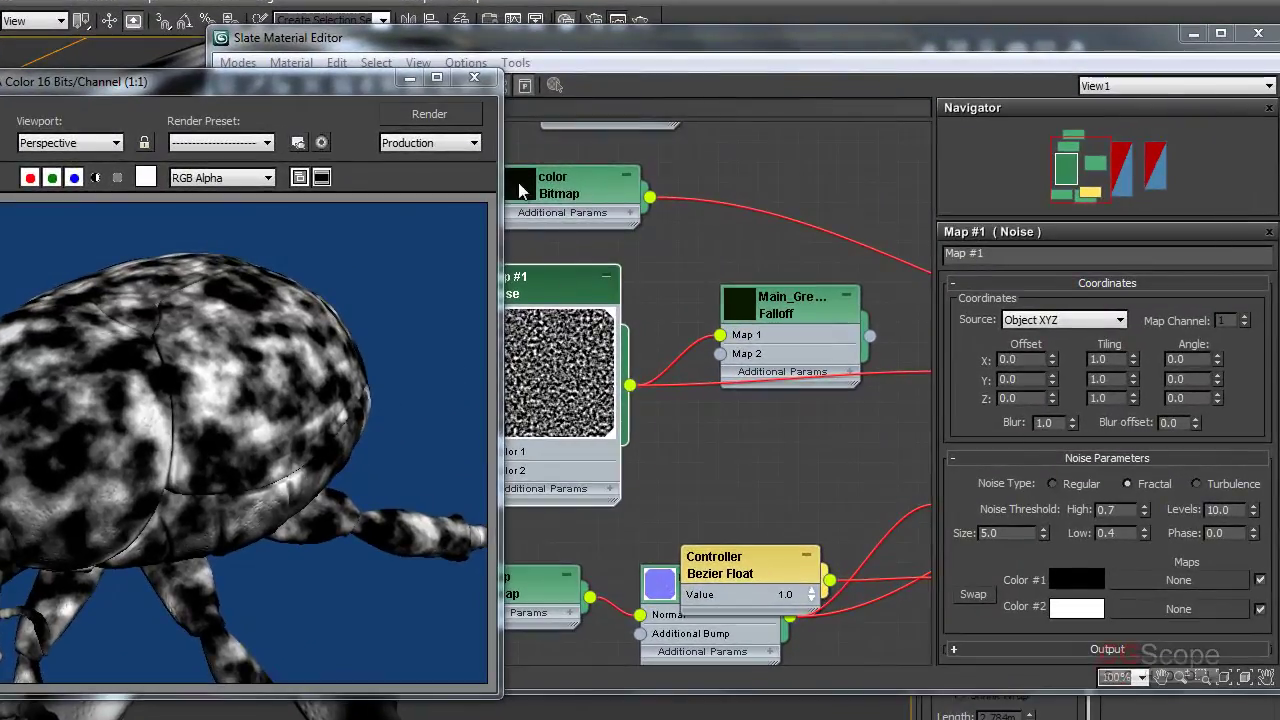
Step: Replace the Noise-to-Diffuse Color link so Main_Green_FallOff feeds bug's Diffuse Color again
left_click(474, 77)
mouse_move(790, 400)
middle_mouse_down()
mouse_move(534, 363)
mouse_move(700, 462)
middle_mouse_up()
left_click(806, 356)
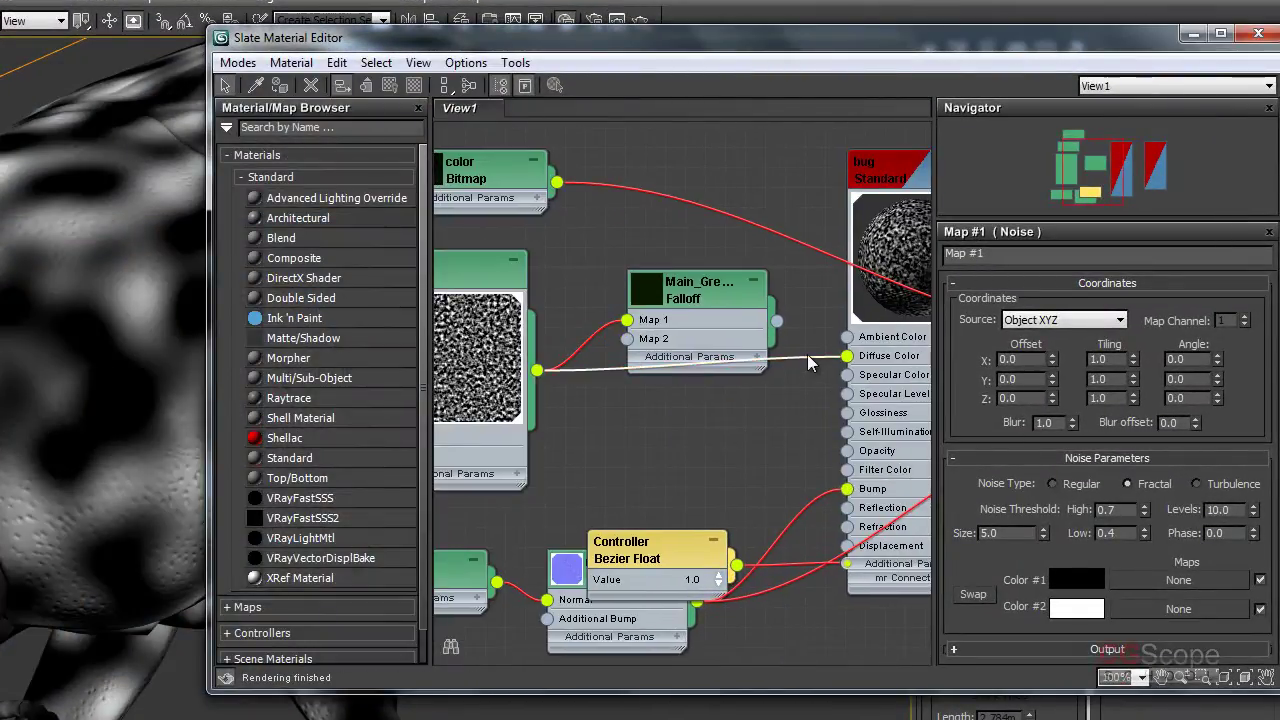
key("Delete")
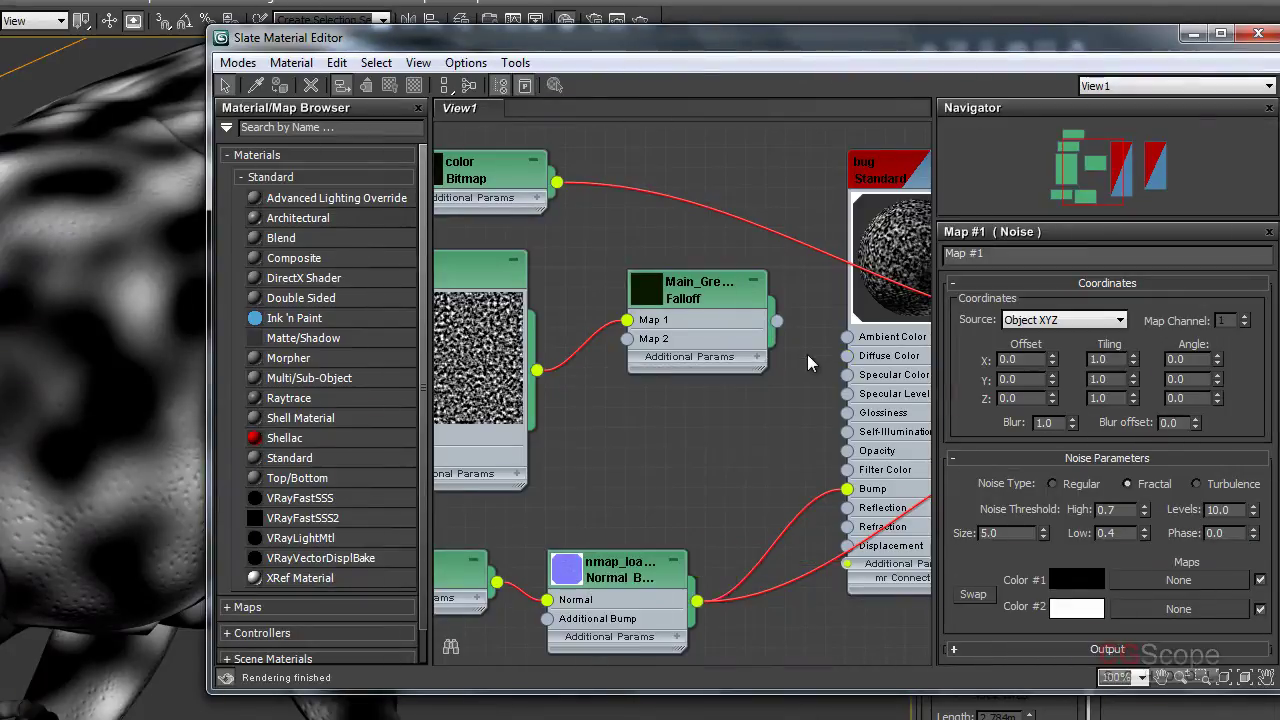
left_click_drag(778, 322, 847, 356)
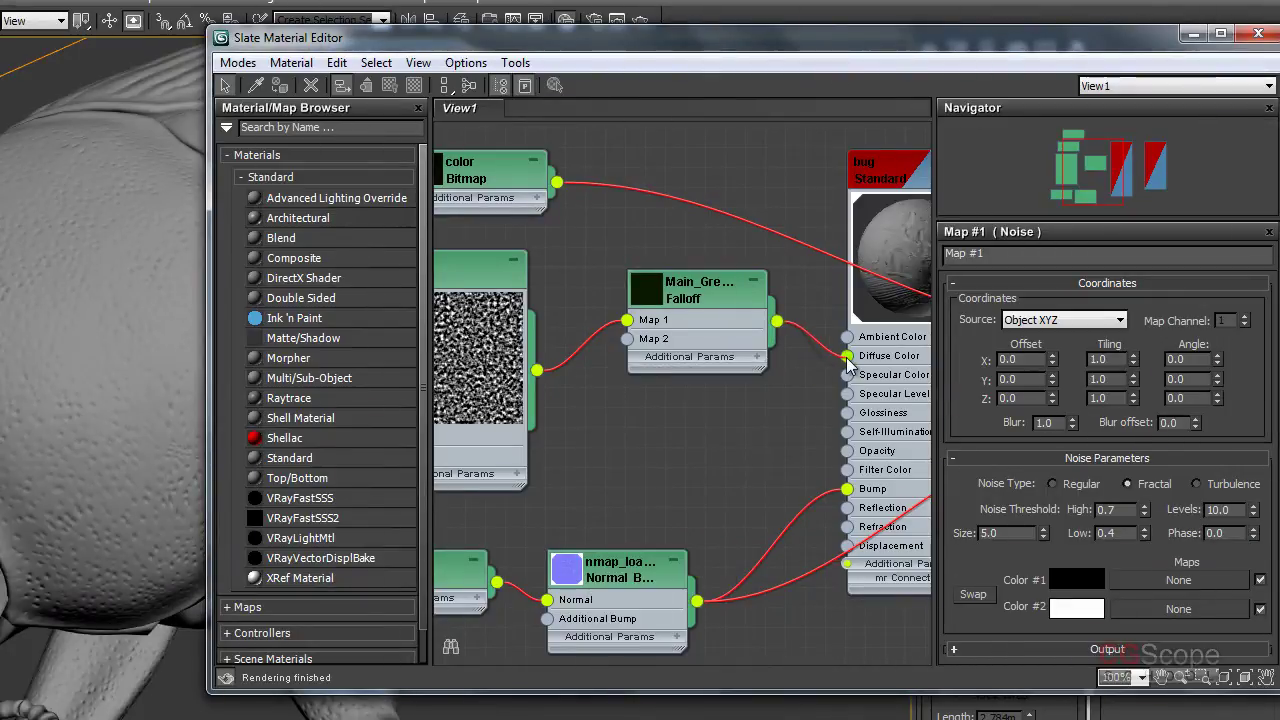
Step: Tidy the Noise and bug nodes in Slate, then quick render with Shift+Q
middle_click_drag(764, 417, 885, 433)
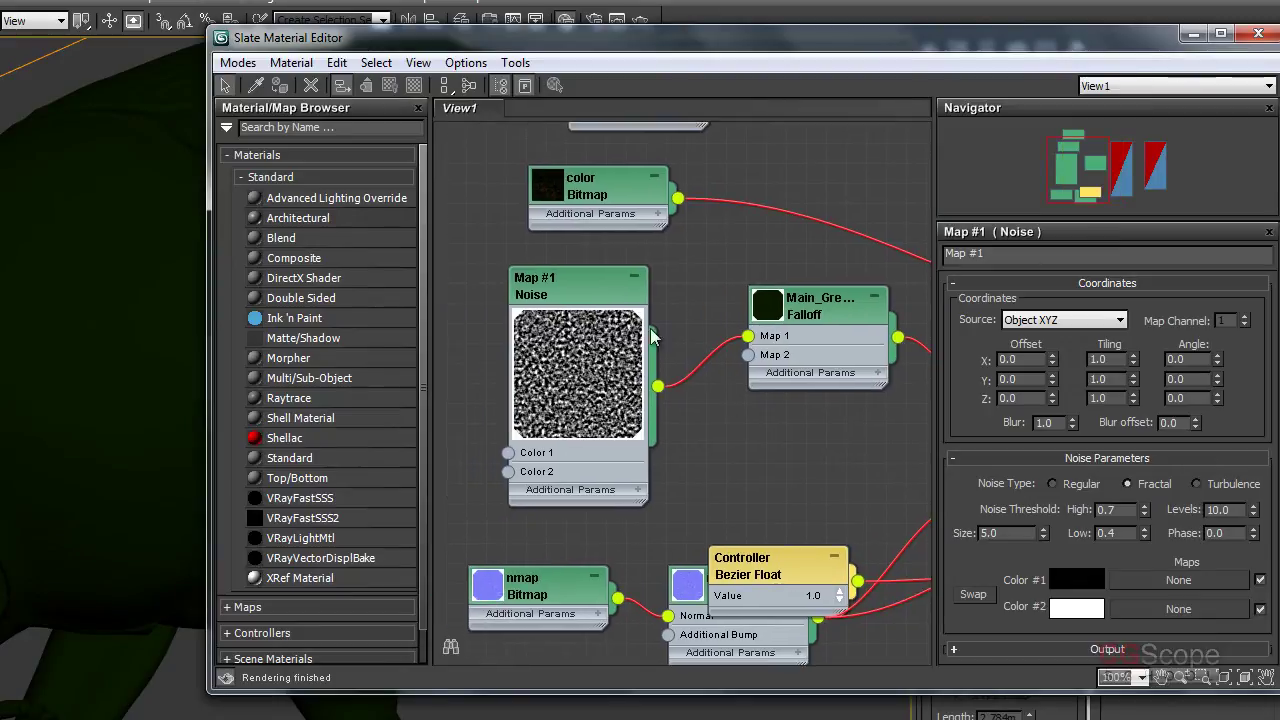
left_click_drag(598, 300, 562, 288)
middle_click_drag(775, 387, 595, 396)
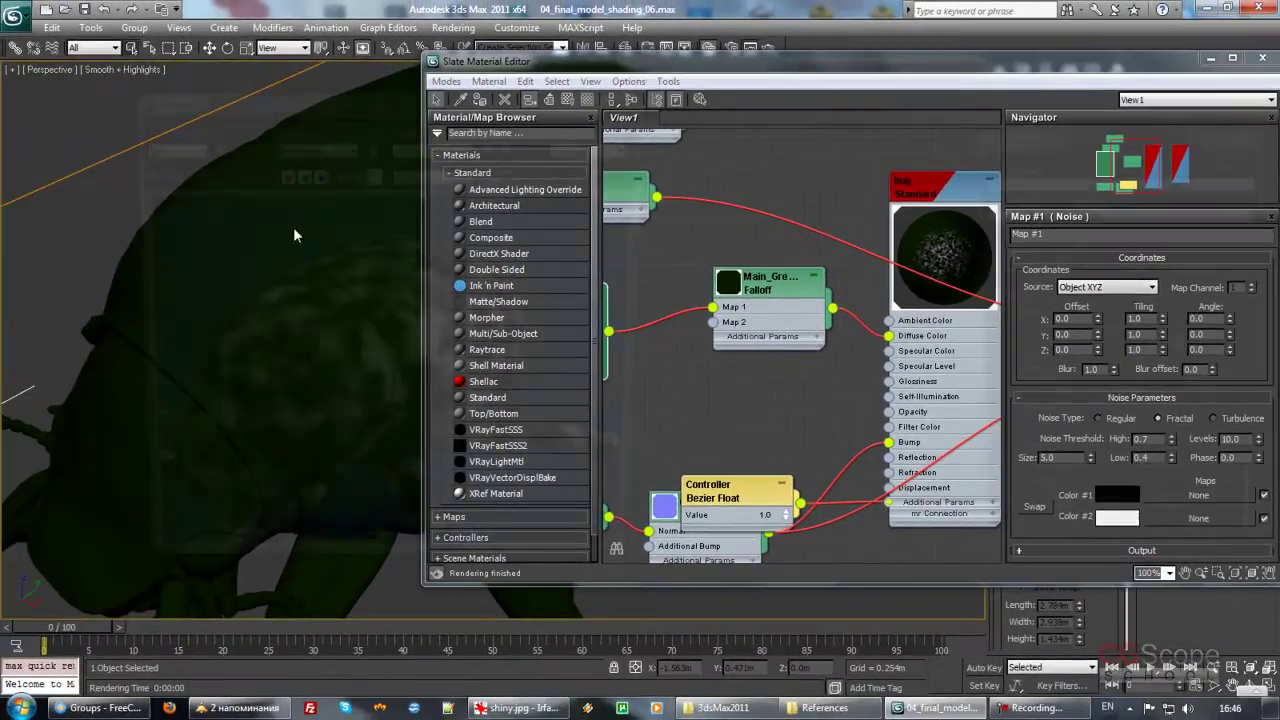
key("shift+q")
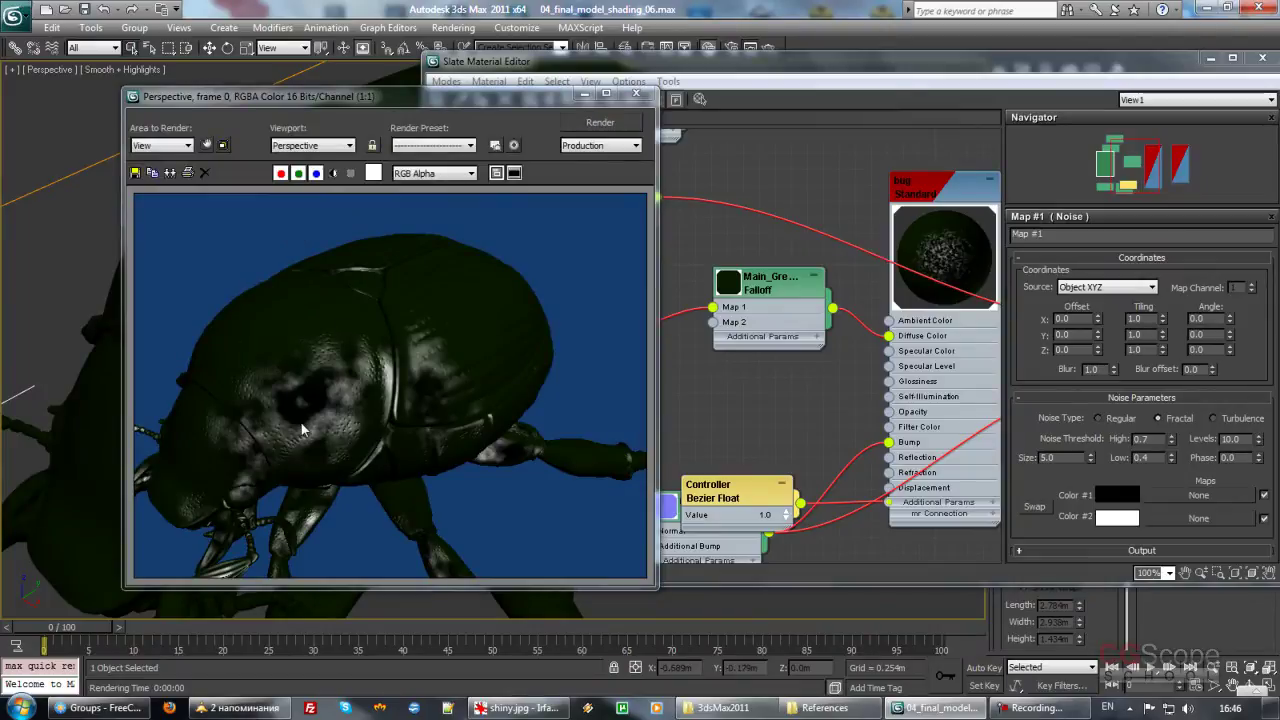
Step: Collapse the Noise node's large preview and reposition it in the Slate graph
left_click(663, 312)
middle_click_drag(541, 317, 663, 305)
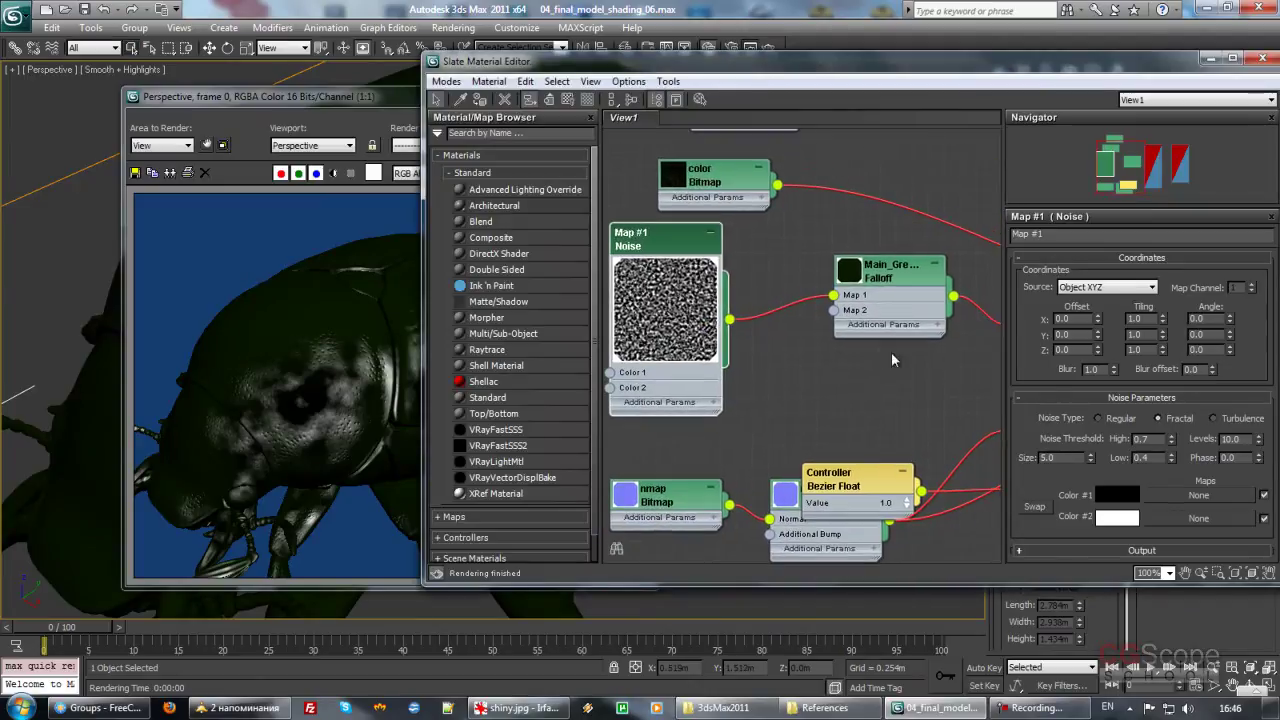
double_click(662, 305)
left_click_drag(670, 248, 678, 278)
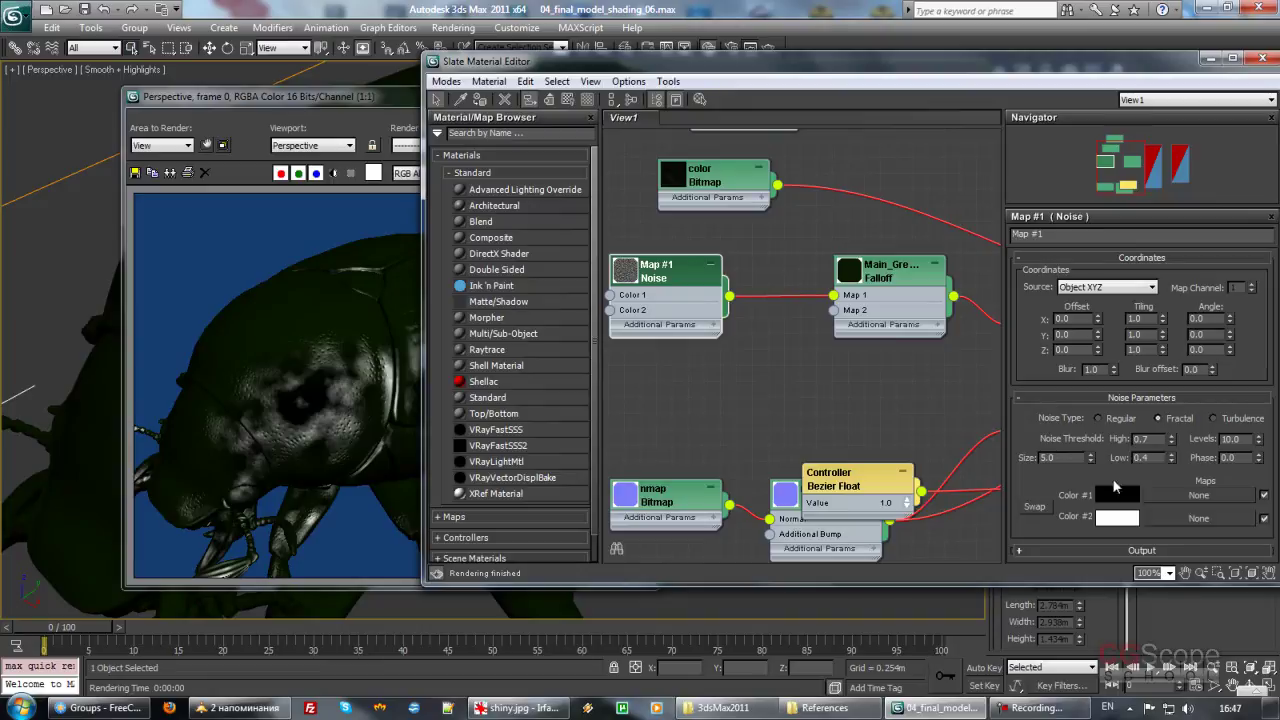
Step: Copy the Falloff's green front colour and paste it into Noise Color #1
left_click(1133, 503)
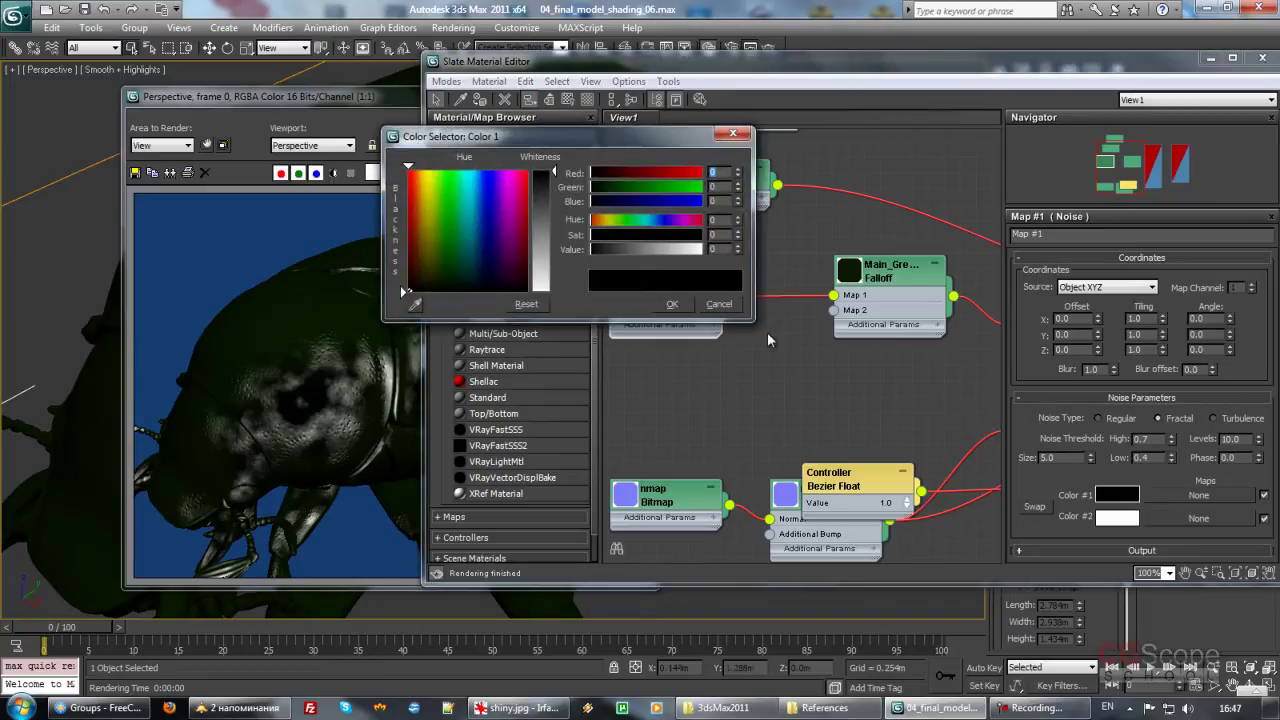
left_click(911, 283)
right_click(1037, 293)
double_click(699, 283)
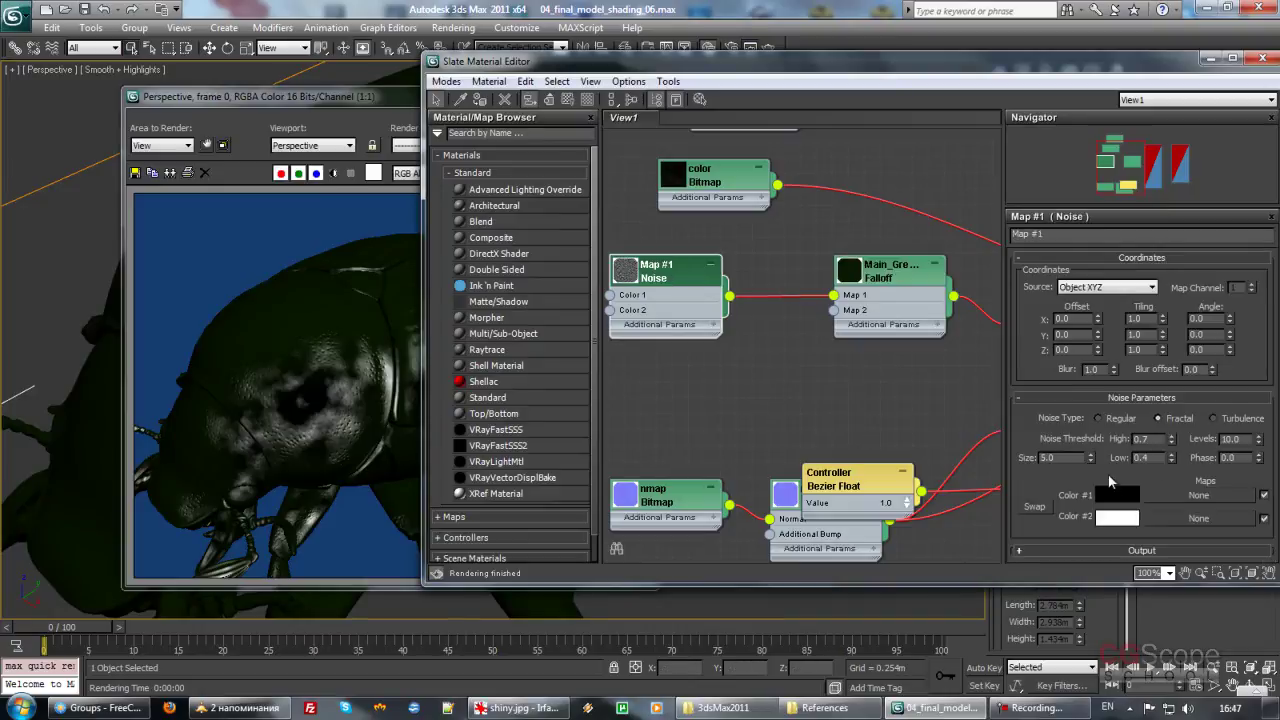
right_click(1117, 499)
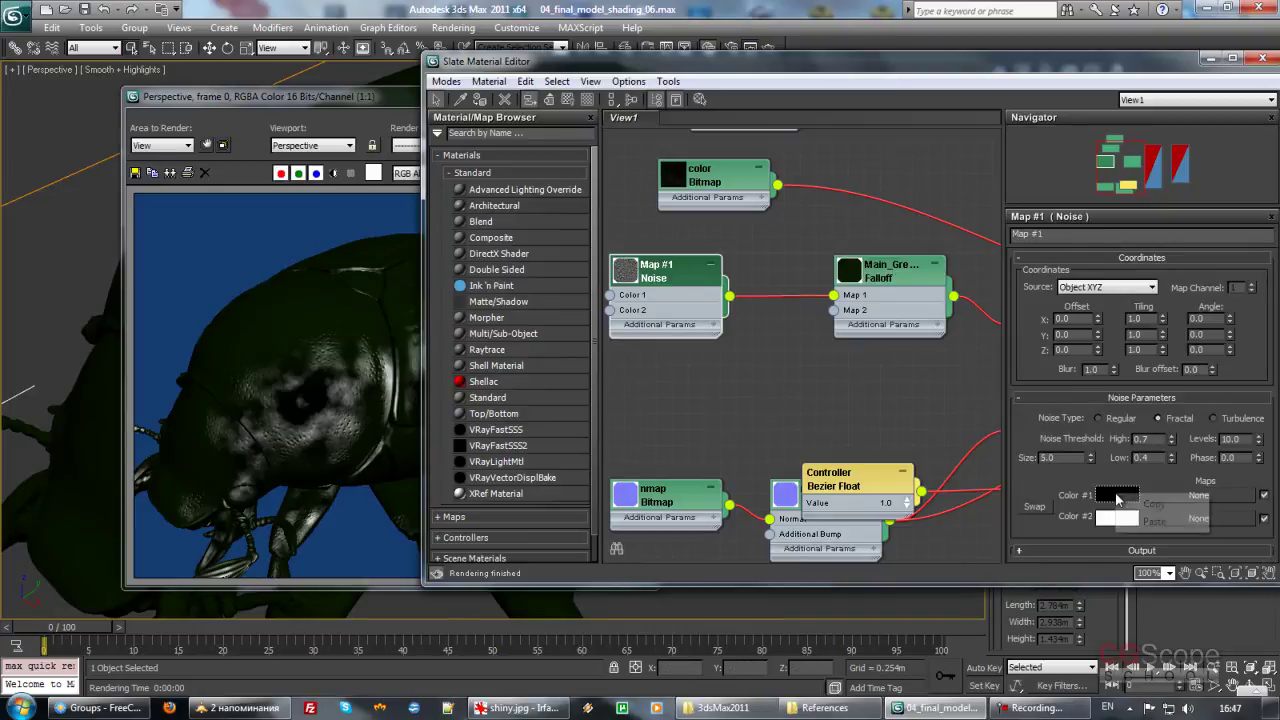
left_click(1143, 523)
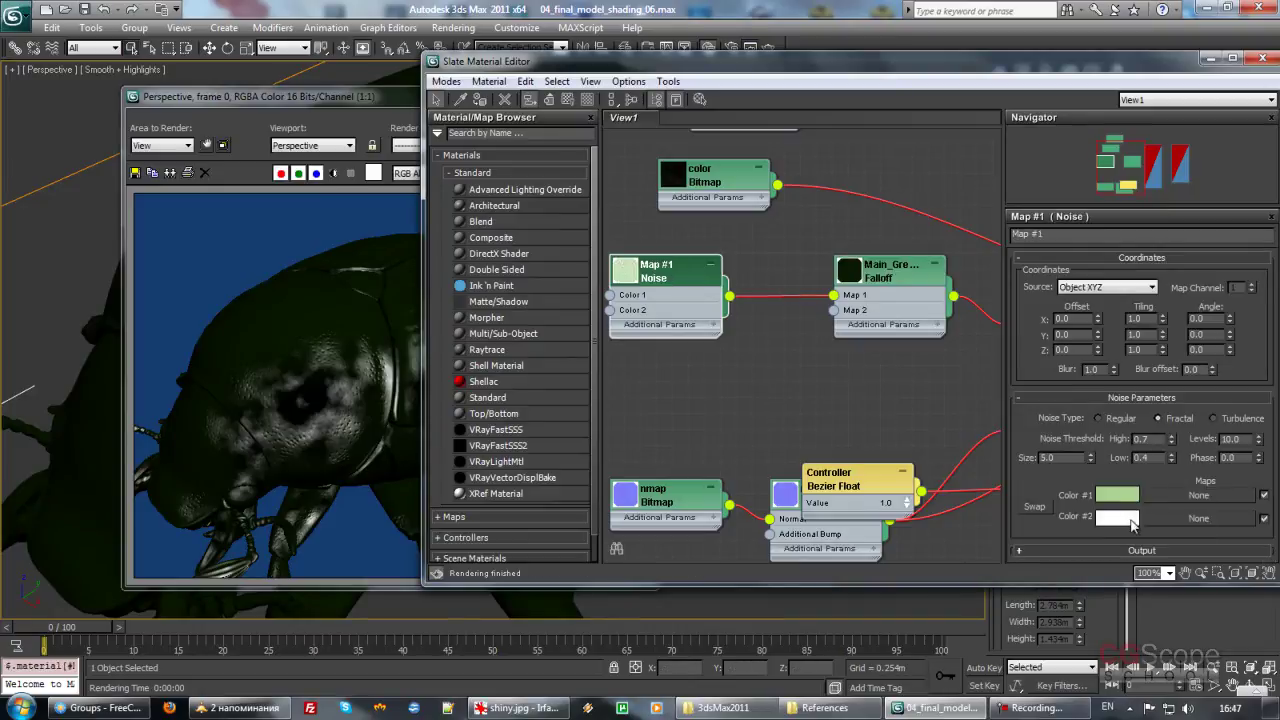
right_click(1100, 508)
left_click(1070, 525)
Step: Set Noise Color #2 to a pale orange-yellow in the Color Selector
left_click(1117, 517)
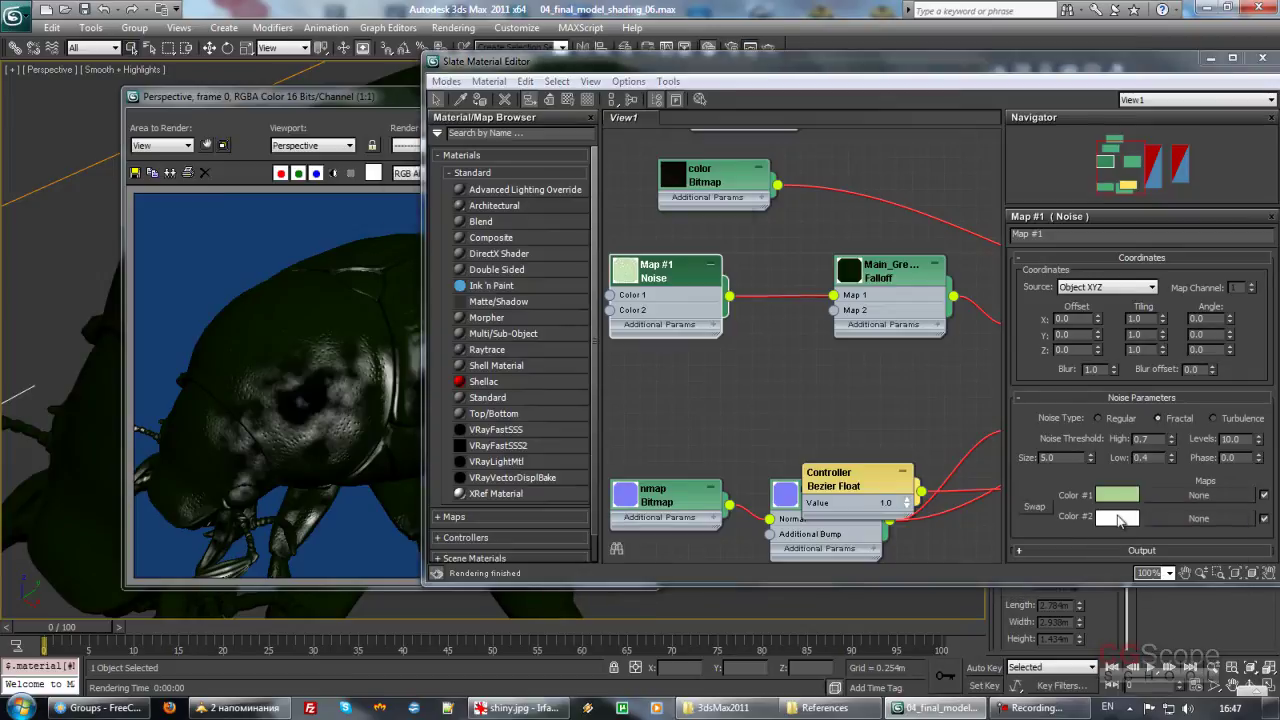
left_click(424, 184)
left_click_drag(424, 184, 430, 176)
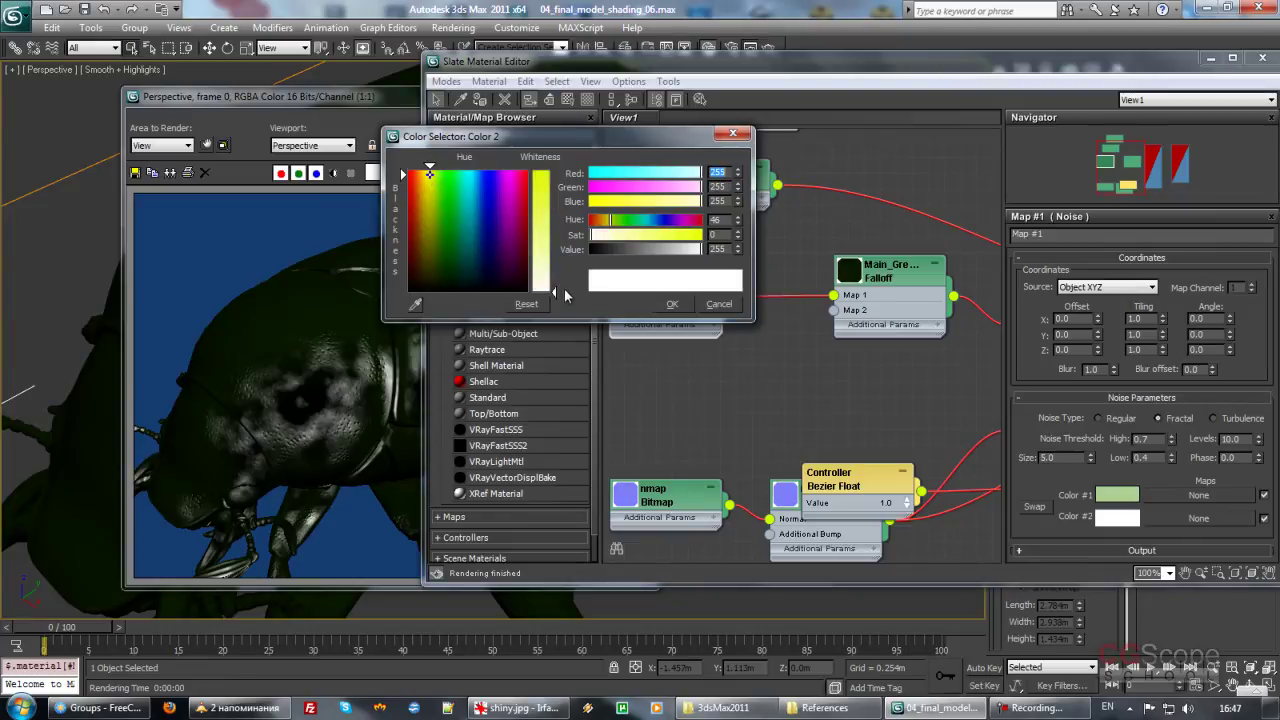
left_click_drag(555, 290, 510, 231)
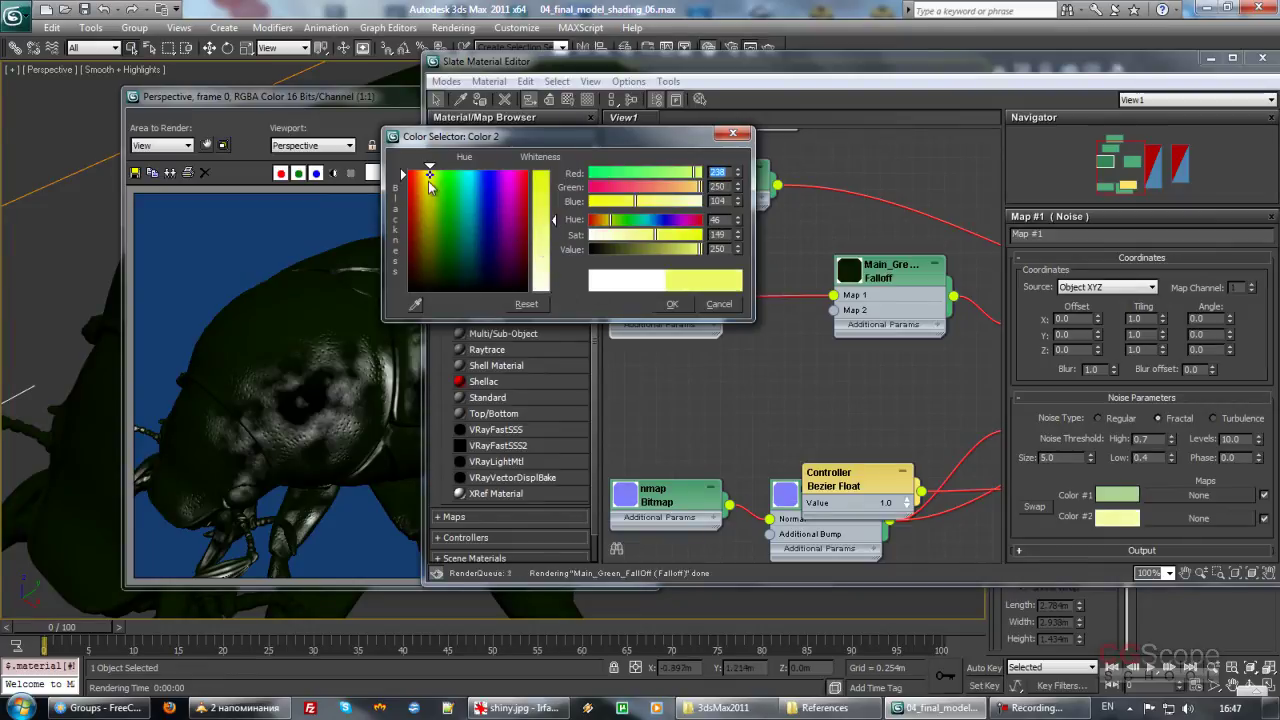
mouse_move(430, 198)
left_mouse_down()
mouse_move(425, 213)
mouse_move(428, 190)
left_mouse_up()
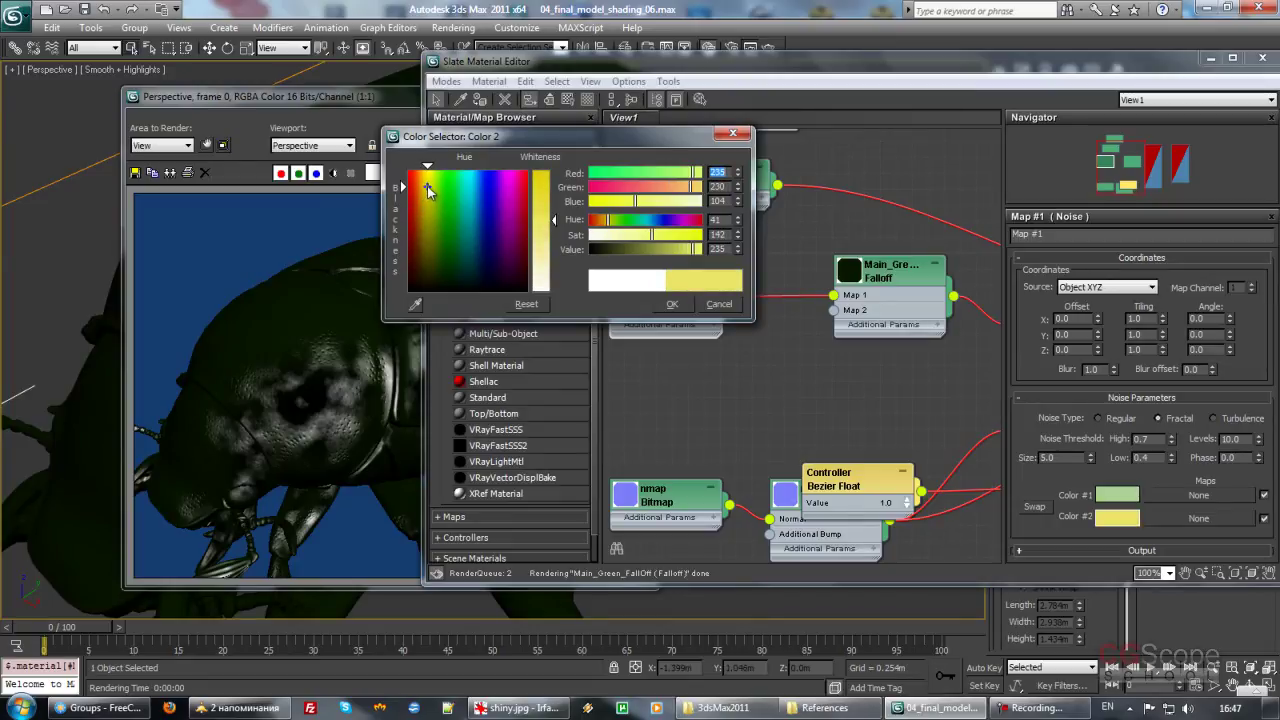
left_click_drag(428, 190, 420, 186)
left_click(672, 304)
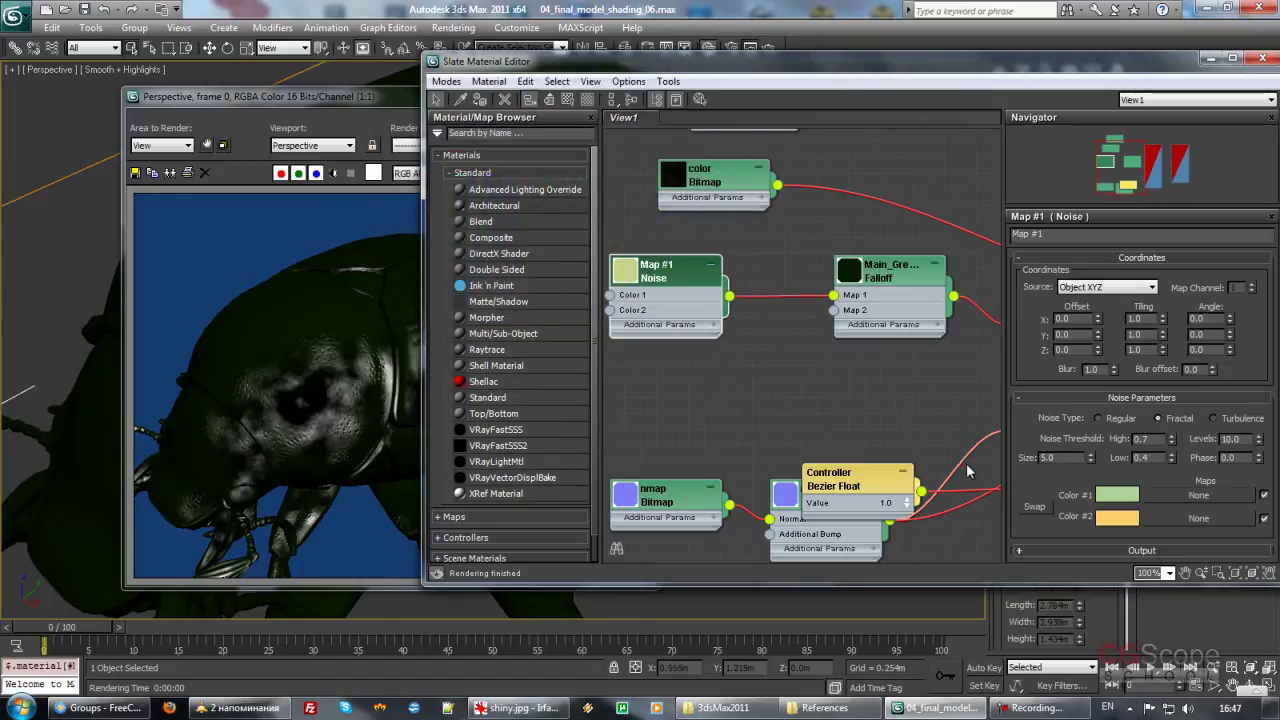
left_click(335, 100)
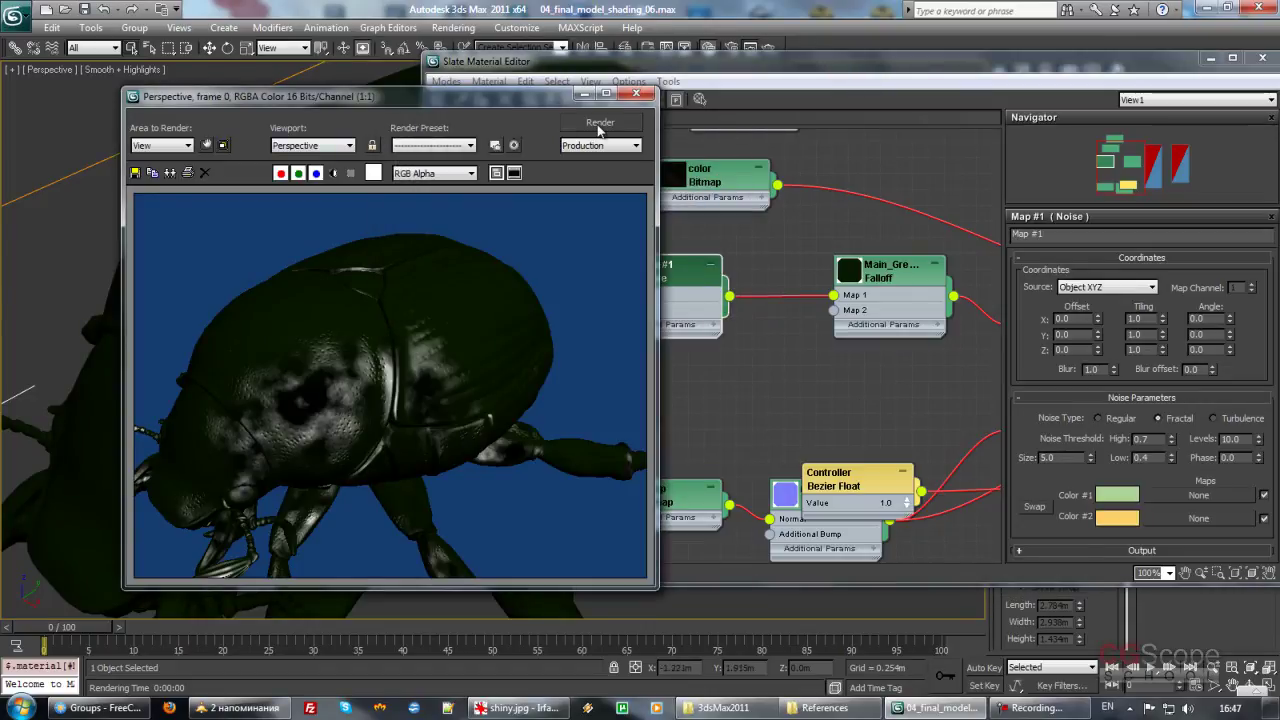
Step: Re-render the beetle with the green and yellow noise and compare it to shiny.jpg
left_click(600, 130)
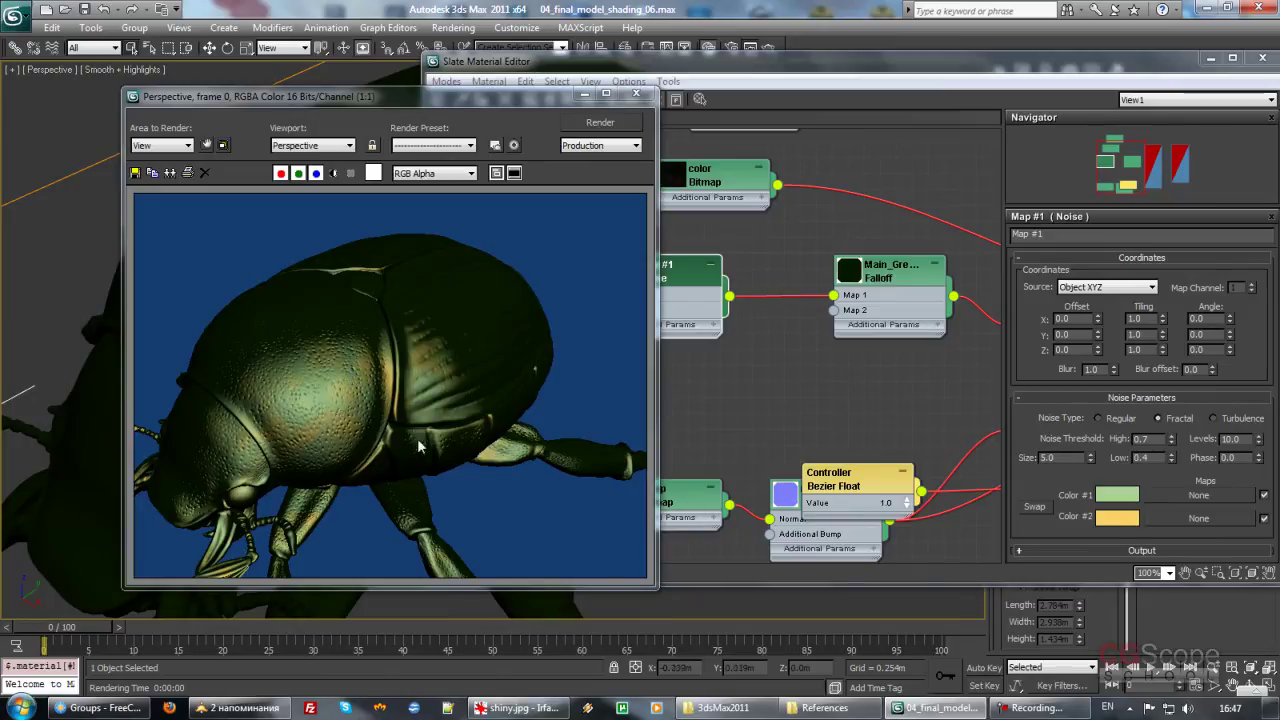
key("alt+Tab")
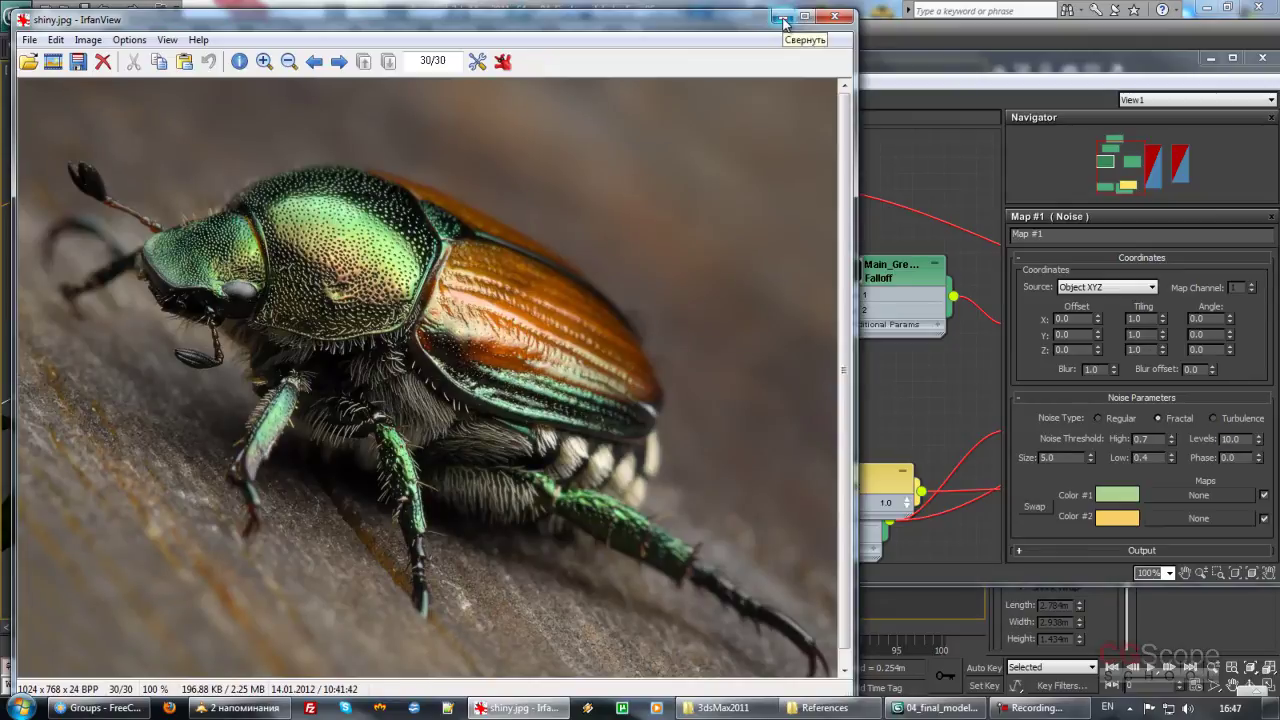
left_click(784, 17)
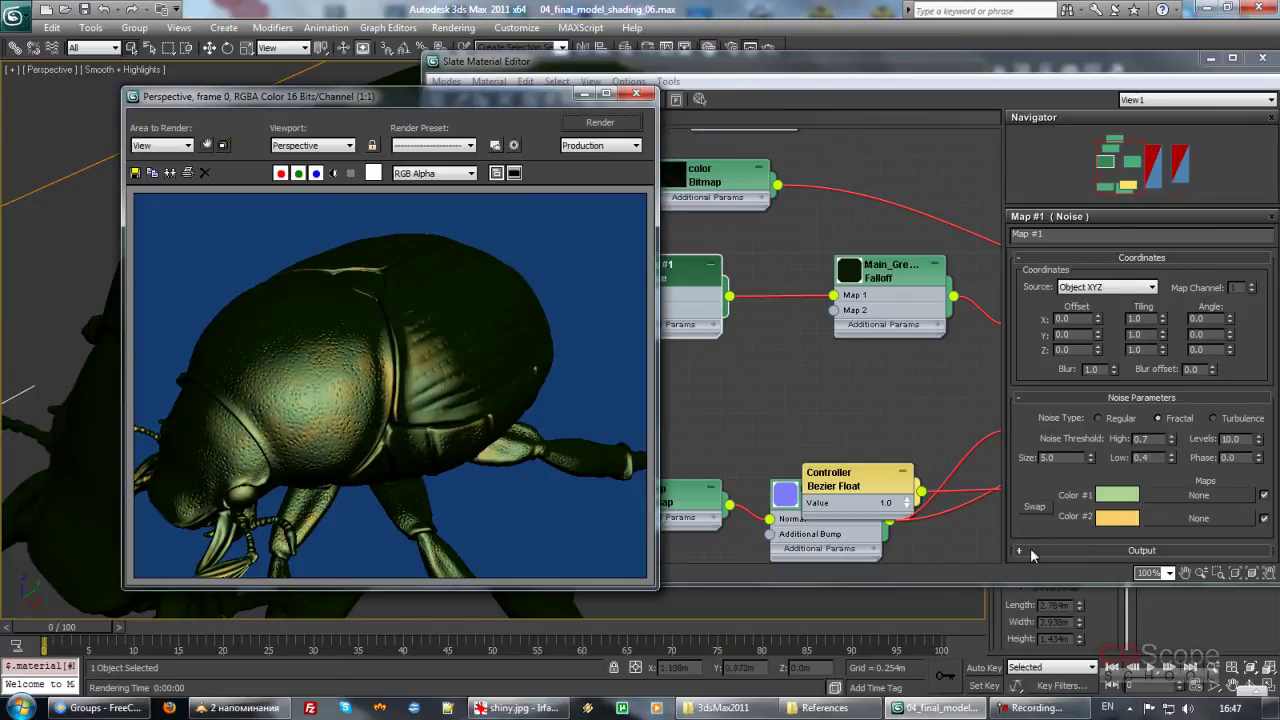
Step: Set the Noise Size to 8.0, re-render, and bring up the shiny.jpg reference for comparison
left_click(904, 410)
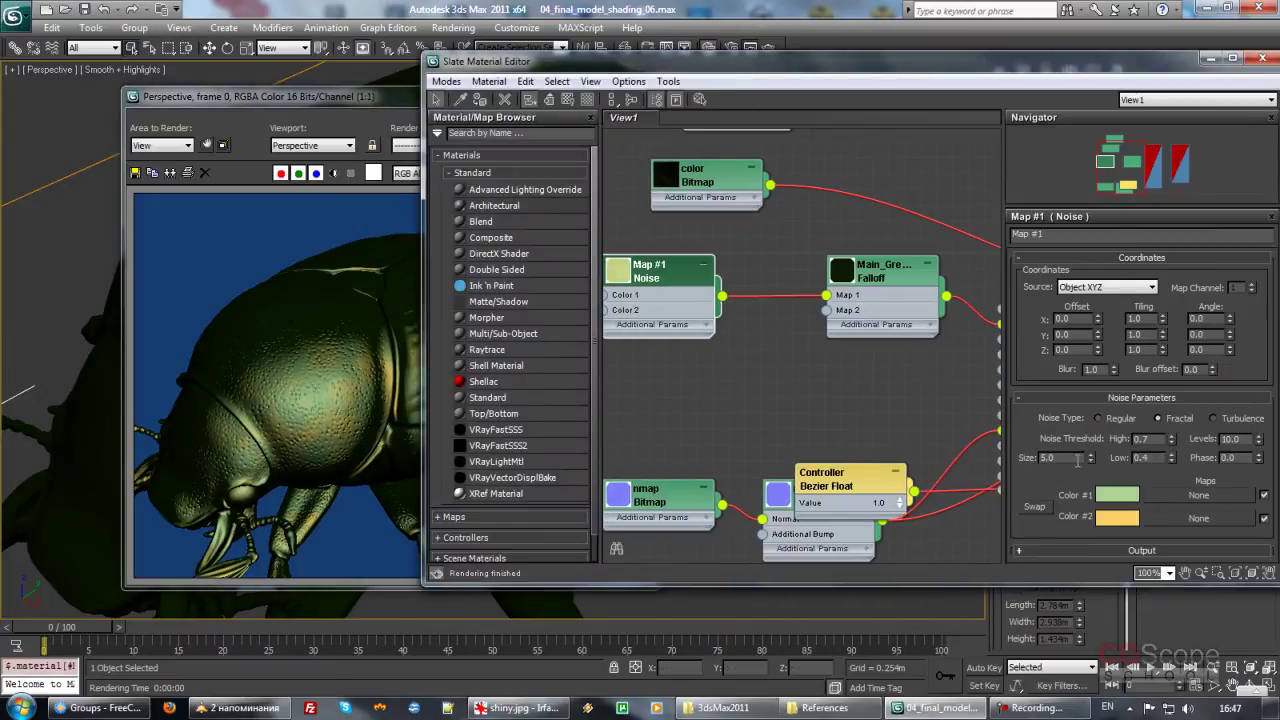
double_click(1048, 457)
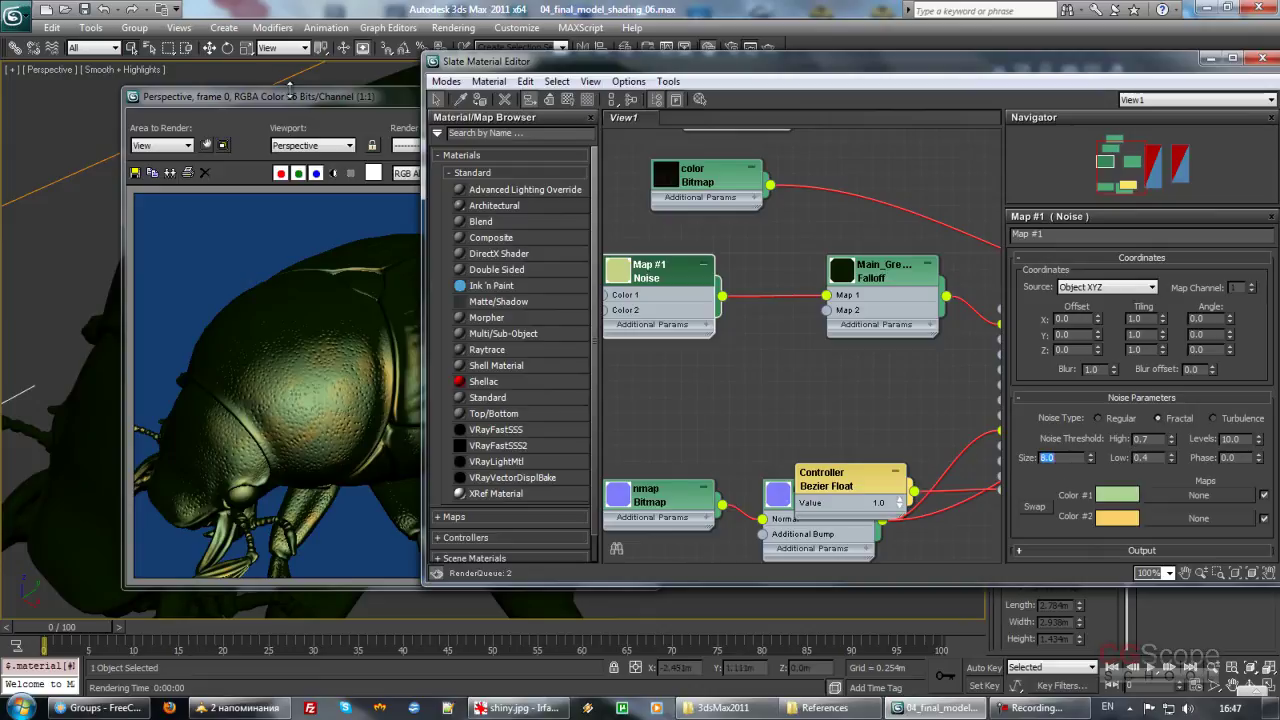
left_click(290, 96)
left_click(605, 122)
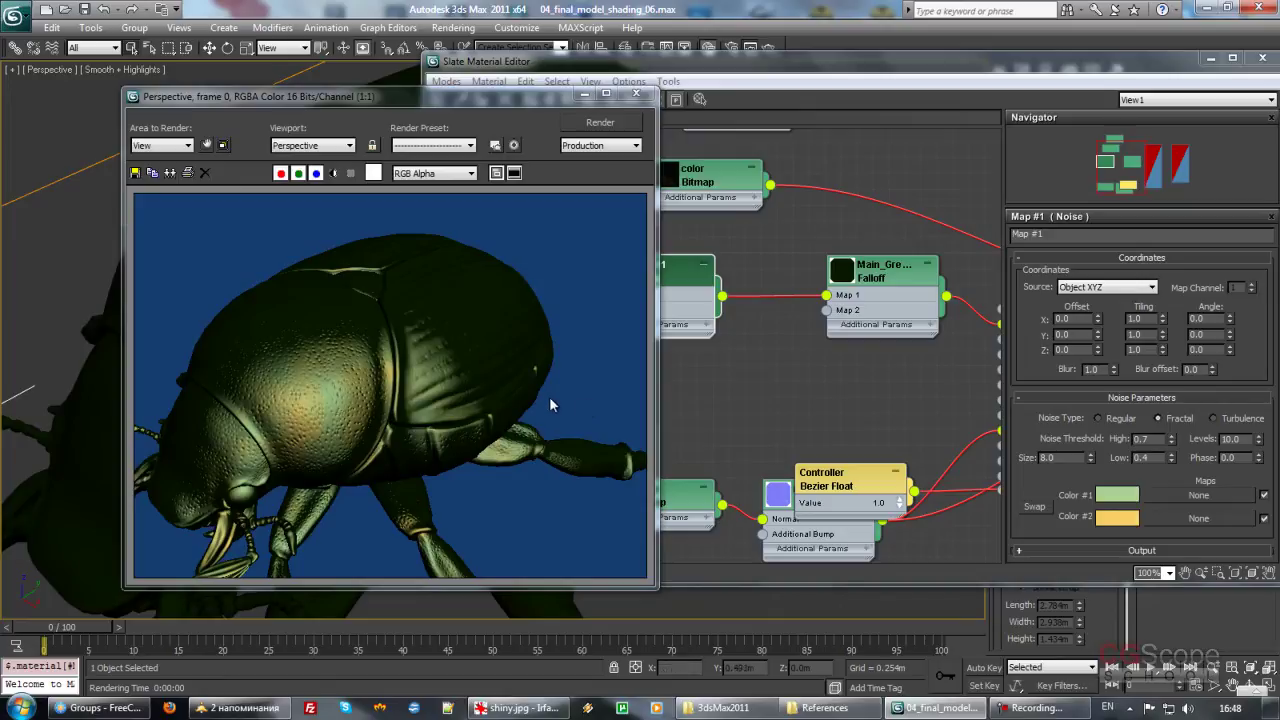
left_click(510, 708)
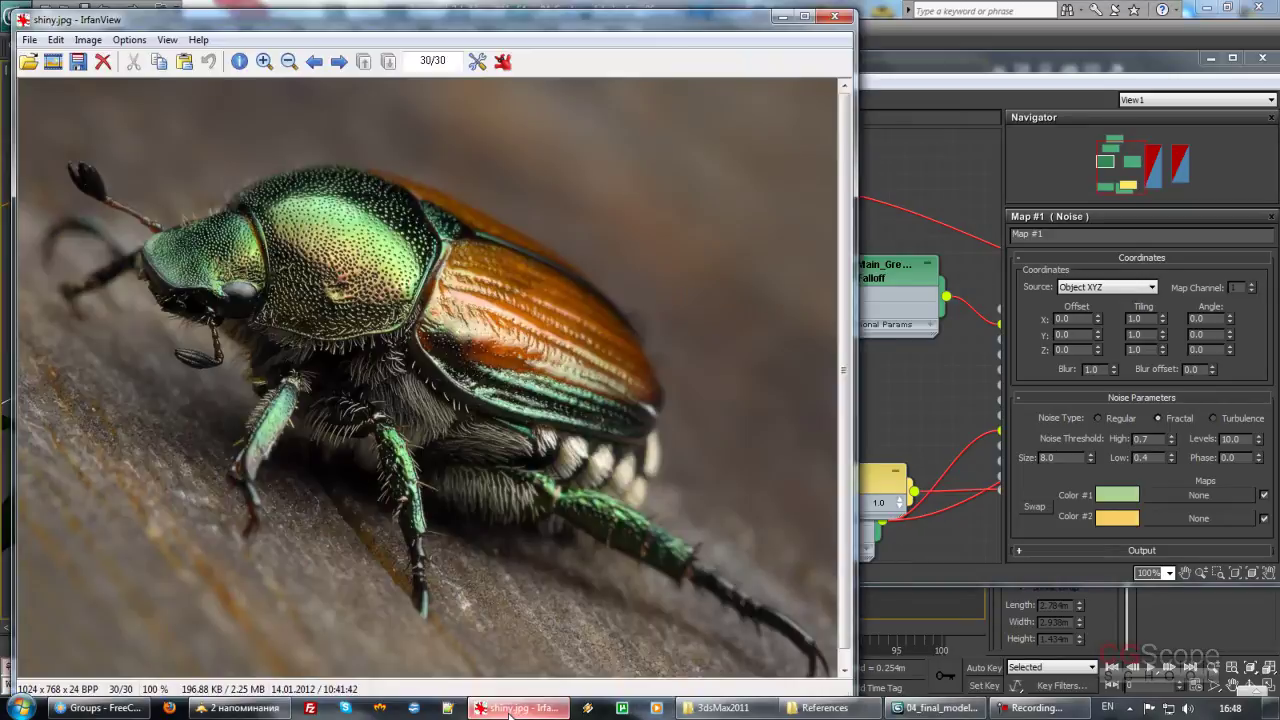
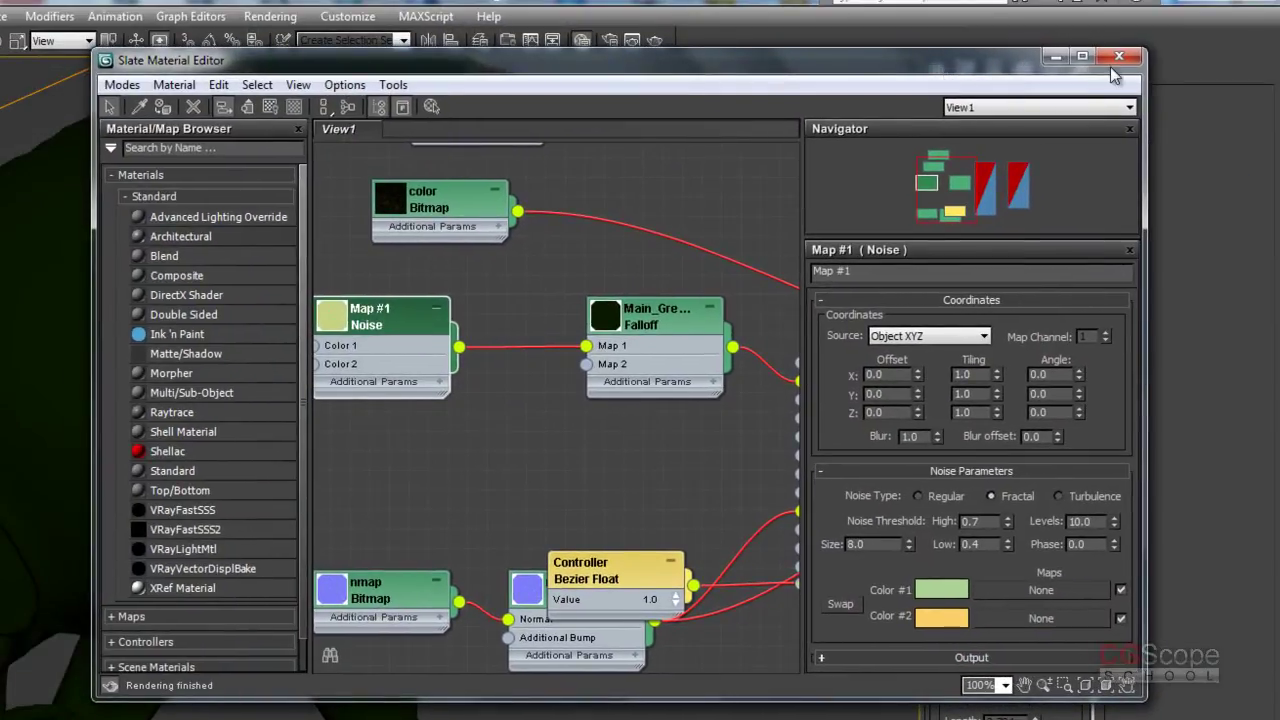
Step: Maximize the Slate Material Editor and frame the displace, color, Noise and nmap nodes
left_click_drag(734, 75, 758, 92)
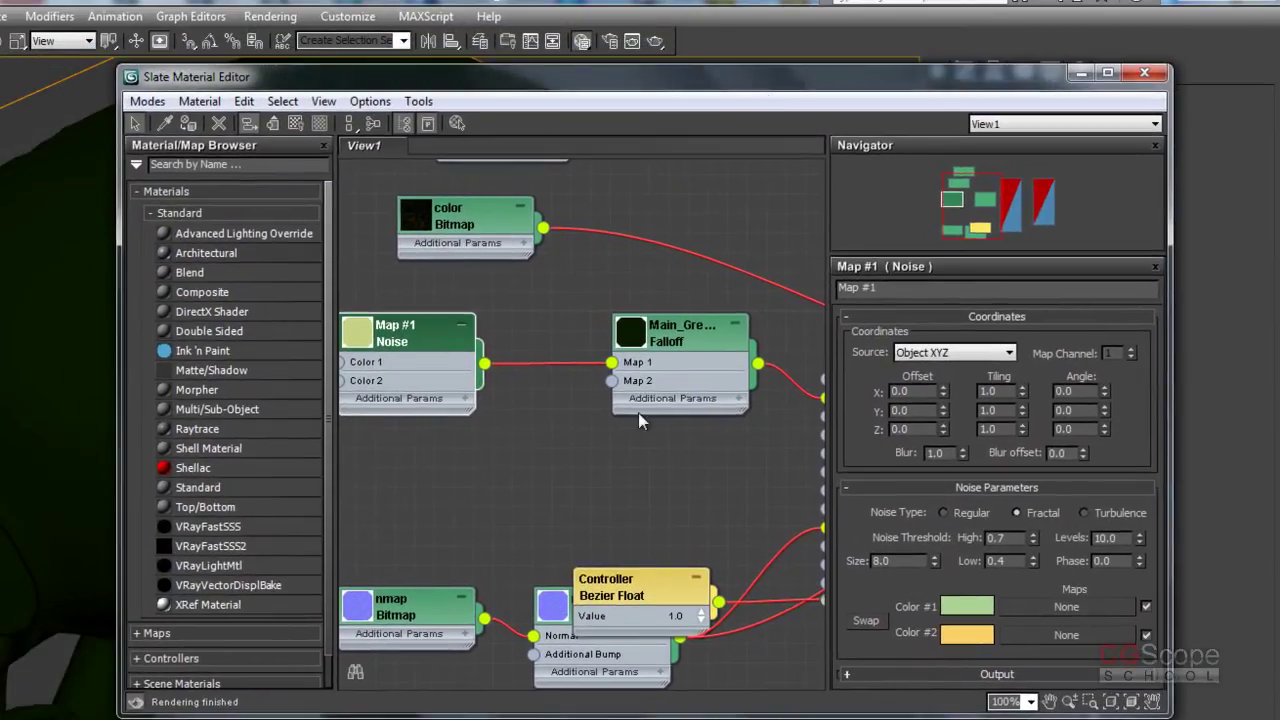
mouse_move(552, 462)
middle_mouse_down()
mouse_move(723, 451)
mouse_move(577, 466)
mouse_move(471, 456)
mouse_move(506, 458)
middle_mouse_up()
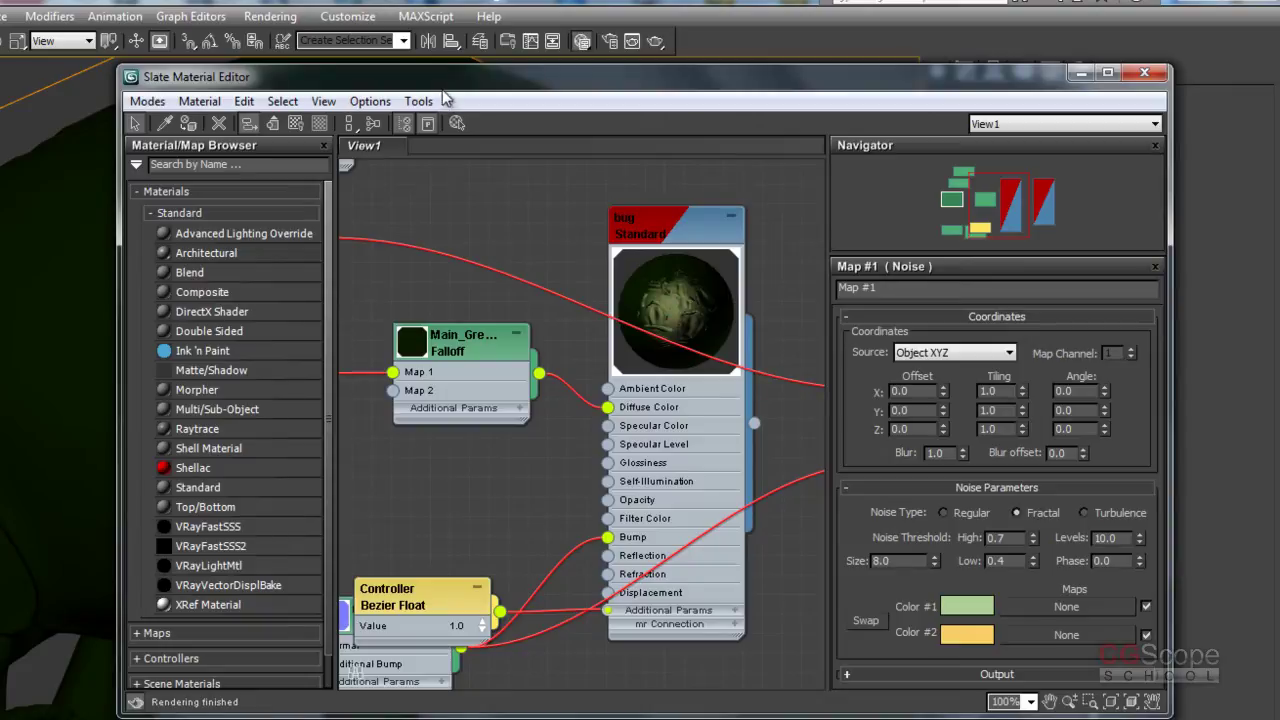
left_click_drag(440, 77, 450, 75)
mouse_move(459, 368)
middle_mouse_down()
mouse_move(630, 450)
mouse_move(634, 465)
mouse_move(709, 474)
mouse_move(697, 486)
mouse_move(386, 488)
mouse_move(790, 462)
mouse_move(573, 454)
mouse_move(685, 446)
mouse_move(686, 423)
mouse_move(677, 437)
mouse_move(592, 455)
middle_mouse_up()
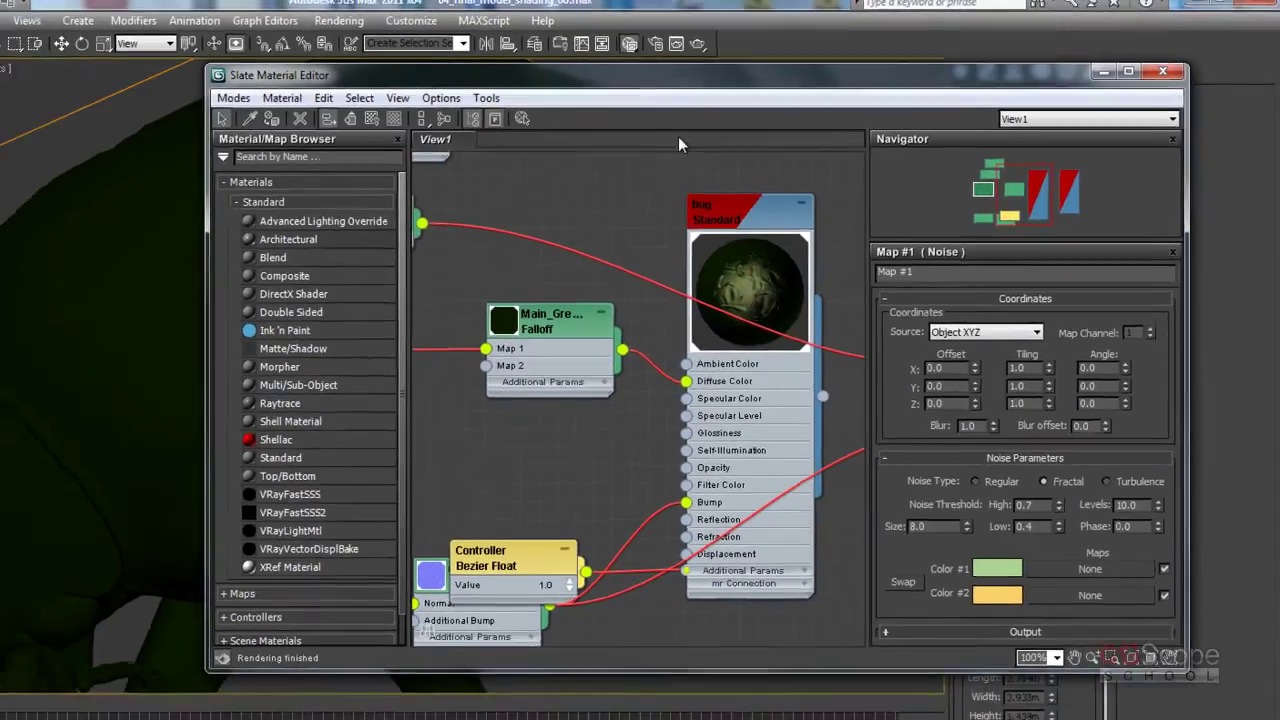
double_click(678, 75)
middle_click_drag(250, 355, 561, 355)
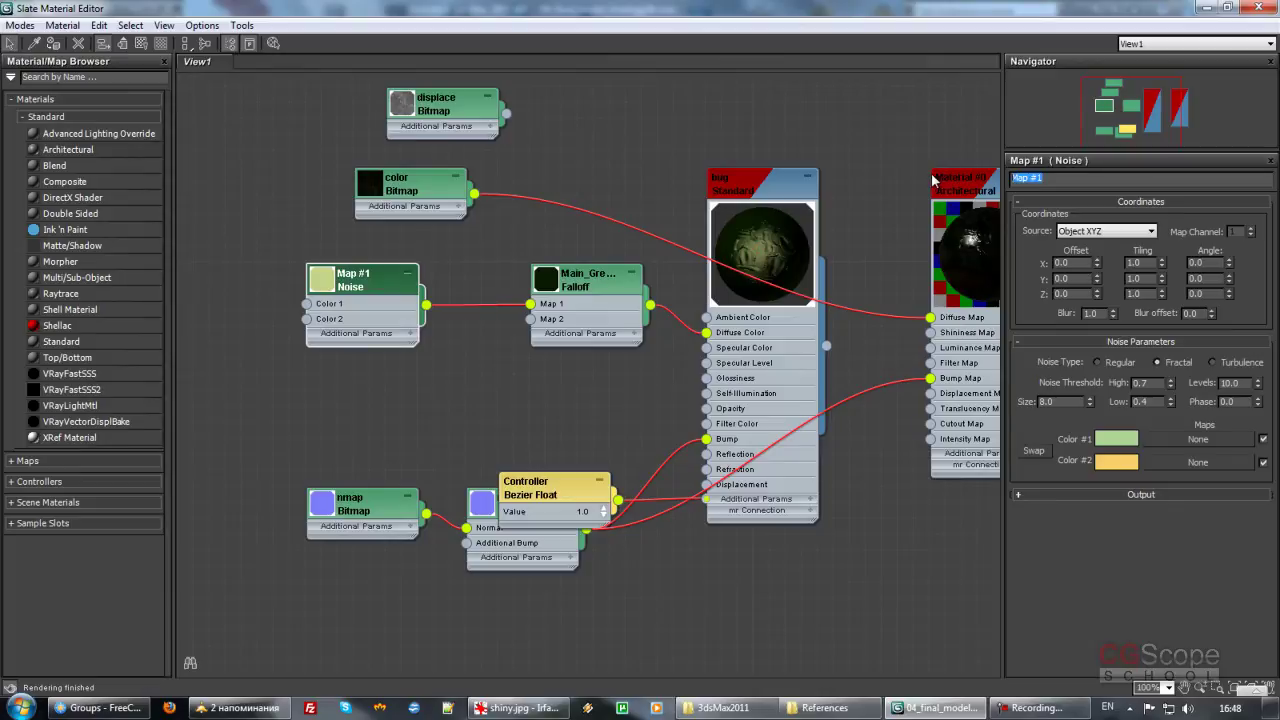
Step: Rename the Noise map to Green_Yellow_Blend and select the color bitmap's Diffuse Map wire
type("Green_Ye")
type("llow_Blend")
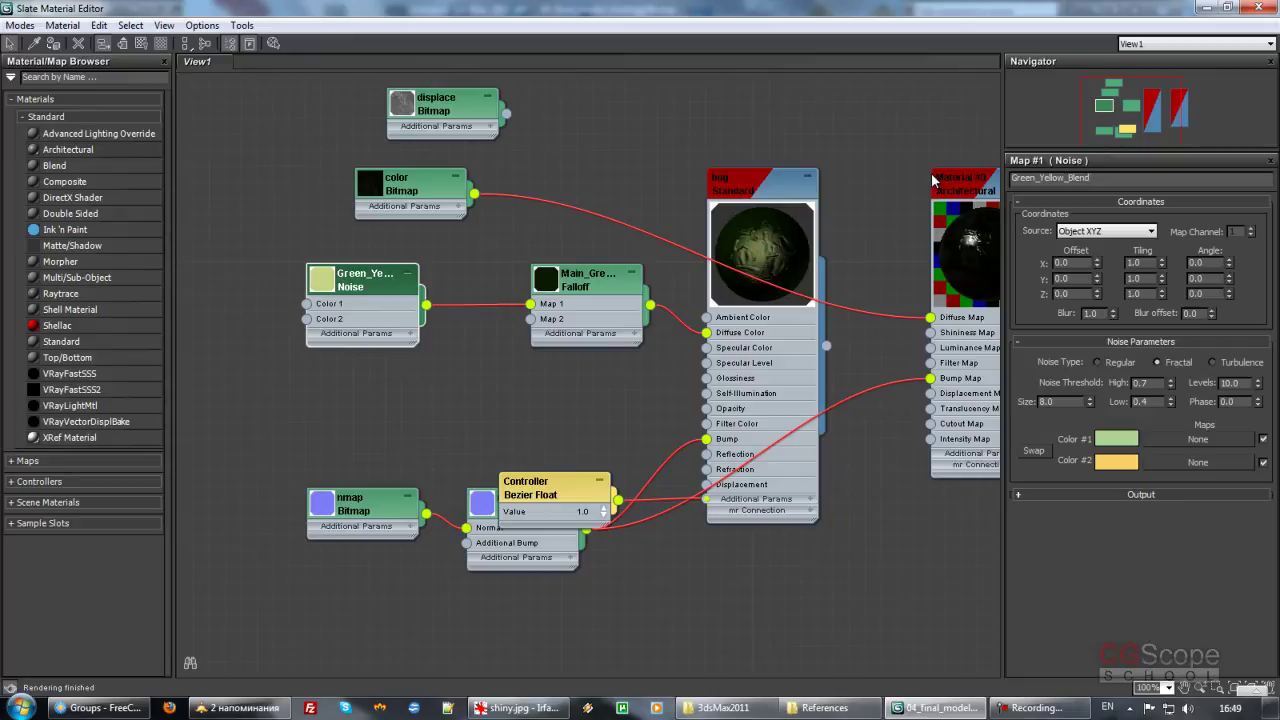
key("Return")
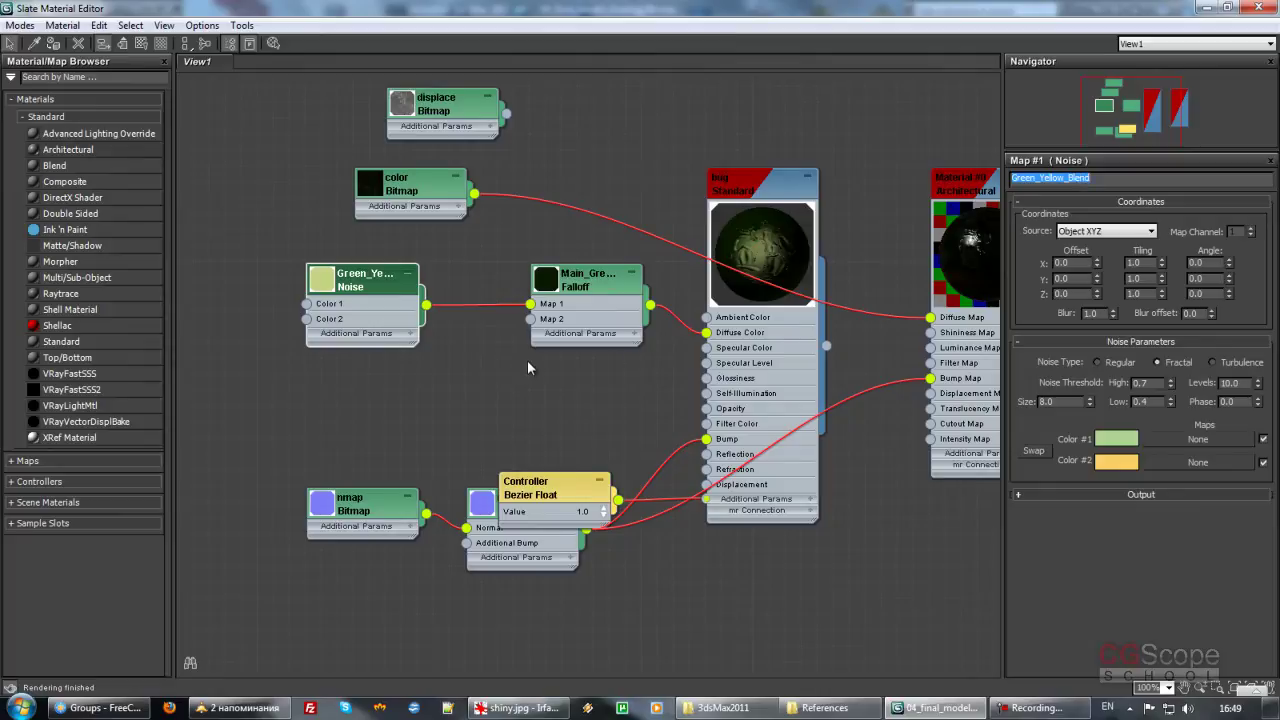
mouse_move(527, 368)
middle_mouse_down()
mouse_move(430, 387)
mouse_move(445, 392)
middle_mouse_up()
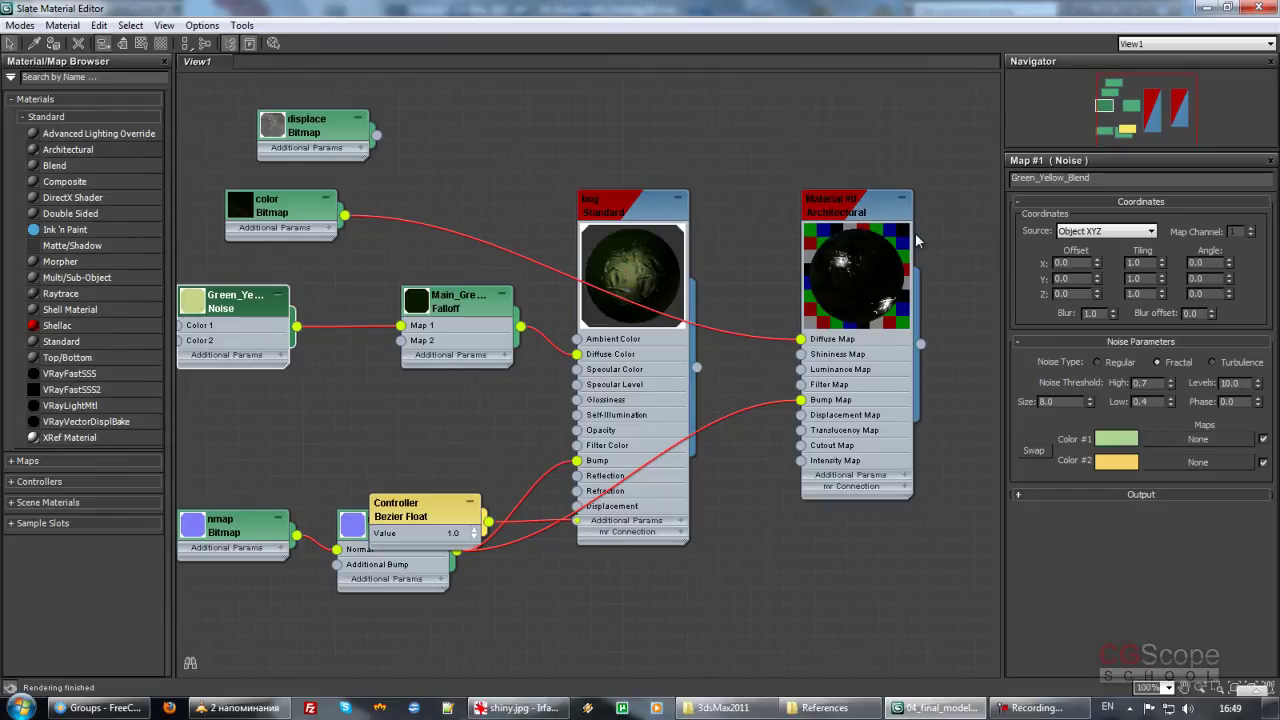
middle_click_drag(941, 403, 913, 395)
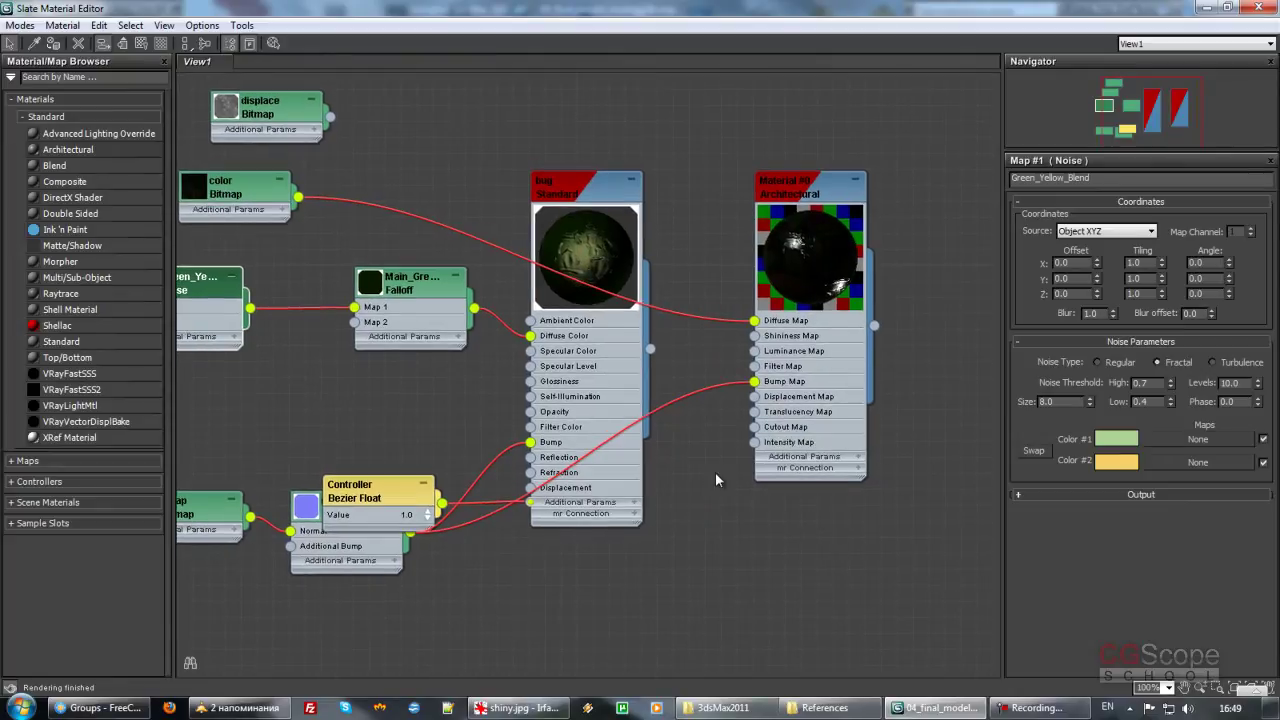
middle_click_drag(708, 460, 738, 480)
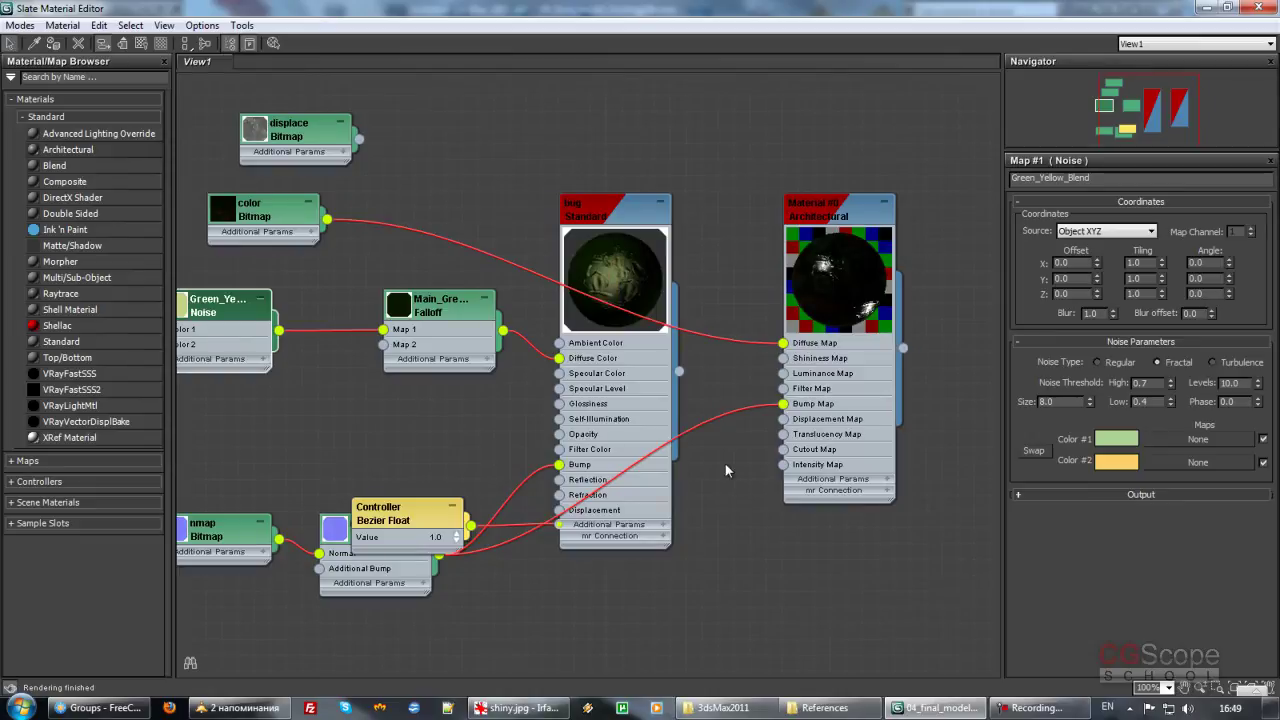
middle_click_drag(484, 410, 536, 424)
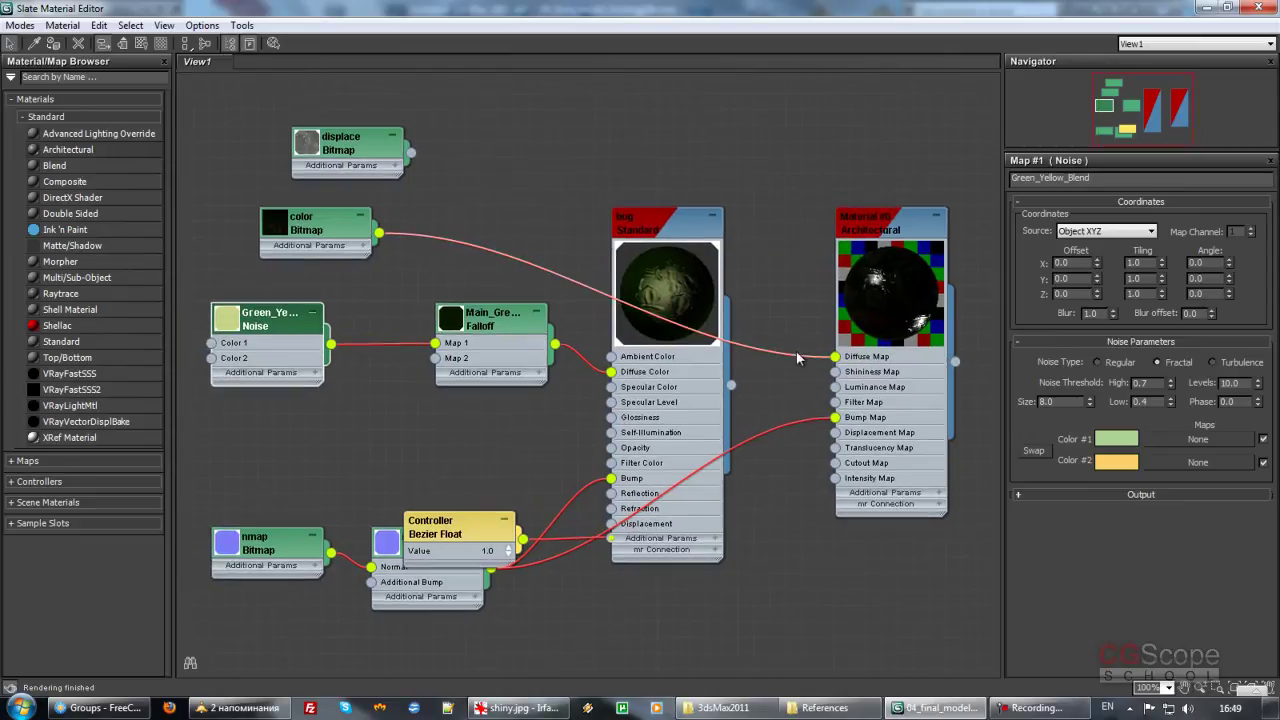
left_click(792, 360)
Step: Replace the color bitmap's Diffuse Map link with a wire from the Falloff map
key("Delete")
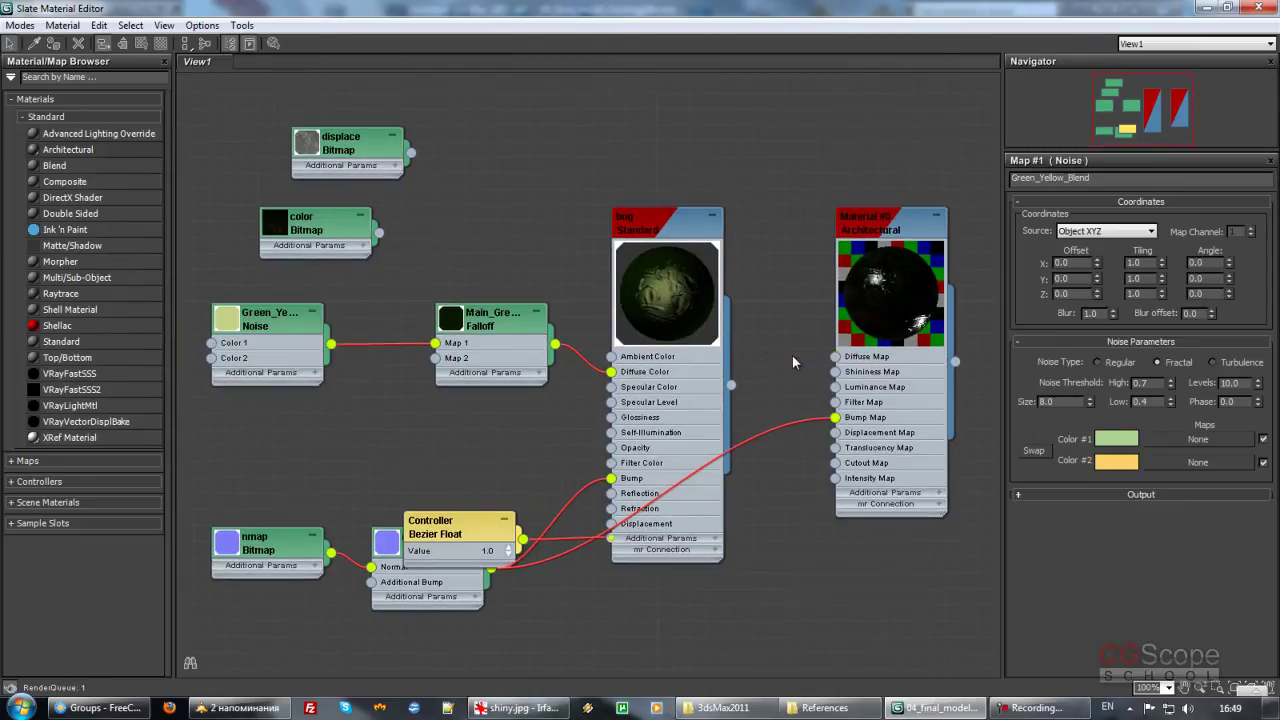
left_click_drag(555, 345, 835, 357)
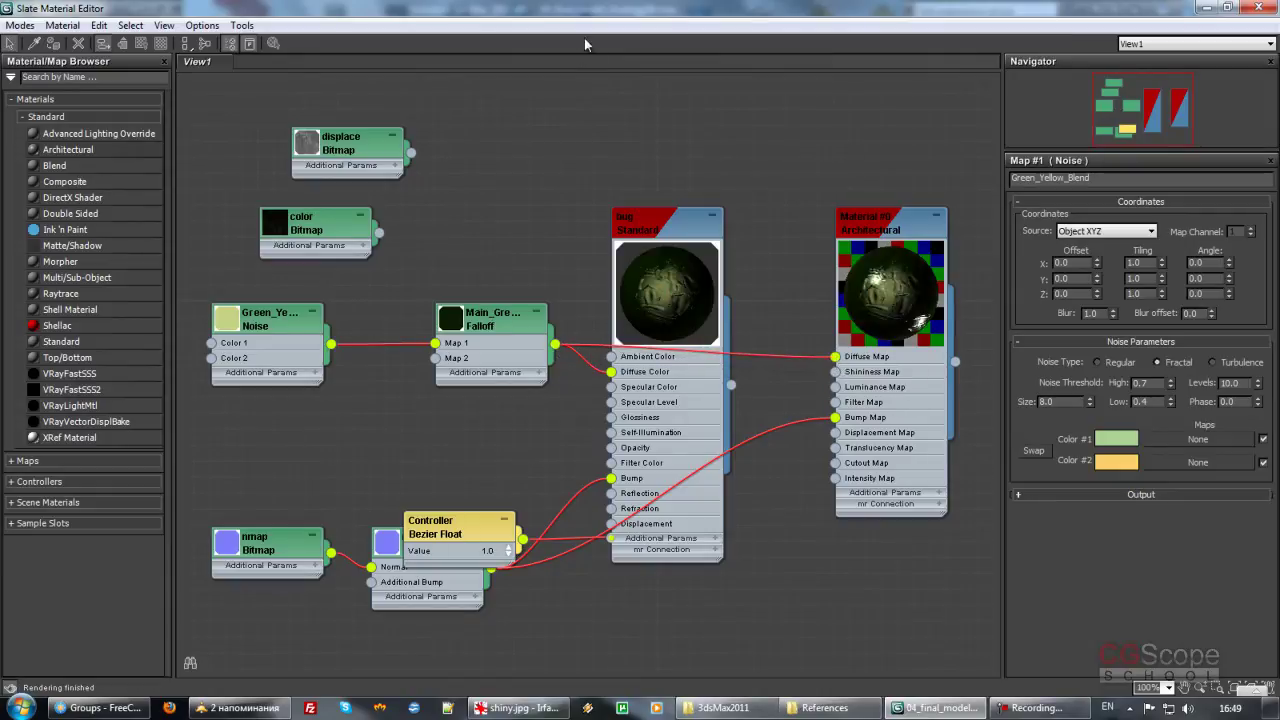
double_click(942, 224)
Step: Render the Perspective viewport to preview the shiny green beetle
double_click(684, 12)
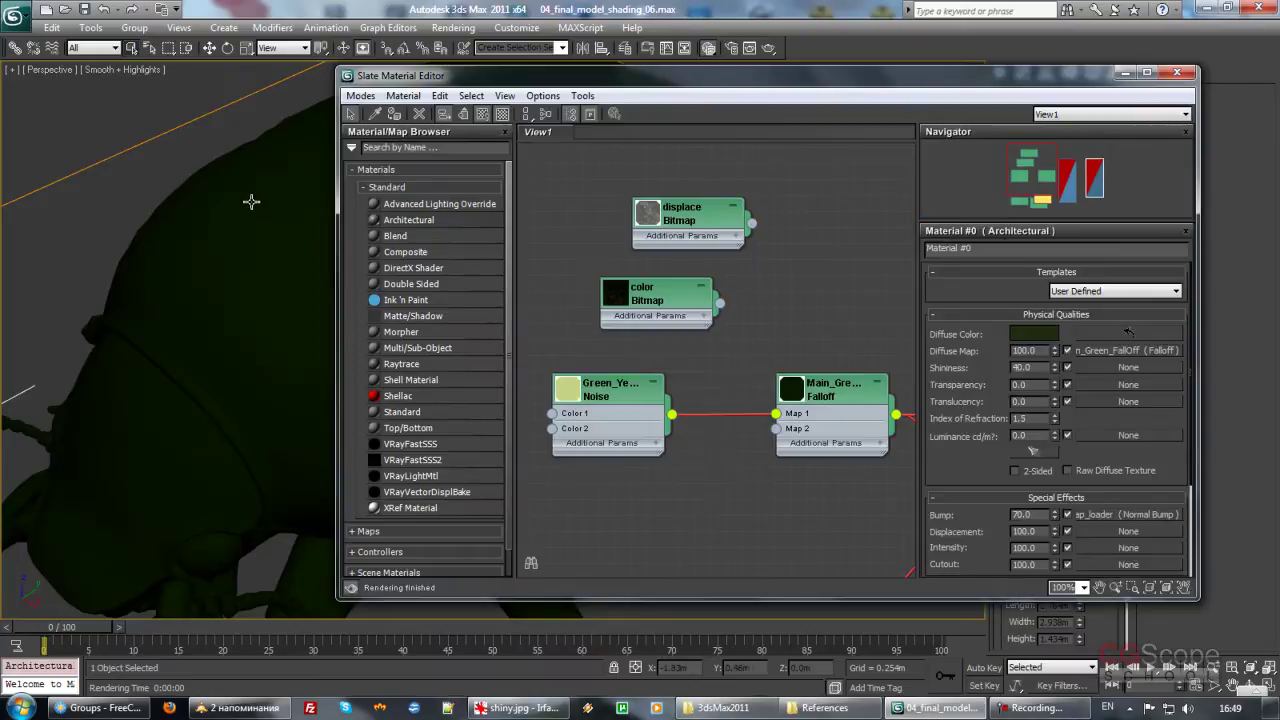
left_click(260, 200)
left_click(395, 113)
key("shift+q")
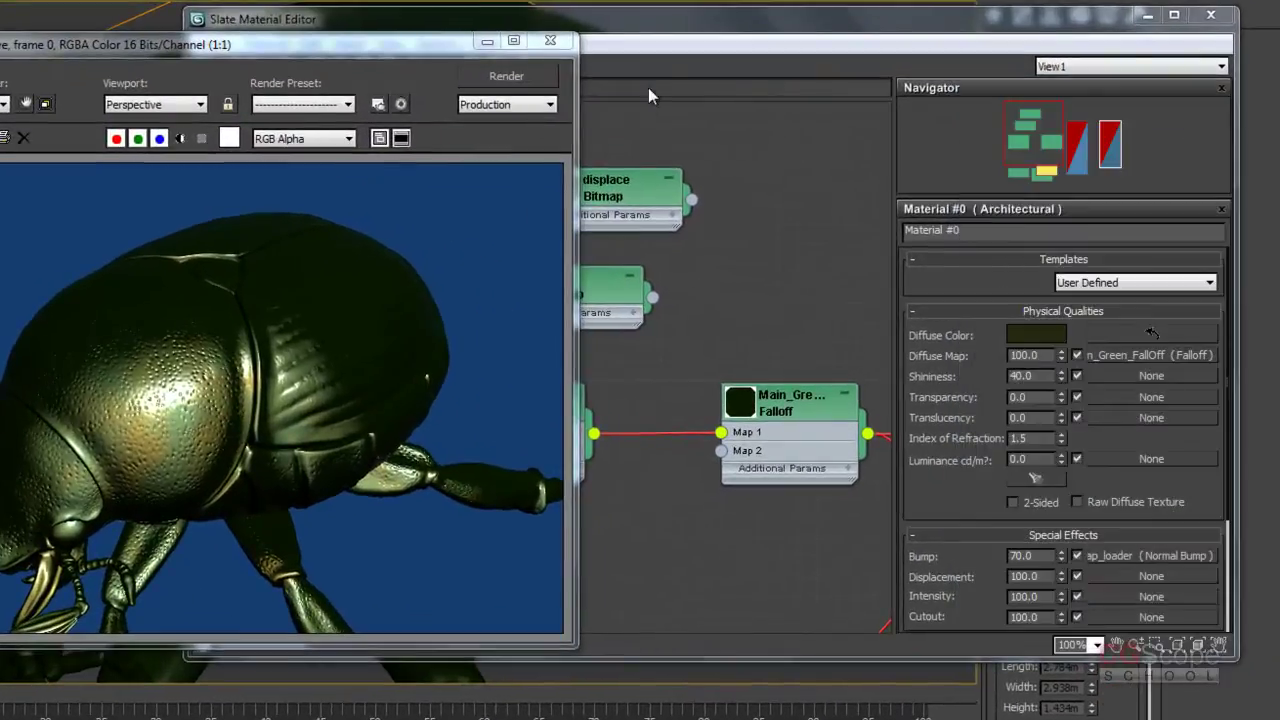
left_click(648, 87)
mouse_move(764, 338)
middle_mouse_down()
mouse_move(718, 205)
mouse_move(778, 200)
middle_mouse_up()
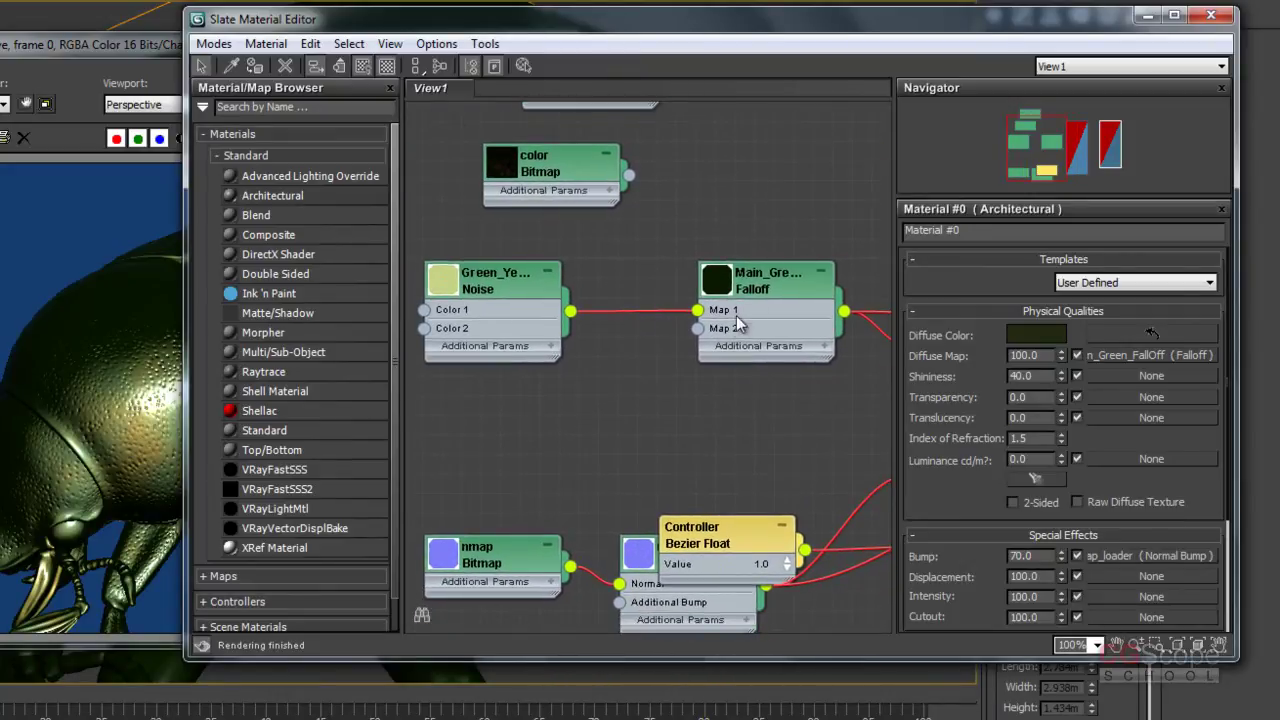
Step: Move the bug_color.tga bitmap below the Falloff and wire it into Map 2
left_click(768, 290)
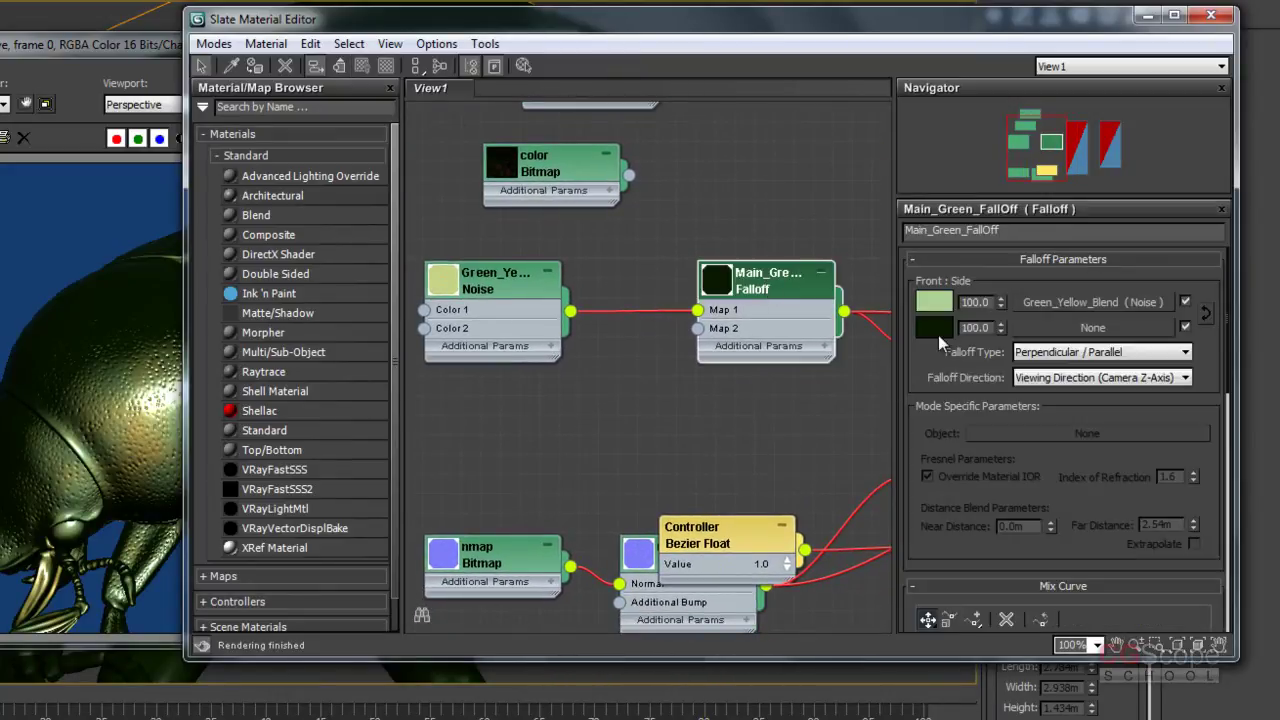
mouse_move(588, 202)
middle_mouse_down()
mouse_move(608, 285)
mouse_move(579, 213)
middle_mouse_up()
left_click(589, 254)
left_click_drag(579, 213, 629, 465)
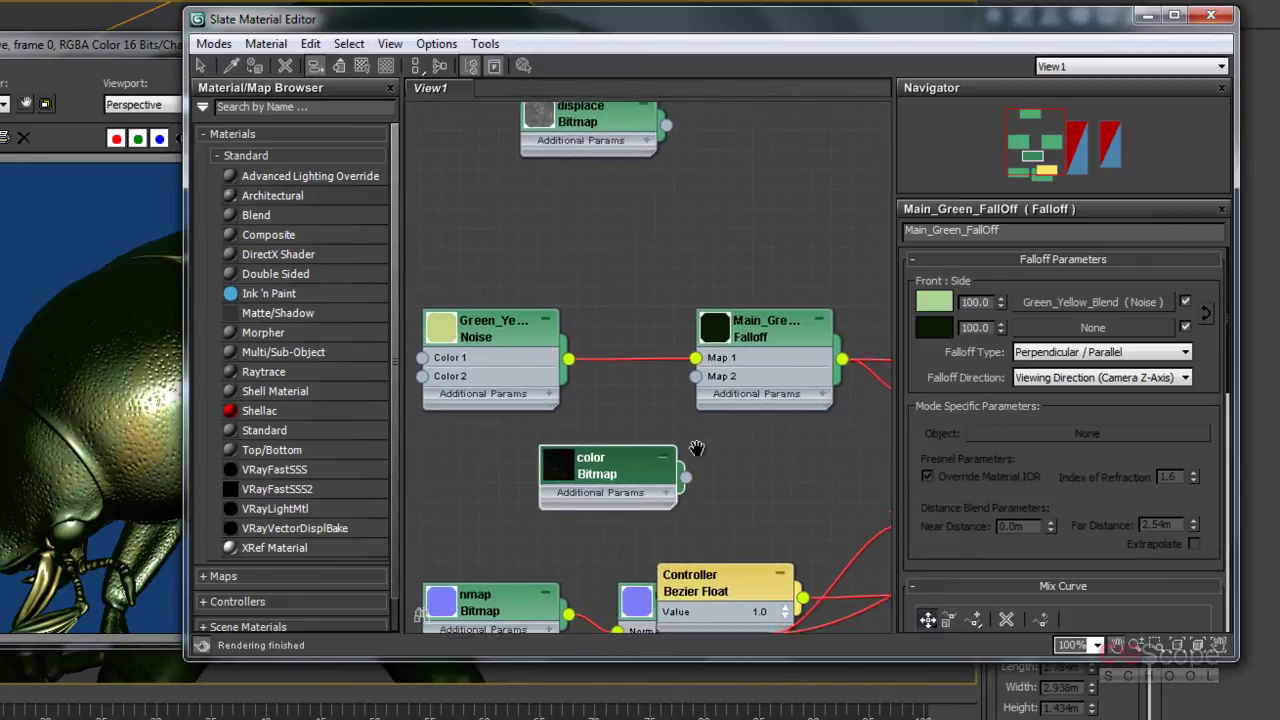
middle_click_drag(697, 449, 604, 404)
left_click_drag(587, 406, 598, 304)
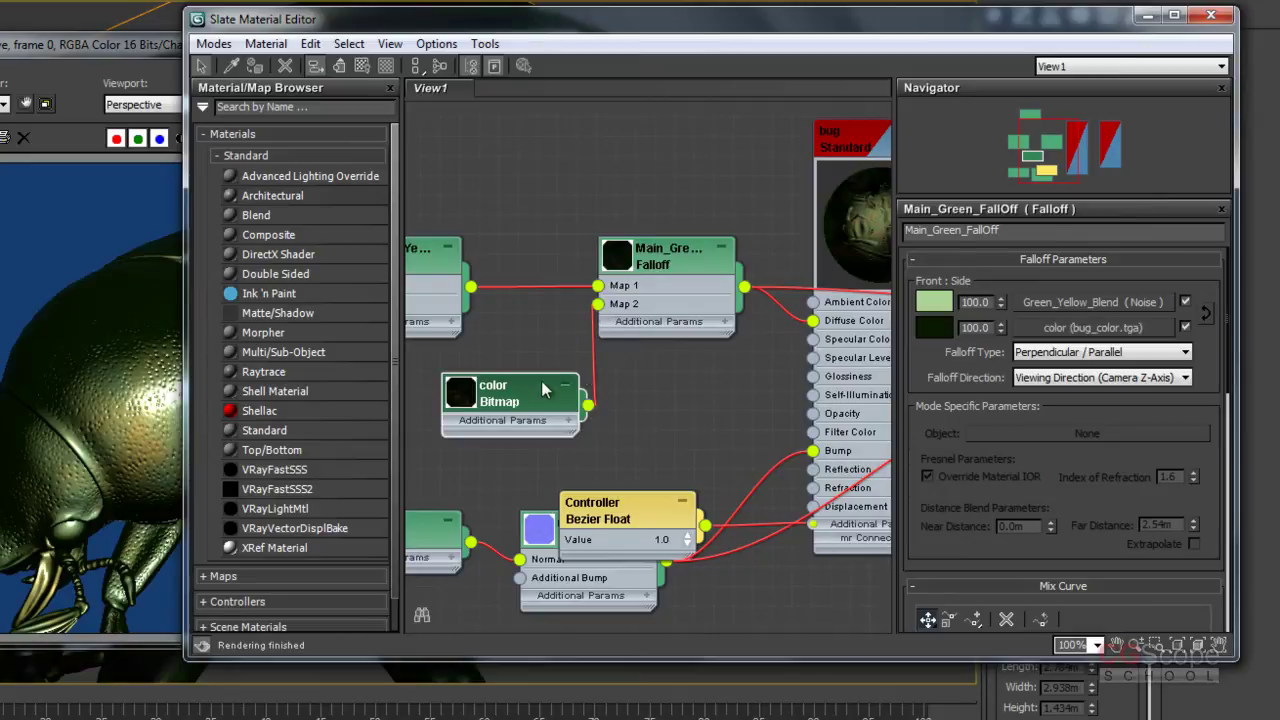
left_click_drag(541, 381, 501, 400)
middle_click_drag(405, 79, 459, 71)
Step: Re-render the beetle to see the brownish textured shell
left_click_drag(460, 19, 642, 32)
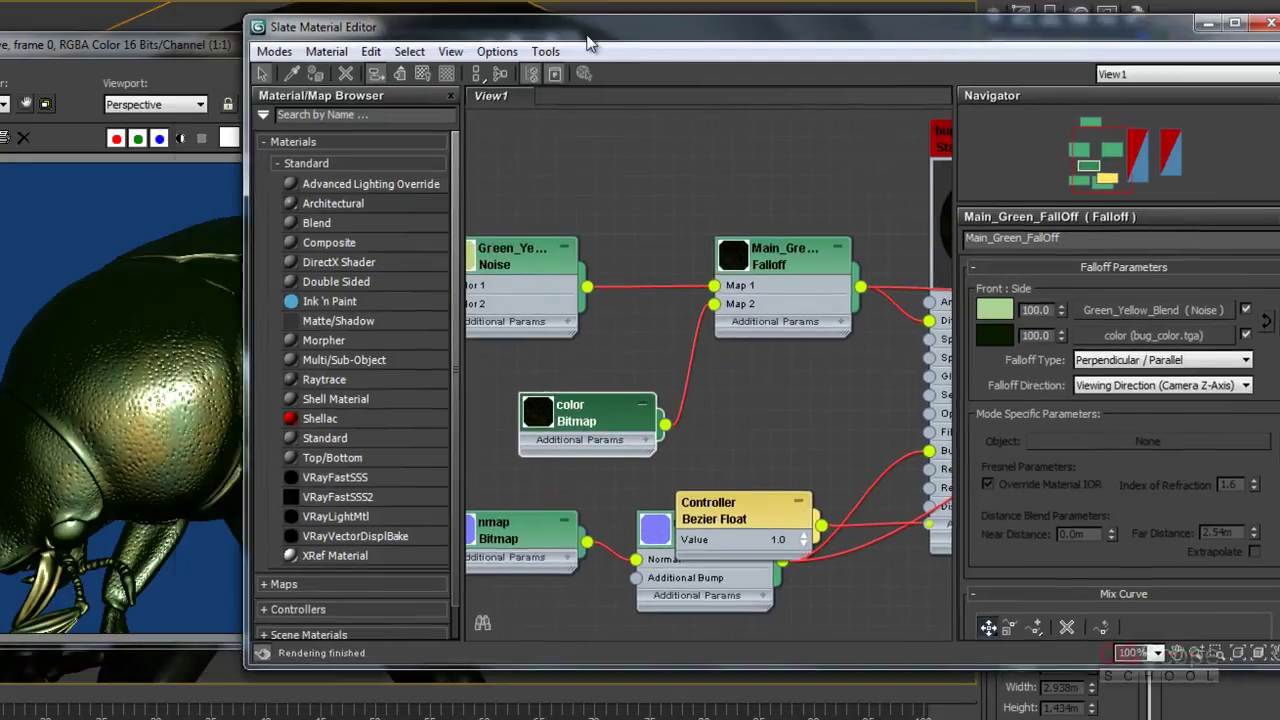
left_click(520, 54)
left_click(507, 78)
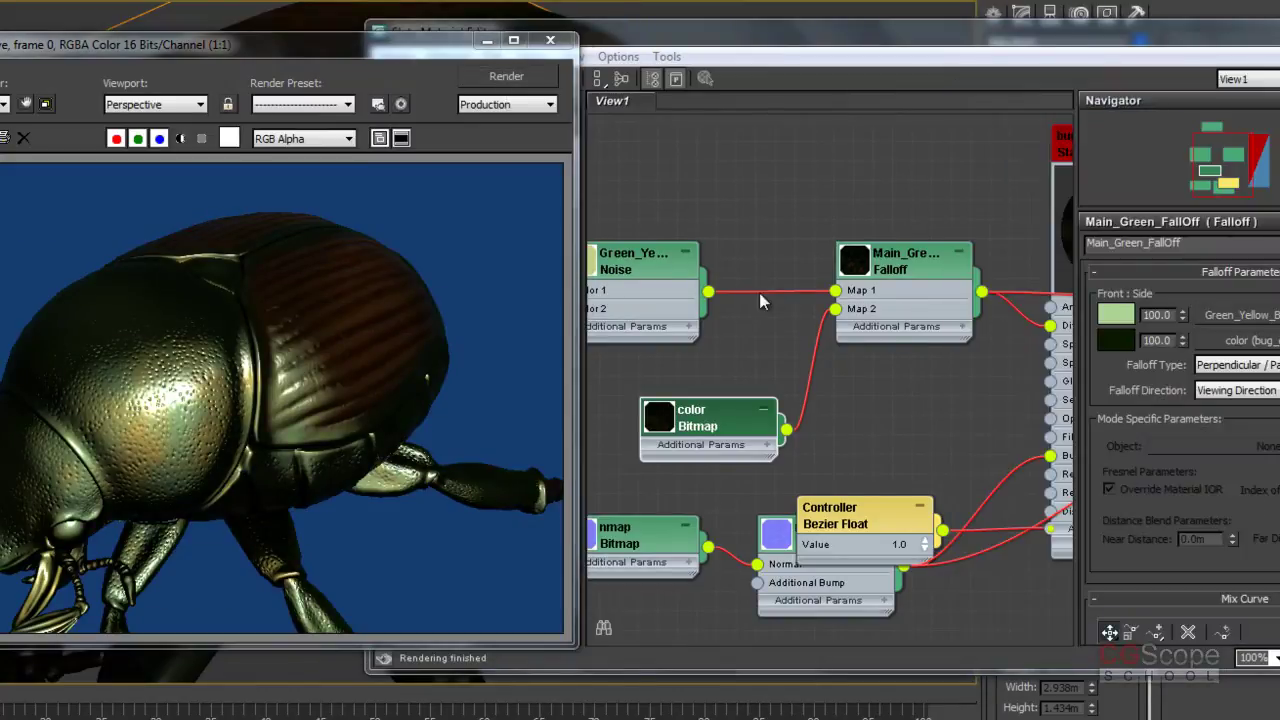
Step: Rename the color bitmap to 'main color dark' and Shift-drag a Map #2 clone of it
middle_click_drag(769, 347, 890, 298)
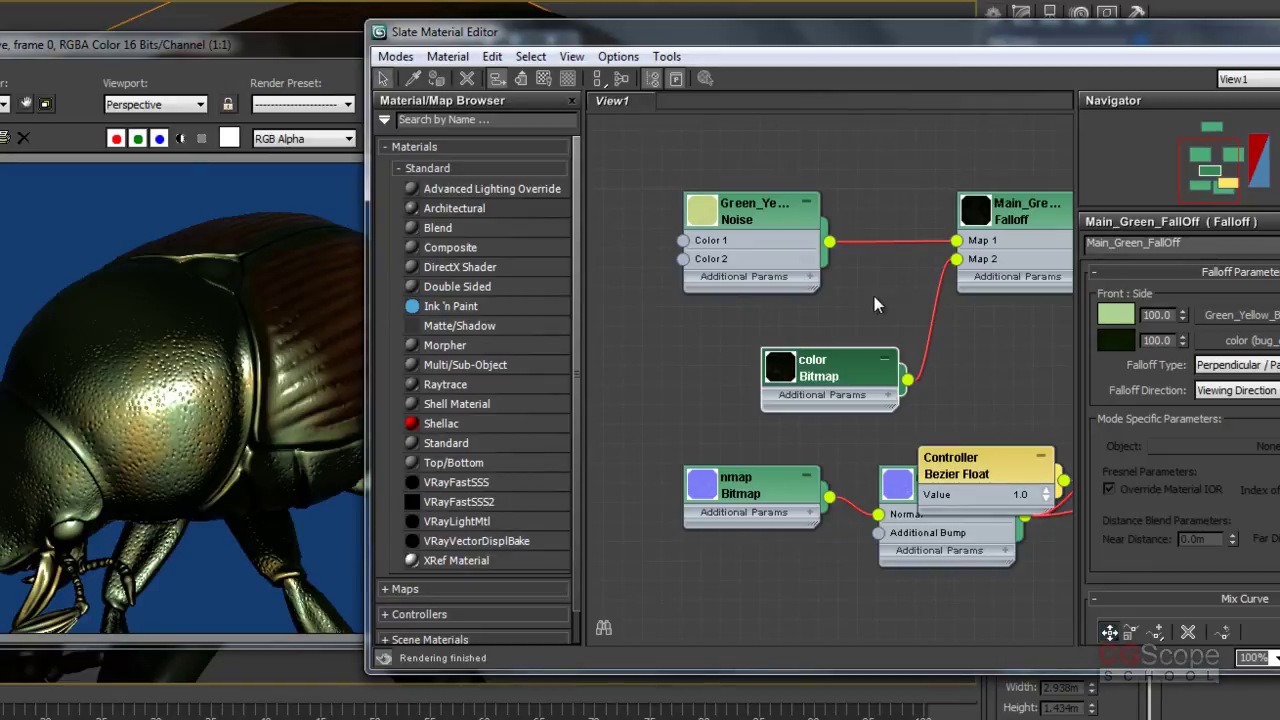
left_click(760, 207)
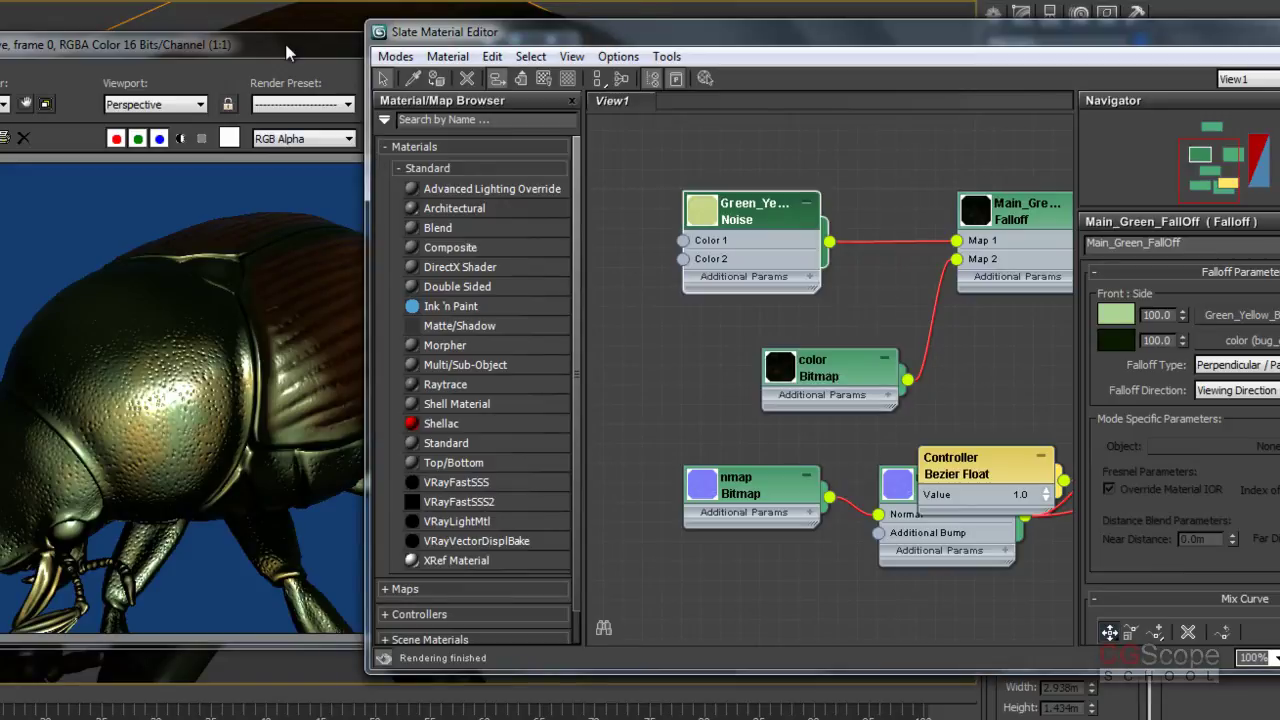
left_click_drag(853, 377, 838, 376)
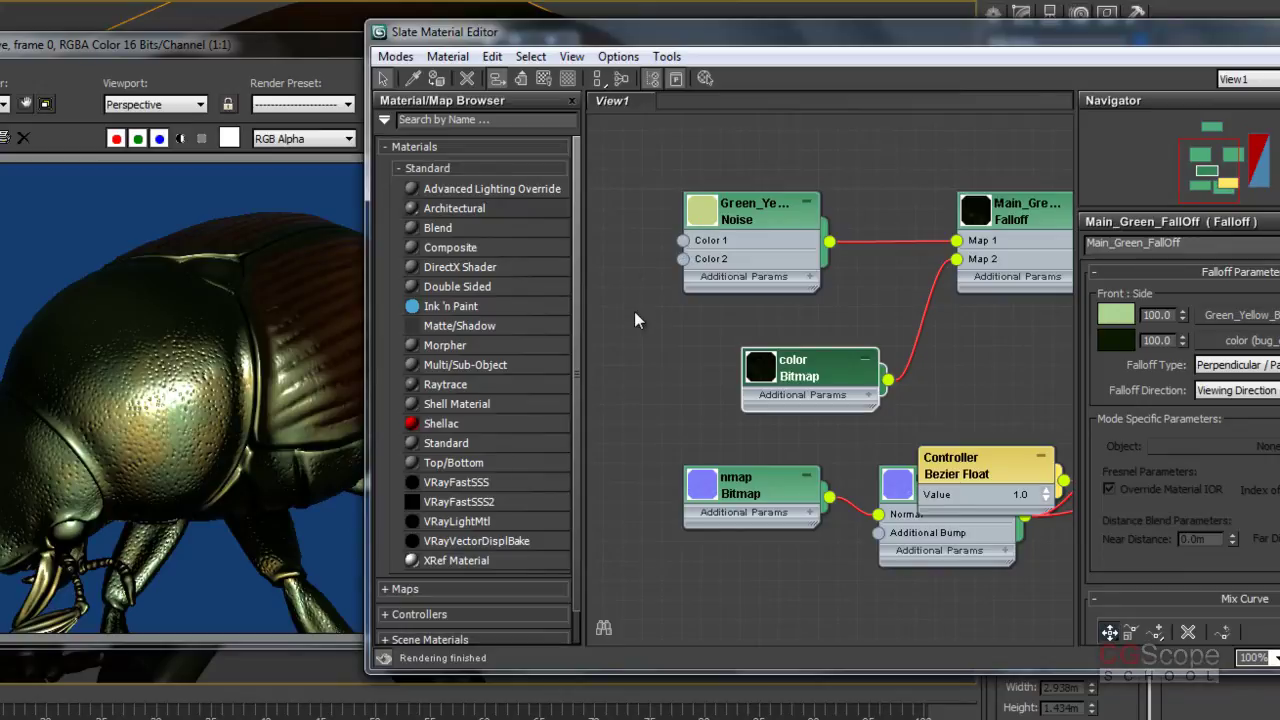
middle_click_drag(690, 345, 714, 368)
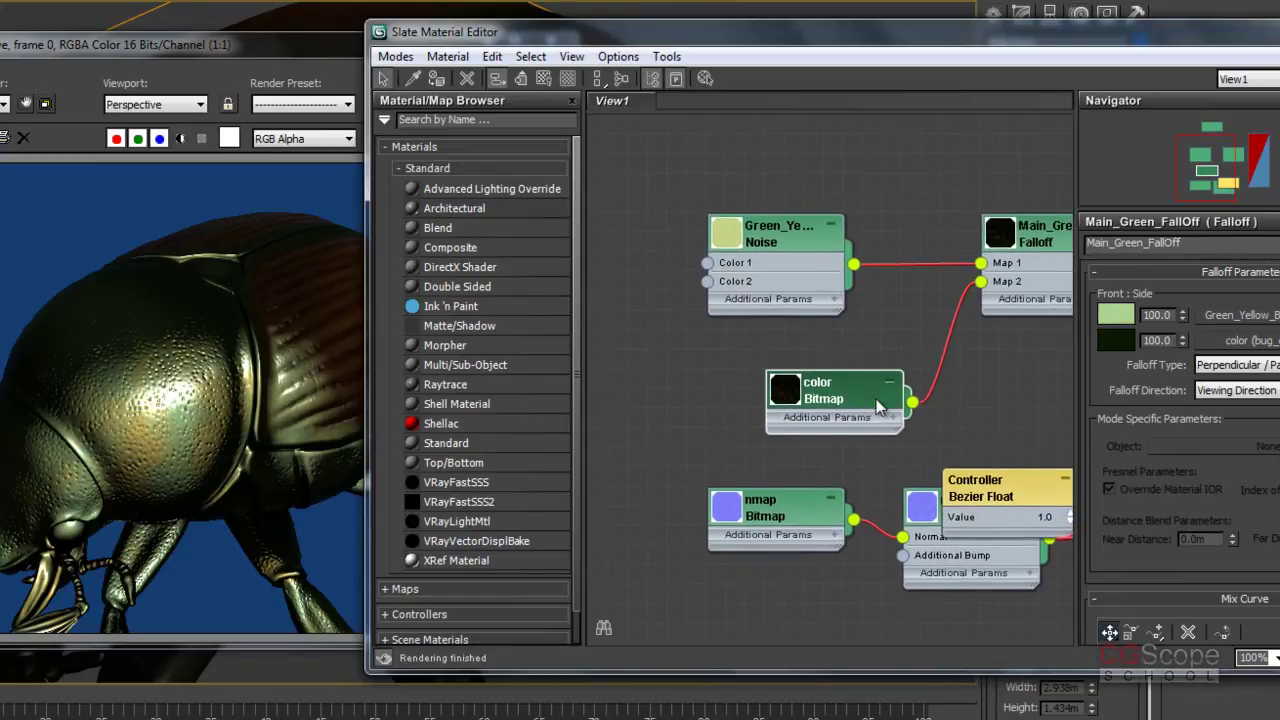
left_click_drag(859, 391, 899, 372)
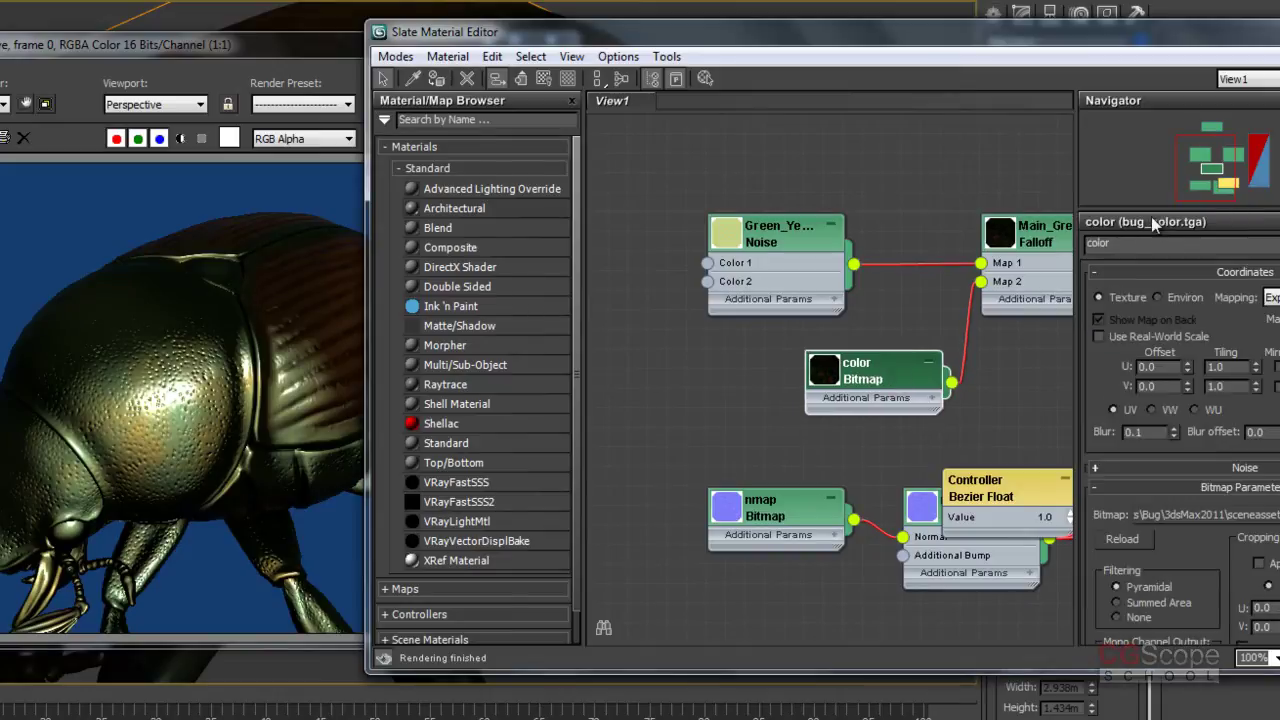
type("main color ")
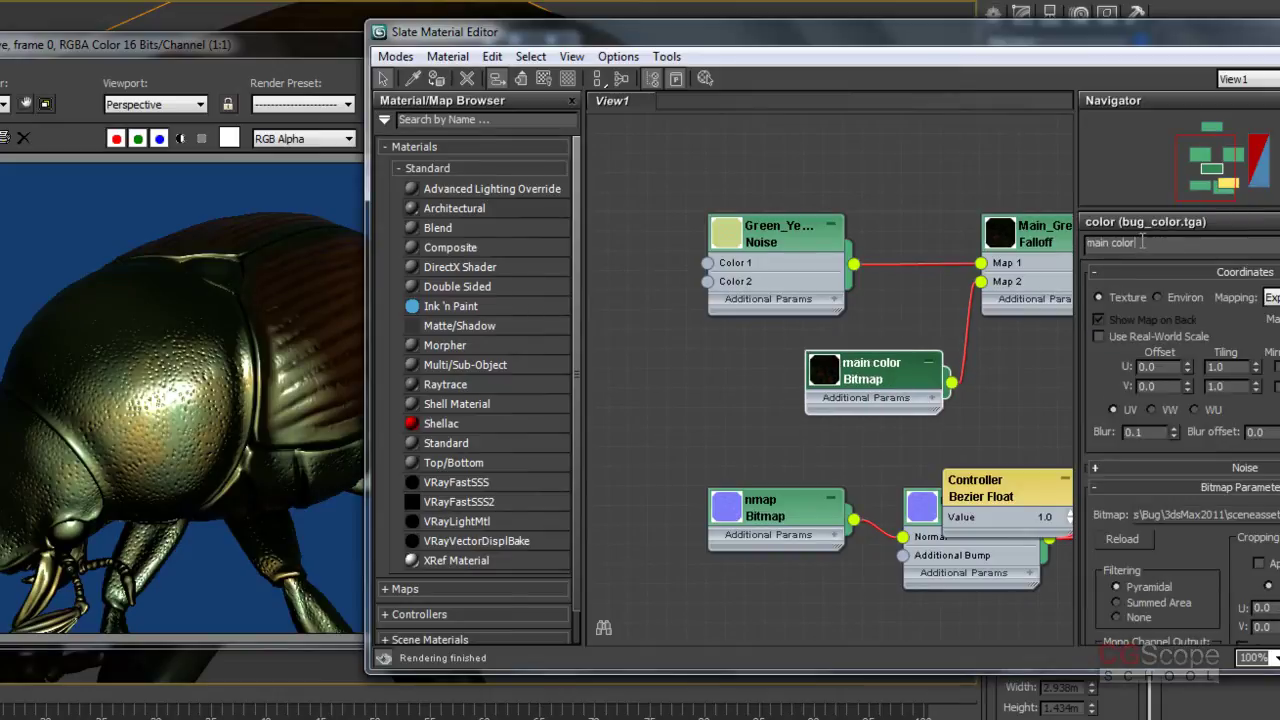
type("dark")
left_click(893, 379)
left_click_drag(885, 377, 670, 358, "shift")
middle_click_drag(756, 427, 847, 465)
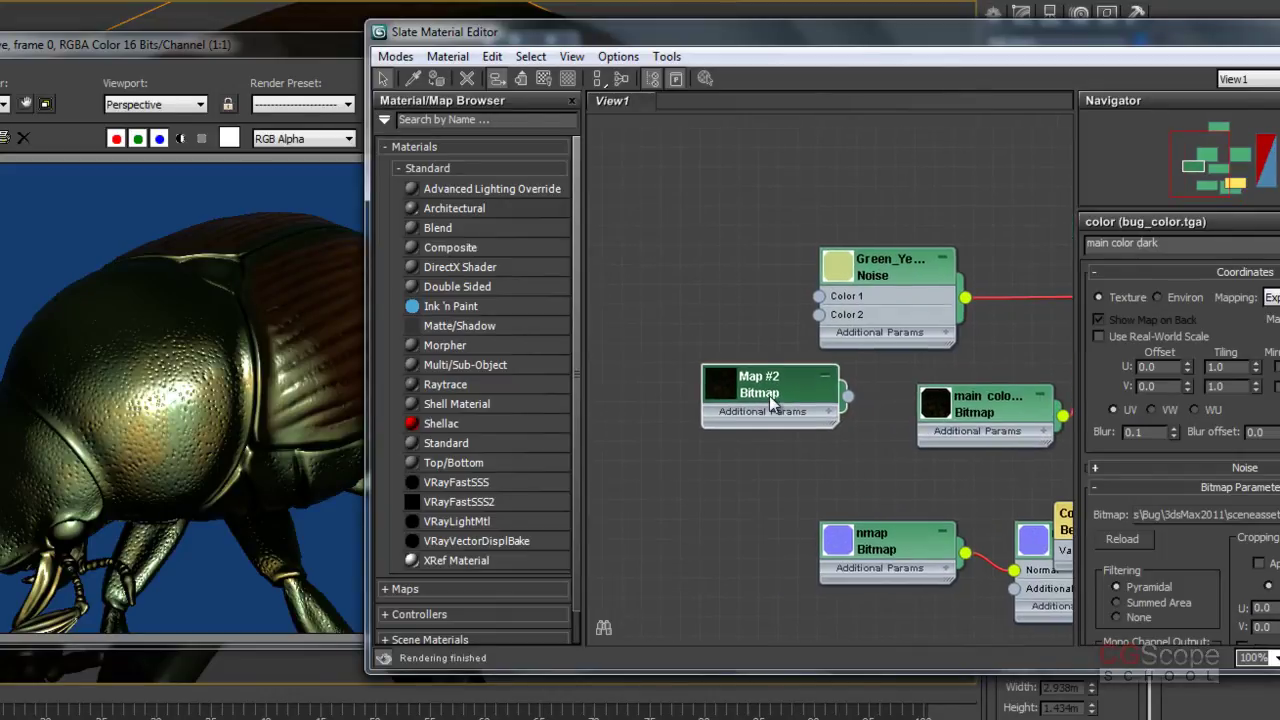
Step: Rename the cloned Map #2 bitmap to 'main color green'
left_click_drag(771, 400, 676, 256)
middle_click_drag(764, 348, 807, 362)
double_click(710, 263)
double_click(1144, 250)
type("main color green")
key("Return")
left_click(722, 270)
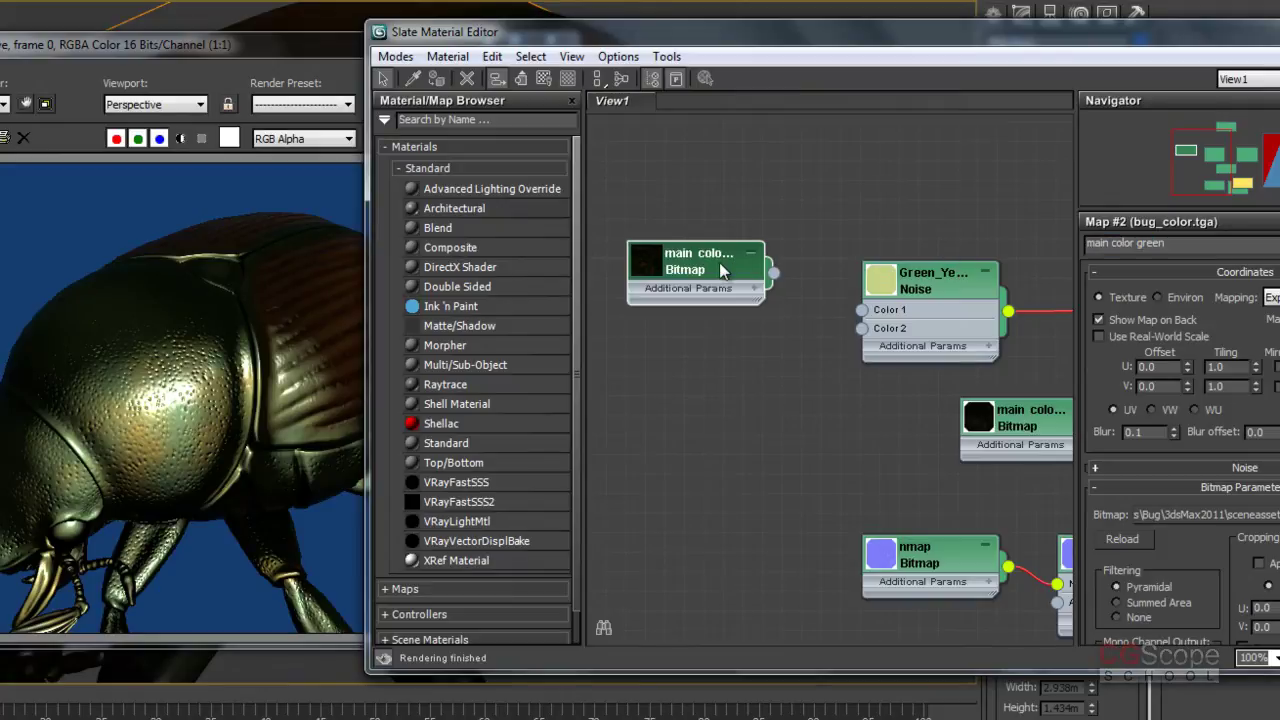
Step: Set the main color green bitmap's Output RGB Level to 1.0
left_click_drag(768, 39, 408, 22)
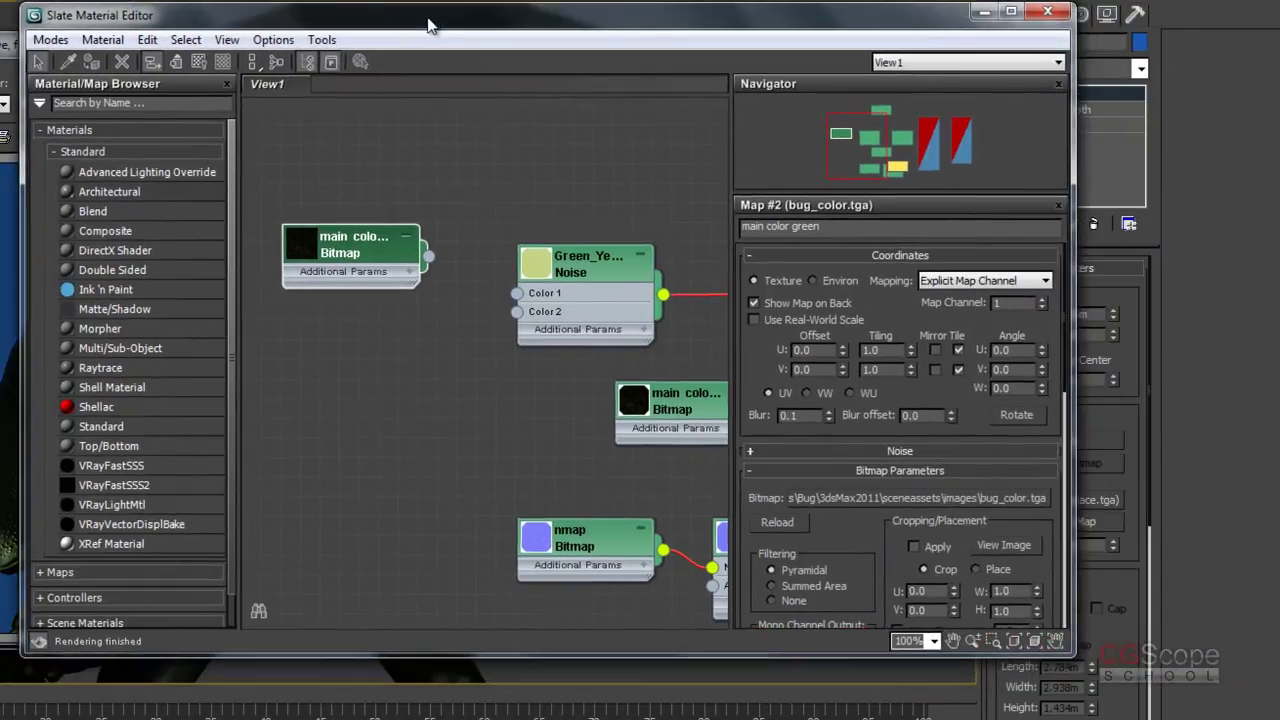
left_click_drag(915, 410, 911, 135)
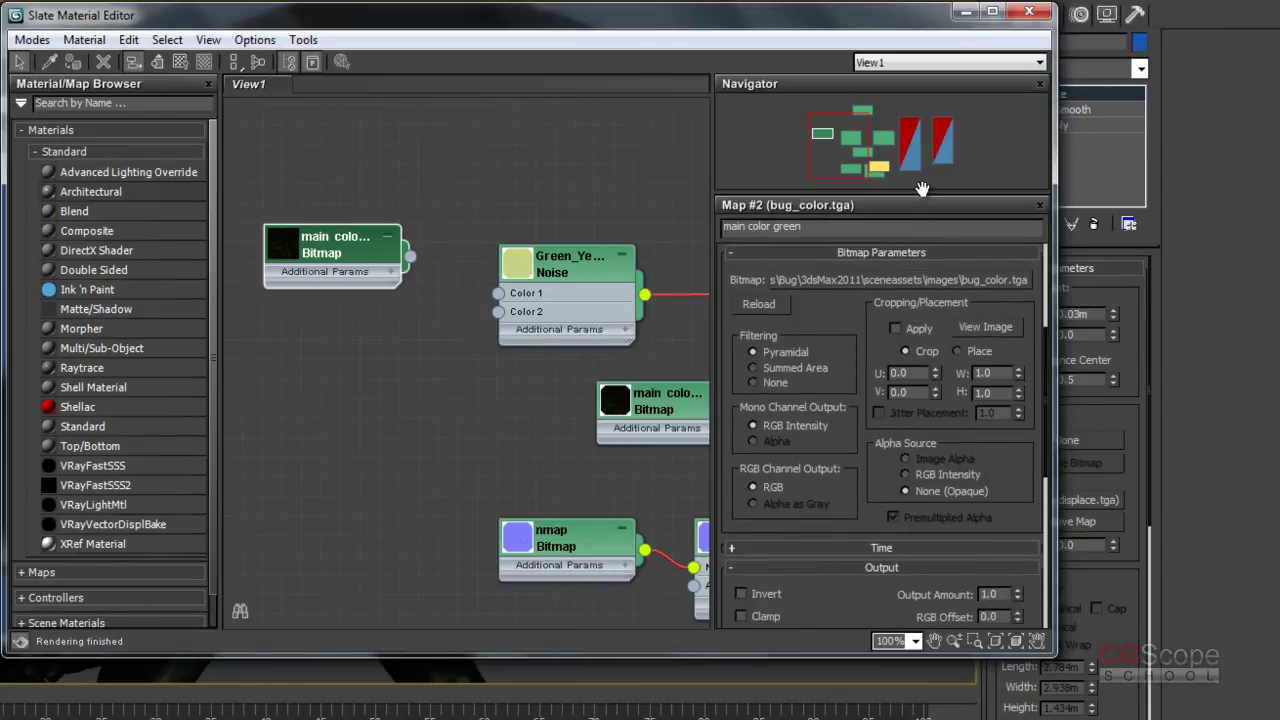
right_click(1017, 575)
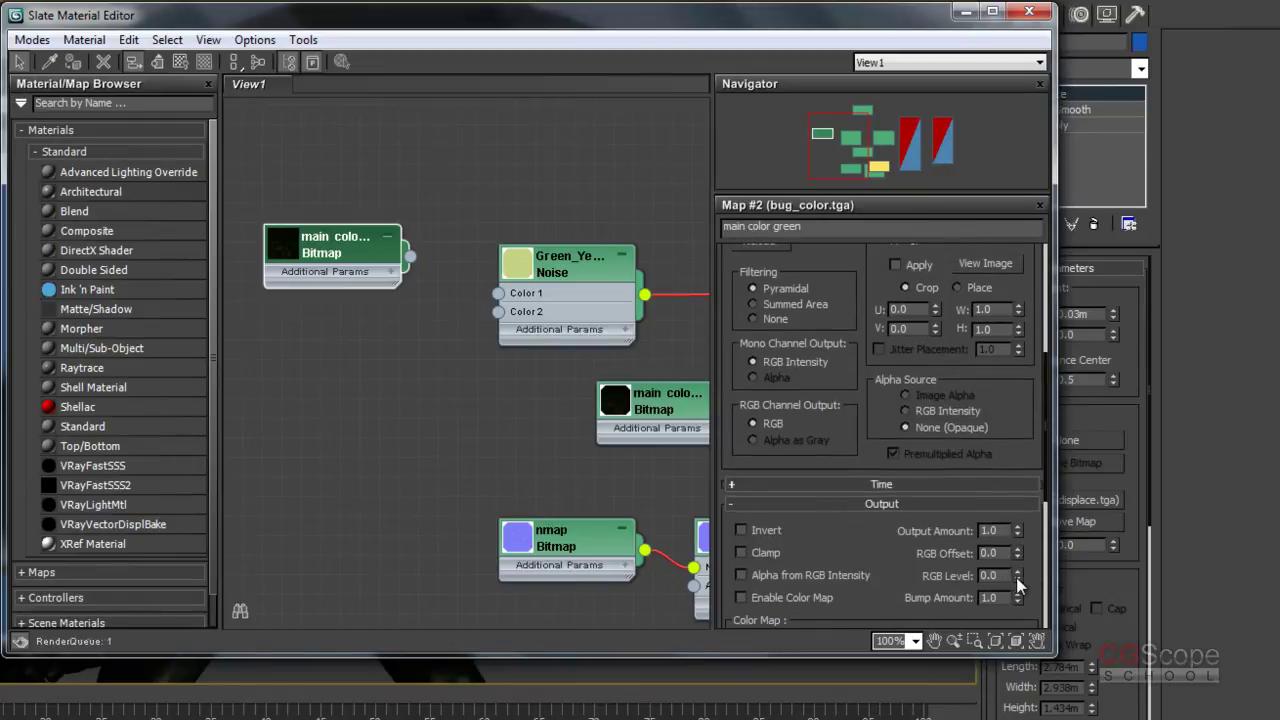
double_click(989, 575)
type("1")
key("Return")
Step: Wire main color green into Color 1 of the Green_Yellow_Blend noise map
left_click_drag(754, 46, 973, 104)
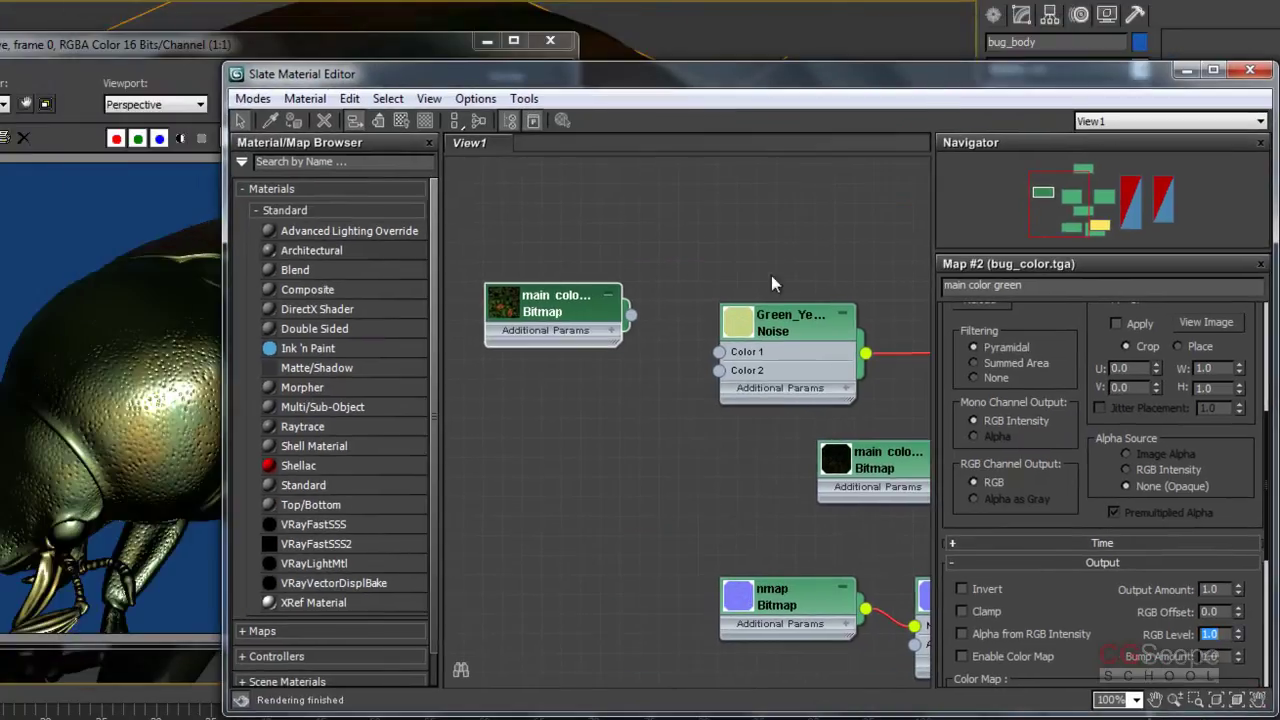
left_click(798, 331)
double_click(798, 331)
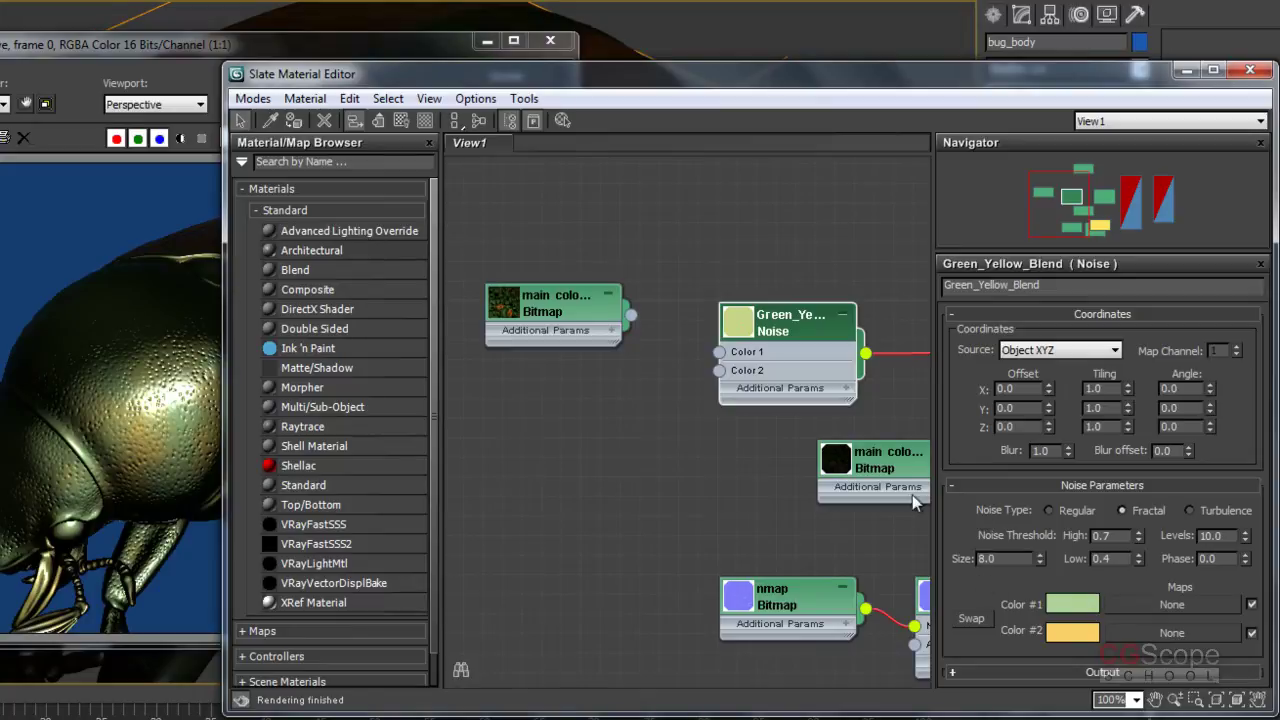
left_click_drag(631, 316, 719, 351)
middle_click_drag(705, 381, 446, 372)
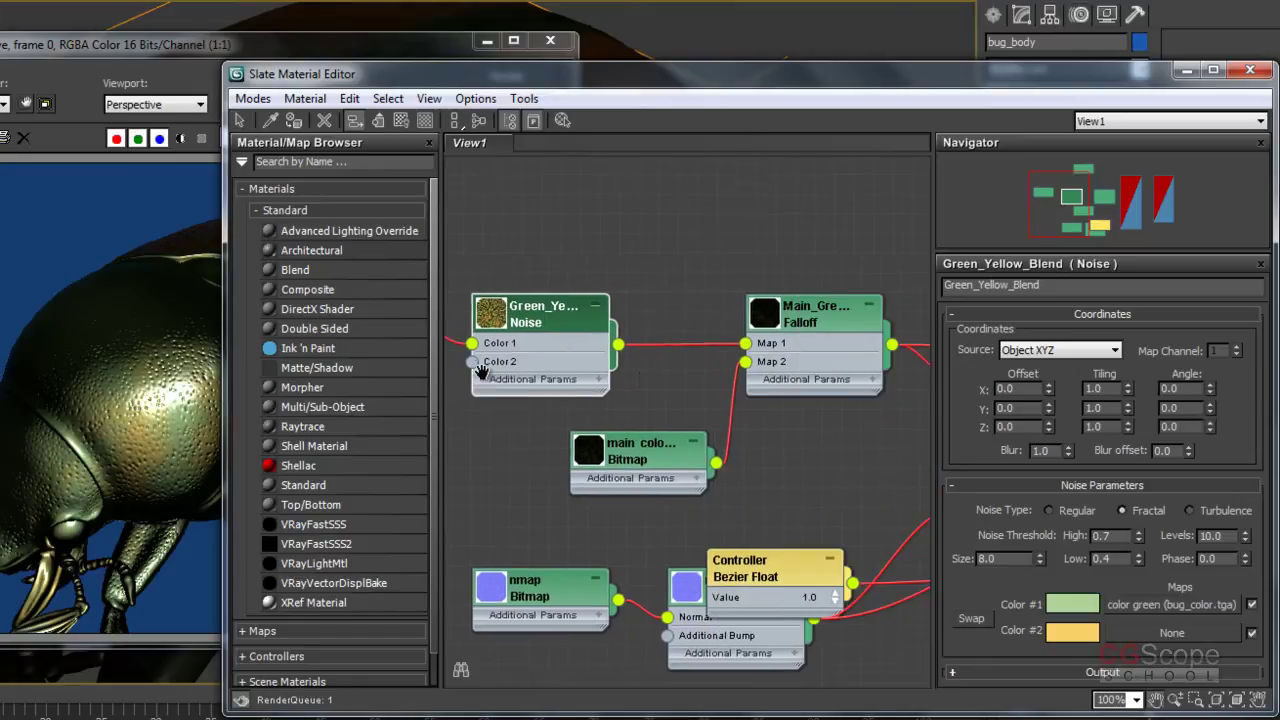
mouse_move(792, 384)
middle_mouse_down()
mouse_move(676, 393)
mouse_move(716, 448)
middle_mouse_up()
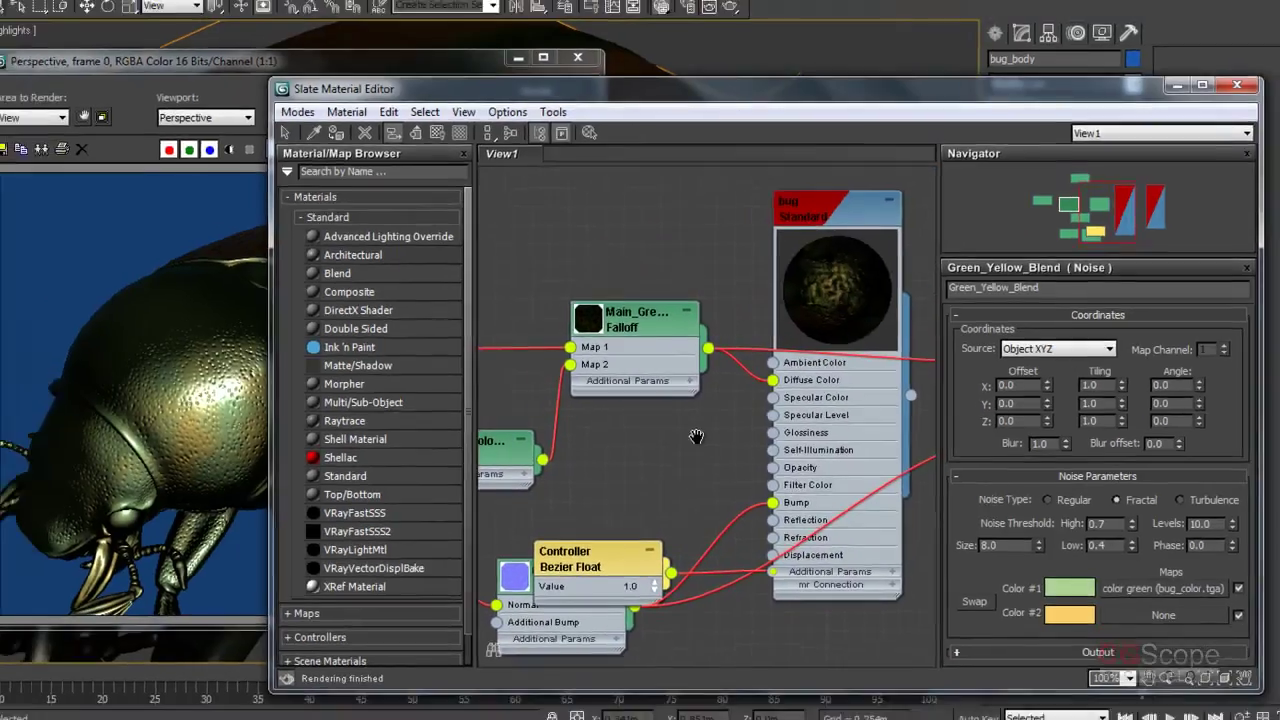
Step: Re-render the beetle with the updated noise colour
left_click(319, 98)
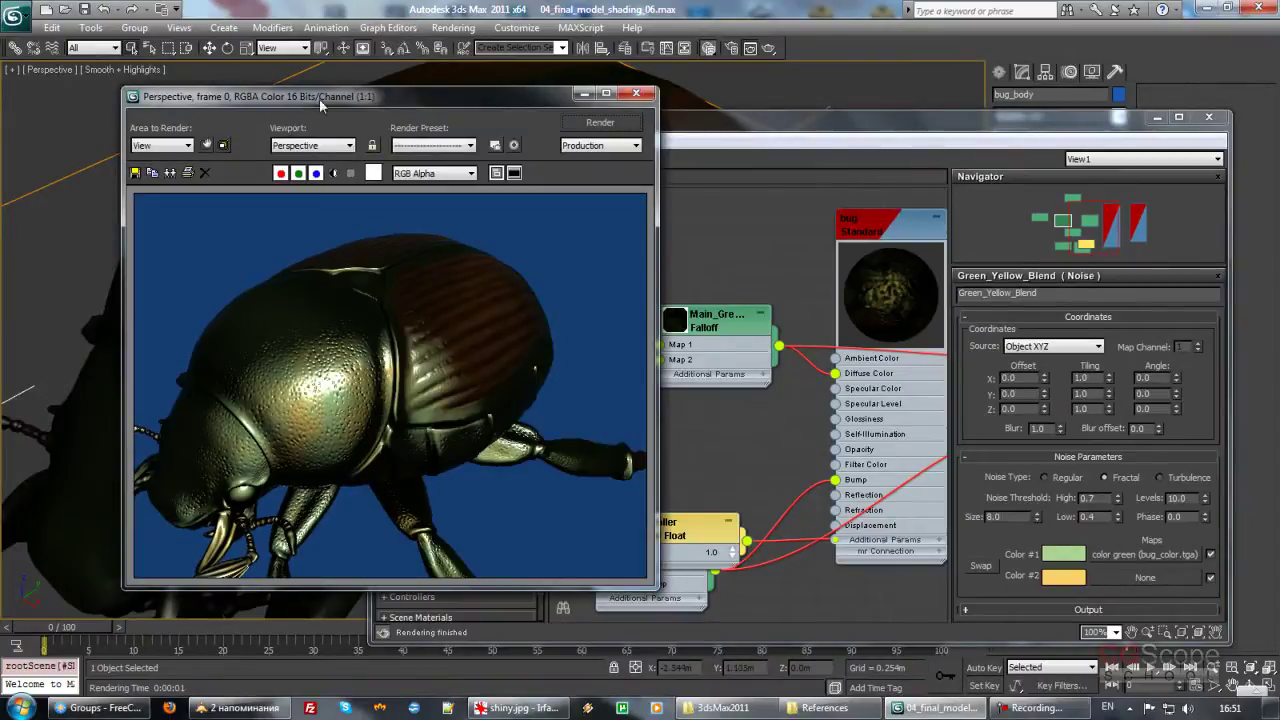
left_click(599, 123)
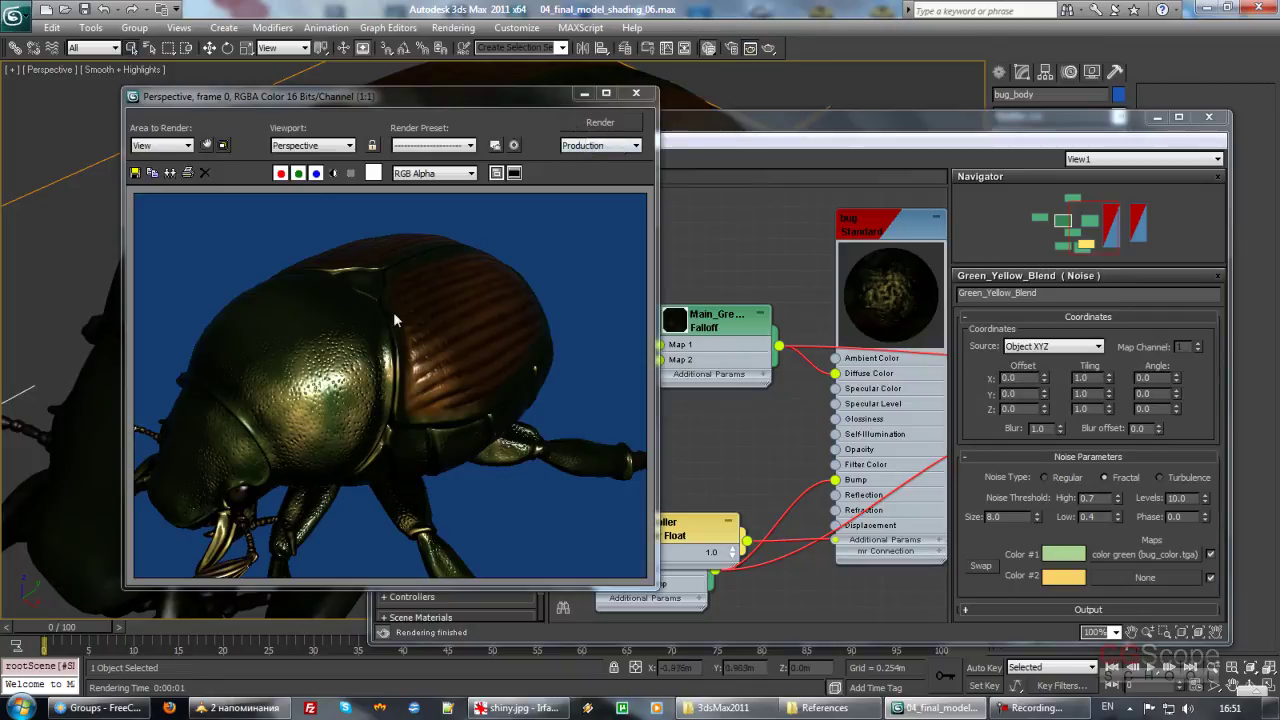
left_click_drag(452, 95, 333, 69)
Step: Copy the main color bitmap and rename the copy 'main color yellow'
left_click_drag(626, 130, 688, 133)
middle_click_drag(694, 370, 891, 349)
middle_click_drag(630, 340, 794, 352)
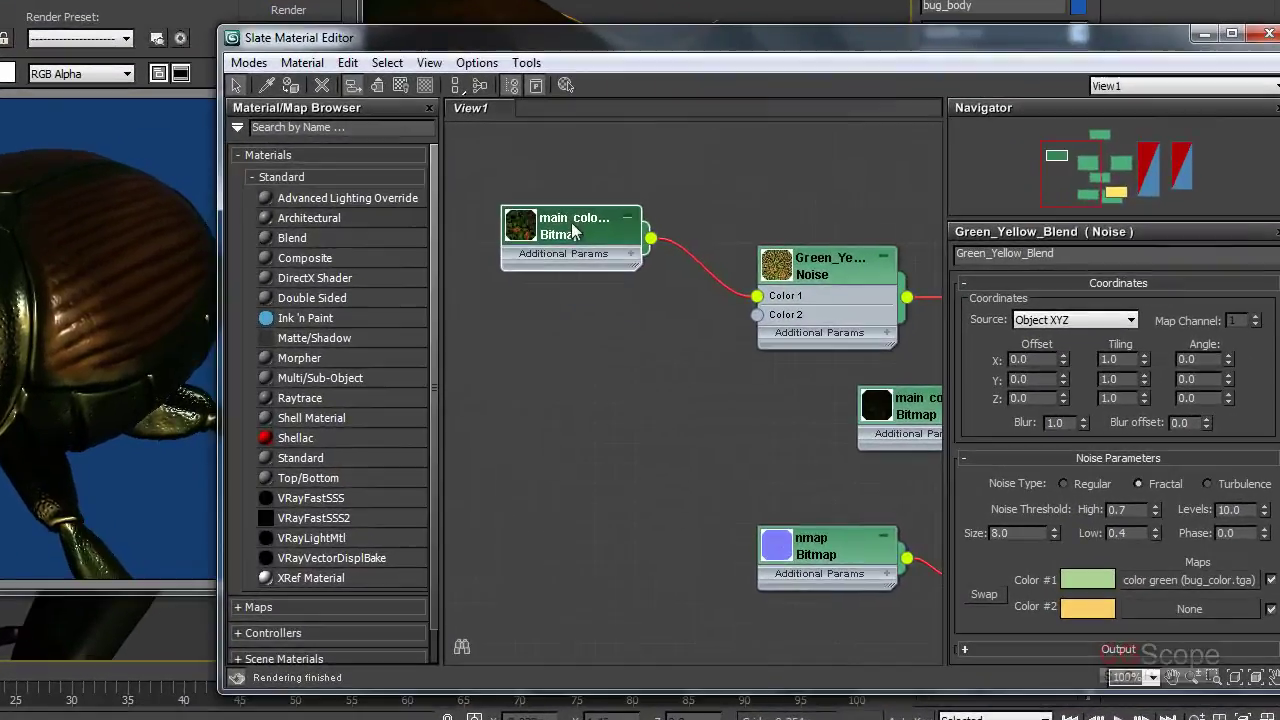
left_click_drag(630, 250, 621, 250)
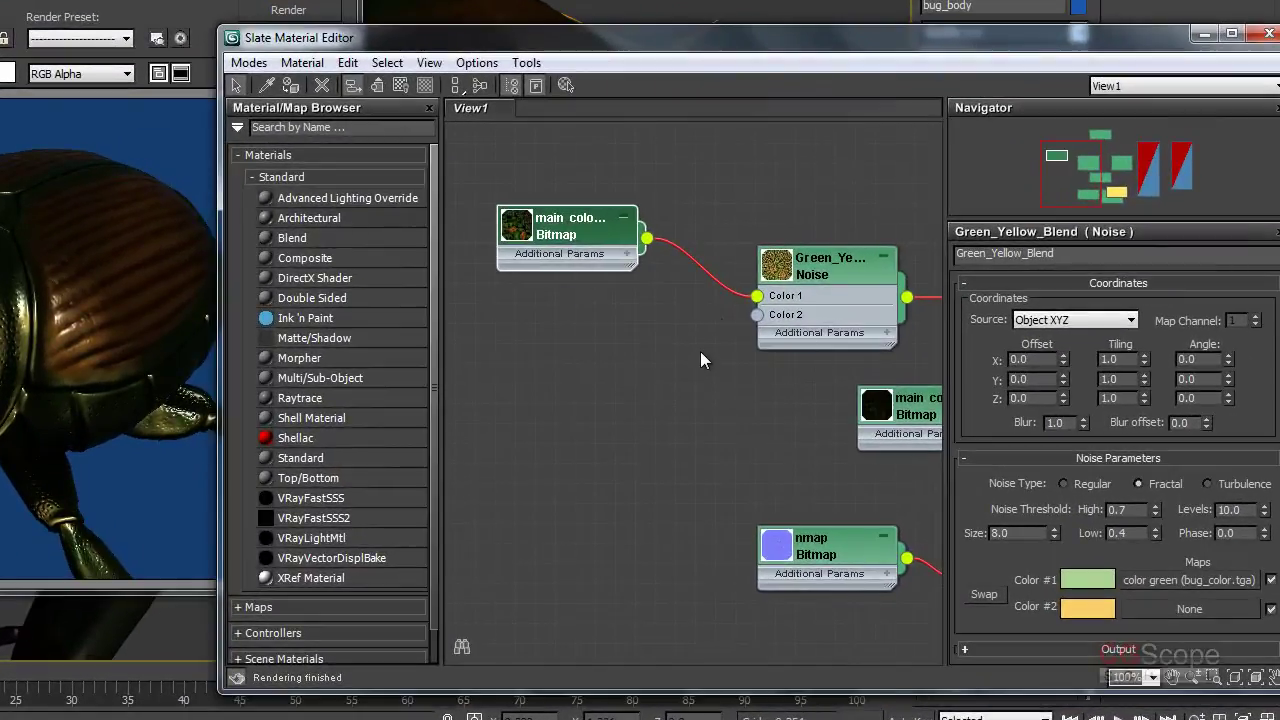
middle_click_drag(700, 351, 698, 344)
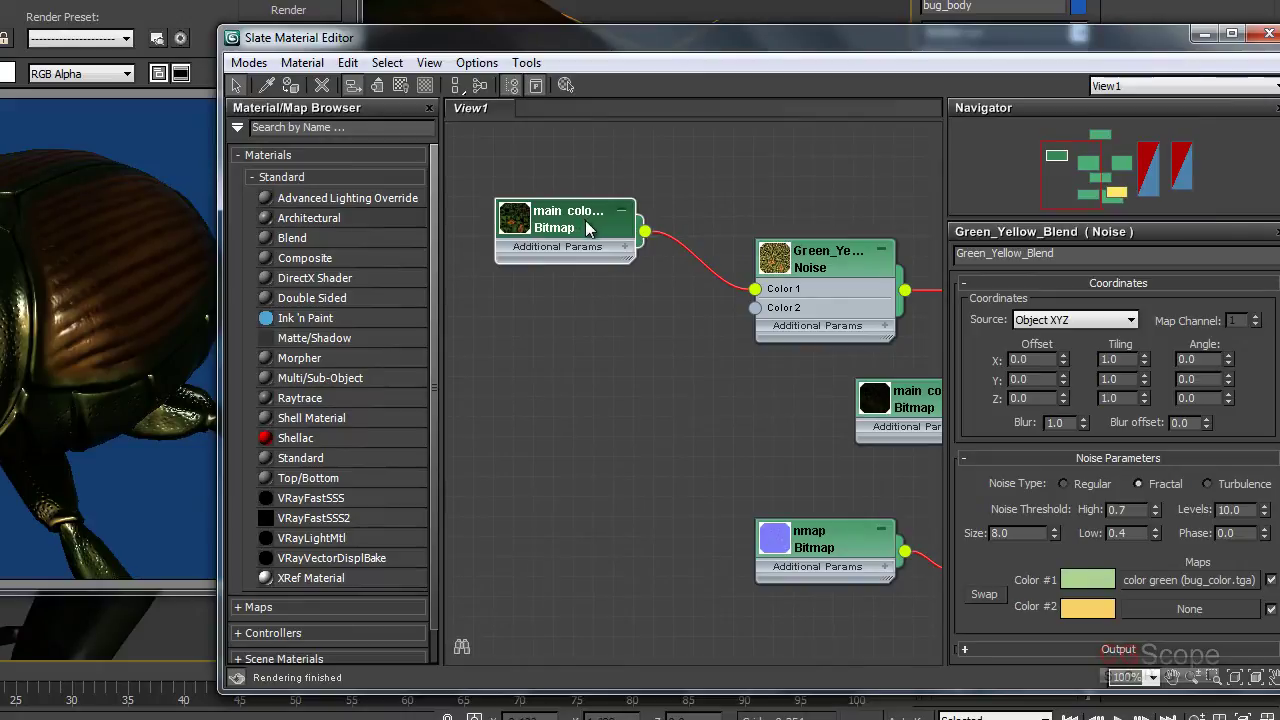
left_click_drag(588, 227, 608, 347, "shift")
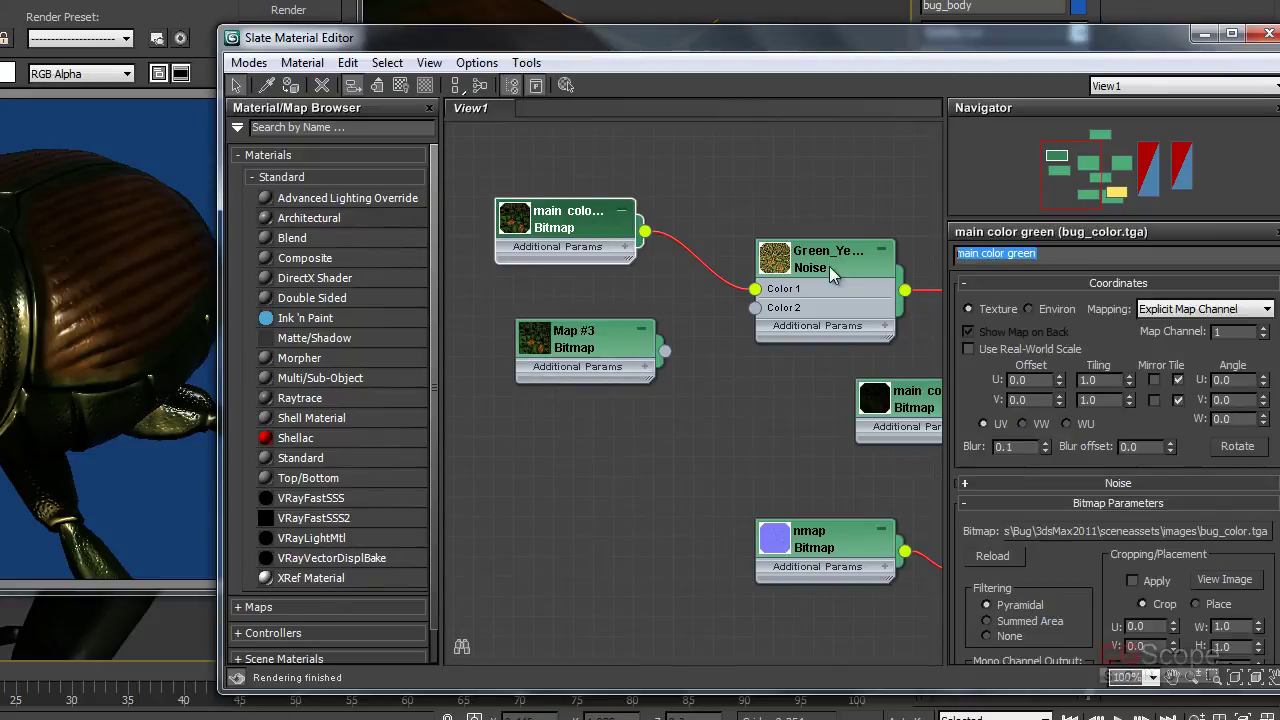
left_click(612, 340)
double_click(1048, 254)
type("main color green")
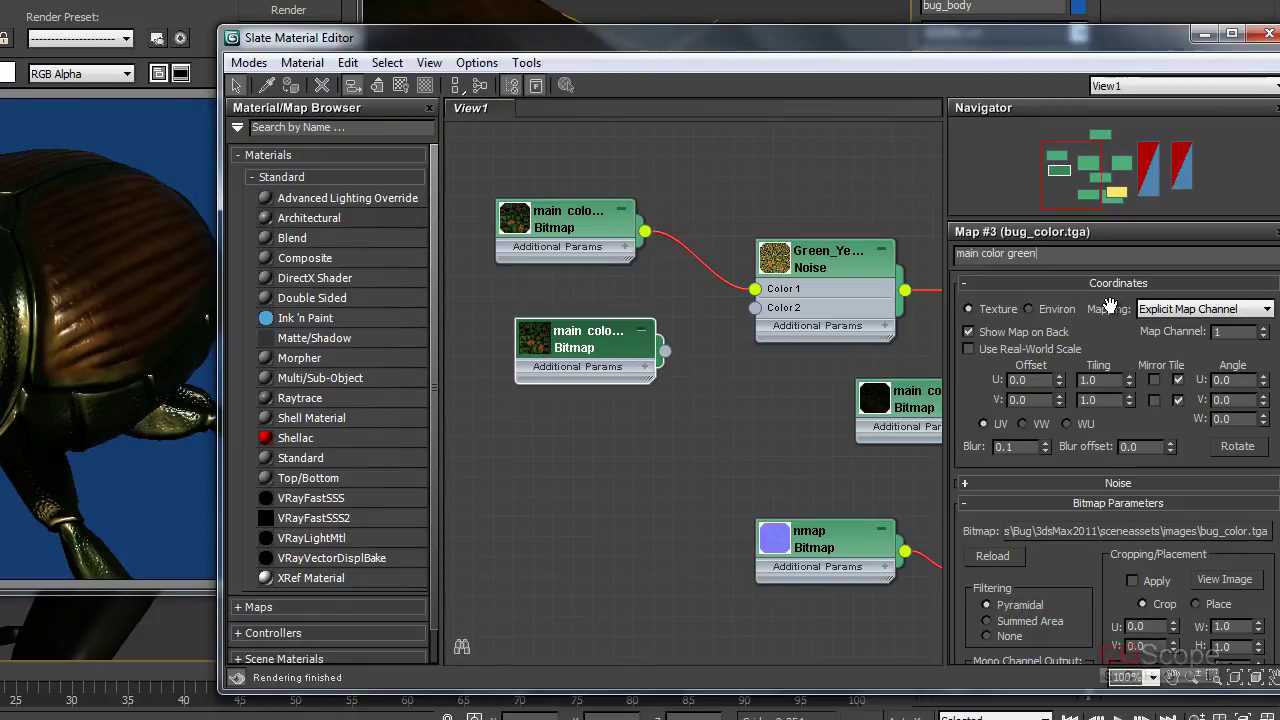
key("BackSpace")
key("BackSpace")
type("yellow")
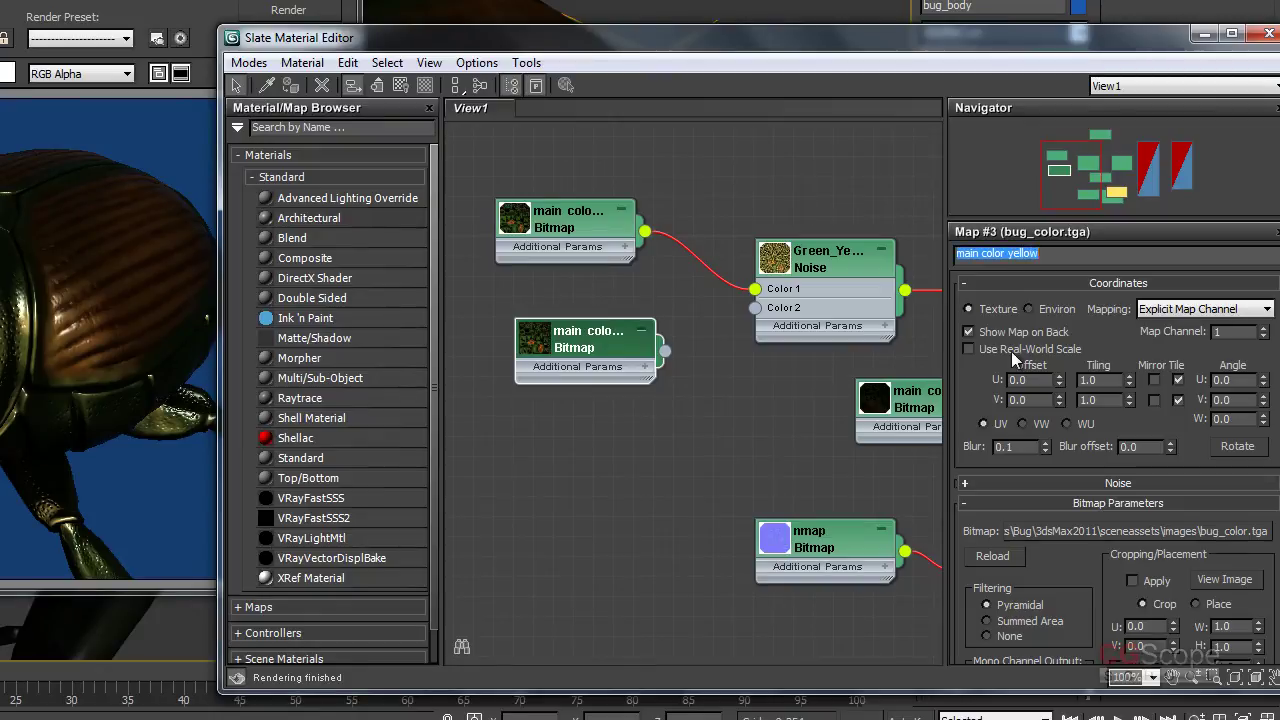
Step: Connect main color yellow to the bug material's Diffuse Color
mouse_move(689, 428)
middle_mouse_down()
mouse_move(662, 401)
mouse_move(685, 406)
middle_mouse_up()
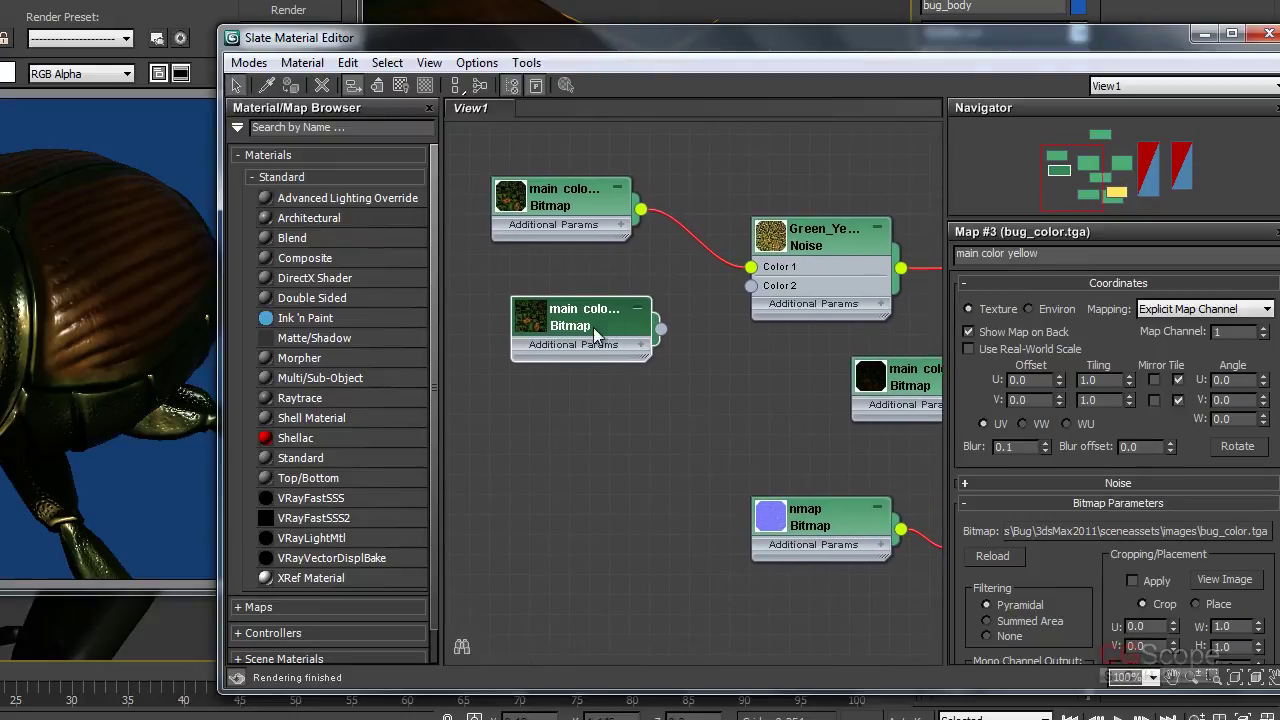
left_click_drag(593, 327, 575, 347)
mouse_move(700, 402)
middle_mouse_down()
mouse_move(715, 399)
mouse_move(556, 404)
mouse_move(676, 452)
middle_mouse_up()
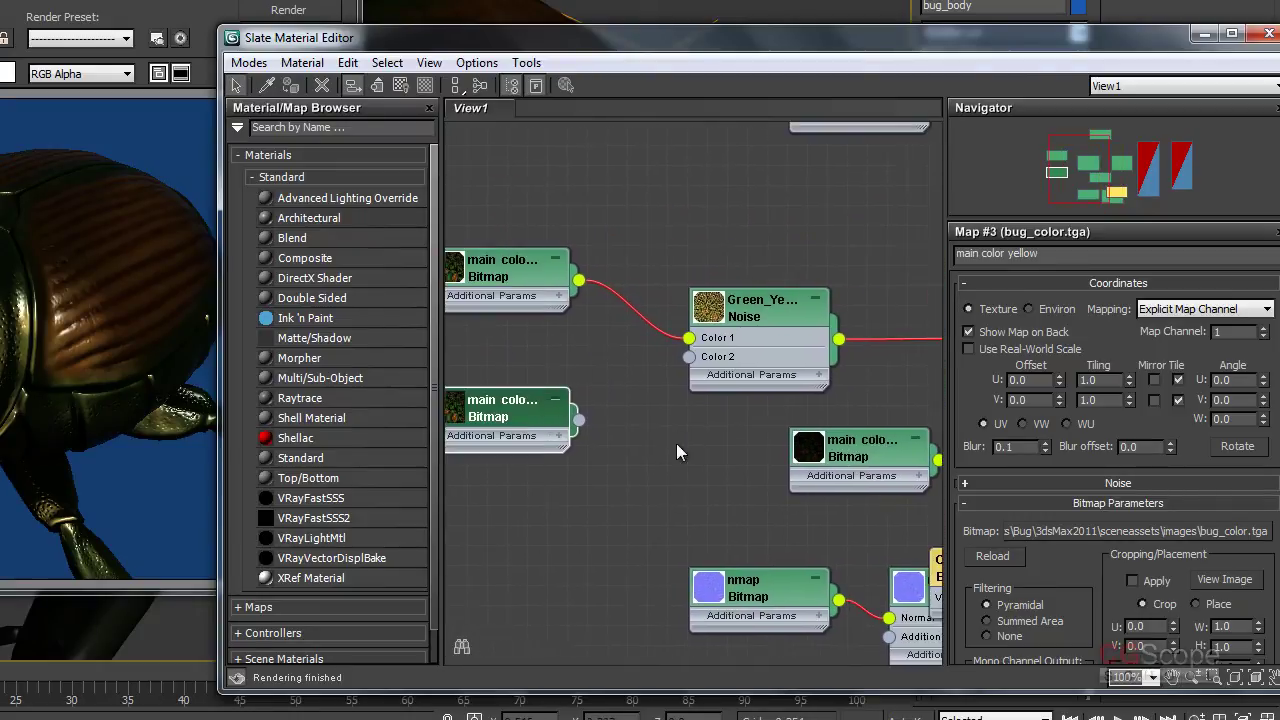
left_click_drag(516, 417, 834, 217)
middle_click_drag(941, 285, 587, 285)
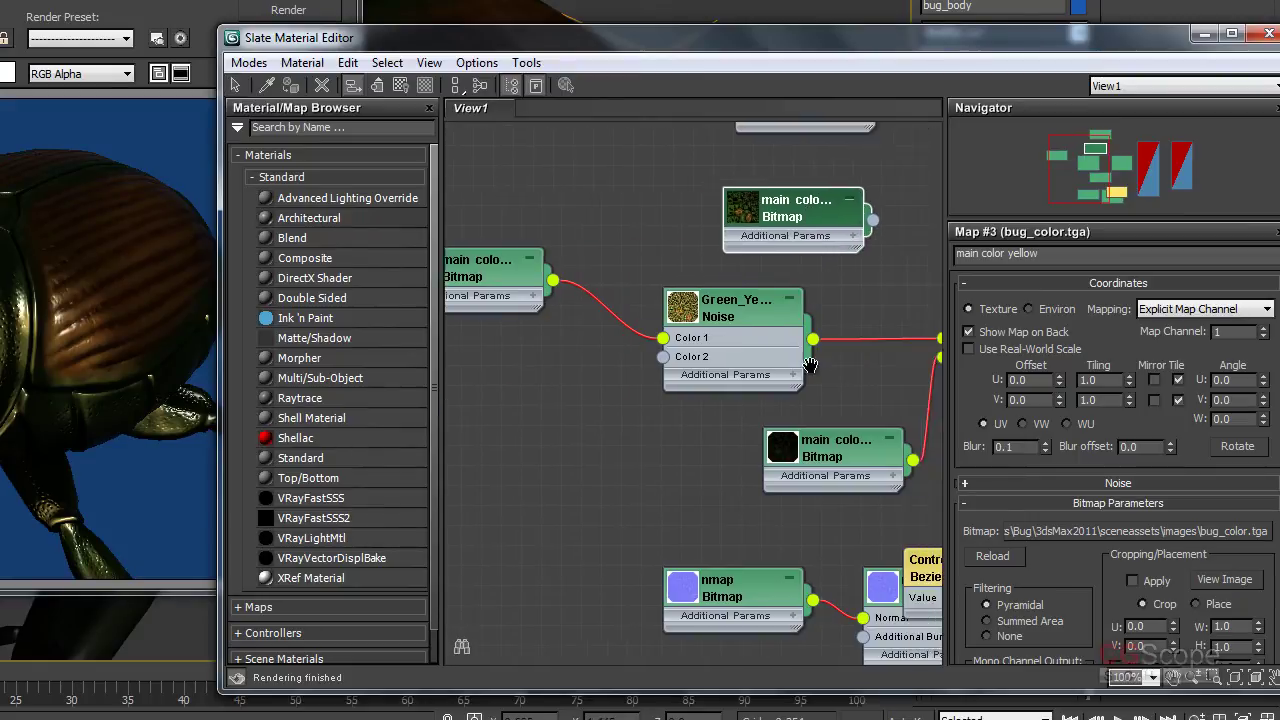
scroll(587, 277, "up", 2)
scroll(719, 315, "down", 2)
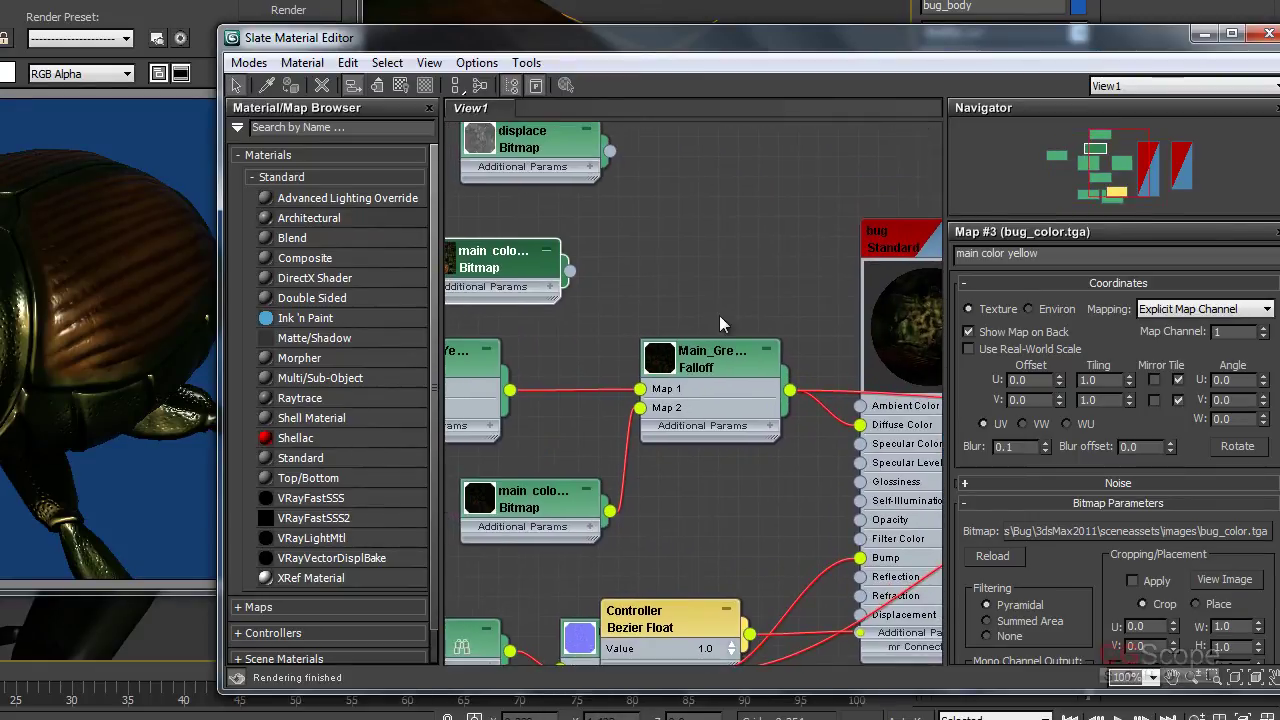
left_click_drag(495, 272, 716, 252)
middle_click_drag(716, 252, 585, 245)
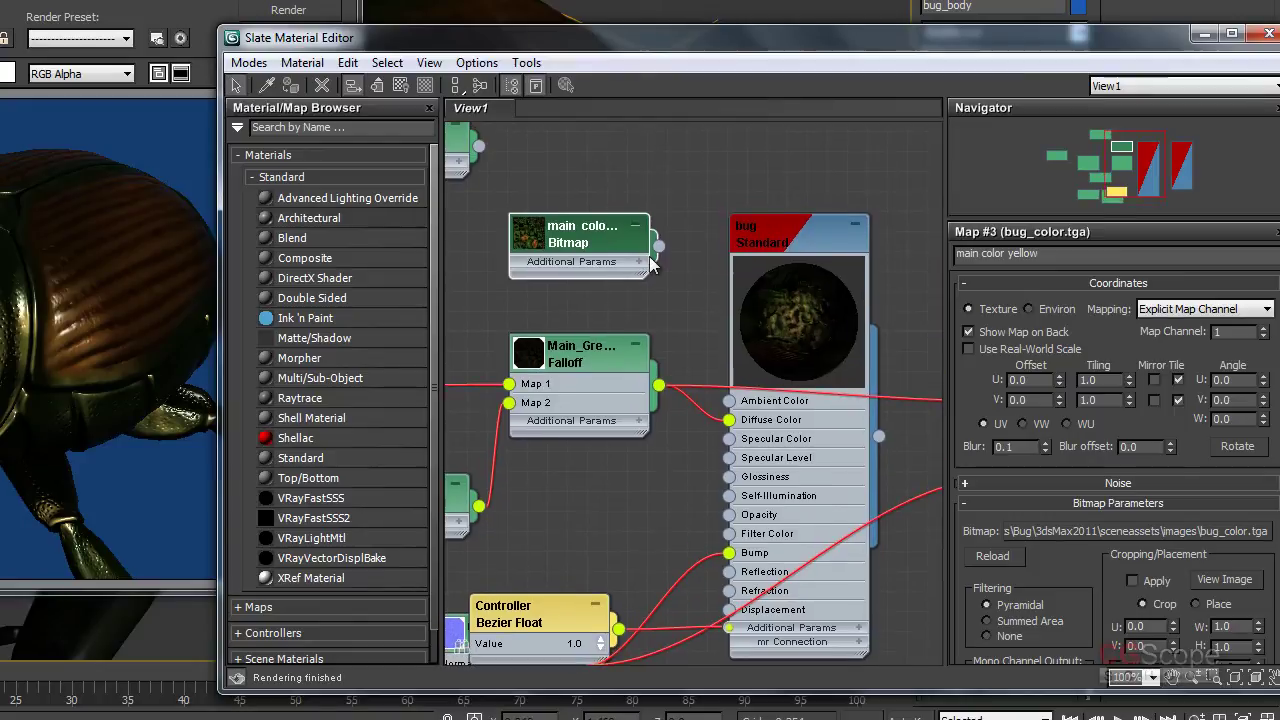
left_click_drag(659, 246, 733, 428)
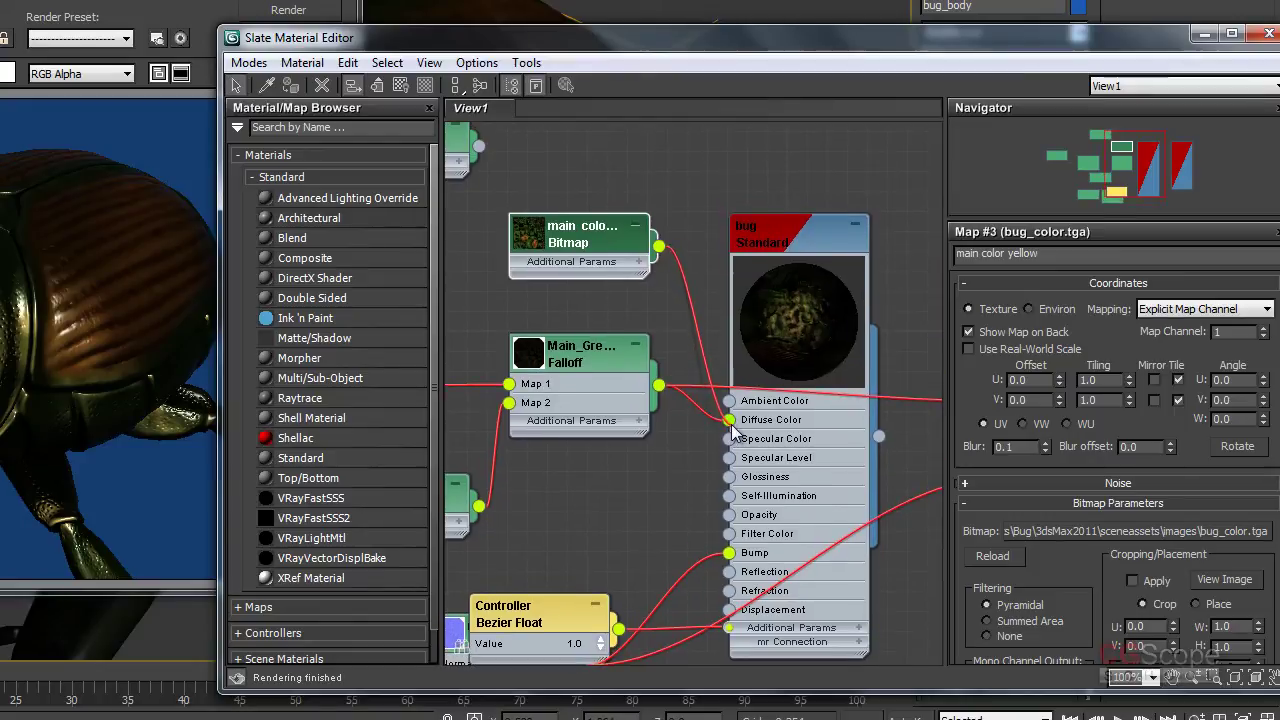
Step: Render the beetle with main color yellow driving the diffuse colour
double_click(800, 229)
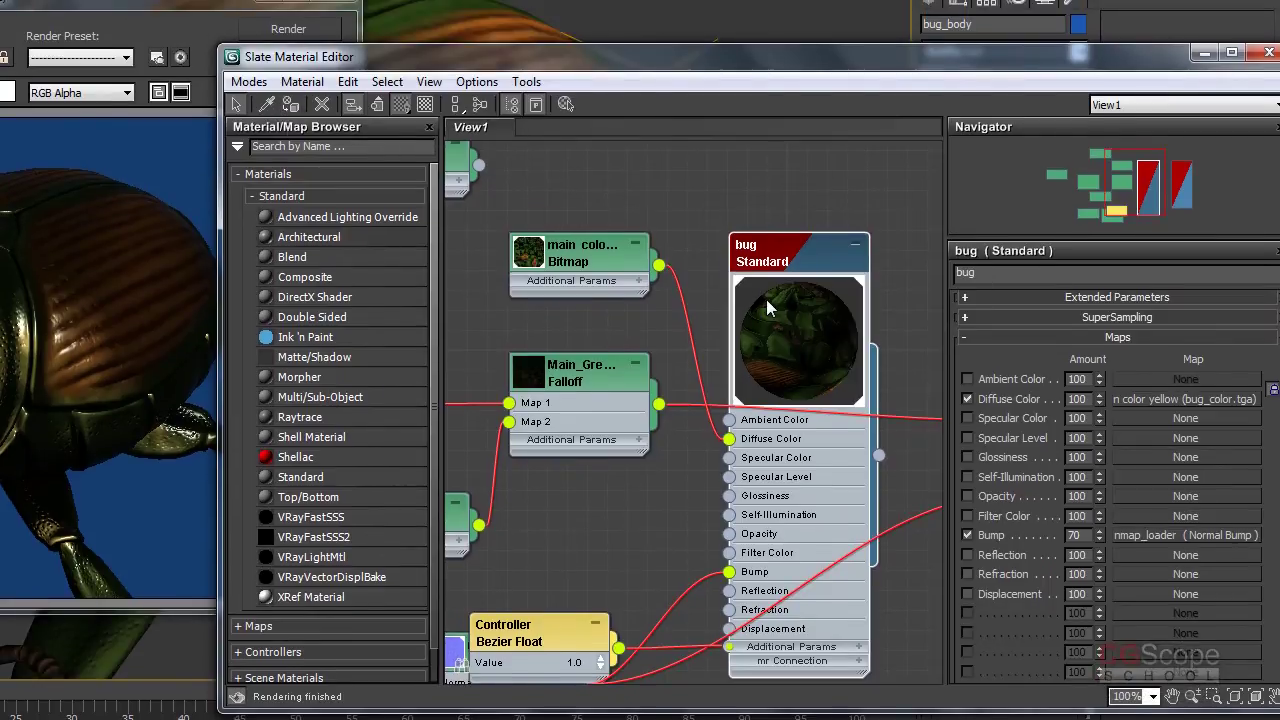
left_click(590, 250)
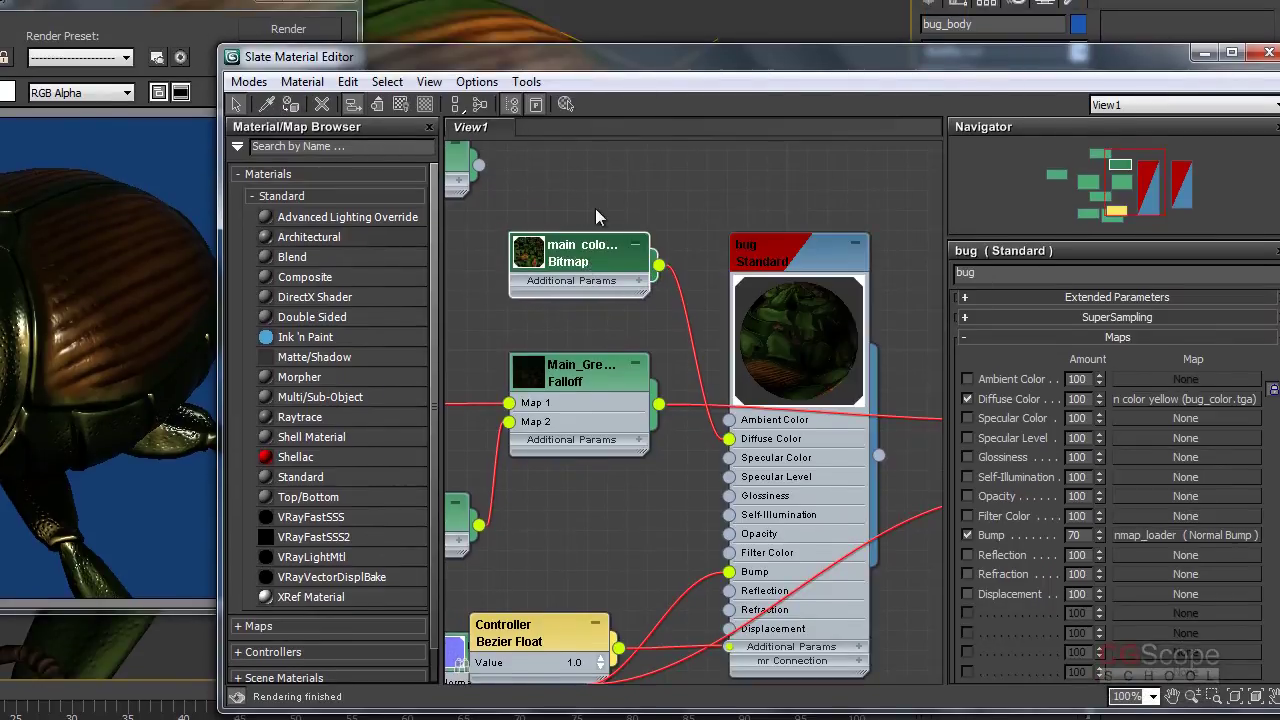
key("shift+q")
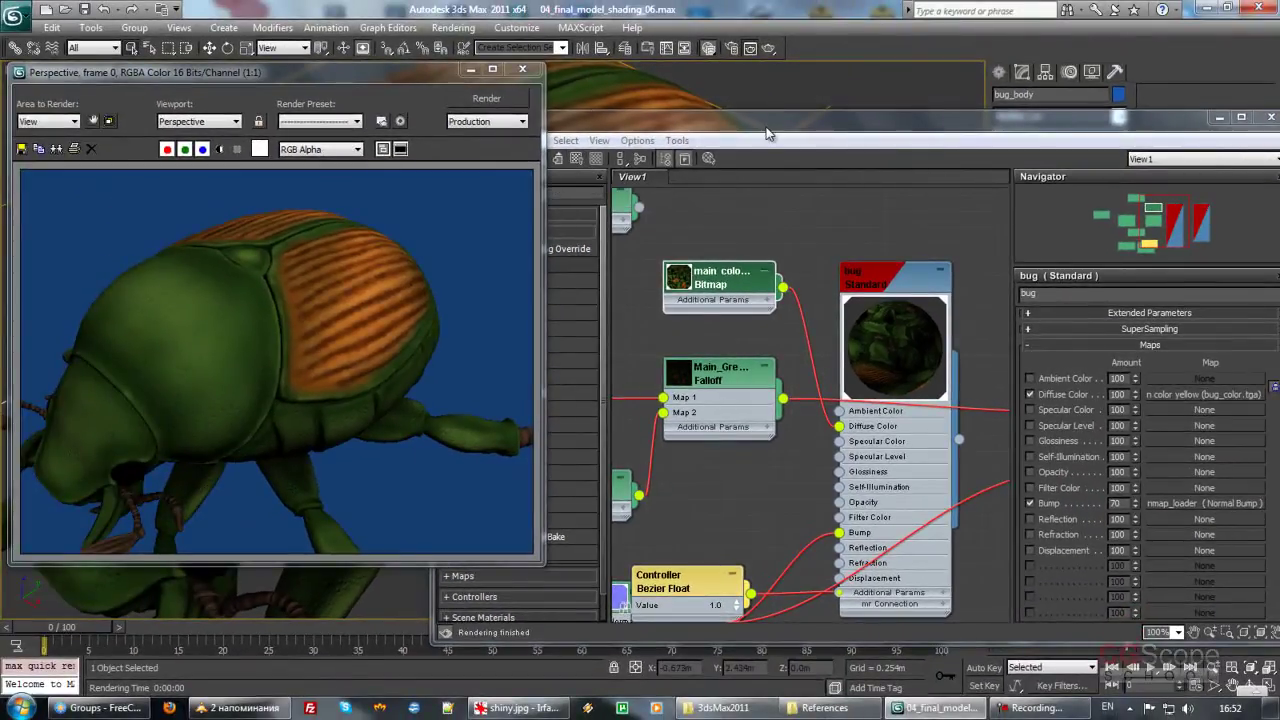
Step: Turn on Enable Color Map in the main color yellow bitmap's Output rollout
left_click(768, 133)
double_click(712, 284)
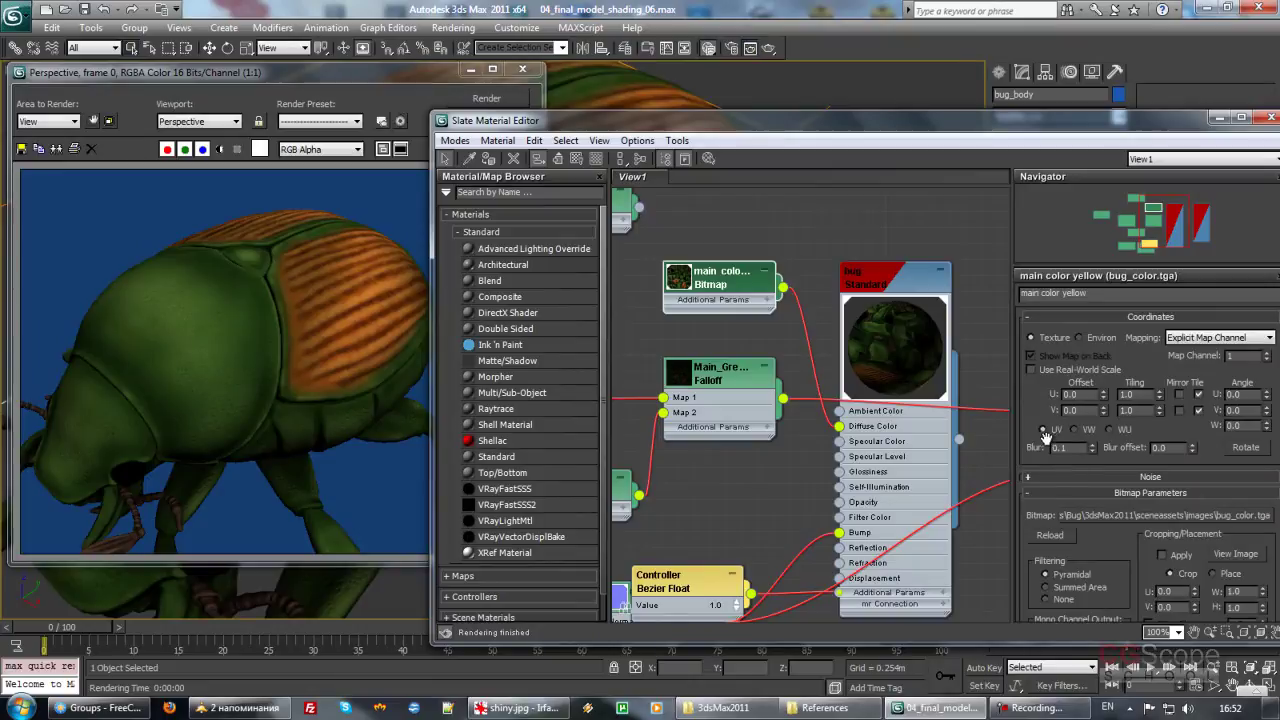
scroll(1043, 437, "down", 3)
scroll(1043, 437, "down", 3)
left_click_drag(1063, 123, 901, 100)
scroll(963, 332, "down", 3)
scroll(963, 332, "down", 1)
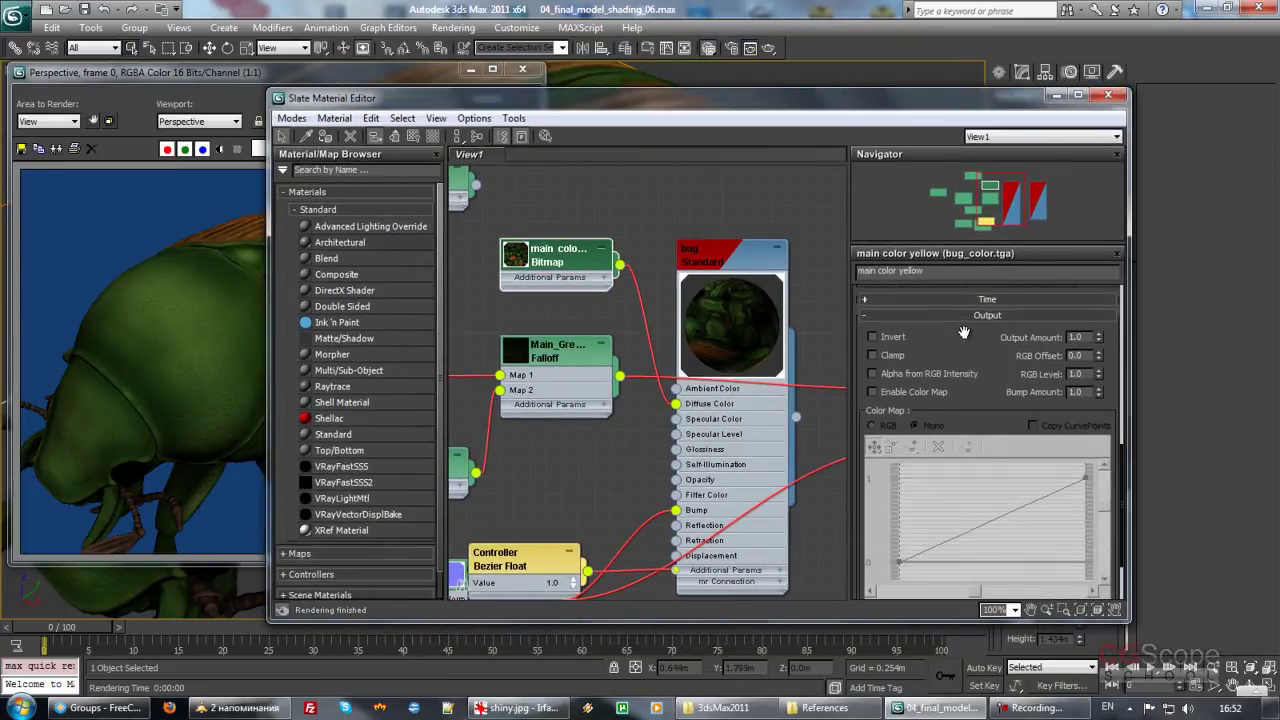
left_click_drag(963, 332, 963, 348)
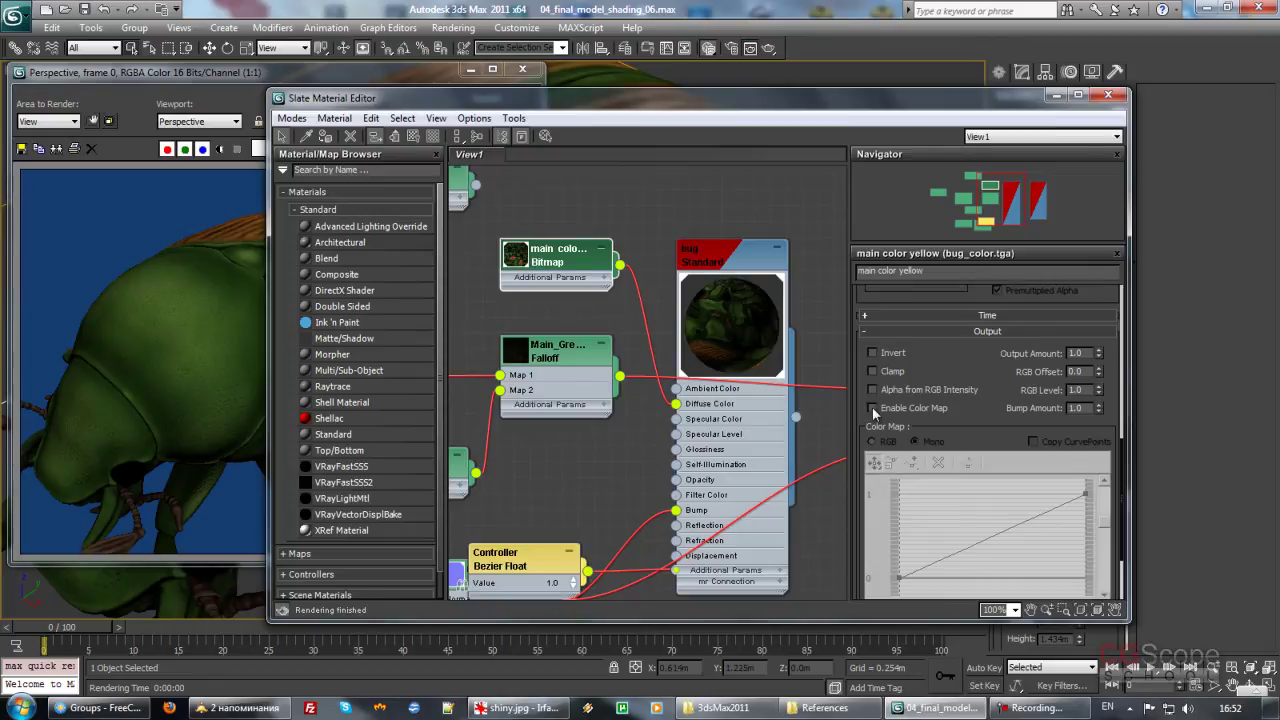
left_click(904, 410)
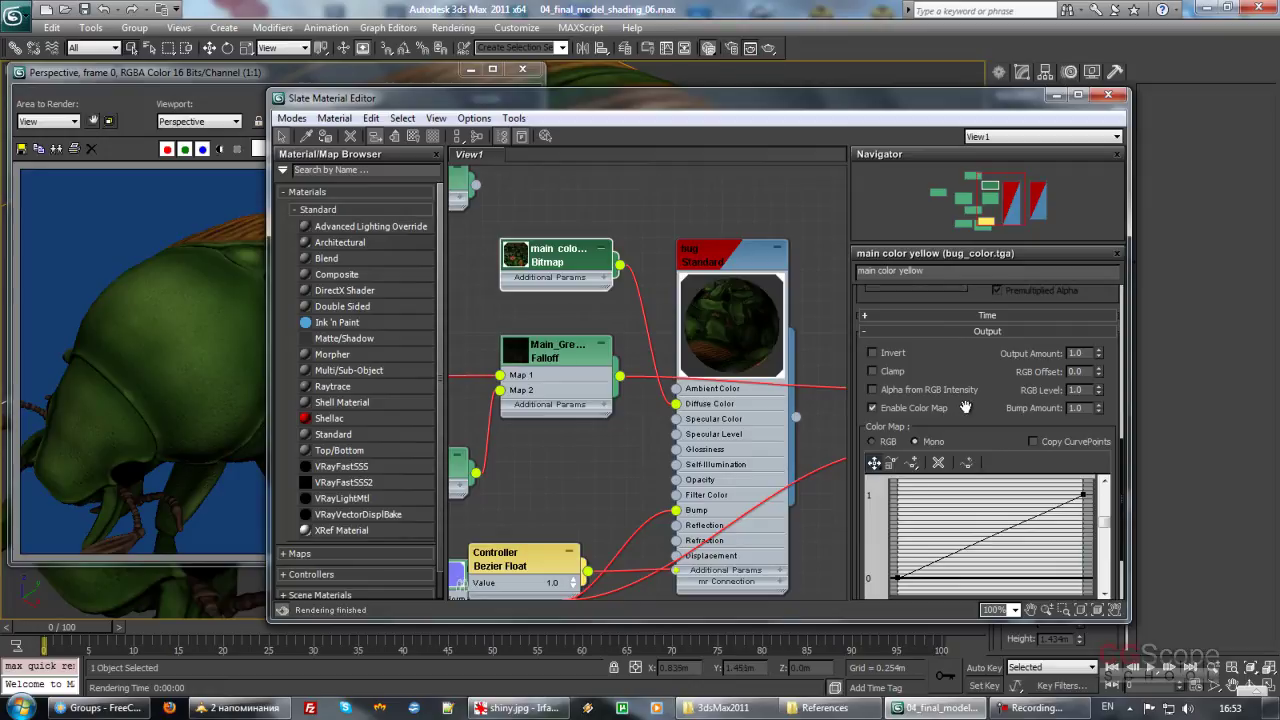
Step: Arrange the Material Editor and Rendered Frame windows to show the orange-striped render
left_click_drag(965, 407, 957, 331)
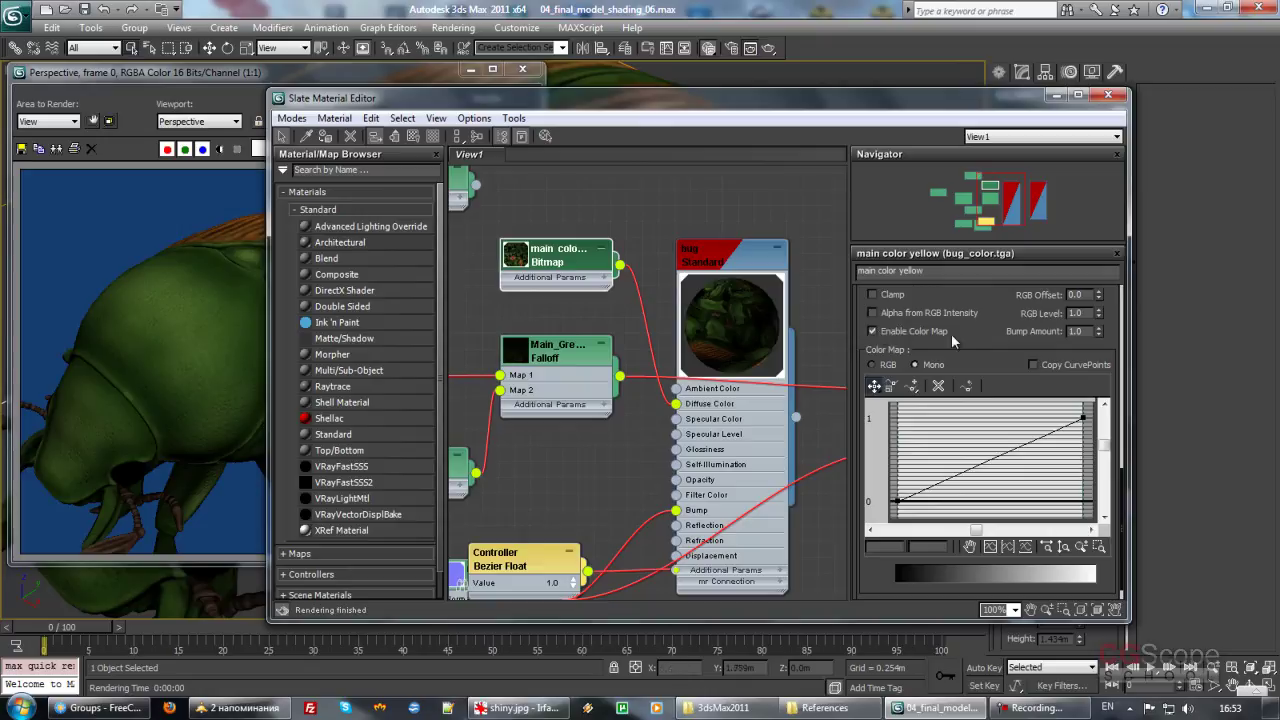
left_click_drag(340, 97, 583, 97)
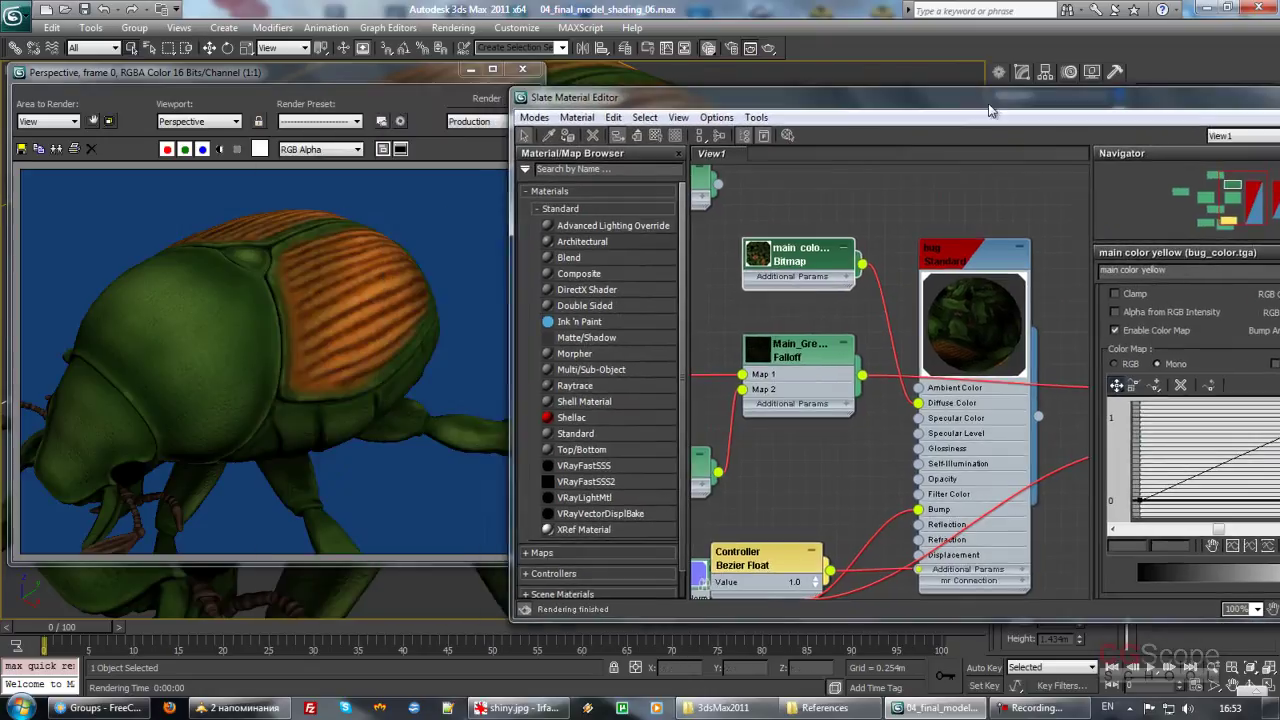
left_click_drag(417, 74, 384, 76)
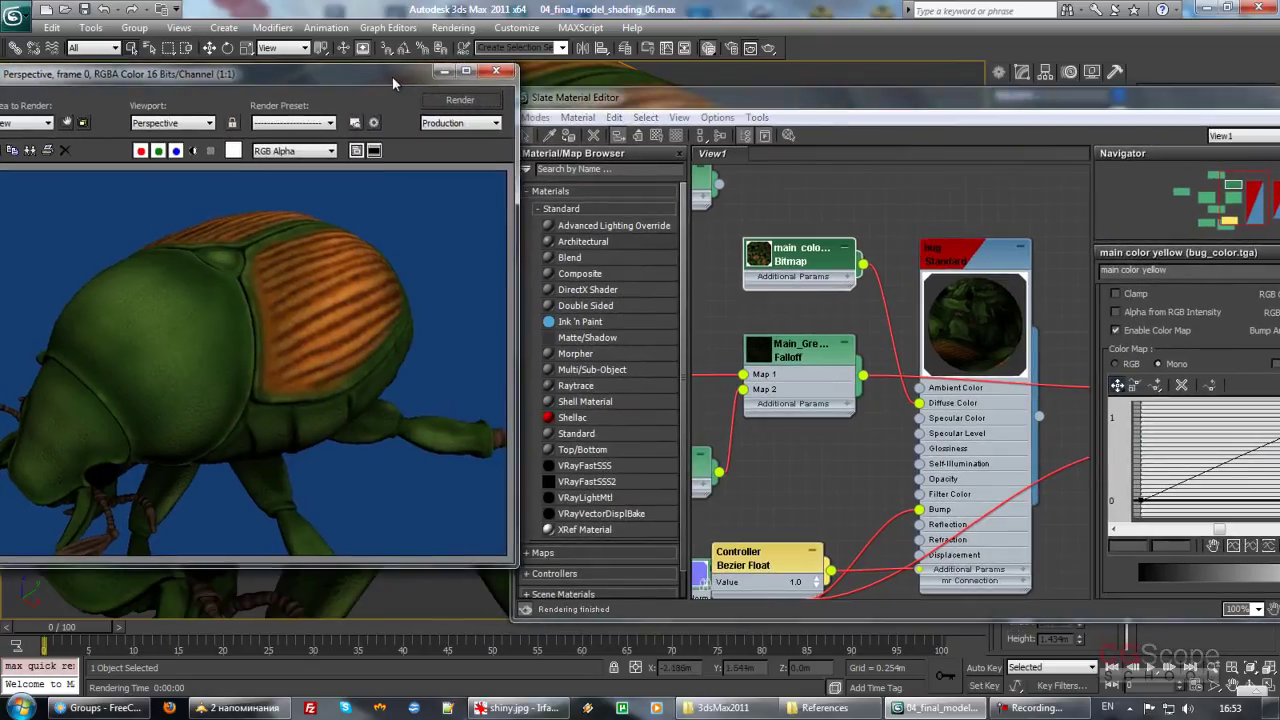
left_click_drag(646, 104, 439, 83)
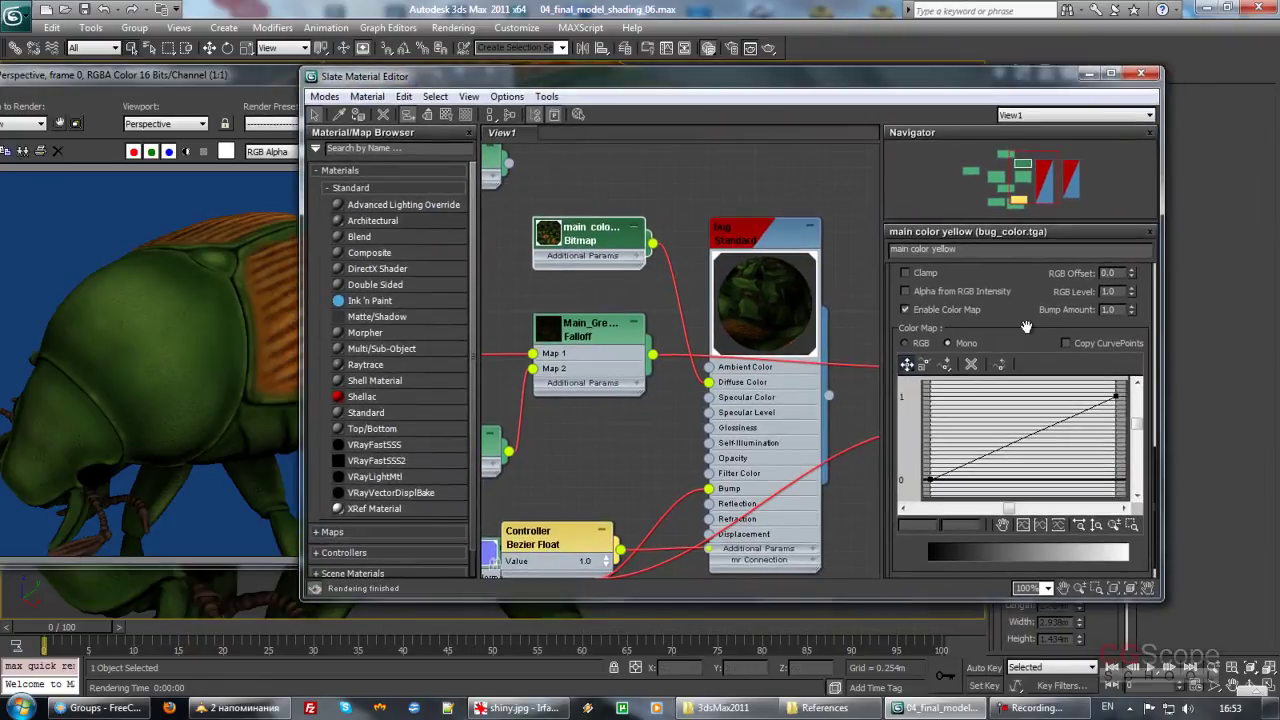
Step: Switch the bitmap's colour map from Mono to RGB curves
scroll(1022, 300, "up", 1)
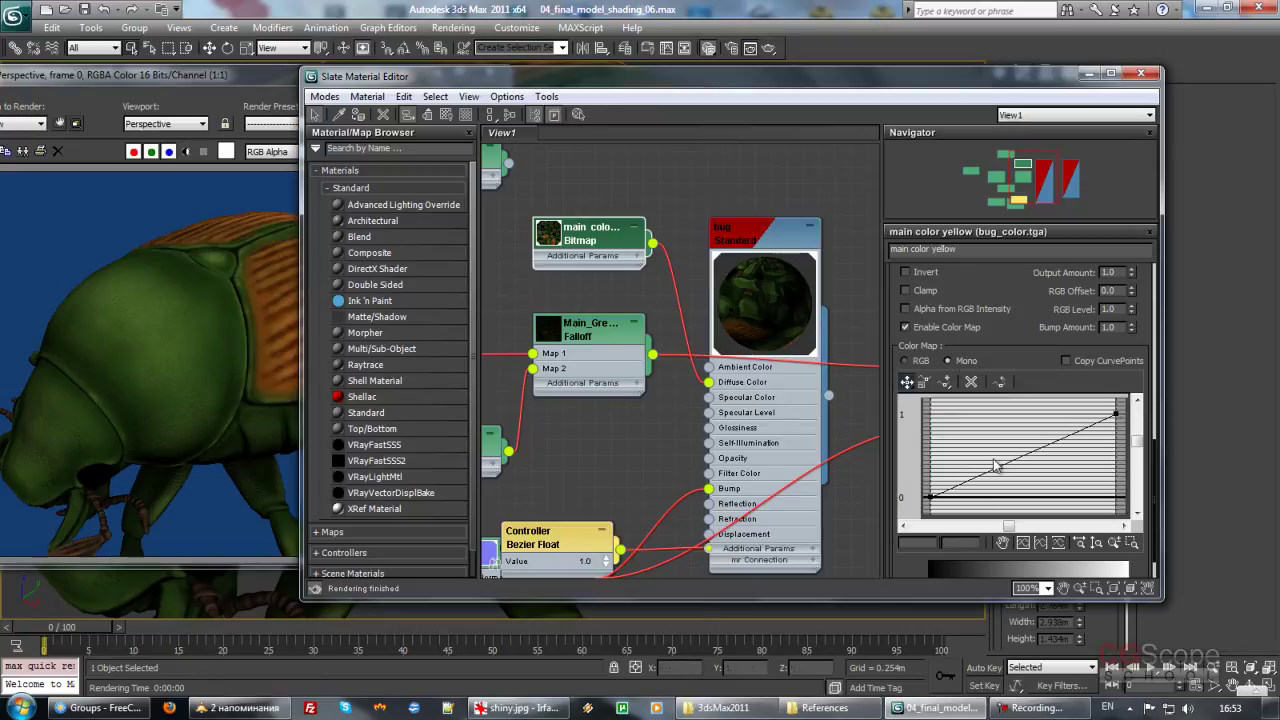
left_click(914, 360)
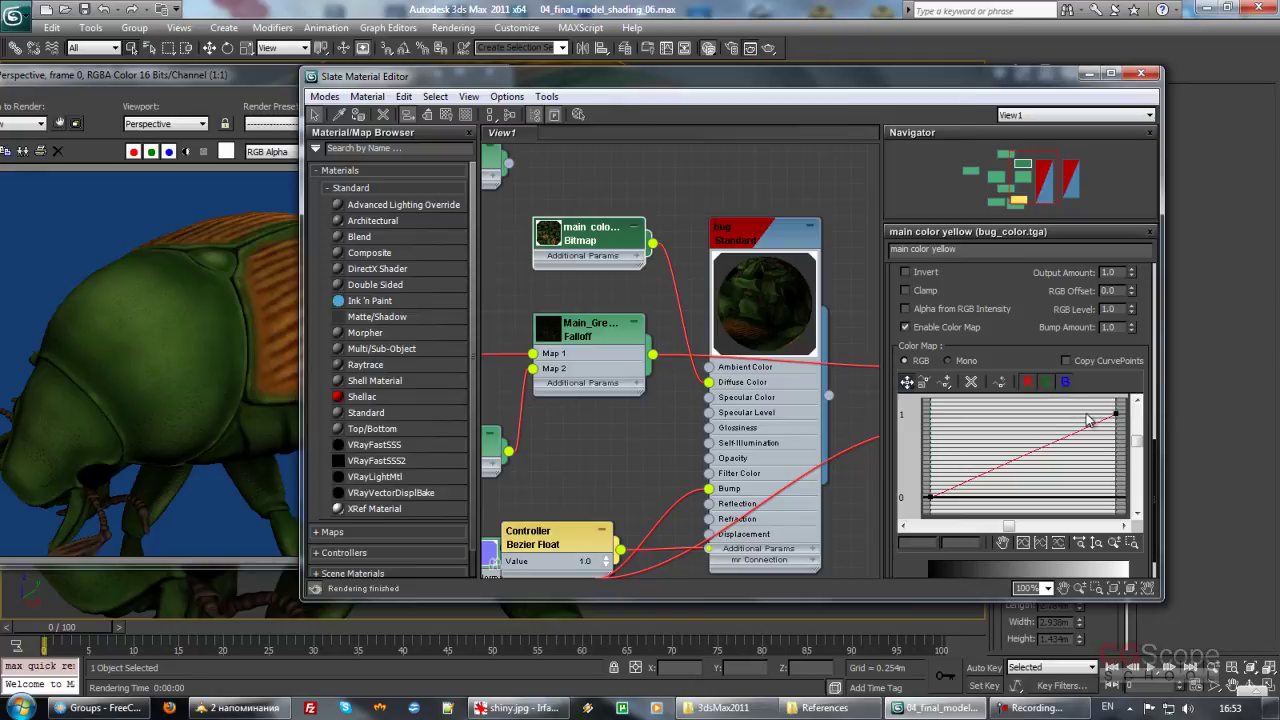
left_click(962, 361)
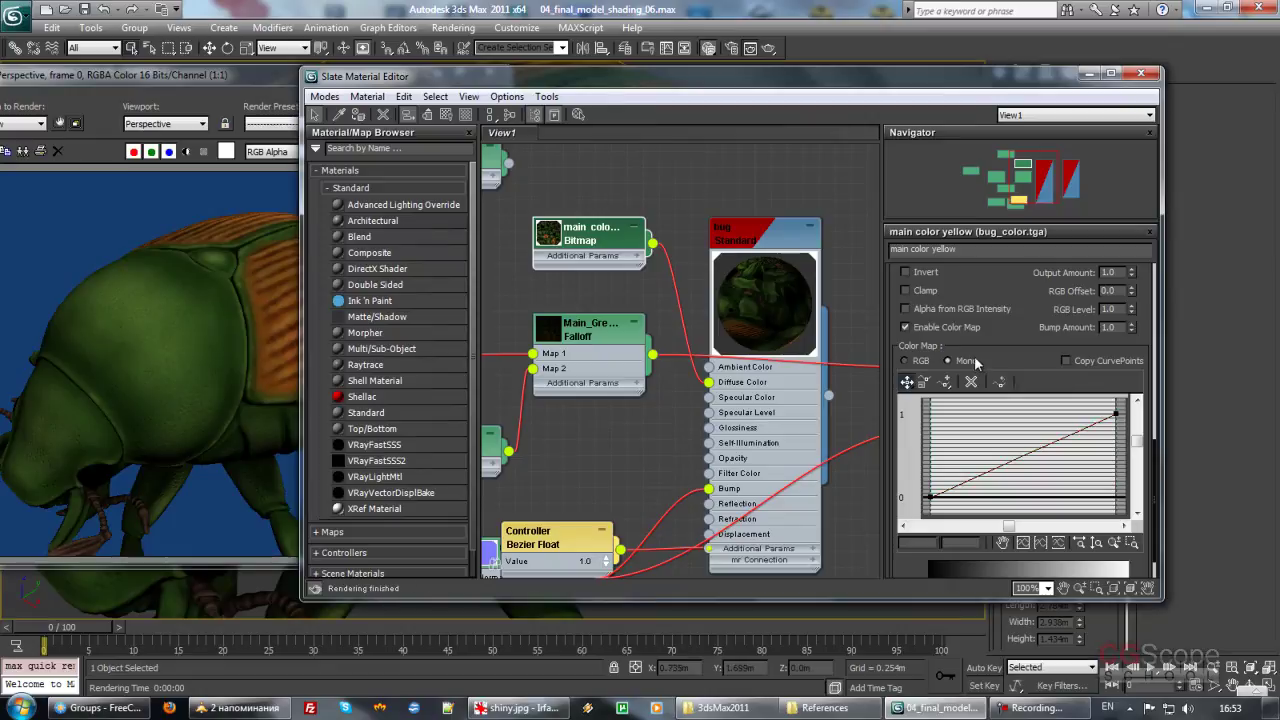
left_click(918, 364)
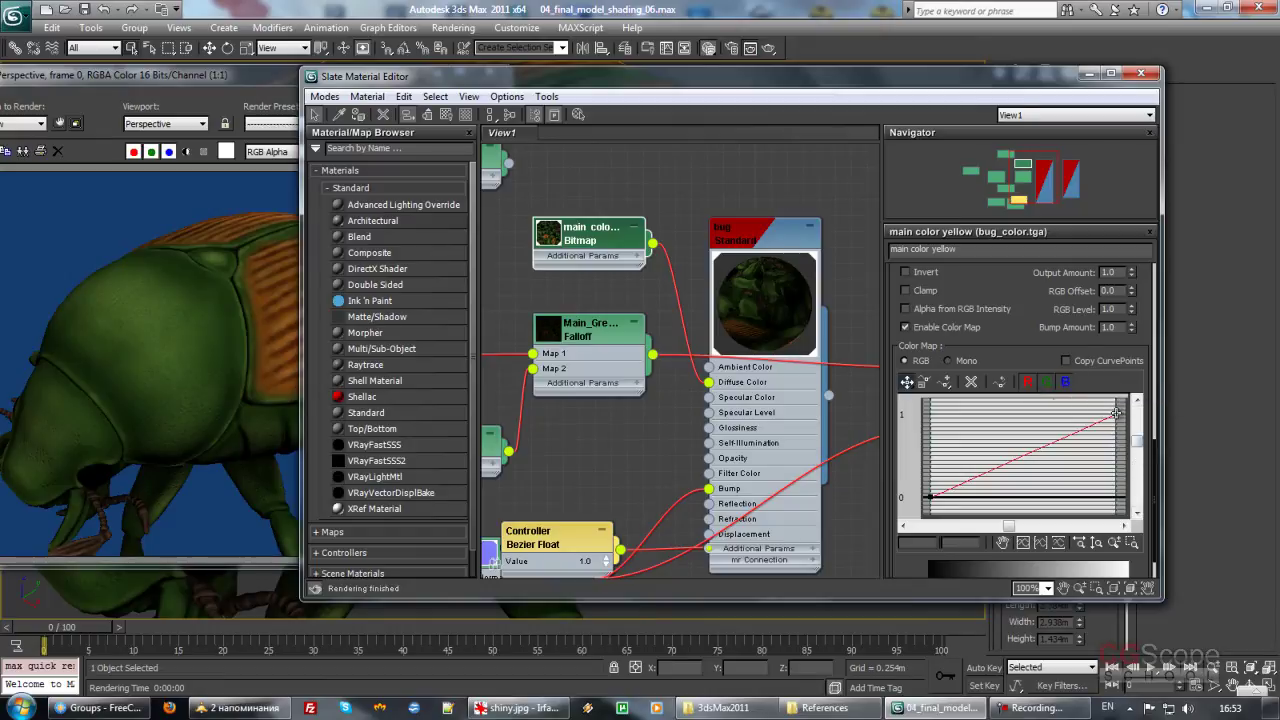
Step: Try lowering the green curve's endpoint, then restore it to 1.0
left_click(1047, 385)
mouse_move(1116, 413)
left_mouse_down()
mouse_move(1116, 436)
mouse_move(1106, 380)
left_mouse_up()
mouse_move(1137, 441)
left_mouse_down()
mouse_move(1141, 455)
mouse_move(1138, 425)
mouse_move(1117, 470)
left_mouse_up()
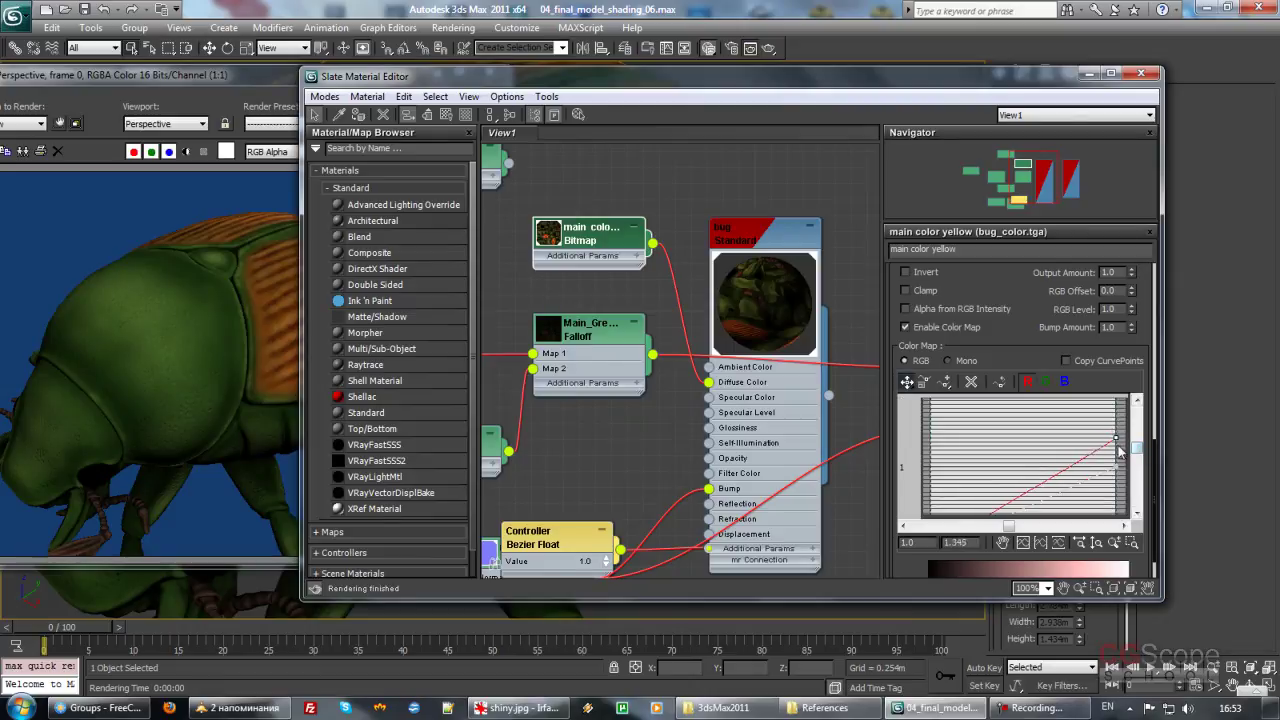
key("ctrl+z")
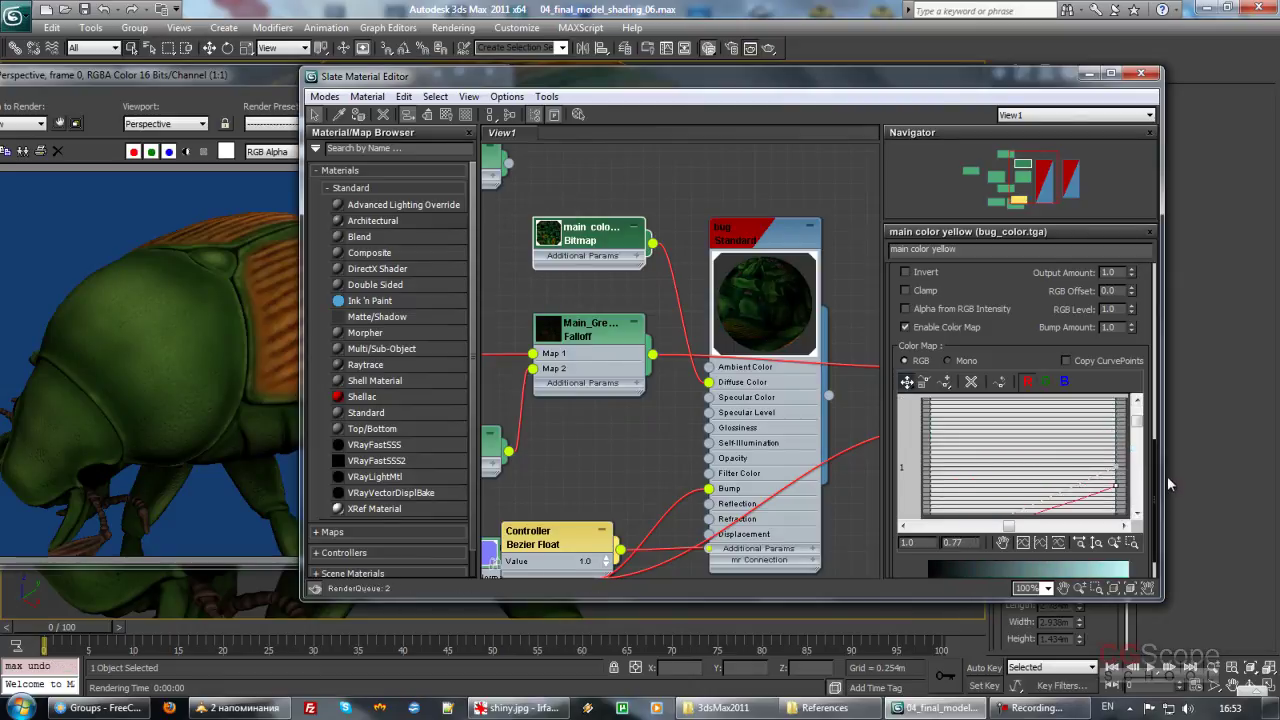
left_click(1046, 381)
left_click_drag(1138, 424, 1116, 487)
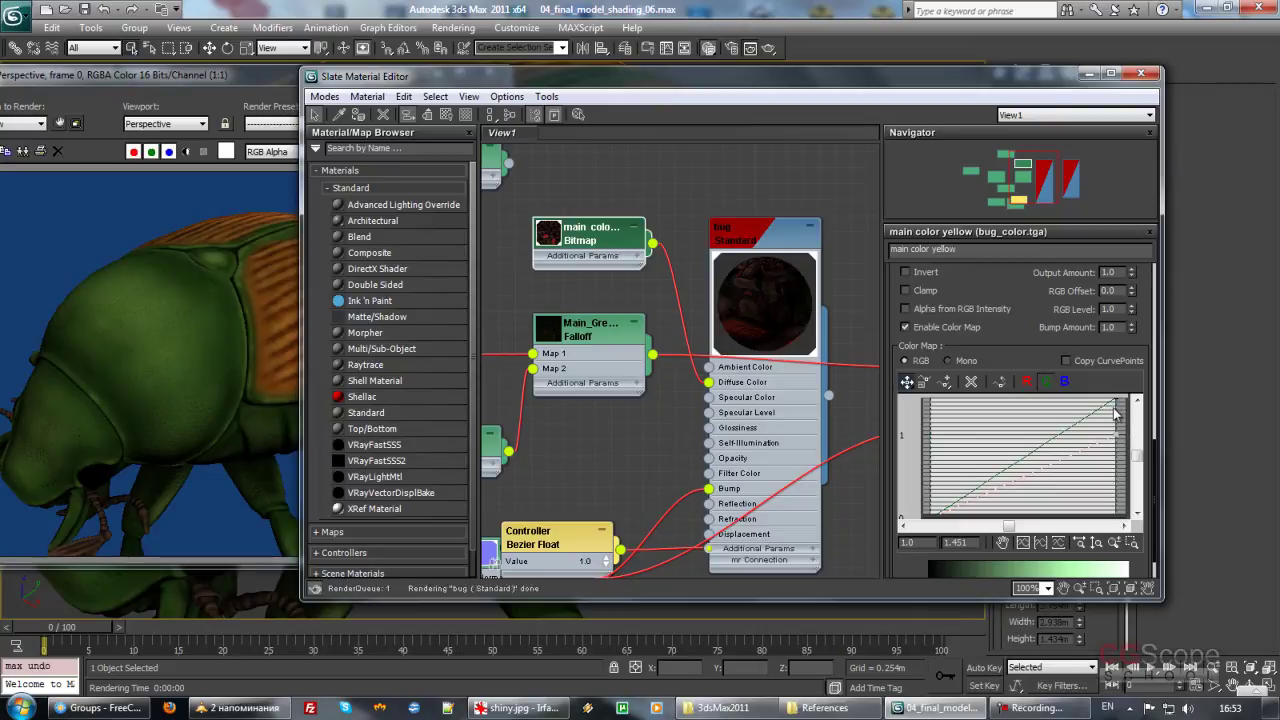
left_click(999, 381)
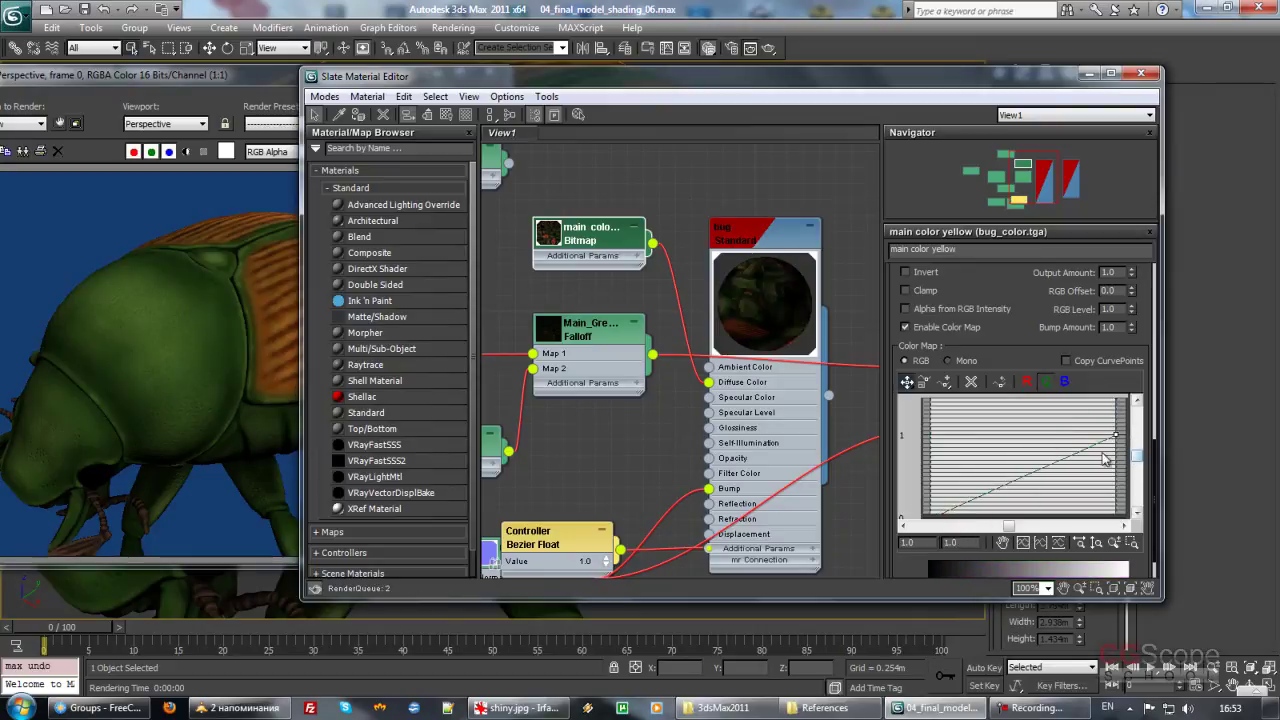
Step: Flatten the blue curve's endpoint to 0 and set green to about 0.866
left_click(1046, 381)
left_click(1064, 381)
left_click_drag(1113, 436, 1116, 489)
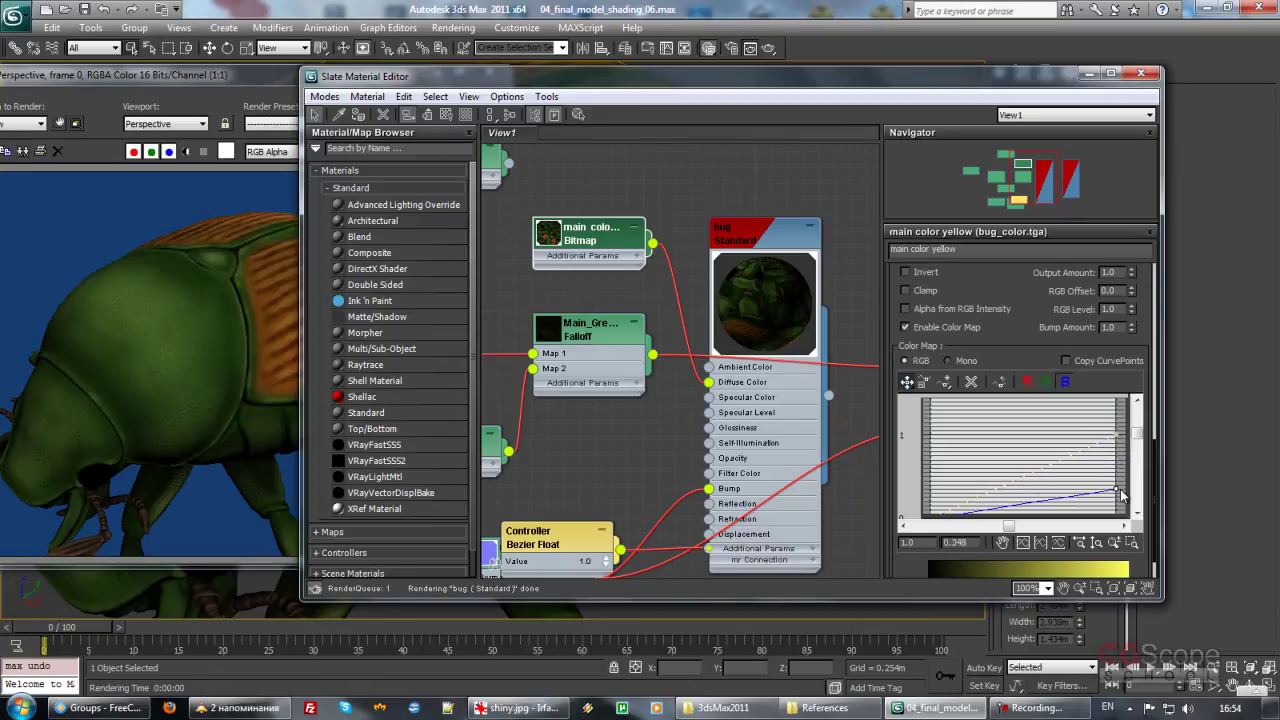
left_click_drag(1137, 432, 1117, 487)
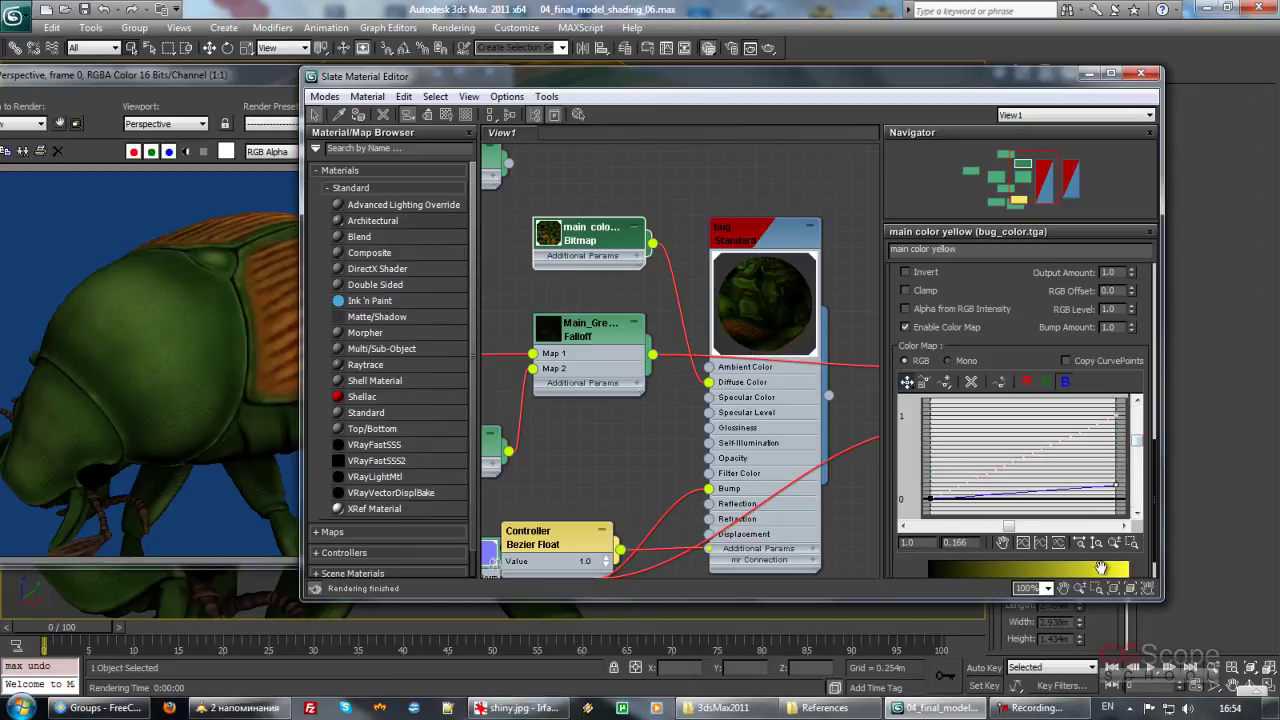
left_click(1045, 381)
left_click_drag(1114, 417, 1116, 454)
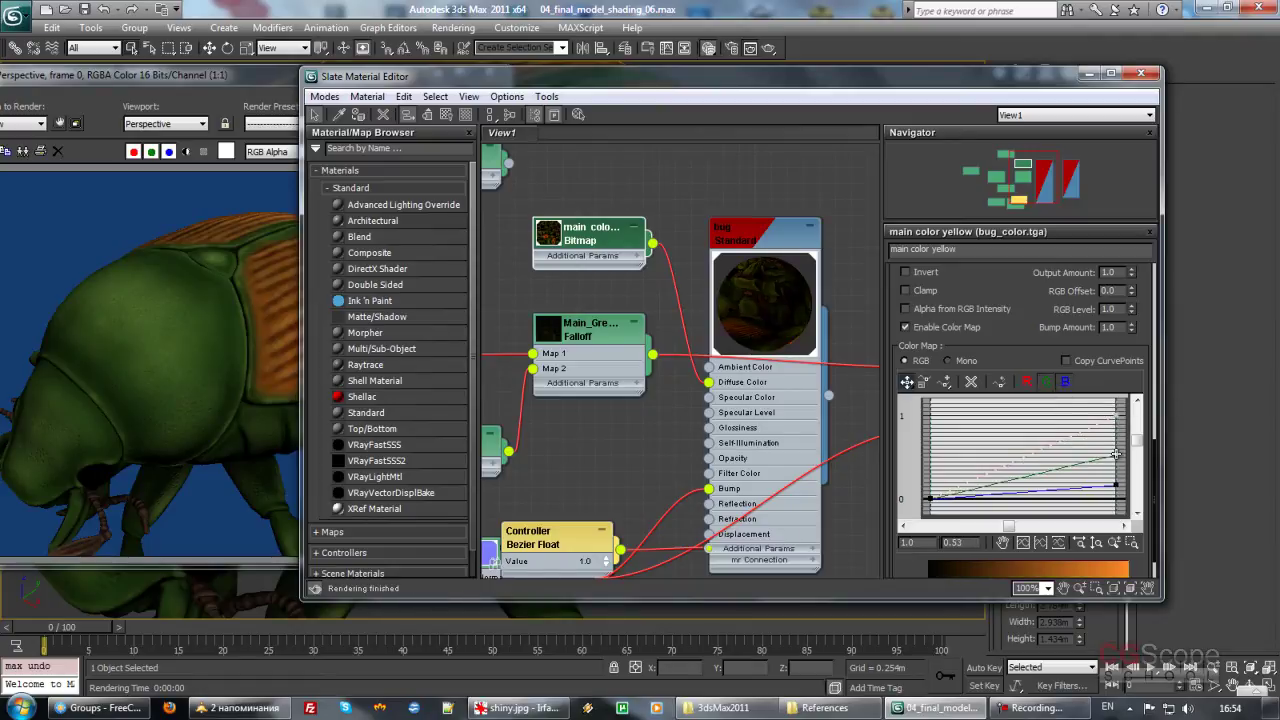
left_click_drag(1118, 457, 1116, 427)
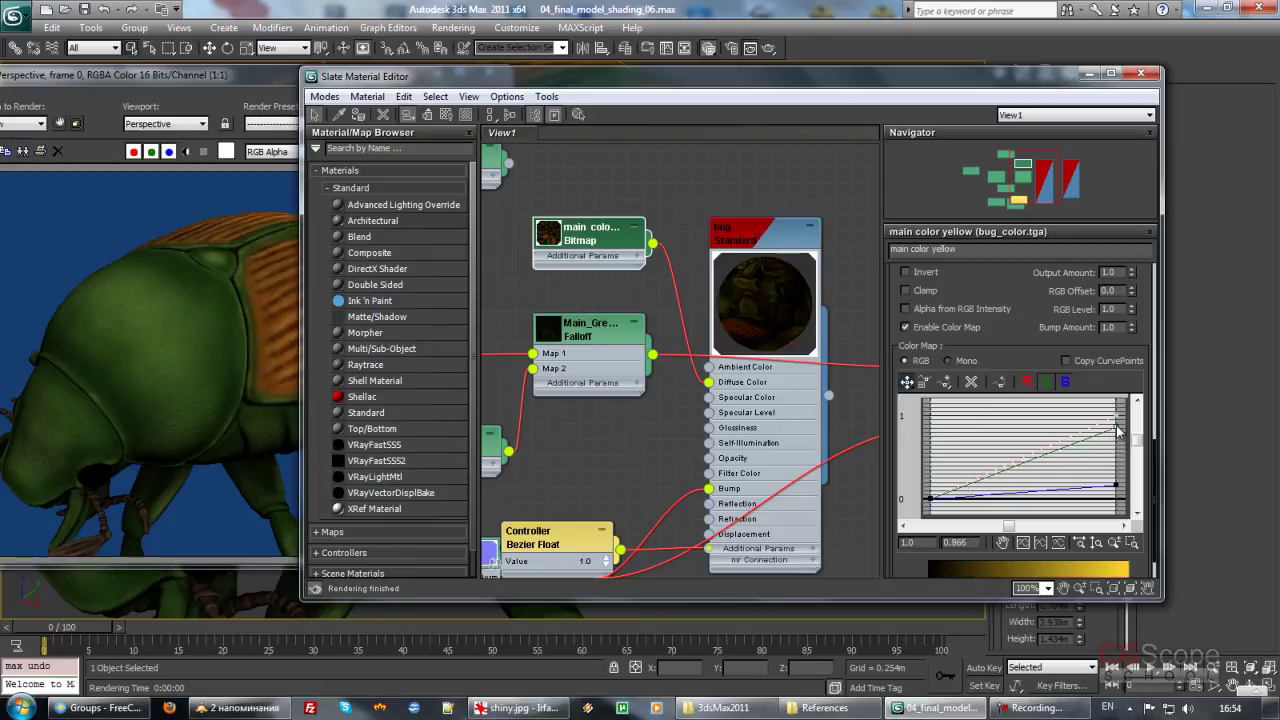
Step: Lower the red curve's endpoint to about 0.664 and re-render the beetle
left_click(1028, 382)
mouse_move(1114, 420)
left_mouse_down()
mouse_move(1116, 443)
mouse_move(1122, 420)
left_mouse_up()
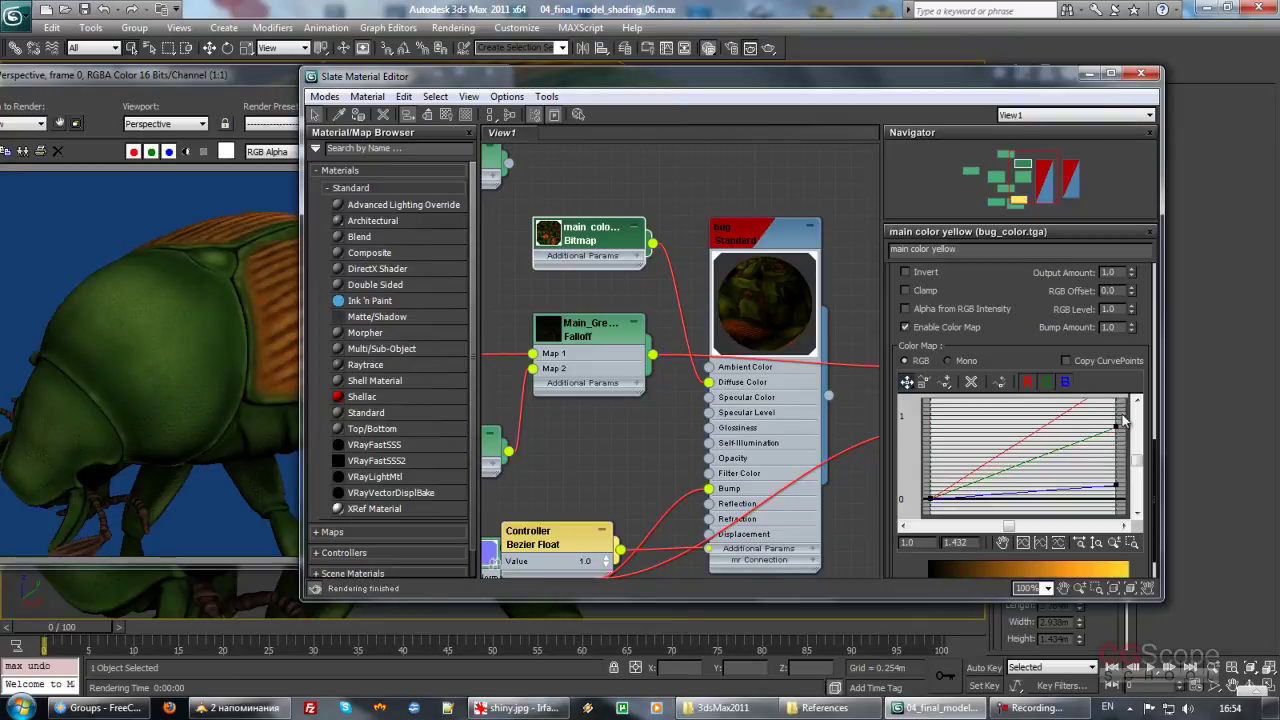
left_click_drag(1138, 463, 1116, 403)
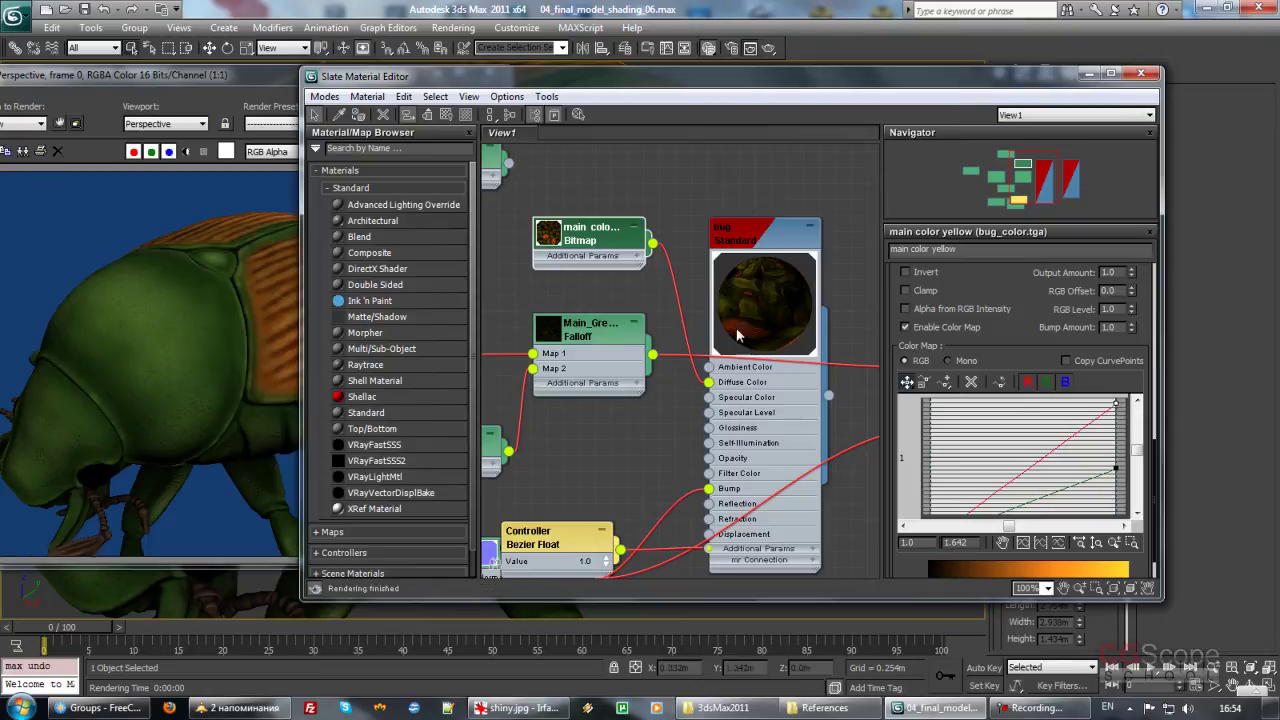
mouse_move(1138, 449)
left_mouse_down()
mouse_move(1137, 462)
mouse_move(1114, 428)
mouse_move(1116, 402)
left_mouse_up()
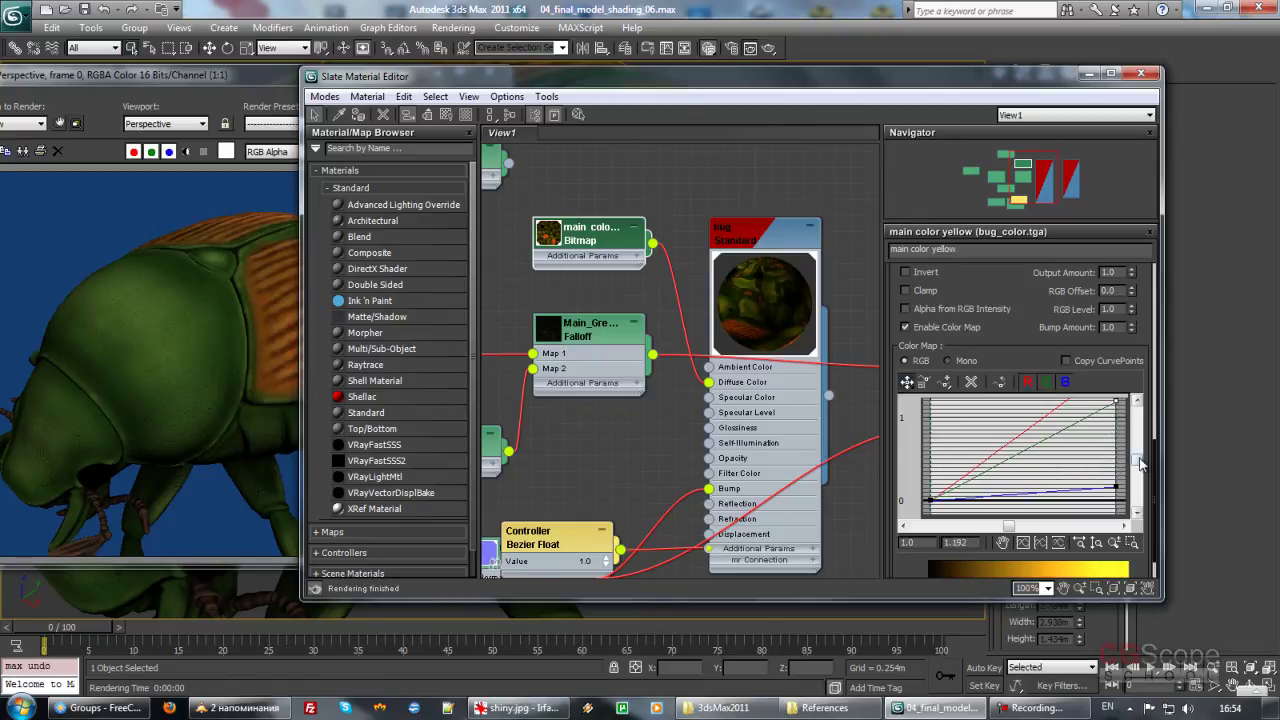
left_click_drag(1141, 462, 1118, 490)
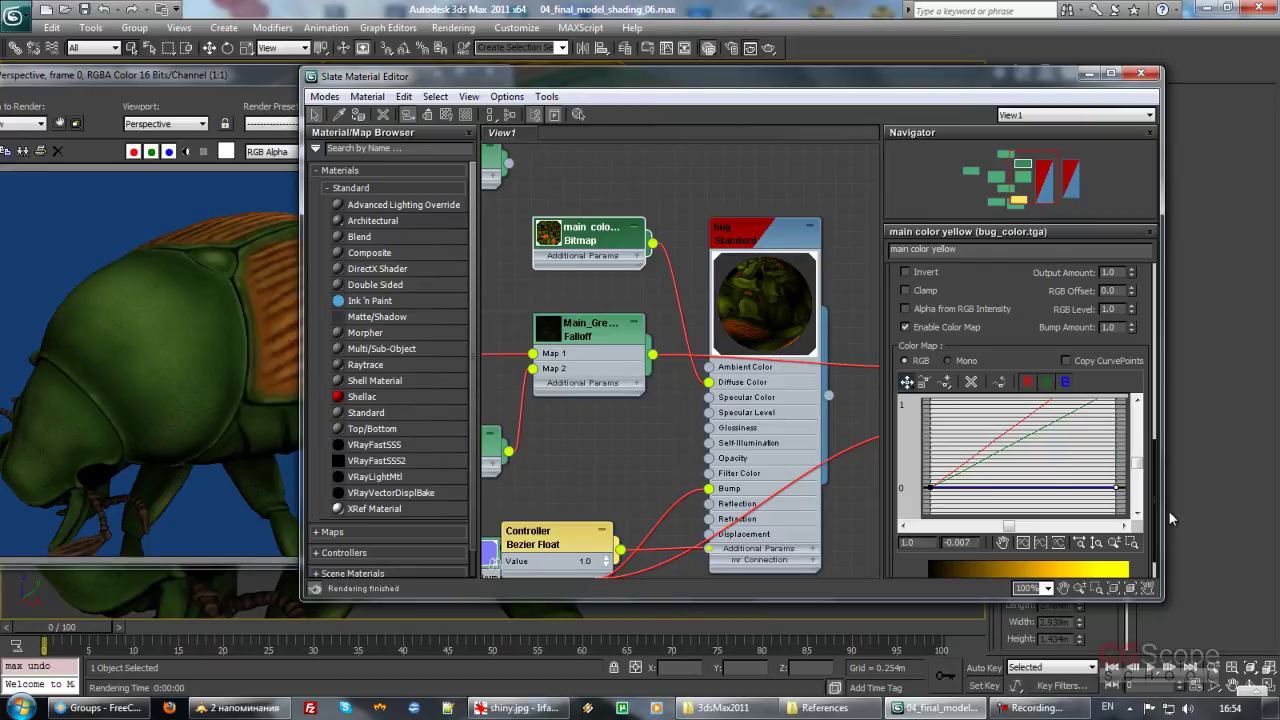
left_click(272, 78)
left_click(451, 102)
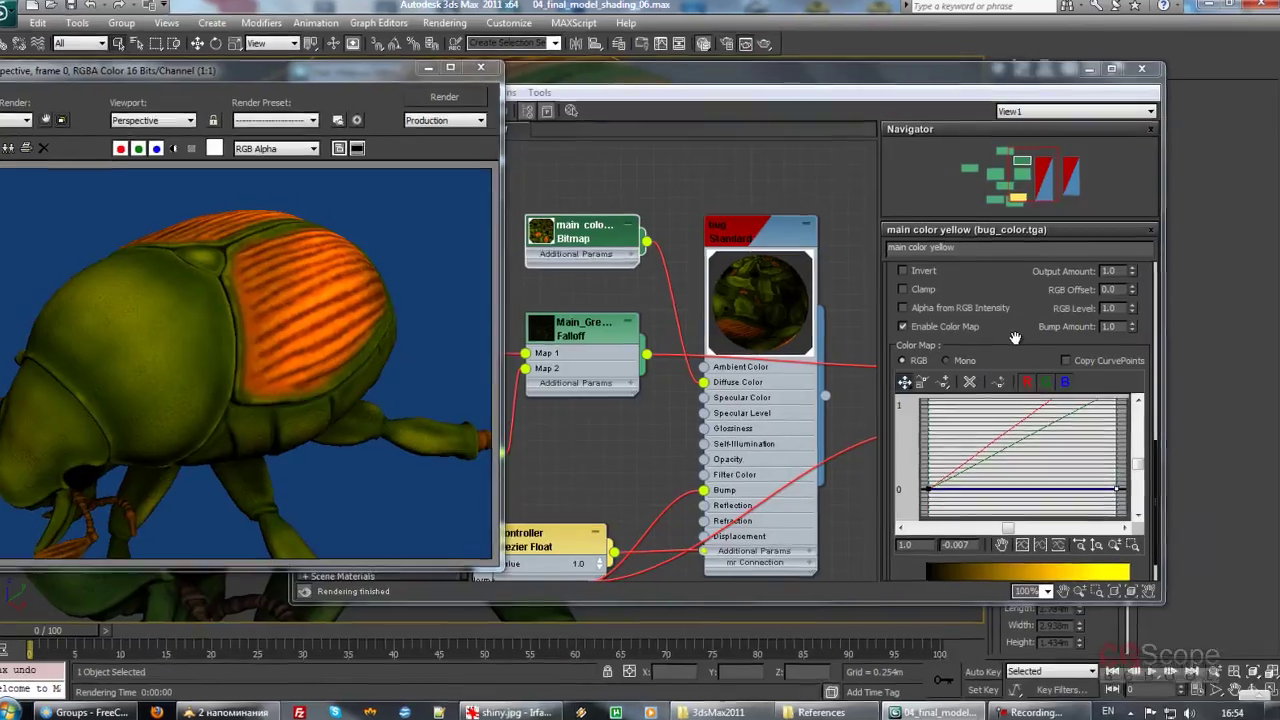
Step: Lower the yellow bitmap's colour-map curve endpoint to about 1.71 and re-render the beetle
left_click(1012, 338)
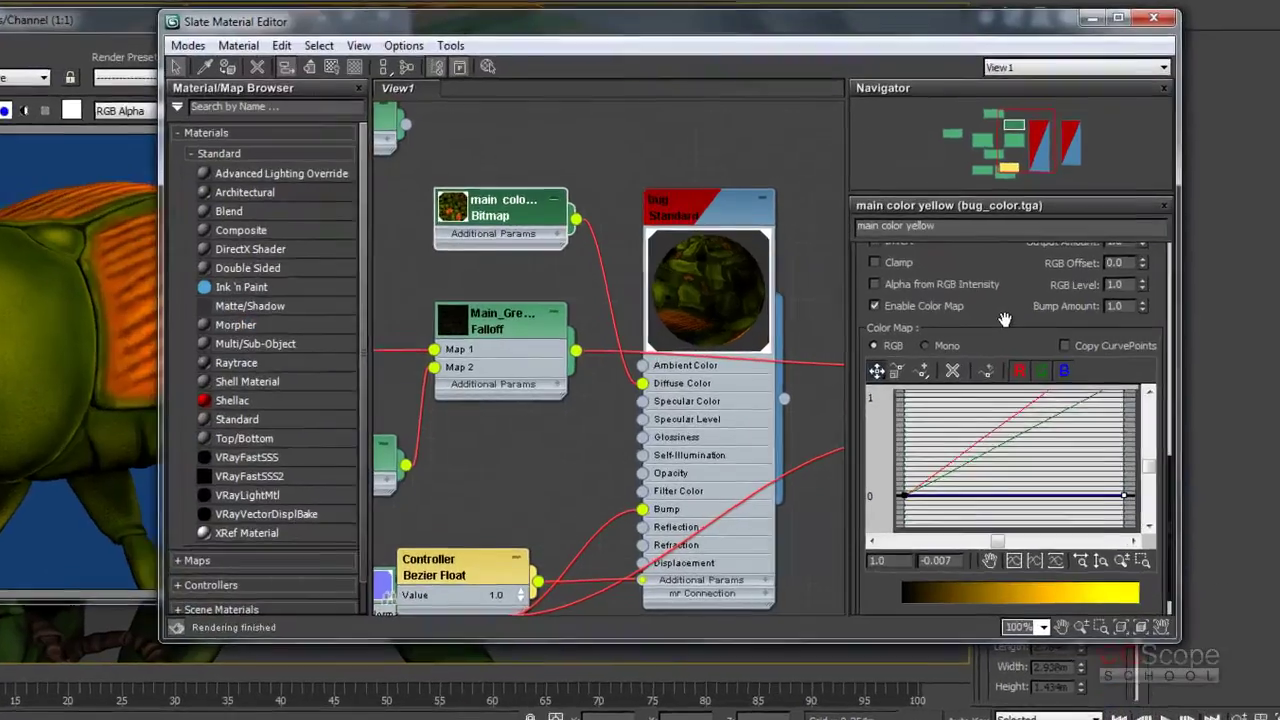
mouse_move(1149, 467)
left_mouse_down()
mouse_move(1153, 451)
mouse_move(1125, 416)
left_mouse_up()
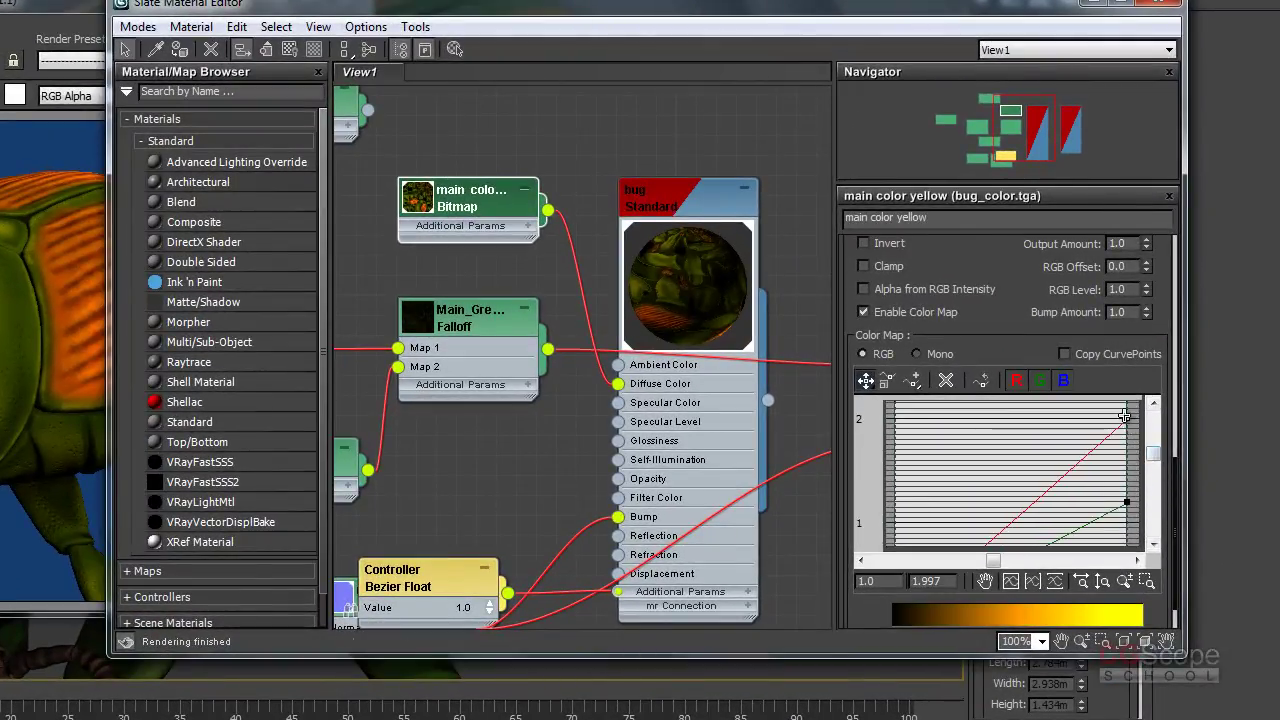
mouse_move(1127, 502)
left_mouse_down()
mouse_move(1125, 446)
mouse_move(1125, 531)
mouse_move(1129, 445)
mouse_move(1127, 530)
left_mouse_up()
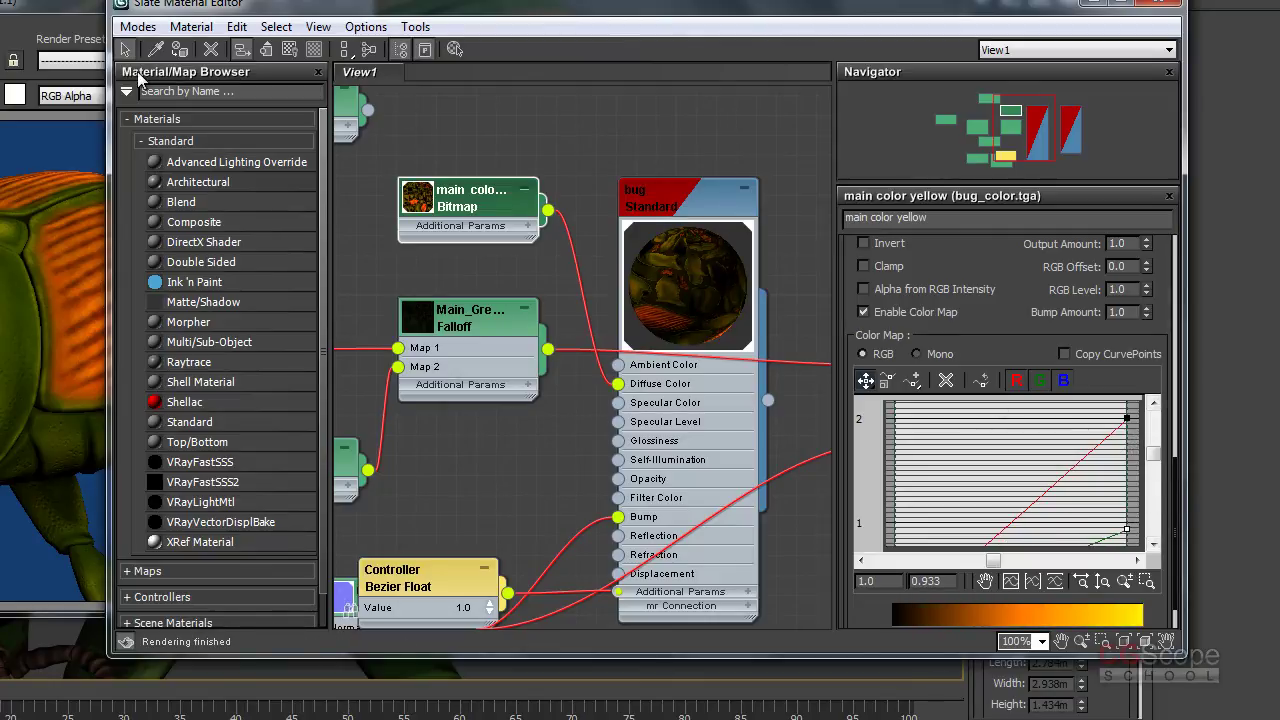
left_click(5, 20)
left_click(298, 33)
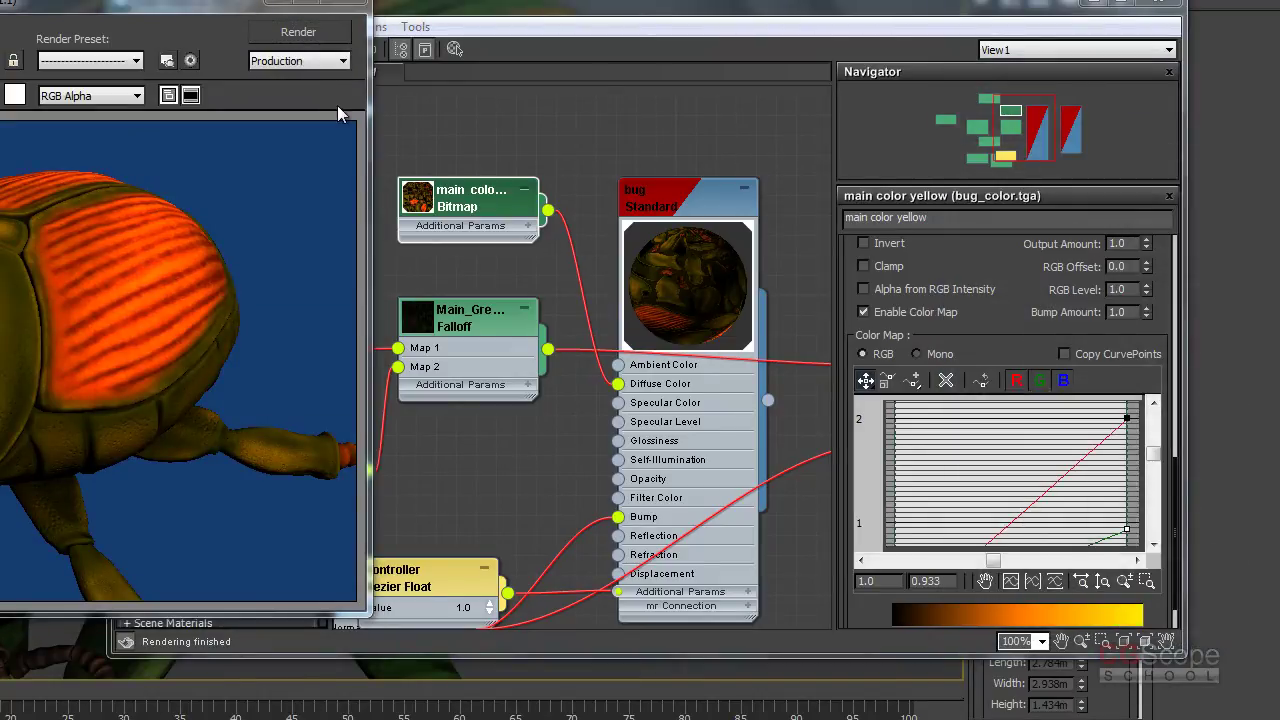
Step: Set the curve endpoints to 1.0 so green matches red, then re-render to check the colour
left_click_drag(1152, 460, 1152, 447)
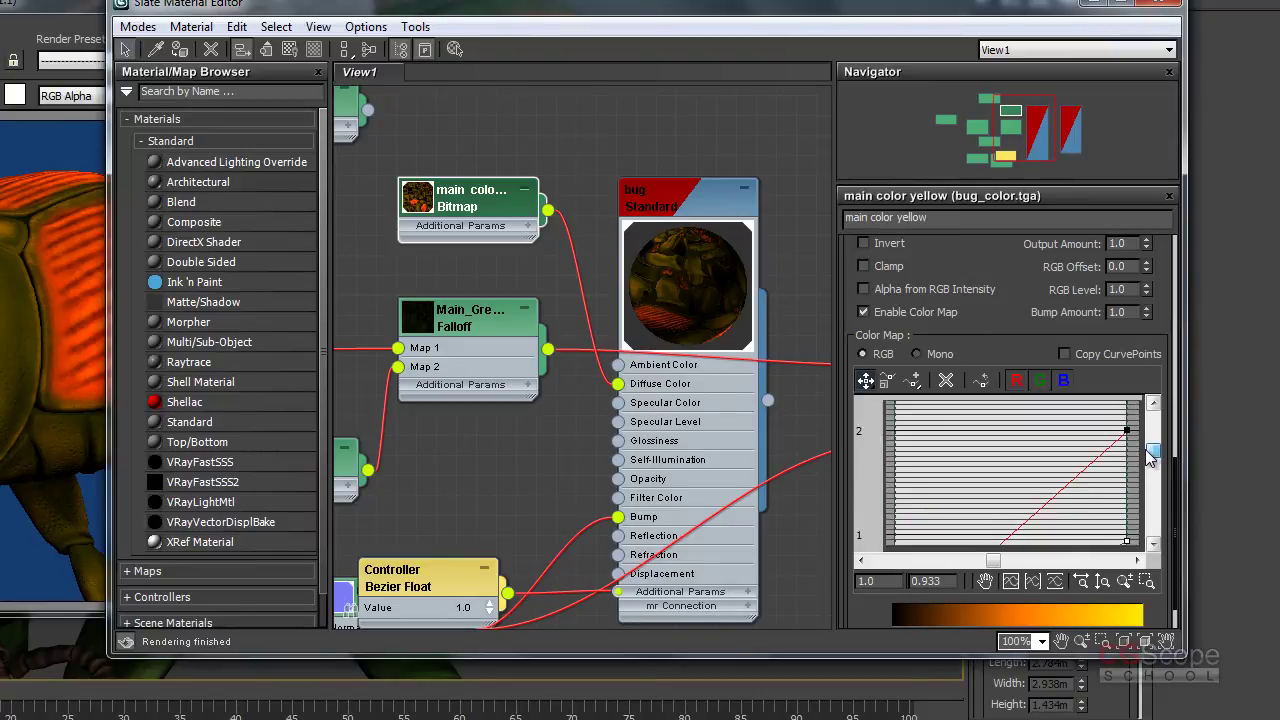
left_click_drag(946, 582, 908, 583)
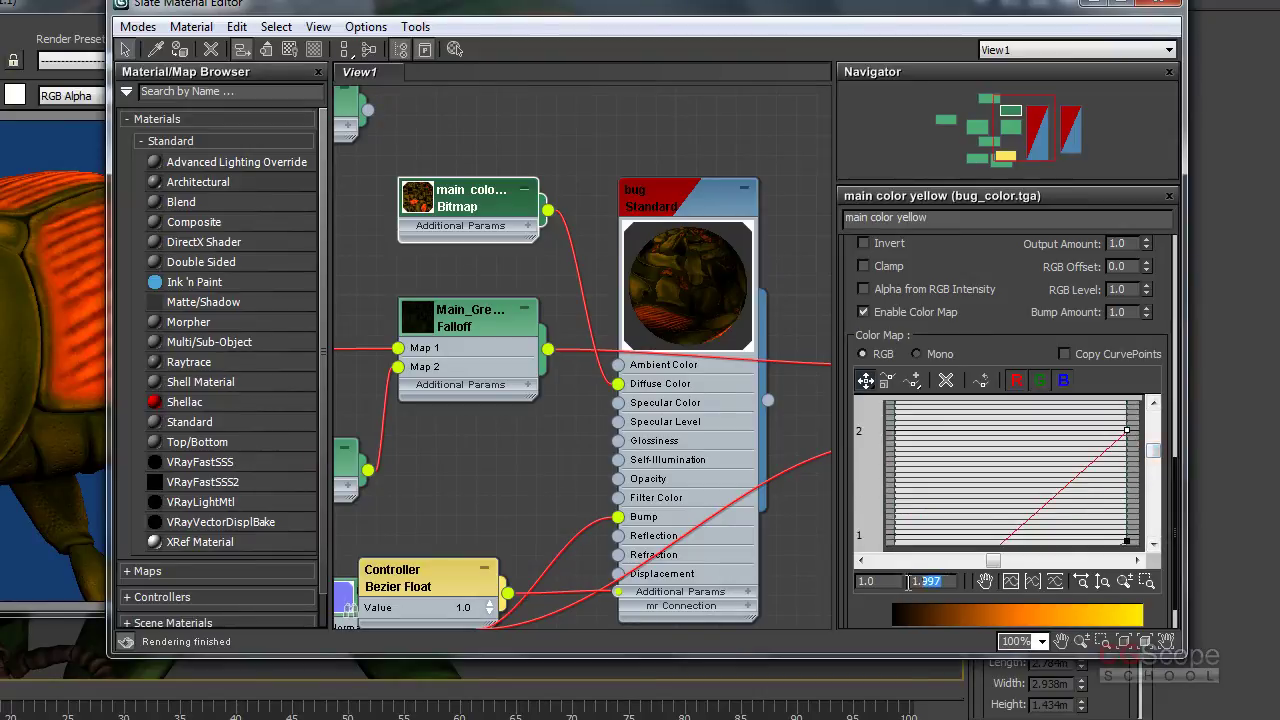
type("1")
key("Return")
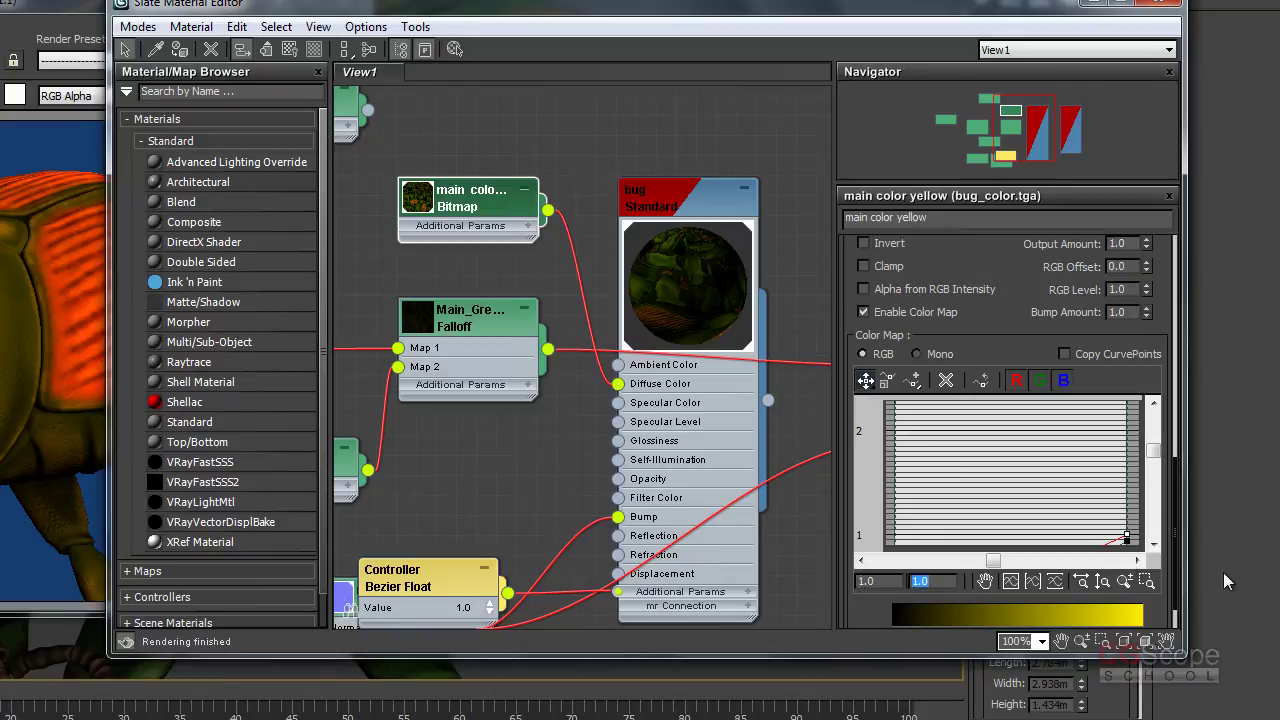
left_click(1152, 543)
left_click(1152, 543)
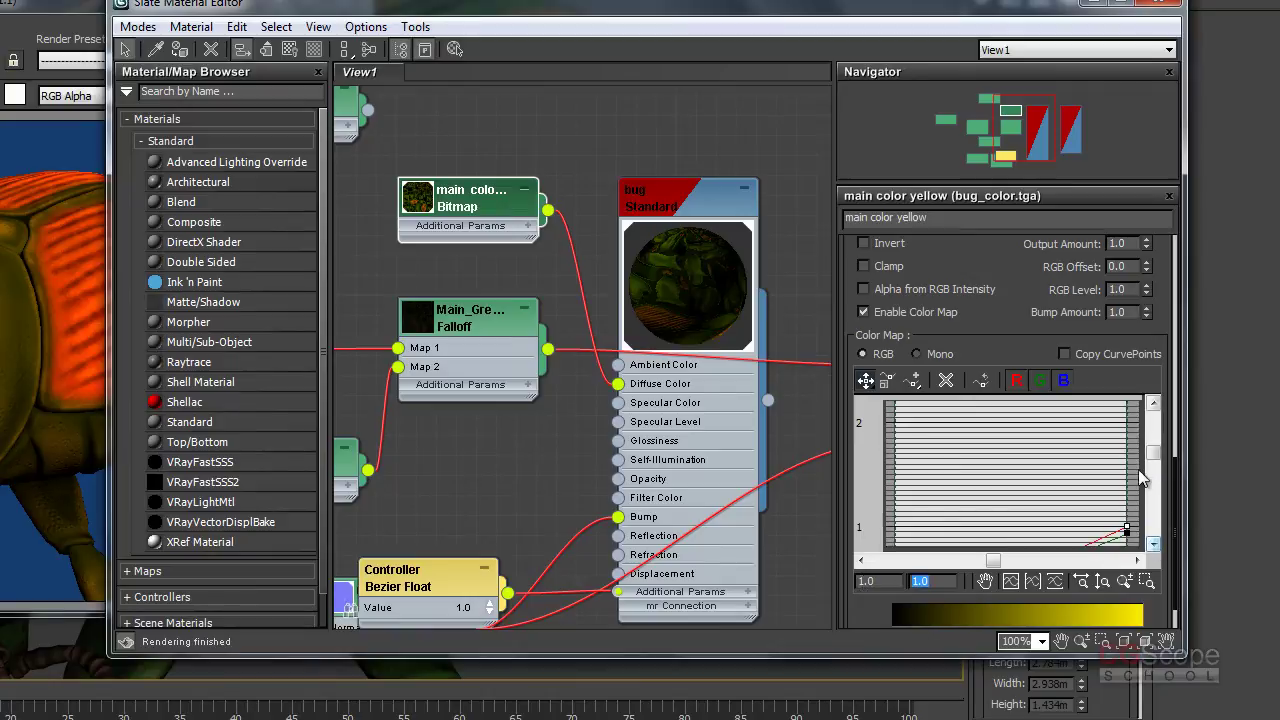
left_click_drag(1155, 470, 1155, 482)
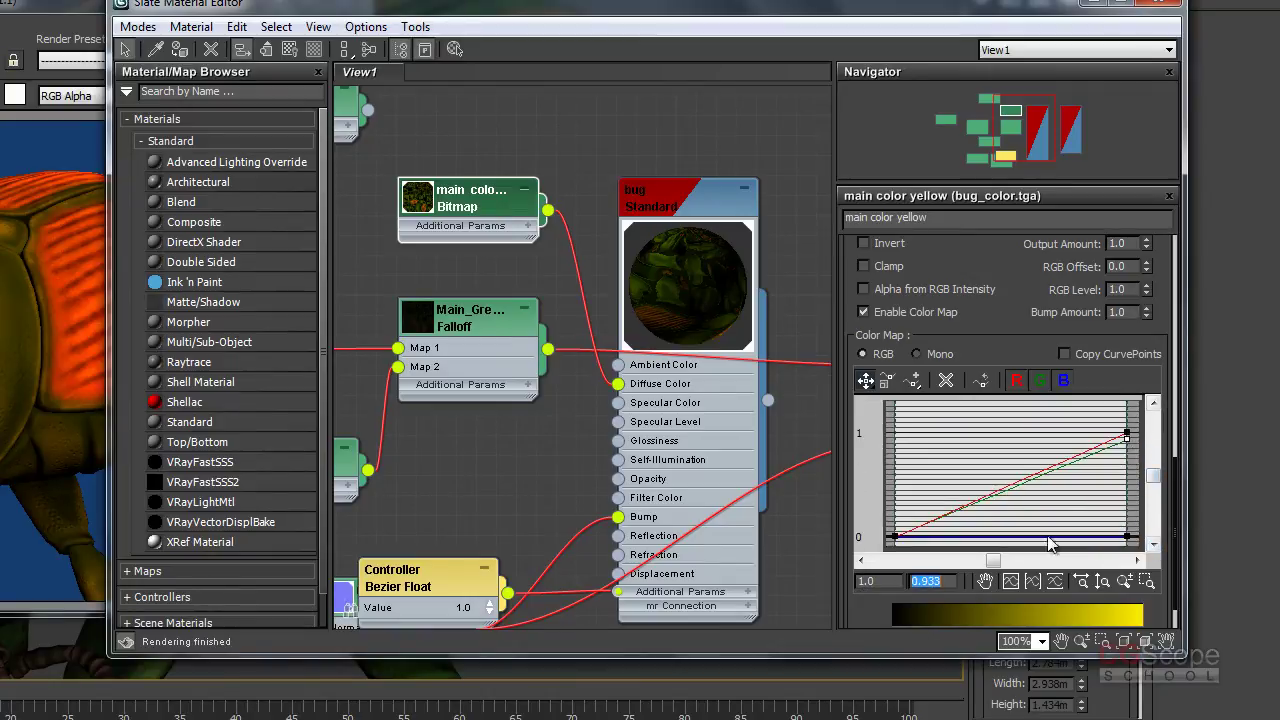
type("1")
key("Return")
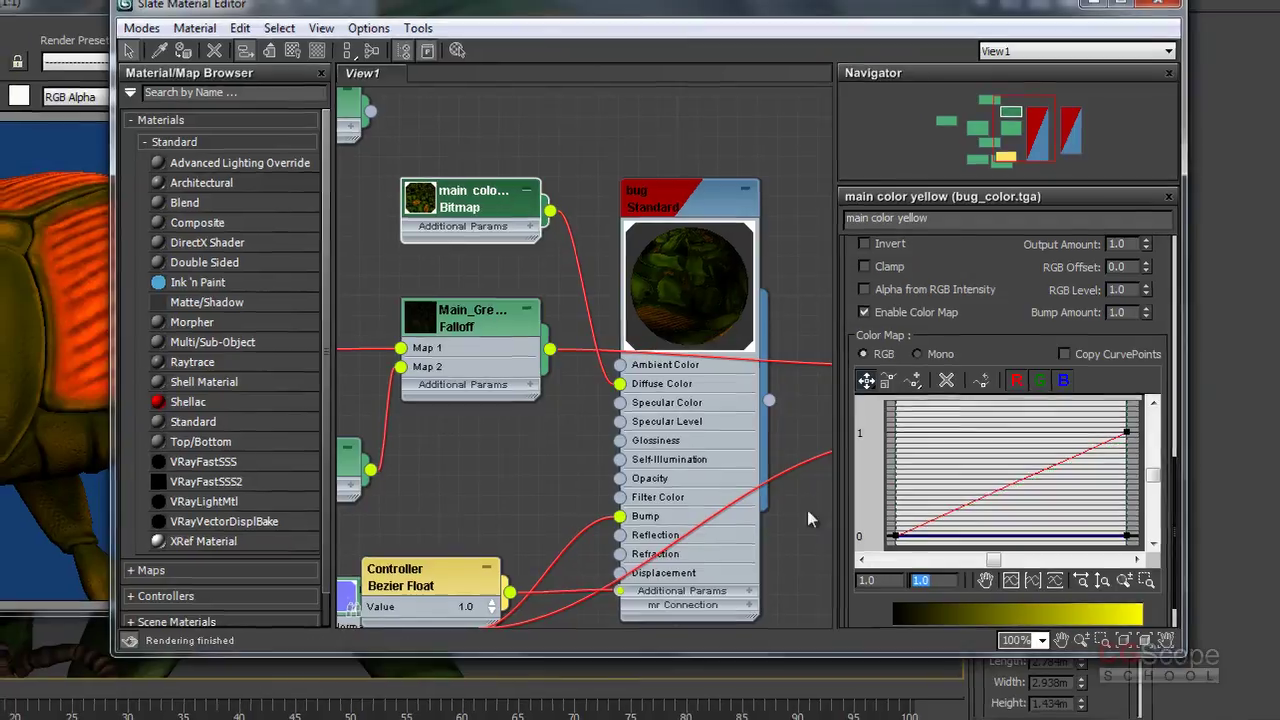
left_click(174, 95)
left_click(452, 102)
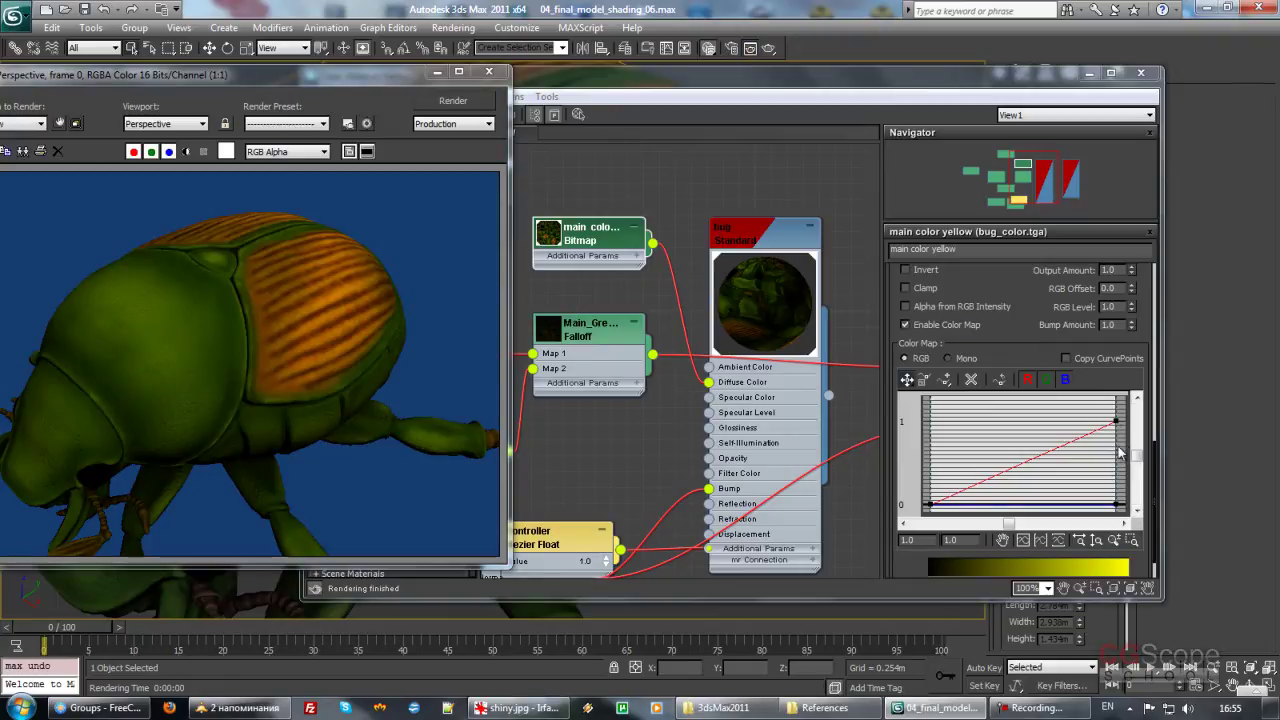
left_click(1114, 505)
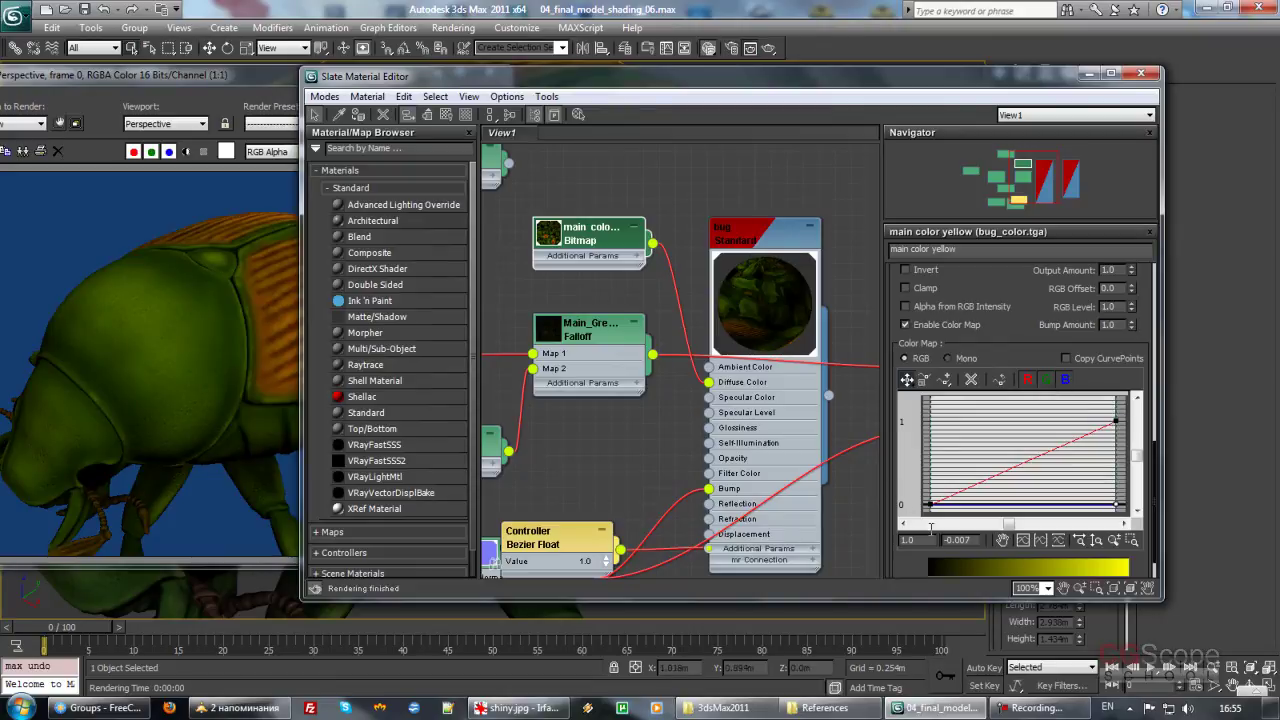
Step: Set one colour-map curve point to 1.0 and pull another channel's endpoint down to 0
double_click(958, 540)
type("1")
key("Return")
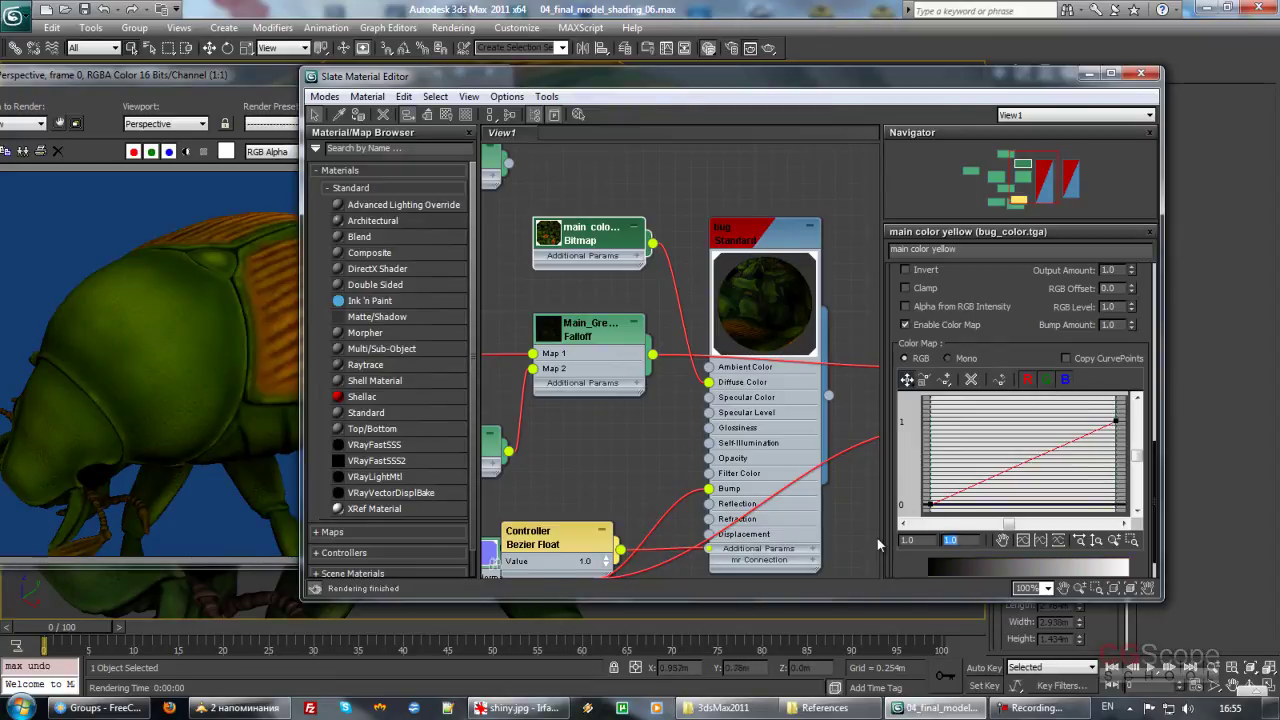
left_click(1117, 424)
left_click(1045, 379)
left_click_drag(1116, 422, 1120, 505)
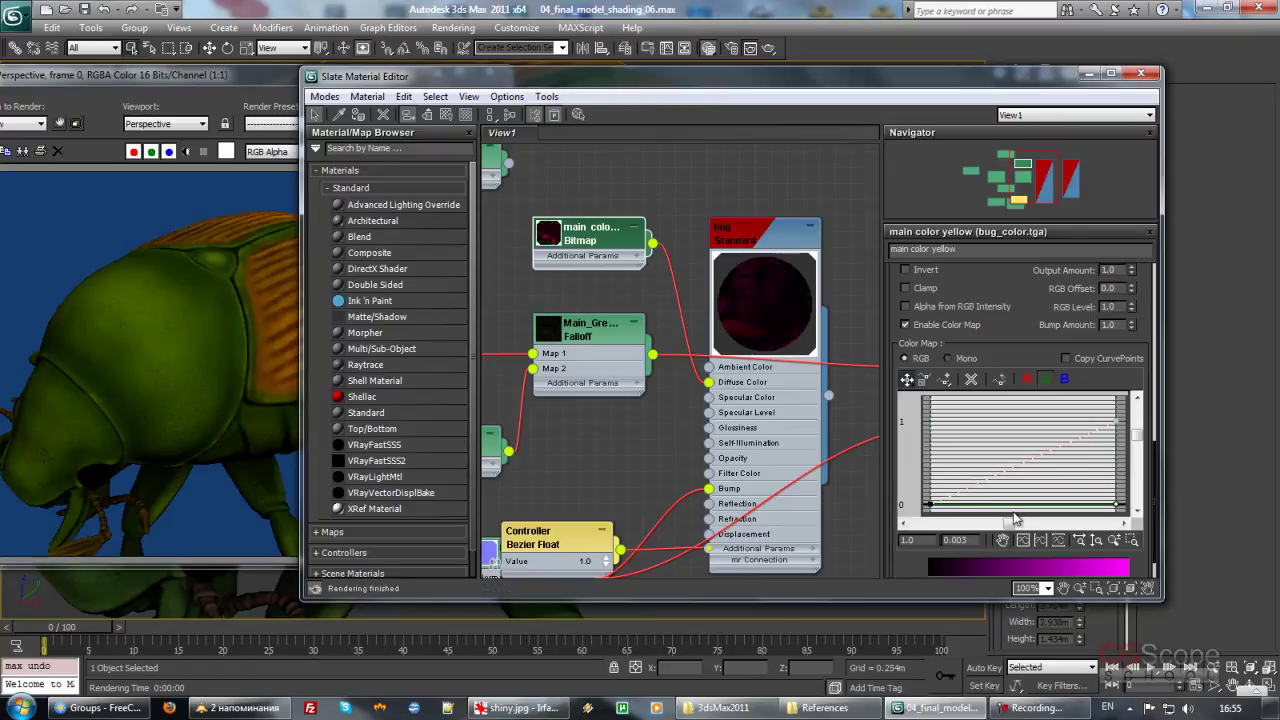
left_click(972, 540)
type("0")
key("Return")
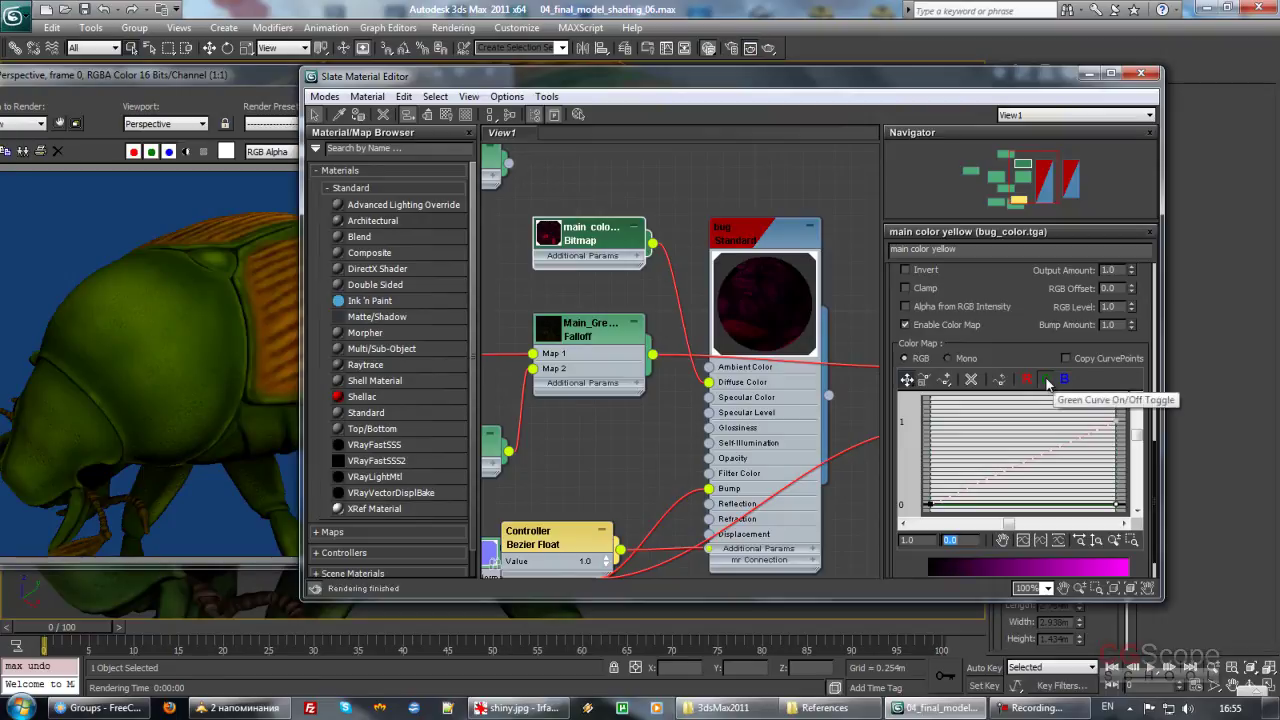
Step: Isolate the blue channel curve and adjust its right endpoint with the red curve shown alongside
left_click(1048, 381)
left_click(1066, 380)
left_click_drag(1110, 427, 1114, 451)
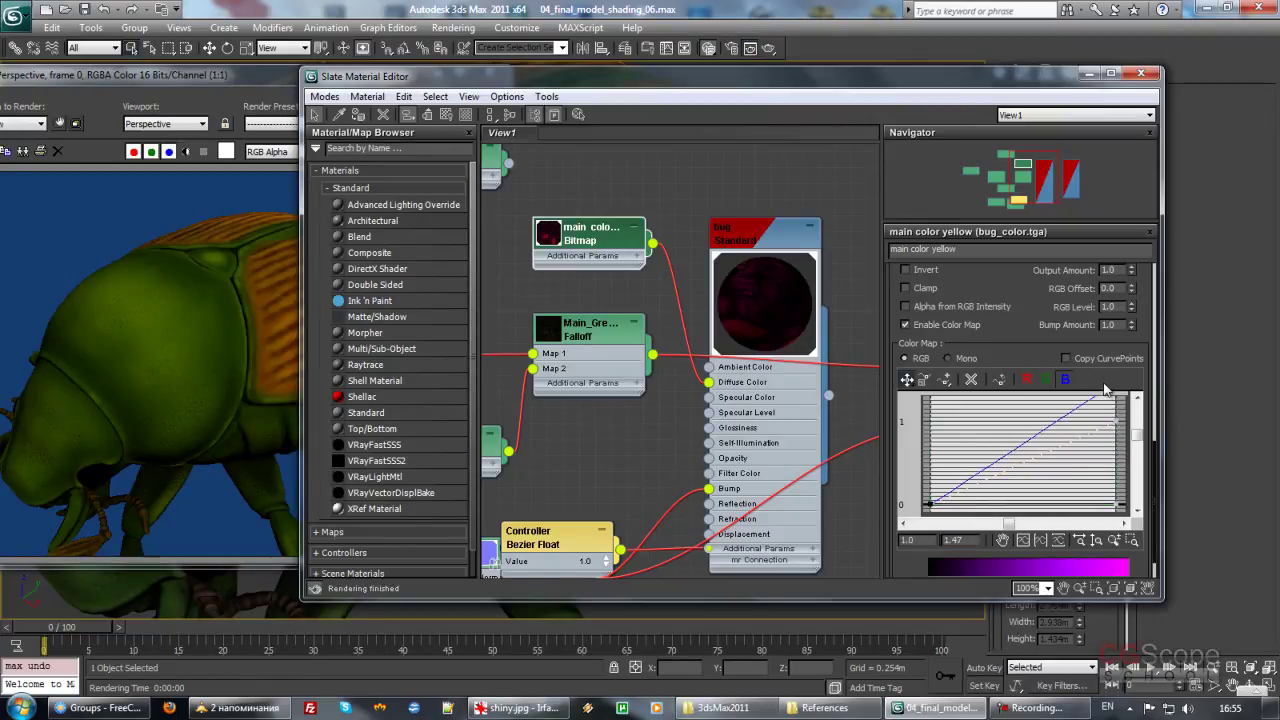
left_click(1027, 380)
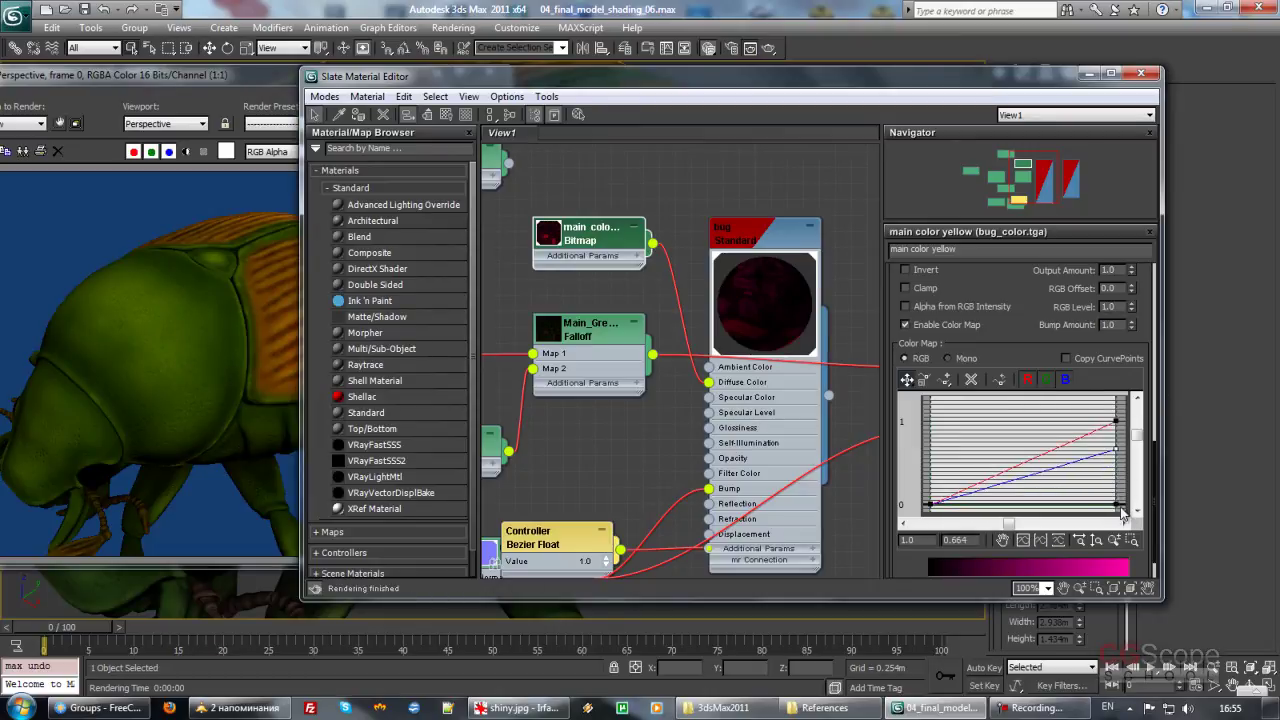
left_click_drag(1113, 447, 1116, 505)
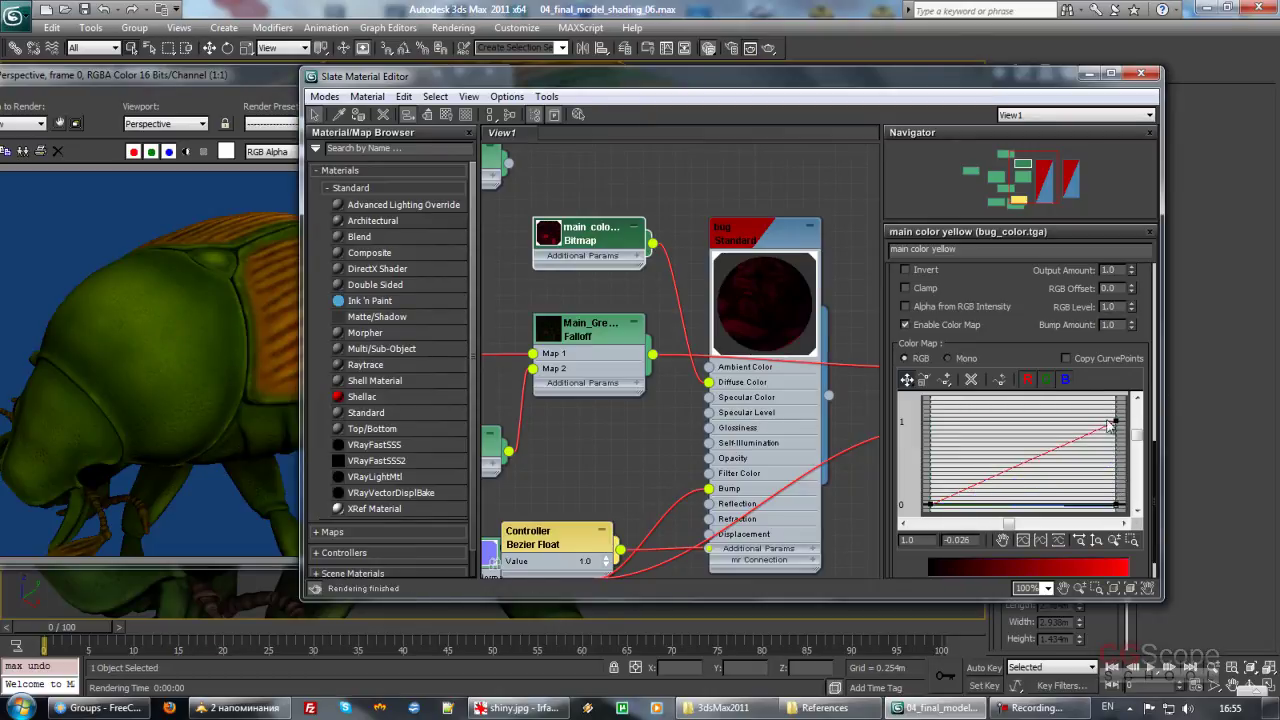
left_click_drag(1116, 505, 1116, 421)
left_click(1116, 423)
Step: Set the blue curve's endpoint to 0 and raise the red endpoint back to the top
left_click(1116, 449)
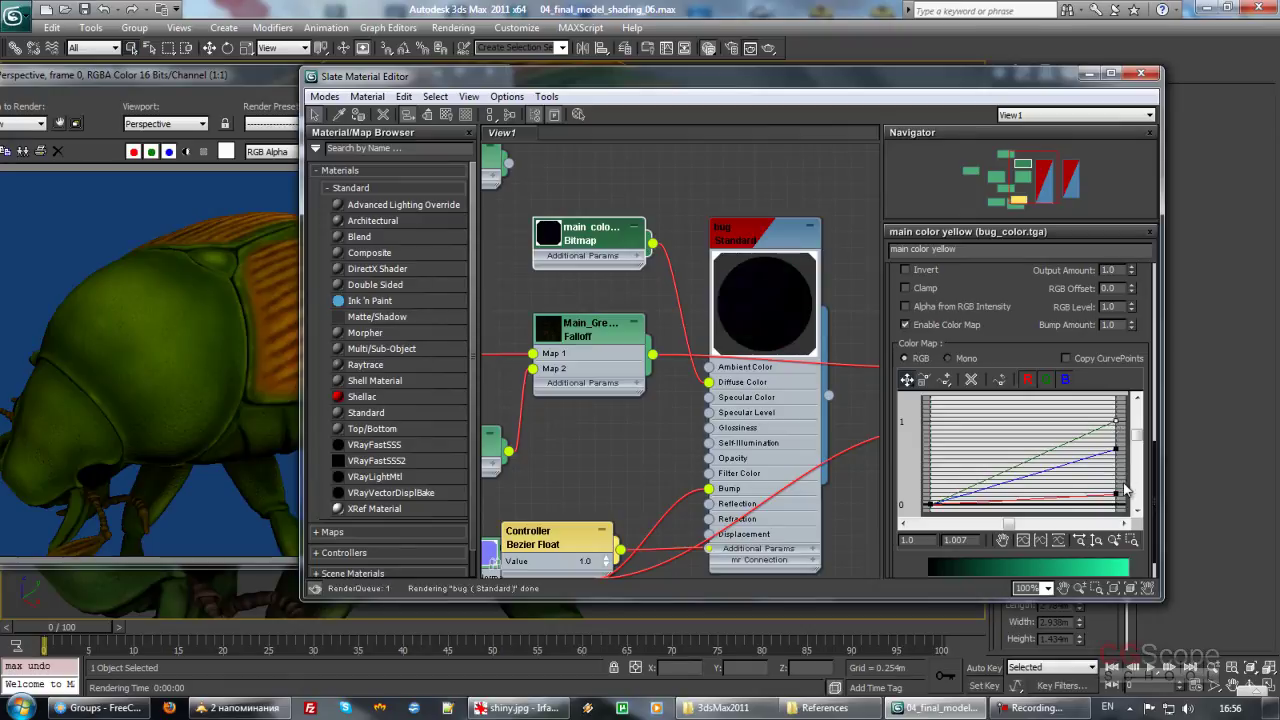
left_click_drag(1116, 449, 1116, 418)
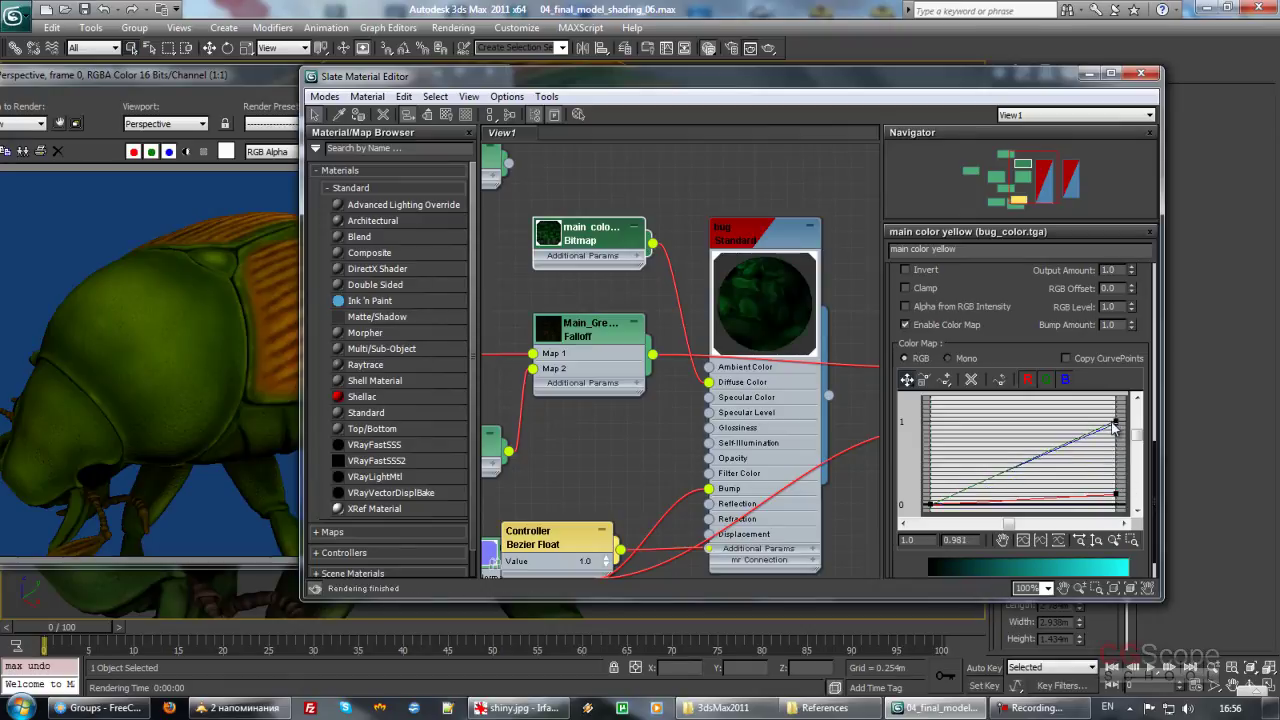
left_click(1118, 440)
mouse_move(1116, 495)
left_mouse_down()
mouse_move(1117, 403)
mouse_move(1116, 499)
left_mouse_up()
type("0")
key("Return")
mouse_move(1116, 420)
left_mouse_down()
mouse_move(1118, 448)
mouse_move(1116, 403)
left_mouse_up()
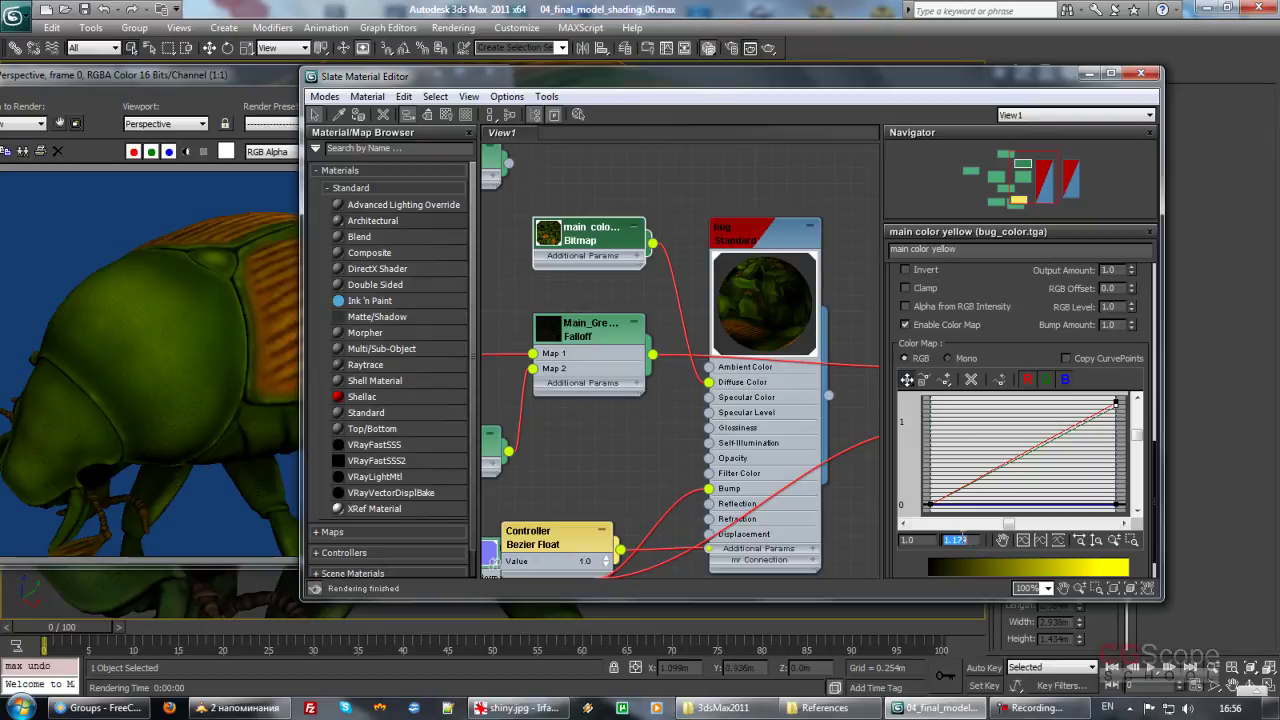
Step: Set the green endpoint to 1.0 and drag the red endpoint up to about 1.9 for an orange output
type("1")
key("Return")
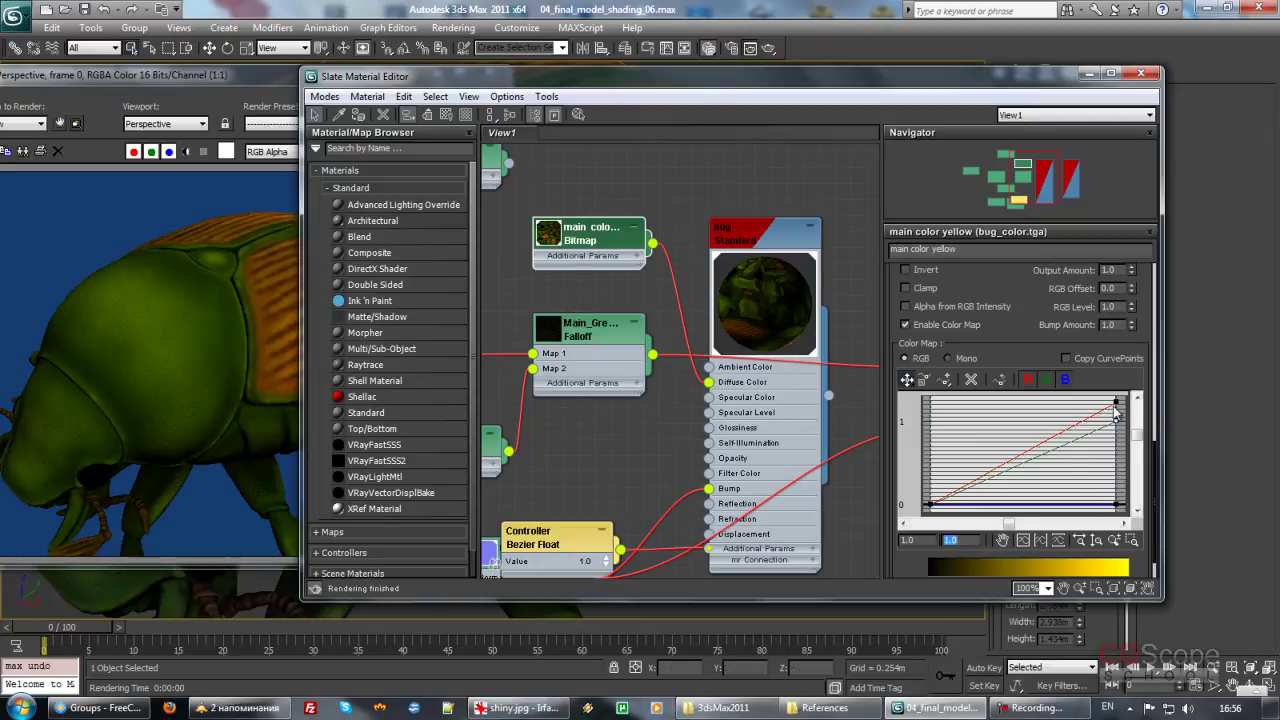
scroll(1118, 424, "up", 2)
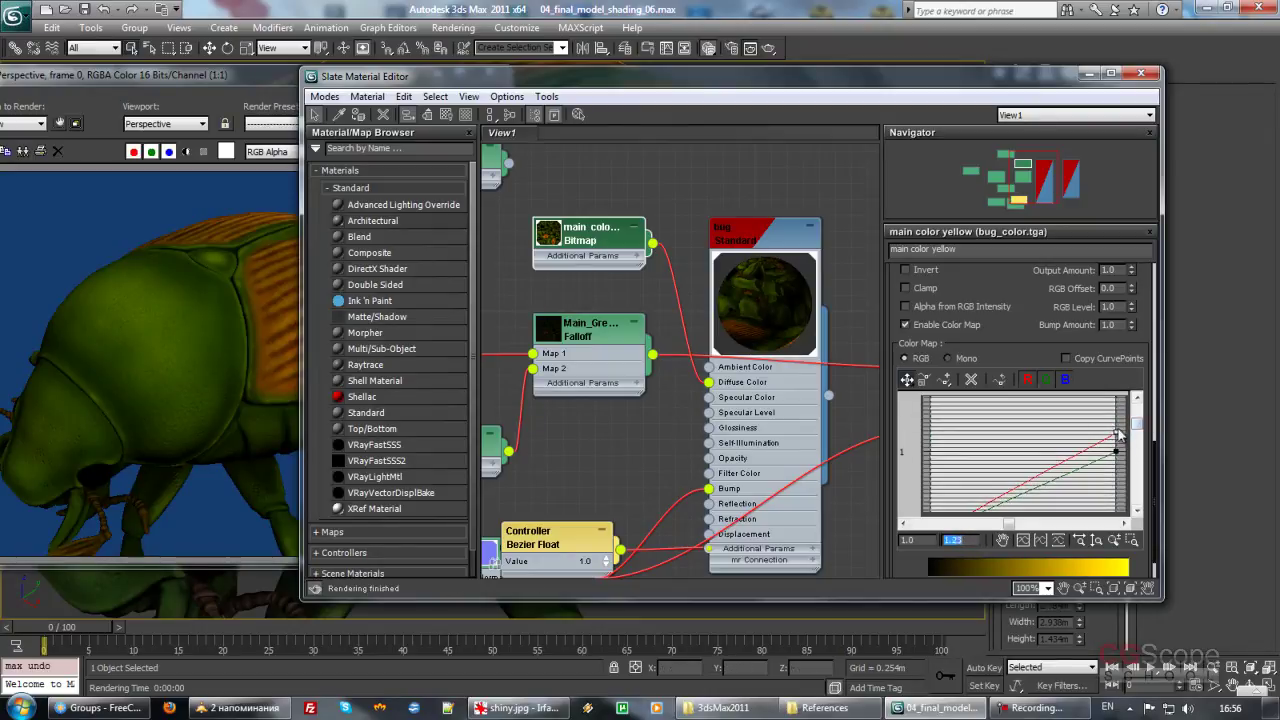
left_click_drag(1118, 432, 1104, 370)
left_click_drag(1136, 446, 1113, 402)
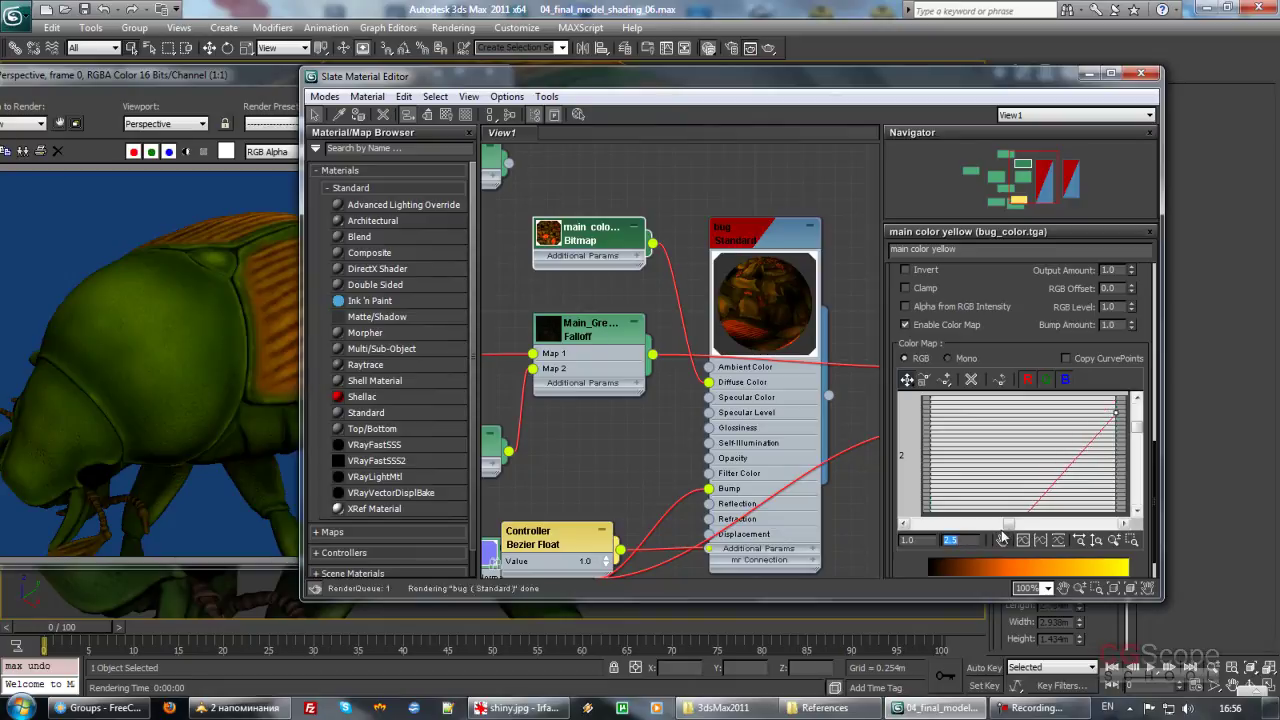
left_click_drag(1136, 438, 1137, 422)
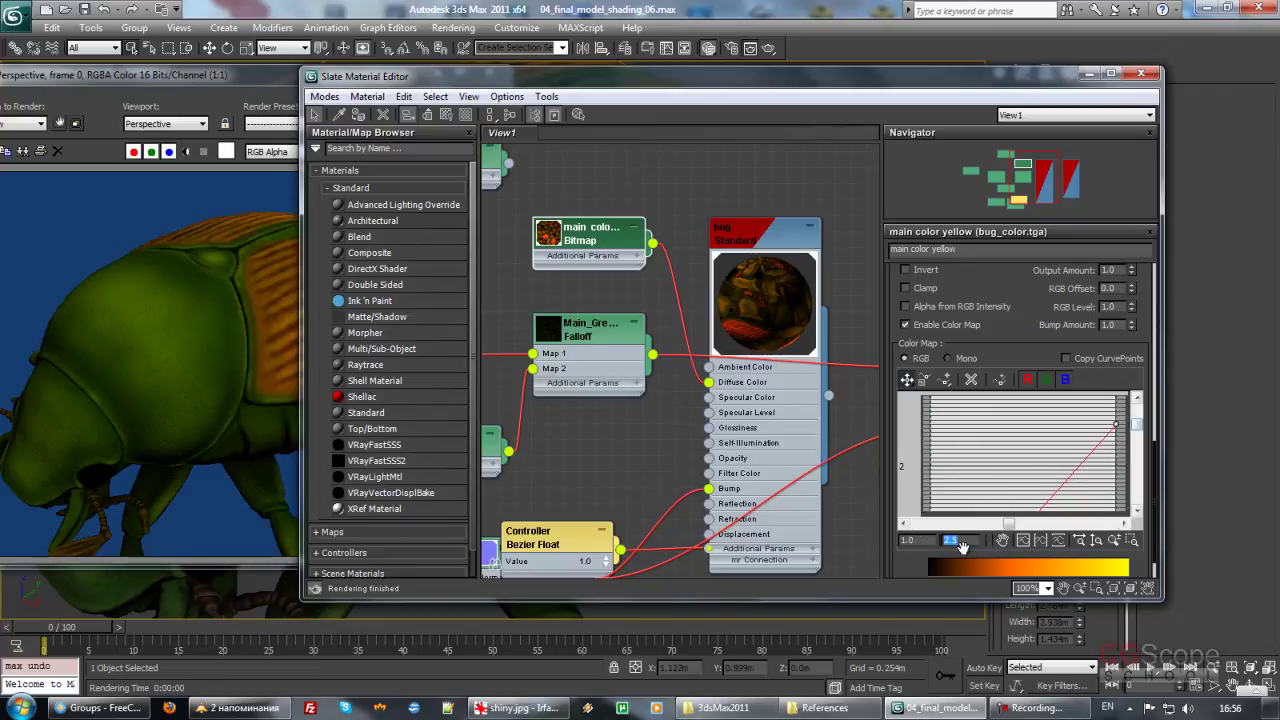
mouse_move(1136, 428)
left_mouse_down()
mouse_move(1137, 457)
mouse_move(1118, 402)
mouse_move(1114, 489)
mouse_move(1116, 434)
left_mouse_up()
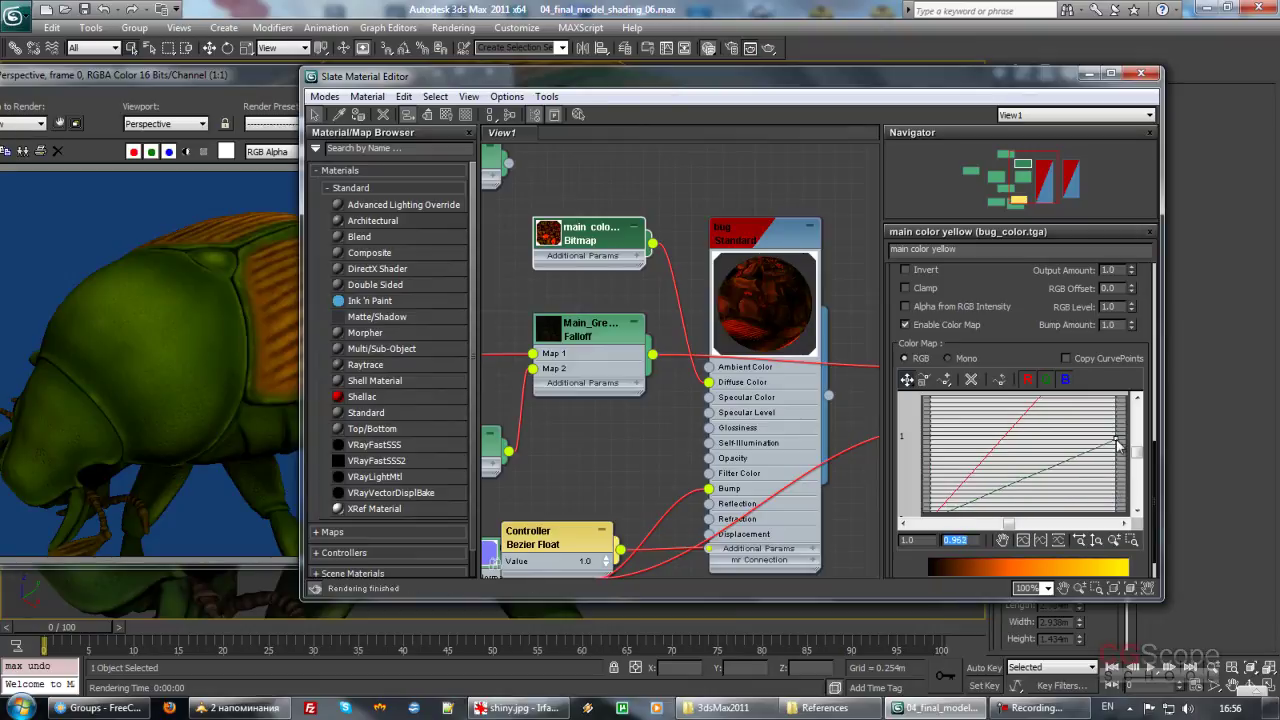
type("1")
key("Return")
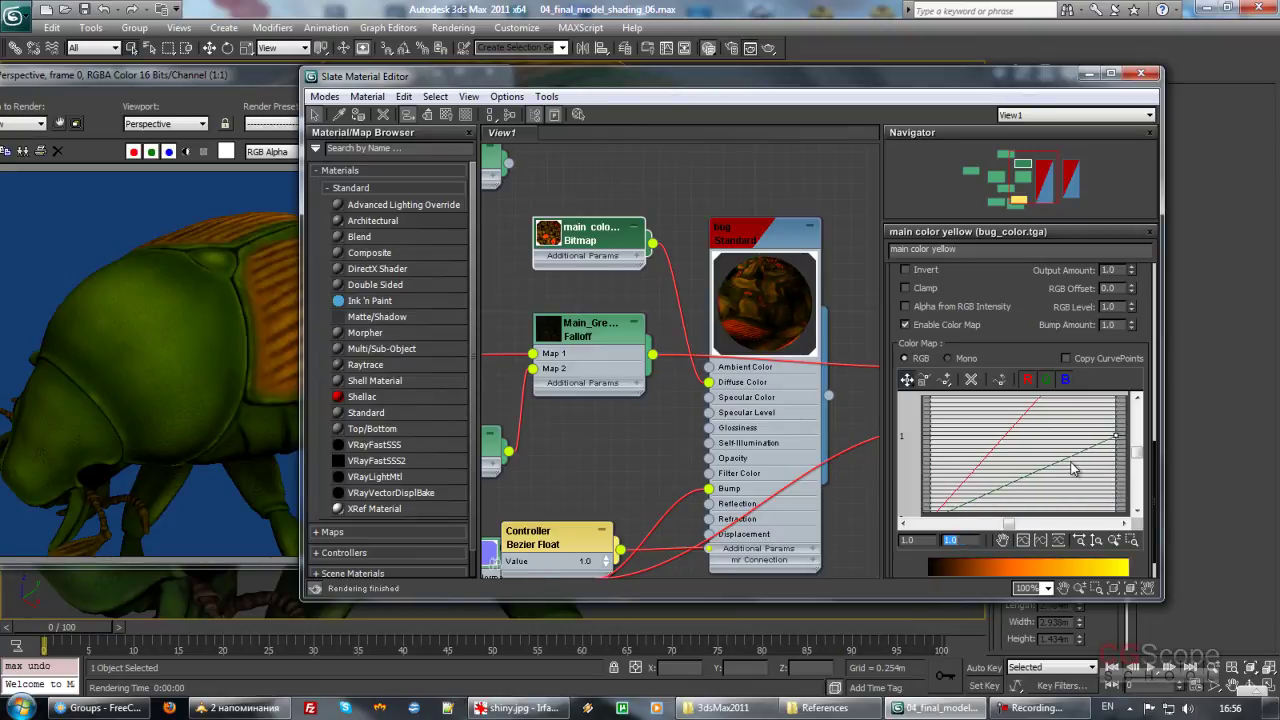
Step: Re-render the beetle to see the bright orange stripes
left_click(273, 122)
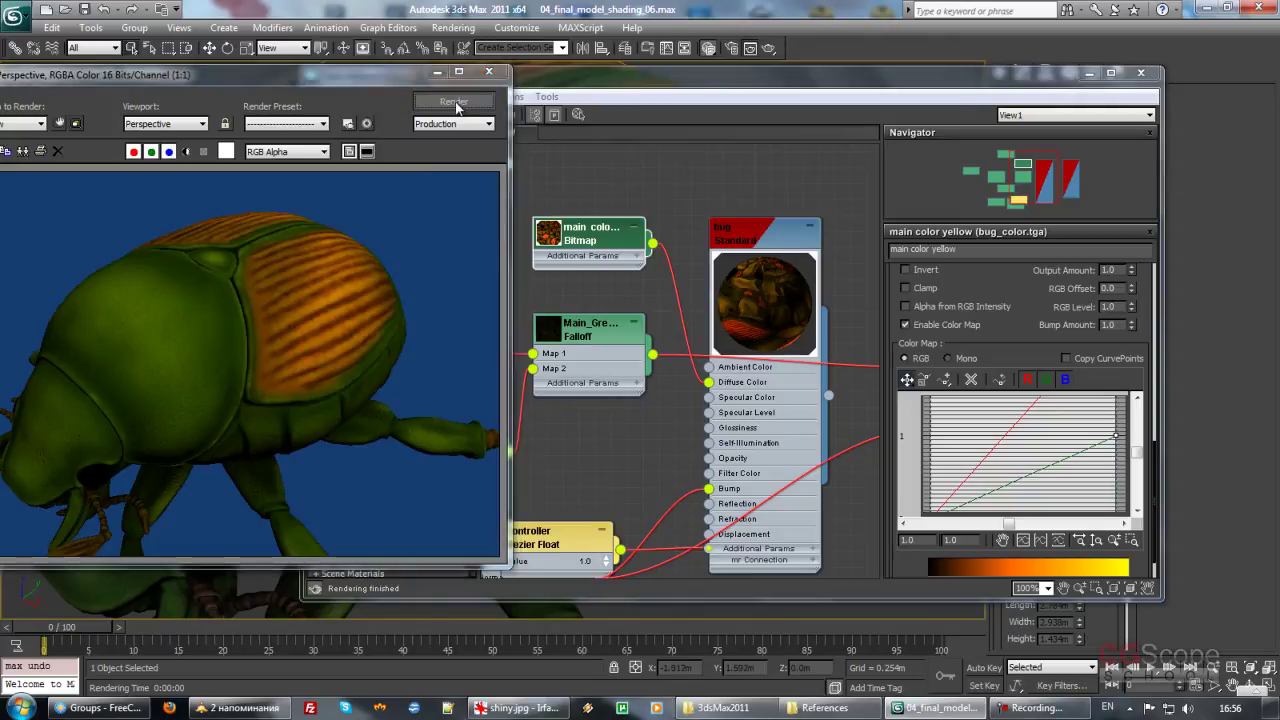
left_click(453, 102)
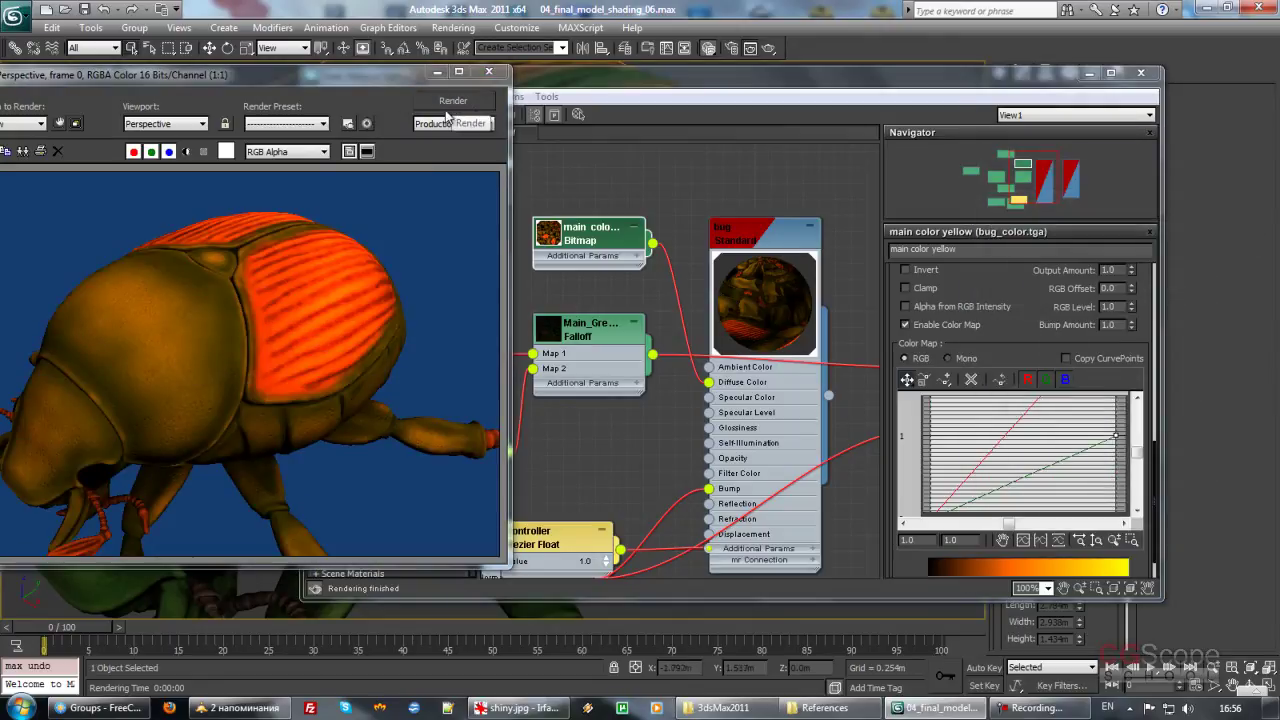
left_click(645, 433)
Step: Move the orange bitmap node beside the noise map and select Green_Yellow_Blend
middle_click_drag(647, 266, 664, 272)
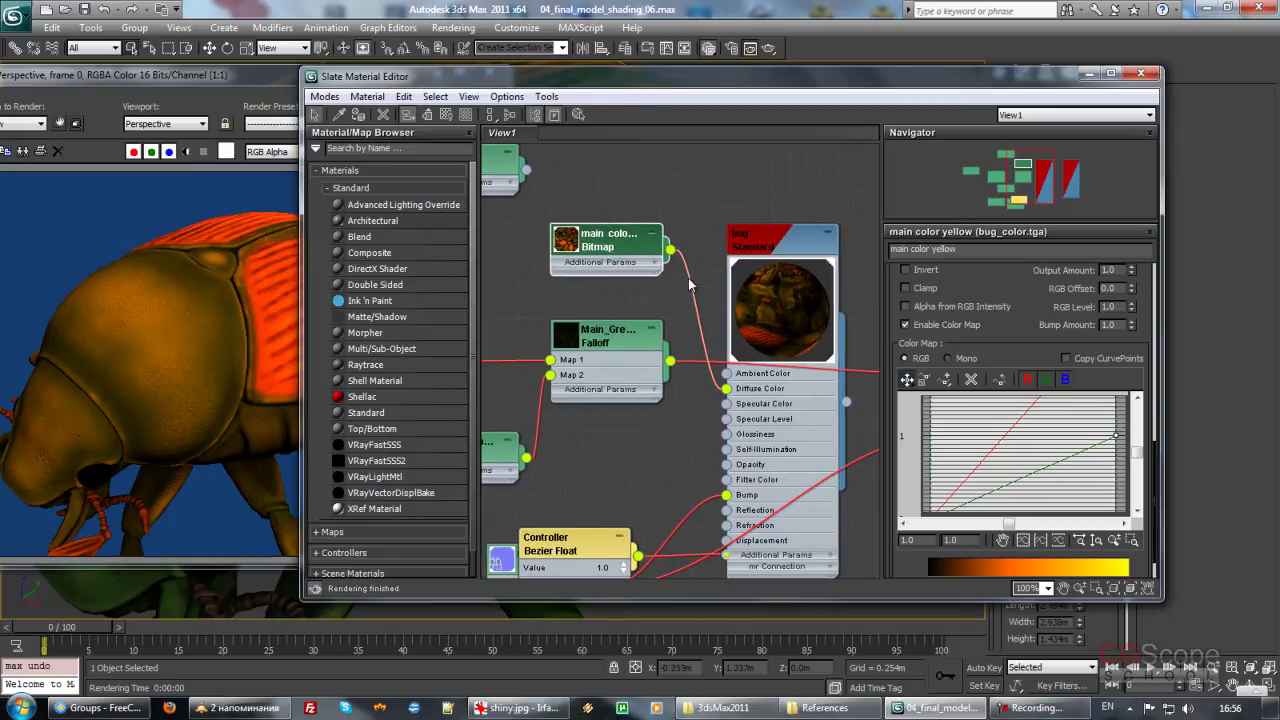
middle_click_drag(687, 278, 775, 280)
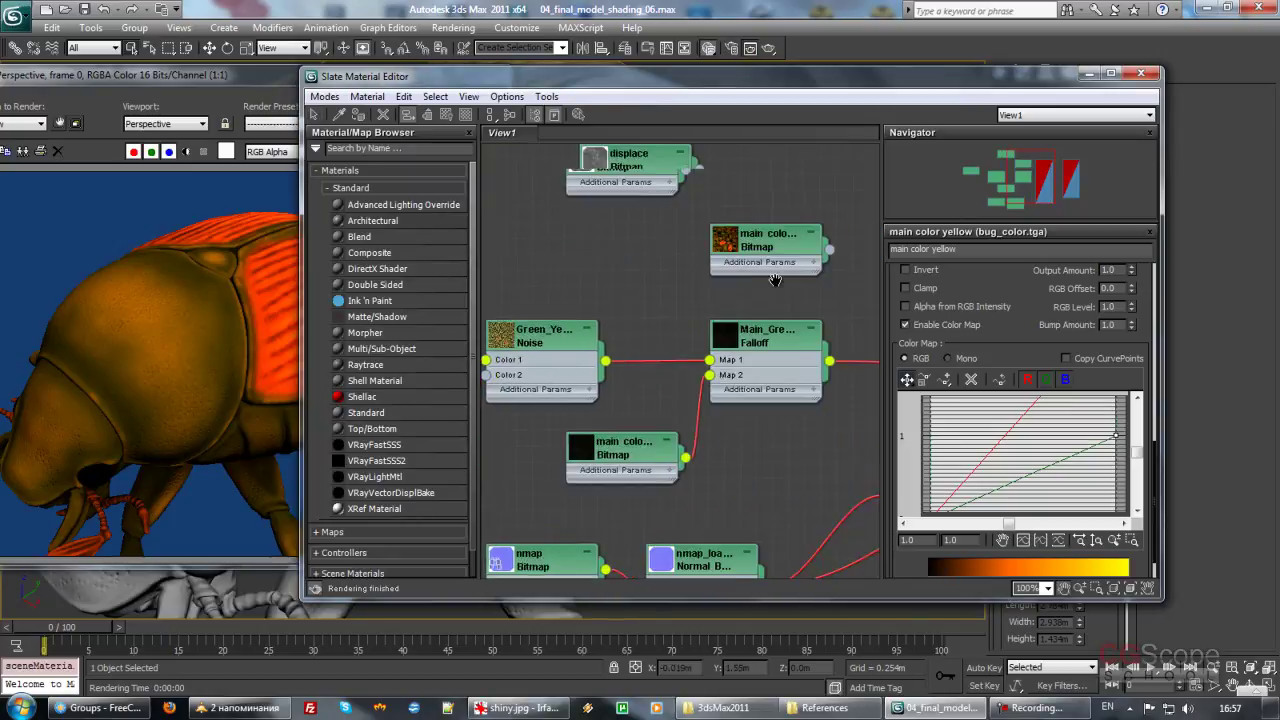
left_click_drag(790, 245, 620, 255)
middle_click_drag(540, 270, 770, 250)
left_click_drag(771, 250, 565, 380)
middle_click_drag(590, 378, 566, 374)
left_click(776, 313)
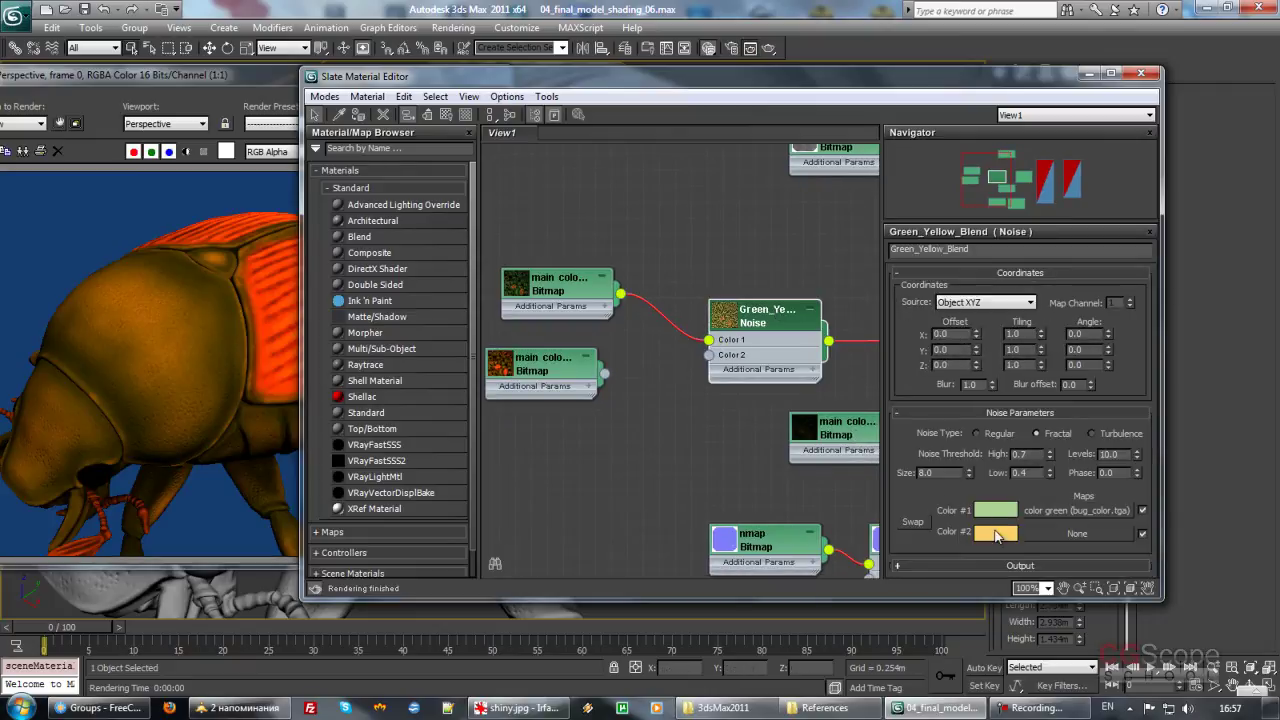
Step: Connect the main color yellow bitmap to Color #2 of the Green_Yellow_Blend noise
left_click_drag(604, 378, 708, 355)
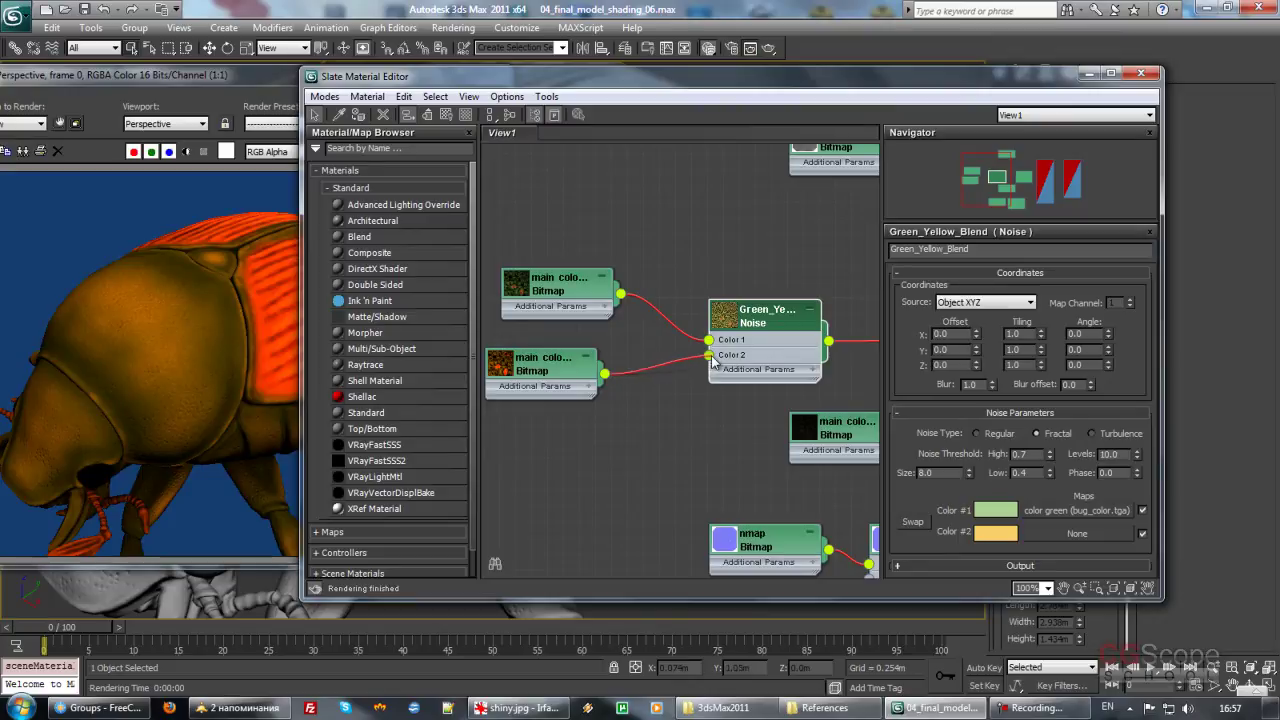
mouse_move(764, 423)
middle_mouse_down()
mouse_move(738, 422)
mouse_move(749, 420)
middle_mouse_up()
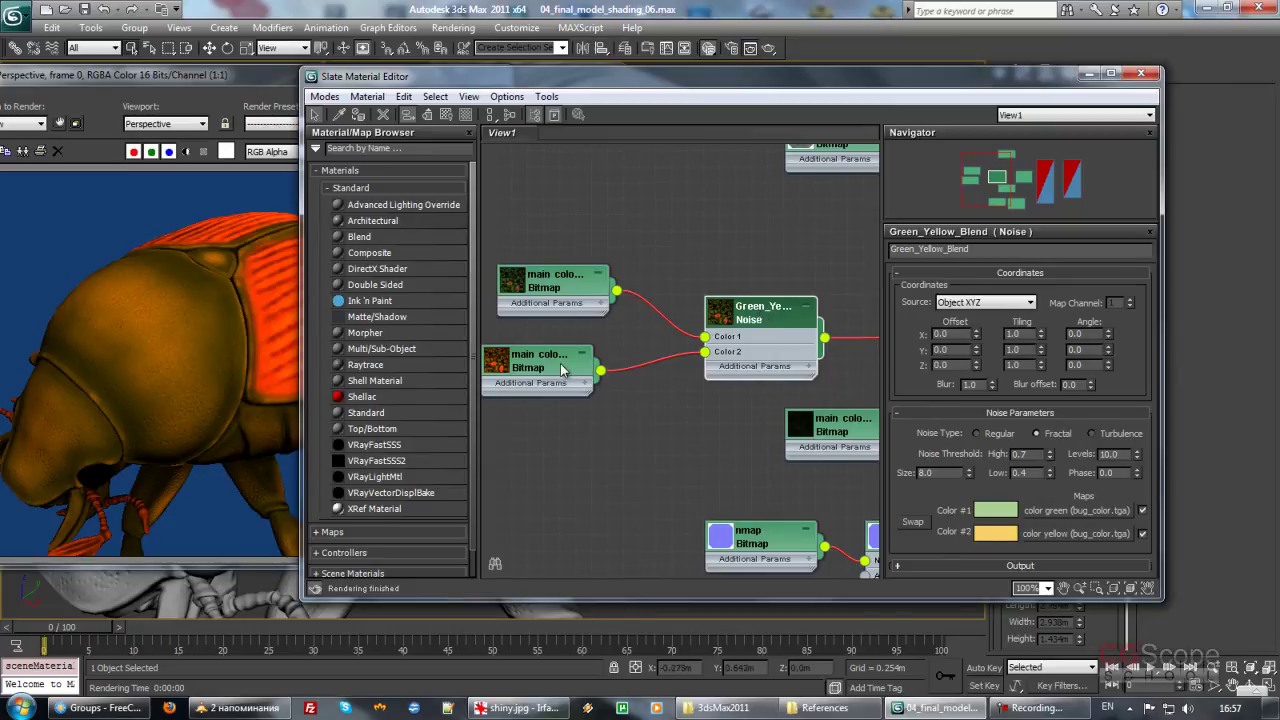
middle_click_drag(702, 390, 602, 402)
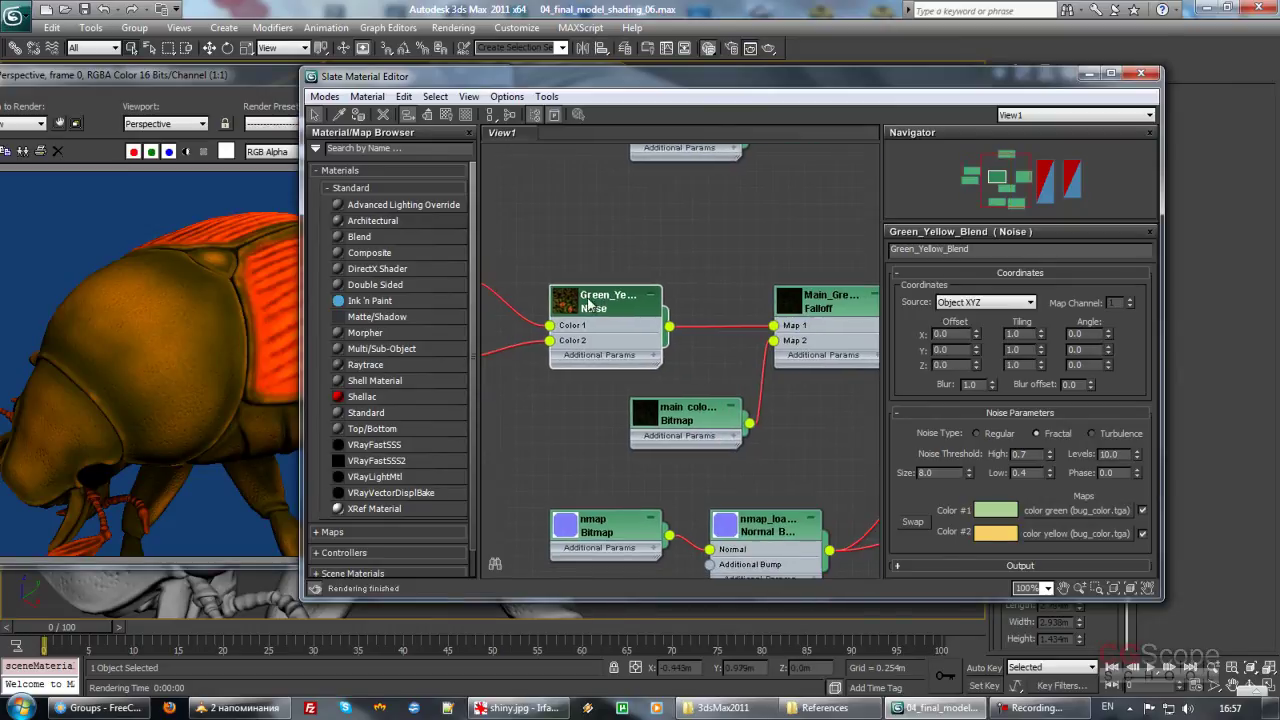
middle_click_drag(628, 320, 542, 310)
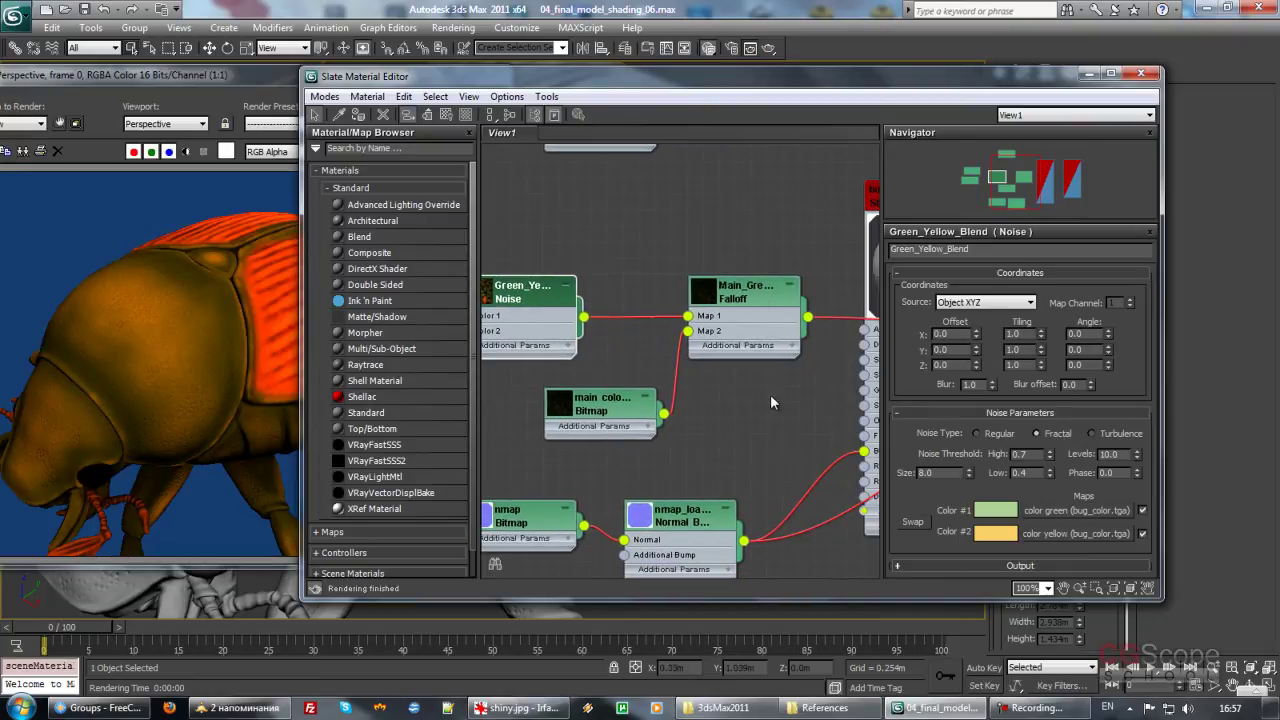
middle_click_drag(770, 402, 742, 391)
Step: Select Architectural Material #0 to show its Main_Green_FallOff diffuse and Normal Bump at 70
left_click(722, 288)
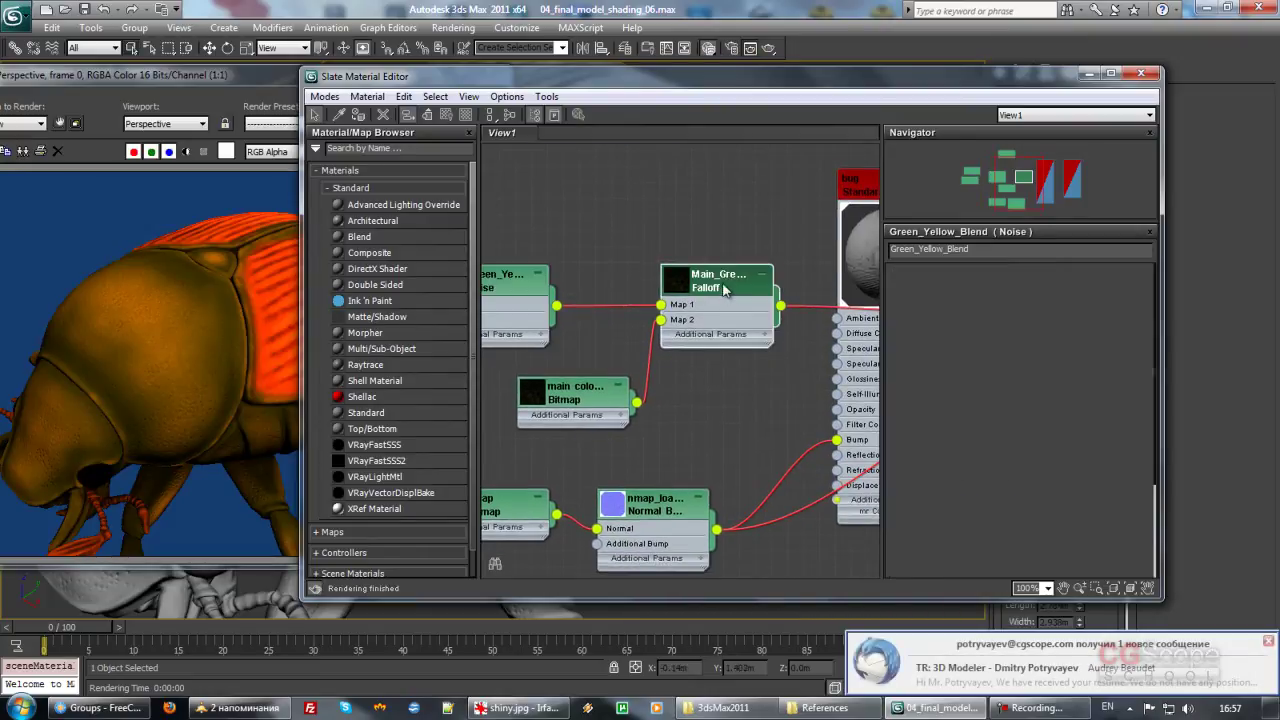
left_click(1268, 642)
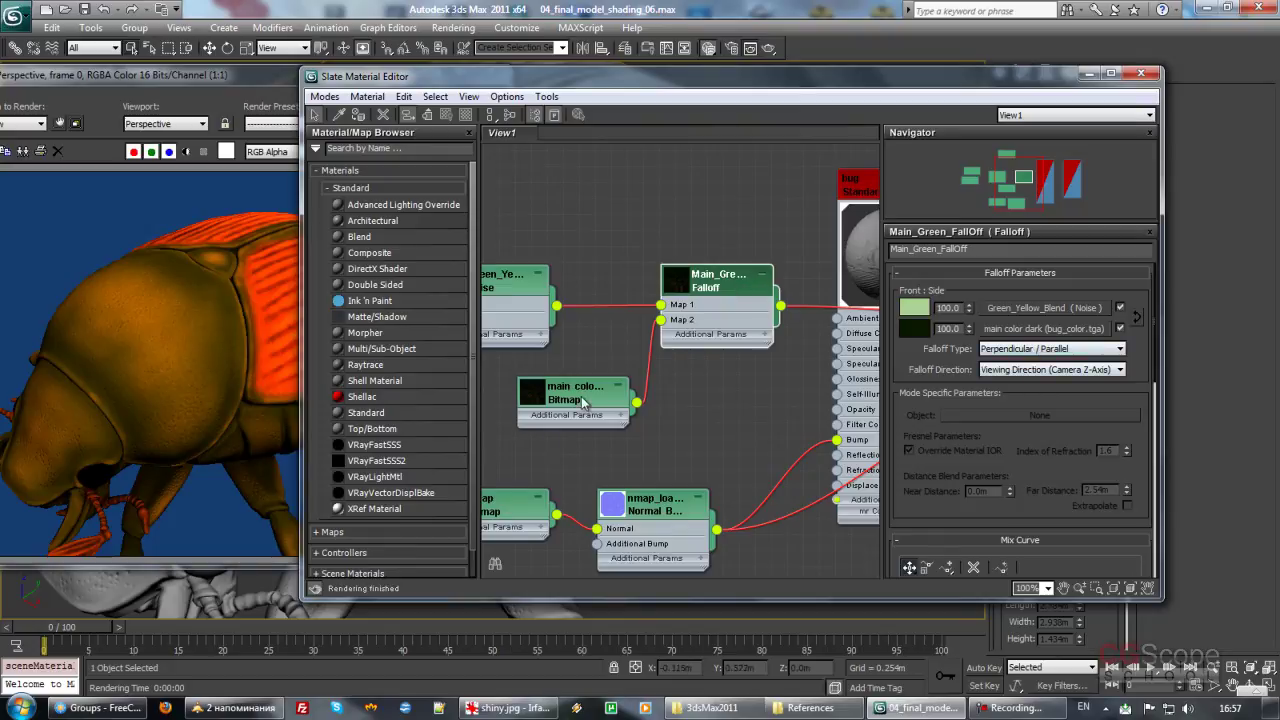
left_click_drag(583, 401, 551, 400)
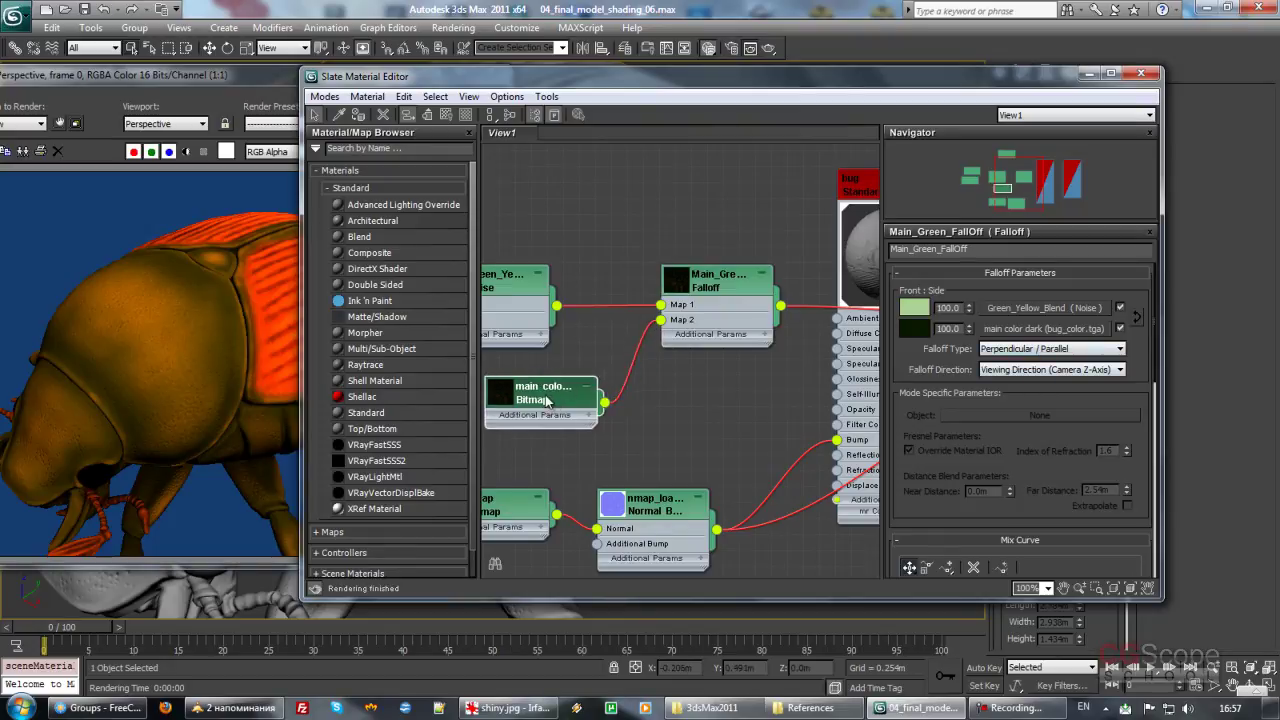
mouse_move(546, 400)
middle_mouse_down()
mouse_move(610, 410)
mouse_move(581, 409)
mouse_move(636, 358)
middle_mouse_up()
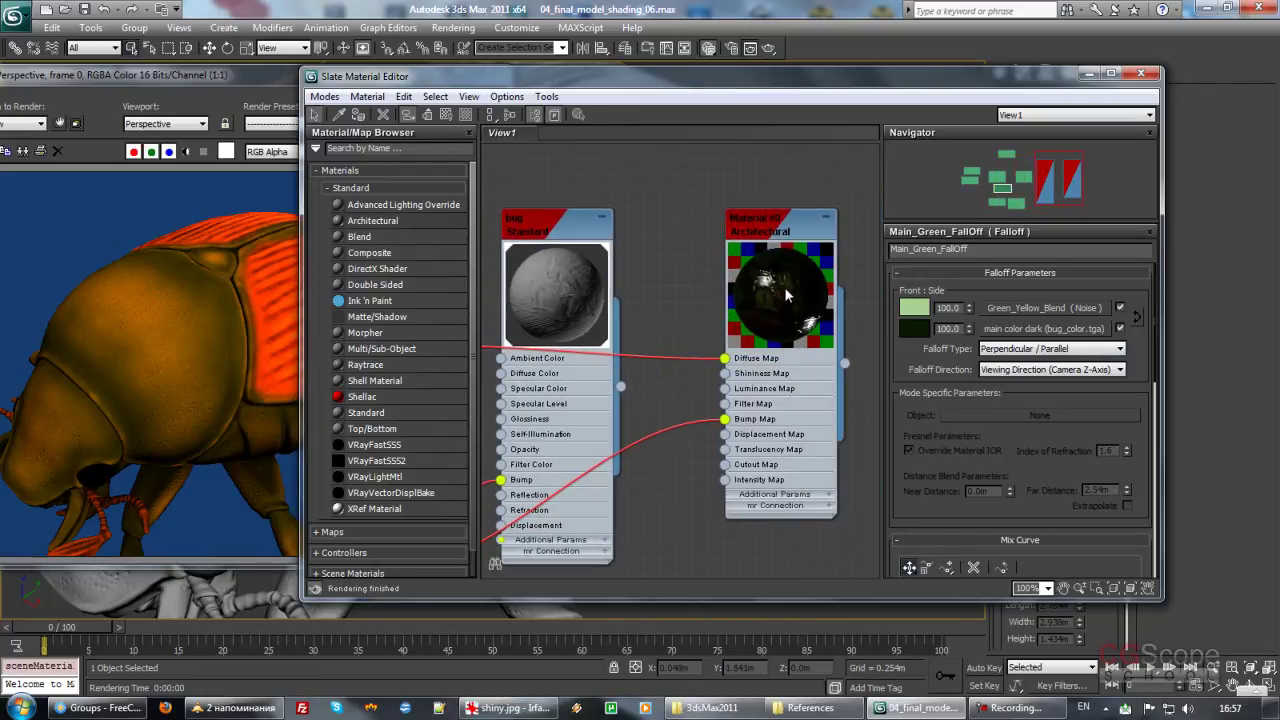
middle_click_drag(689, 267, 704, 280)
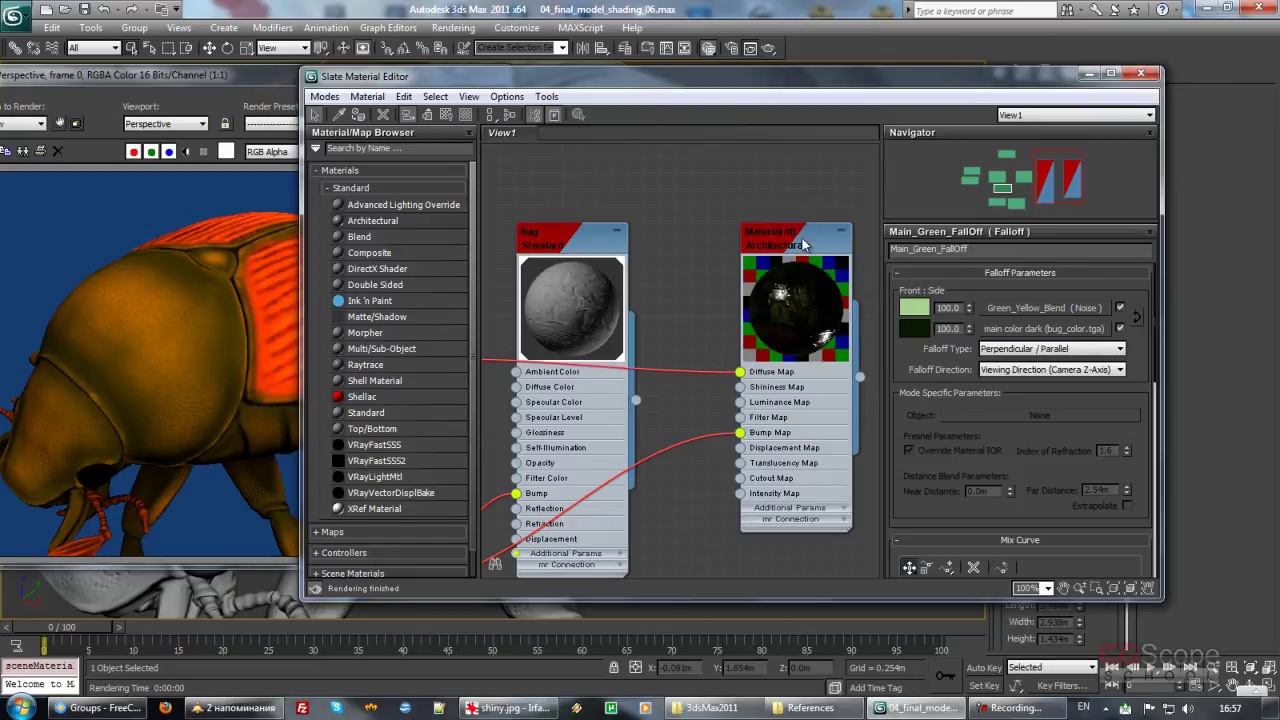
left_click(806, 250)
left_click_drag(477, 82, 497, 106)
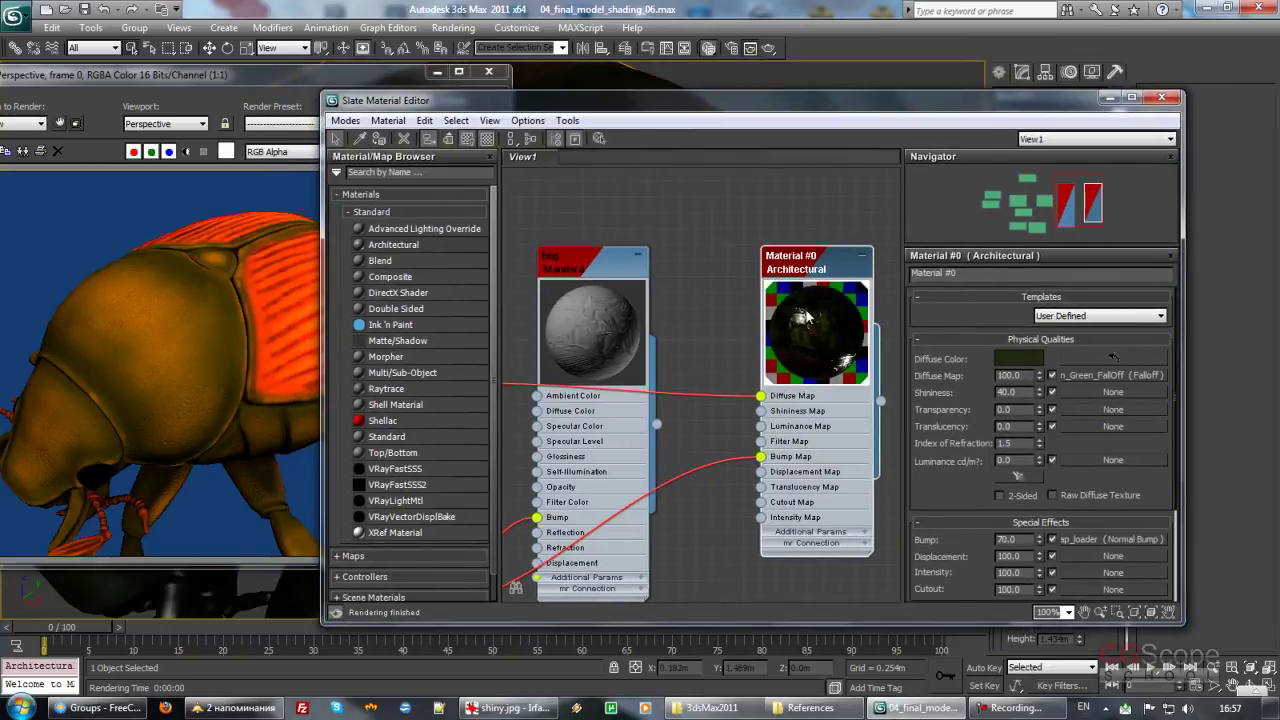
Step: Render the glossy dark-green beetle and show the Green_Yellow_Blend noise settings
left_click_drag(335, 75, 385, 81)
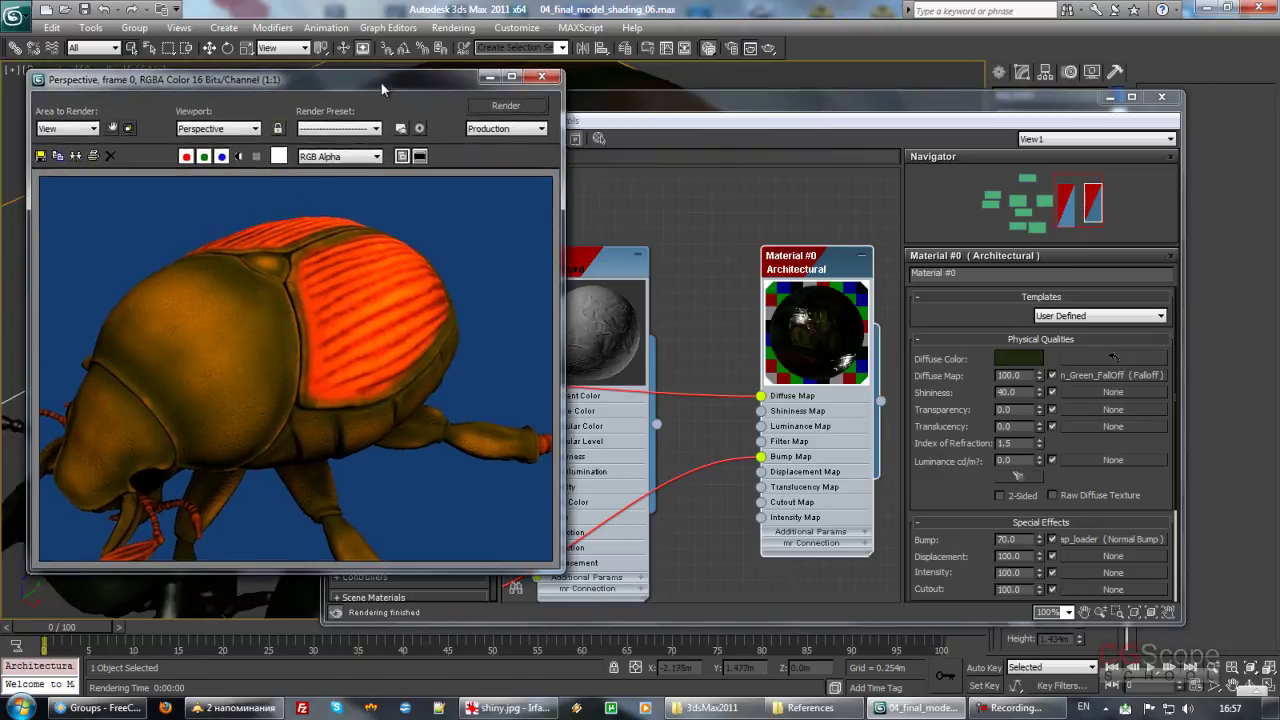
left_click(503, 107)
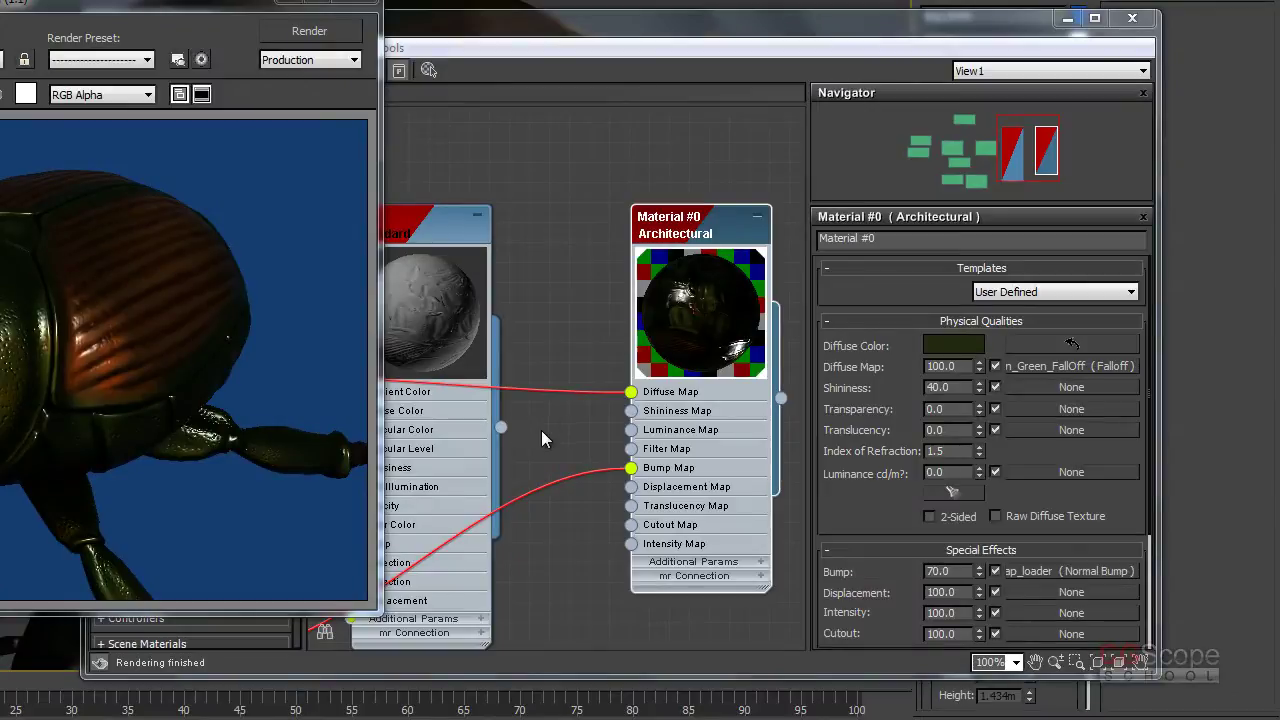
mouse_move(541, 432)
middle_mouse_down()
mouse_move(452, 400)
mouse_move(550, 409)
middle_mouse_up()
double_click(692, 305)
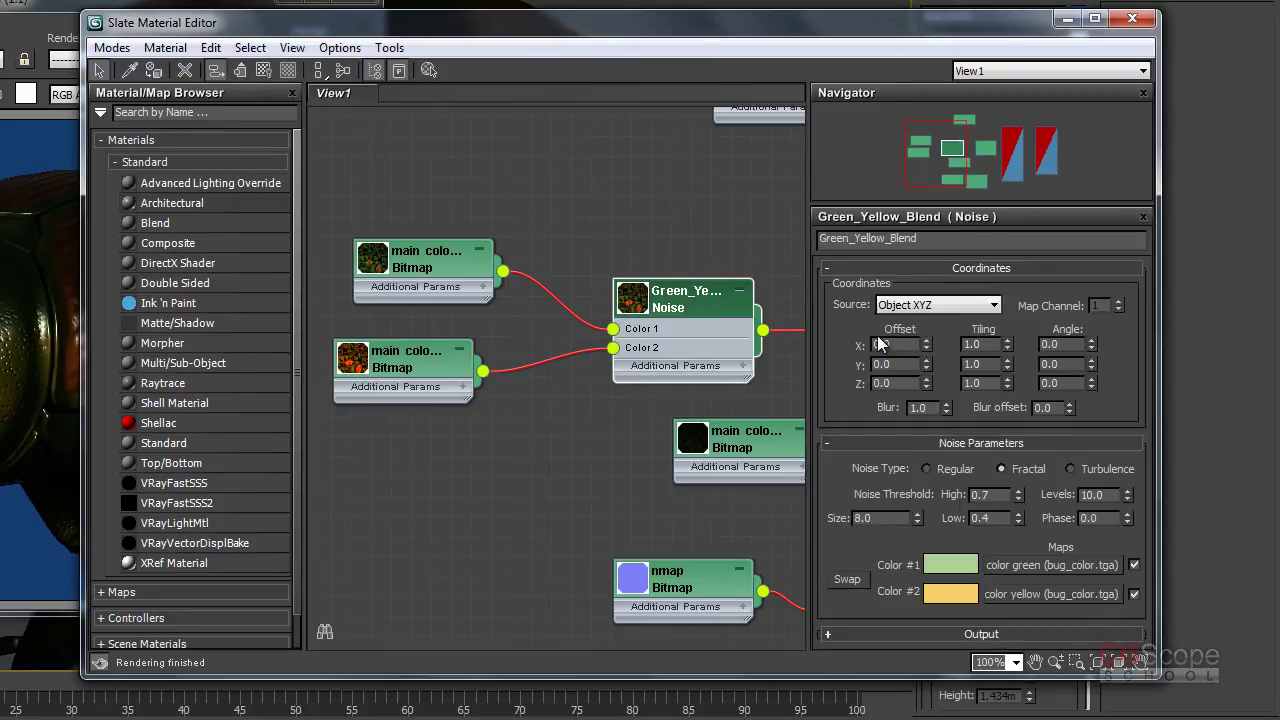
Step: Compare renders with the noise's Color #2 map disabled, then re-enabled
left_click(1135, 594)
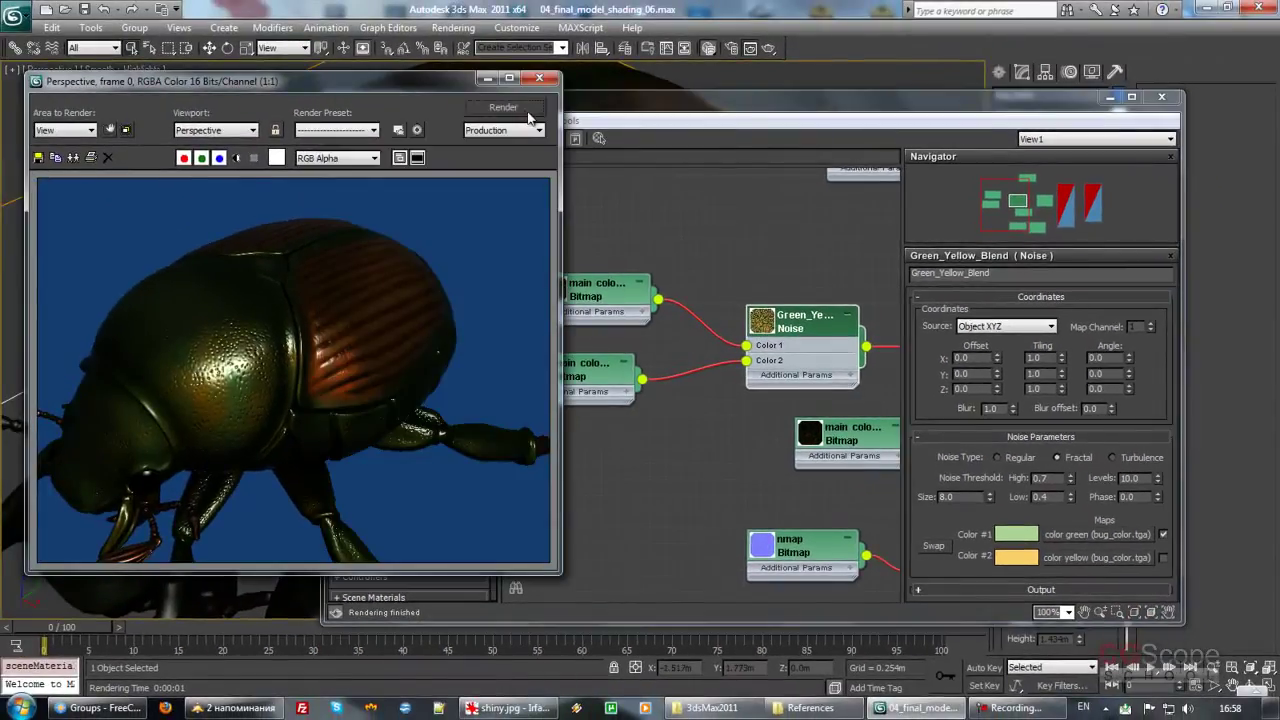
left_click(504, 107)
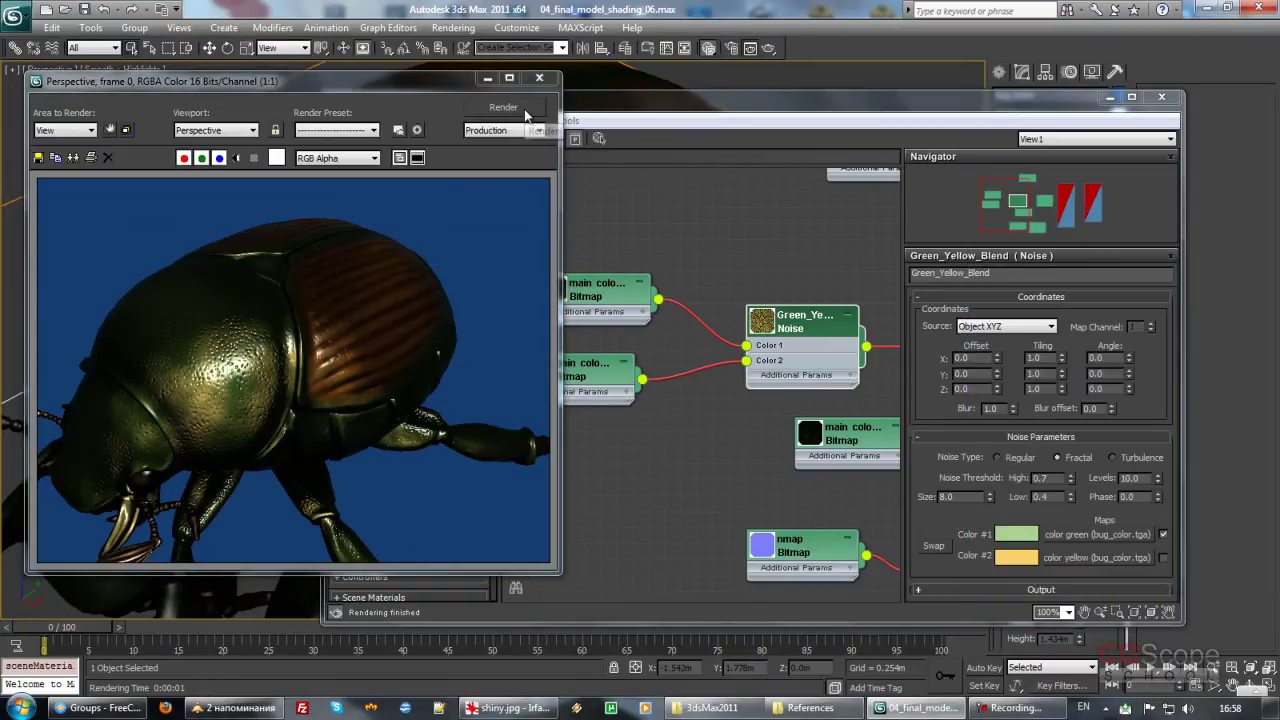
left_click(1163, 557)
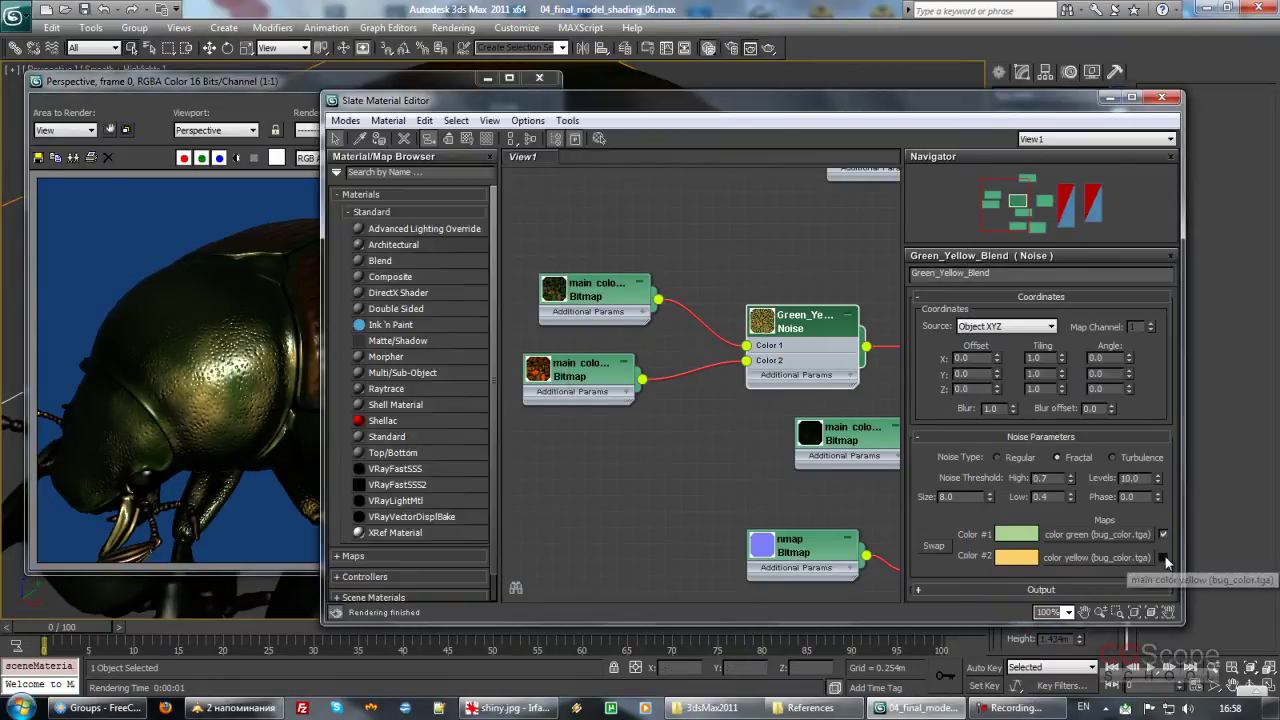
left_click(525, 110)
left_click(525, 107)
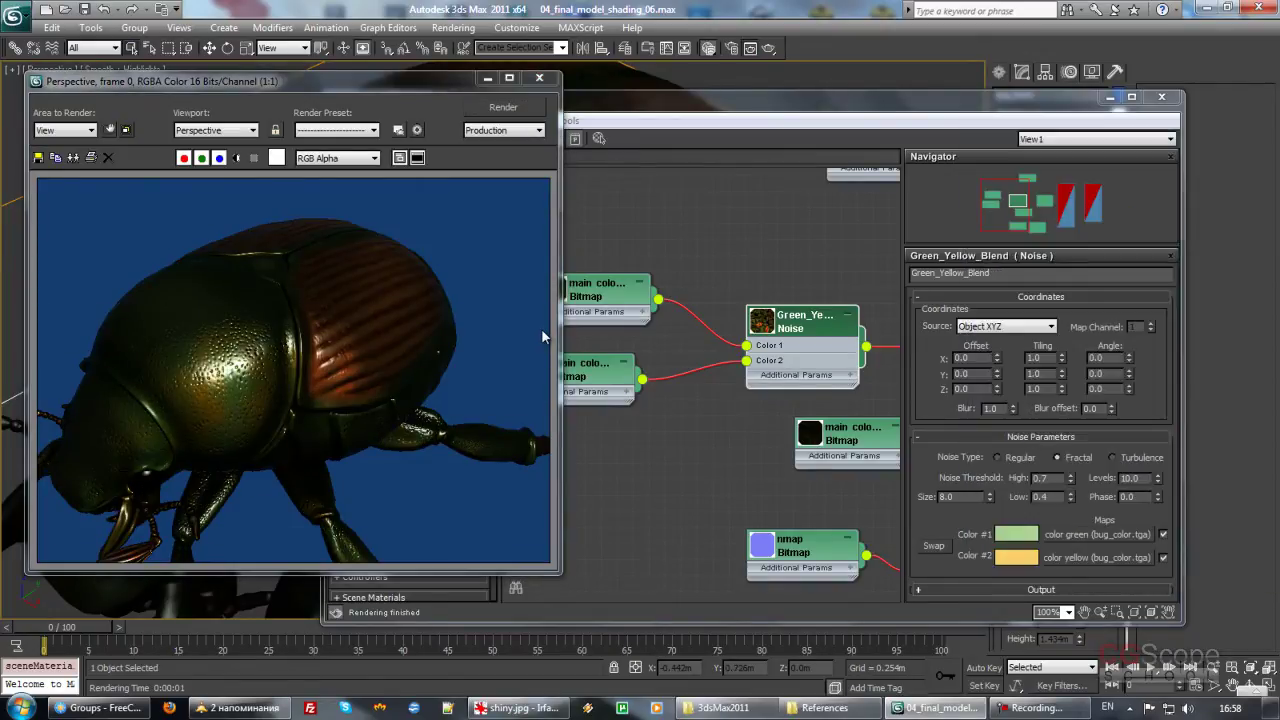
left_click(686, 453)
Step: Show the main color yellow bitmap's Color Map curve zoomed to extents
double_click(590, 368)
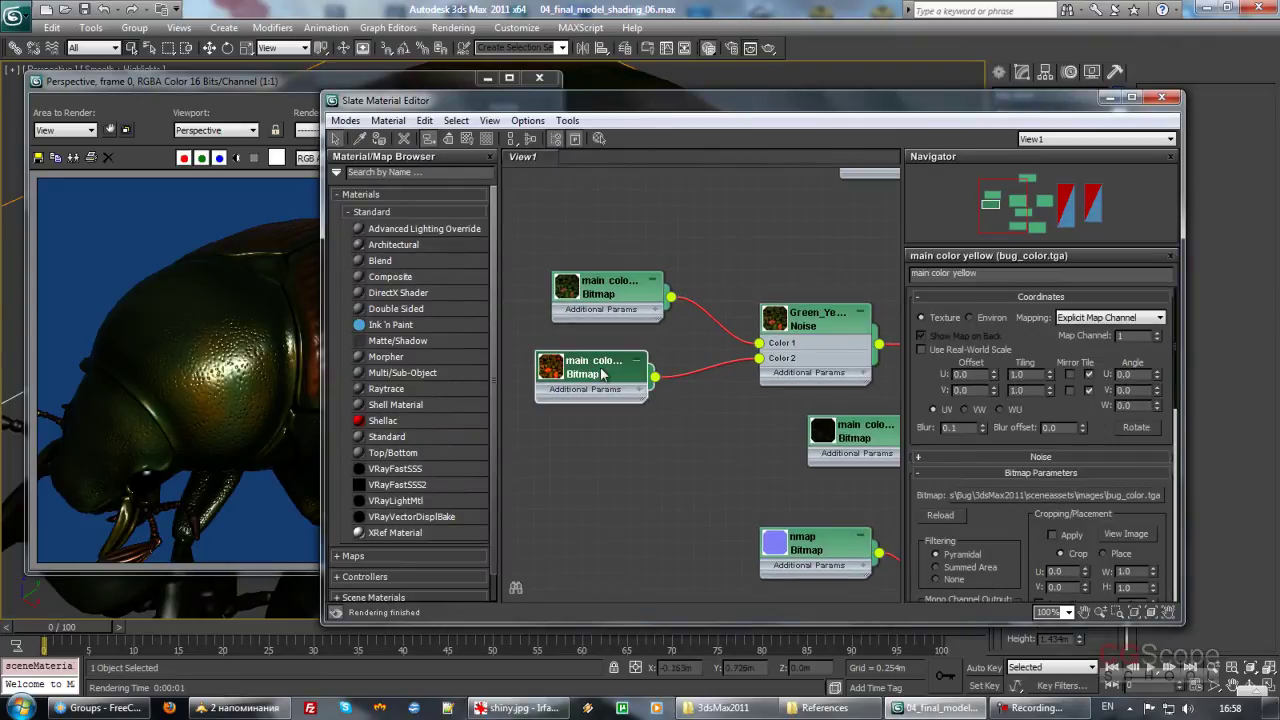
scroll(1104, 427, "down", 4)
scroll(1157, 445, "down", 3)
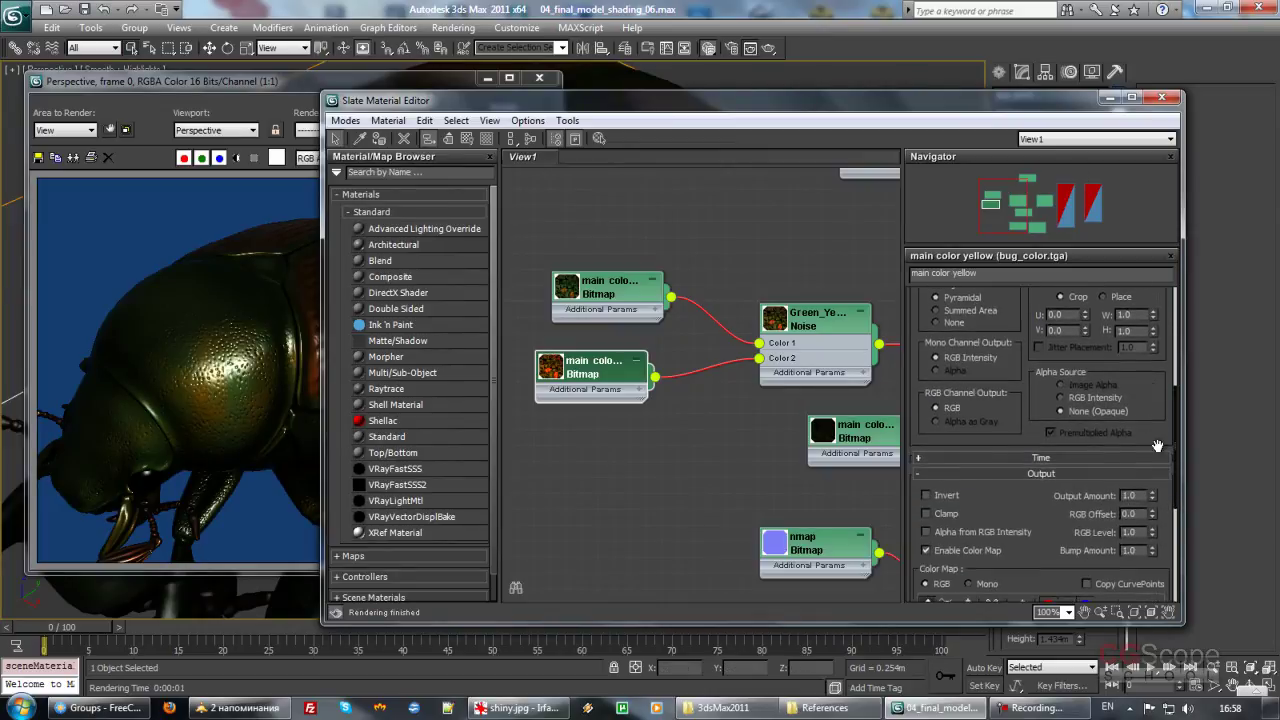
scroll(1055, 525, "down", 5)
left_click_drag(1160, 450, 1157, 420)
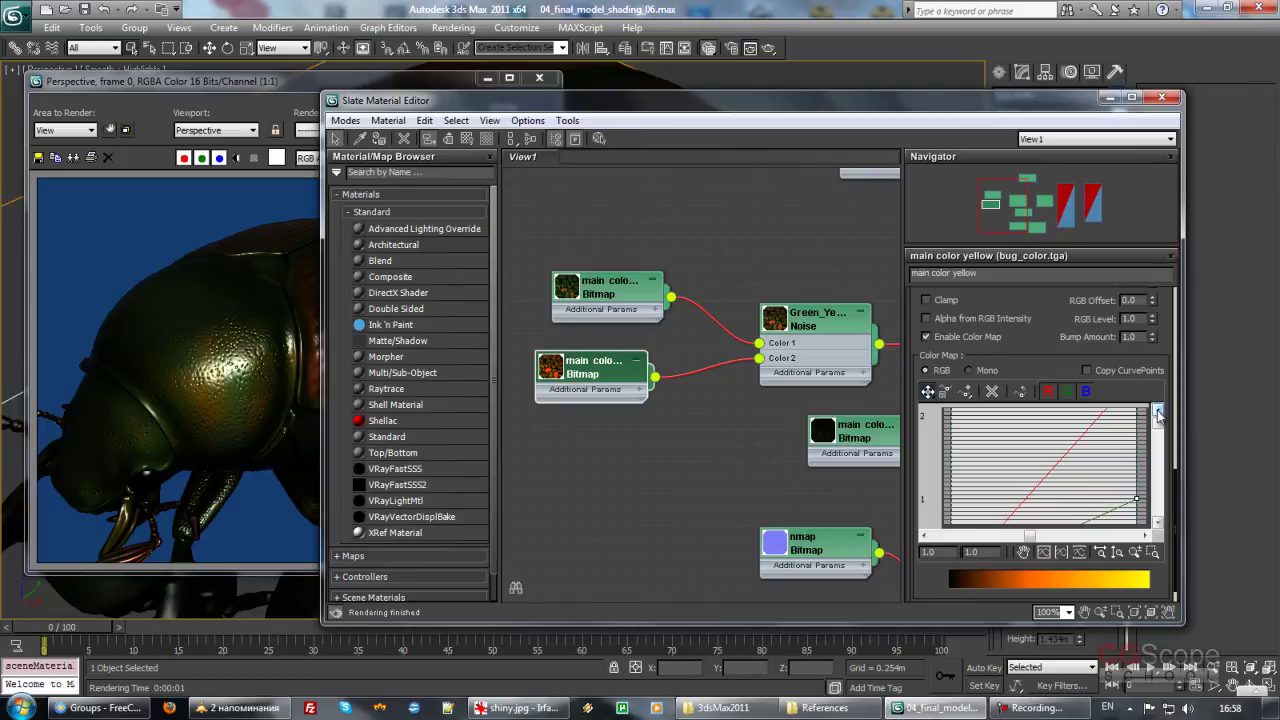
scroll(1130, 452, "down", 2)
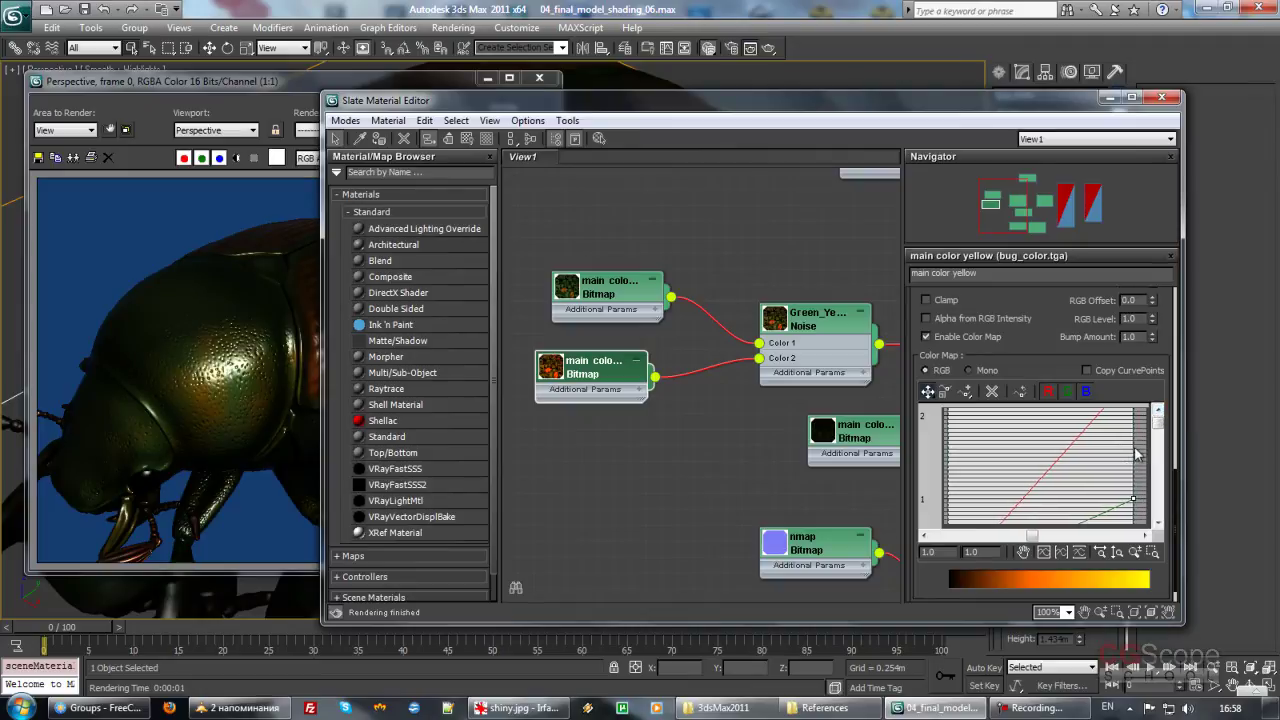
scroll(1110, 460, "down", 5)
mouse_move(1085, 445)
left_mouse_down()
mouse_move(1111, 418)
mouse_move(1103, 443)
mouse_move(1078, 410)
mouse_move(1108, 535)
left_mouse_up()
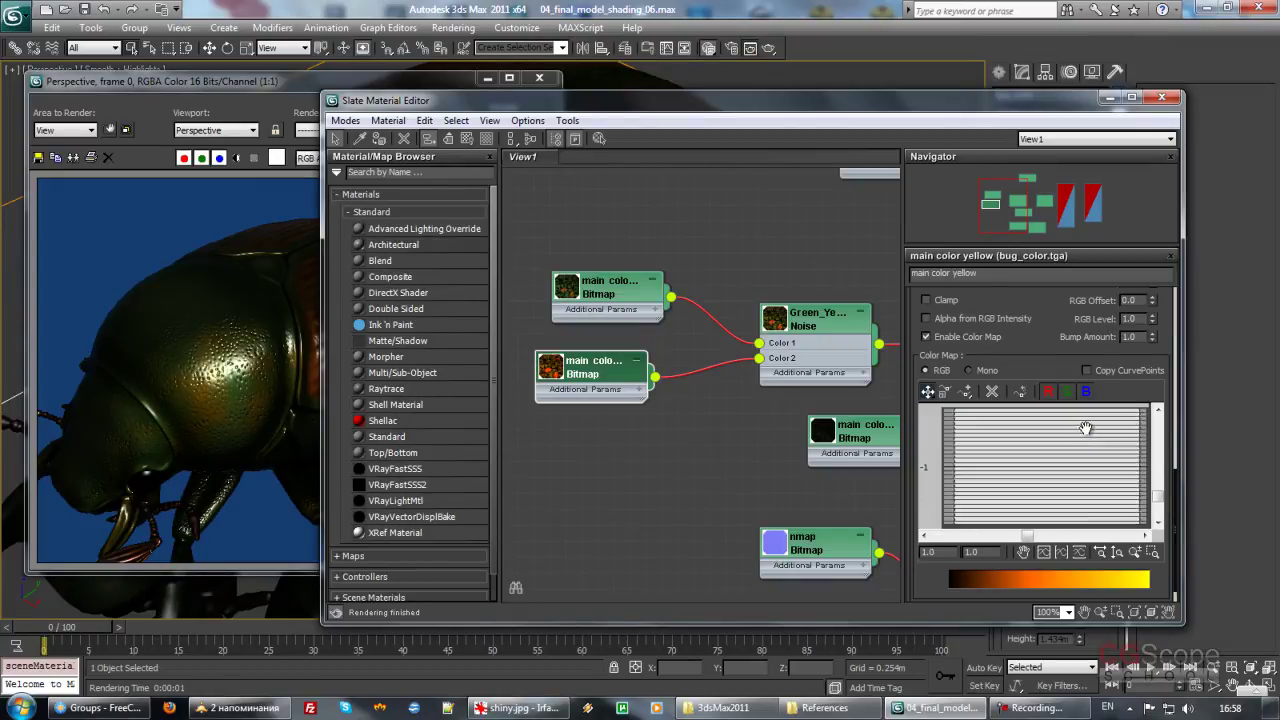
left_click(1044, 552)
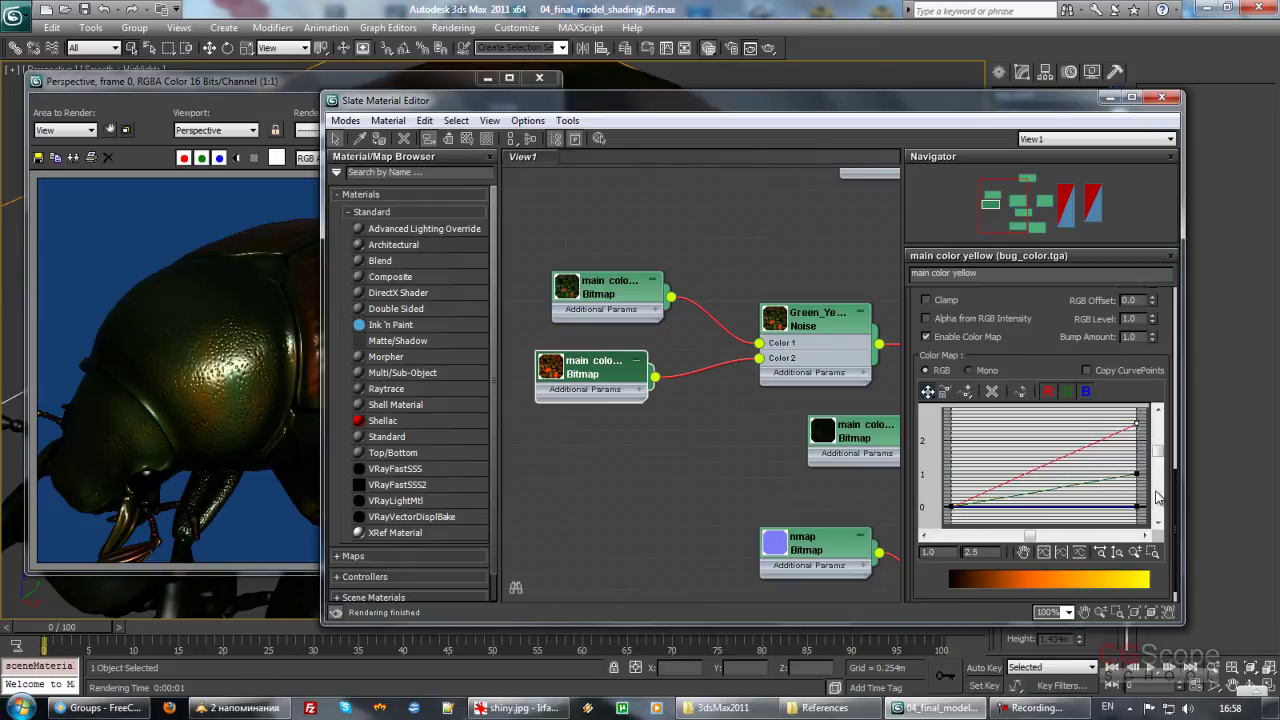
Step: Confirm the curve endpoint at 2.0 and re-render the beetle
left_click(971, 552)
type("2")
key("Return")
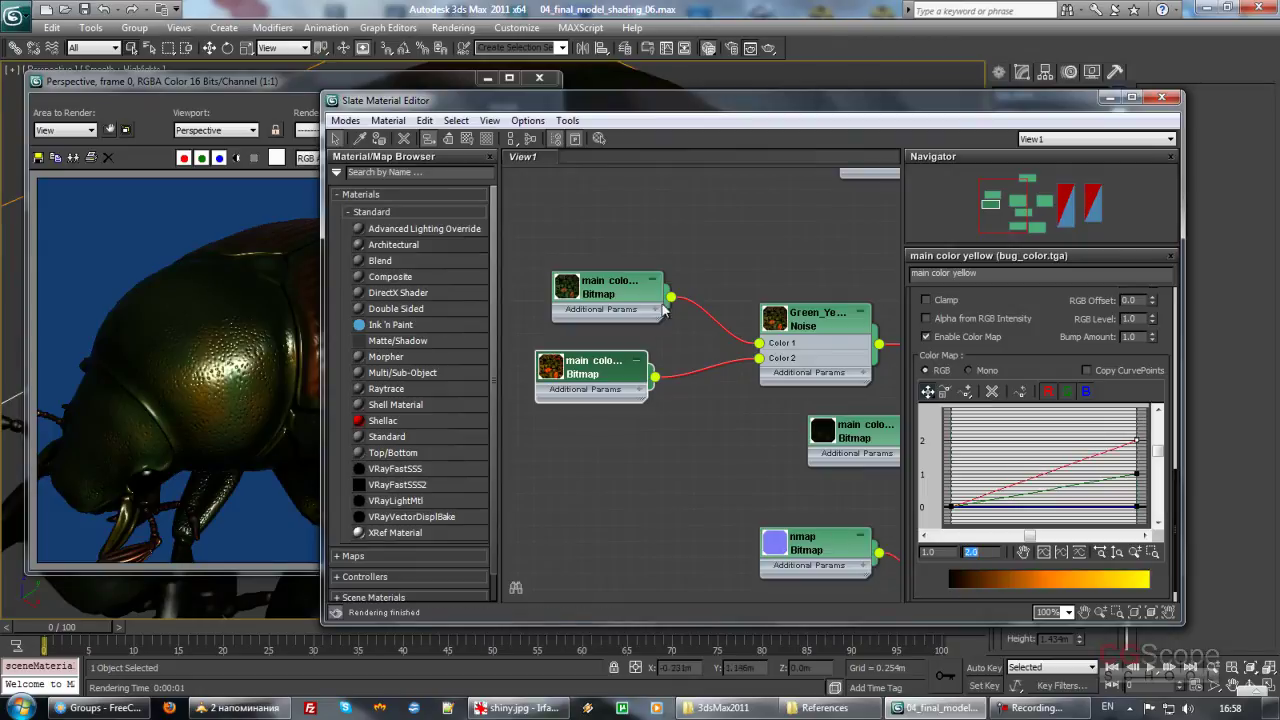
left_click(258, 90)
left_click(503, 107)
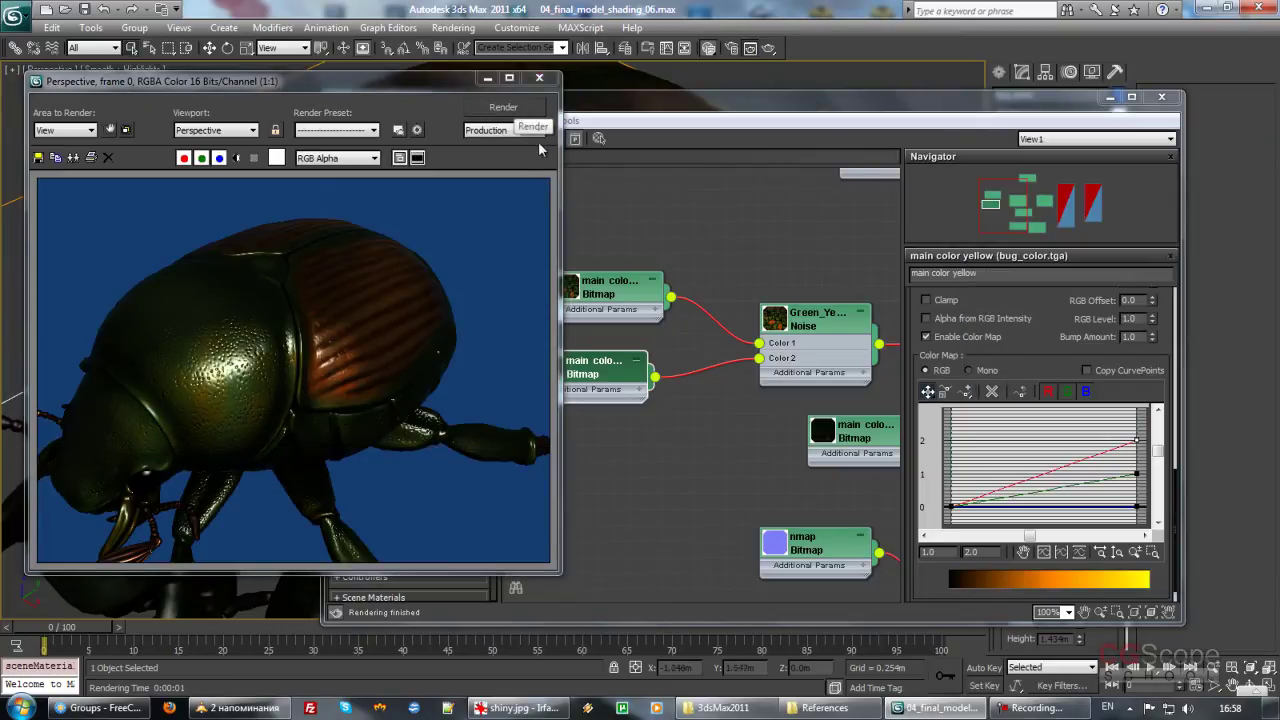
Step: Set the endpoint to 2.1, re-render, and compare with the shiny beetle reference photo
left_click(993, 552)
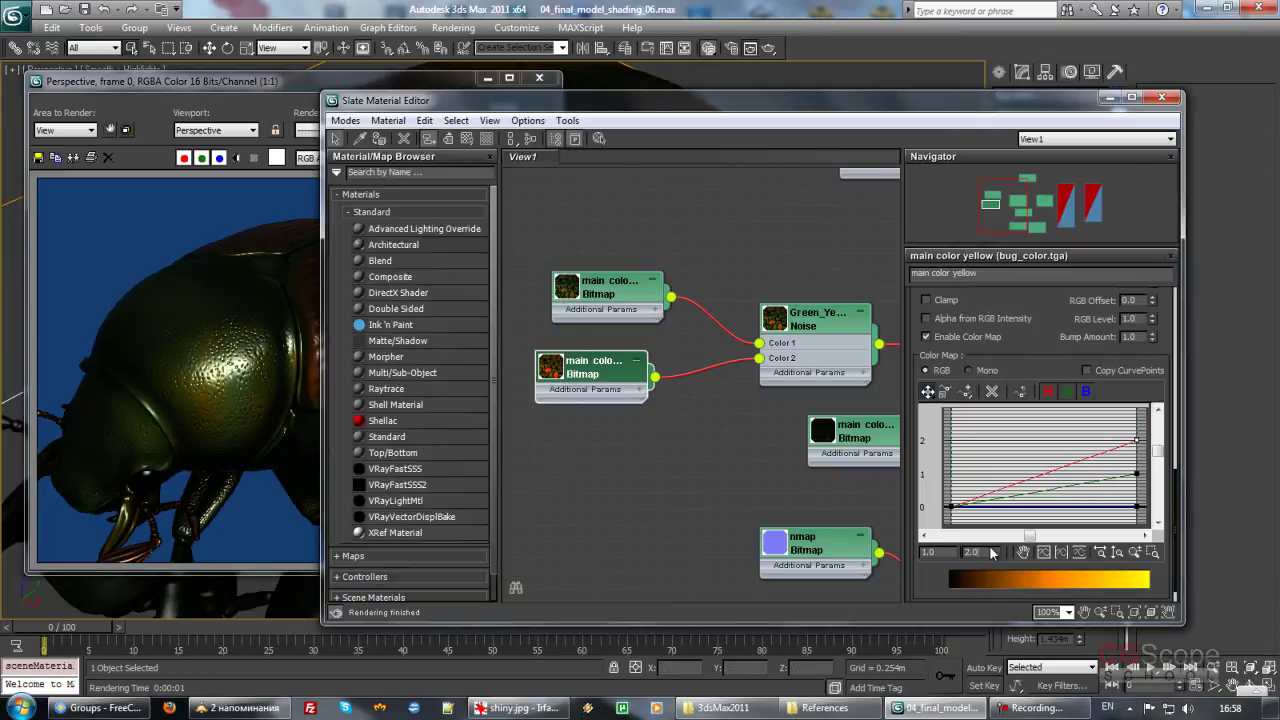
left_click(990, 552)
left_click(163, 101)
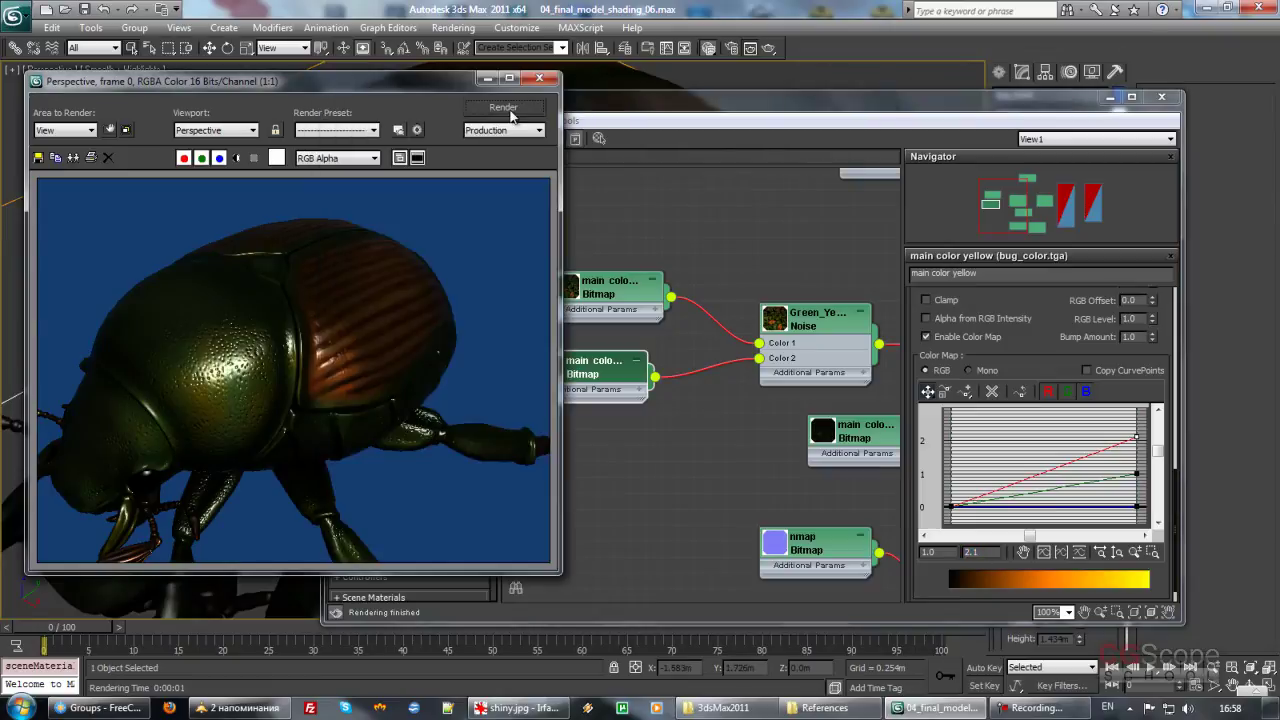
left_click(508, 110)
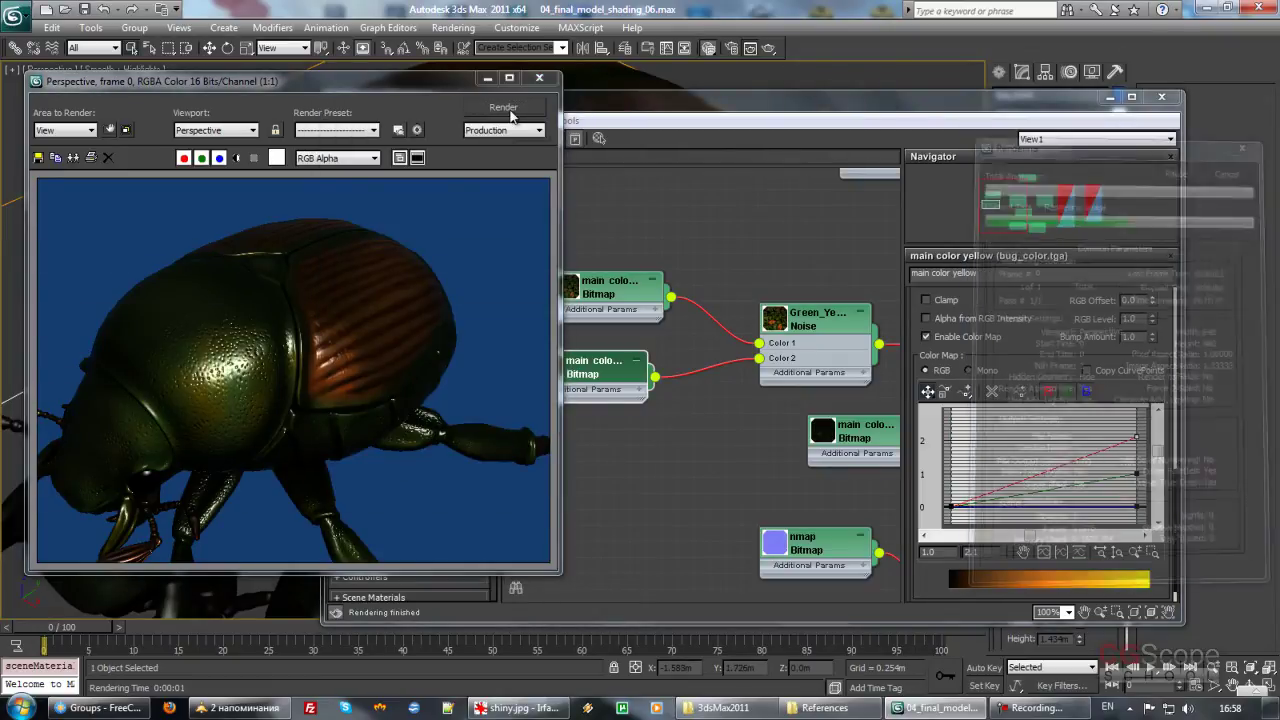
left_click(520, 706)
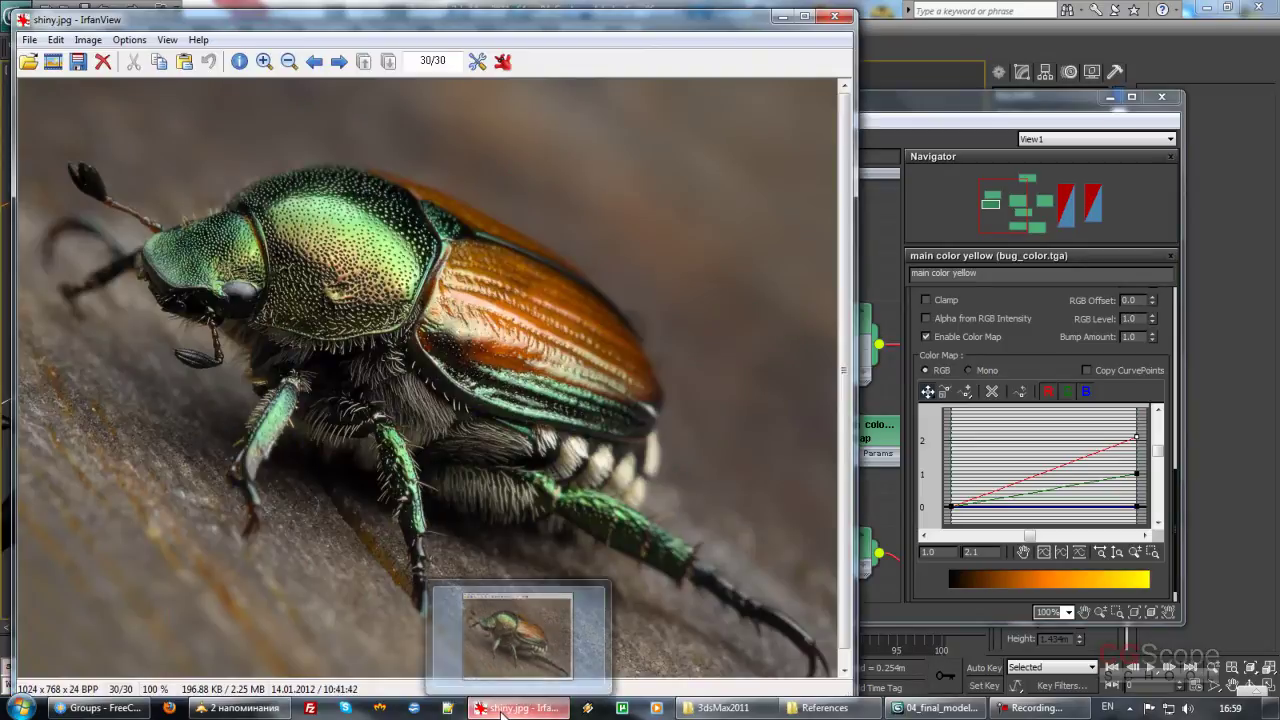
left_click(505, 708)
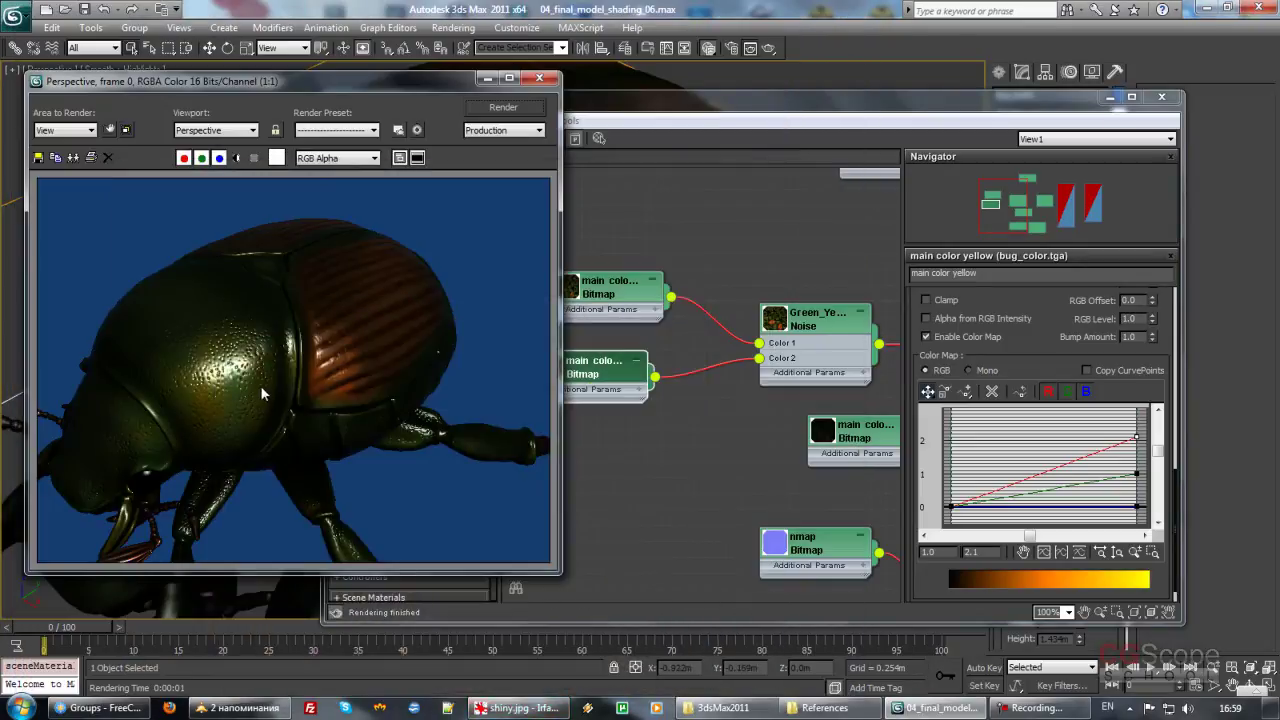
Step: Set the Green_Yellow_Blend noise Size to 10 and re-render the beetle
left_click(798, 388)
middle_click_drag(774, 329, 717, 346)
middle_click_drag(558, 390, 538, 388)
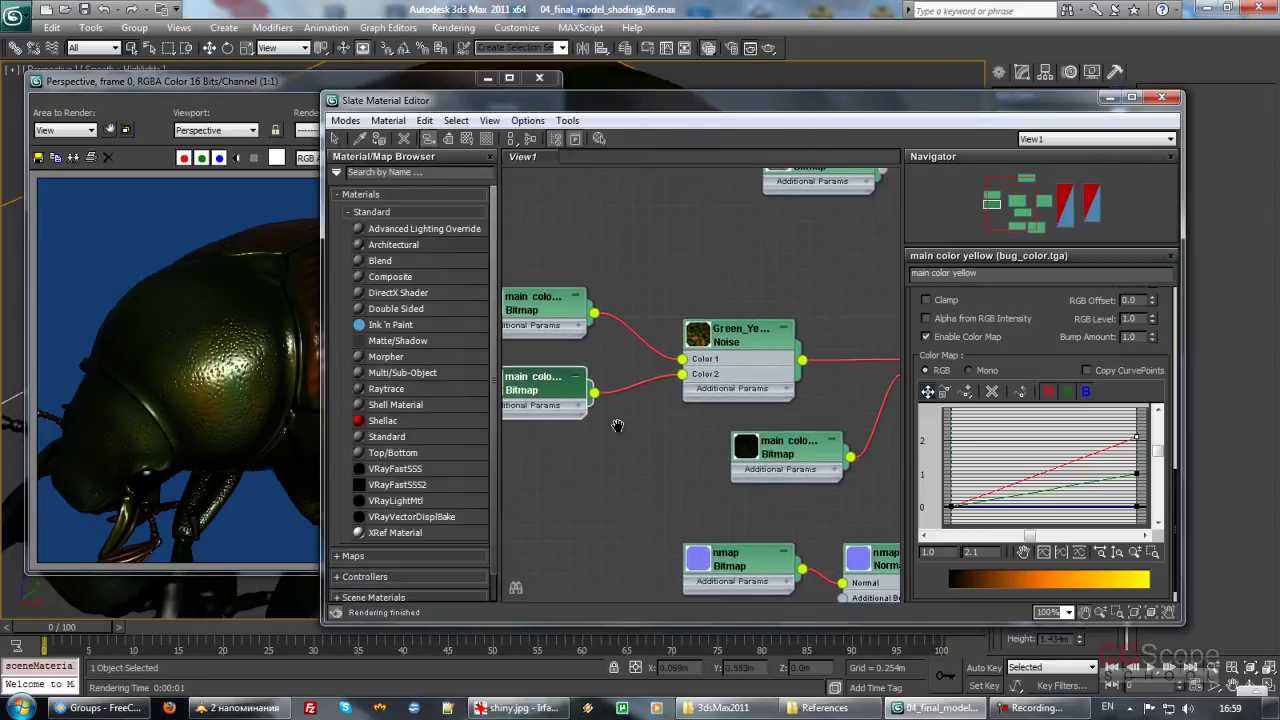
left_click(722, 333)
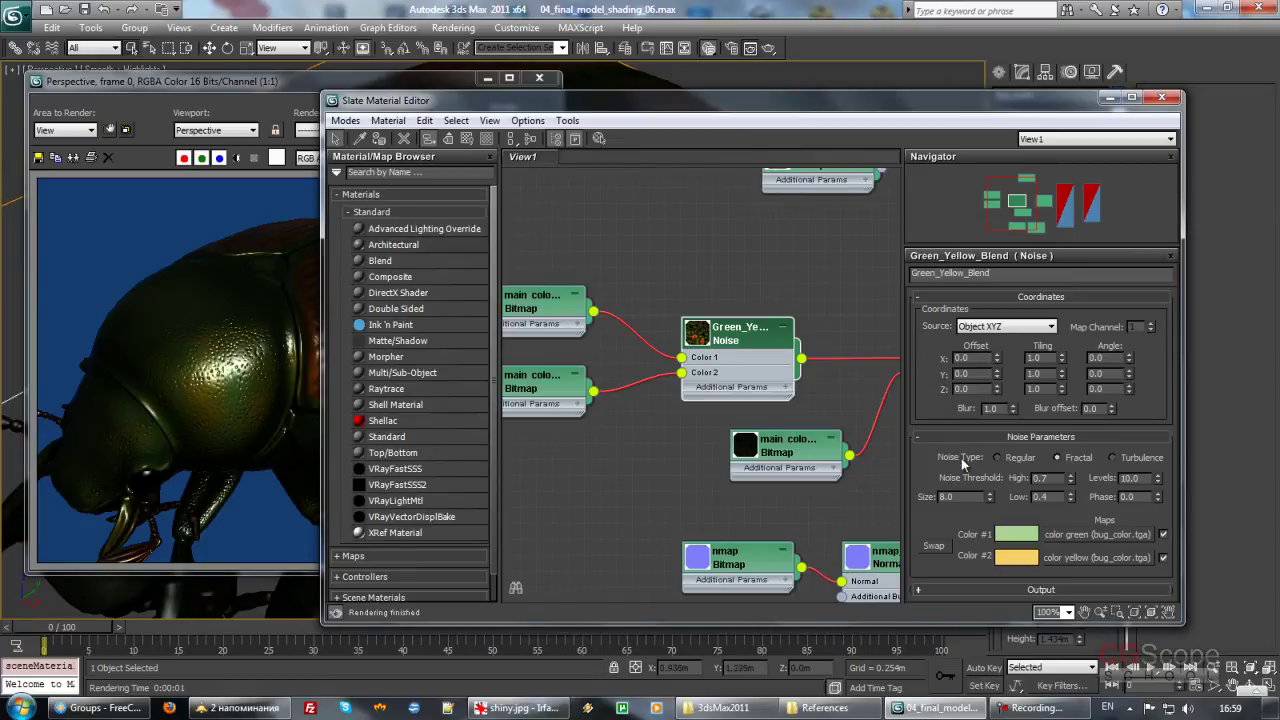
type("10")
key("Return")
left_click(256, 87)
left_click(496, 108)
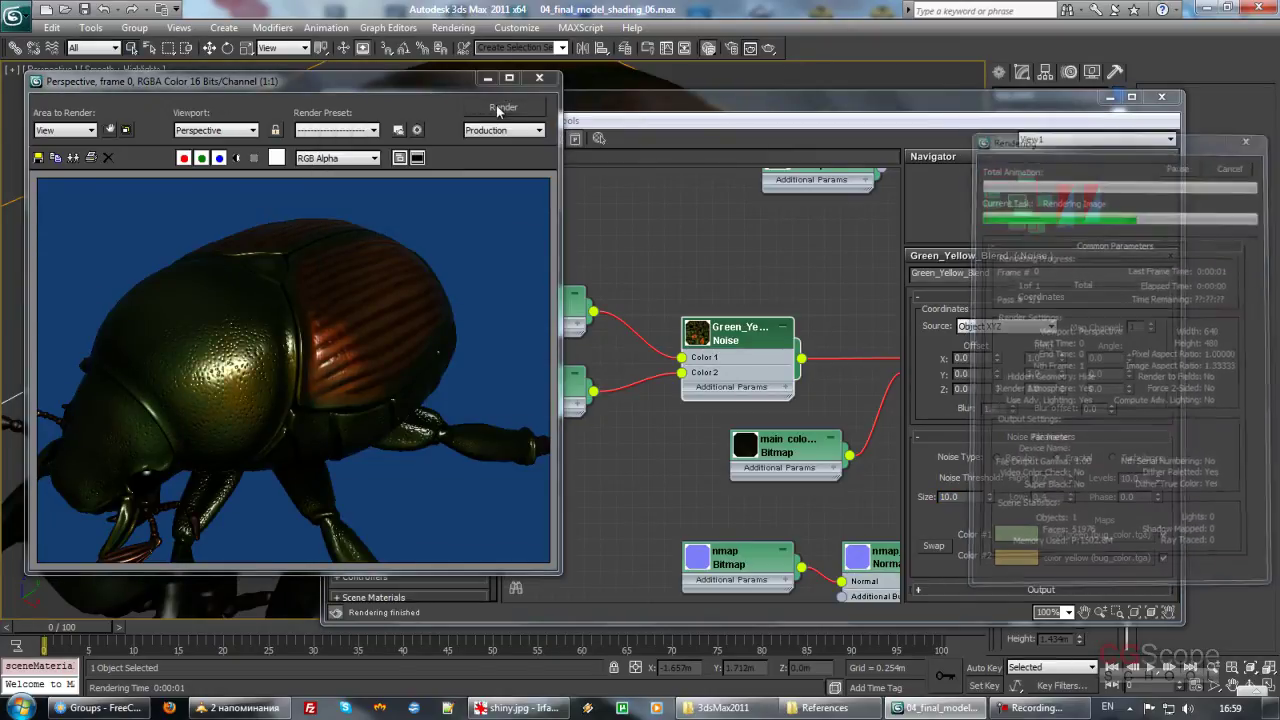
Step: Change the noise Levels to 8 and re-render the beetle
left_click(1147, 479)
type("8")
key("Return")
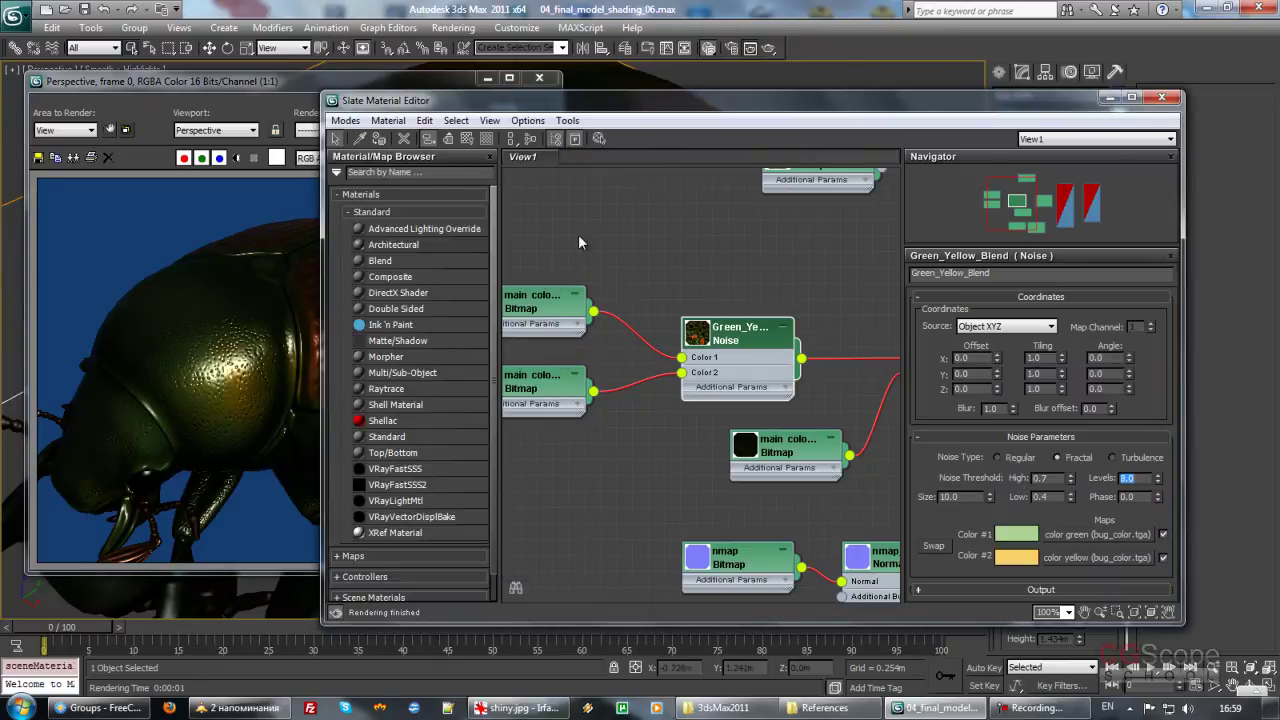
left_click(291, 80)
left_click(505, 108)
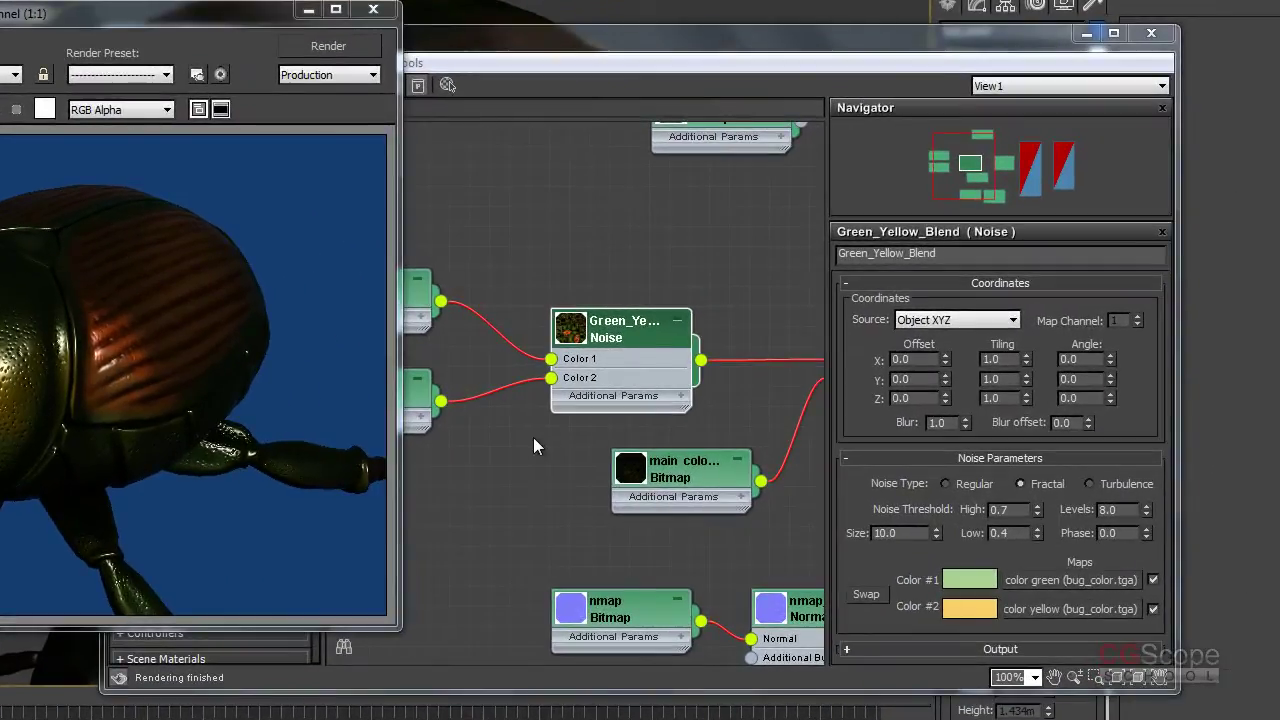
mouse_move(533, 437)
middle_mouse_down()
mouse_move(634, 429)
mouse_move(605, 436)
middle_mouse_up()
Step: Lower the main color yellow bitmap's Color Map curve end point from 2.1 to 1.9
left_click(434, 396)
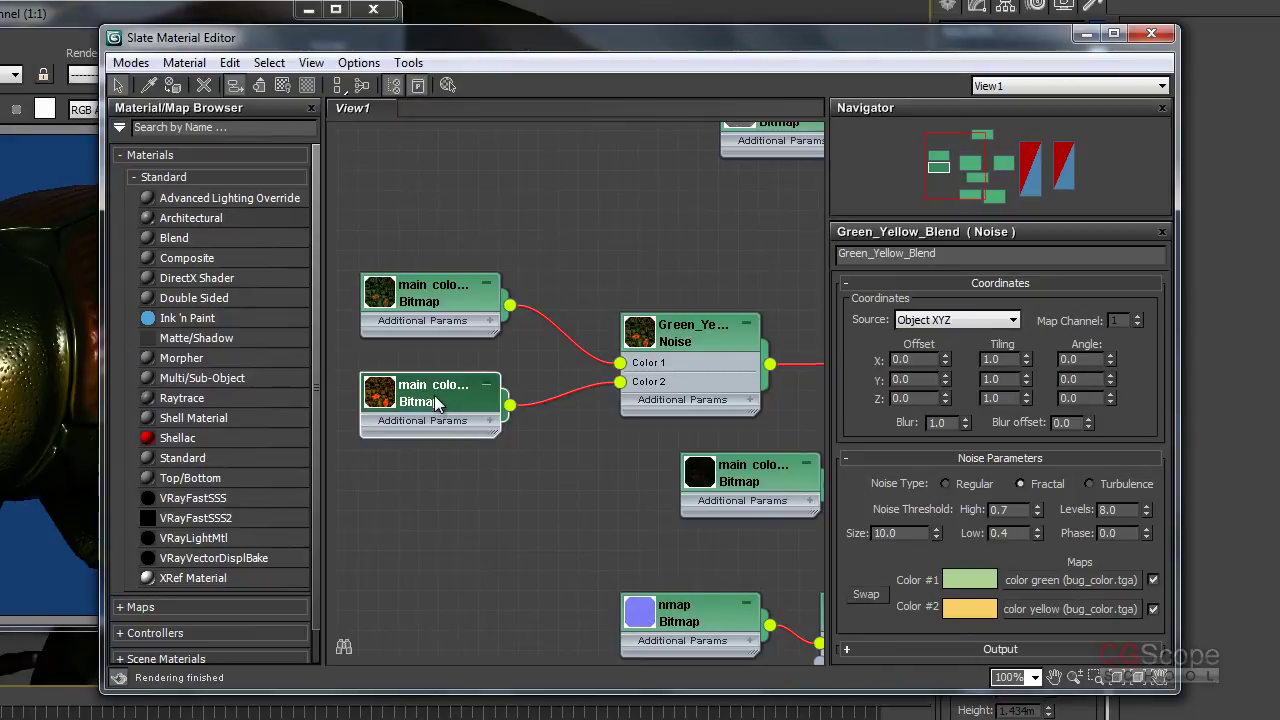
scroll(969, 600, "down", 5)
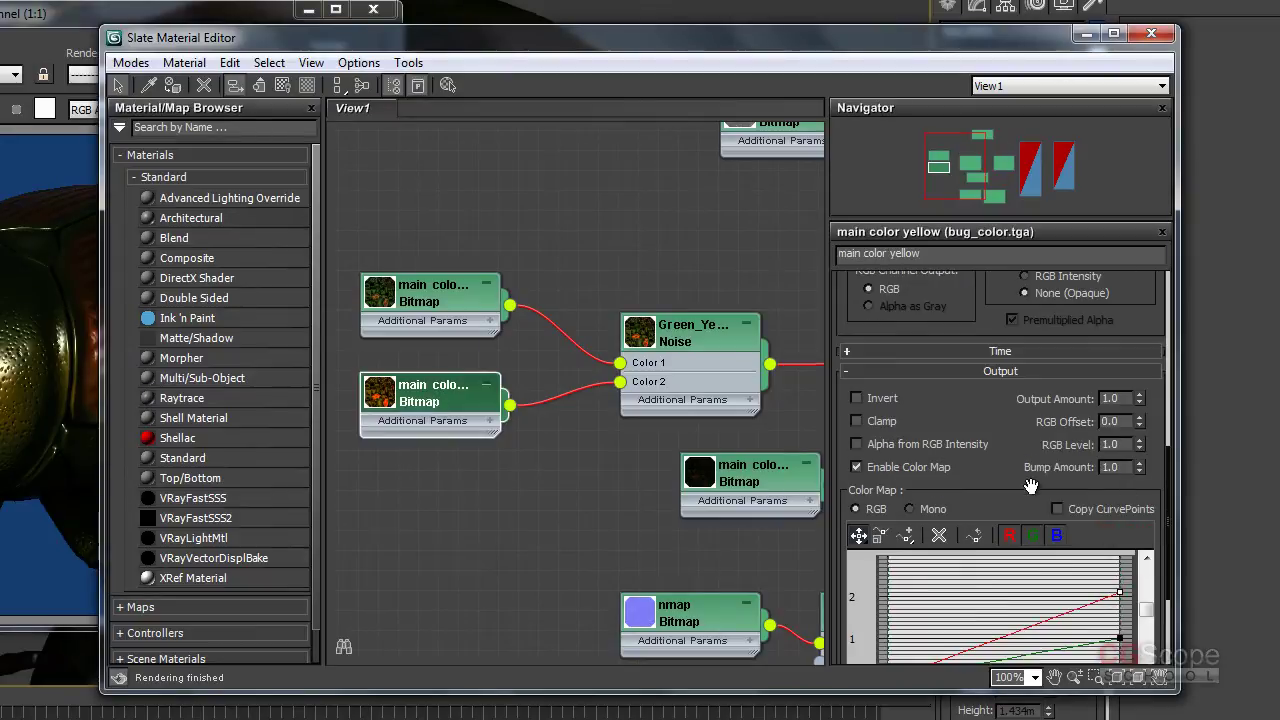
scroll(1013, 273, "down", 2)
left_click_drag(935, 566, 809, 565)
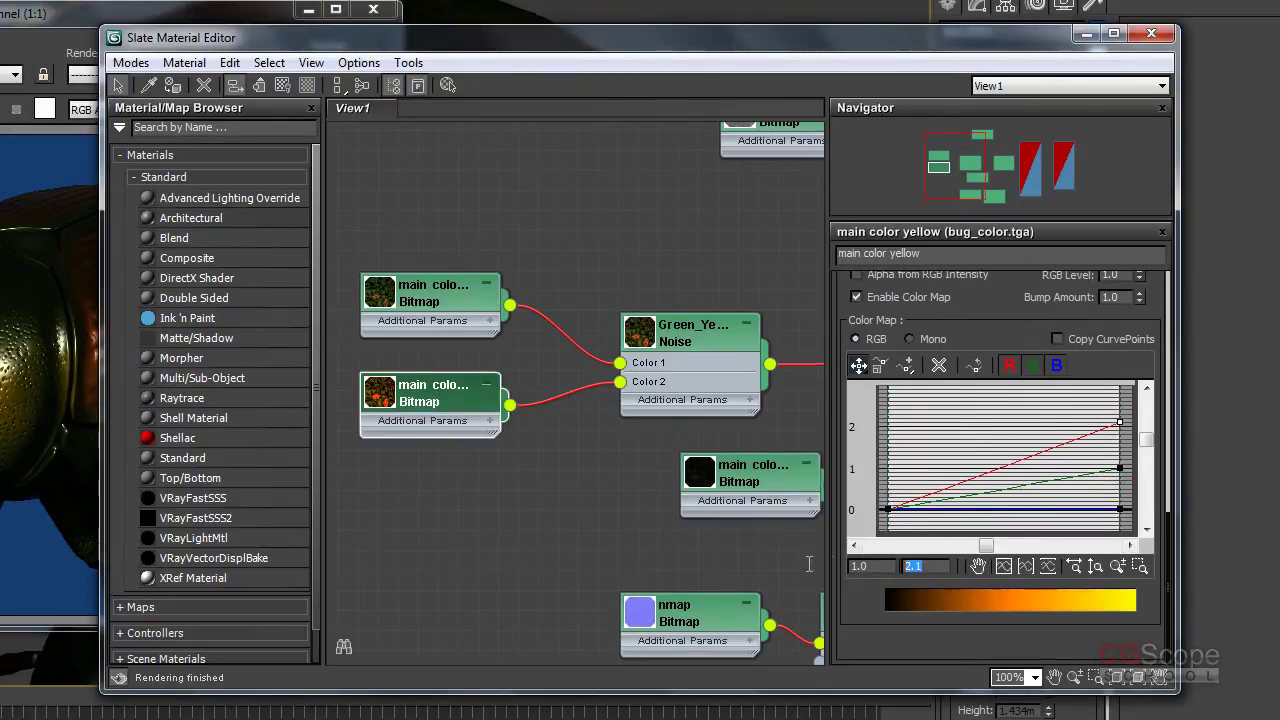
type("1.8")
key("Return")
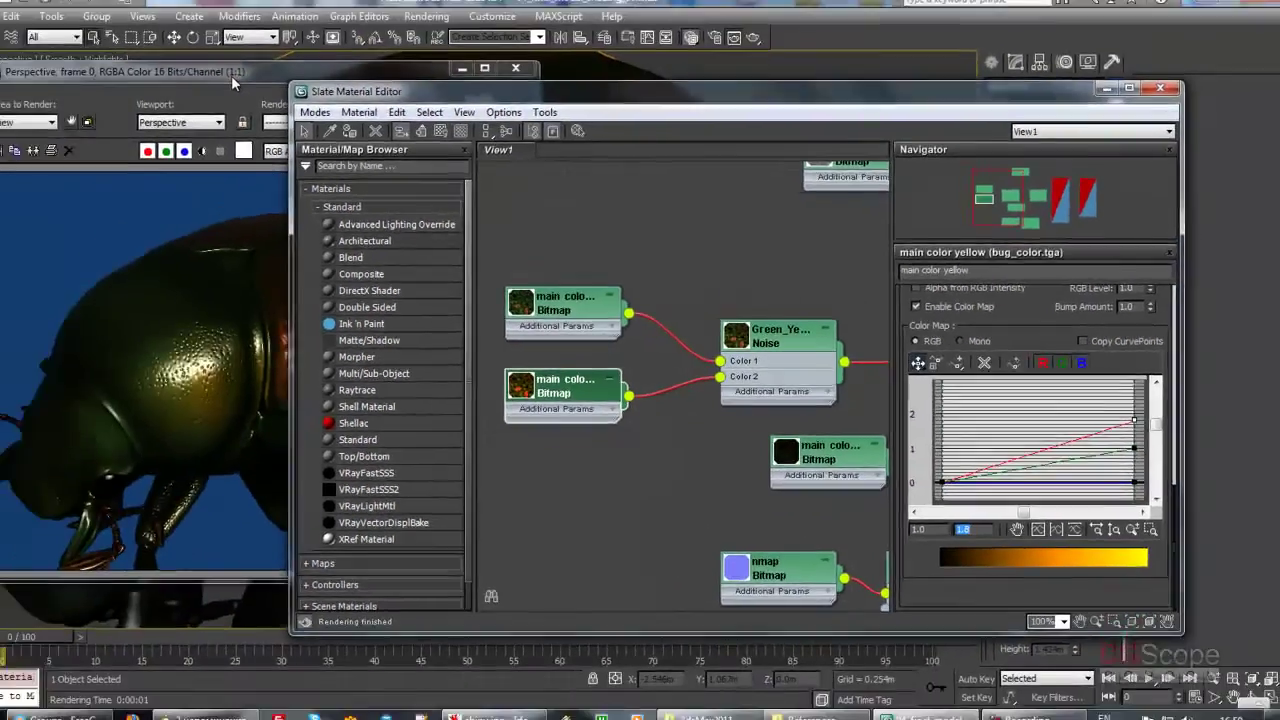
Step: Re-render the beetle with the new colour map and open the reference beetle photo
left_click(231, 78)
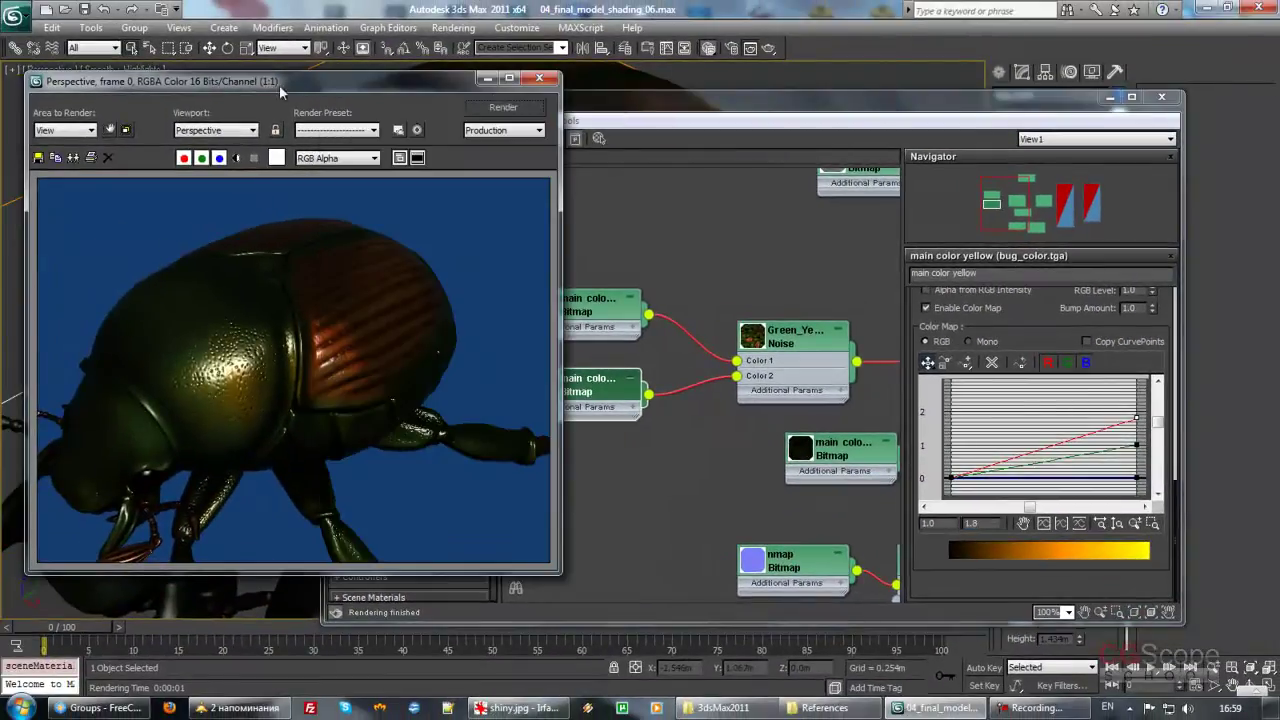
left_click(500, 108)
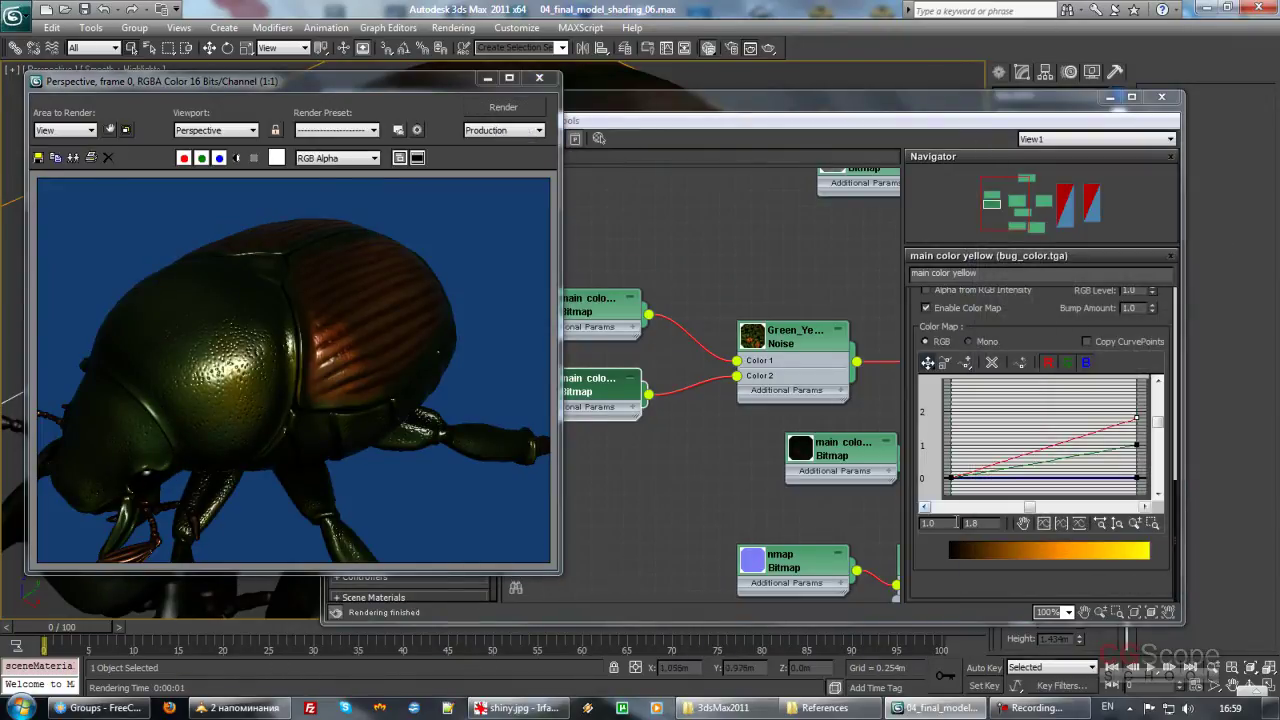
left_click(900, 519)
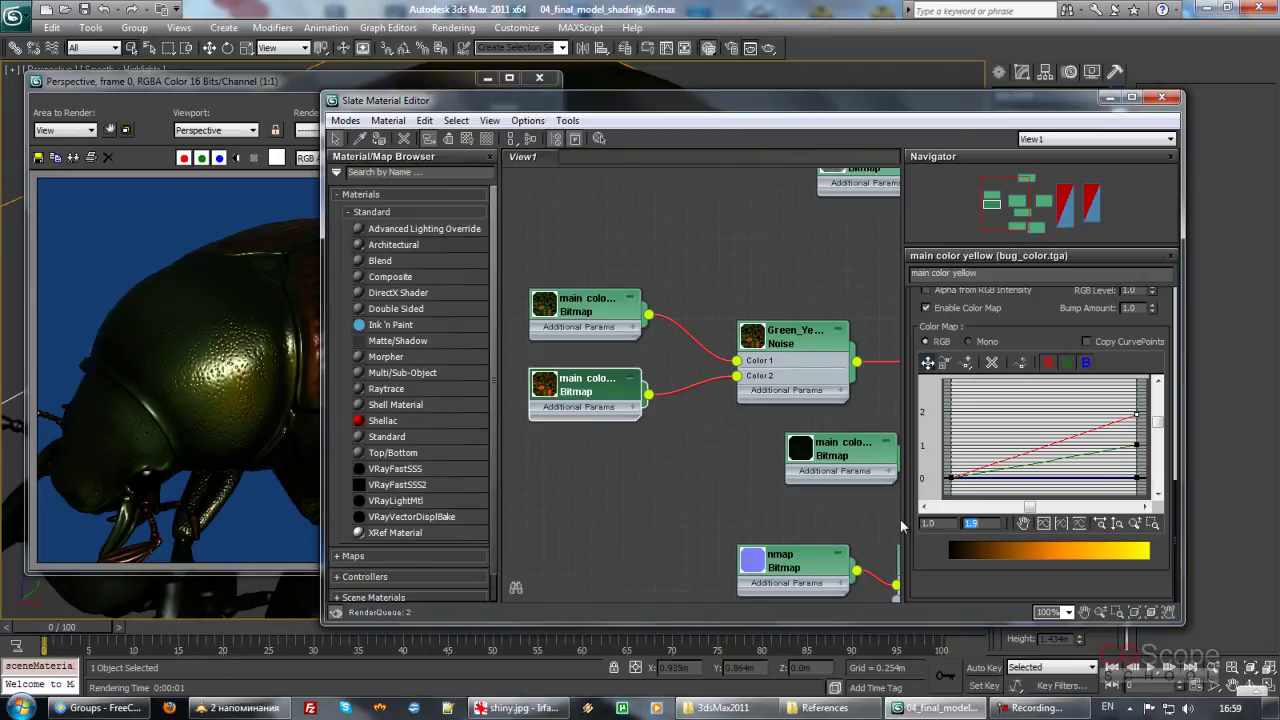
left_click(294, 110)
left_click(513, 110)
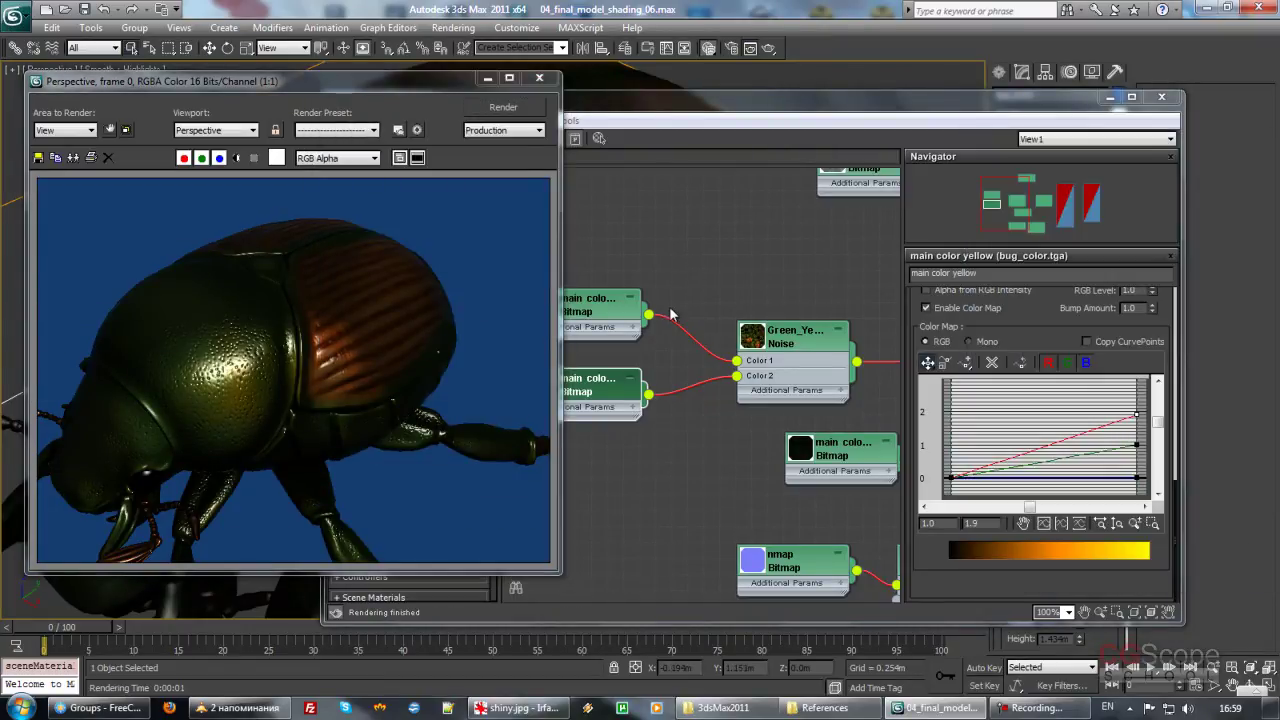
left_click(530, 710)
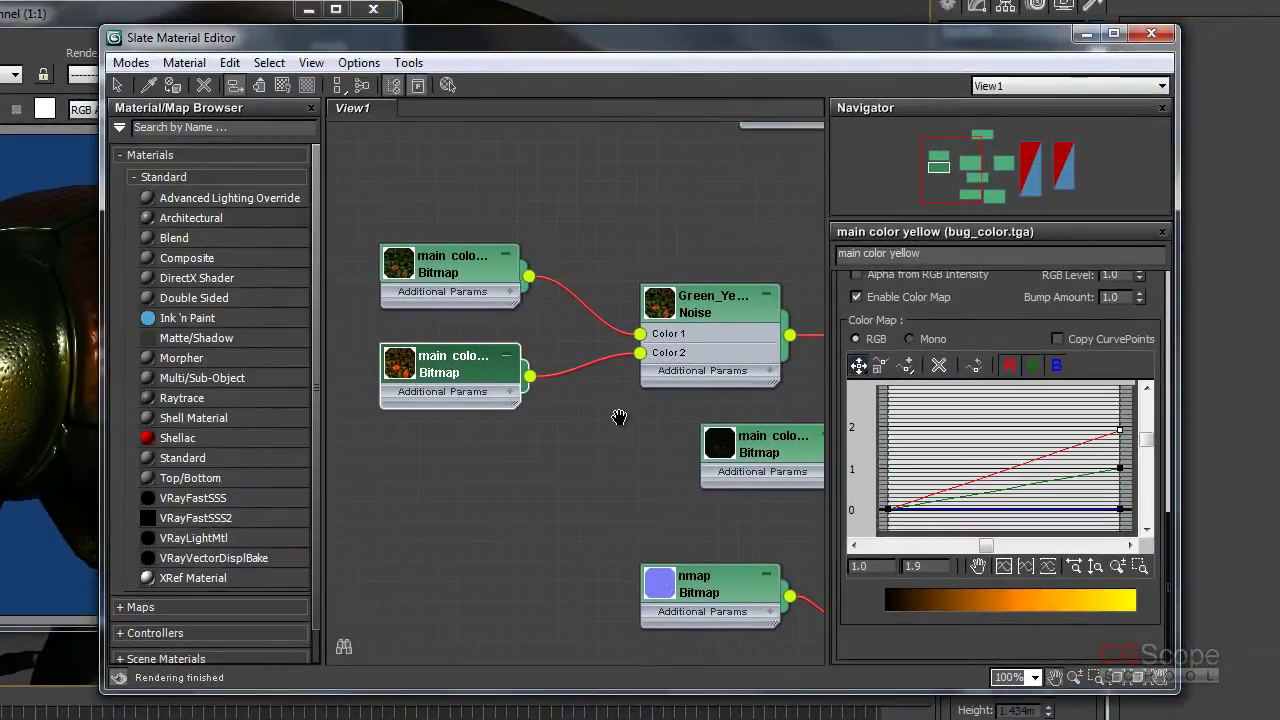
Step: Open Main_Green_FallOff, drag its Mix Curve points, and re-render the beetle
left_click_drag(480, 372, 481, 391)
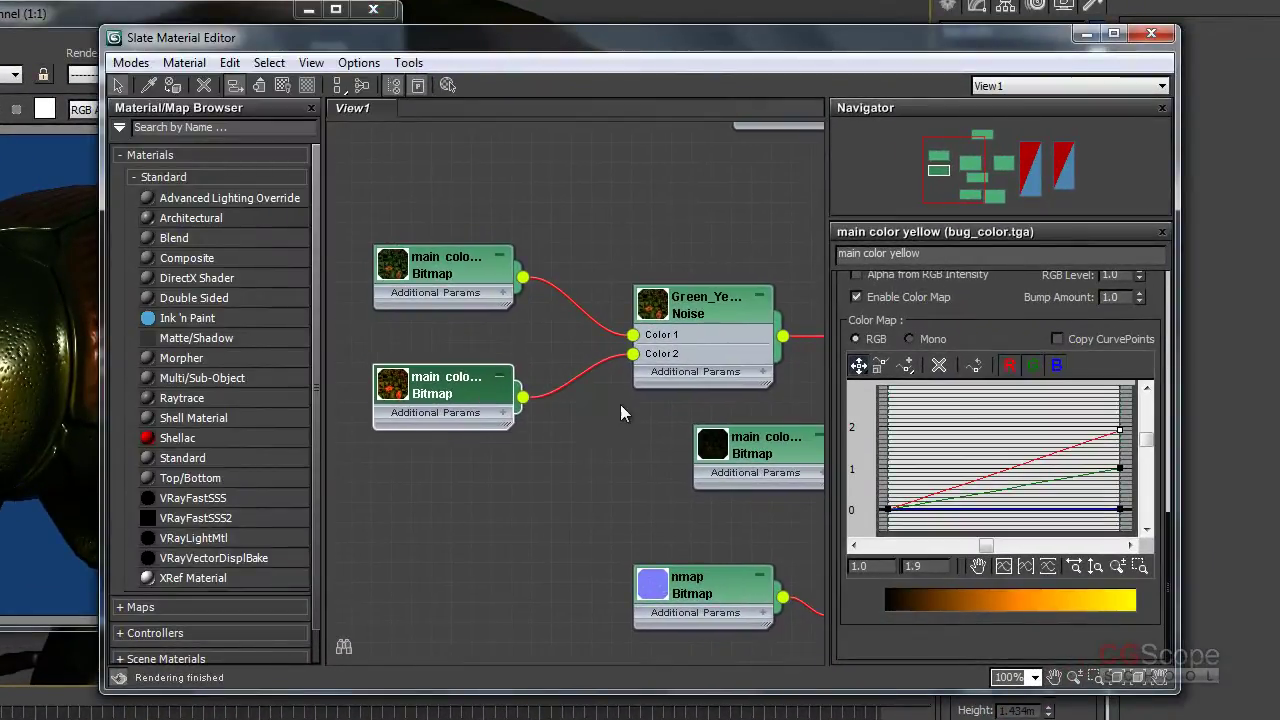
middle_click_drag(620, 412, 470, 421)
double_click(598, 342)
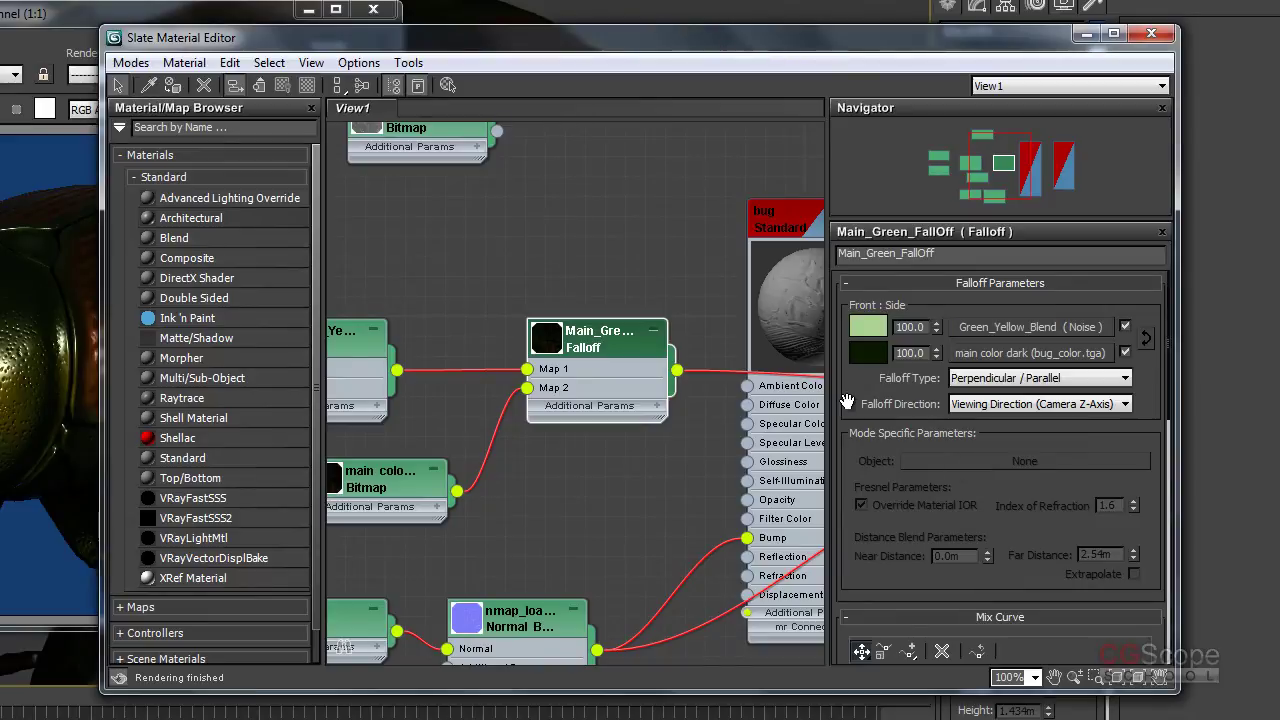
left_click_drag(848, 402, 877, 206)
left_click_drag(886, 400, 880, 397)
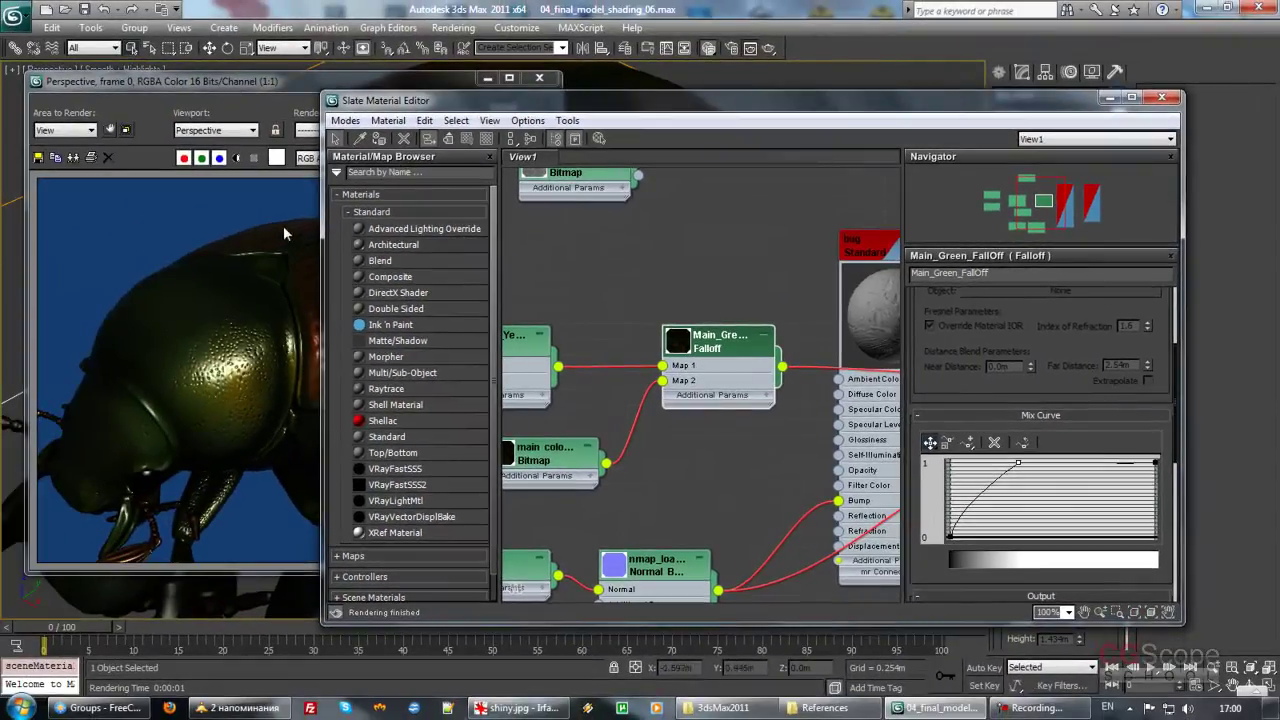
left_click(270, 85)
left_click(495, 110)
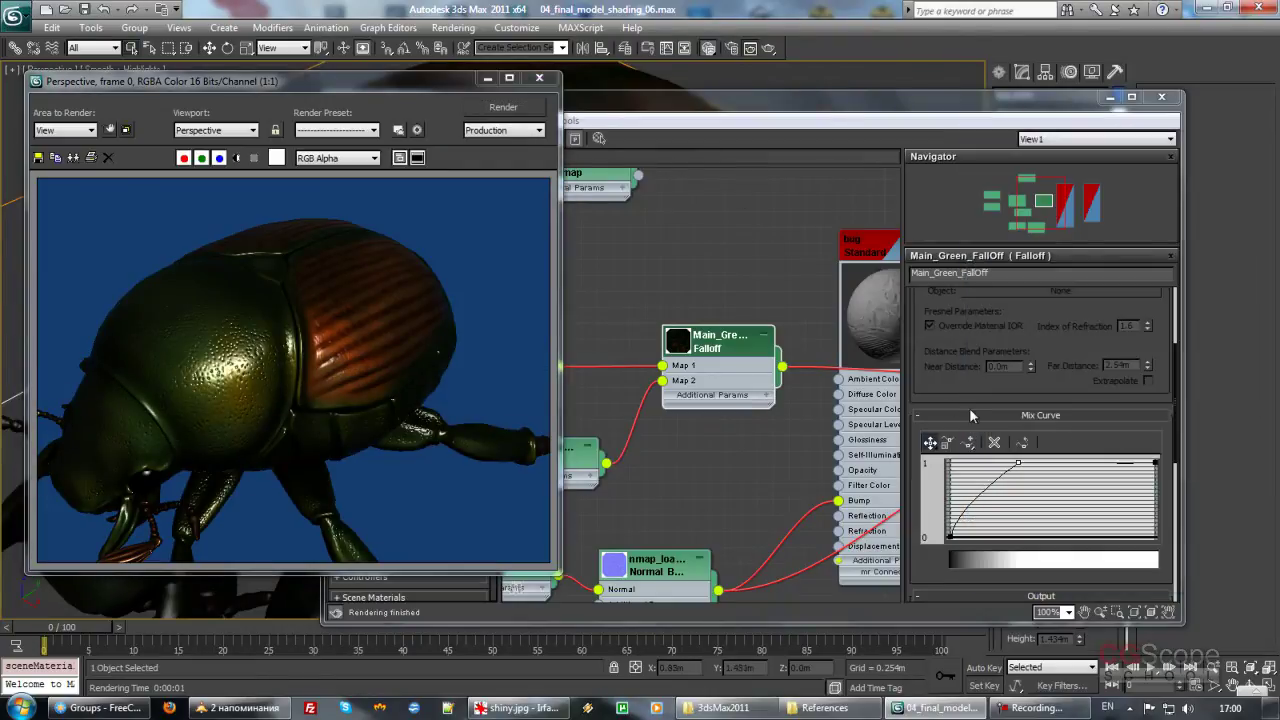
Step: Bend the Mix Curve so it rises steeply from the start and re-render
left_click_drag(1017, 466, 974, 463)
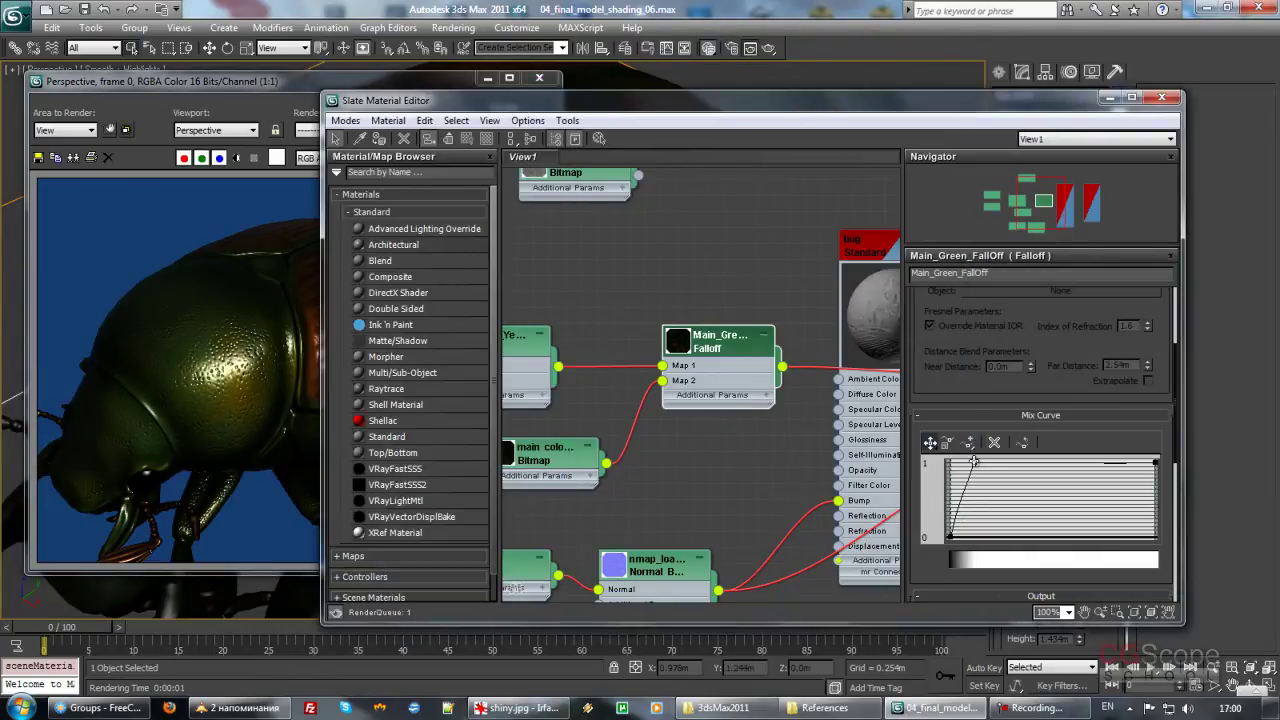
left_click(450, 80)
left_click(495, 110)
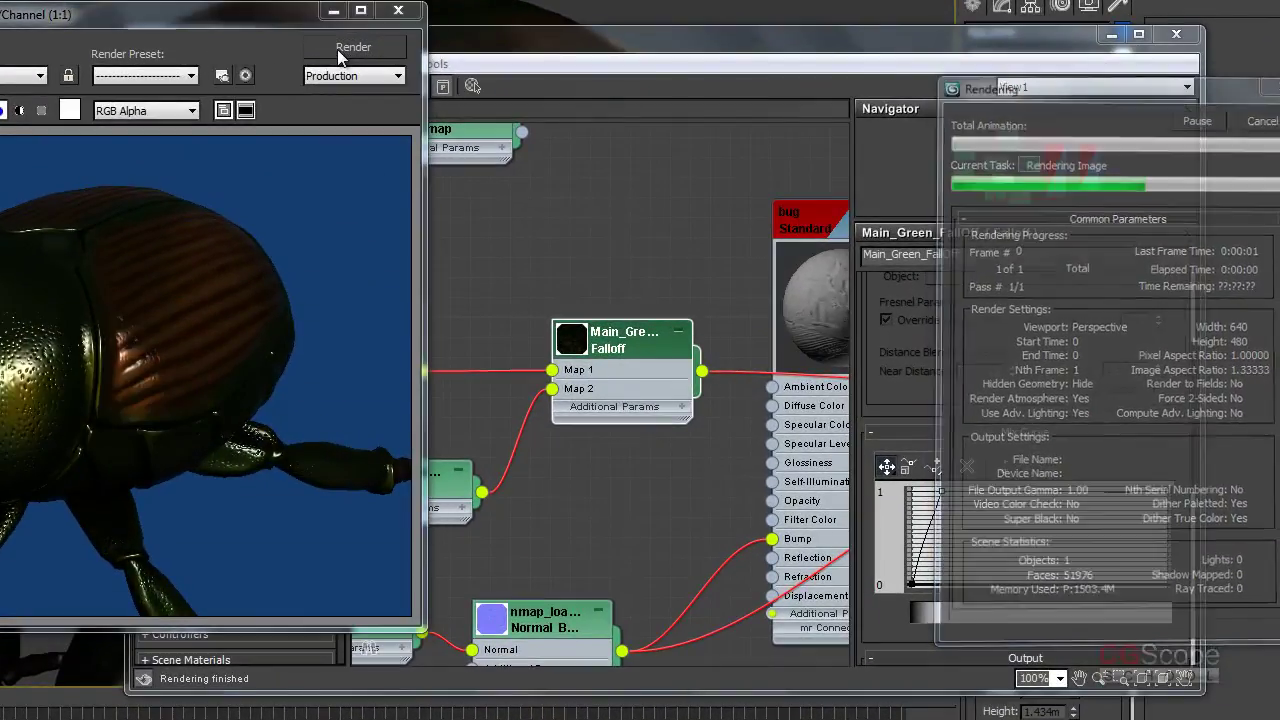
mouse_move(594, 507)
middle_mouse_down()
mouse_move(723, 466)
mouse_move(534, 464)
middle_mouse_up()
left_click_drag(941, 490, 964, 492)
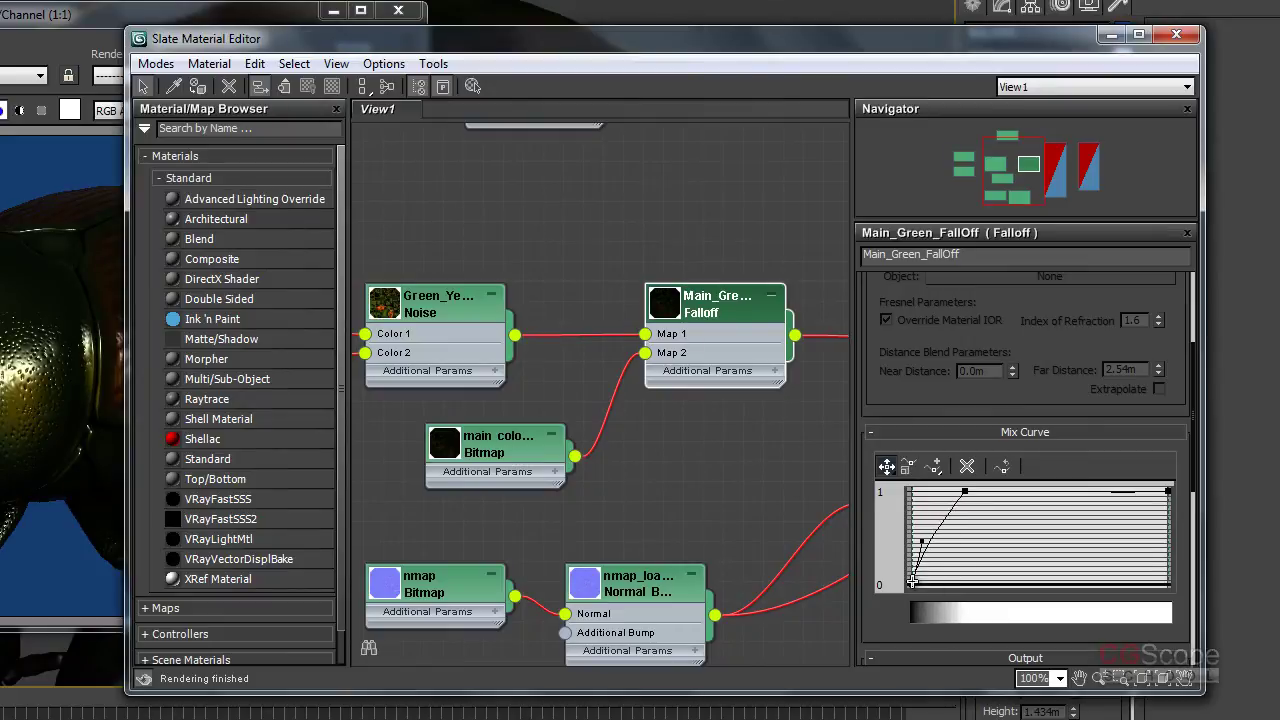
left_click_drag(923, 543, 913, 505)
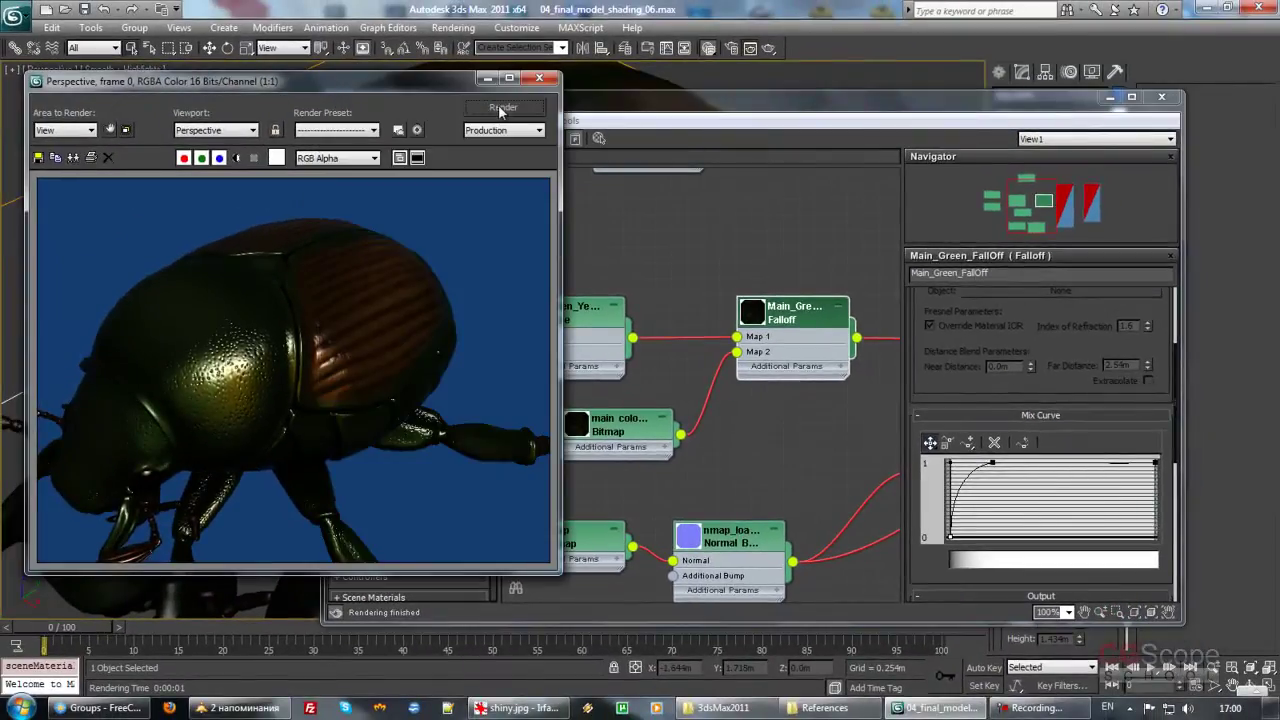
left_click(502, 108)
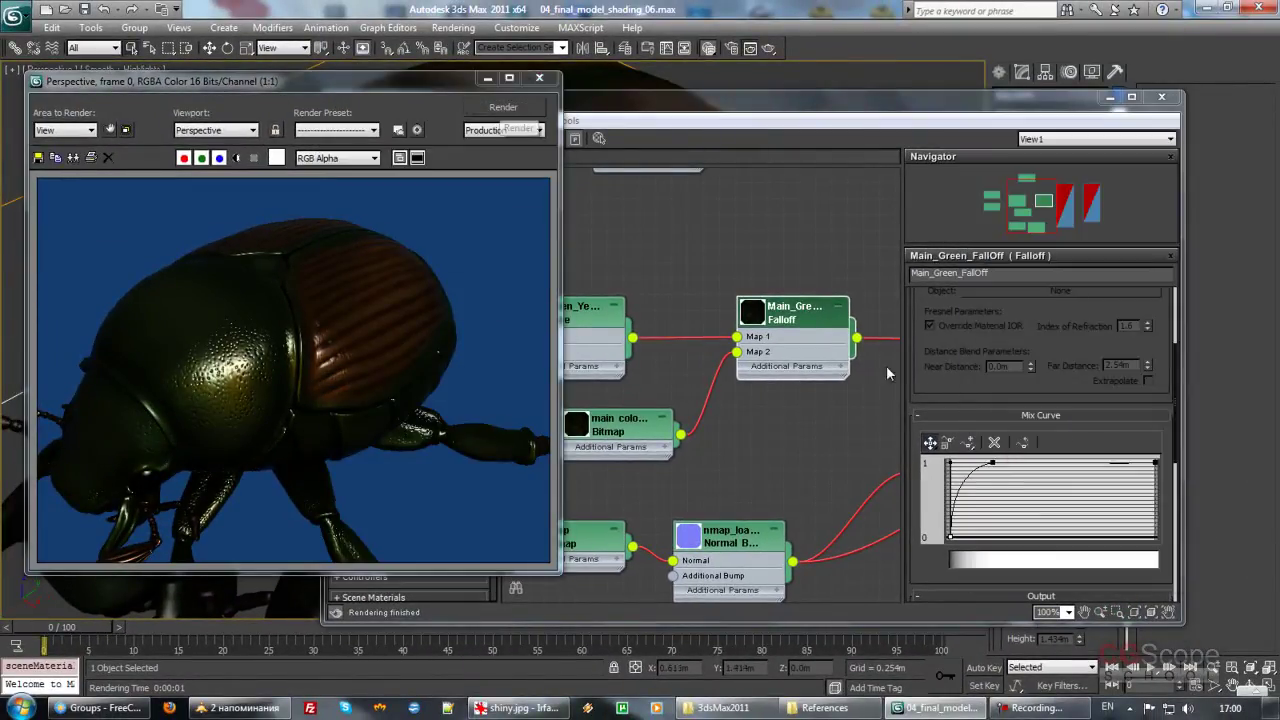
Step: Tweak the steep Mix Curve again and re-render the beetle
left_click(950, 465)
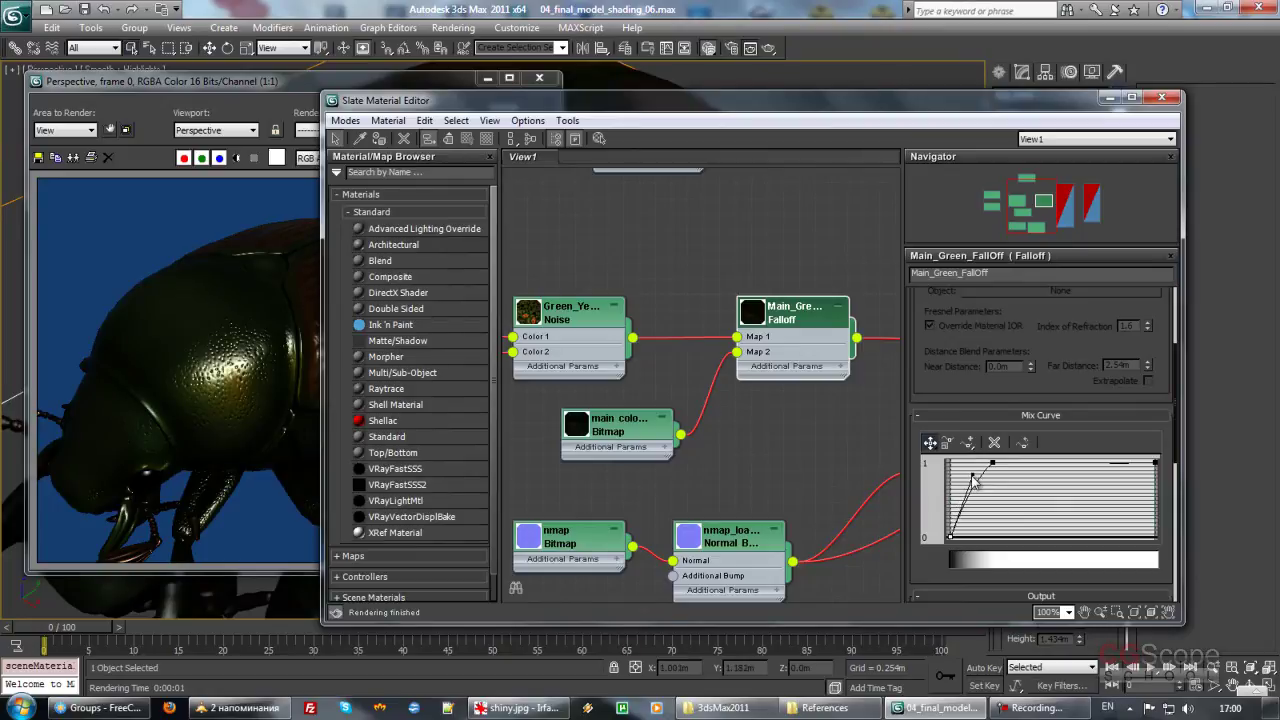
left_click(278, 88)
left_click(503, 107)
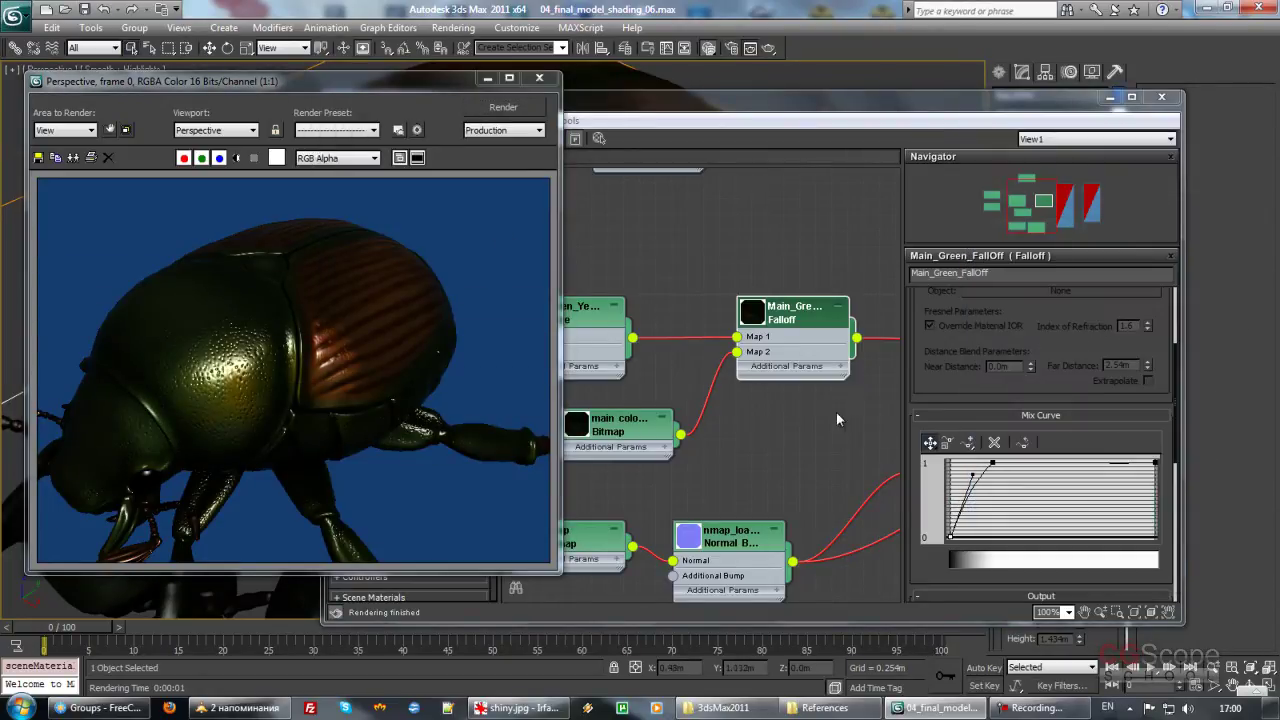
left_click_drag(960, 400, 956, 326)
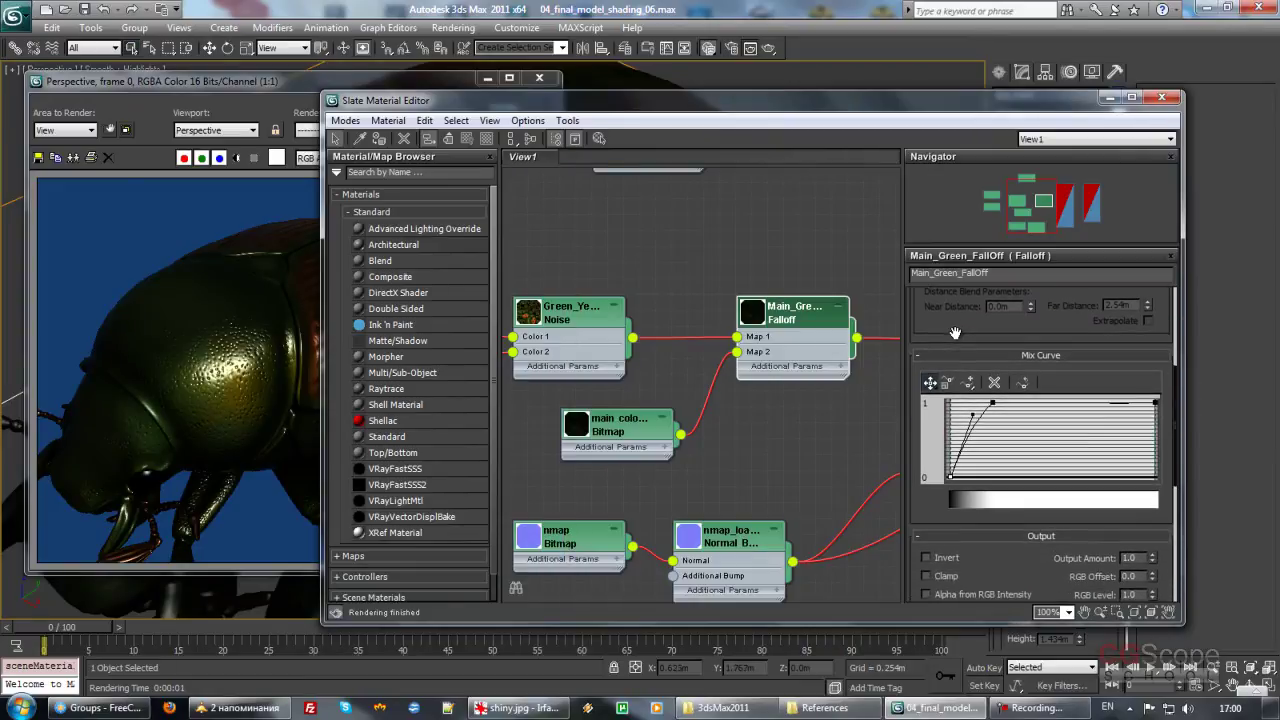
Step: Compare the beetle render against the shiny.jpg reference photo in IrfanView
left_click(505, 708)
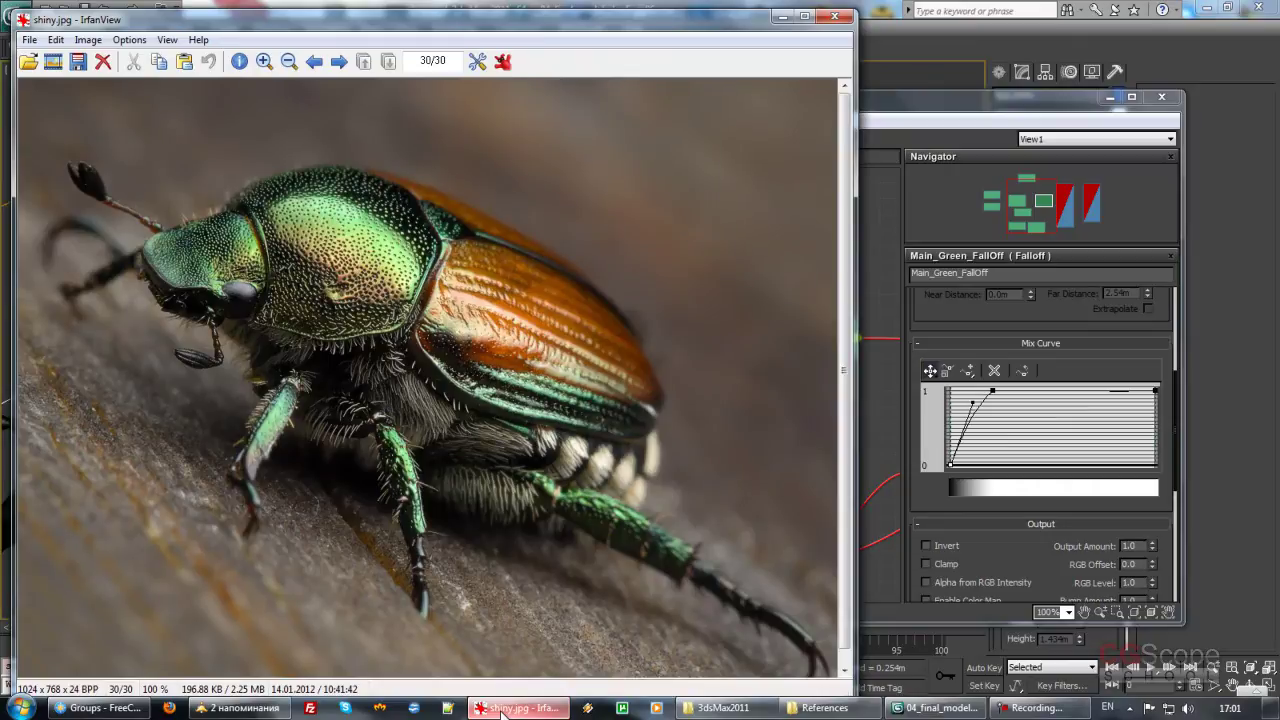
left_click(505, 708)
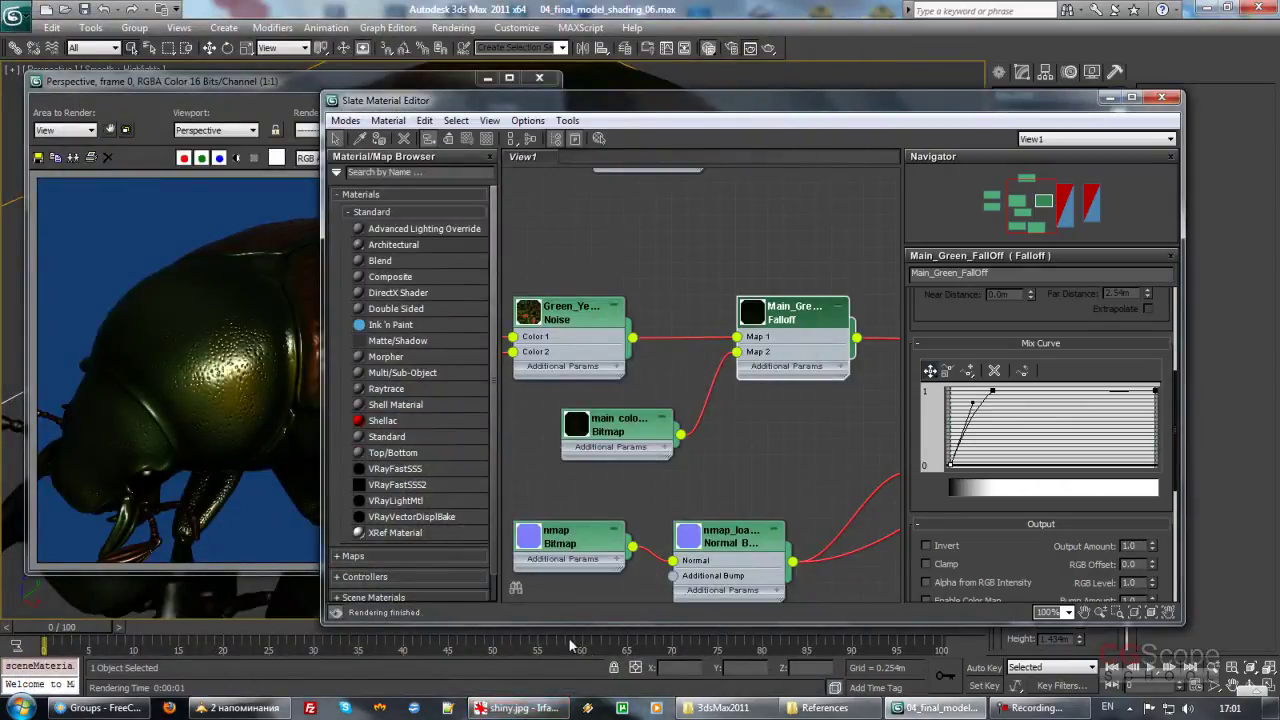
left_click(287, 84)
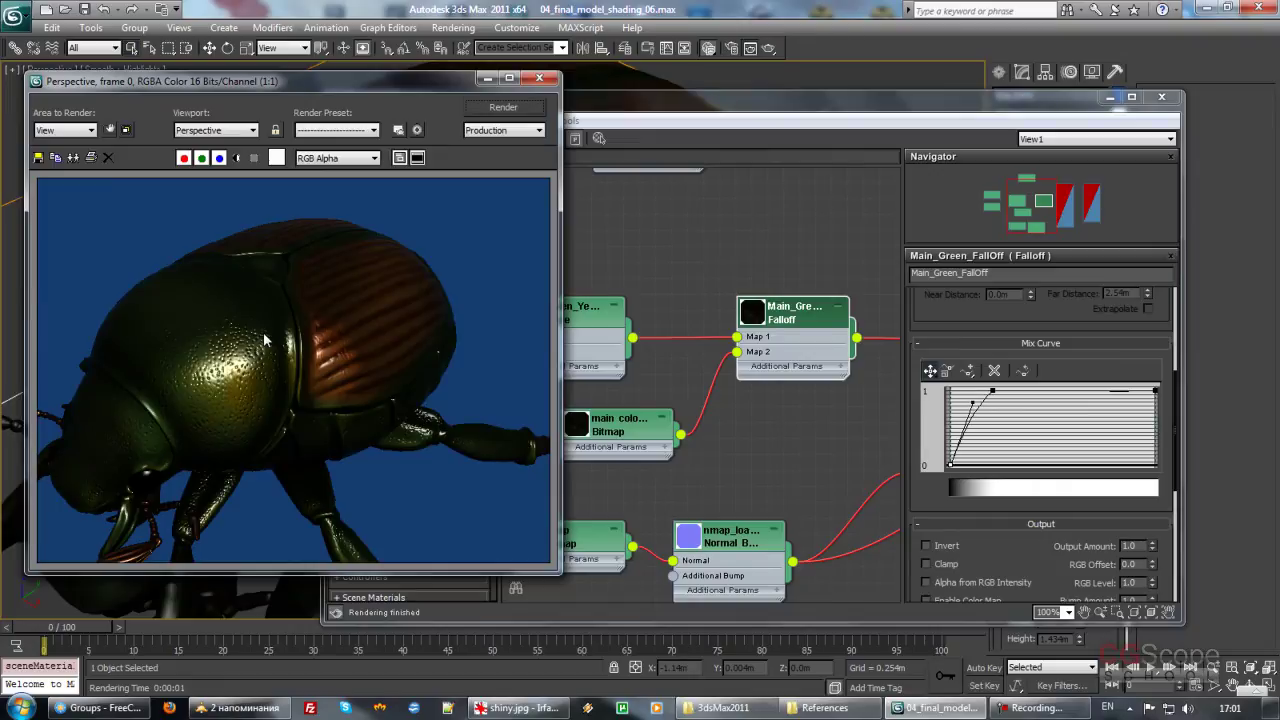
left_click(527, 710)
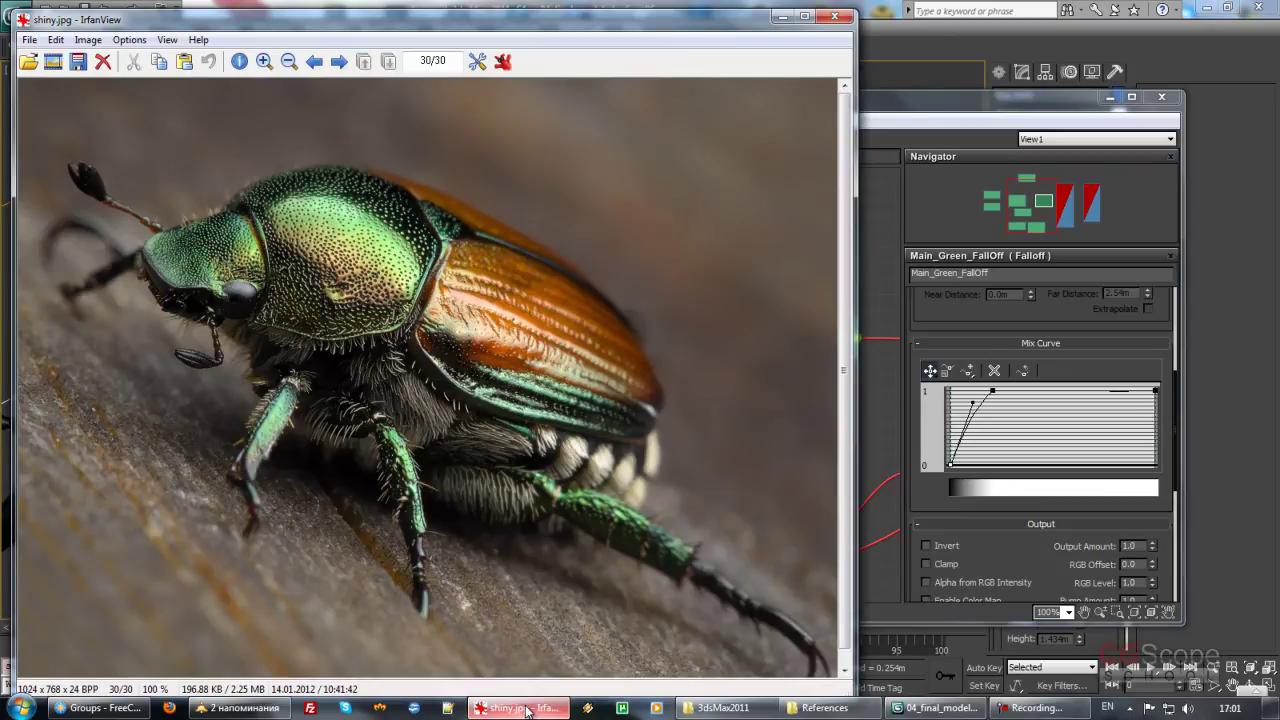
left_click(527, 710)
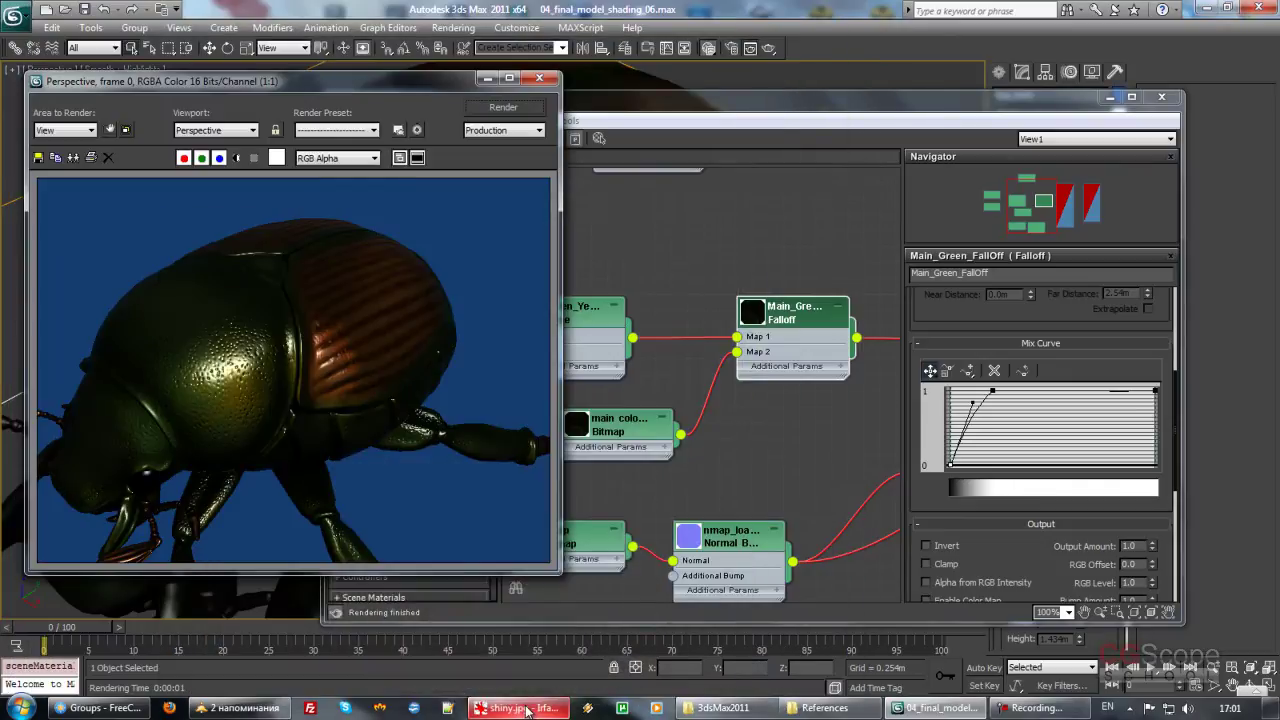
Step: Open the Architectural material's parameters, set Shininess to 60 and re-render
mouse_move(788, 441)
middle_mouse_down()
mouse_move(681, 434)
mouse_move(719, 409)
mouse_move(688, 396)
mouse_move(727, 291)
middle_mouse_up()
double_click(772, 262)
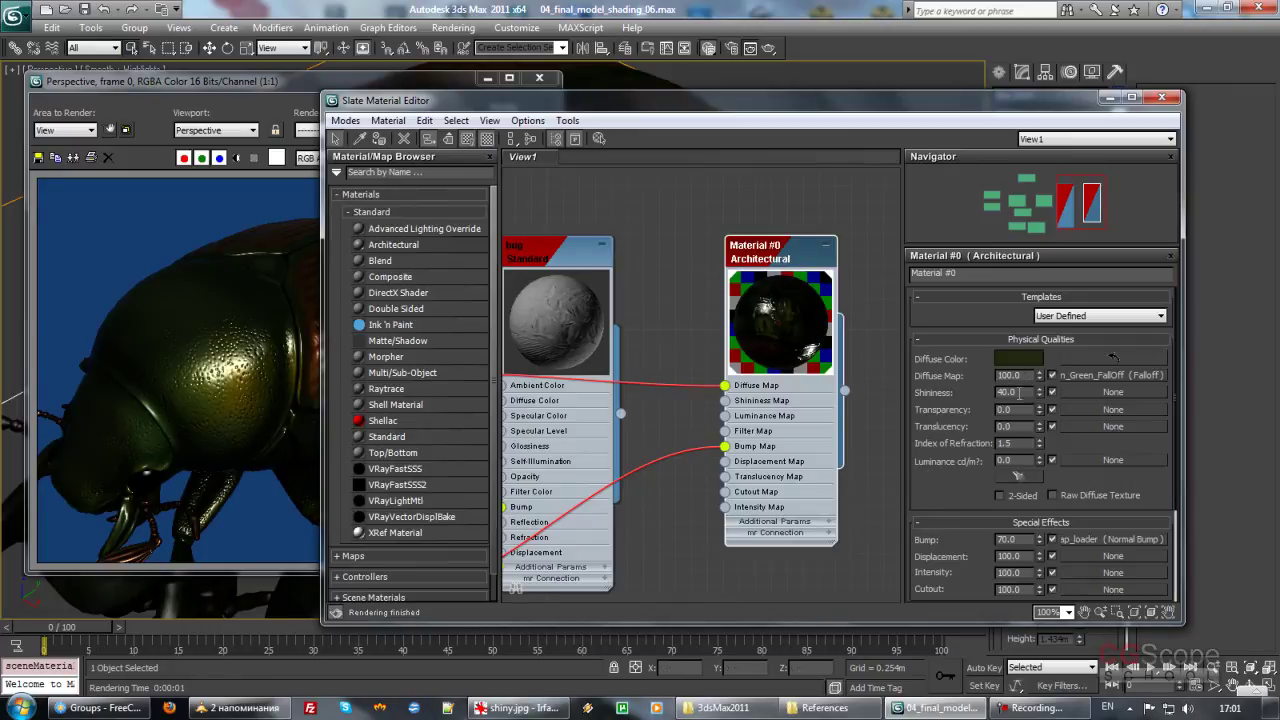
left_click_drag(1025, 392, 971, 392)
type("0")
key("Return")
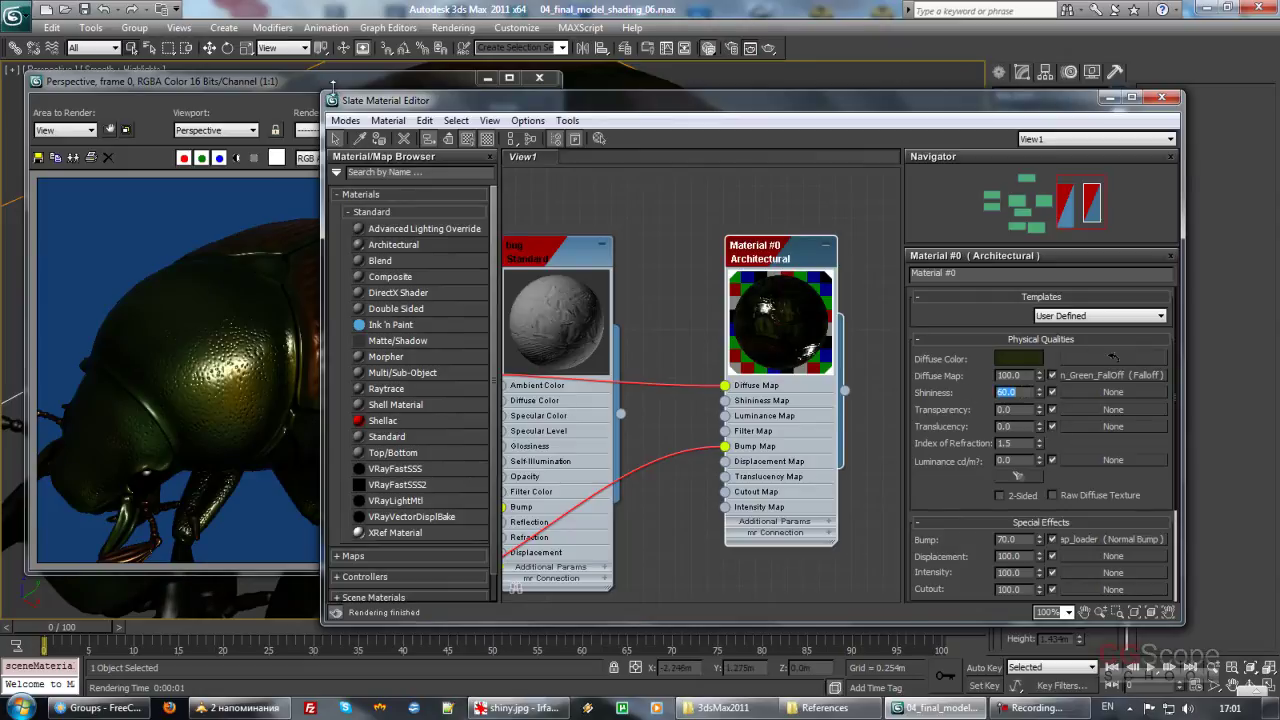
left_click(516, 112)
left_click(516, 110)
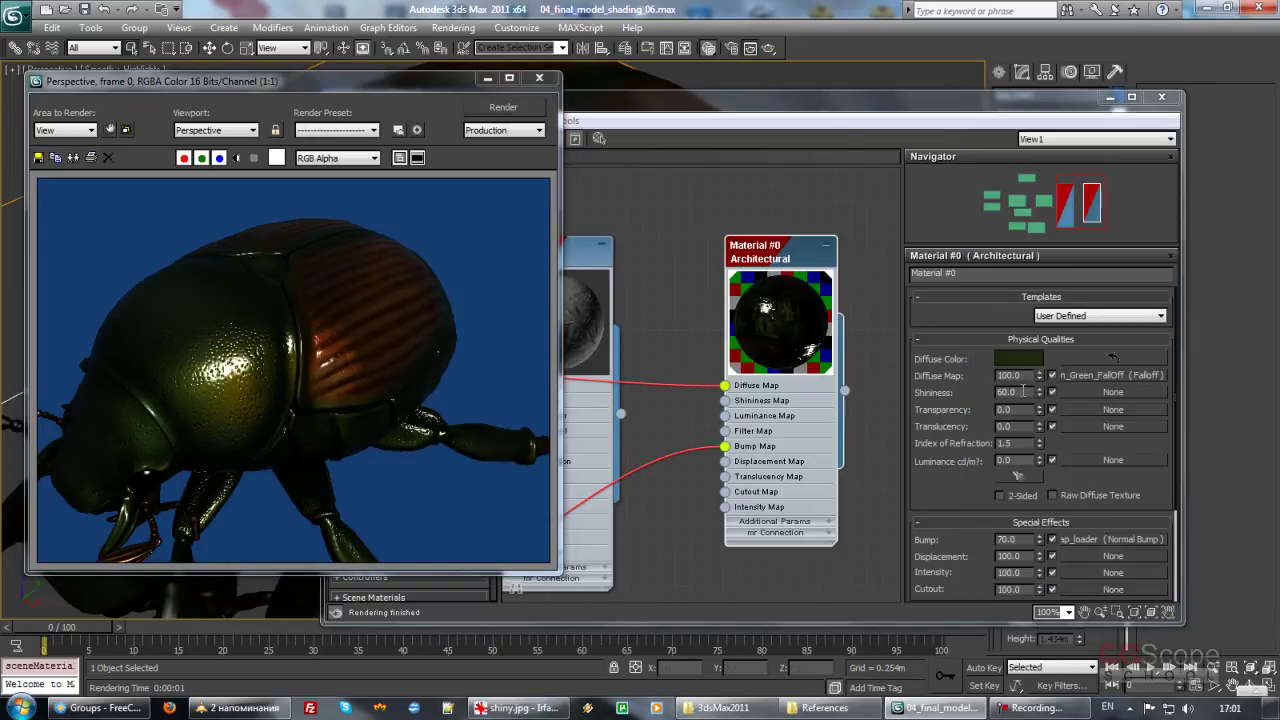
Step: Try Shininess 80 and then 20, re-rendering the beetle each time
left_click(1022, 392)
type("0")
key("Return")
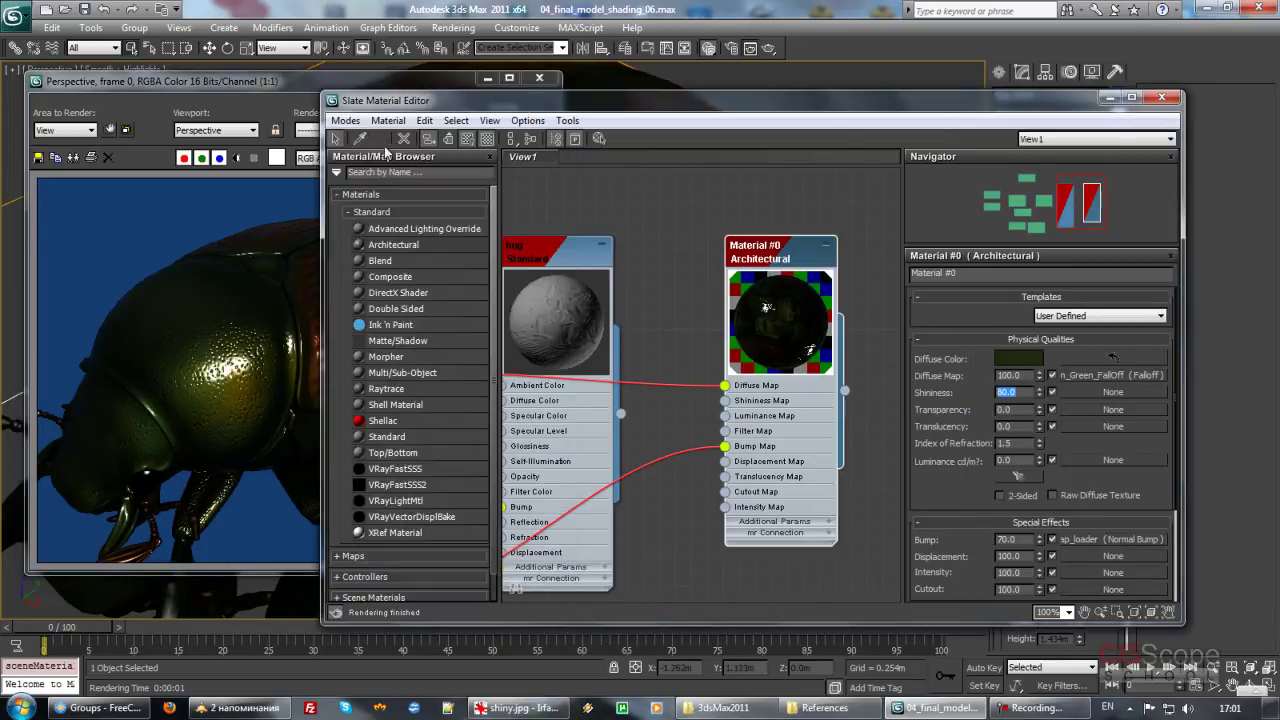
left_click(295, 90)
left_click(503, 108)
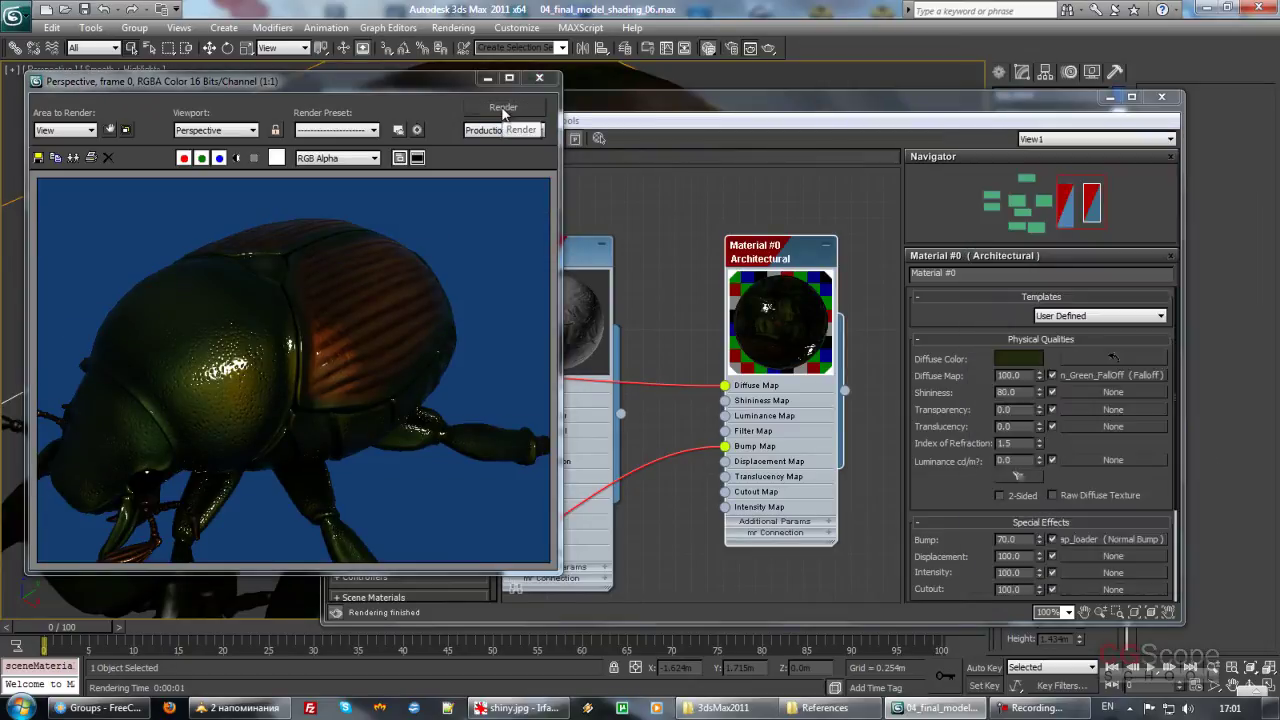
left_click(1028, 392)
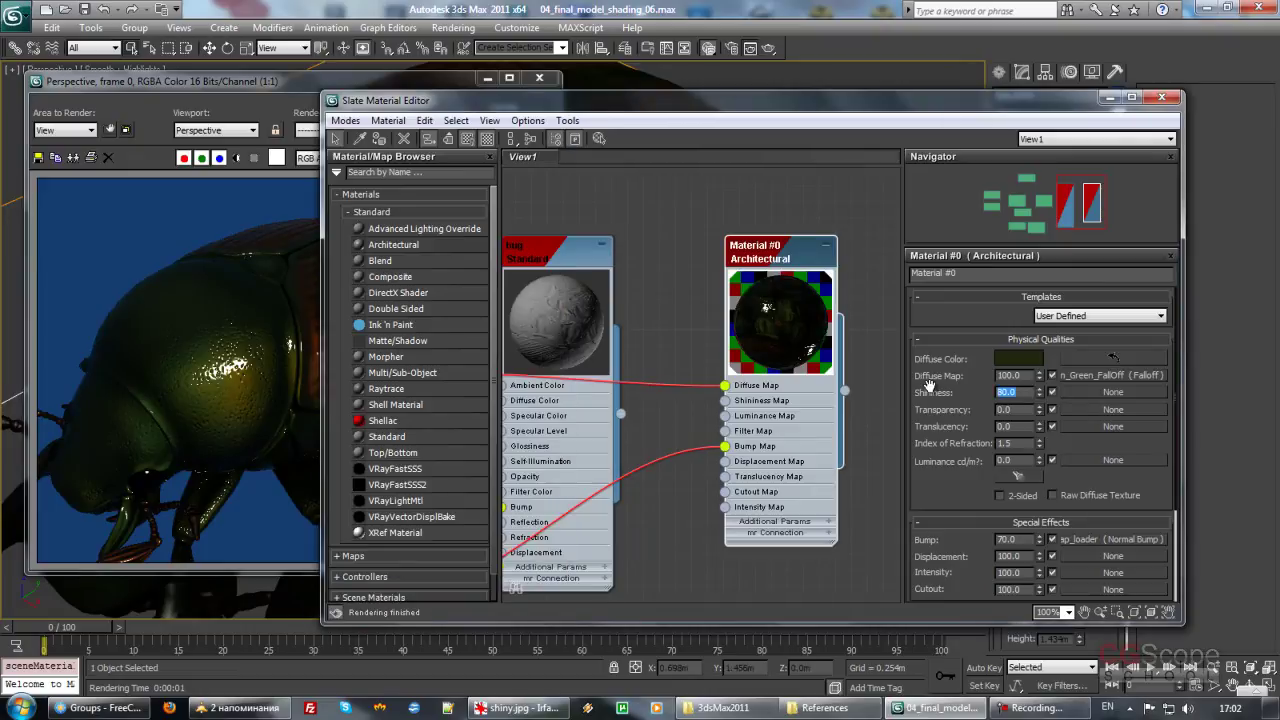
type("20")
key("Return")
left_click(480, 82)
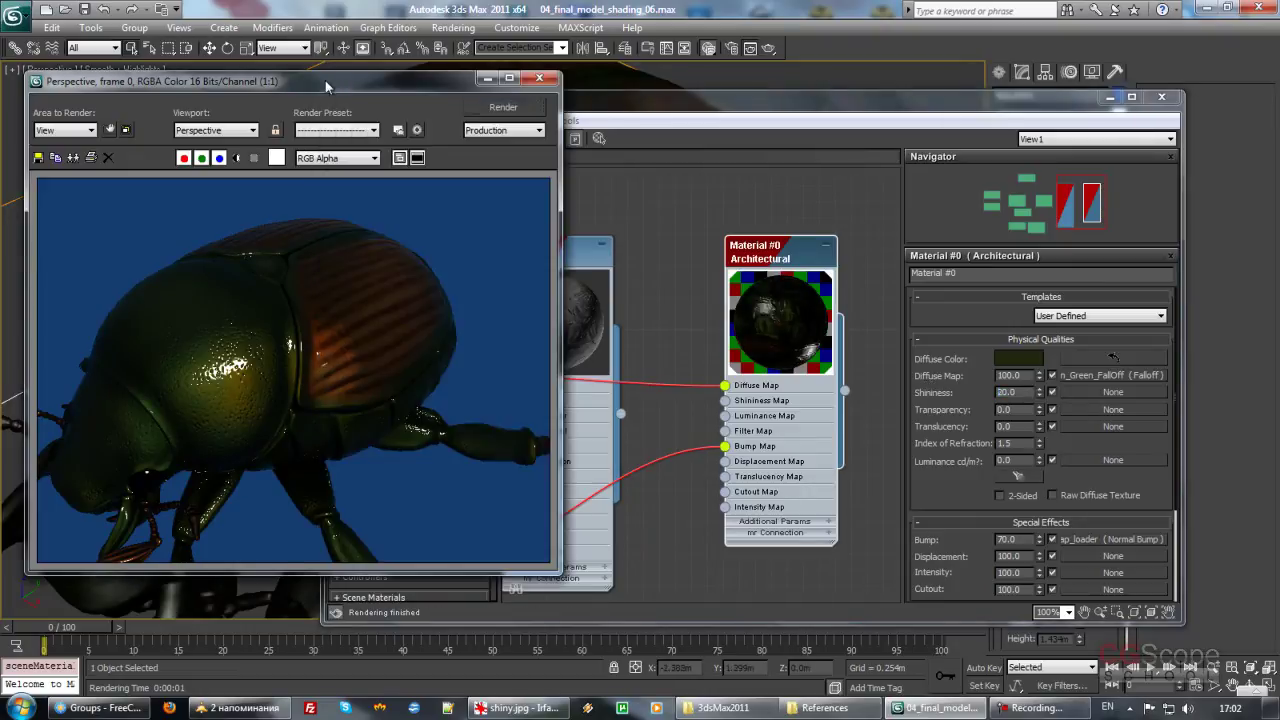
left_click(503, 110)
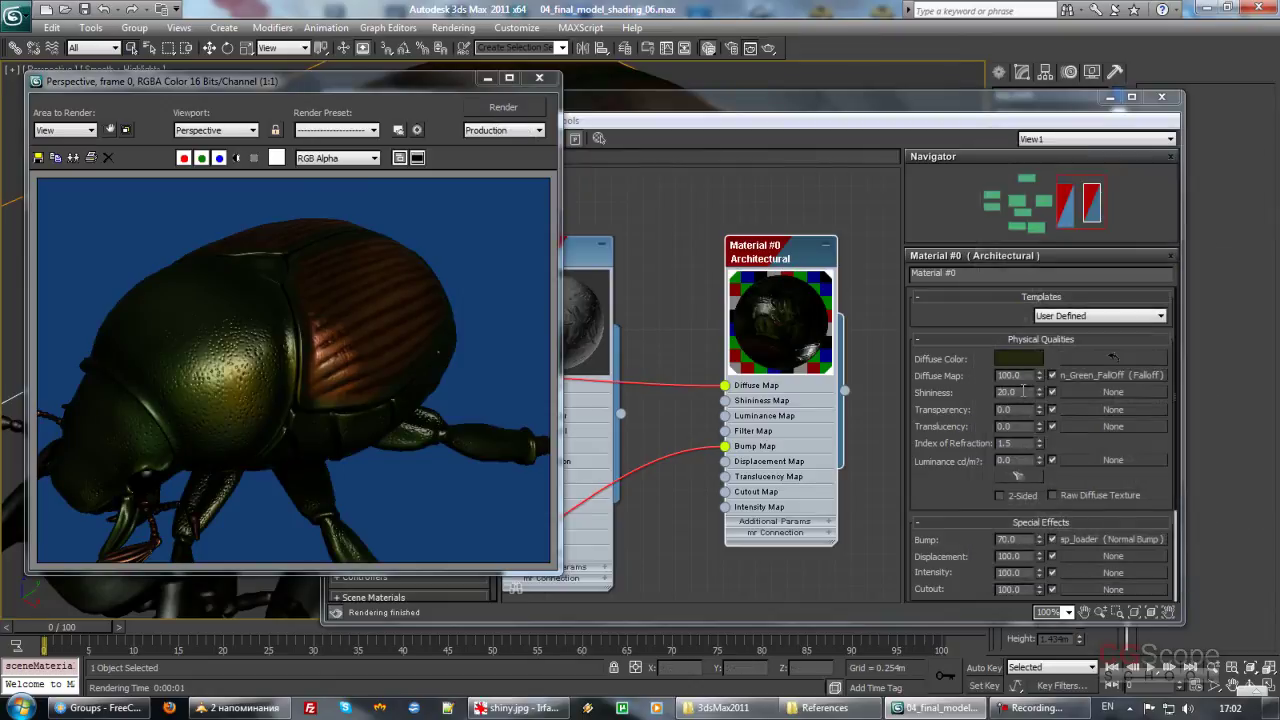
Step: Set Shininess to 100, then 90, re-rendering the beetle after each
double_click(1027, 391)
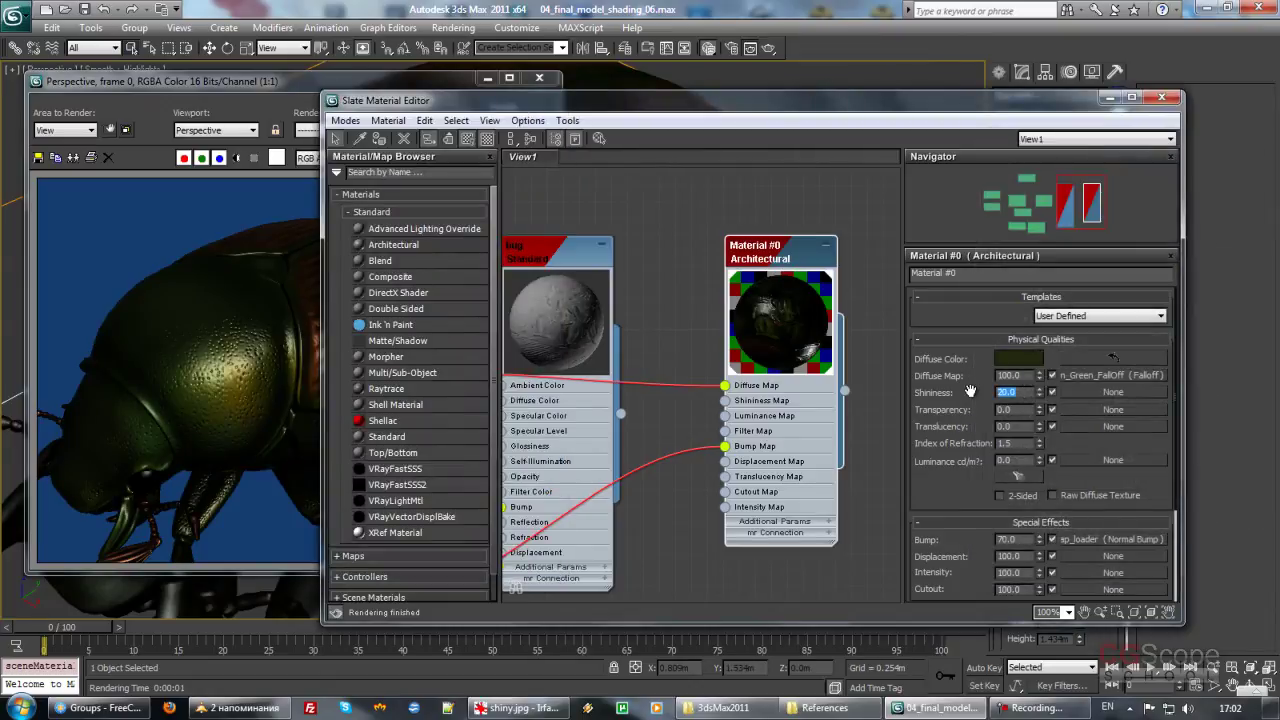
type("100")
key("Return")
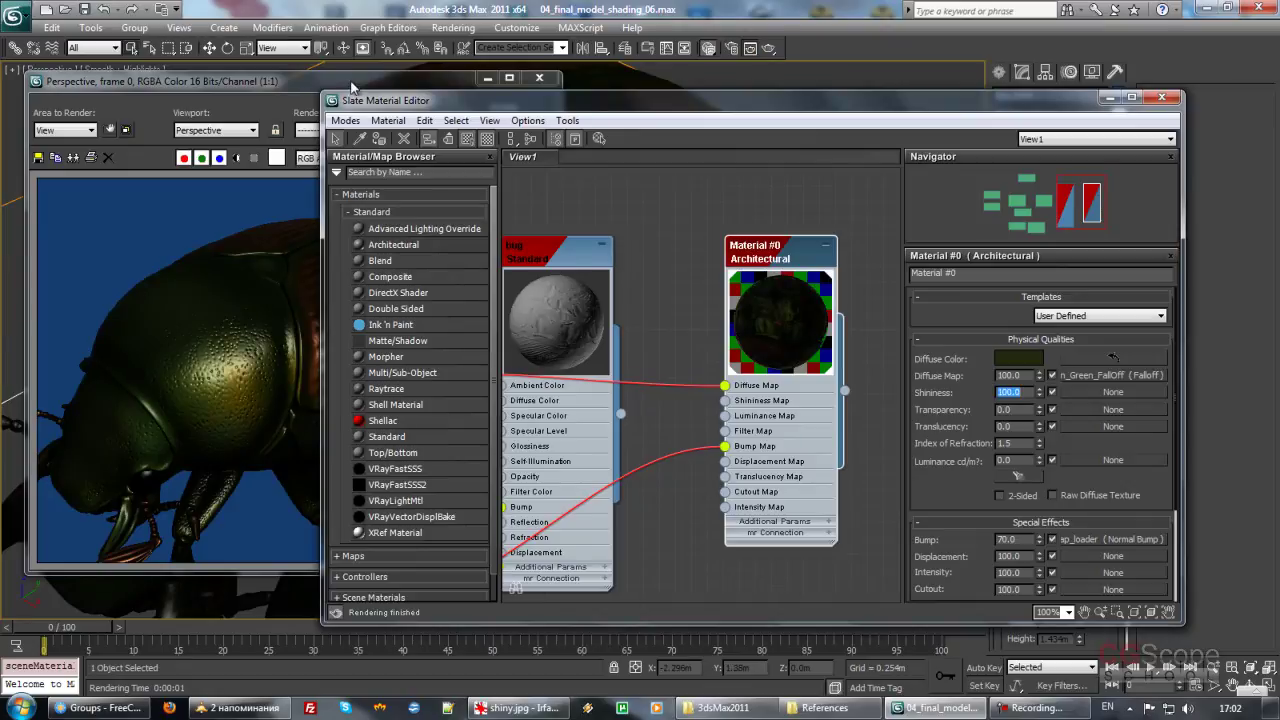
left_click(352, 84)
left_click(500, 110)
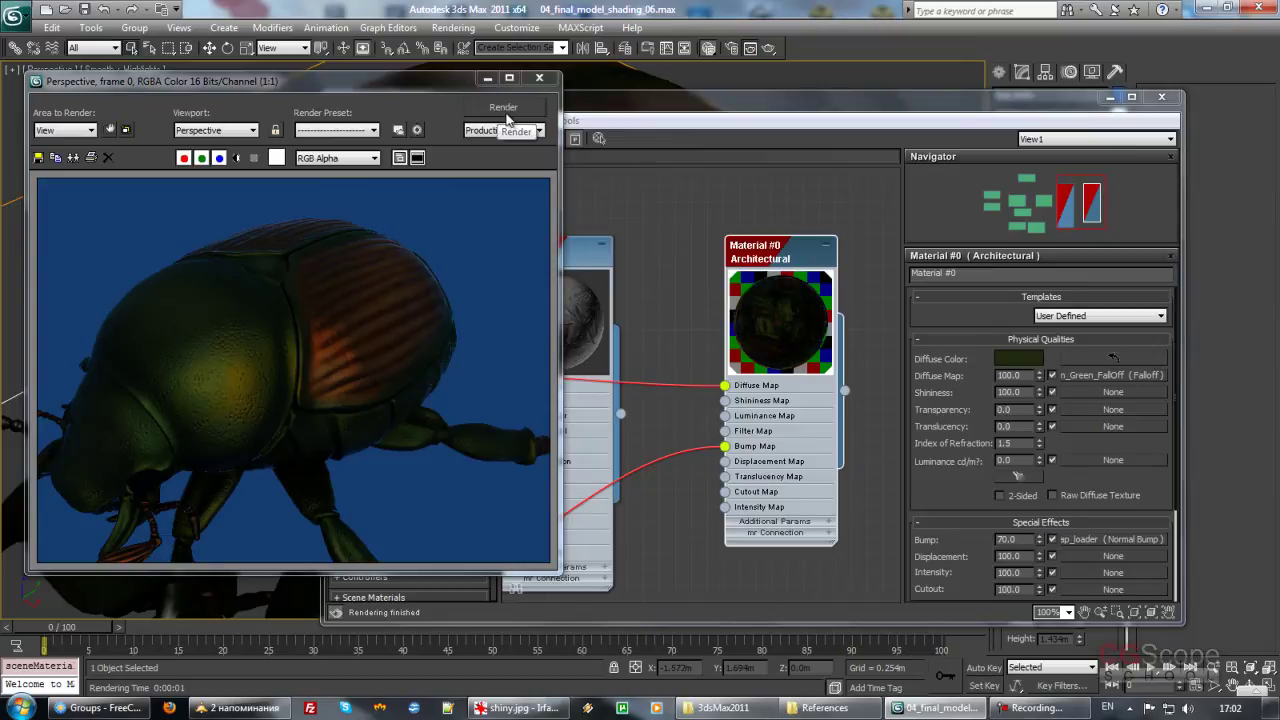
left_click(1015, 392)
type("90")
key("Return")
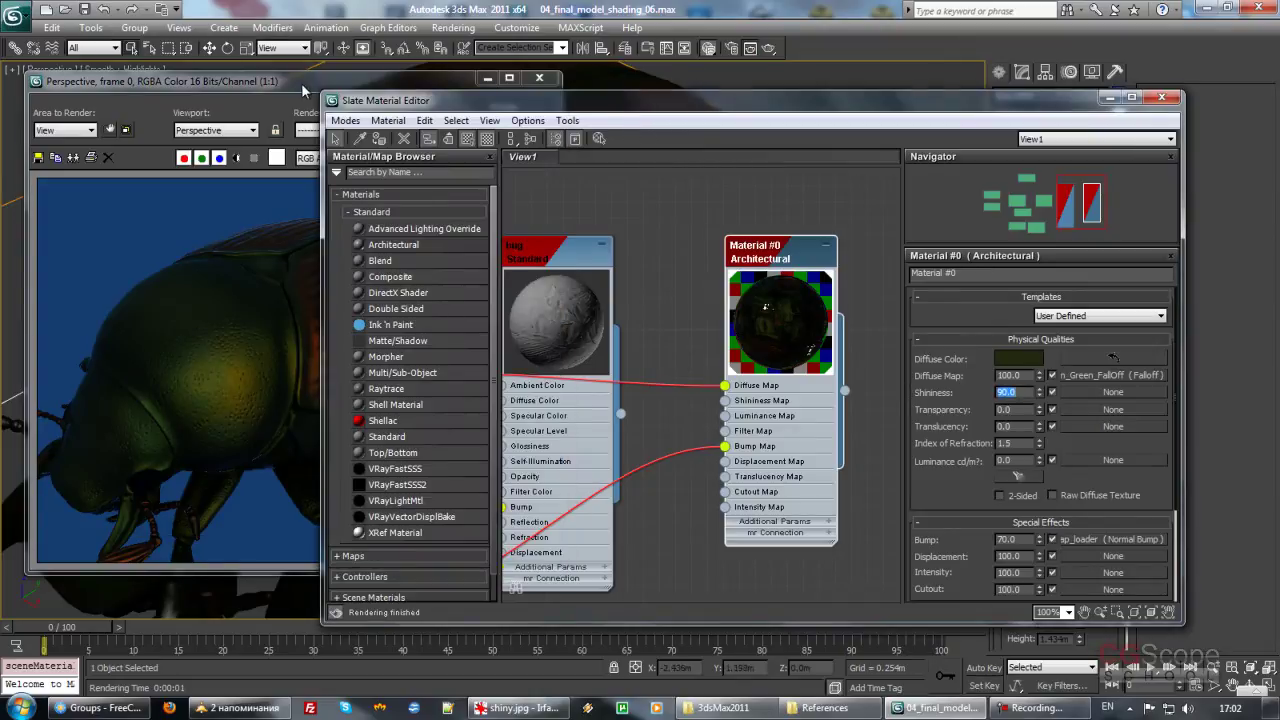
left_click(303, 90)
left_click(486, 113)
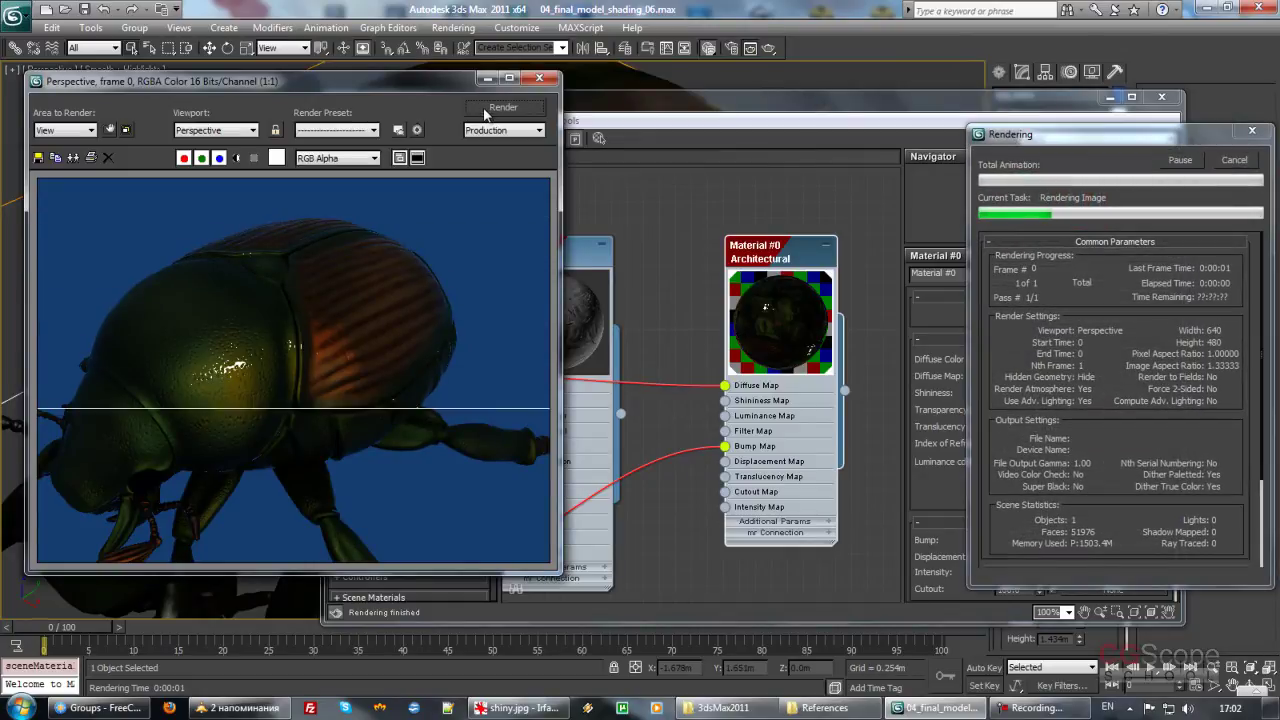
Step: Compare with the shiny.jpg photo, then set Shininess to 80 and re-render
left_click(495, 708)
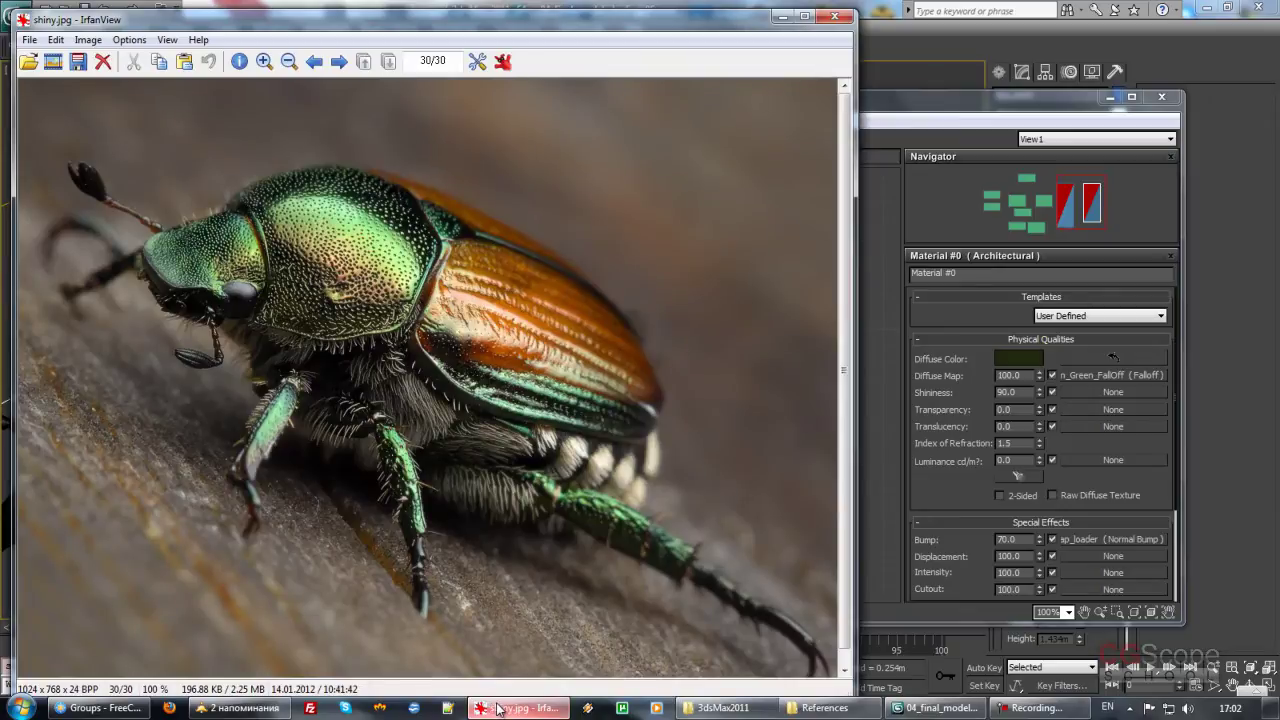
left_click(503, 710)
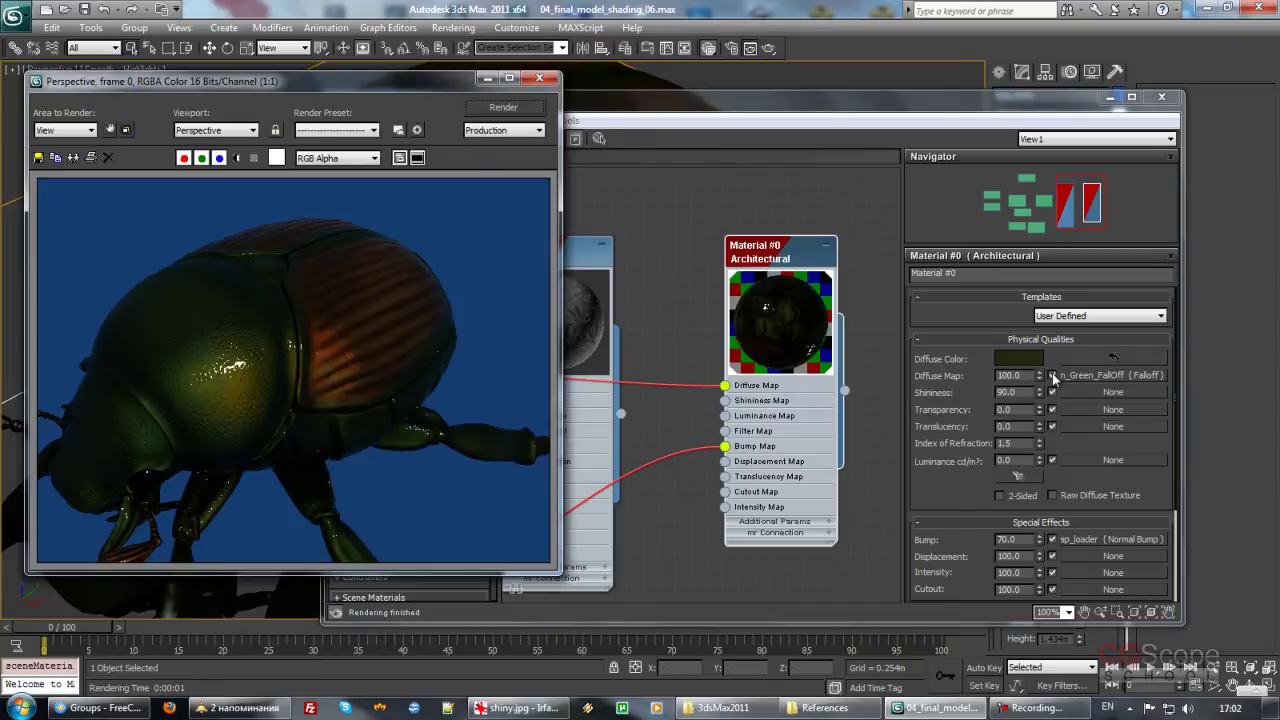
left_click(1024, 393)
type("80")
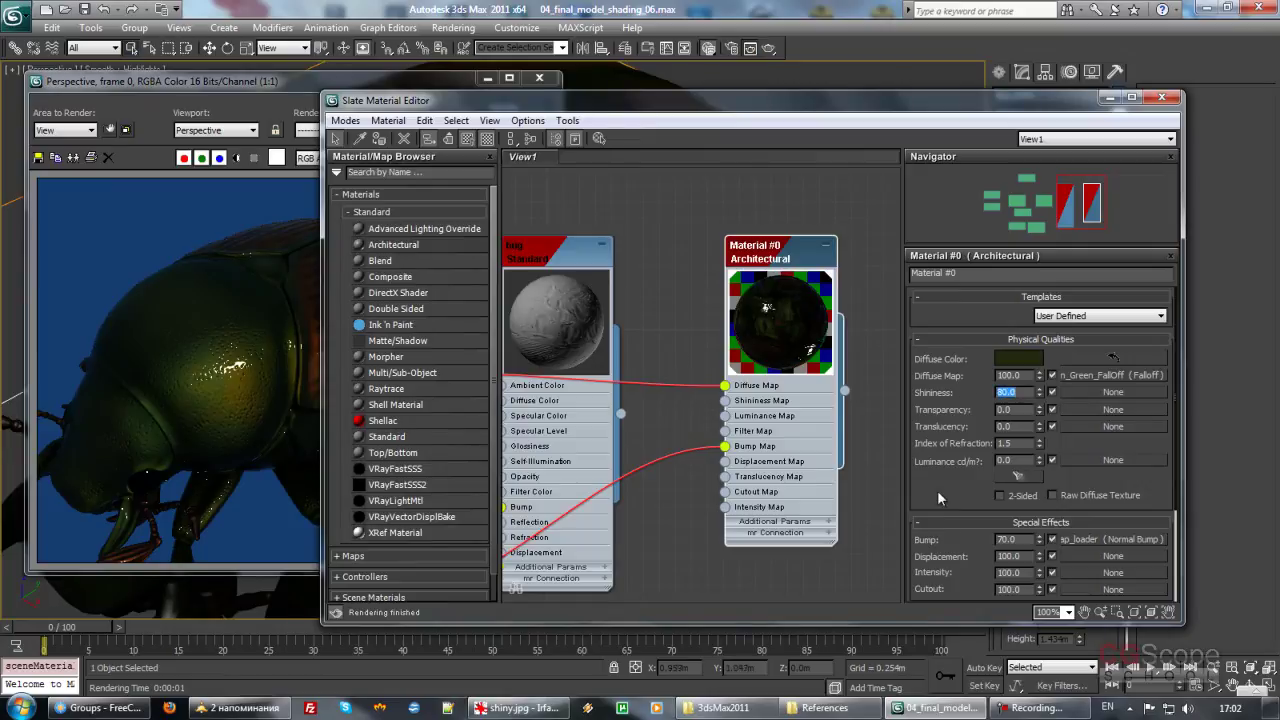
left_click(469, 135)
left_click(496, 105)
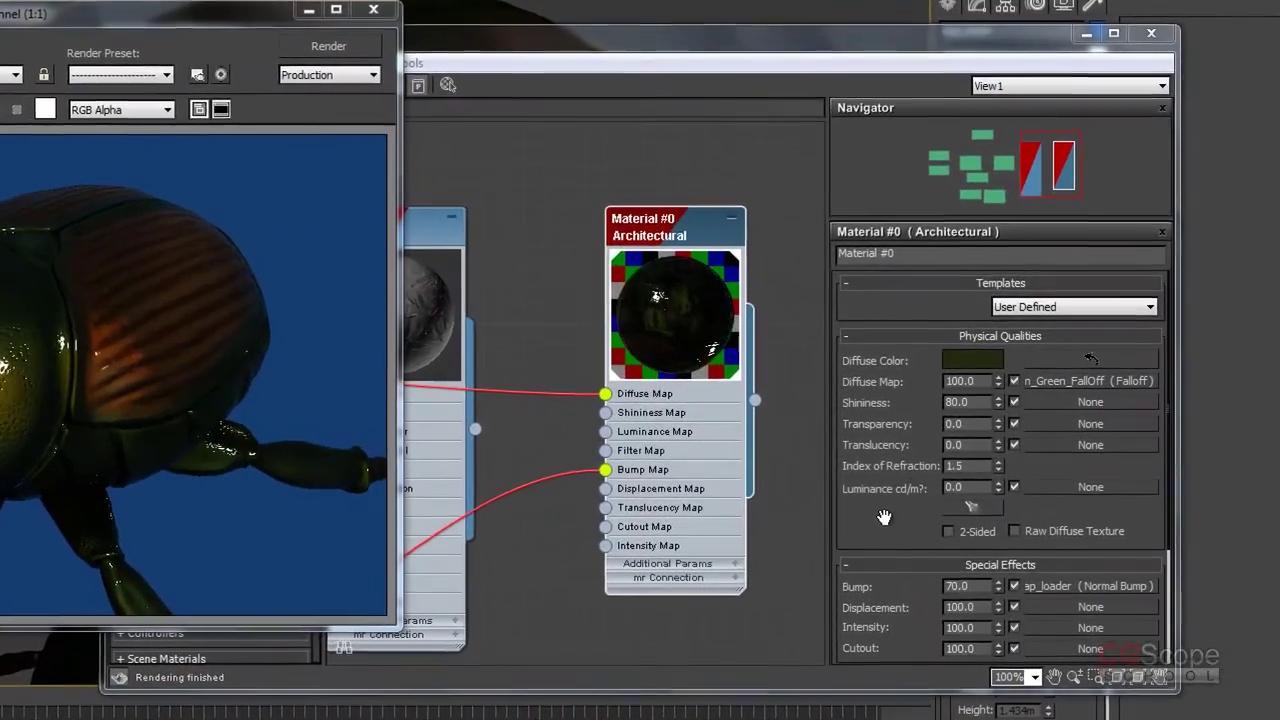
left_click(880, 513)
Step: Set Material #0's Index of Refraction to 1.8 and re-render the beetle
mouse_move(880, 513)
left_mouse_down()
mouse_move(877, 500)
mouse_move(868, 522)
left_mouse_up()
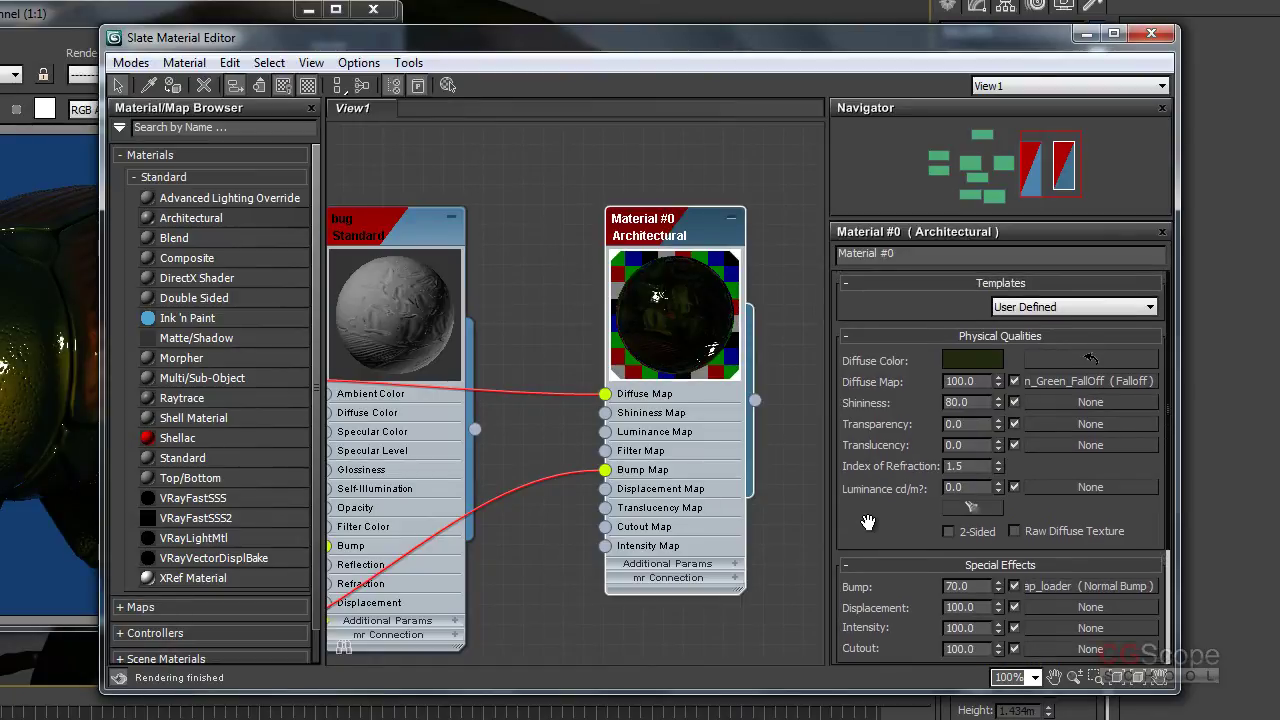
key("BackSpace")
type("4")
key("Return")
key("Return")
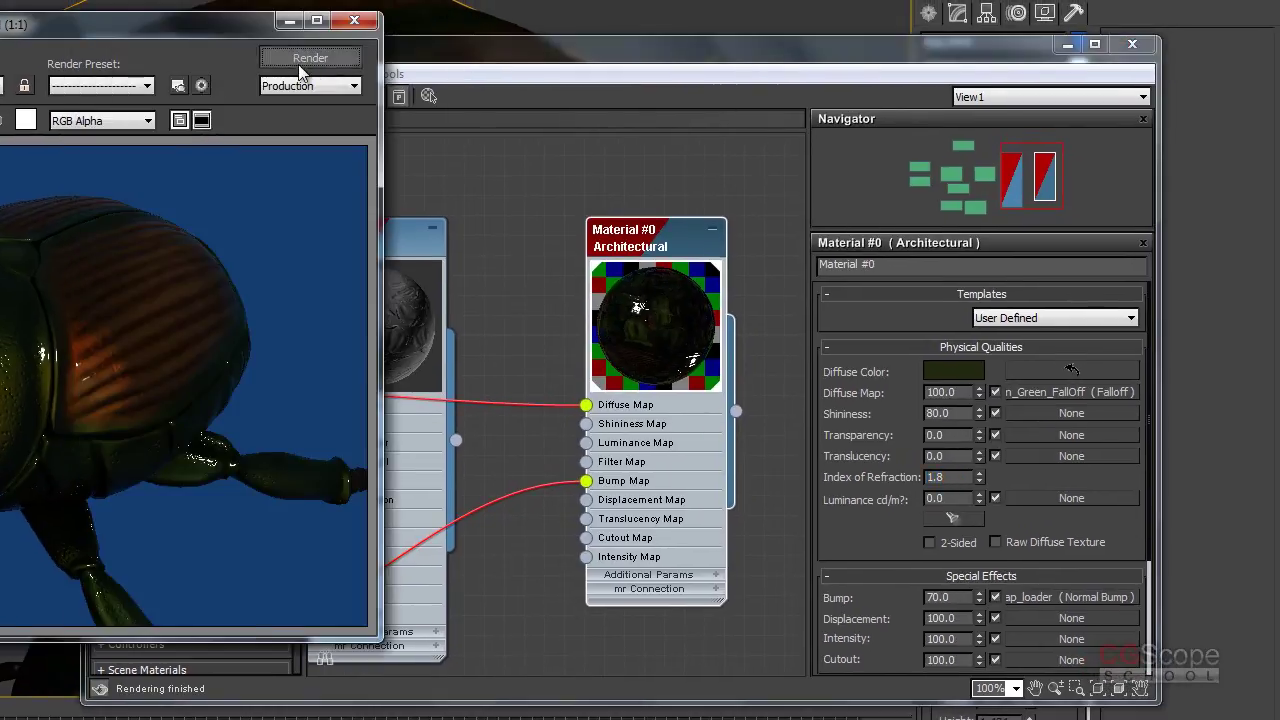
left_click(305, 58)
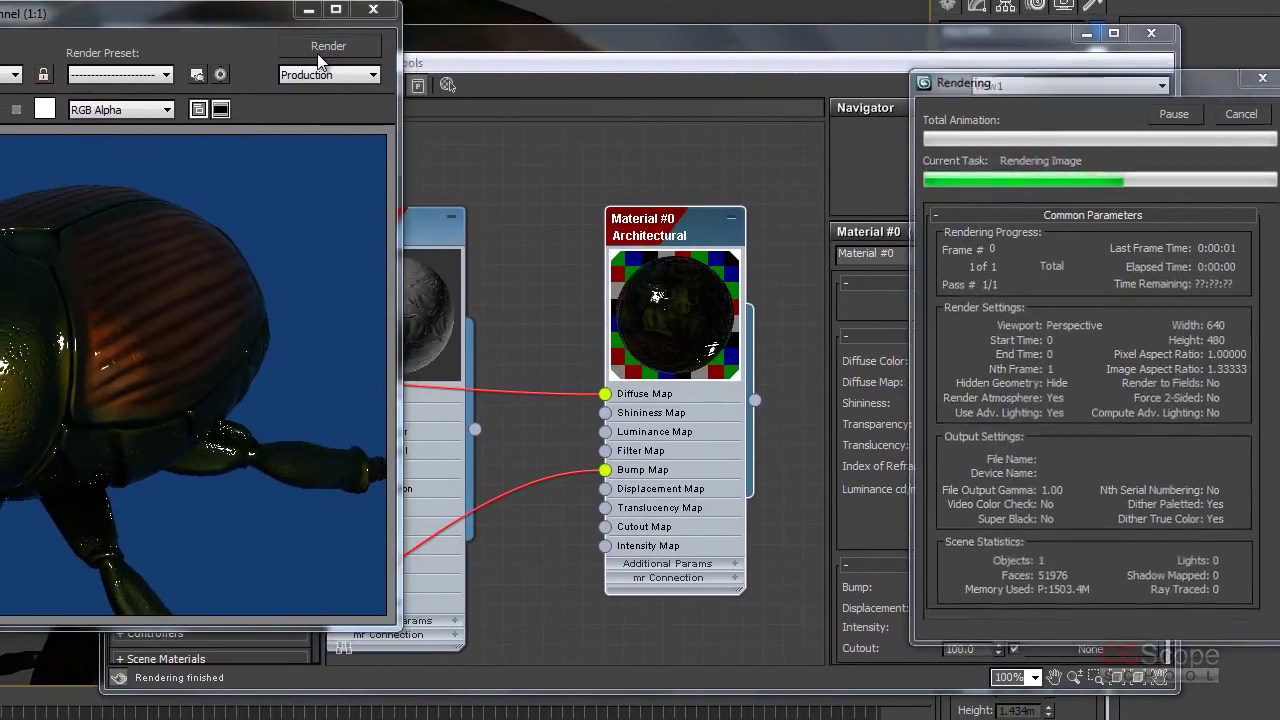
mouse_move(896, 530)
left_mouse_down()
mouse_move(881, 479)
mouse_move(855, 523)
mouse_move(852, 482)
left_mouse_up()
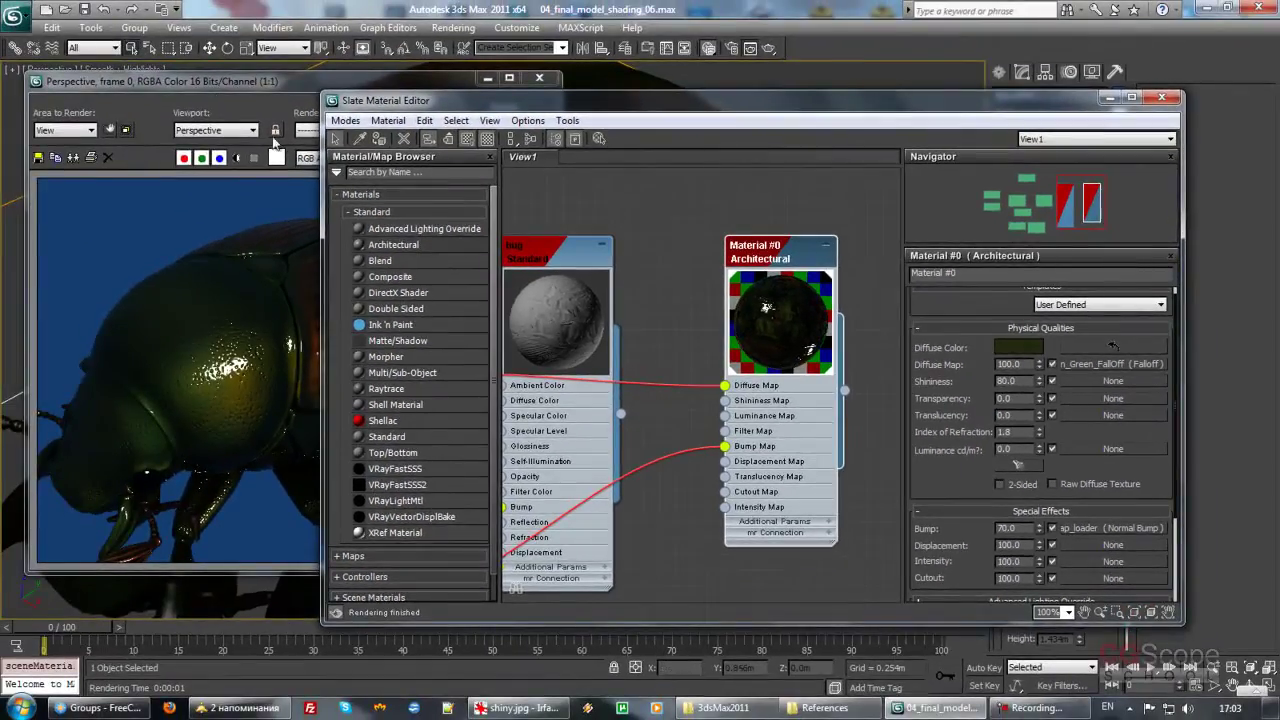
left_click(393, 117)
left_click(494, 110)
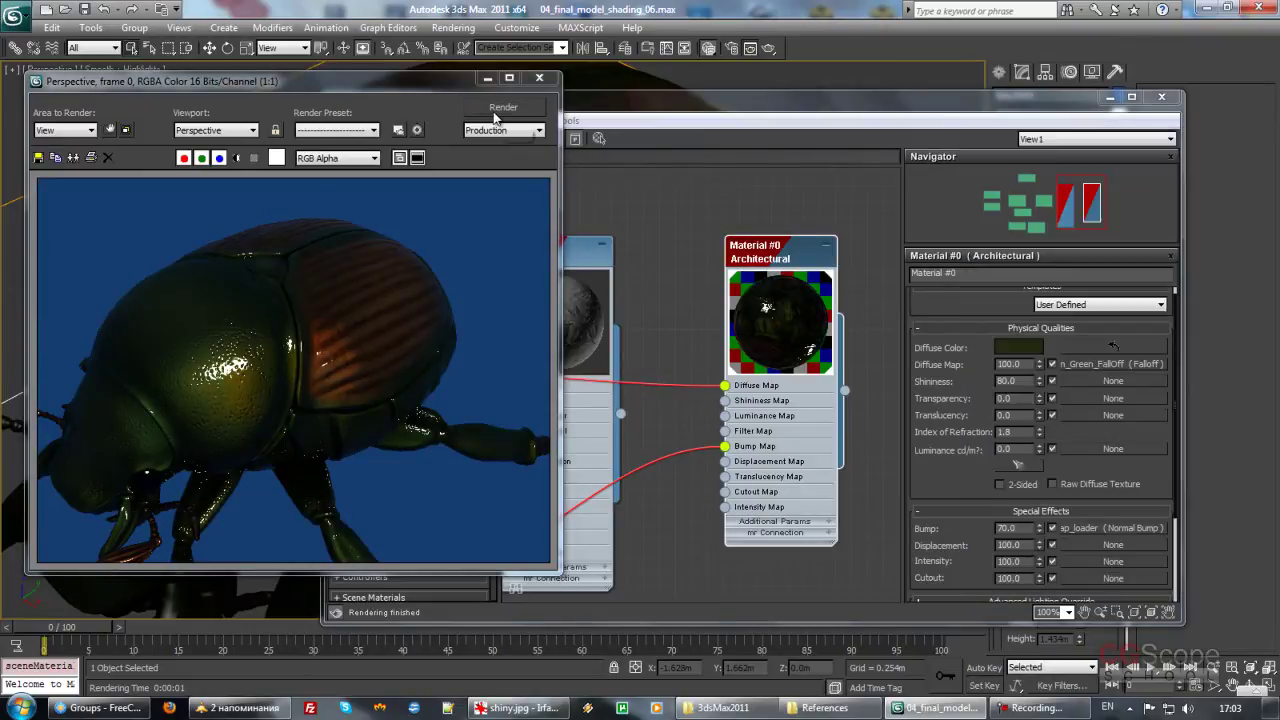
Step: Check the shiny.jpg reference, then set Shininess to 100 and re-render
left_click(507, 710)
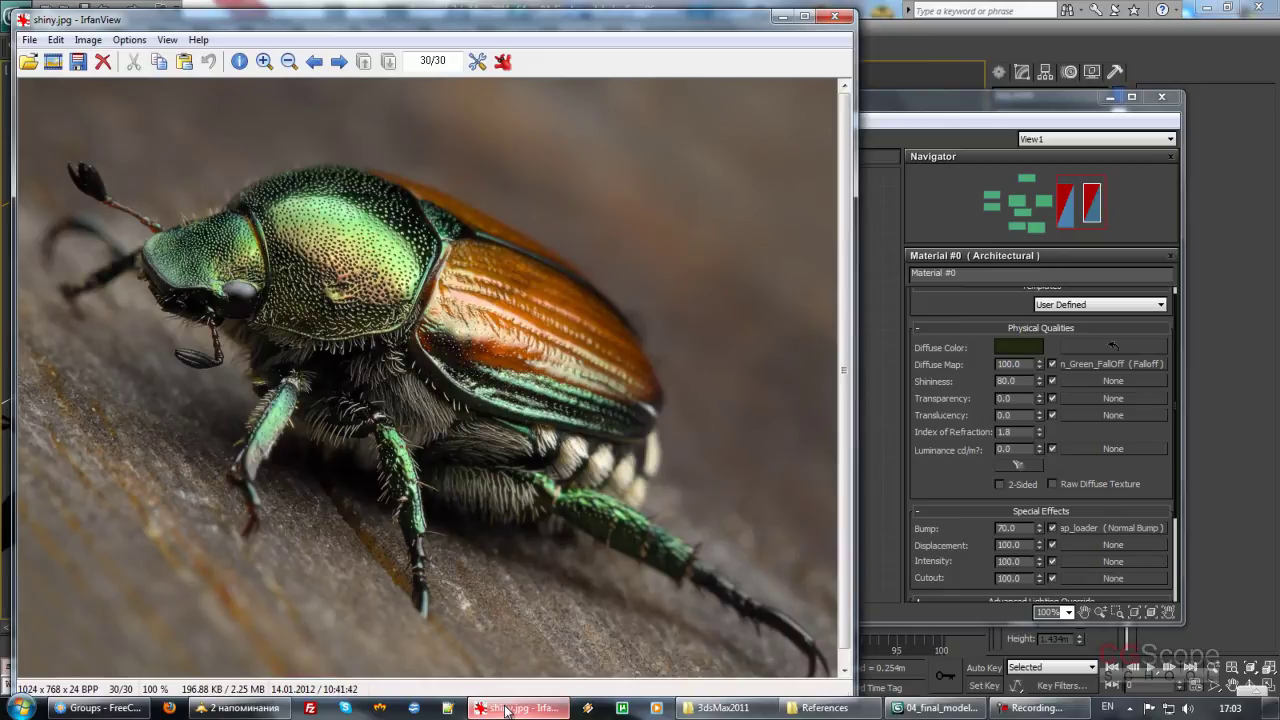
left_click(507, 710)
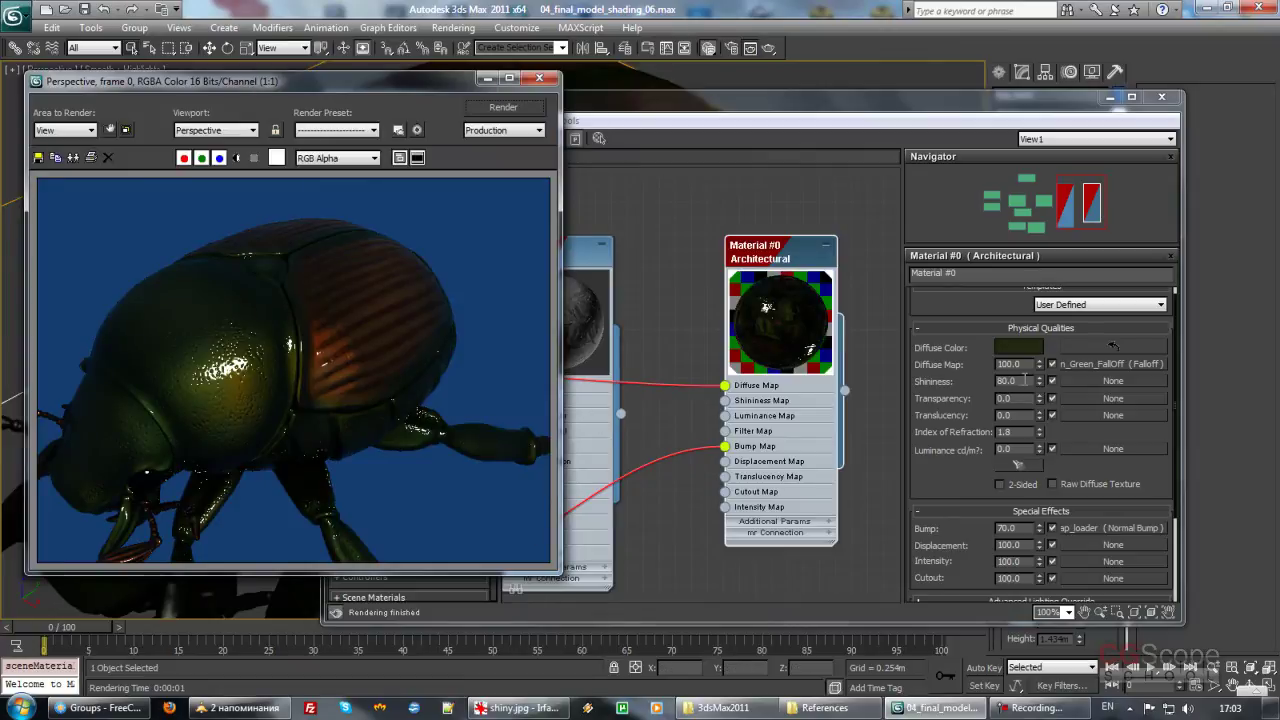
left_click(1015, 380)
type("00")
key("Return")
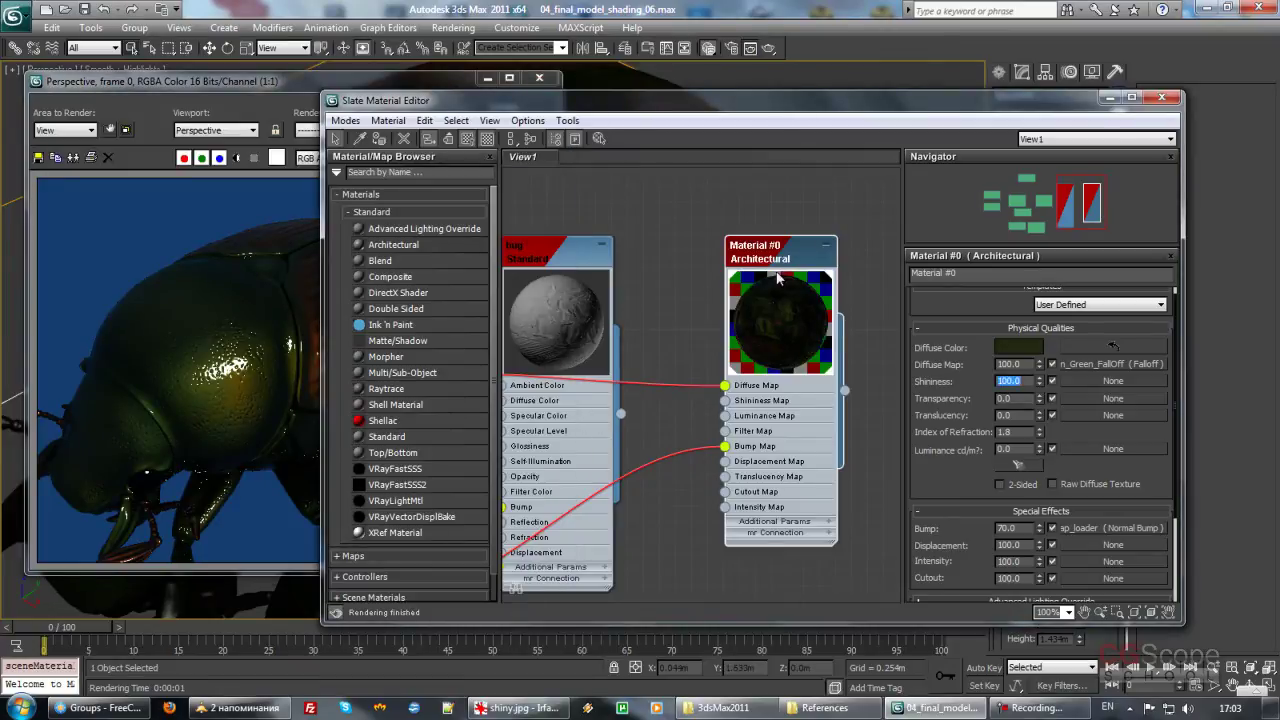
left_click(383, 87)
left_click(500, 108)
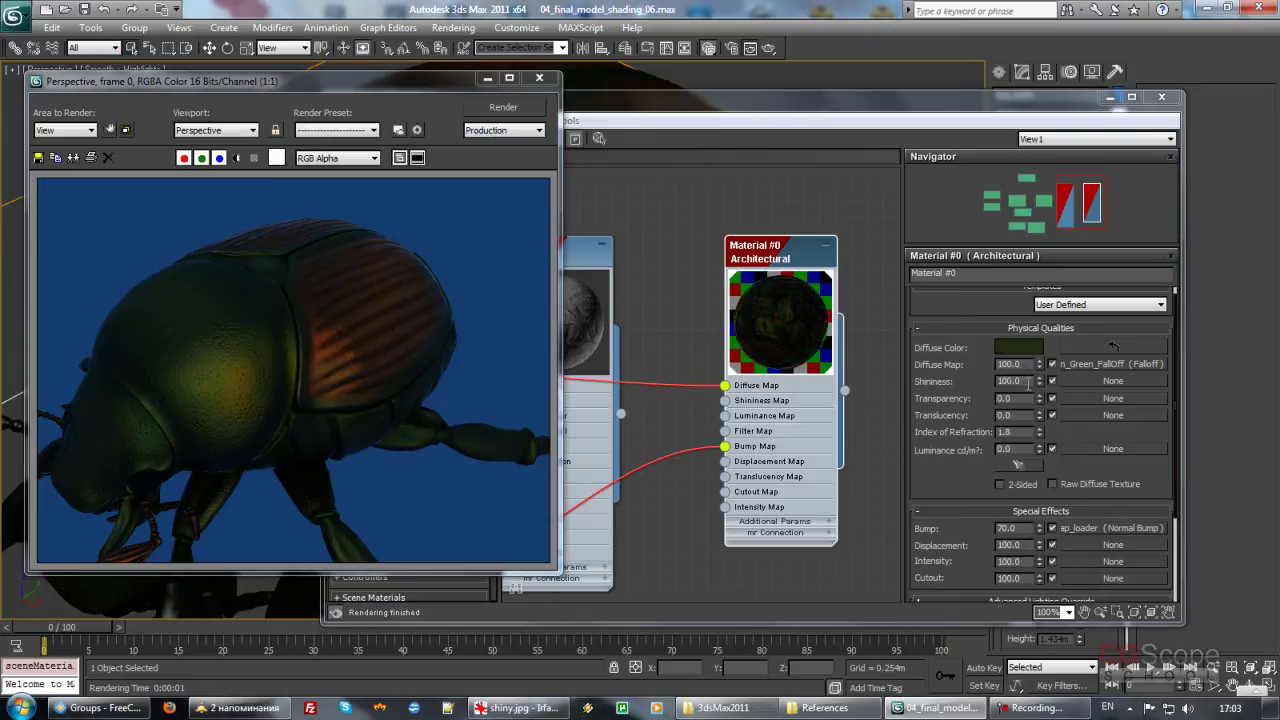
Step: Test a grey Diffuse Color with a render, then restore the dark olive colour
left_click(1020, 348)
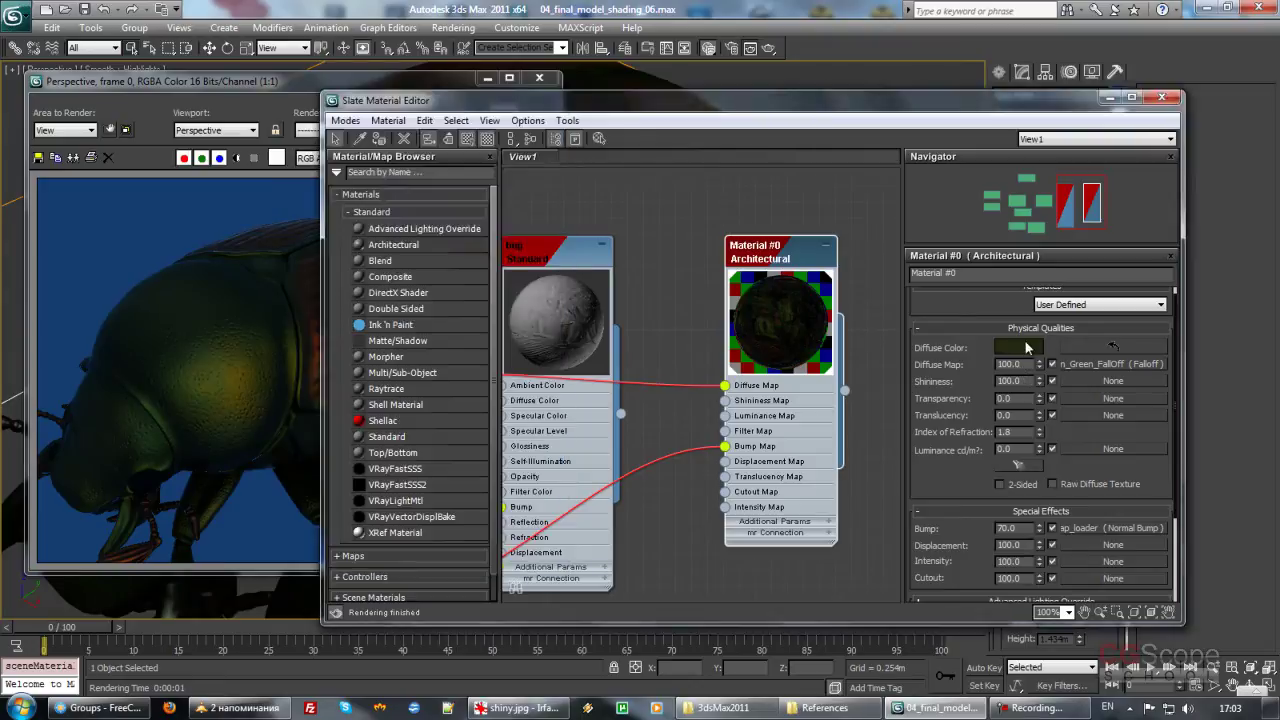
left_click_drag(548, 200, 548, 250)
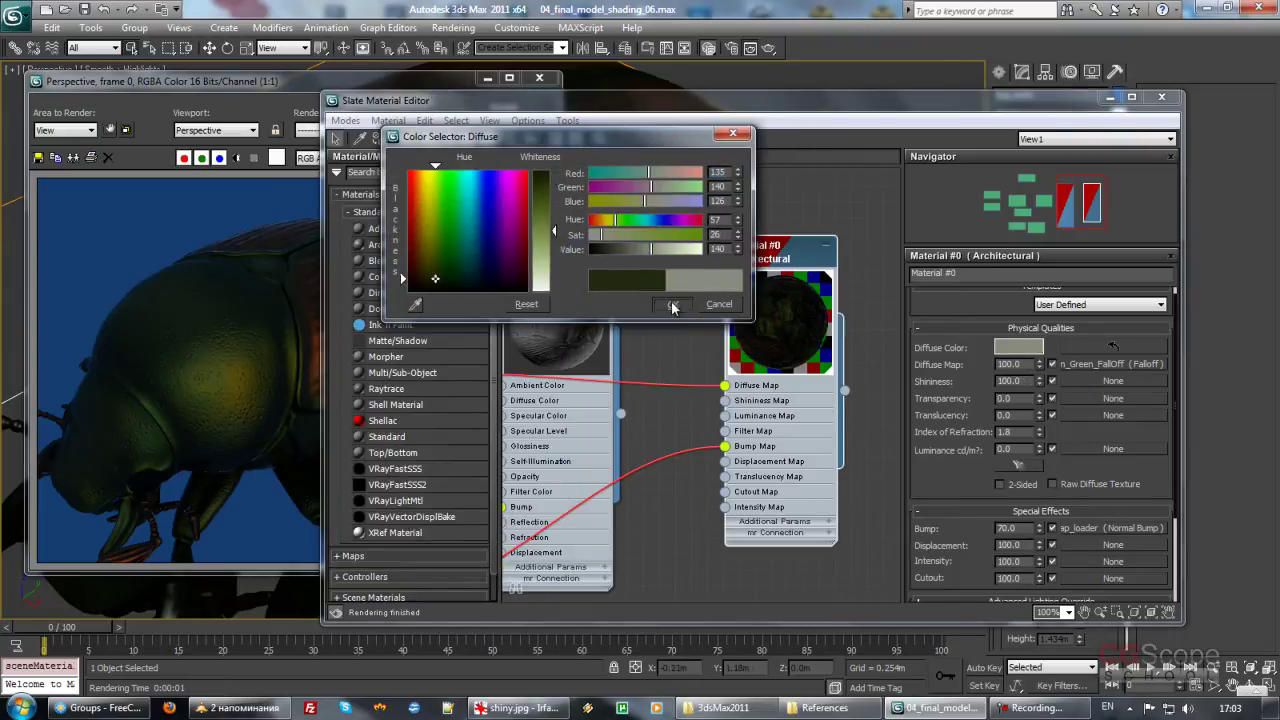
left_click(672, 304)
left_click(440, 88)
left_click(492, 112)
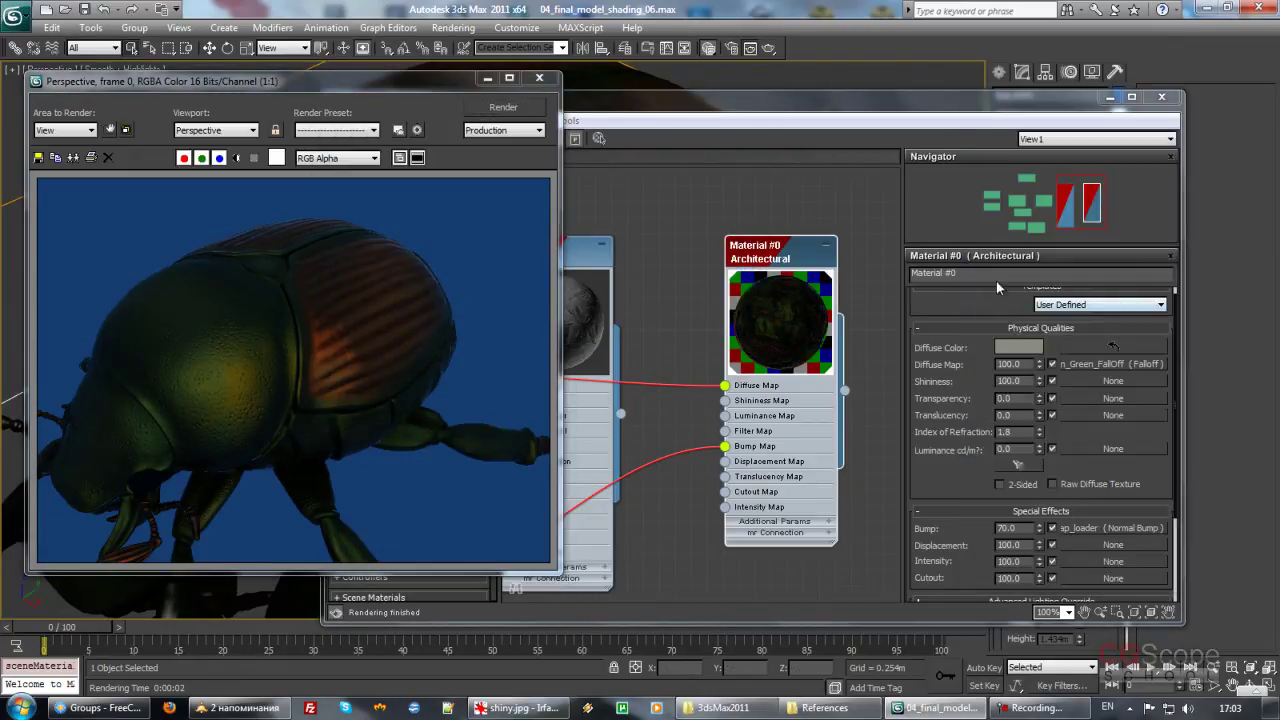
left_click(1115, 346)
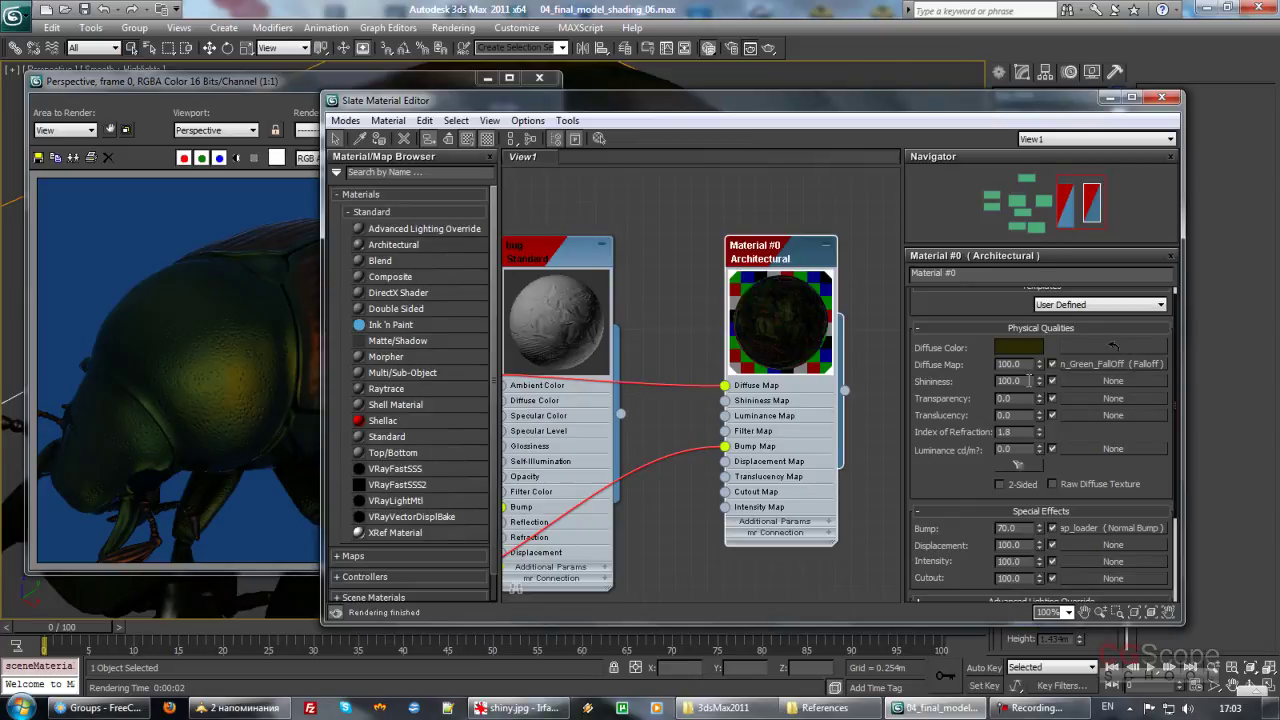
Step: Set Shininess to 70, then 50, re-rendering each, and compare with shiny.jpg
left_click_drag(1027, 380, 950, 380)
type("70")
key("Return")
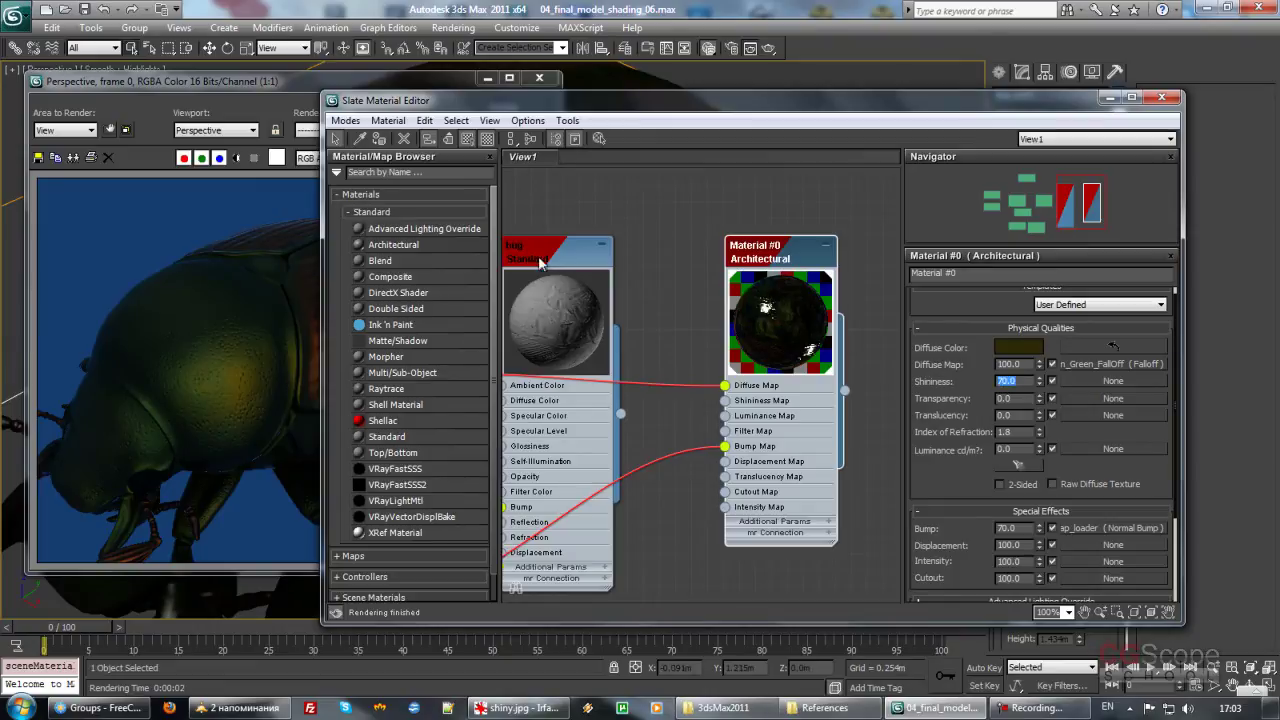
left_click(193, 113)
left_click(503, 108)
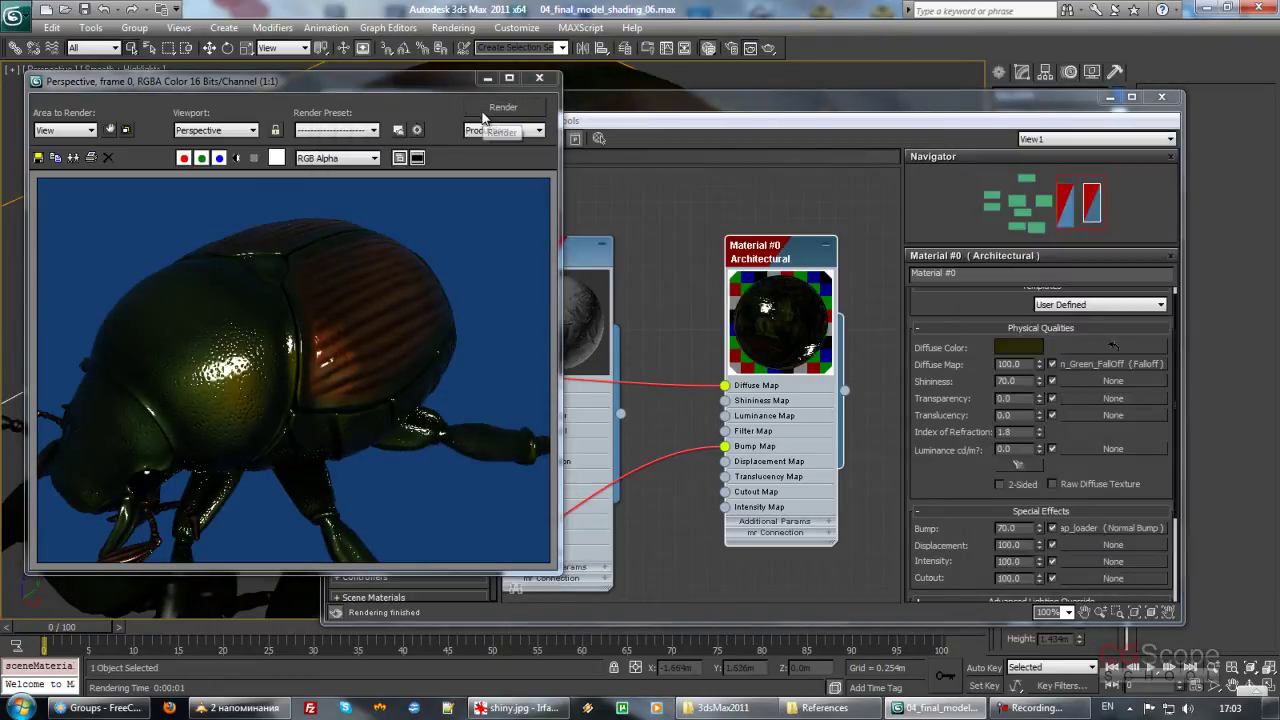
left_click(1027, 380)
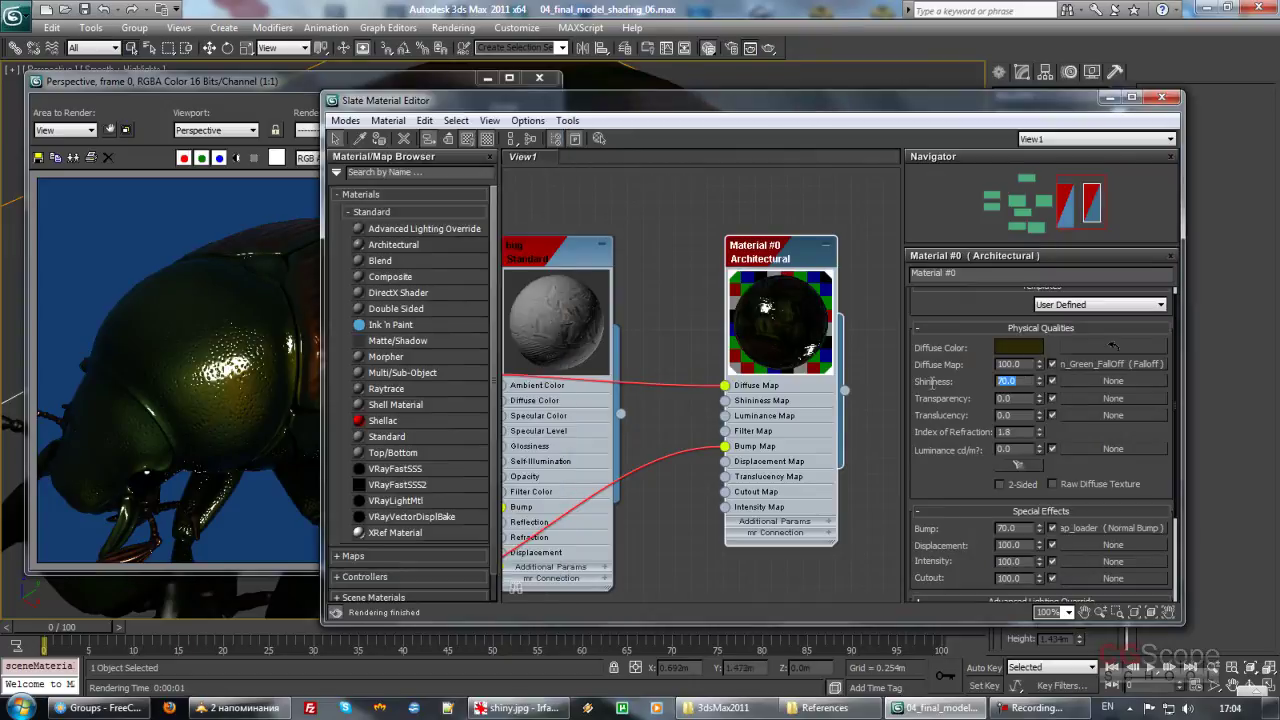
type("50")
key("Return")
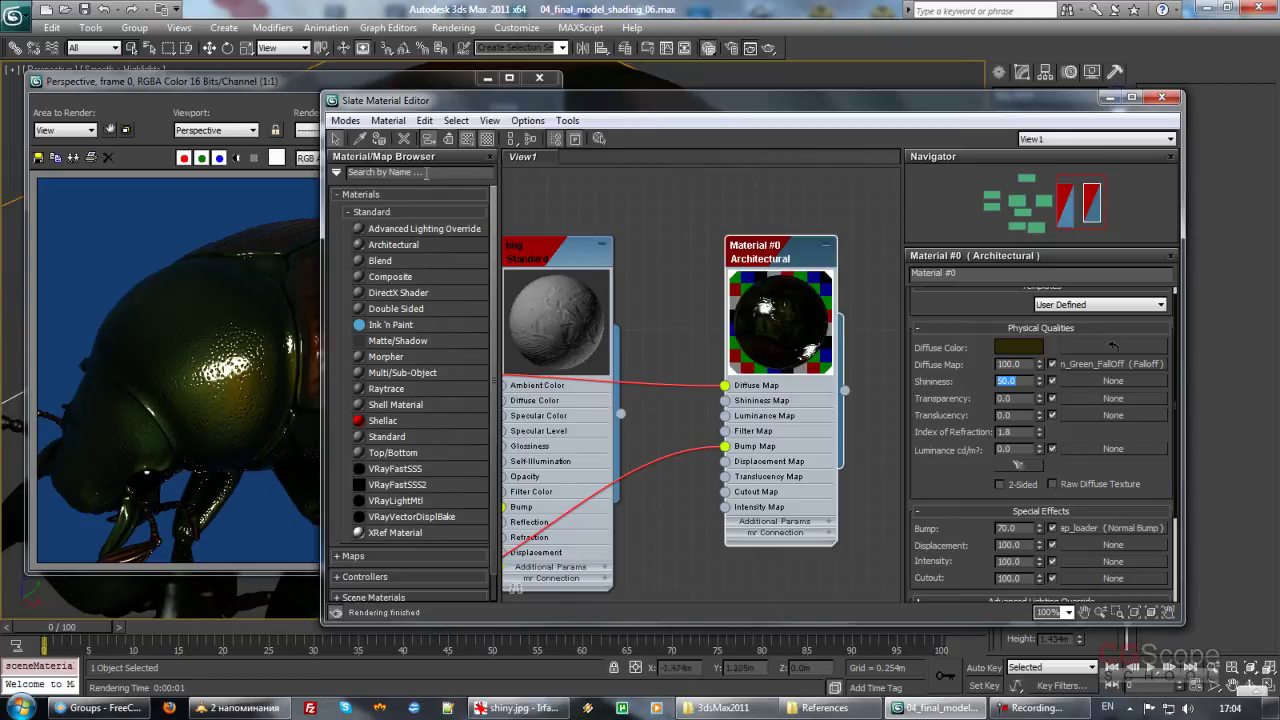
left_click(440, 80)
left_click(504, 108)
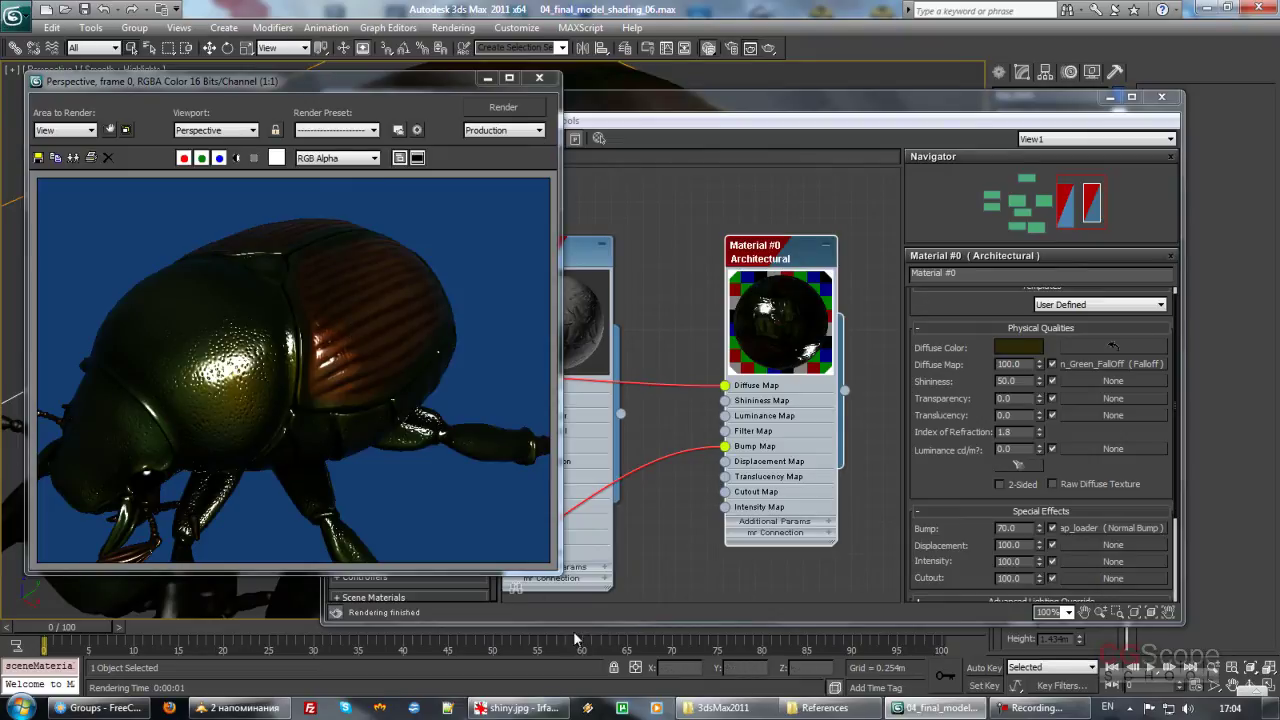
left_click(518, 707)
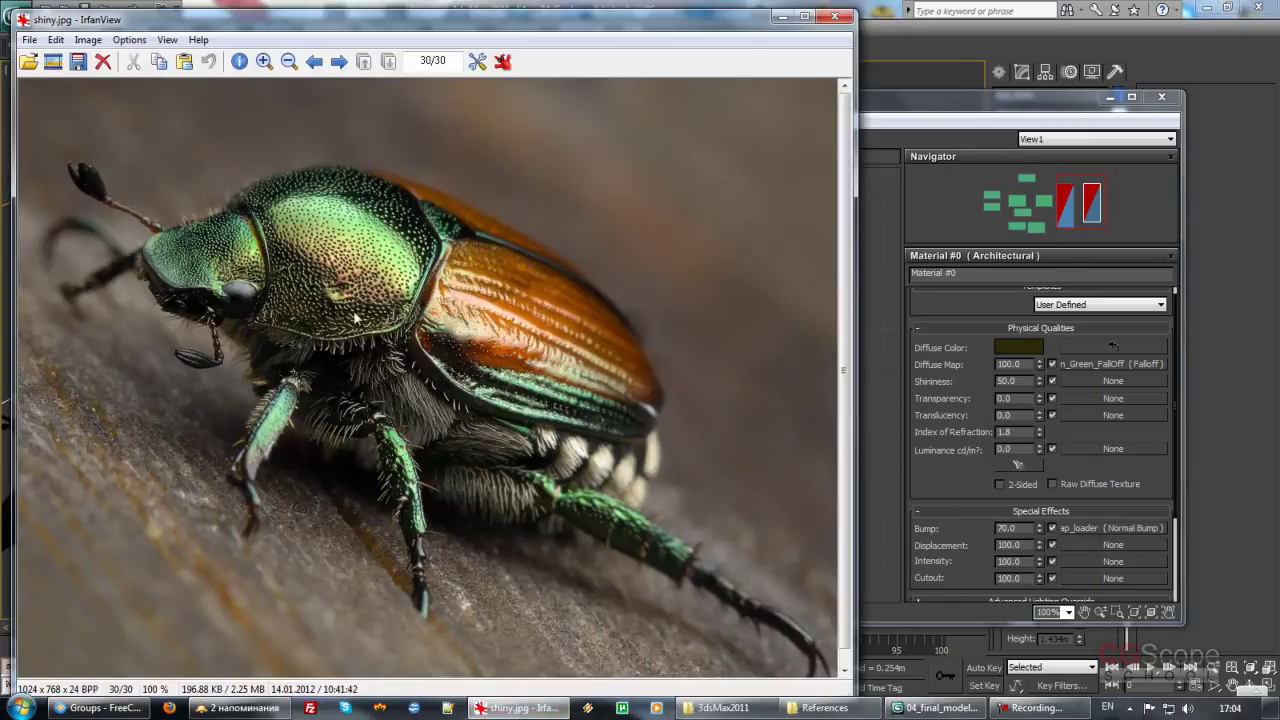
left_click(783, 17)
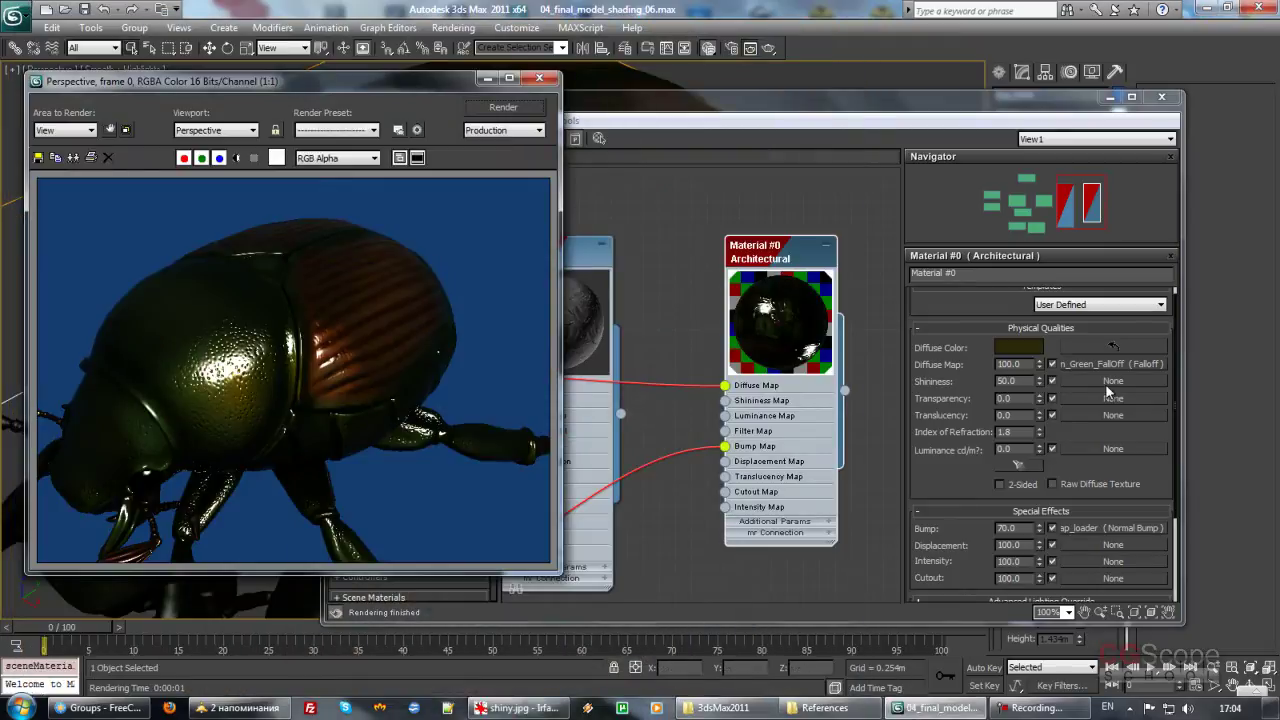
Step: Render the beetle at Shininess 0, then at Shininess 100
left_click(1028, 364)
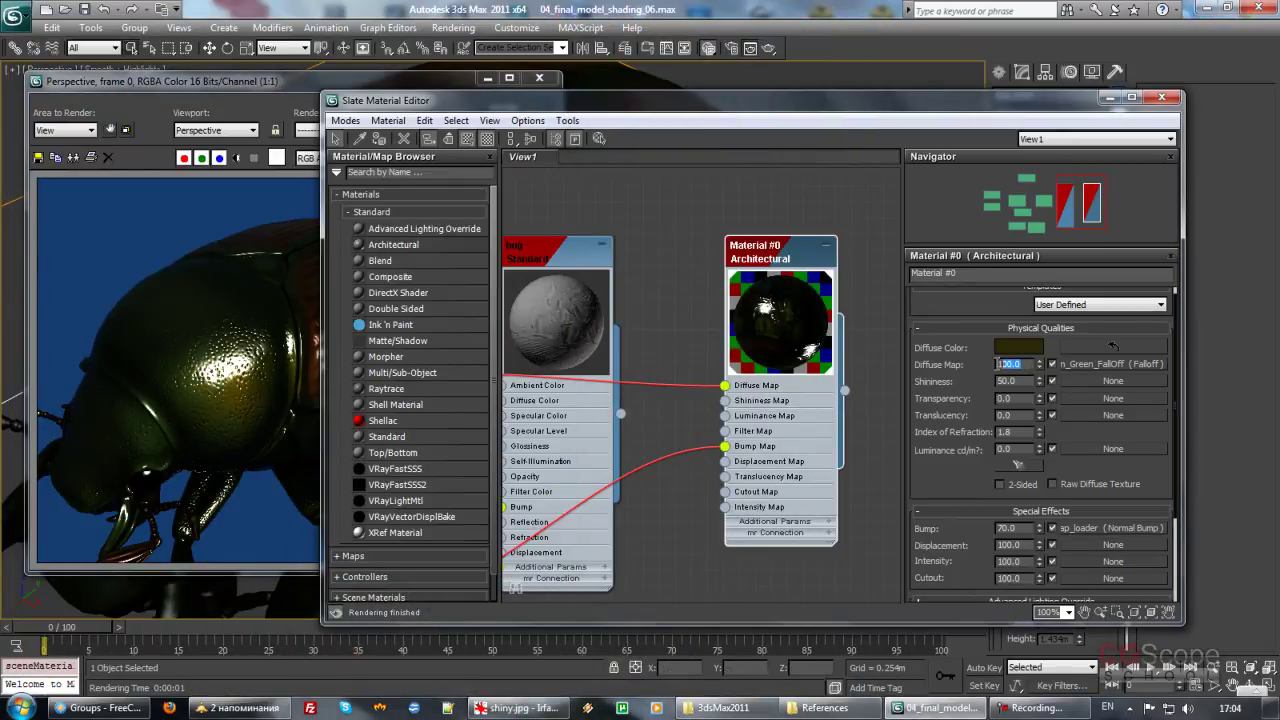
double_click(1006, 381)
type("0")
key("Return")
left_click(377, 89)
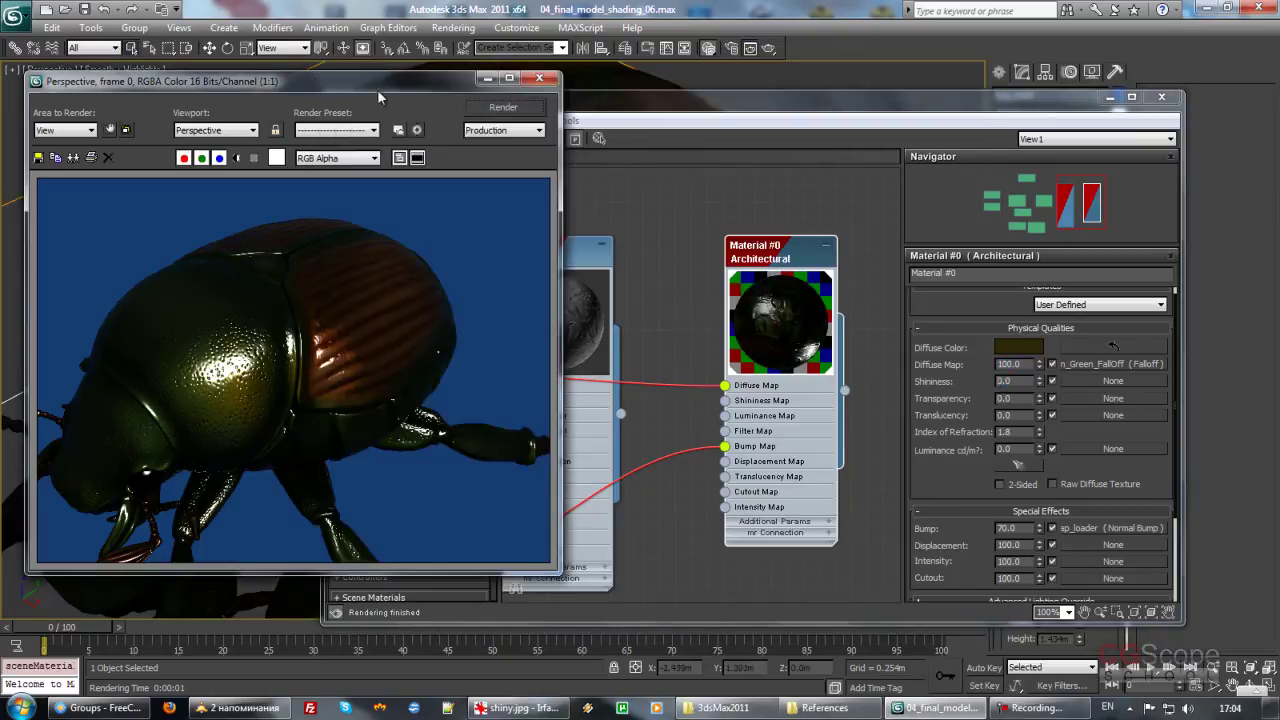
left_click(510, 109)
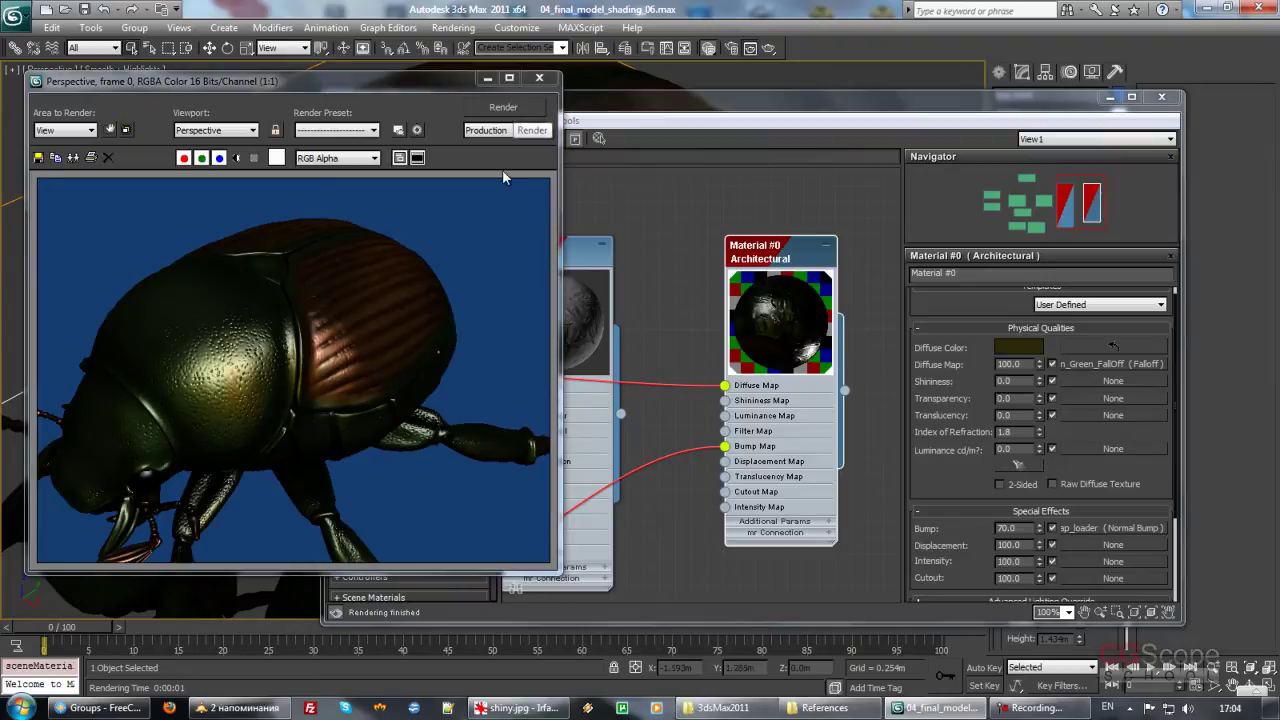
double_click(1022, 381)
type("100")
key("Return")
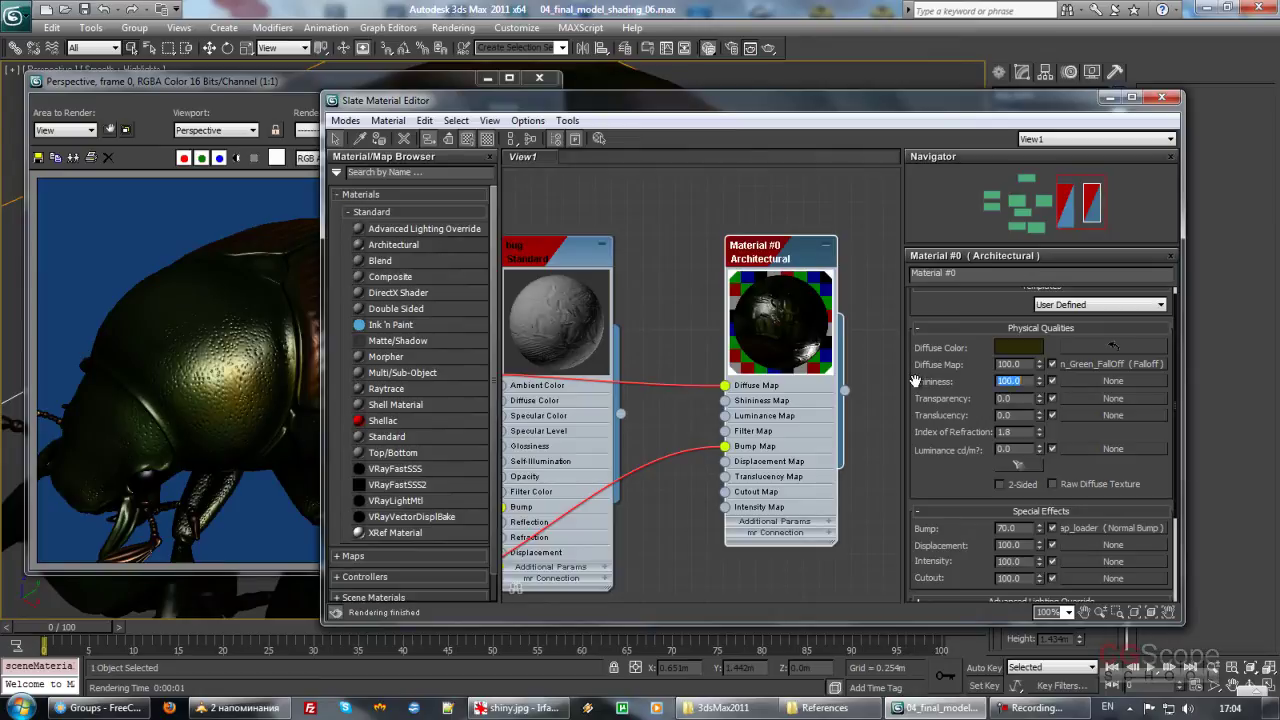
left_click(440, 84)
left_click(505, 108)
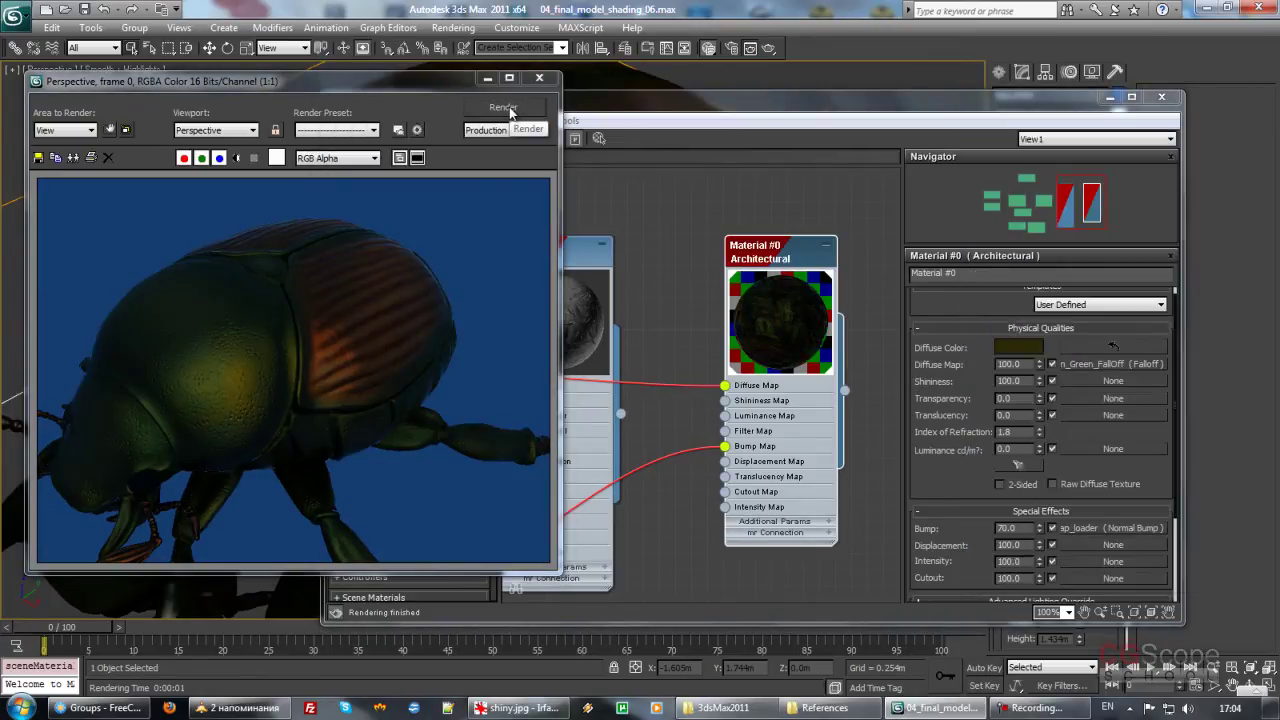
Step: Set Shininess to 70, re-render, and compare with the shiny.jpg photo
left_click(1026, 381)
type("70")
key("Return")
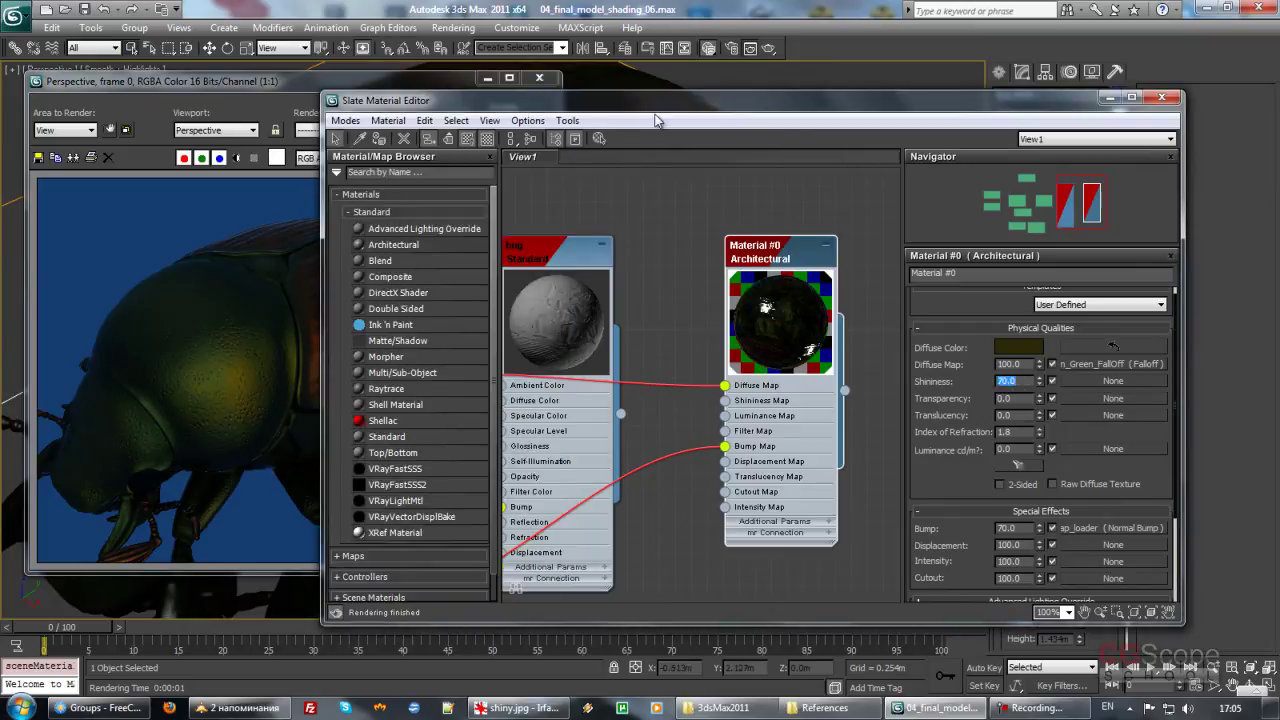
left_click(325, 86)
left_click(503, 107)
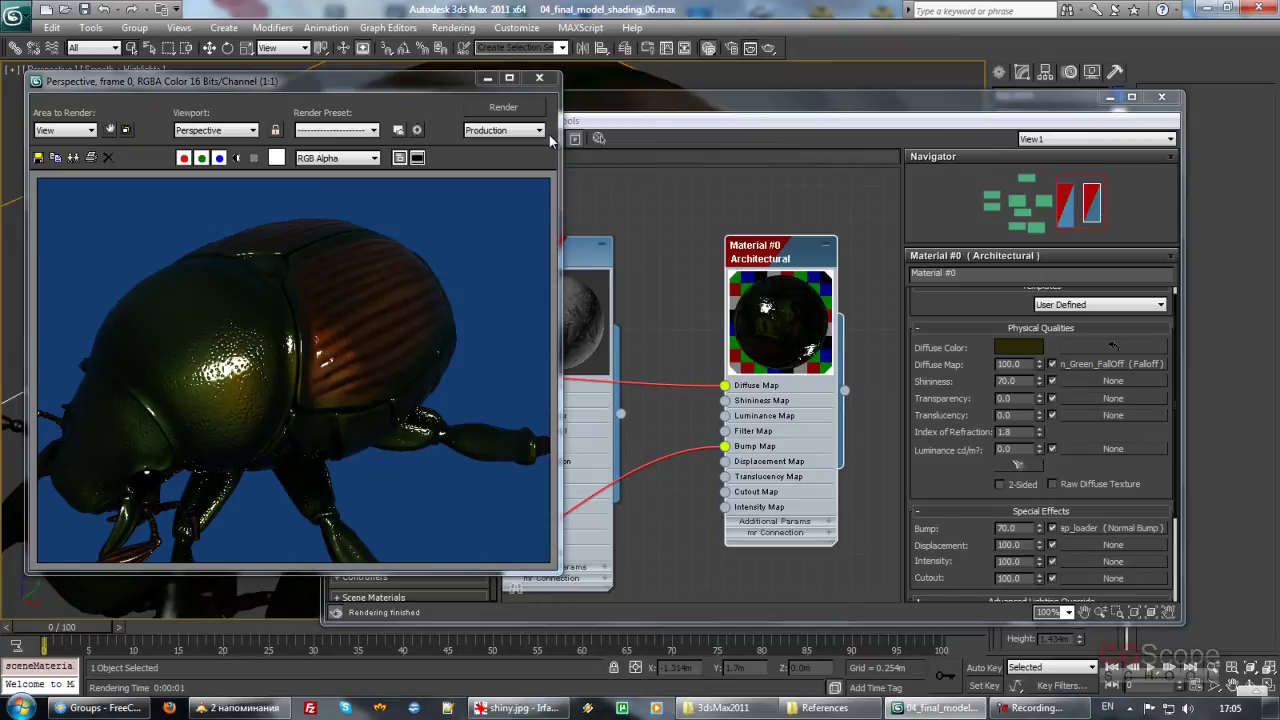
left_click(515, 708)
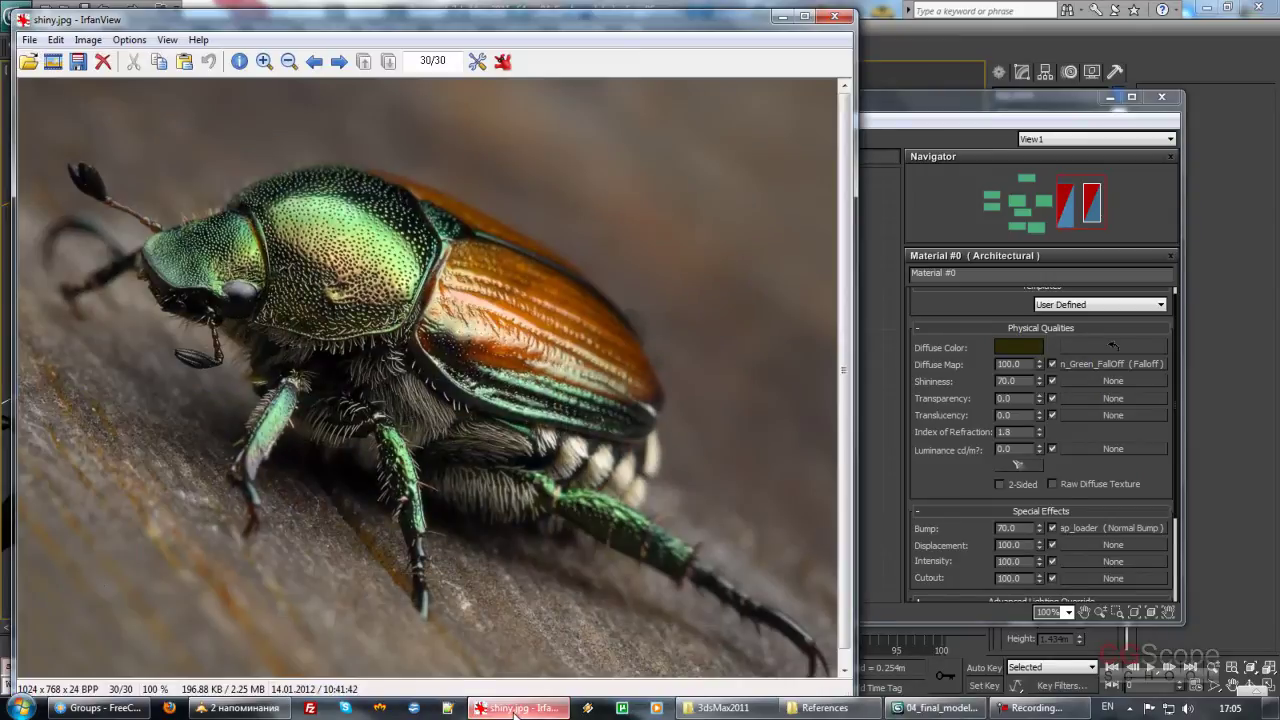
left_click(508, 709)
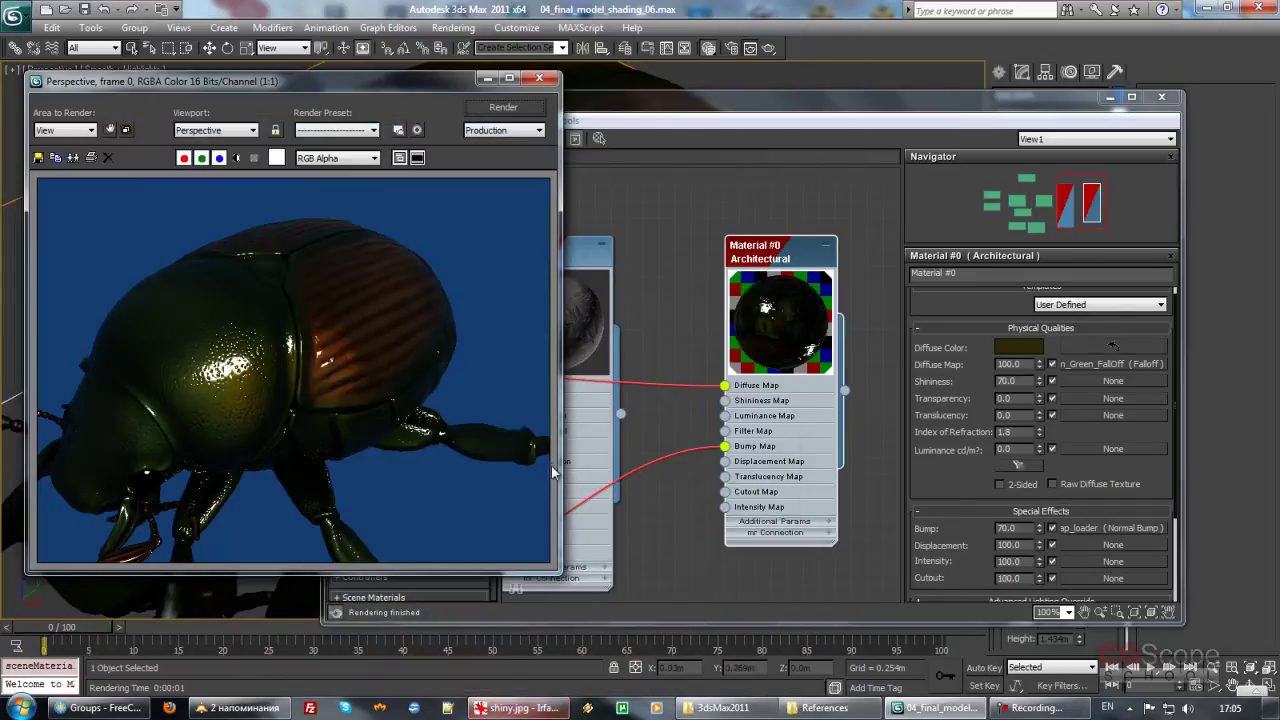
Step: Put away the render and material editor windows and switch to the Create panel
left_click(483, 78)
left_click(1110, 97)
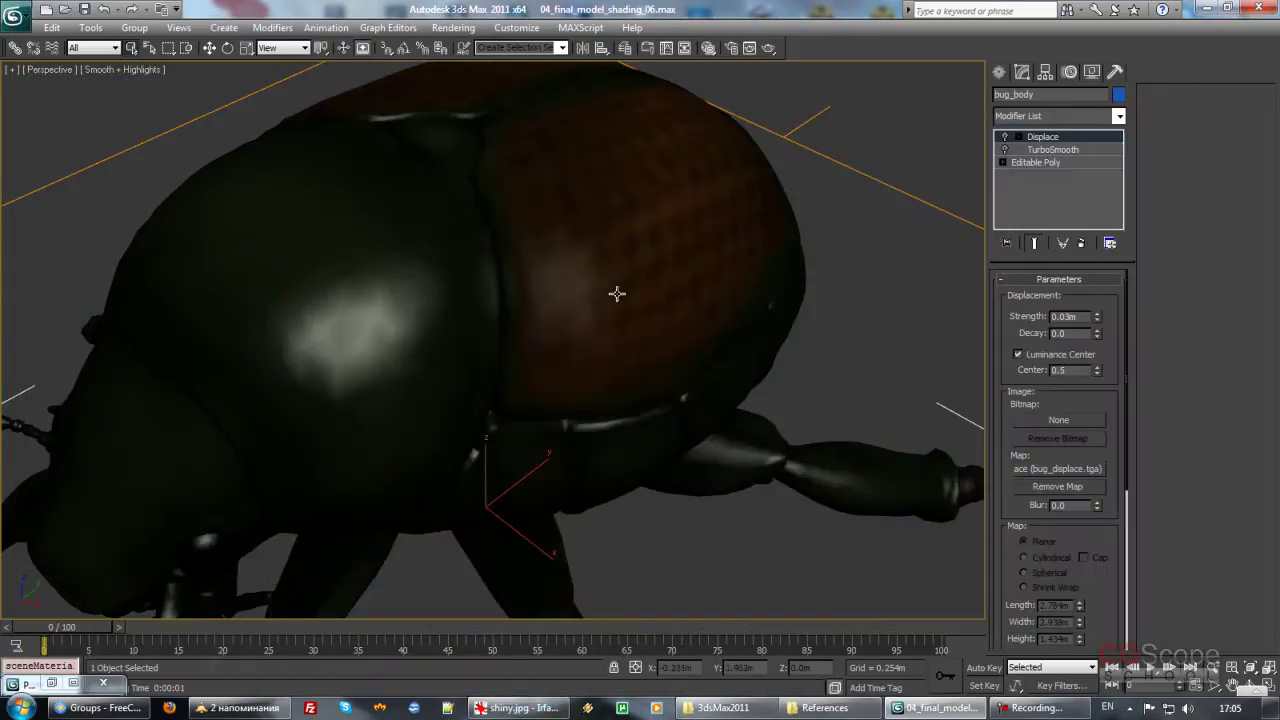
scroll(528, 308, "down", 5)
scroll(508, 320, "down", 5)
middle_click_drag(536, 233, 551, 393, "alt")
scroll(539, 384, "up", 2)
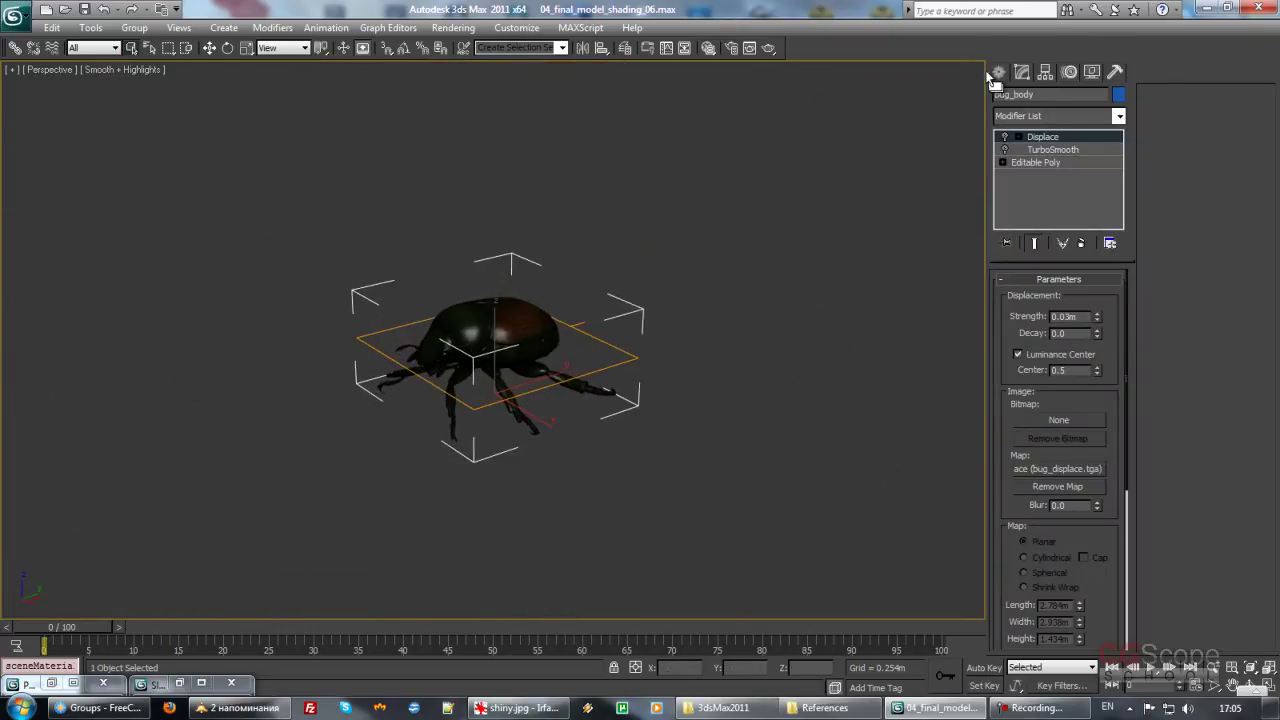
left_click(999, 72)
Step: Draw a plane under the beetle with Length and Width of 10 m
left_click(1087, 220)
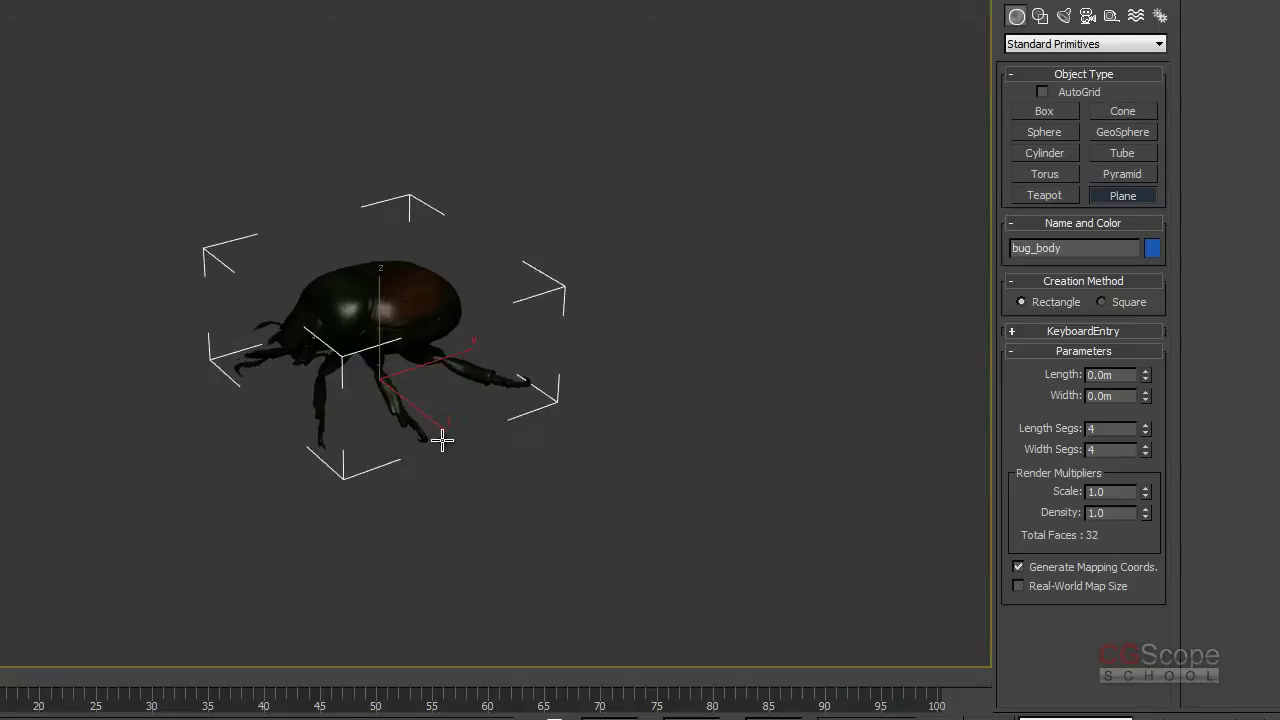
left_click_drag(130, 175, 710, 566)
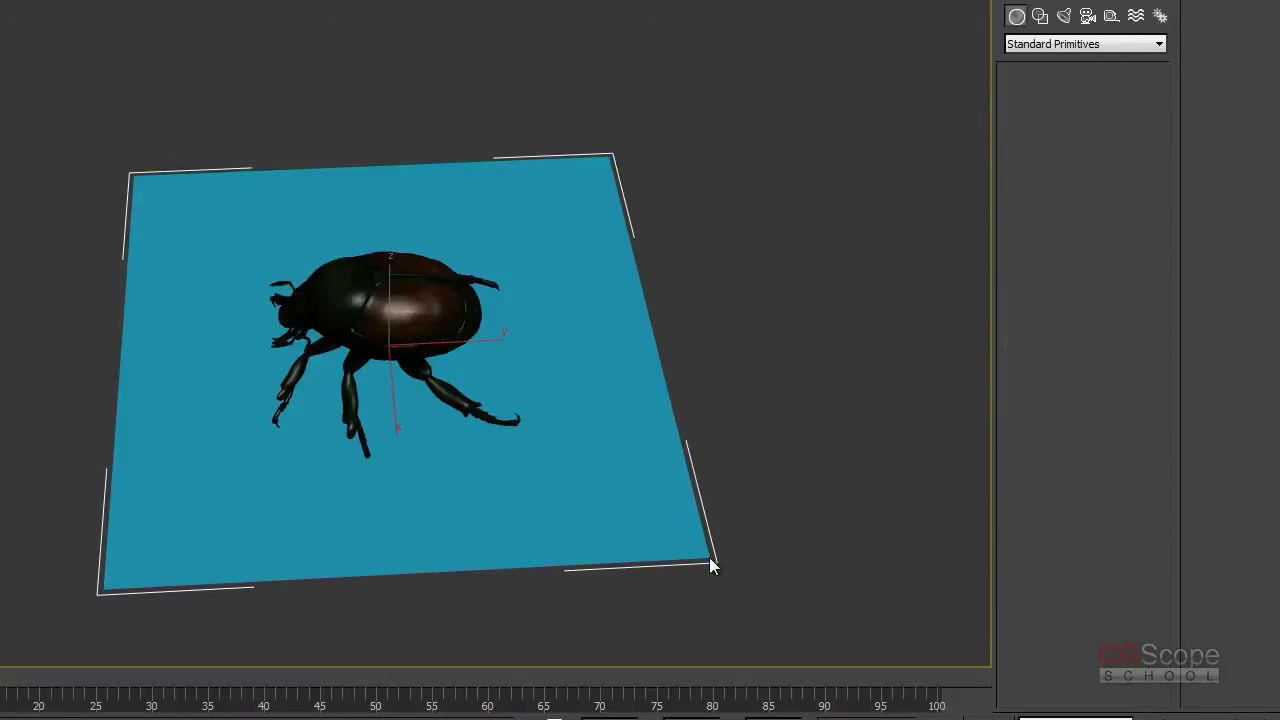
middle_click_drag(710, 566, 855, 434, "alt")
left_click(1040, 16)
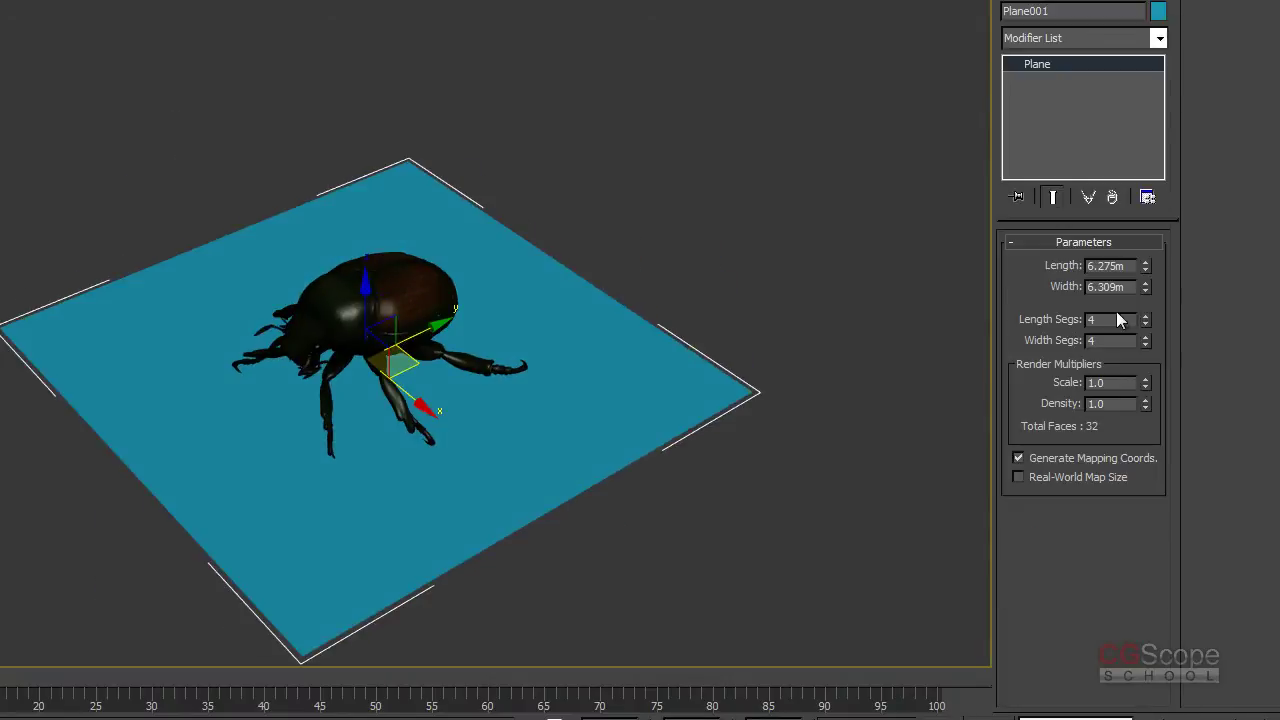
type("10")
key("Tab")
type("10")
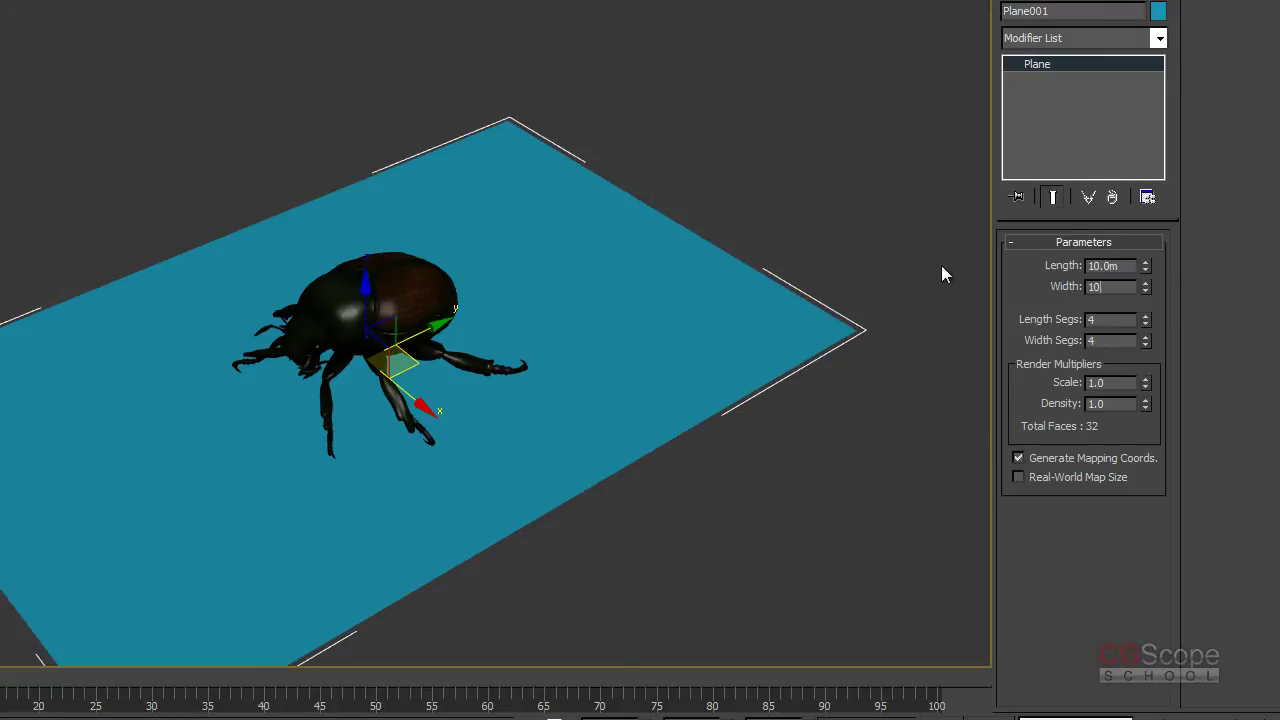
key("Tab")
Step: Recentre the view on the beetle and open the Slate Material Editor with M
middle_click_drag(578, 342, 604, 372, "alt")
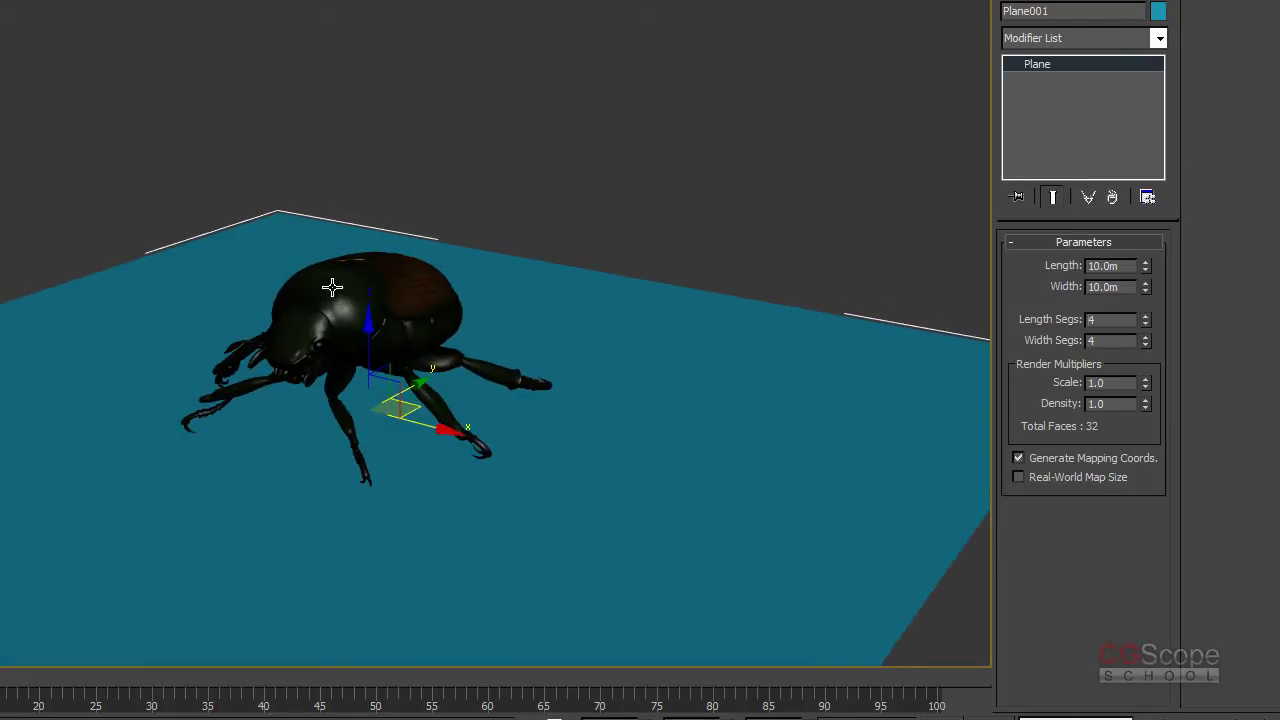
mouse_move(551, 288)
middle_mouse_down()
mouse_move(702, 153)
mouse_move(634, 240)
mouse_move(591, 234)
mouse_move(648, 276)
mouse_move(670, 216)
mouse_move(734, 243)
middle_mouse_up()
key("m")
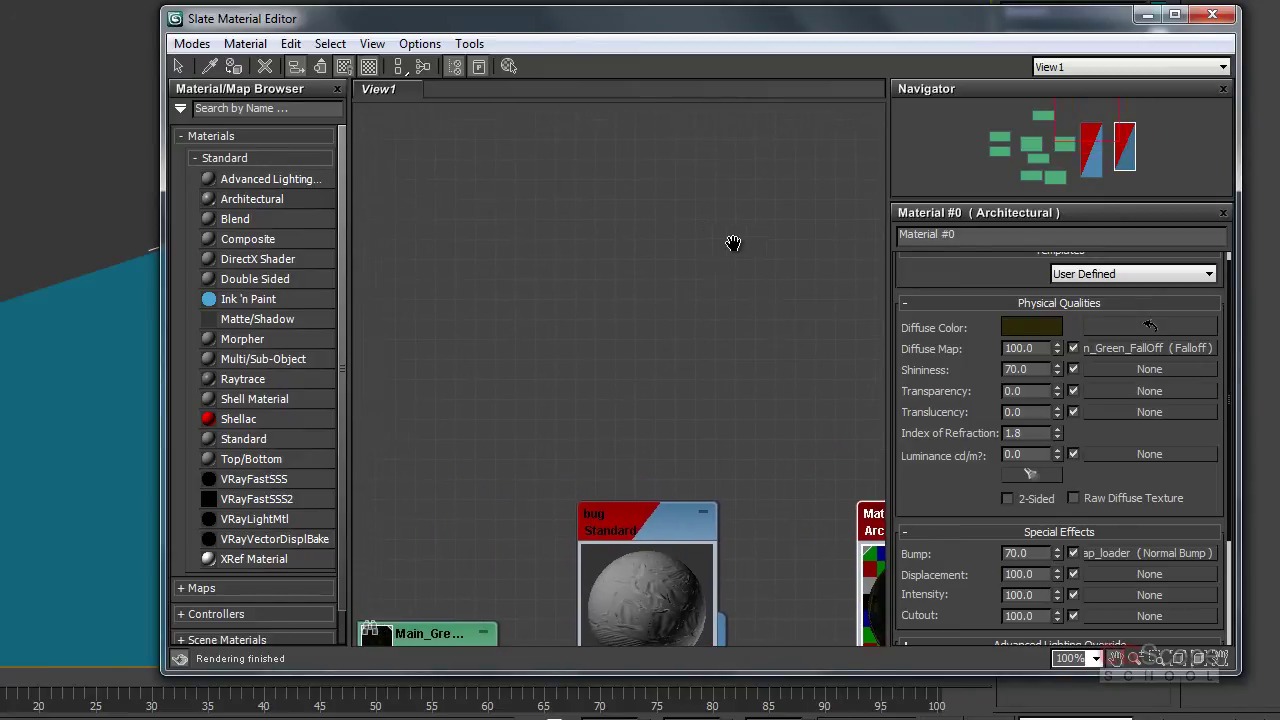
Step: Create a new View2 page in the Slate Material Editor
right_click(388, 104)
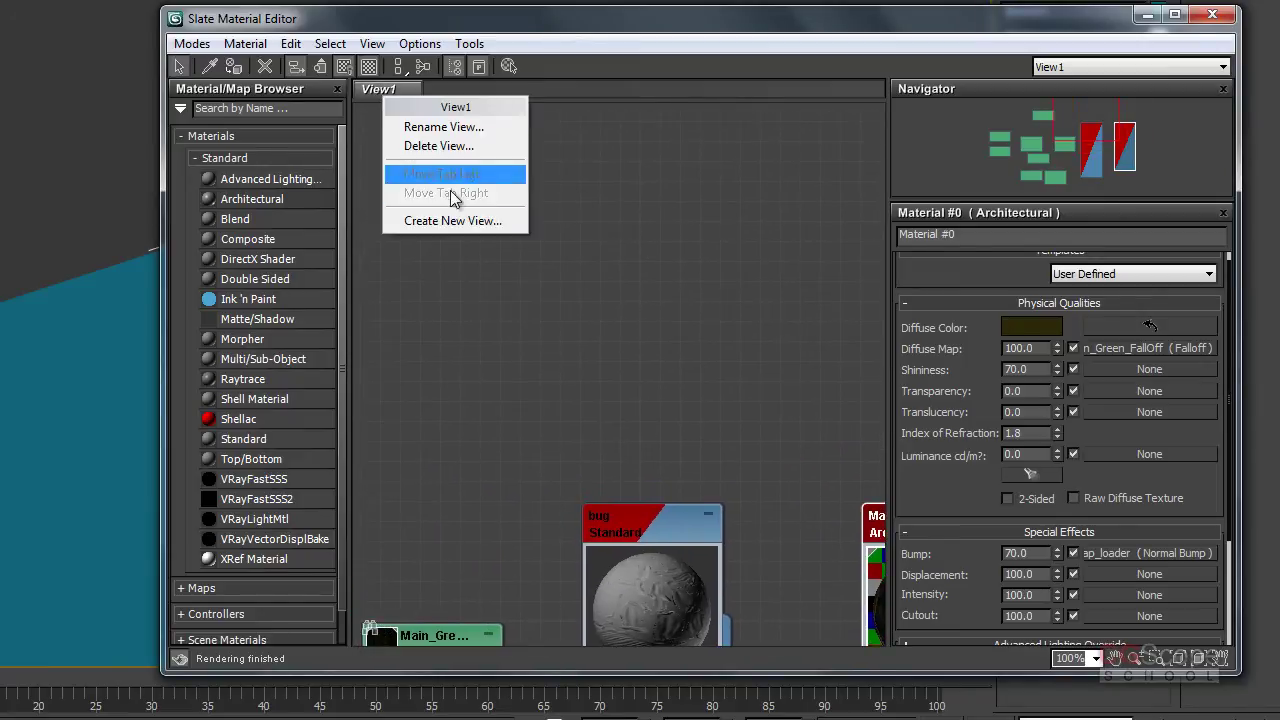
left_click(437, 217)
left_click(447, 257)
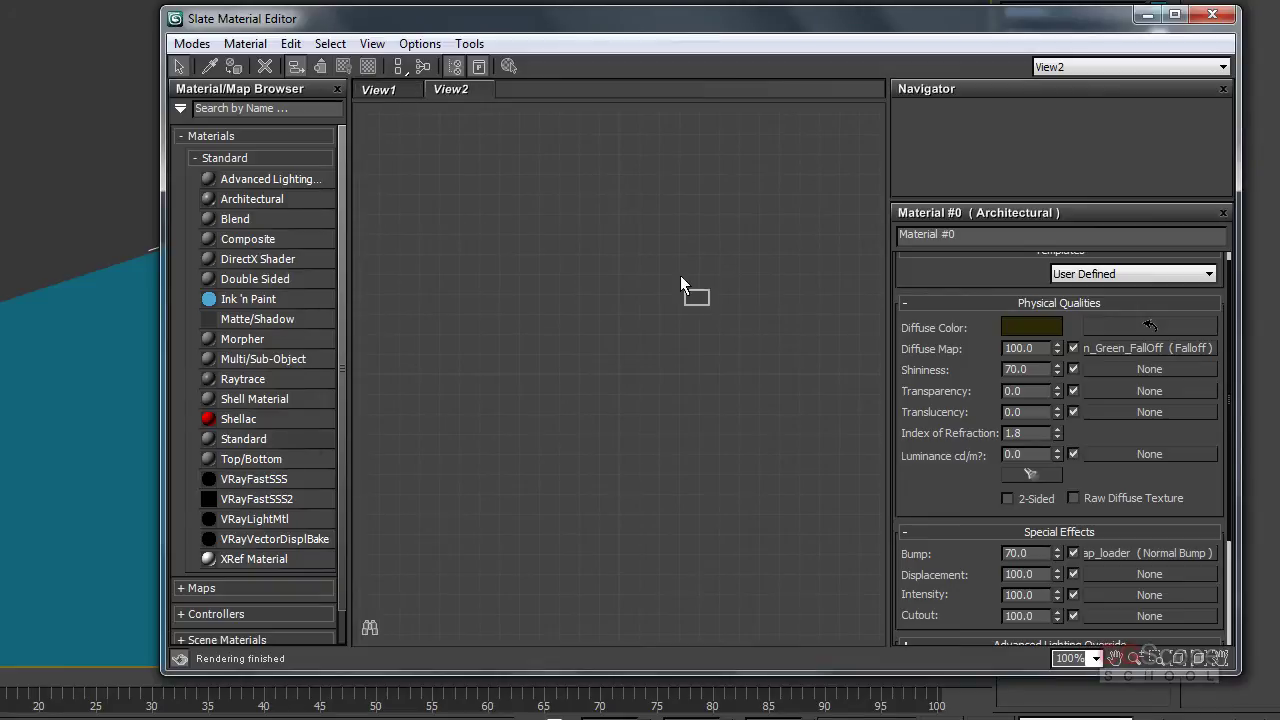
Step: Add a Standard material named 'ground' to View2 and assign it to the plane
left_click_drag(244, 438, 650, 225)
double_click(705, 237)
left_click(1004, 241)
type("ground")
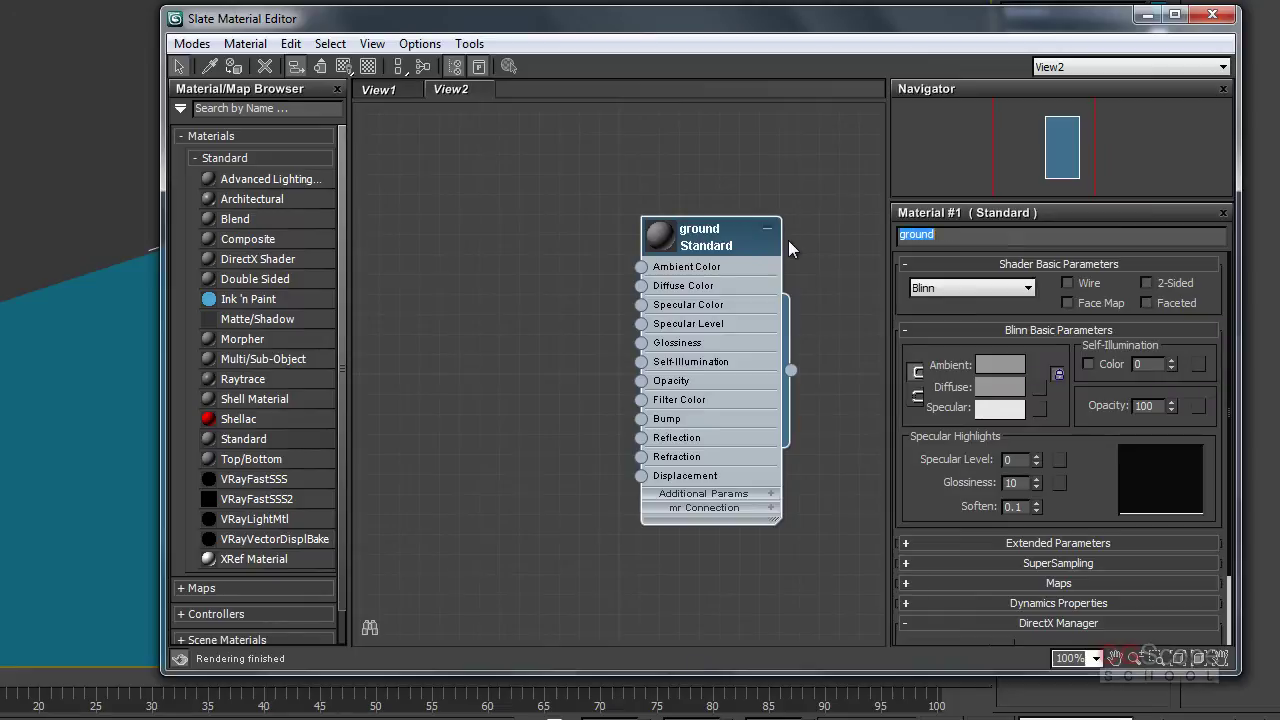
left_click(234, 67)
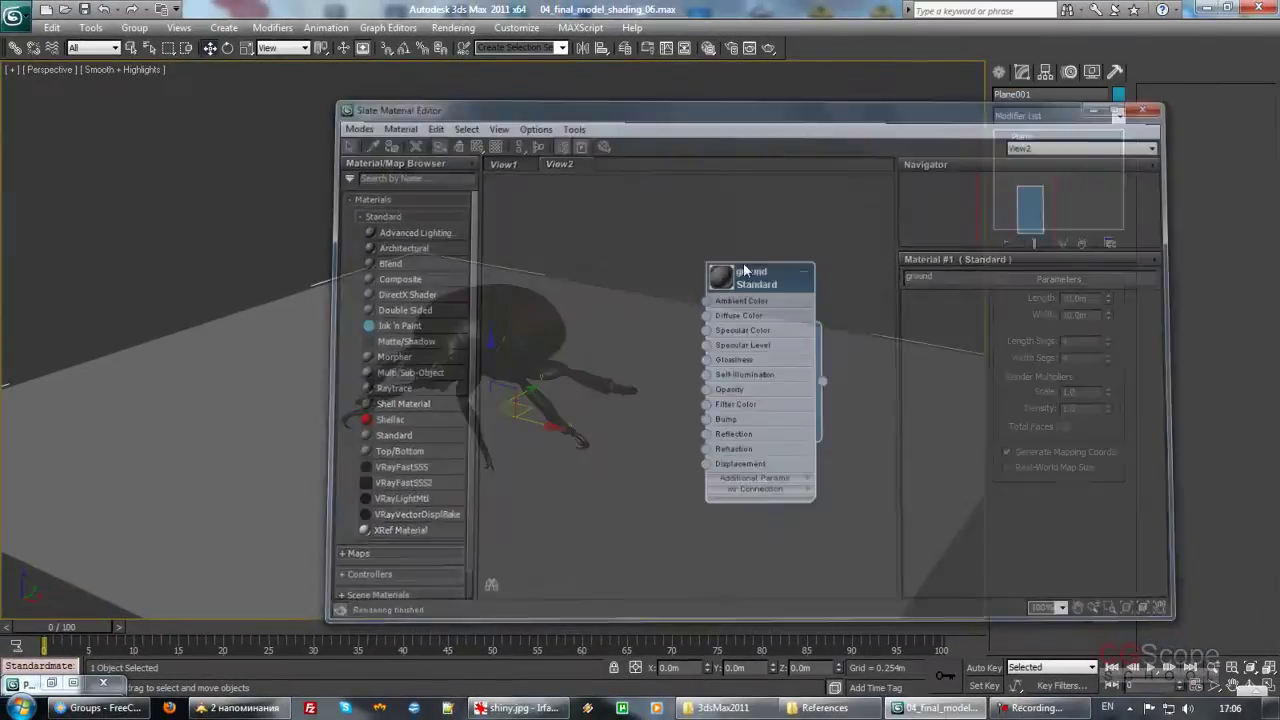
middle_click_drag(744, 270, 622, 250, "alt")
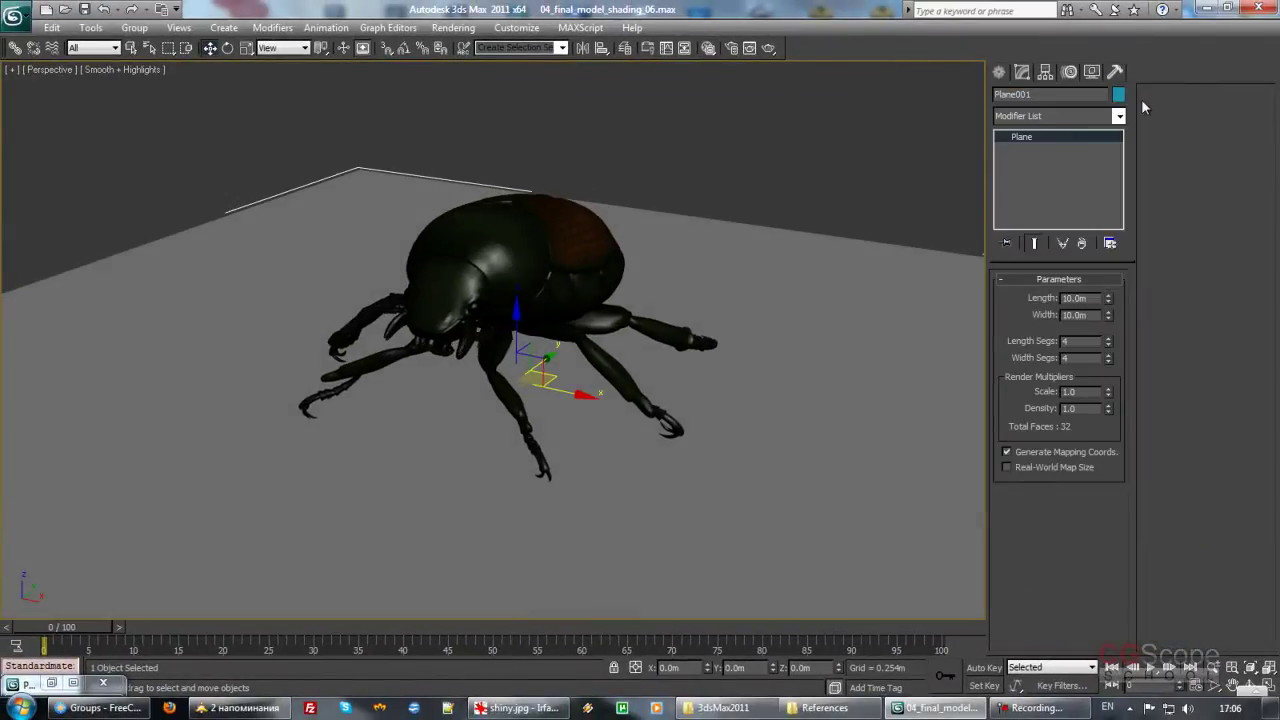
Step: Rename Plane001 to 'ground' and quick-render the beetle standing on it
type("ground")
key("Return")
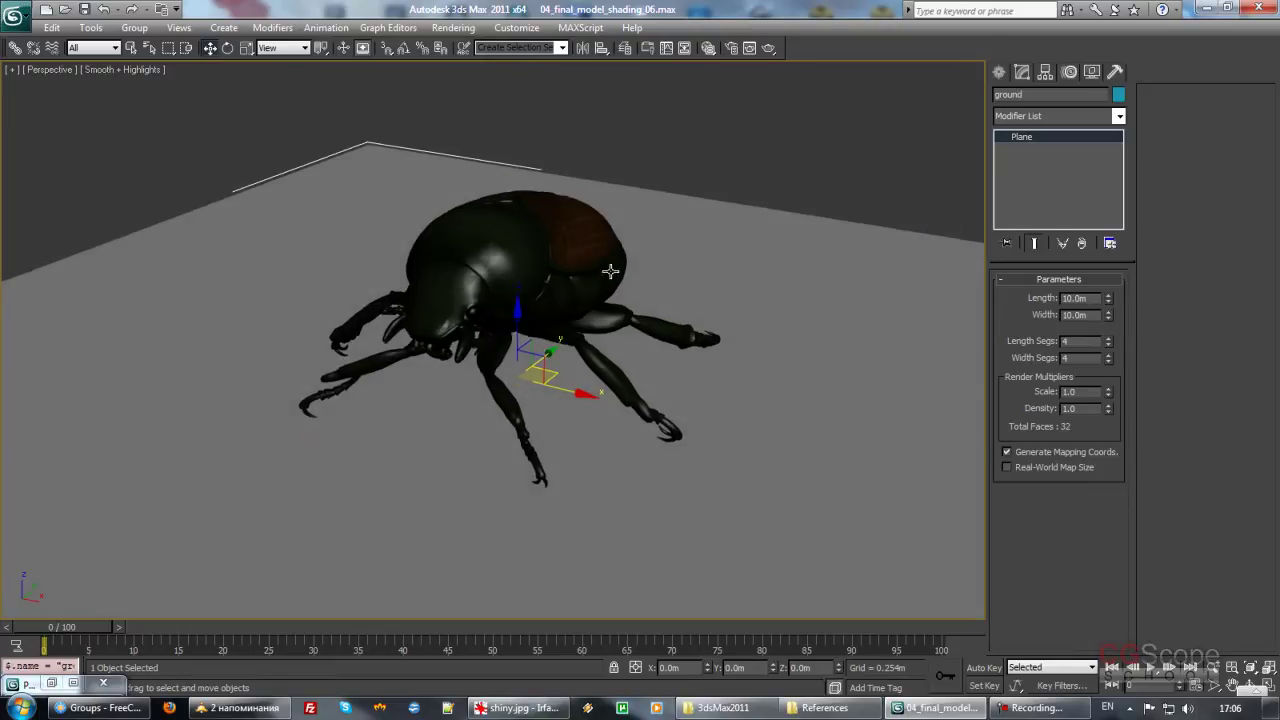
scroll(586, 245, "up", 3)
mouse_move(611, 251)
middle_mouse_down("alt")
mouse_move(571, 257)
mouse_move(580, 246)
middle_mouse_up("alt")
key("shift+q")
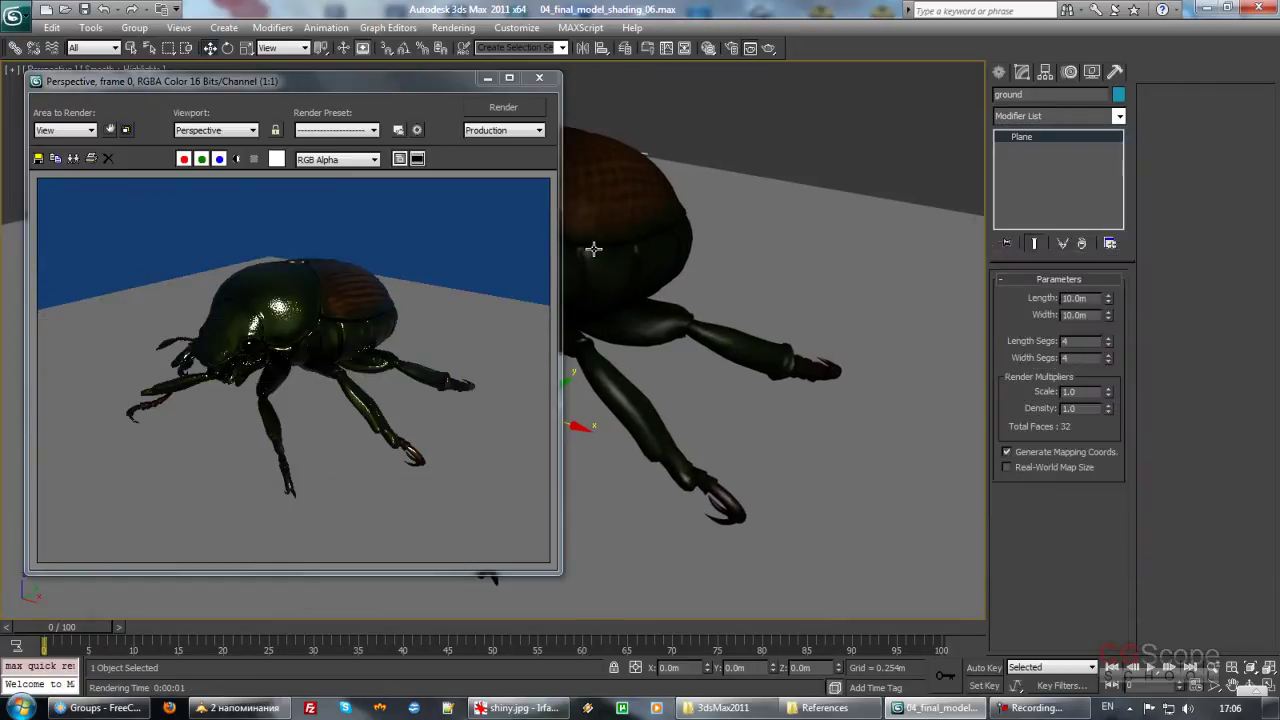
left_click(539, 78)
Step: Pick the Standard Target Direct light from the Create panel's Lights category
key("z")
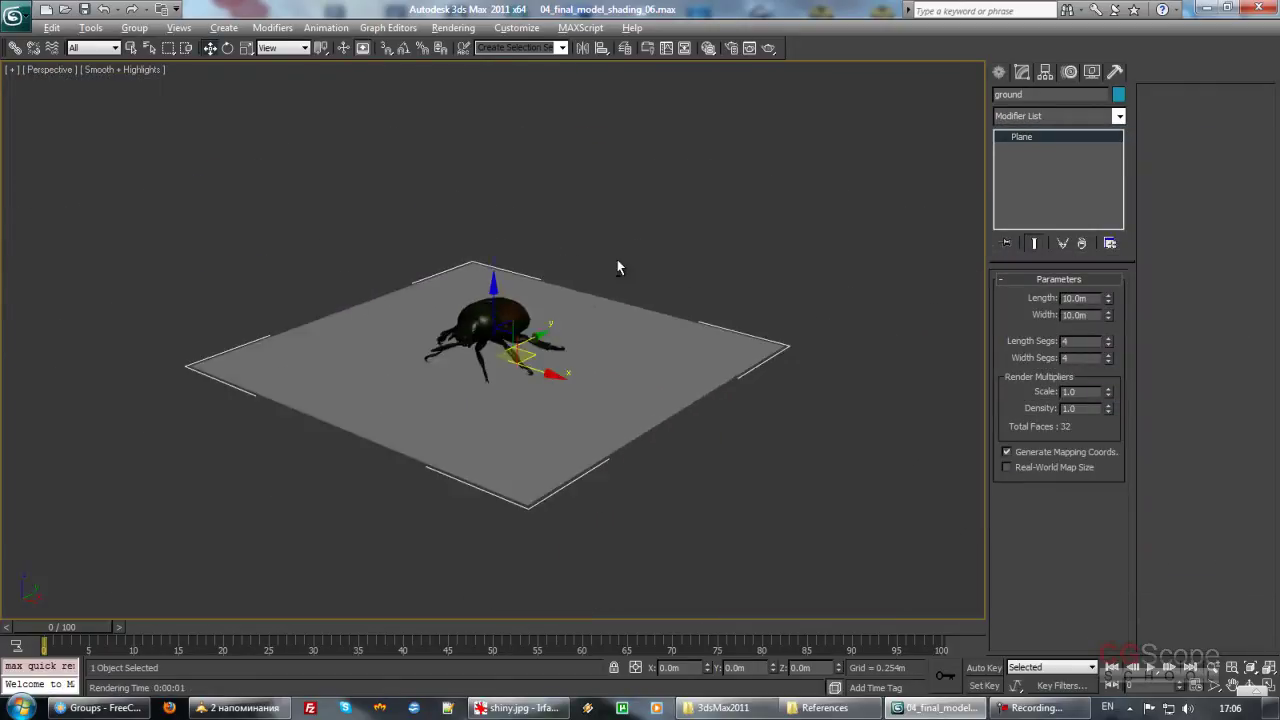
left_click(999, 73)
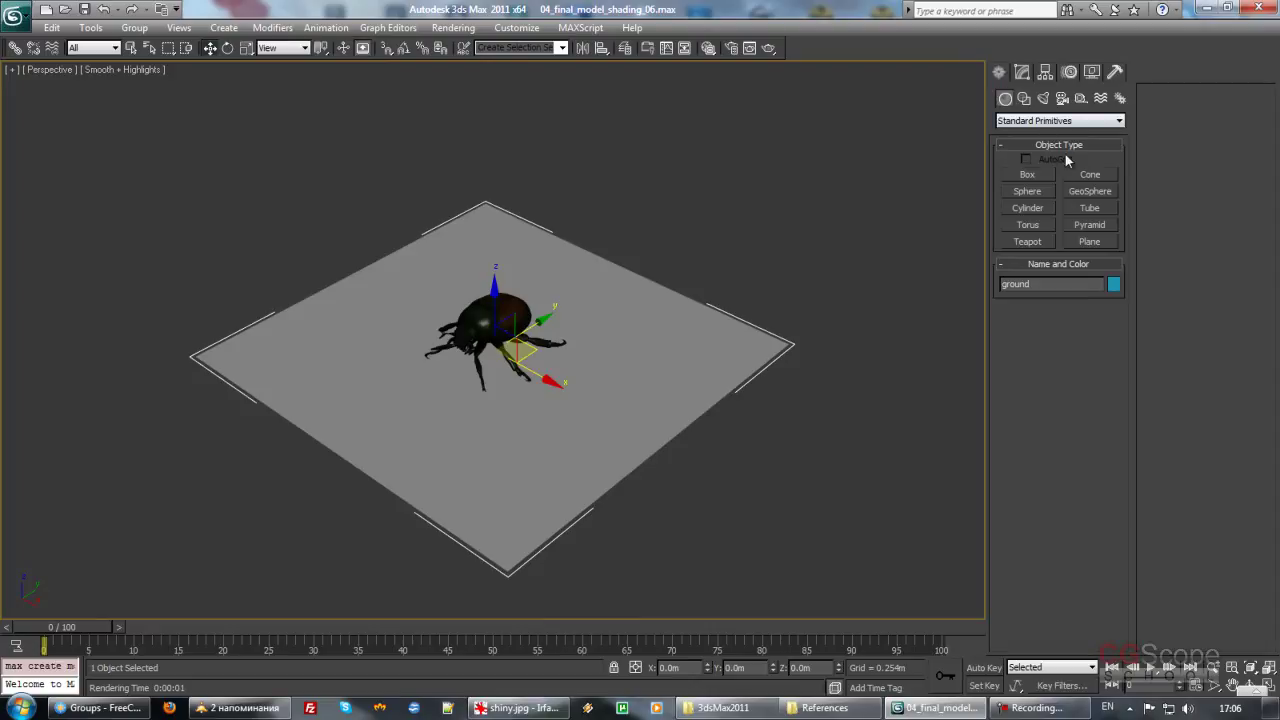
left_click(1043, 99)
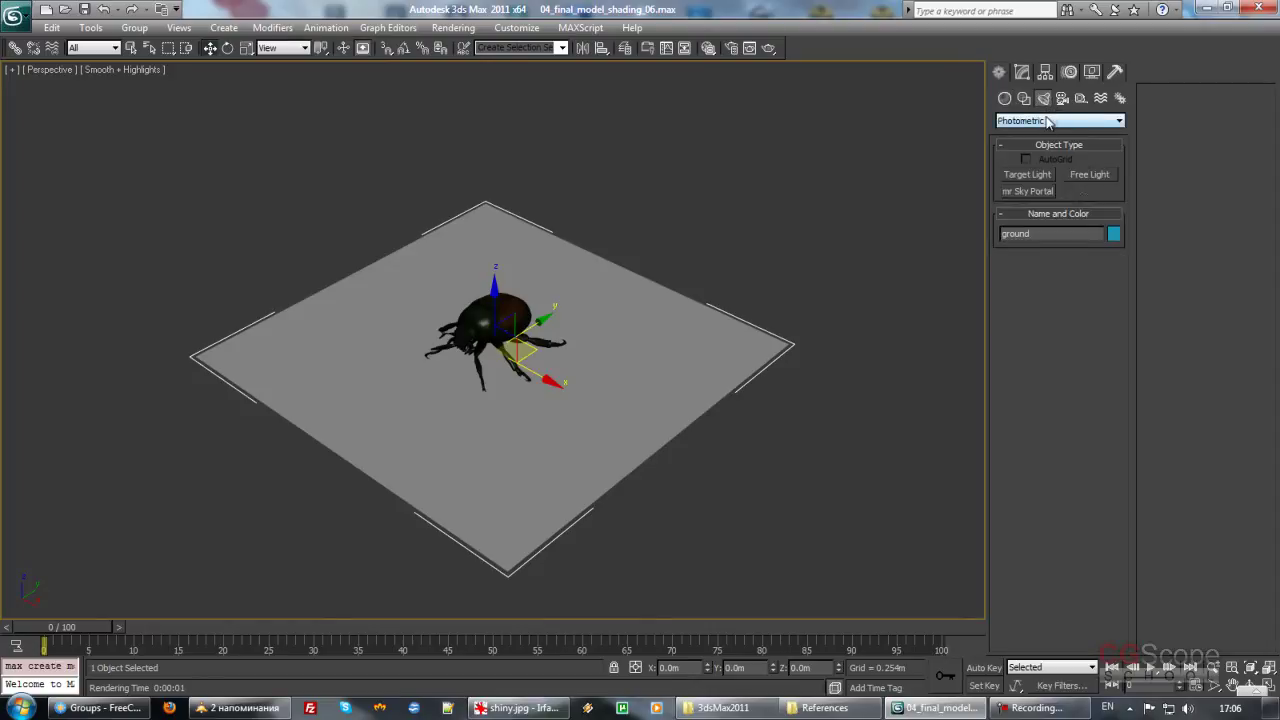
left_click(1047, 120)
left_click(1048, 122)
left_click(1055, 121)
left_click(1093, 138)
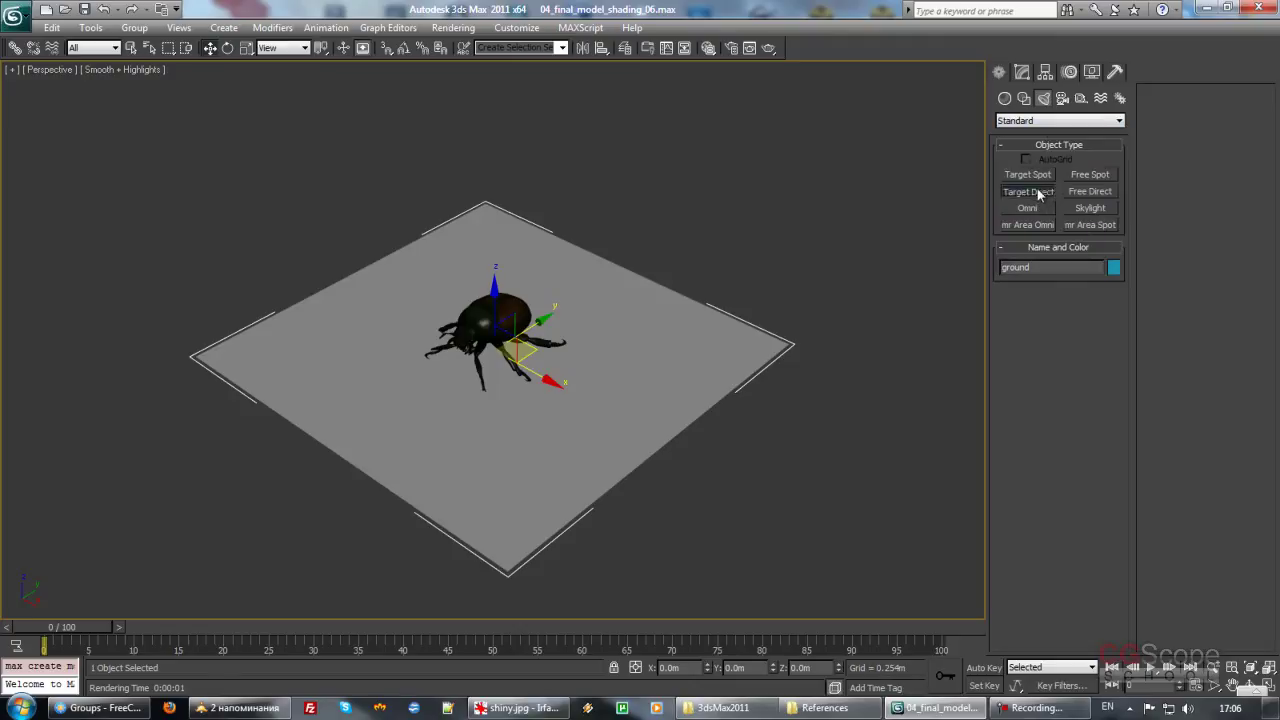
left_click(1037, 188)
Step: Place Direct001 aimed at the beetle and raise it to about Z 10.963 m
middle_click_drag(723, 289, 533, 445, "alt")
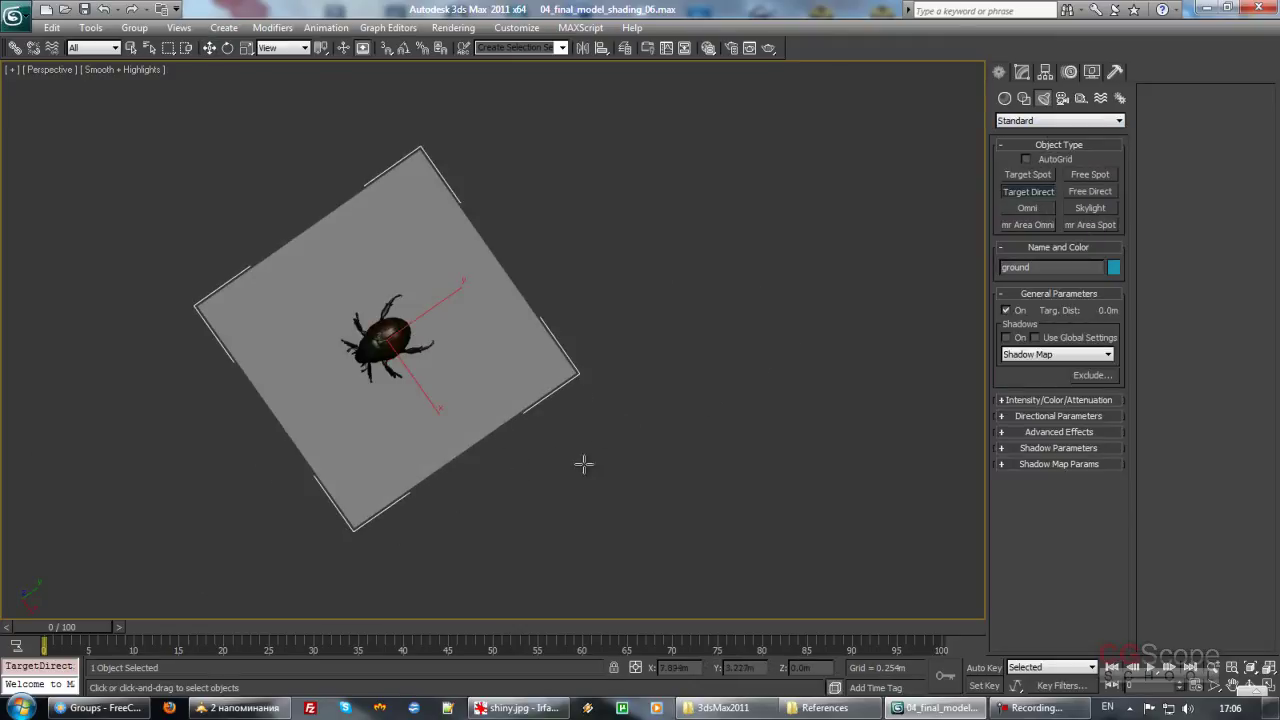
left_click_drag(588, 450, 383, 341)
key("w")
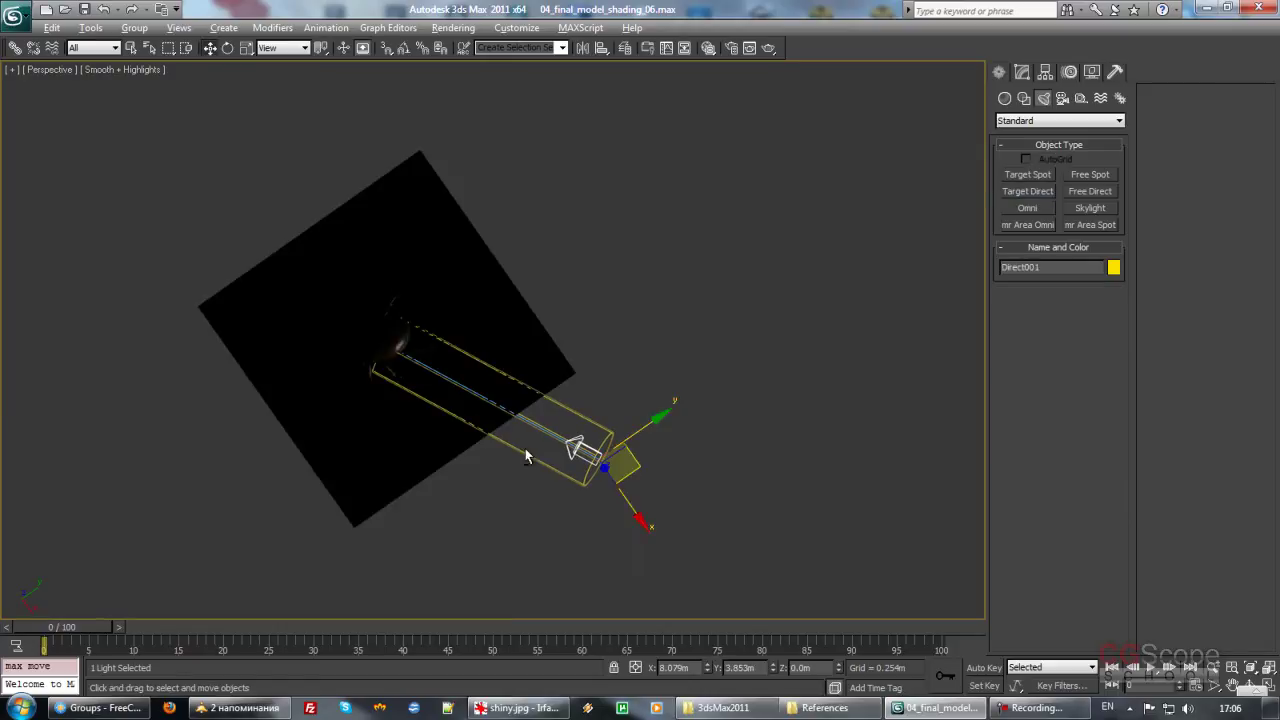
middle_click_drag(600, 450, 658, 355, "alt")
left_click_drag(668, 372, 655, 70)
mouse_move(655, 70)
middle_mouse_down("alt")
mouse_move(630, 403)
mouse_move(668, 400)
middle_mouse_up("alt")
left_click_drag(668, 400, 541, 381)
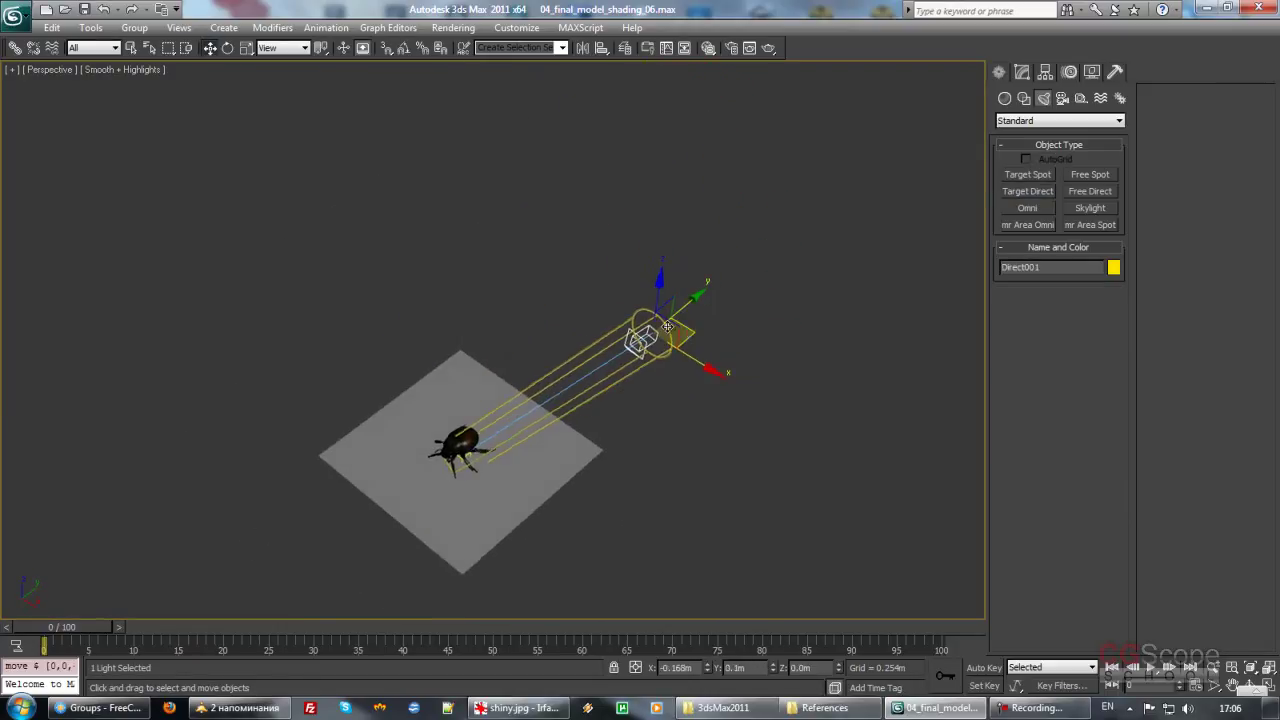
mouse_move(541, 381)
middle_mouse_down("alt")
mouse_move(520, 366)
mouse_move(551, 351)
mouse_move(579, 282)
middle_mouse_up("alt")
Step: Widen Direct001's beam to hotspot 10.363 m and falloff 10.414 m
left_click(1018, 63)
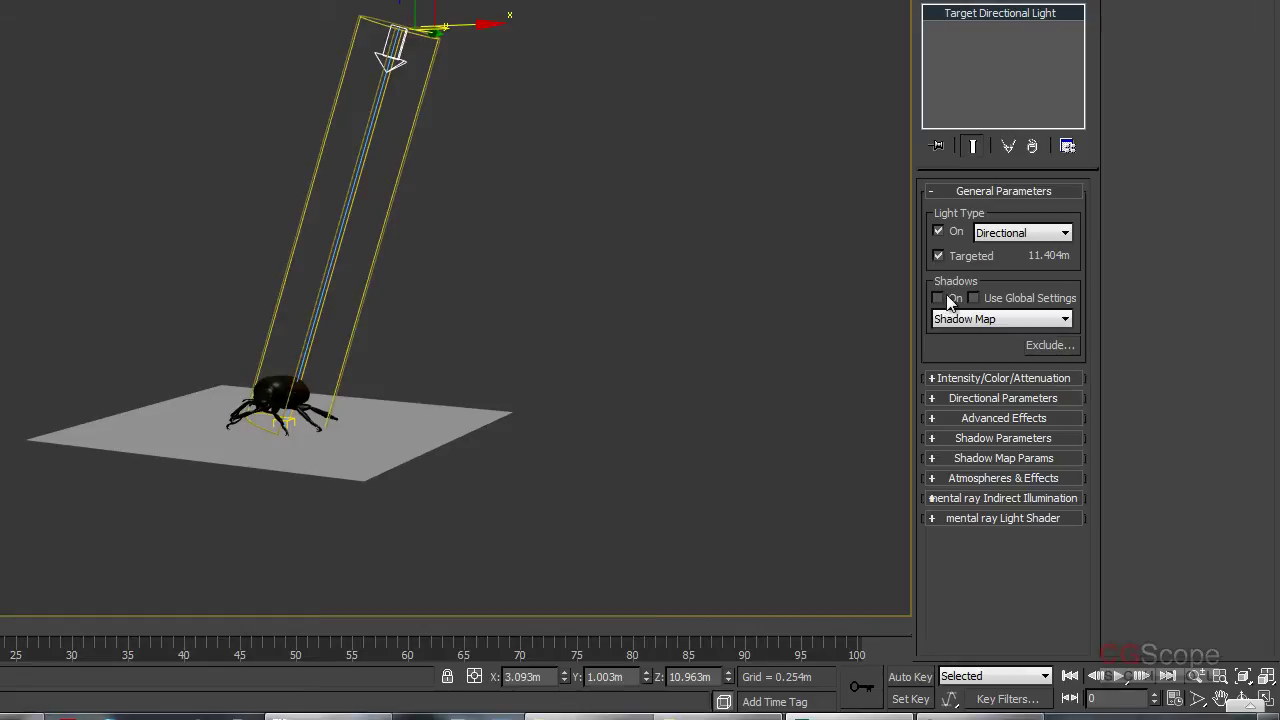
mouse_move(267, 357)
middle_mouse_down("alt")
mouse_move(507, 206)
mouse_move(524, 222)
mouse_move(588, 230)
middle_mouse_up("alt")
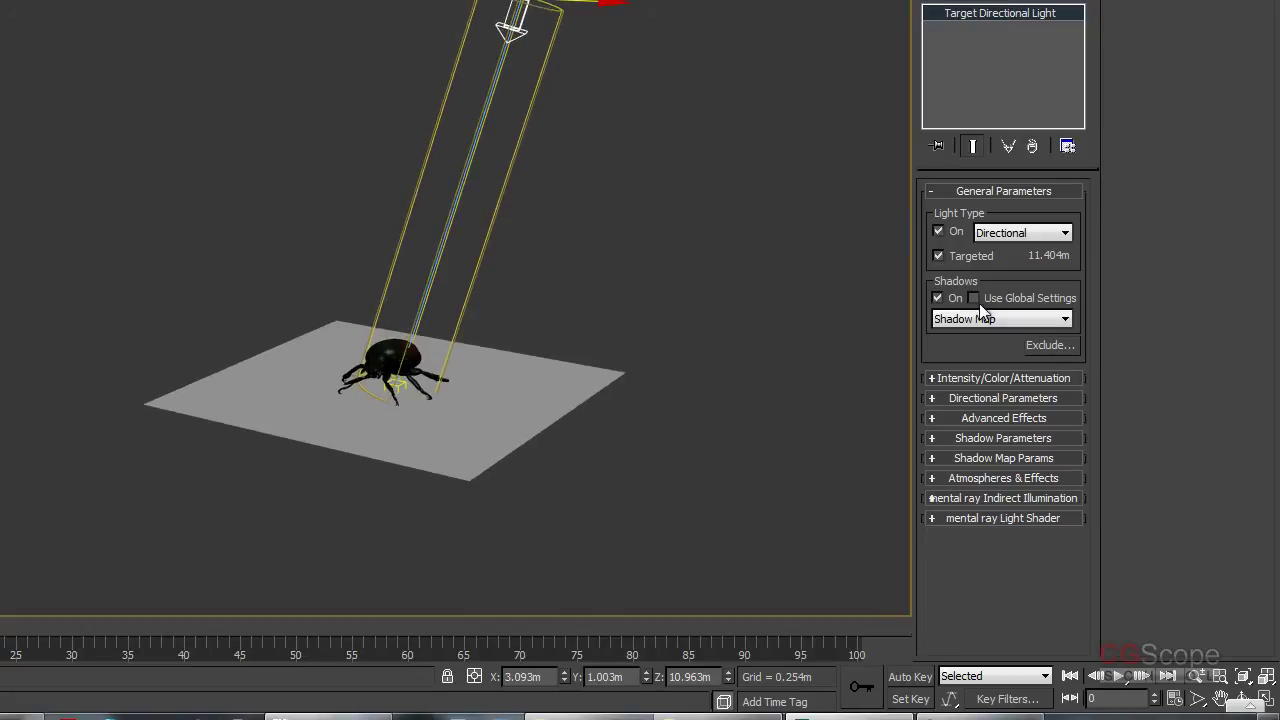
left_click(982, 380)
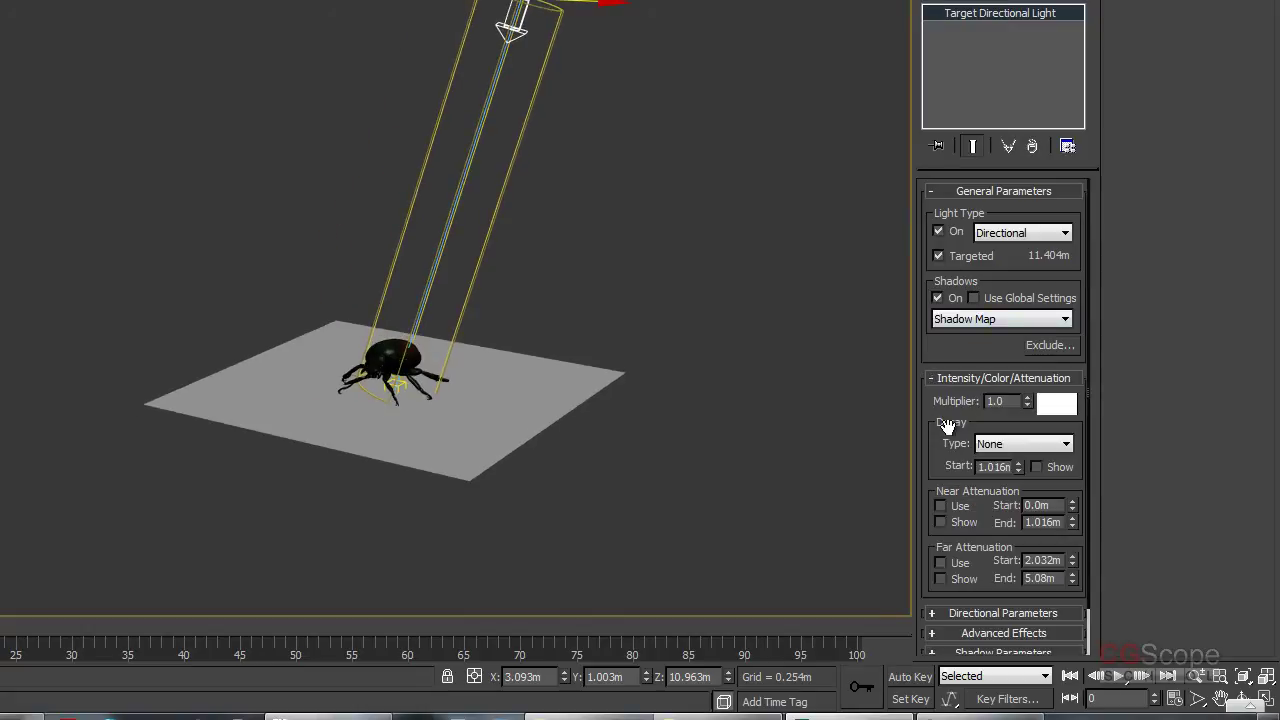
scroll(947, 425, "down", 2)
left_click(990, 564)
left_click(1055, 443)
left_click_drag(1254, 20, 1011, 538)
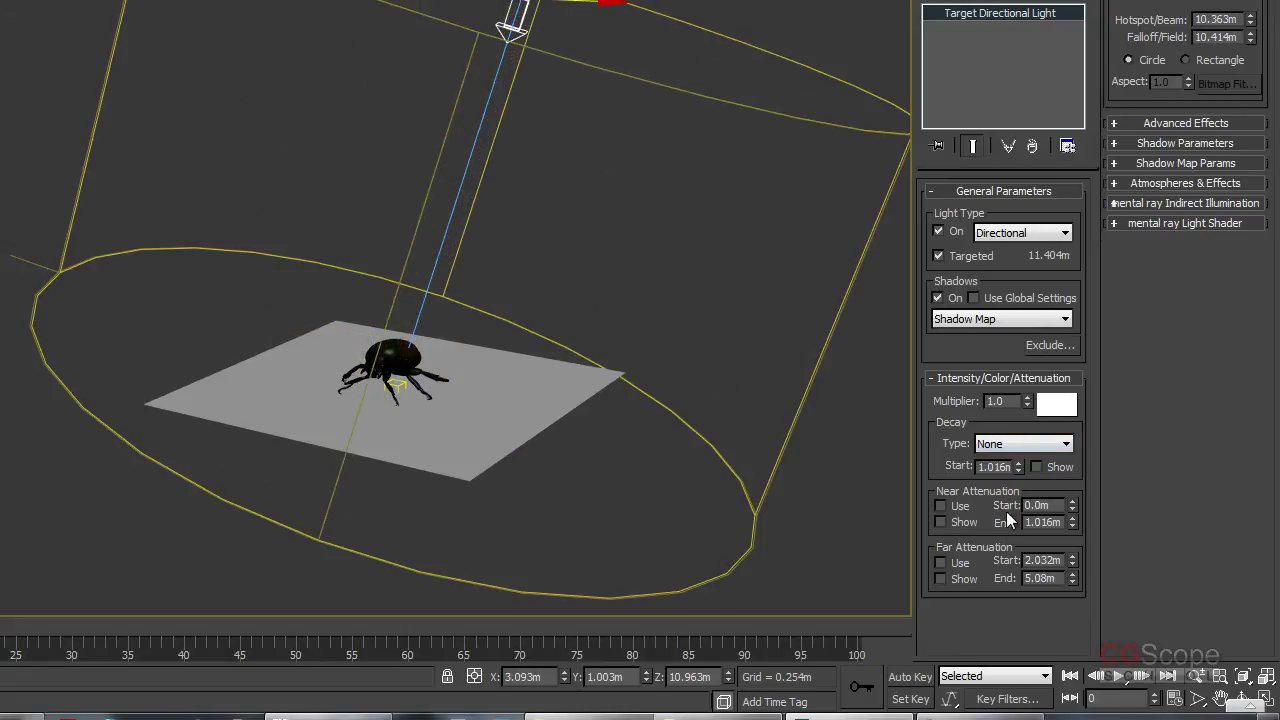
Step: Set the light's shadow density to 0.5, keeping shadow map size 1024
left_click(1190, 143)
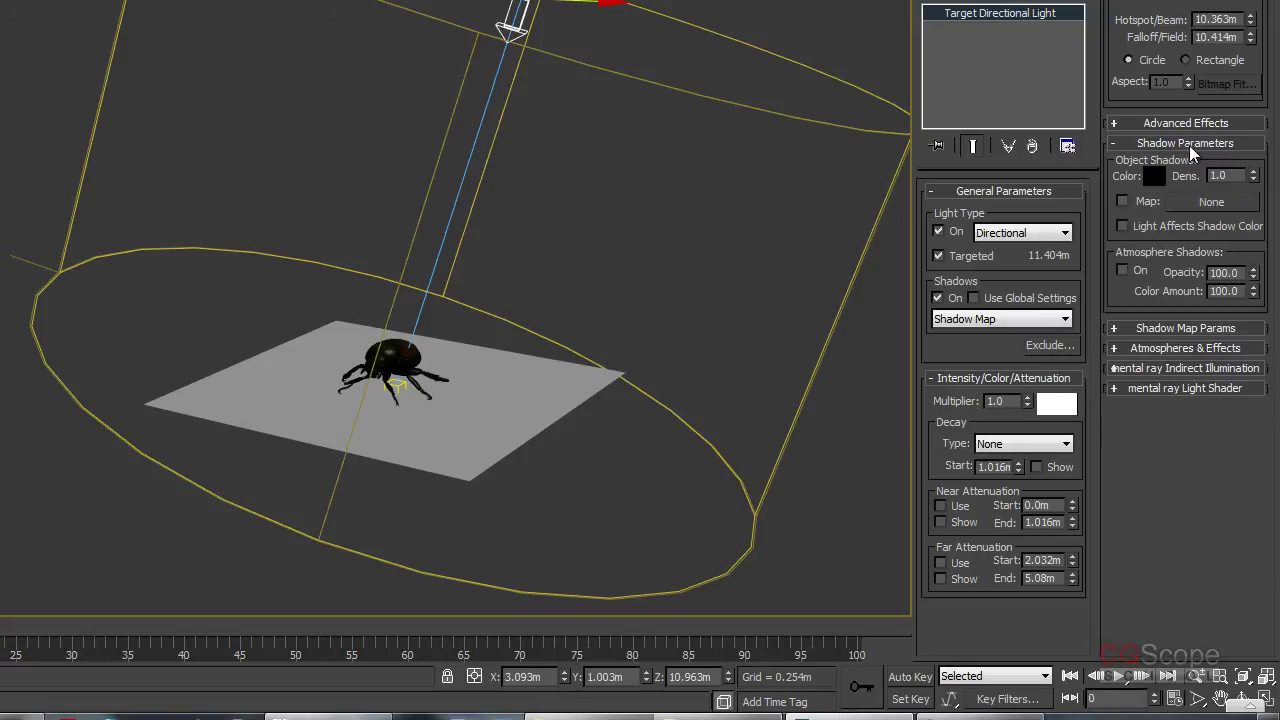
left_click(1190, 148)
left_click(1190, 162)
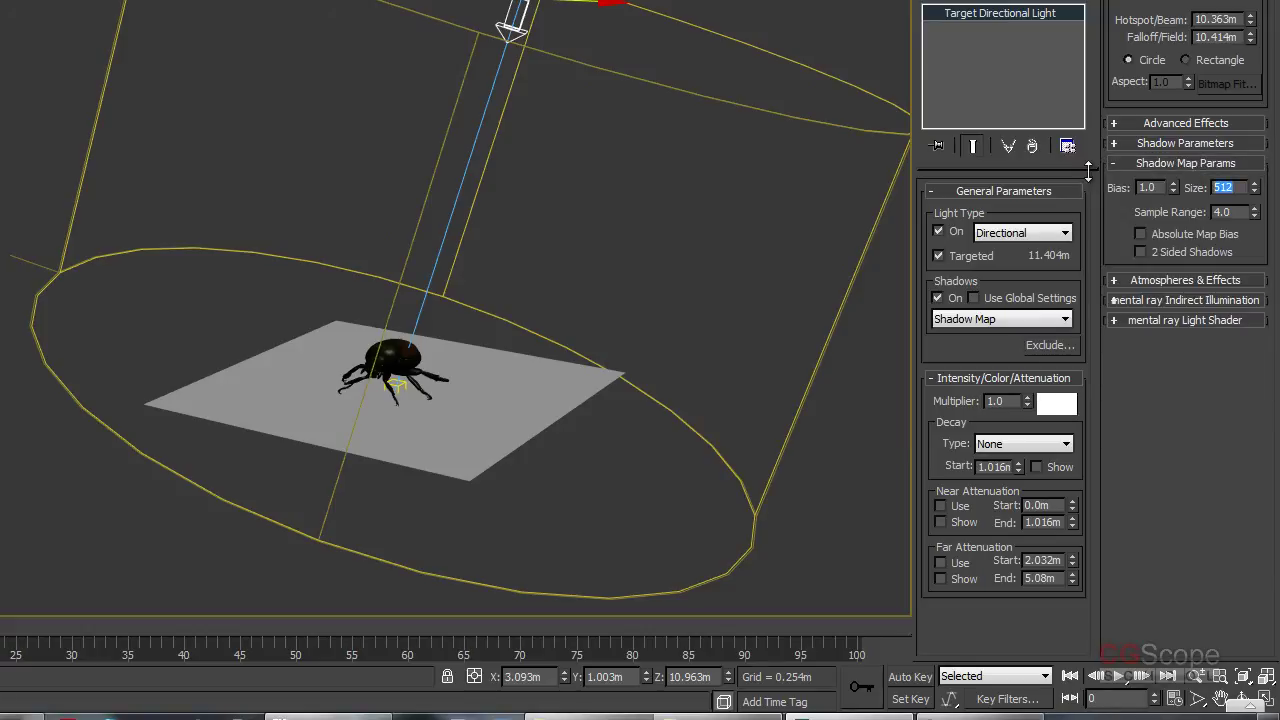
key("ctrl+a")
left_click(1190, 162)
left_click(1191, 143)
type("0.5")
key("Return")
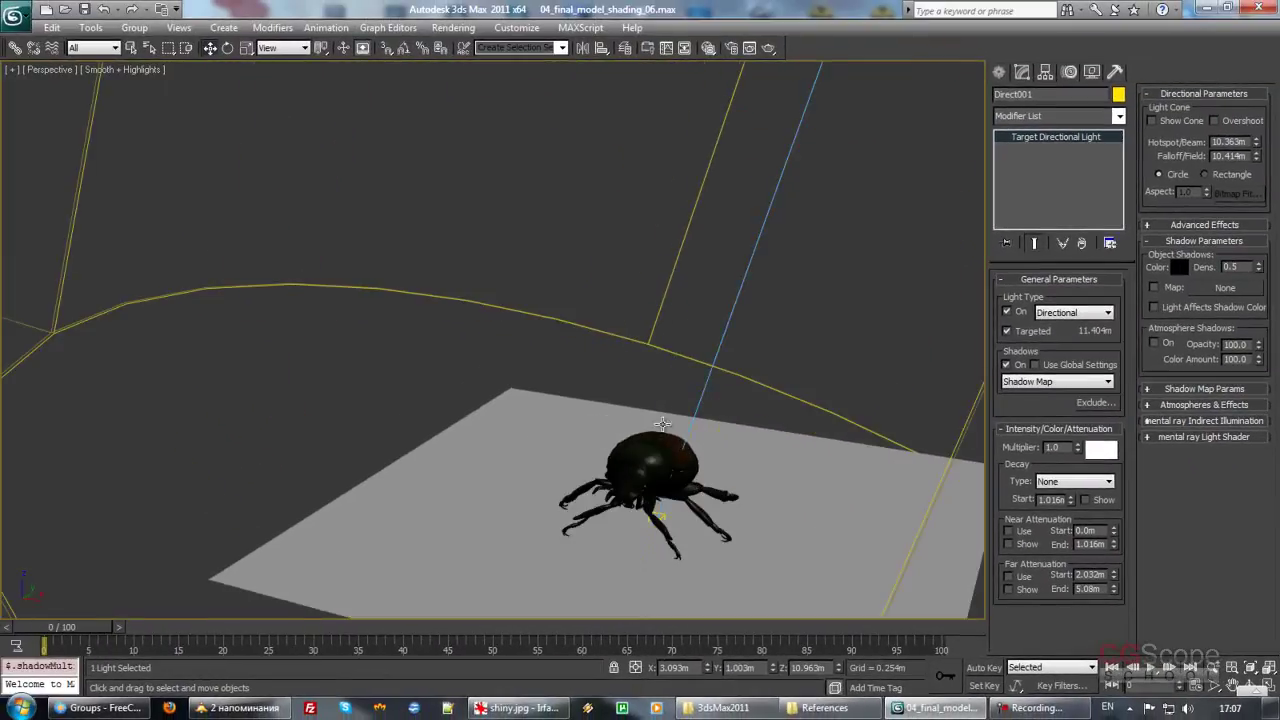
Step: Select bug_body and quick-render the beetle casting its shadow onto the grey ground
left_click(650, 462)
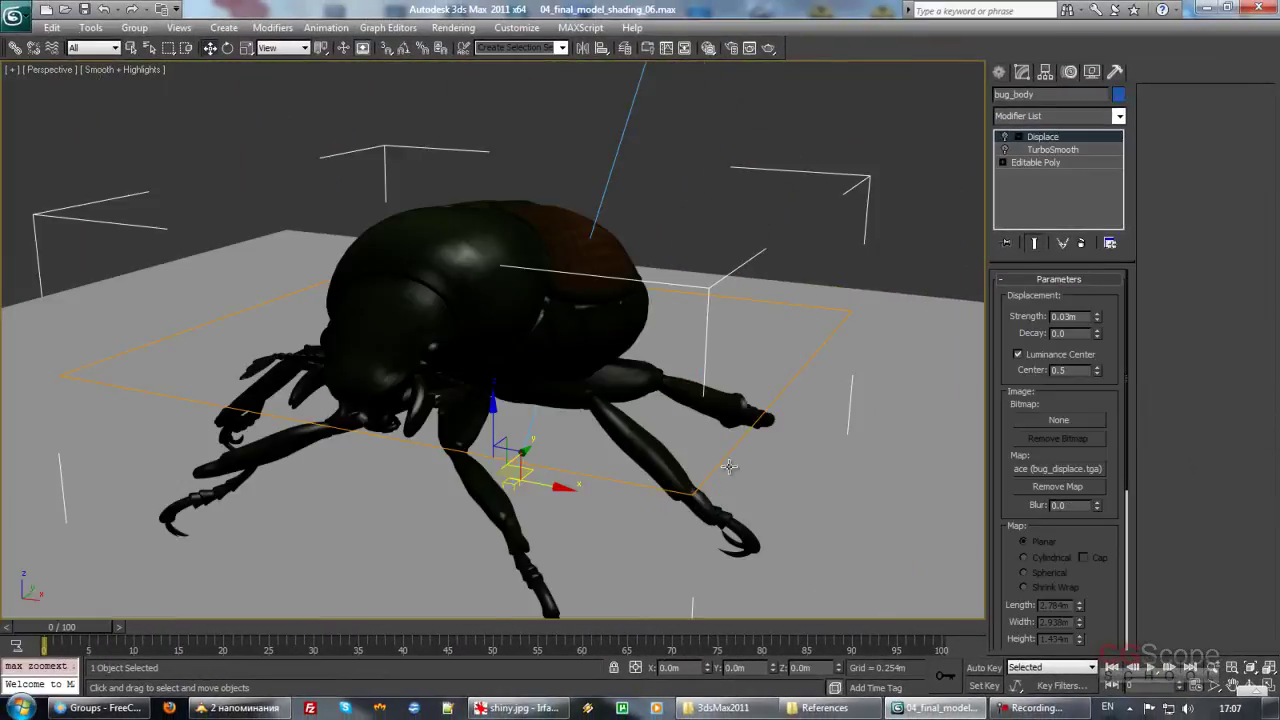
middle_click_drag(729, 467, 688, 291, "alt")
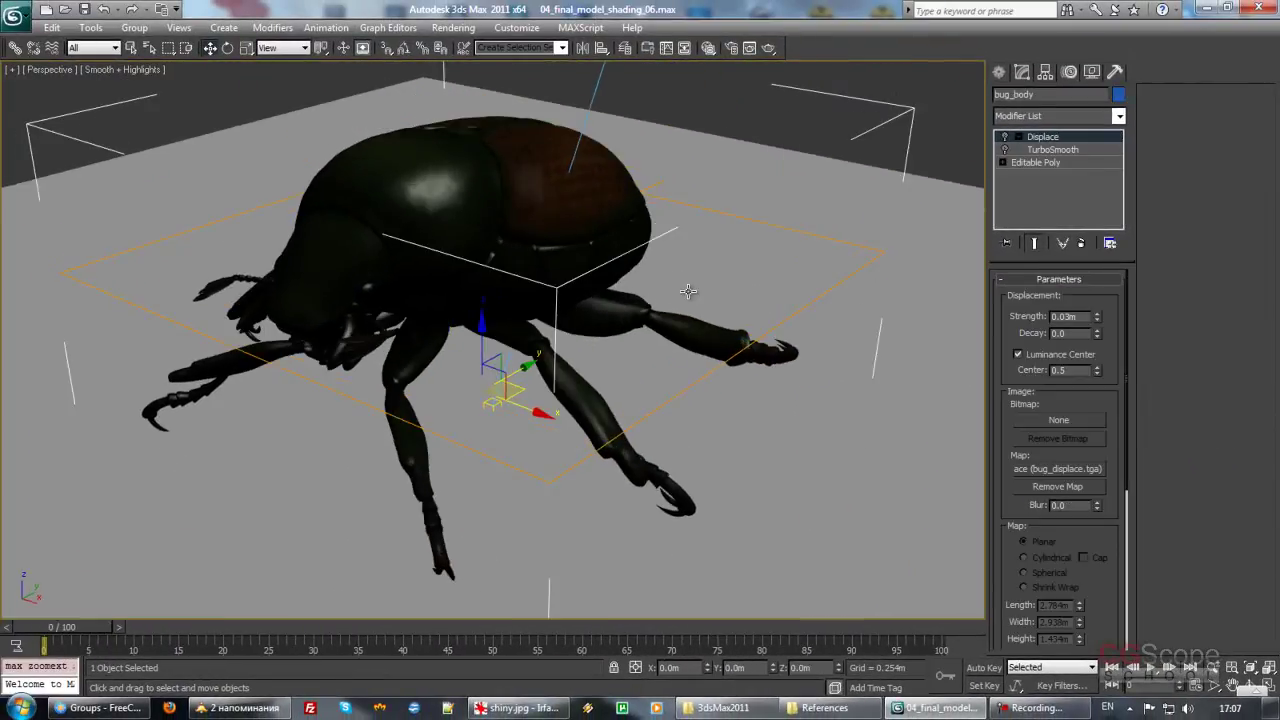
key("shift+q")
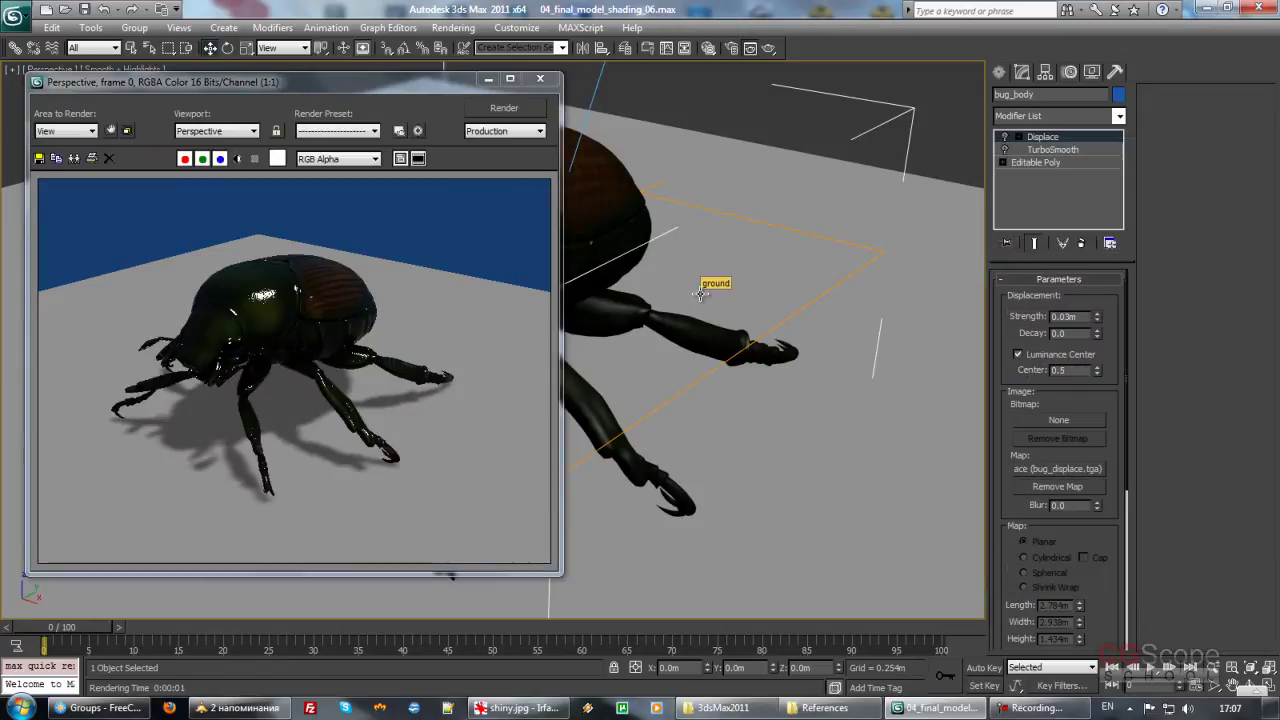
left_click(540, 79)
middle_click_drag(585, 240, 655, 299)
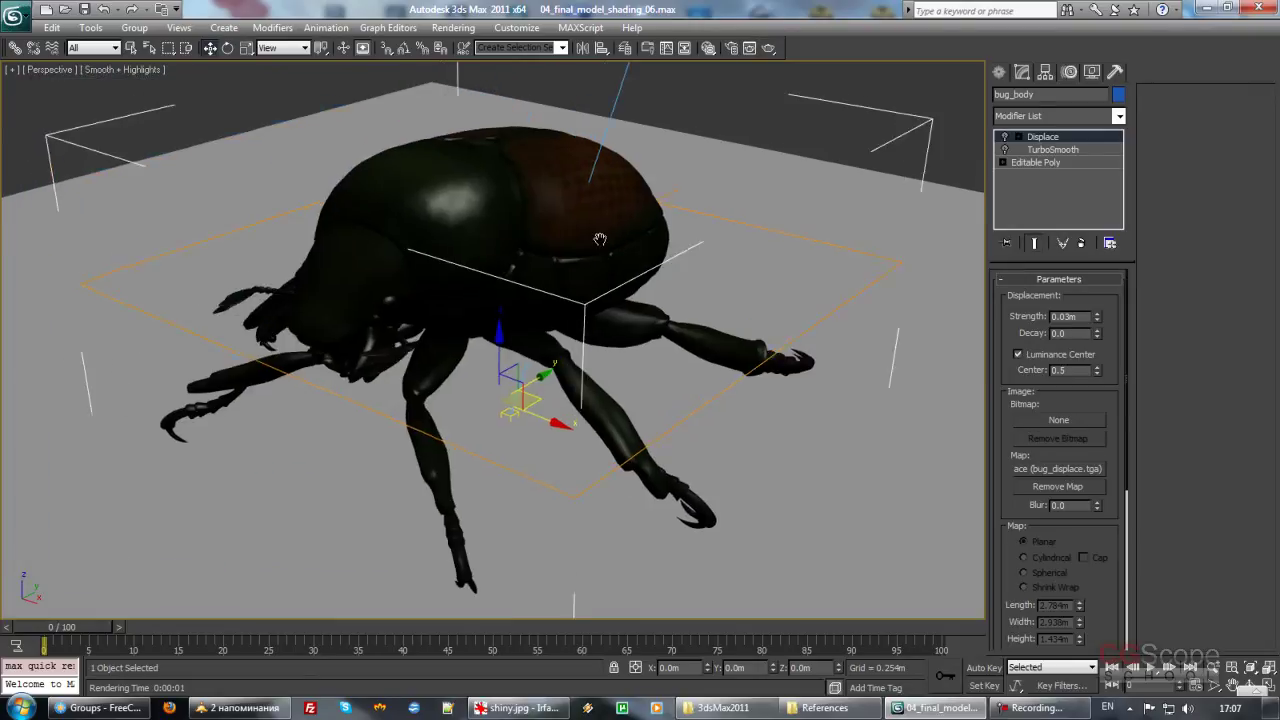
scroll(655, 299, "down", 5)
scroll(655, 299, "down", 1)
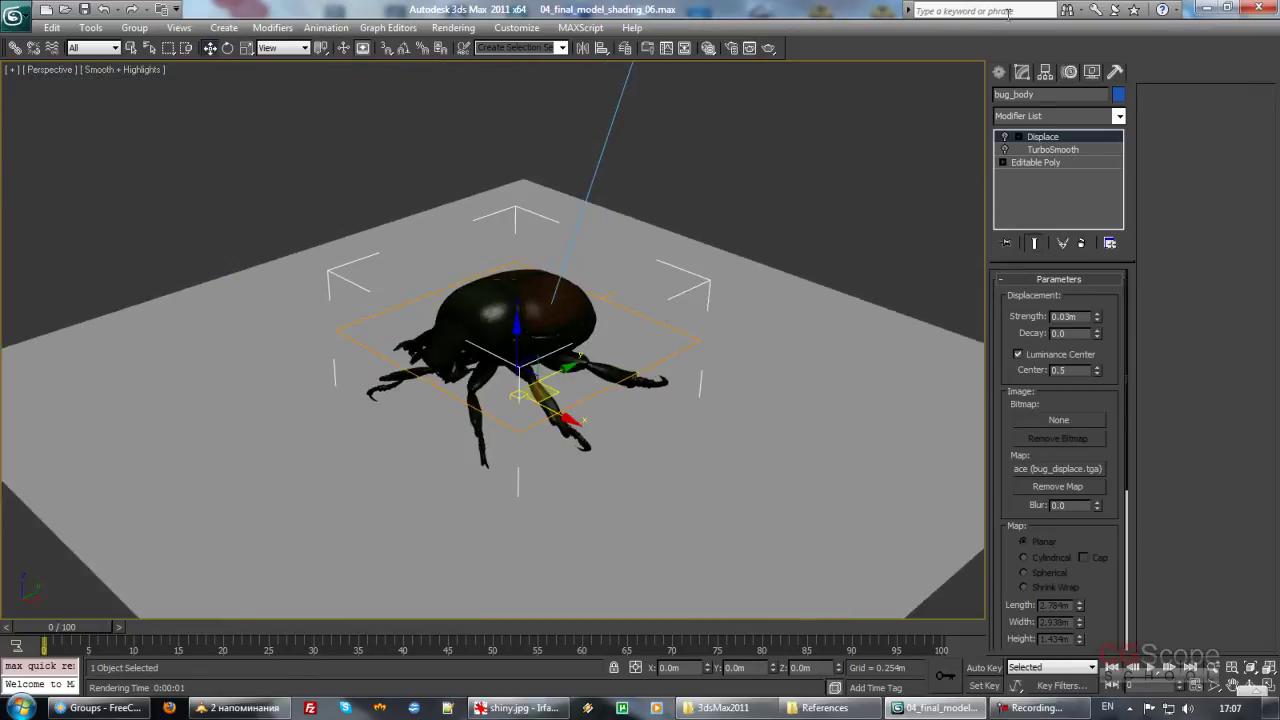
Step: Create the Sky001 skylight and position it just above the beetle's back
left_click(999, 72)
left_click(1088, 208)
left_click(752, 418)
right_click(754, 385)
middle_click_drag(706, 348, 700, 394, "alt")
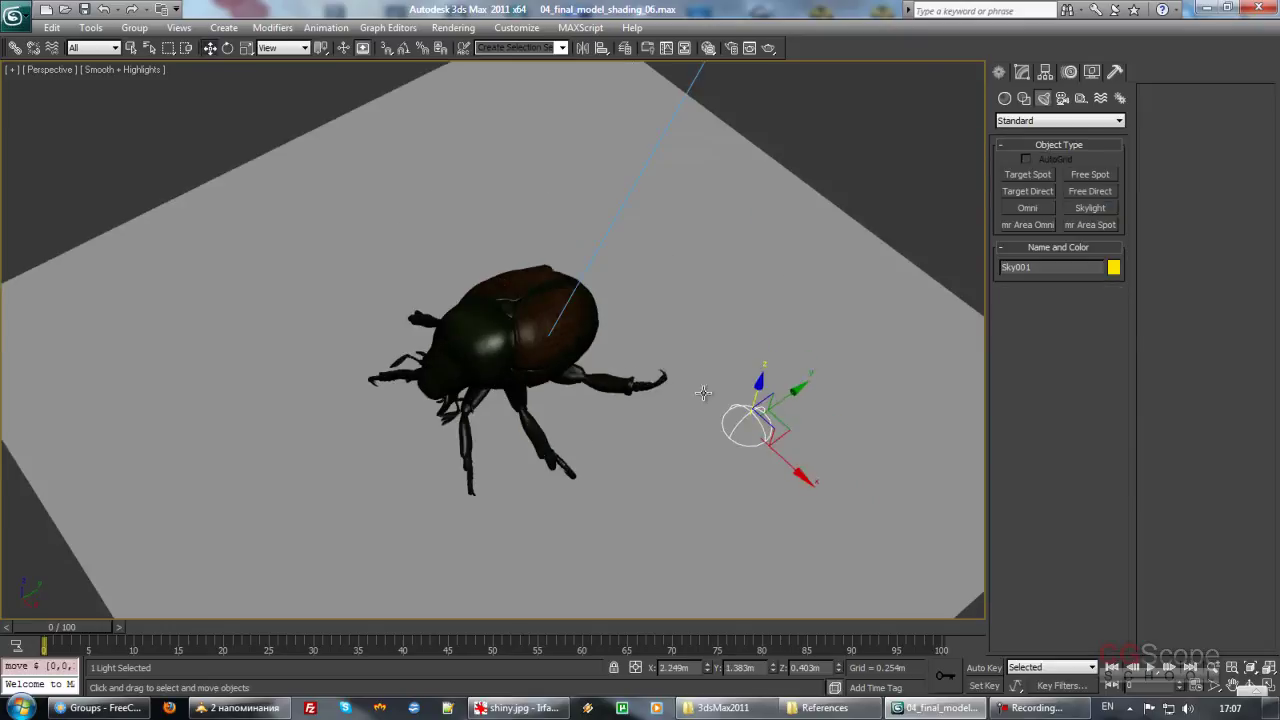
mouse_move(745, 402)
left_mouse_down()
mouse_move(614, 258)
mouse_move(432, 210)
left_mouse_up()
middle_click_drag(440, 215, 489, 298, "alt")
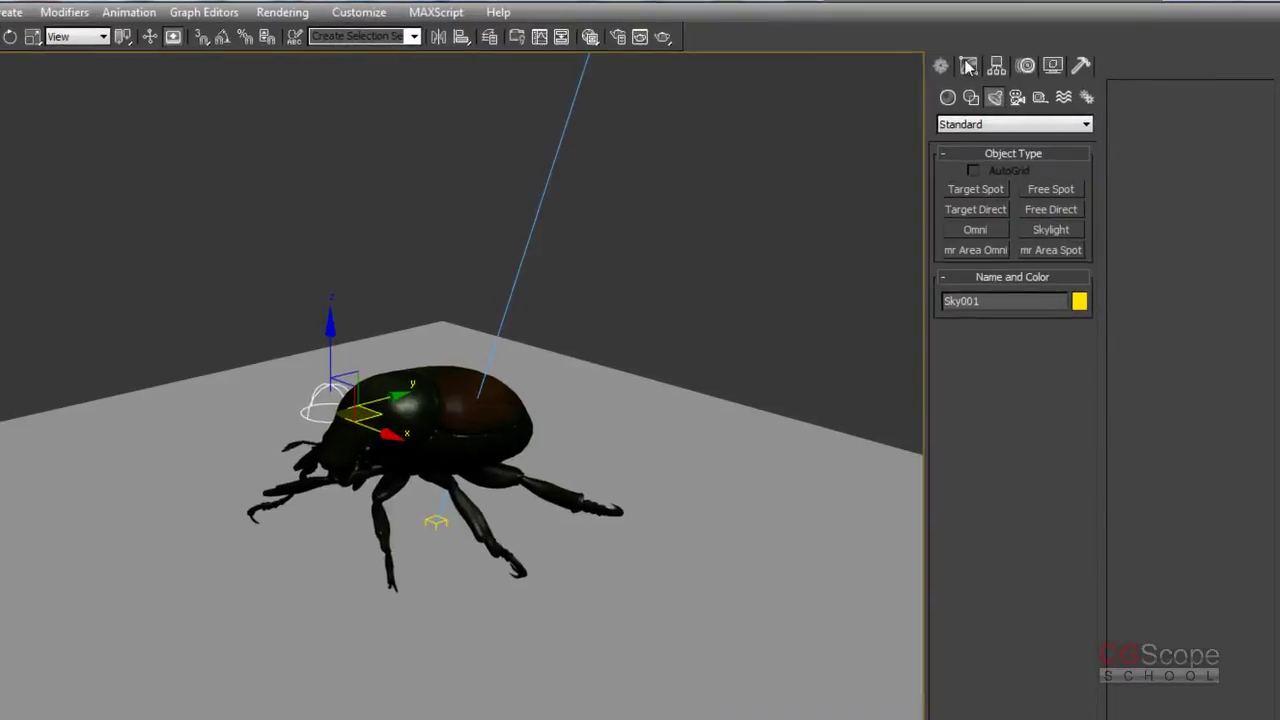
left_click(1017, 71)
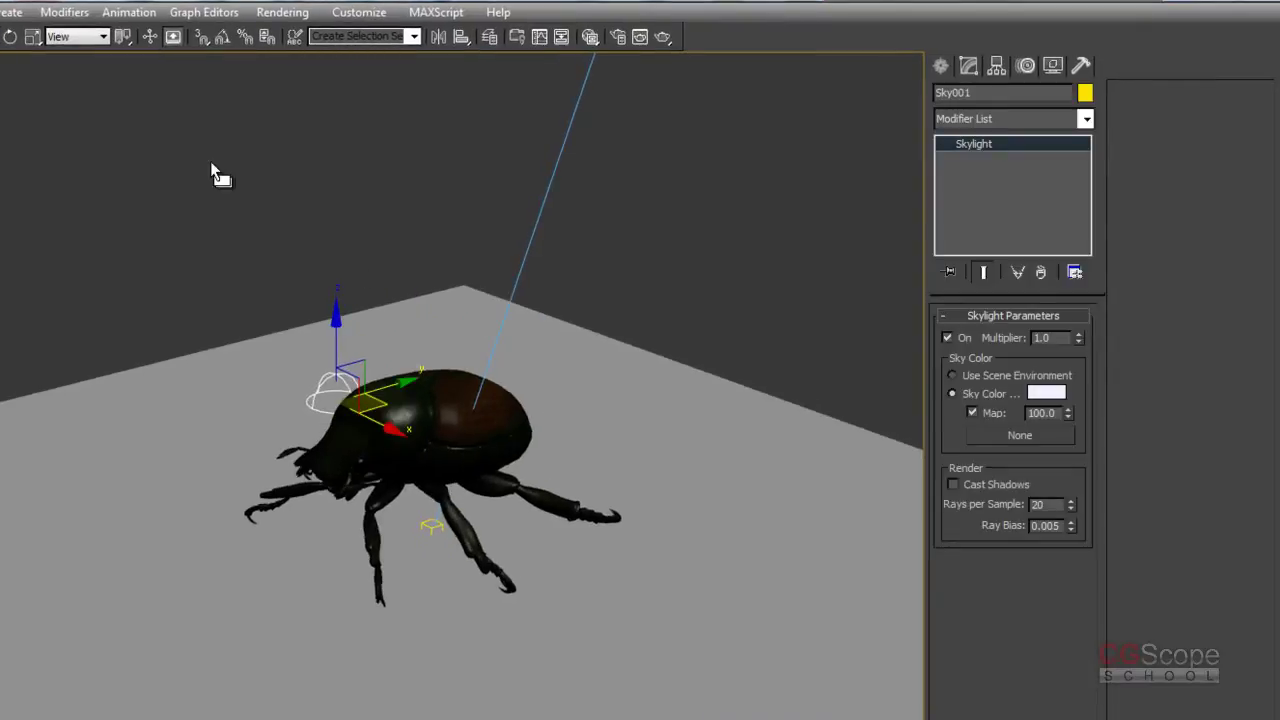
Step: Choose Light Tracer as the advanced lighting plug-in in Render Setup
left_click(618, 37)
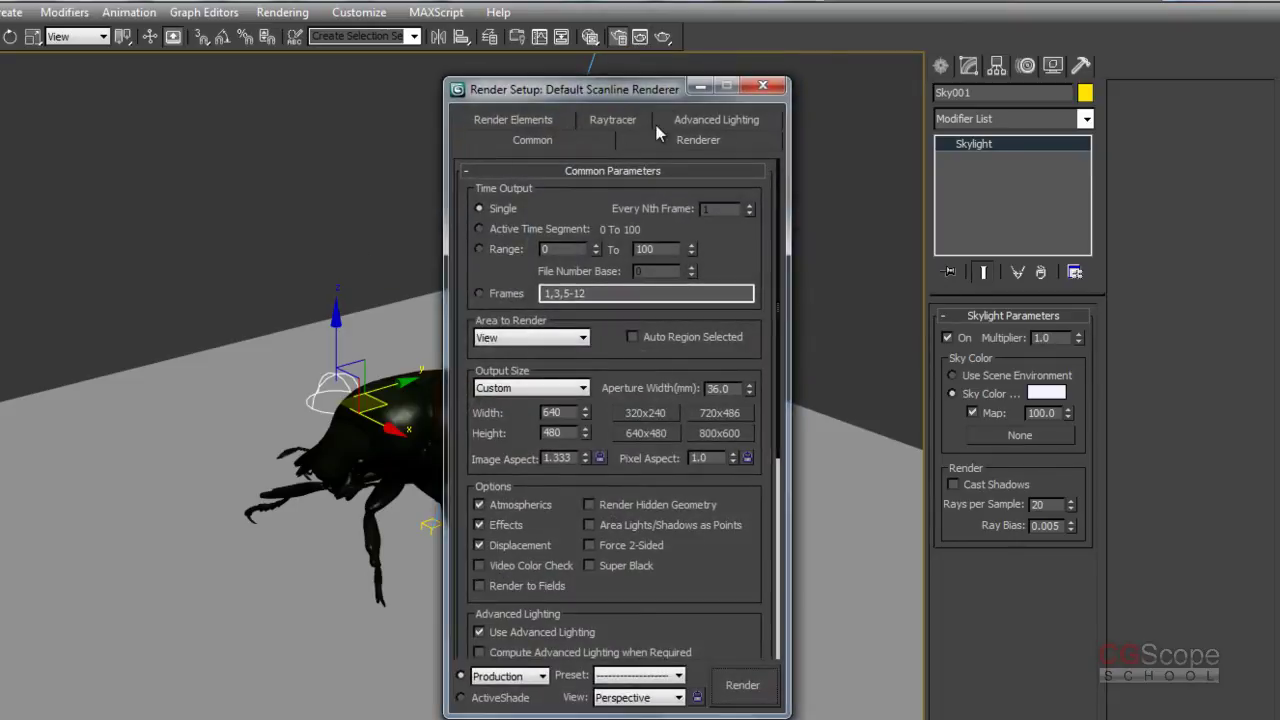
left_click(711, 121)
left_click(570, 200)
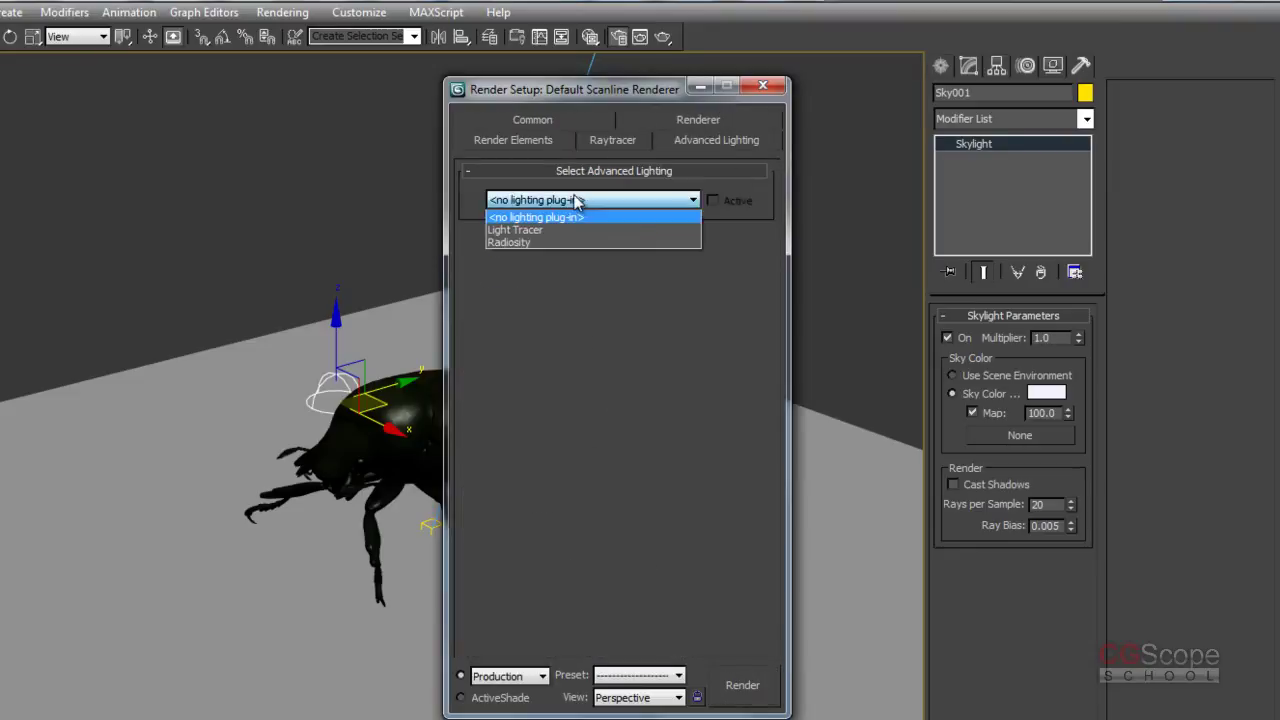
left_click(530, 230)
left_click_drag(665, 78, 764, 100)
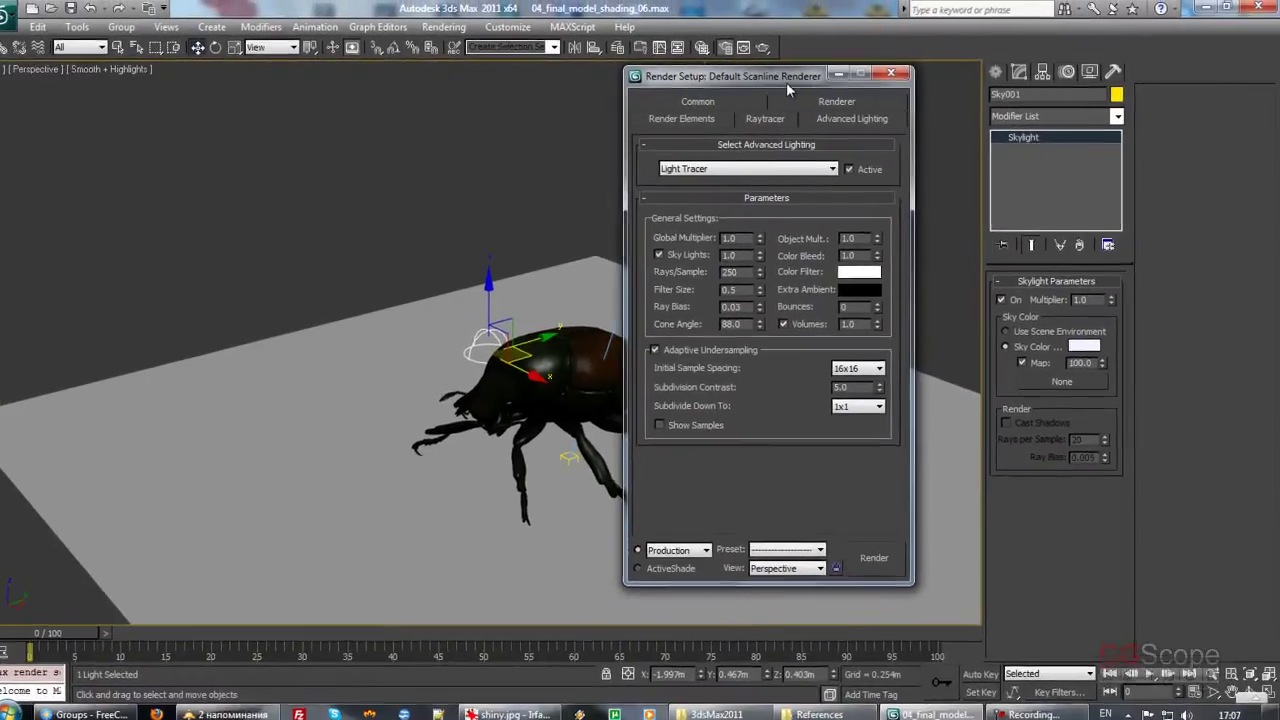
Step: Frame the beetle in the Perspective view and quick-render it with Light Tracer
middle_click_drag(439, 342, 402, 340, "alt")
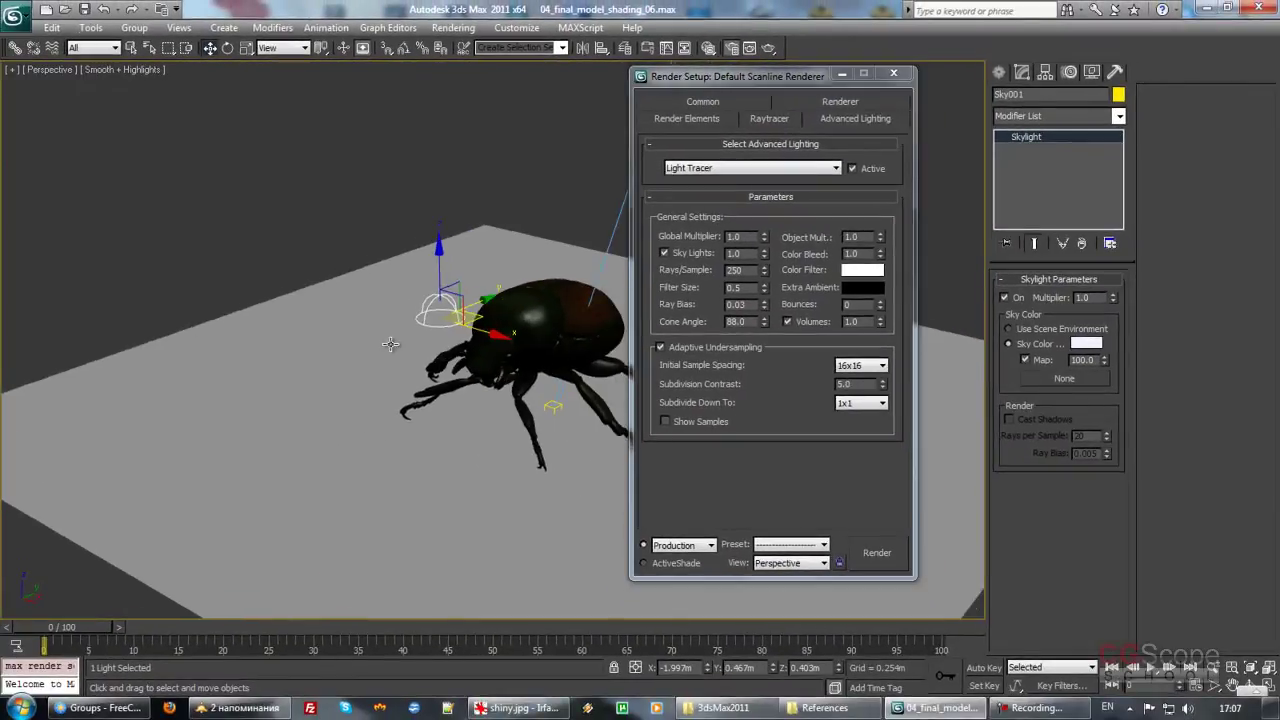
scroll(437, 309, "up", 2)
scroll(440, 315, "up", 2)
scroll(443, 323, "up", 1)
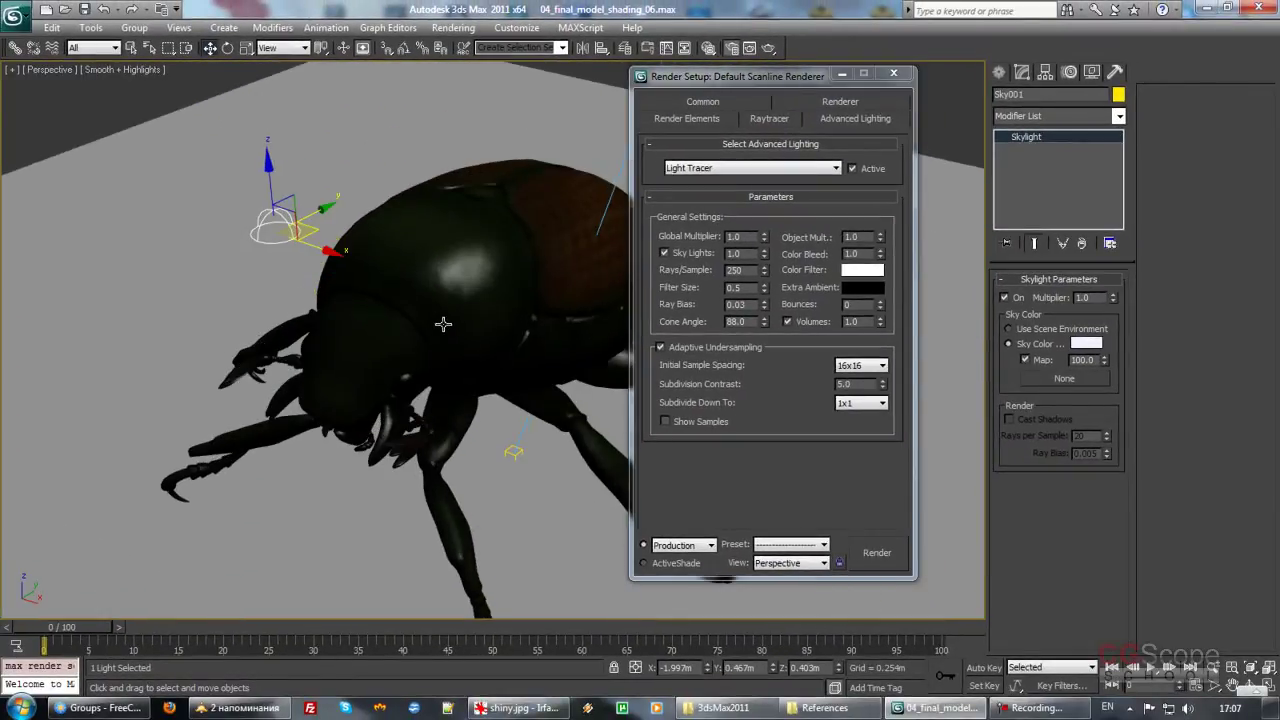
scroll(459, 293, "up", 2)
scroll(459, 293, "down", 3)
scroll(470, 288, "down", 3)
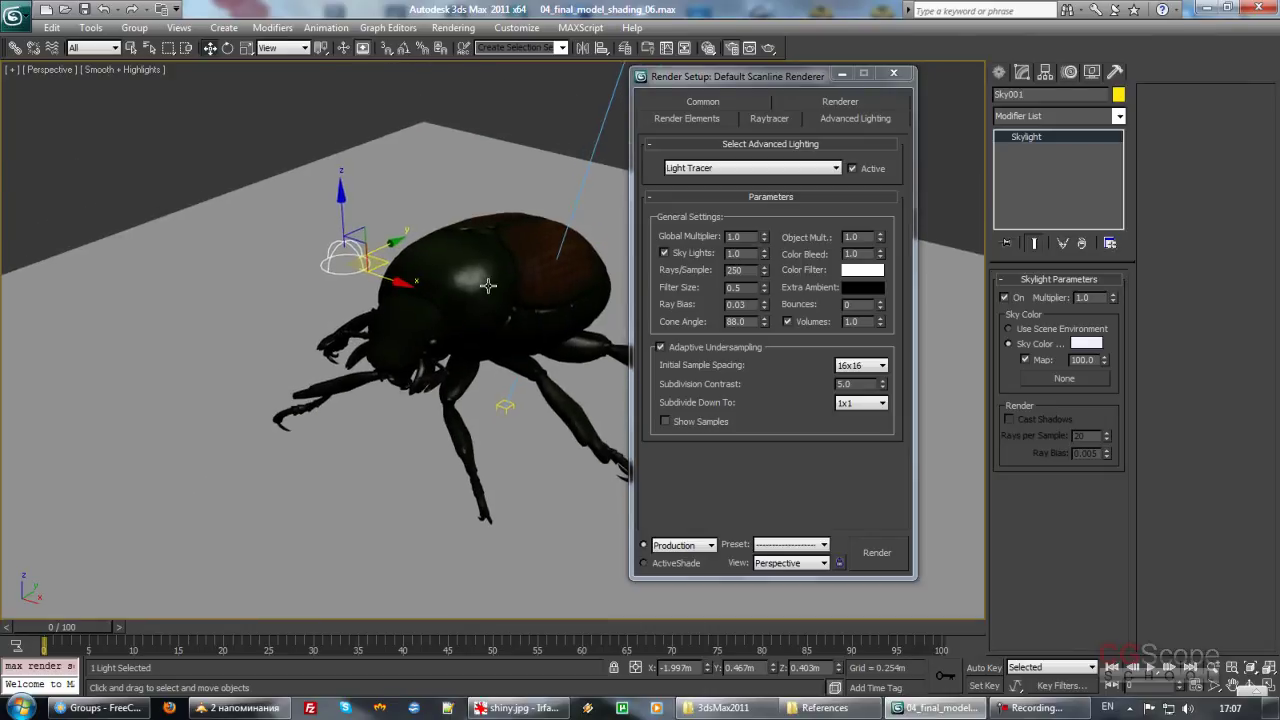
key("shift+q")
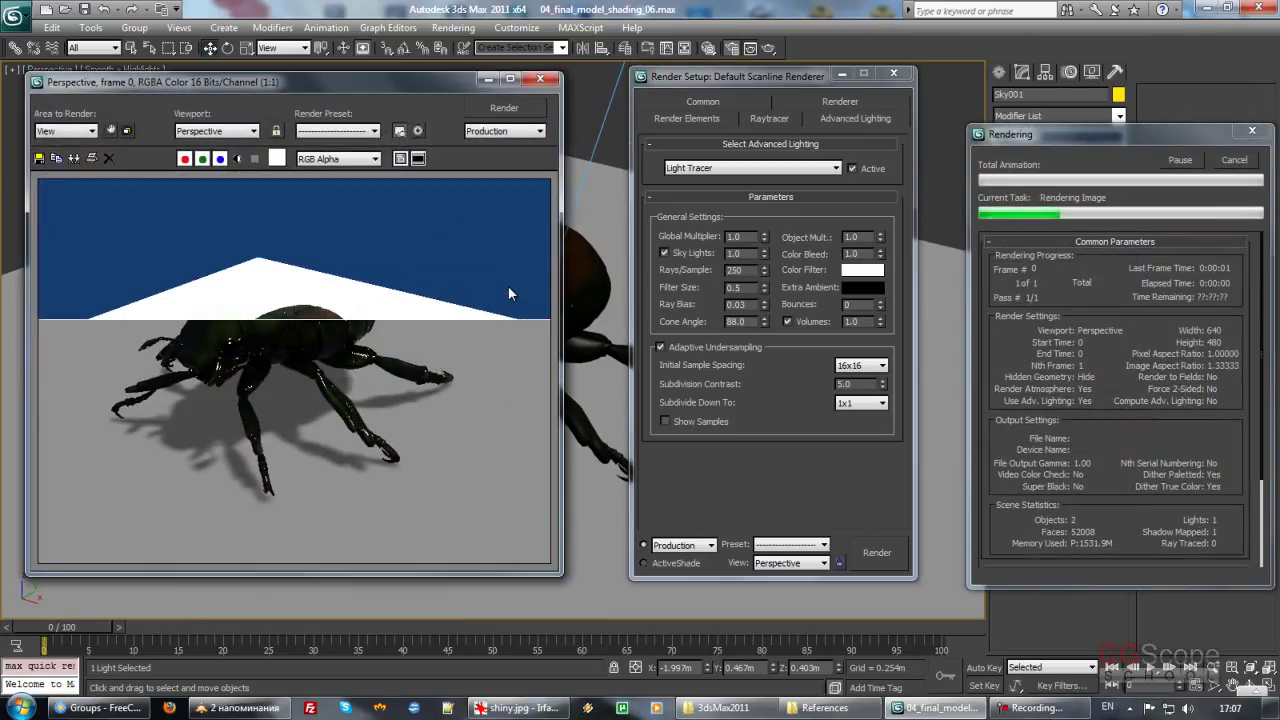
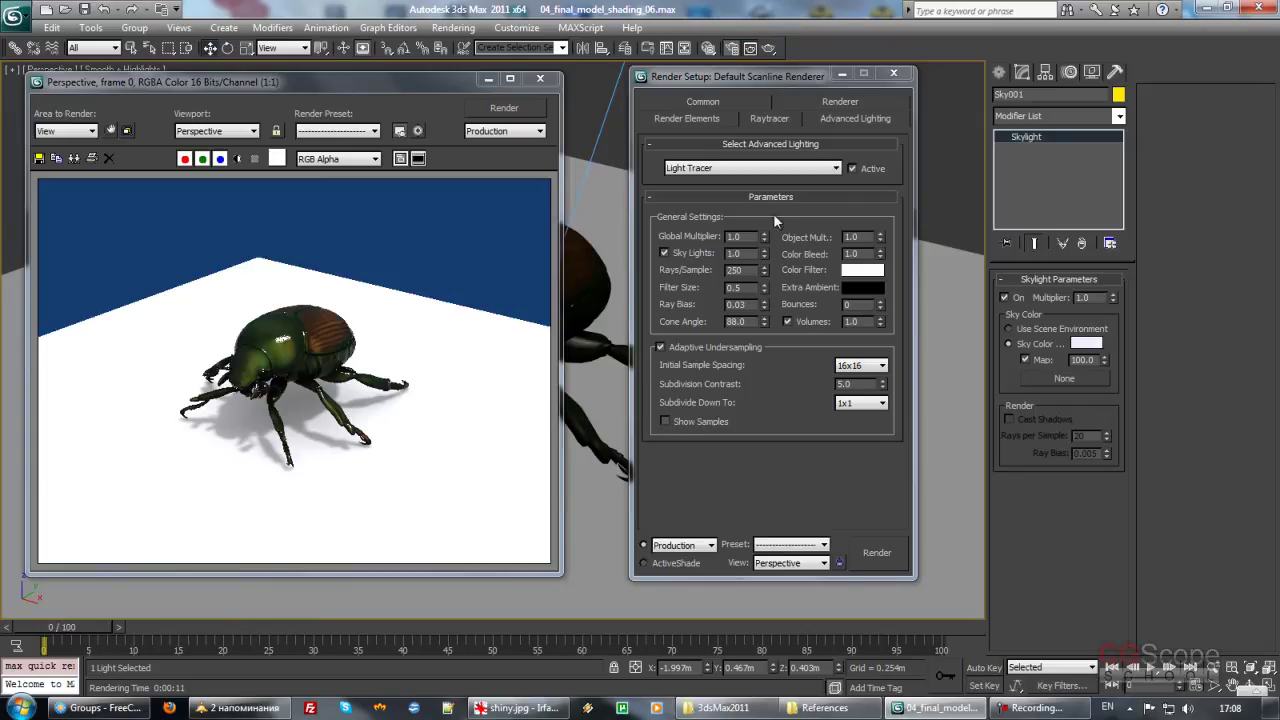
Step: Close Render Setup and switch off the directional light Direct001
left_click_drag(769, 79, 804, 91)
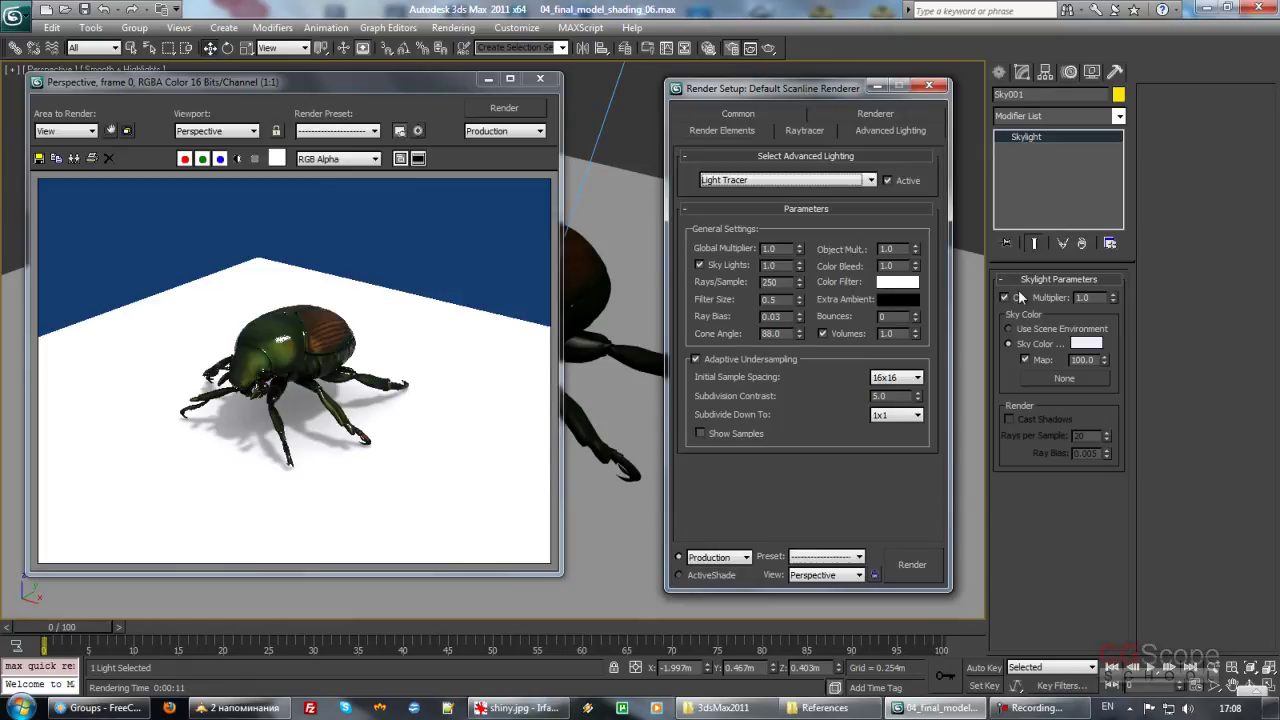
left_click(929, 85)
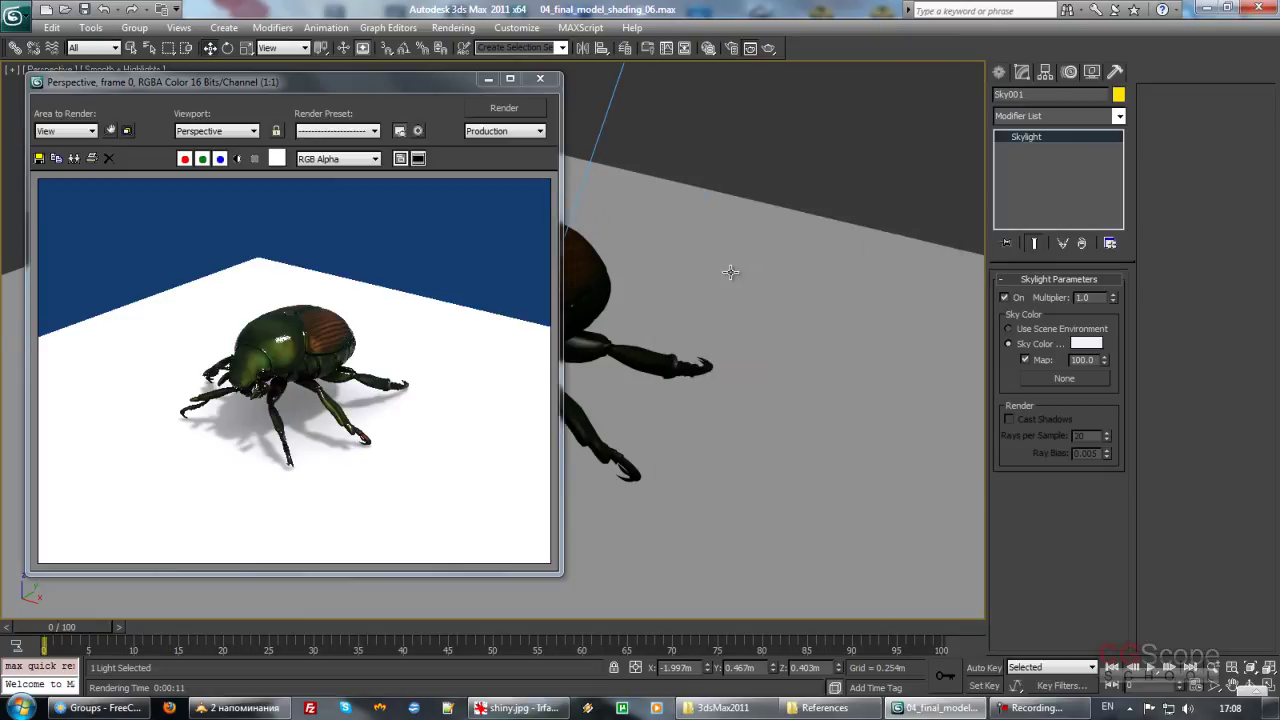
scroll(781, 325, "down", 3)
mouse_move(781, 325)
middle_mouse_down("alt")
mouse_move(760, 446)
mouse_move(705, 158)
middle_mouse_up("alt")
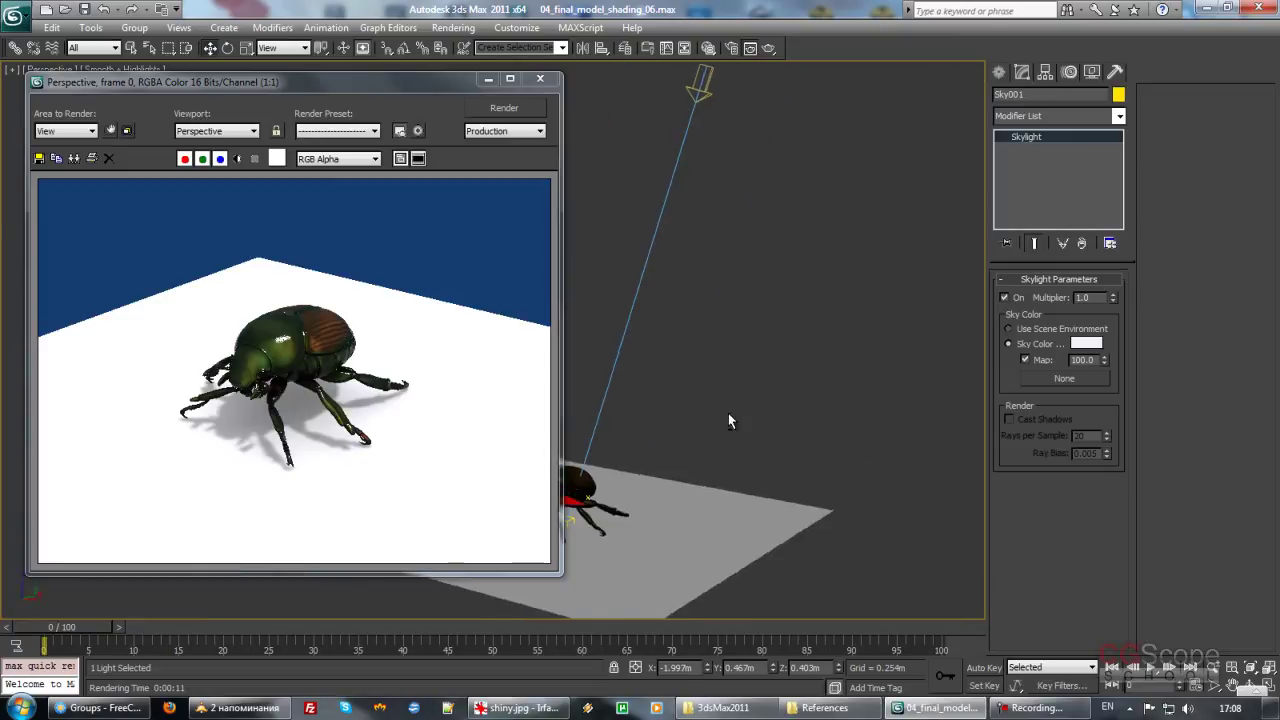
left_click(722, 162)
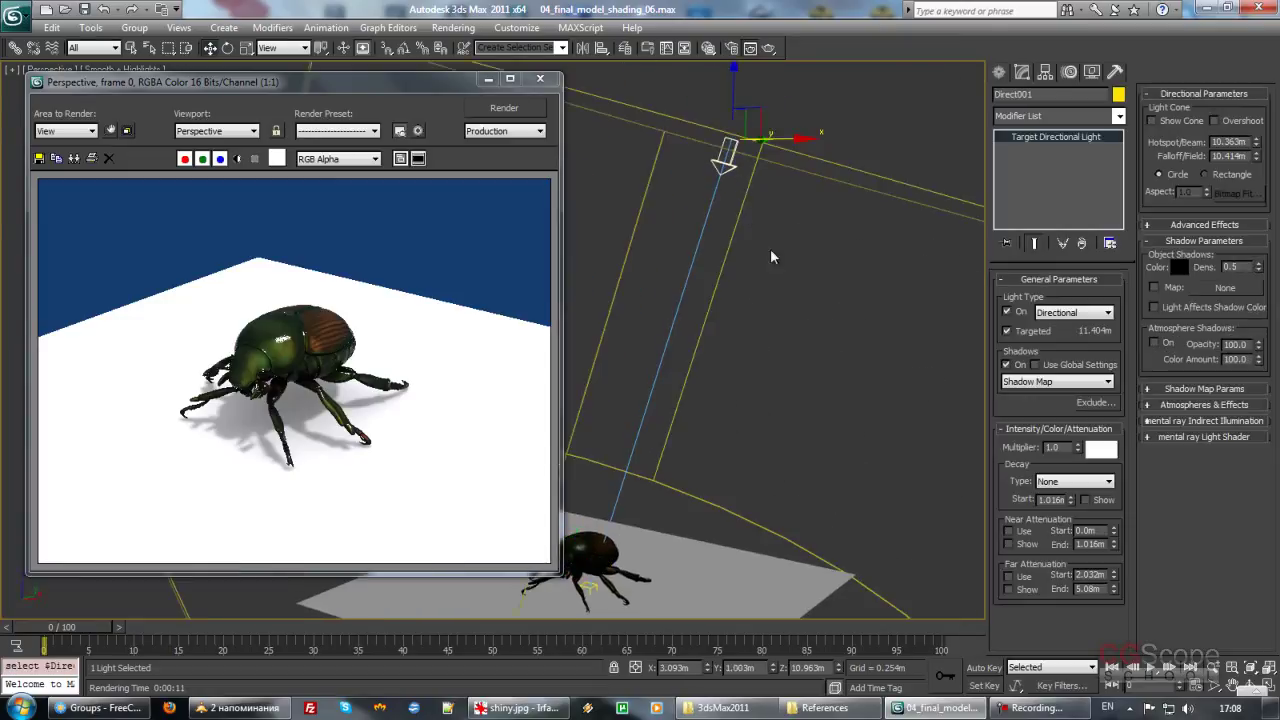
left_click(1020, 312)
Step: Select the beetle body, minimize the rendered frame window, and restore the four-viewport layout
mouse_move(760, 300)
middle_mouse_down("alt")
mouse_move(742, 341)
mouse_move(700, 343)
mouse_move(490, 255)
middle_mouse_up("alt")
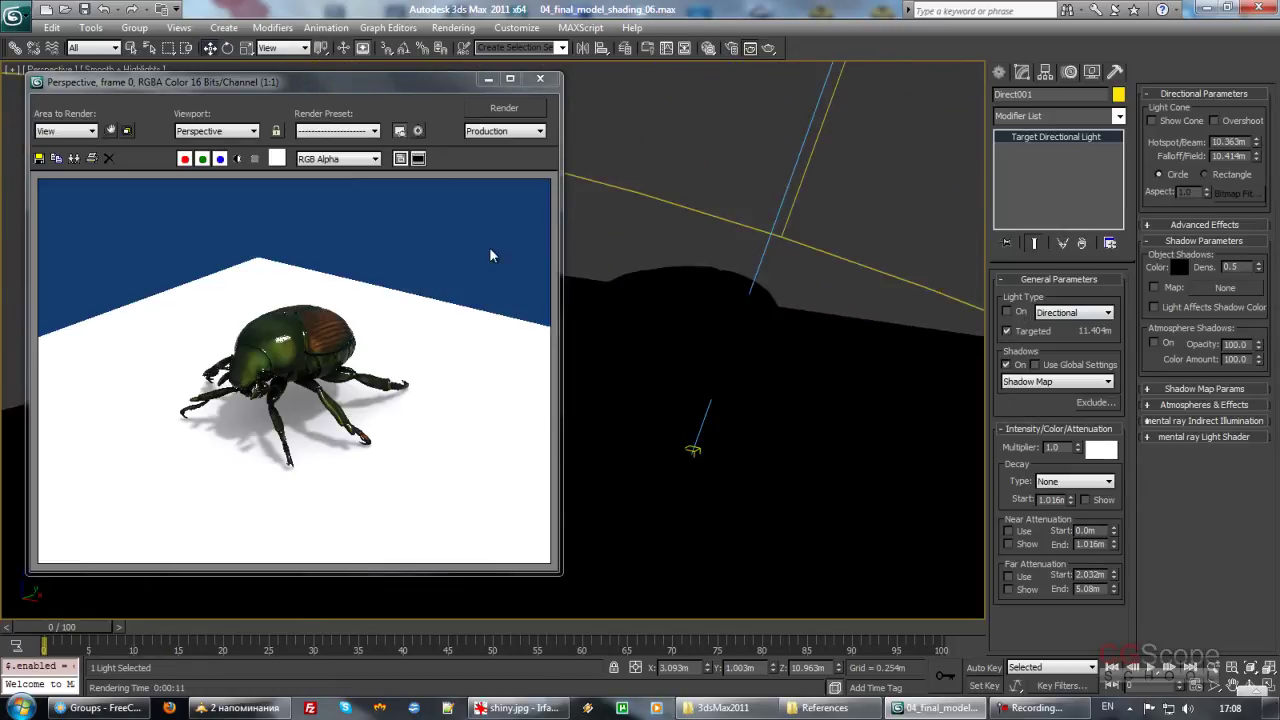
left_click(683, 291)
scroll(740, 300, "up", 4)
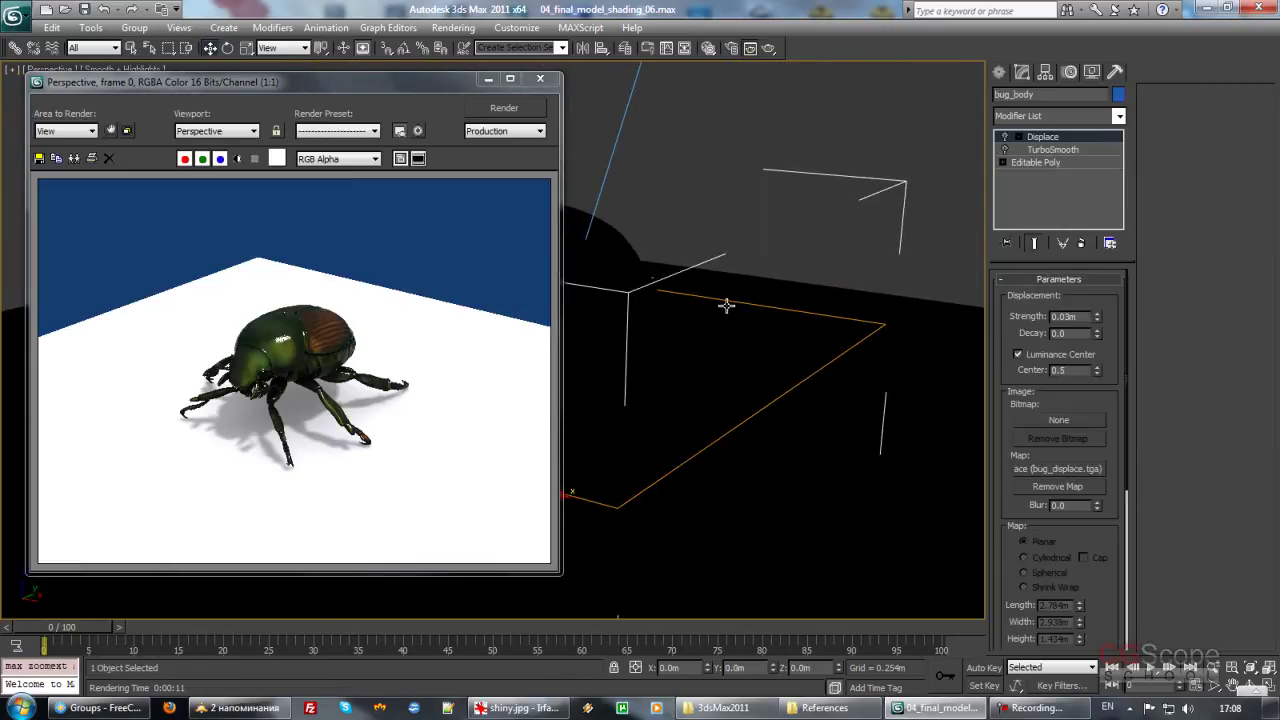
left_click_drag(473, 77, 453, 94)
middle_click_drag(755, 251, 746, 247, "alt")
left_click(486, 89)
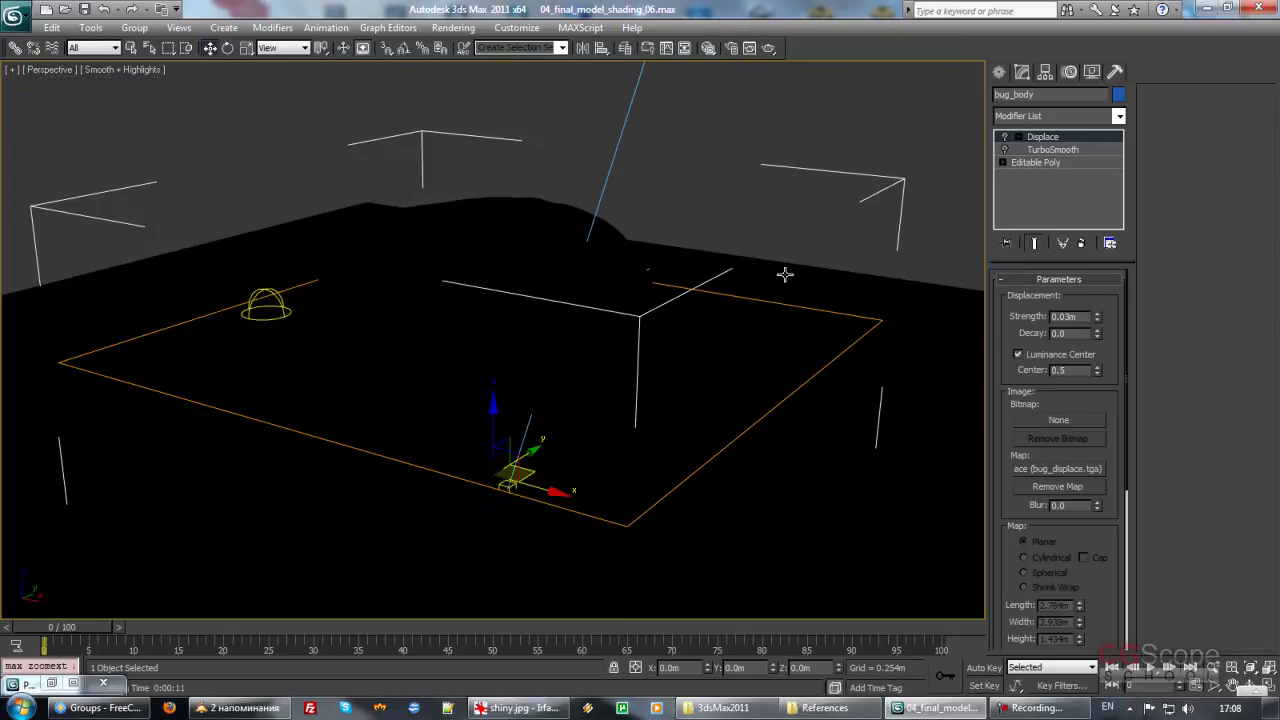
key("alt+w")
Step: Turn the Front viewport into a Perspective view looking down on the beetle
left_click(706, 217)
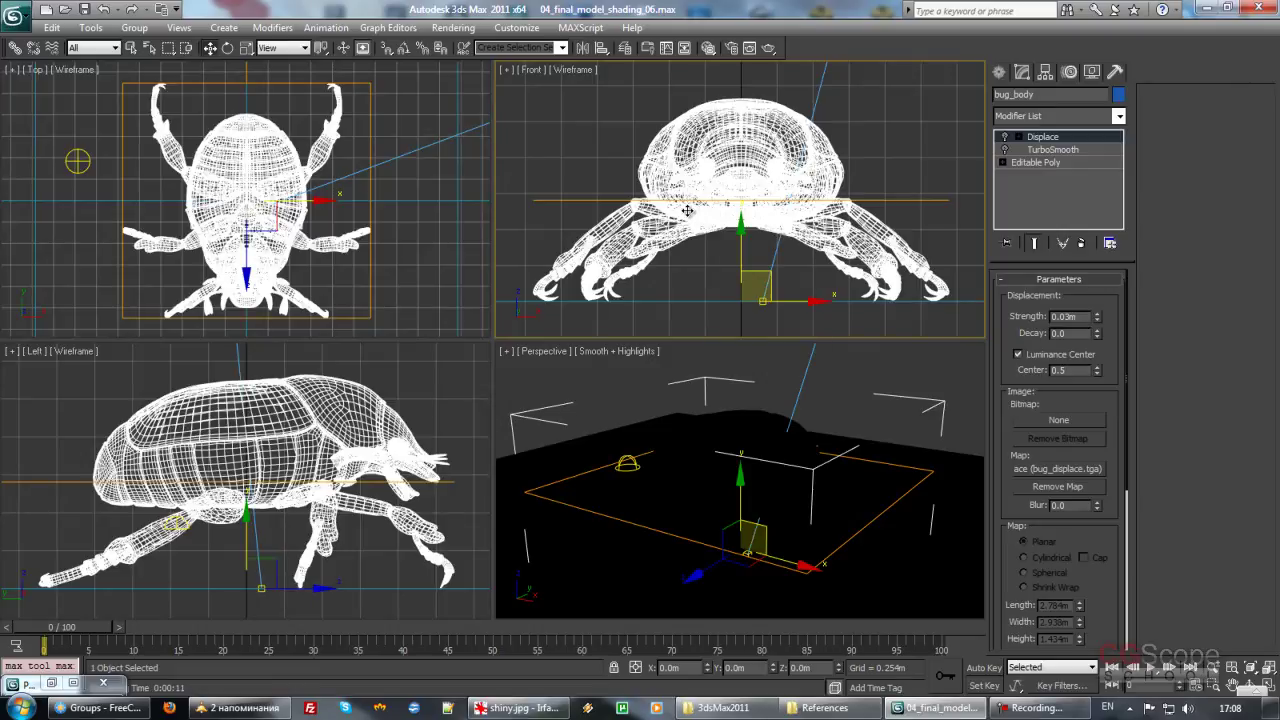
key("p")
middle_click_drag(687, 210, 686, 244, "alt")
scroll(686, 244, "down", 3)
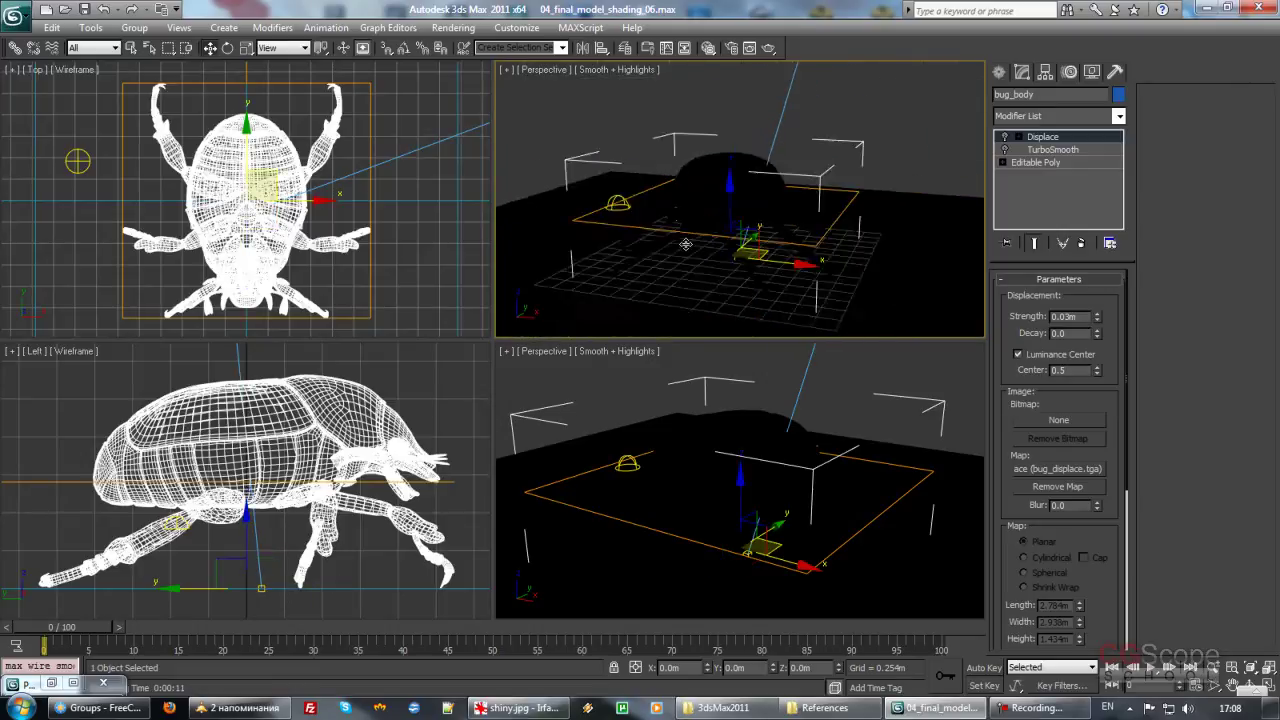
scroll(686, 244, "down", 2)
scroll(685, 241, "down", 1)
scroll(683, 238, "down", 1)
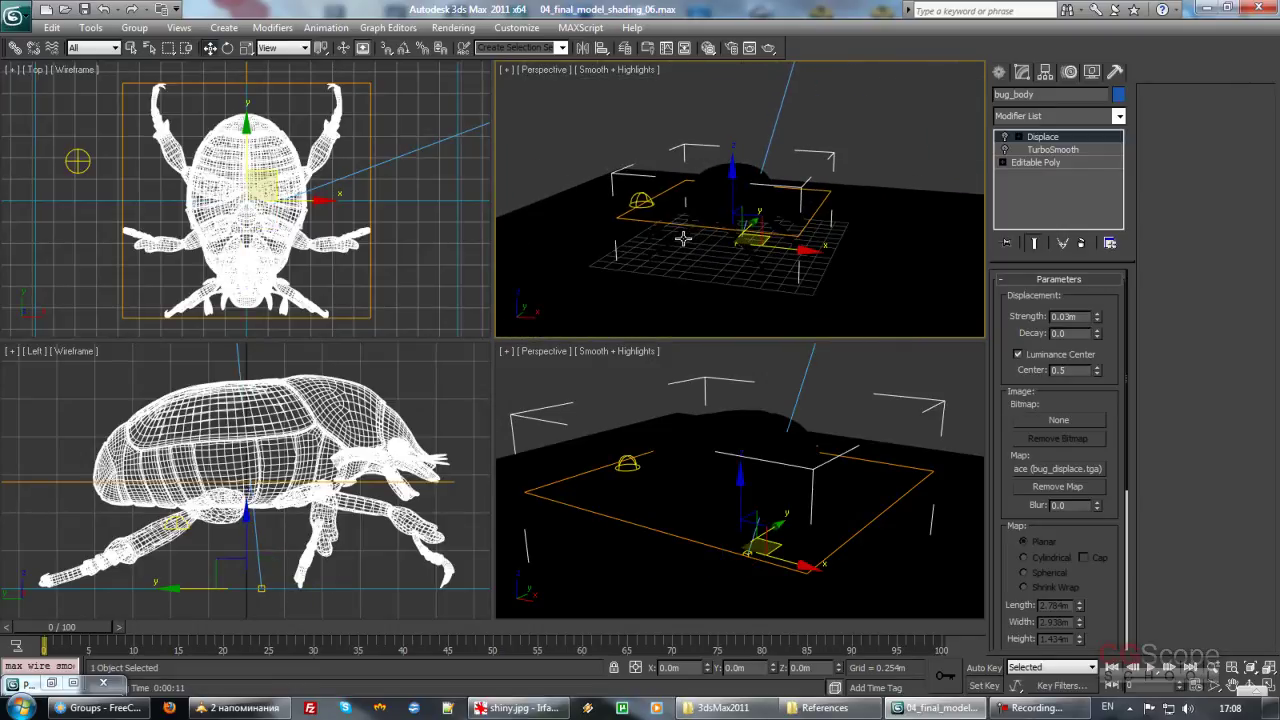
key("ctrl+c")
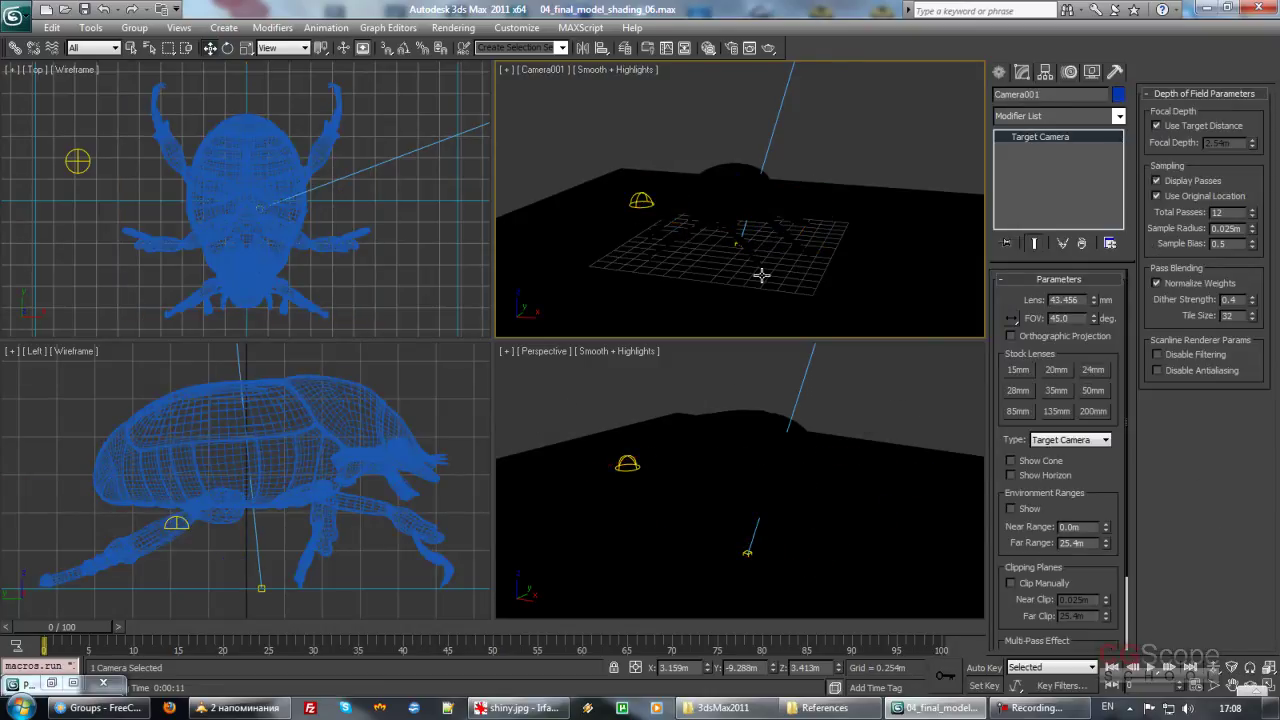
key("ctrl+z")
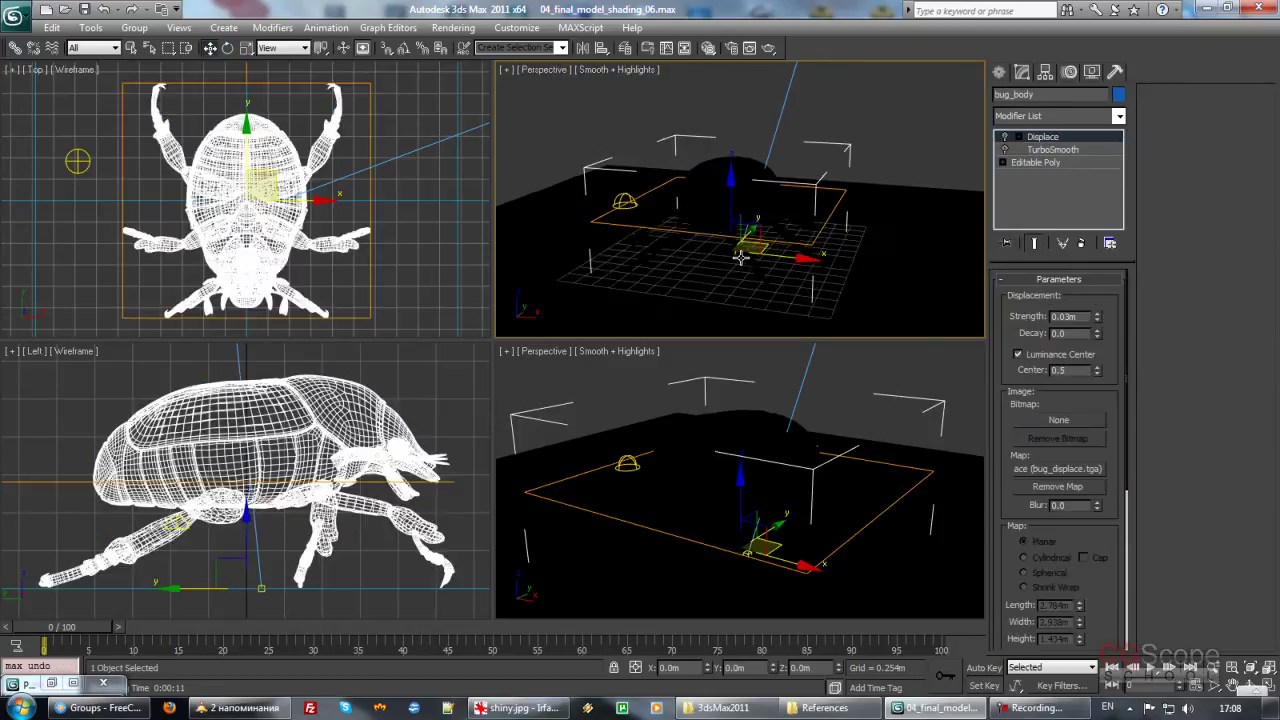
Step: Frame the scene with the safe frame shown and create Camera001 from the Perspective view
key("F3")
key("z")
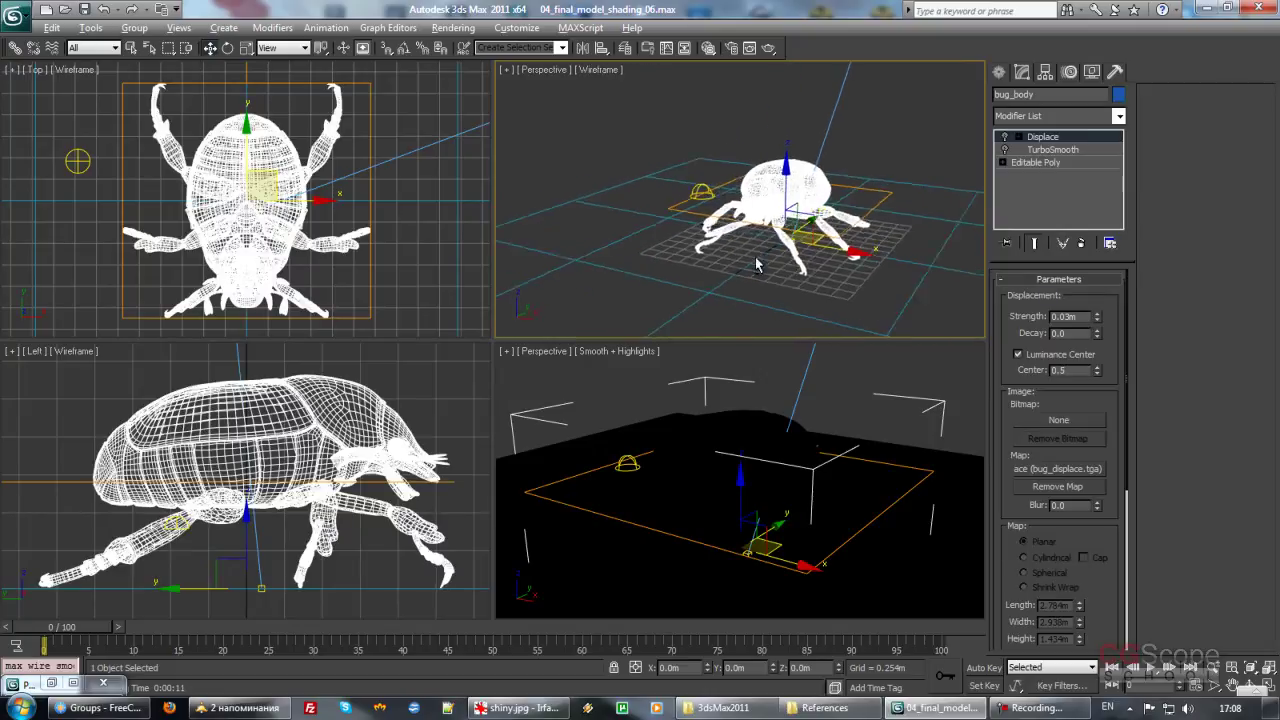
key("shift+f")
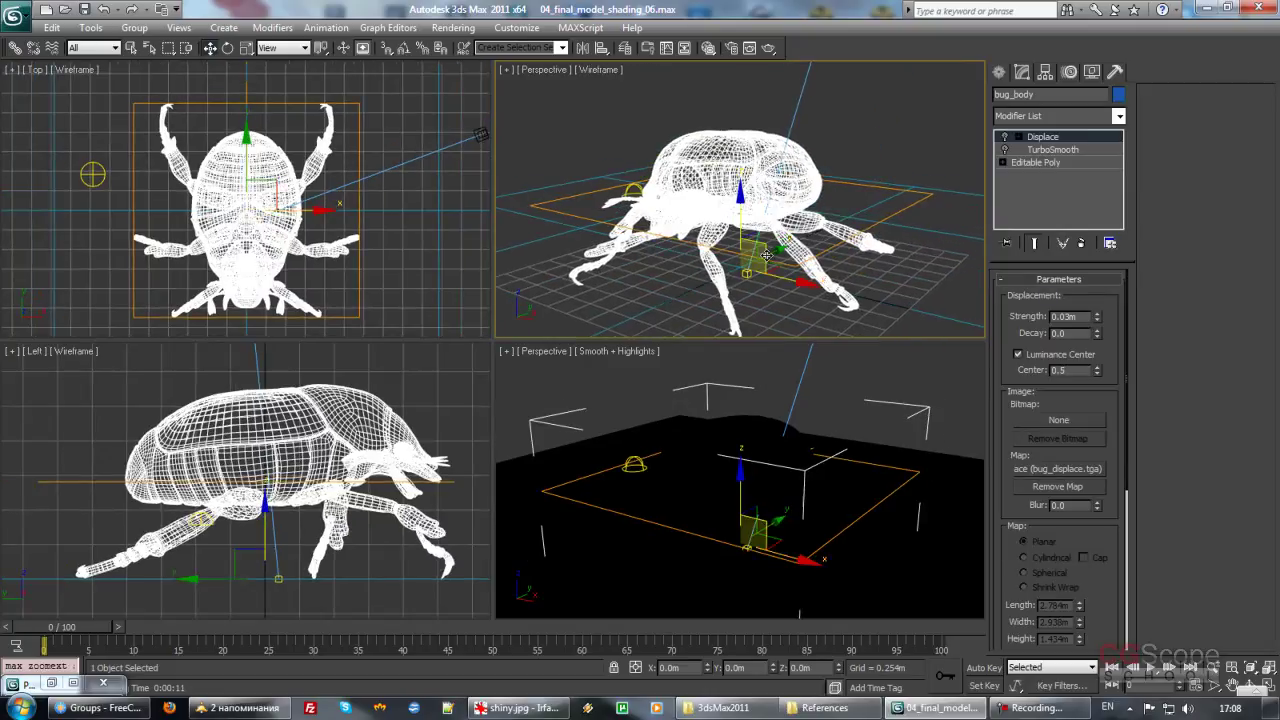
mouse_move(760, 237)
middle_mouse_down("alt")
mouse_move(793, 216)
mouse_move(787, 190)
mouse_move(803, 200)
middle_mouse_up("alt")
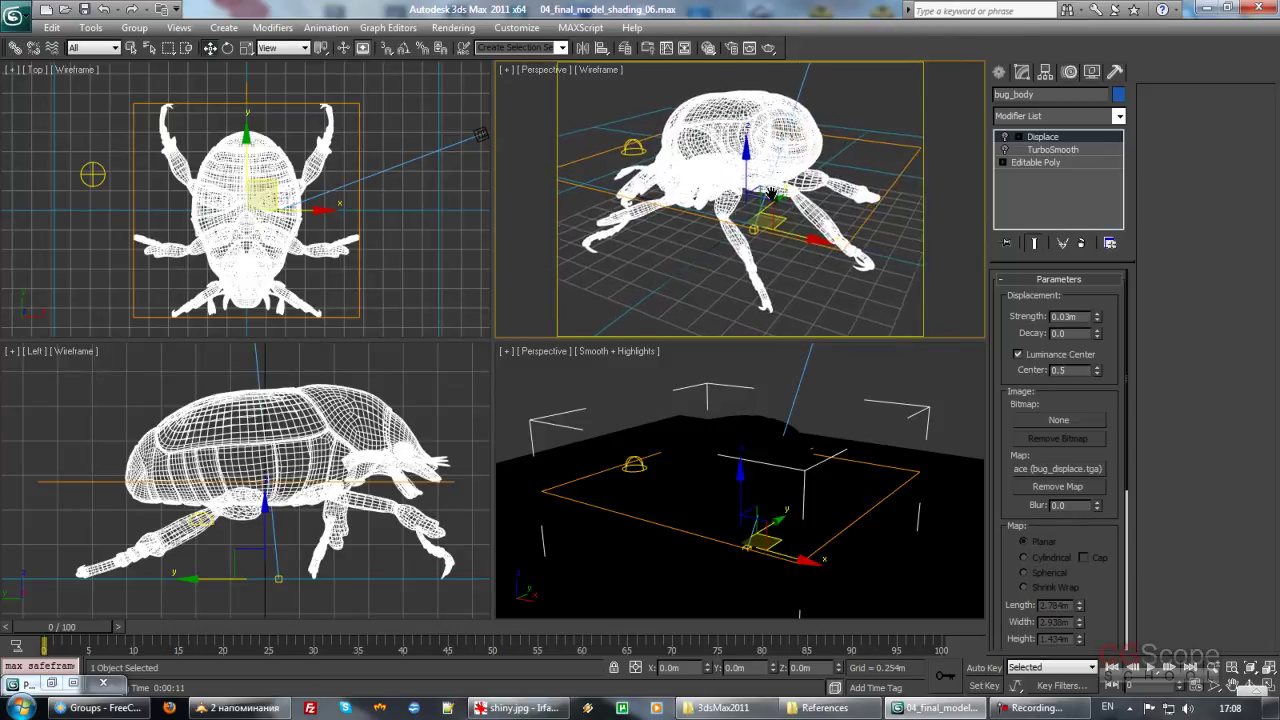
key("ctrl+c")
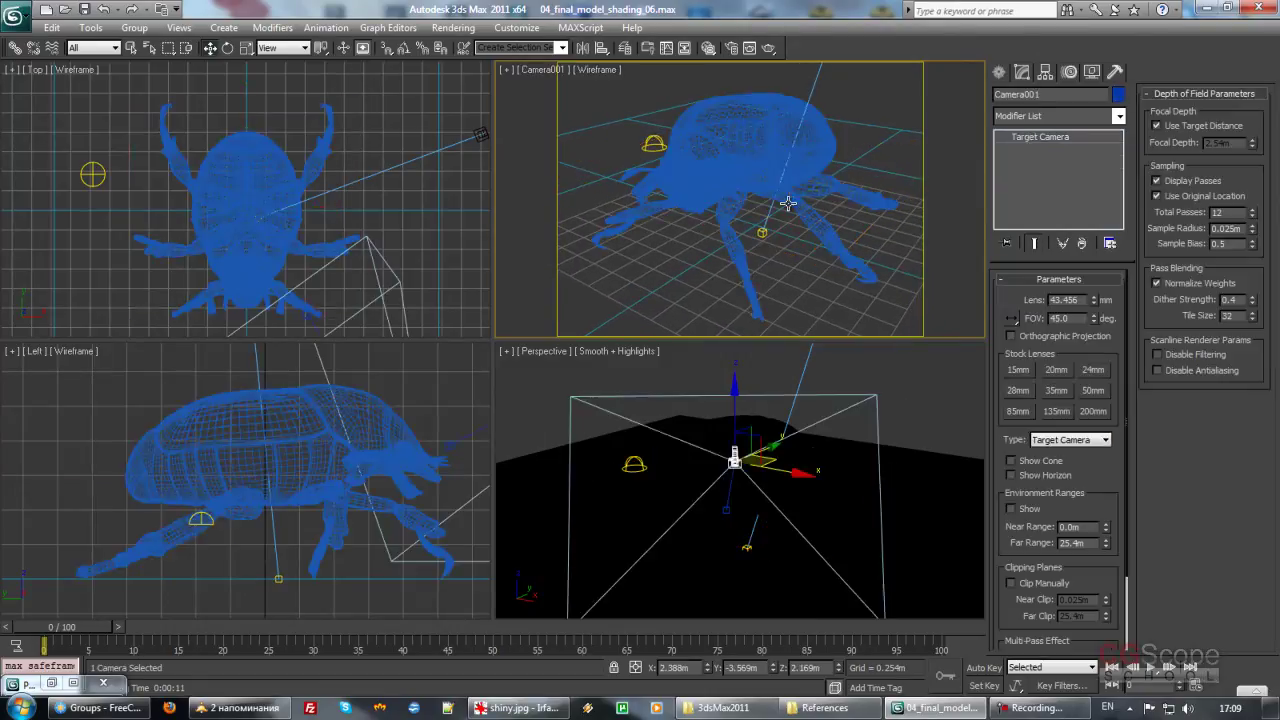
key("F3")
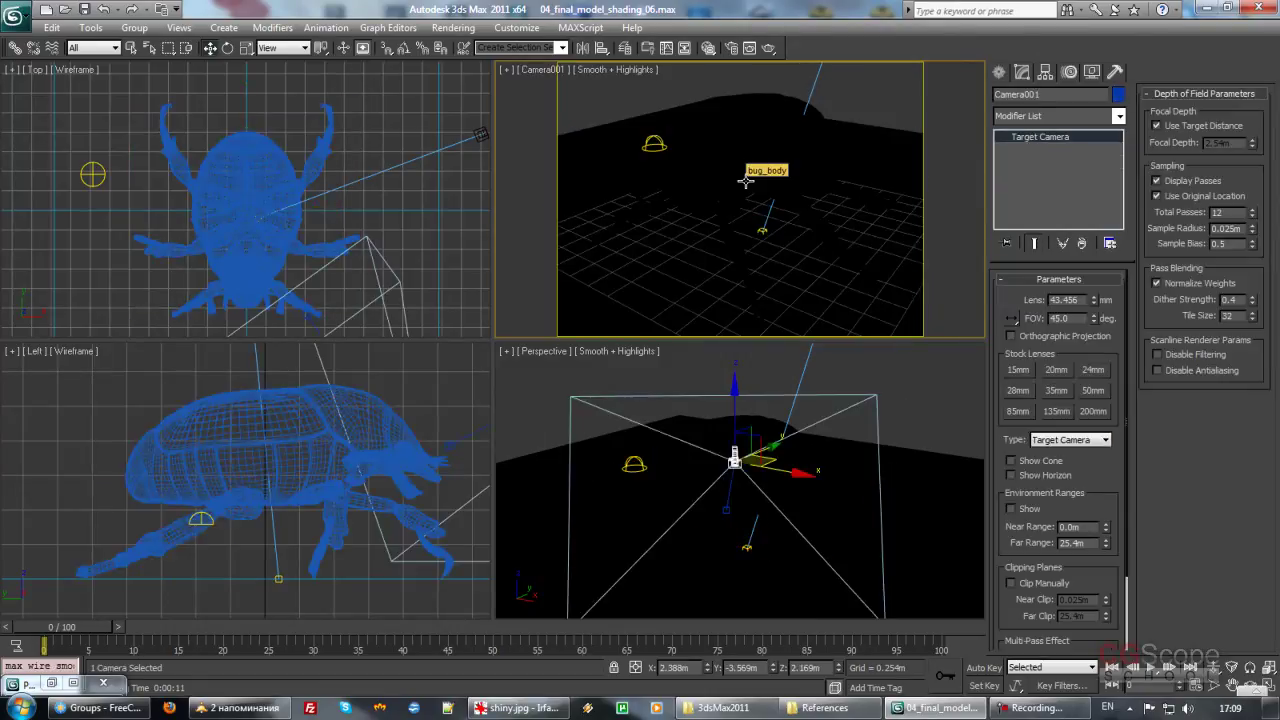
key("F3")
key("F3")
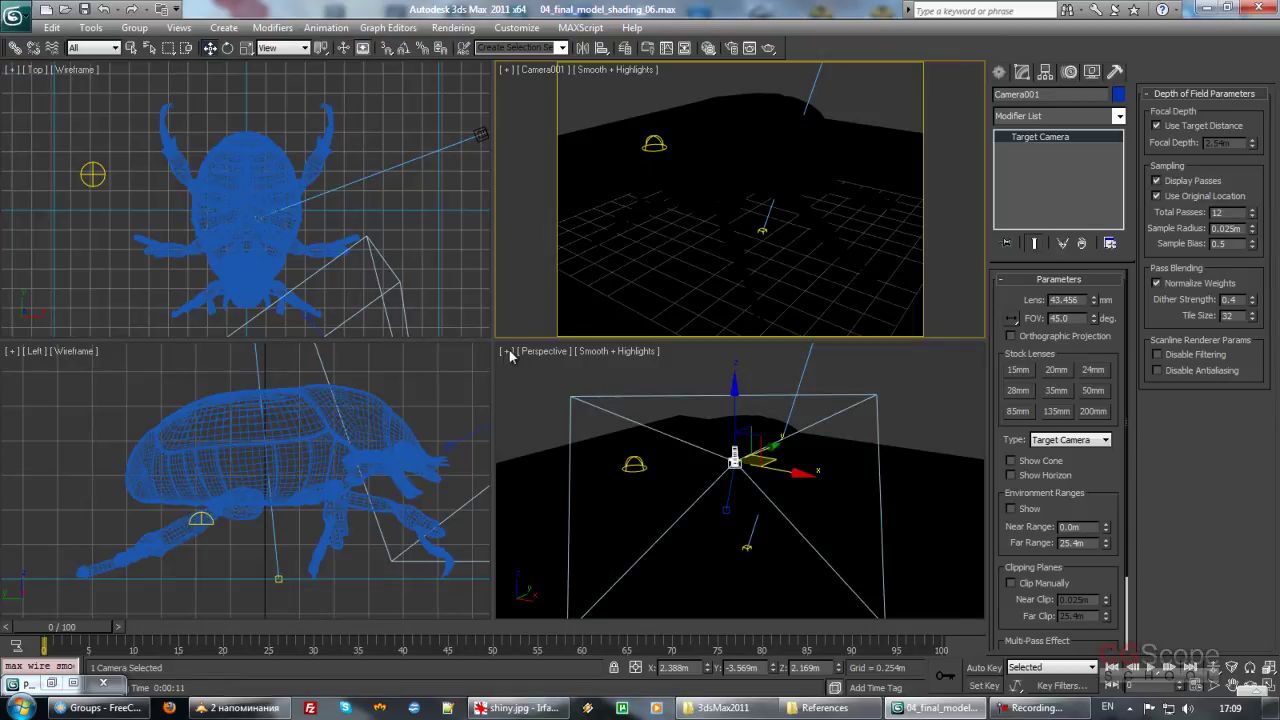
Step: Set a two-pane viewport layout showing Camera001 and Perspective
right_click(585, 366)
left_click(507, 351)
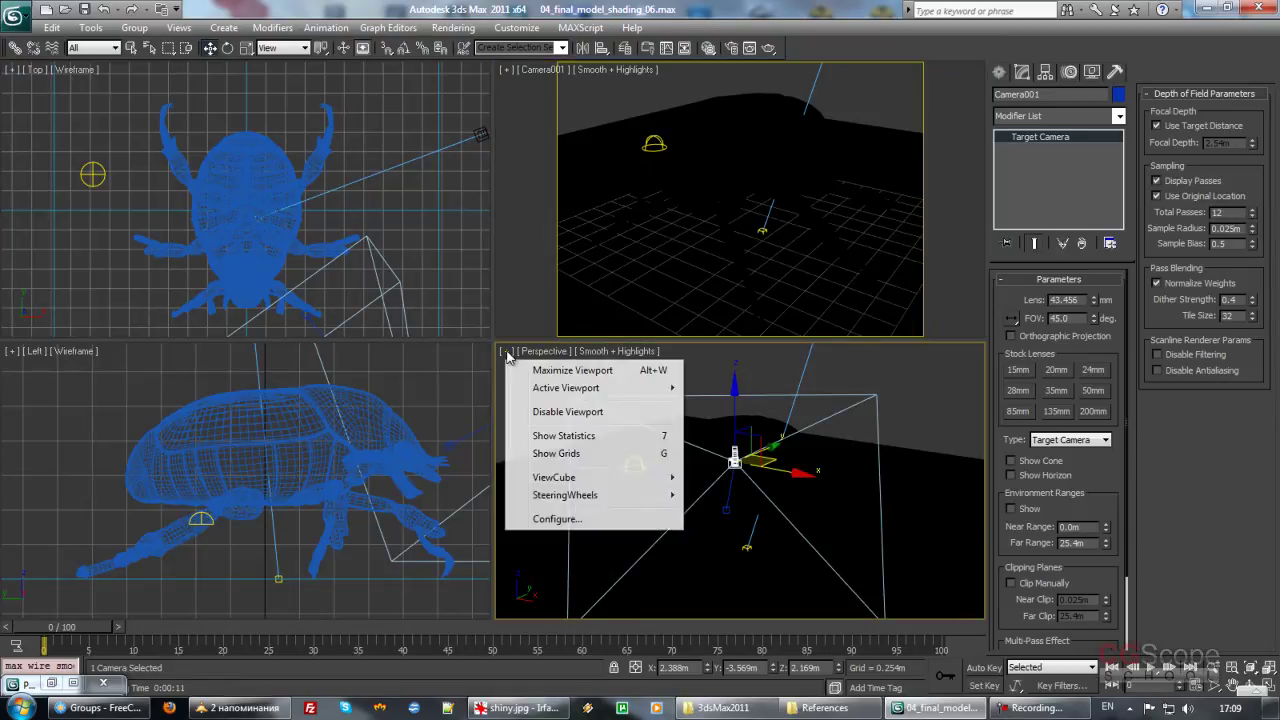
left_click(545, 518)
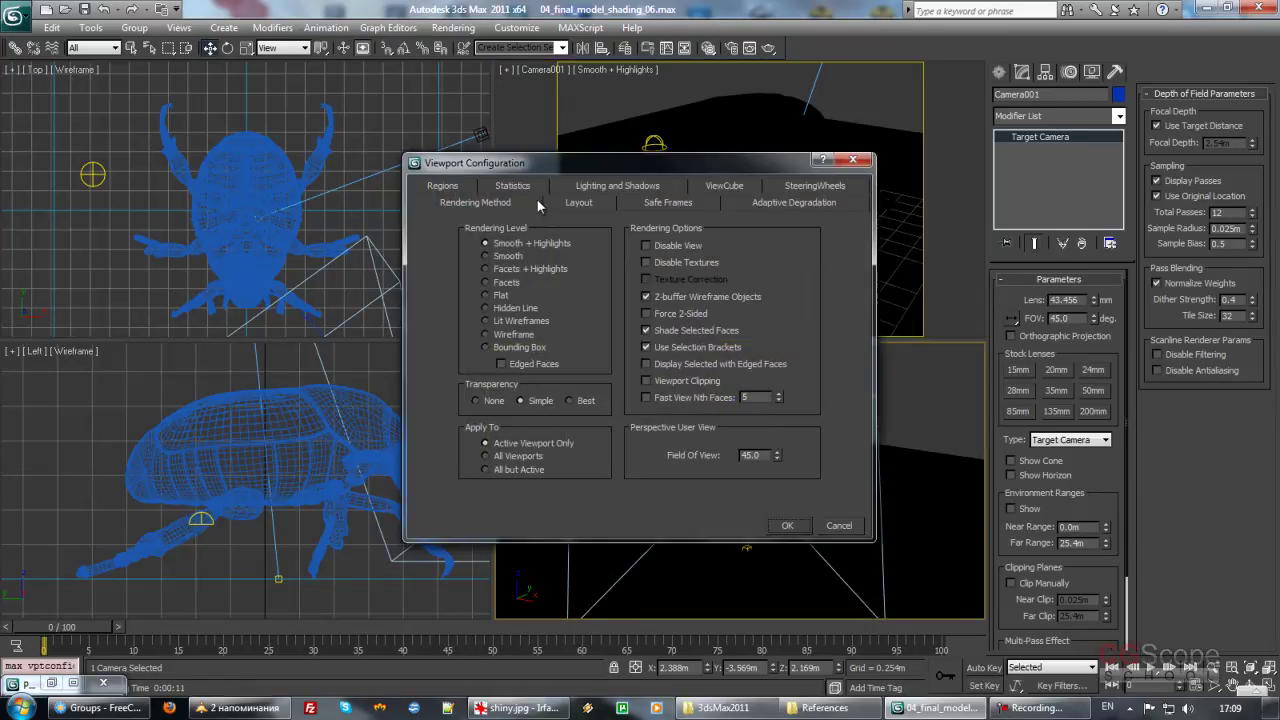
left_click(580, 203)
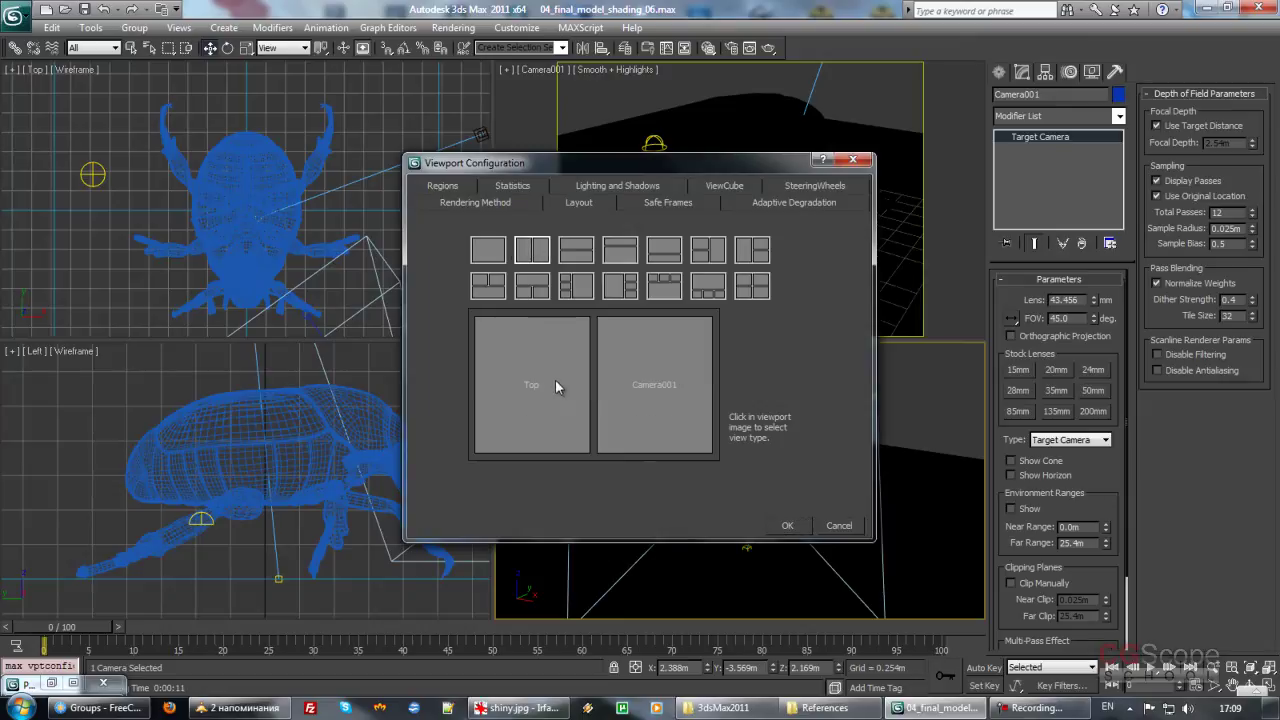
left_click(556, 381)
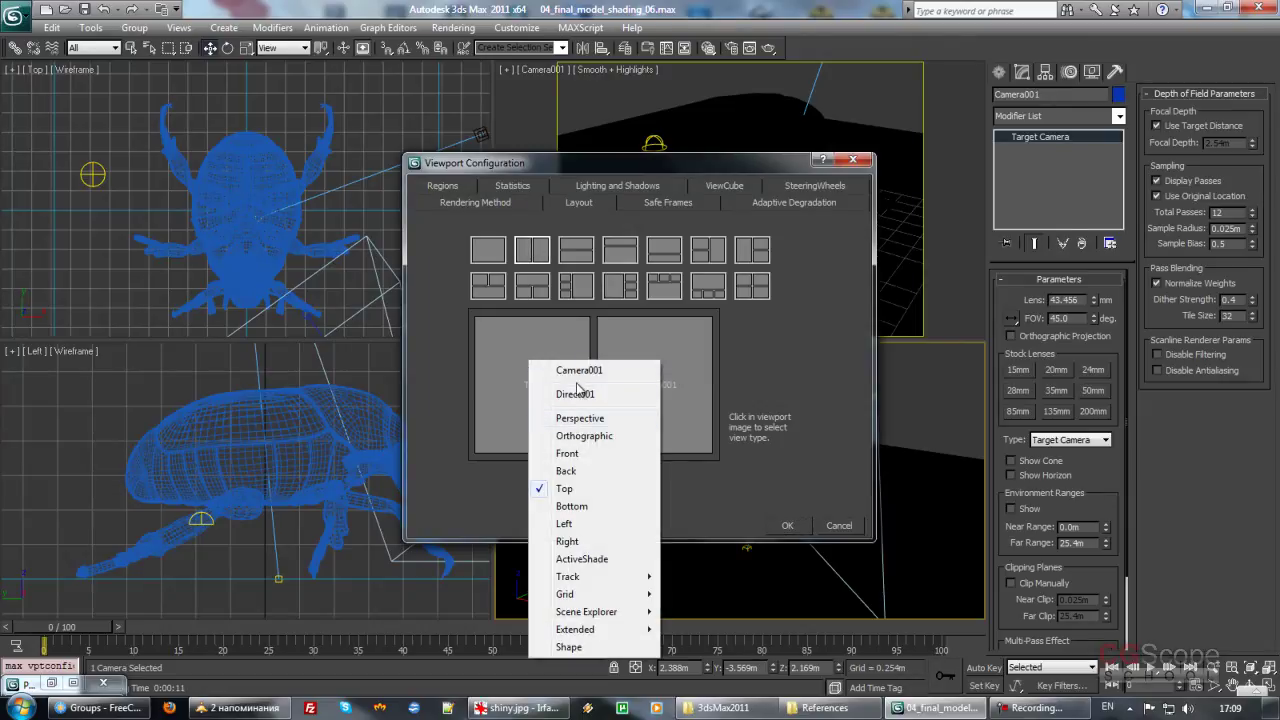
left_click(577, 372)
left_click(654, 372)
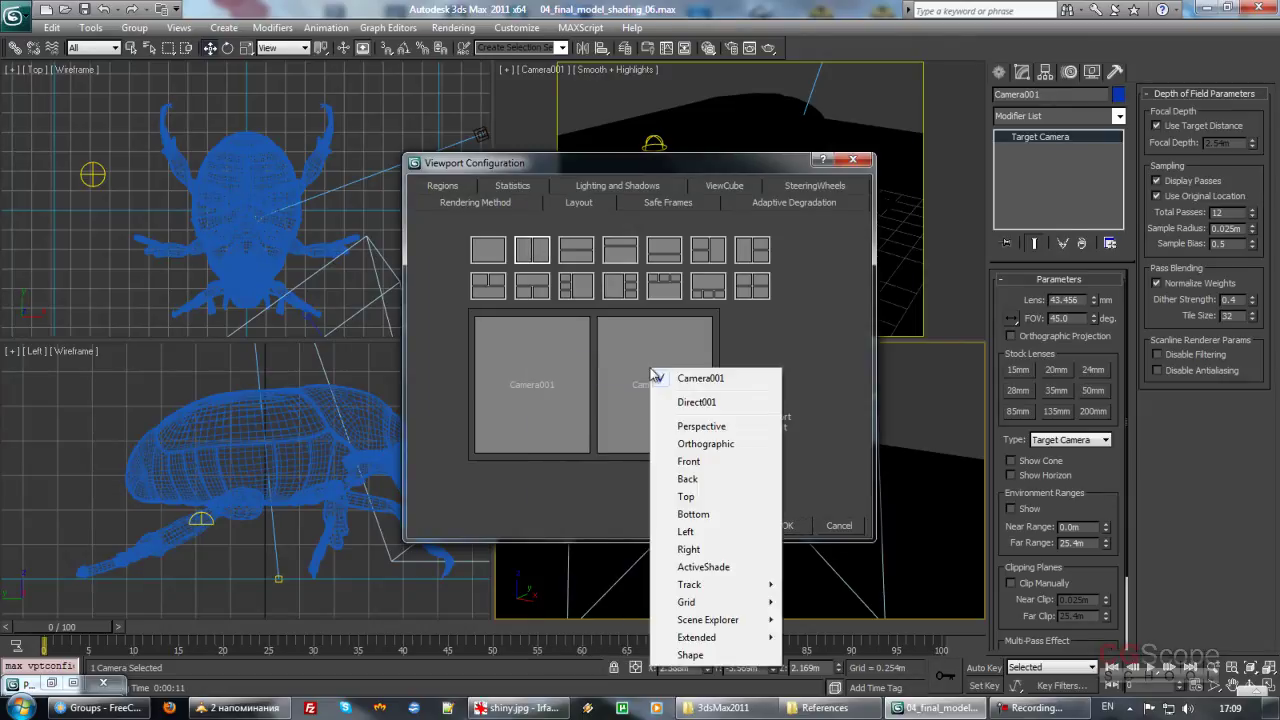
left_click(691, 427)
left_click(786, 525)
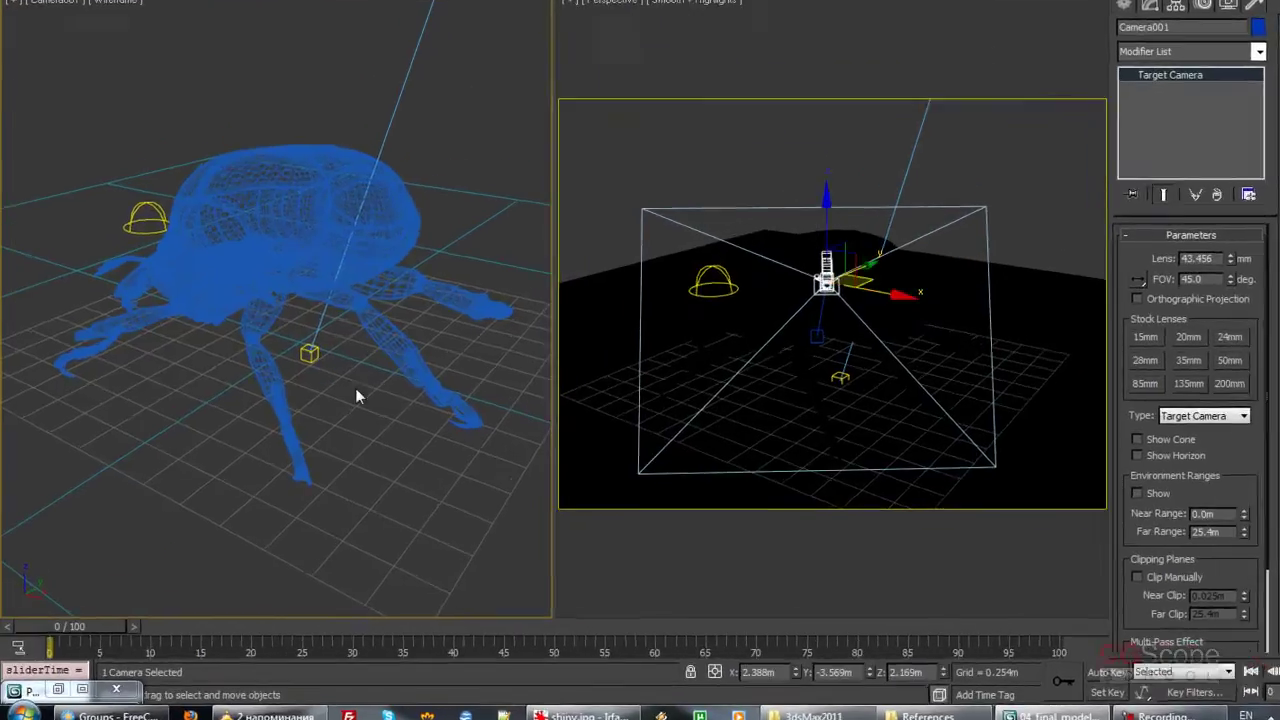
Step: Turn off the safe frame, reorient the Perspective view, and render the Camera001 view
key("shift+f")
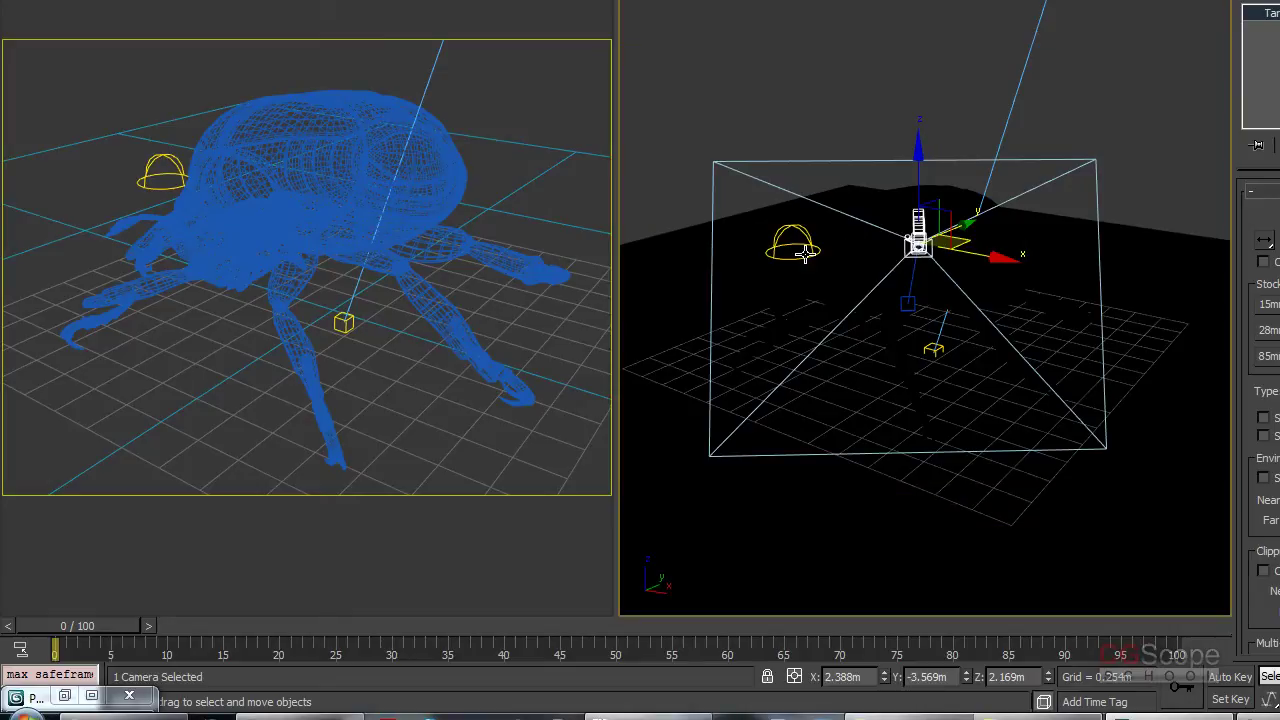
right_click(429, 251)
key("F3")
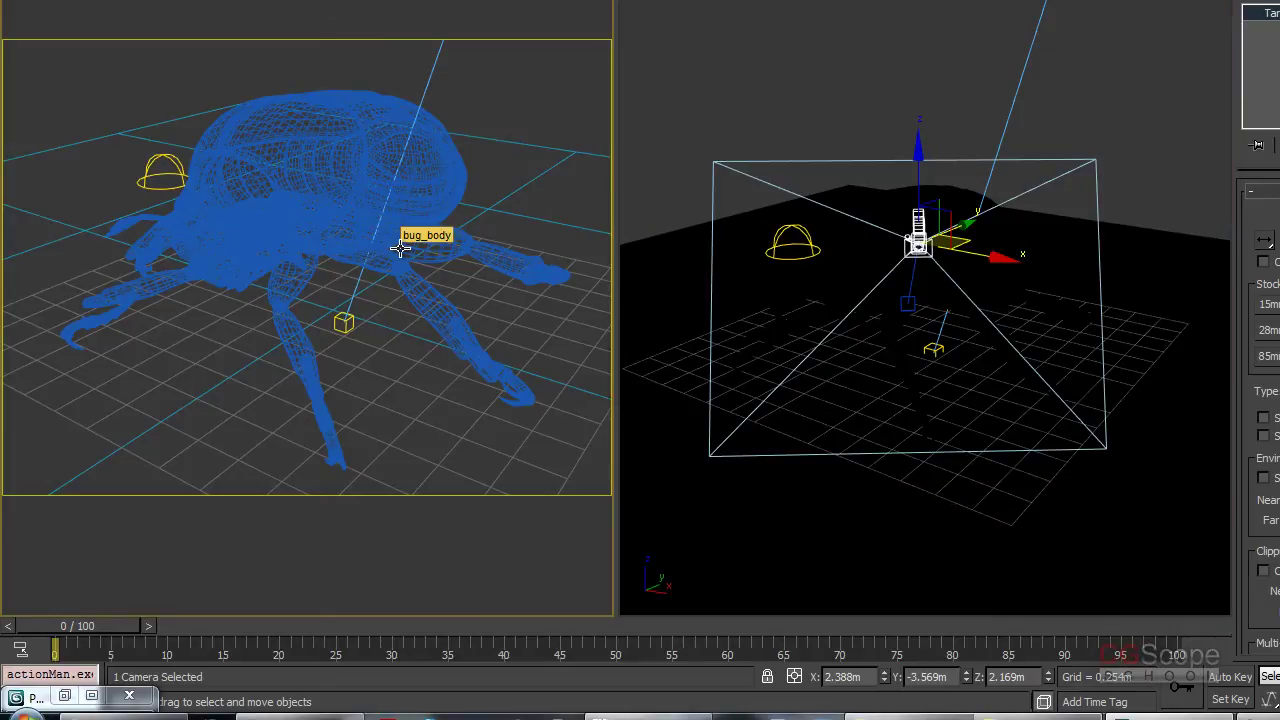
key("F3")
key("F3")
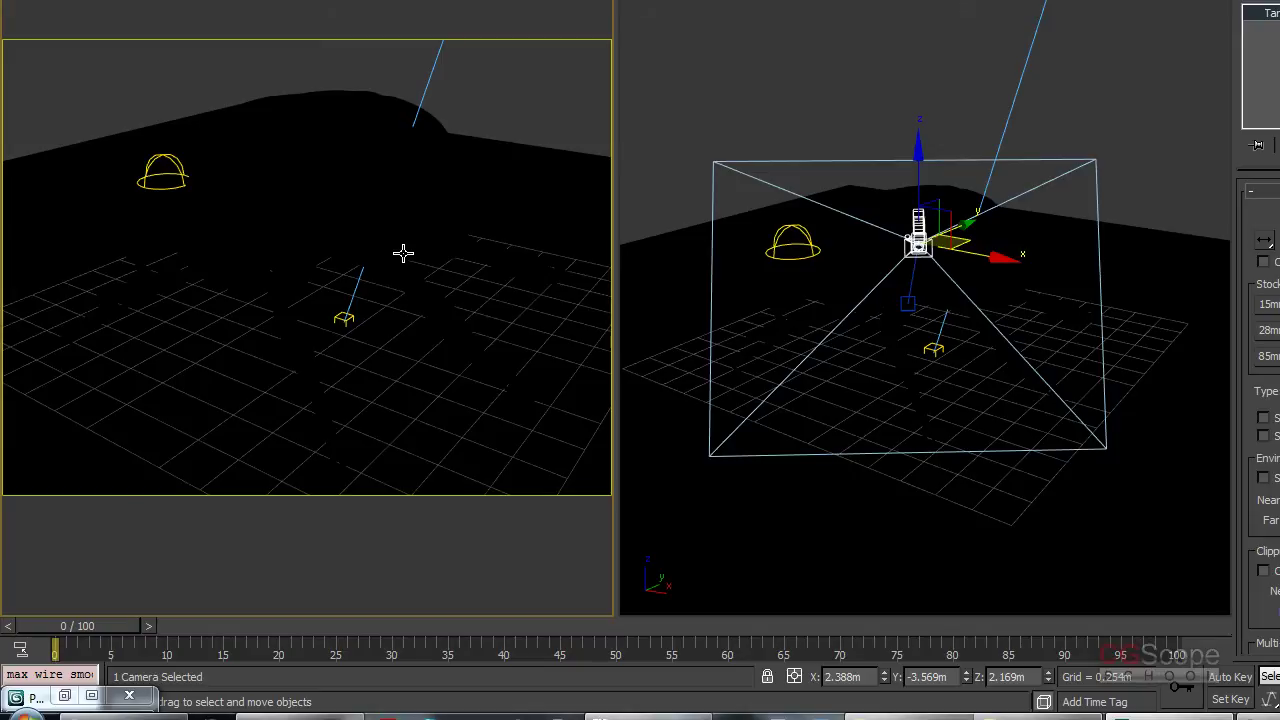
left_click(840, 77)
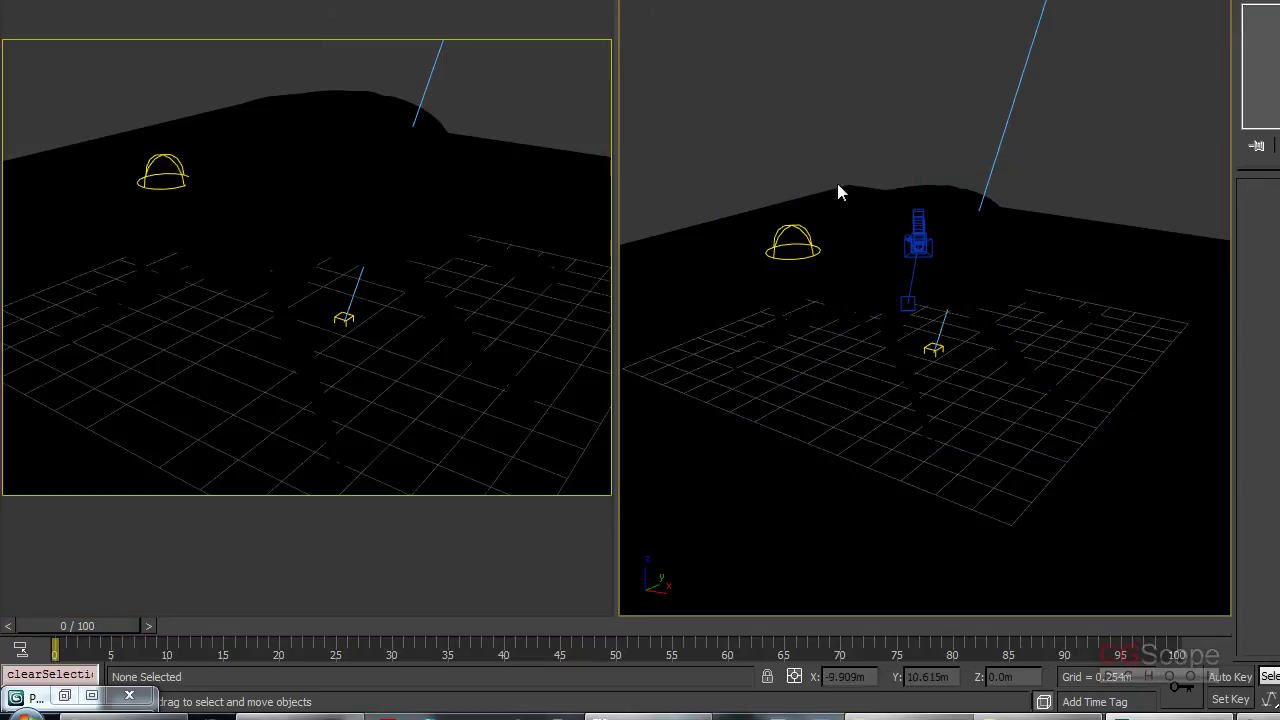
middle_click_drag(903, 206, 851, 263, "alt")
left_click(455, 112)
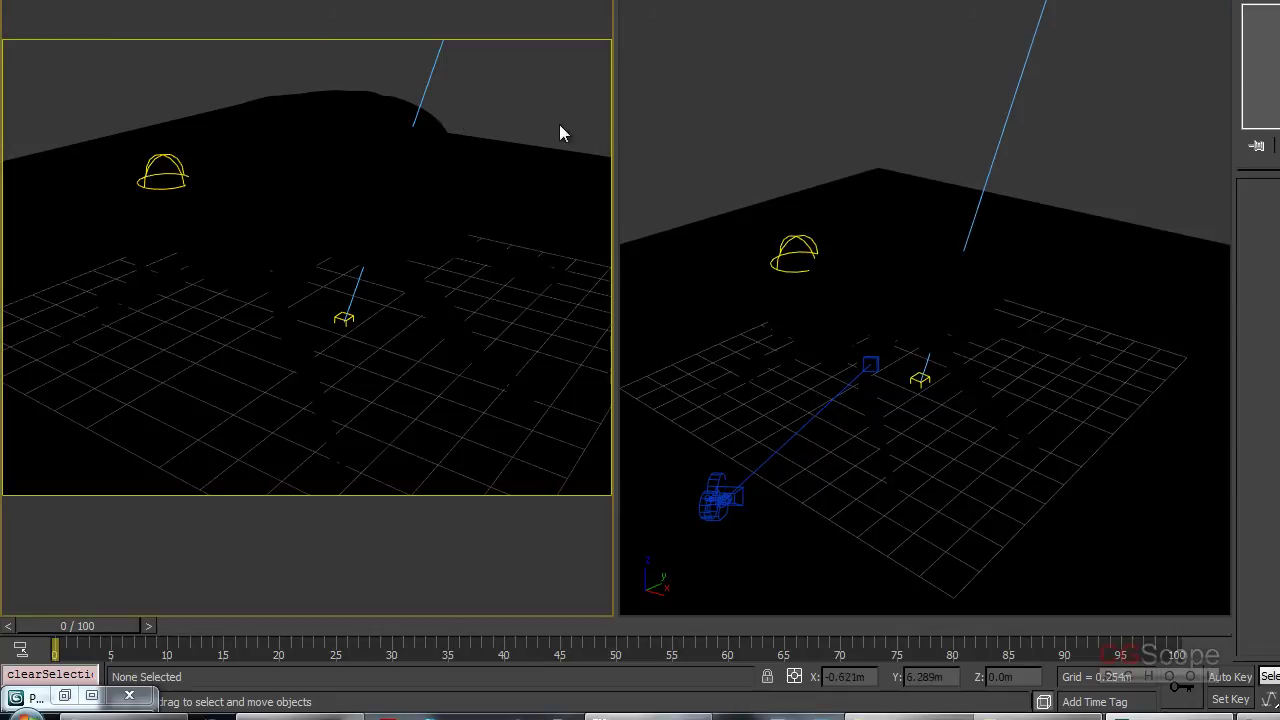
key("shift+q")
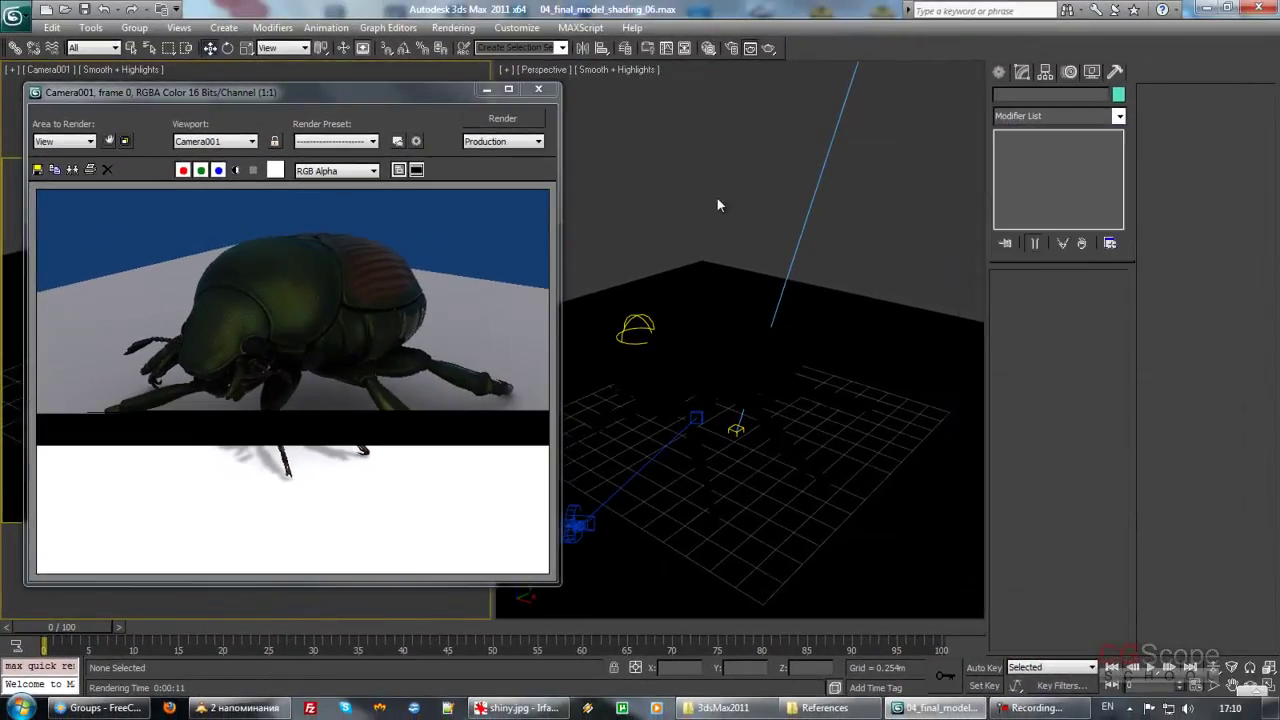
Step: Select the directional light Direct001 and switch it back on
left_click(671, 193)
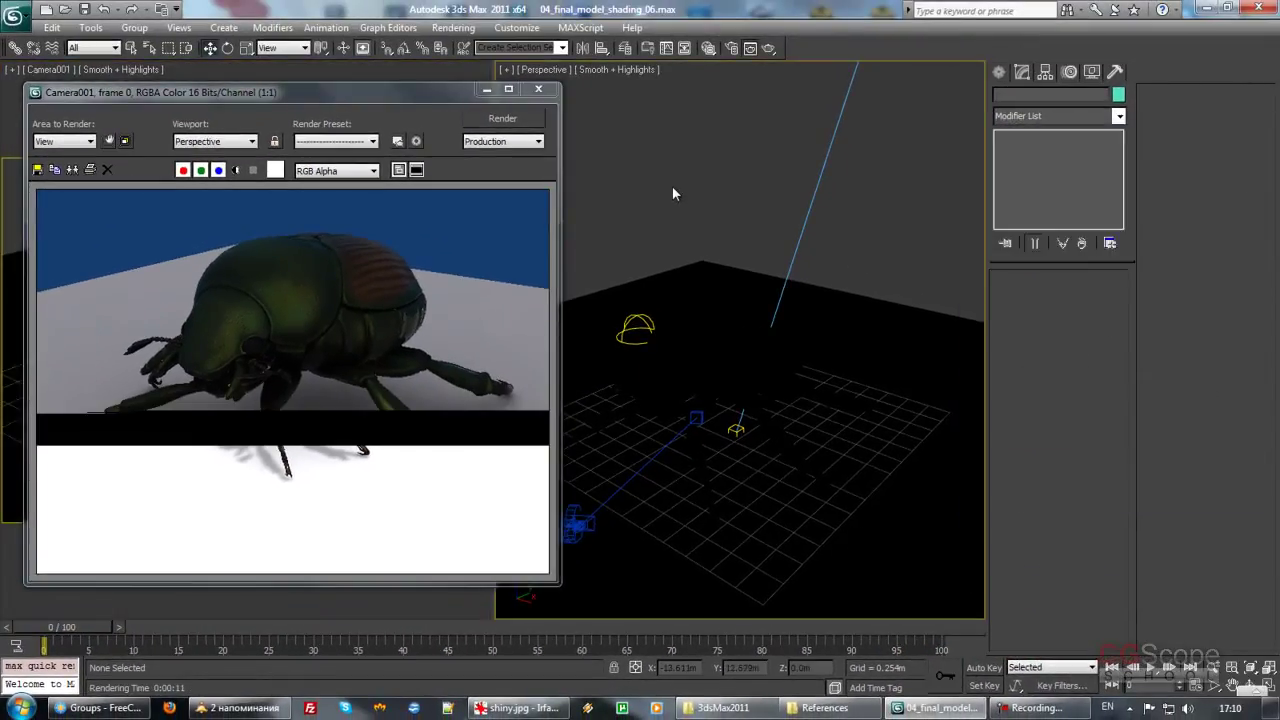
scroll(705, 179, "down", 5)
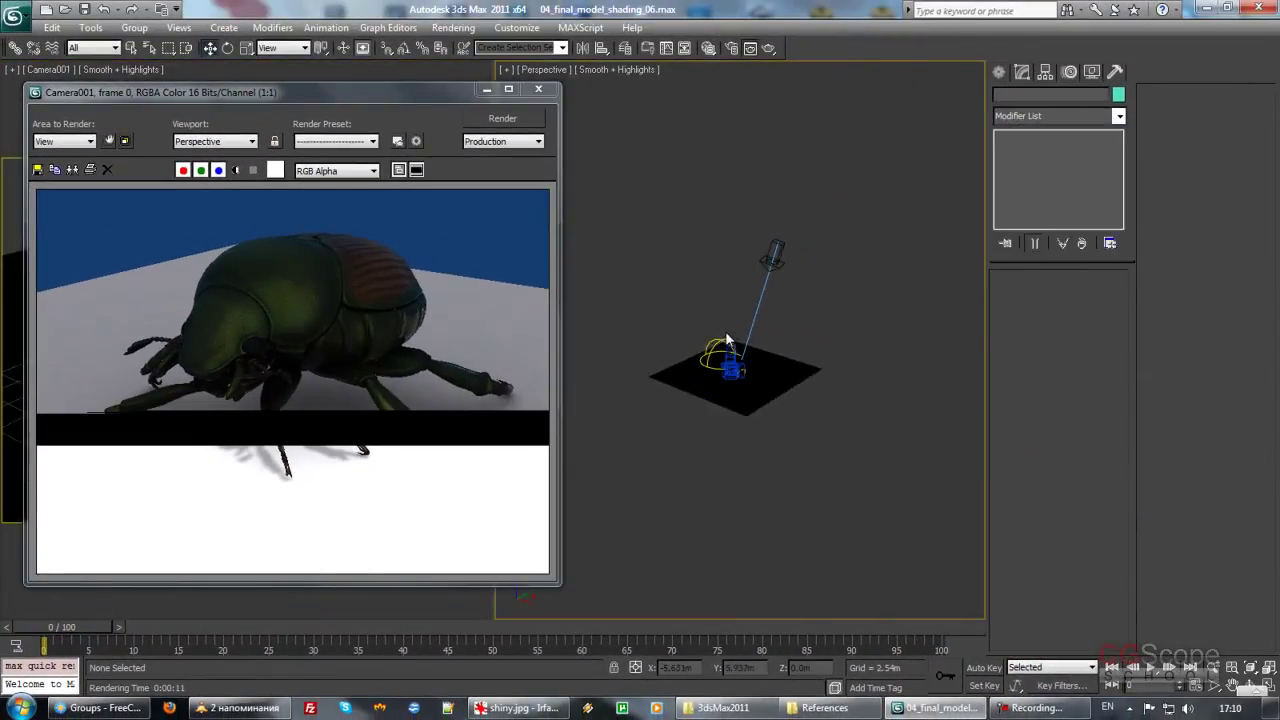
left_click(752, 304)
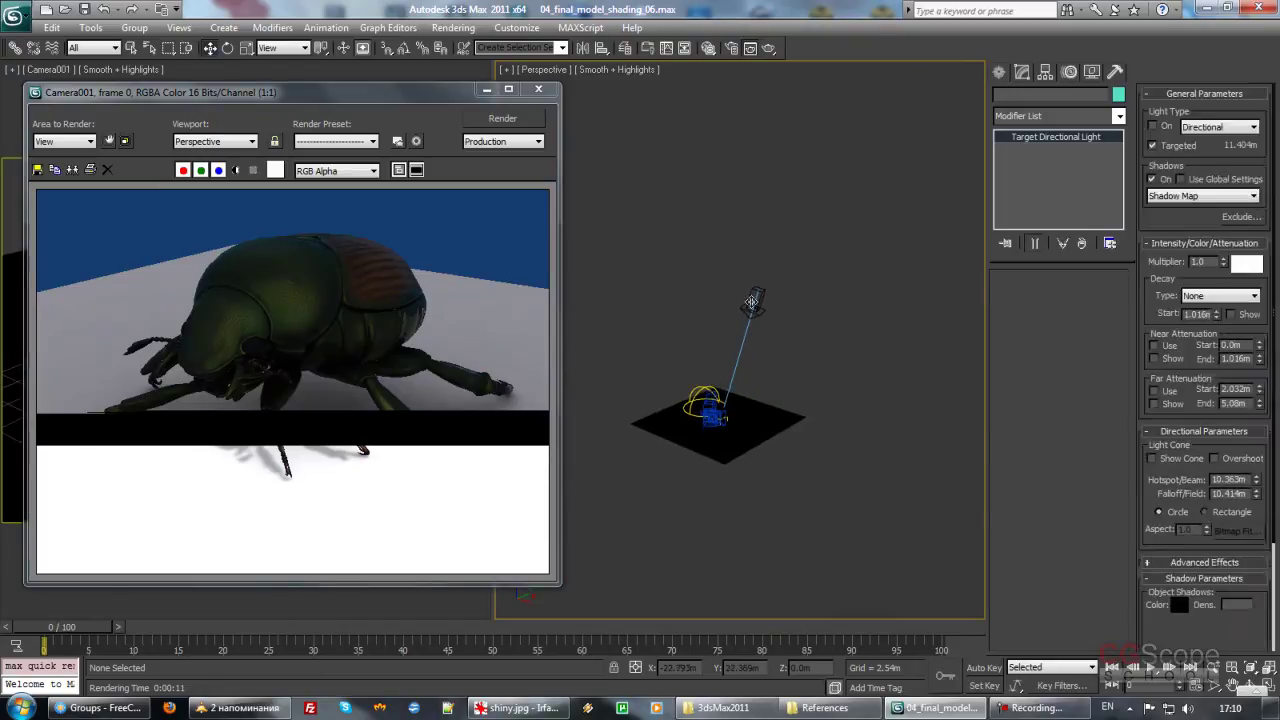
left_click(1020, 313)
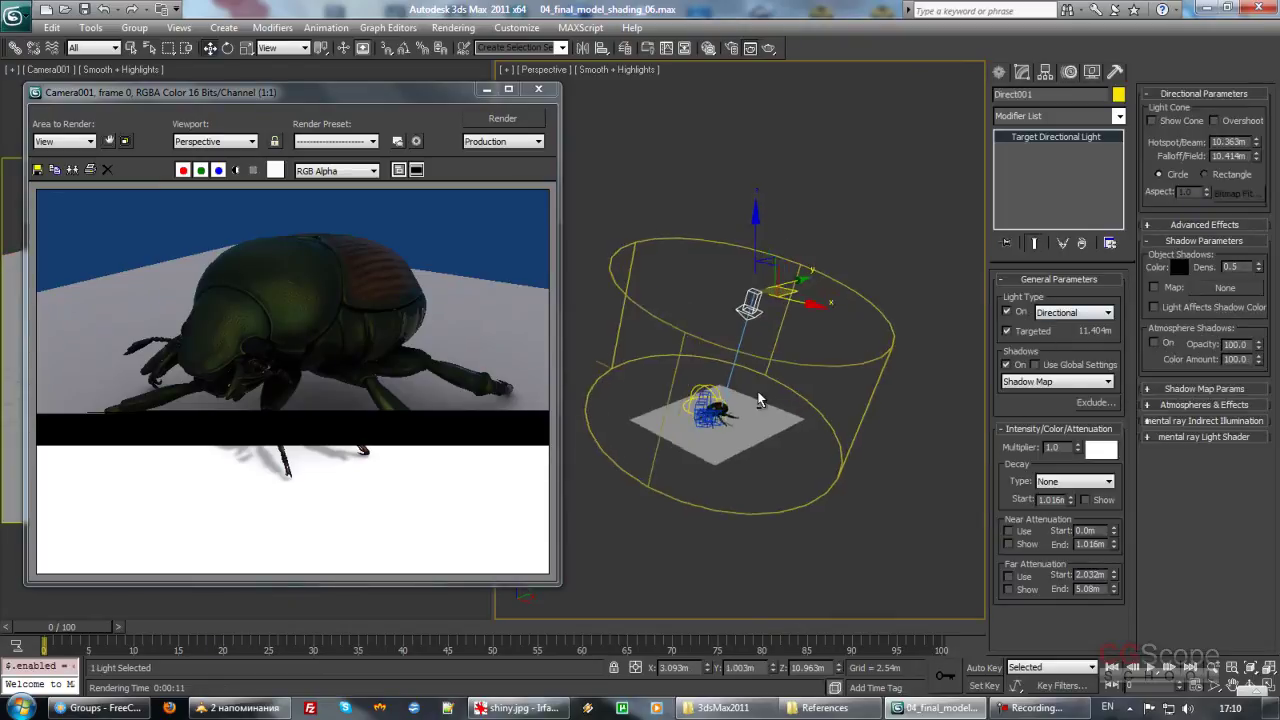
scroll(760, 400, "up", 1)
scroll(760, 400, "up", 3)
Step: Start a Camera001 render, cancel it partway, and open Render Setup
right_click(368, 68)
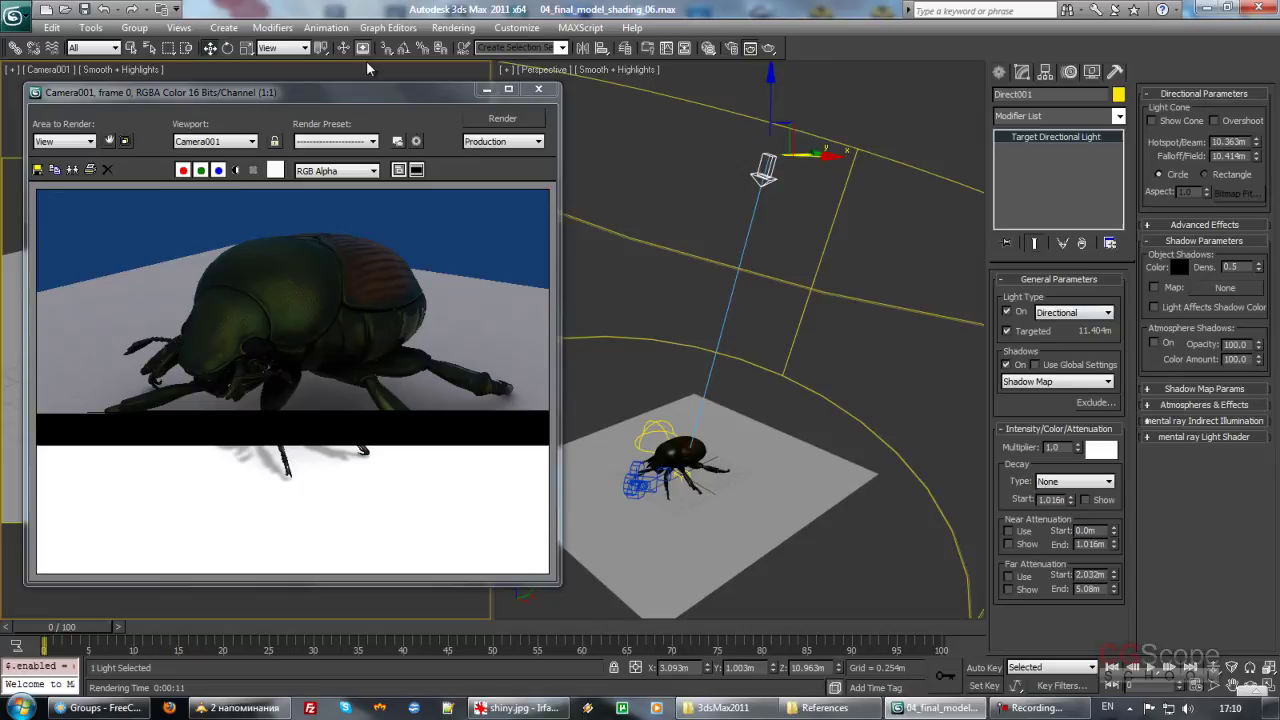
left_click(503, 120)
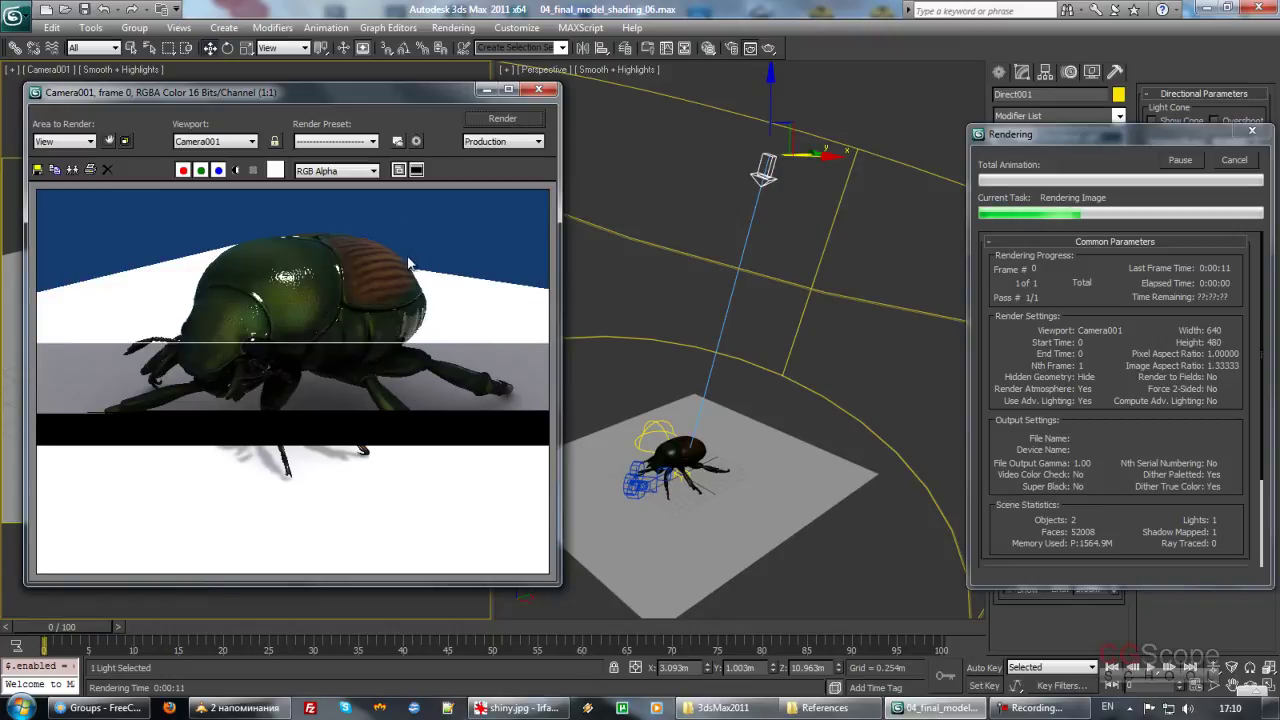
left_click(1236, 161)
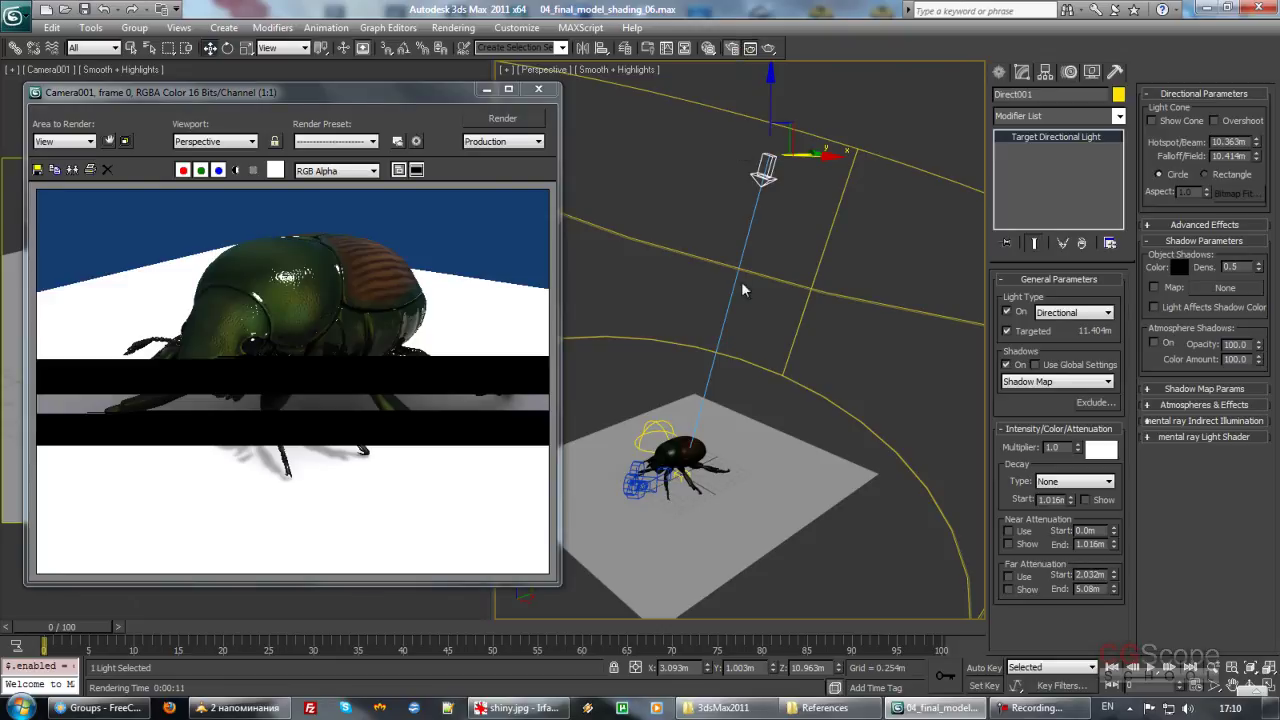
key("F10")
Step: Disable raytracing in the Raytracer settings and render the Camera001 view without it
left_click(804, 114)
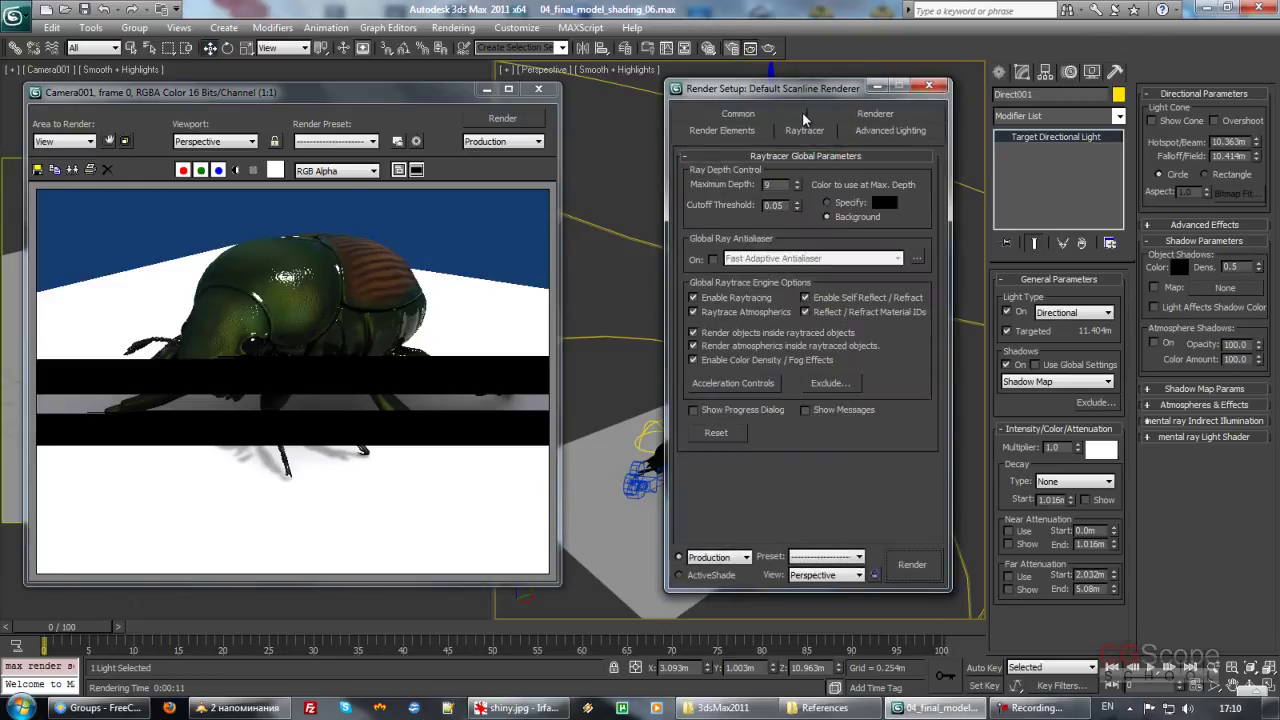
left_click(740, 298)
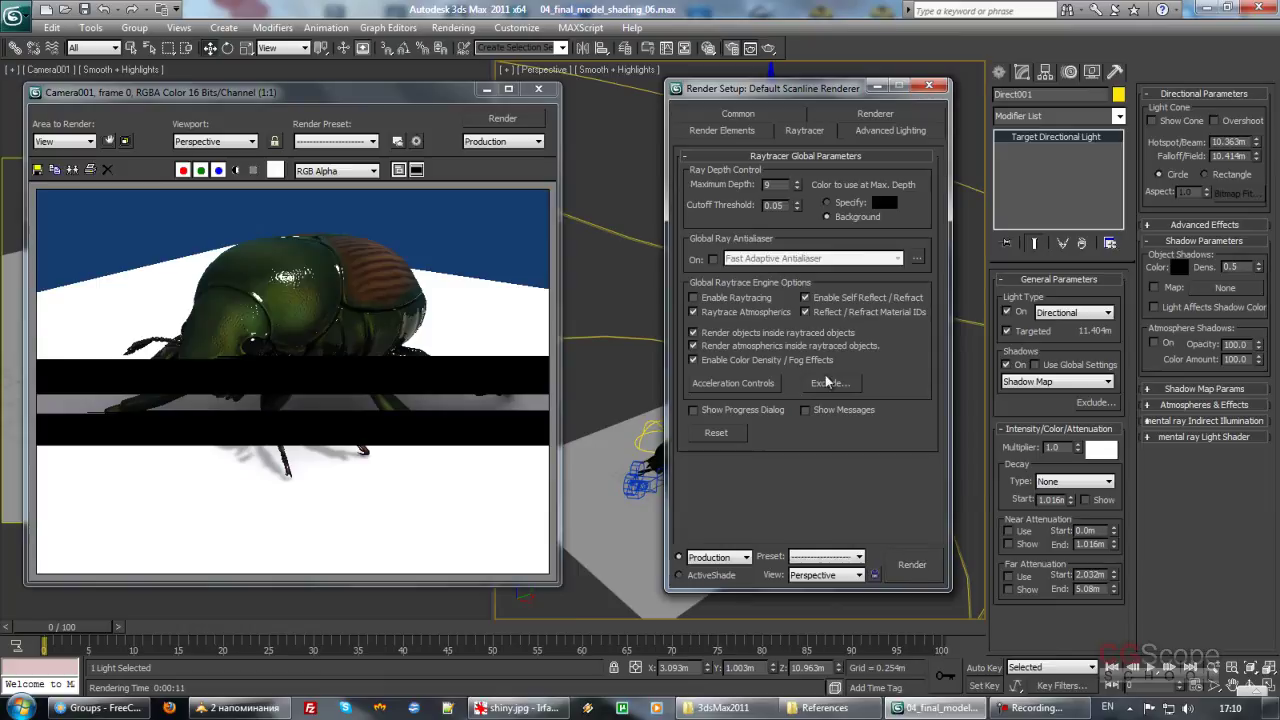
right_click(421, 592)
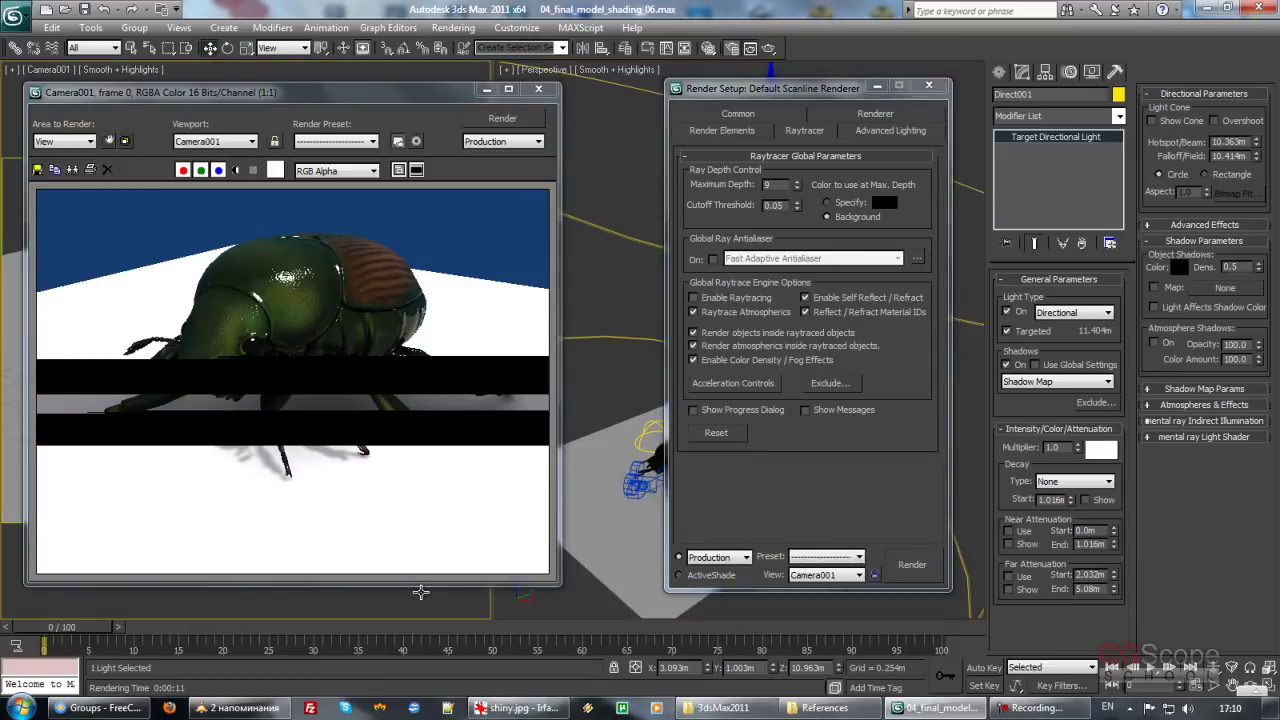
left_click(492, 124)
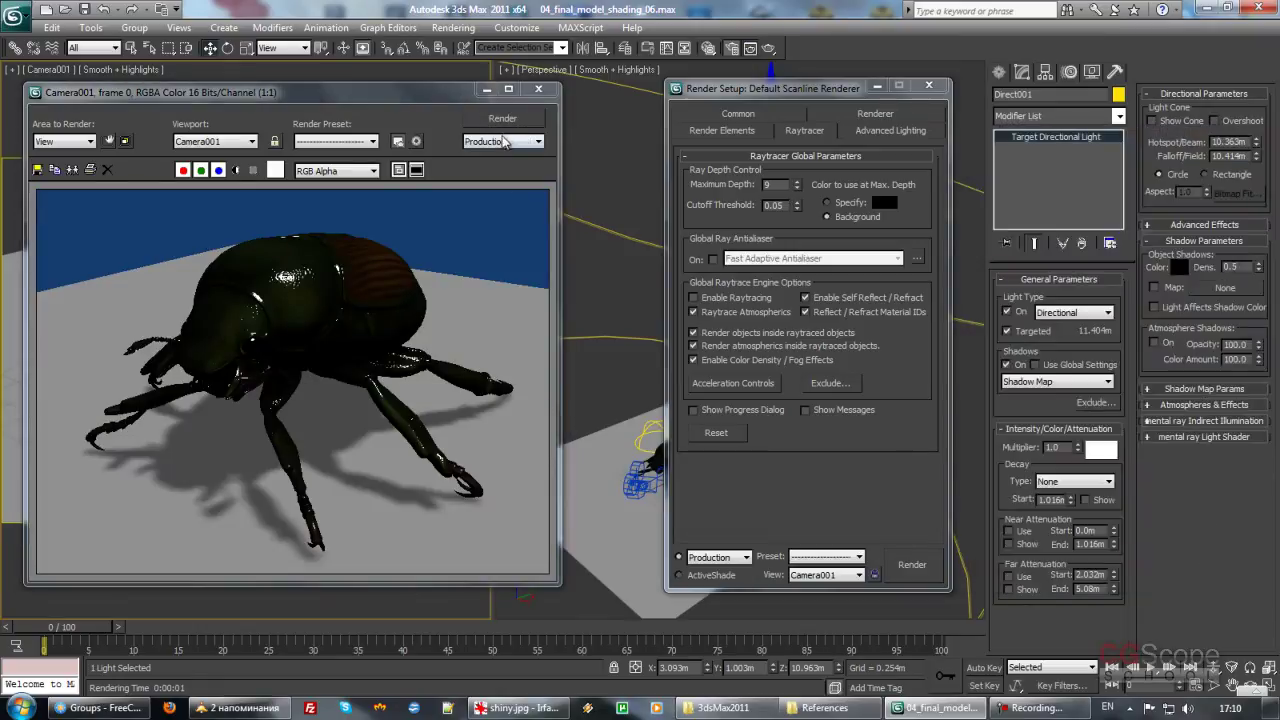
Step: Re-enable raytracing, render again, stop the render partway, and close Render Setup
left_click(731, 300)
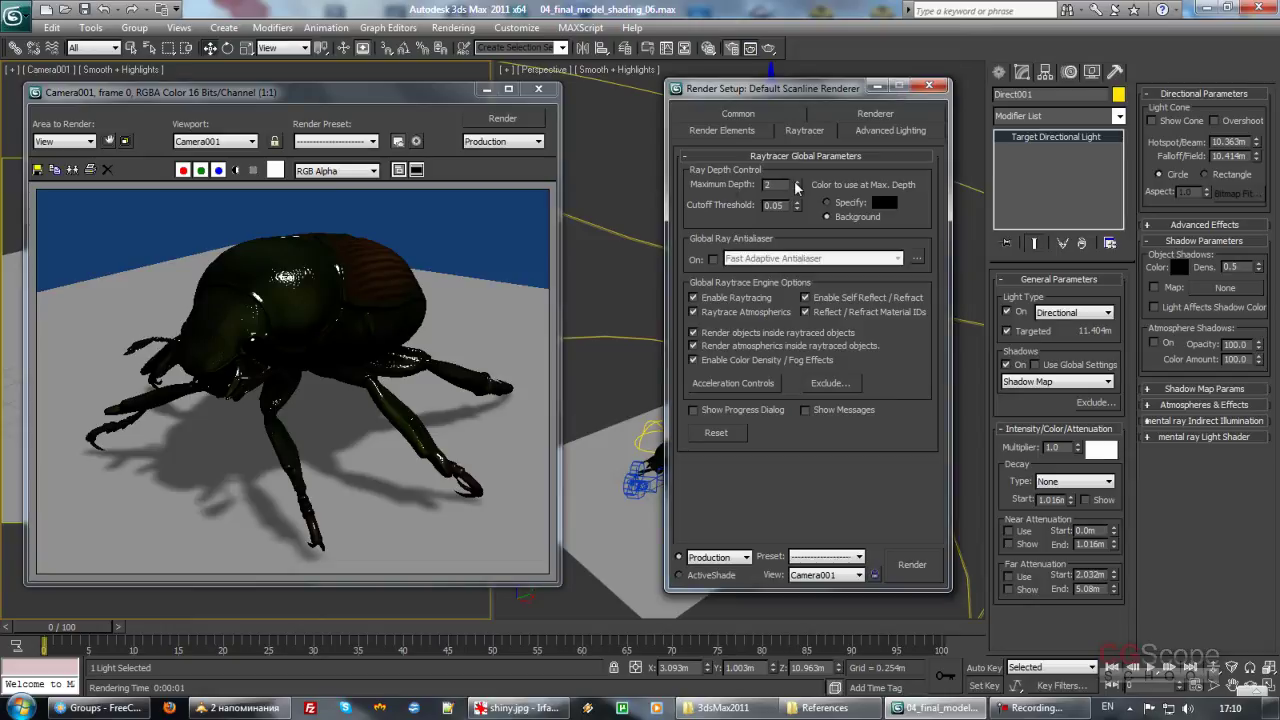
left_click(508, 119)
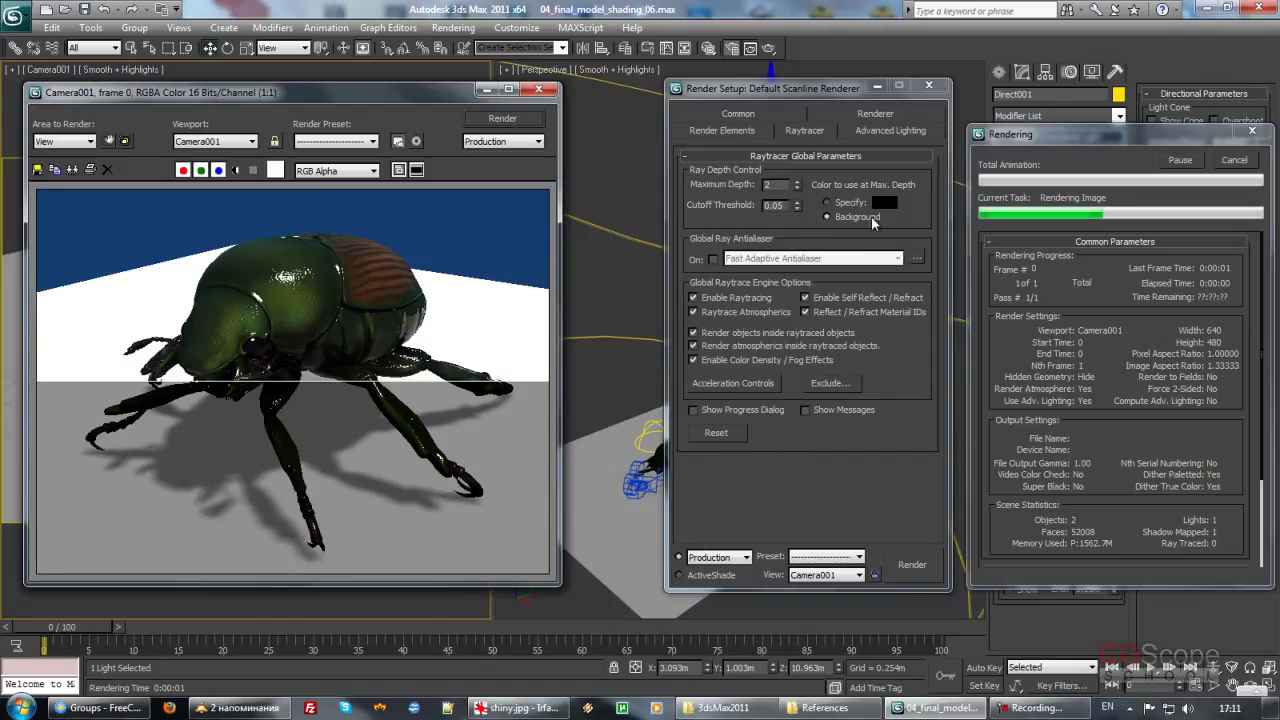
left_click(1236, 162)
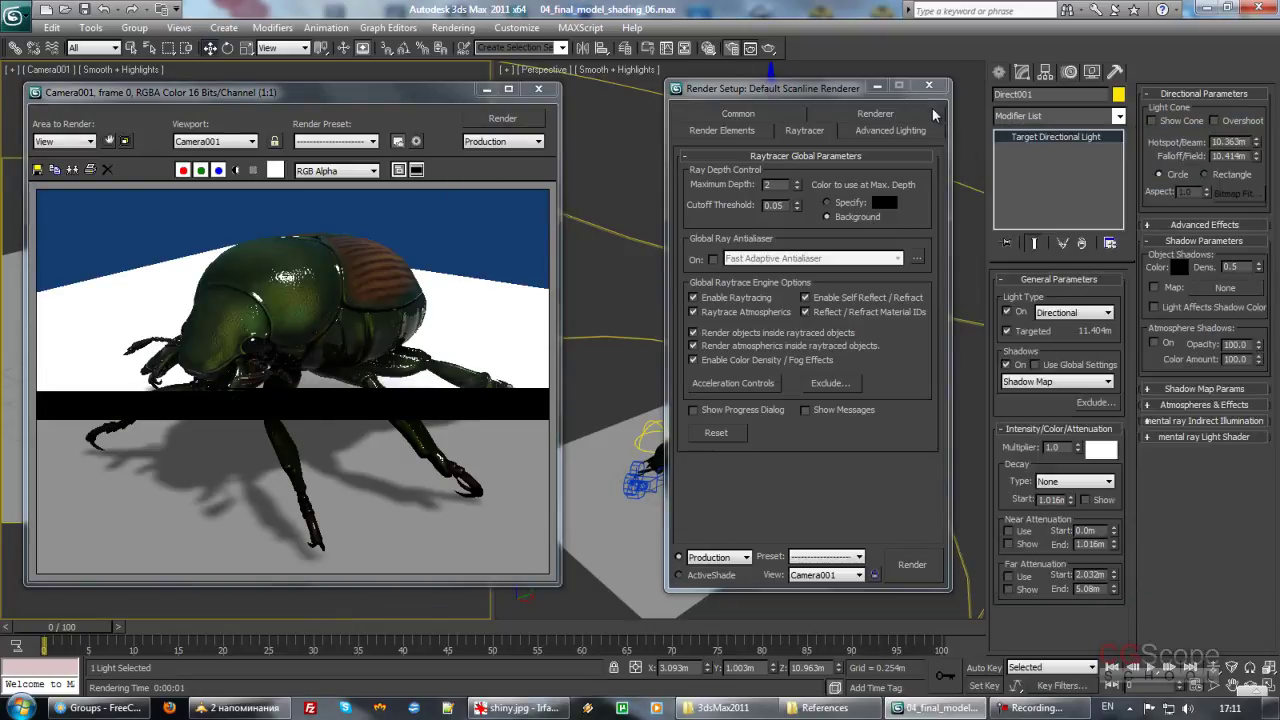
left_click(929, 85)
Step: Set Area to Render to Region and fit the region over the beetle's head and front shell
left_click(88, 141)
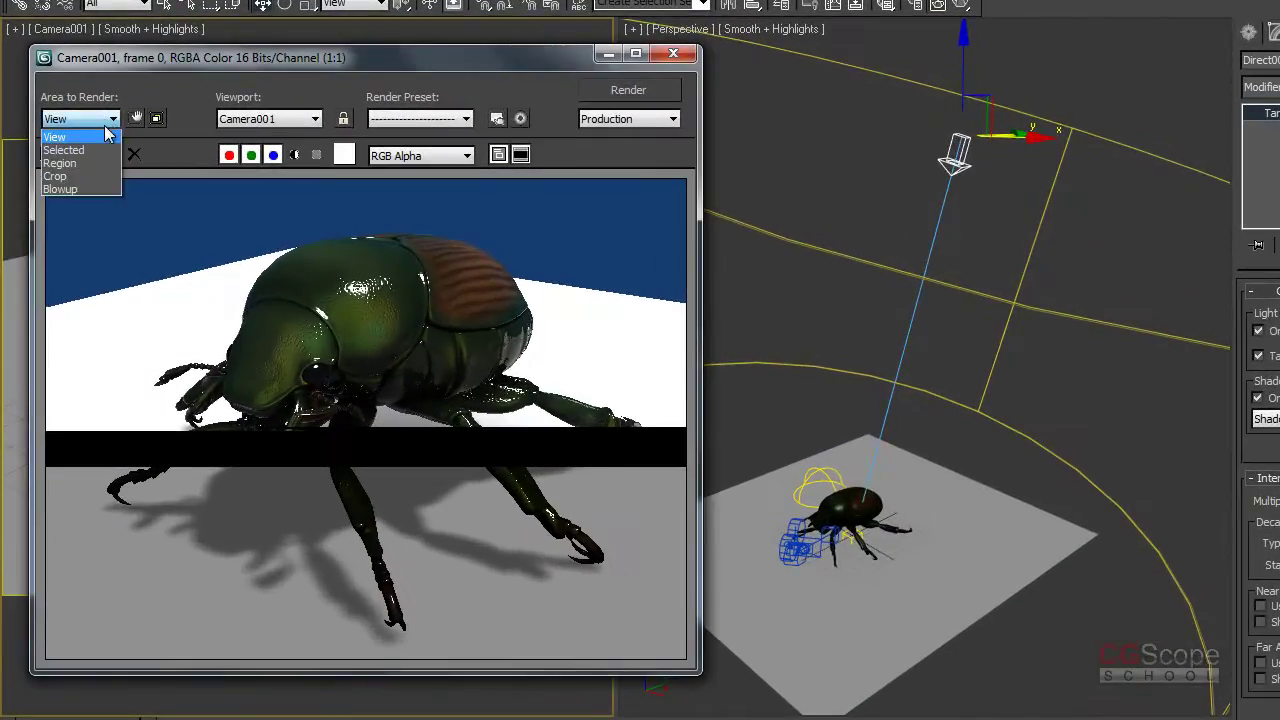
left_click(59, 163)
left_click_drag(111, 226, 466, 449)
left_click_drag(498, 489, 302, 259)
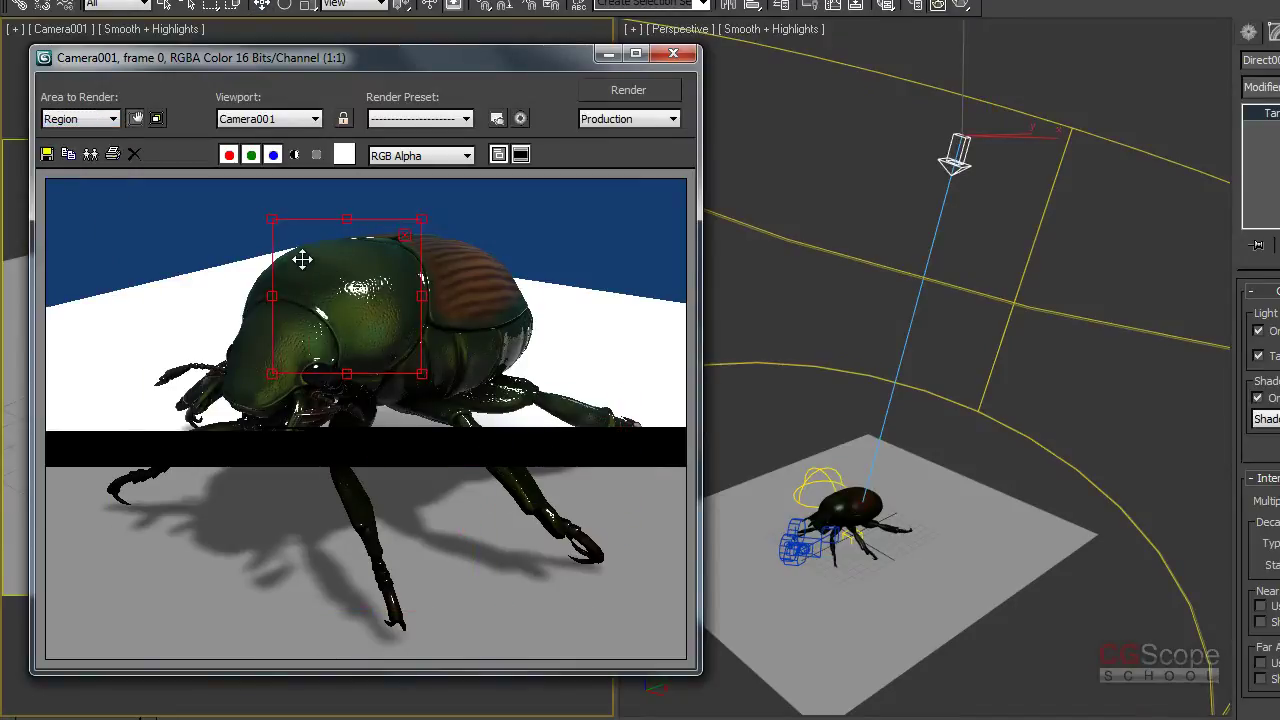
left_click_drag(422, 218, 466, 222)
mouse_move(358, 280)
left_mouse_down()
mouse_move(300, 287)
mouse_move(310, 296)
left_mouse_up()
left_click_drag(419, 240, 440, 215)
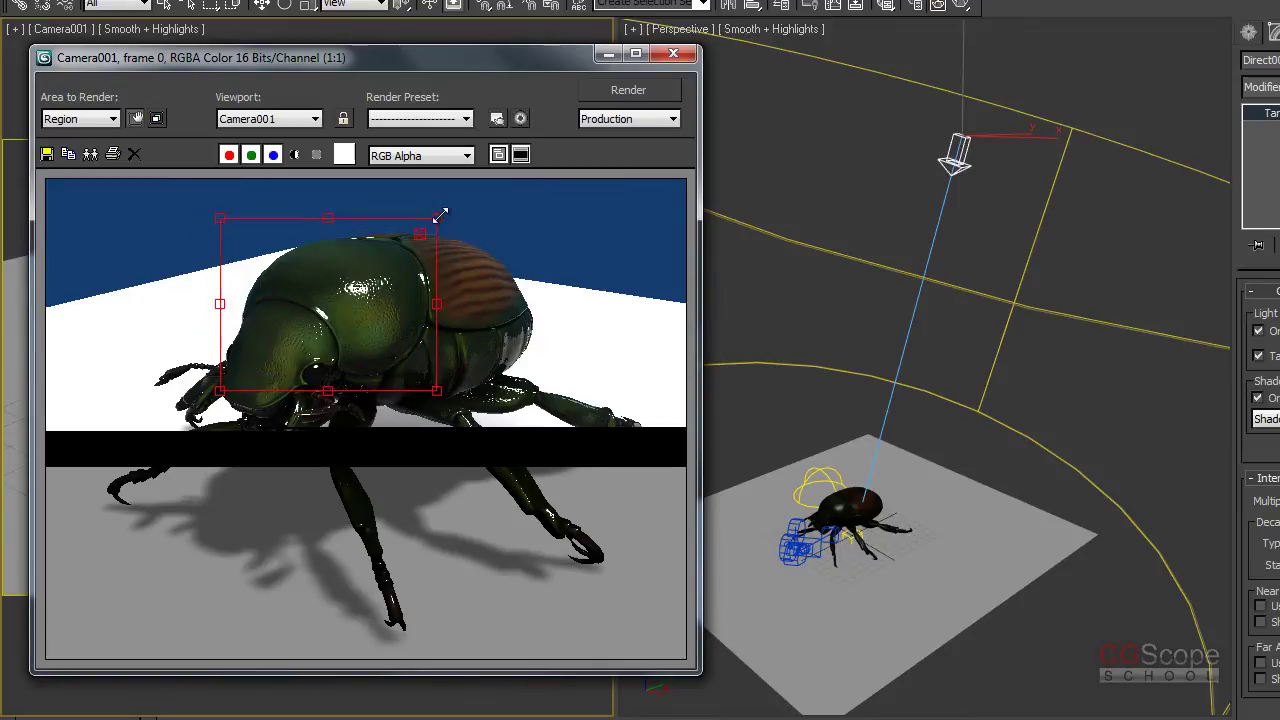
left_click_drag(304, 264, 280, 283)
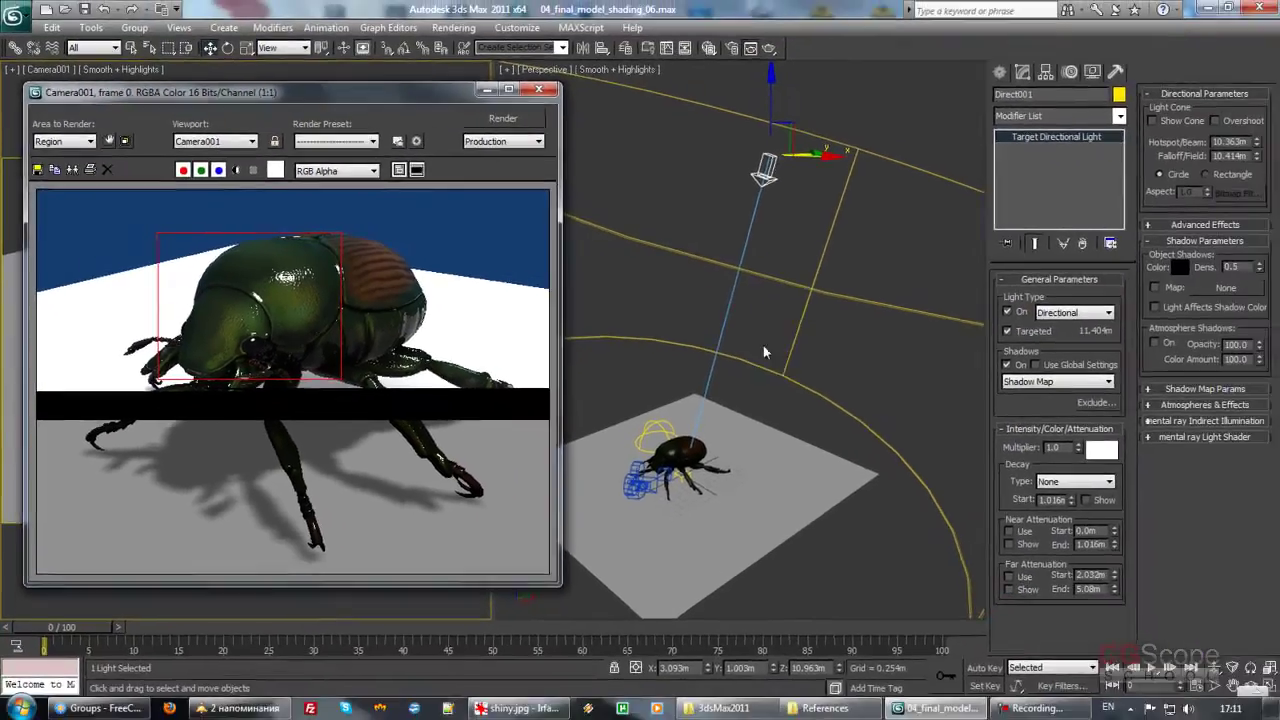
Step: Pan the Perspective view toward the beetle and select the bug_body mesh
scroll(765, 355, "up", 3)
middle_click_drag(768, 365, 771, 314)
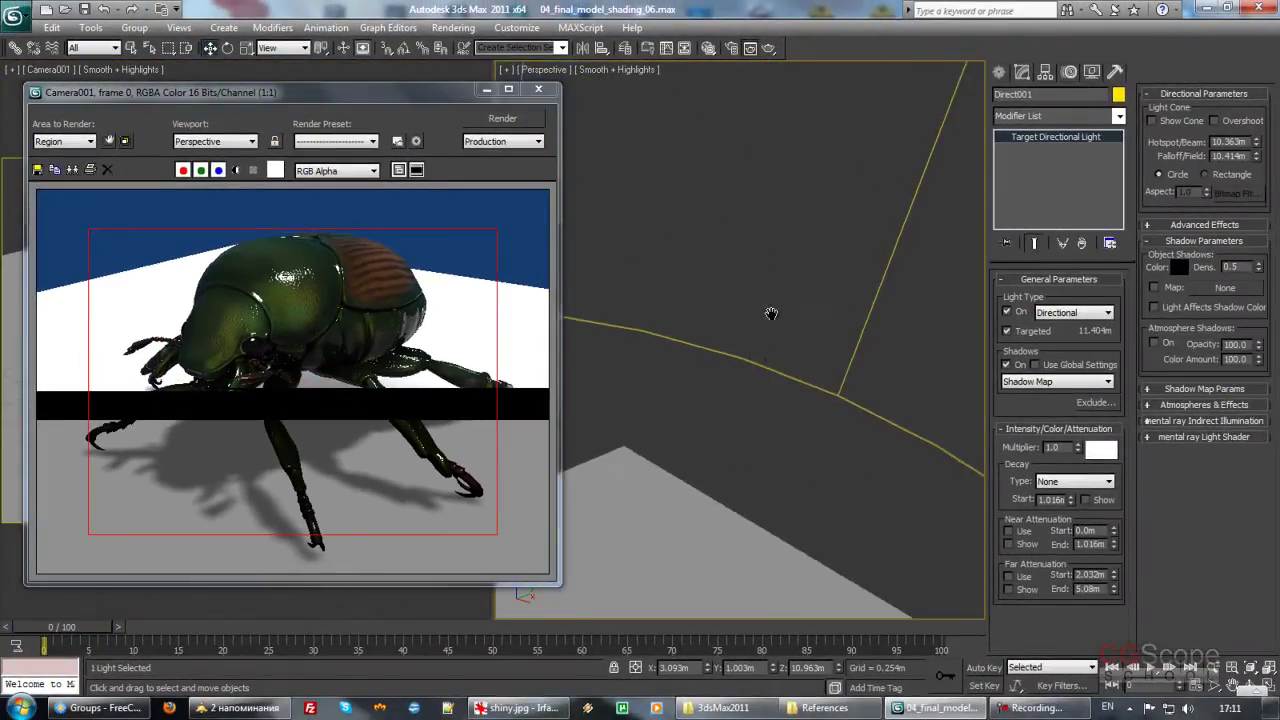
scroll(771, 314, "down", 3)
left_click(623, 309)
scroll(640, 320, "down", 3)
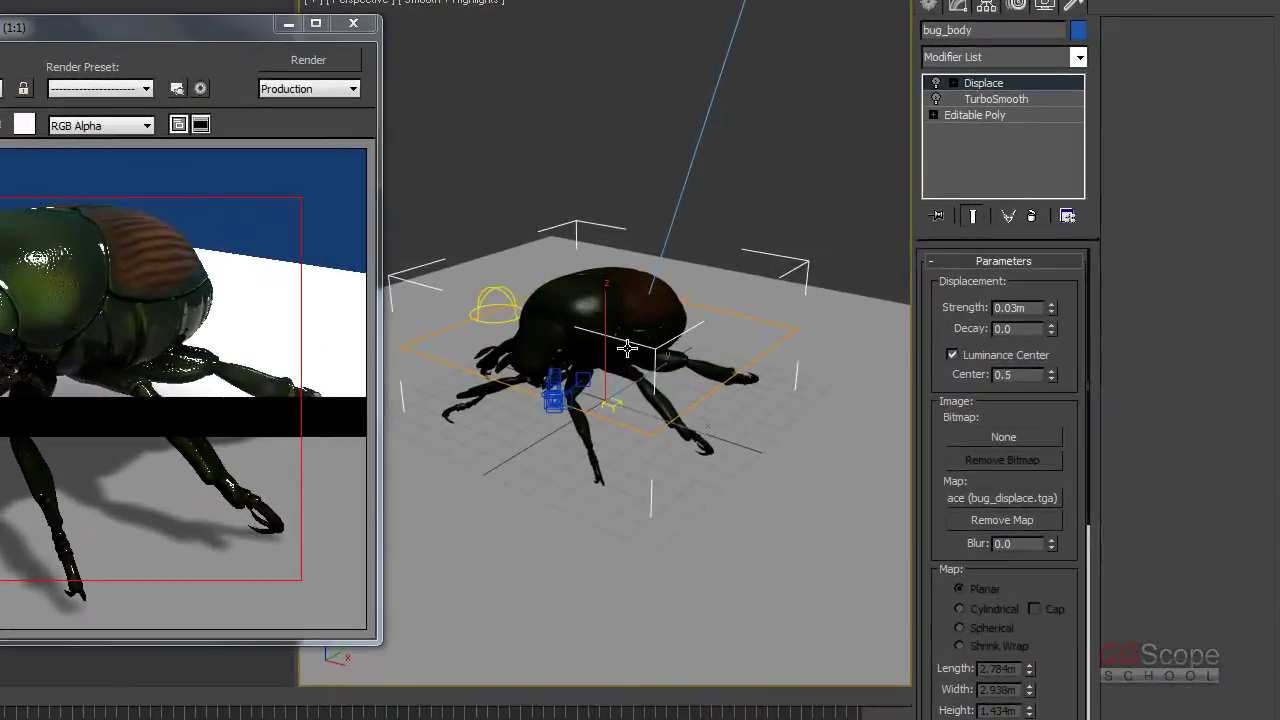
Step: Open the Slate Material Editor and bring up the Architectural material's parameters
key("m")
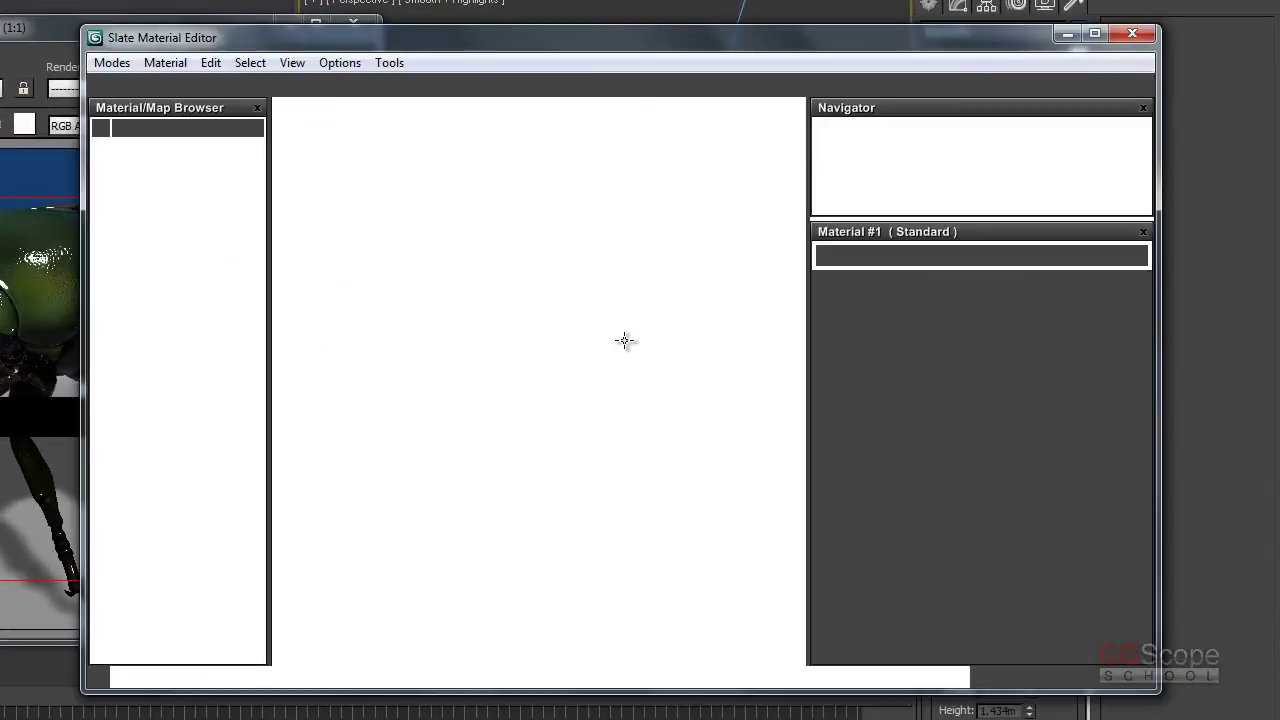
left_click_drag(461, 44, 618, 42)
left_click(448, 112)
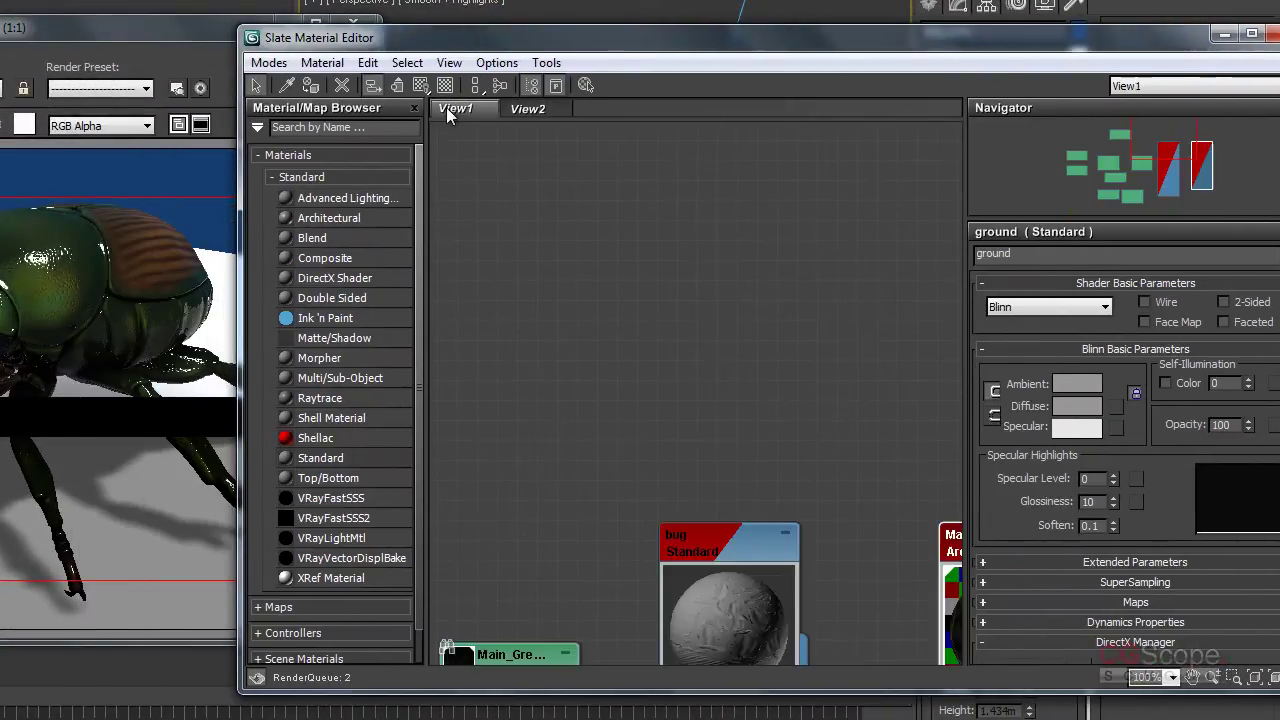
middle_click_drag(448, 113, 690, 225)
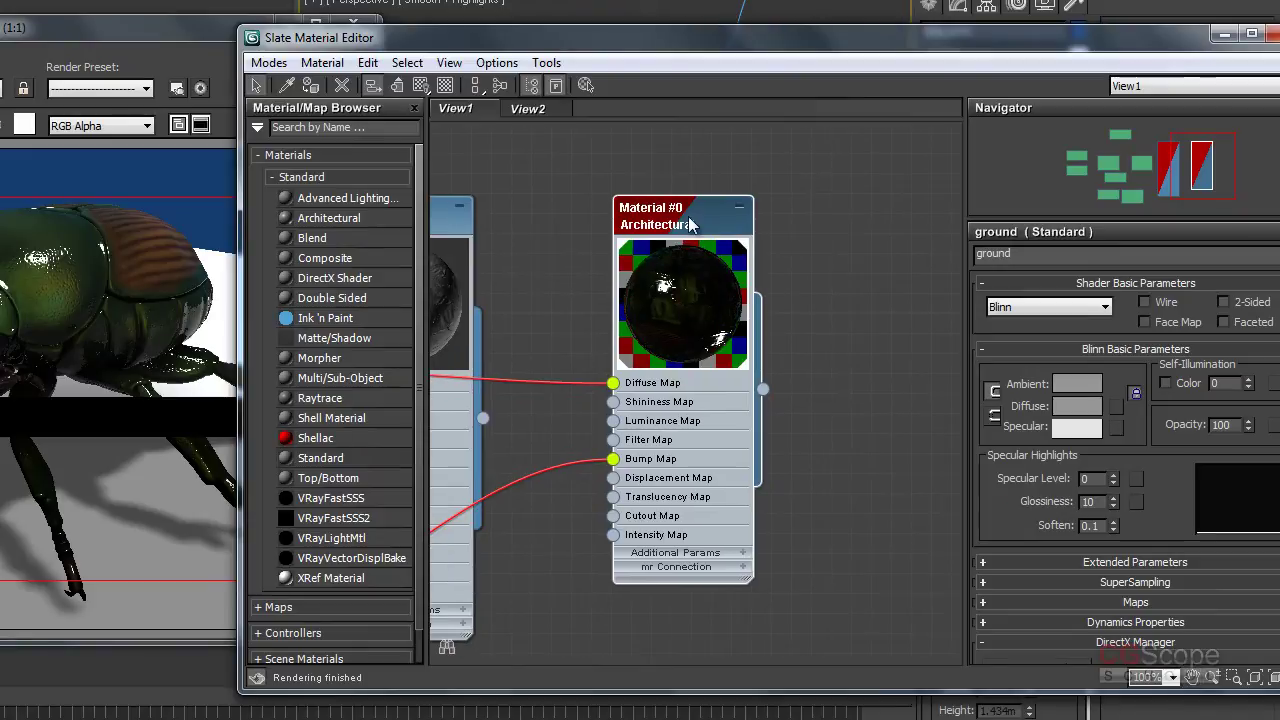
double_click(690, 225)
left_click_drag(869, 59, 843, 50)
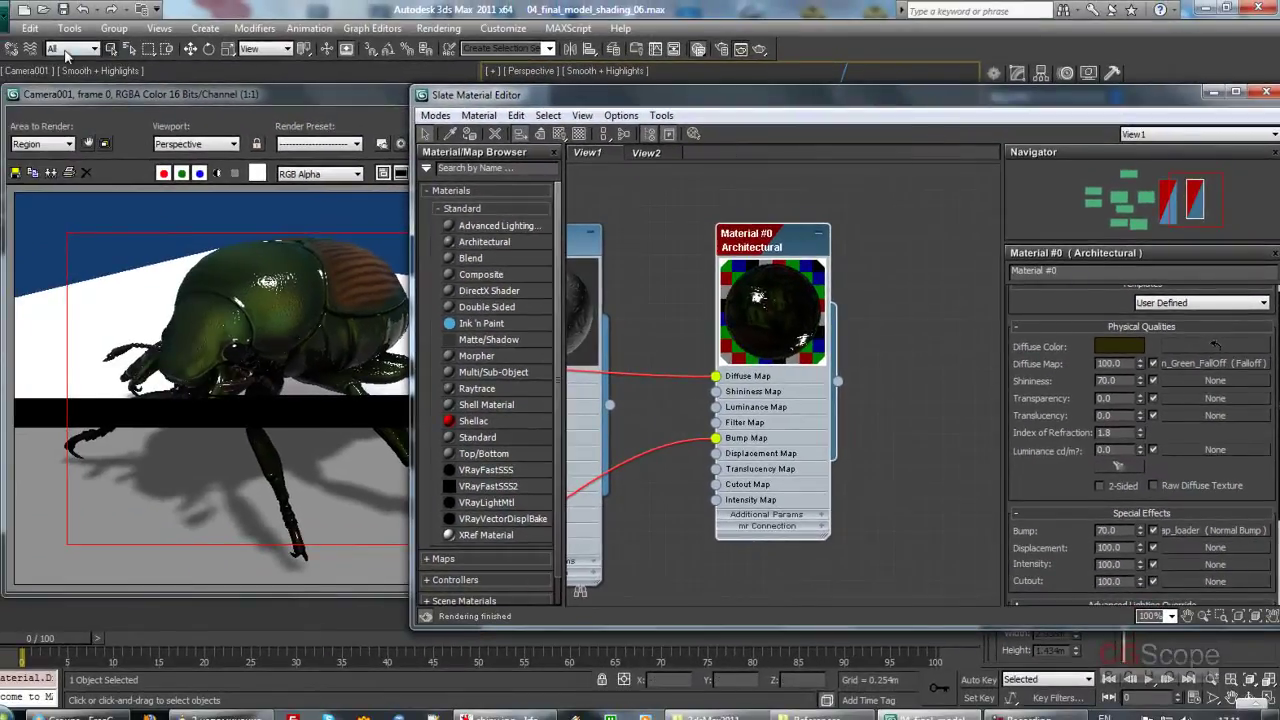
Step: Render the beetle region from Camera001 with the new material, then render it again
left_click(200, 71)
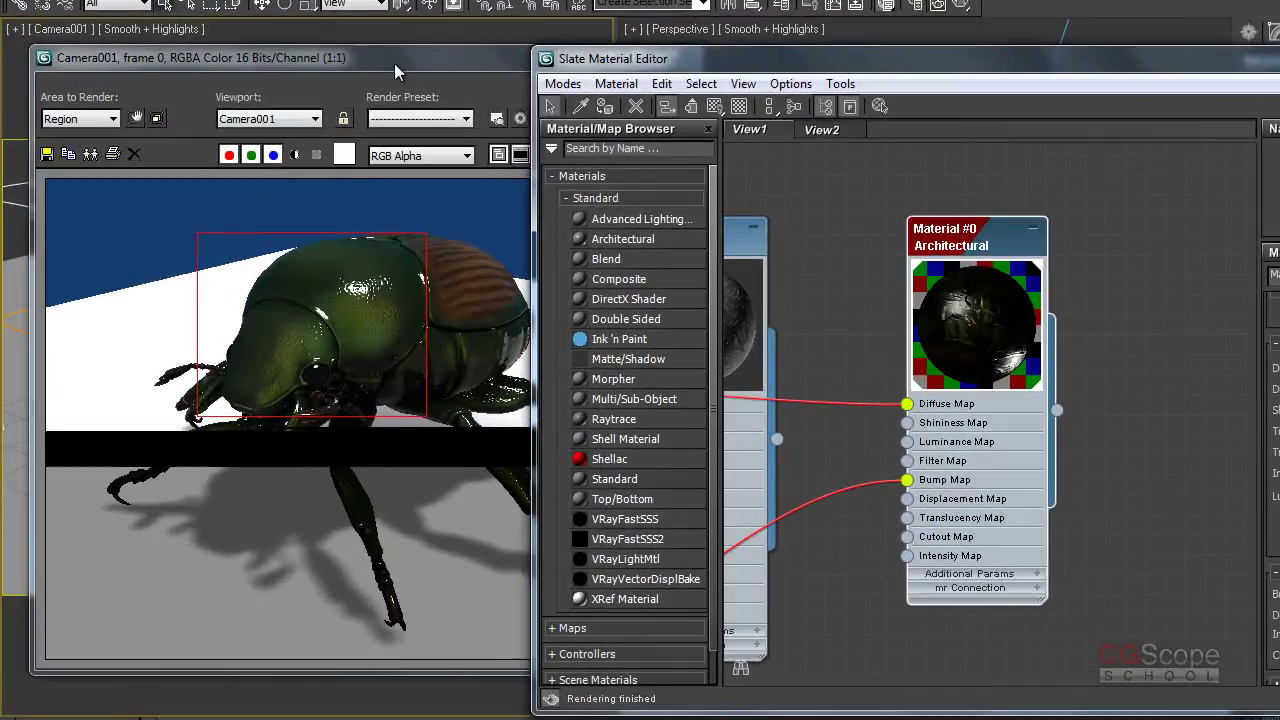
left_click(394, 63)
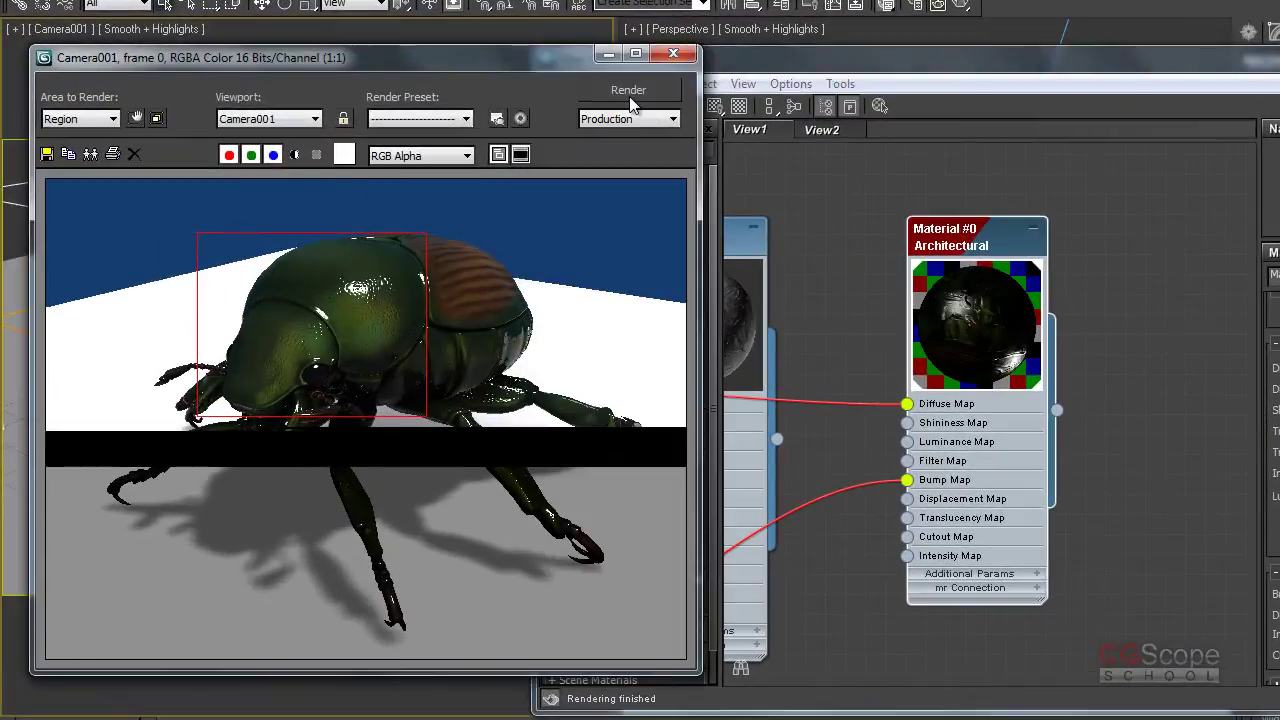
left_click(628, 89)
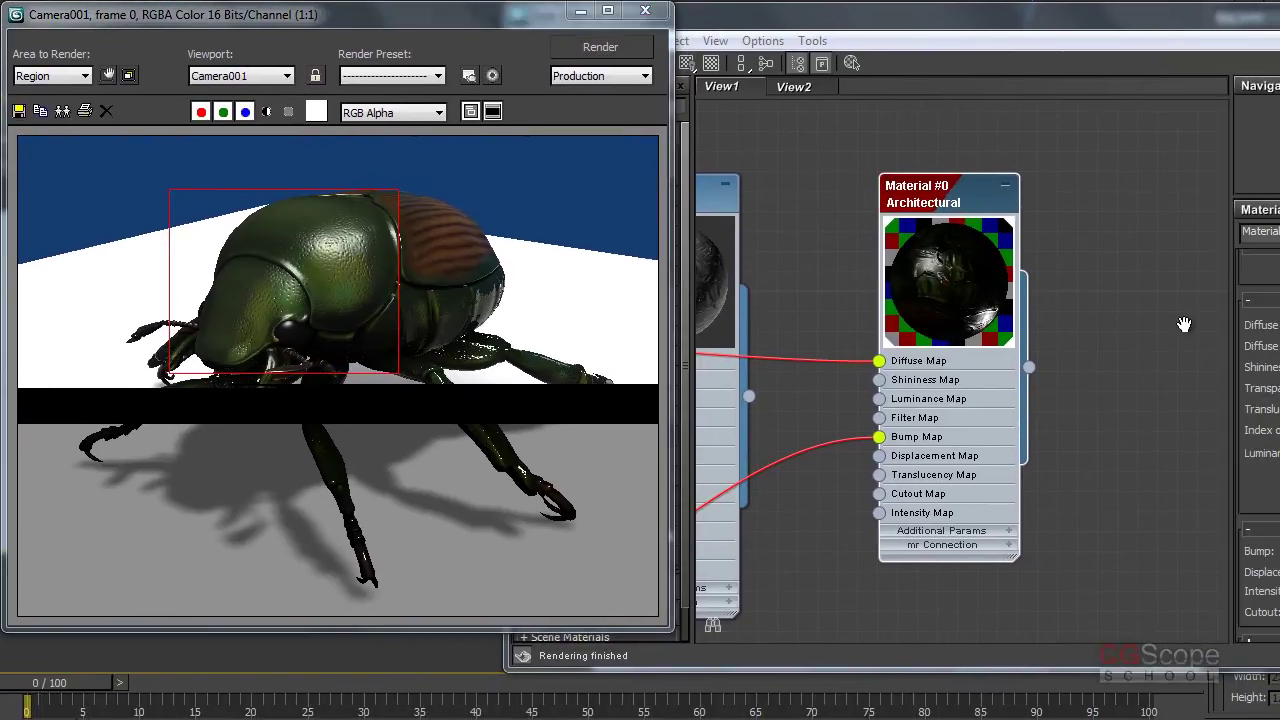
left_click(1237, 373)
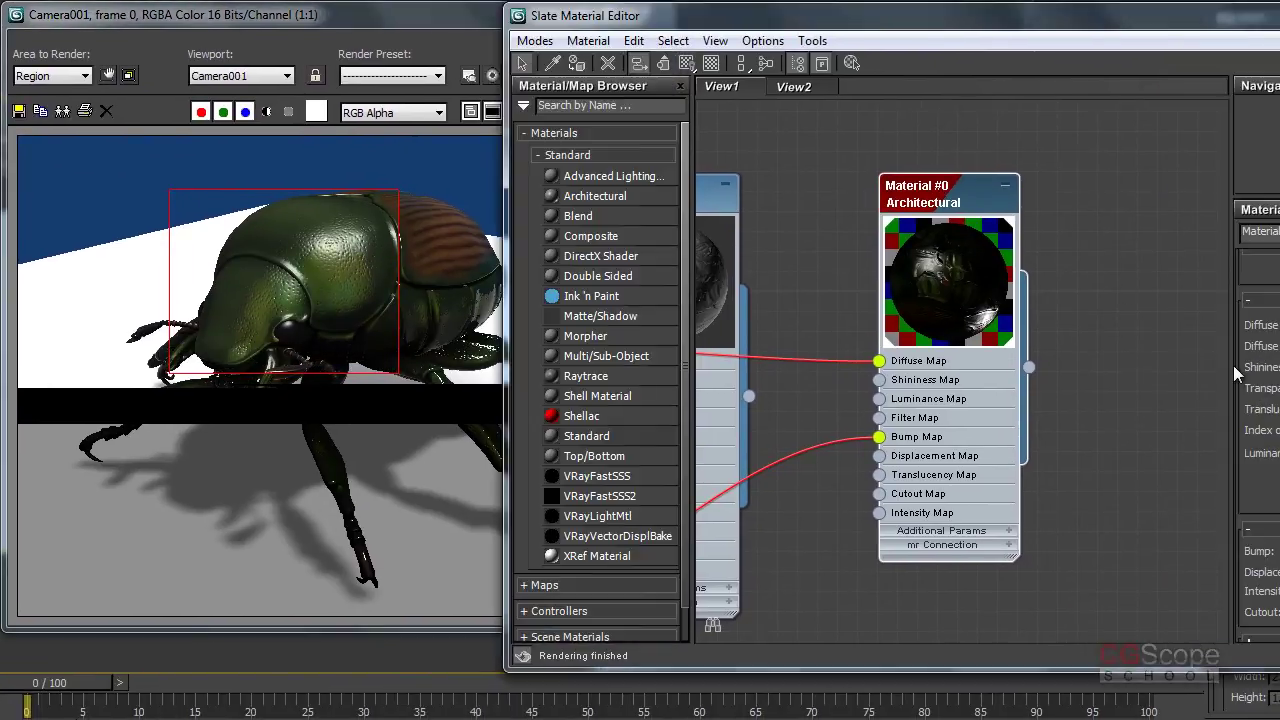
left_click(436, 41)
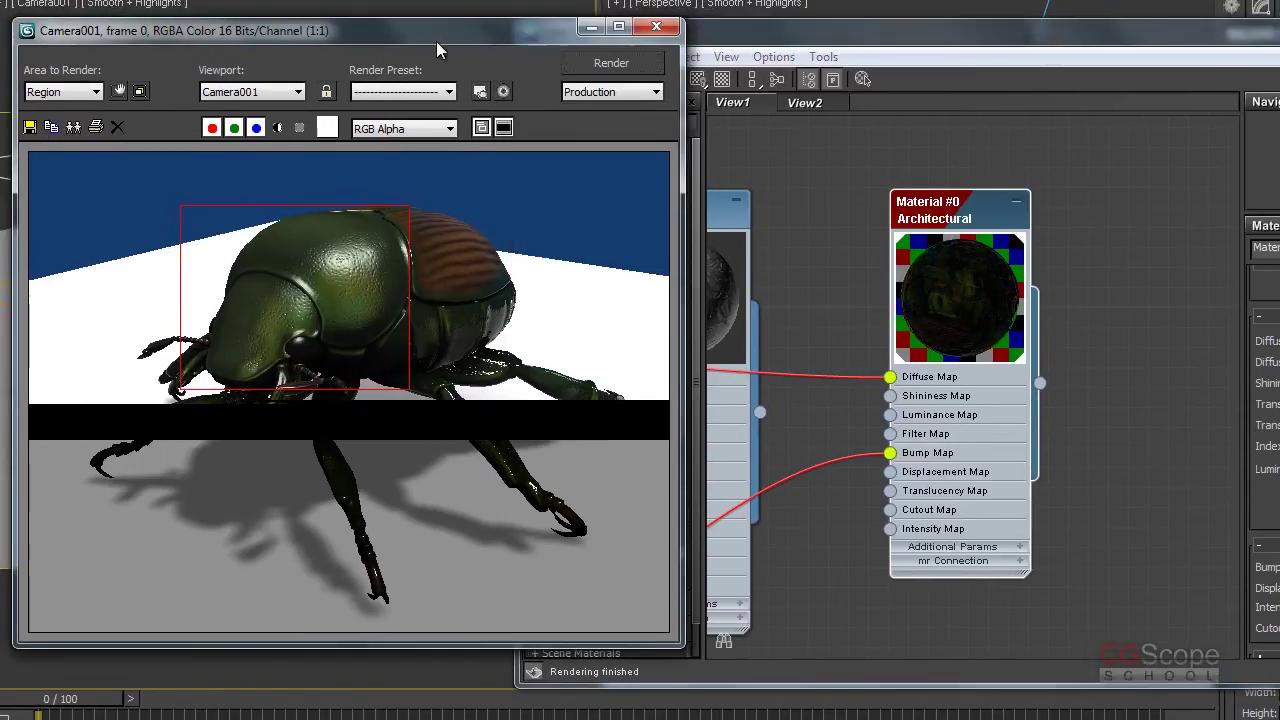
left_click(625, 92)
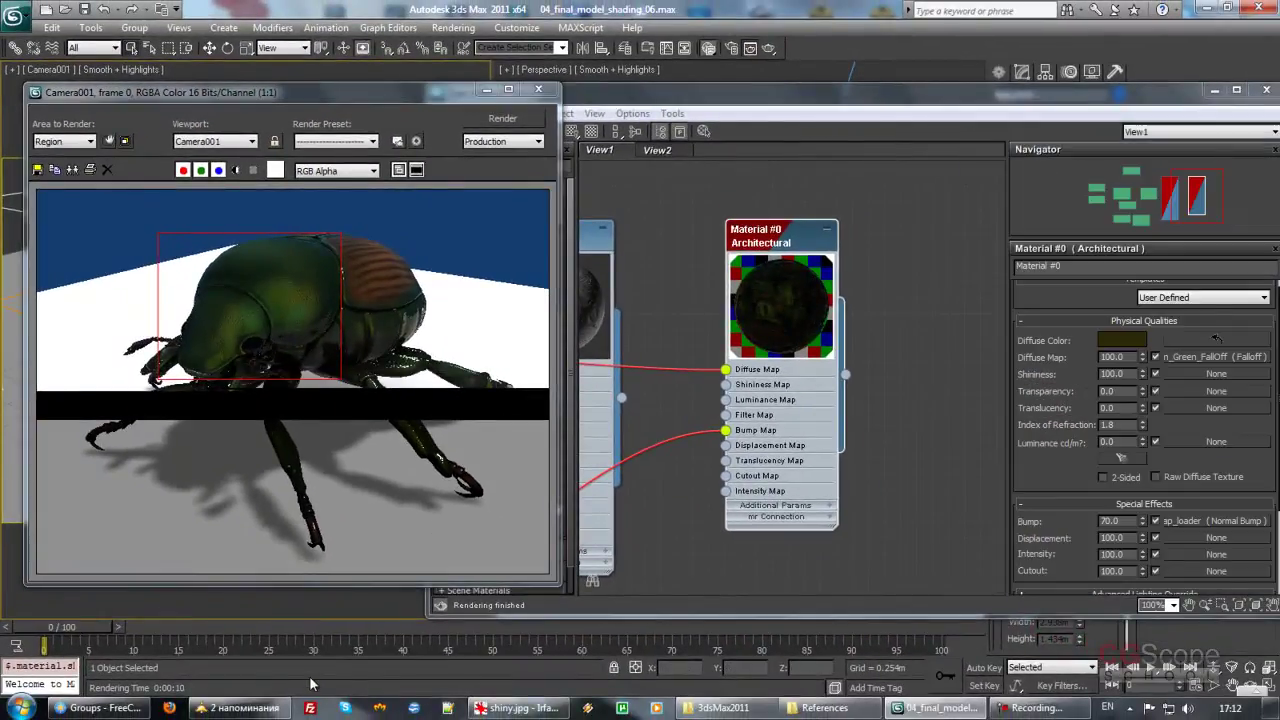
Step: Place the shiny.jpg photo in IrfanView beside the render to compare, then close it
left_click(518, 707)
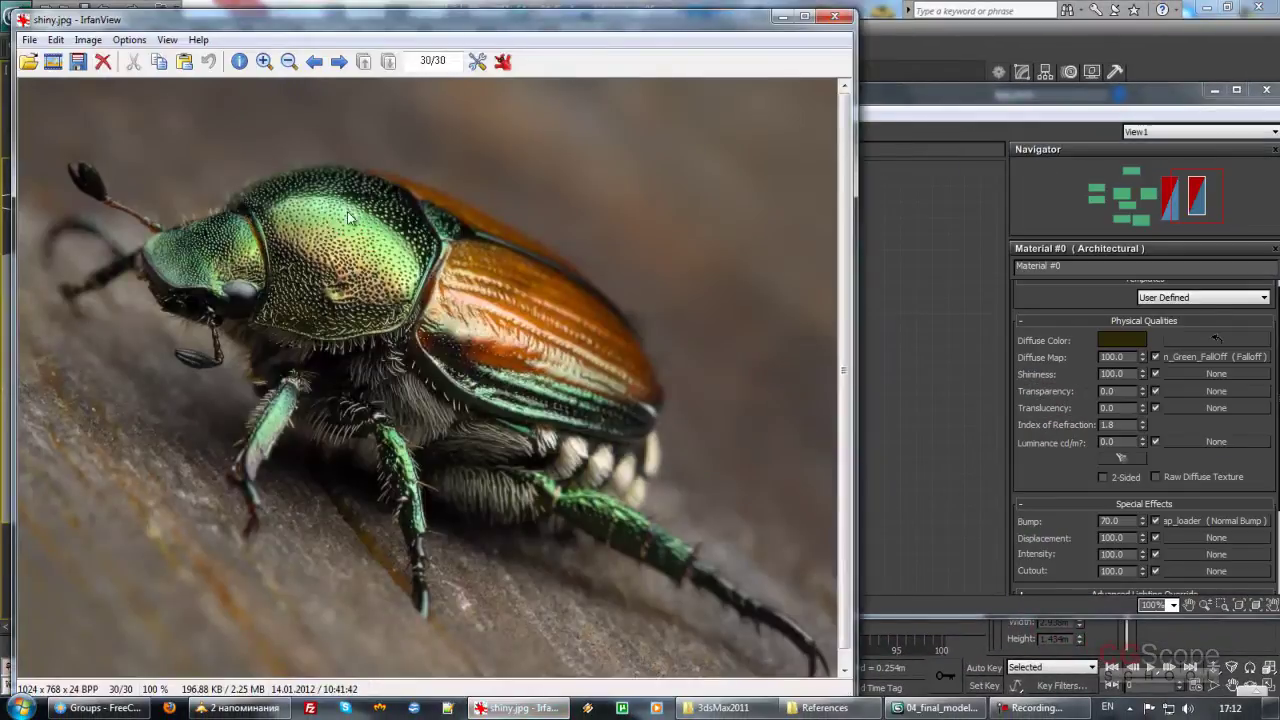
left_click_drag(377, 37, 823, 57)
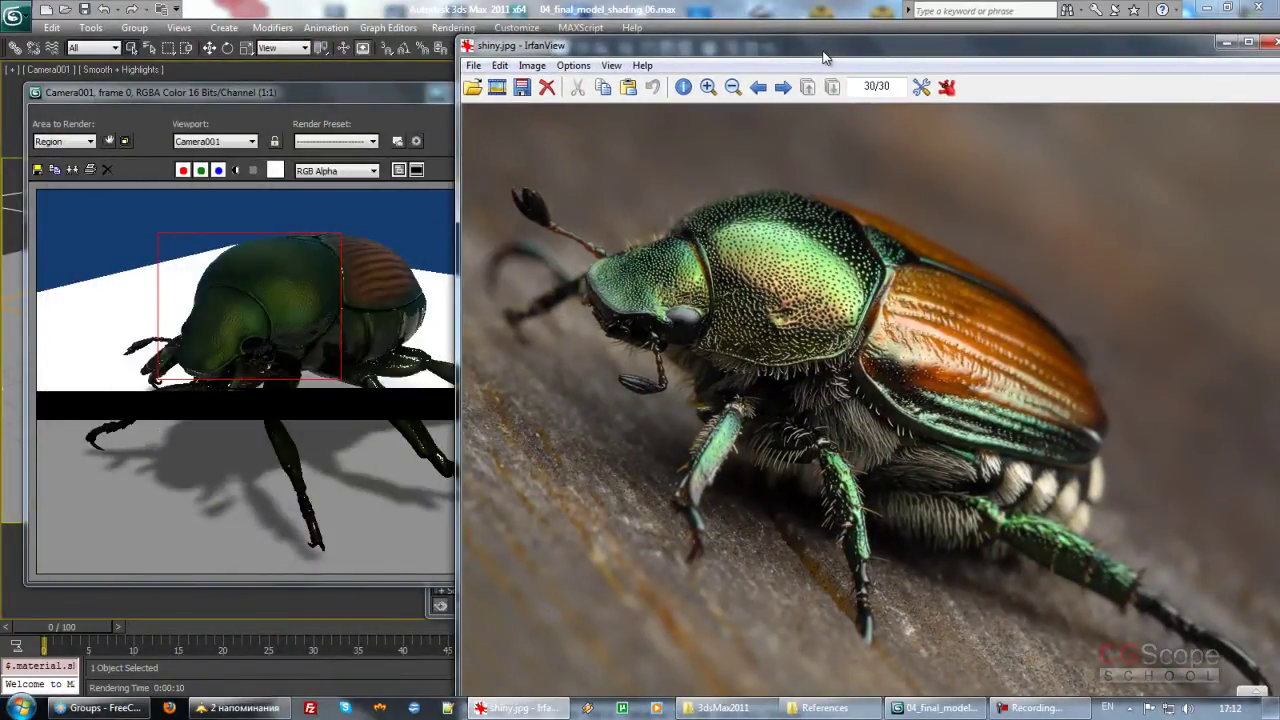
left_click_drag(824, 57, 824, 52)
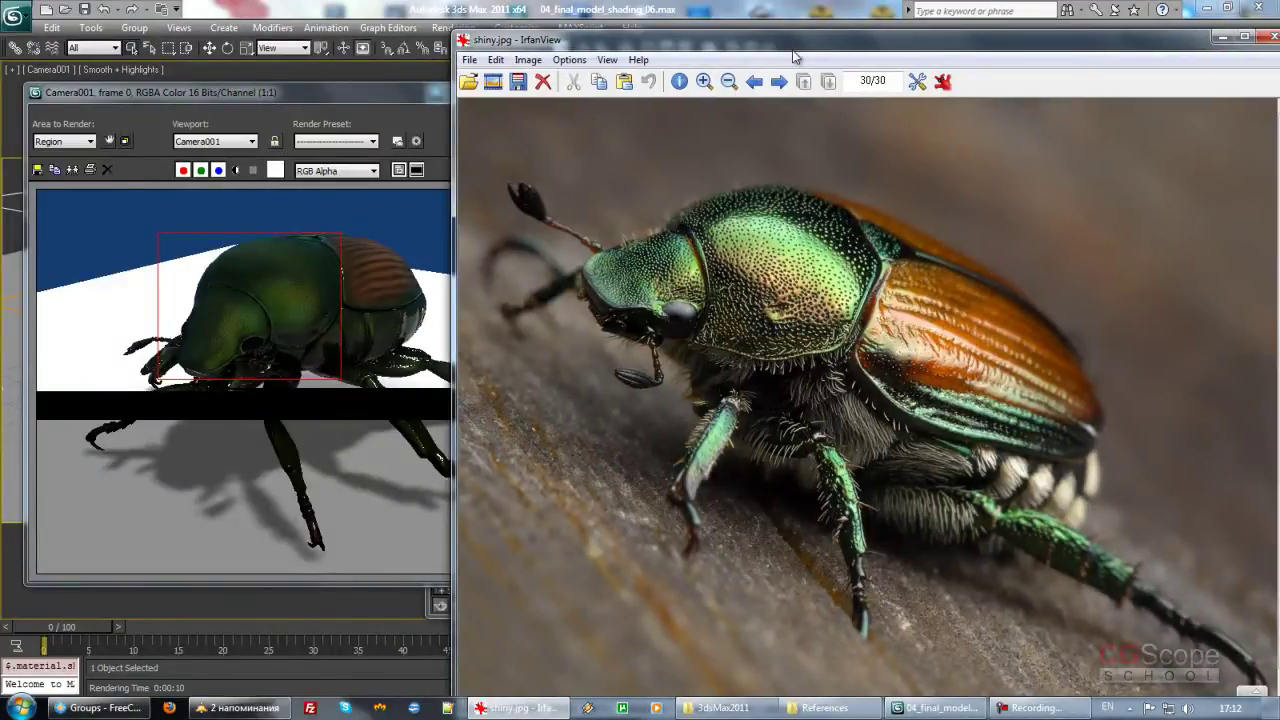
mouse_move(824, 52)
left_mouse_down()
mouse_move(838, 47)
mouse_move(814, 35)
left_mouse_up()
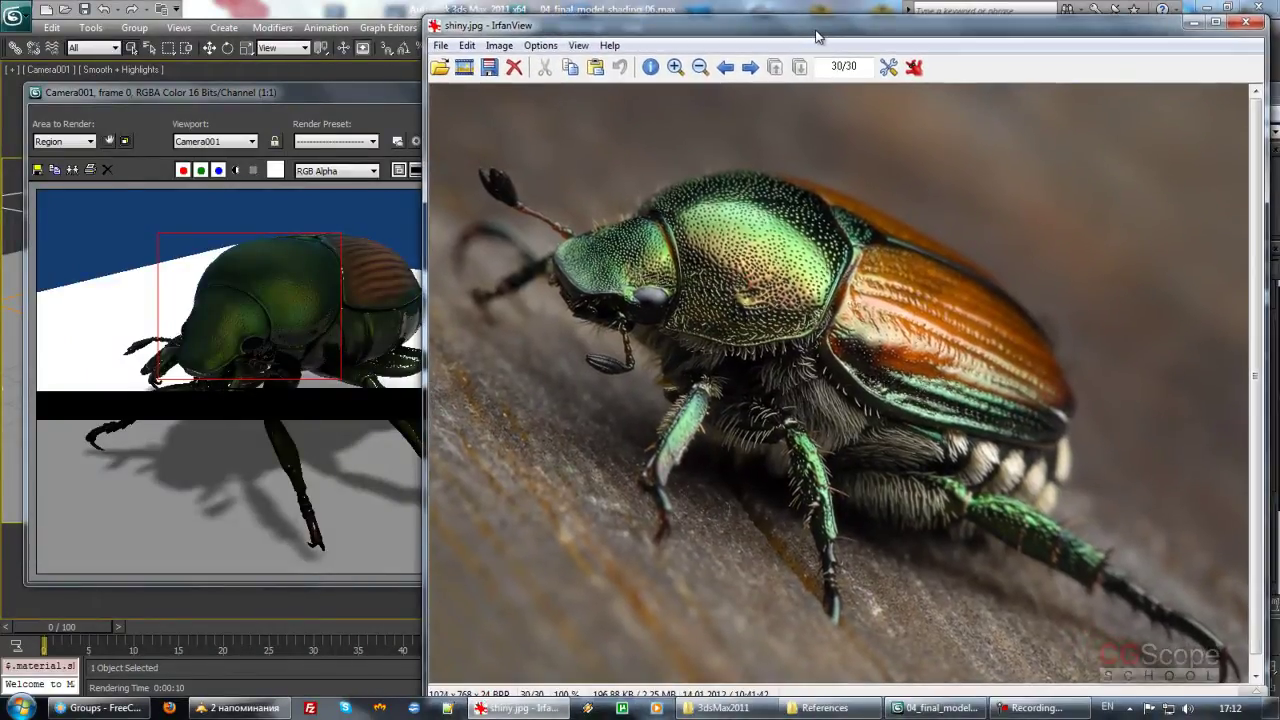
left_click(1246, 24)
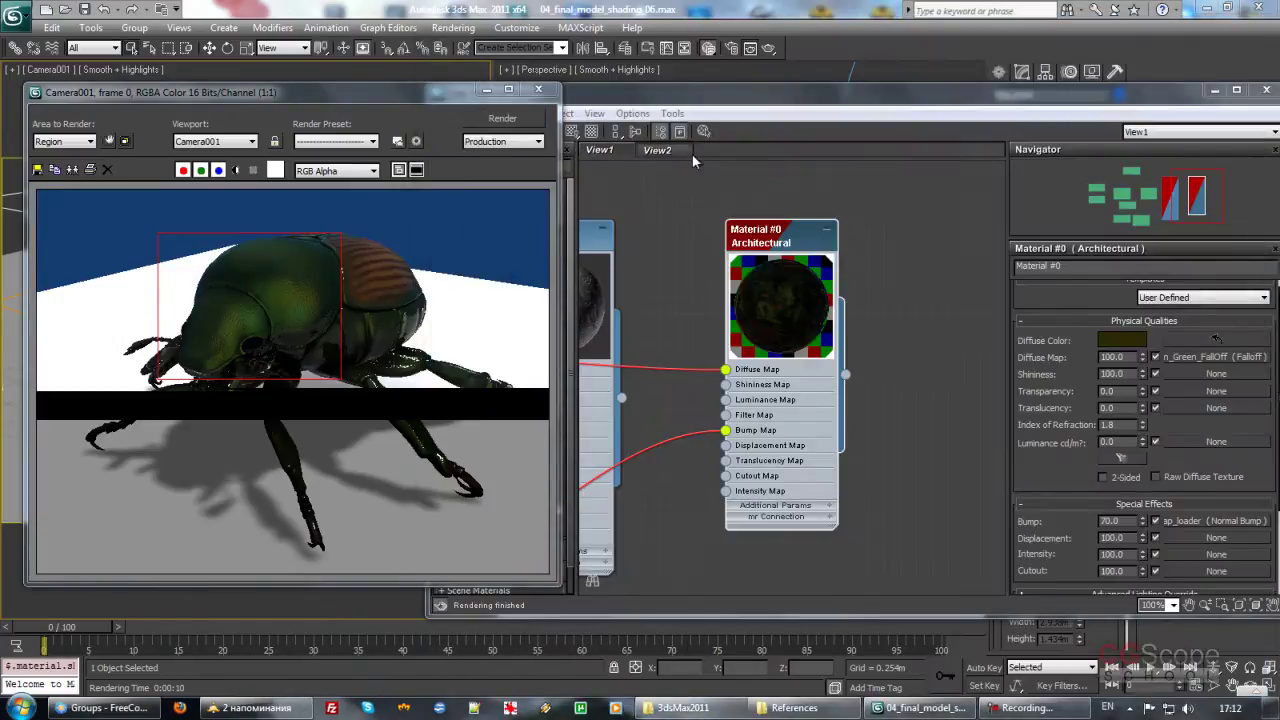
Step: Select the main color dark Bitmap node and set its Output RGB Level to 0.1
mouse_move(681, 314)
middle_mouse_down()
mouse_move(763, 288)
mouse_move(797, 304)
mouse_move(900, 306)
middle_mouse_up()
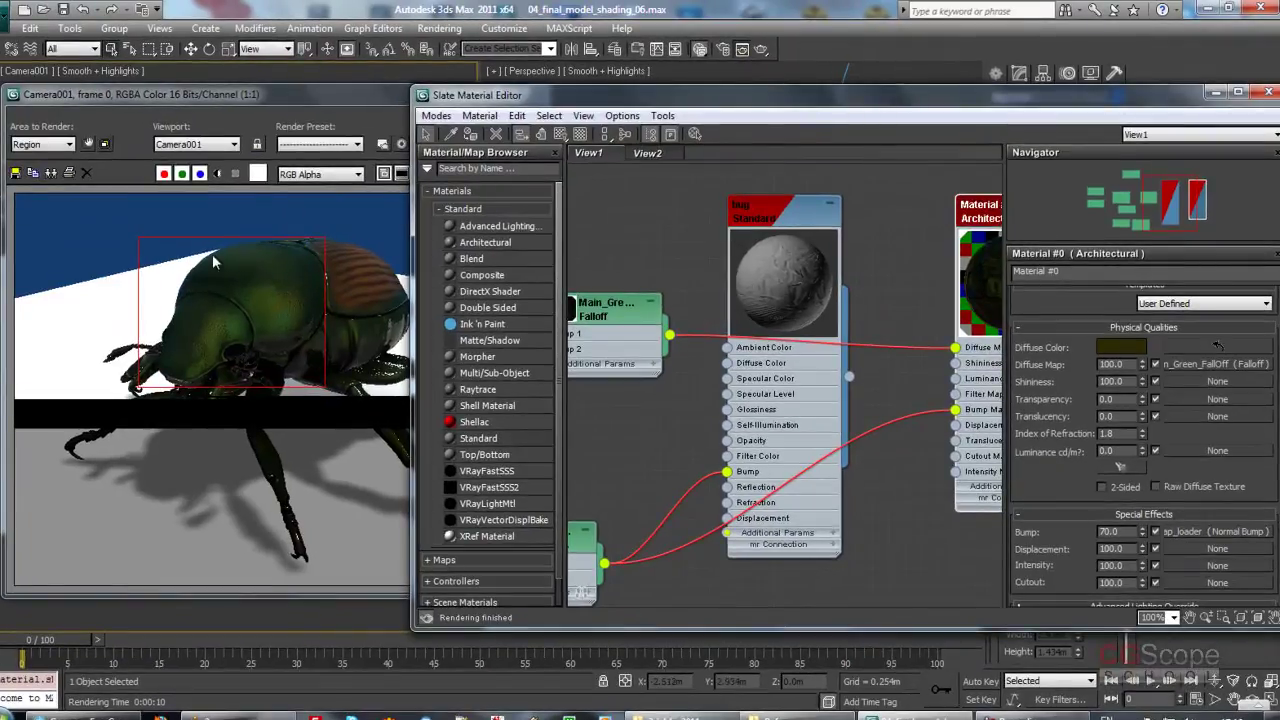
mouse_move(564, 392)
middle_mouse_down()
mouse_move(750, 351)
mouse_move(650, 321)
middle_mouse_up()
left_click(693, 362)
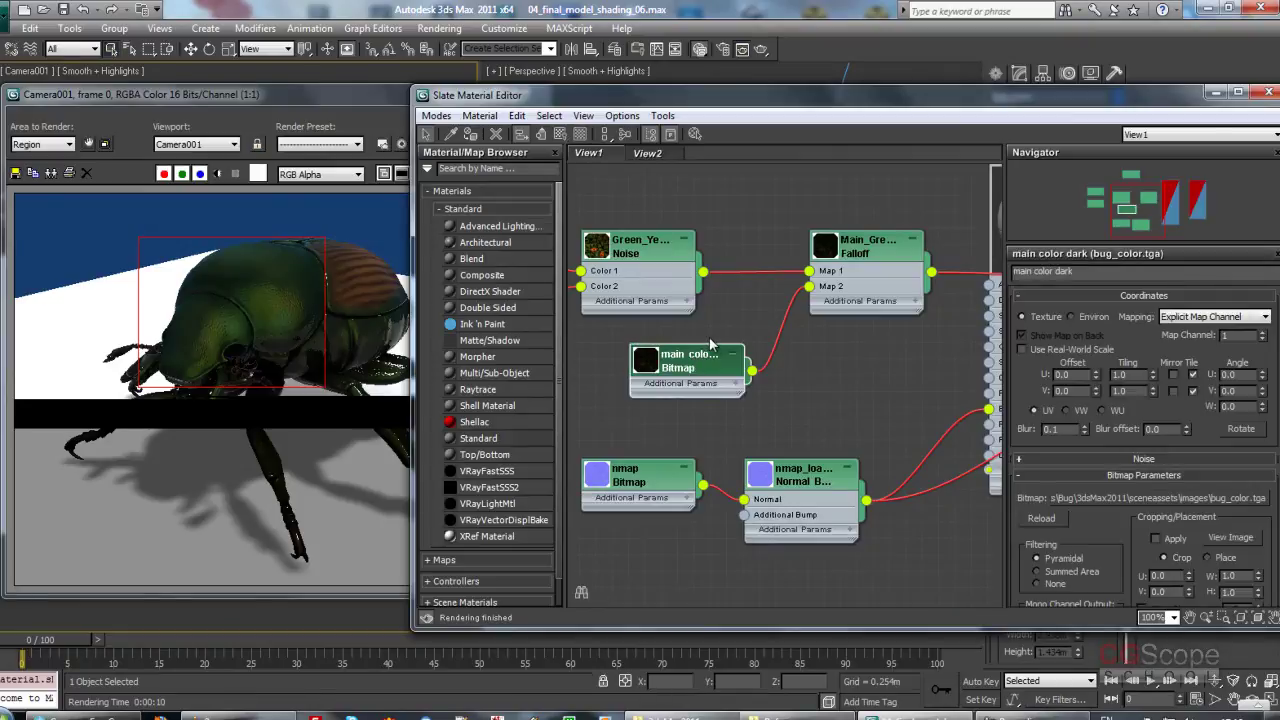
left_click_drag(1167, 408, 1166, 371)
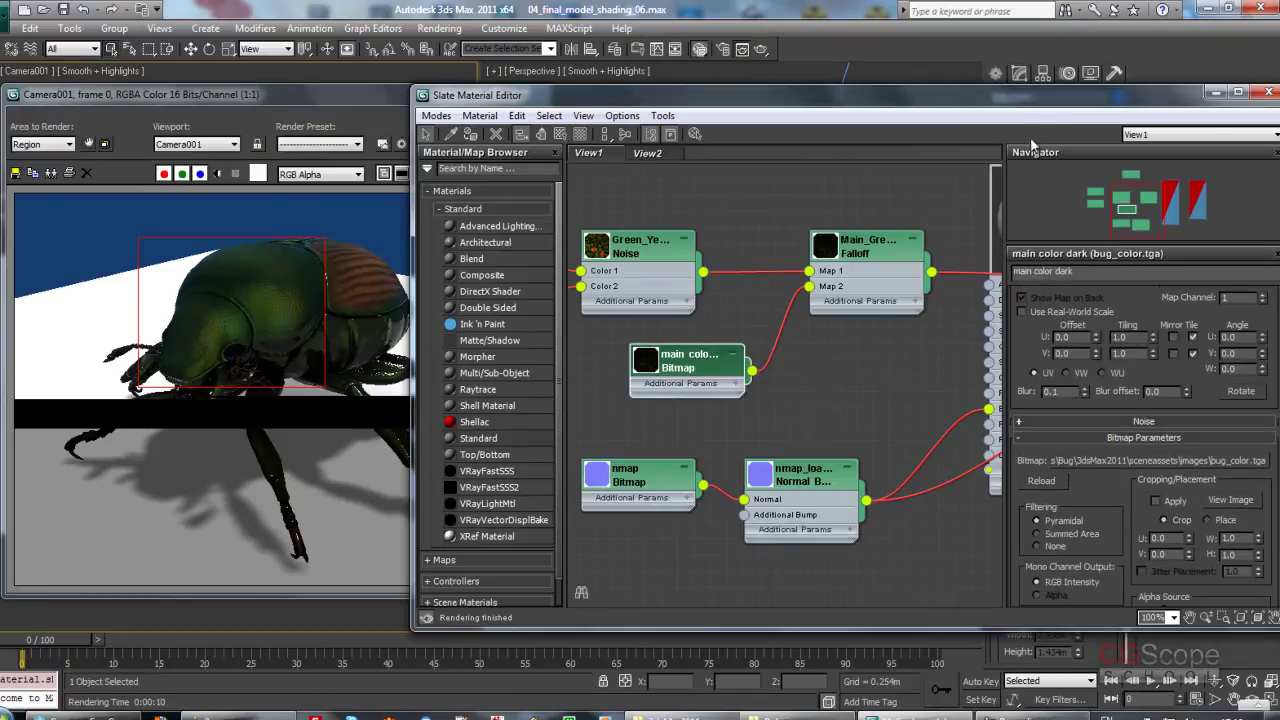
left_click_drag(1030, 95, 1016, 88)
scroll(1141, 445, "down", 5)
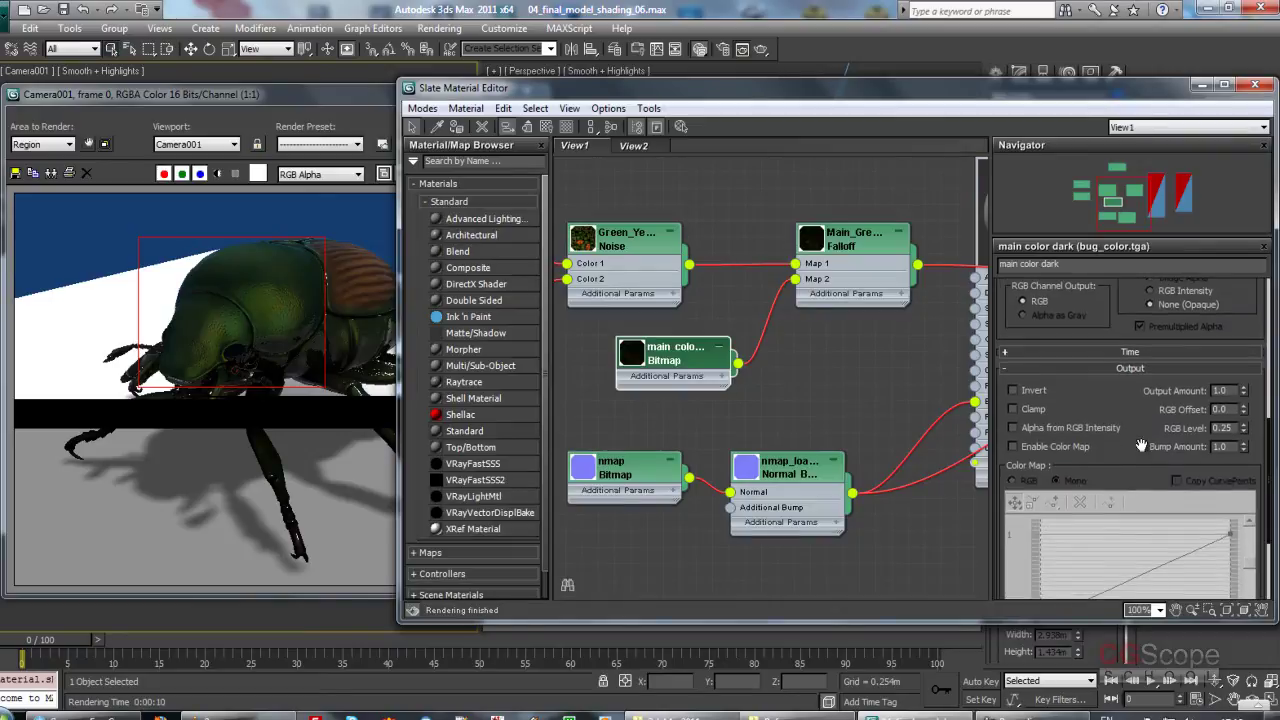
scroll(1141, 445, "down", 1)
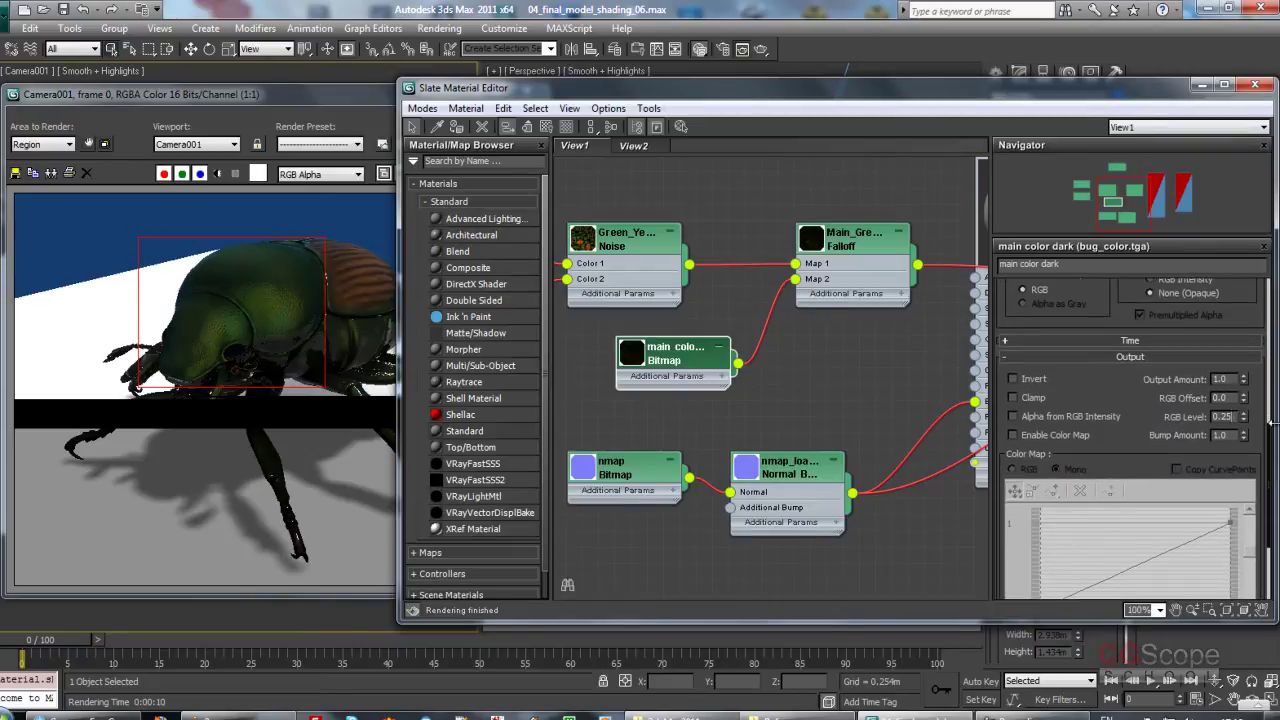
type("0.3")
type("0.1")
key("Return")
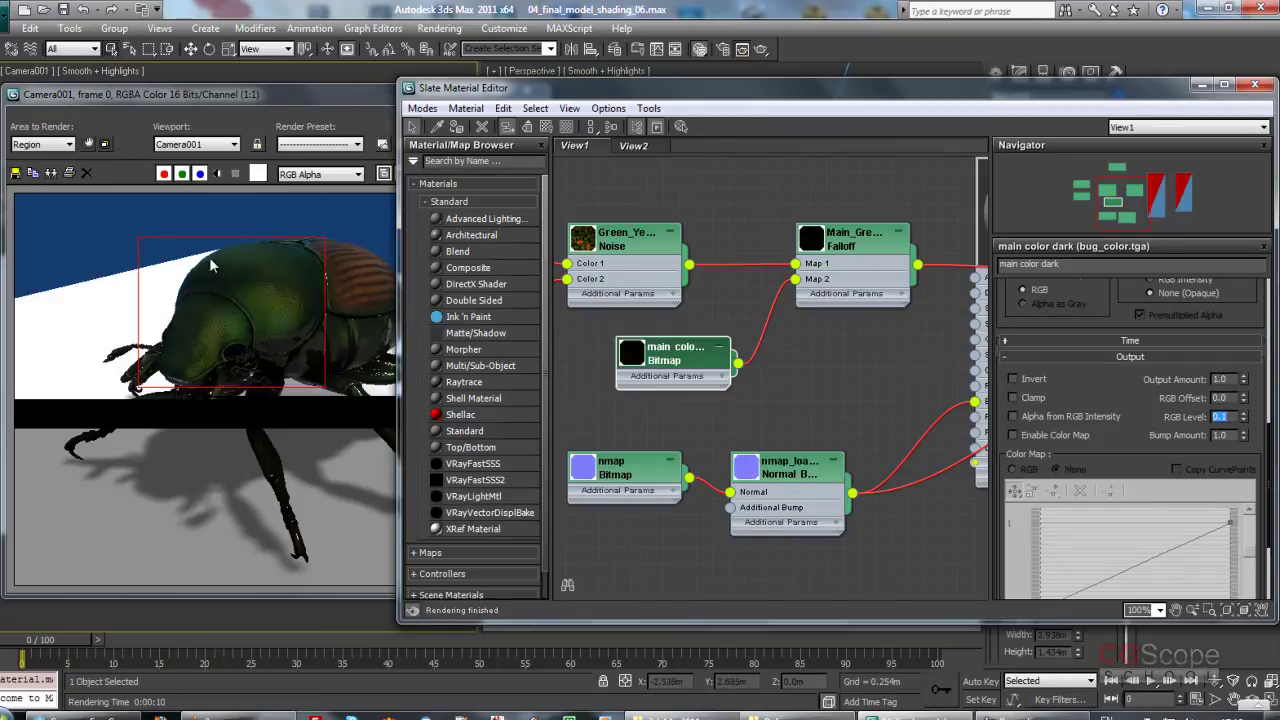
Step: Re-render the beetle region with the darker bitmap and bring both main color nodes into view
left_click(358, 92)
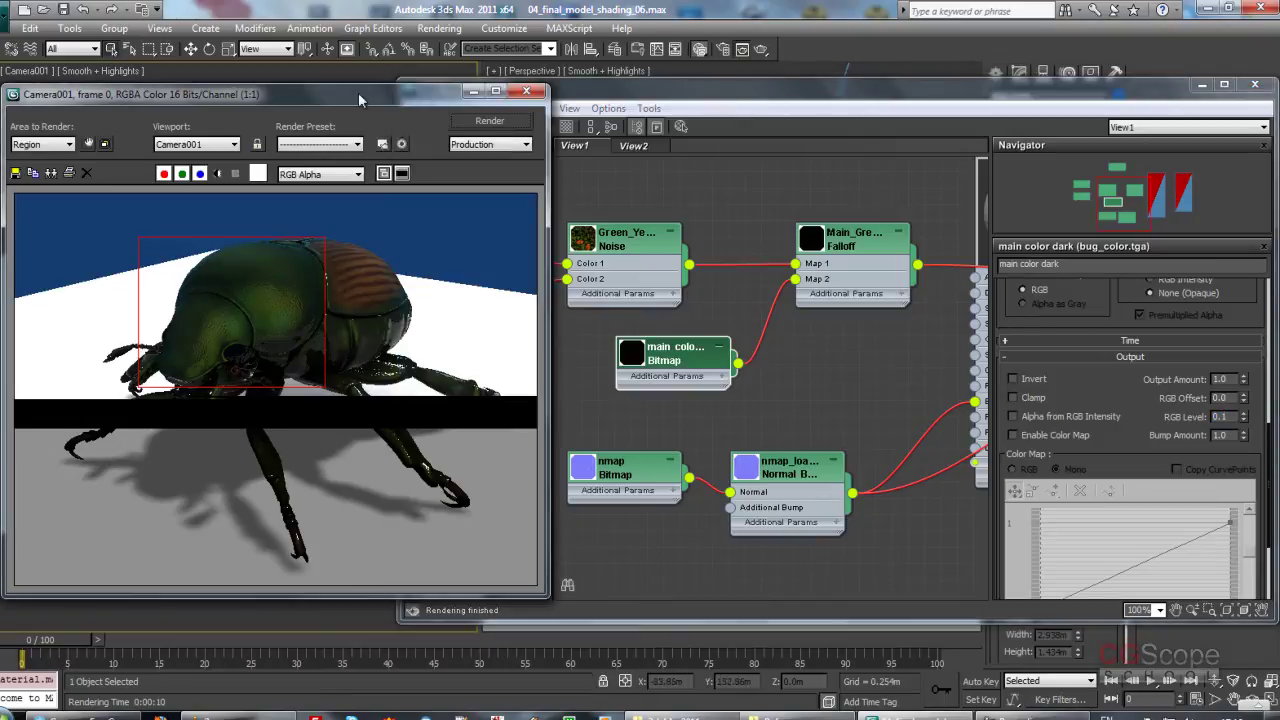
left_click(503, 127)
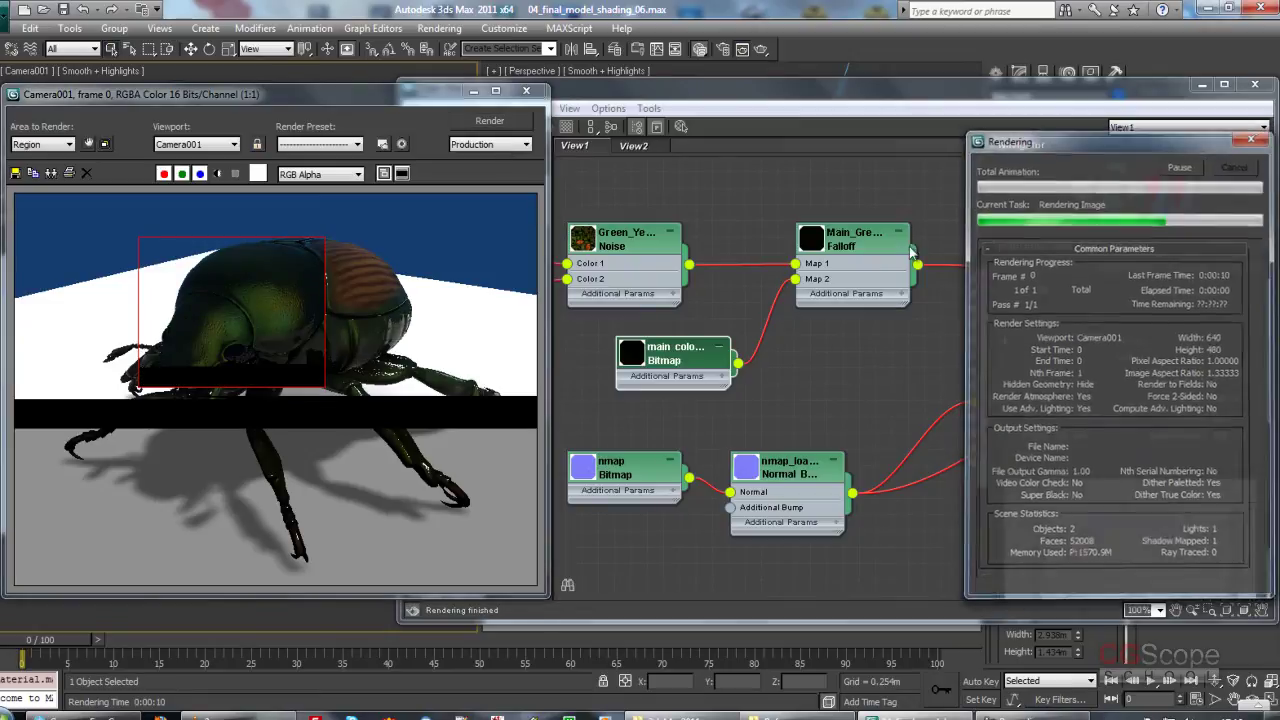
left_click(685, 330)
middle_click_drag(685, 330, 895, 346)
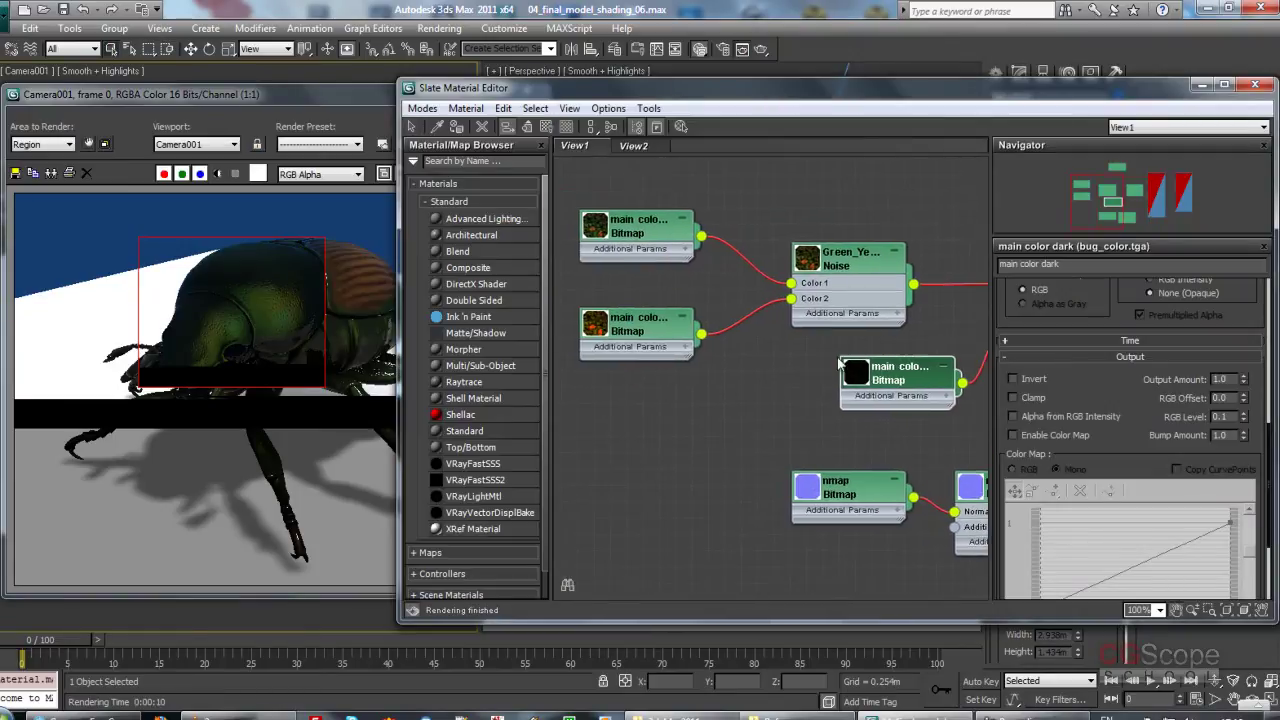
Step: Set the main color green bitmap's RGB Level to 1.5 and re-render the beetle
double_click(643, 232)
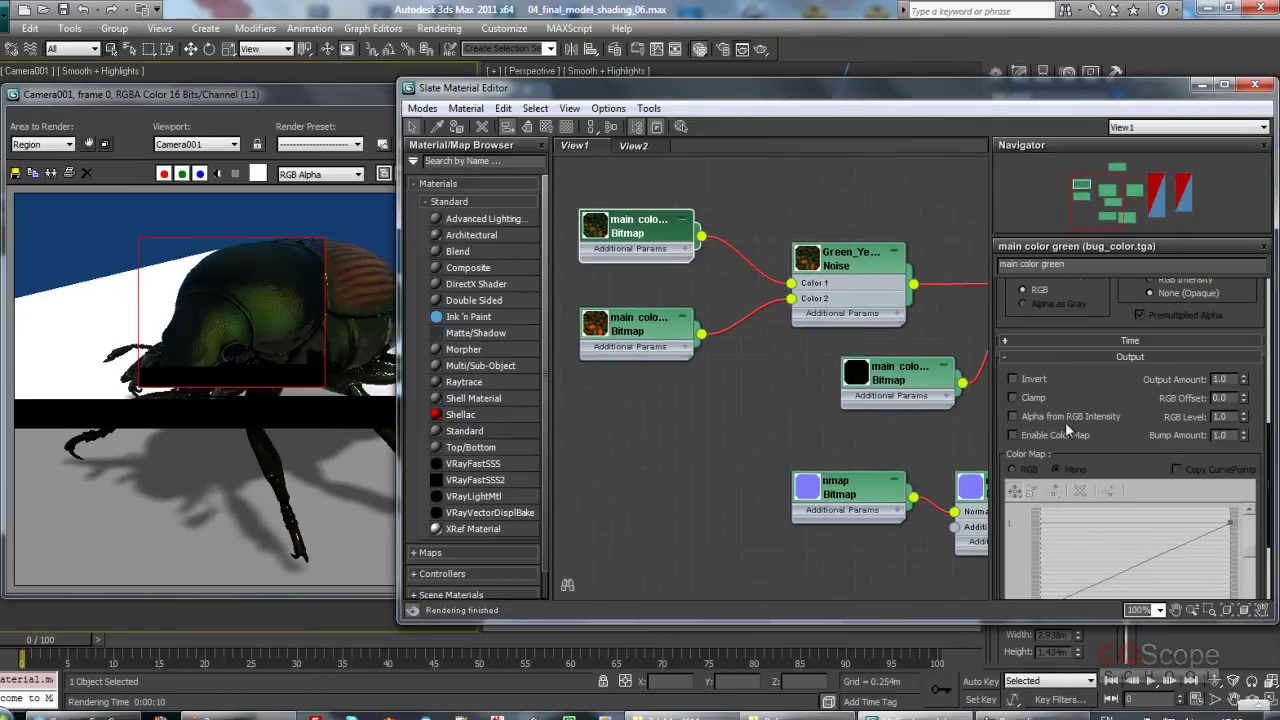
scroll(1095, 387, "down", 1)
scroll(1095, 387, "down", 1)
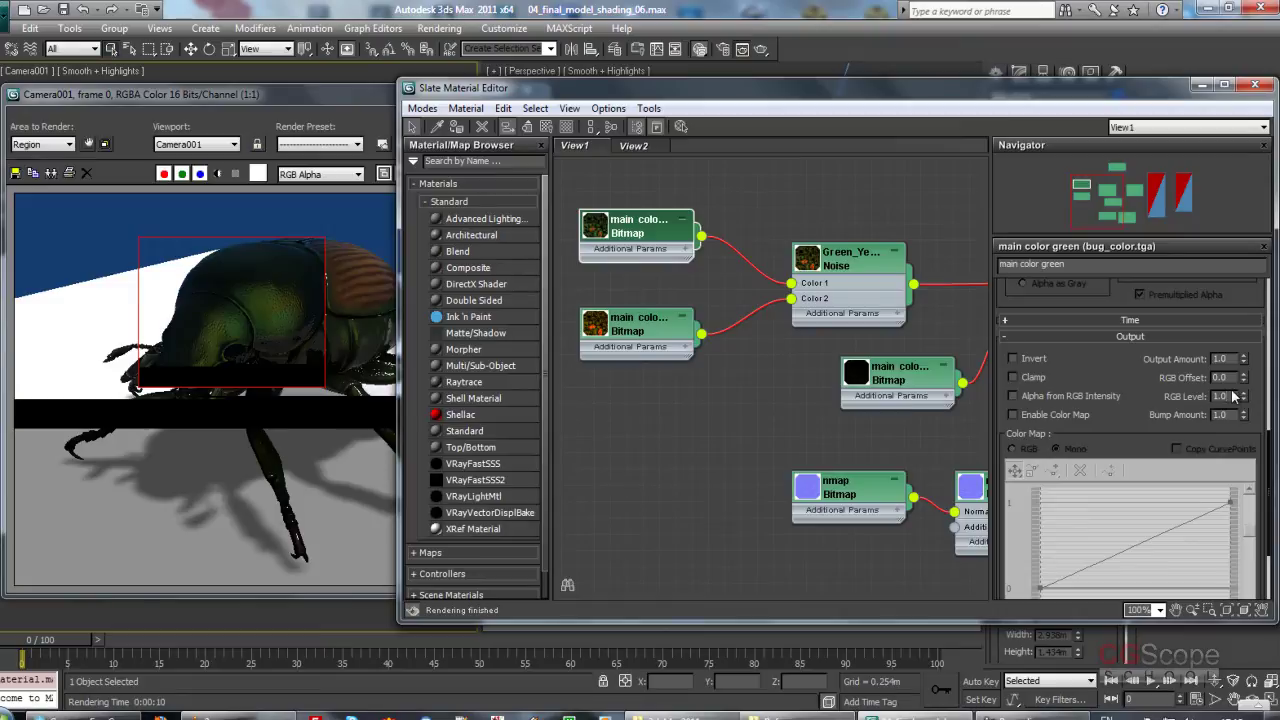
type("1.5")
key("Return")
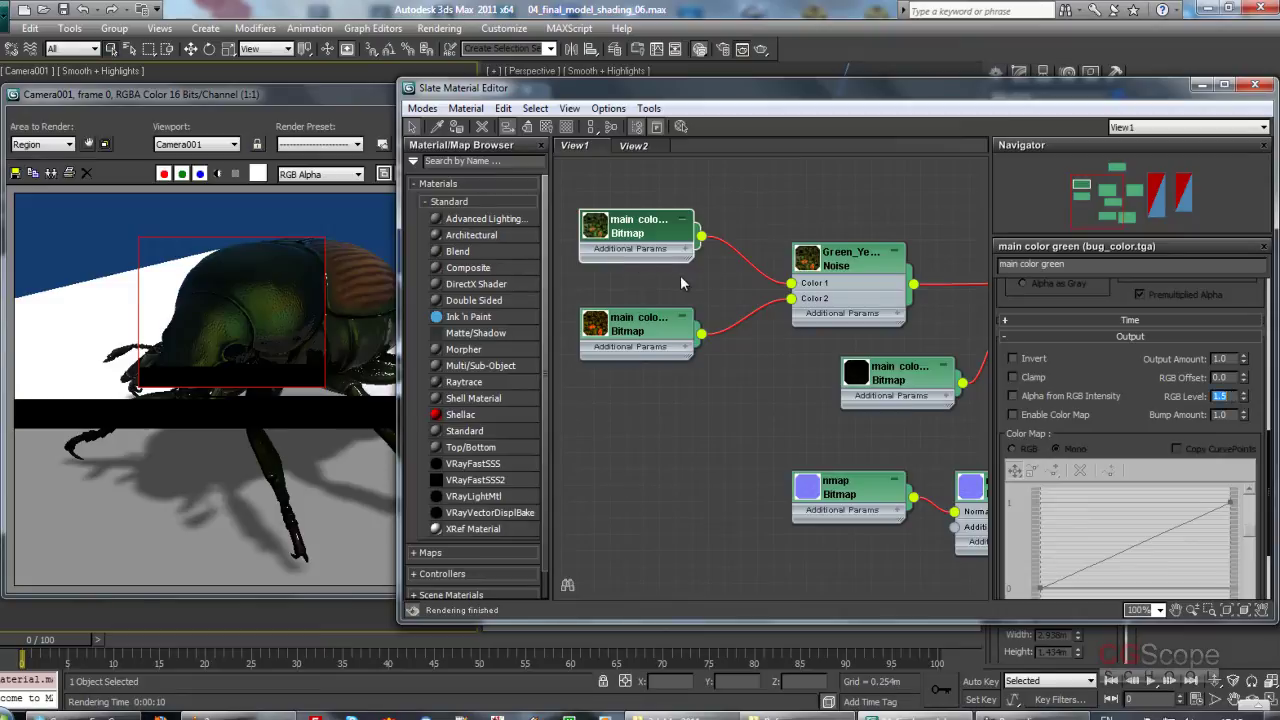
key("shift+q")
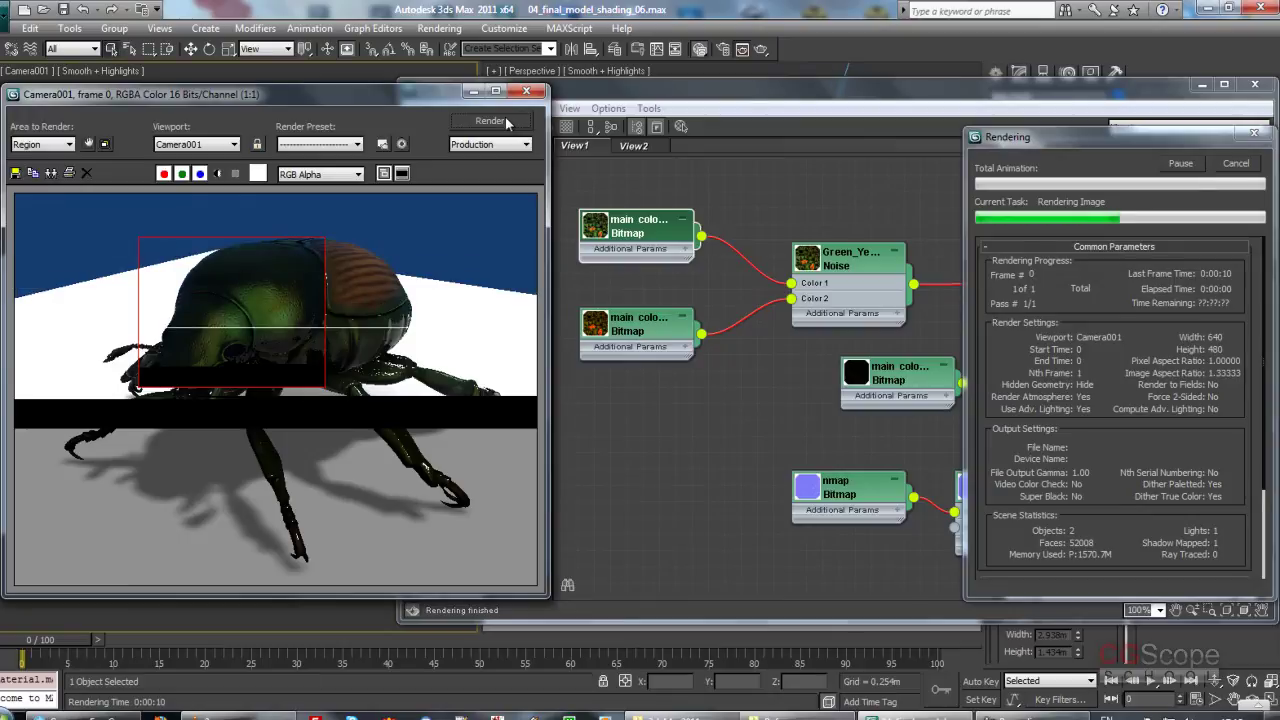
Step: Inspect the main color yellow bitmap, re-render the beetle, and reopen the References folder
left_click(643, 322)
double_click(643, 322)
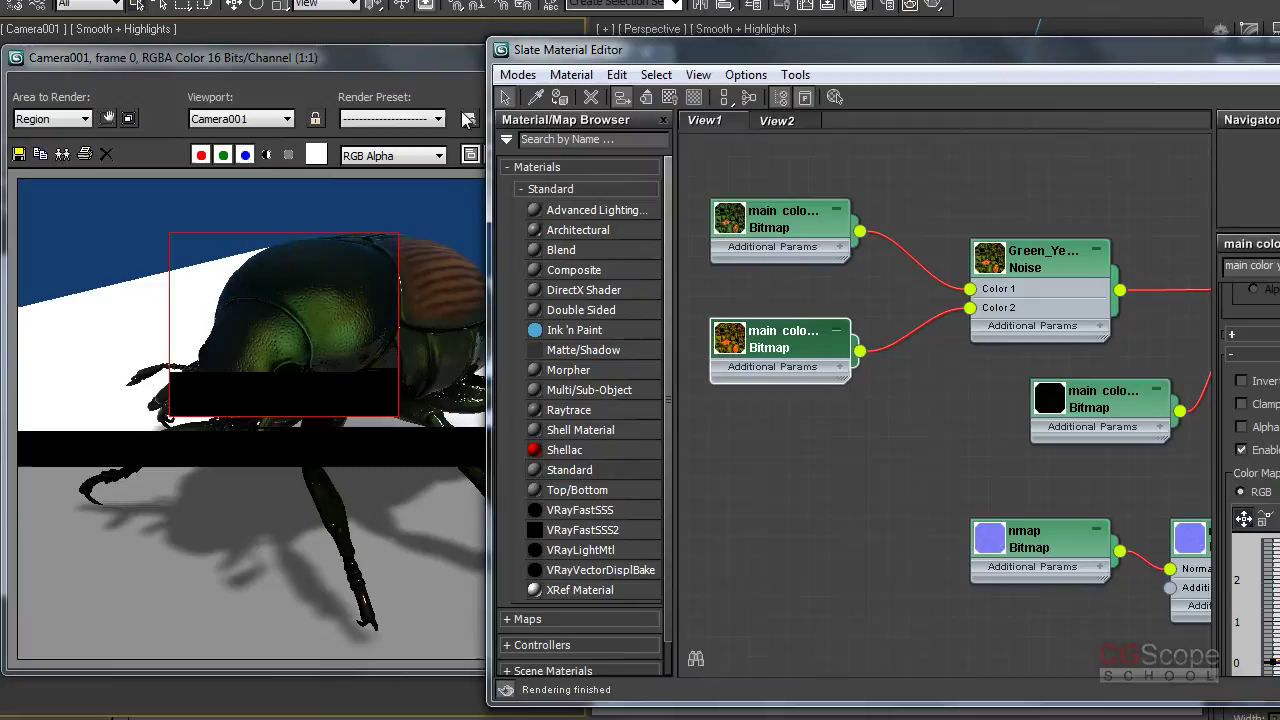
left_click(468, 118)
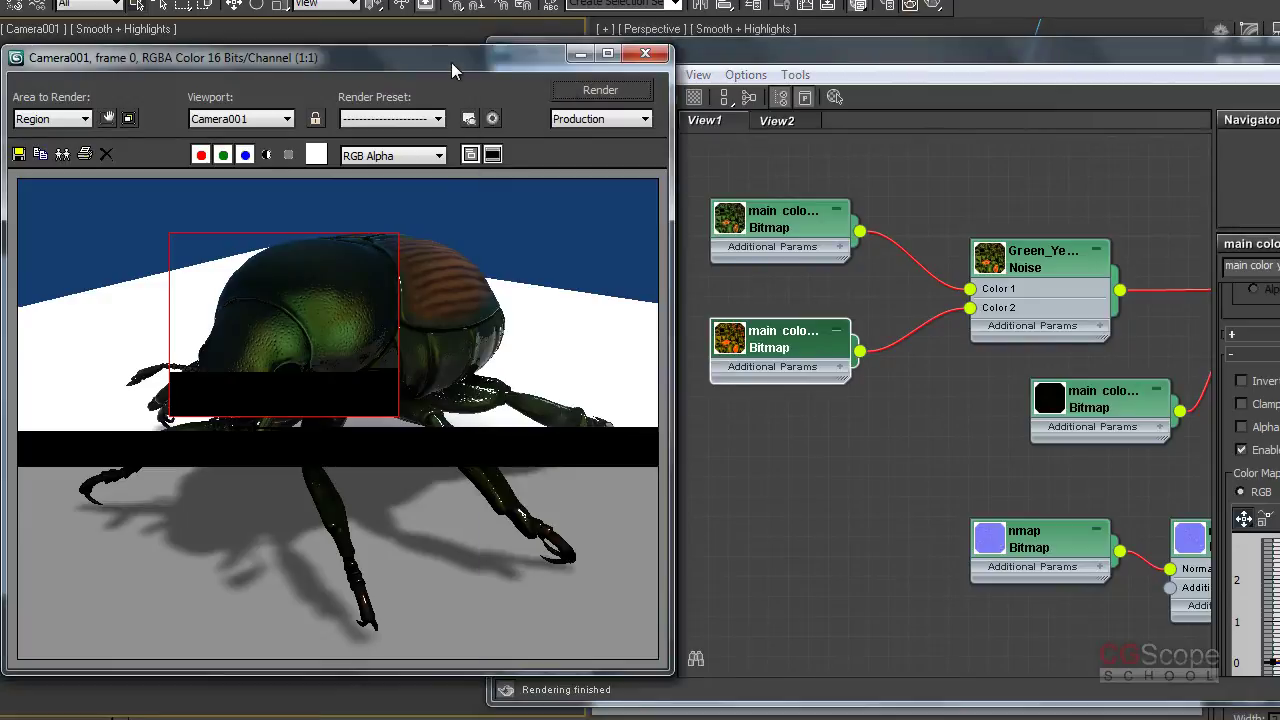
left_click(600, 90)
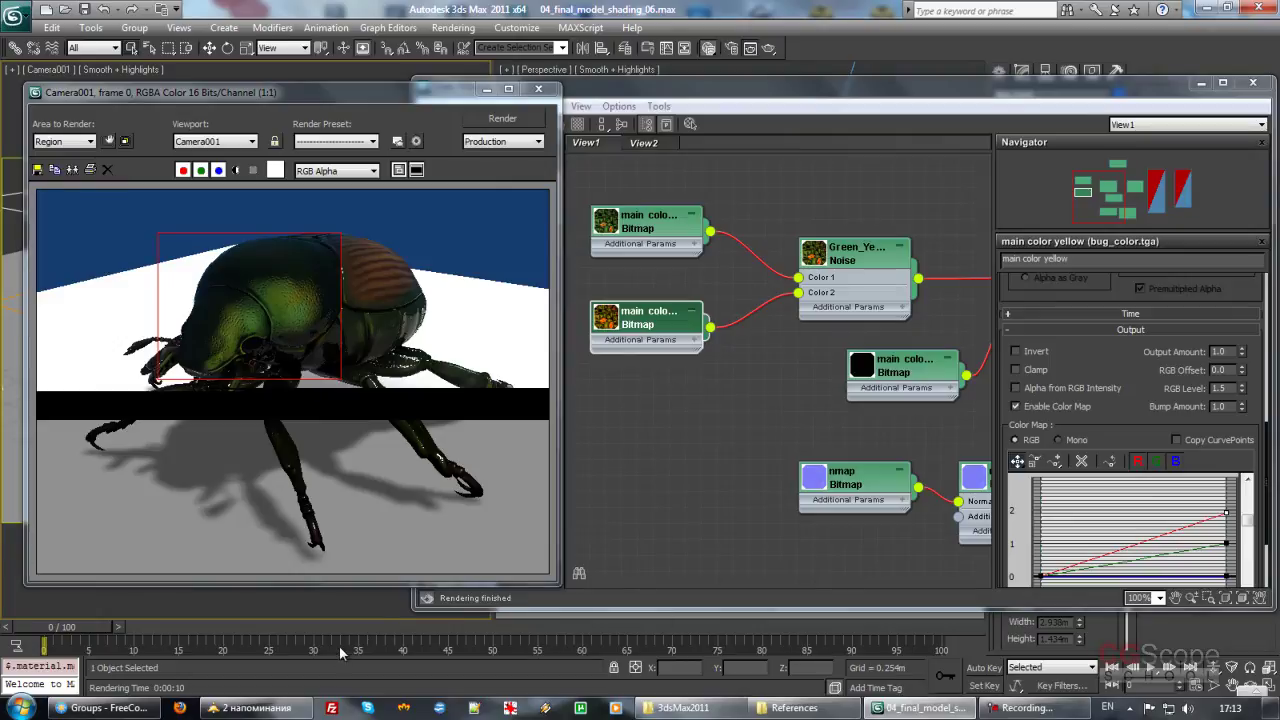
left_click(790, 707)
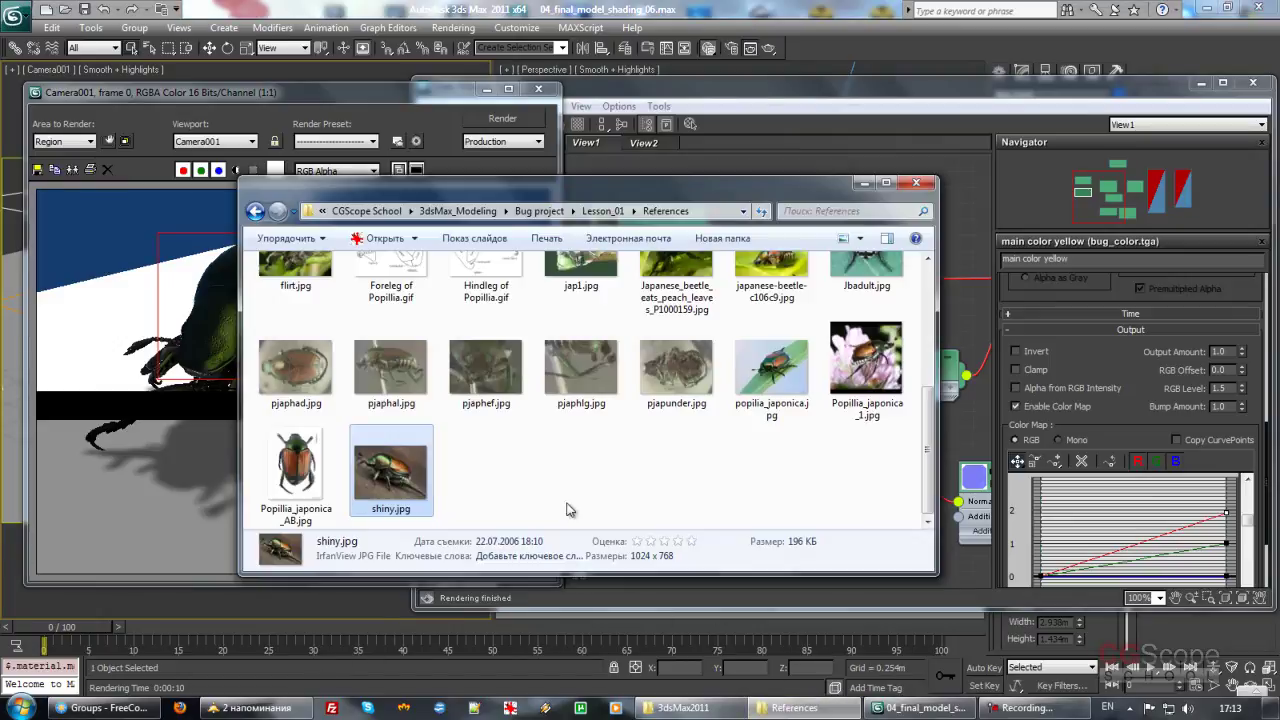
Step: Open shiny.jpg in IrfanView, minimize the References folder, and return to the Slate Material Editor
double_click(380, 478)
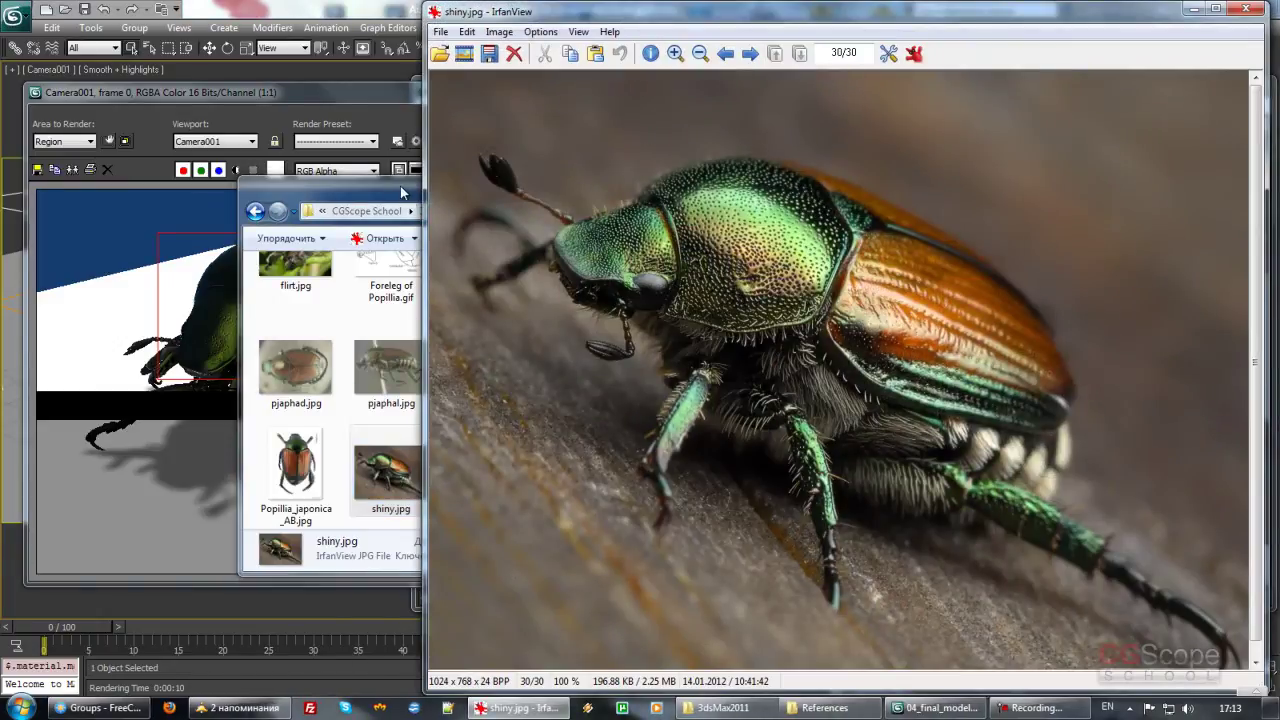
left_click(730, 195)
left_click(862, 184)
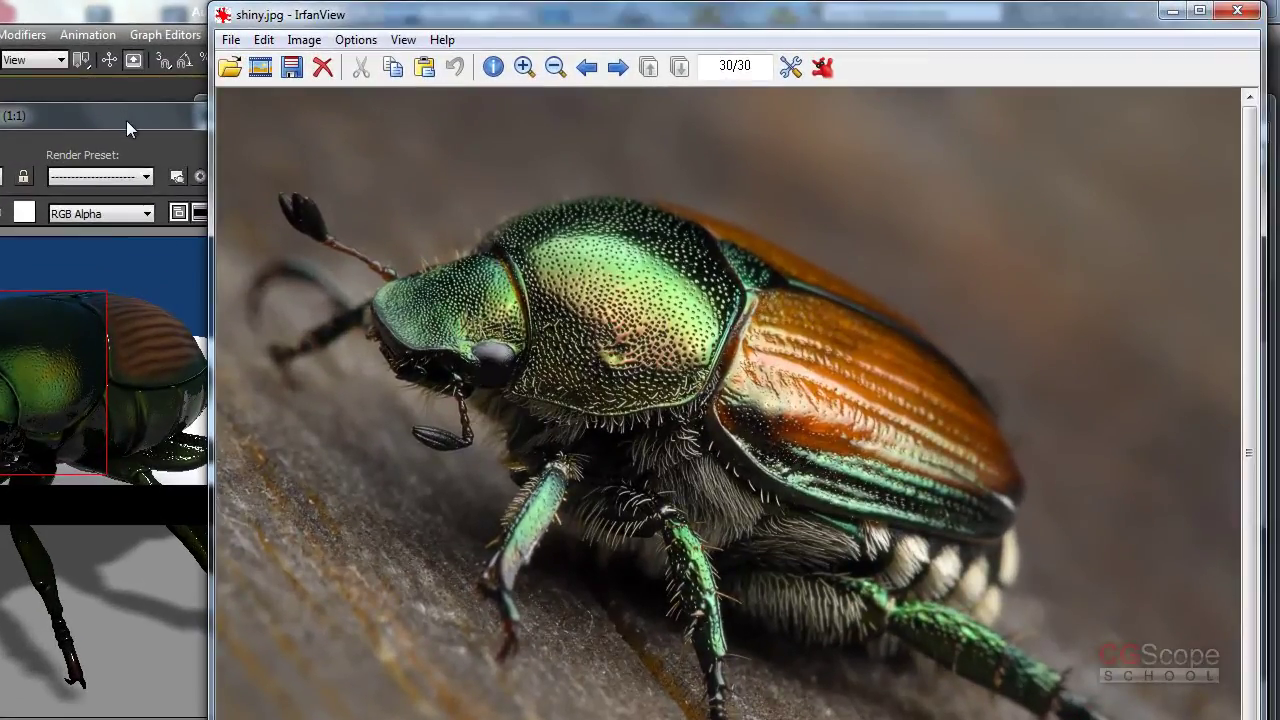
left_click(126, 120)
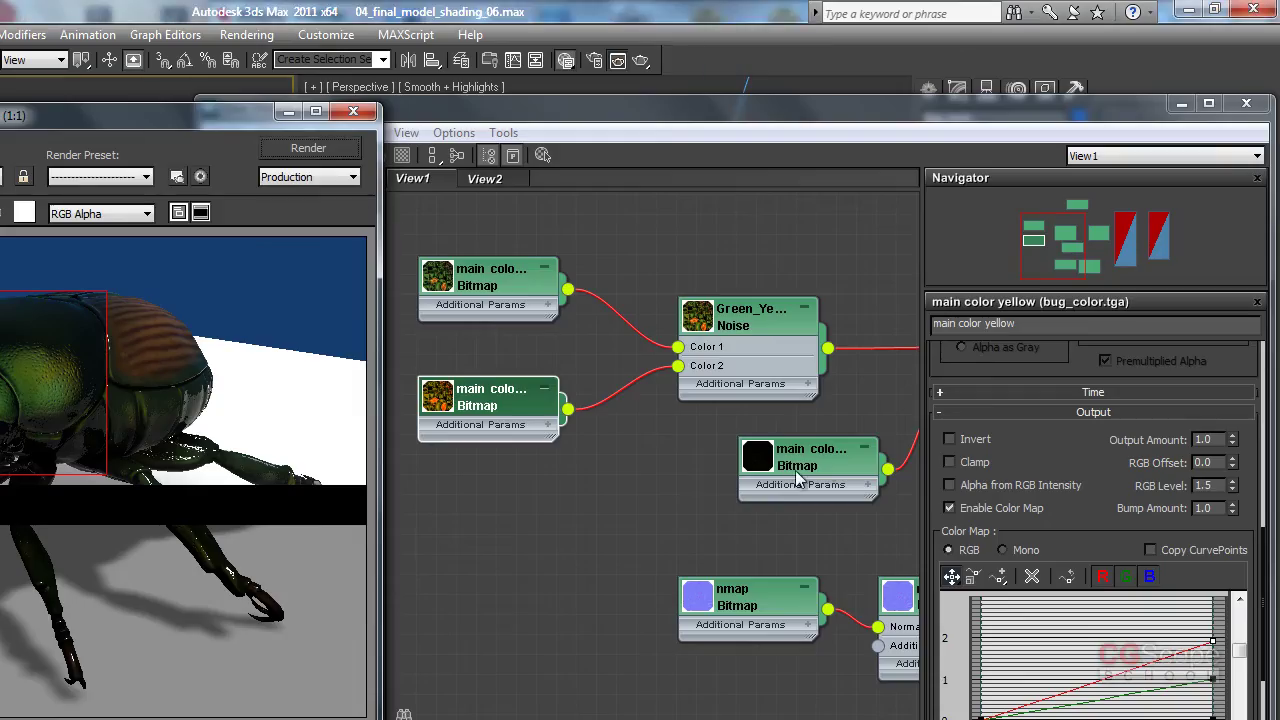
Step: Set the main color dark bitmap's RGB Level to 0.15 and re-render the beetle
middle_click_drag(611, 479, 513, 462)
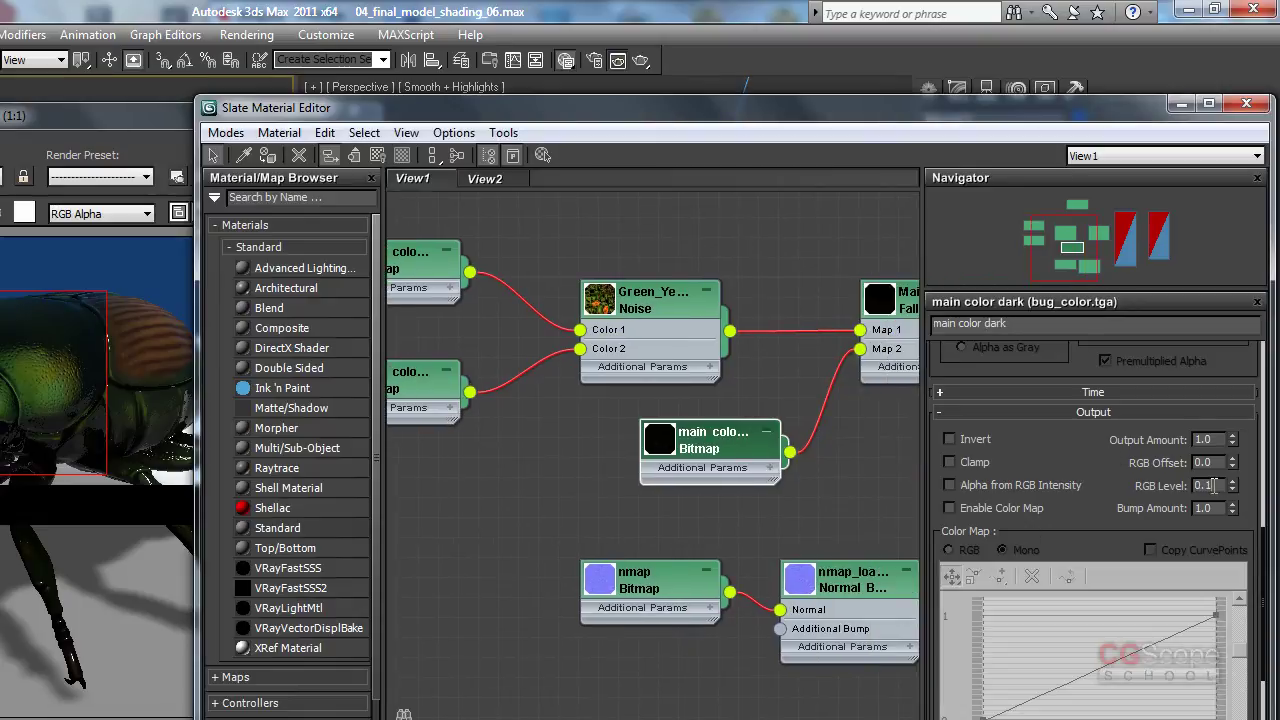
type("5")
left_click(442, 125)
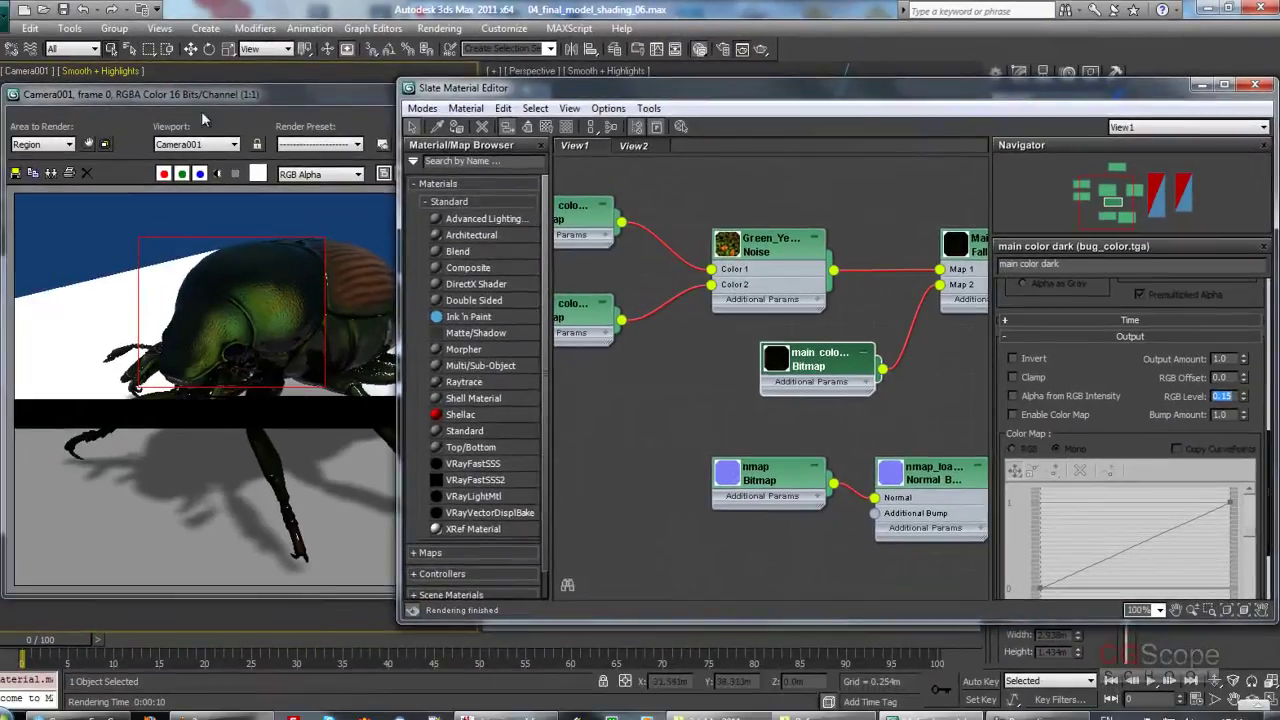
left_click(505, 121)
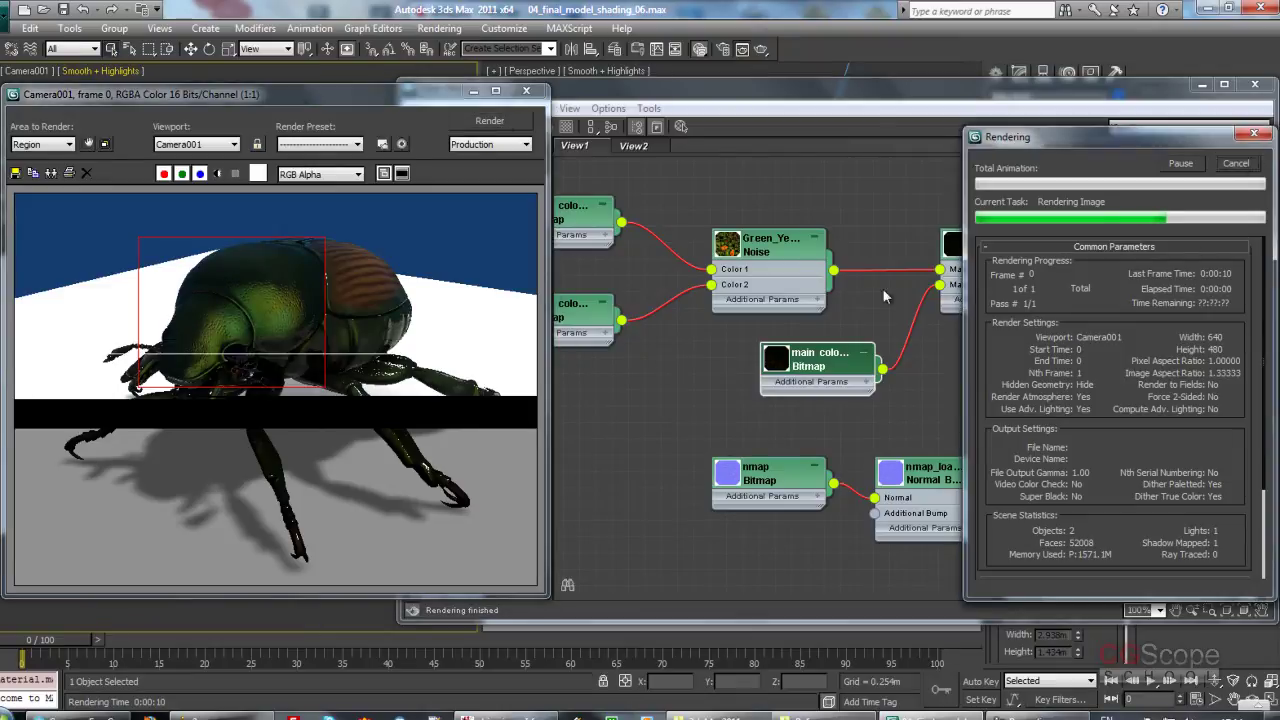
Step: Raise the main color green bitmap's RGB Level to 2.0 and re-render the beetle
left_click(775, 368)
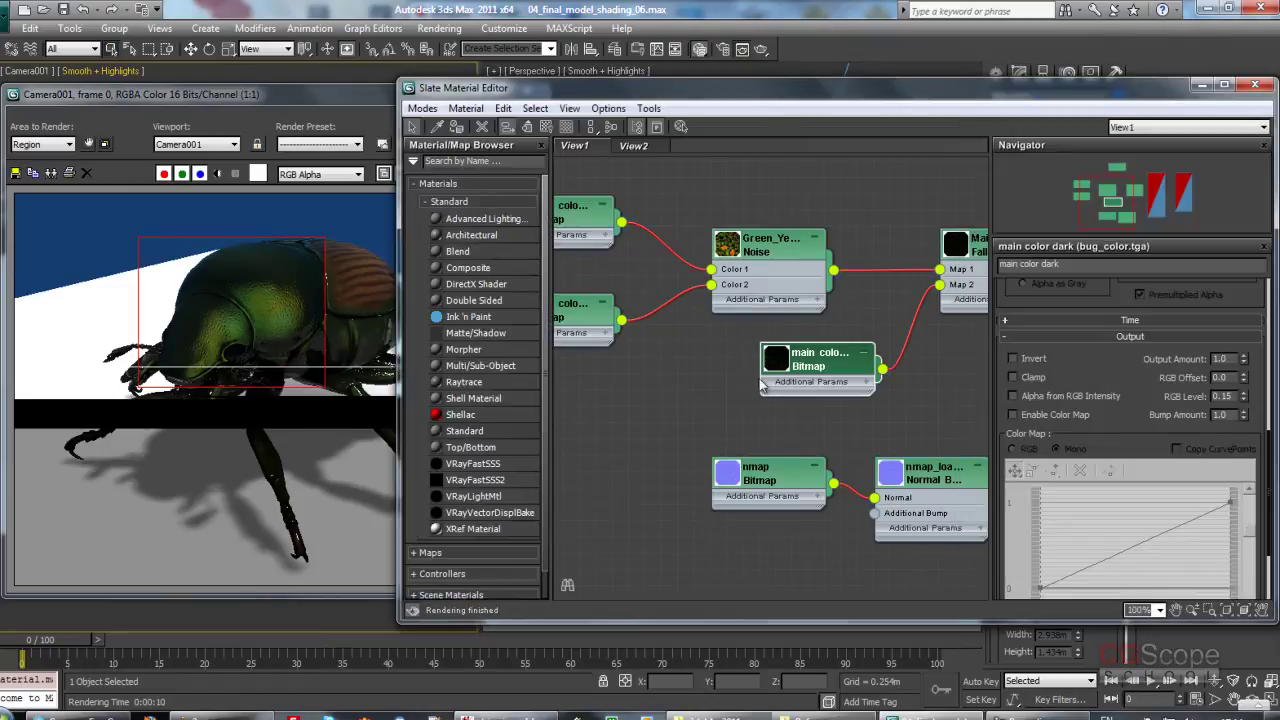
middle_click_drag(701, 357, 764, 355)
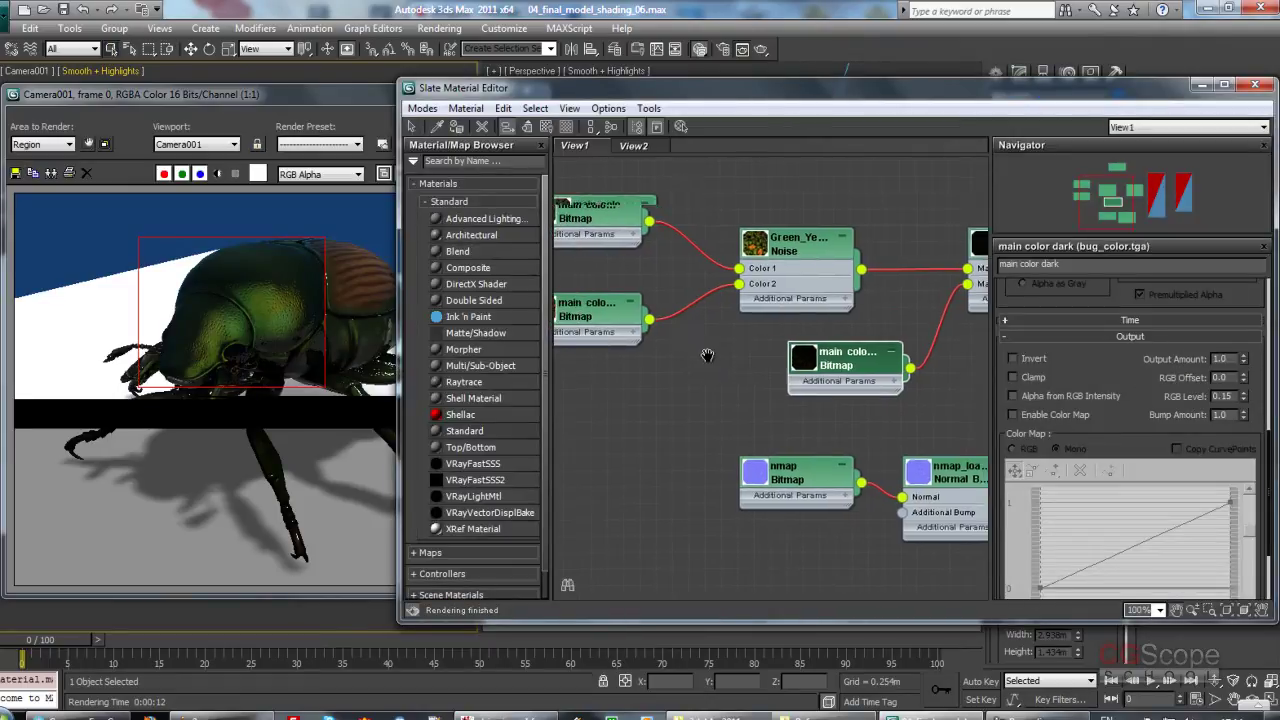
double_click(630, 222)
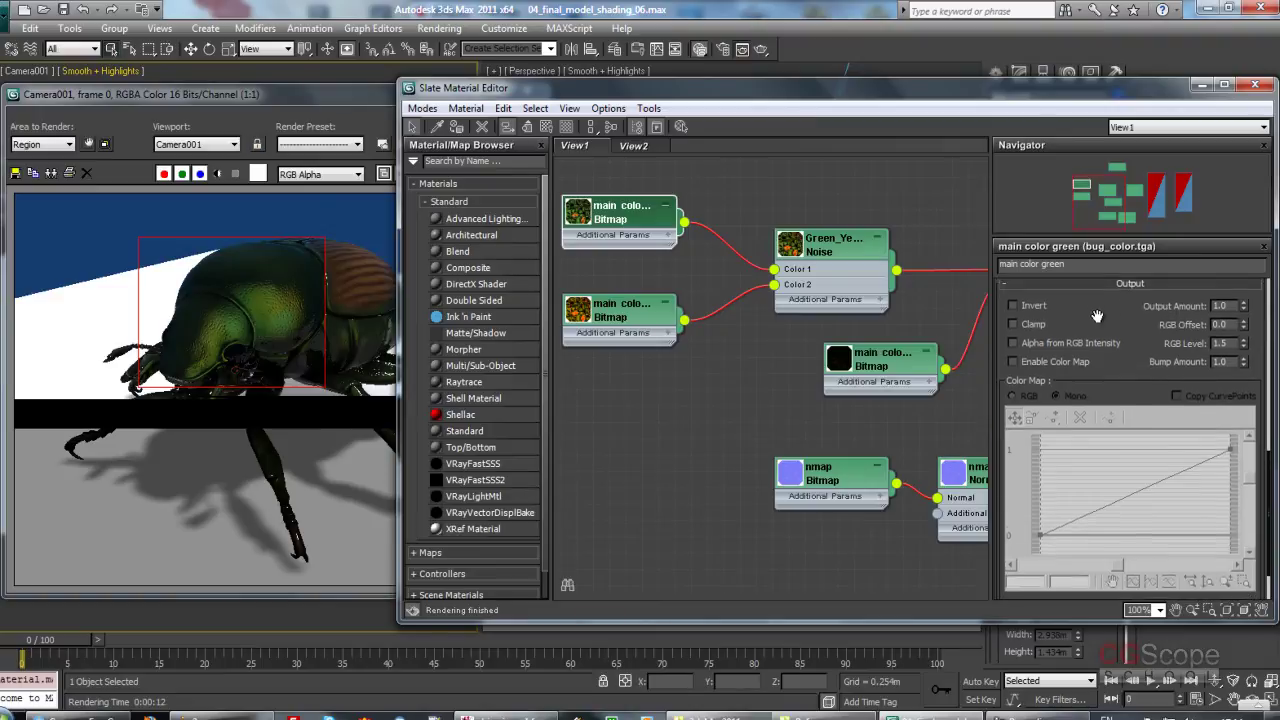
scroll(1086, 352, "up", 1)
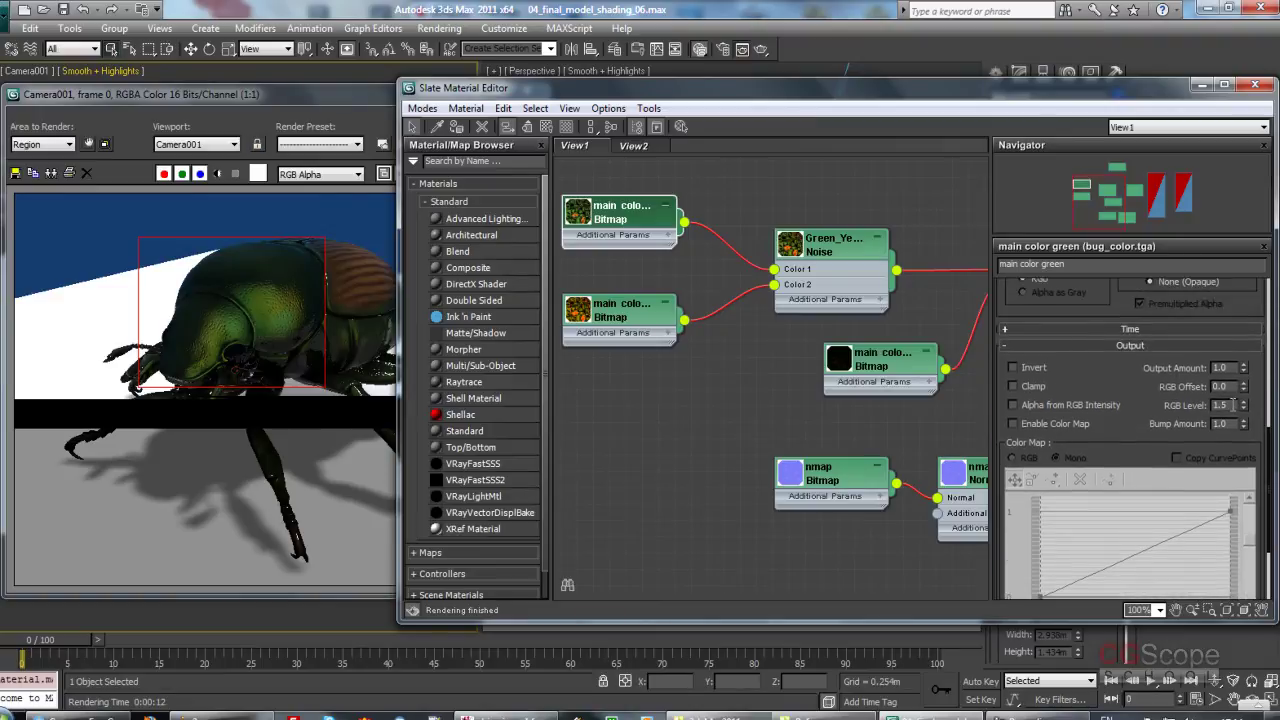
left_click_drag(1245, 400, 1245, 385)
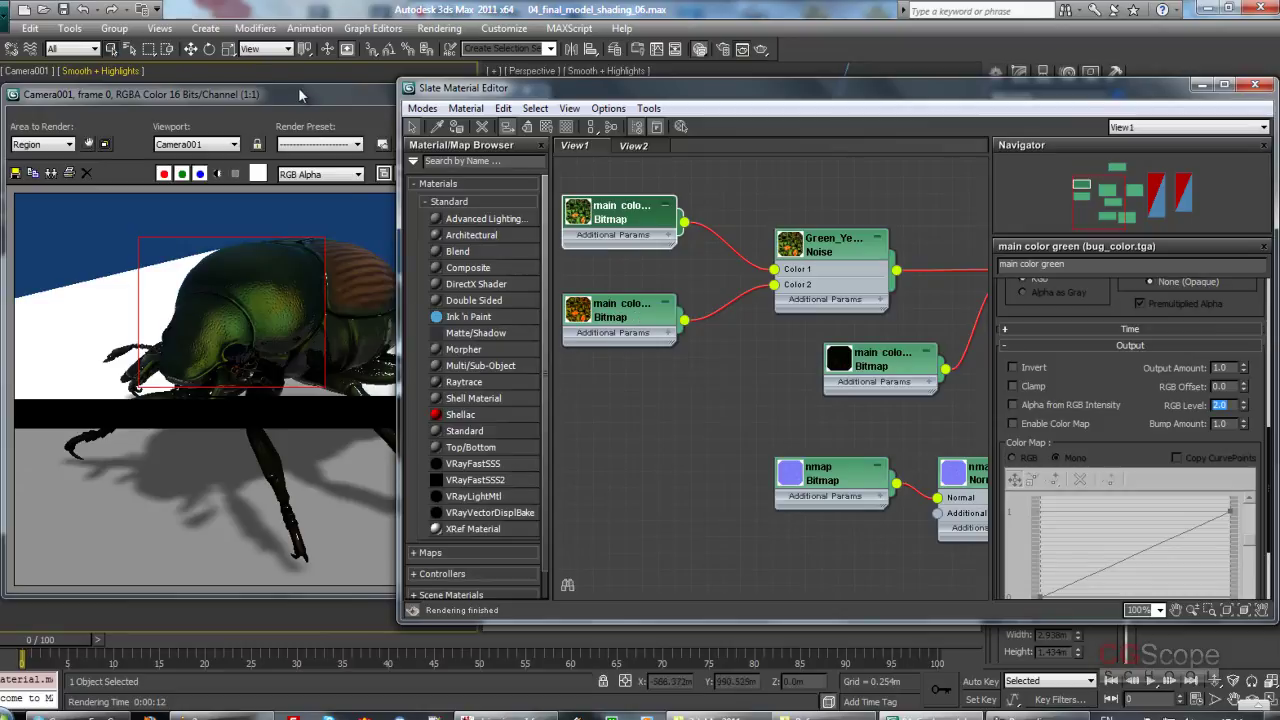
double_click(632, 318)
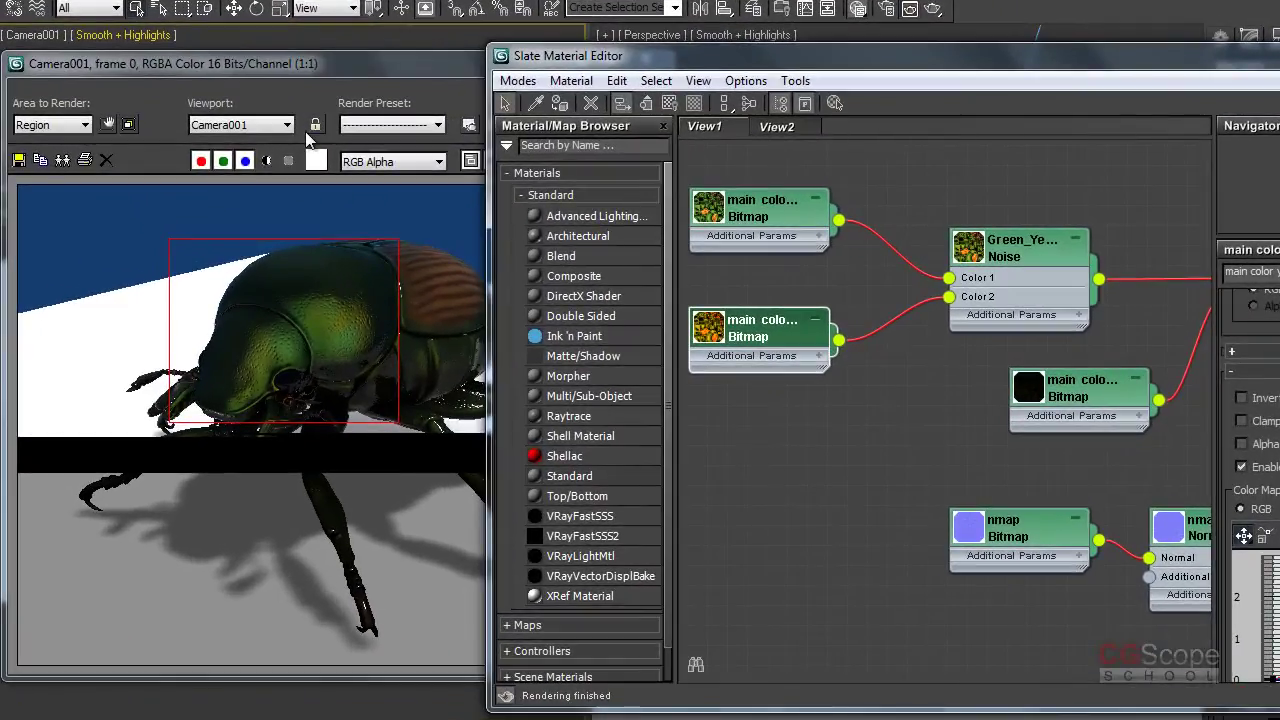
left_click(261, 68)
left_click(618, 104)
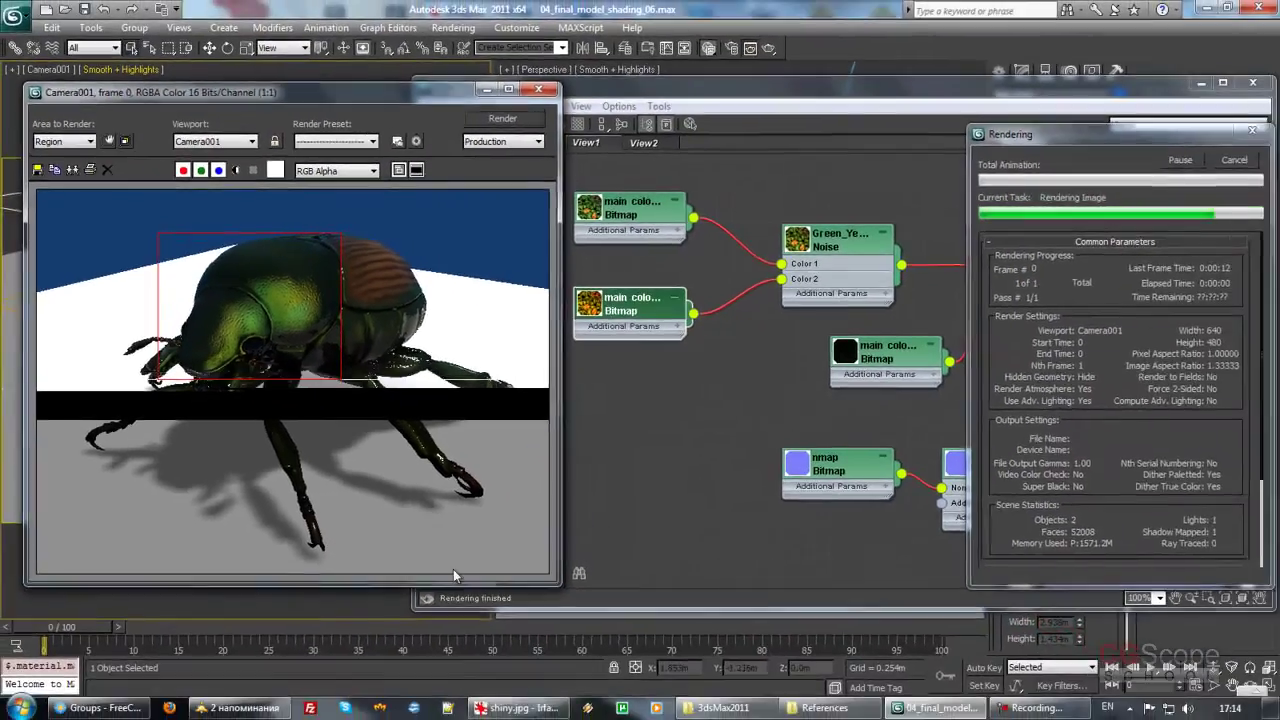
left_click(522, 706)
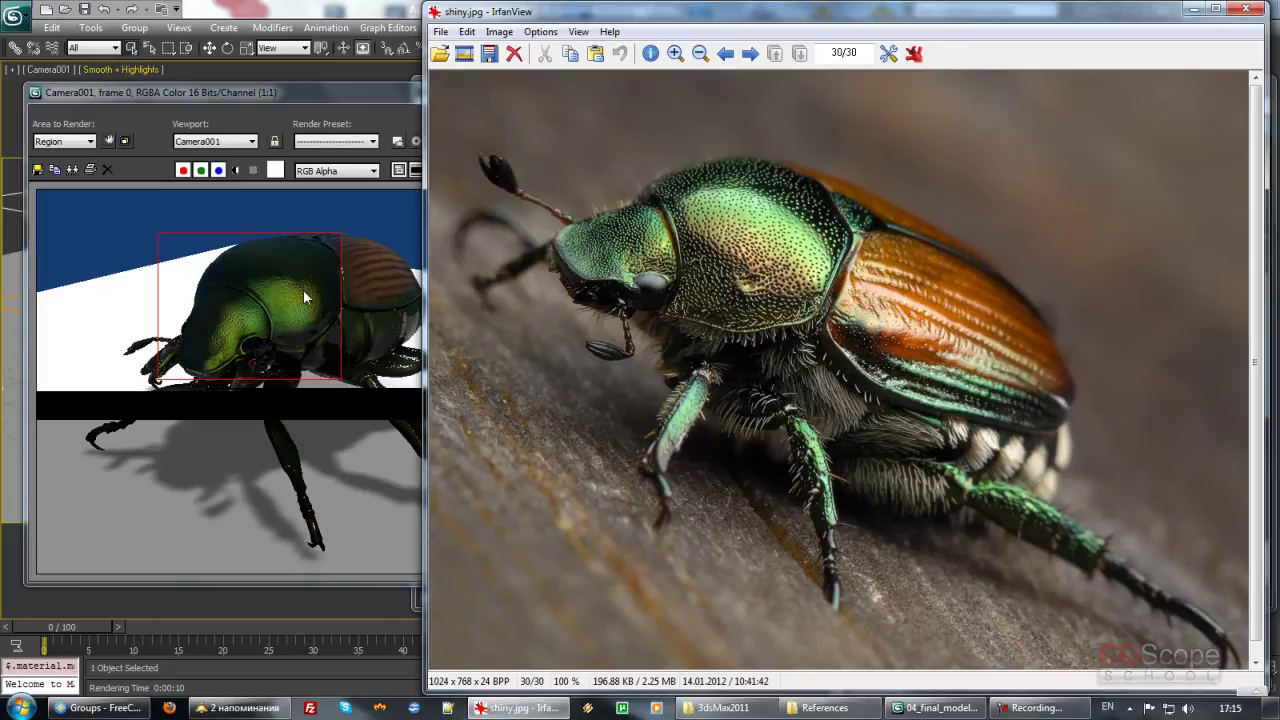
left_click(1194, 9)
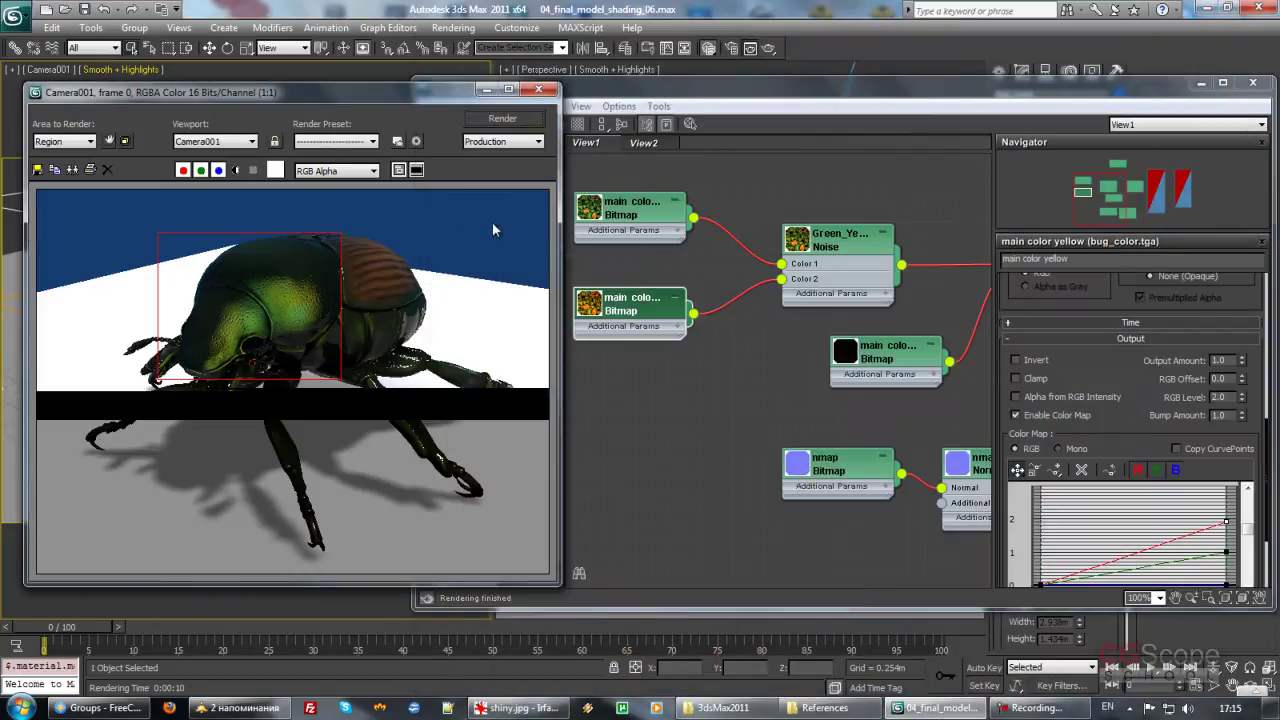
Step: Move the render window aside, maximize the Slate editor, and open Material #0's Architectural parameters
left_click_drag(435, 103, 309, 98)
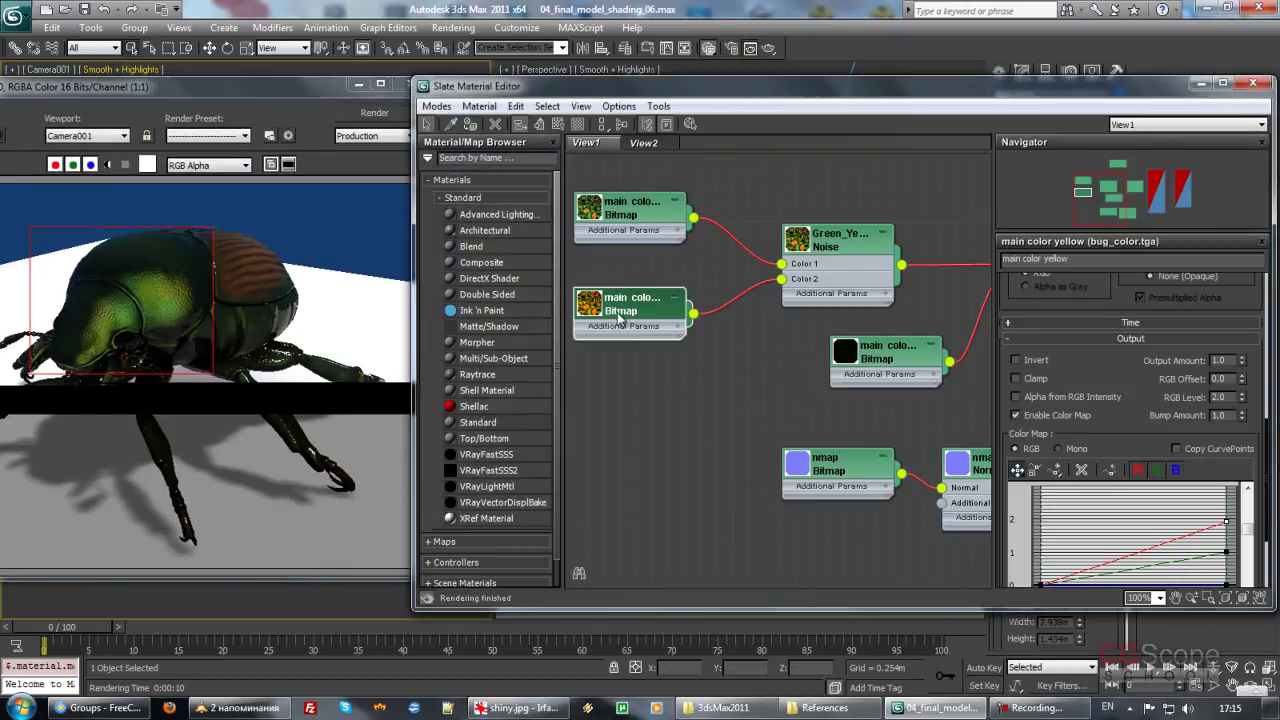
middle_click_drag(681, 370, 690, 372)
double_click(786, 94)
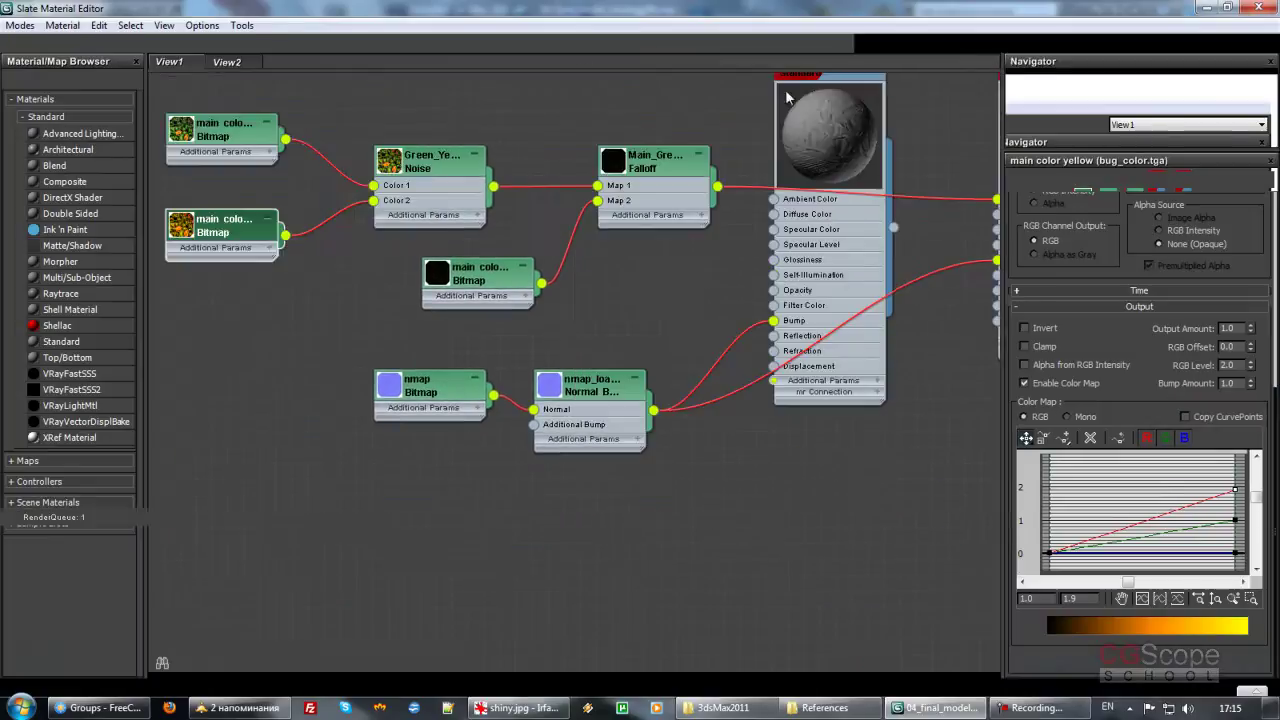
middle_click_drag(980, 290, 688, 313)
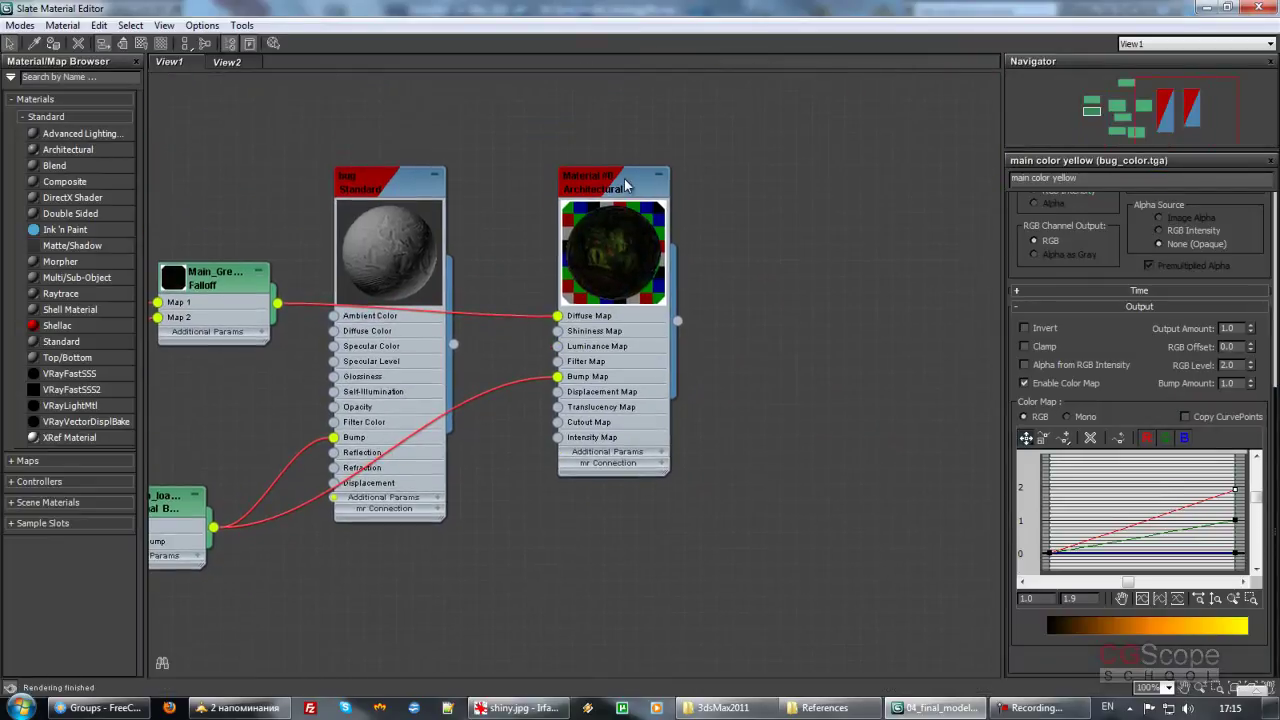
left_click(627, 187)
double_click(613, 181)
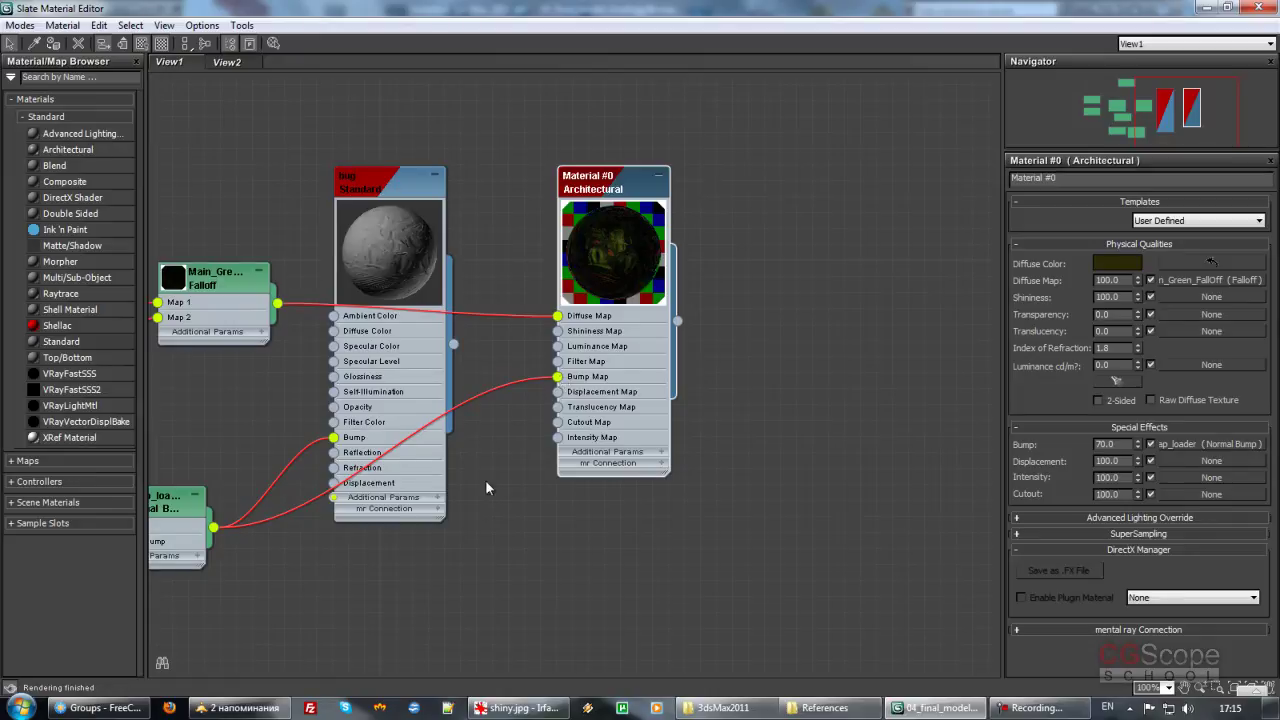
Step: Inspect the Main_Green_FallOff map's falloff type and direction settings
middle_click_drag(485, 479, 601, 419)
scroll(218, 472, "down", 1)
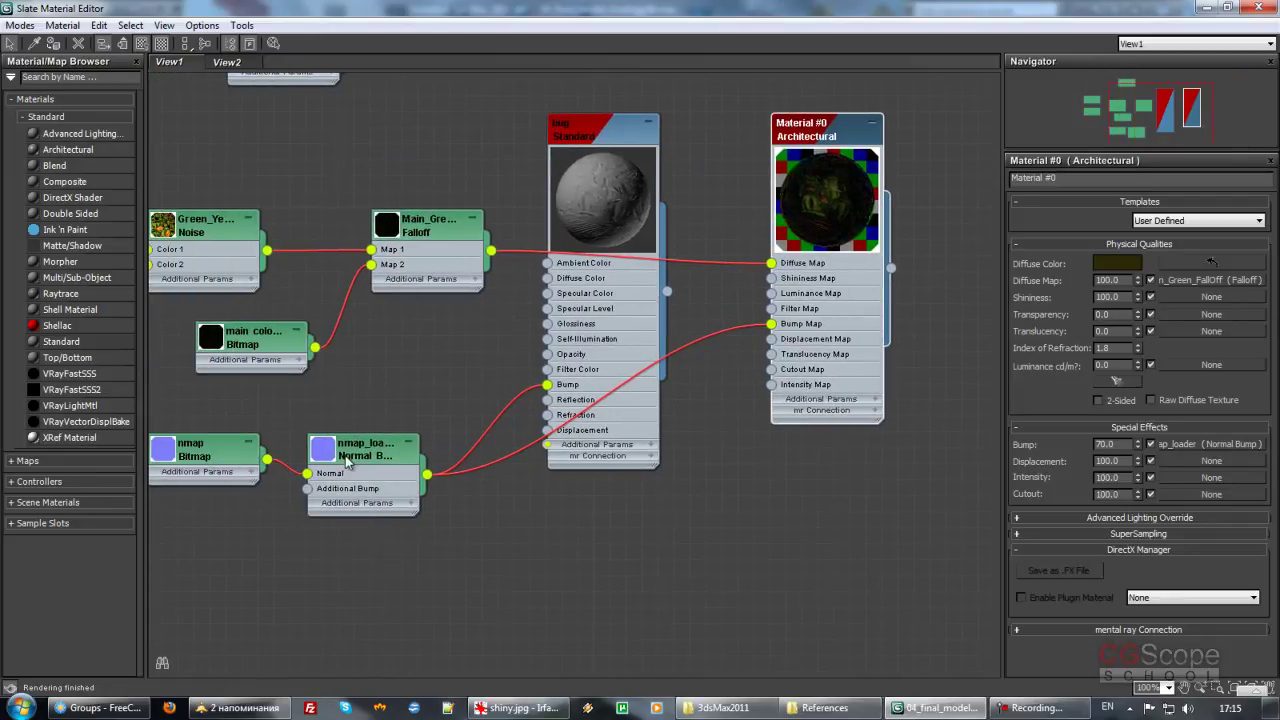
mouse_move(697, 305)
middle_mouse_down()
mouse_move(662, 370)
mouse_move(767, 352)
middle_mouse_up()
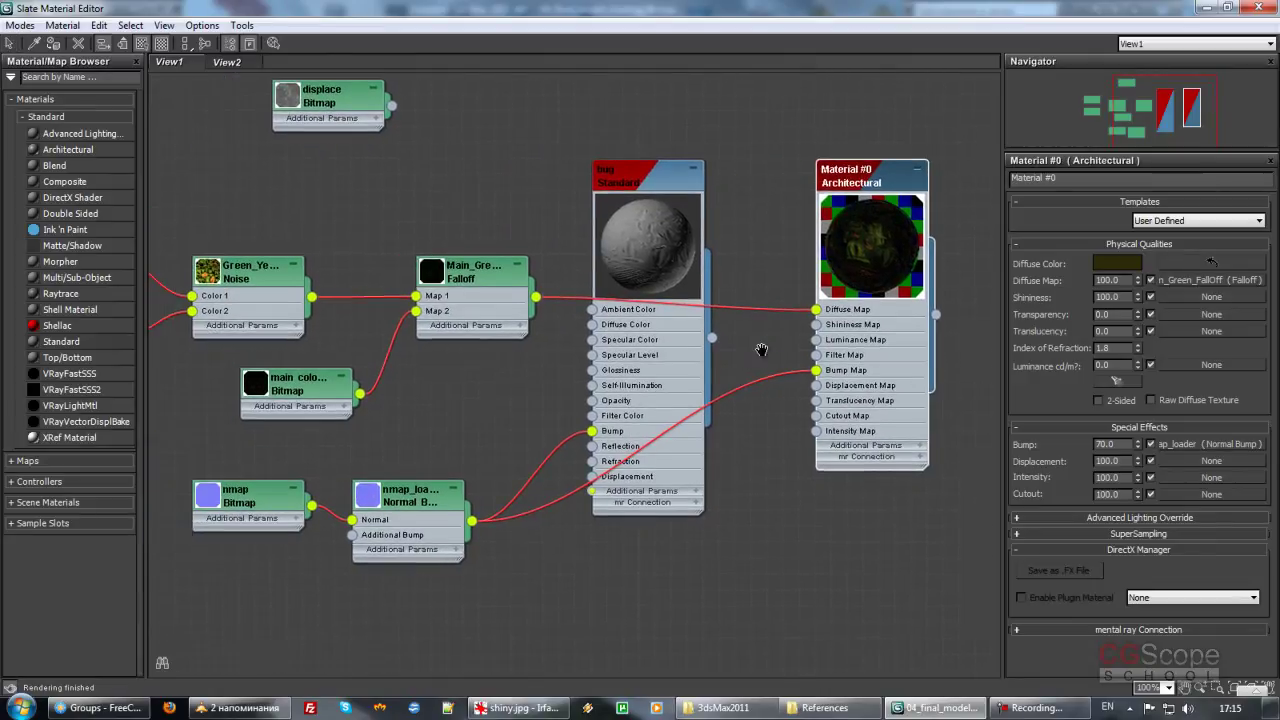
mouse_move(439, 401)
middle_mouse_down()
mouse_move(520, 374)
mouse_move(427, 394)
middle_mouse_up()
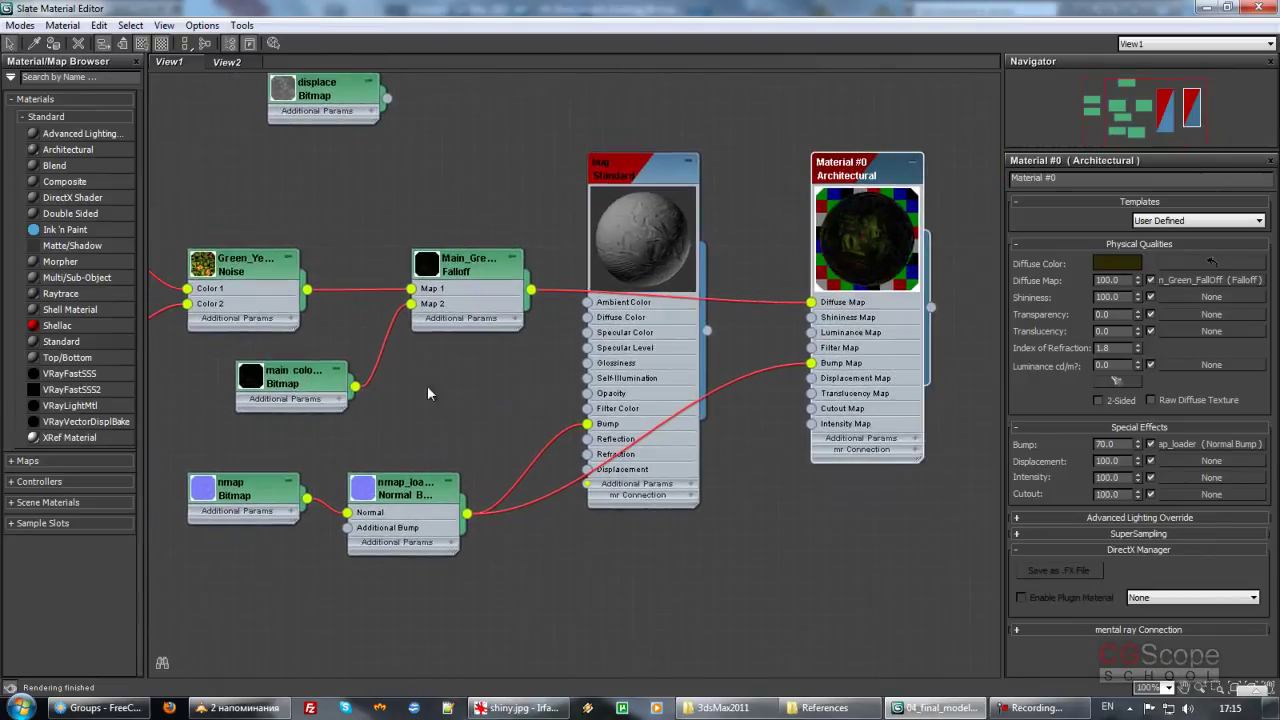
middle_click_drag(624, 328, 677, 339)
left_click(510, 276)
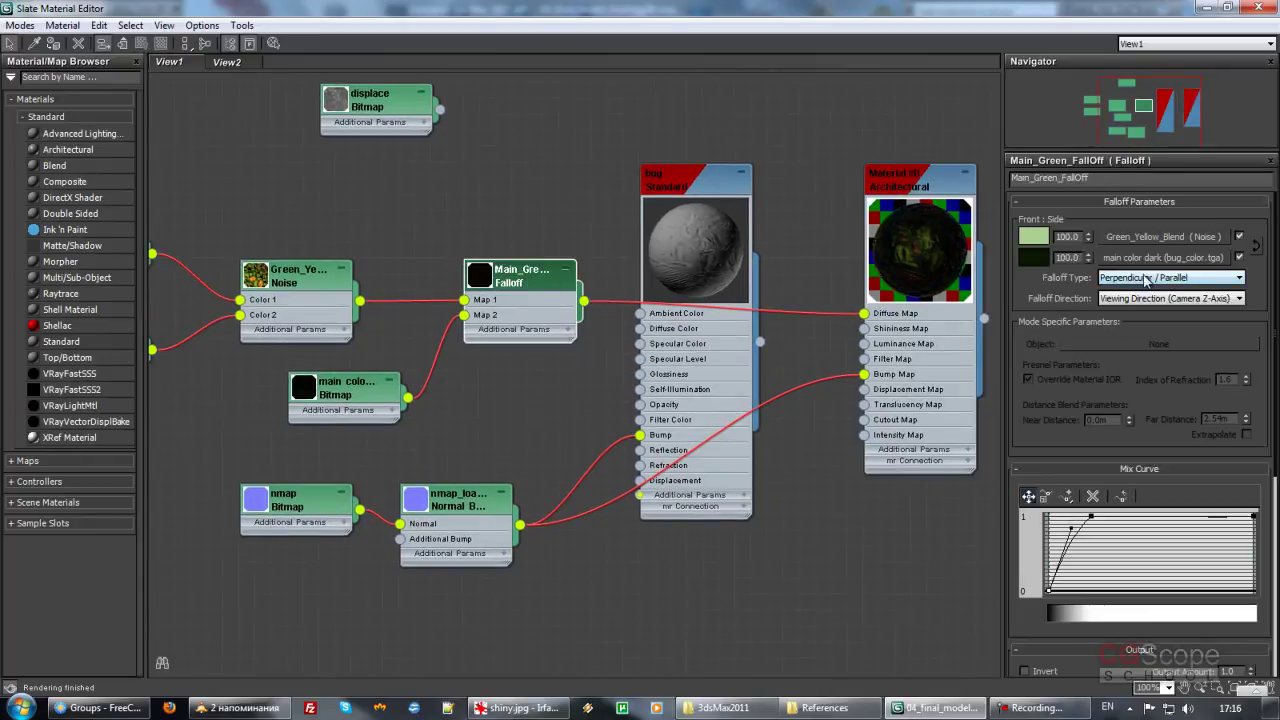
left_click(1114, 301)
left_click(1130, 280)
Step: Check the main color dark bitmap's settings, then reopen Main_Green_FallOff and frame the bug network
middle_click_drag(565, 347, 631, 318)
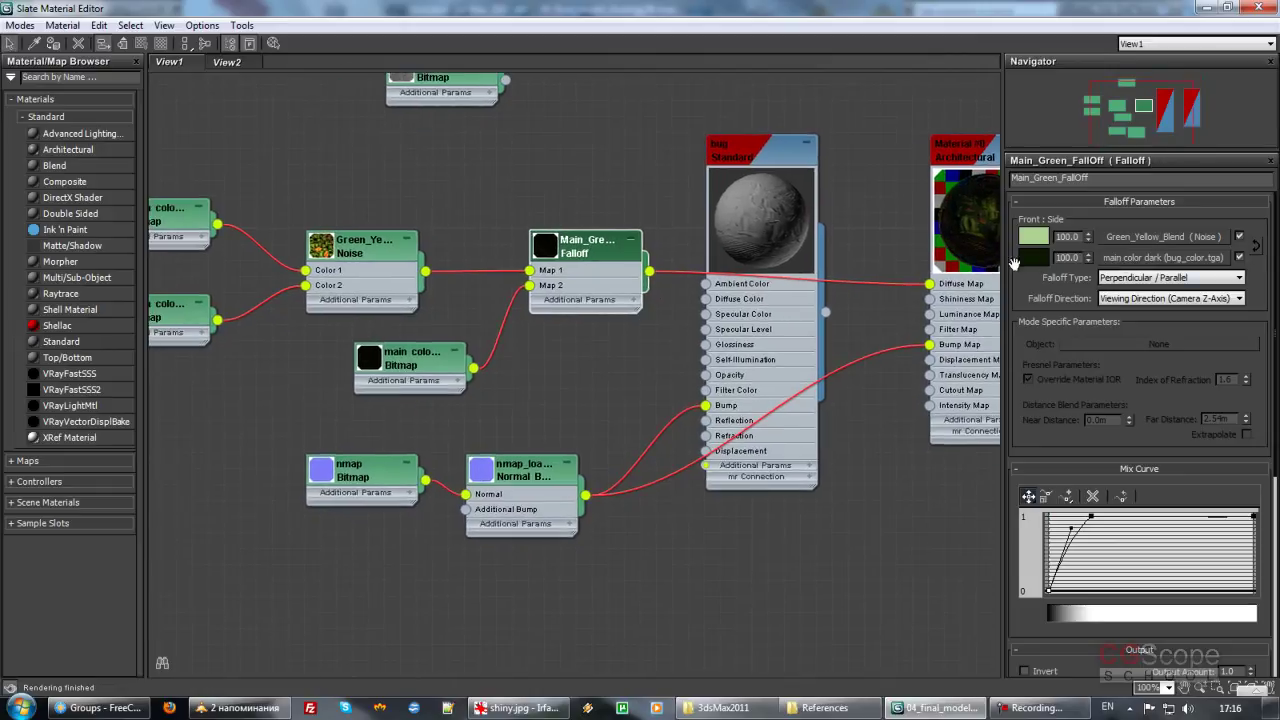
middle_click_drag(562, 376, 610, 350)
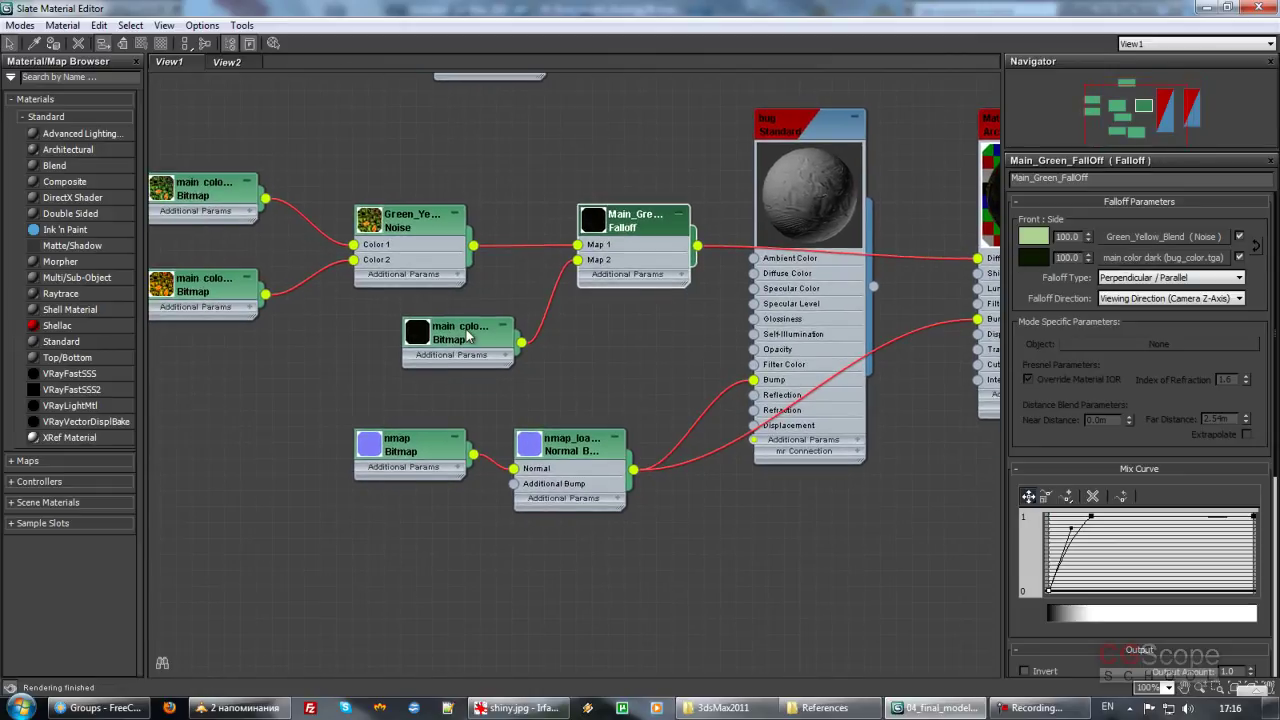
double_click(467, 337)
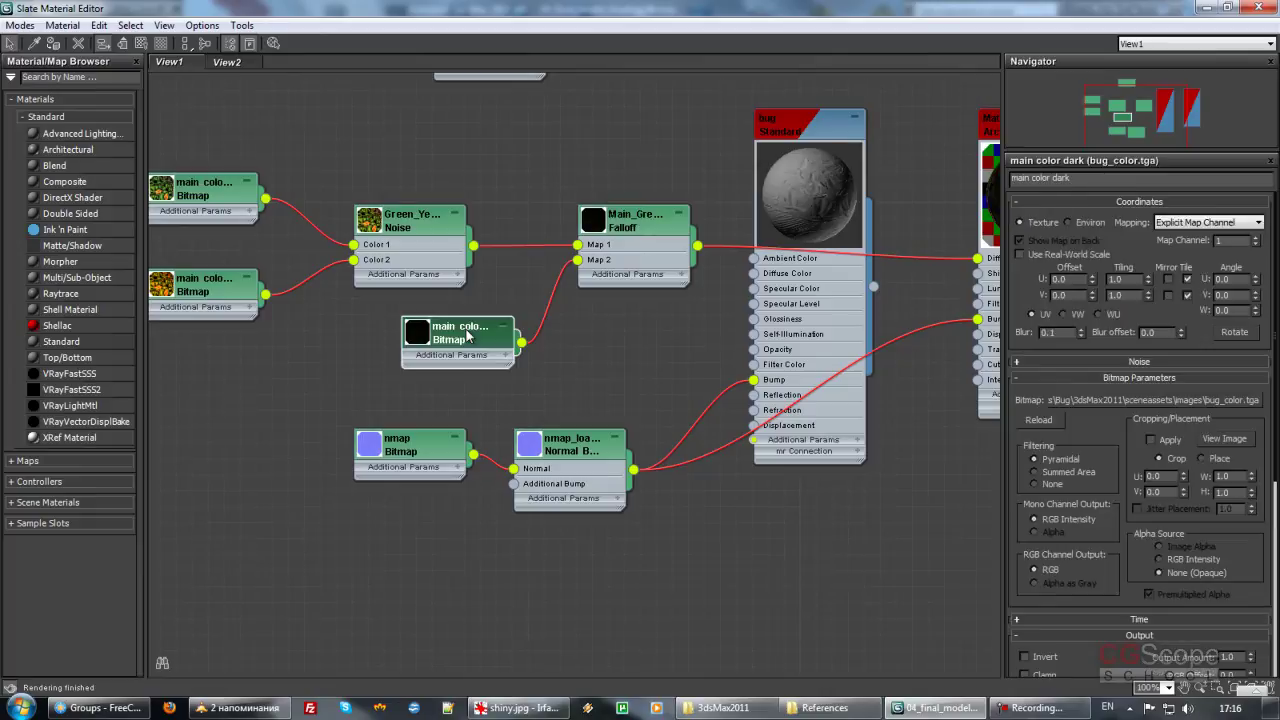
scroll(1066, 476, "down", 3)
scroll(1066, 476, "down", 3)
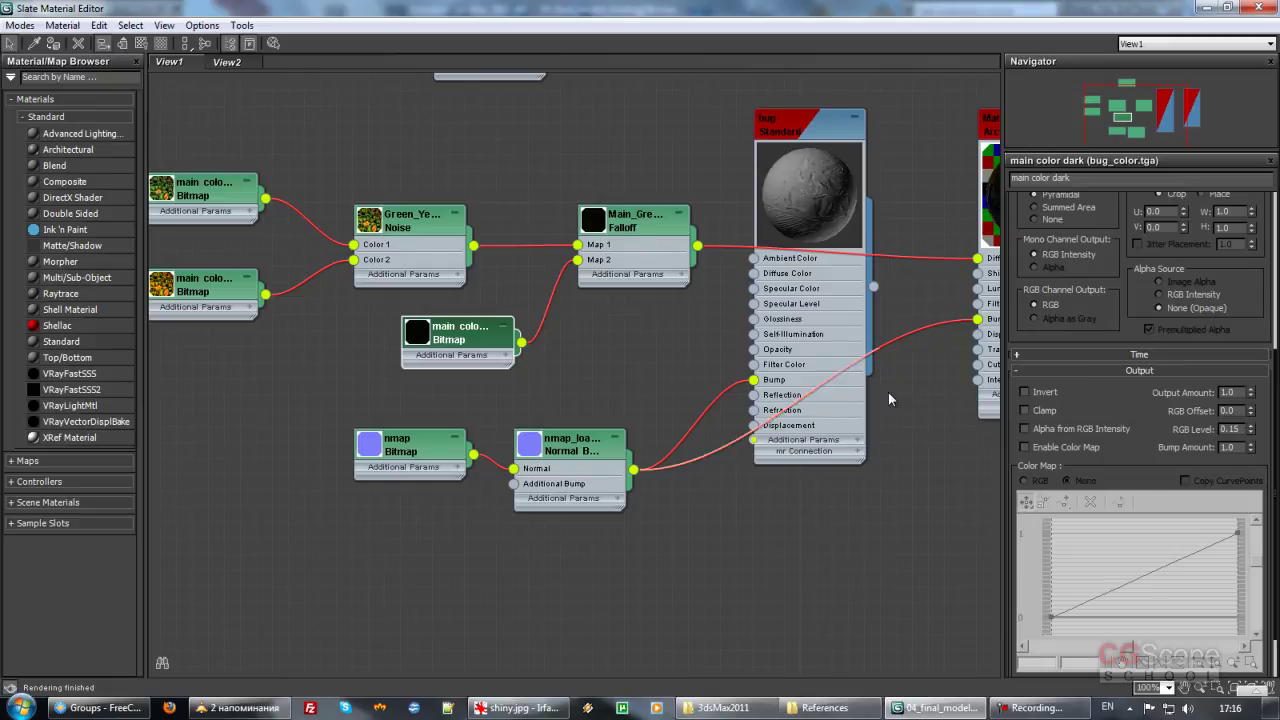
middle_click_drag(650, 319, 683, 351)
left_click(669, 257)
double_click(669, 257)
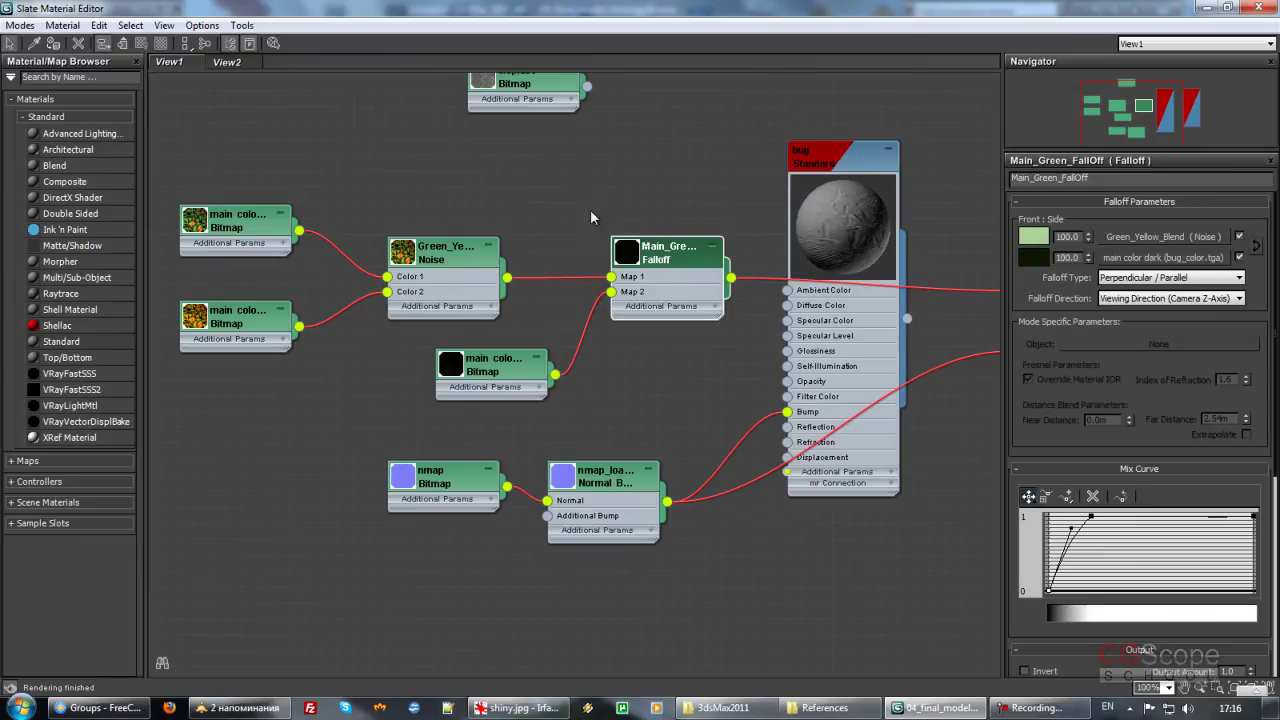
middle_click_drag(590, 217, 683, 231)
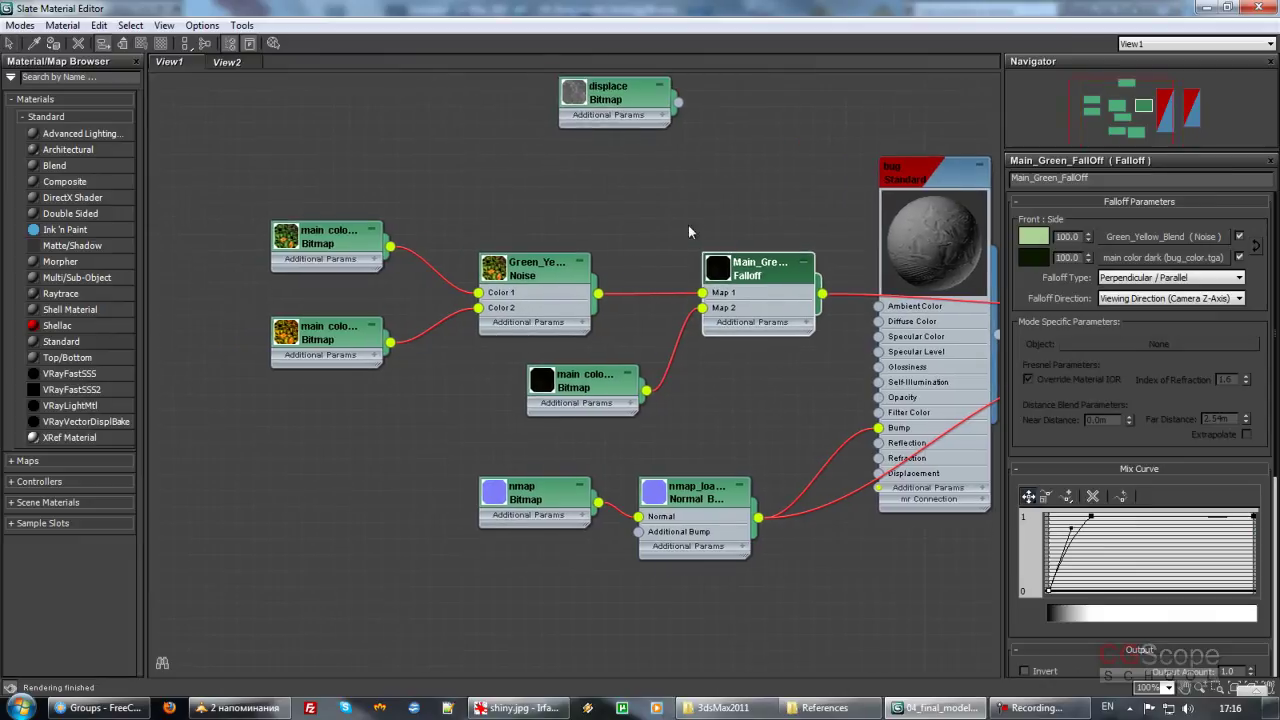
Step: Inspect the Green_Yellow_Blend noise and the main color green bitmap with its large preview
double_click(538, 277)
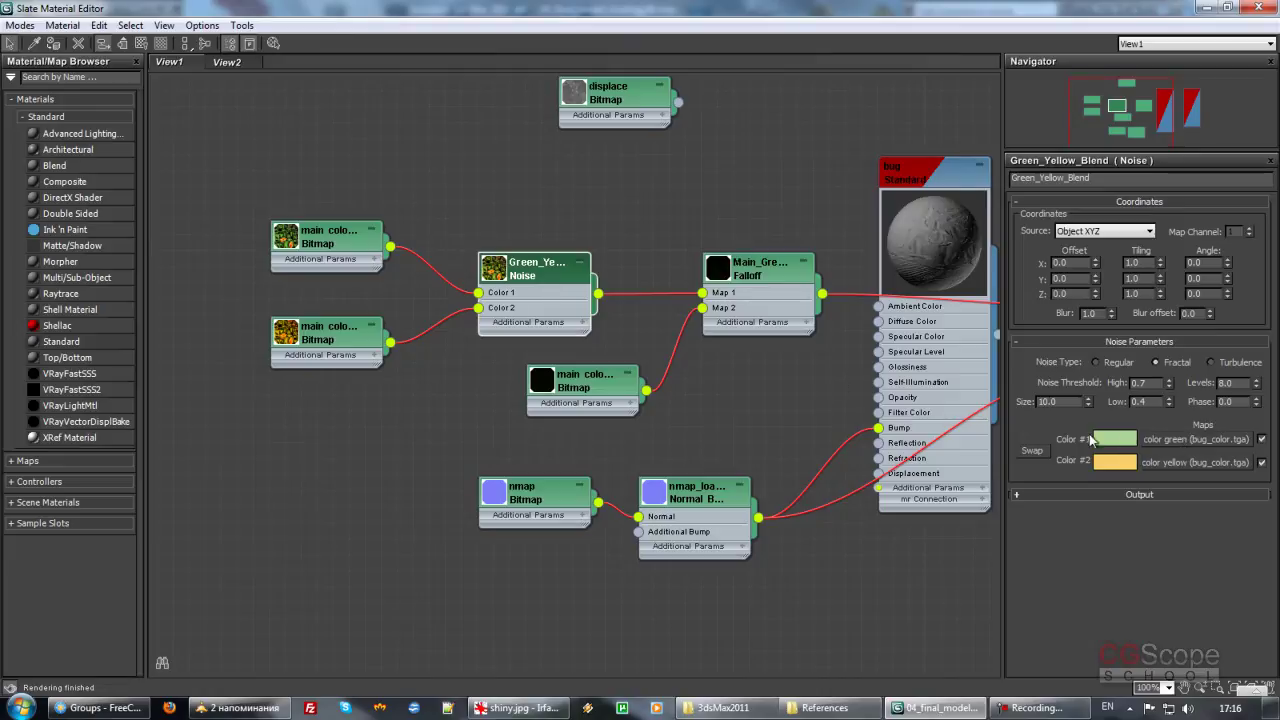
double_click(320, 236)
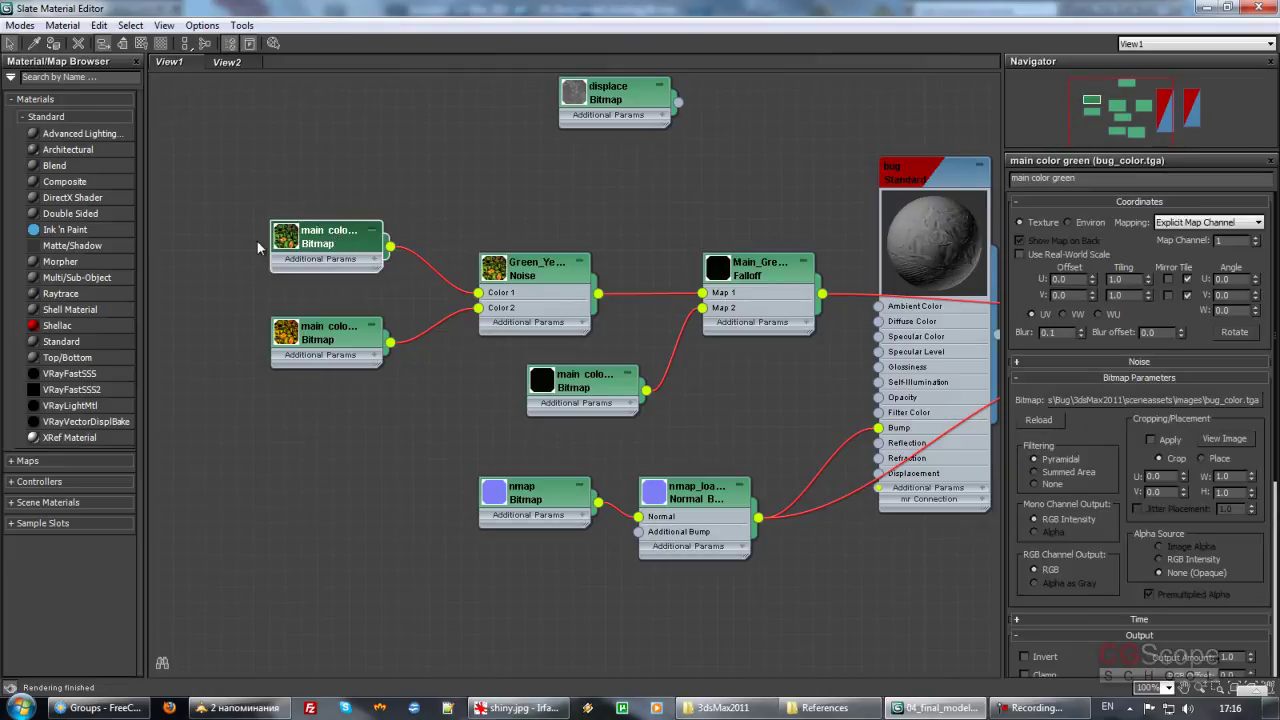
double_click(285, 237)
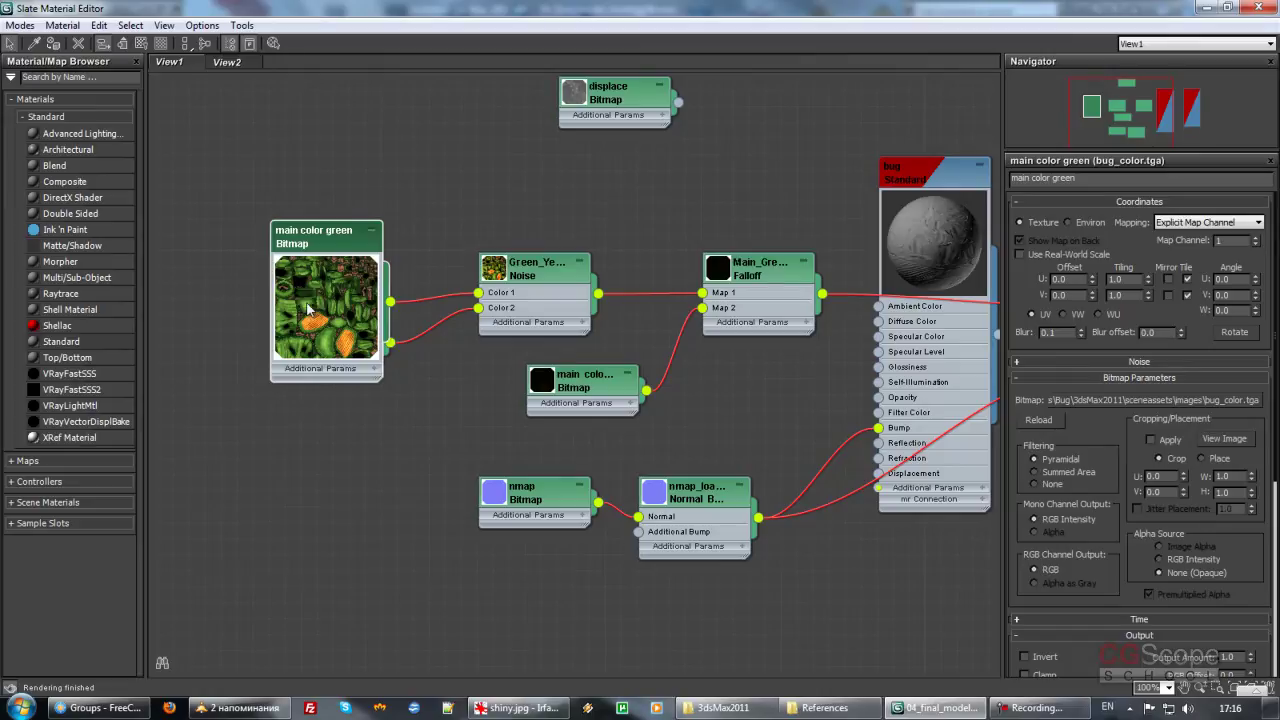
scroll(1094, 432, "down", 3)
scroll(1094, 432, "down", 3)
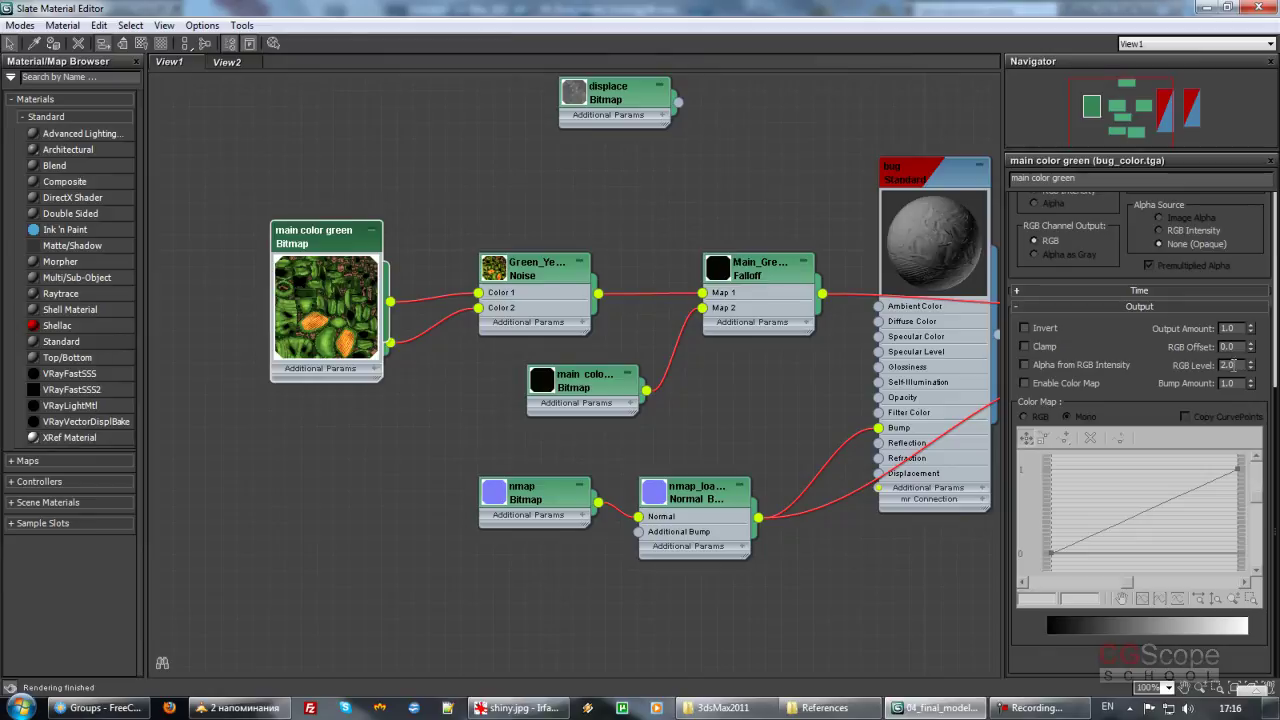
double_click(316, 289)
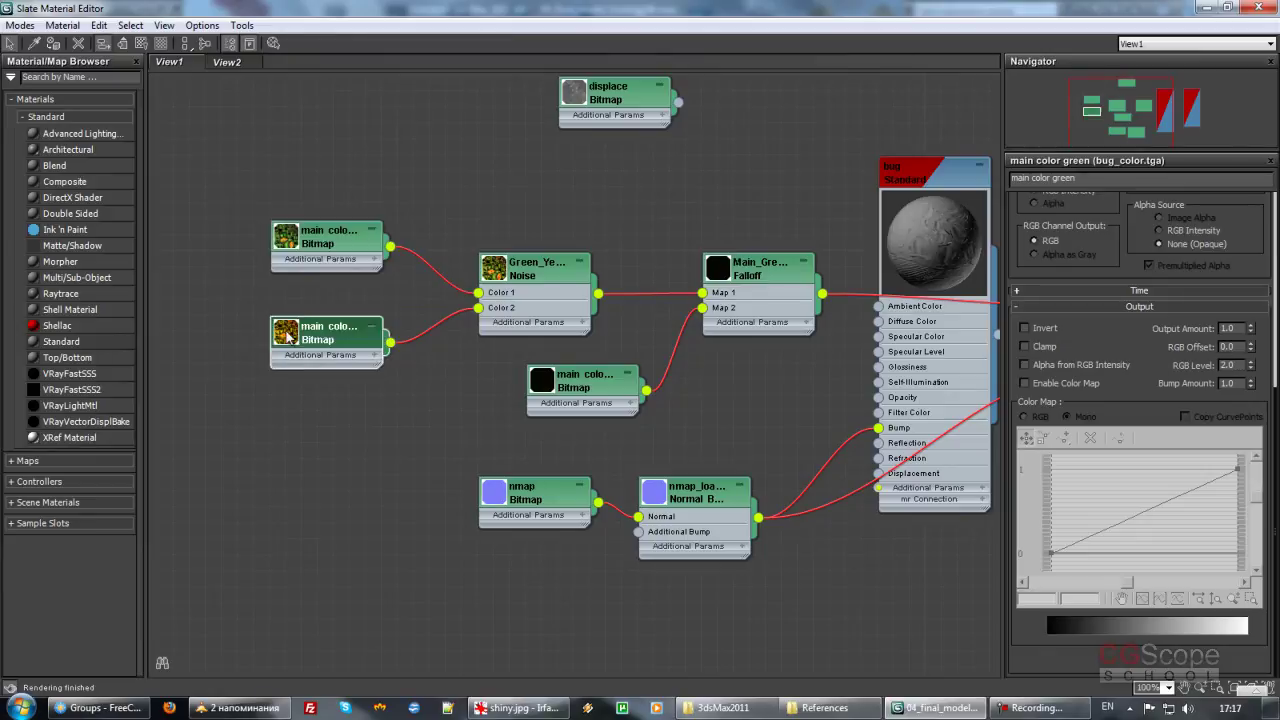
Step: Preview the main color yellow texture and inspect its RGB color map boosting red and green
double_click(290, 338)
double_click(350, 341)
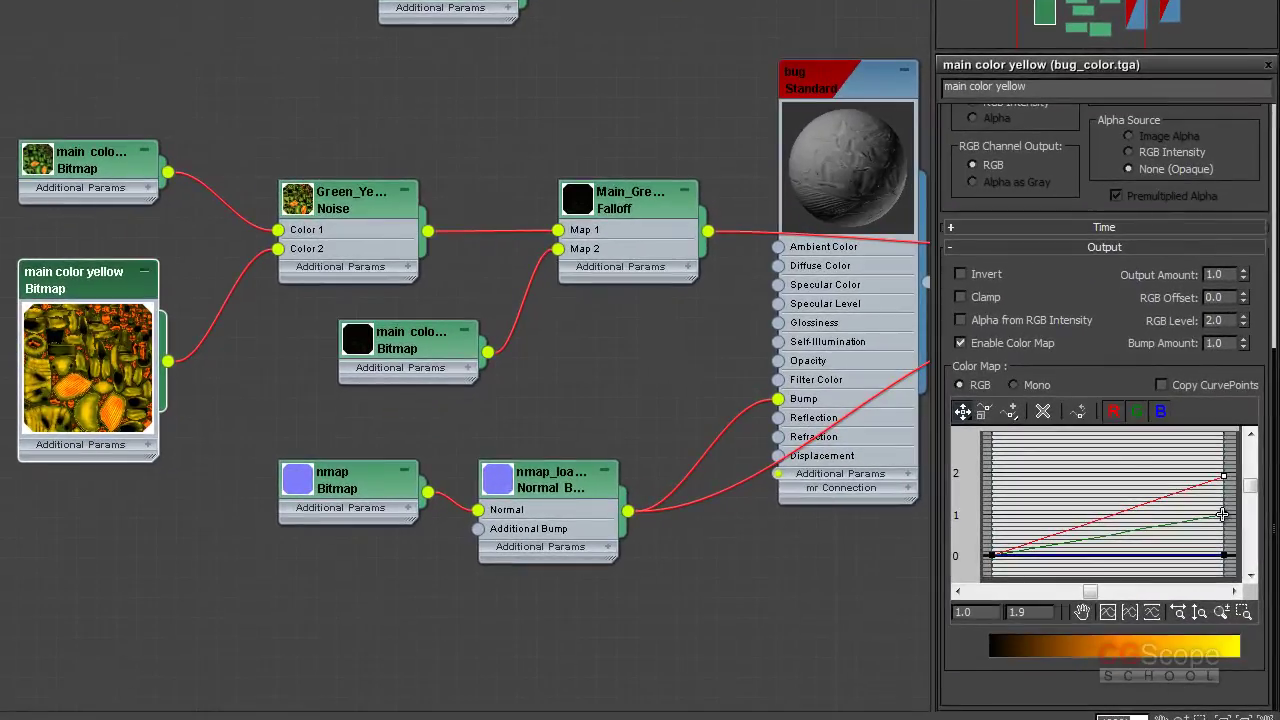
left_click(1235, 520)
double_click(72, 342)
mouse_move(323, 262)
middle_mouse_down()
mouse_move(376, 335)
mouse_move(297, 329)
middle_mouse_up()
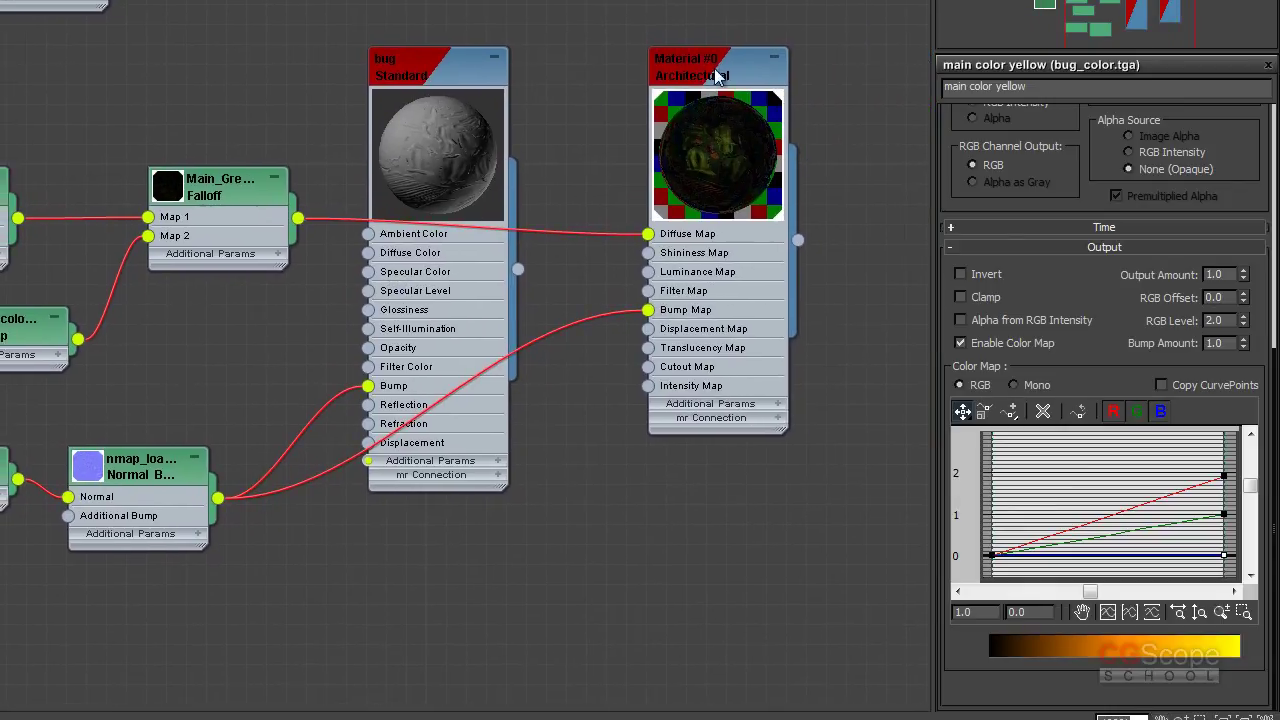
Step: Rename the Material #0 Architectural material to bug_green_area
left_click(720, 70)
double_click(733, 73)
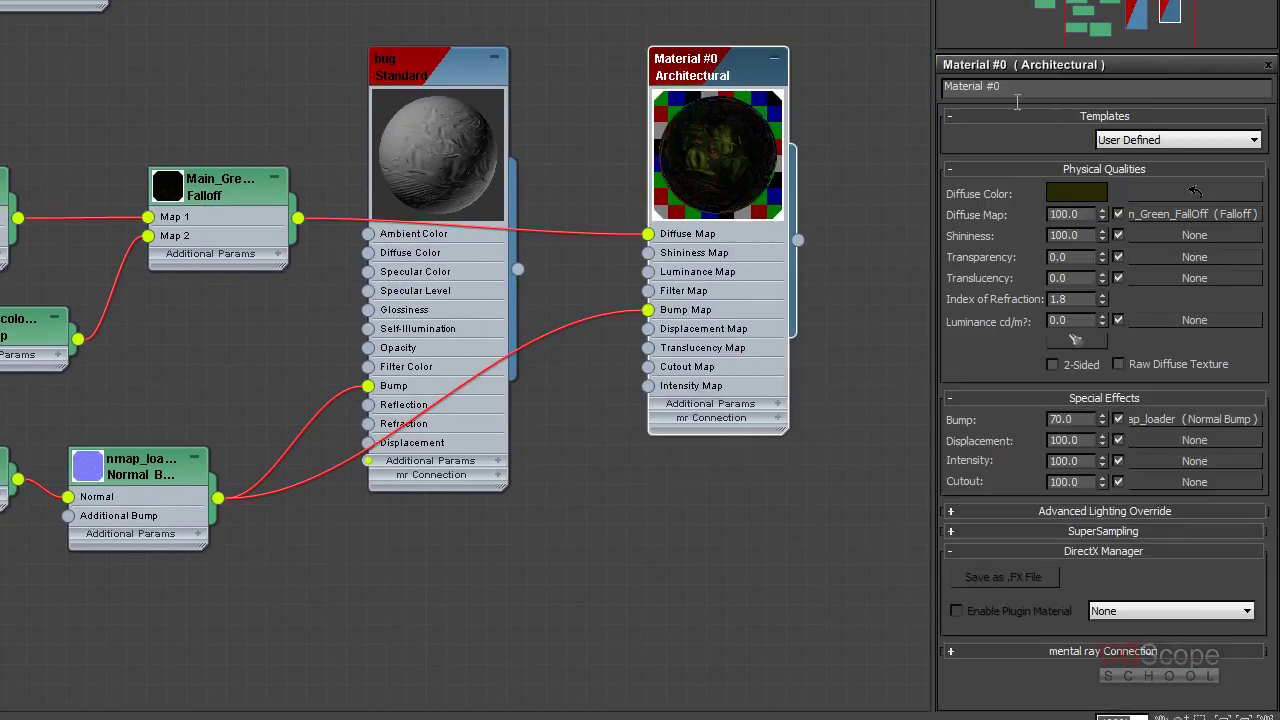
left_click_drag(1014, 86, 806, 90)
type("bug_green_area")
key("Return")
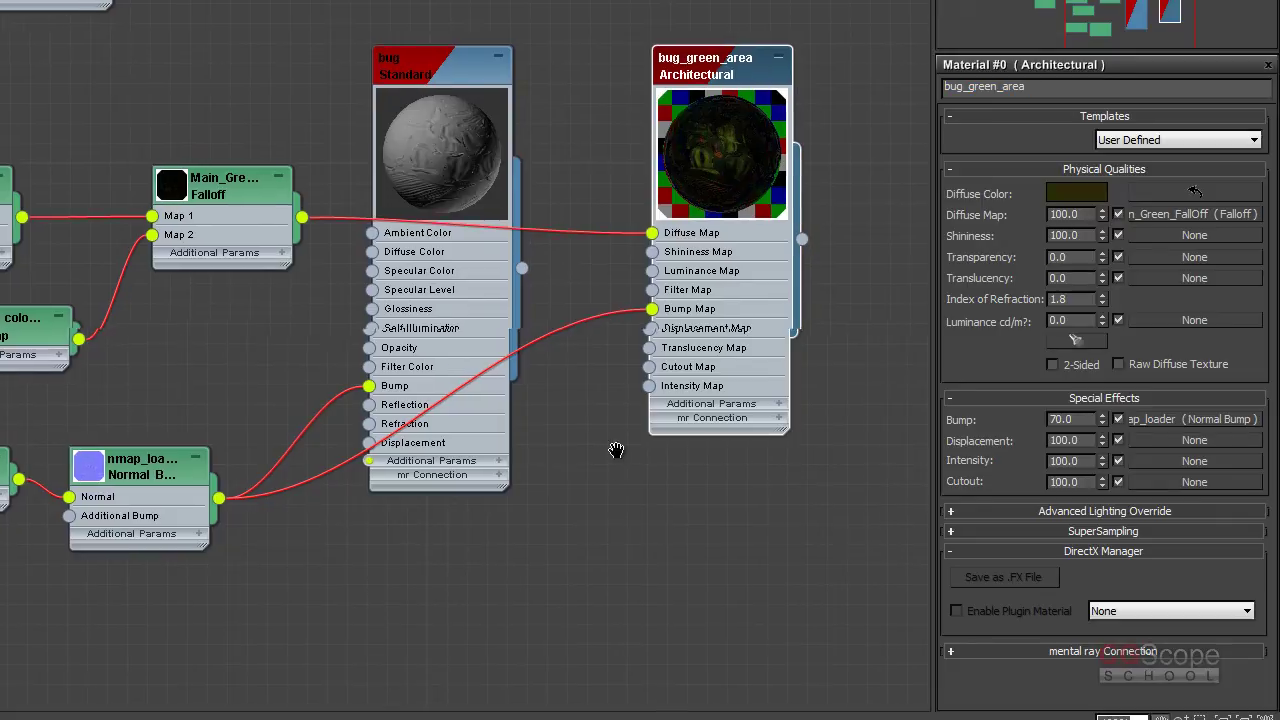
Step: Disconnect the nmap normal bump from the bug material's Bump slot
middle_click_drag(602, 456, 617, 450)
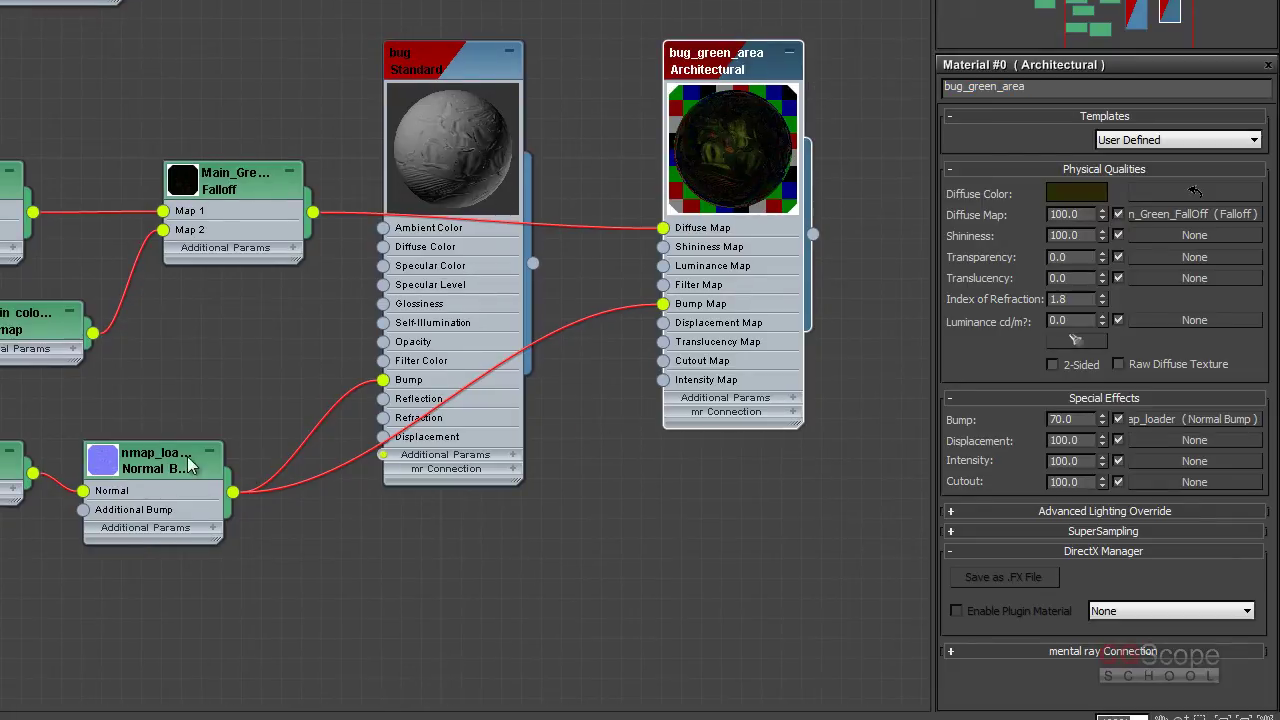
middle_click_drag(277, 357, 419, 245)
left_click_drag(522, 279, 490, 300)
mouse_move(490, 300)
middle_mouse_down()
mouse_move(486, 226)
mouse_move(126, 360)
middle_mouse_up()
Step: Rearrange the bug material, Falloff, Noise, bitmap and nmap_loader nodes in the Slate view
mouse_move(330, 50)
left_mouse_down()
mouse_move(758, 421)
mouse_move(853, 427)
left_mouse_up()
mouse_move(841, 300)
middle_mouse_down()
mouse_move(922, 285)
mouse_move(1120, 371)
middle_mouse_up()
mouse_move(428, 250)
left_mouse_down()
mouse_move(617, 250)
mouse_move(689, 197)
left_mouse_up()
middle_click_drag(415, 514, 157, 448)
mouse_move(157, 448)
left_mouse_down()
mouse_move(430, 410)
mouse_move(475, 420)
left_mouse_up()
mouse_move(477, 299)
middle_mouse_down()
mouse_move(583, 299)
mouse_move(437, 343)
mouse_move(498, 353)
middle_mouse_up()
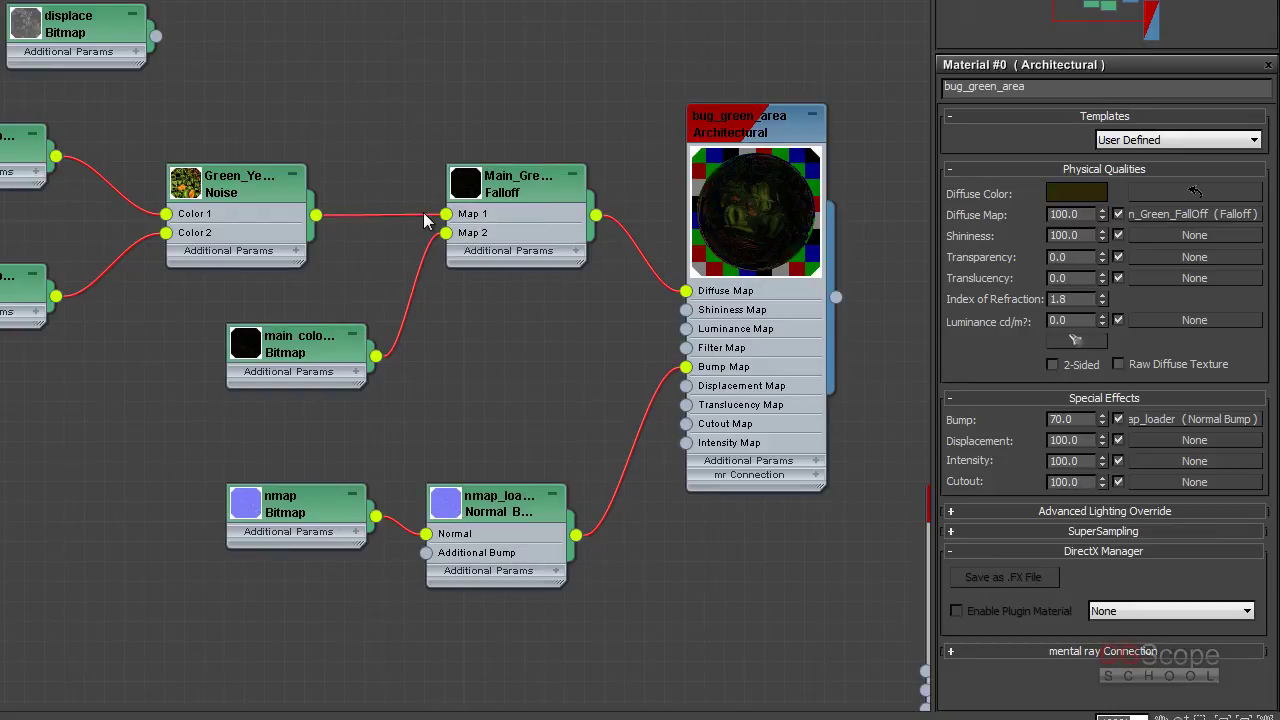
middle_click_drag(517, 362, 486, 296)
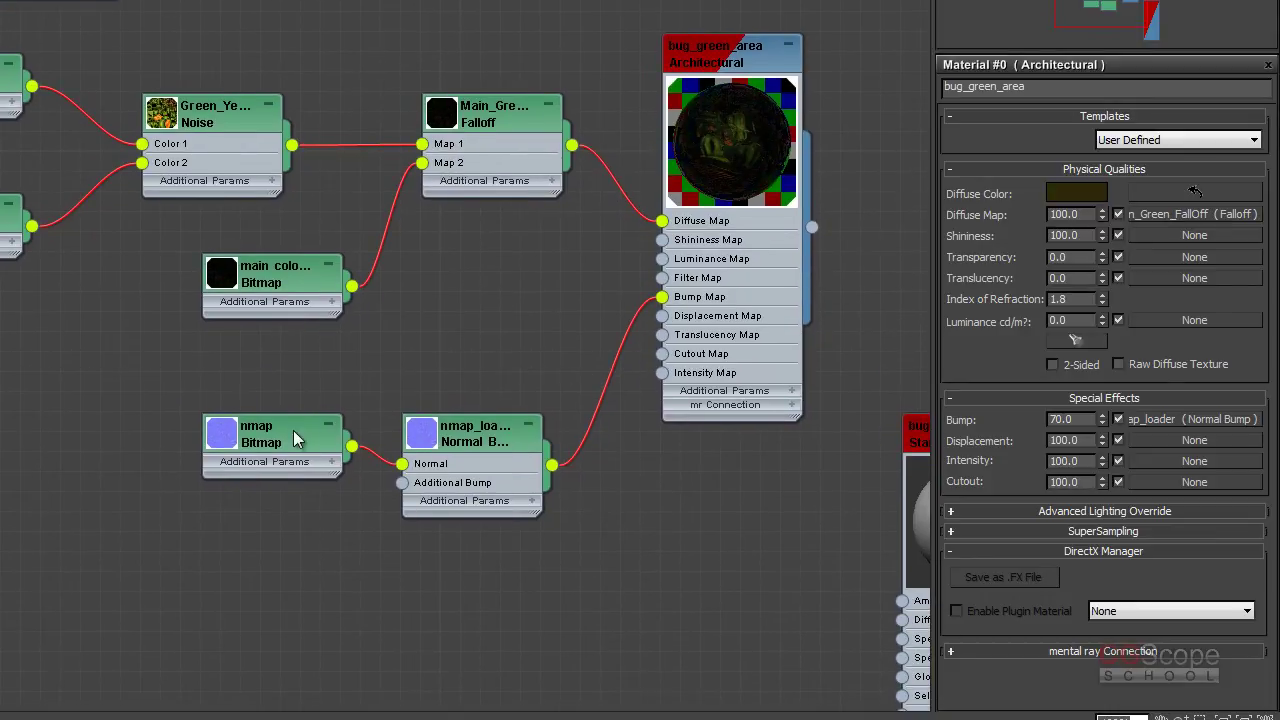
left_click_drag(293, 454, 275, 456)
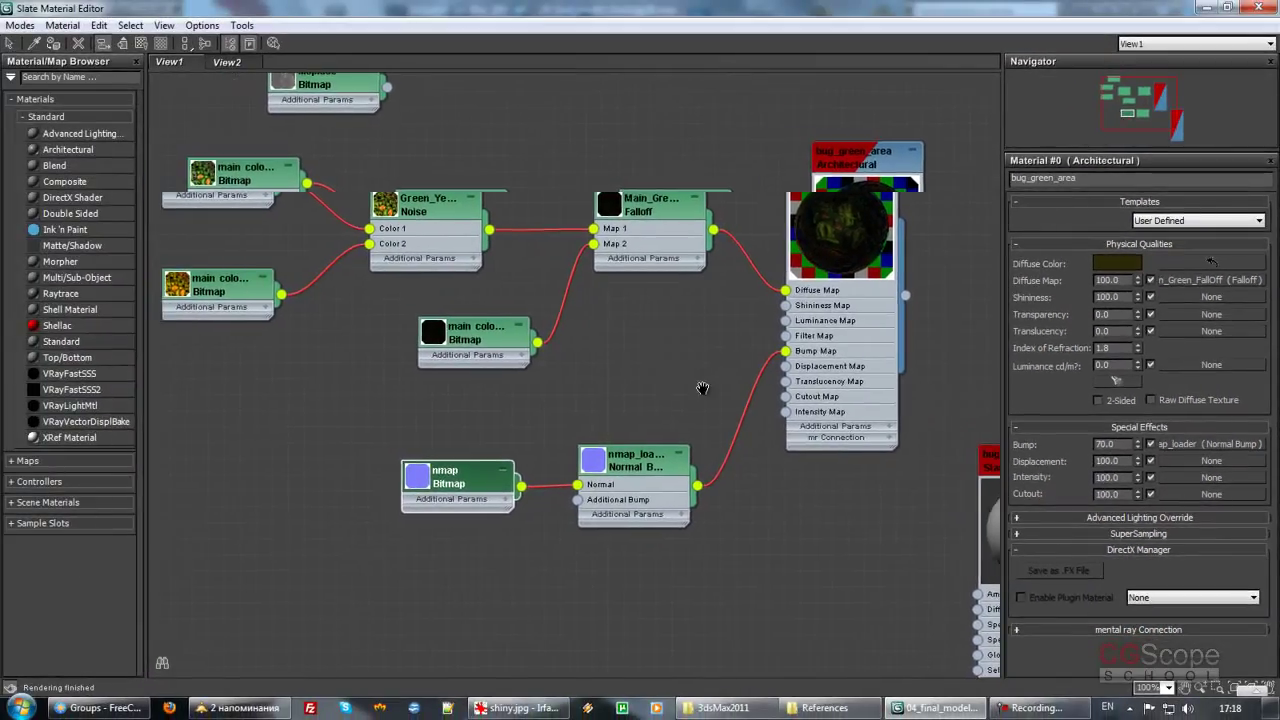
Step: Restore the Slate editor to a smaller window, then review and close the rendered frame window
mouse_move(580, 360)
middle_mouse_down()
mouse_move(642, 362)
mouse_move(628, 370)
middle_mouse_up()
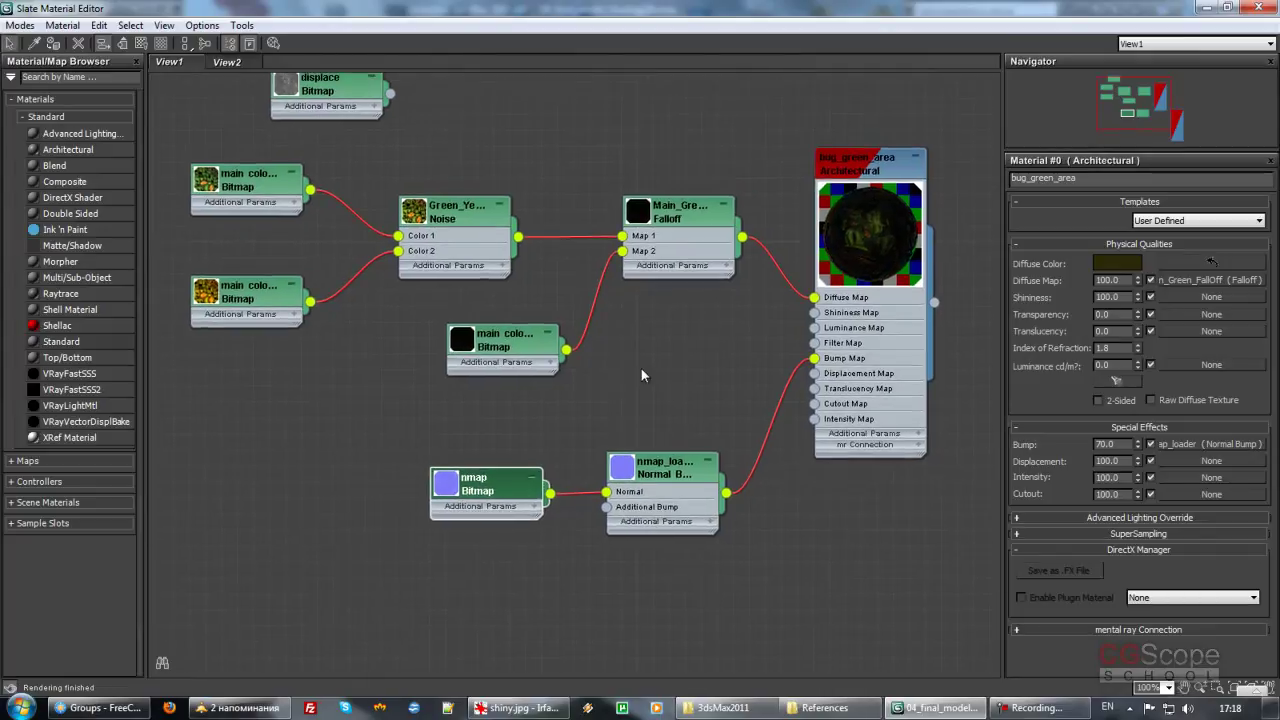
left_click(1230, 9)
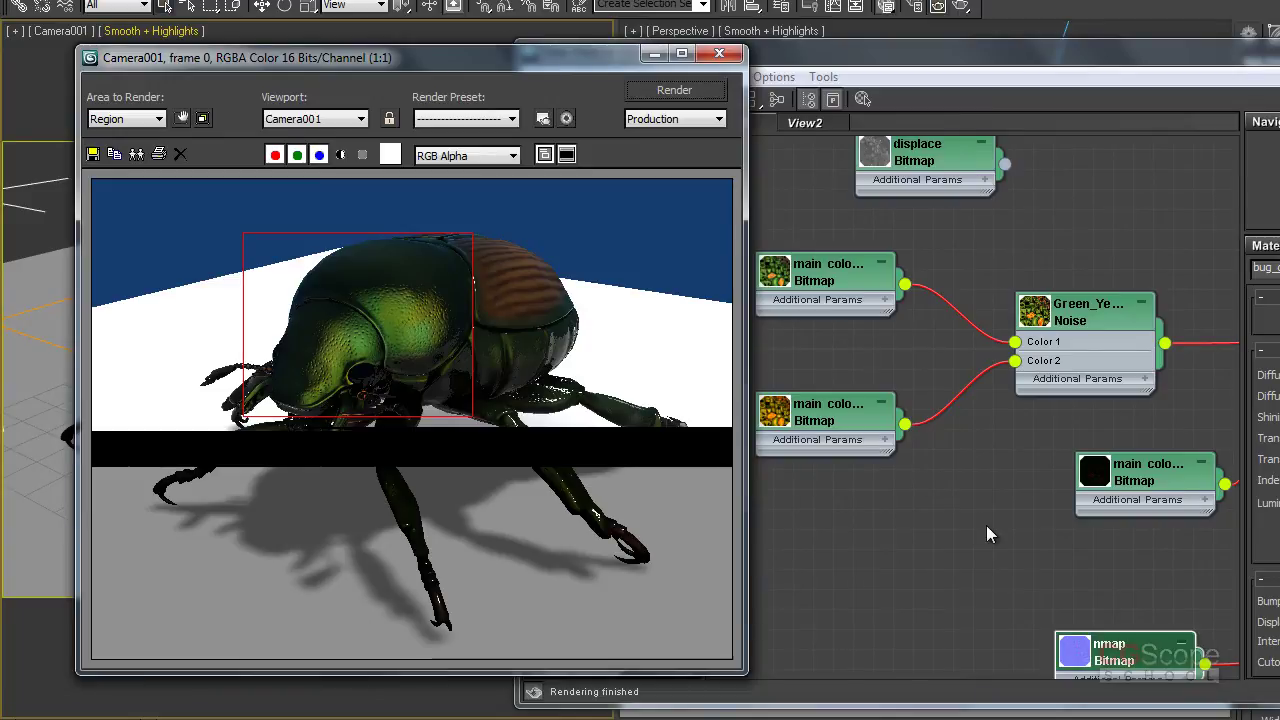
left_click_drag(599, 57, 605, 55)
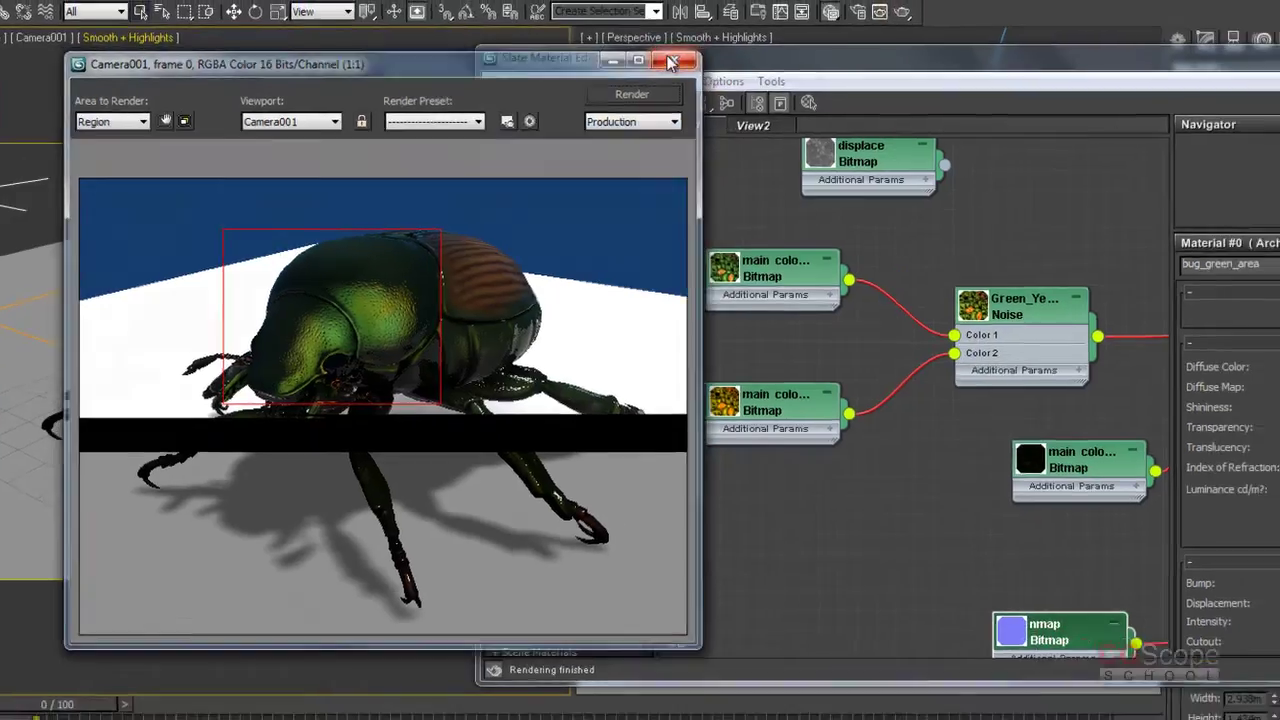
left_click(725, 51)
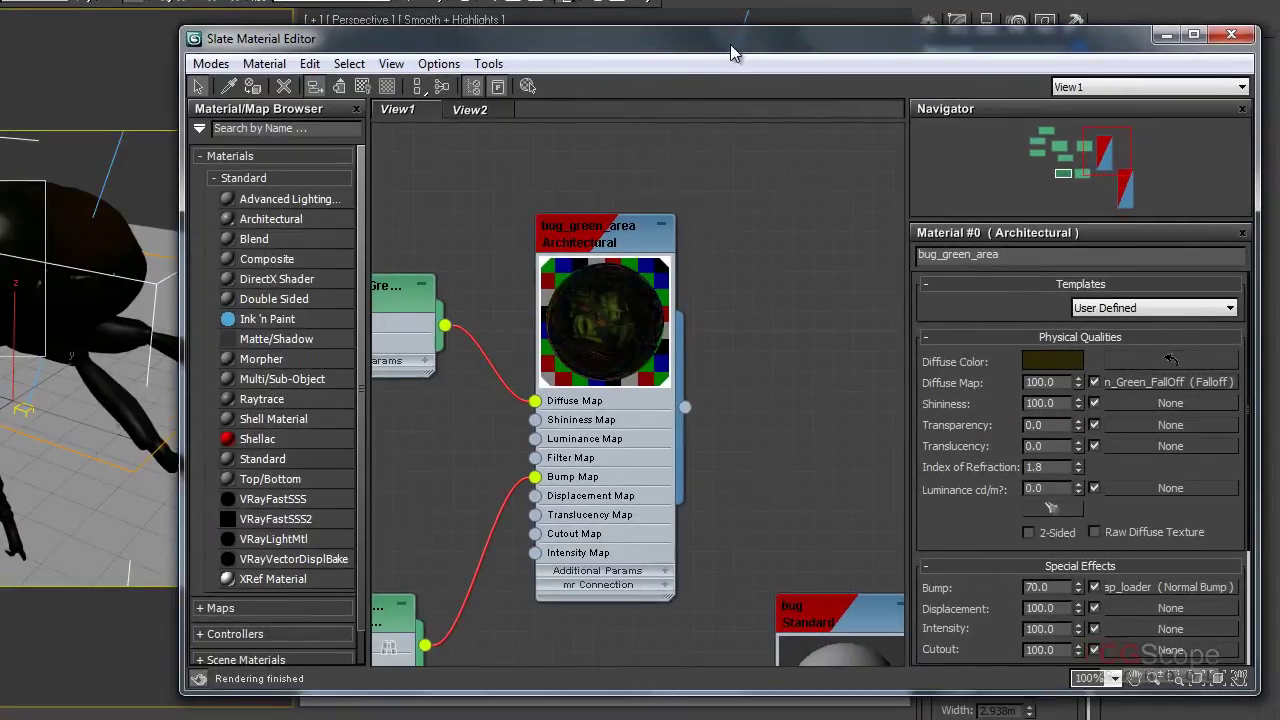
Step: Switch from the Slate to the Compact Material Editor and bring it fully on screen
left_click_drag(730, 44, 747, 45)
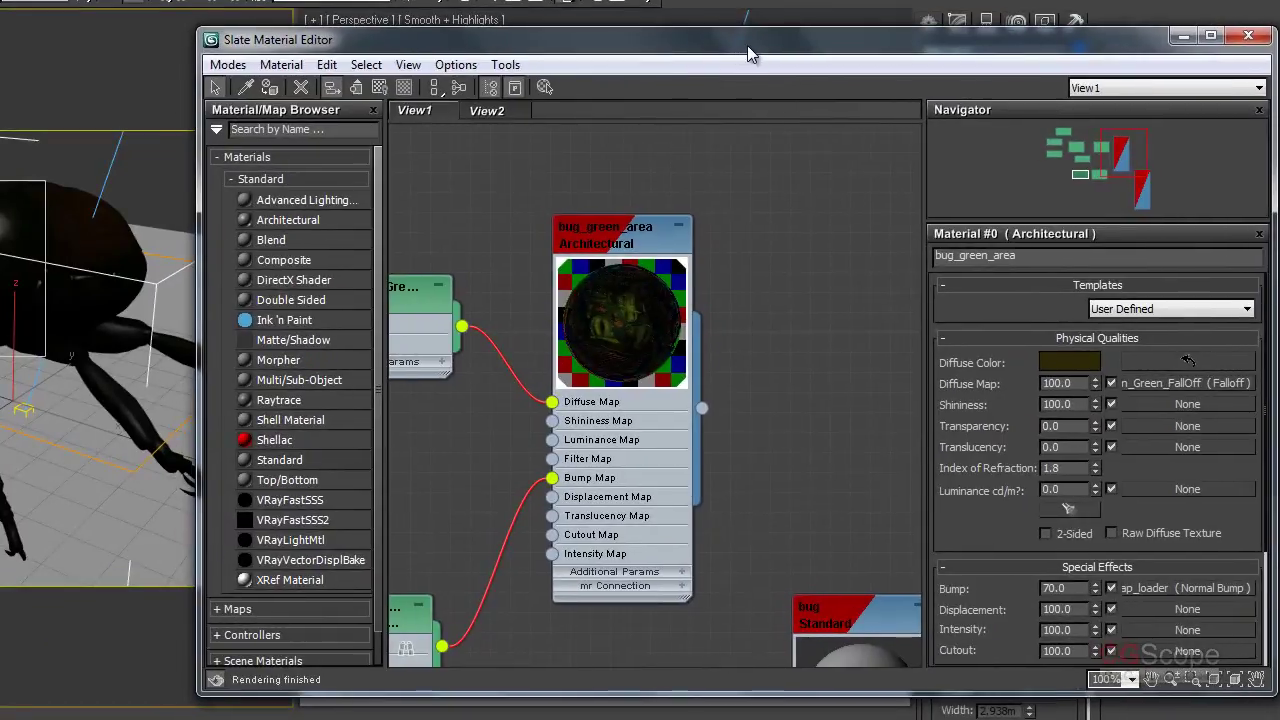
left_click(228, 65)
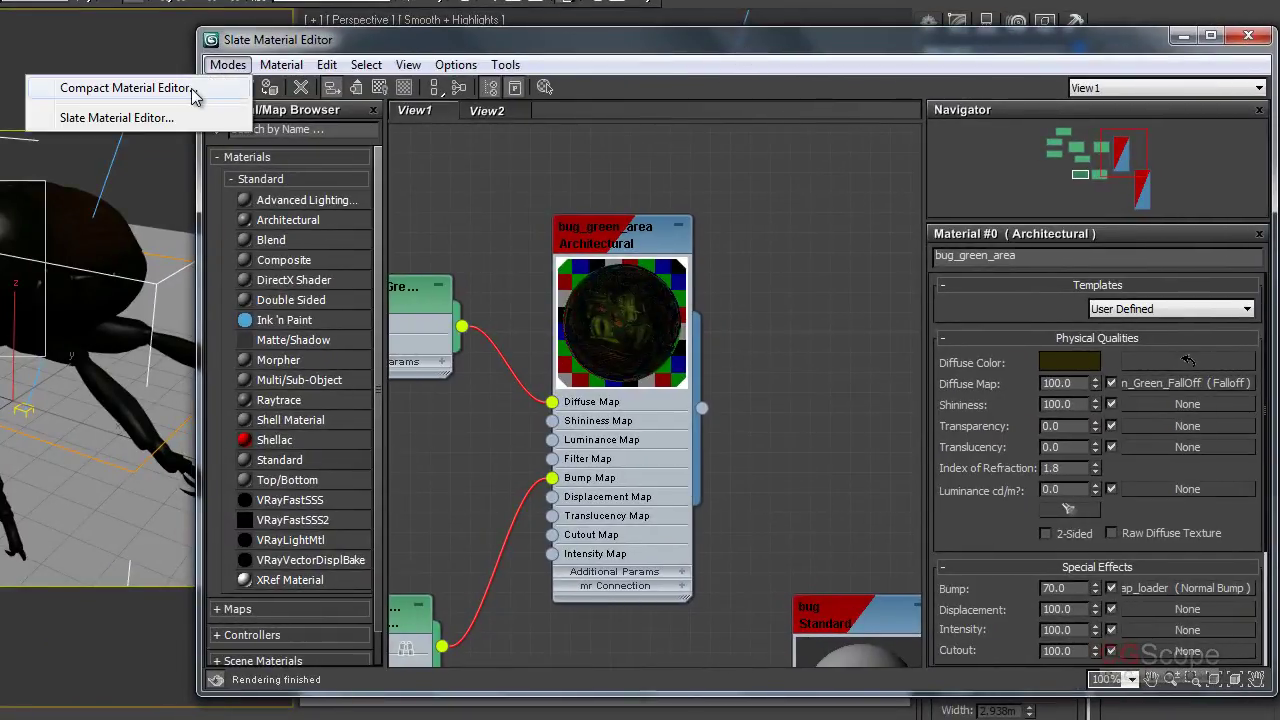
left_click(150, 88)
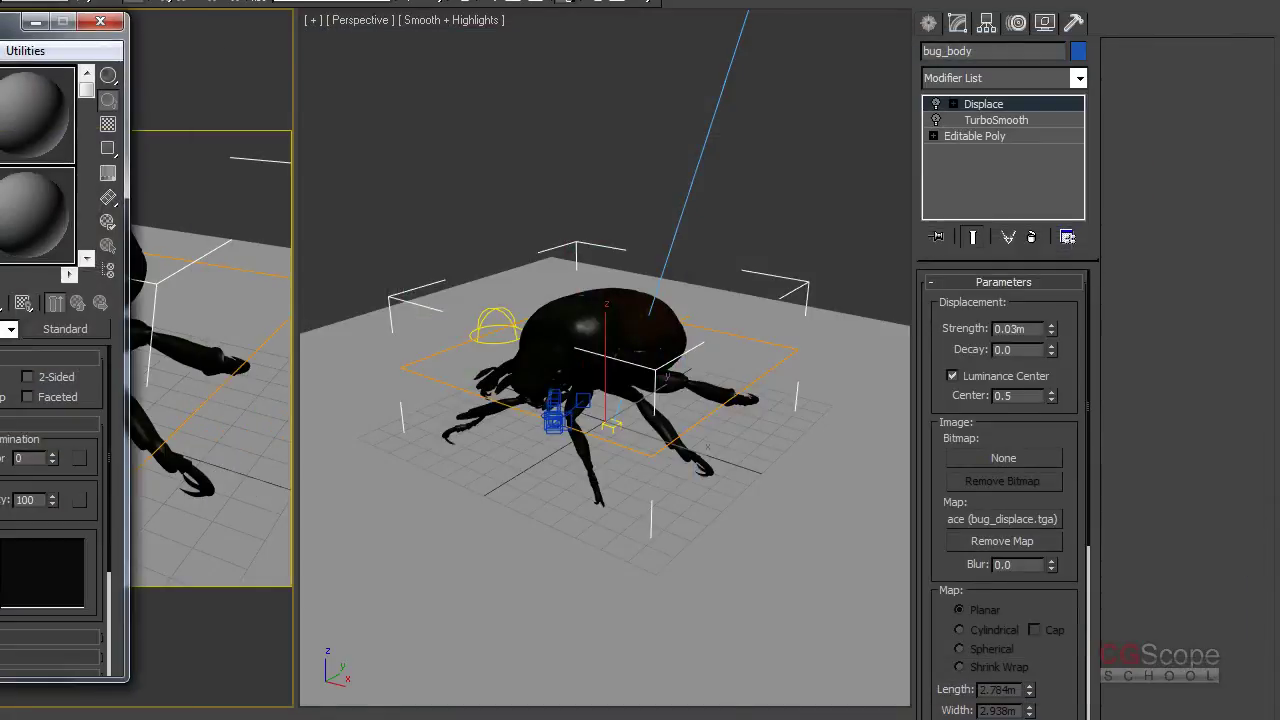
left_click_drag(20, 20, 229, 38)
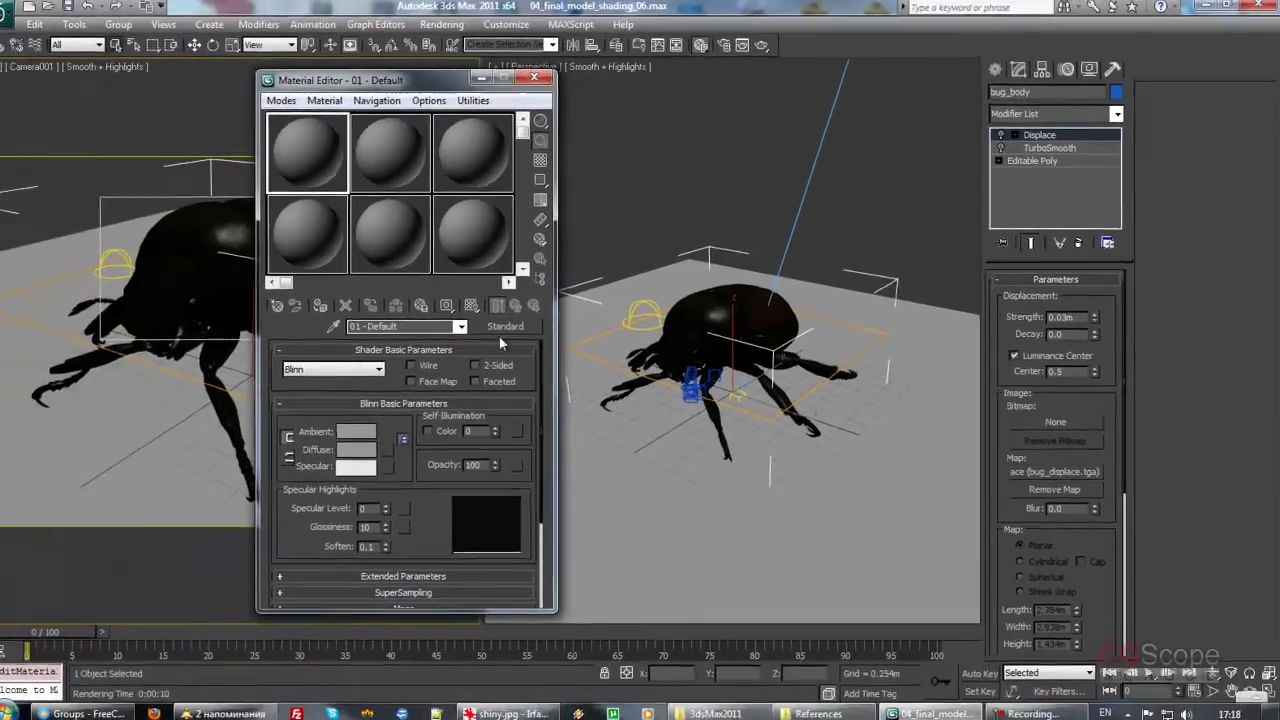
Step: Convert the material to a 2-slot Multi/Sub-Object, keeping the old material, and assign it to the beetle
left_click(510, 326)
left_click(706, 589)
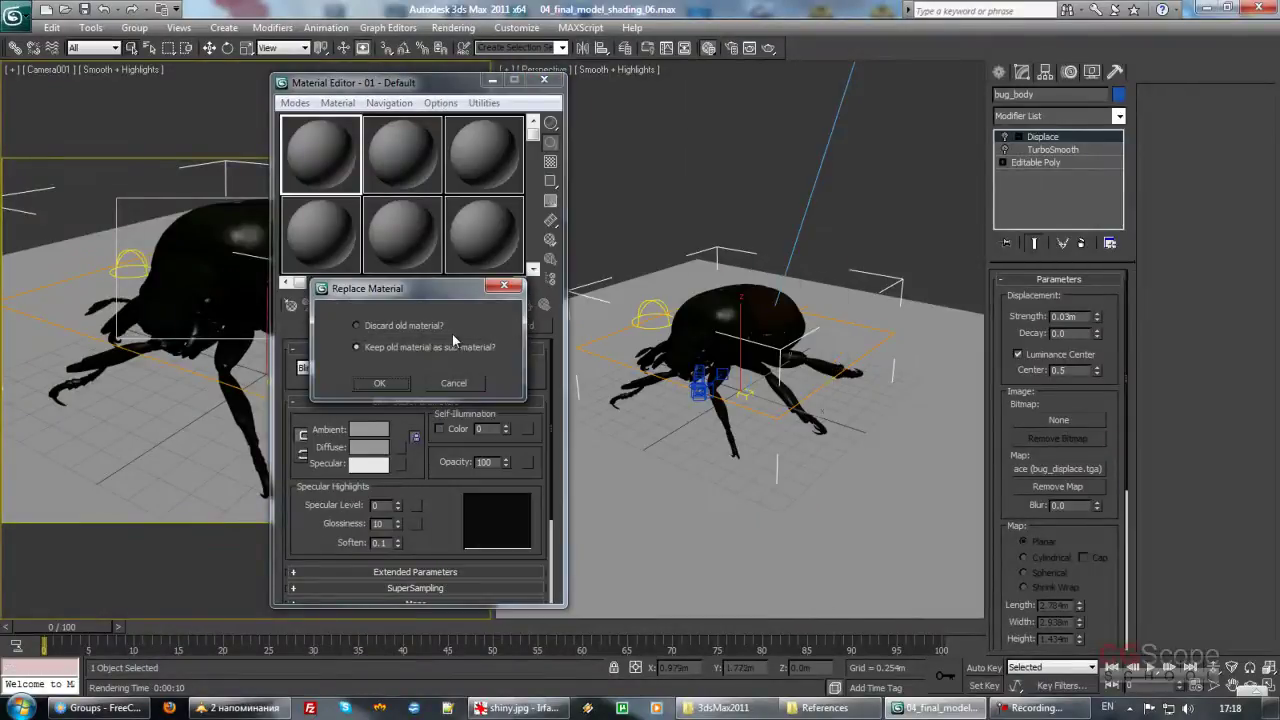
left_click(379, 386)
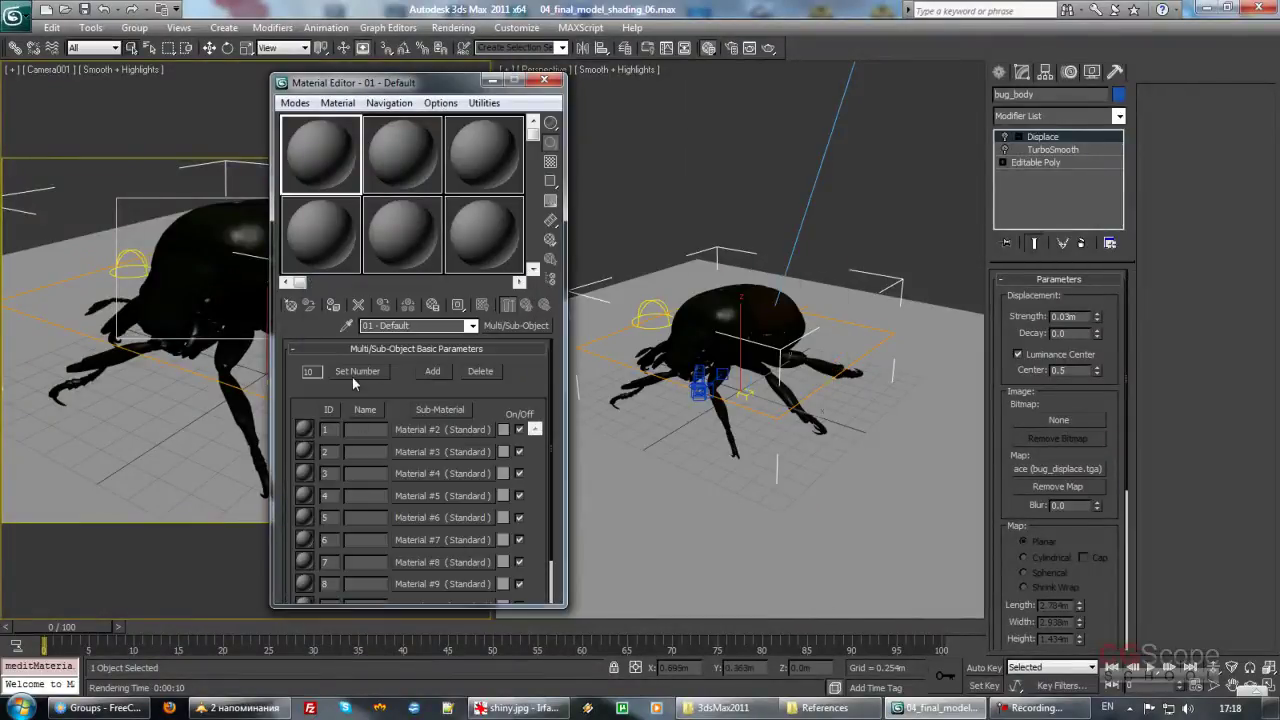
left_click(353, 376)
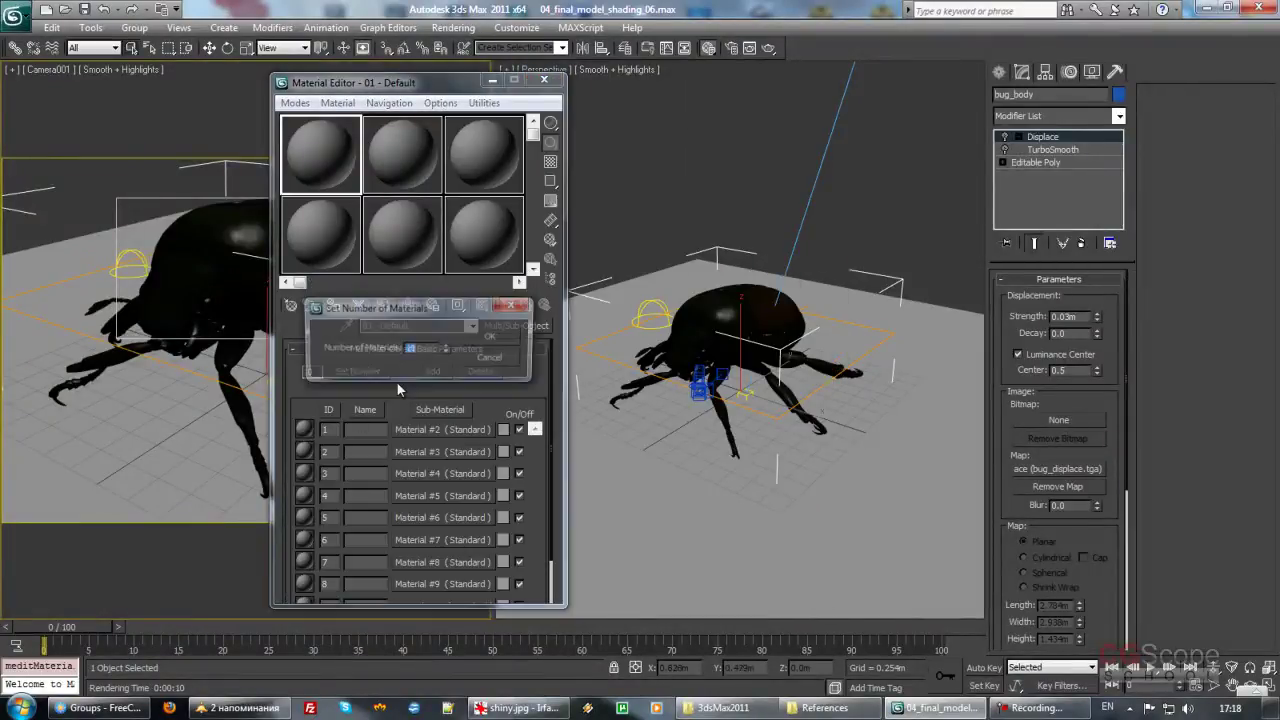
left_click(492, 336)
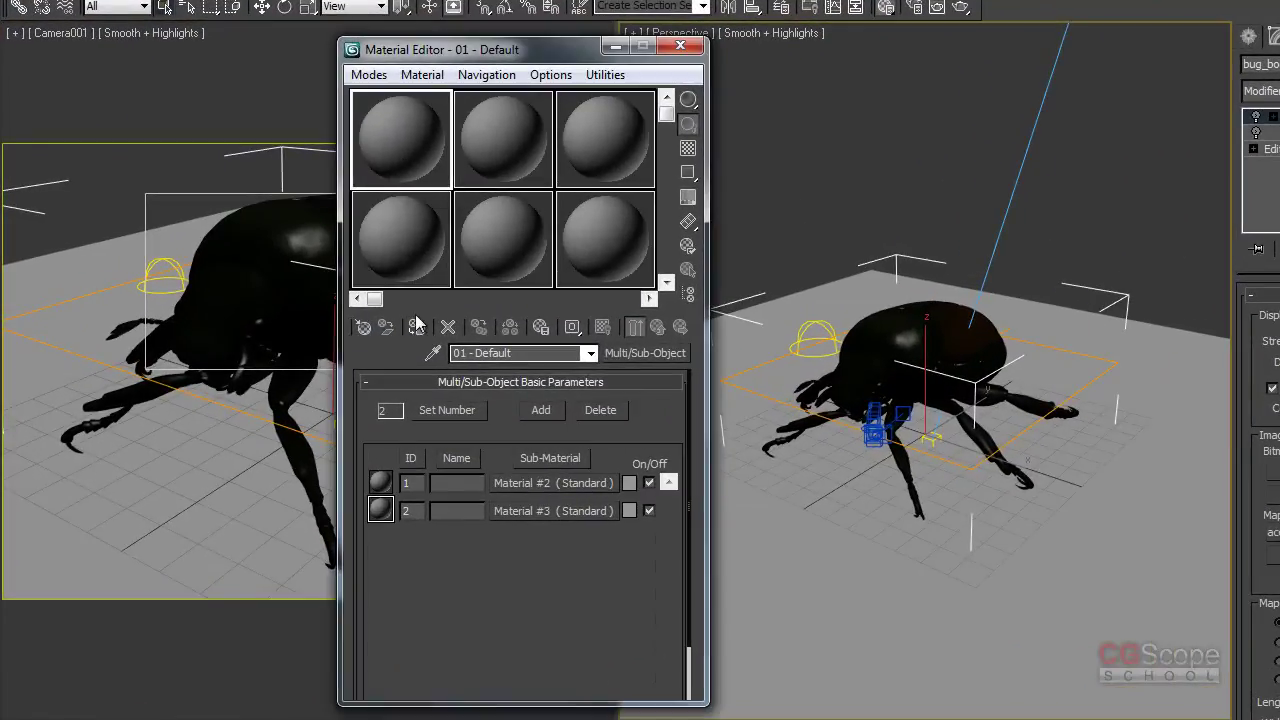
left_click(417, 326)
Step: Rename the Multi/Sub-Object material to final_bug_mat
left_click(476, 352)
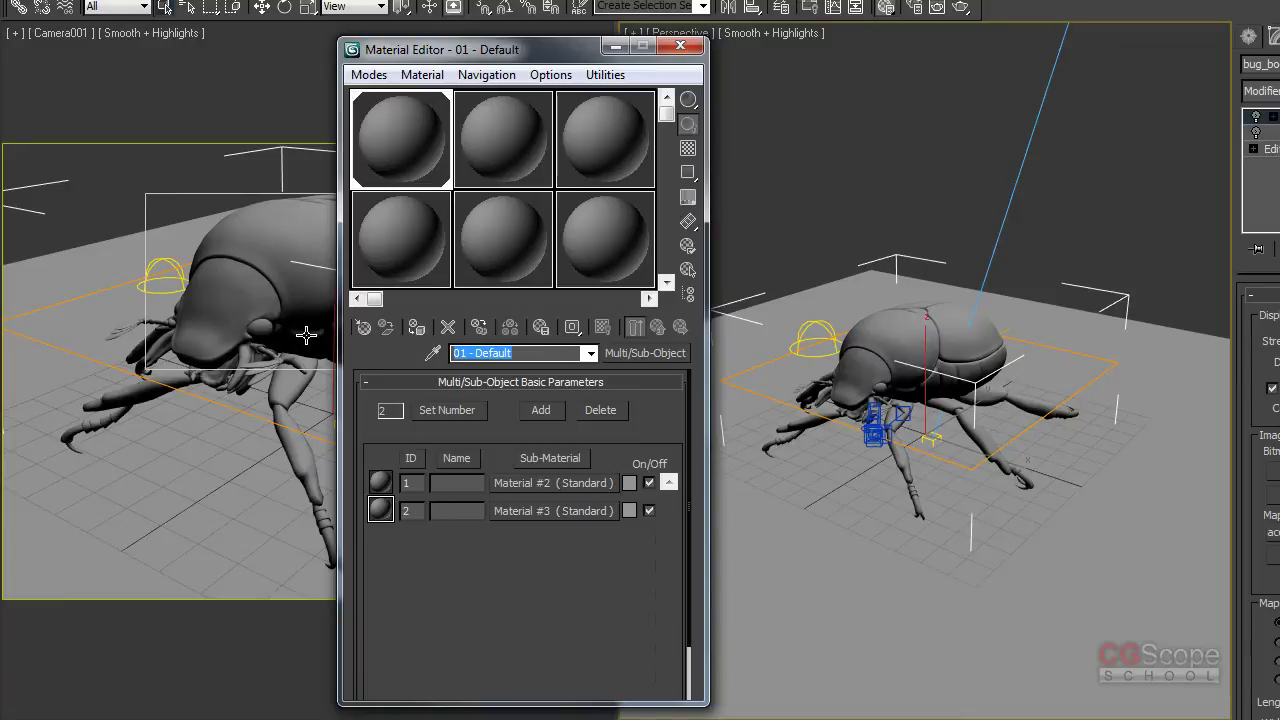
type("b")
type("ug_c")
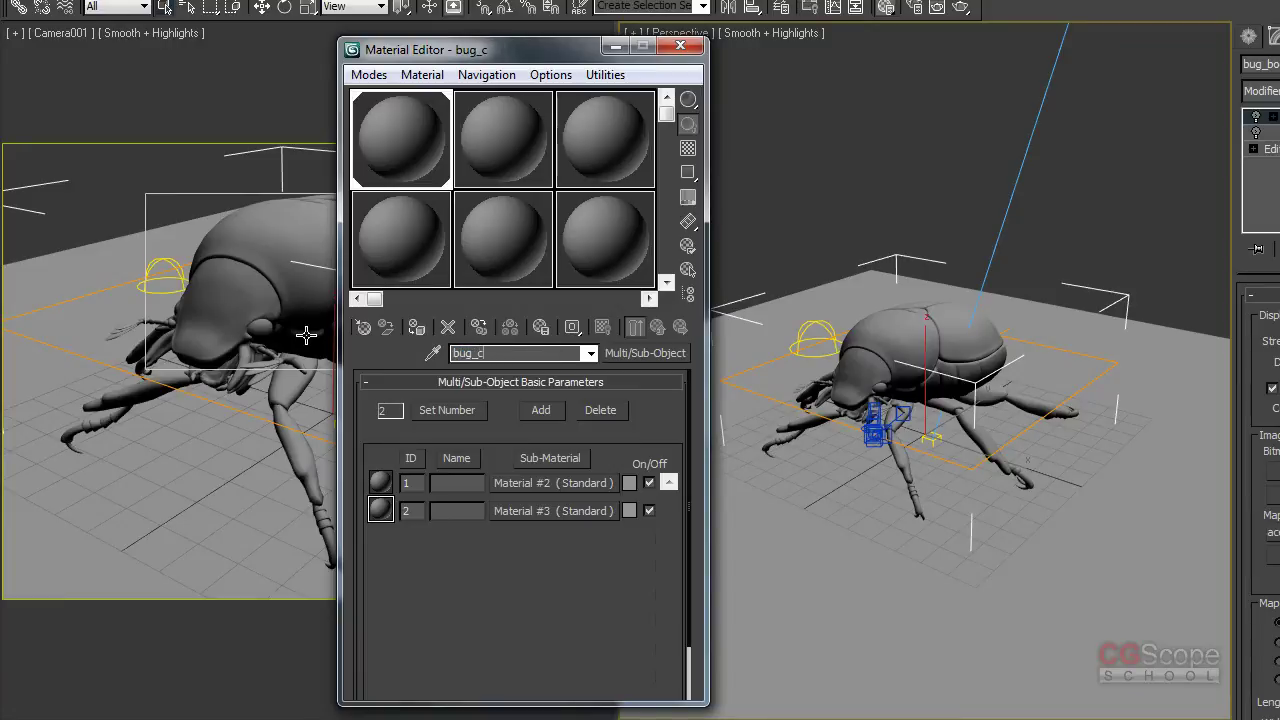
type("olnal_")
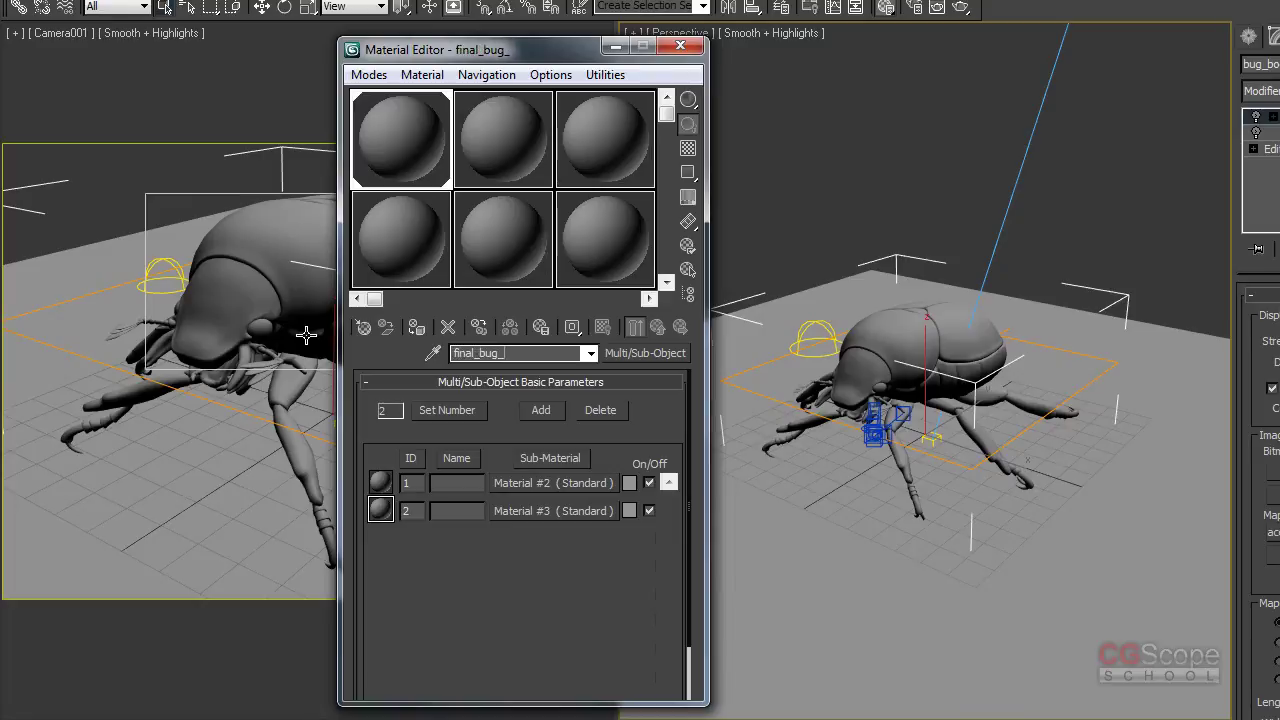
type("mat")
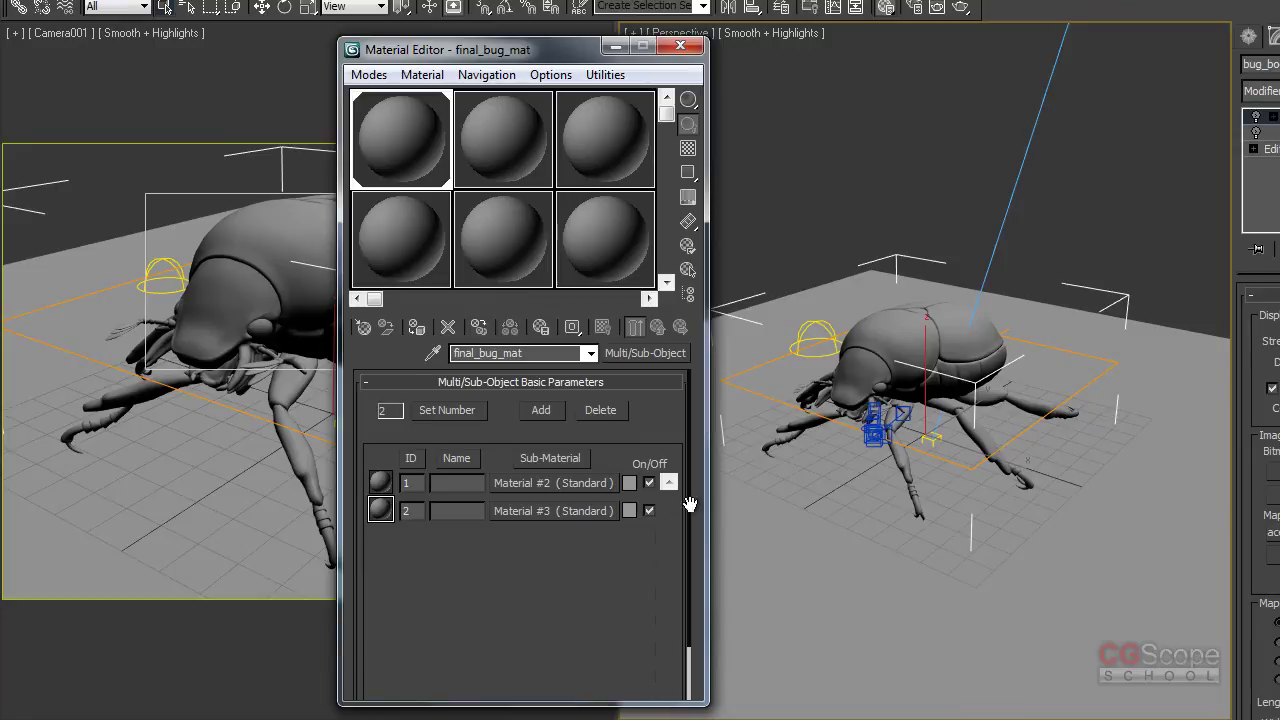
left_click_drag(585, 63, 599, 64)
left_click(383, 75)
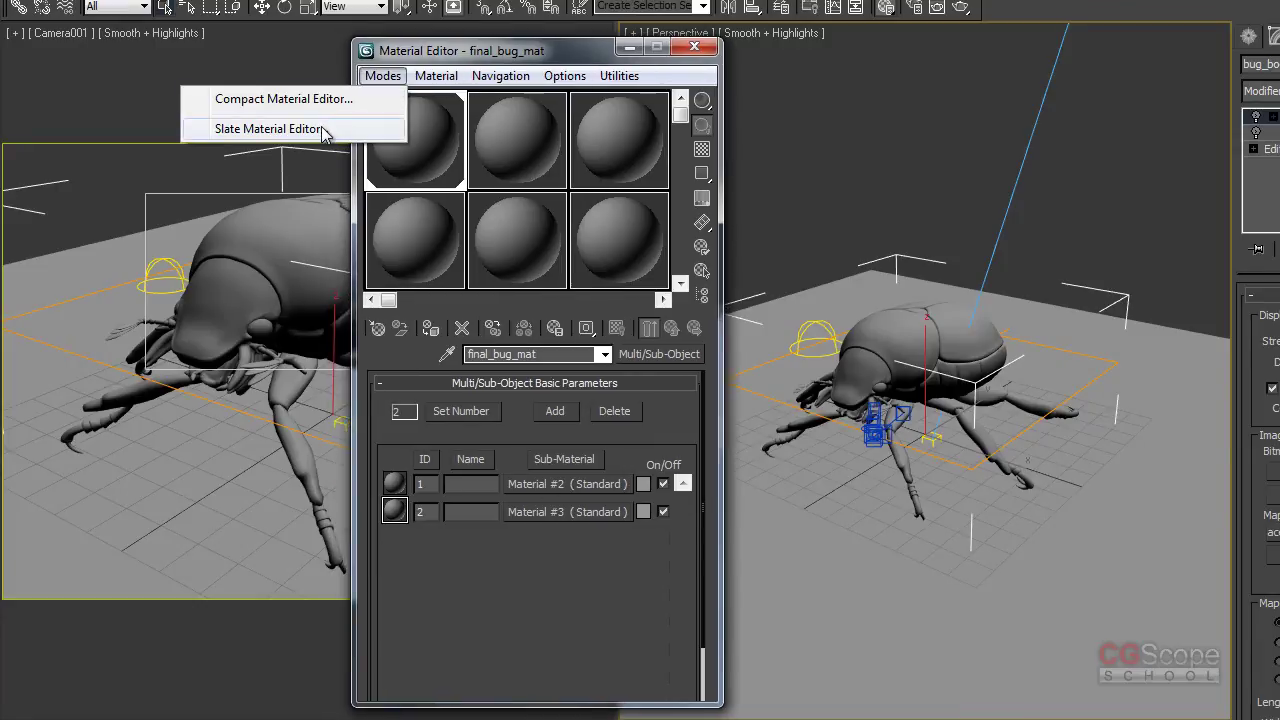
Step: Return to the Slate Material Editor and maximize it to fill the screen
left_click(300, 128)
left_click_drag(857, 68, 322, 42)
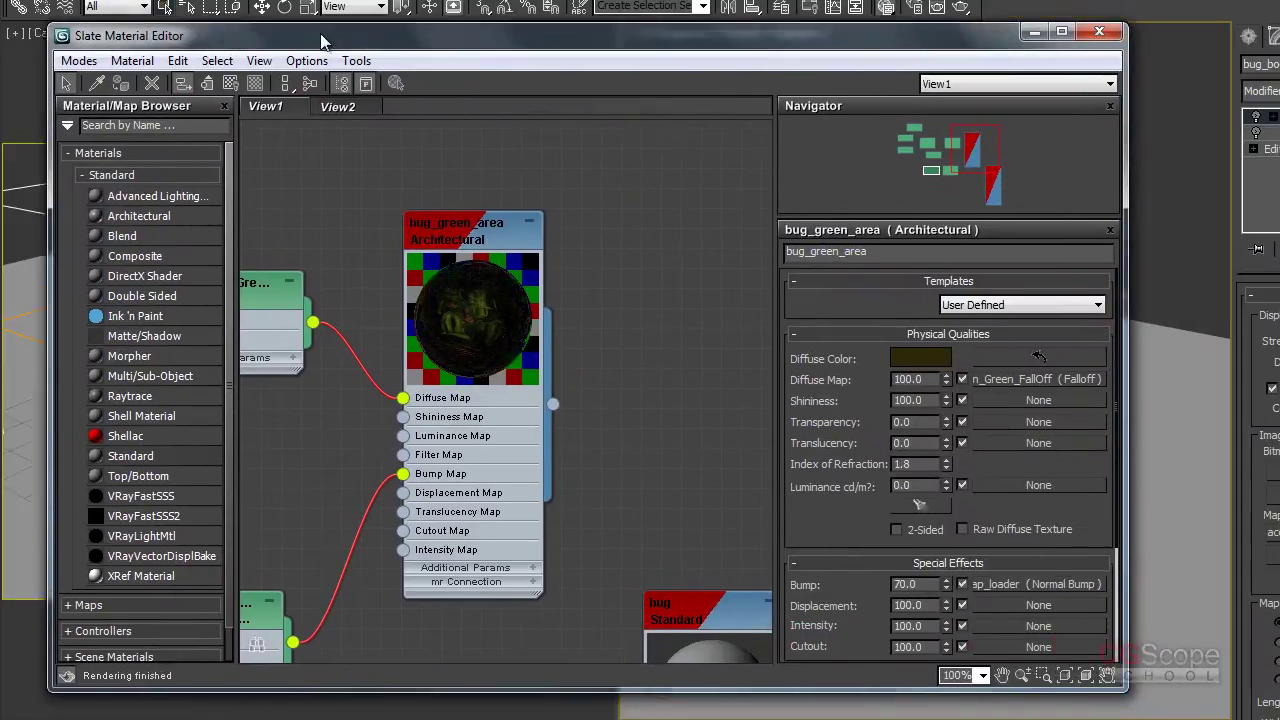
mouse_move(525, 425)
middle_mouse_down()
mouse_move(557, 331)
mouse_move(529, 441)
mouse_move(529, 530)
middle_mouse_up()
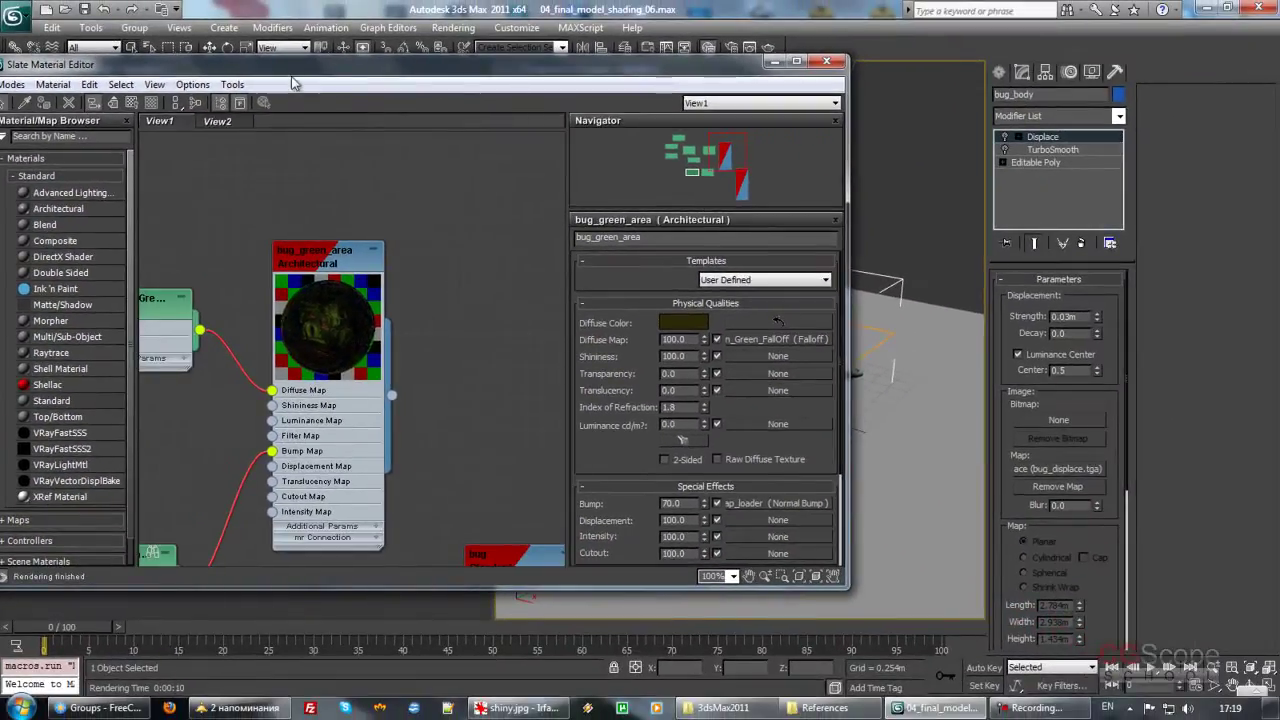
left_click_drag(293, 64, 833, 170)
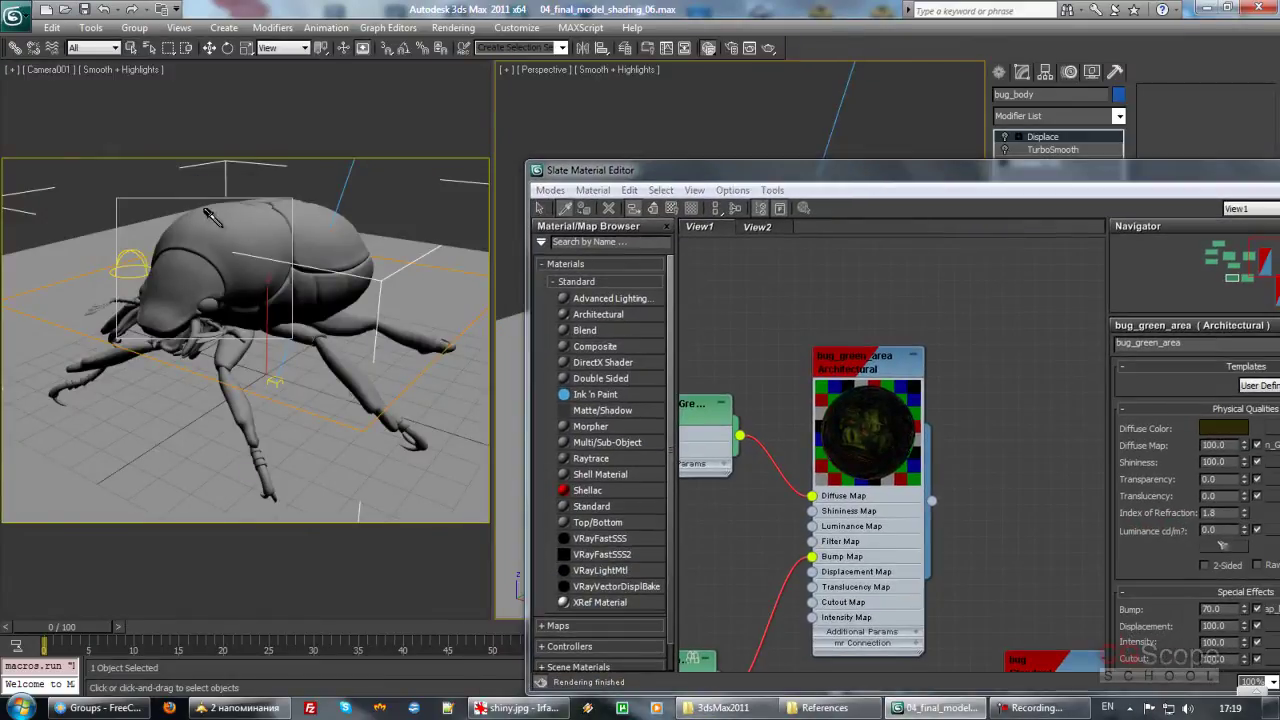
key("w")
middle_click_drag(700, 330, 892, 305)
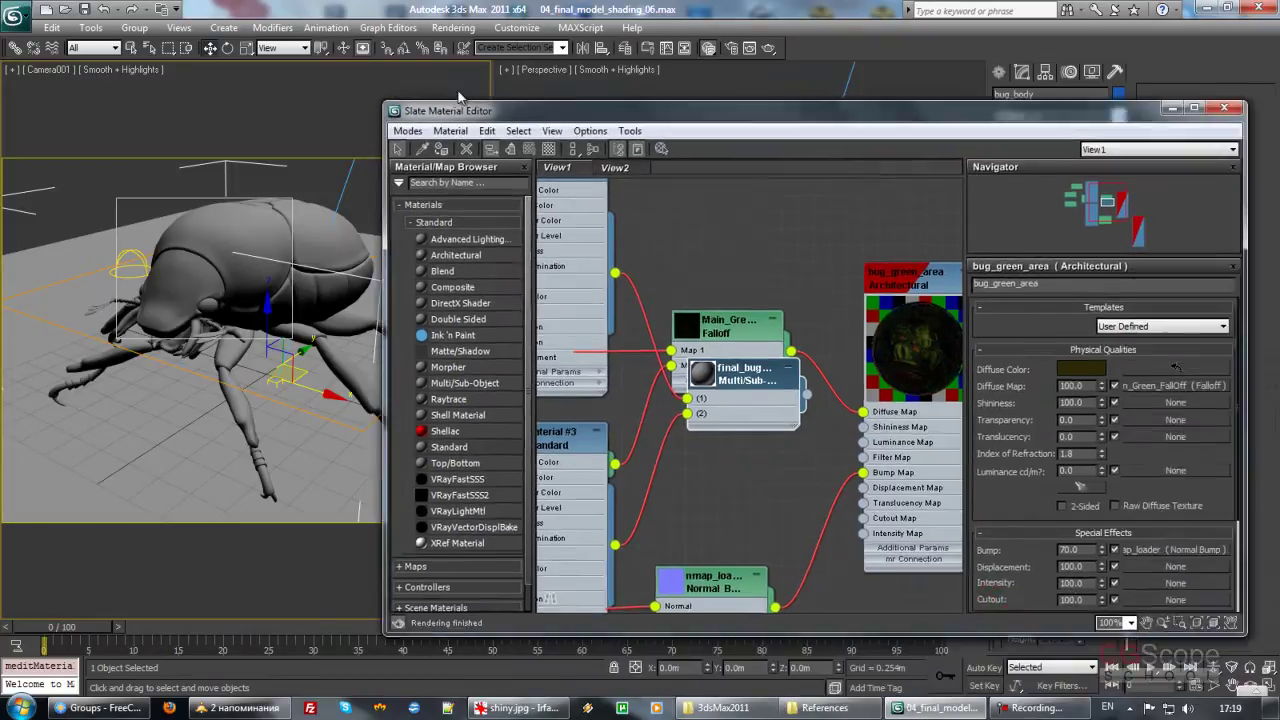
left_click_drag(715, 182, 381, 72)
double_click(381, 72)
Step: Delete the unused Material #2 and Material #3 sub-material nodes
scroll(414, 397, "down", 2)
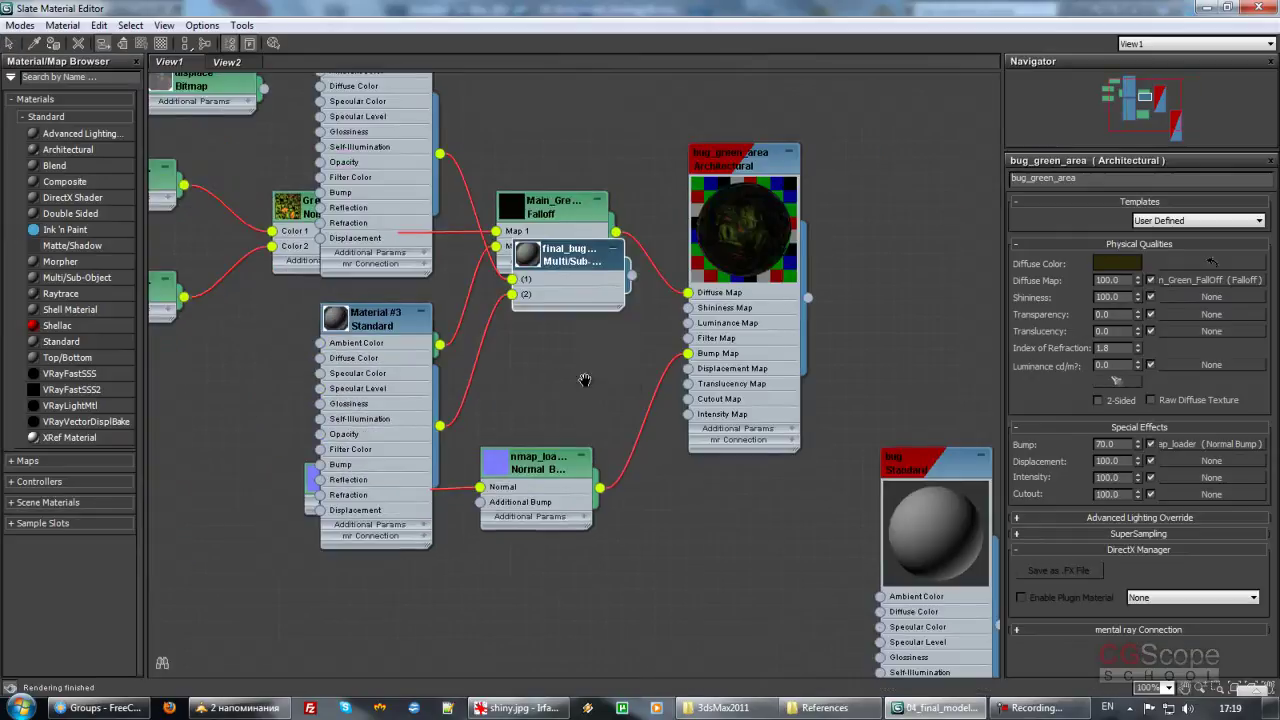
middle_click_drag(536, 449, 431, 365)
scroll(431, 365, "up", 1)
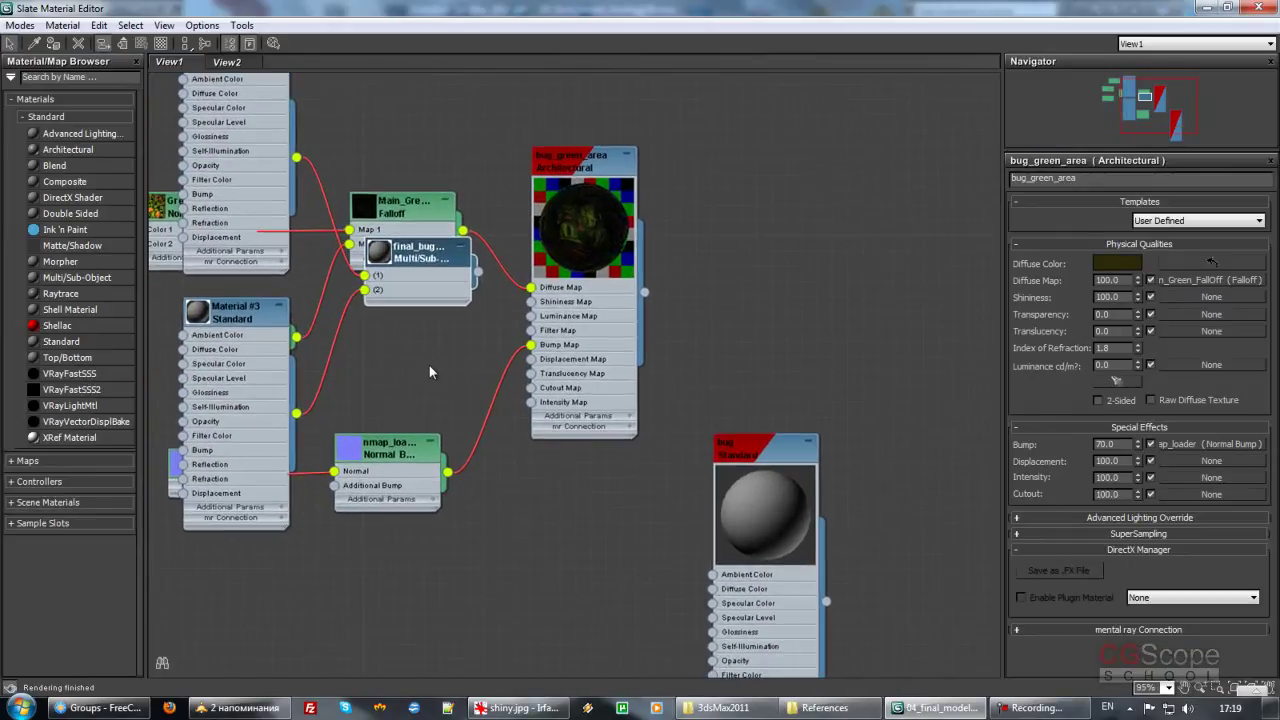
scroll(433, 375, "up", 1)
scroll(437, 377, "up", 1)
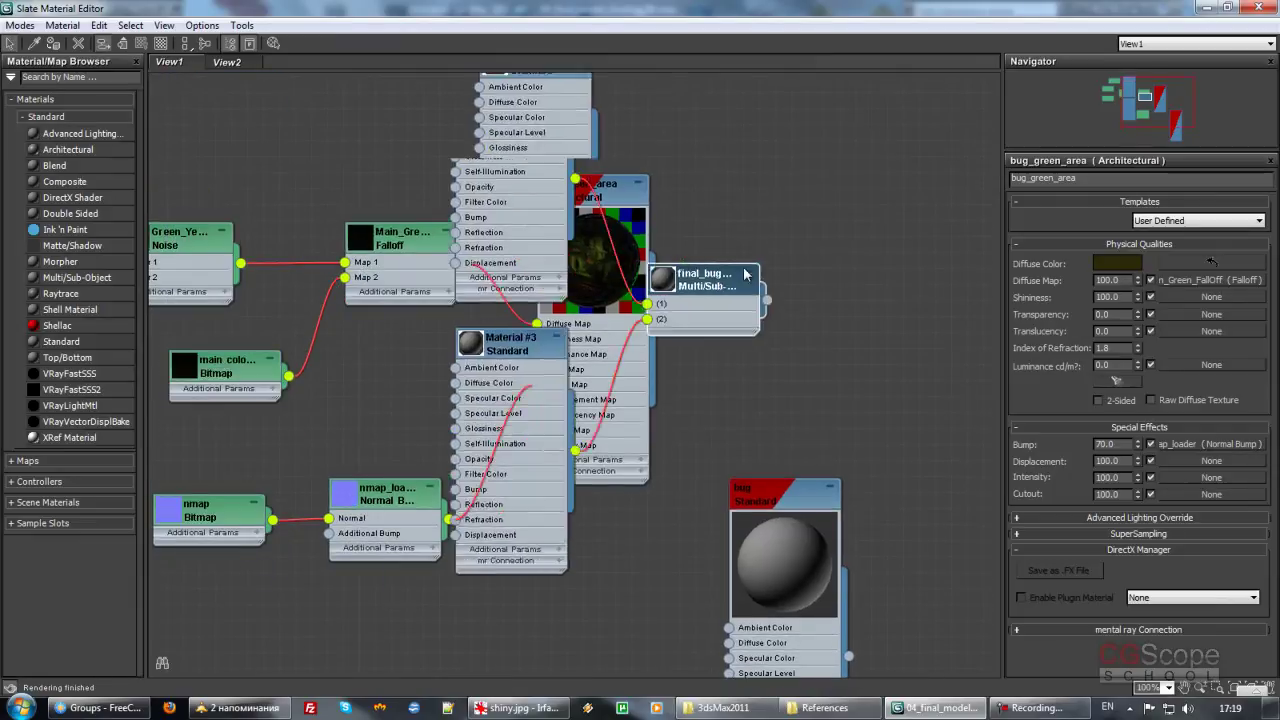
left_click_drag(427, 298, 975, 280)
left_click(836, 306)
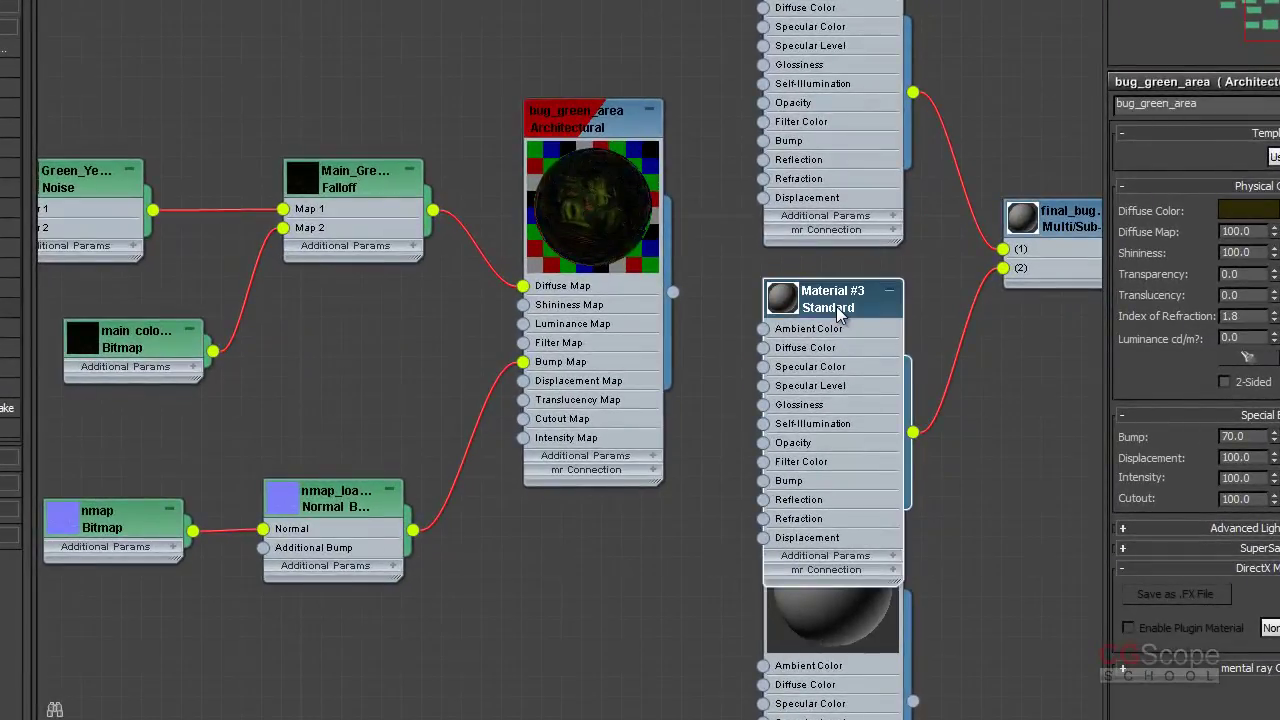
key("Delete")
middle_click_drag(897, 230, 742, 430)
left_click(697, 168)
key("Delete")
Step: Collapse the bug_green_area swatch and tidy the map, Normal Bump and Multi/Sub-object nodes
double_click(430, 405)
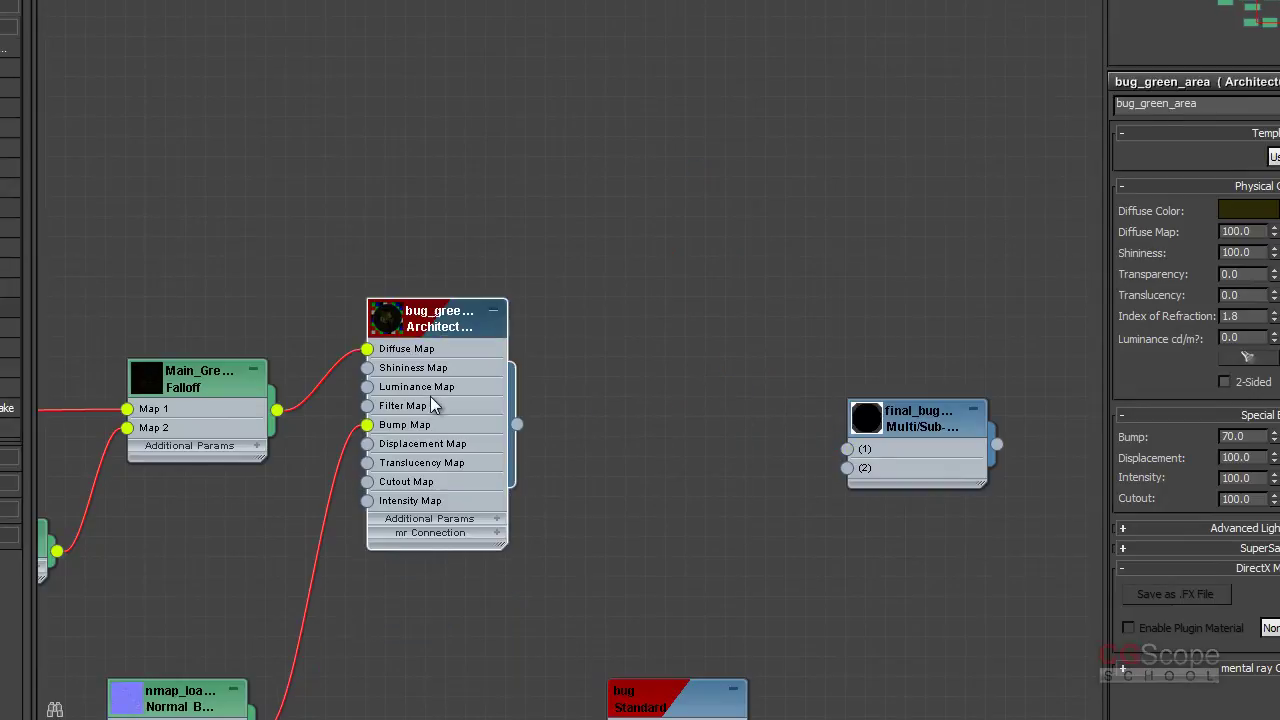
middle_click_drag(401, 381, 722, 239)
mouse_move(515, 191)
left_mouse_down()
mouse_move(540, 178)
mouse_move(529, 185)
left_mouse_up()
left_click_drag(512, 555, 527, 423)
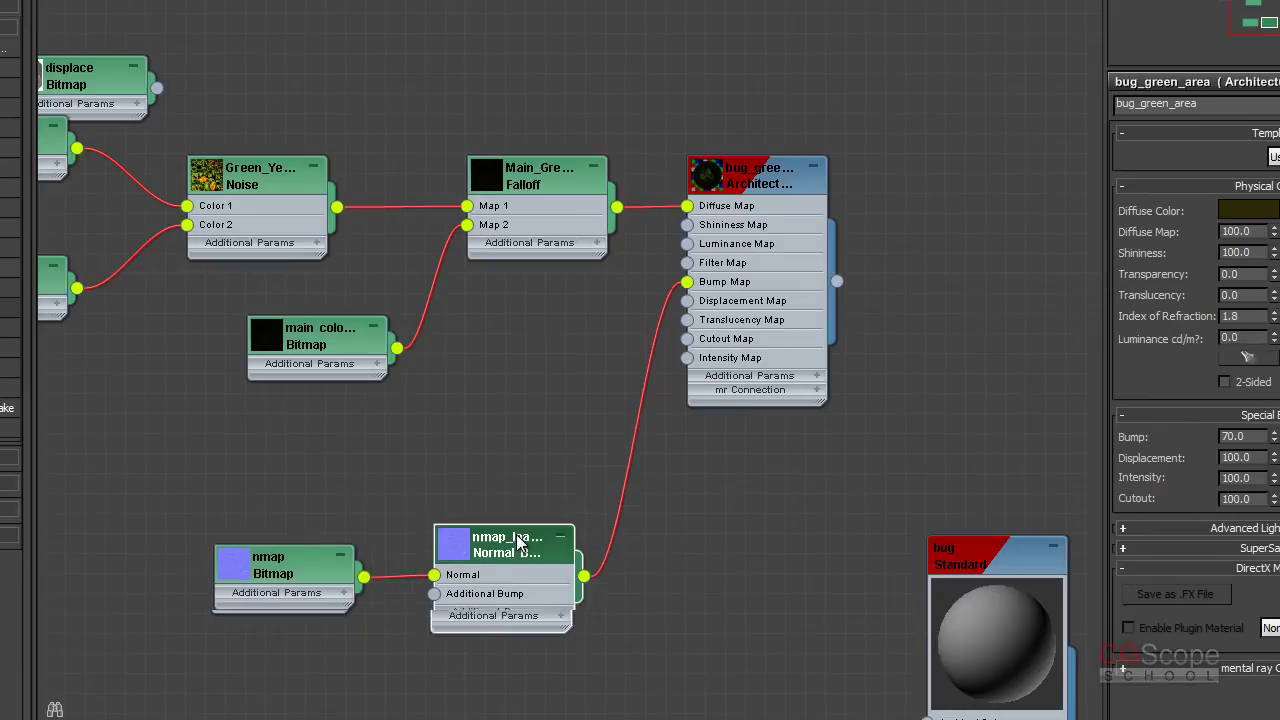
middle_click_drag(527, 422, 58, 556)
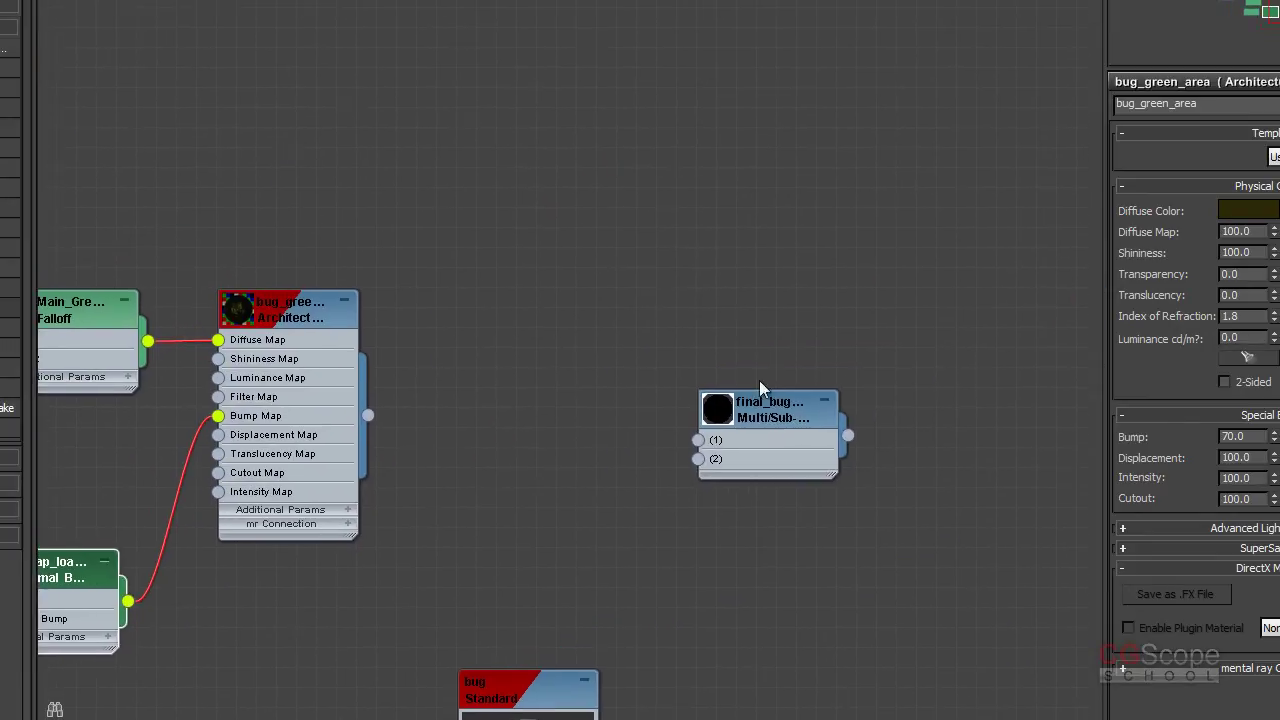
mouse_move(773, 418)
left_mouse_down()
mouse_move(701, 355)
mouse_move(571, 358)
left_mouse_up()
Step: Wire bug_green_area into slot 1 of the Multi/Sub-object material and reframe the graph
middle_click_drag(406, 412, 624, 410)
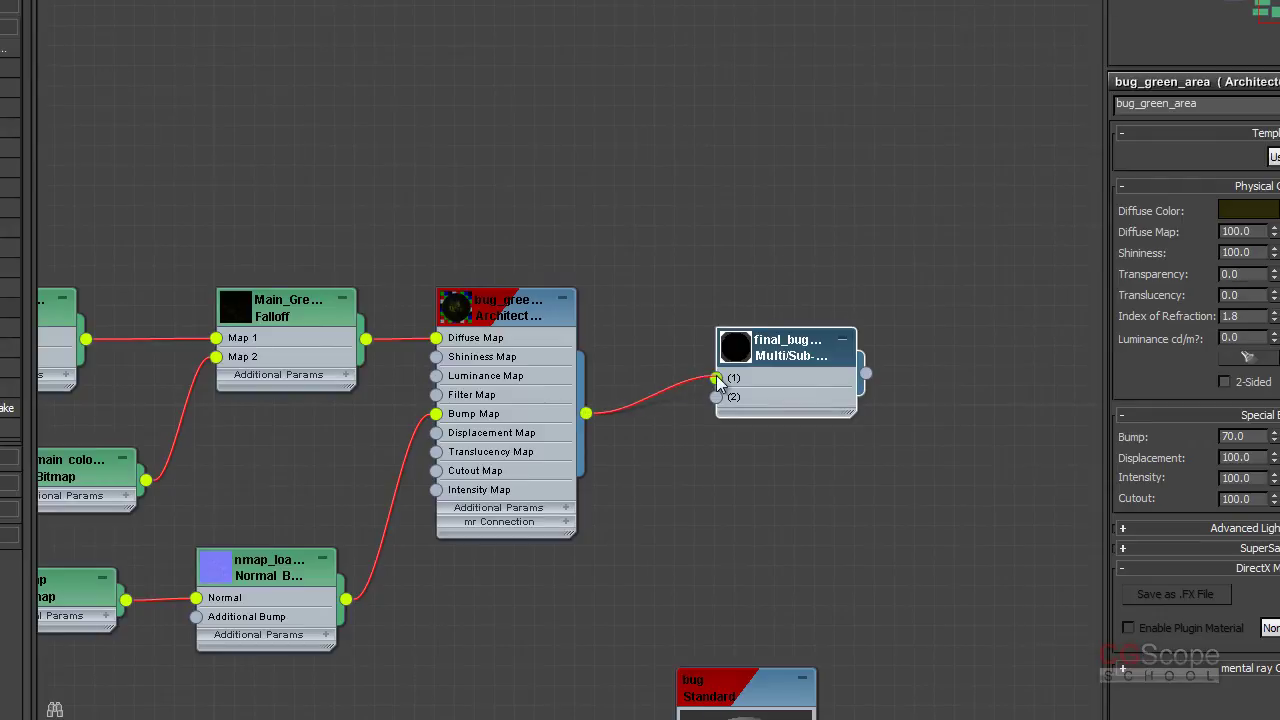
middle_click_drag(801, 376, 861, 416)
scroll(445, 448, "down", 3)
mouse_move(777, 274)
middle_mouse_down()
mouse_move(766, 394)
mouse_move(154, 160)
middle_mouse_up()
scroll(297, 152, "up", 3)
left_click_drag(297, 152, 705, 66)
middle_click_drag(997, 316, 511, 264)
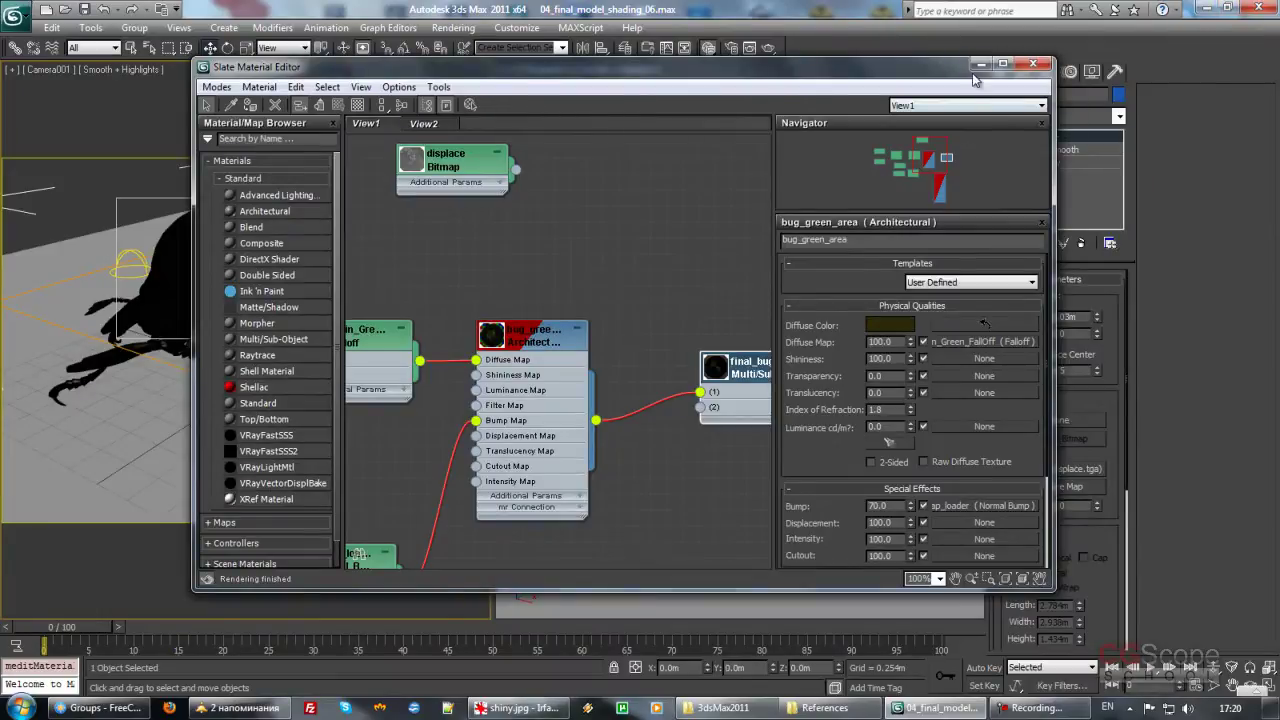
Step: Minimize the material editor, maximize the Perspective view with edged faces, and select bug_body
left_click(980, 64)
left_click(702, 195)
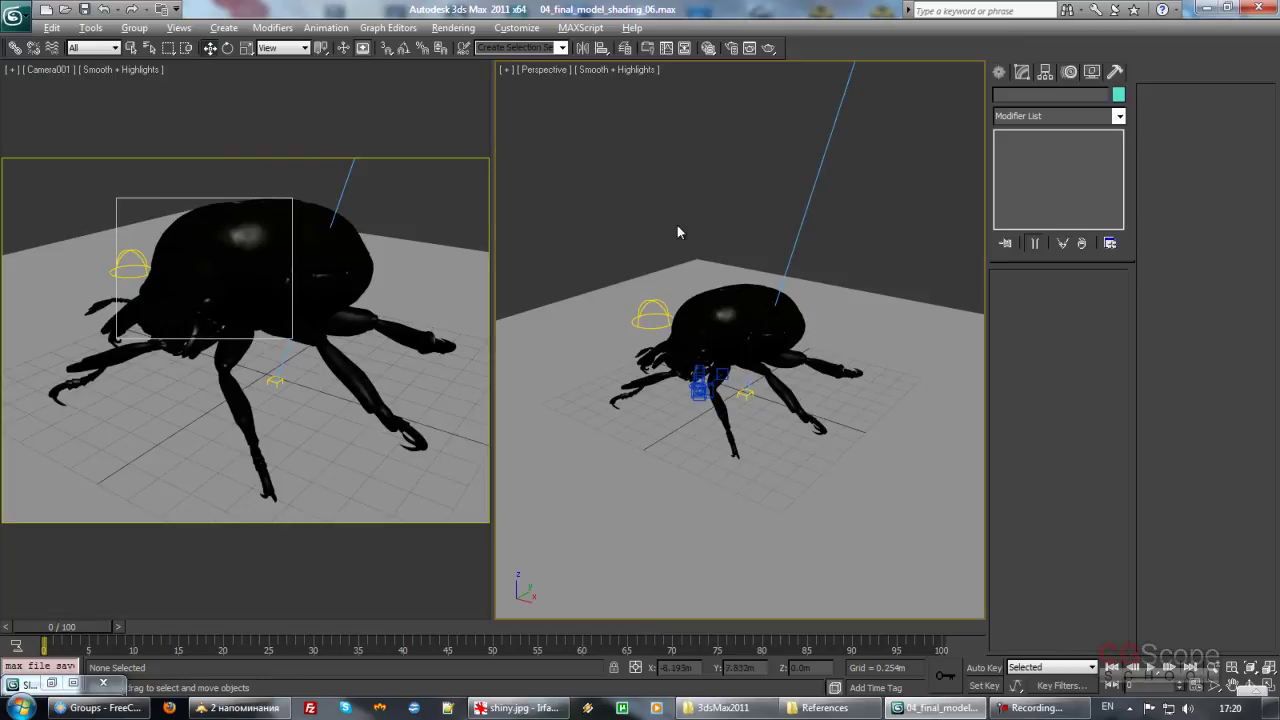
key("alt+w")
middle_click_drag(517, 331, 580, 345, "alt")
key("F4")
left_click(501, 312)
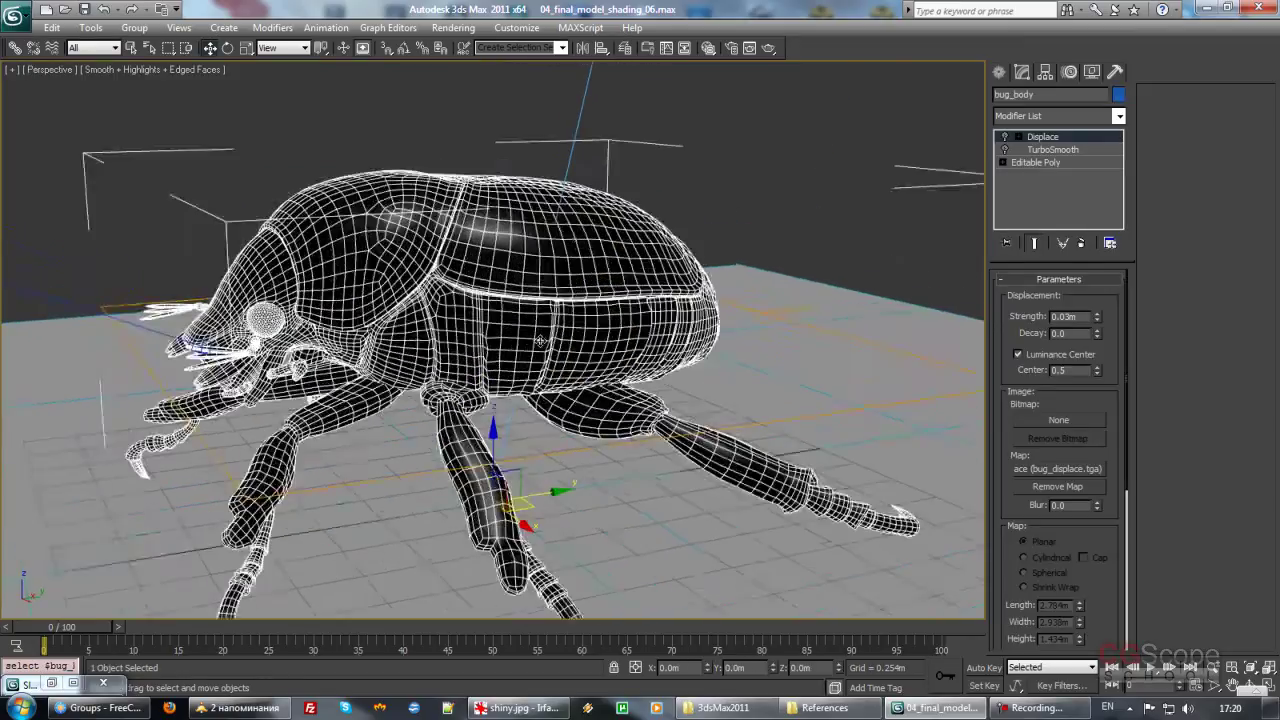
Step: Isolate bug_body and expand its Editable Poly sub-object levels in the modifier stack
left_click(1045, 162)
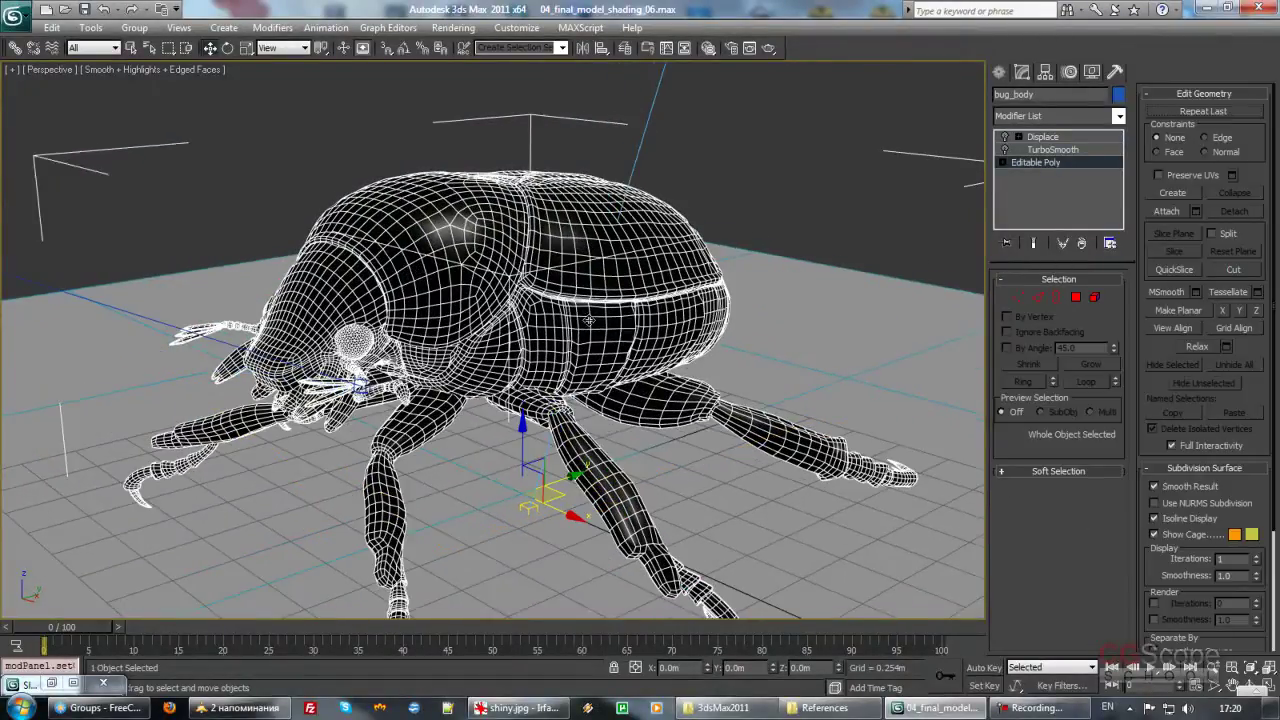
key("alt+q")
middle_click_drag(665, 329, 948, 280, "alt")
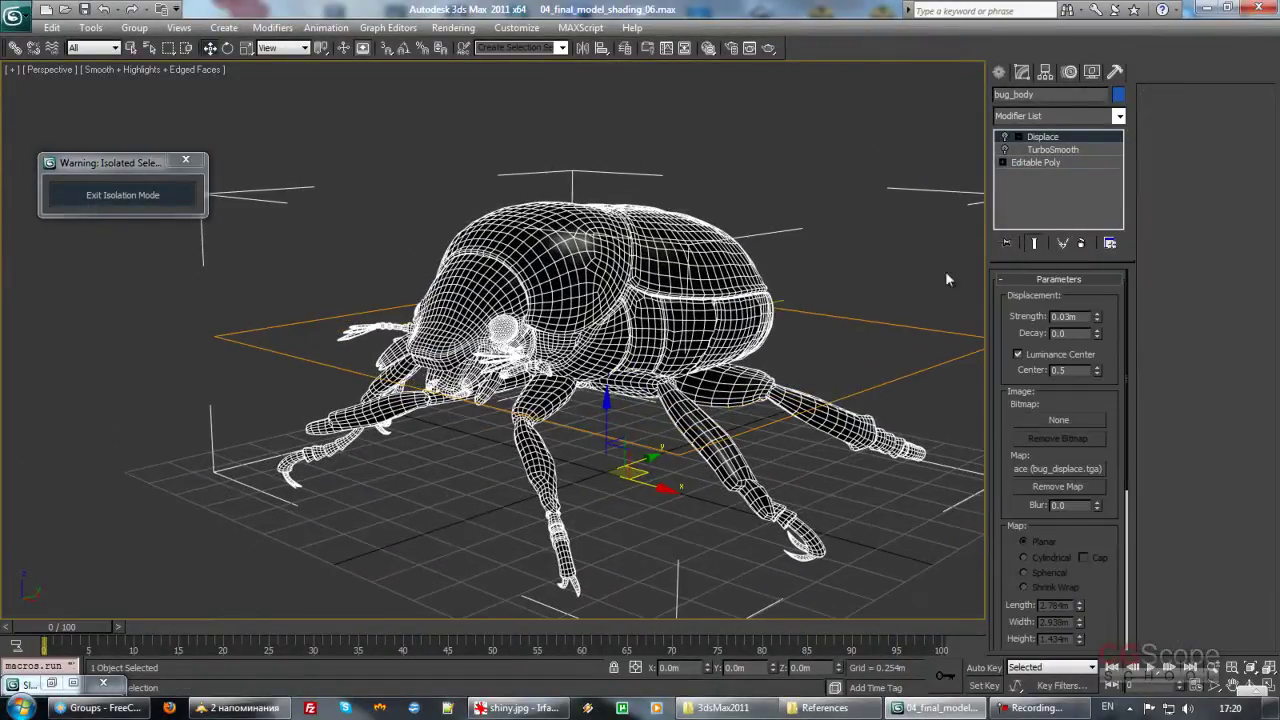
left_click(1002, 162)
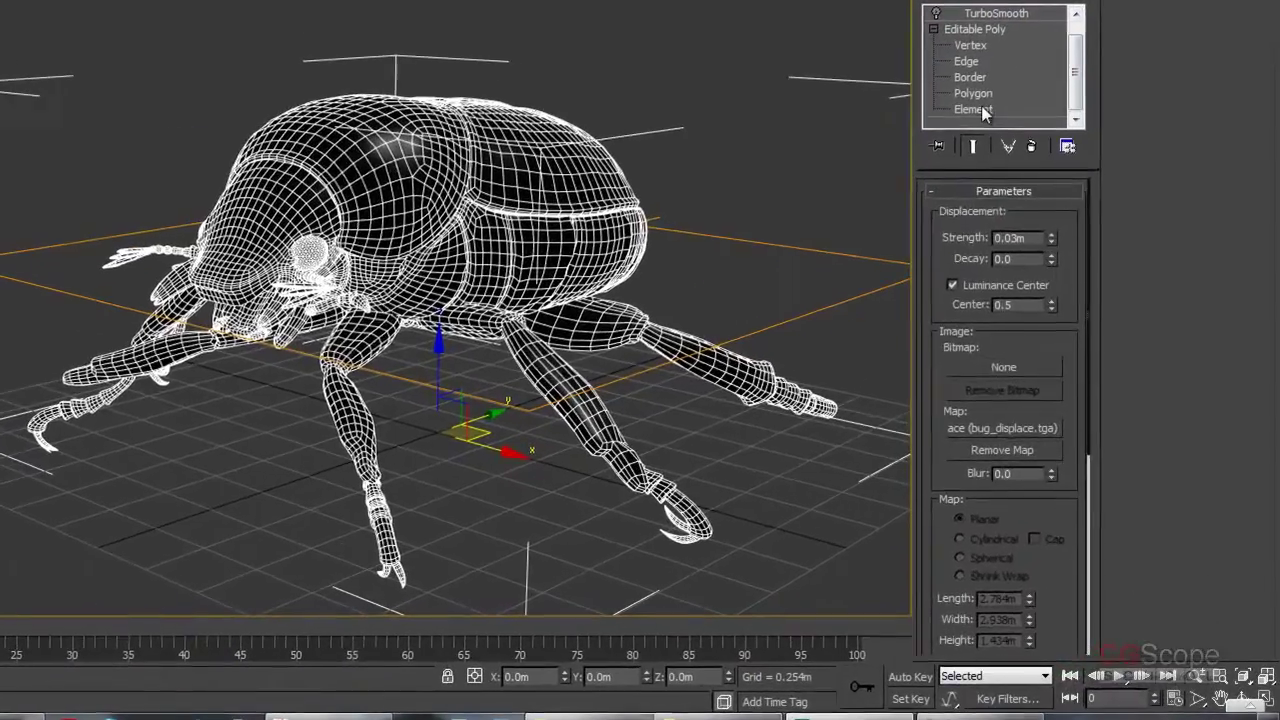
Step: Select every element of the beetle and assign them material ID 1
left_click(976, 109)
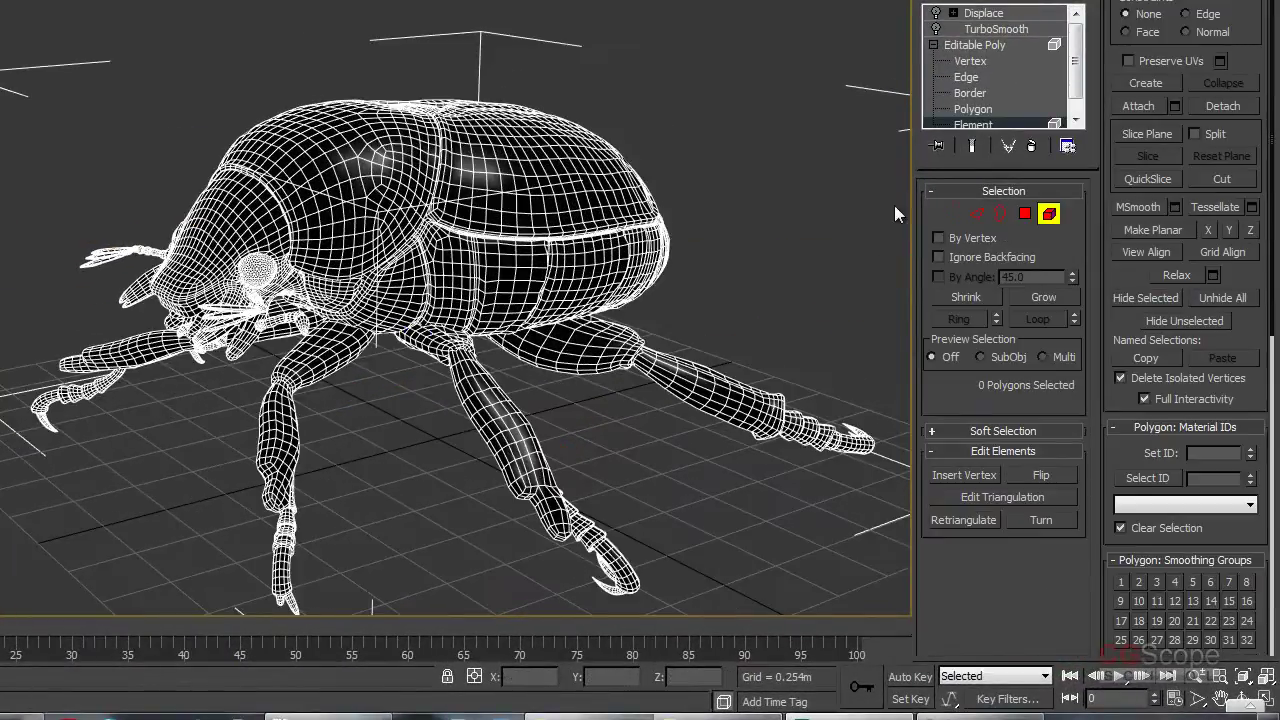
middle_click_drag(424, 250, 390, 270, "alt")
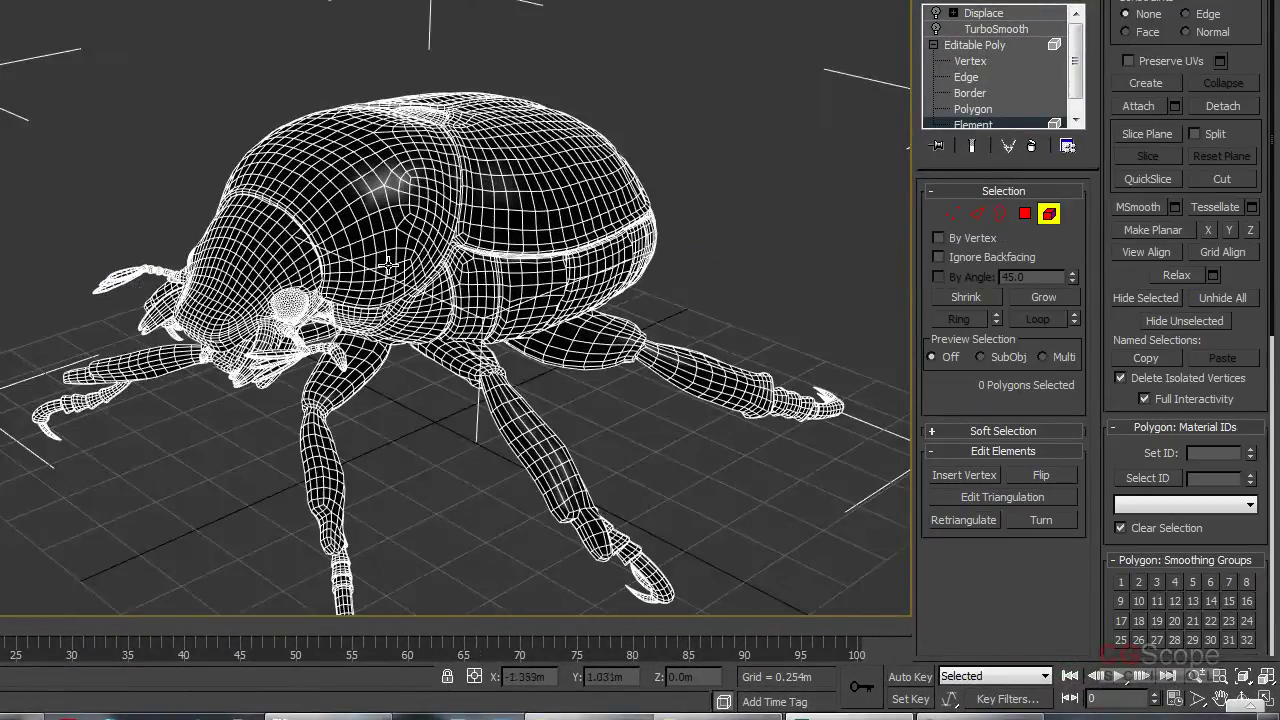
left_click(452, 260)
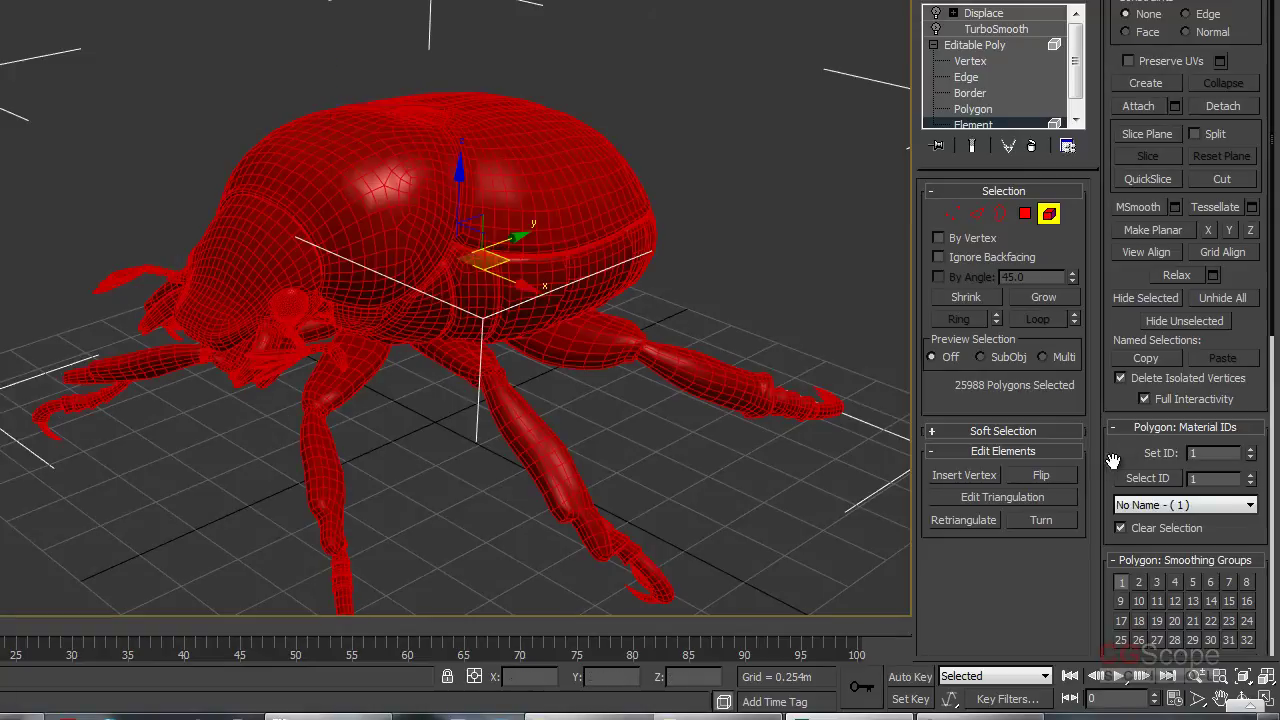
left_click_drag(1113, 460, 1101, 359)
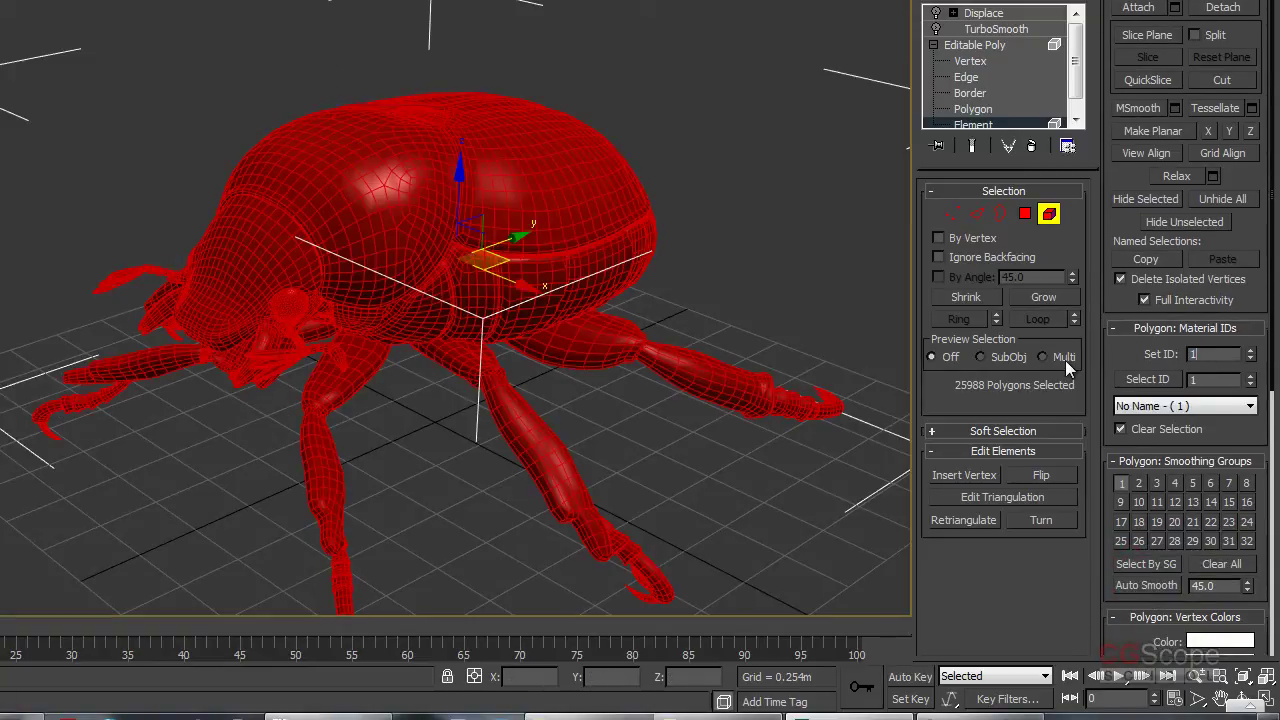
left_click(761, 277)
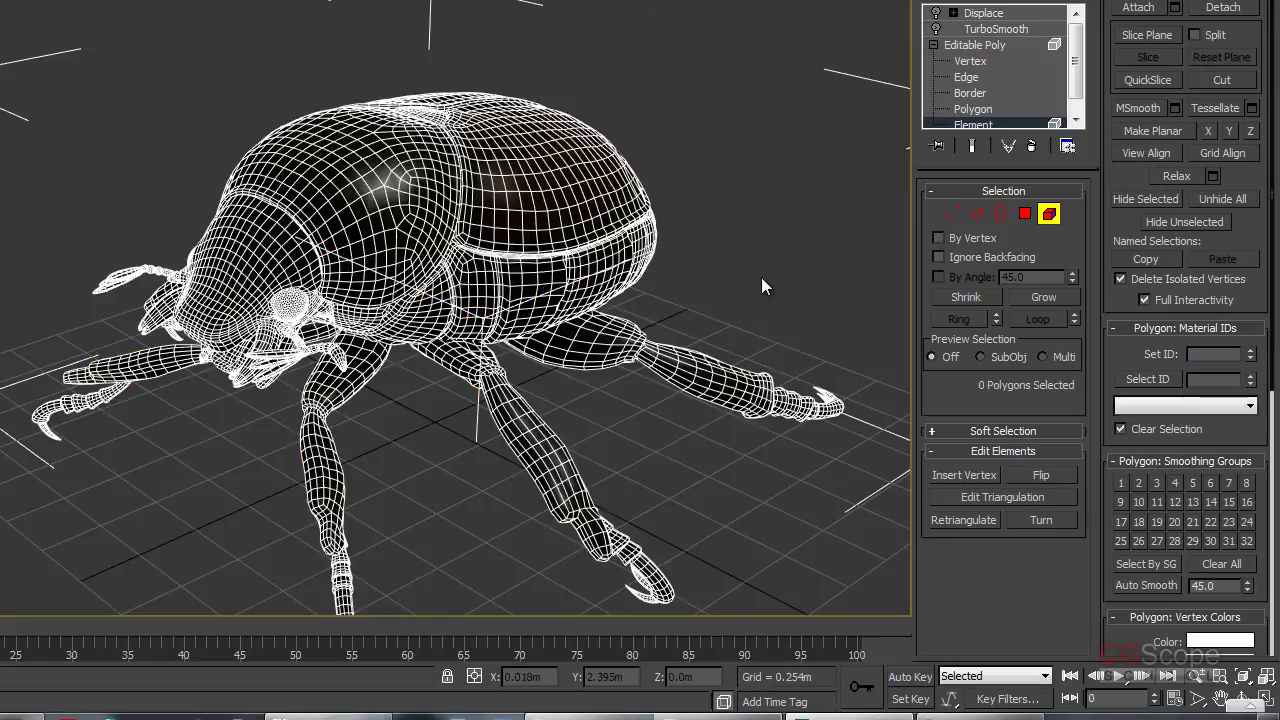
Step: Select both wing shell elements and give them material ID 2
mouse_move(420, 375)
middle_mouse_down("alt")
mouse_move(422, 343)
mouse_move(386, 356)
mouse_move(406, 316)
middle_mouse_up("alt")
left_click(432, 264)
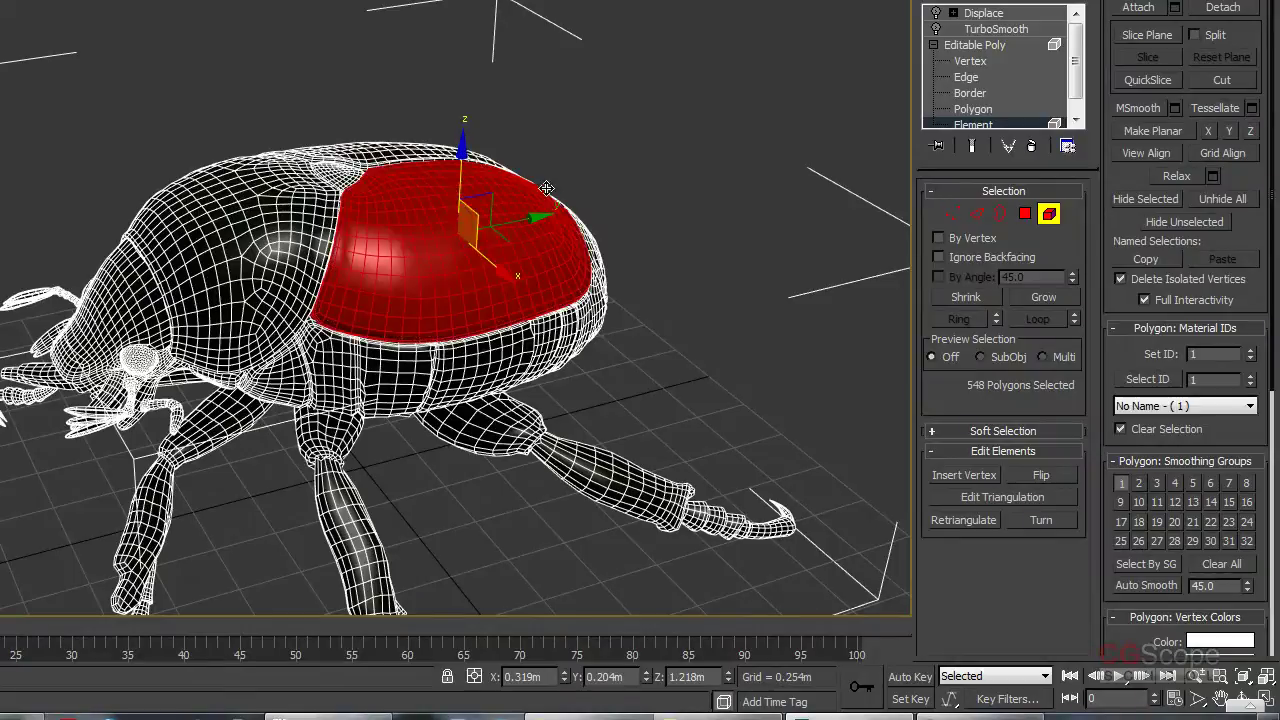
middle_click_drag(432, 264, 555, 282, "alt")
key("q")
left_click(396, 188, "ctrl")
mouse_move(400, 194)
middle_mouse_down("alt")
mouse_move(430, 299)
mouse_move(409, 277)
mouse_move(390, 290)
middle_mouse_up("alt")
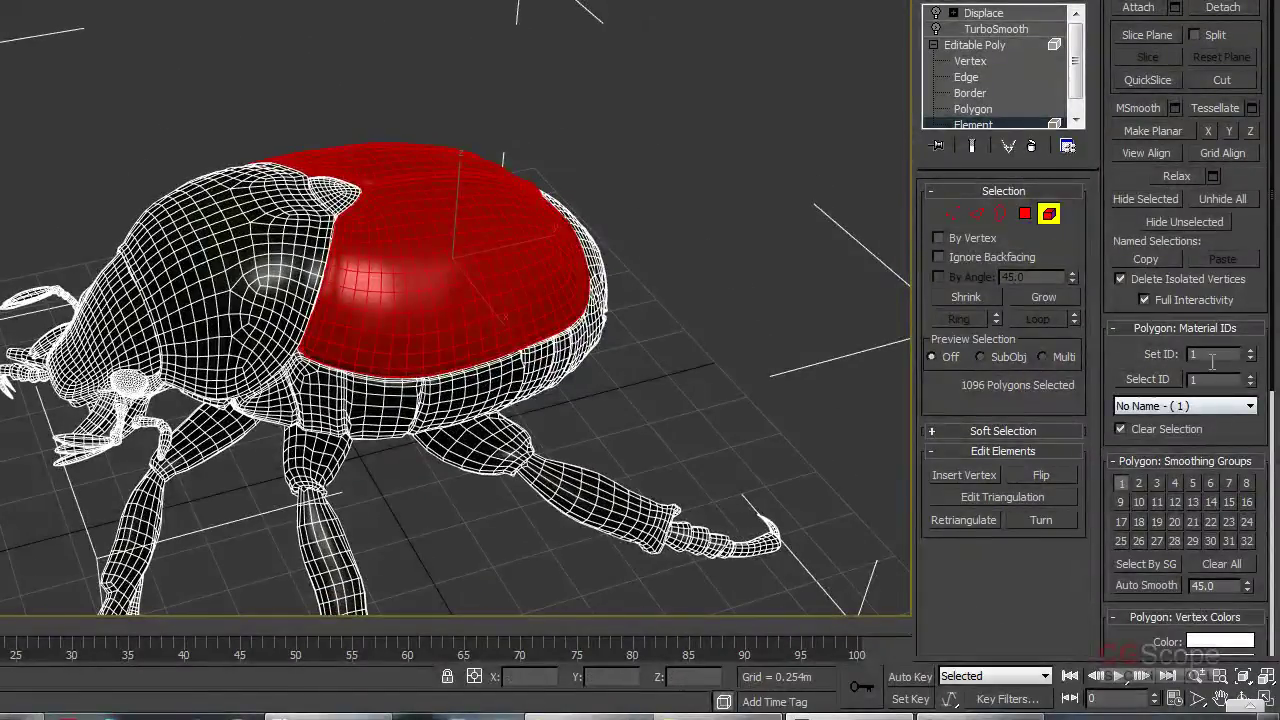
left_click(1250, 354)
Step: Leave element sub-object mode and select the Displace modifier on the beetle
left_click(721, 334)
mouse_move(675, 342)
middle_mouse_down("alt")
mouse_move(704, 322)
mouse_move(695, 284)
mouse_move(680, 304)
mouse_move(457, 297)
mouse_move(489, 271)
mouse_move(509, 276)
mouse_move(451, 291)
mouse_move(423, 323)
mouse_move(666, 309)
mouse_move(648, 294)
mouse_move(724, 268)
mouse_move(580, 300)
mouse_move(417, 300)
mouse_move(405, 325)
mouse_move(626, 314)
mouse_move(580, 366)
mouse_move(562, 324)
mouse_move(575, 315)
middle_mouse_up("alt")
key("F4")
left_click(1049, 214)
left_click(933, 45)
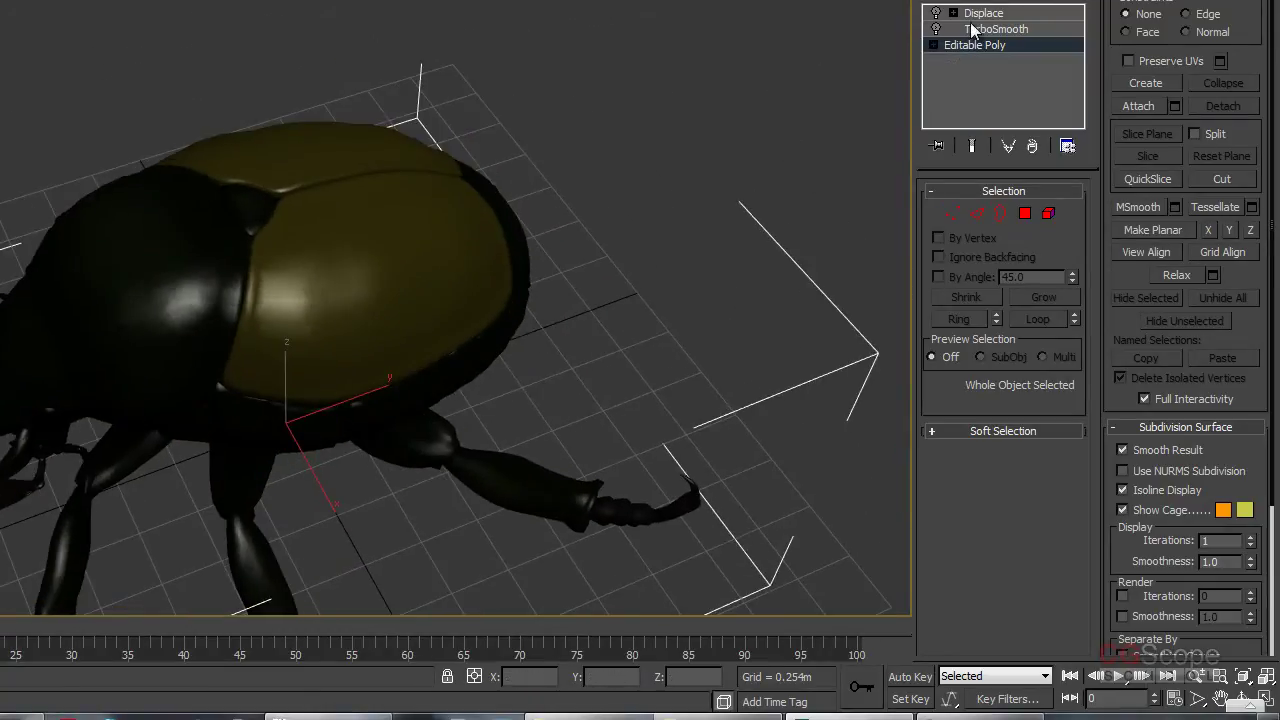
left_click(984, 13)
mouse_move(699, 191)
middle_mouse_down("alt")
mouse_move(471, 297)
mouse_move(561, 289)
middle_mouse_up("alt")
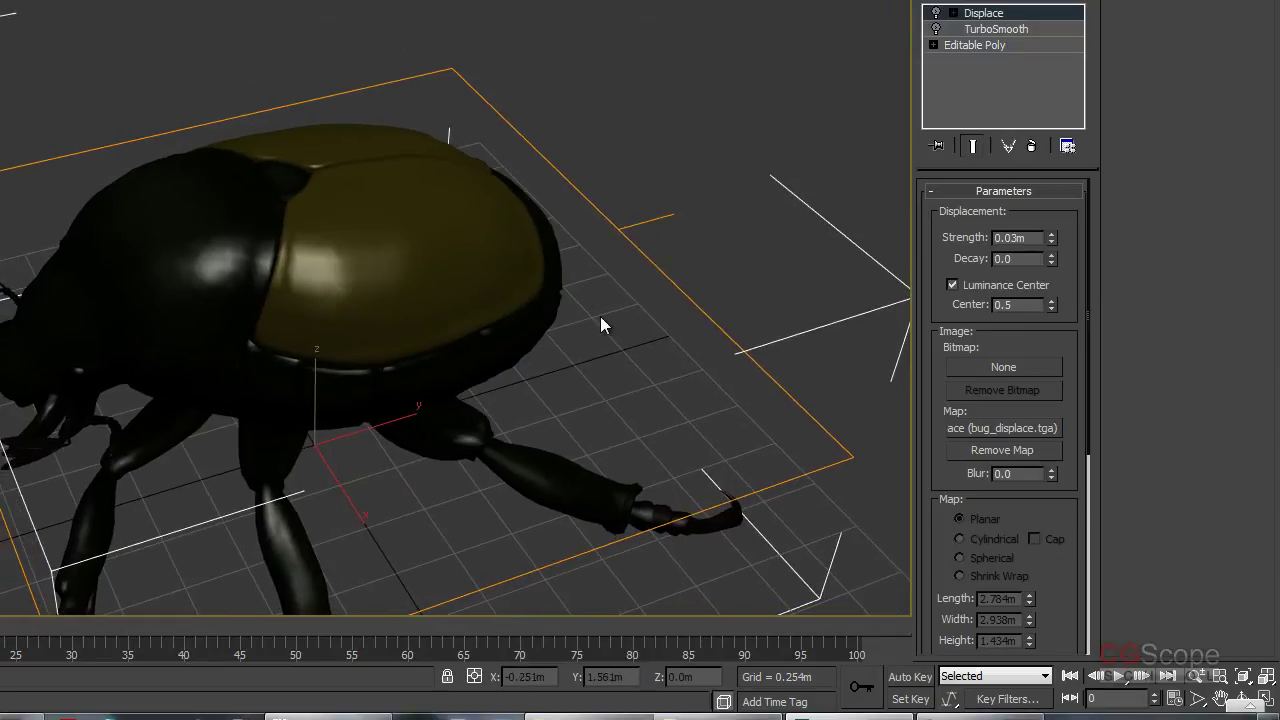
Step: Maximize the Slate Material Editor and rearrange the bug_green_area and Multi/Sub-object nodes
key("m")
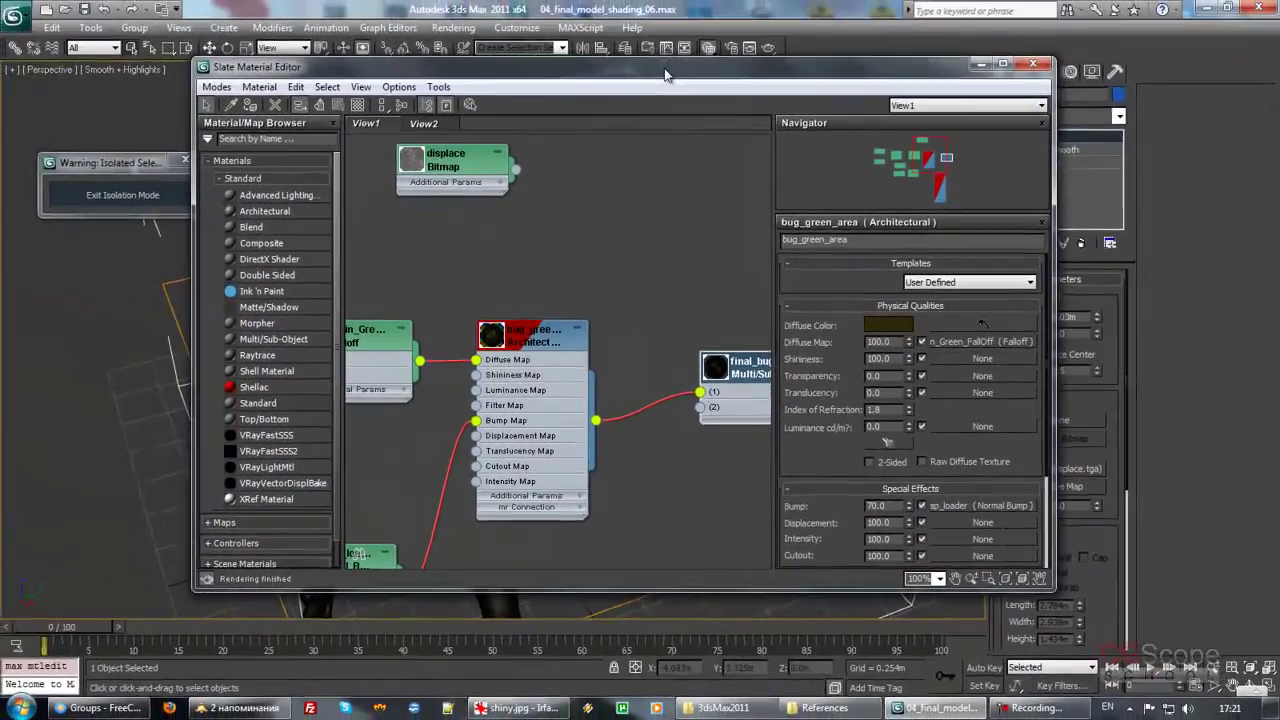
double_click(665, 75)
middle_click_drag(656, 361, 666, 266)
mouse_move(520, 360)
middle_mouse_down()
mouse_move(648, 449)
mouse_move(647, 394)
middle_mouse_up()
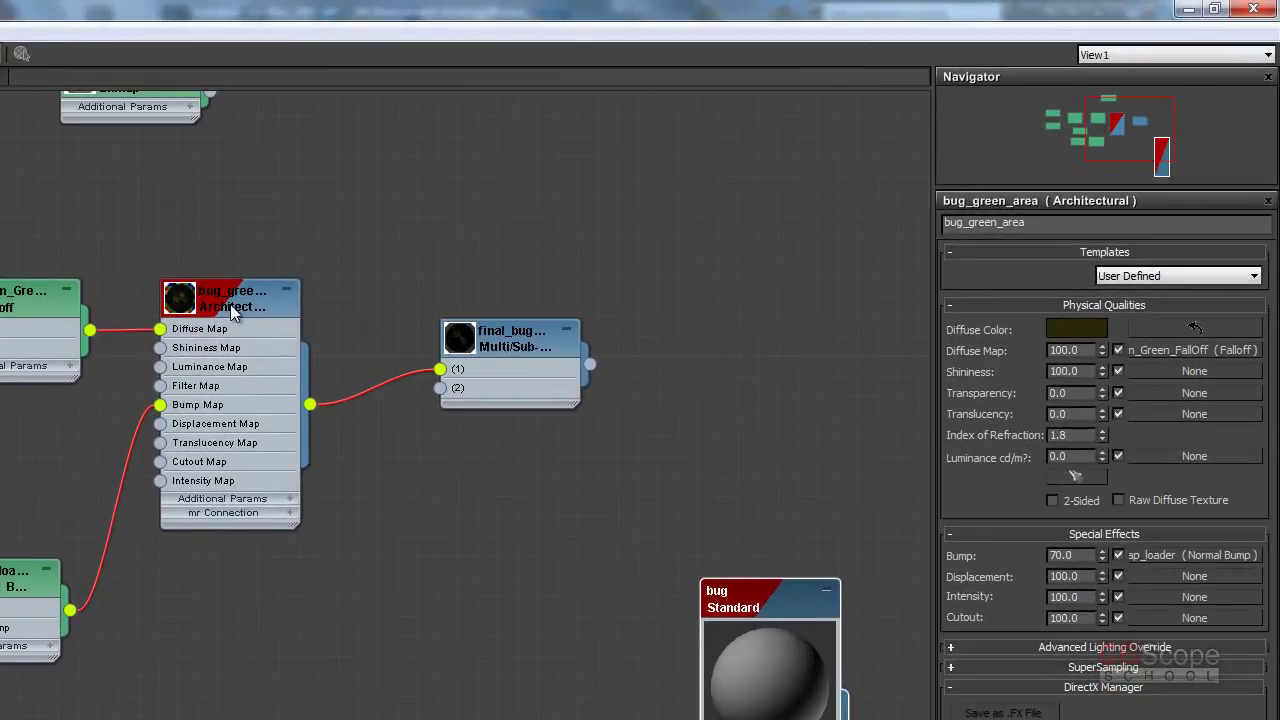
left_click_drag(230, 304, 189, 165)
left_click_drag(496, 342, 547, 487)
left_click_drag(225, 287, 200, 184)
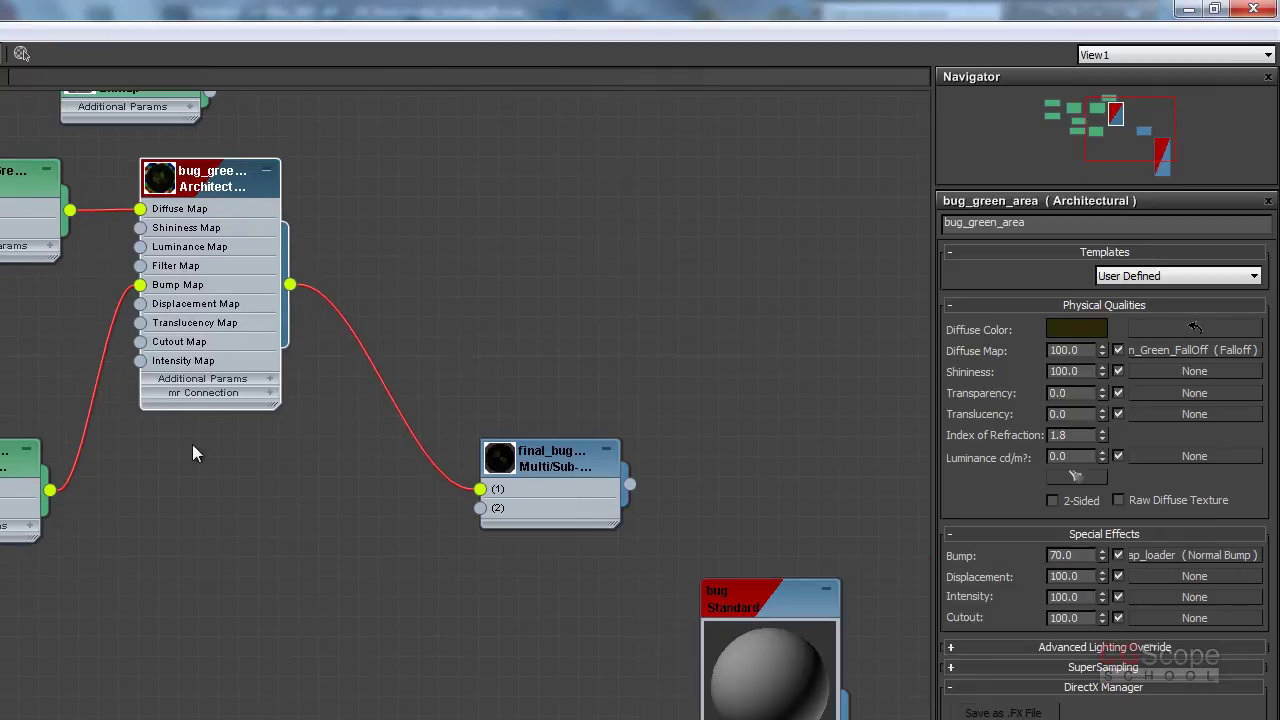
middle_click_drag(192, 444, 663, 400)
middle_click_drag(586, 480, 393, 531)
Step: Bring the bug Standard node into view and place it below the node chain
scroll(393, 531, "up", 2)
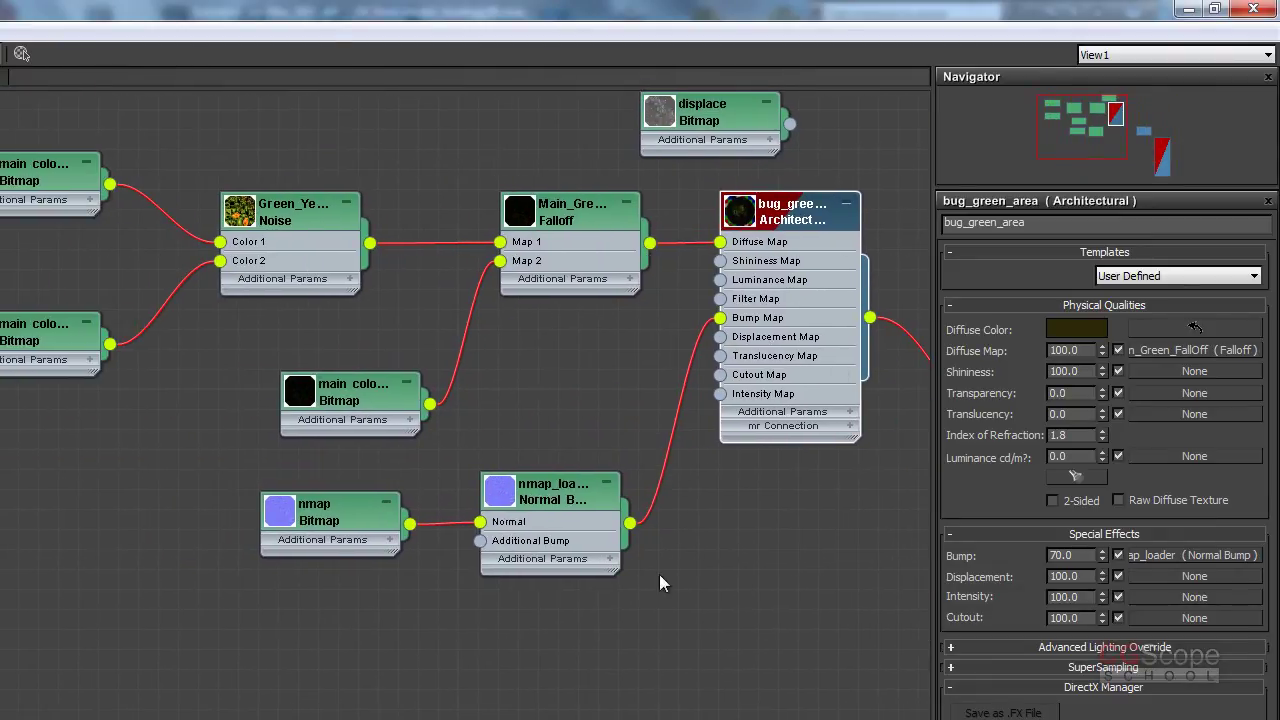
left_click_drag(365, 412, 346, 392)
mouse_move(732, 530)
middle_mouse_down()
mouse_move(365, 530)
mouse_move(679, 558)
middle_mouse_up()
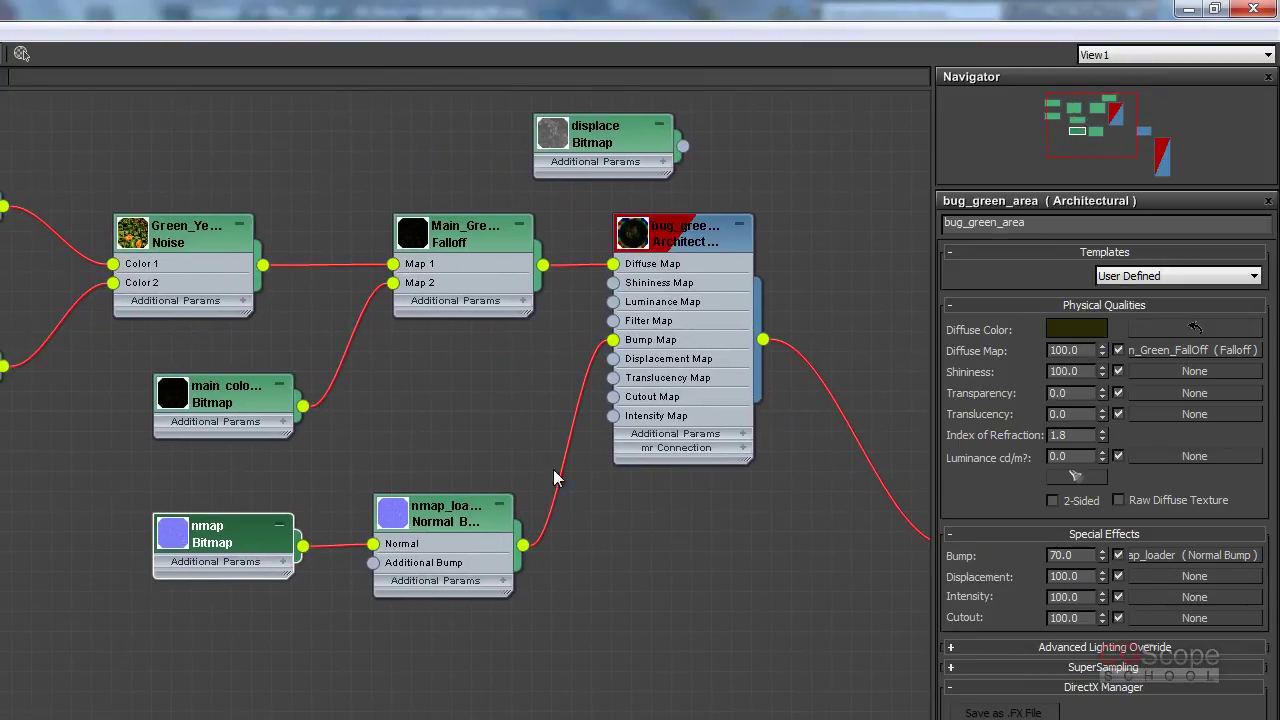
middle_click_drag(553, 478, 389, 405)
mouse_move(814, 429)
left_mouse_down()
mouse_move(297, 435)
mouse_move(251, 409)
left_mouse_up()
middle_click_drag(490, 455, 520, 469)
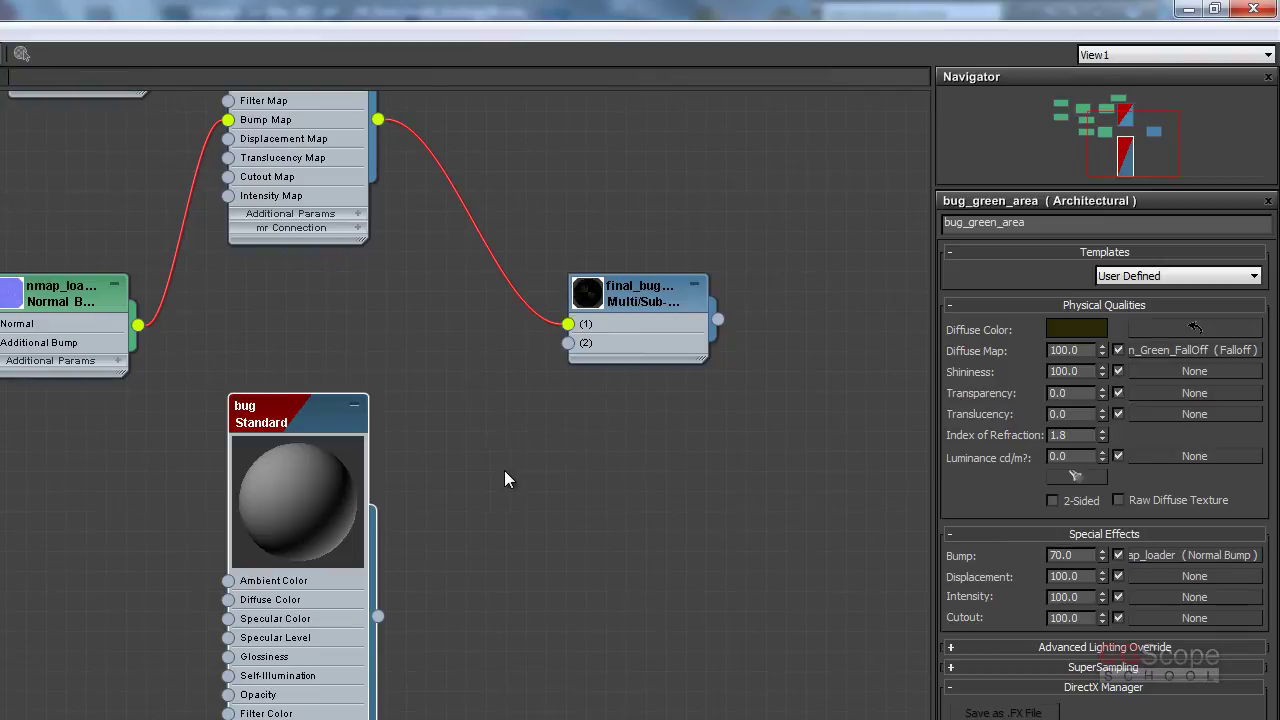
mouse_move(479, 476)
middle_mouse_down()
mouse_move(500, 494)
mouse_move(437, 437)
mouse_move(461, 464)
mouse_move(543, 494)
middle_mouse_up()
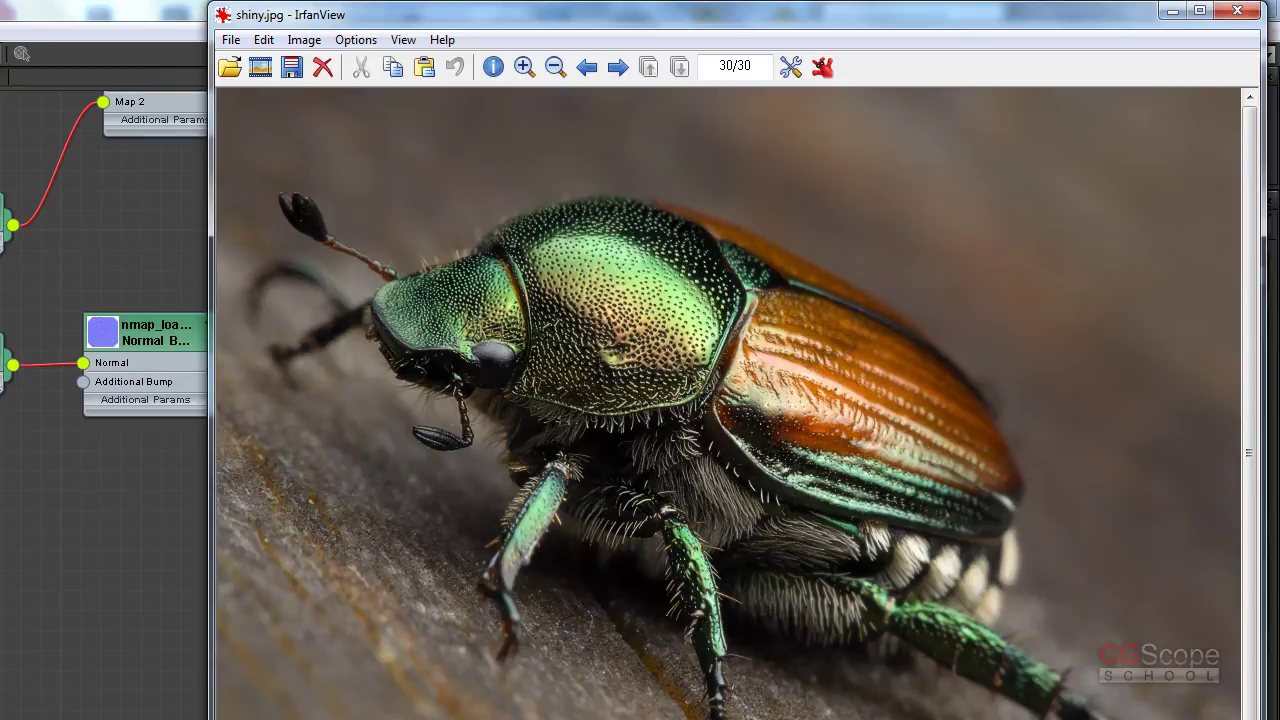
Step: Connect the bug Standard material to input 2 of the final_bug Multi/Sub-object material
left_click(1172, 10)
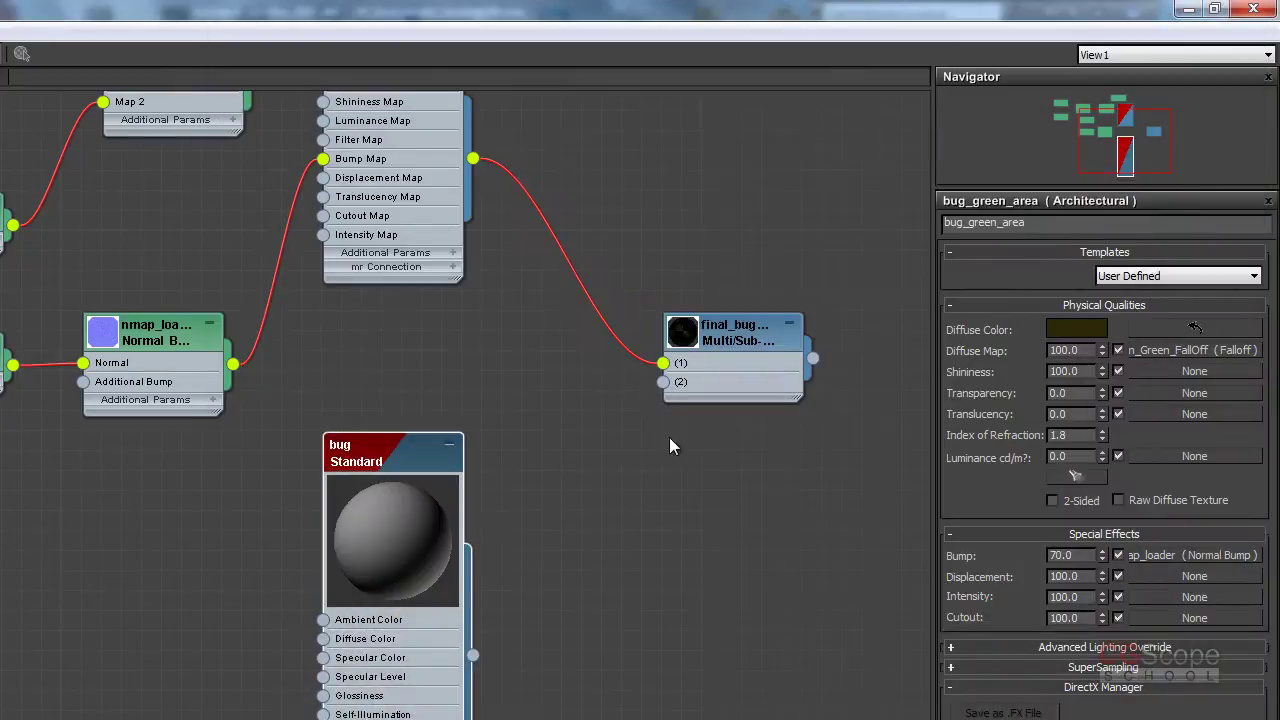
middle_click_drag(571, 434, 563, 453)
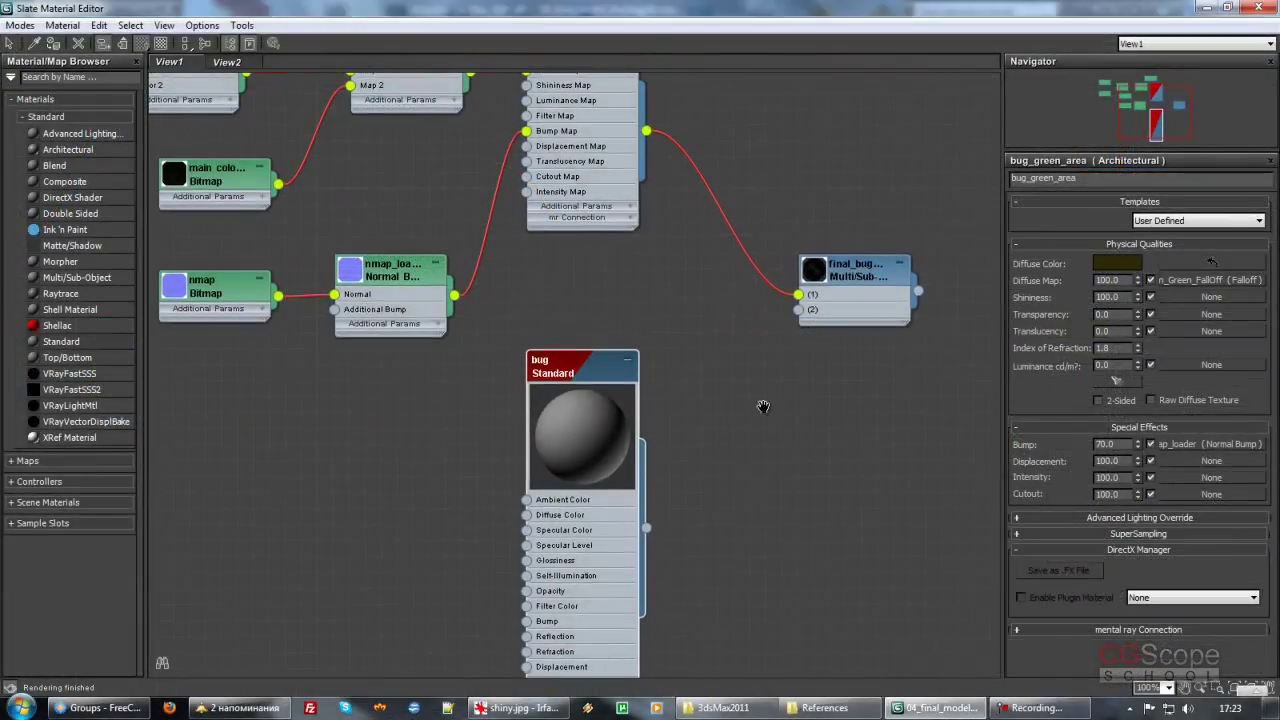
mouse_move(788, 474)
middle_mouse_down()
mouse_move(709, 440)
mouse_move(759, 436)
middle_mouse_up()
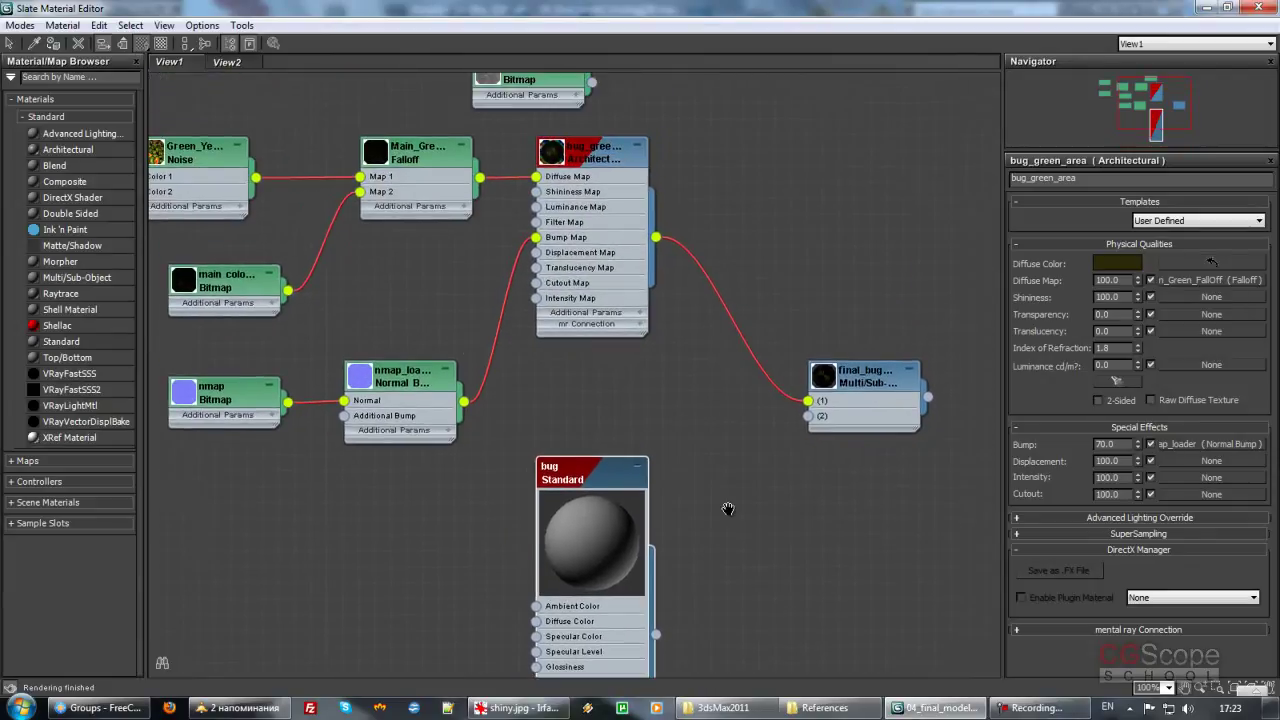
left_click_drag(646, 354, 966, 562)
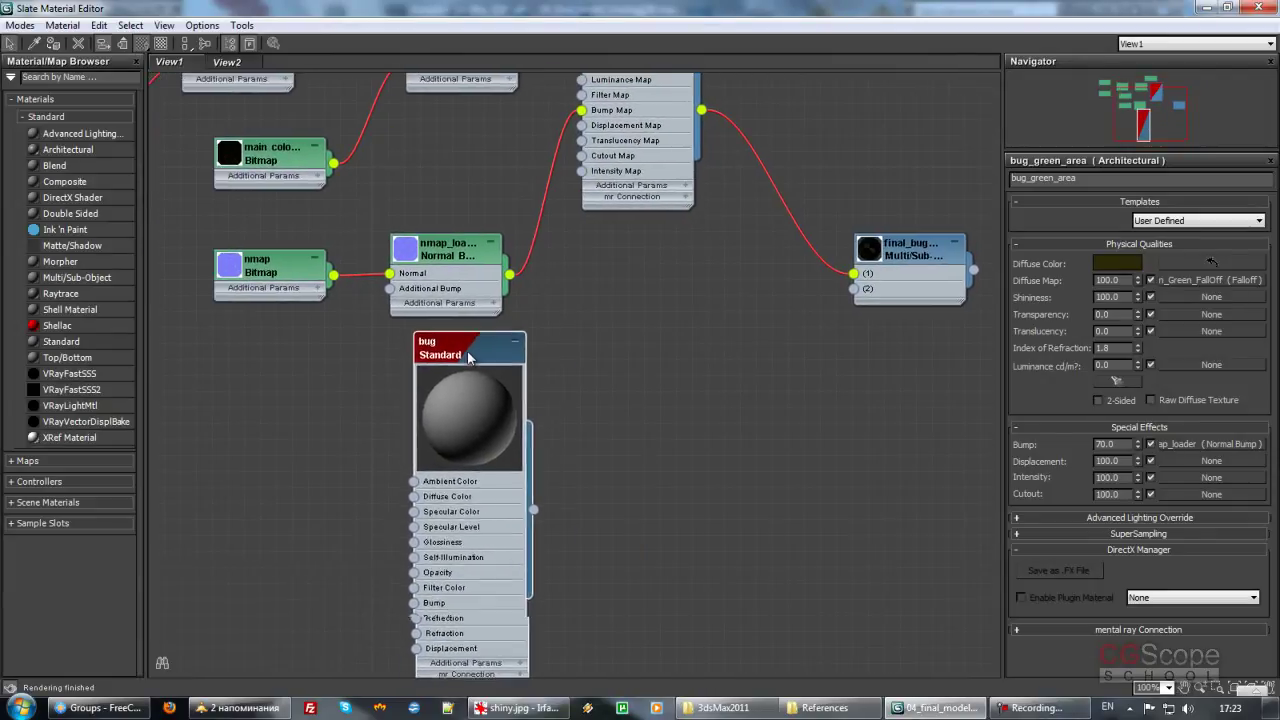
middle_click_drag(778, 378, 698, 370)
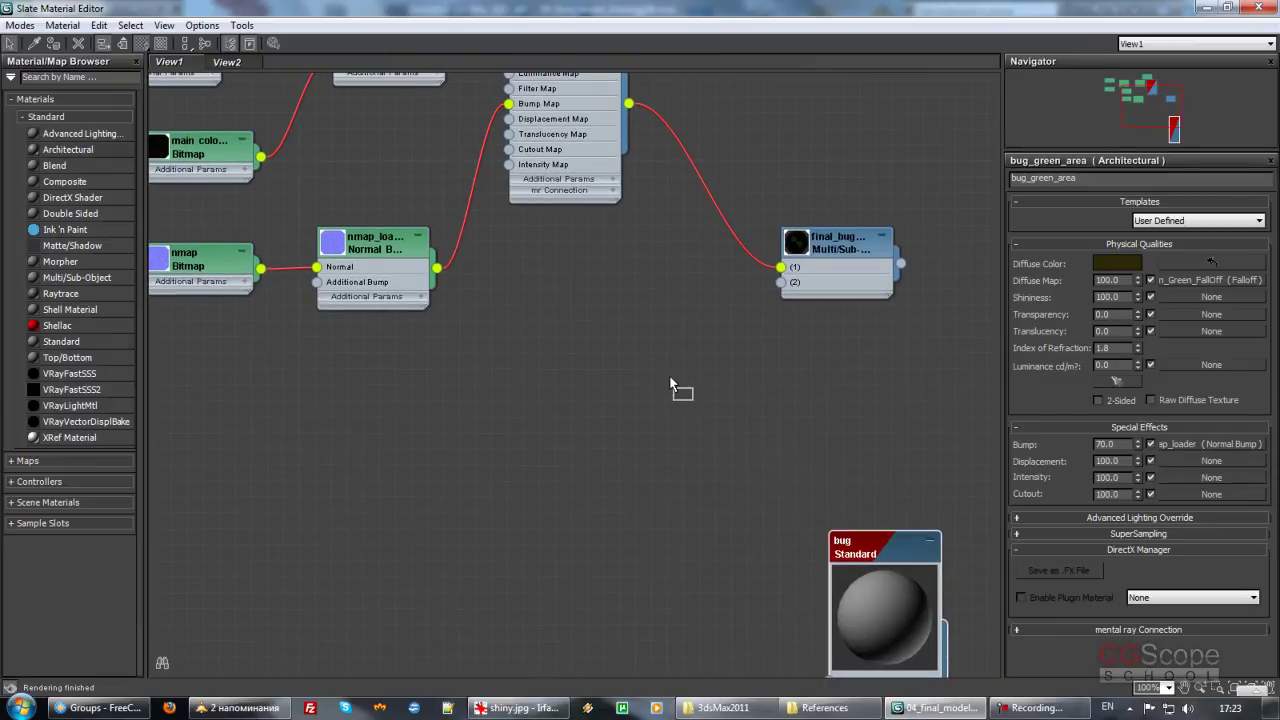
left_click_drag(896, 557, 587, 313)
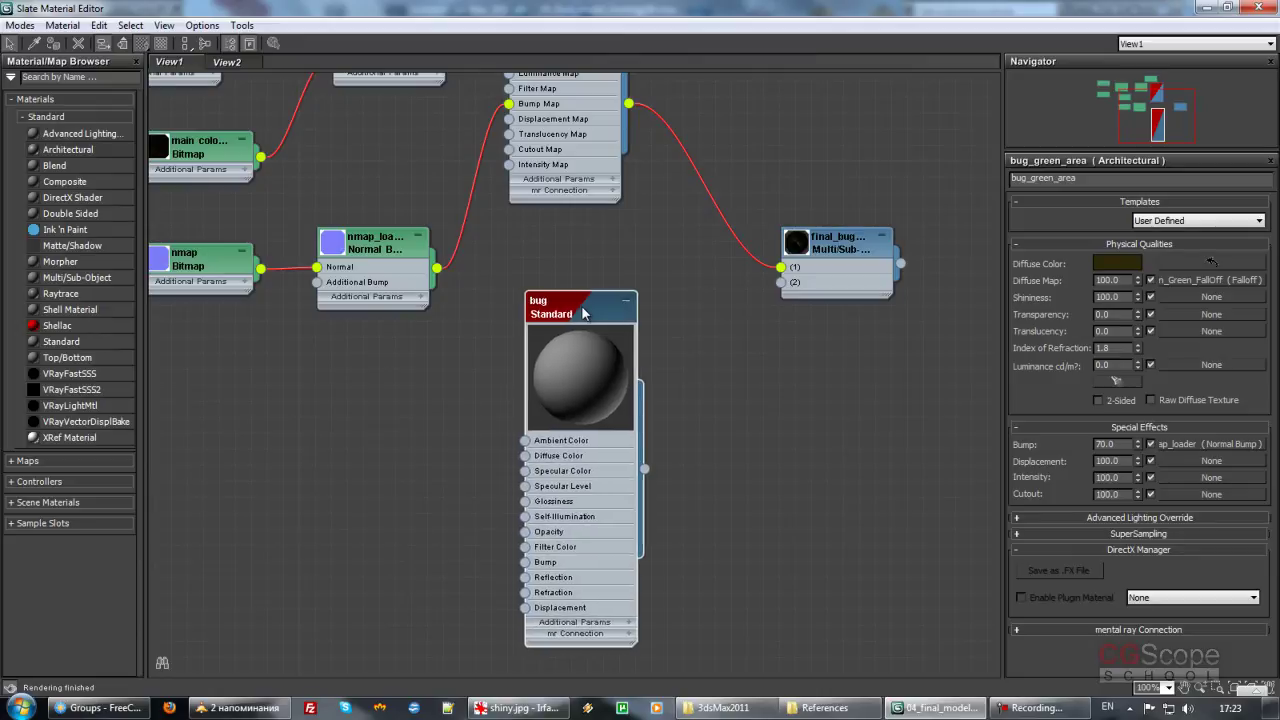
left_click_drag(637, 358, 637, 483)
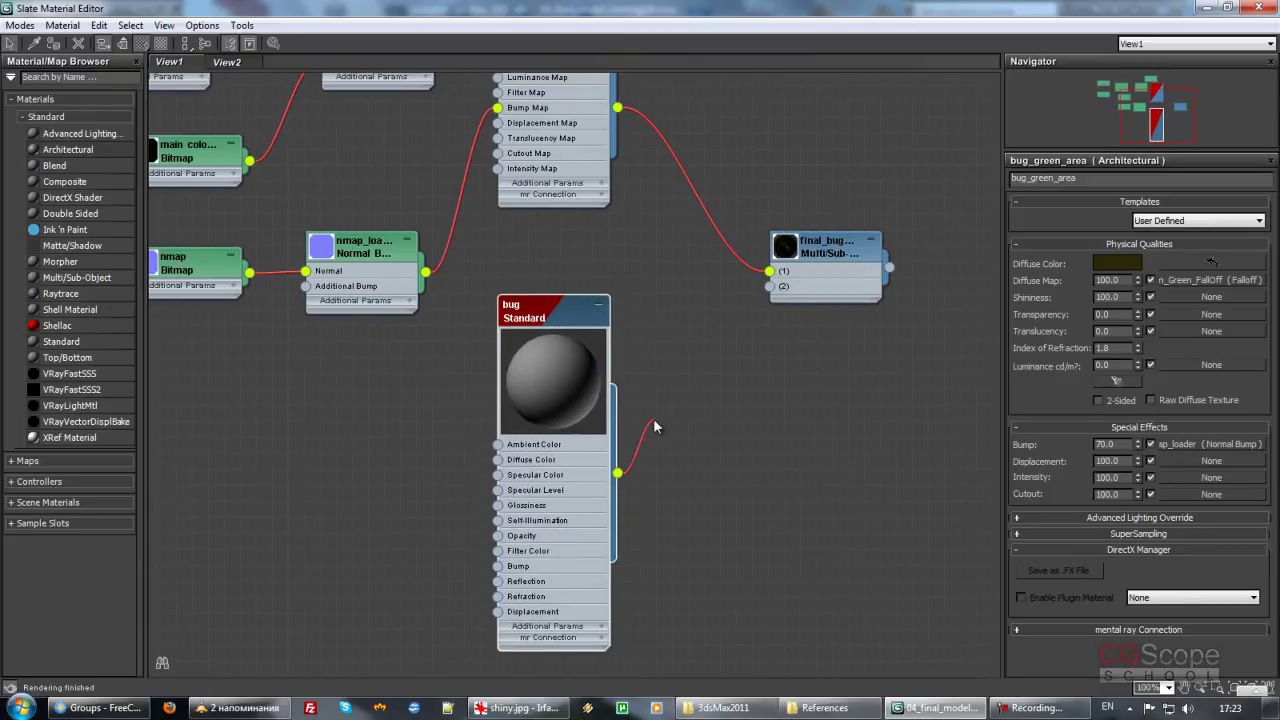
left_click_drag(654, 420, 772, 287)
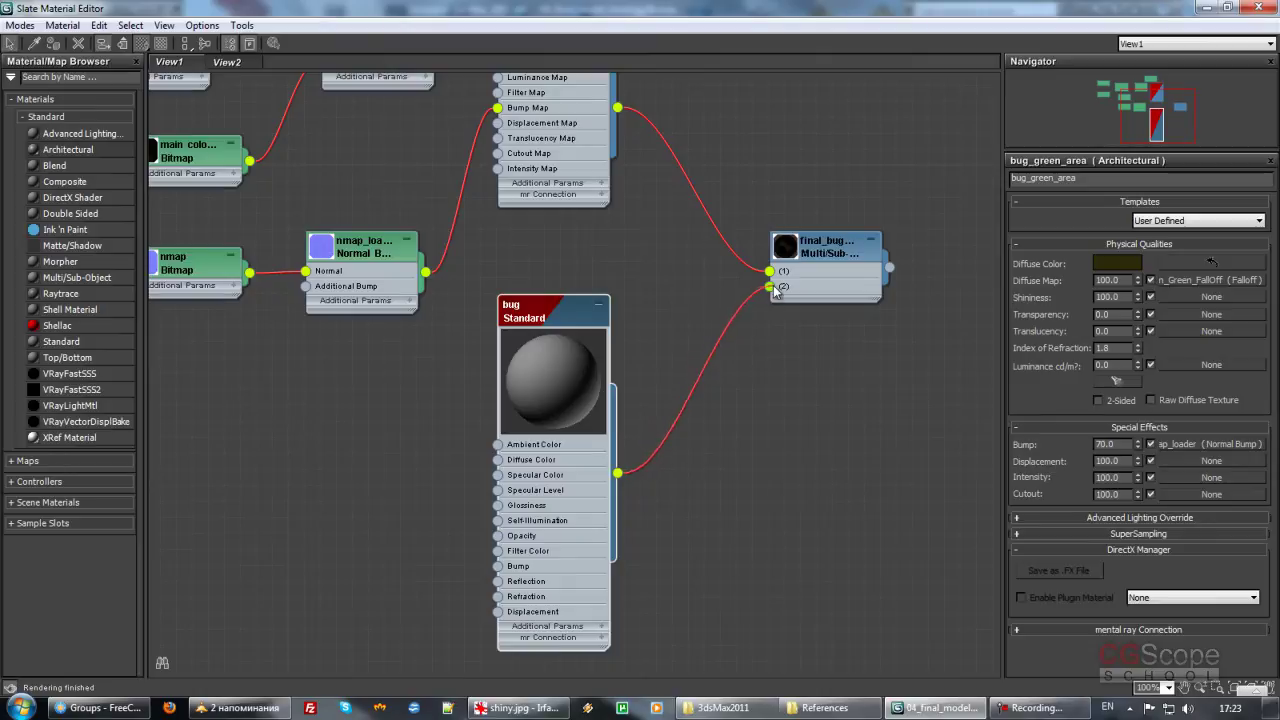
Step: Restore the material editor to a window, exit isolation mode and zoom extents on the scene
double_click(797, 8)
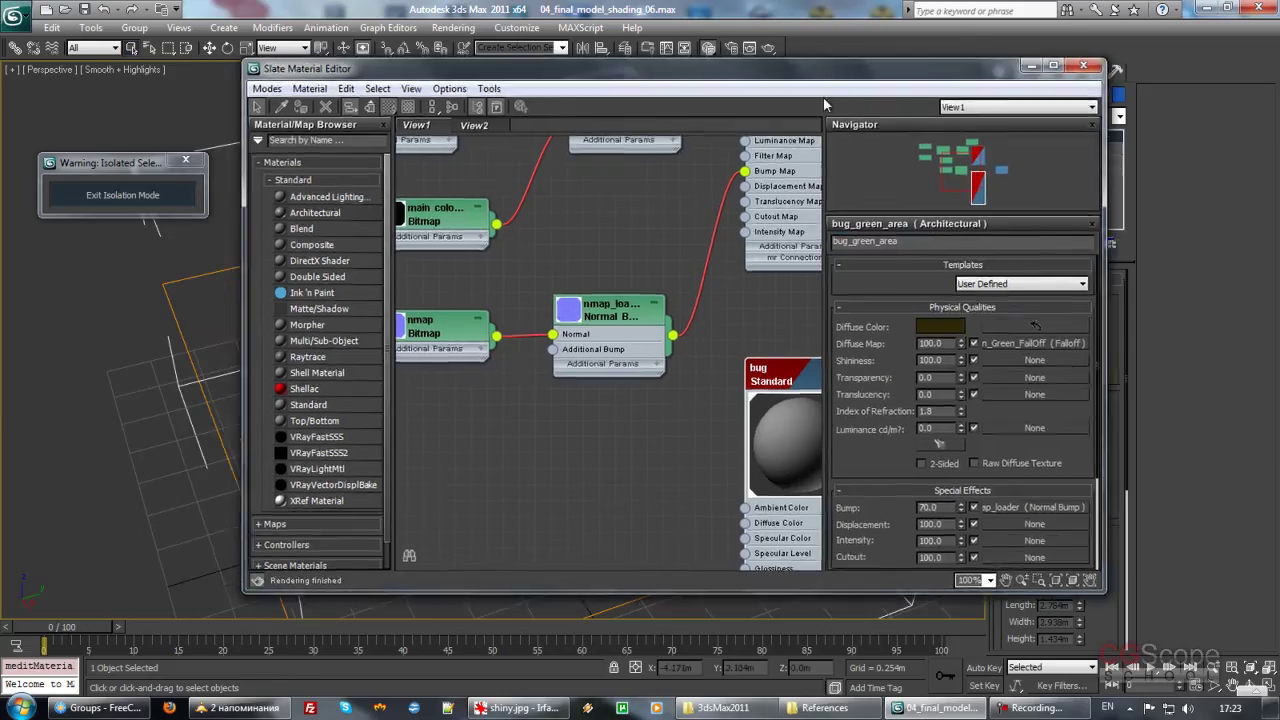
left_click_drag(560, 40, 1036, 176)
middle_click_drag(660, 252, 644, 249)
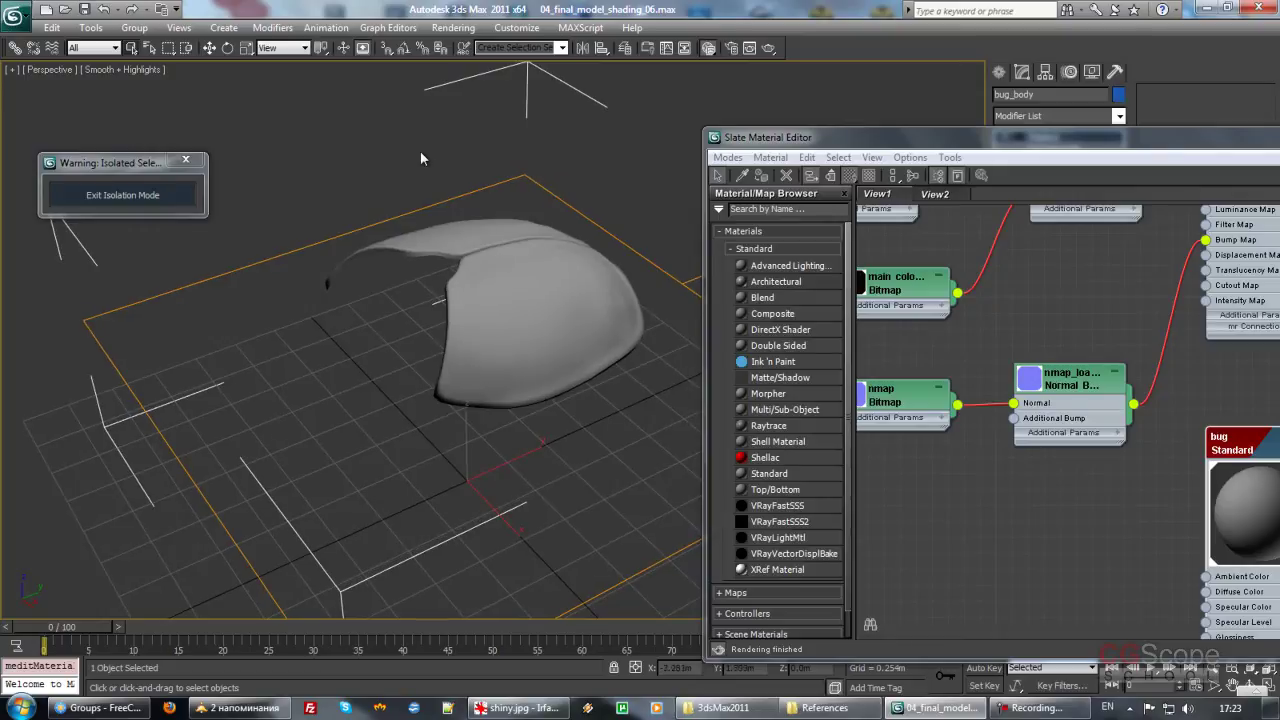
left_click(420, 151)
mouse_move(414, 280)
middle_mouse_down("alt")
mouse_move(417, 234)
mouse_move(415, 267)
middle_mouse_up("alt")
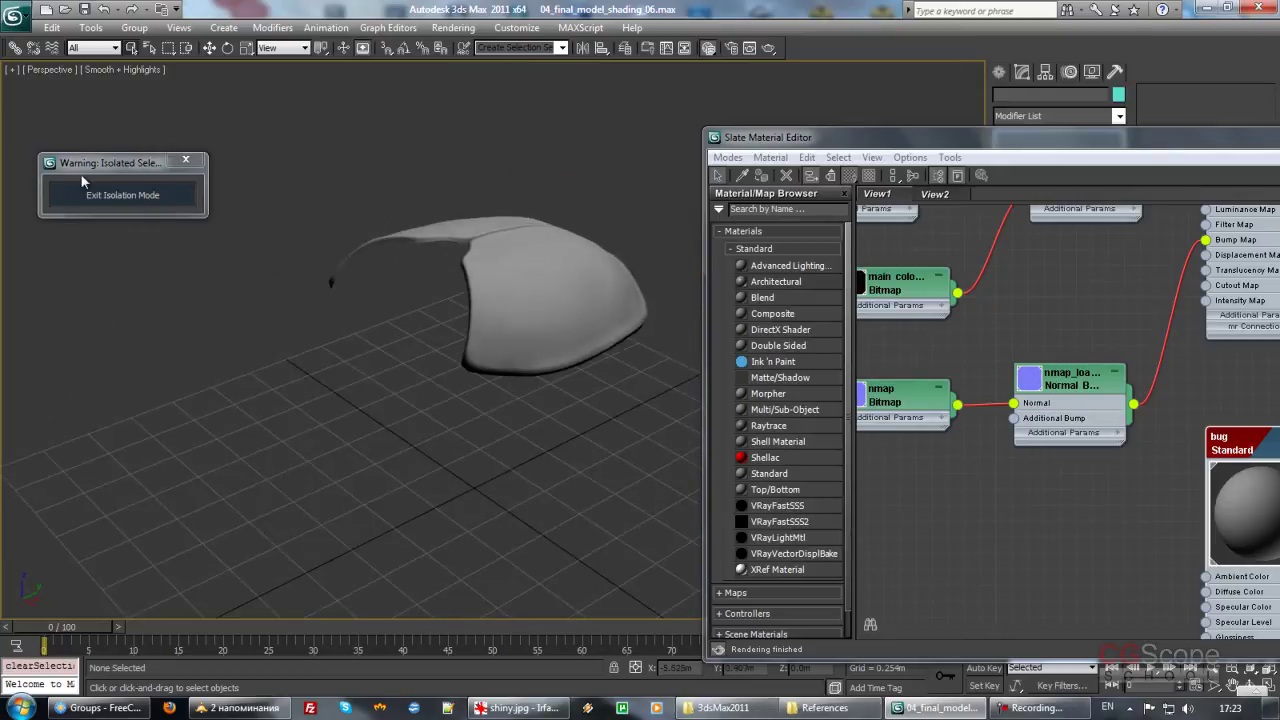
left_click(105, 194)
key("z")
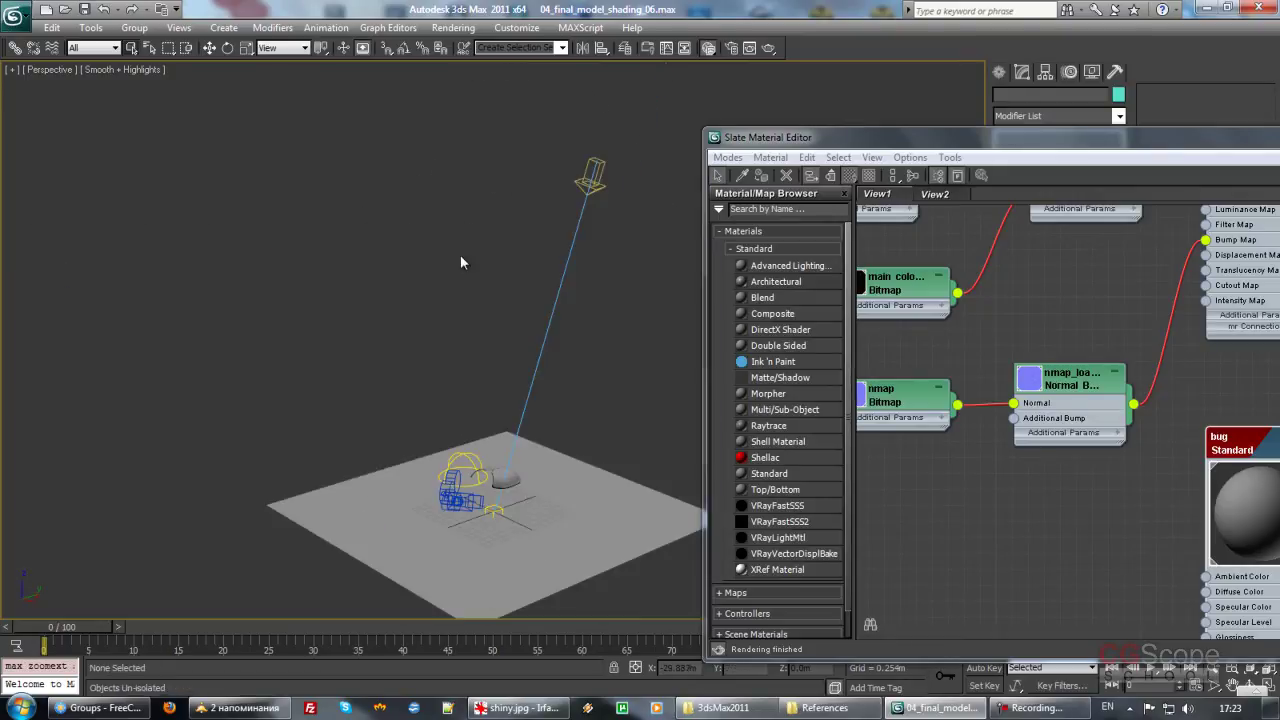
scroll(527, 350, "up", 1)
scroll(527, 350, "up", 3)
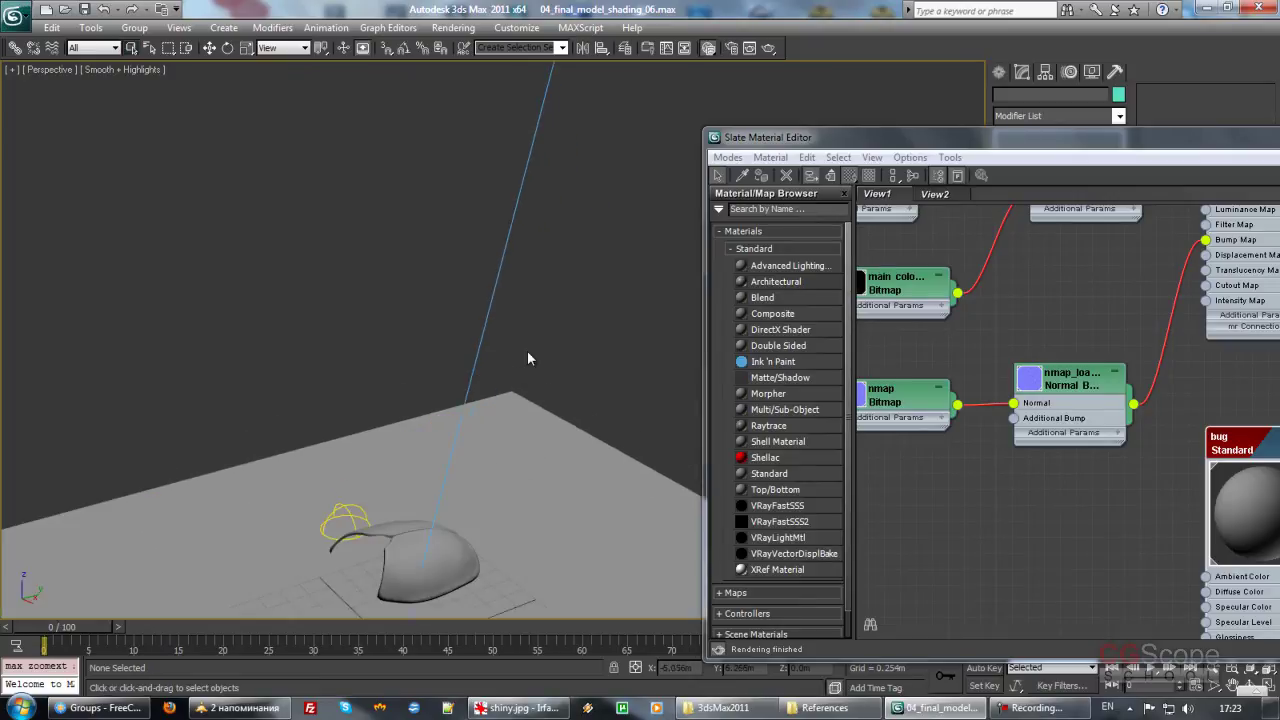
scroll(523, 385, "up", 2)
scroll(523, 385, "down", 3)
scroll(505, 320, "down", 2)
Step: Inspect bug_body's head and main body elements at Editable Poly Element level
left_click(485, 243)
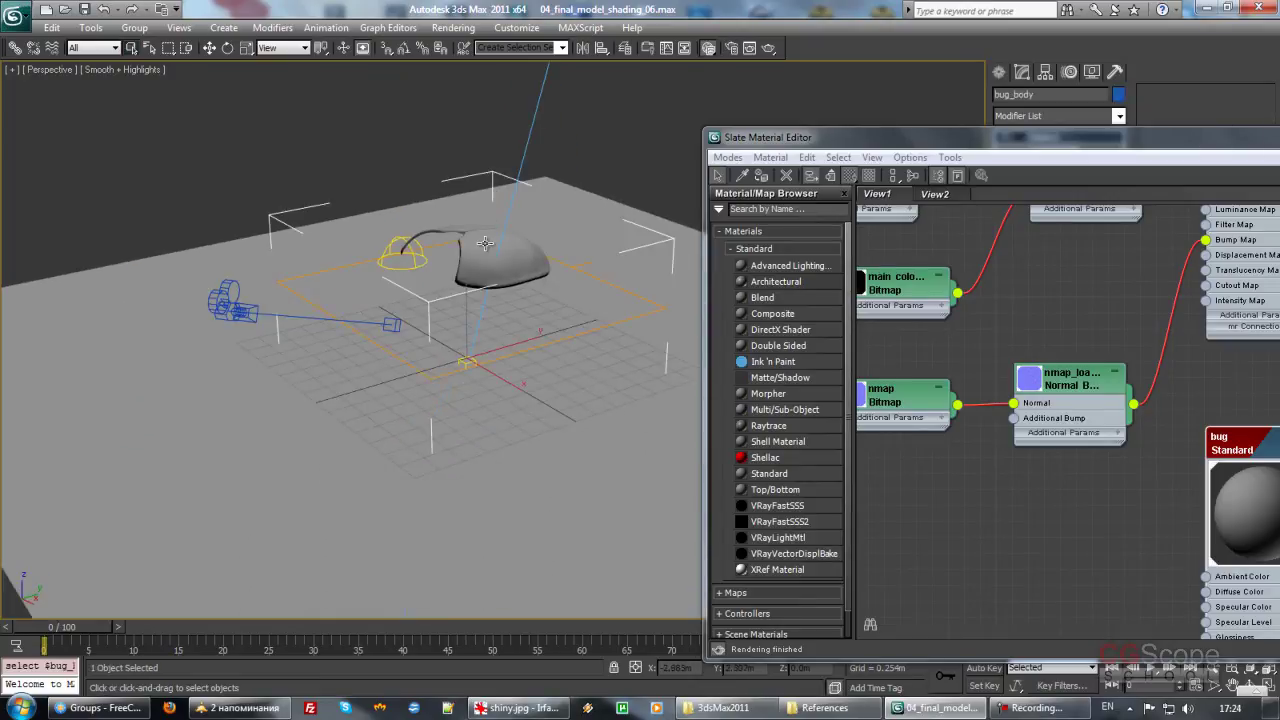
left_click_drag(975, 147, 923, 389)
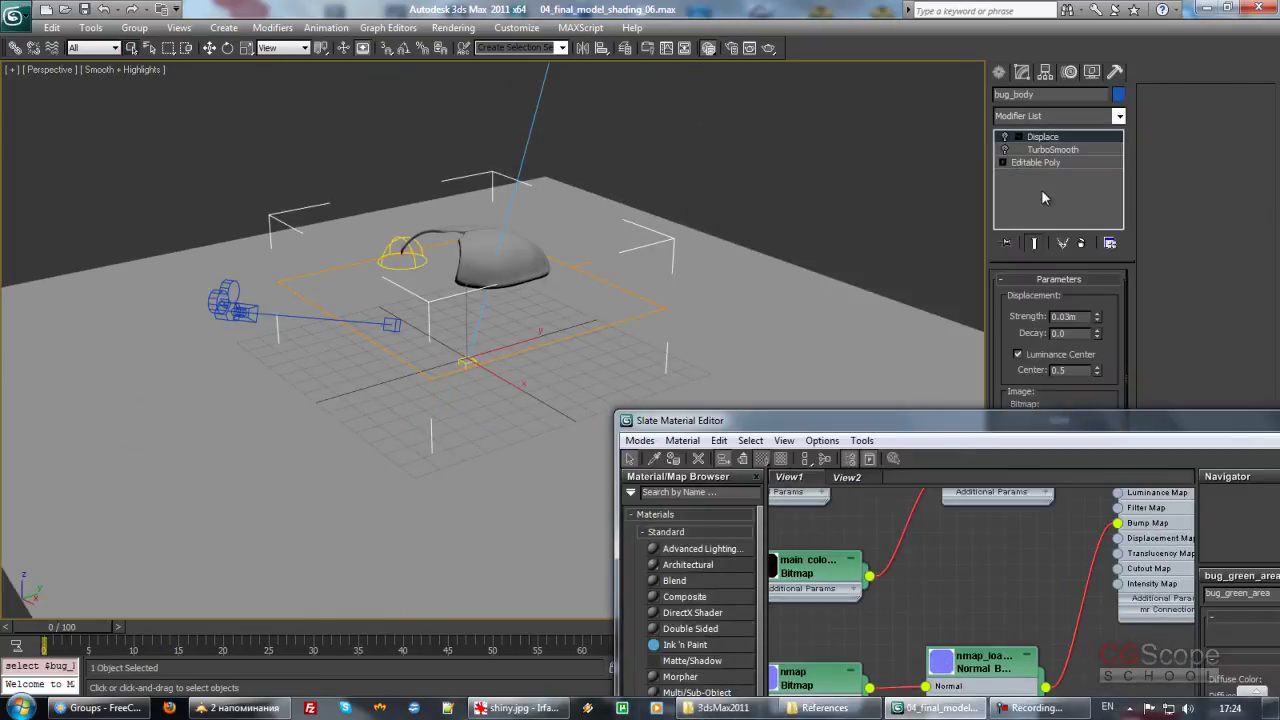
left_click(1041, 163)
left_click(1095, 297)
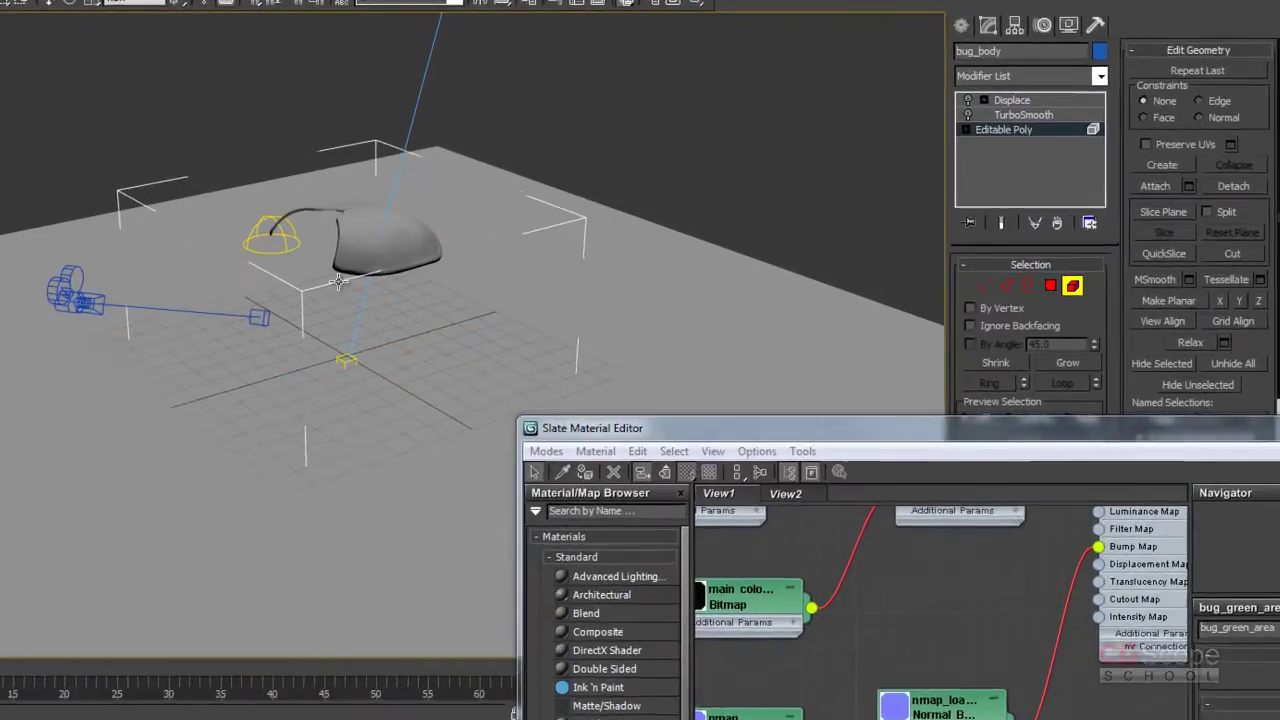
left_click(426, 264)
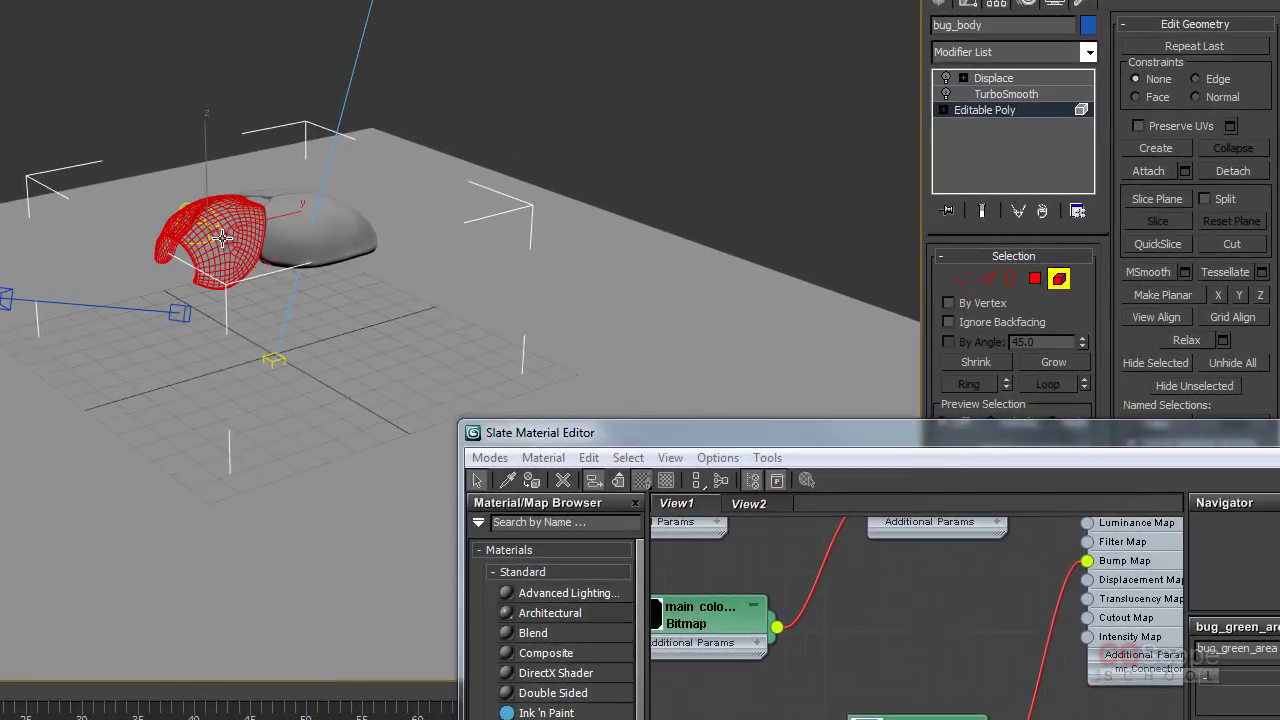
left_click(274, 280)
left_click(1059, 278)
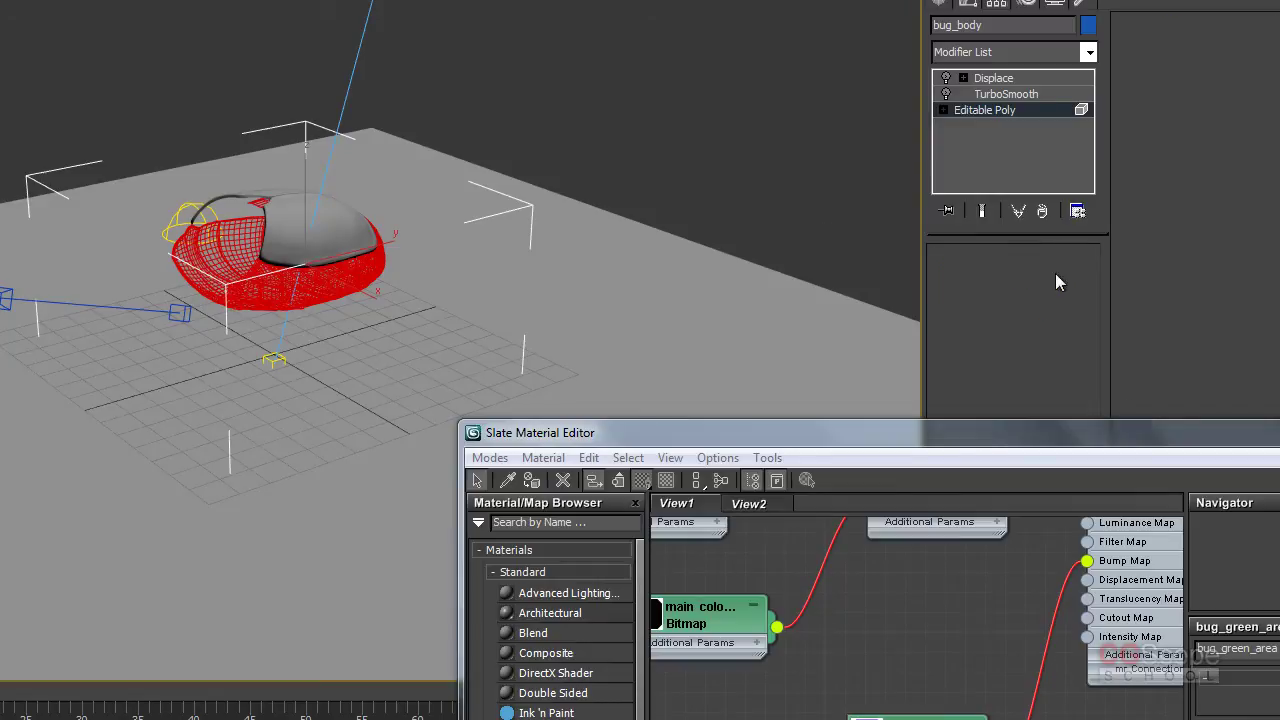
left_click(624, 178)
Step: Reselect bug_body and orbit around it, moving the material editor up-left
middle_click_drag(520, 200, 390, 227, "alt")
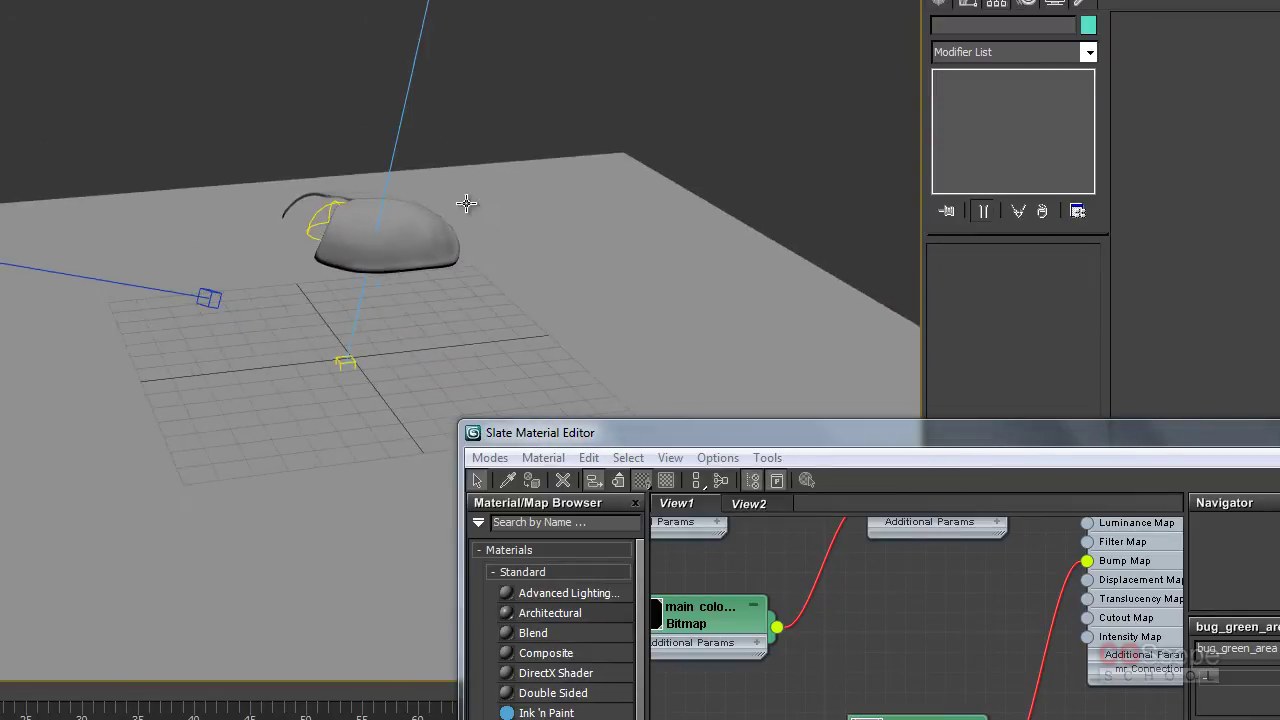
left_click(390, 227)
middle_click_drag(471, 232, 780, 213, "alt")
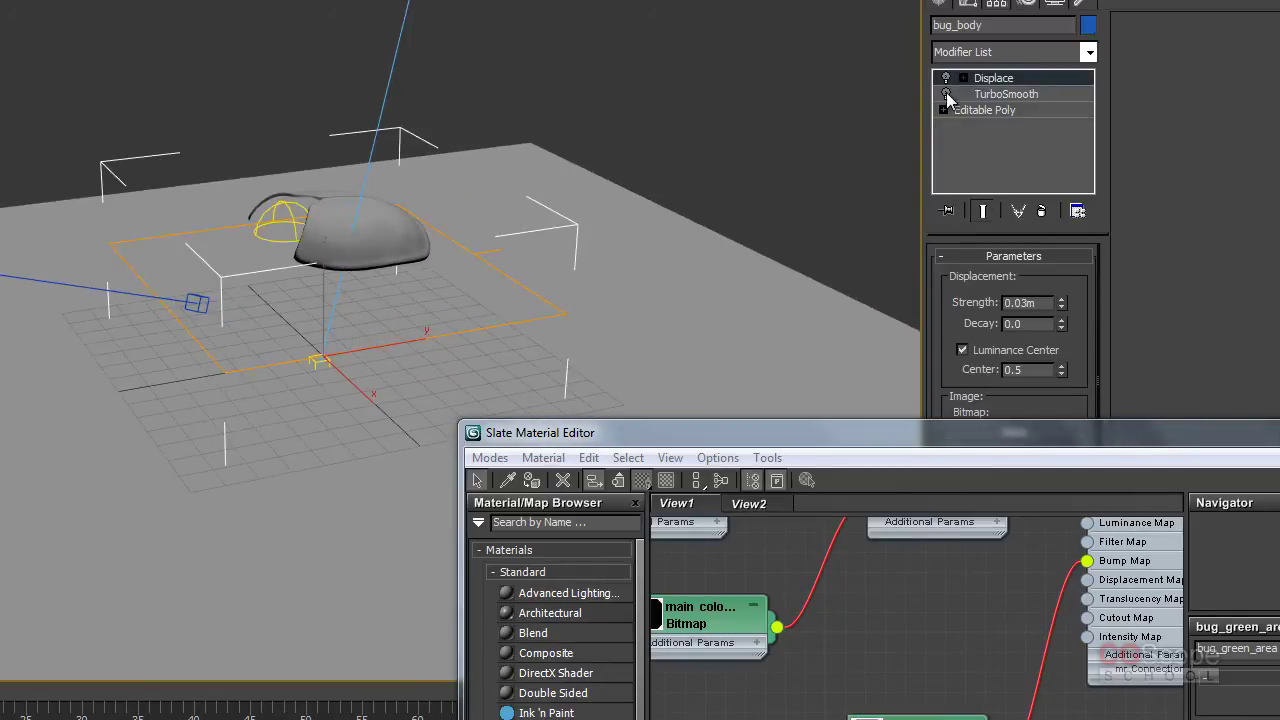
mouse_move(489, 203)
middle_mouse_down("alt")
mouse_move(538, 255)
mouse_move(449, 266)
middle_mouse_up("alt")
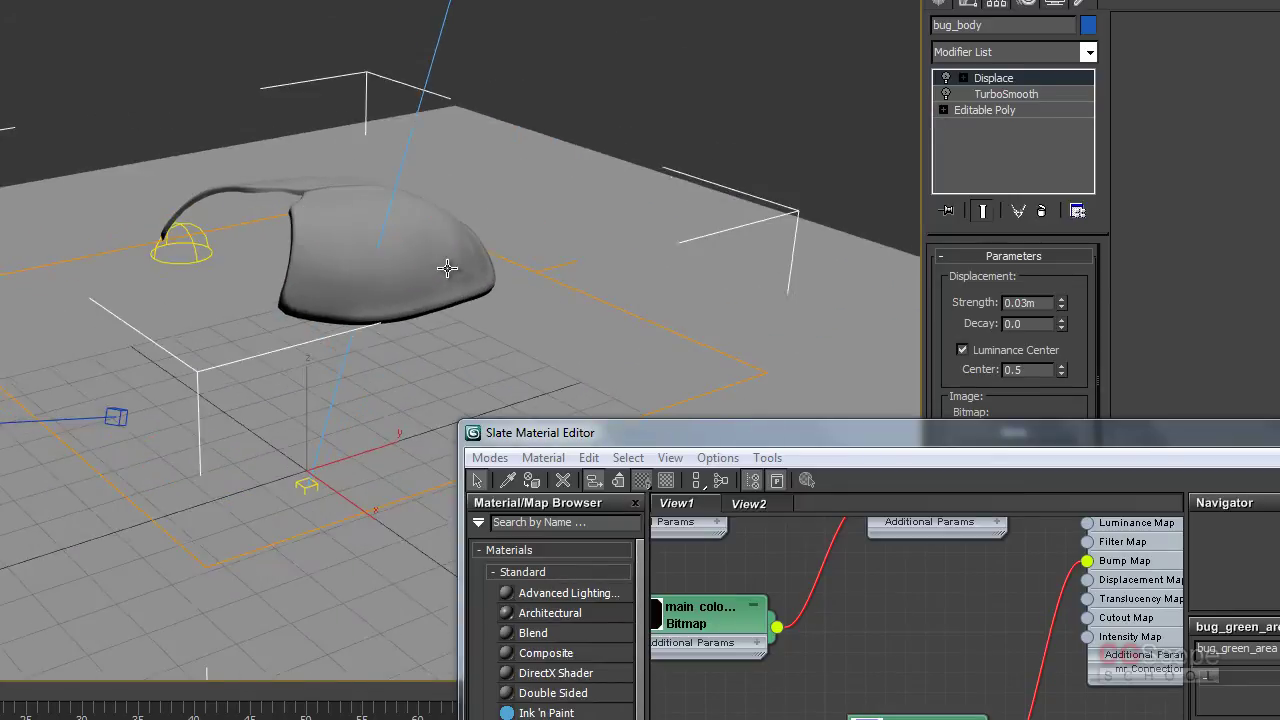
left_click_drag(778, 443, 420, 48)
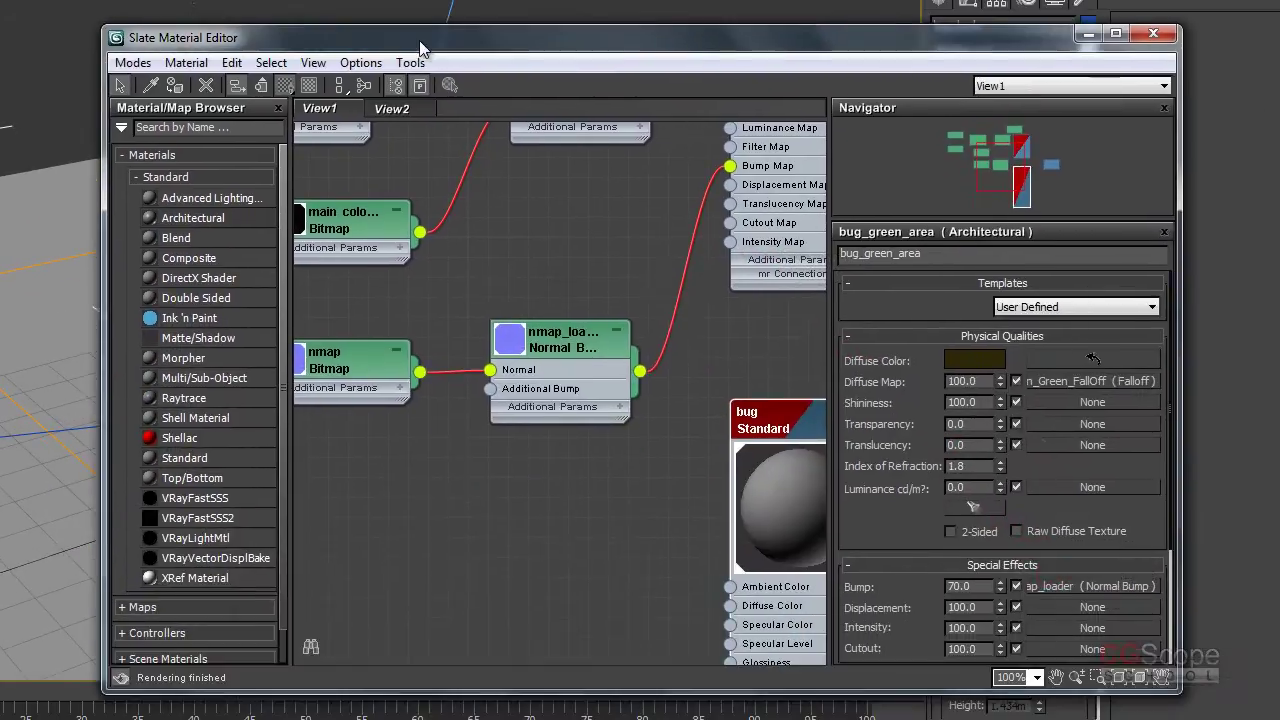
Step: Switch the left viewport to the Camera001 view and close the Slate Material Editor
mouse_move(462, 509)
middle_mouse_down()
mouse_move(642, 485)
mouse_move(561, 340)
mouse_move(586, 286)
middle_mouse_up()
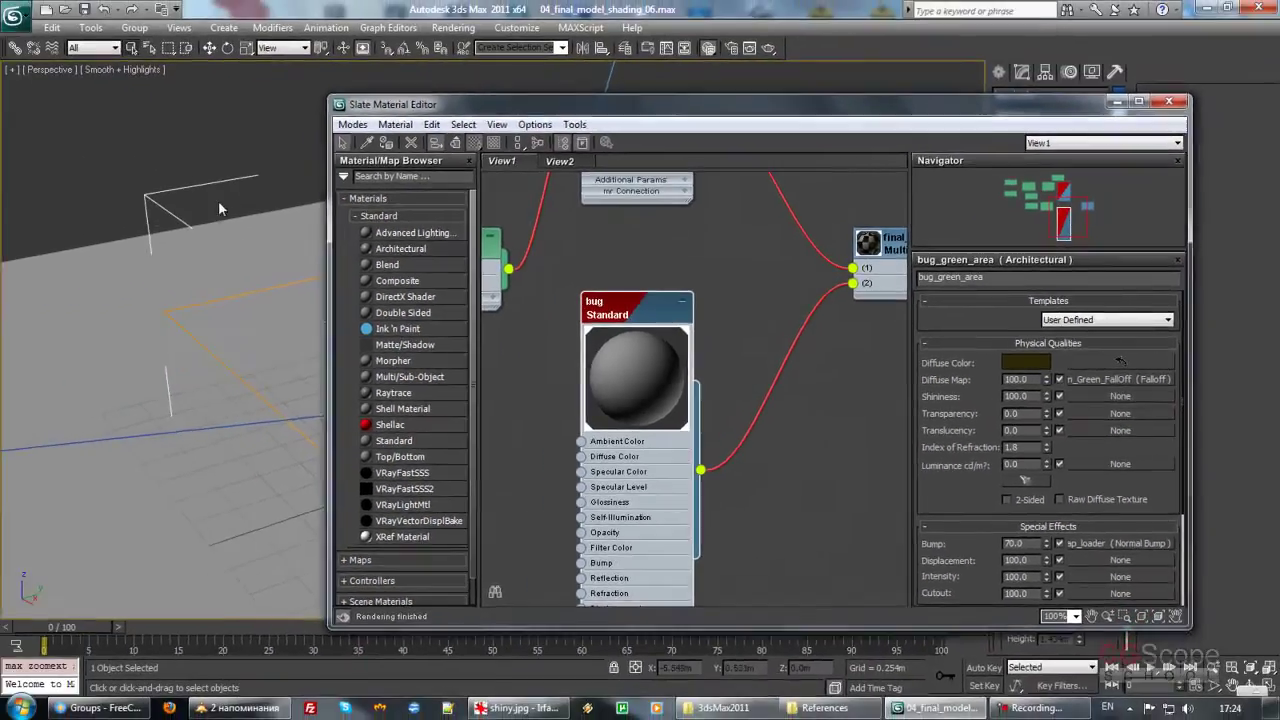
key("c")
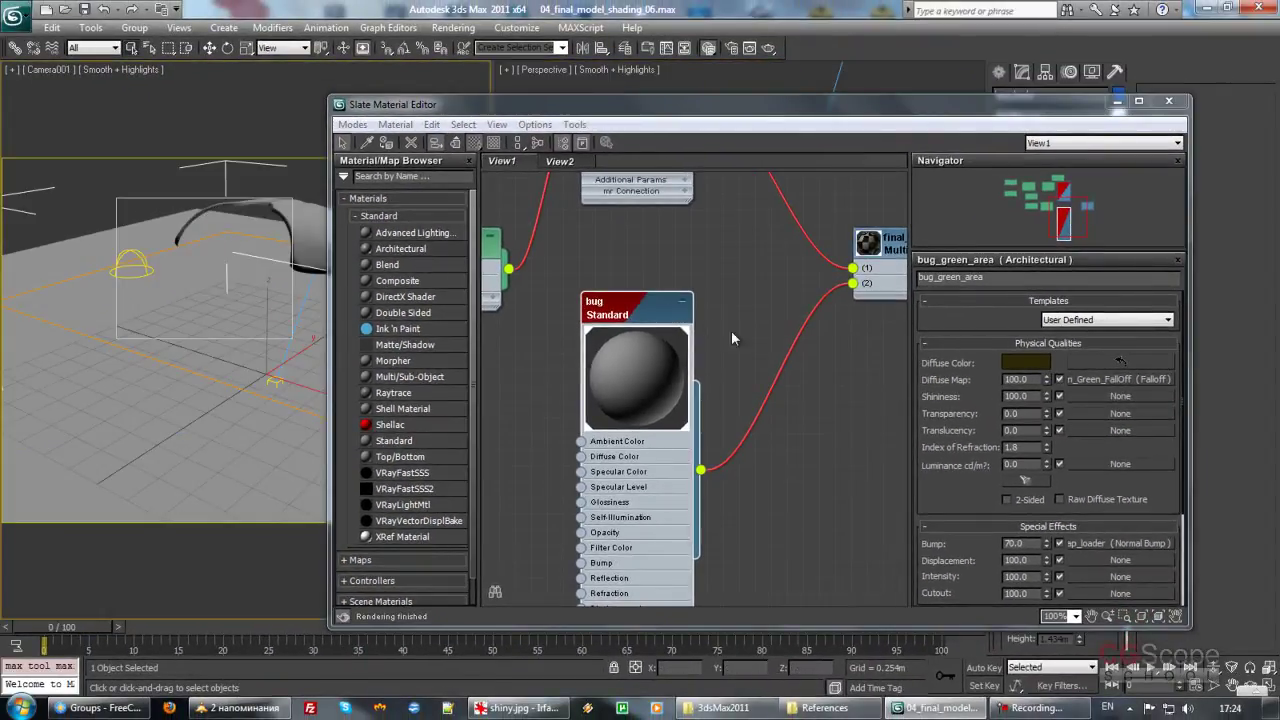
middle_click_drag(731, 330, 739, 311)
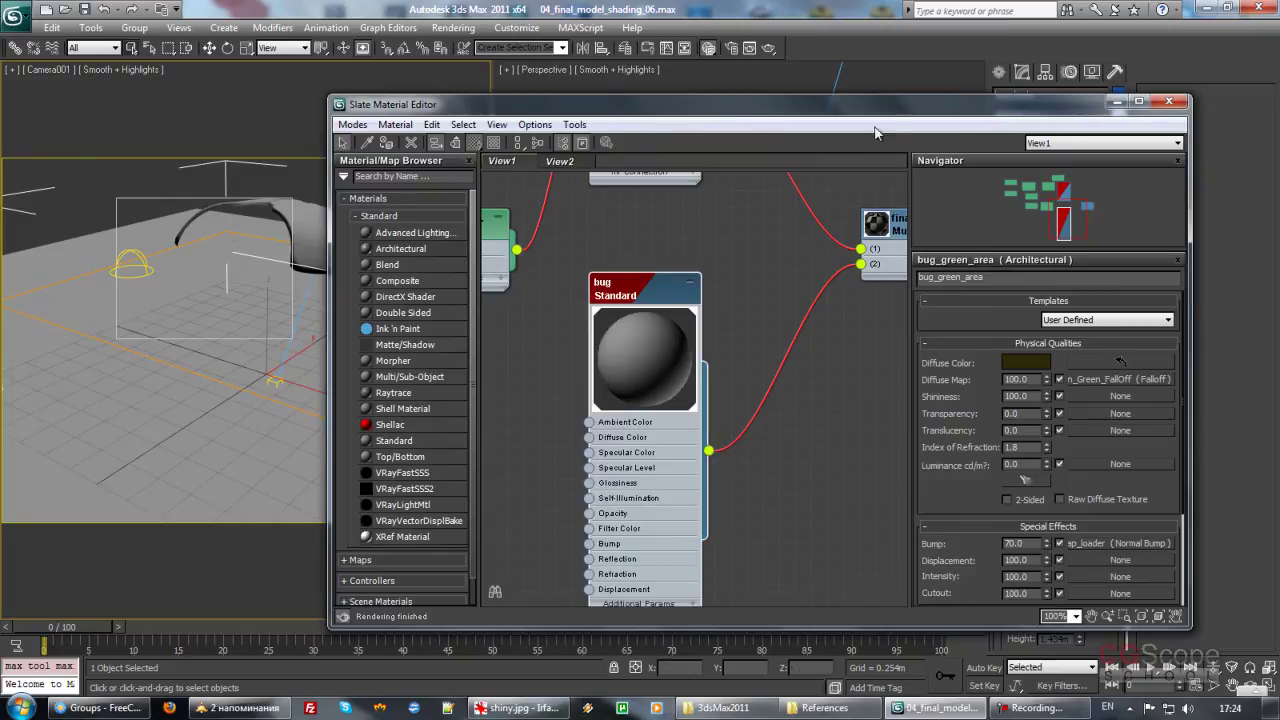
mouse_move(752, 258)
middle_mouse_down()
mouse_move(744, 359)
mouse_move(720, 400)
mouse_move(789, 268)
middle_mouse_up()
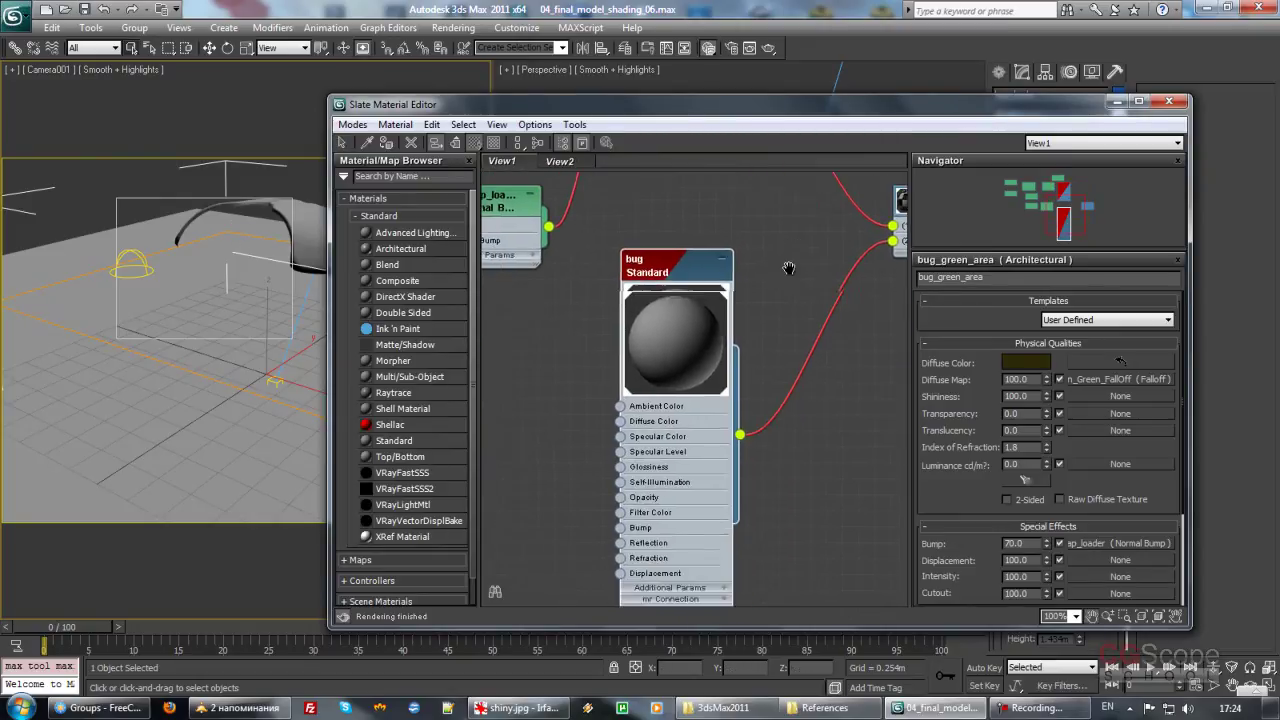
mouse_move(740, 104)
left_mouse_down()
mouse_move(1025, 182)
mouse_move(807, 378)
mouse_move(890, 415)
left_mouse_up()
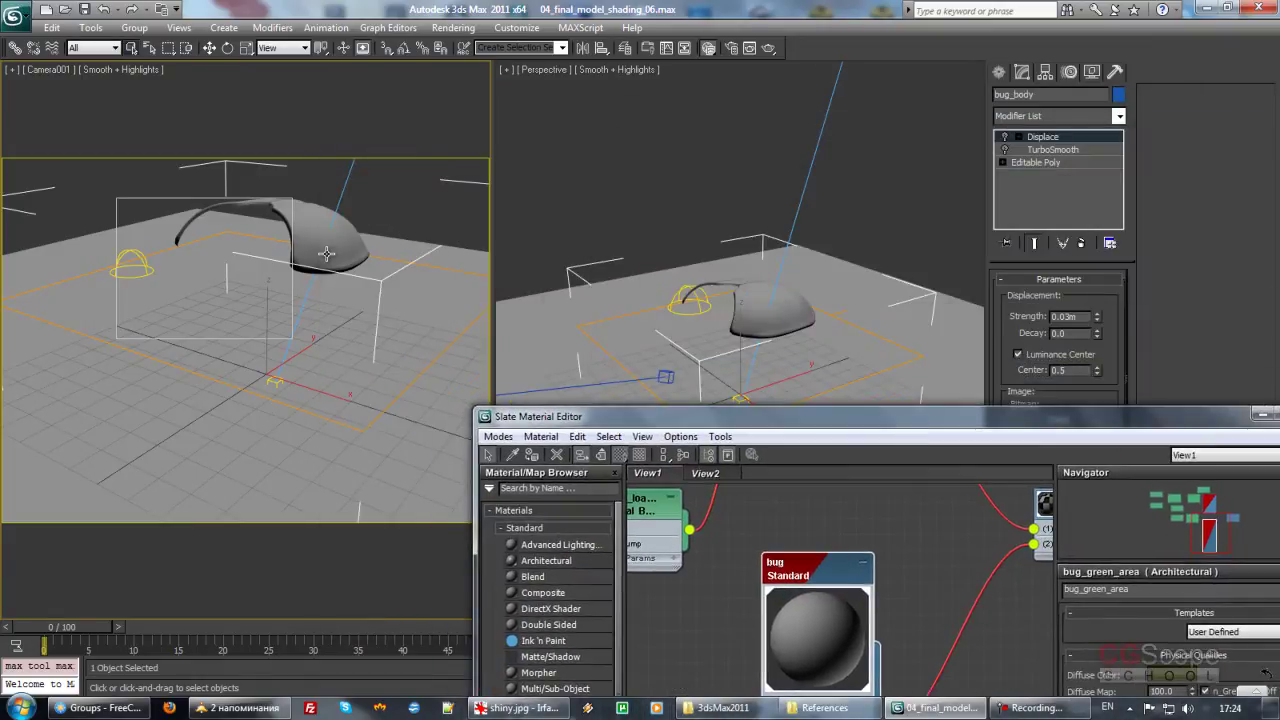
left_click_drag(1270, 416, 927, 357)
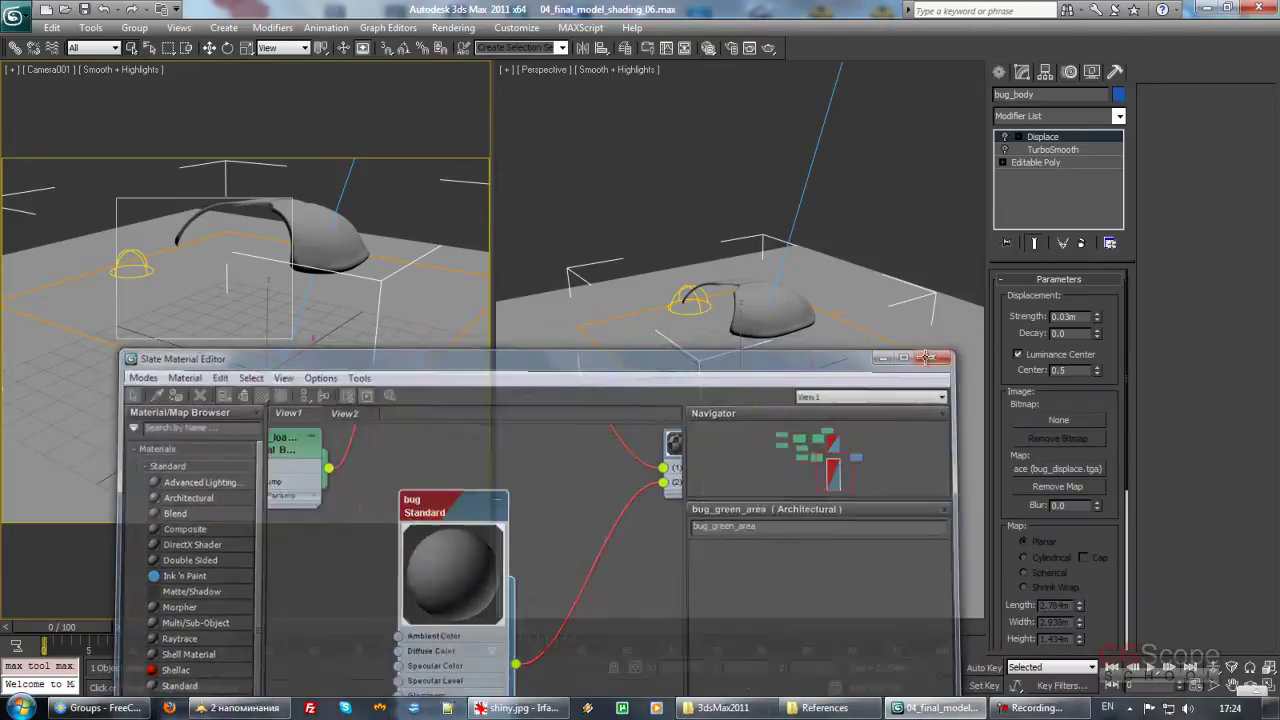
left_click(927, 357)
scroll(717, 320, "down", 5)
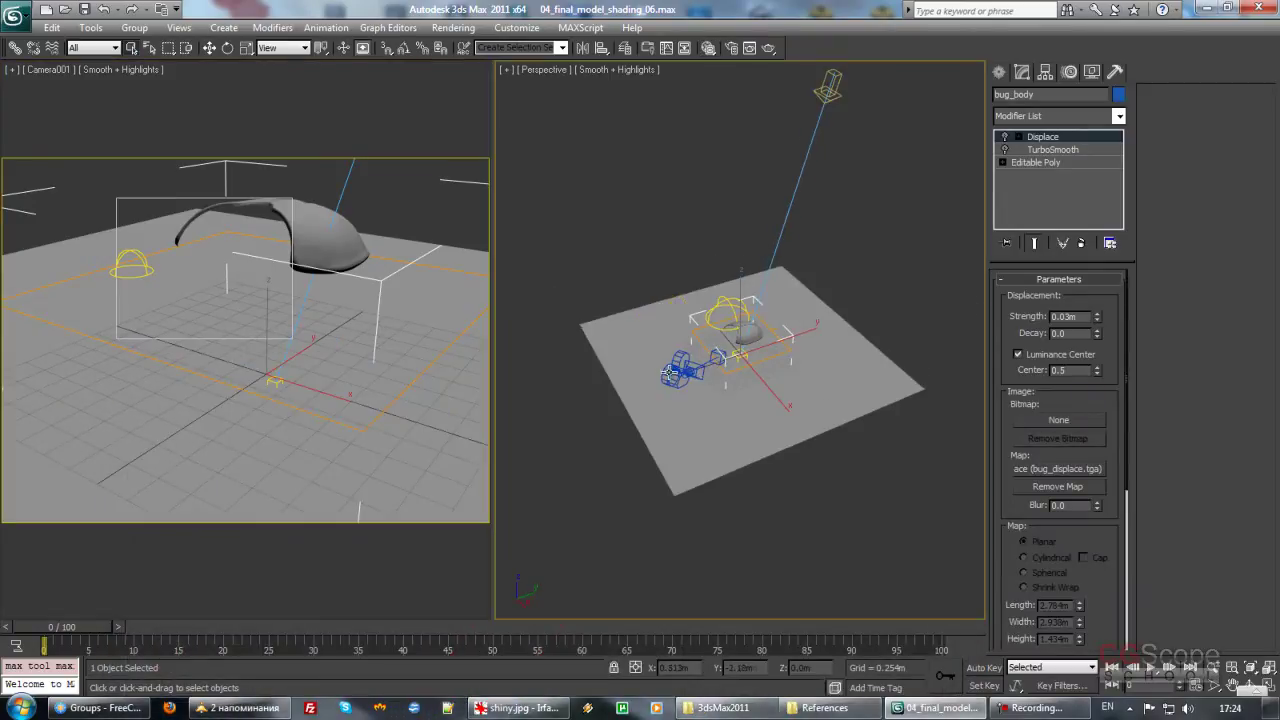
Step: Move Camera001 across the ground plane and raise it higher
left_click(717, 347)
left_click_drag(566, 341, 642, 353)
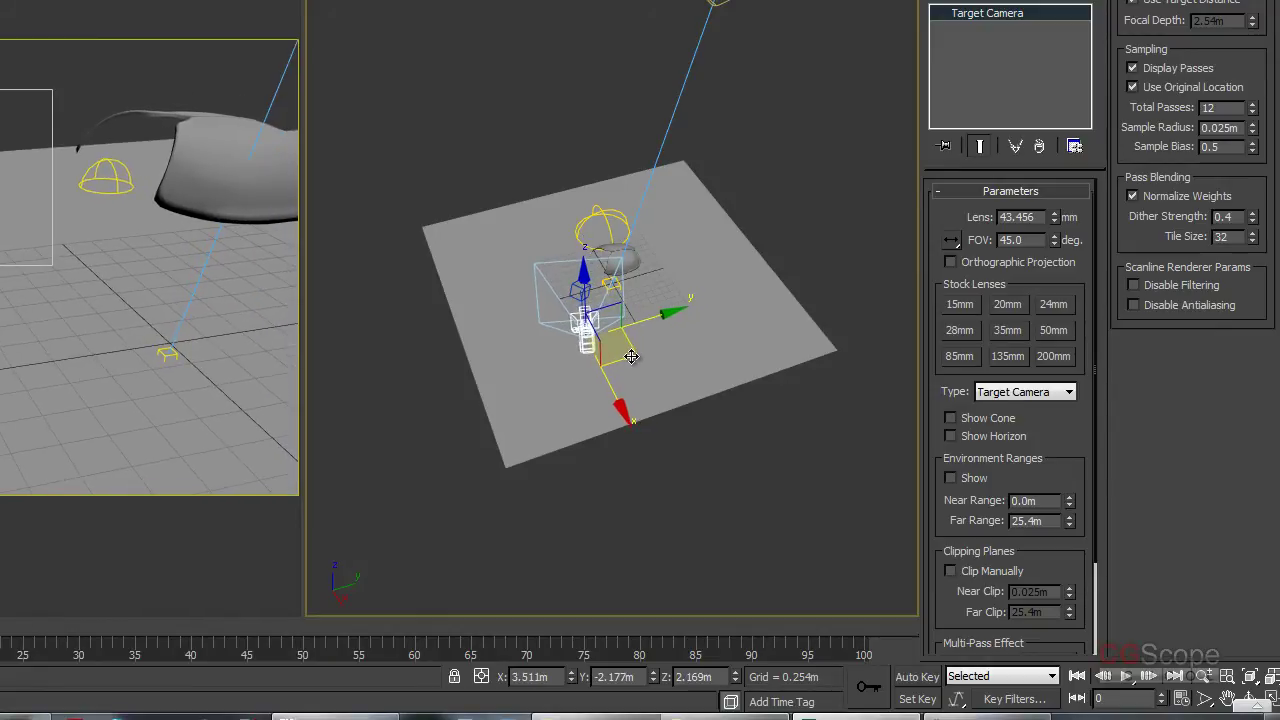
middle_click_drag(184, 160, 40, 219)
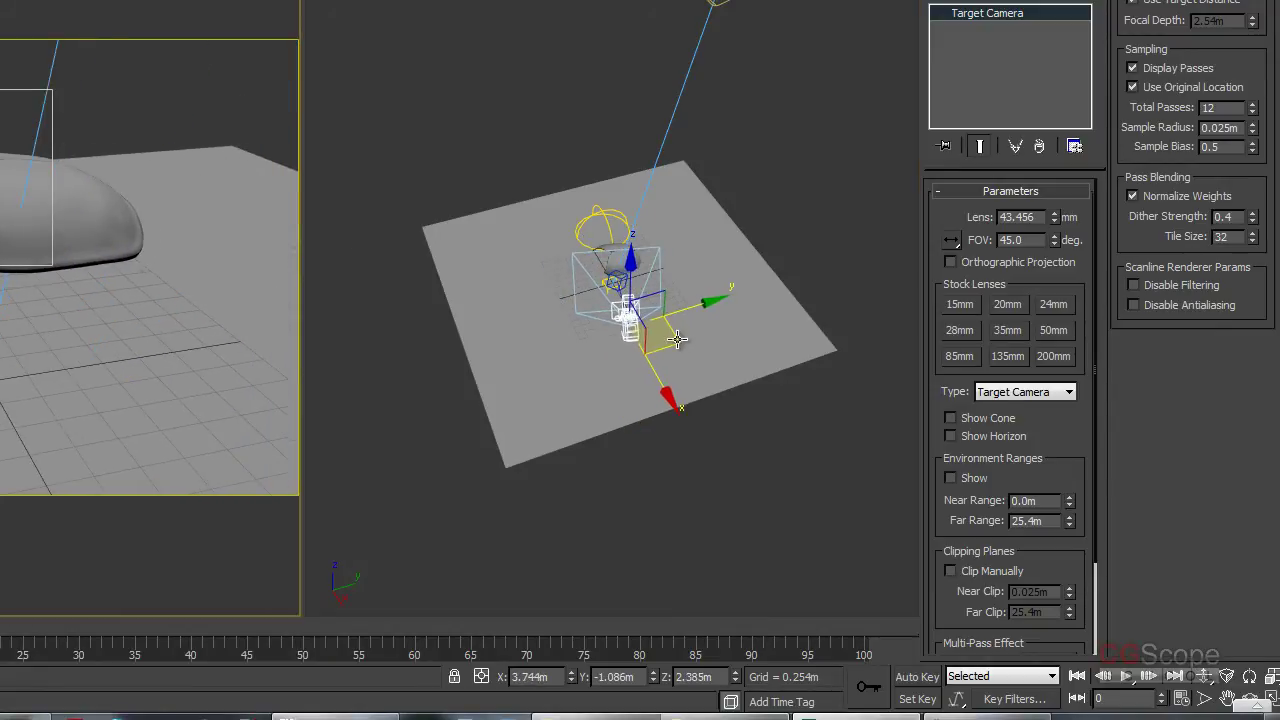
mouse_move(631, 272)
left_mouse_down()
mouse_move(632, 220)
mouse_move(595, 292)
left_mouse_up()
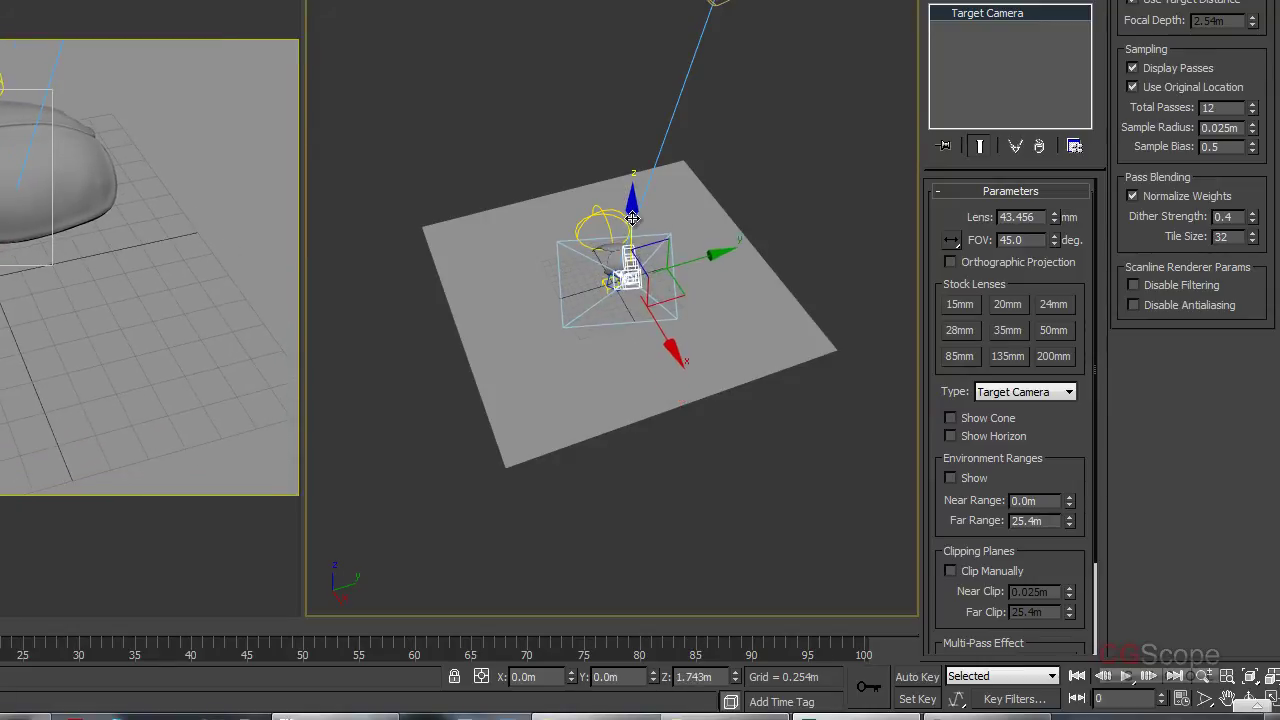
Step: Dolly Camera001 closer so its view frames the bug body up close
right_click(120, 292)
left_click(1226, 680)
mouse_move(234, 294)
left_mouse_down()
mouse_move(232, 258)
mouse_move(97, 268)
mouse_move(86, 237)
mouse_move(134, 143)
left_mouse_up()
right_click(145, 132)
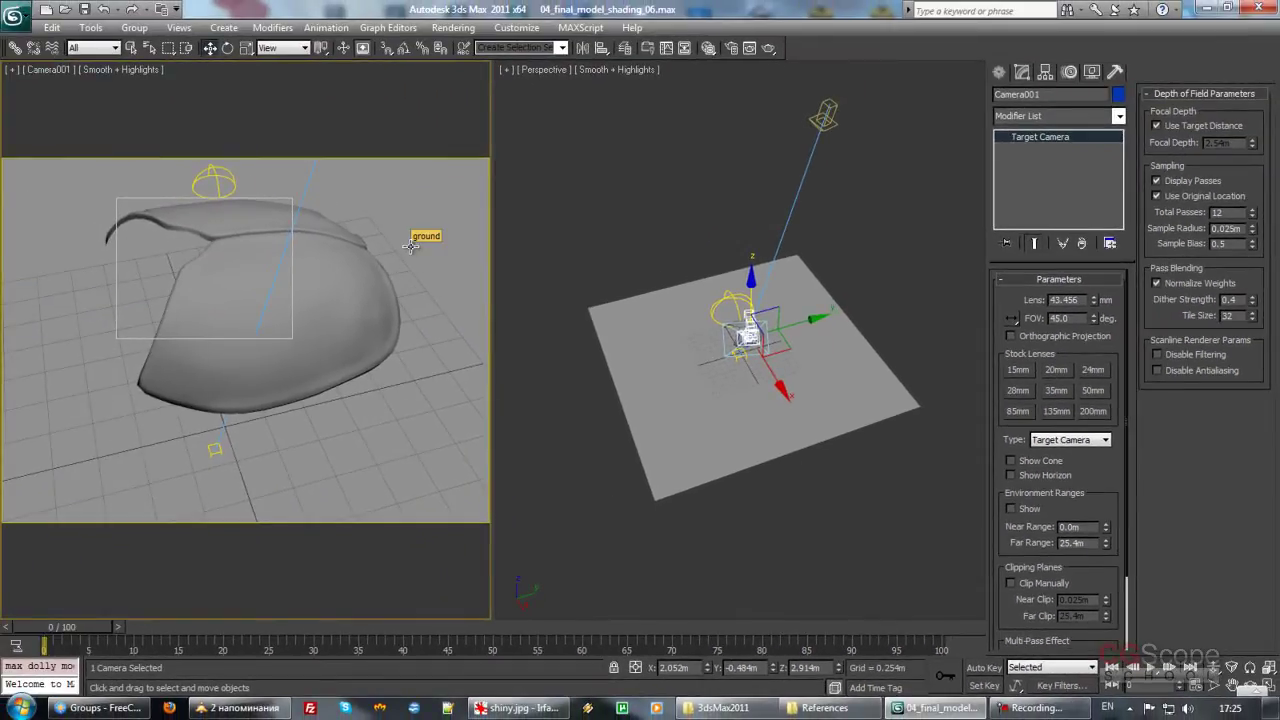
left_click(731, 48)
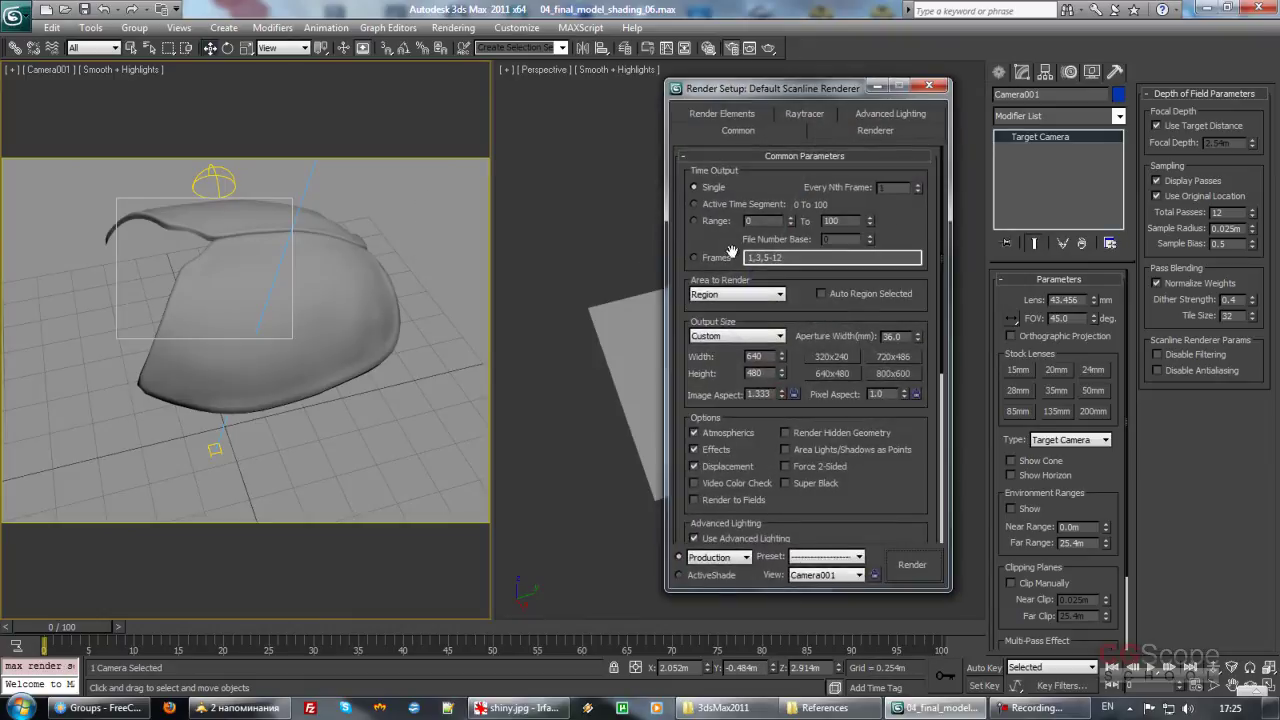
Step: Set the render area to Region and frame the region around the whole beetle in Camera001
left_click(732, 296)
left_click(720, 336)
left_click(720, 336)
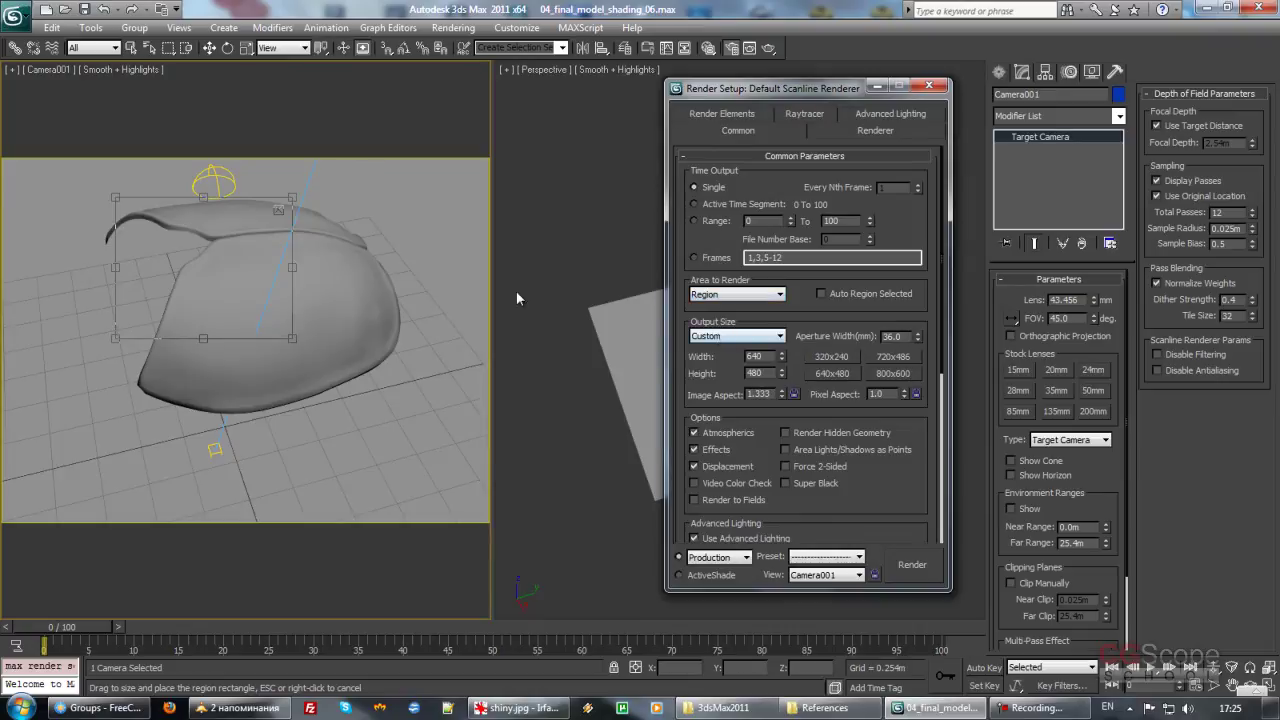
left_click_drag(292, 338, 398, 417)
left_click_drag(320, 306, 333, 299)
left_click(389, 204)
left_click(927, 85)
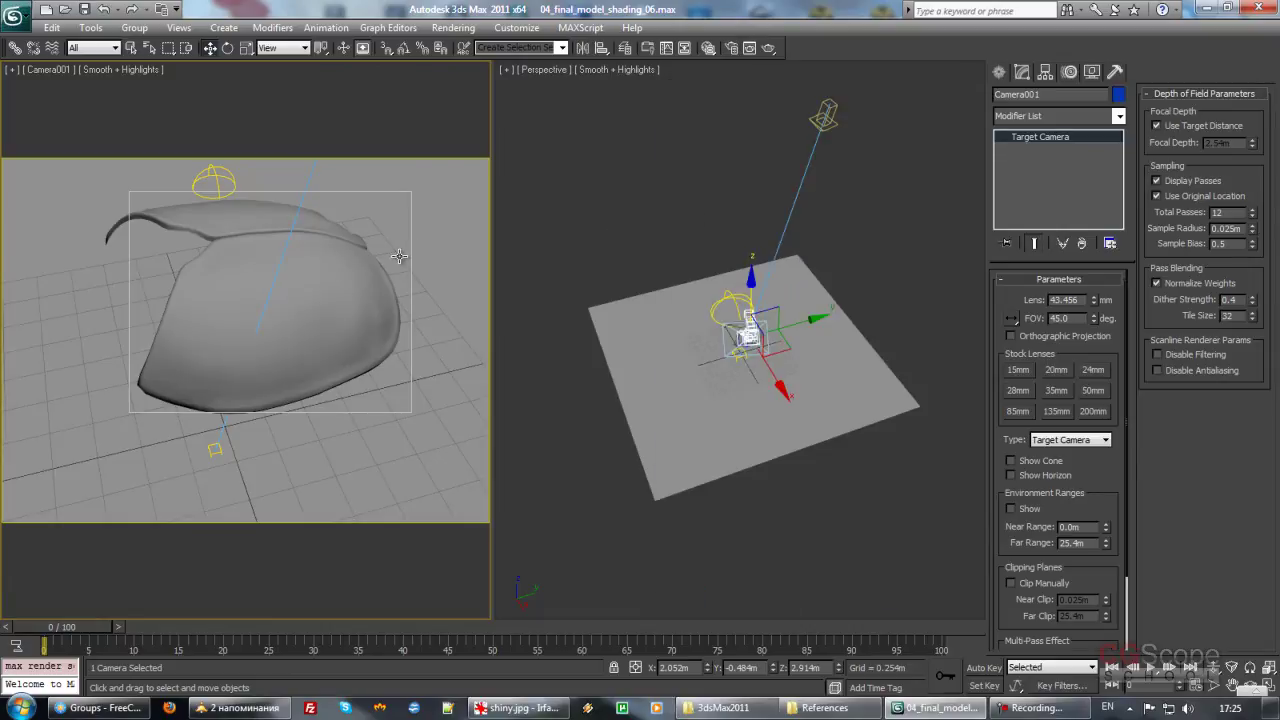
Step: Save the scene and select the beetle body object
key("ctrl+s")
key("q")
left_click(305, 262)
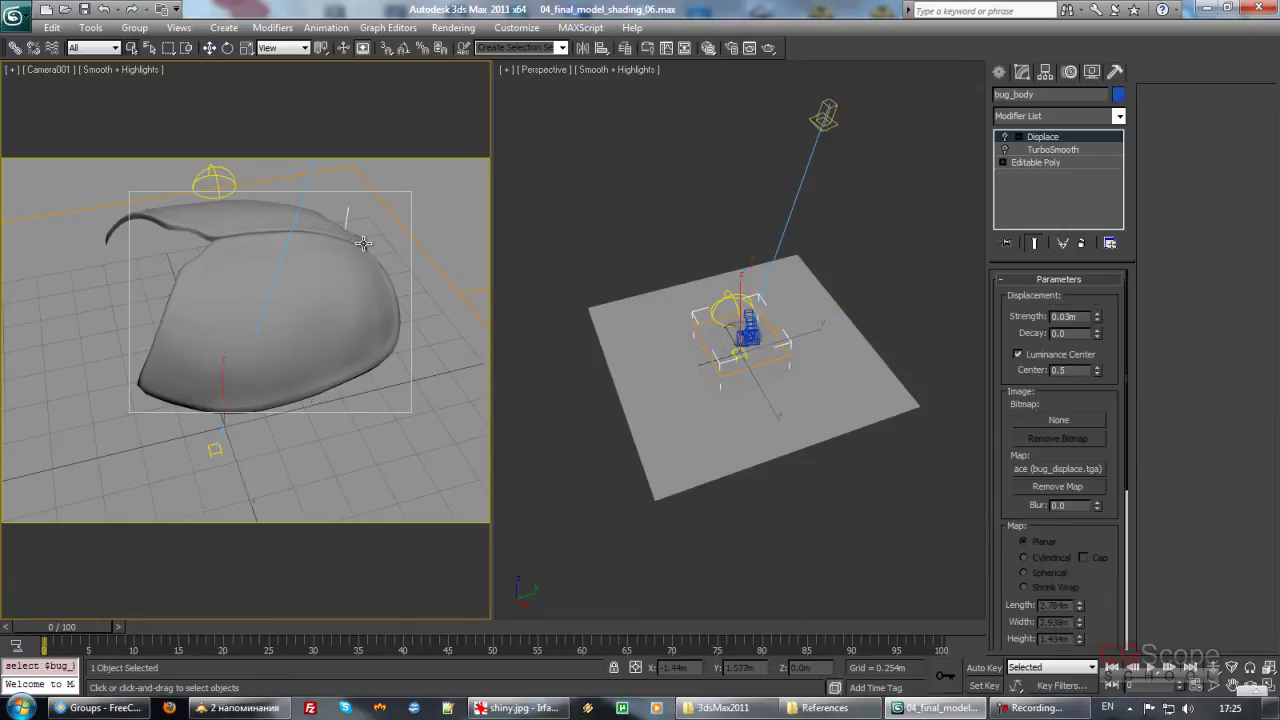
Step: Quick-render the Camera001 region showing white wing shells, then reopen the Slate Material Editor
key("shift+q")
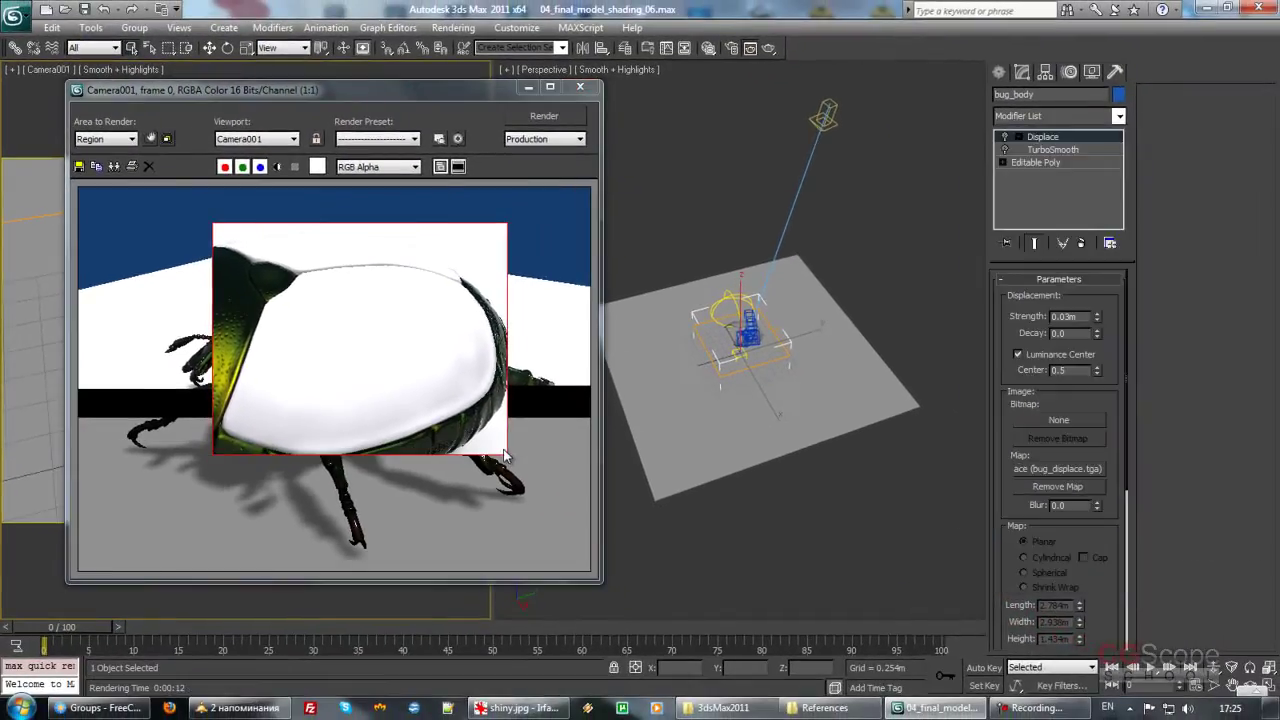
left_click_drag(474, 94, 429, 91)
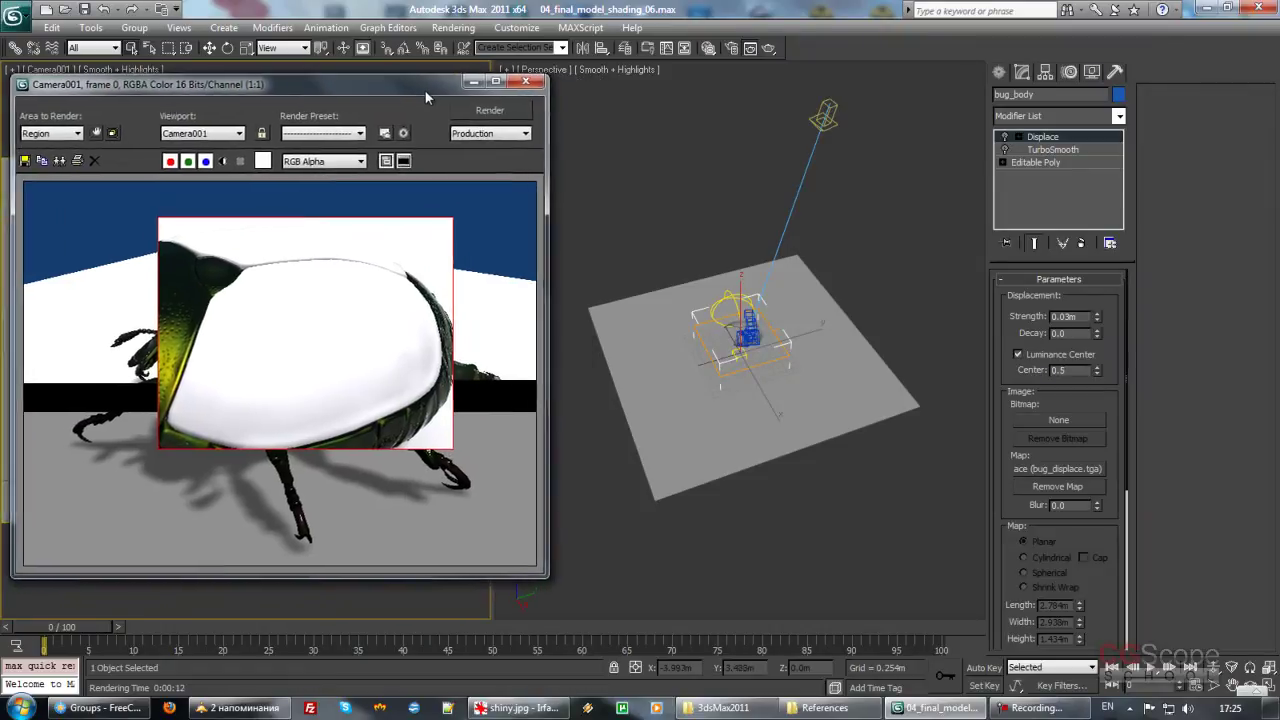
key("m")
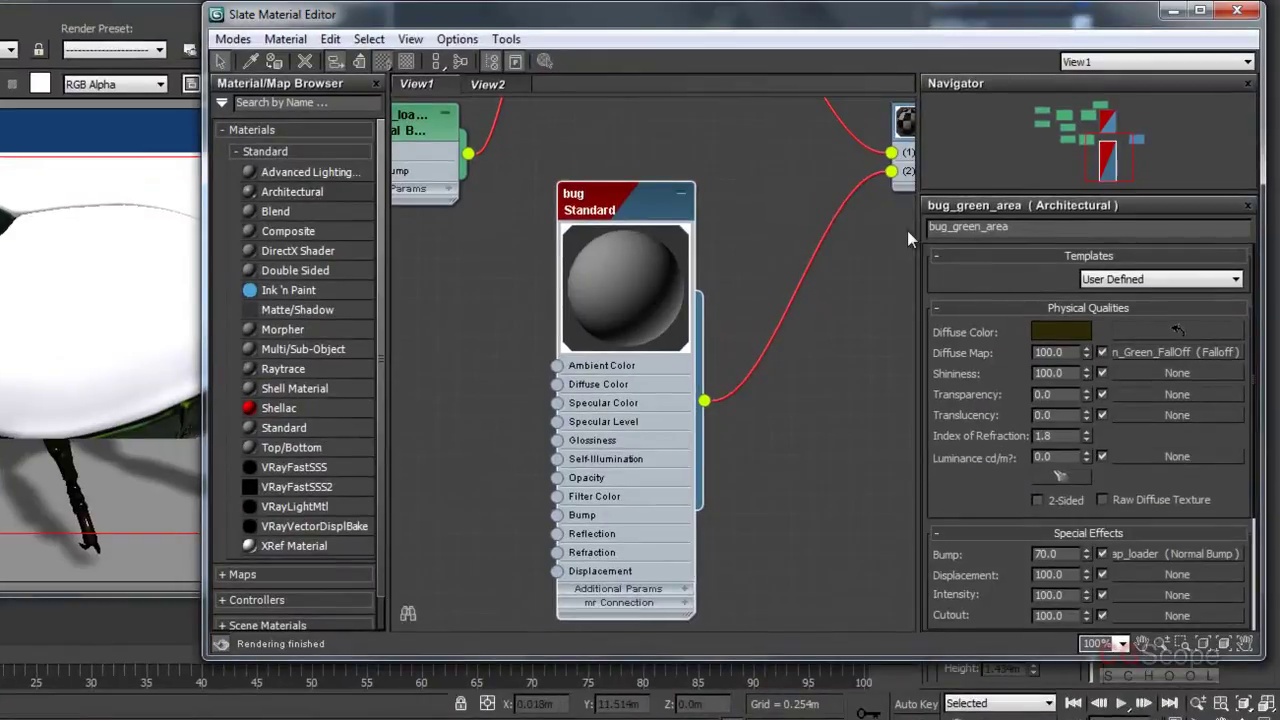
Step: Copy the main colour bitmap node and place the copy, Map #4, beside the bug material
mouse_move(739, 304)
middle_mouse_down()
mouse_move(600, 392)
mouse_move(828, 420)
middle_mouse_up()
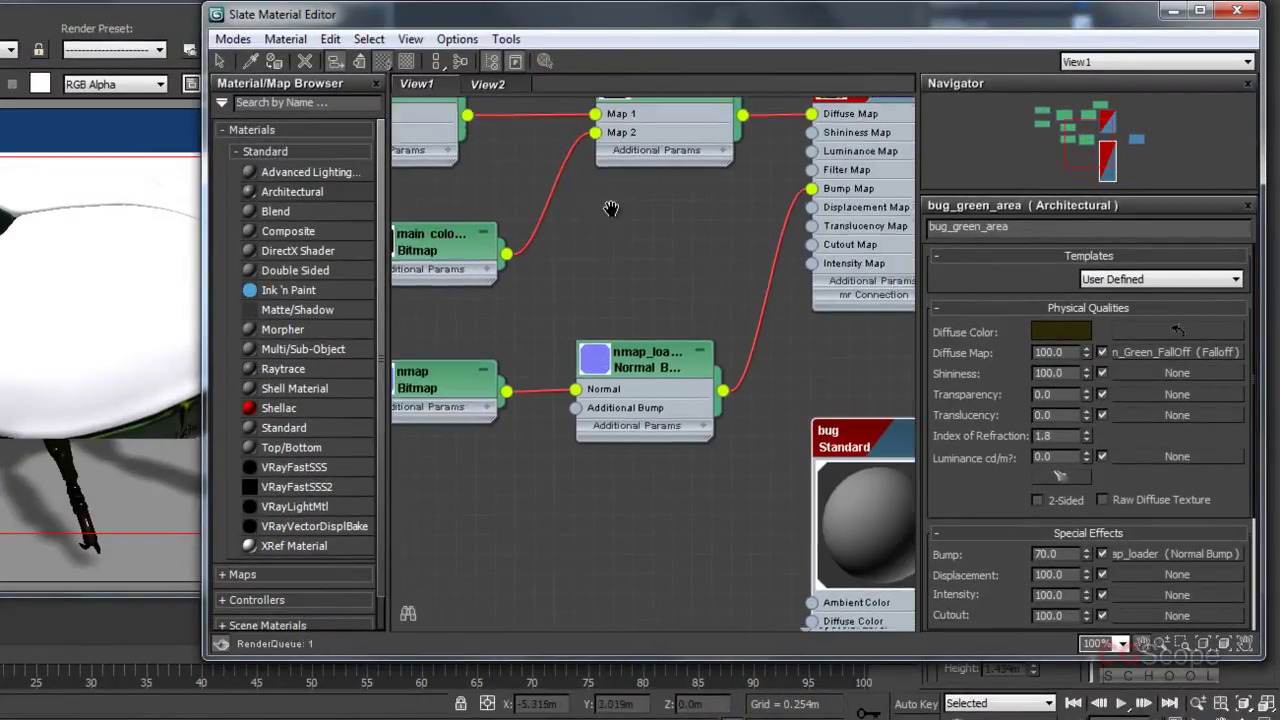
middle_click_drag(434, 367, 679, 363)
left_click(622, 280)
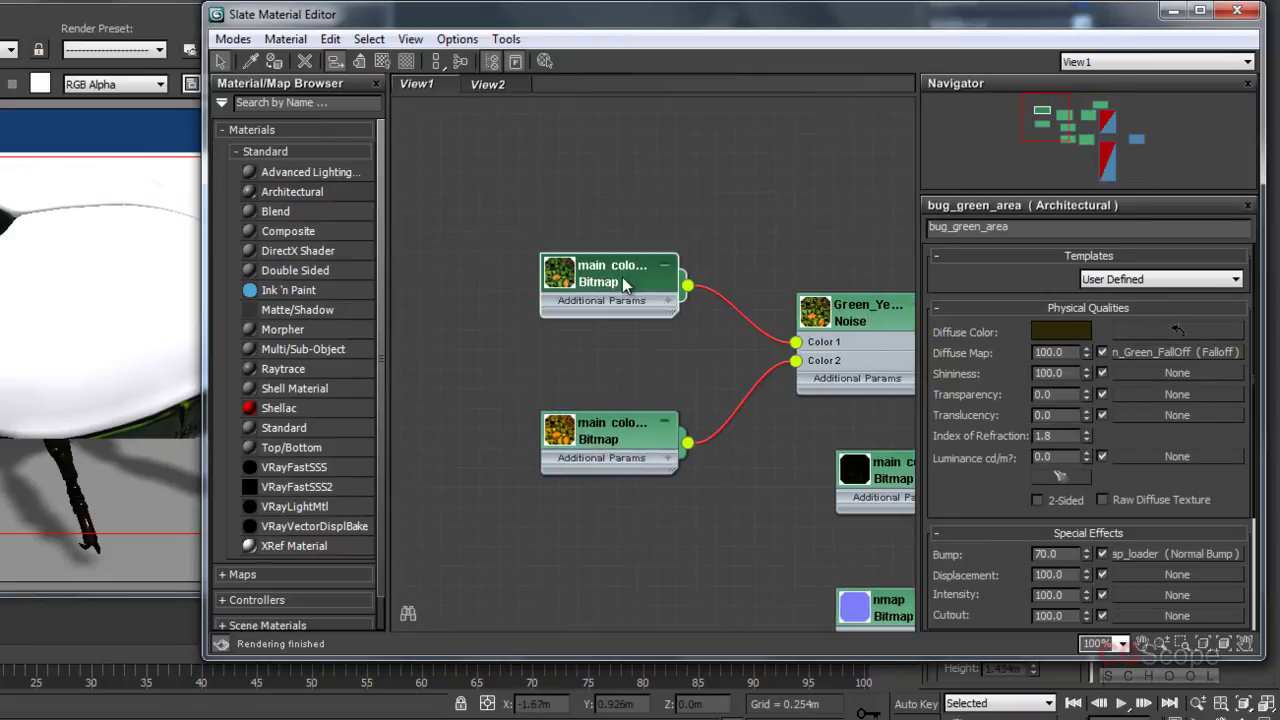
left_click_drag(613, 282, 602, 577, "shift")
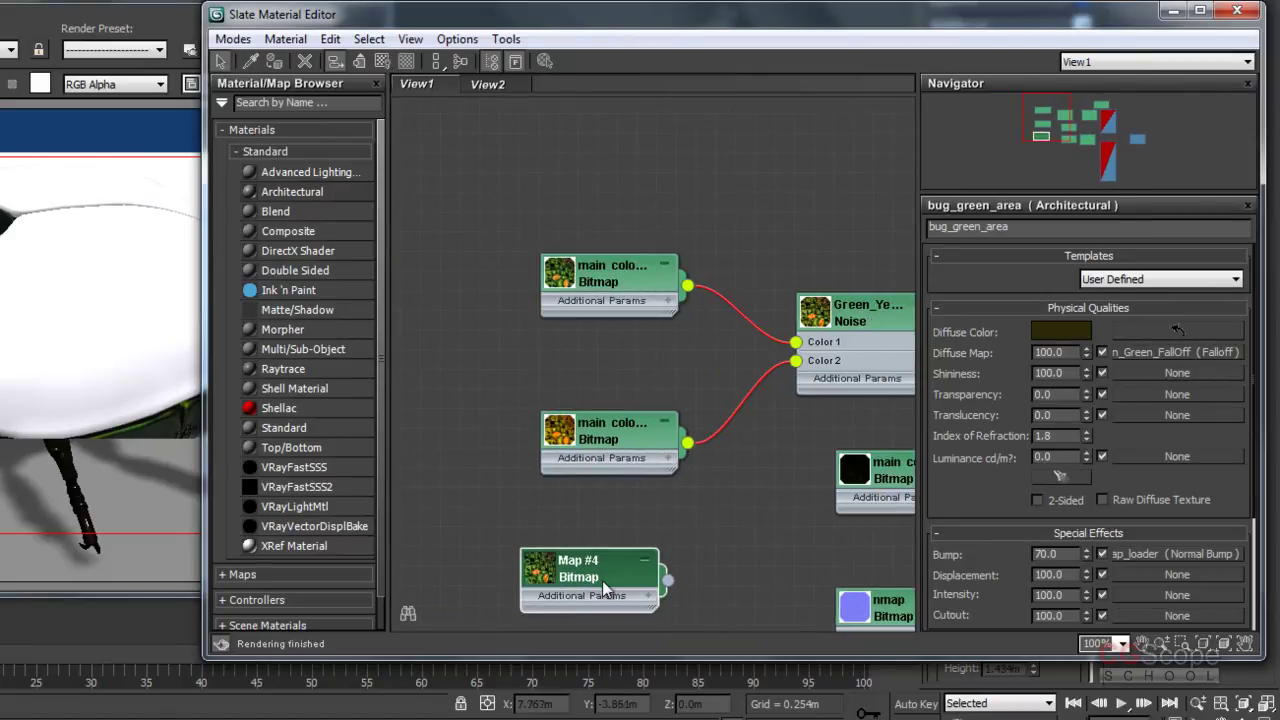
middle_click_drag(602, 580, 427, 365)
middle_click_drag(597, 445, 597, 375)
left_click_drag(440, 308, 746, 480)
mouse_move(737, 508)
middle_mouse_down()
mouse_move(579, 460)
mouse_move(639, 301)
middle_mouse_up()
mouse_move(474, 315)
left_mouse_down()
mouse_move(550, 338)
mouse_move(554, 353)
left_mouse_up()
middle_click_drag(551, 366, 493, 366)
Step: Rename Map #4 to normal_green_color and wire it into the bug material's Diffuse Color
double_click(503, 344)
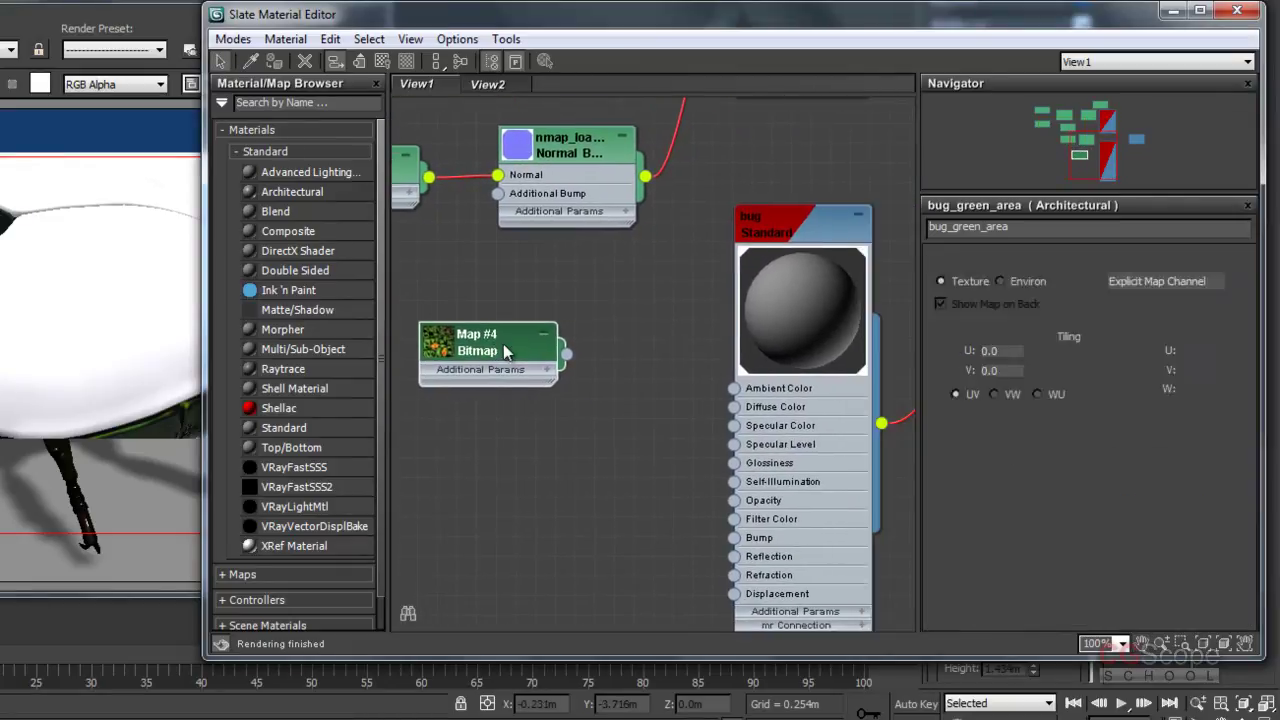
left_click(975, 228)
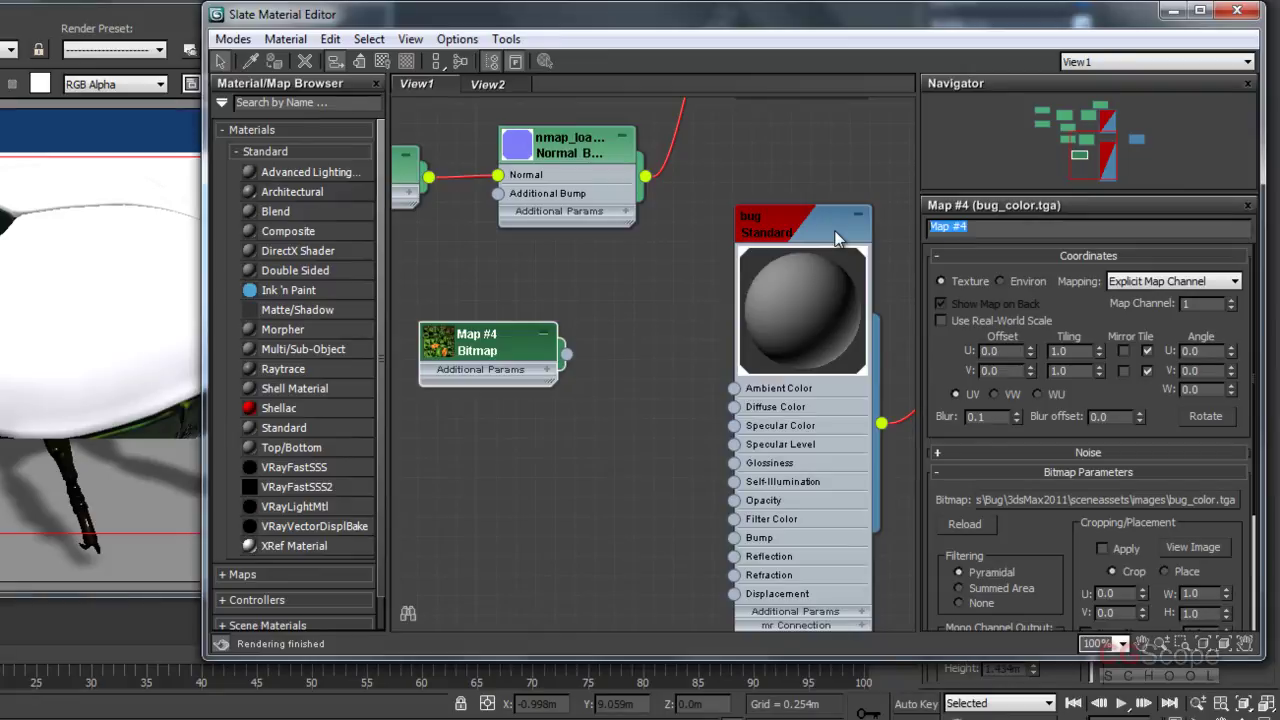
type("normal_green")
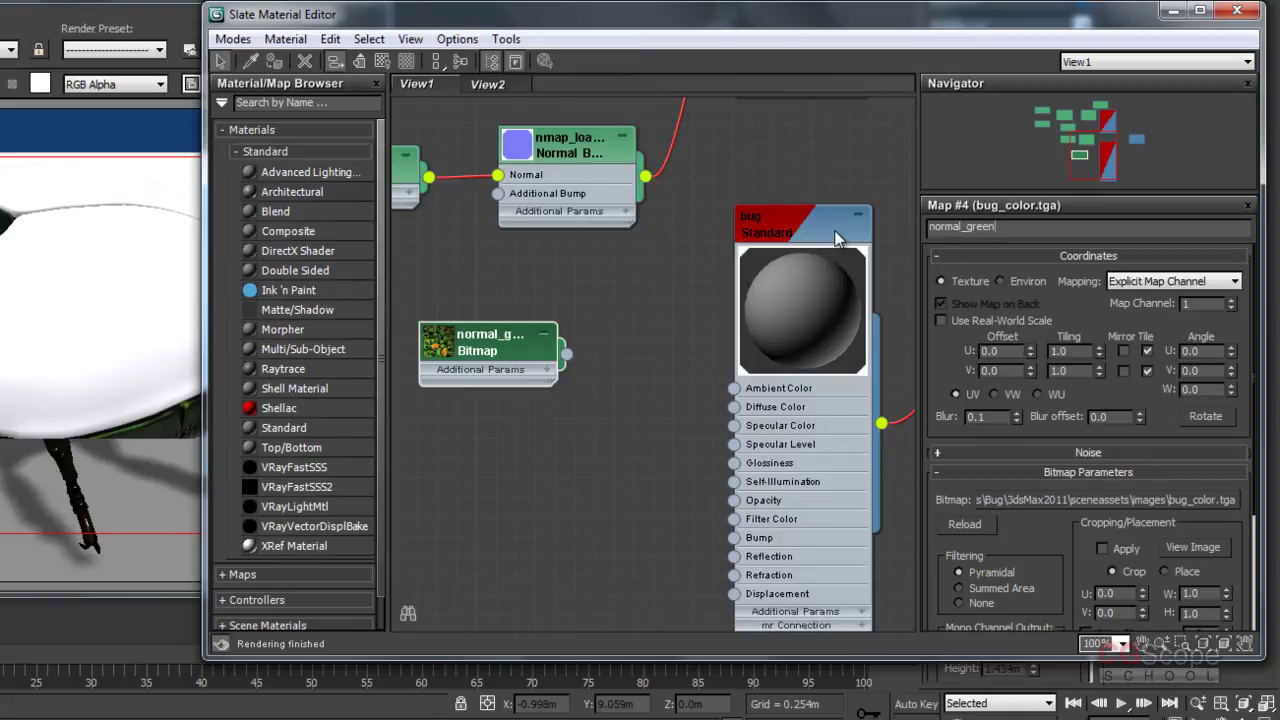
type("_color")
key("Return")
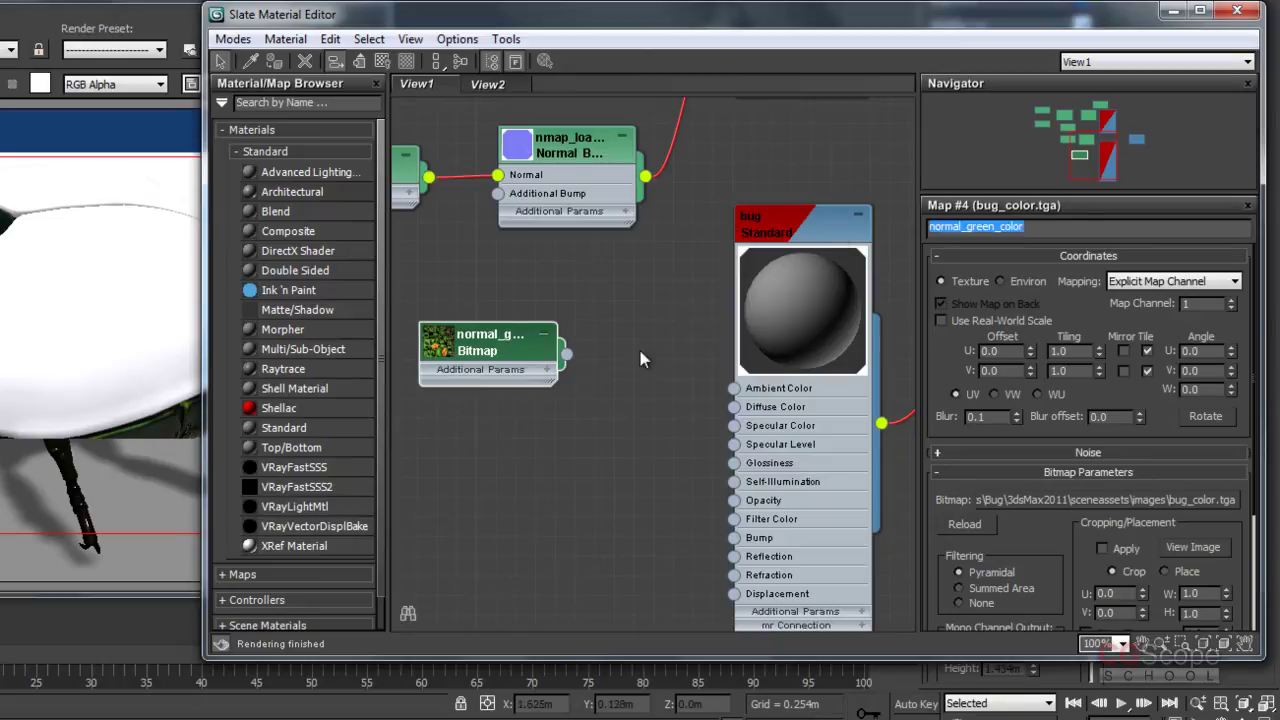
left_click_drag(568, 357, 734, 407)
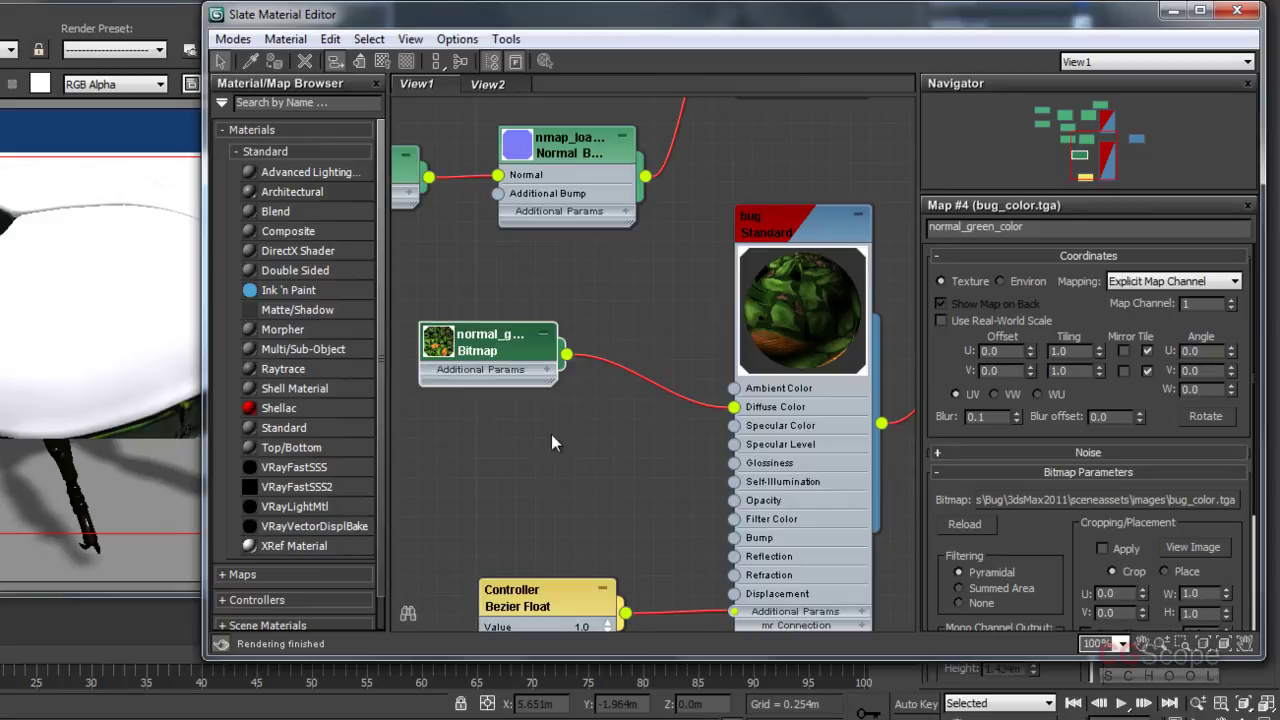
middle_click_drag(551, 443, 401, 407)
mouse_move(580, 14)
left_mouse_down()
mouse_move(977, 88)
mouse_move(897, 75)
left_mouse_up()
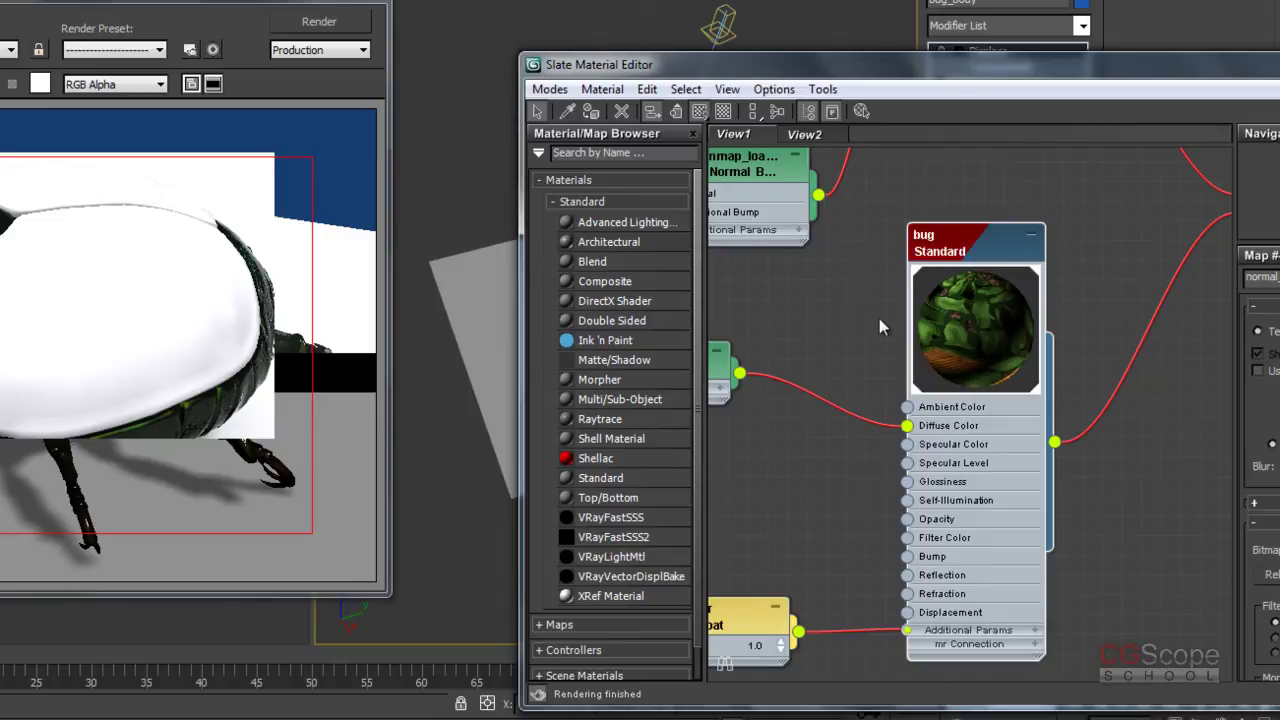
Step: Re-render Camera001 to check the striped yellow-green shell texture, then close the render window
left_click_drag(523, 52, 538, 52)
mouse_move(220, 3)
left_mouse_down()
mouse_move(676, 70)
mouse_move(462, 55)
left_mouse_up()
left_click(625, 84)
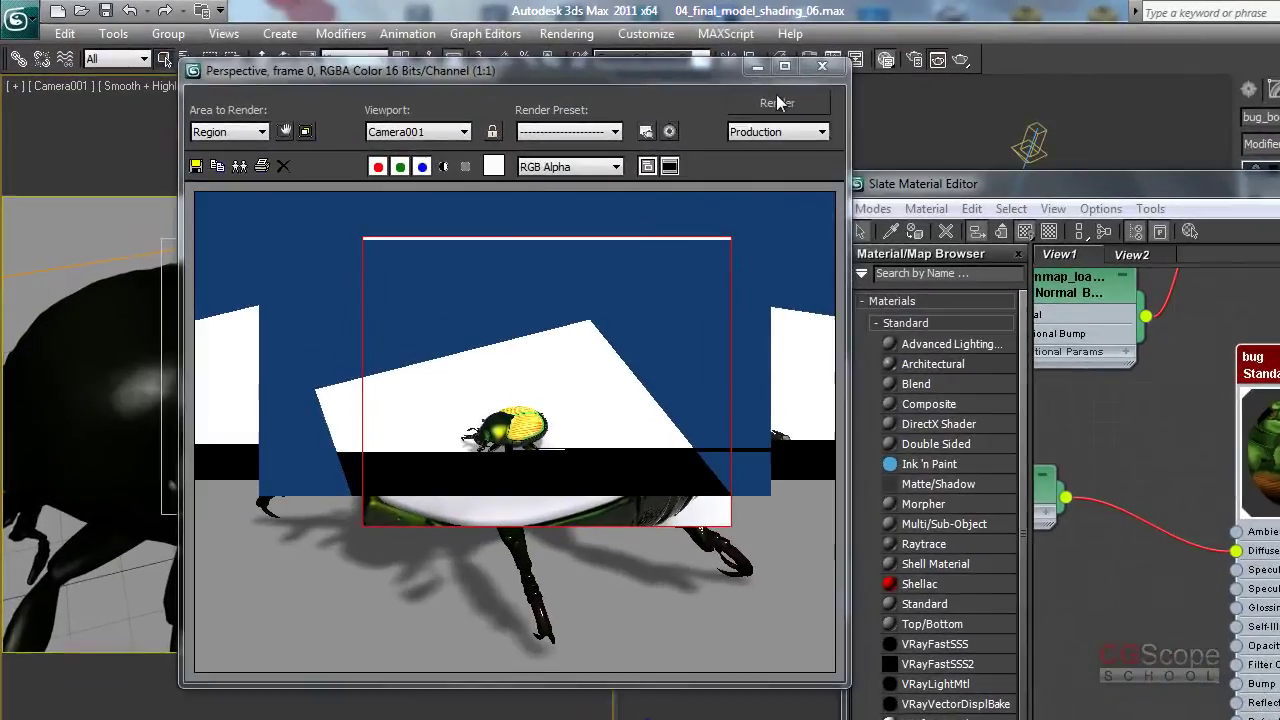
left_click(777, 102)
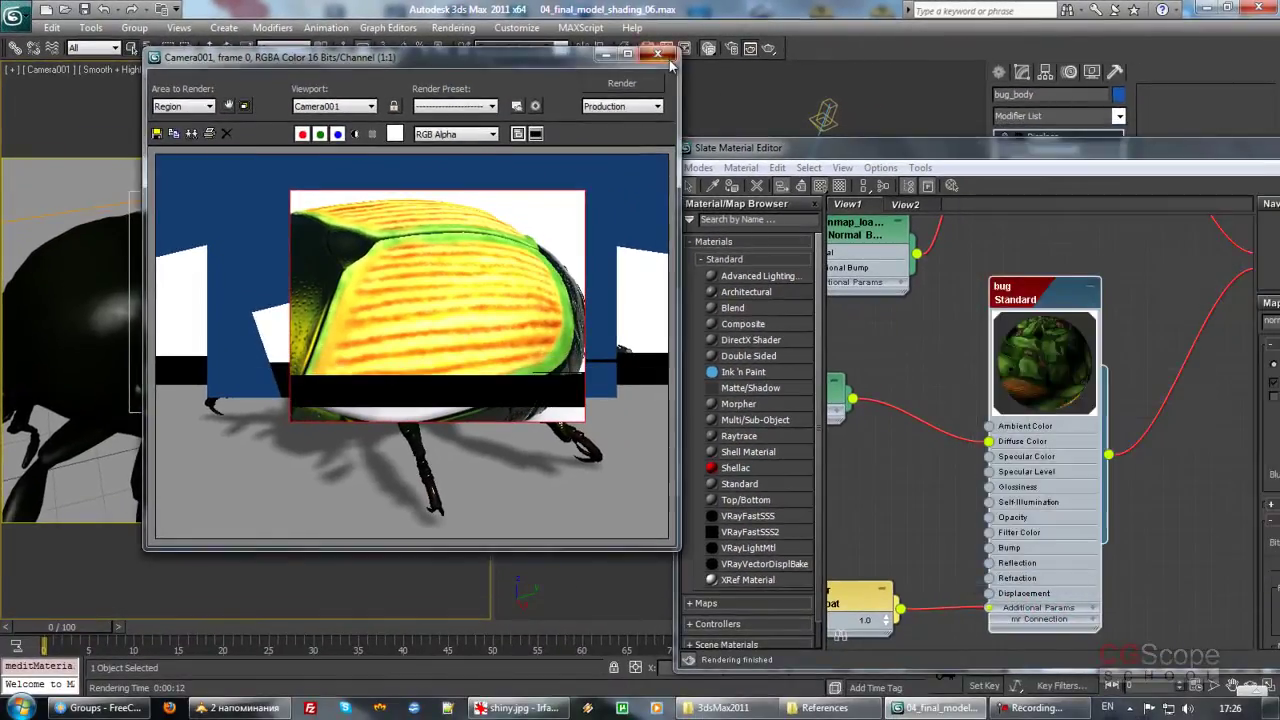
left_click(657, 53)
mouse_move(828, 152)
left_mouse_down()
mouse_move(296, 440)
mouse_move(272, 439)
left_mouse_up()
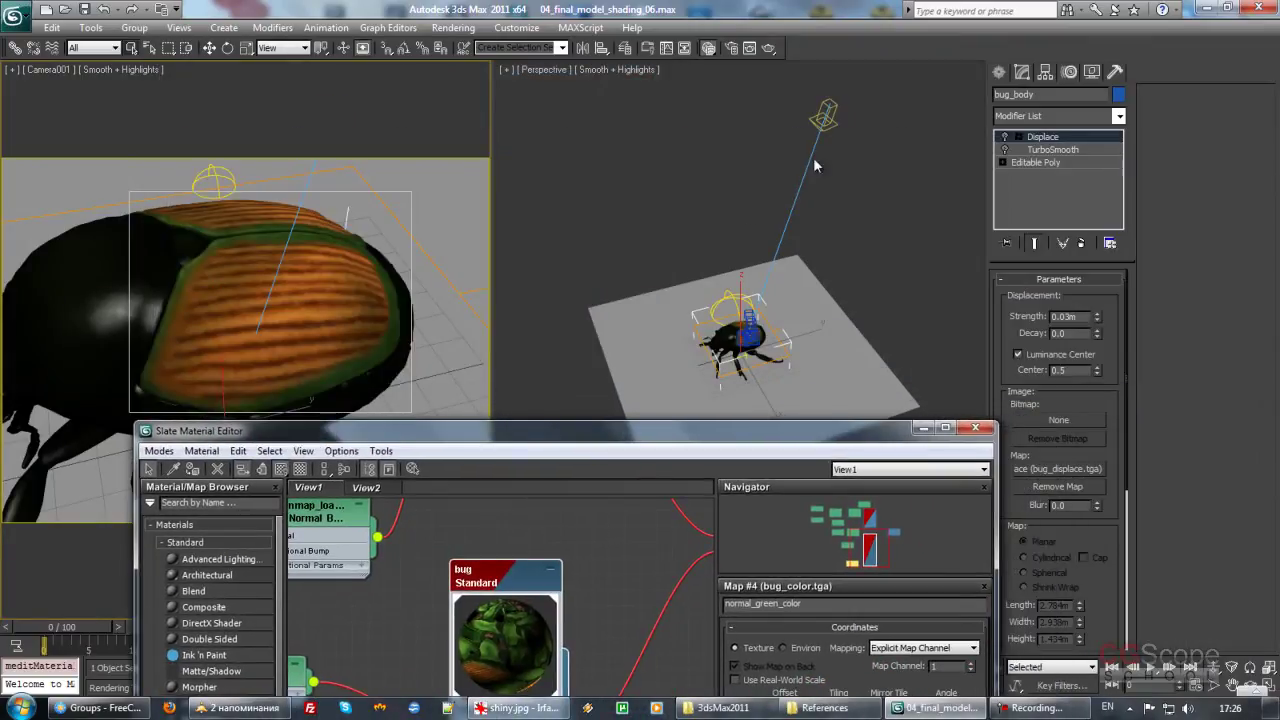
Step: Set the Direct001 multiplier to 0.8 and the Sky001 multiplier to 0.5
left_click(823, 115)
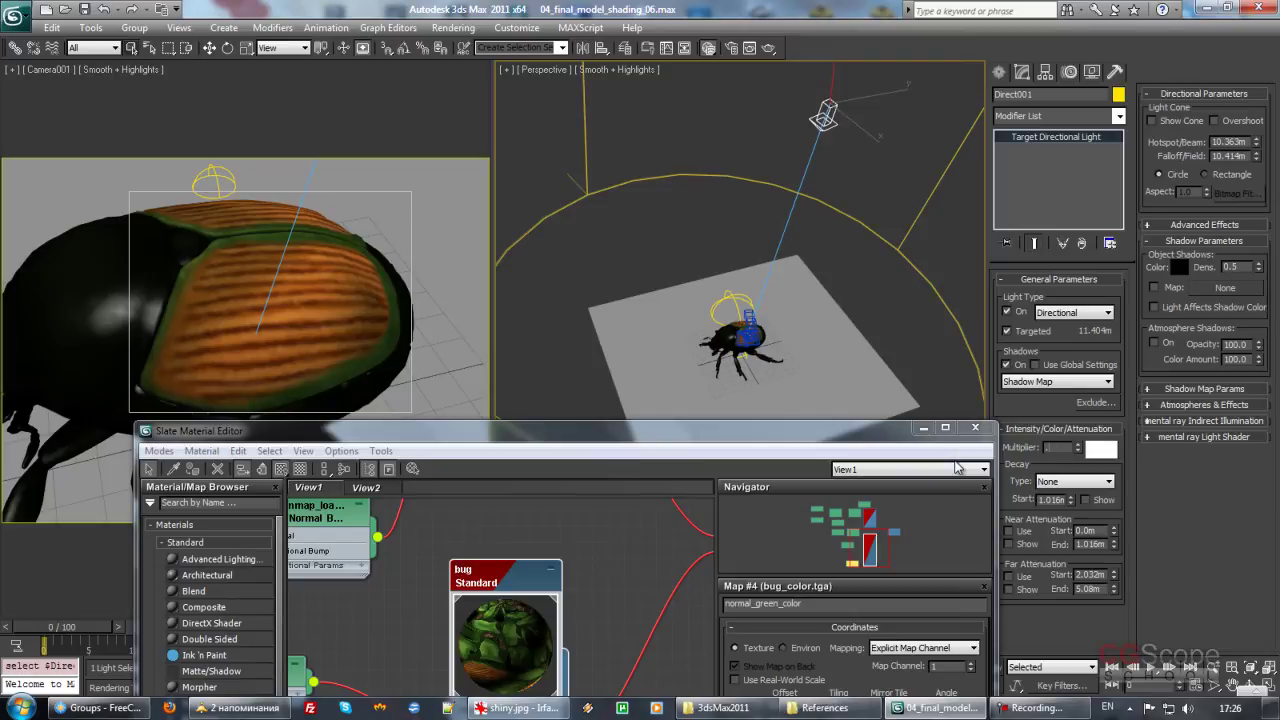
key("Return")
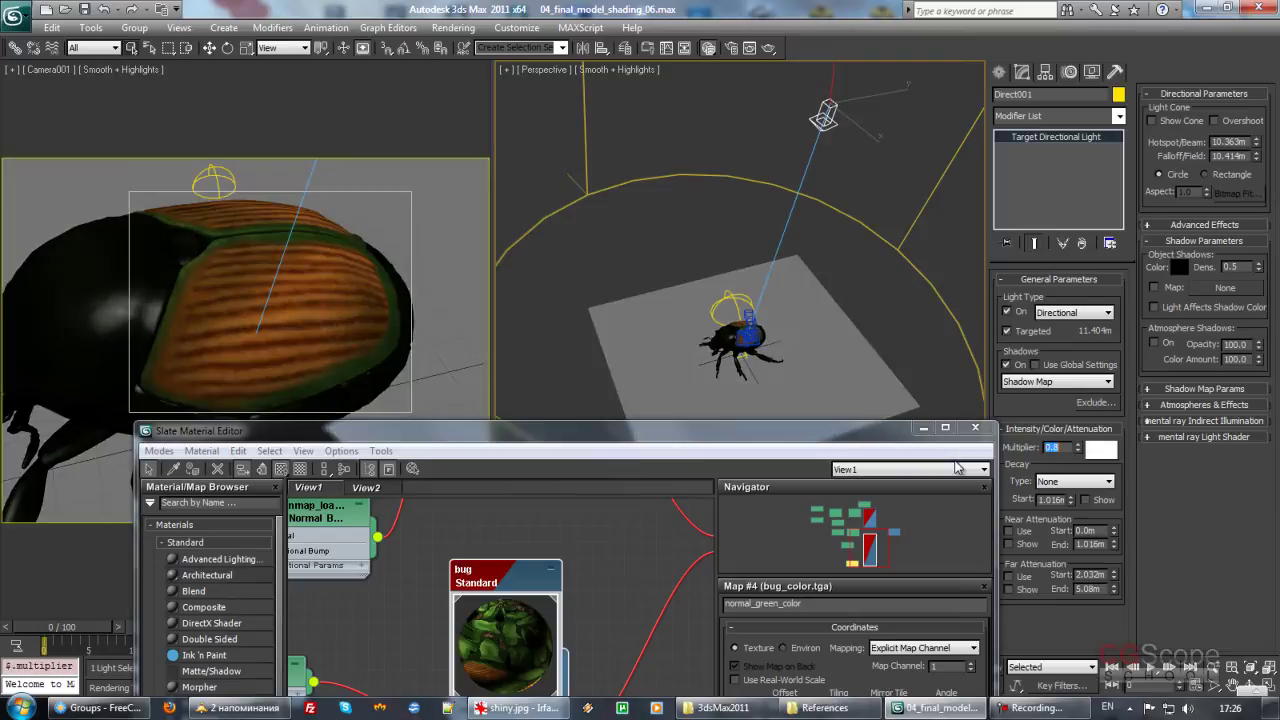
middle_click_drag(750, 310, 745, 318, "alt")
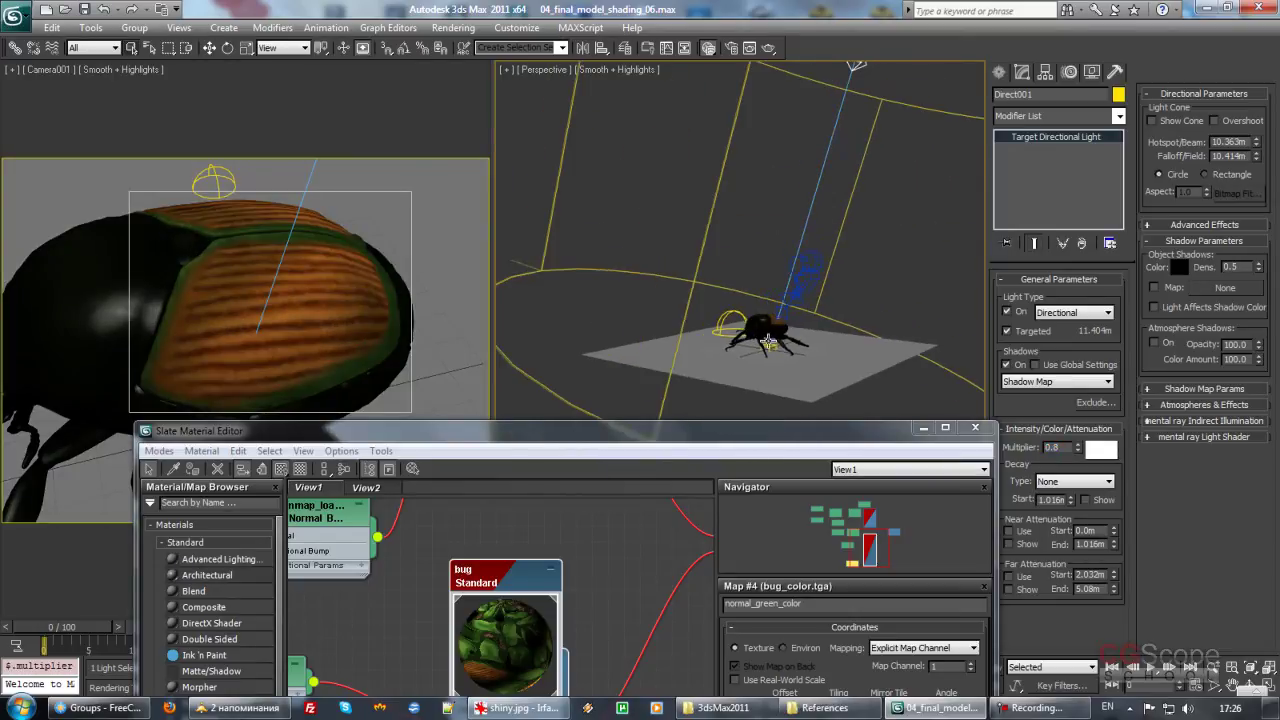
left_click(737, 315)
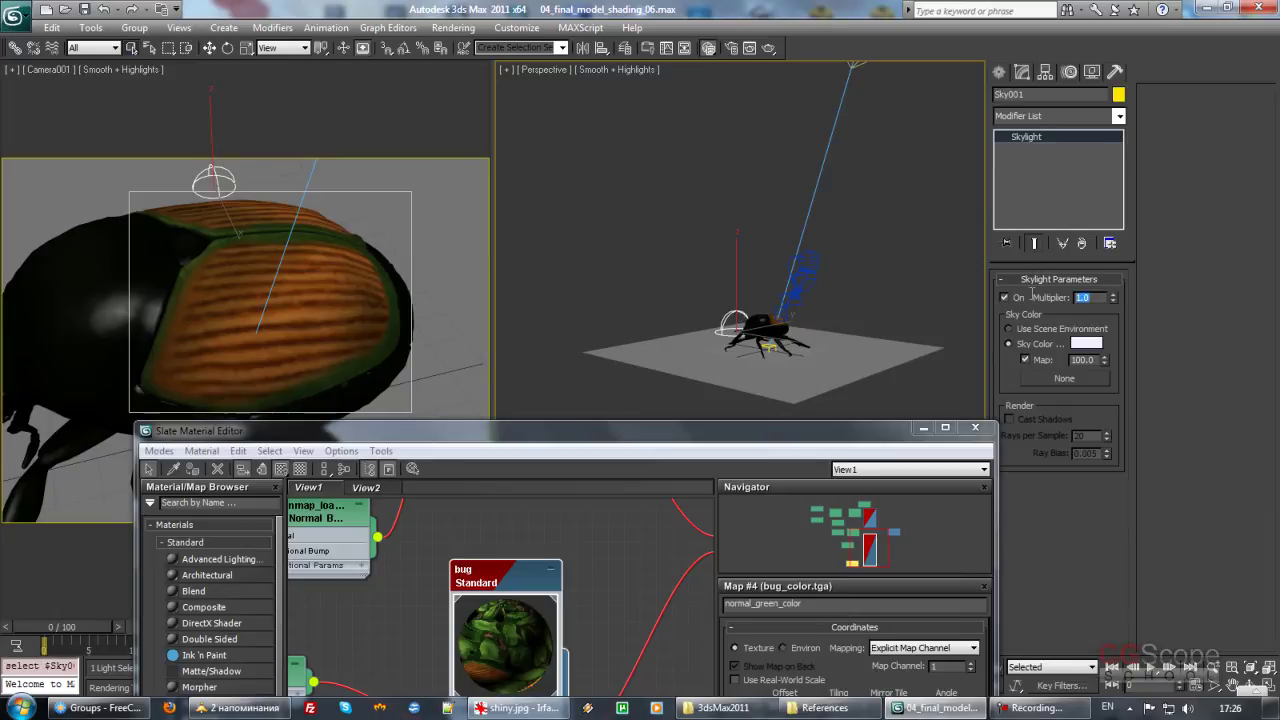
type("0.5")
key("Return")
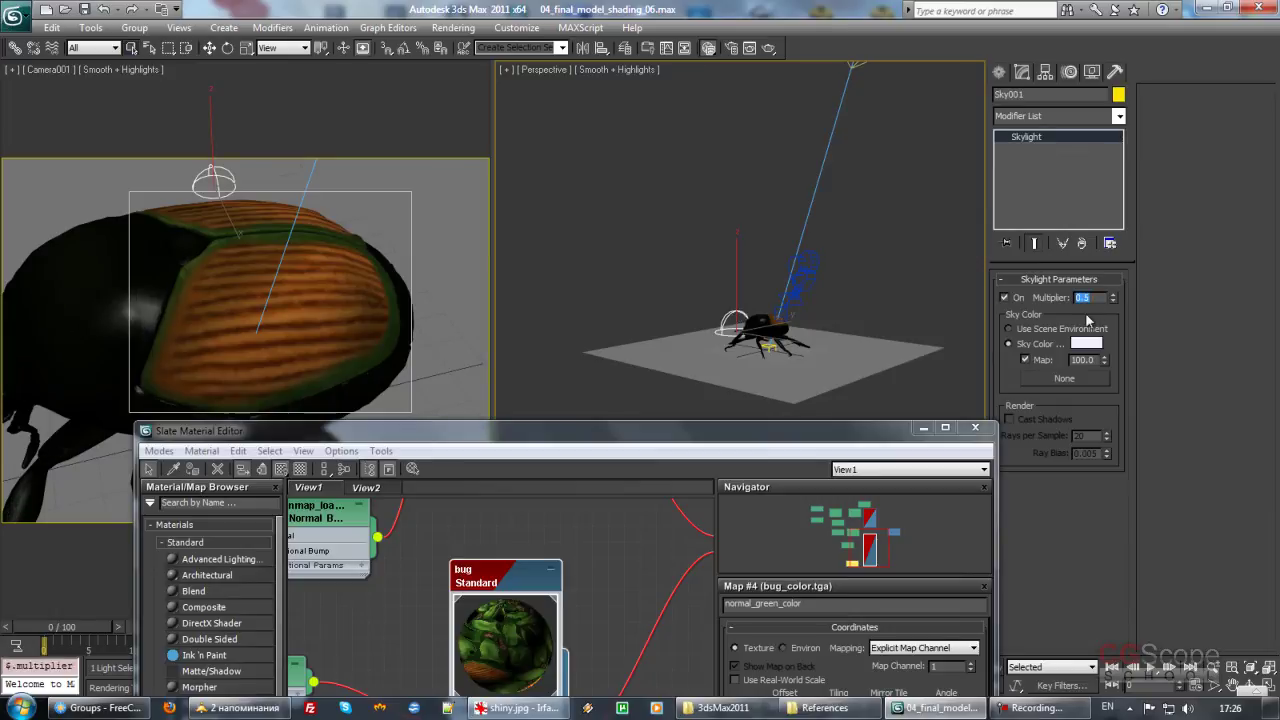
Step: Check the skylight's sky colour and re-render the beetle region
left_click(1086, 343)
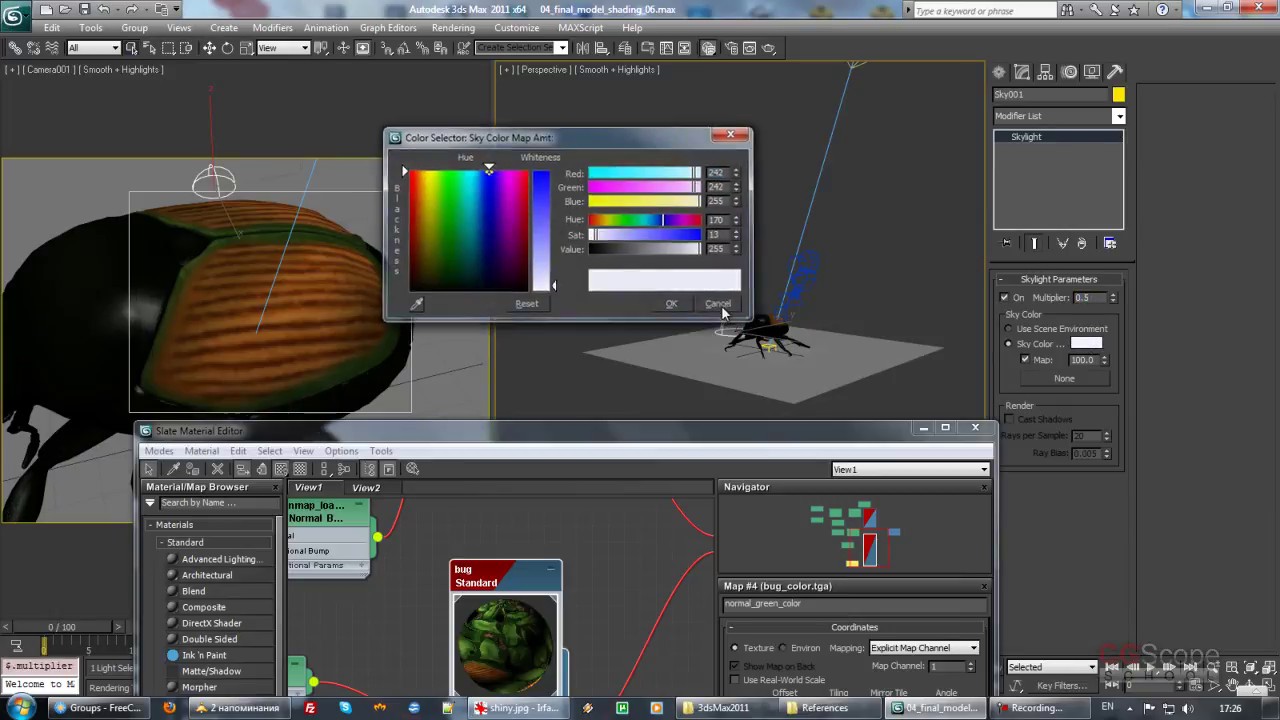
left_click(675, 305)
key("shift+q")
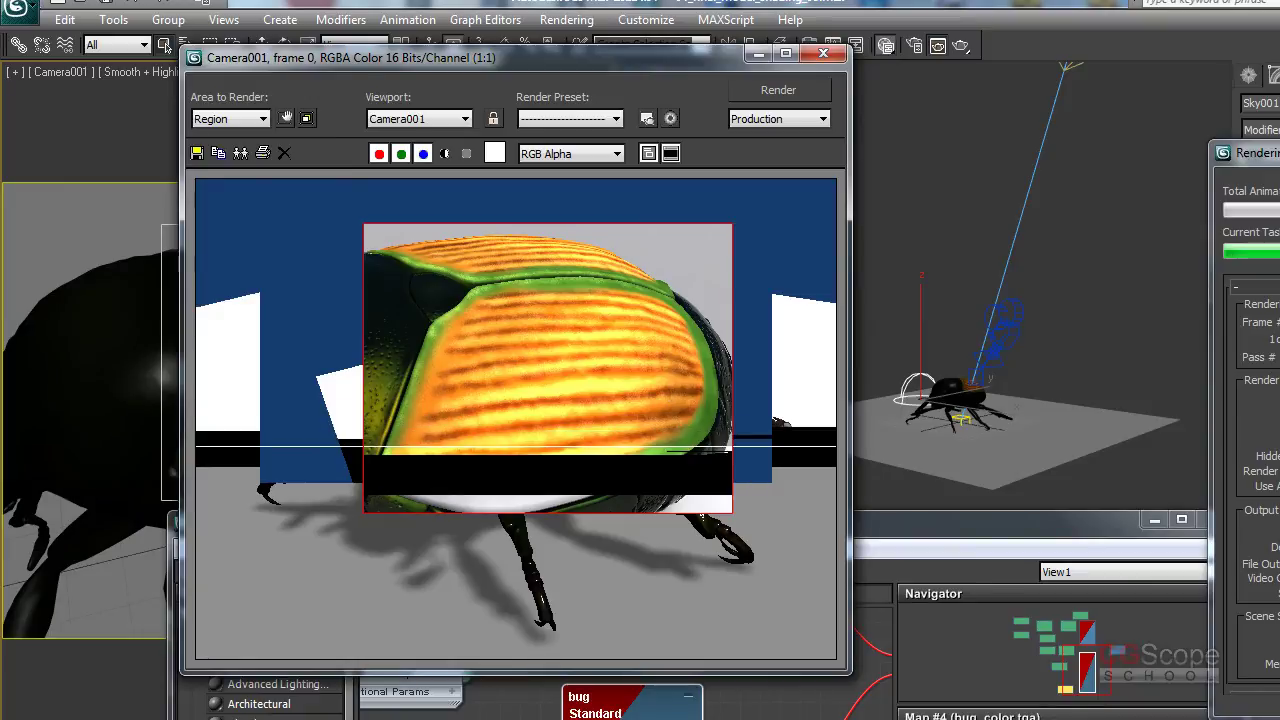
Step: Tidy the Slate nodes, expand the bitmap's Output settings, and re-render the beetle region
left_click_drag(1012, 78, 1016, 67)
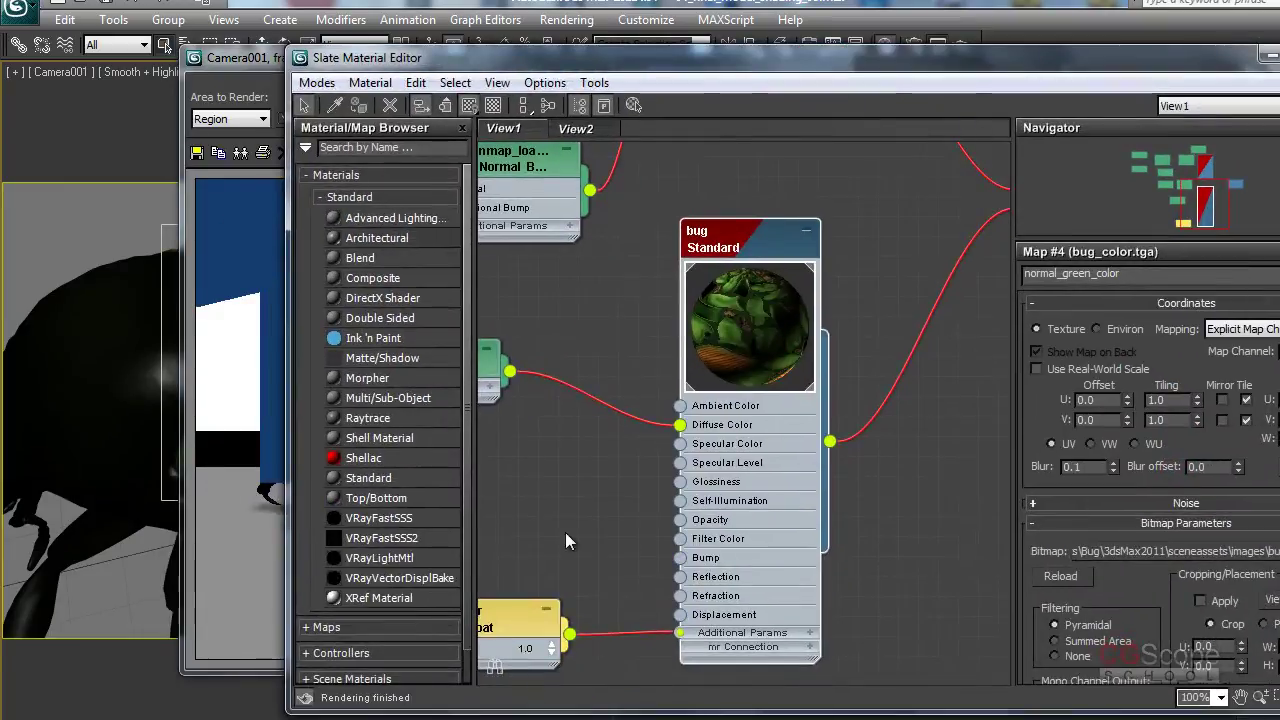
key("l")
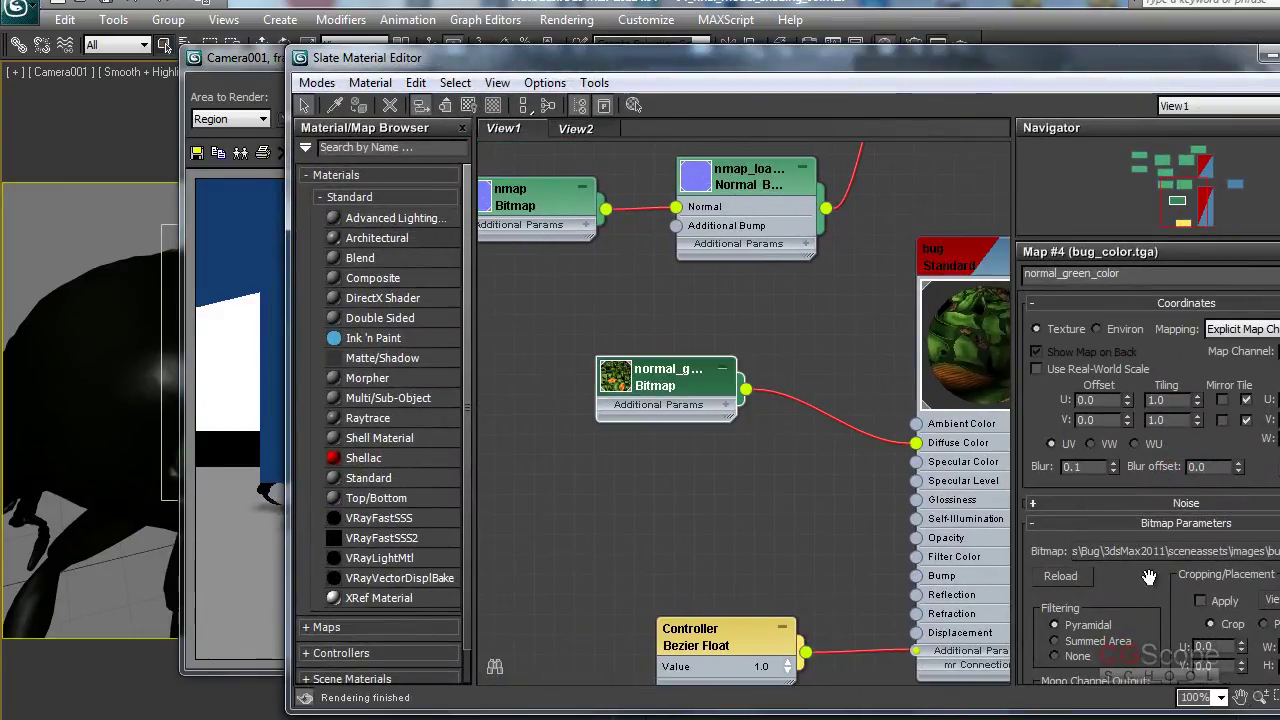
scroll(1150, 640, "down", 5)
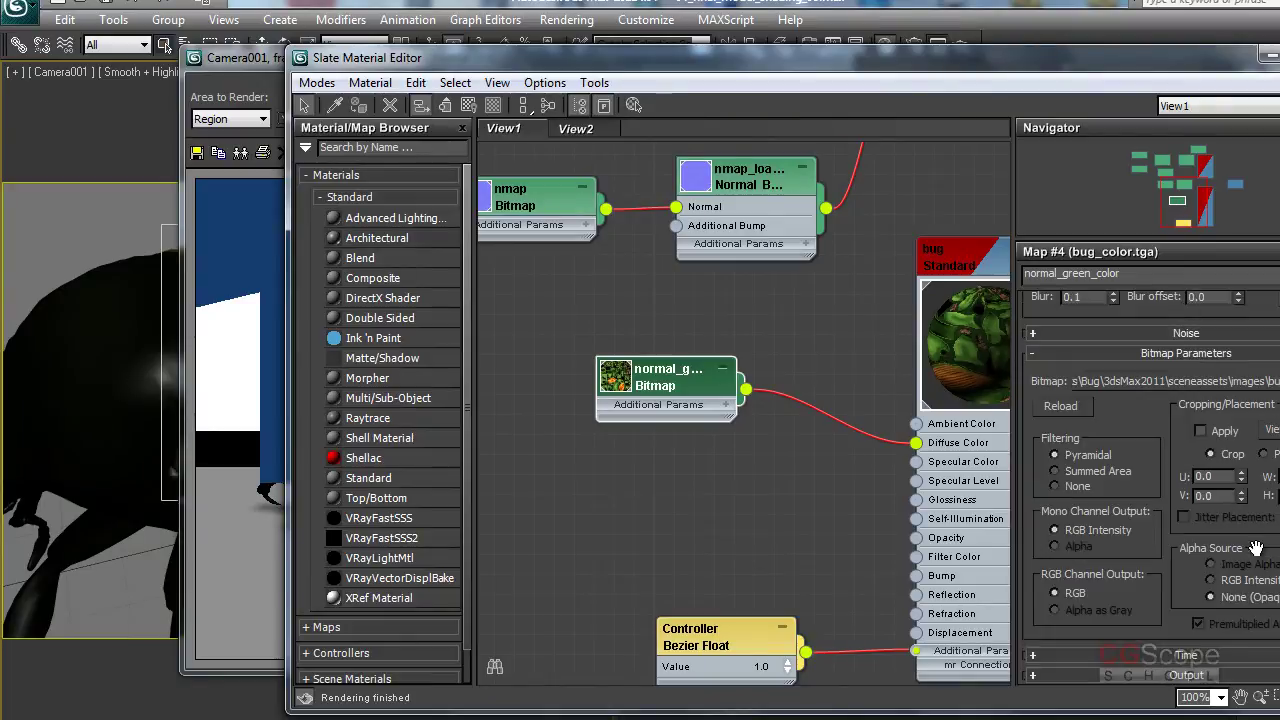
left_click(1190, 675)
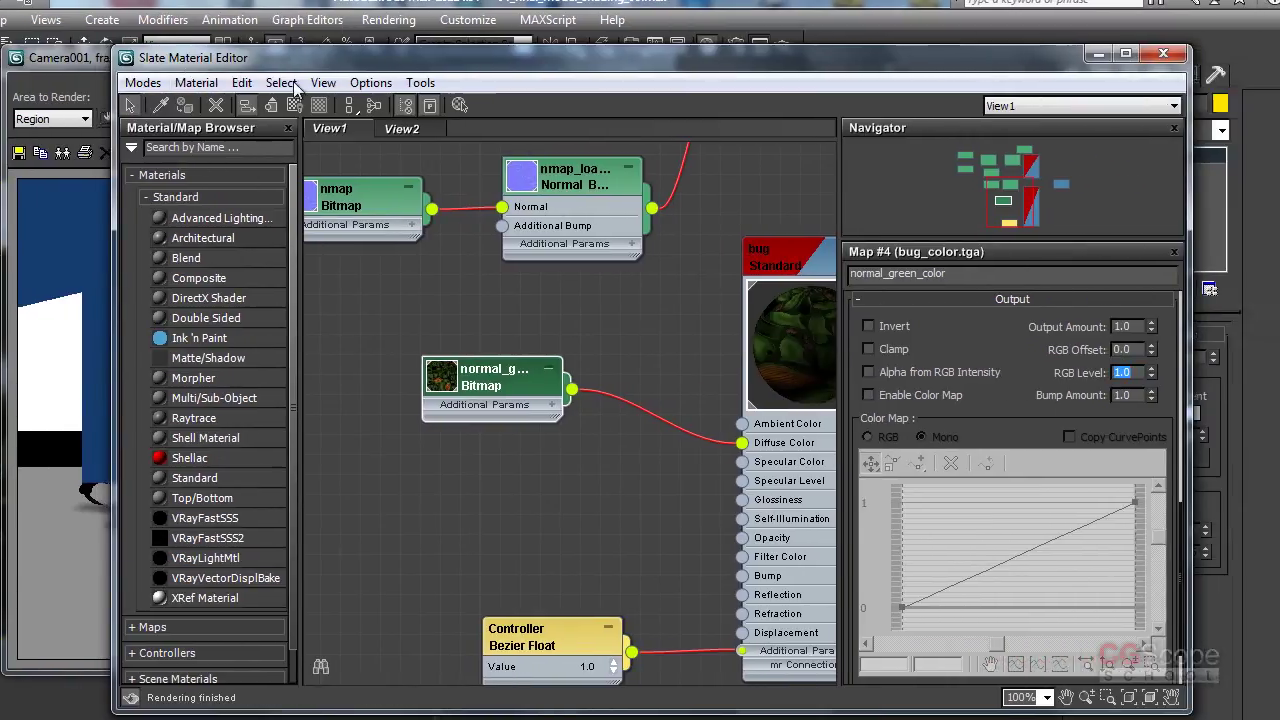
left_click_drag(235, 83, 630, 284)
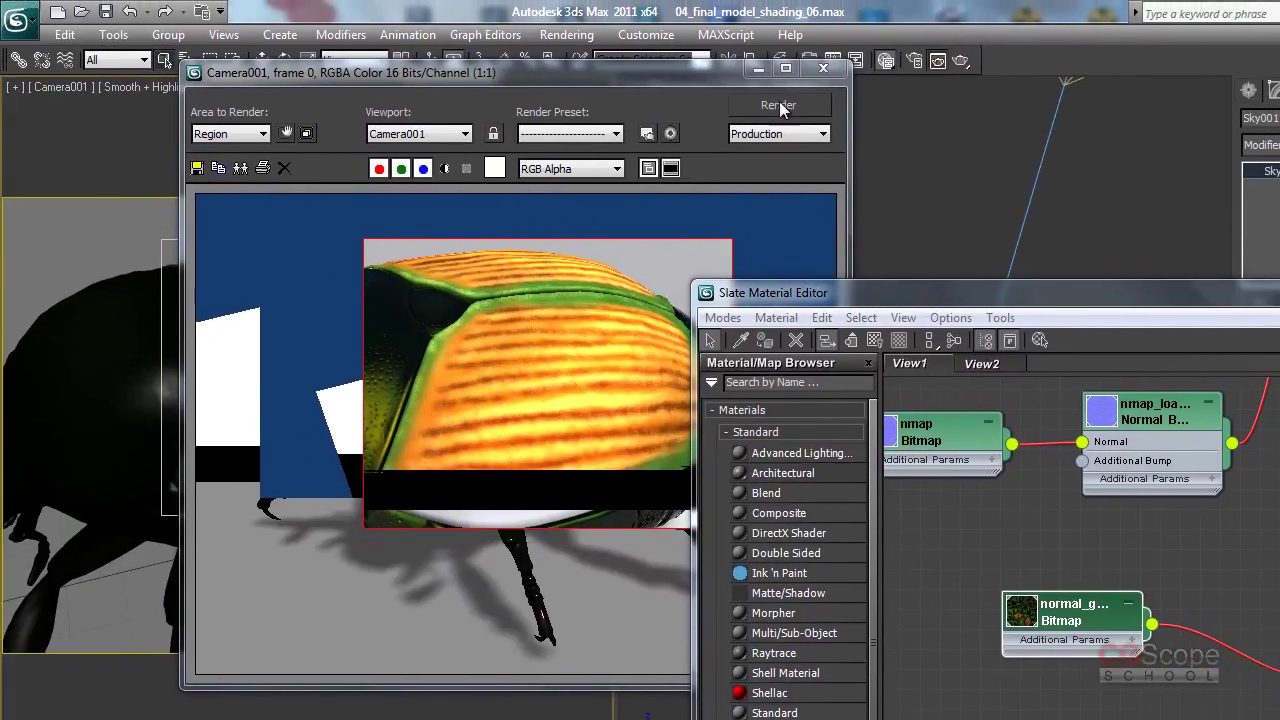
left_click(779, 103)
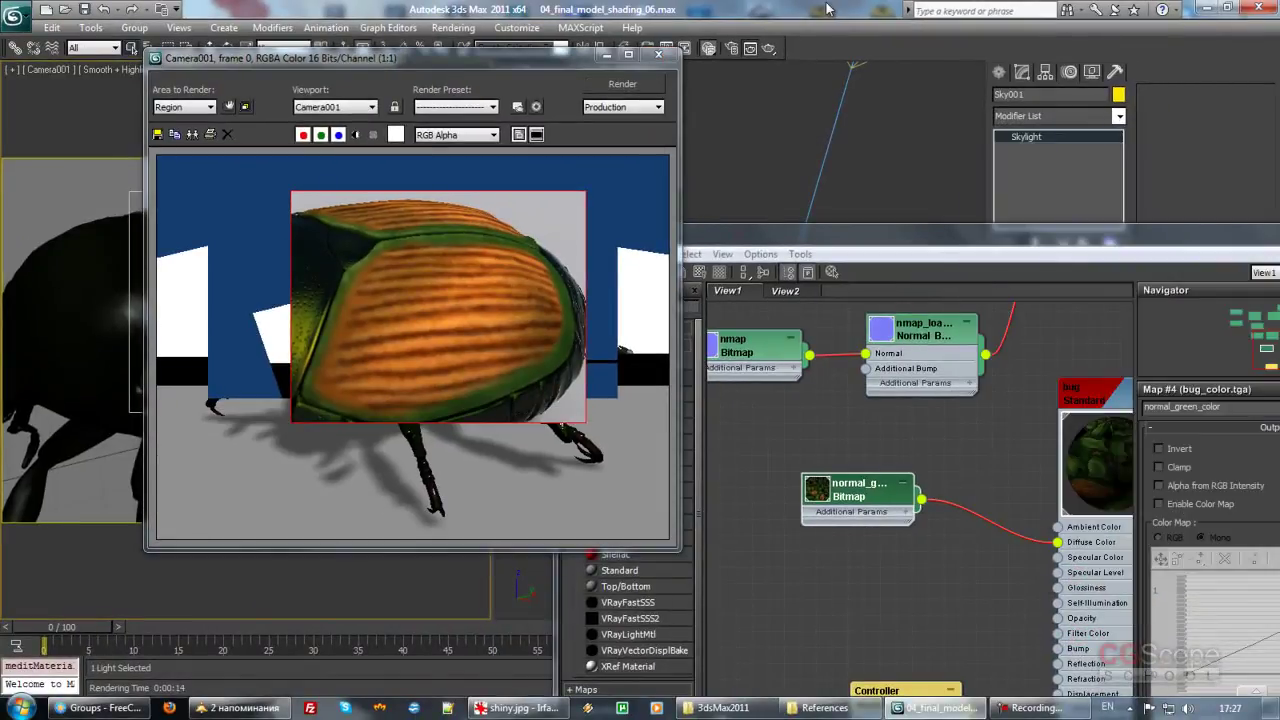
Step: Disable global raytracing in Render Setup's Raytracer tab and re-render the beetle region
left_click(732, 49)
left_click(826, 121)
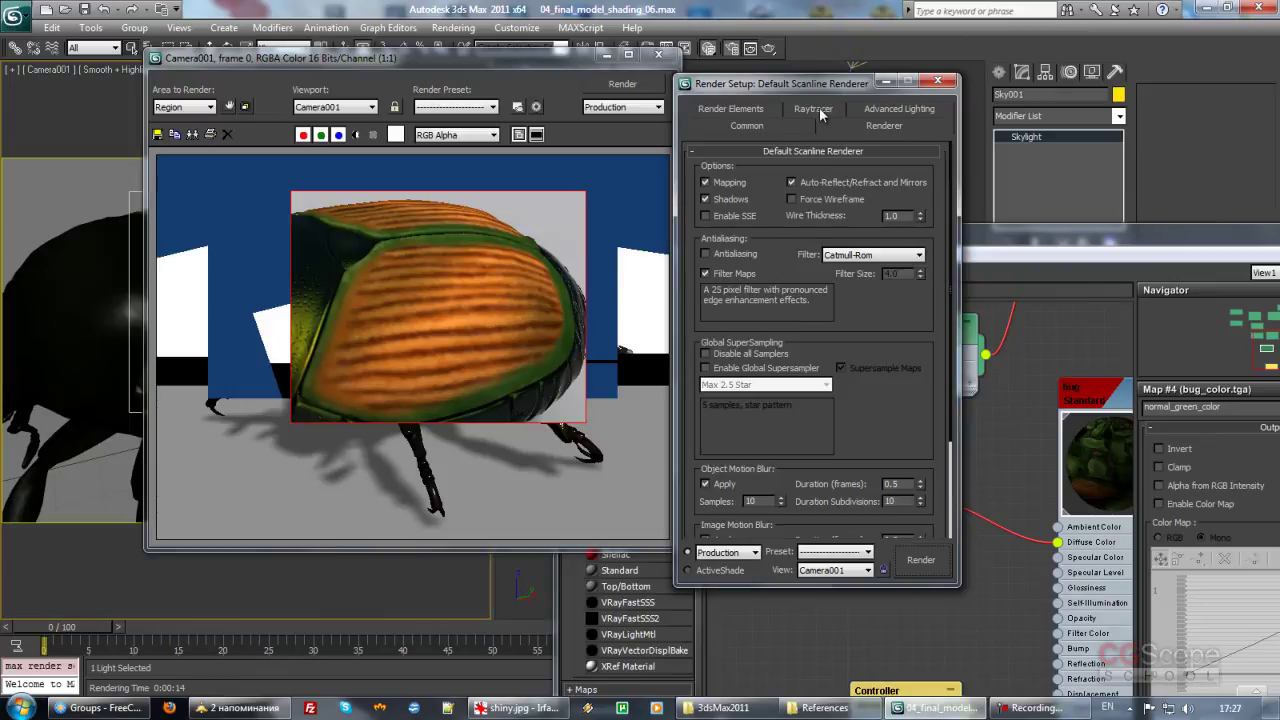
left_click(818, 110)
left_click(731, 295)
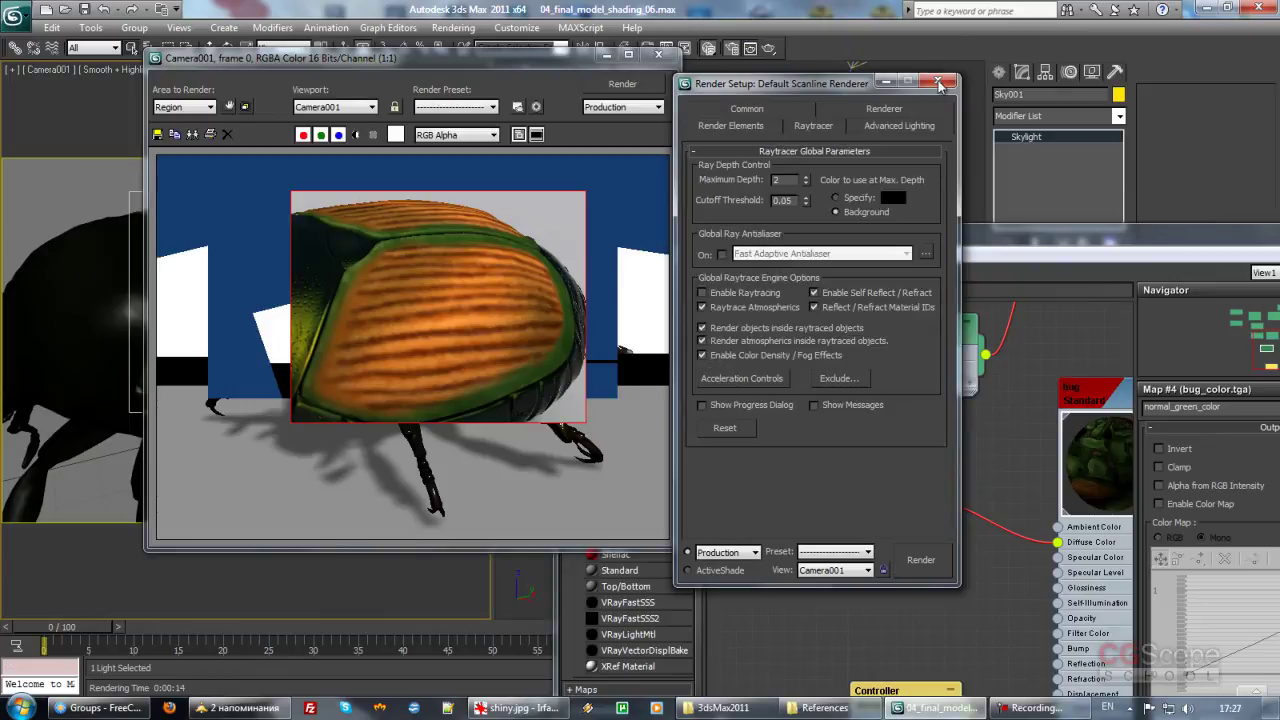
left_click(938, 84)
key("shift+q")
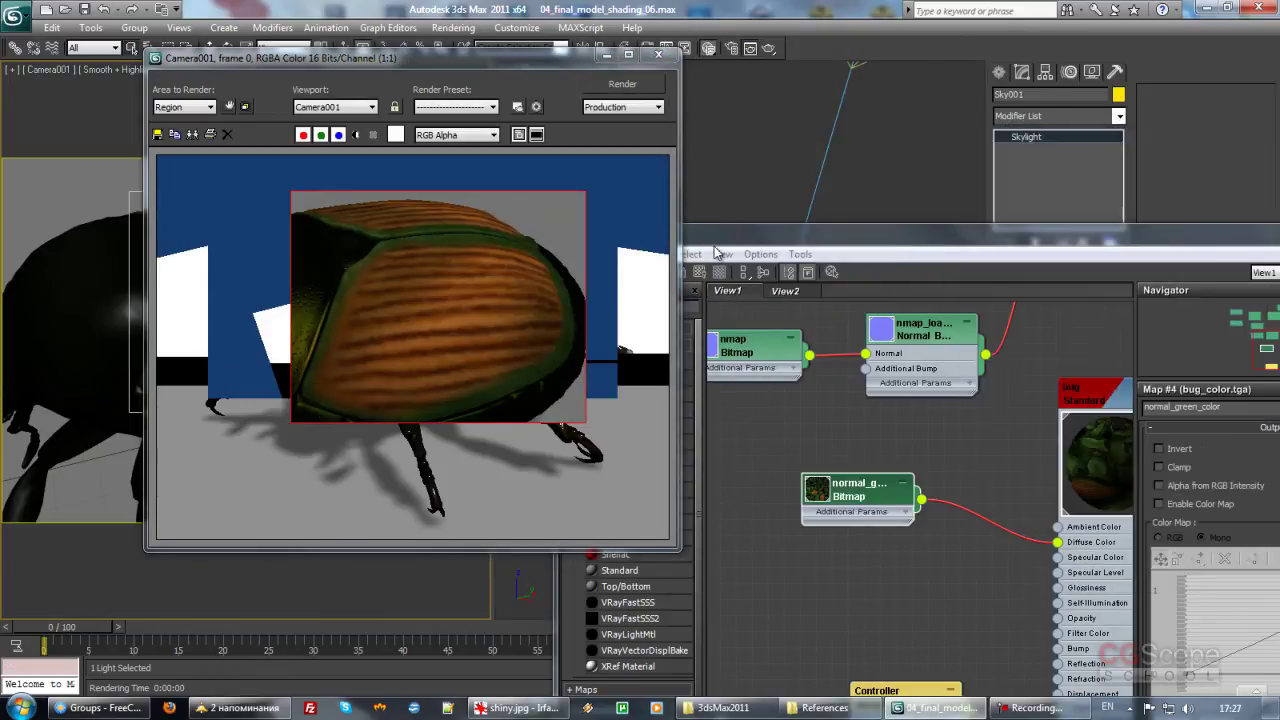
Step: Arrange the render window and Slate Material Editor side by side, centred on the bug material
mouse_move(520, 65)
left_mouse_down()
mouse_move(468, 90)
mouse_move(428, 78)
left_mouse_up()
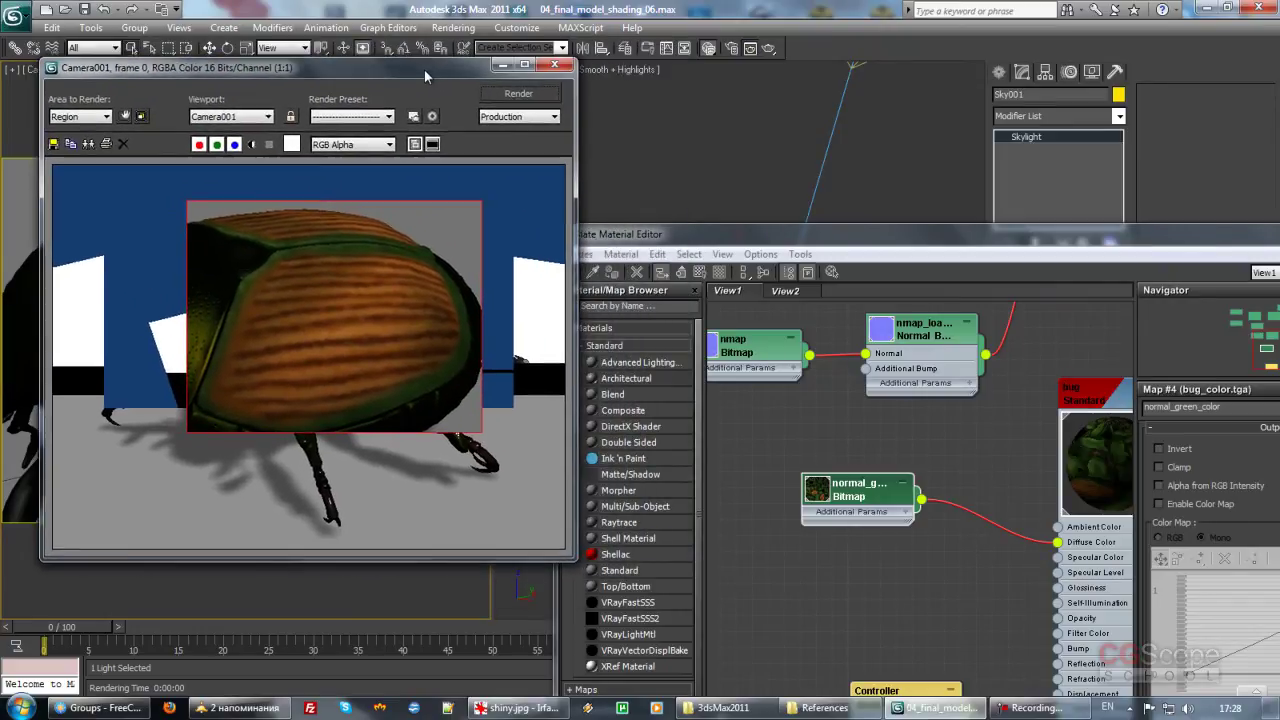
left_click_drag(862, 244, 805, 173)
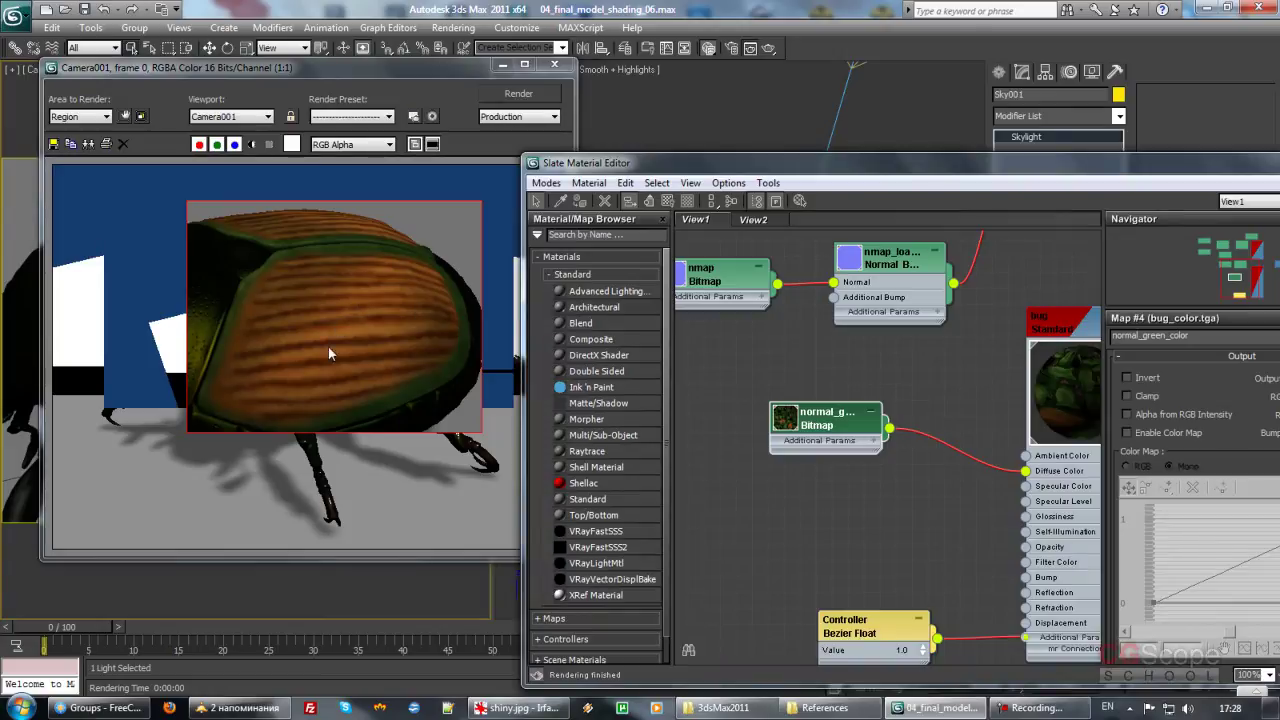
left_click_drag(745, 163, 625, 96)
mouse_move(828, 445)
middle_mouse_down()
mouse_move(706, 427)
mouse_move(730, 444)
middle_mouse_up()
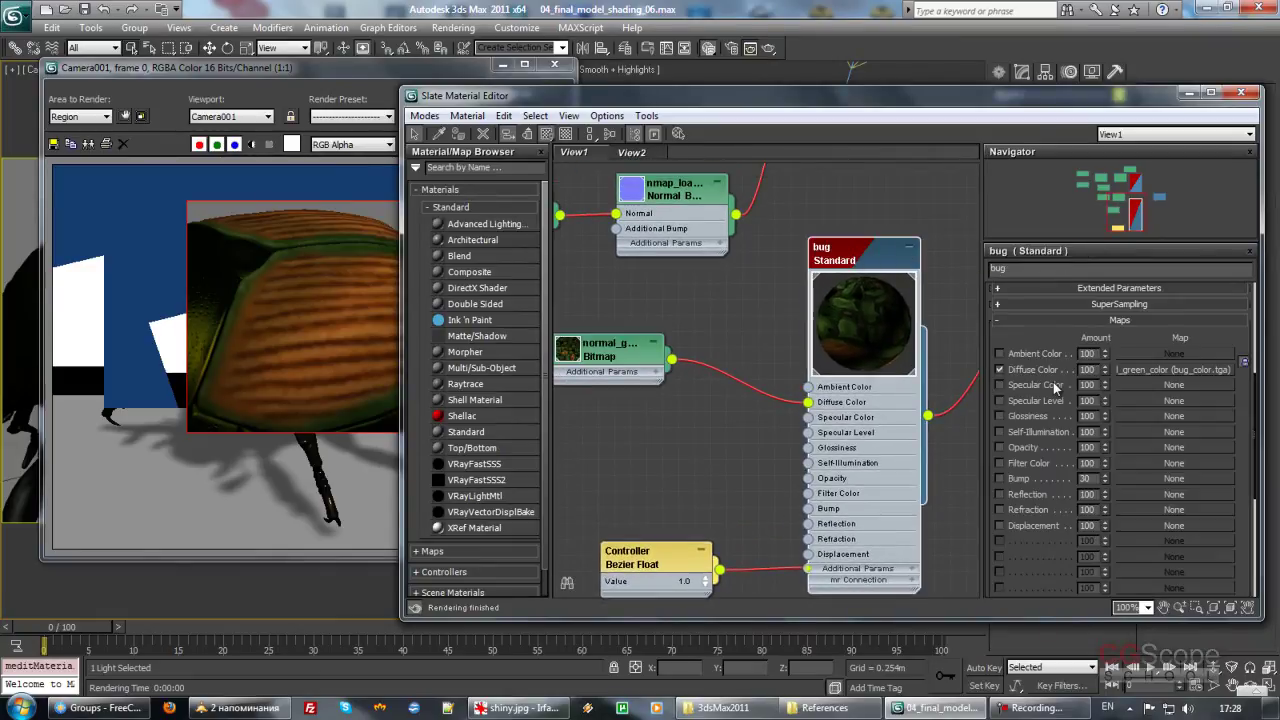
Step: Switch the bug material's shader to Anisotropic
scroll(1056, 376, "up", 5)
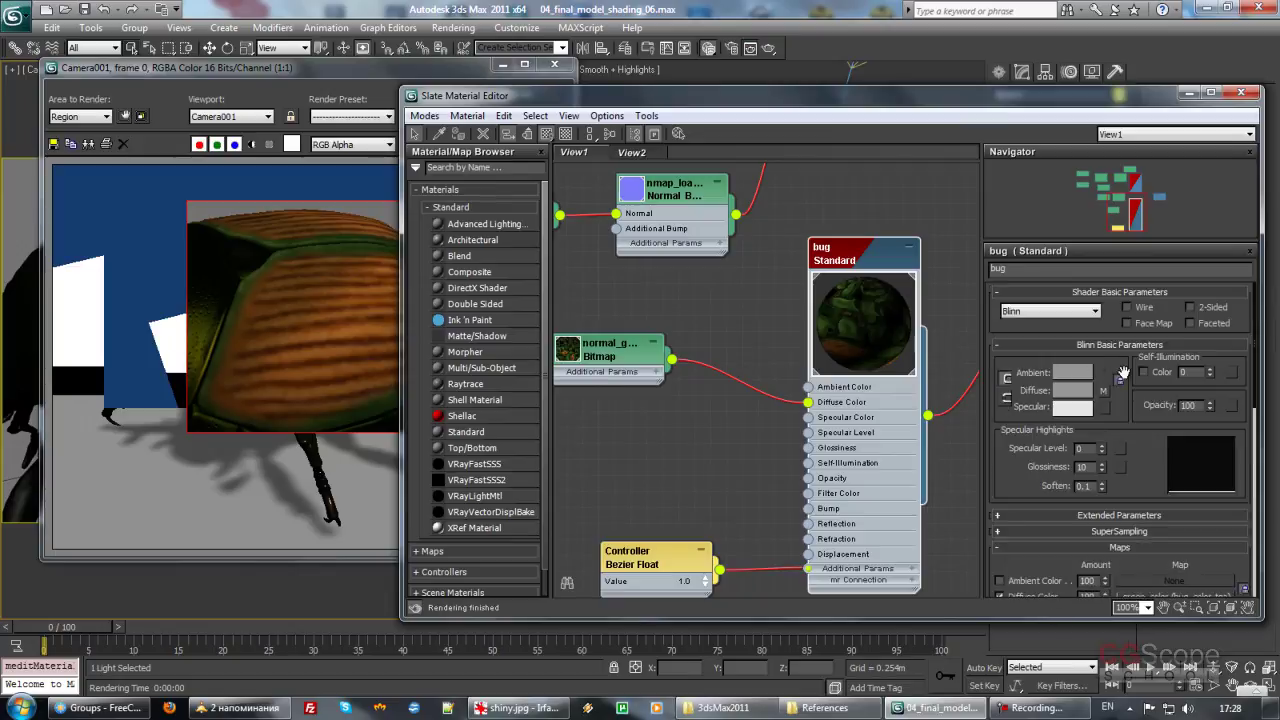
left_click(1040, 312)
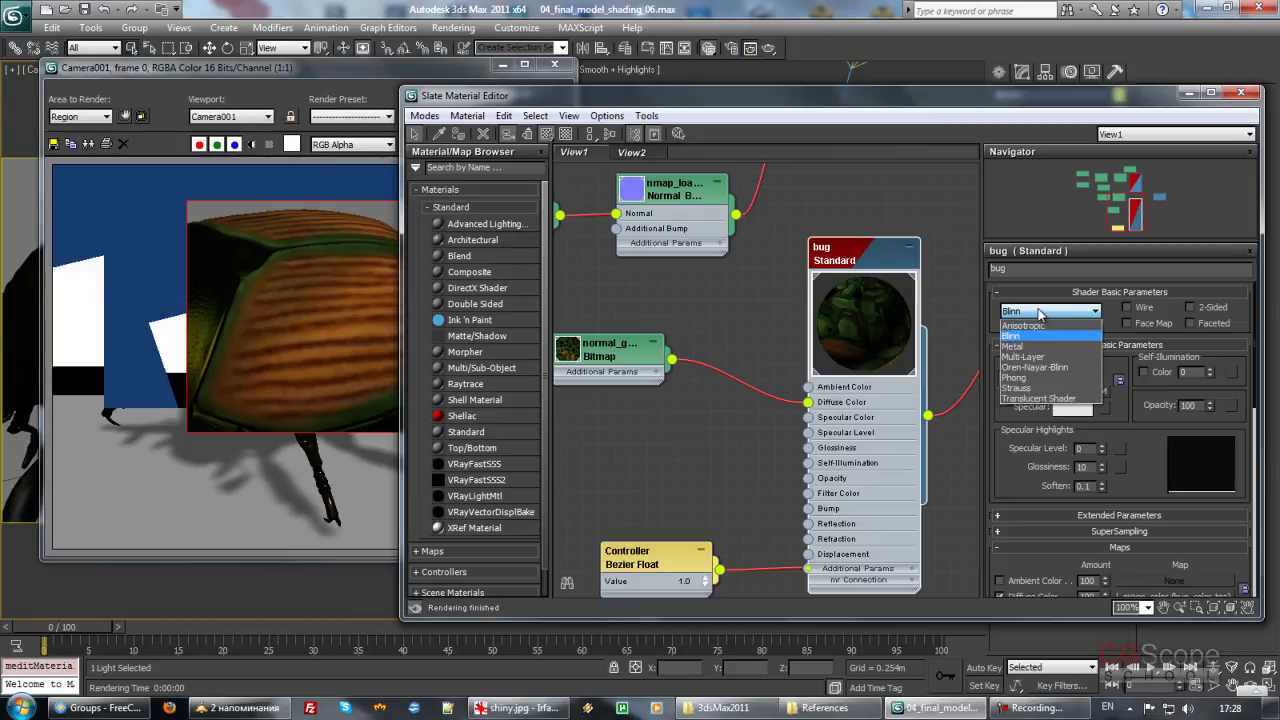
left_click(1032, 327)
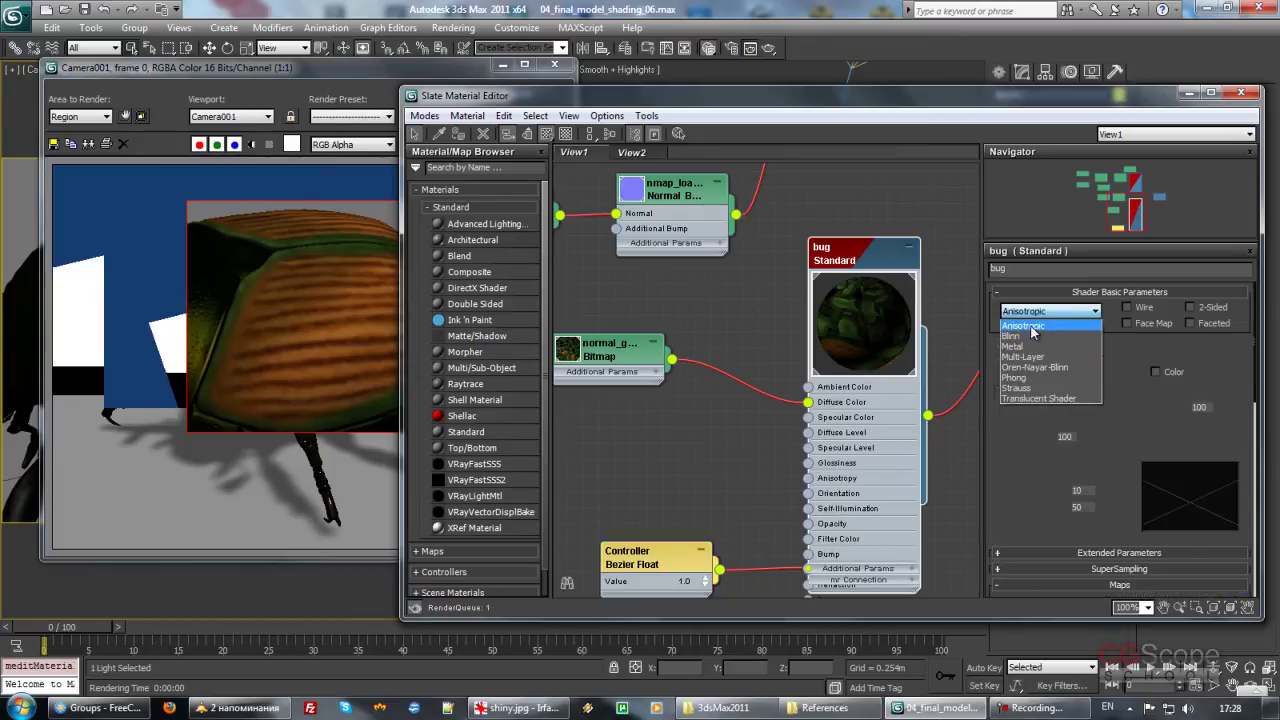
Step: Set Specular Level to 112 and Glossiness to 56, then start wiring the Normal Bump node
scroll(1104, 407, "down", 1)
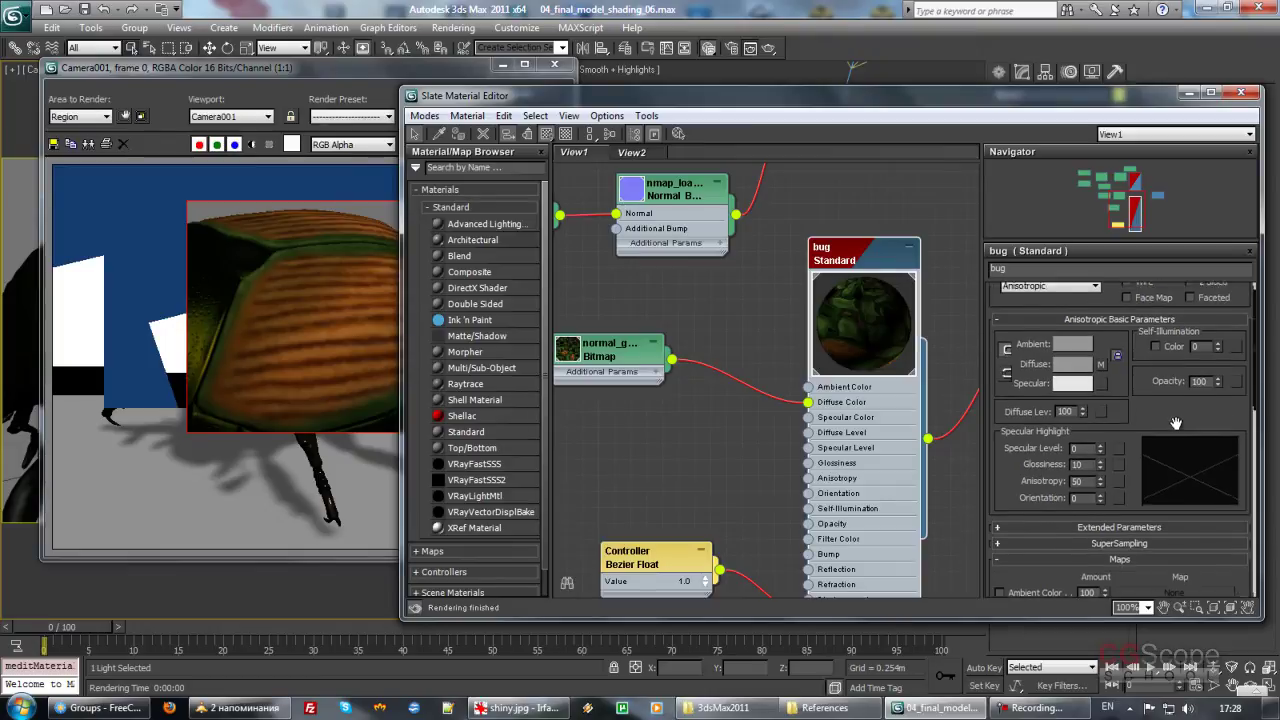
scroll(1095, 402, "down", 1)
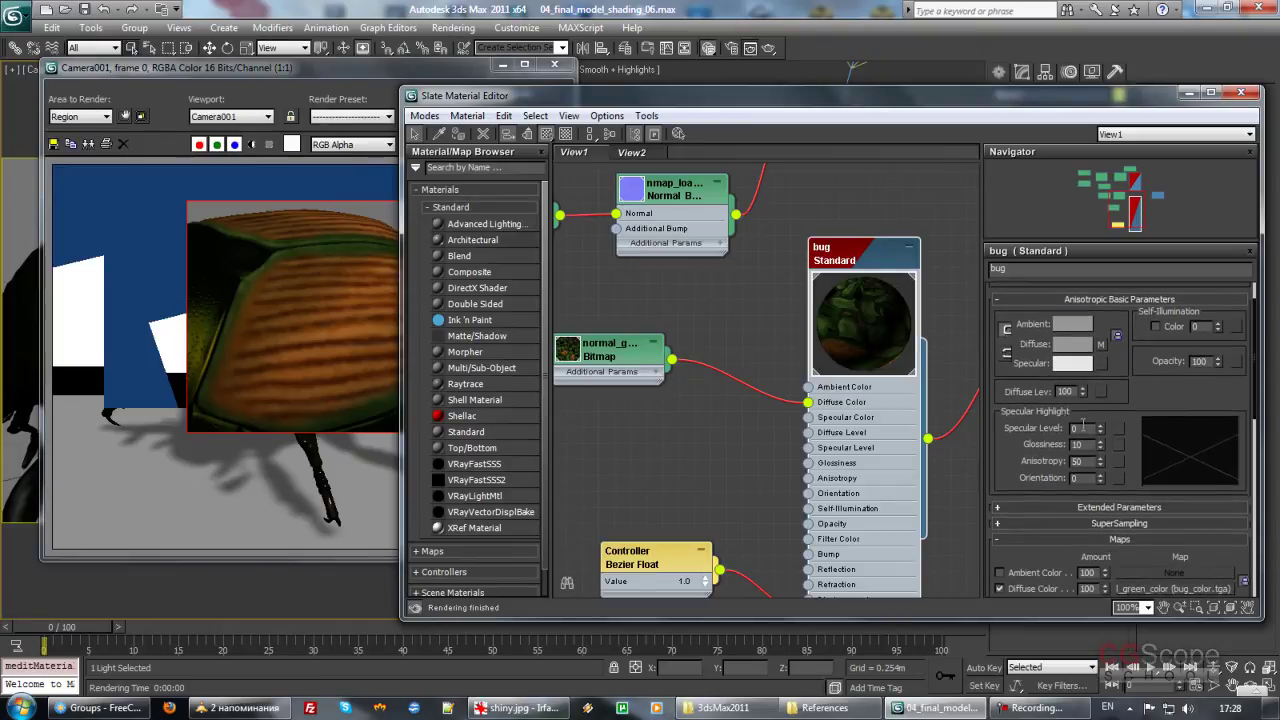
left_click_drag(1102, 430, 1104, 336)
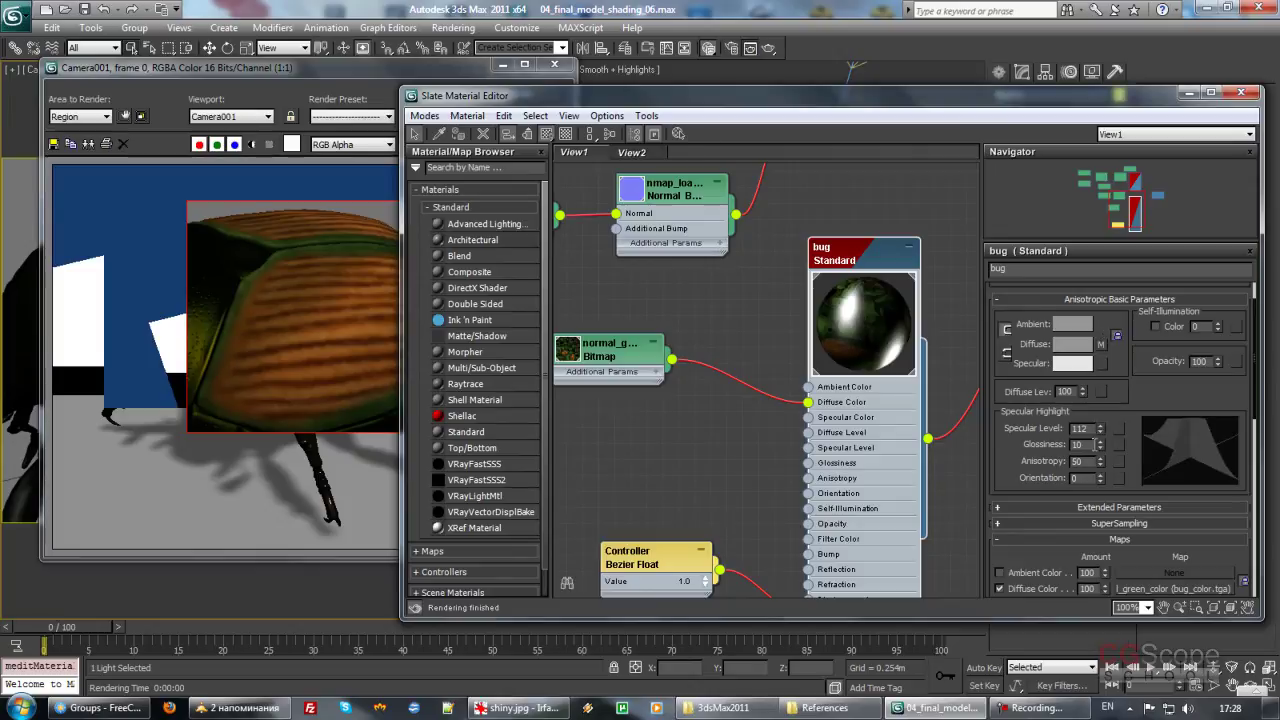
left_click_drag(1100, 444, 1097, 399)
mouse_move(625, 424)
middle_mouse_down()
mouse_move(736, 225)
mouse_move(715, 233)
middle_mouse_up()
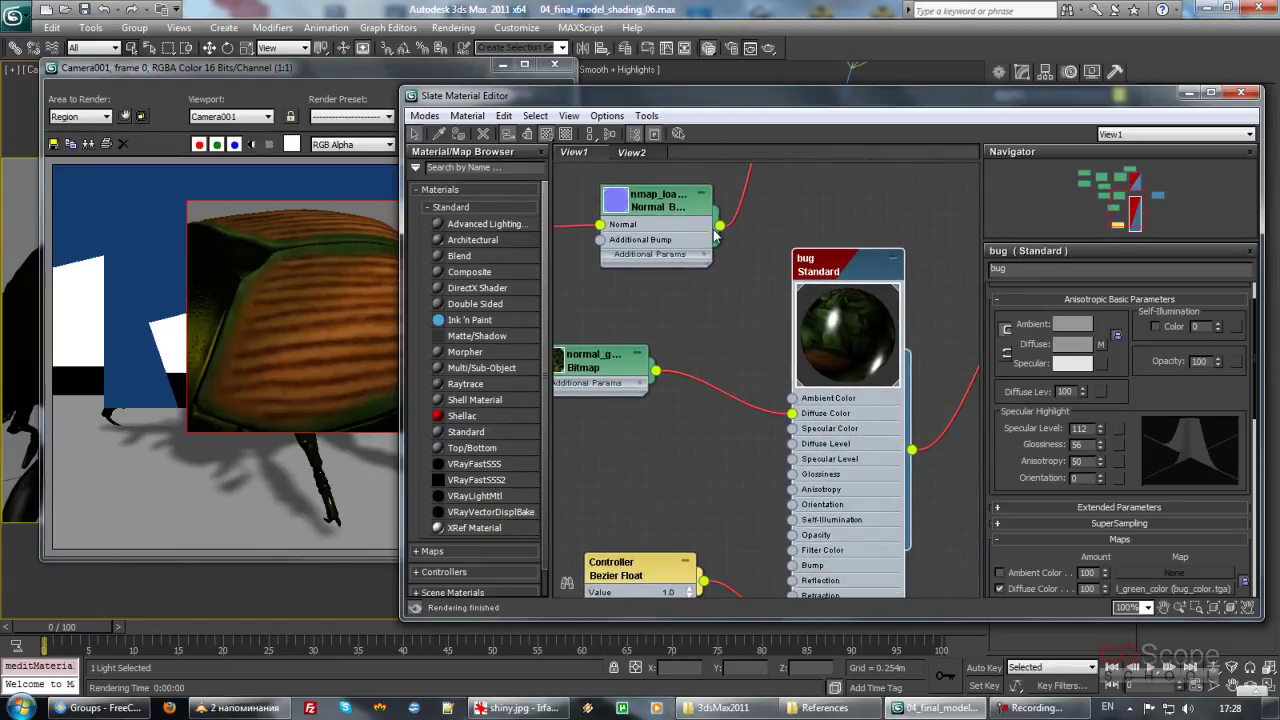
left_click_drag(718, 229, 790, 560)
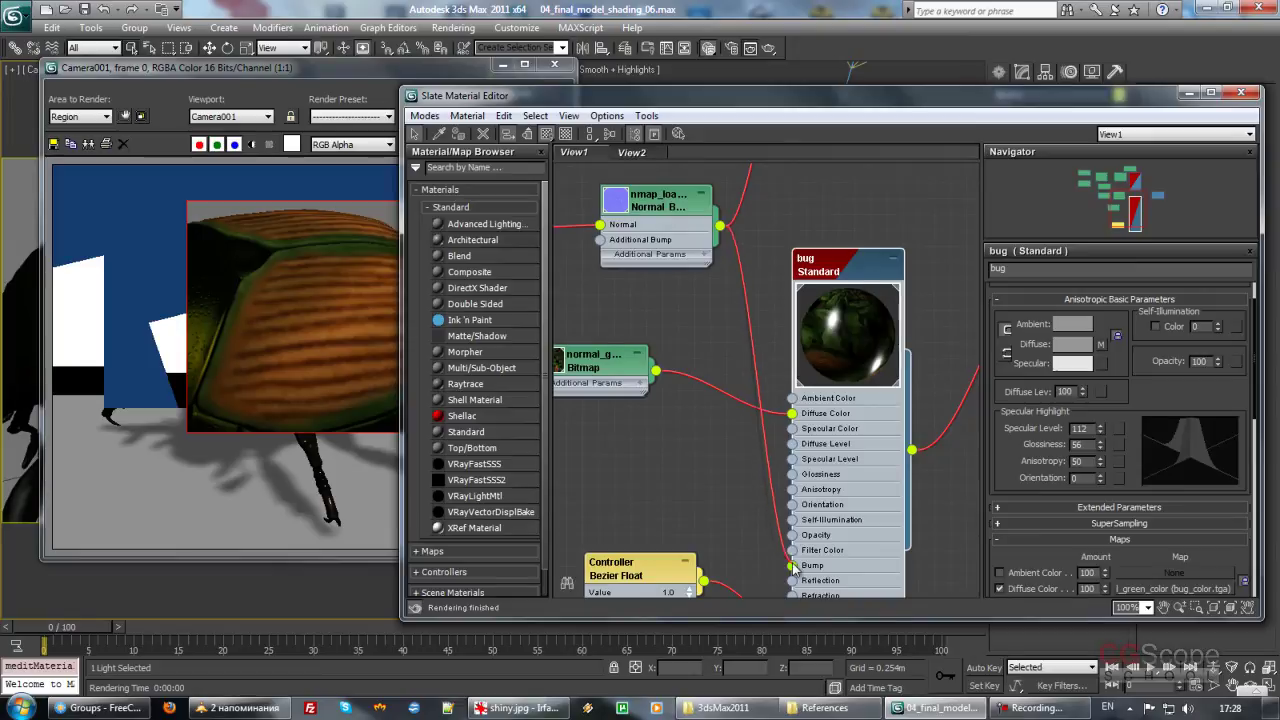
Step: Wire the Normal Bump into the bug material's Bump slot, hide child nodes, and set Bump amount to 70
left_click_drag(790, 560, 792, 462)
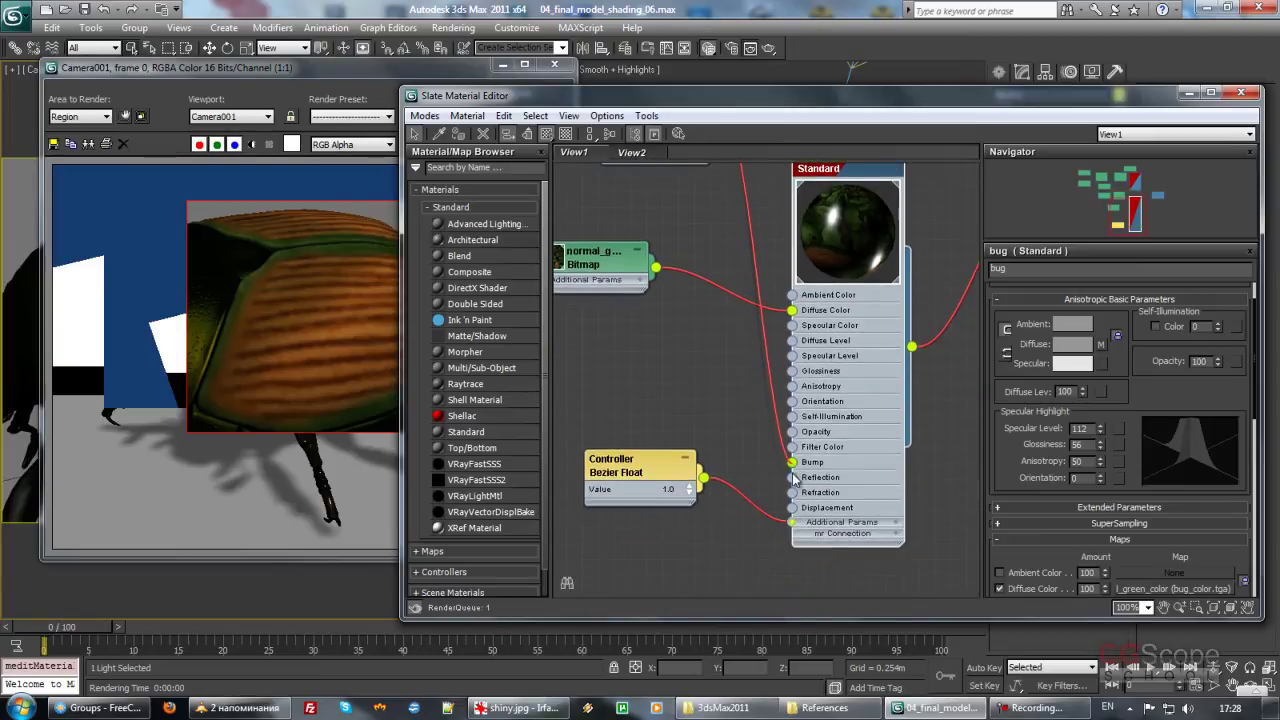
right_click(840, 524)
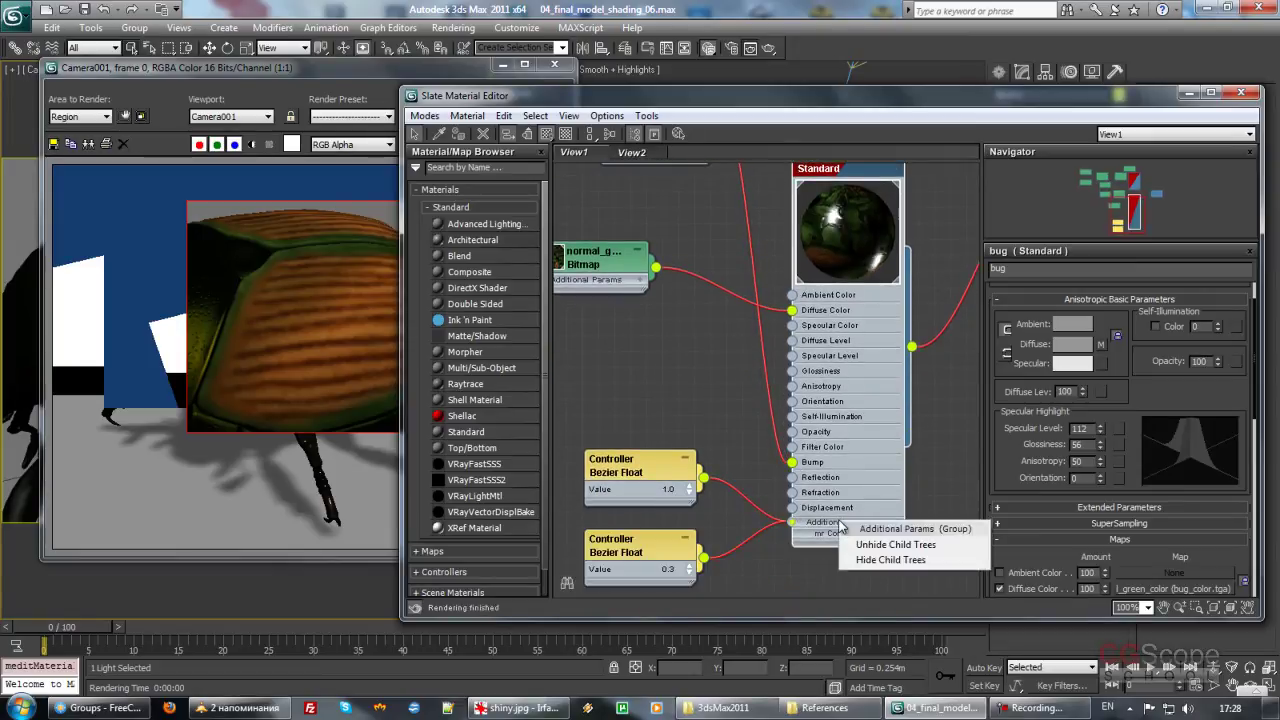
left_click(878, 560)
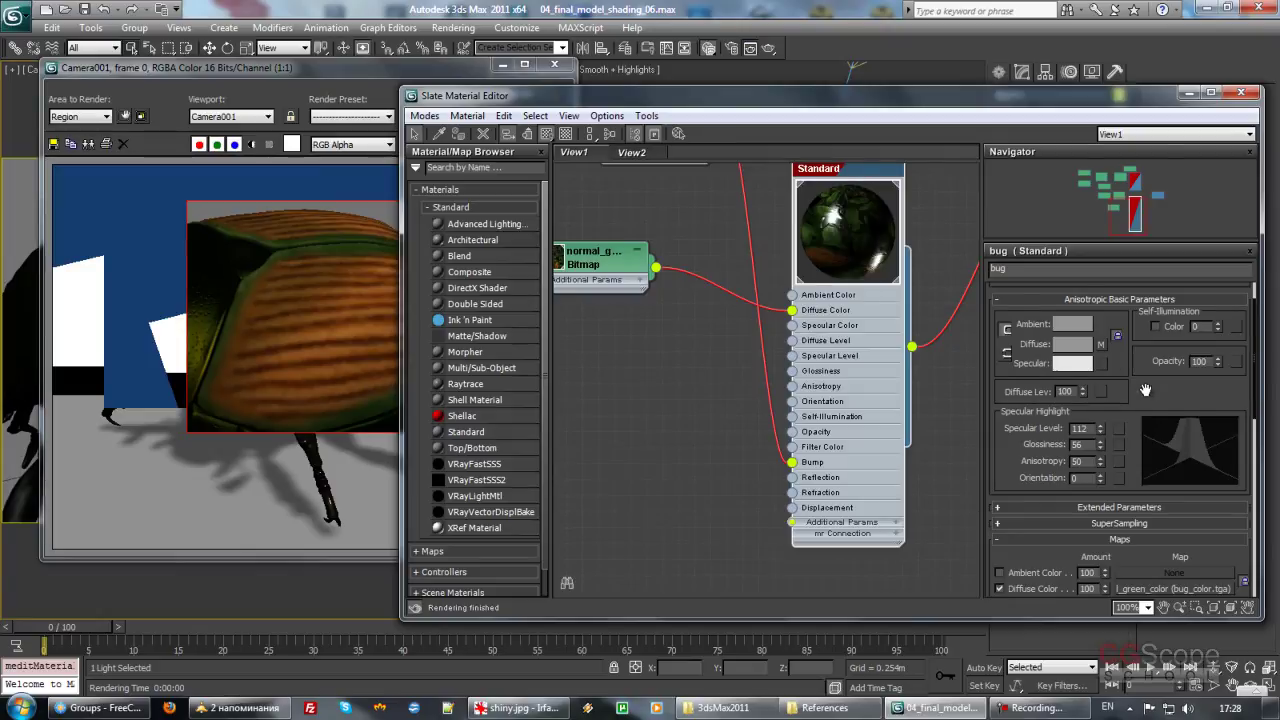
scroll(1145, 390, "down", 2)
scroll(1135, 360, "down", 1)
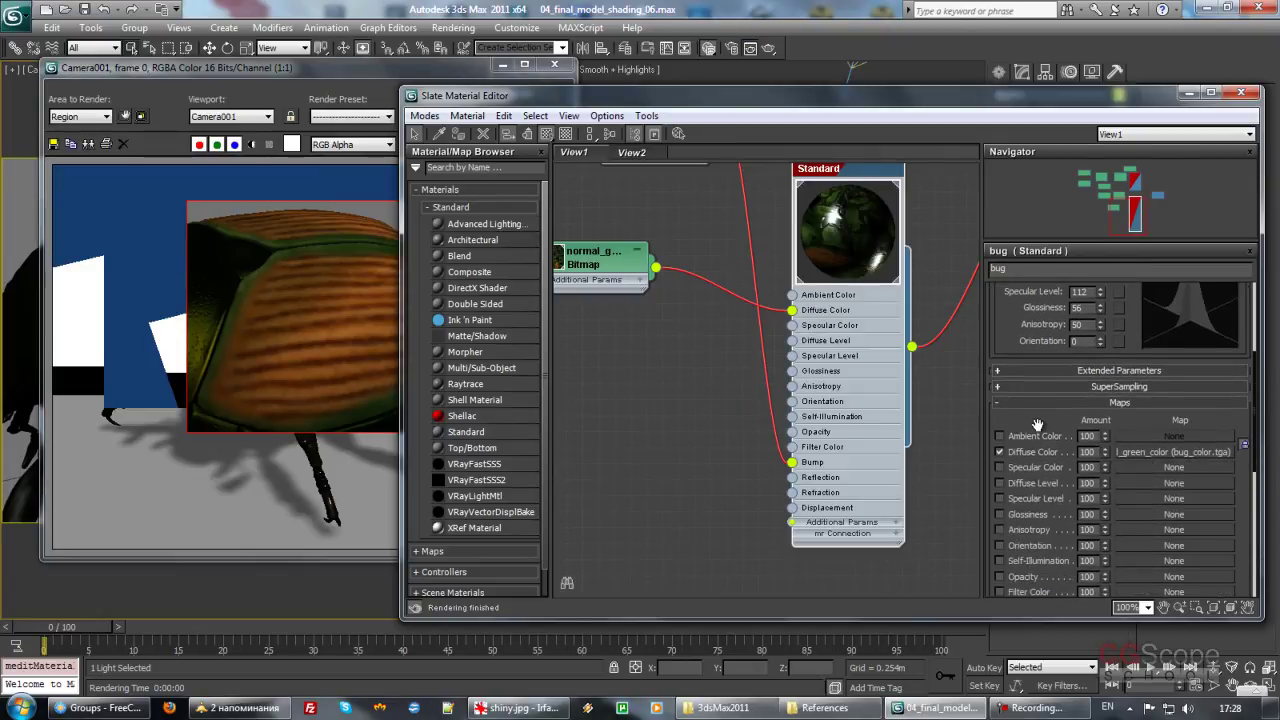
scroll(1037, 425, "down", 3)
type("70")
key("Return")
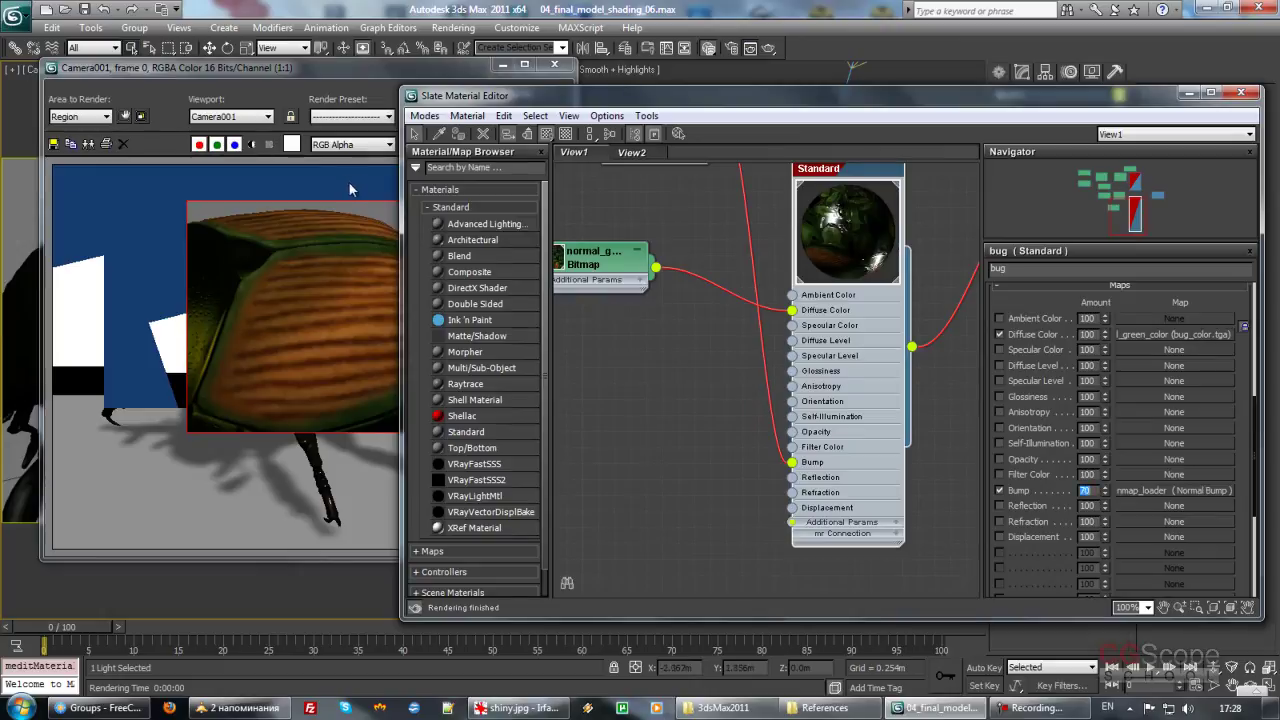
Step: Re-render the beetle region and compare it with the shiny.jpg reference photo
left_click(363, 65)
left_click(518, 93)
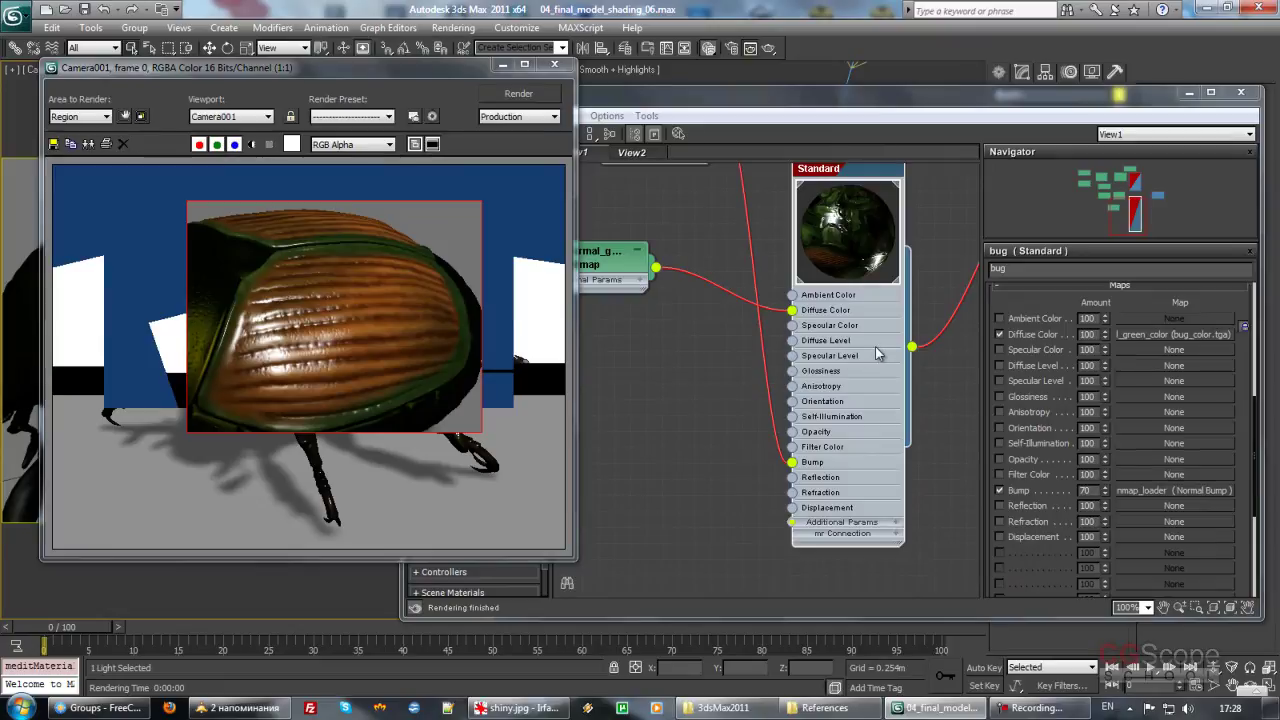
left_click(540, 712)
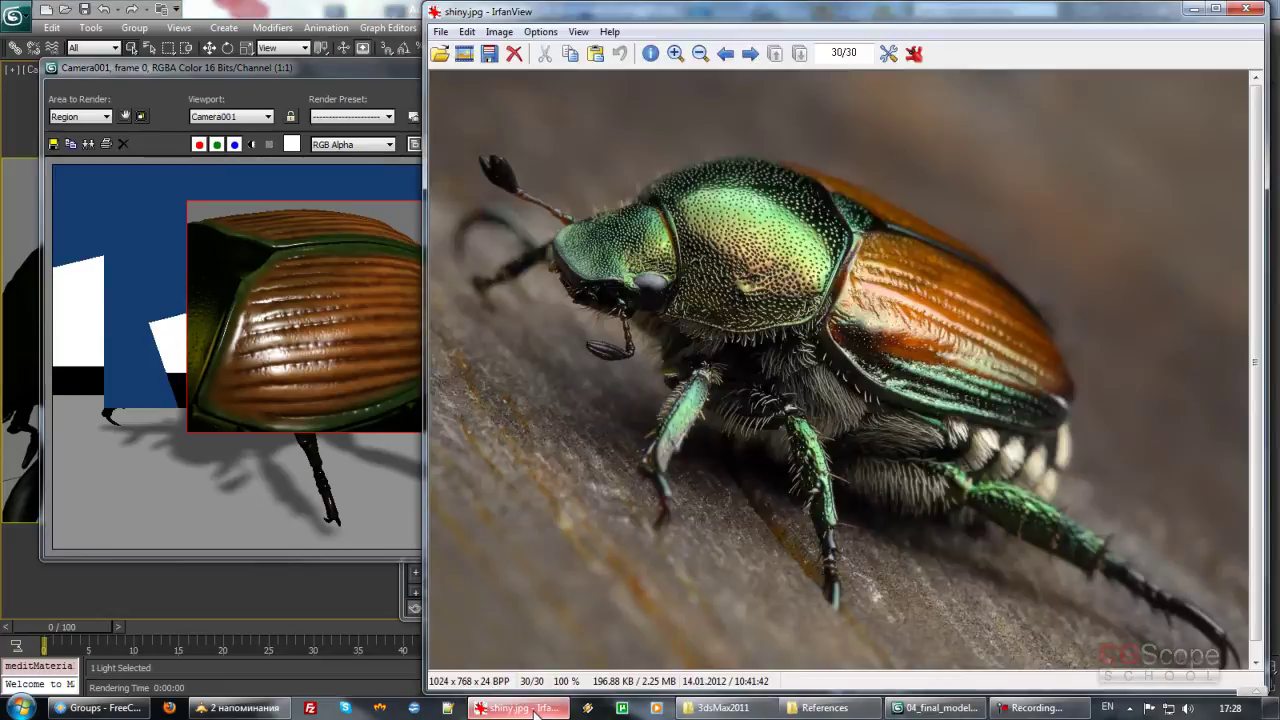
left_click(527, 712)
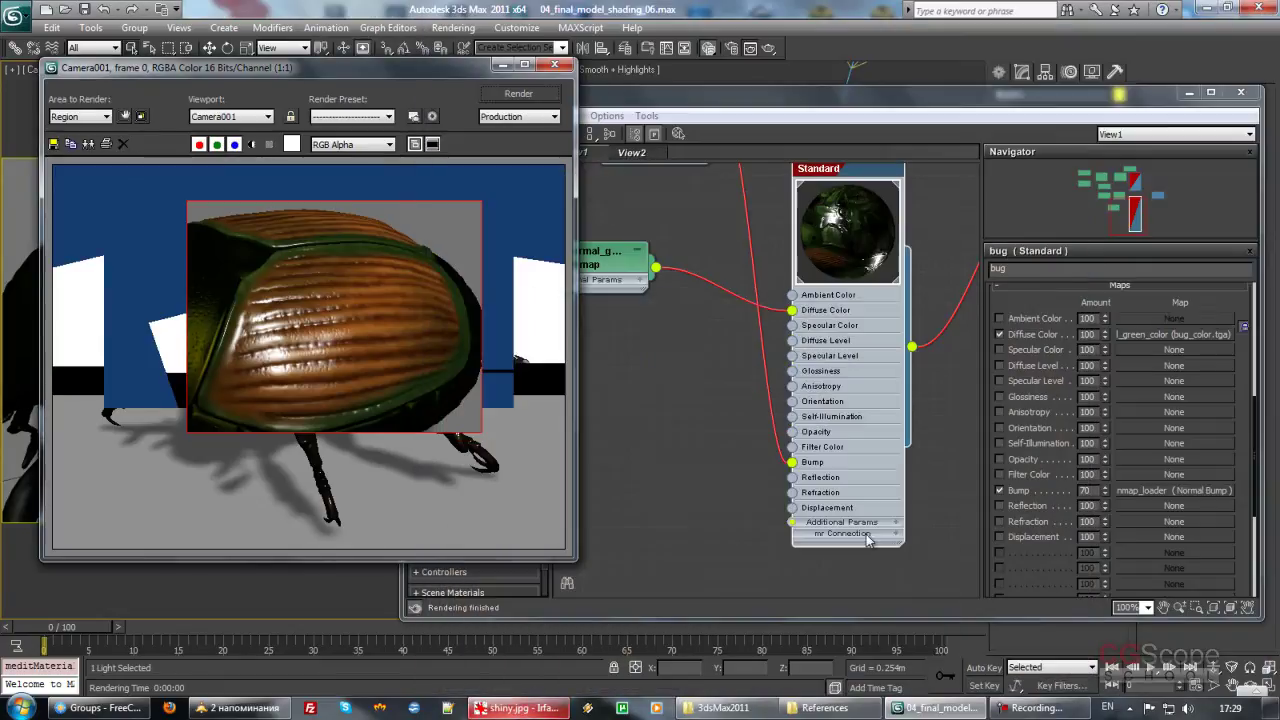
left_click(1004, 500)
Step: Re-render the beetle region and check it against the shiny.jpg reference
scroll(1004, 513, "up", 1)
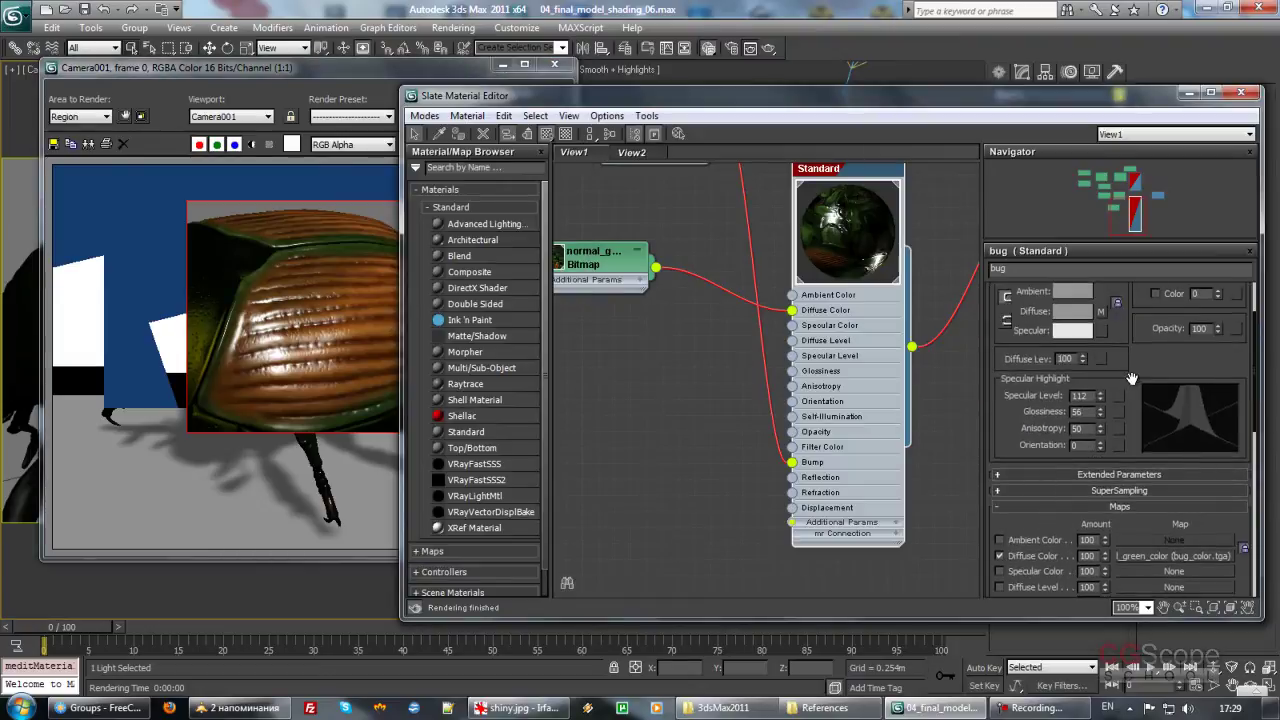
scroll(1140, 380, "up", 3)
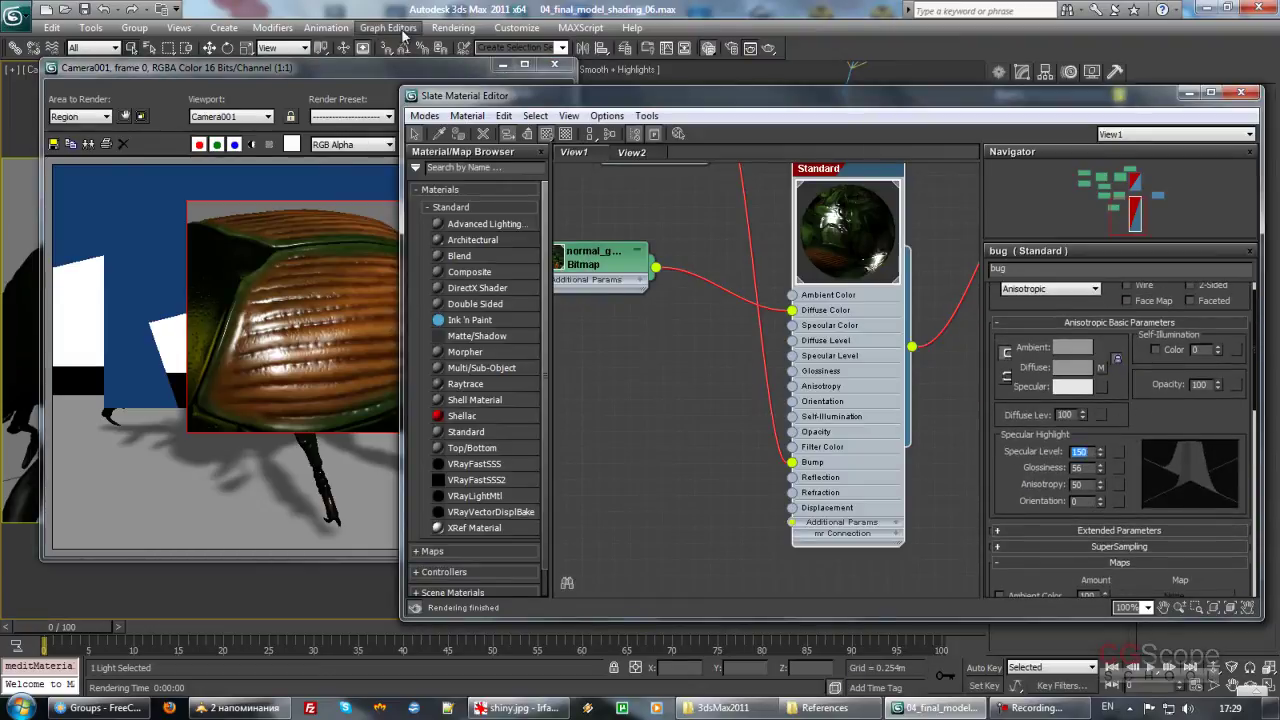
left_click(383, 71)
left_click(520, 95)
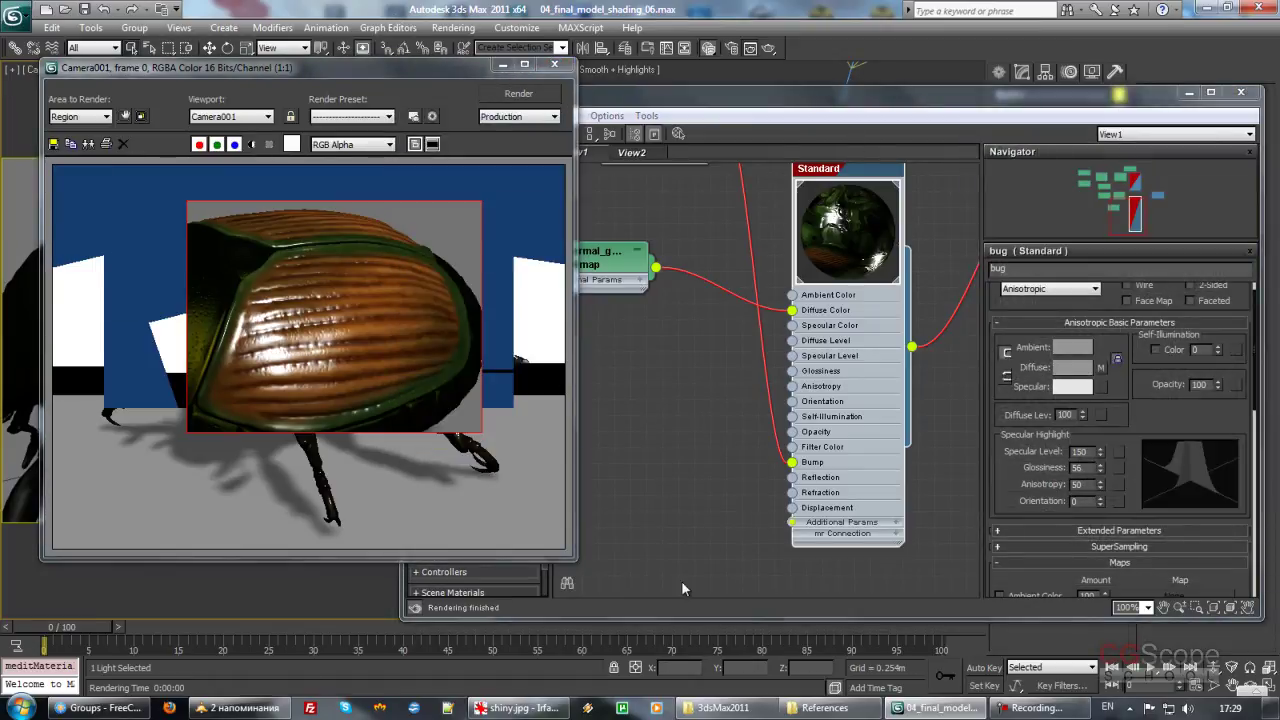
left_click(512, 708)
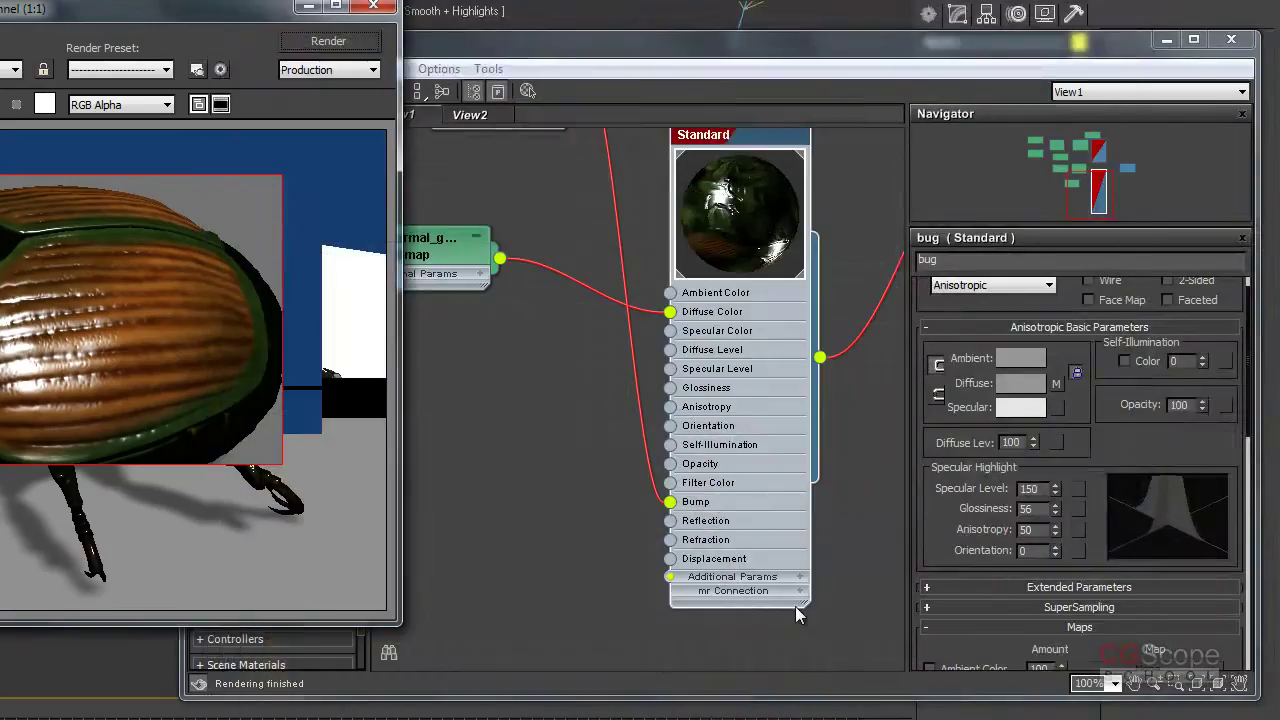
Step: Set Specular Level to 100, raise Glossiness, and re-render the beetle
left_click_drag(1044, 488, 942, 490)
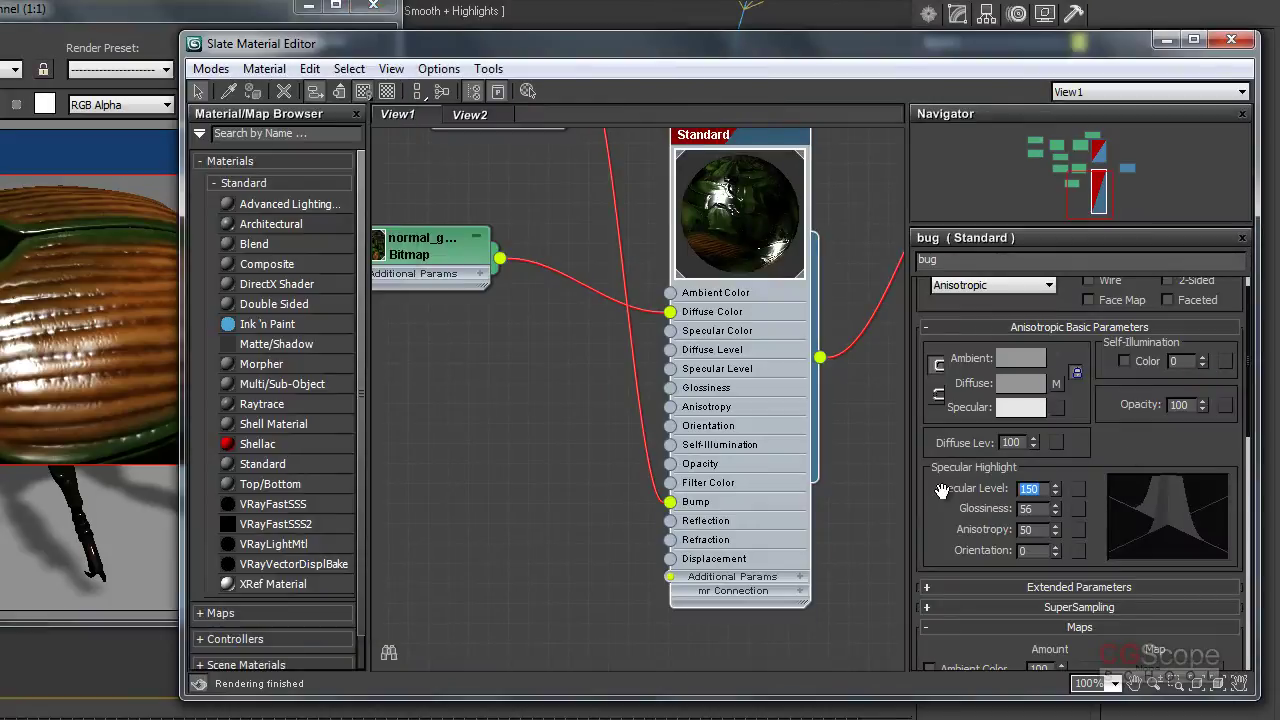
type("100")
key("Tab")
mouse_move(1052, 507)
left_mouse_down()
mouse_move(1046, 477)
mouse_move(948, 511)
left_mouse_up()
type("80")
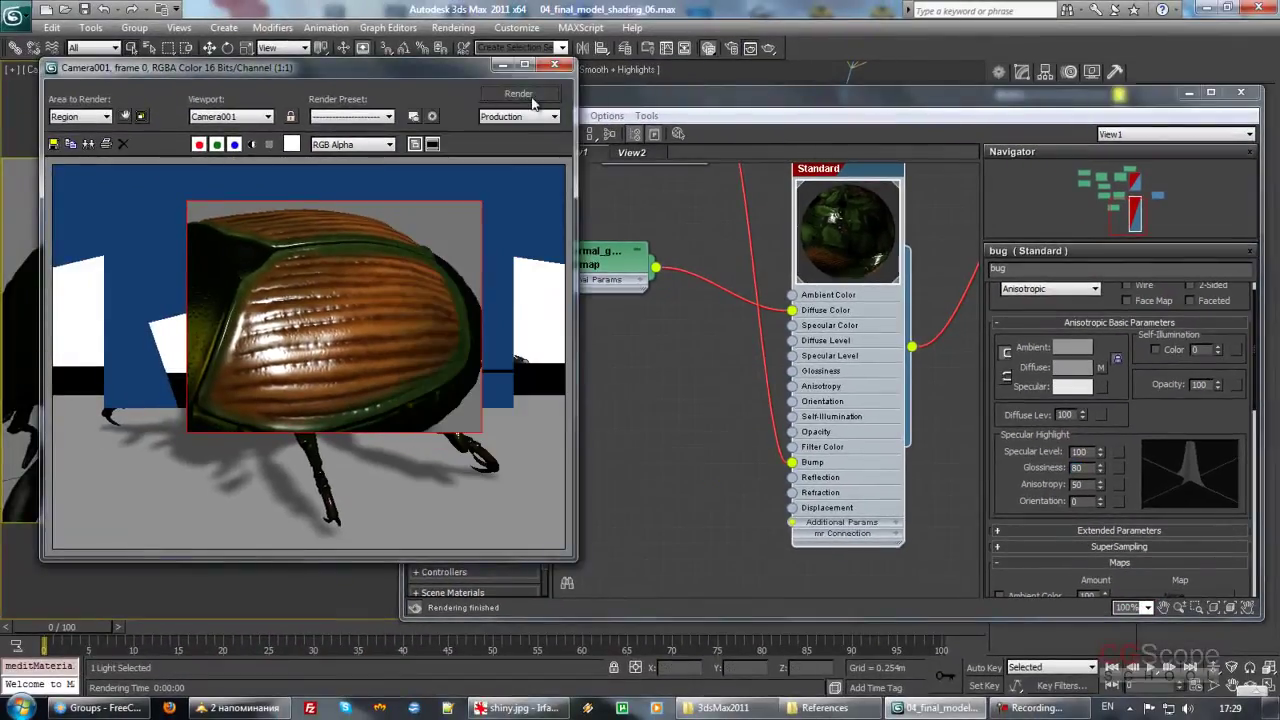
left_click(518, 93)
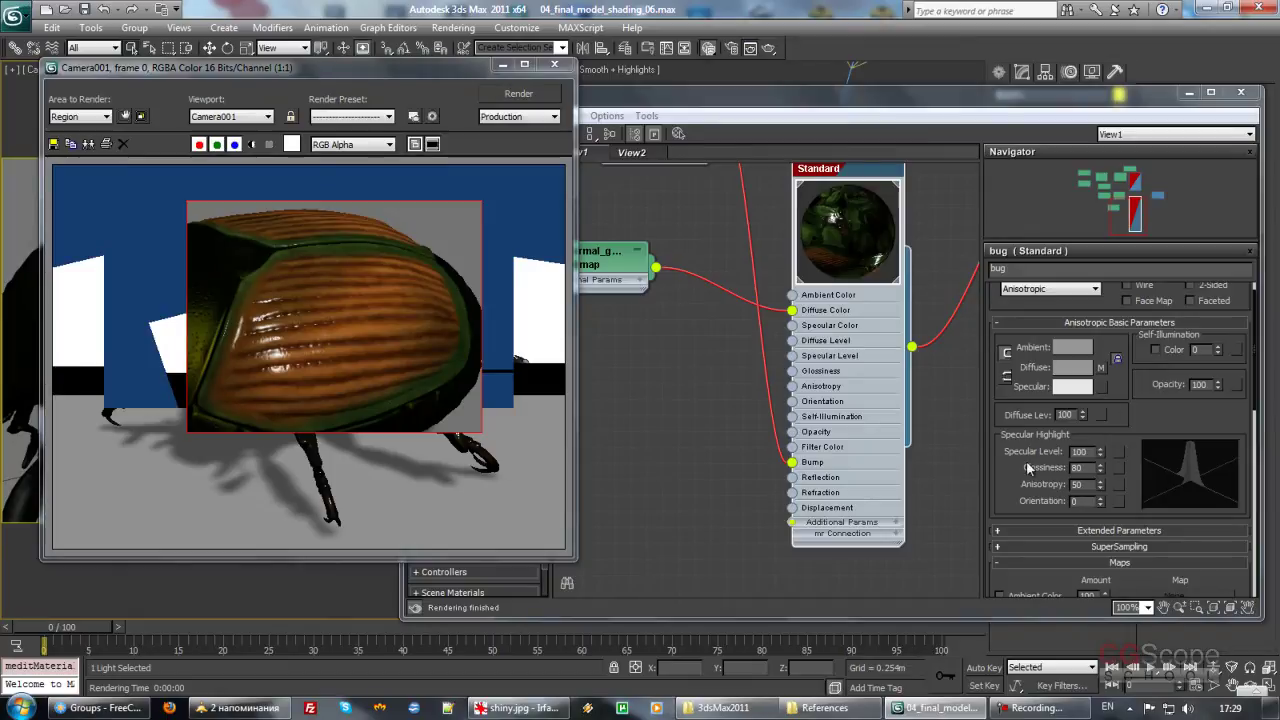
Step: Adjust Glossiness to 70 and re-render the beetle region
left_click(1088, 467)
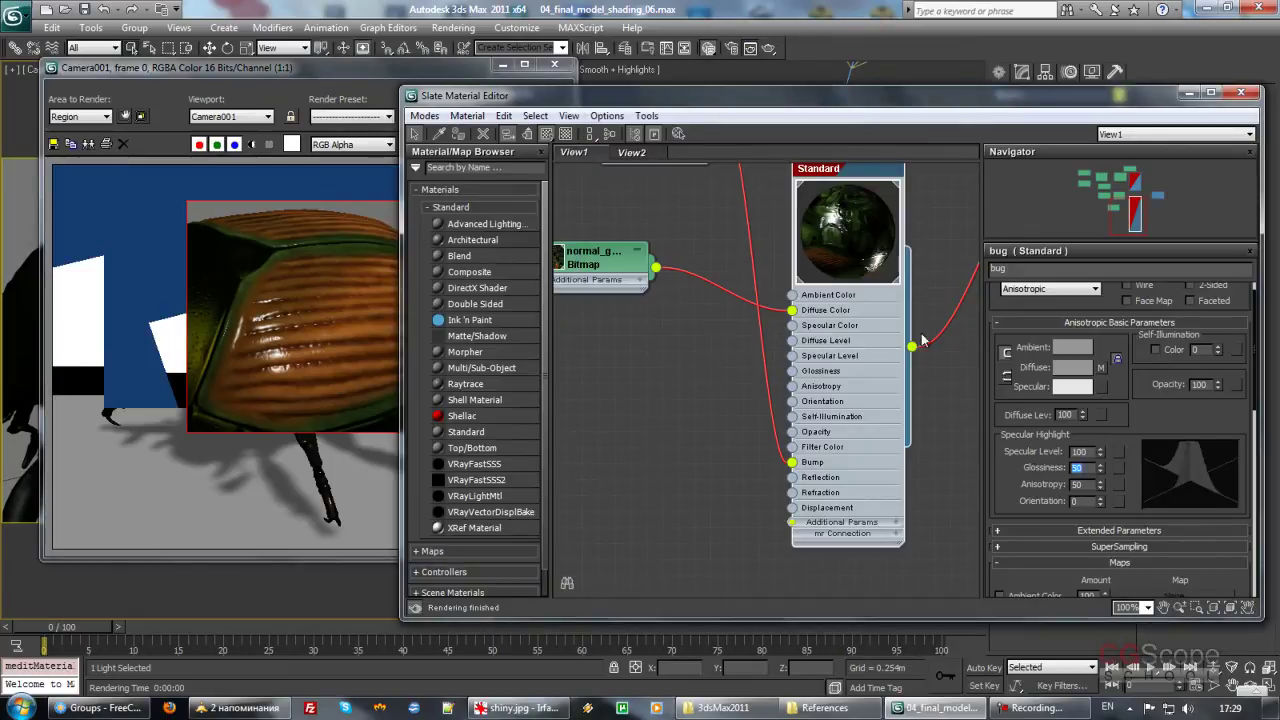
left_click(300, 100)
left_click(535, 94)
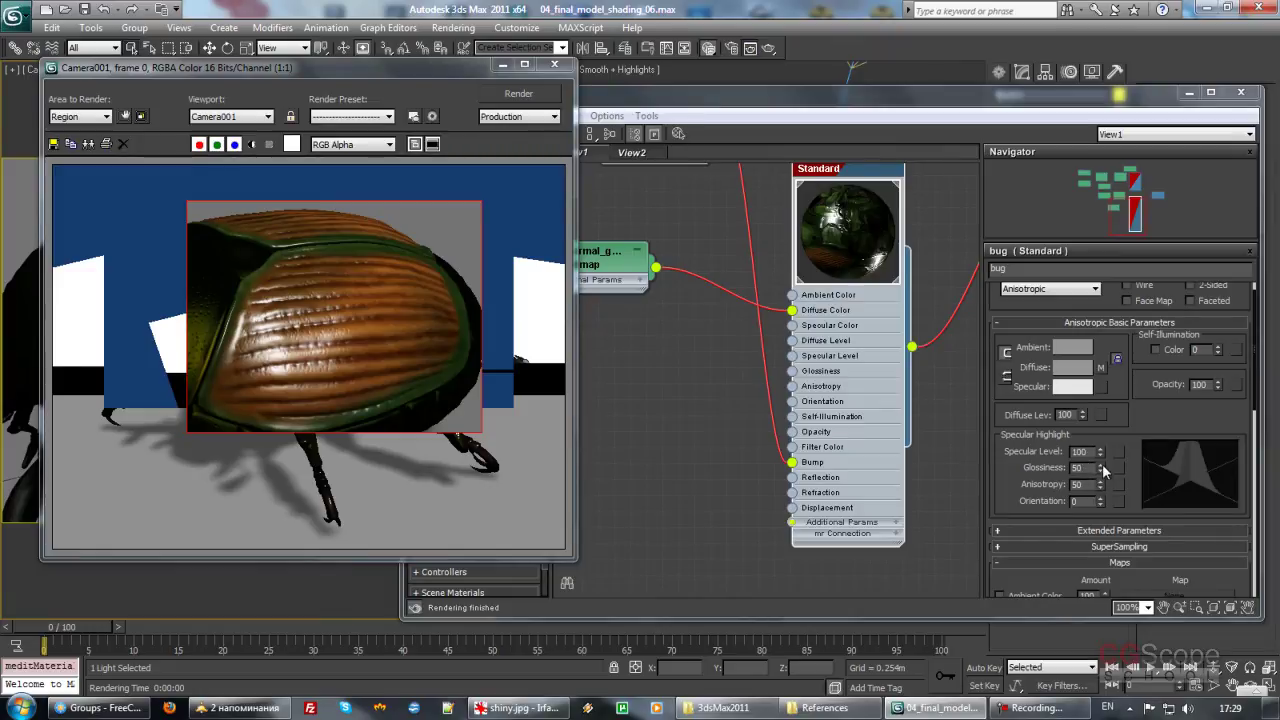
left_click_drag(1102, 464, 1100, 453)
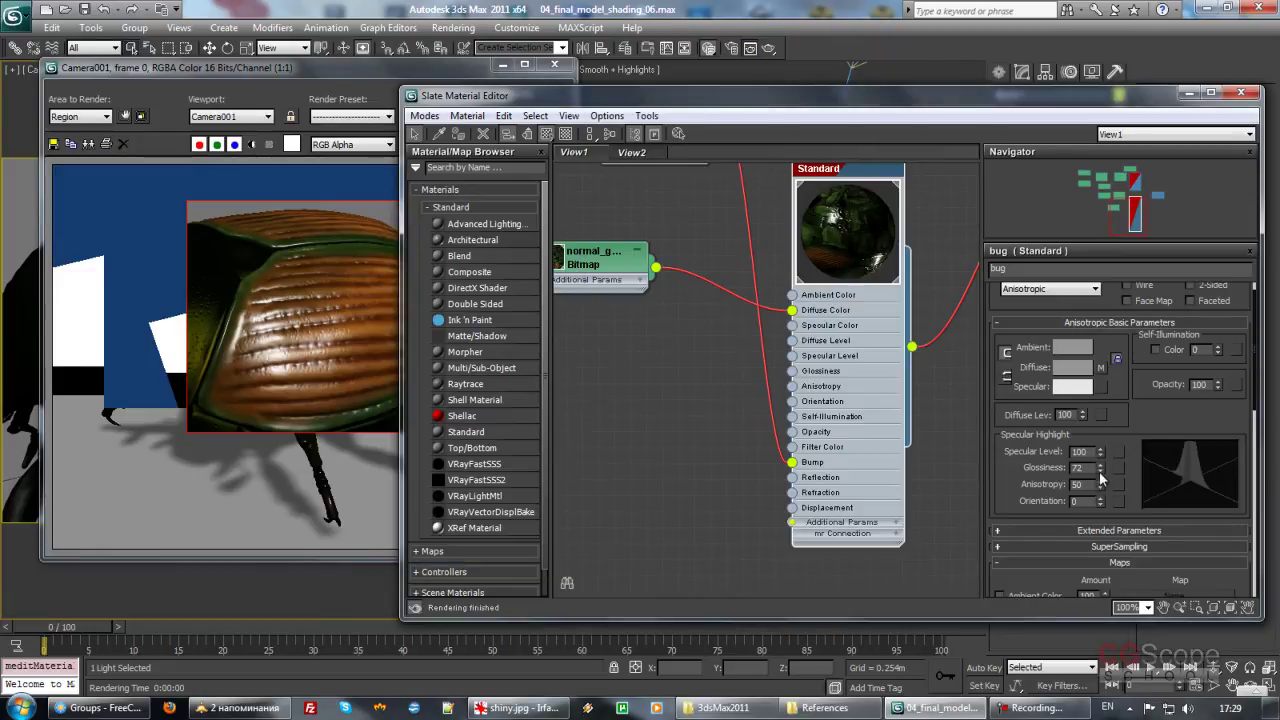
left_click(353, 91)
left_click(497, 93)
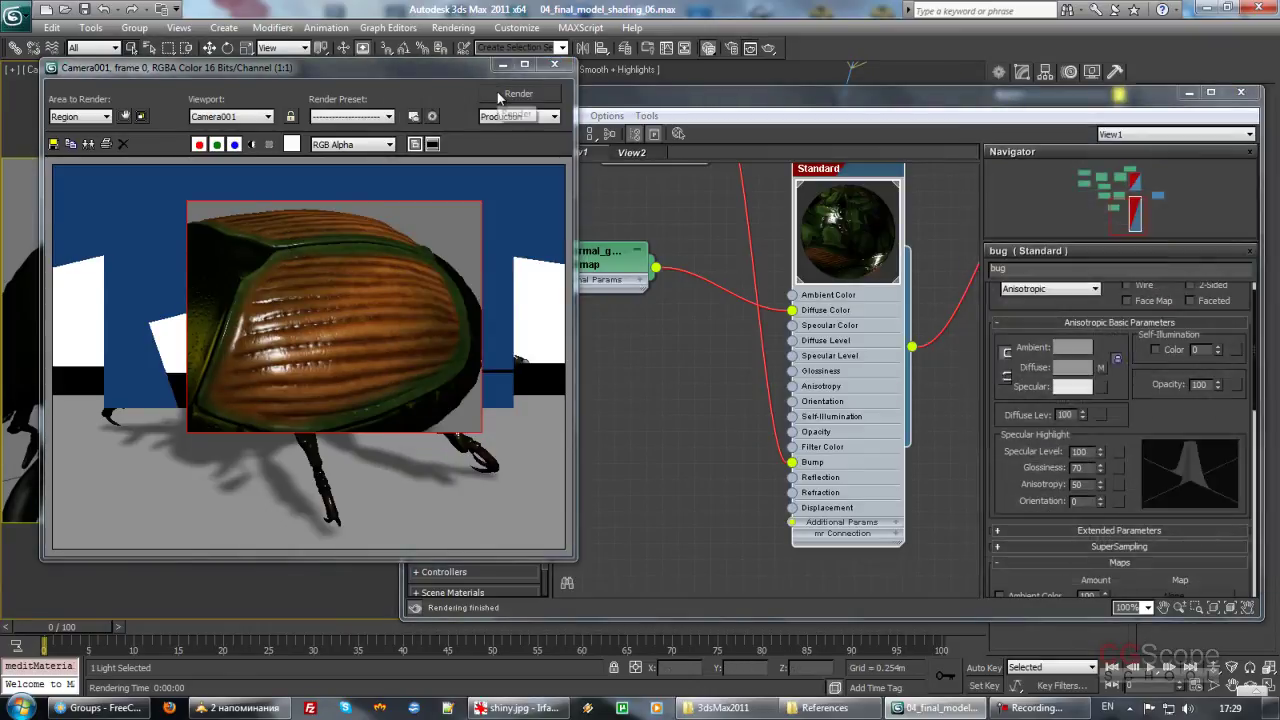
Step: Toggle the shiny.jpg reference photo to compare it with the glossiness-70 render
left_click(520, 708)
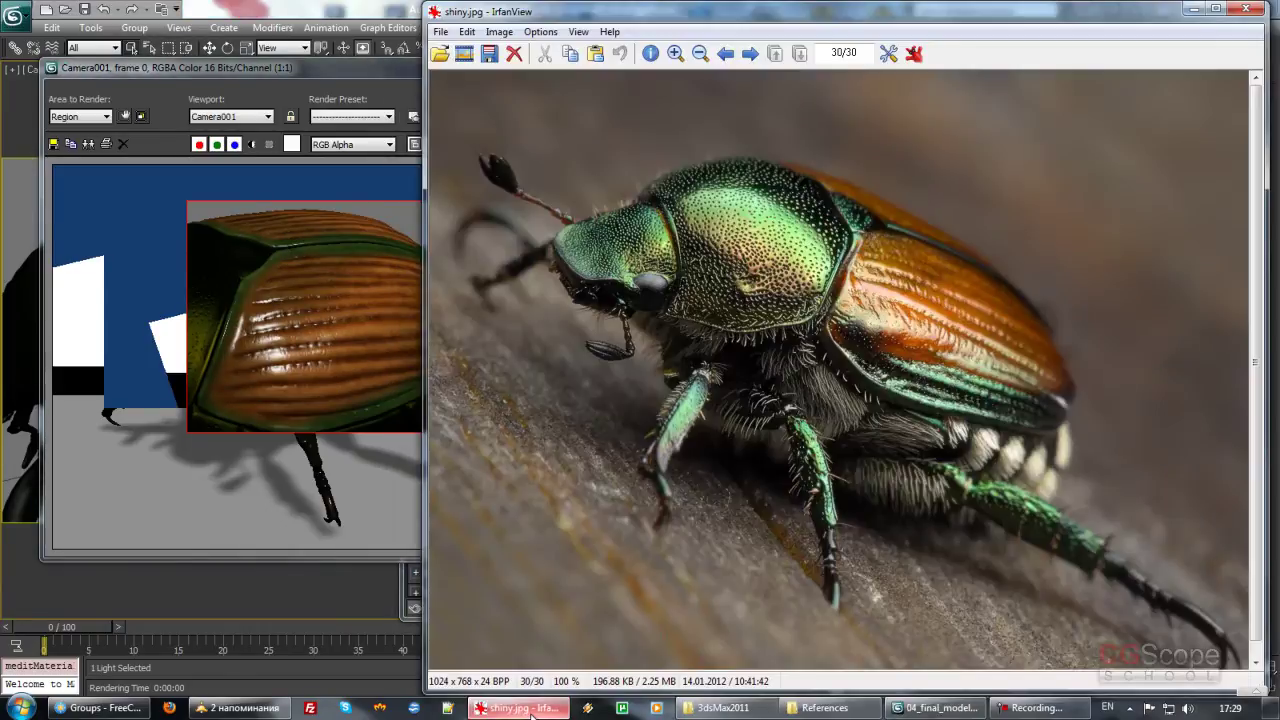
left_click(533, 710)
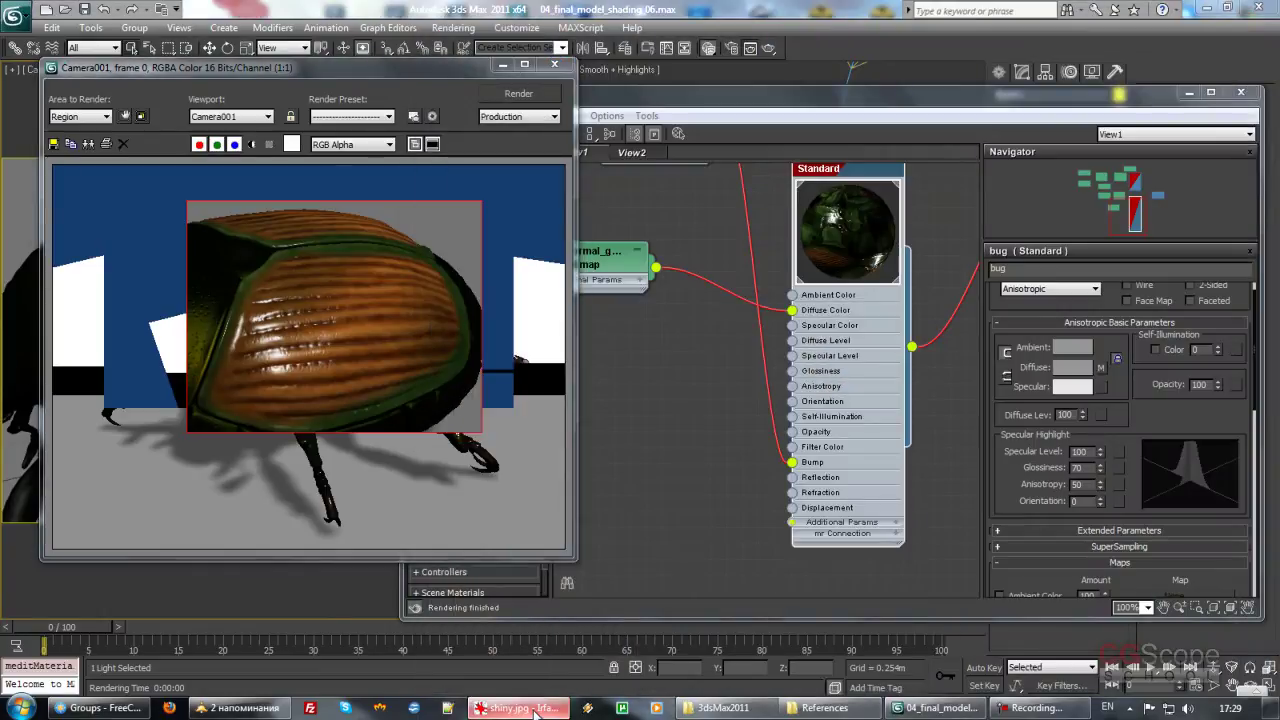
left_click(534, 712)
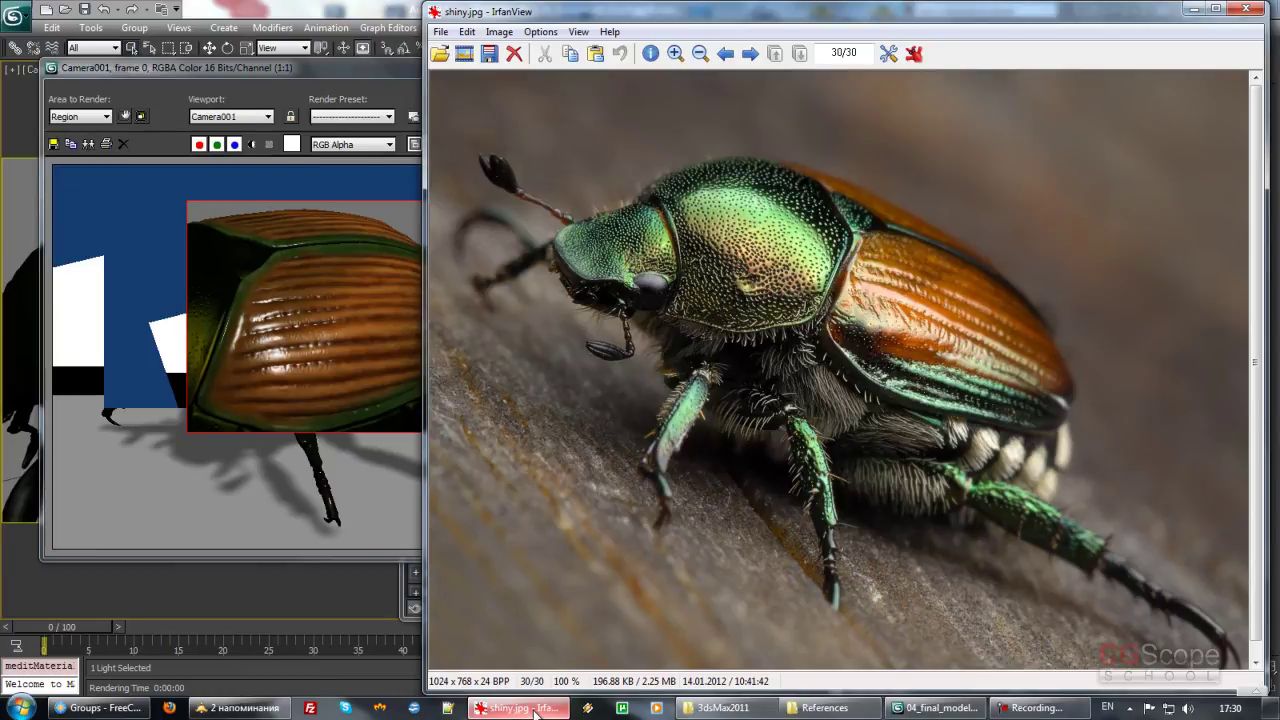
left_click(535, 711)
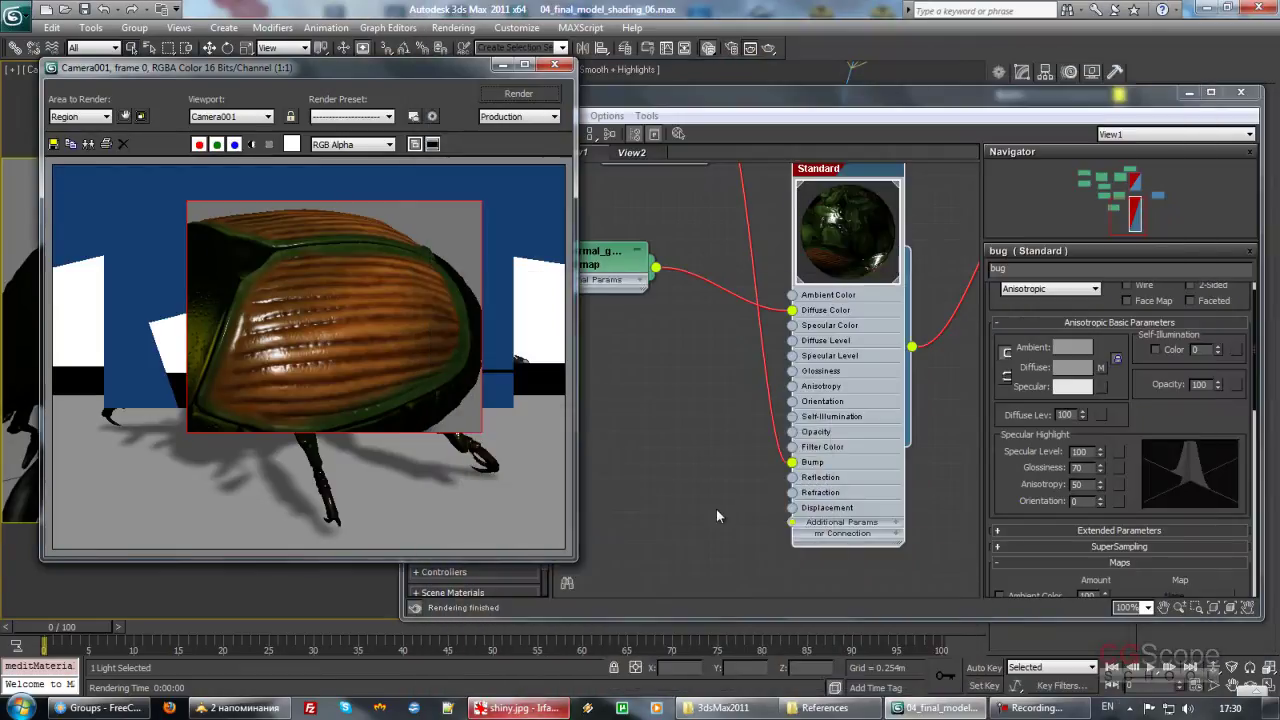
Step: Add an Architectural material node and wire it into slot 2 of the bug Multi/Sub-object
mouse_move(776, 462)
middle_mouse_down()
mouse_move(709, 390)
mouse_move(814, 368)
mouse_move(794, 368)
middle_mouse_up()
mouse_move(472, 240)
left_mouse_down()
mouse_move(895, 348)
mouse_move(880, 305)
left_mouse_up()
mouse_move(880, 305)
middle_mouse_down()
mouse_move(886, 450)
mouse_move(916, 241)
mouse_move(820, 372)
mouse_move(857, 400)
mouse_move(850, 380)
middle_mouse_up()
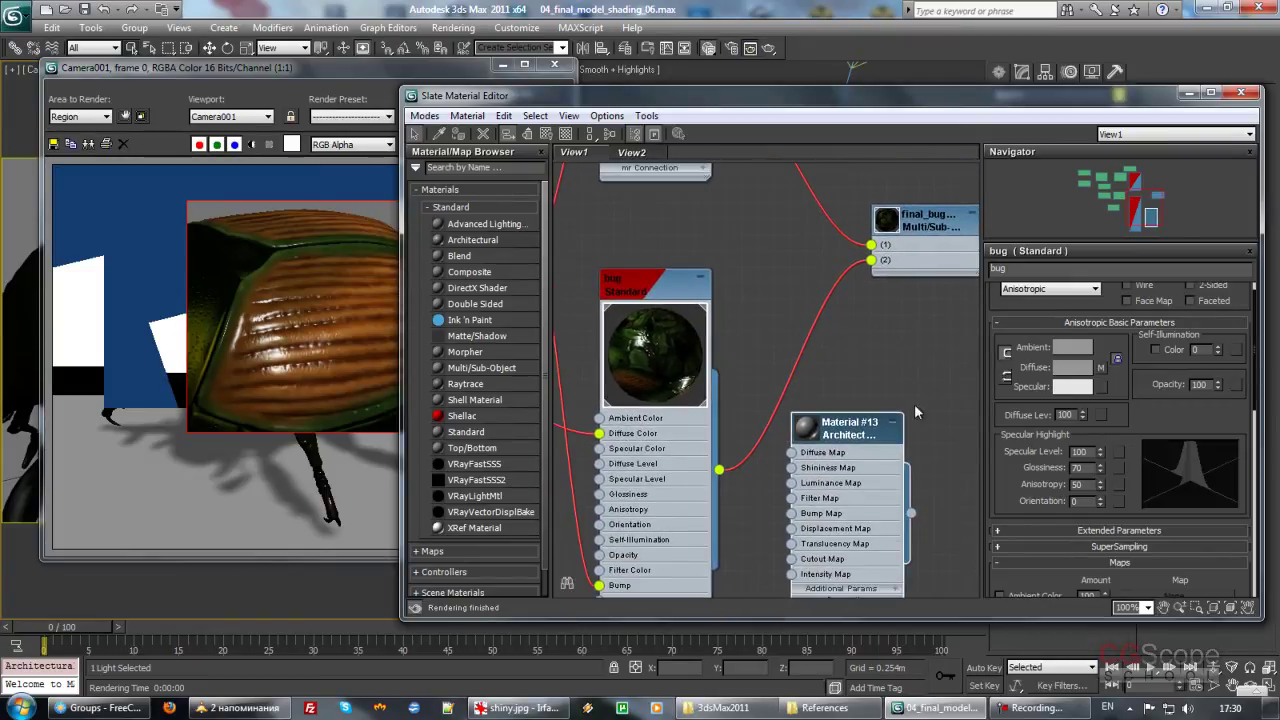
left_click_drag(911, 512, 871, 260)
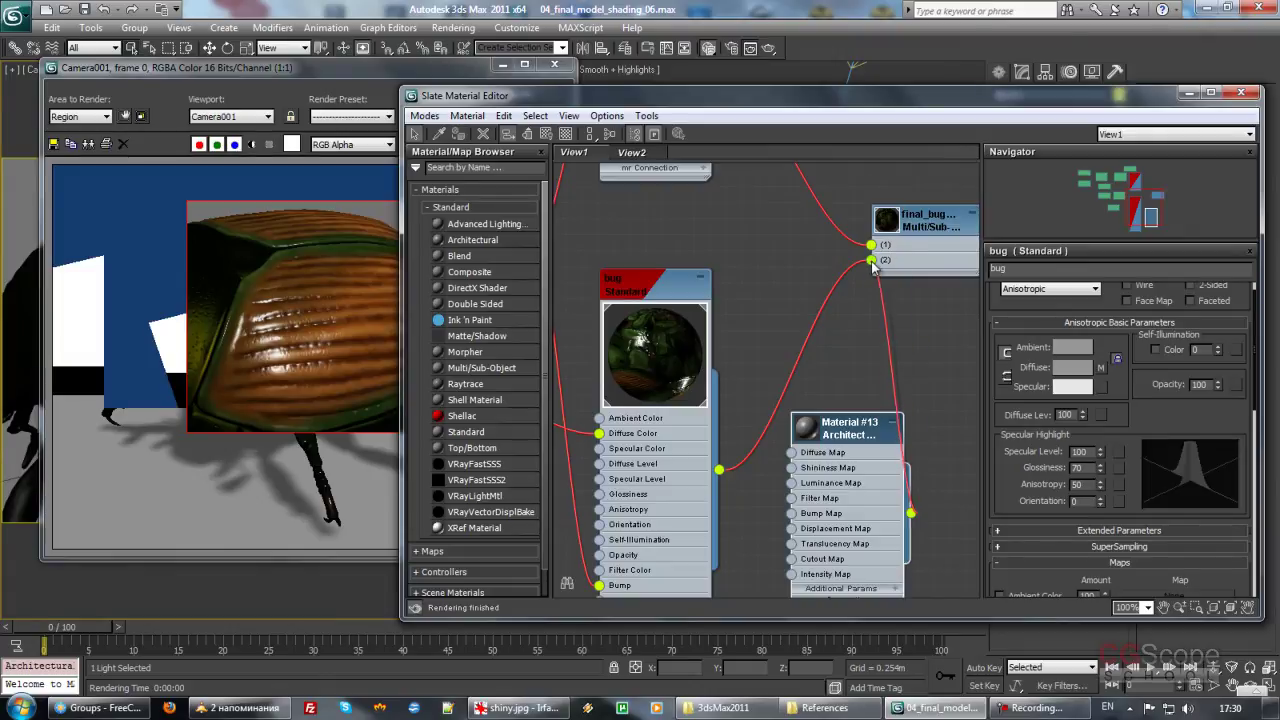
Step: Connect the colour bitmap to its Diffuse Map and the Normal Bump to its Bump Map
mouse_move(799, 345)
middle_mouse_down()
mouse_move(830, 273)
mouse_move(885, 245)
mouse_move(950, 285)
mouse_move(940, 231)
middle_mouse_up()
mouse_move(690, 362)
middle_mouse_down()
mouse_move(550, 375)
mouse_move(586, 381)
middle_mouse_up()
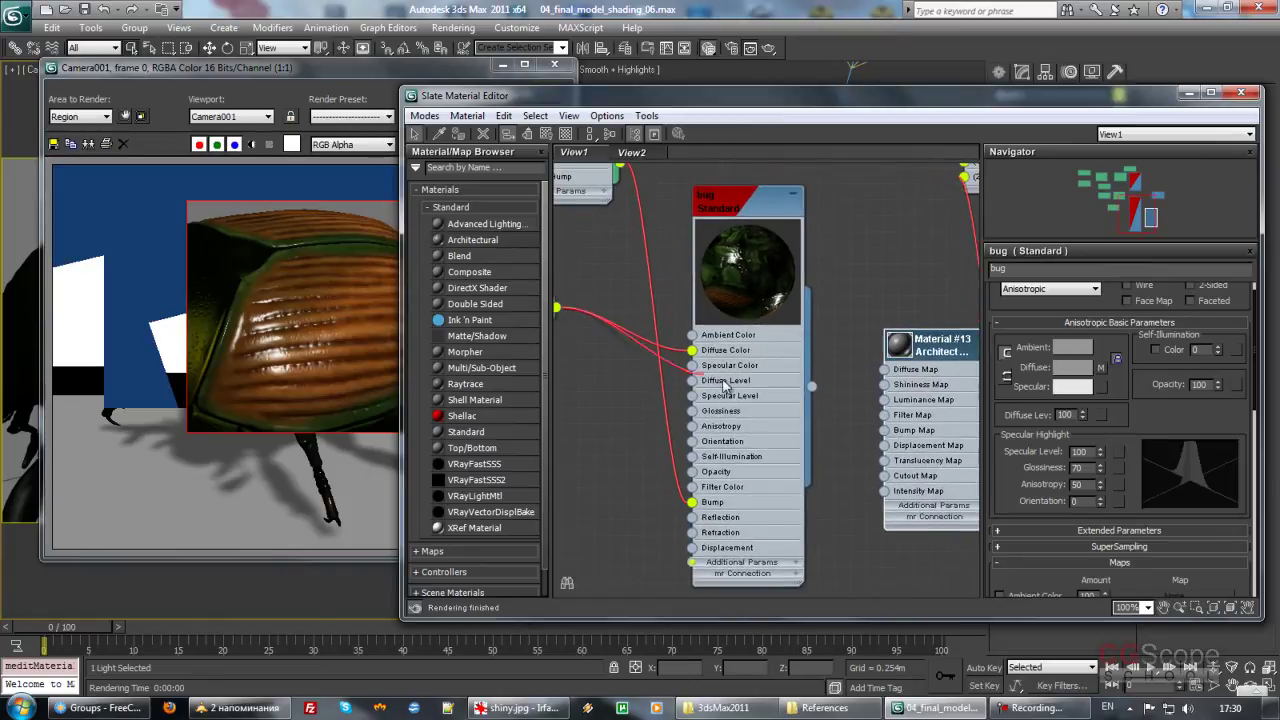
left_click_drag(725, 385, 884, 369)
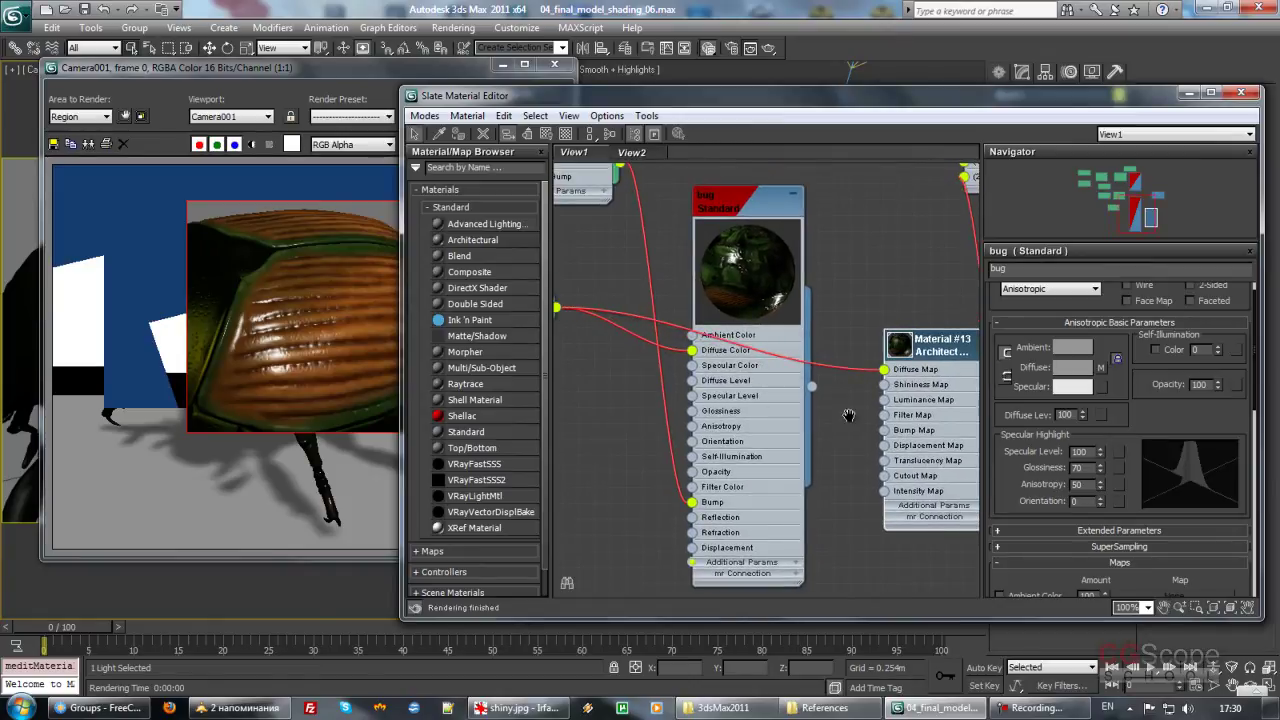
middle_click_drag(848, 415, 913, 495)
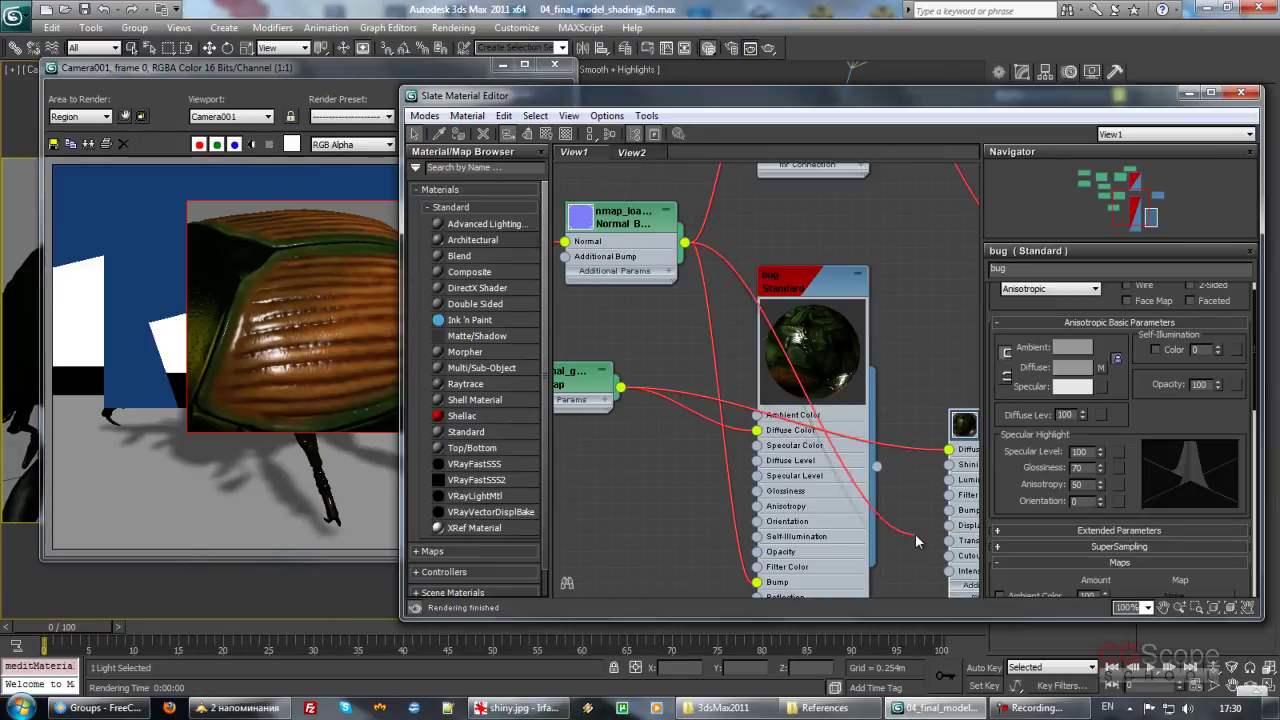
left_click_drag(806, 432, 921, 513)
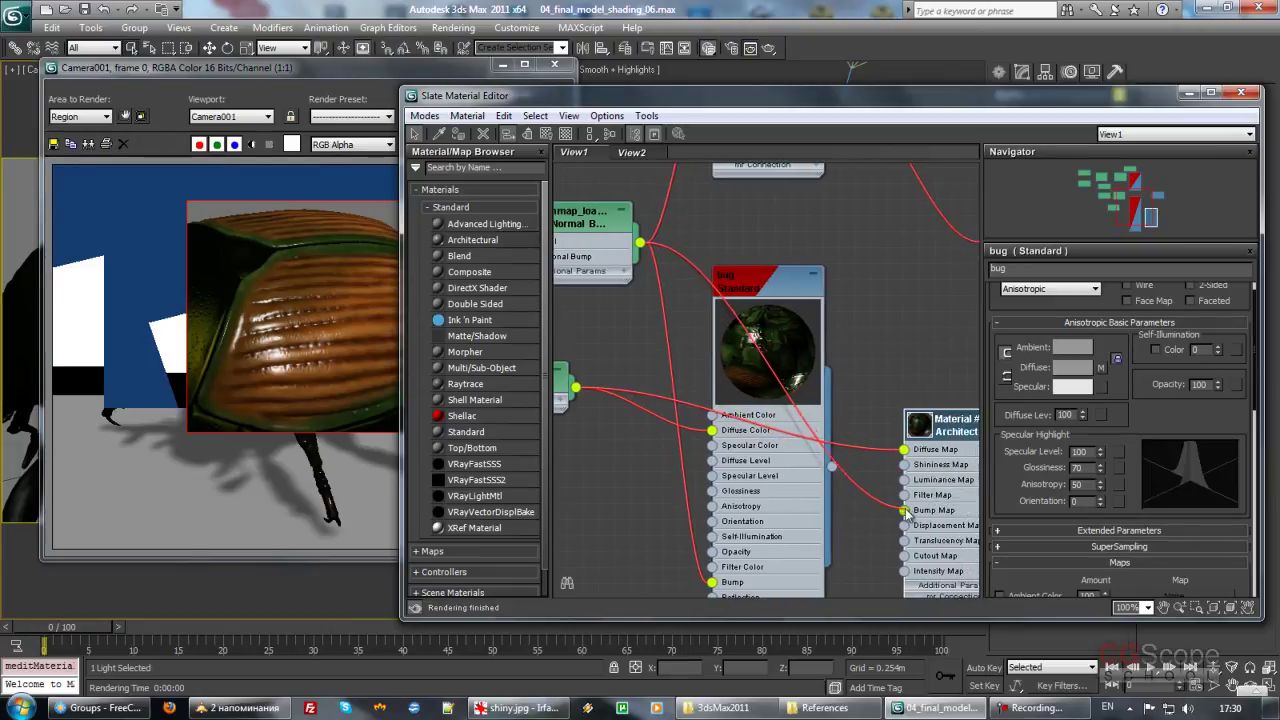
middle_click_drag(870, 559, 681, 464)
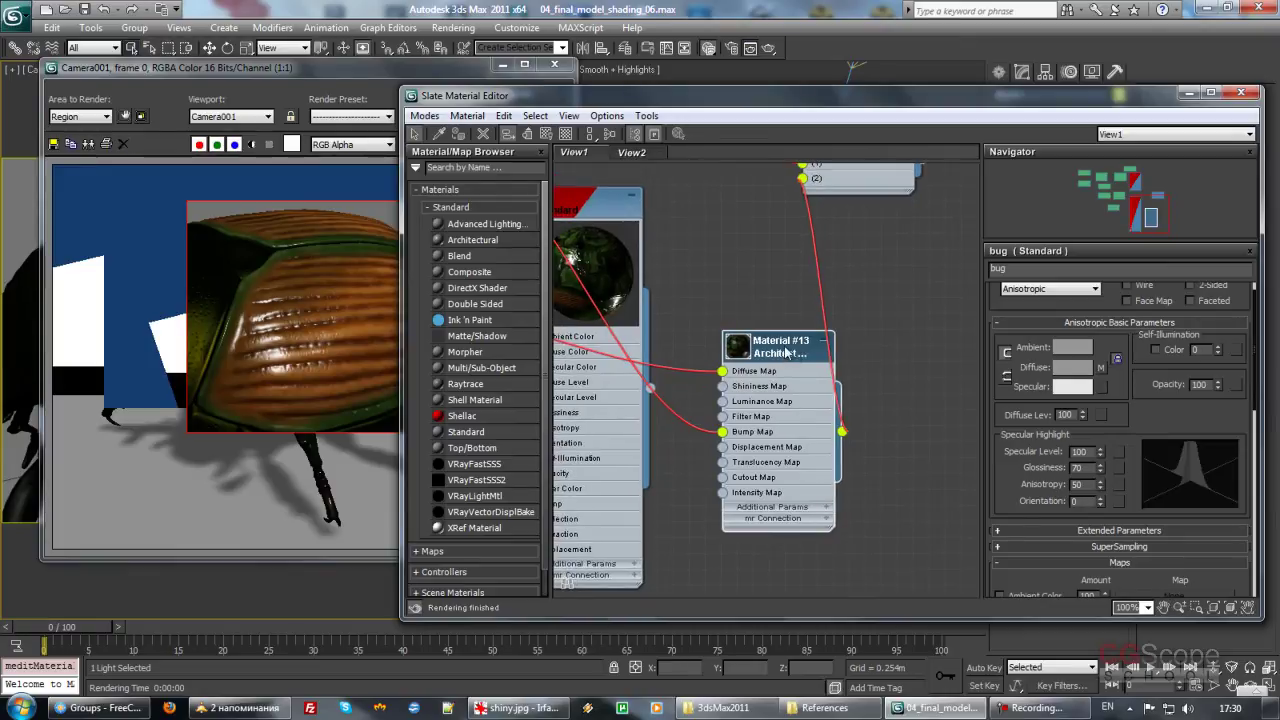
double_click(787, 352)
Step: Render the beetle with Material #13 and set its diffuse colour to dark green
left_click(506, 67)
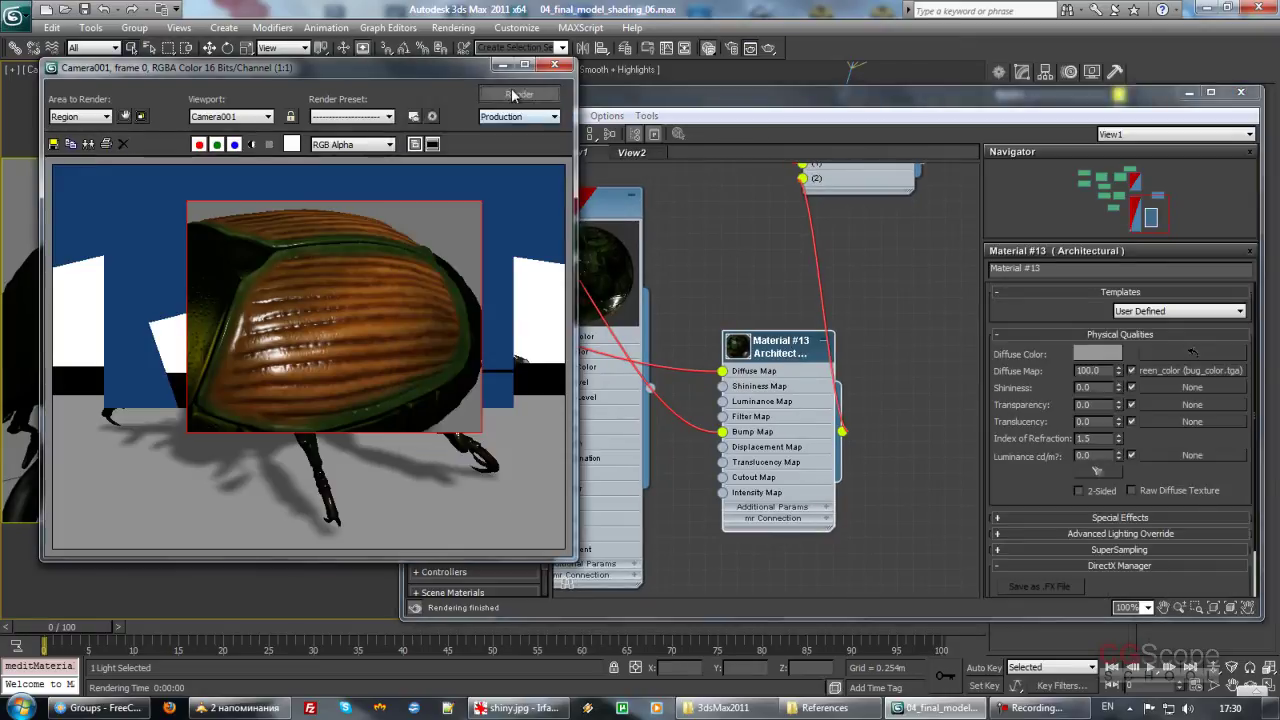
left_click(518, 93)
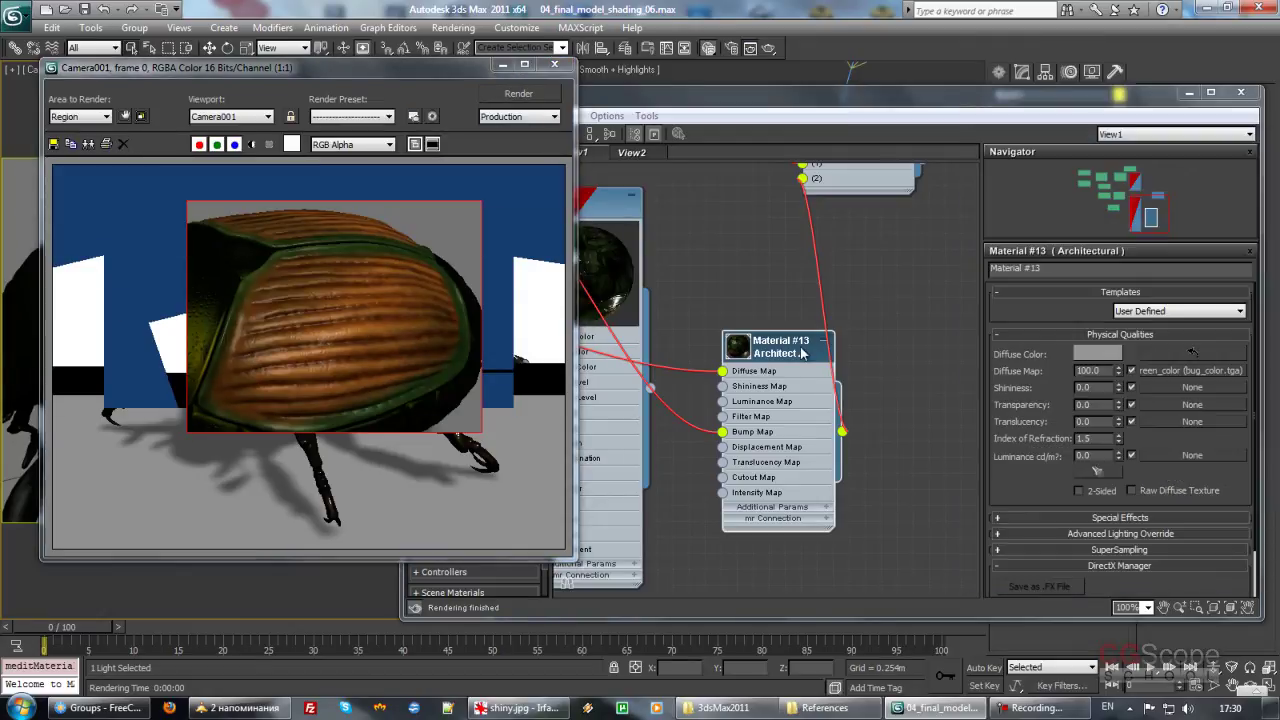
left_click(1190, 355)
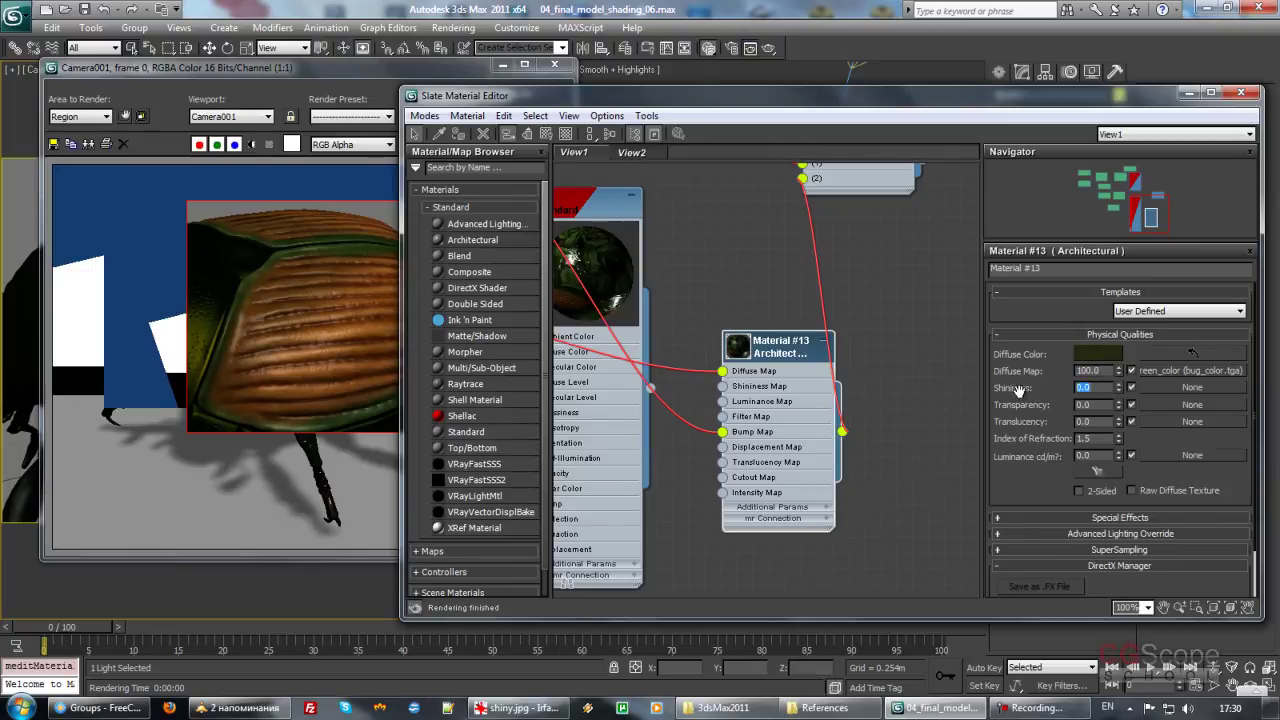
Step: Re-enable raytracing in Render Setup and render the beetle with the Architectural material
left_click(512, 82)
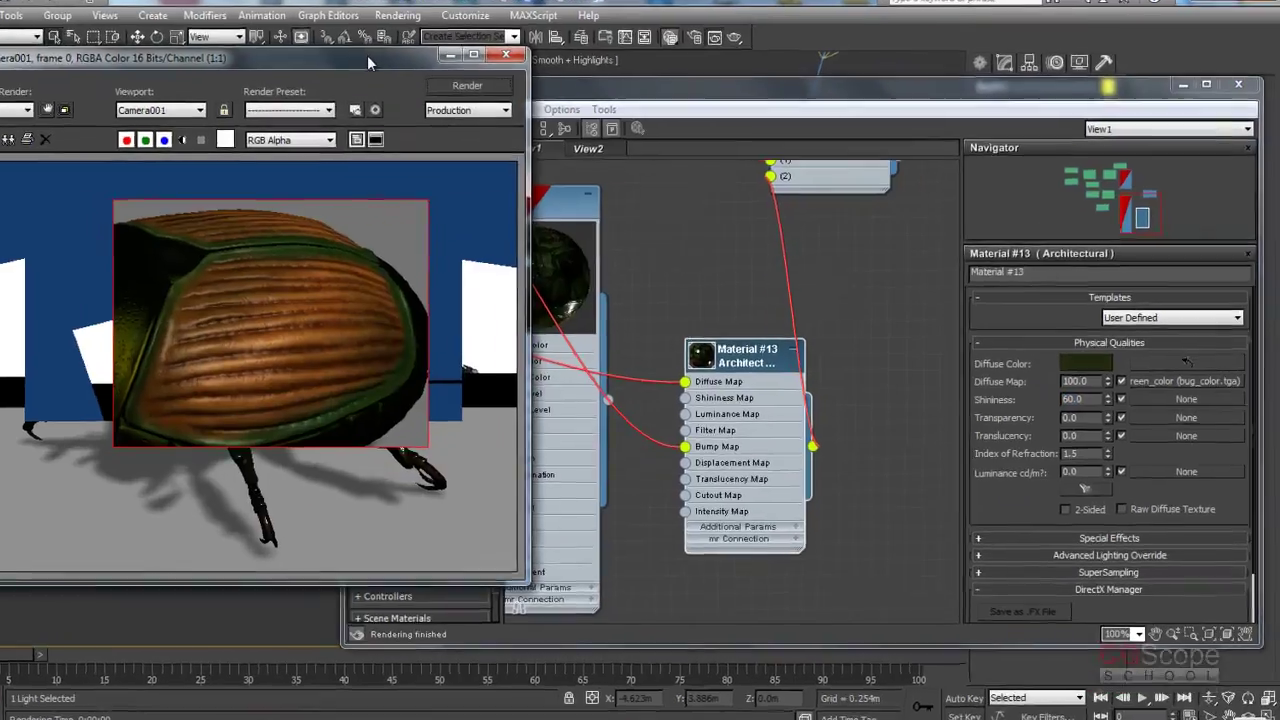
left_click(568, 8)
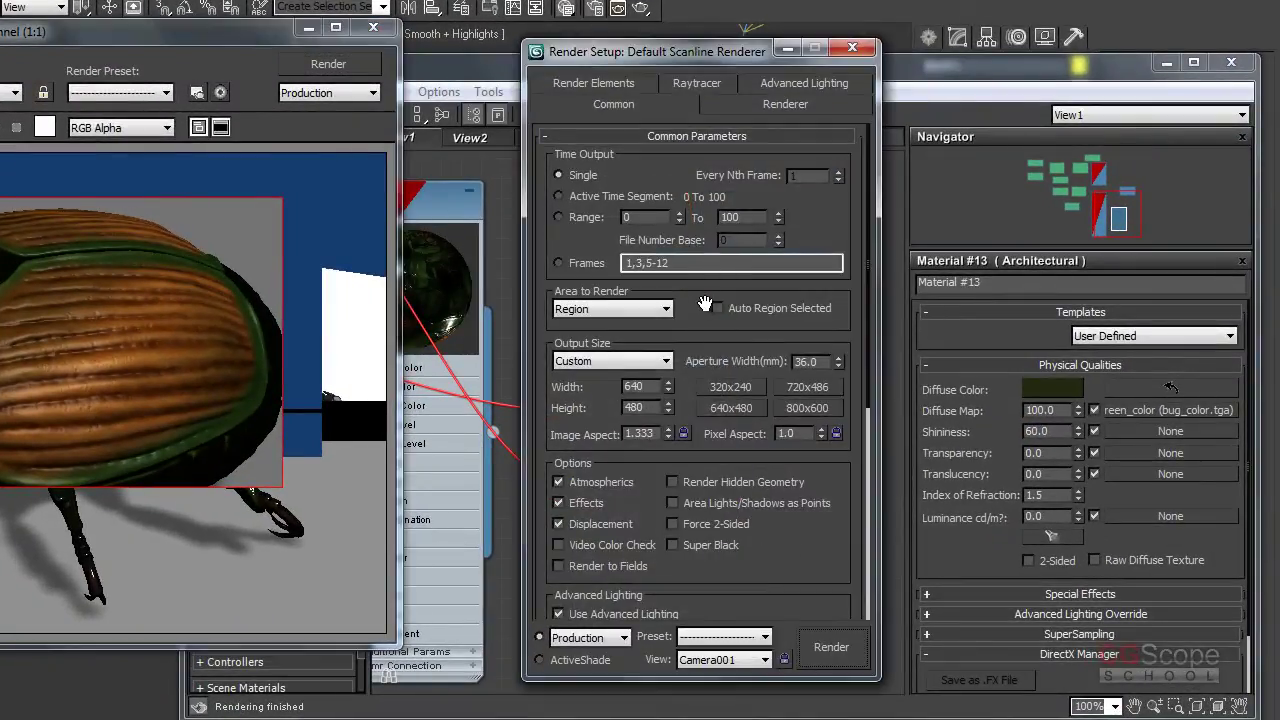
left_click(688, 84)
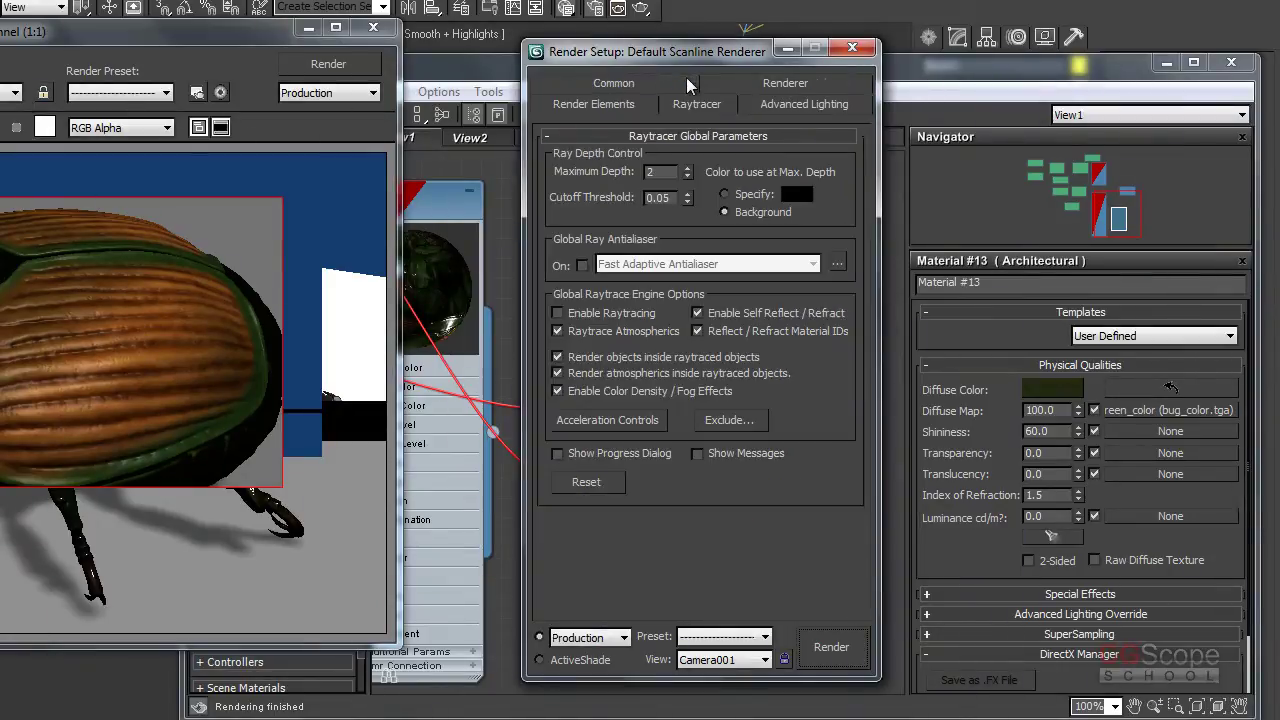
left_click(852, 47)
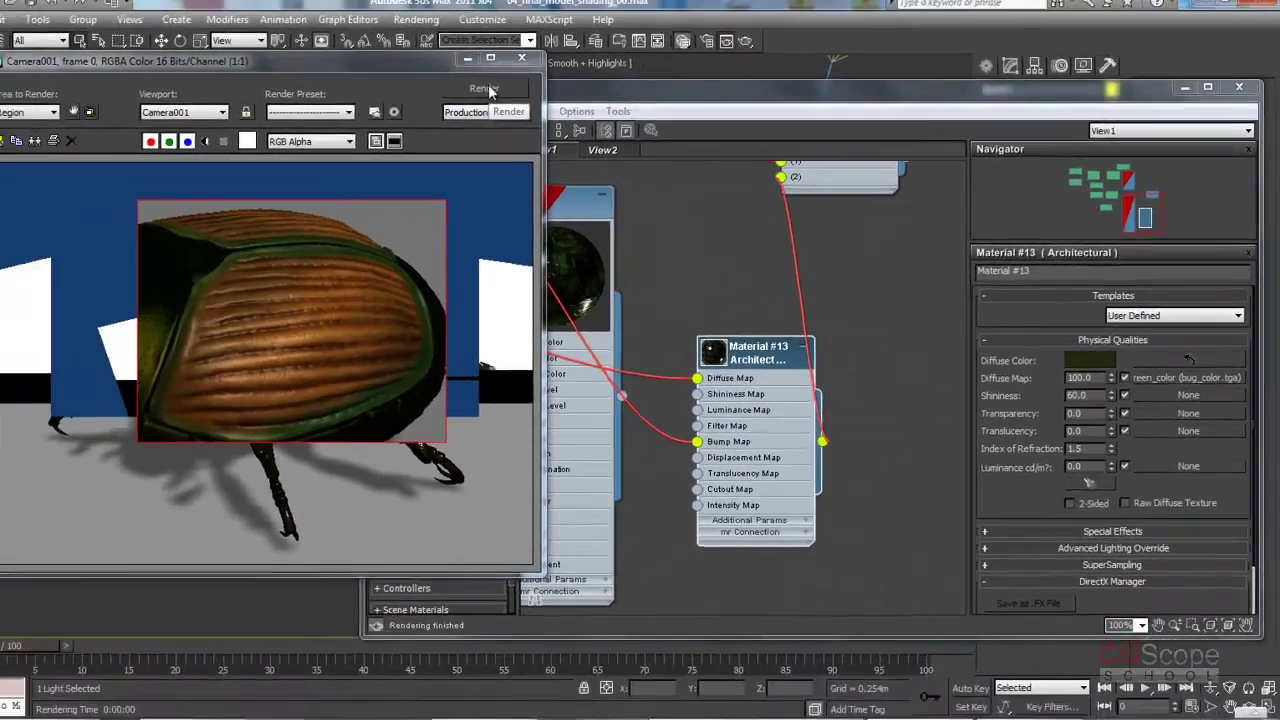
left_click(522, 95)
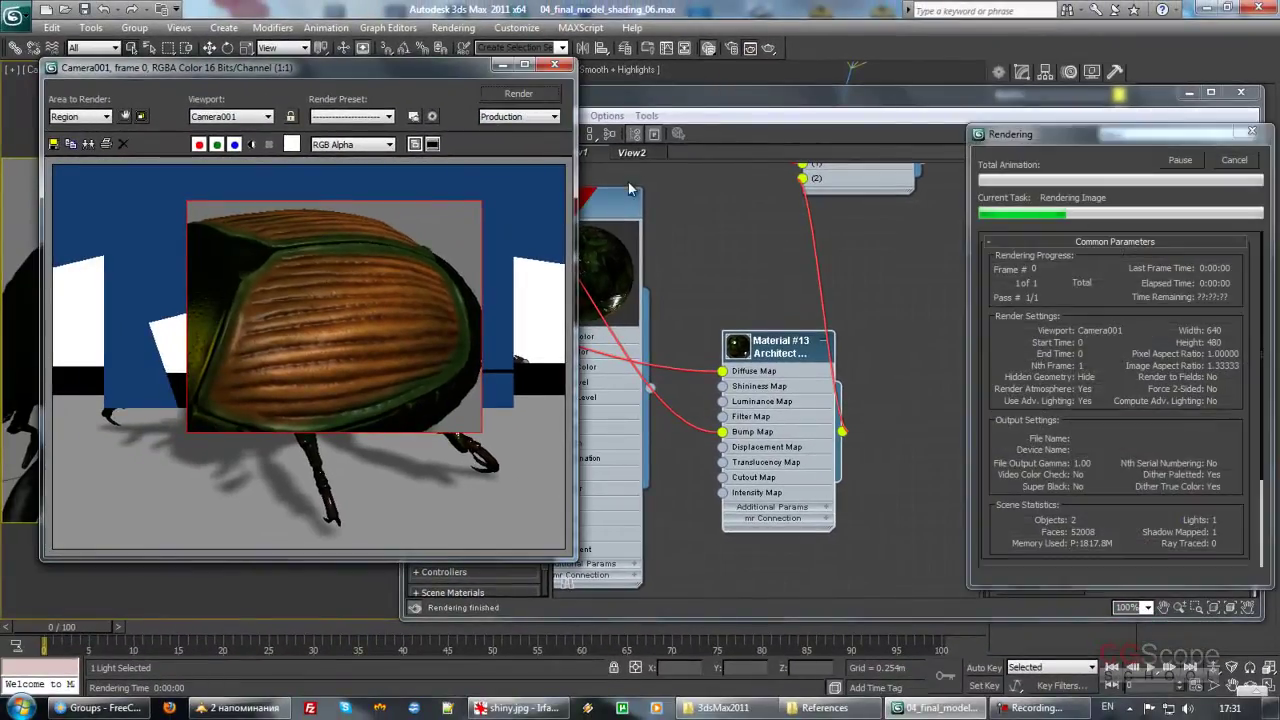
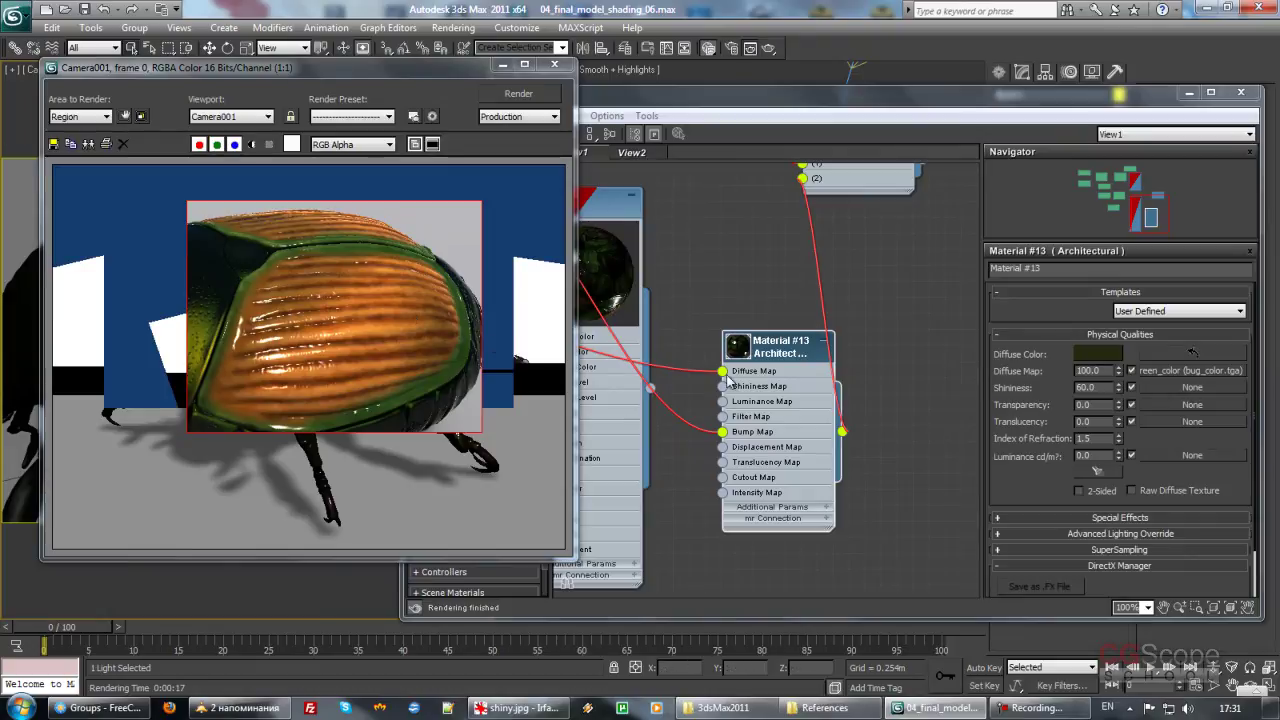
Step: Give Material #13 a bump amount of 70 and shininess of 50
left_click(765, 357)
left_click(1109, 517)
scroll(1109, 467, "down", 1)
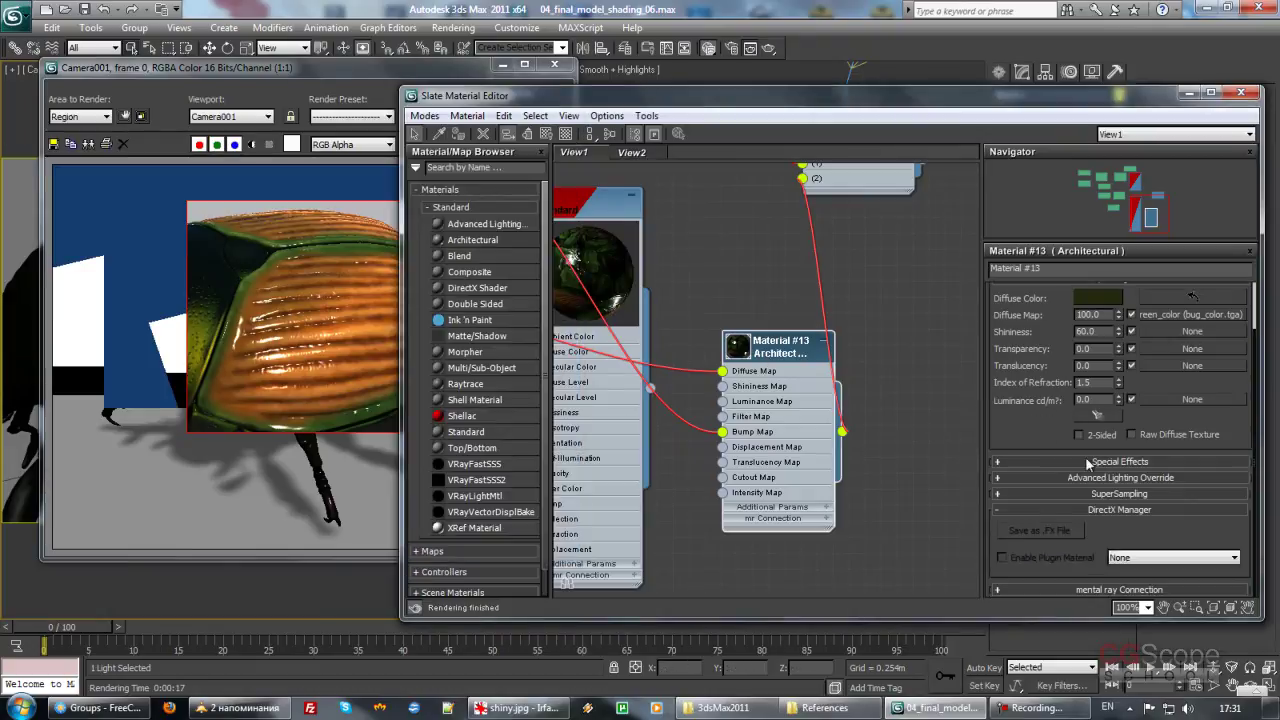
type("70")
key("Return")
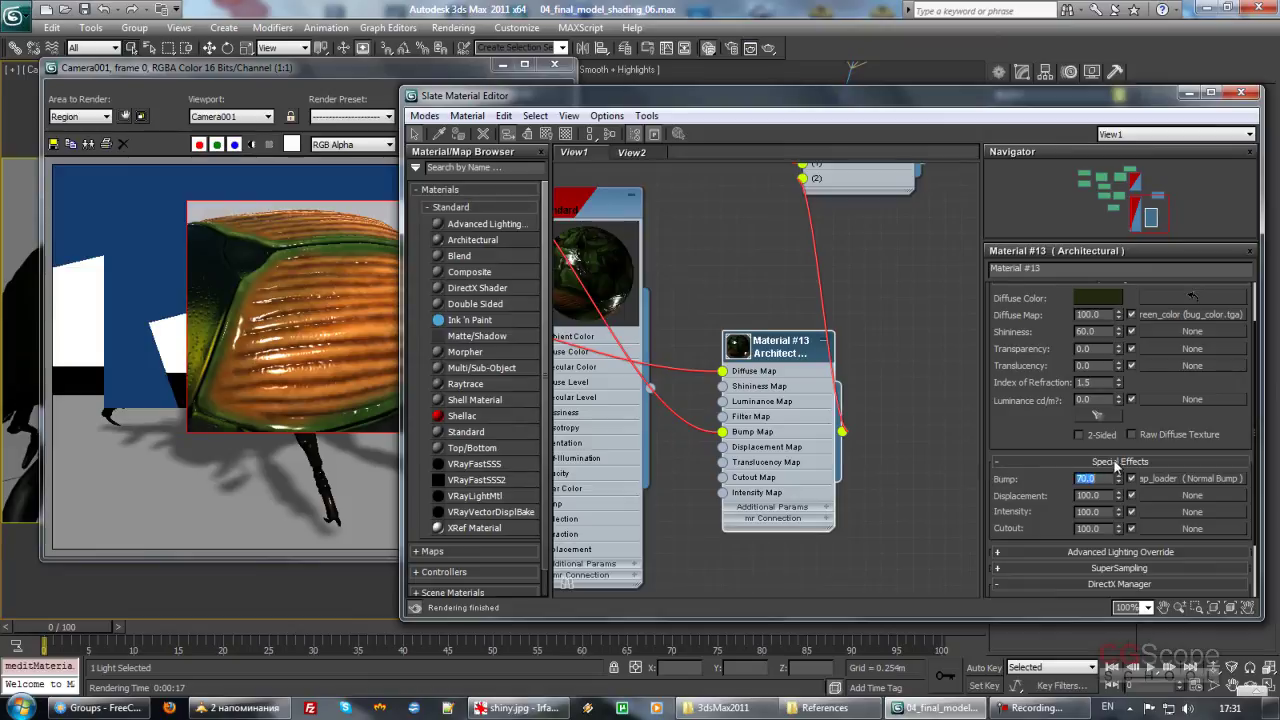
left_click(1116, 462)
scroll(1128, 420, "up", 1)
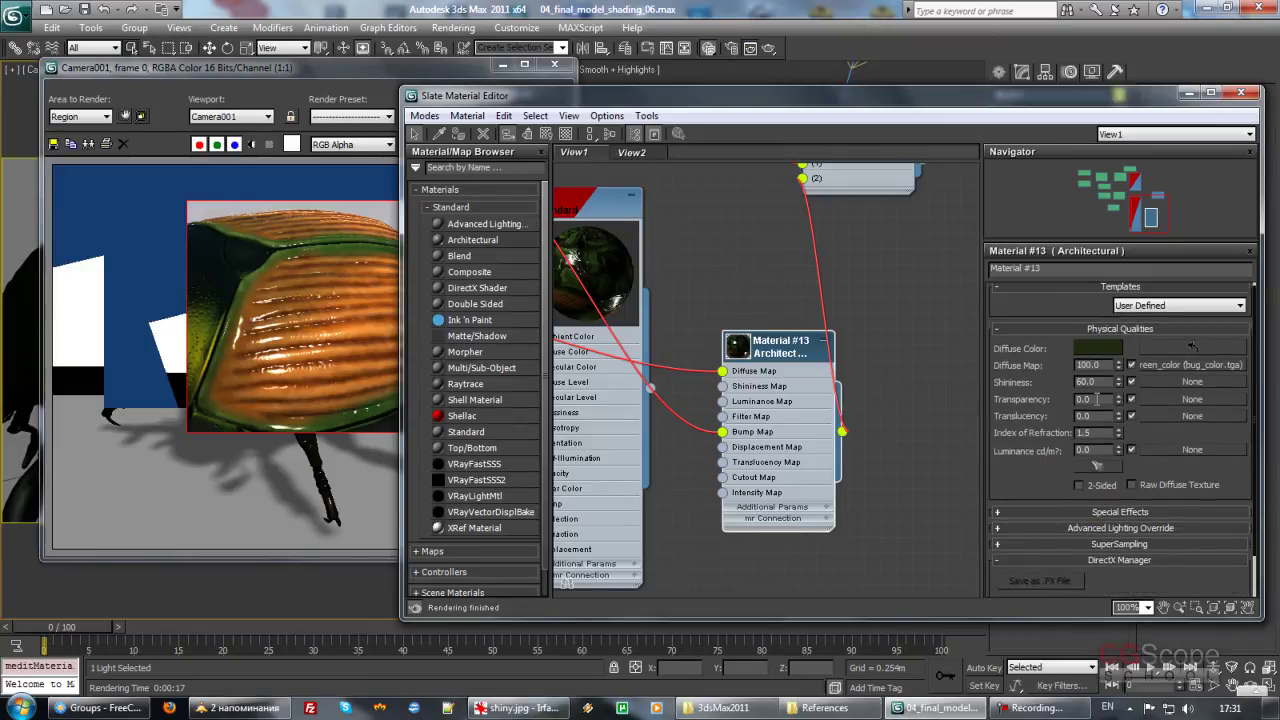
left_click_drag(1098, 382, 1012, 383)
type("50")
key("Return")
Step: Re-render the beetle and compare it against the shiny.jpg reference photo
left_click(412, 82)
left_click(522, 94)
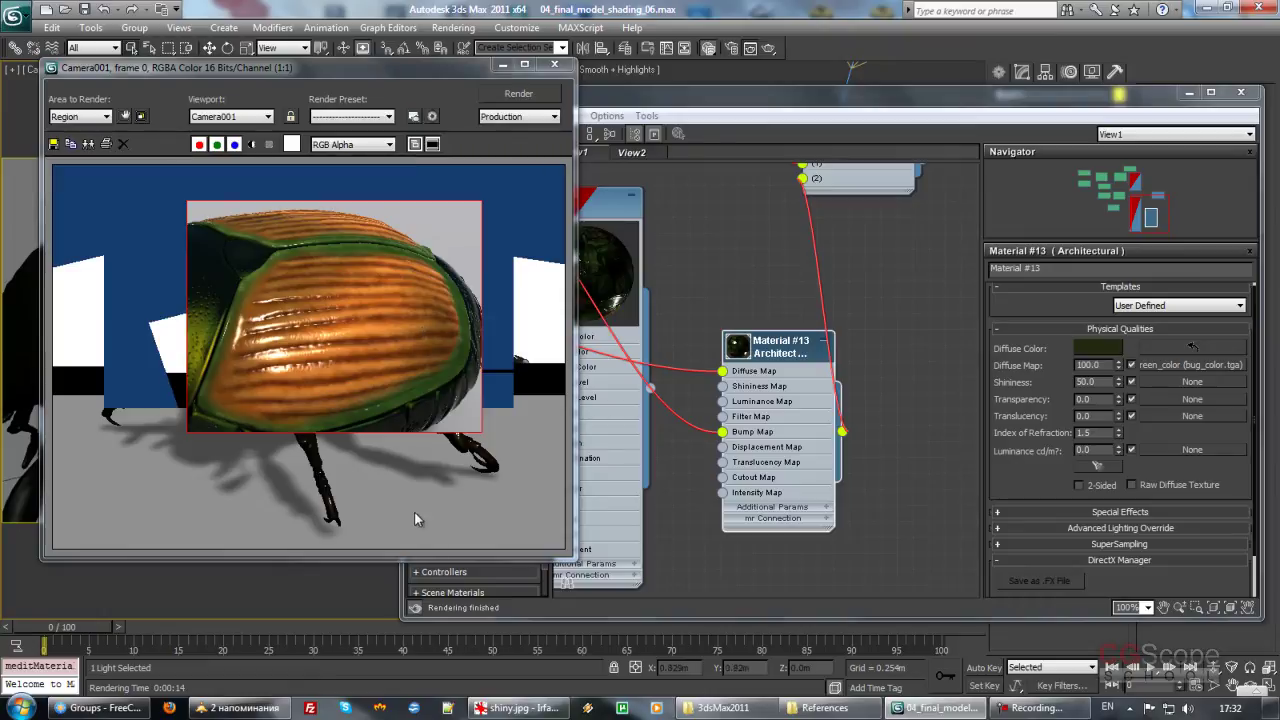
left_click(517, 709)
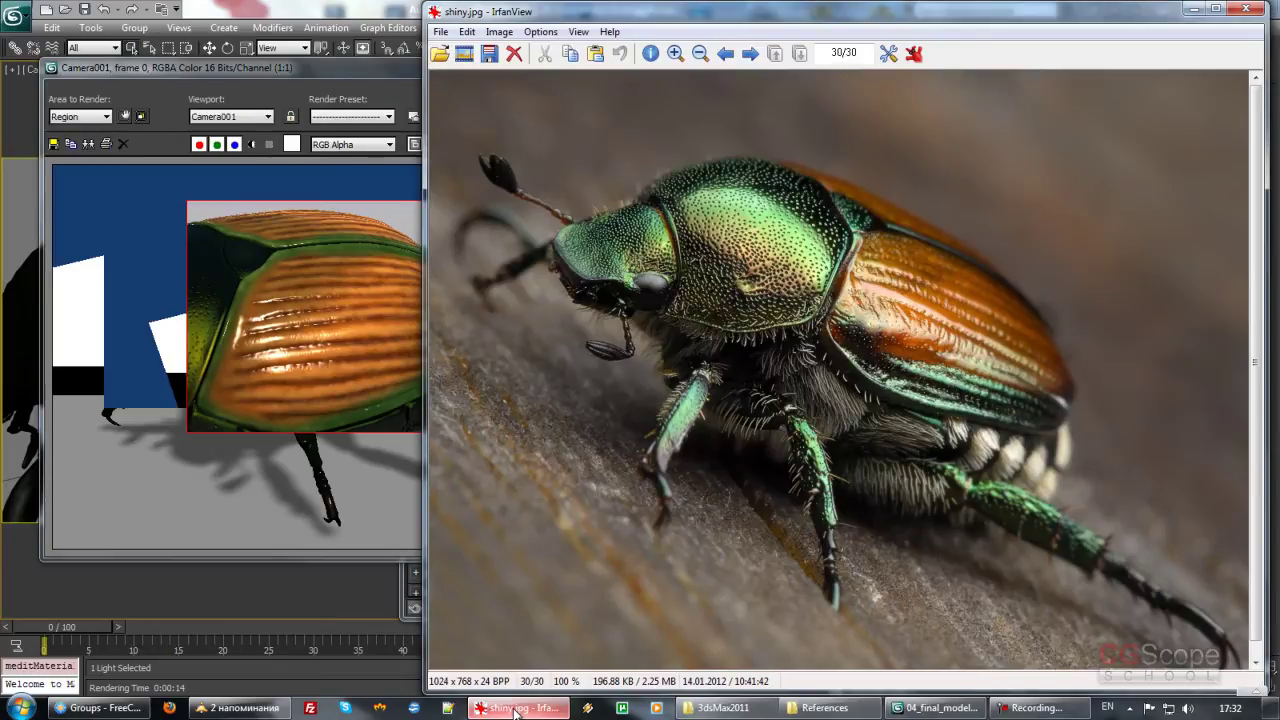
left_click(517, 709)
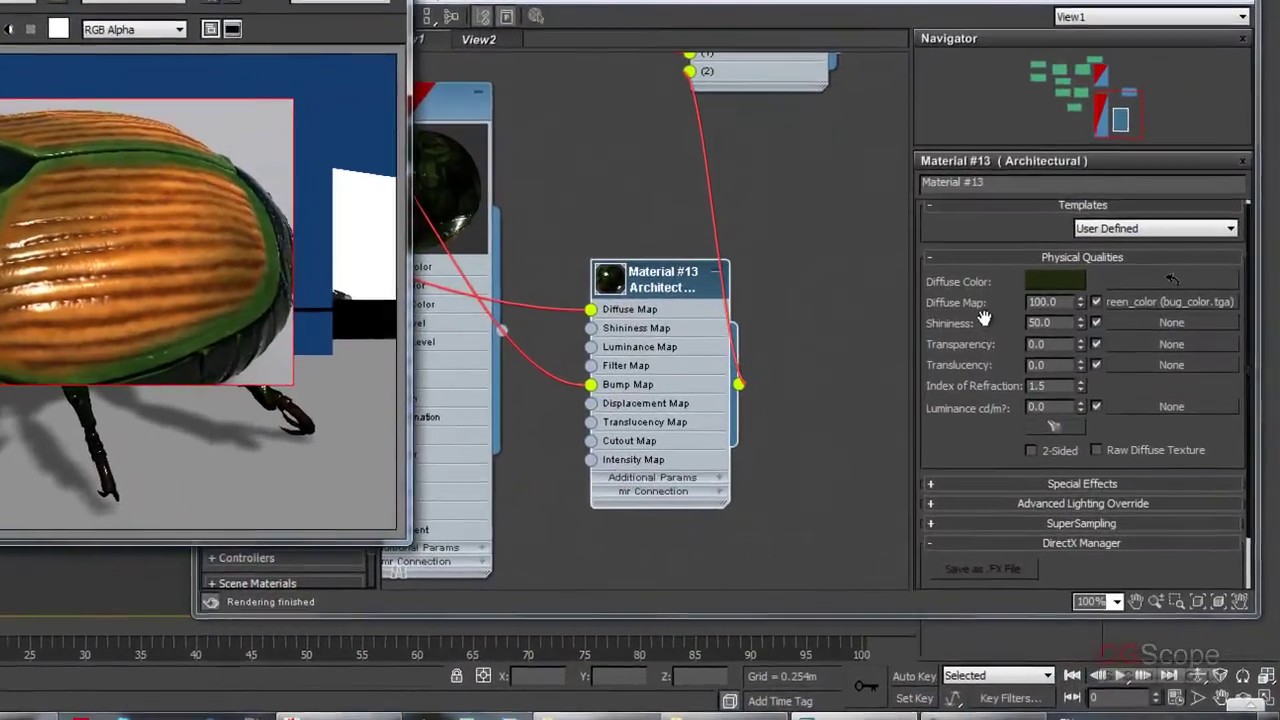
Step: Delete the bug Standard material node and both Bezier Float controller nodes
left_click_drag(1017, 381, 1036, 372)
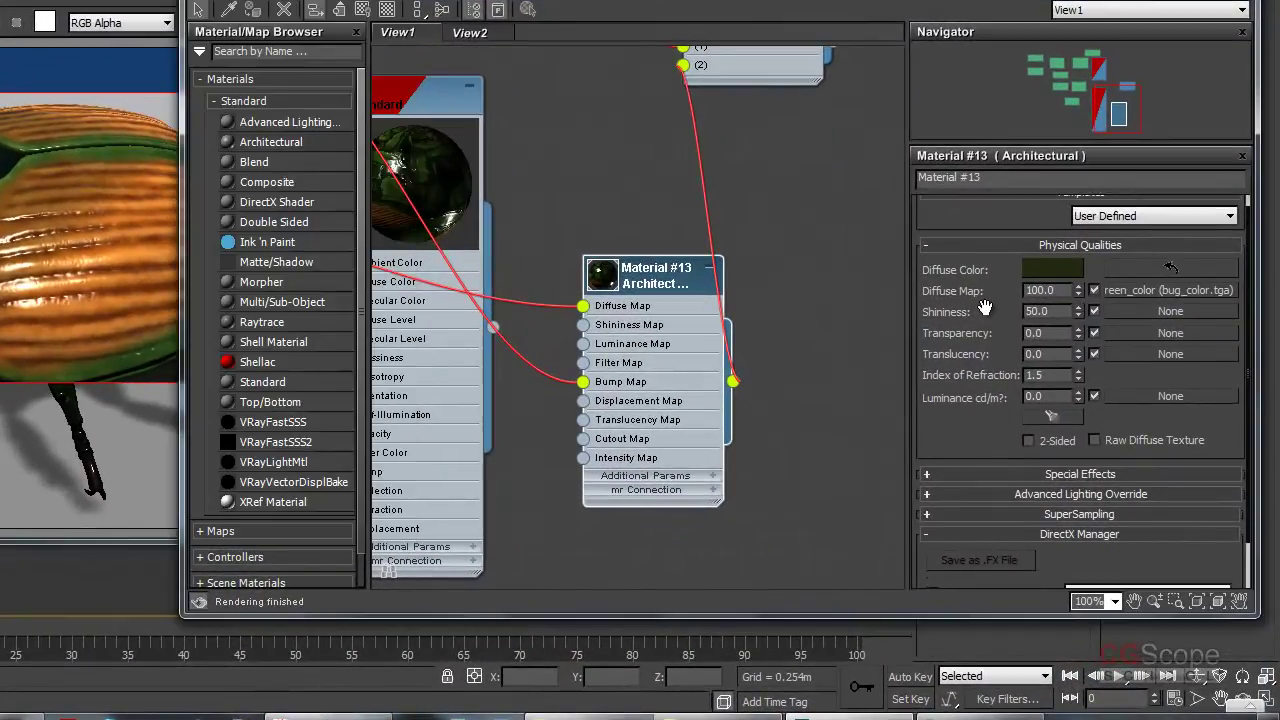
scroll(975, 307, "up", 1)
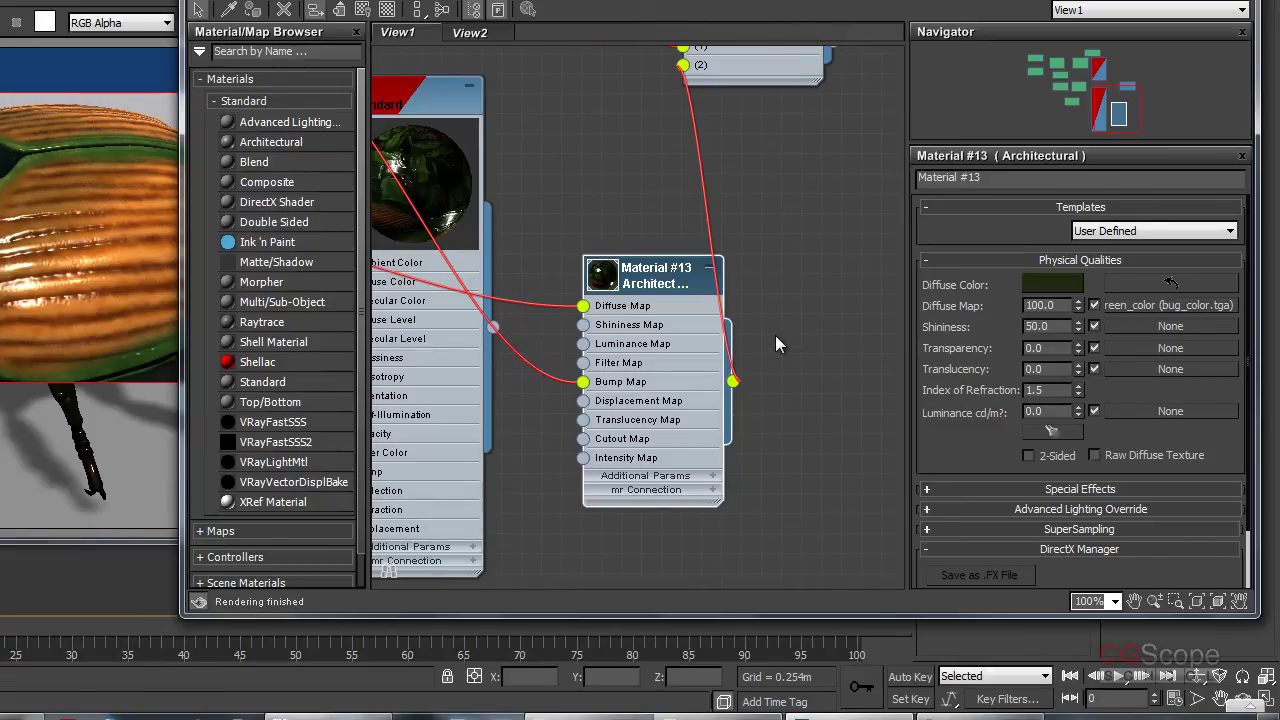
mouse_move(791, 301)
middle_mouse_down()
mouse_move(766, 274)
mouse_move(759, 286)
middle_mouse_up()
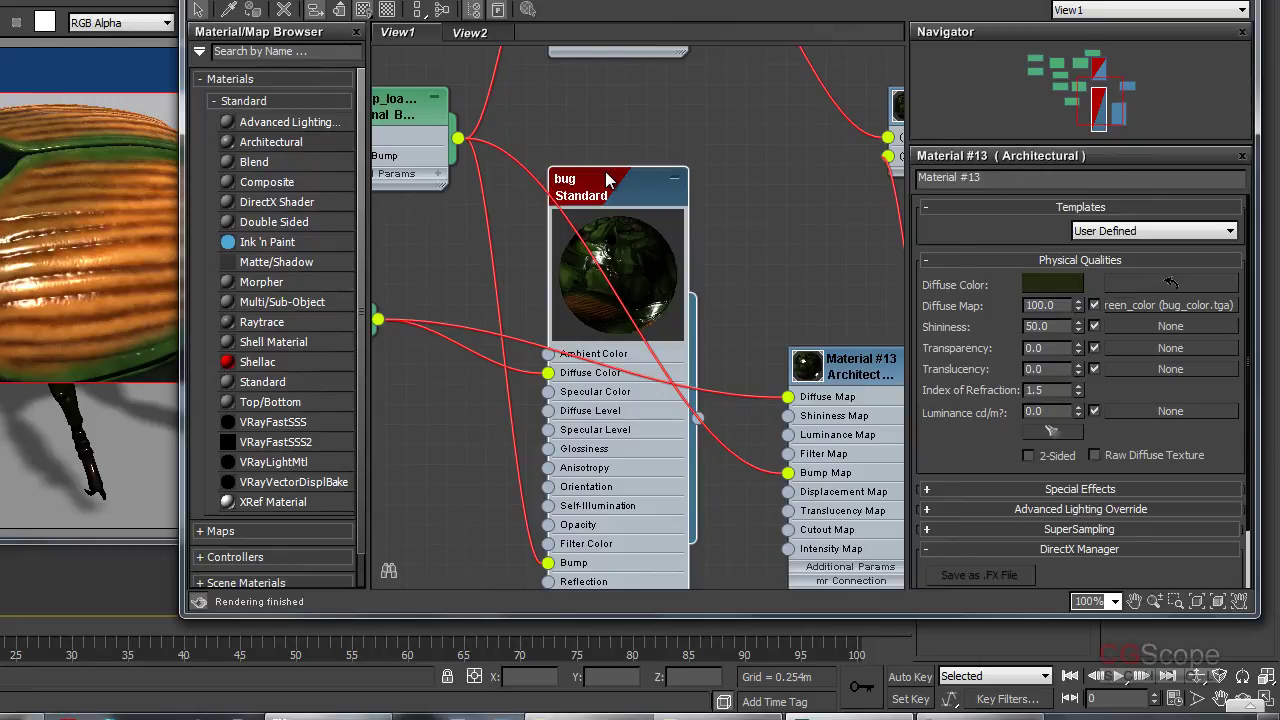
key("Delete")
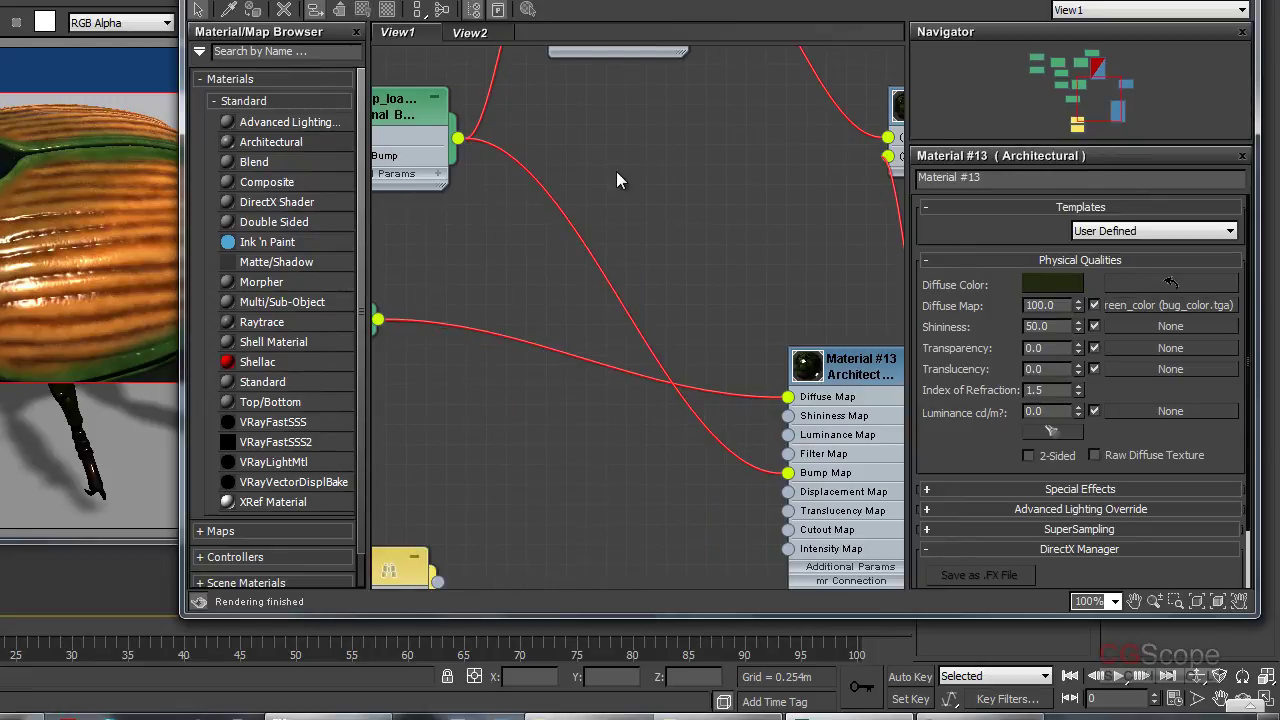
mouse_move(470, 456)
middle_mouse_down()
mouse_move(577, 322)
mouse_move(764, 297)
middle_mouse_up()
left_click_drag(664, 314, 738, 550)
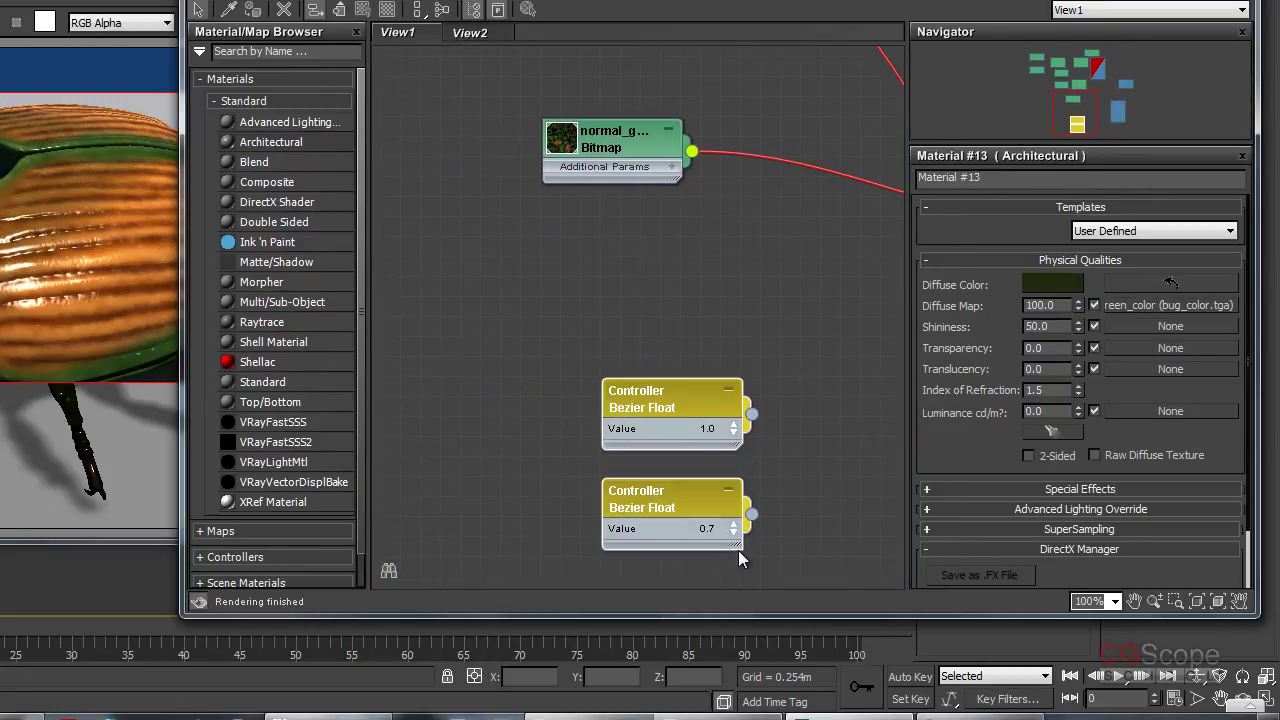
key("Delete")
Step: Arrange the normal_g bitmap beside Material #13 and rename the material bug_wings
mouse_move(736, 300)
middle_mouse_down()
mouse_move(600, 409)
mouse_move(423, 480)
mouse_move(563, 389)
middle_mouse_up()
left_click_drag(680, 387, 452, 216)
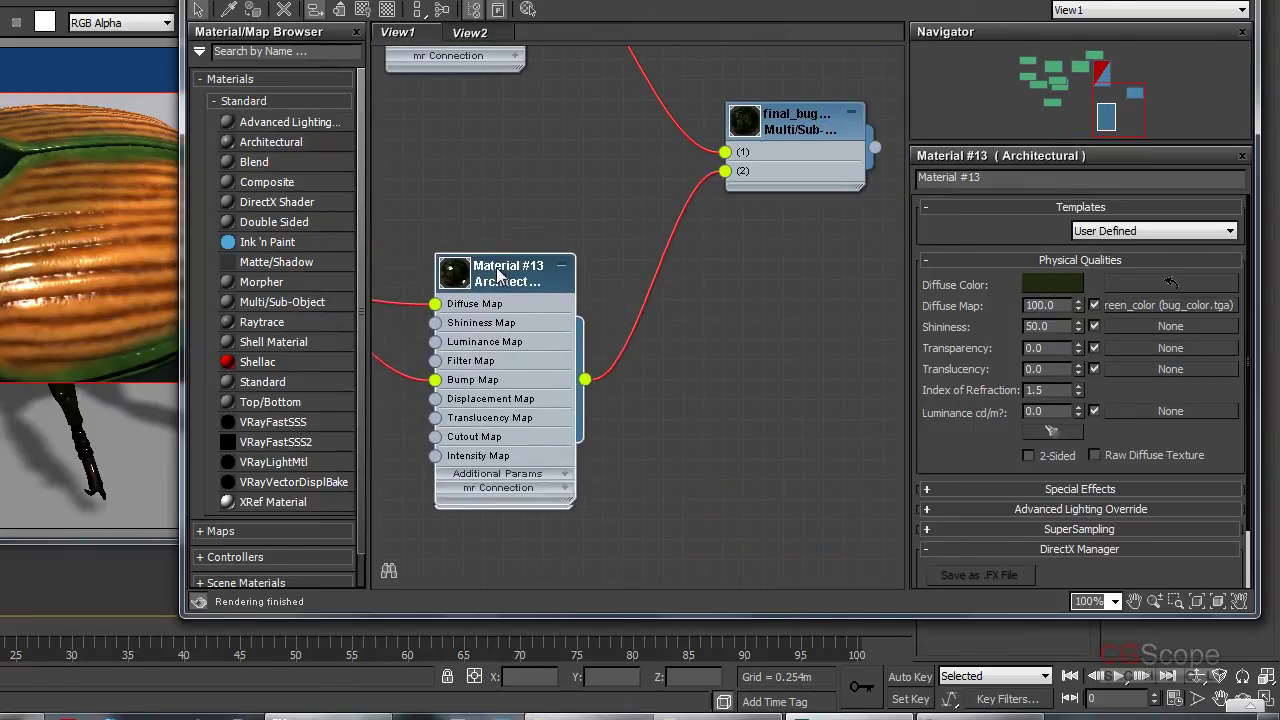
mouse_move(470, 282)
middle_mouse_down()
mouse_move(814, 280)
mouse_move(737, 349)
mouse_move(627, 354)
middle_mouse_up()
mouse_move(525, 222)
left_mouse_down()
mouse_move(715, 360)
mouse_move(786, 364)
left_mouse_up()
middle_click_drag(786, 364, 425, 295)
middle_click_drag(514, 266, 614, 277)
left_click(784, 216)
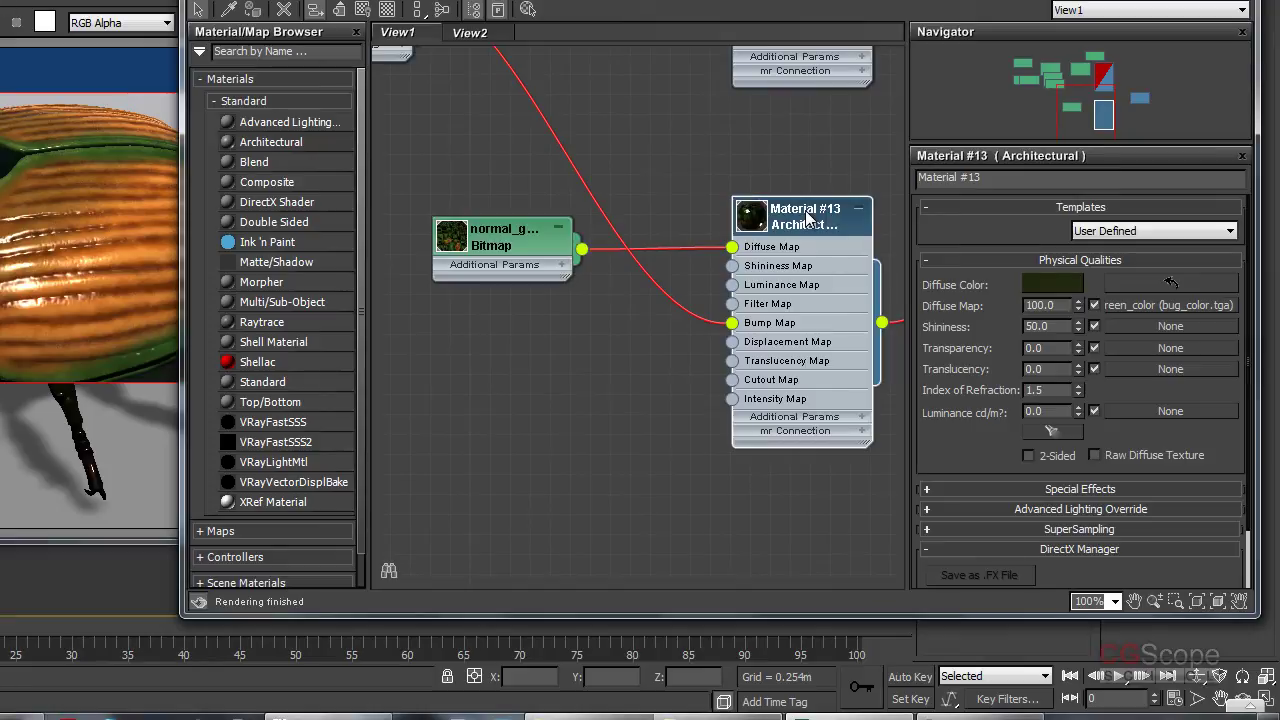
left_click(1010, 176)
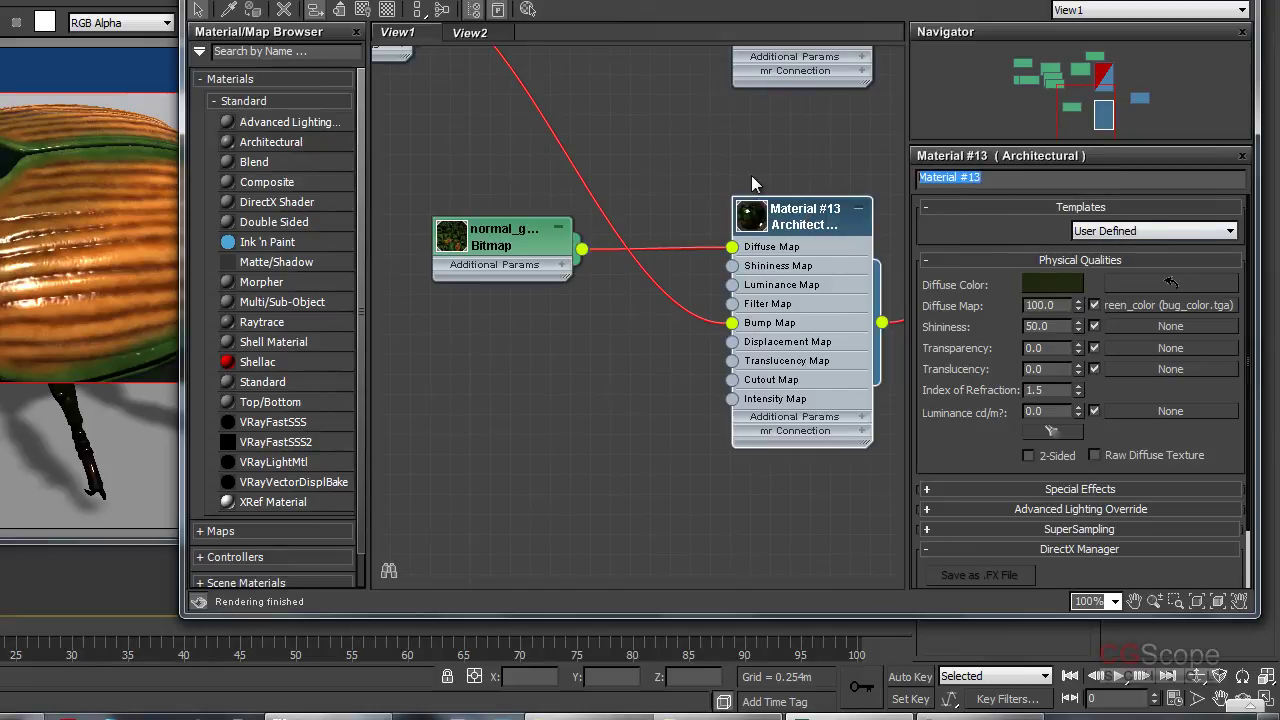
type("bug_win")
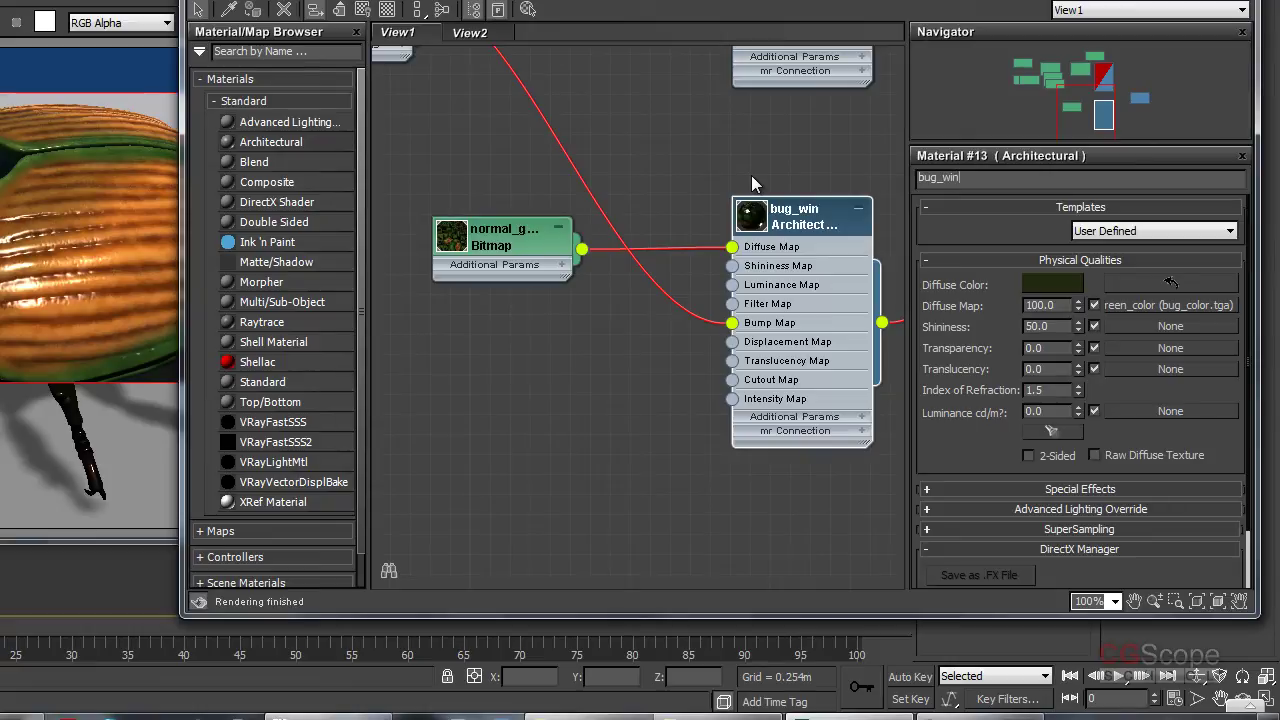
type("gs")
key("Return")
Step: Set the normal_green_color bitmap's Output RGB Level to 0.5
middle_click_drag(597, 387, 553, 391)
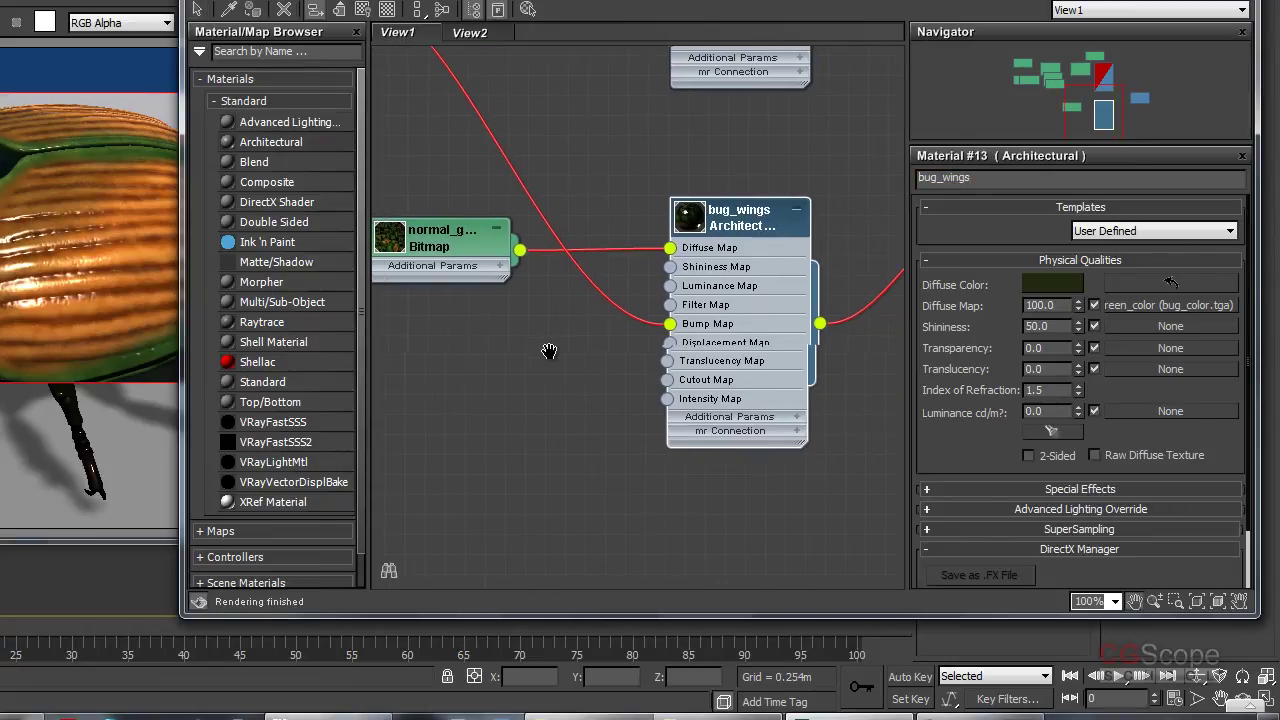
left_click(453, 249)
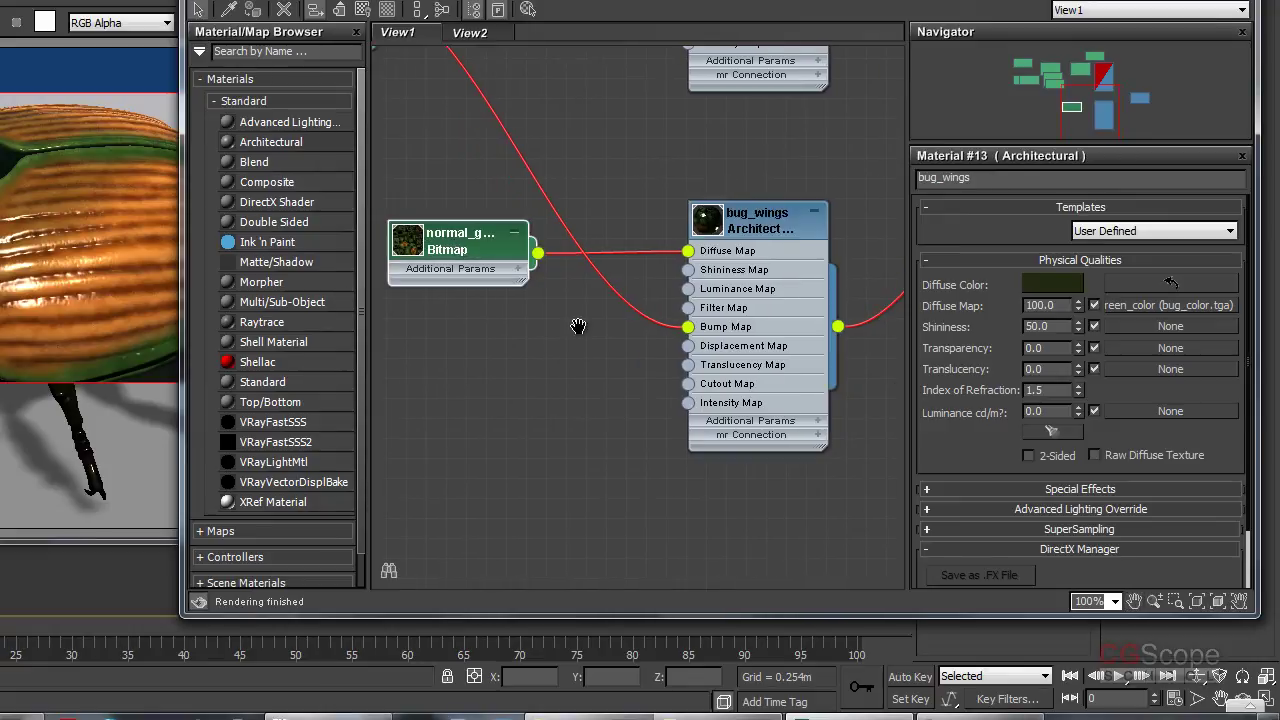
middle_click_drag(579, 335, 518, 335)
double_click(437, 245)
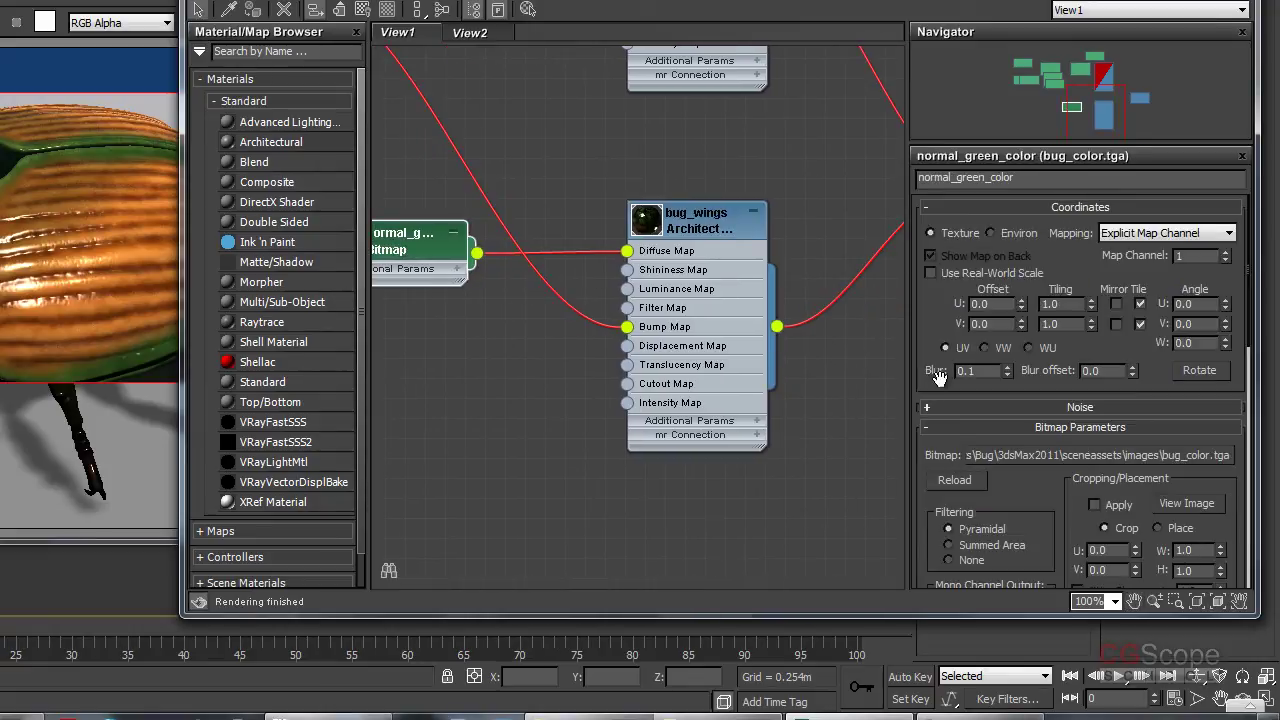
scroll(961, 391, "down", 5)
scroll(961, 391, "down", 5)
scroll(1075, 330, "down", 5)
scroll(1066, 238, "down", 1)
middle_click_drag(396, 252, 505, 256)
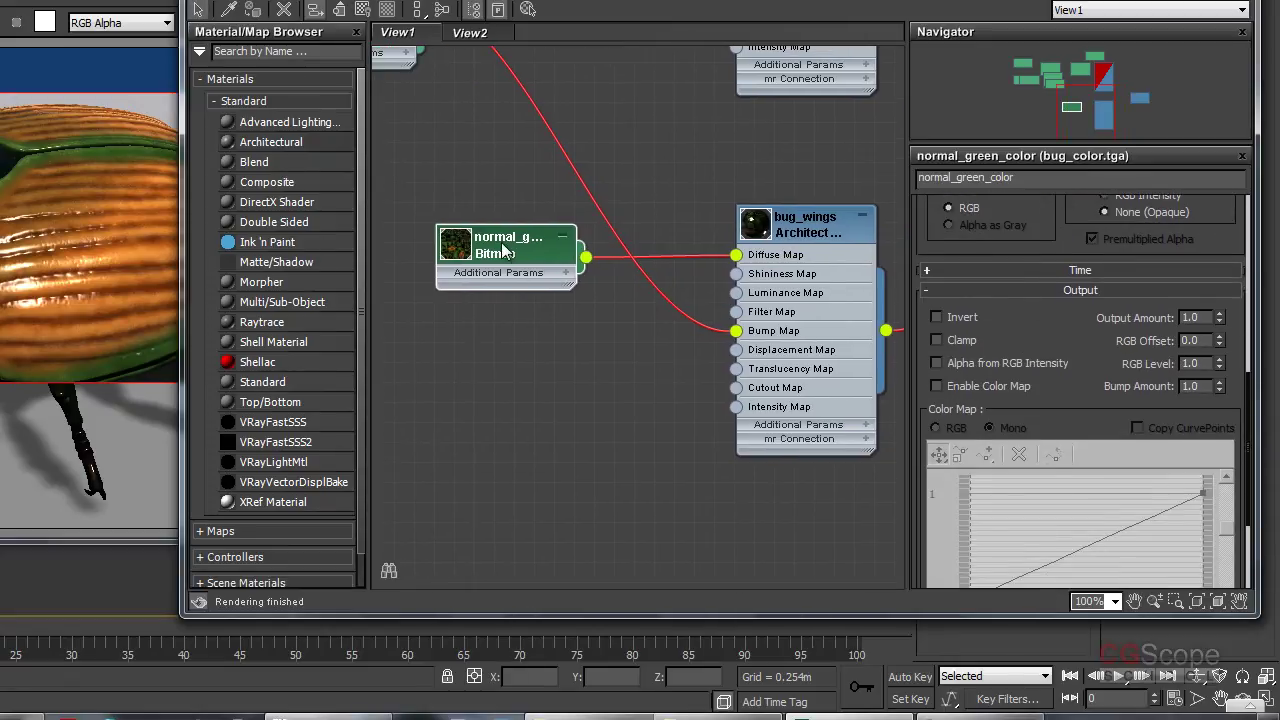
double_click(1195, 363)
type("0.5")
key("Return")
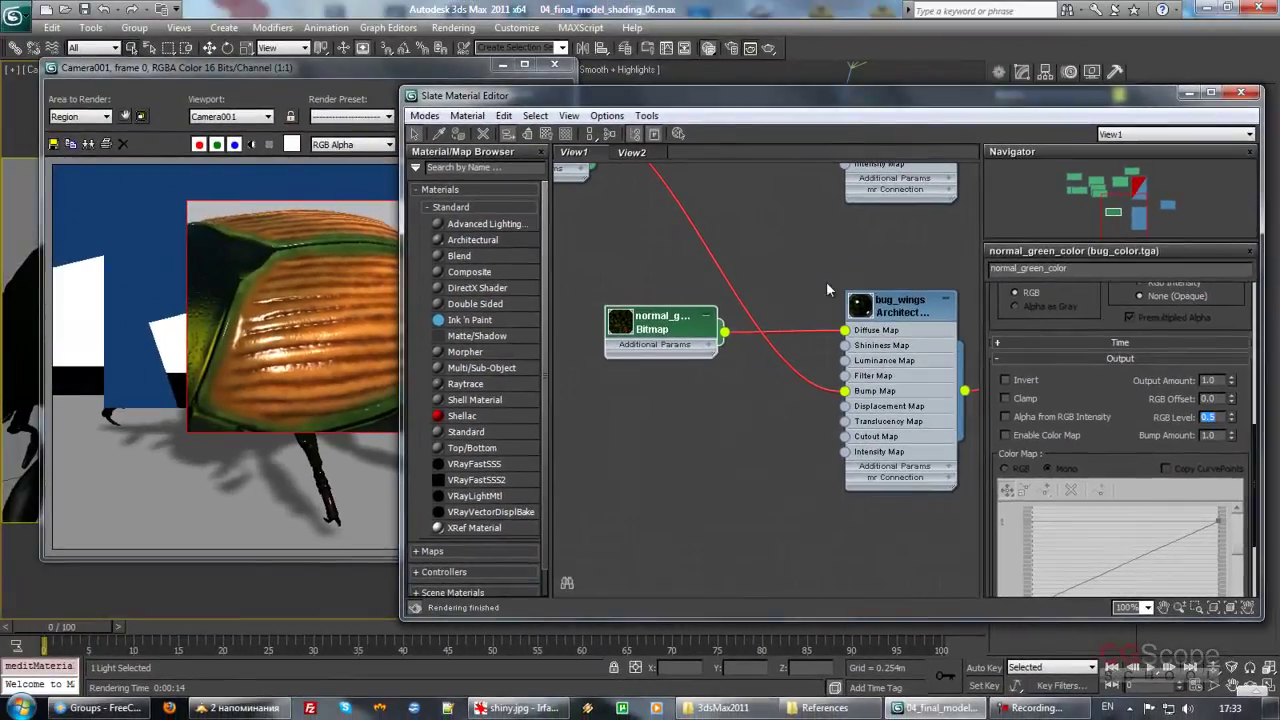
Step: Re-render the beetle with the dimmer bitmap, restarting the render once
left_click(343, 73)
left_click(515, 95)
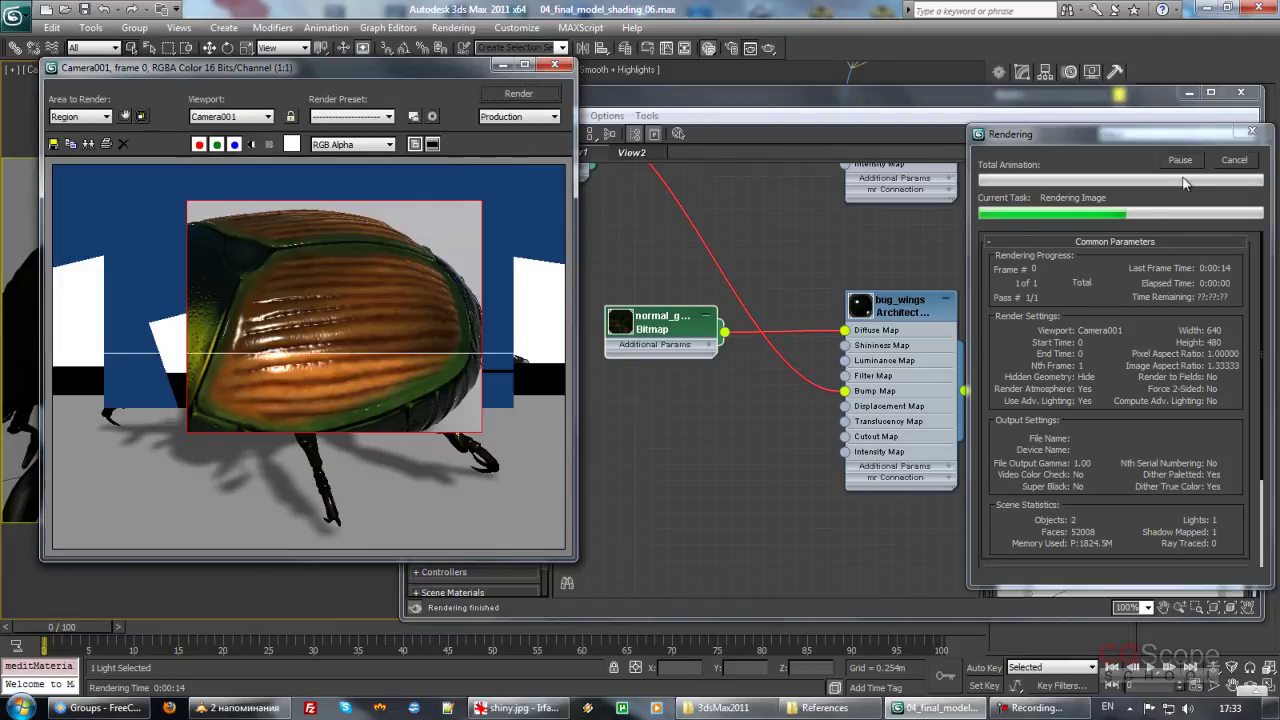
left_click(1234, 160)
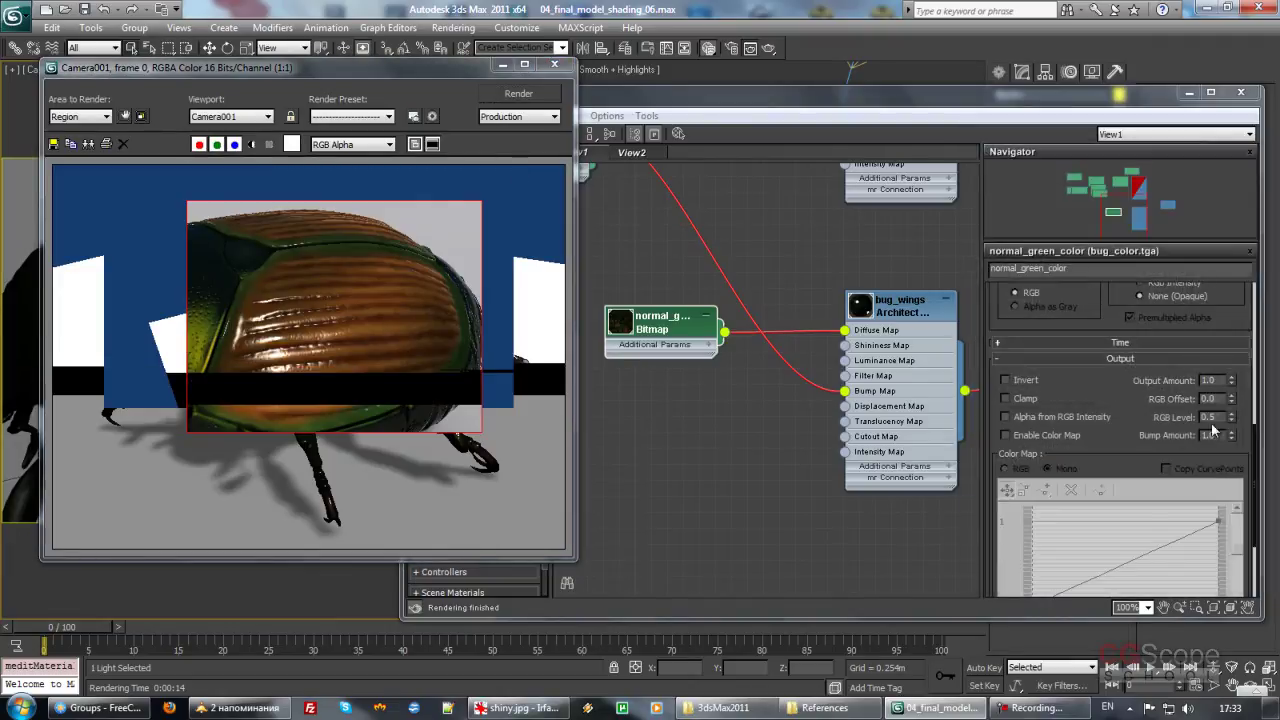
left_click(1216, 418)
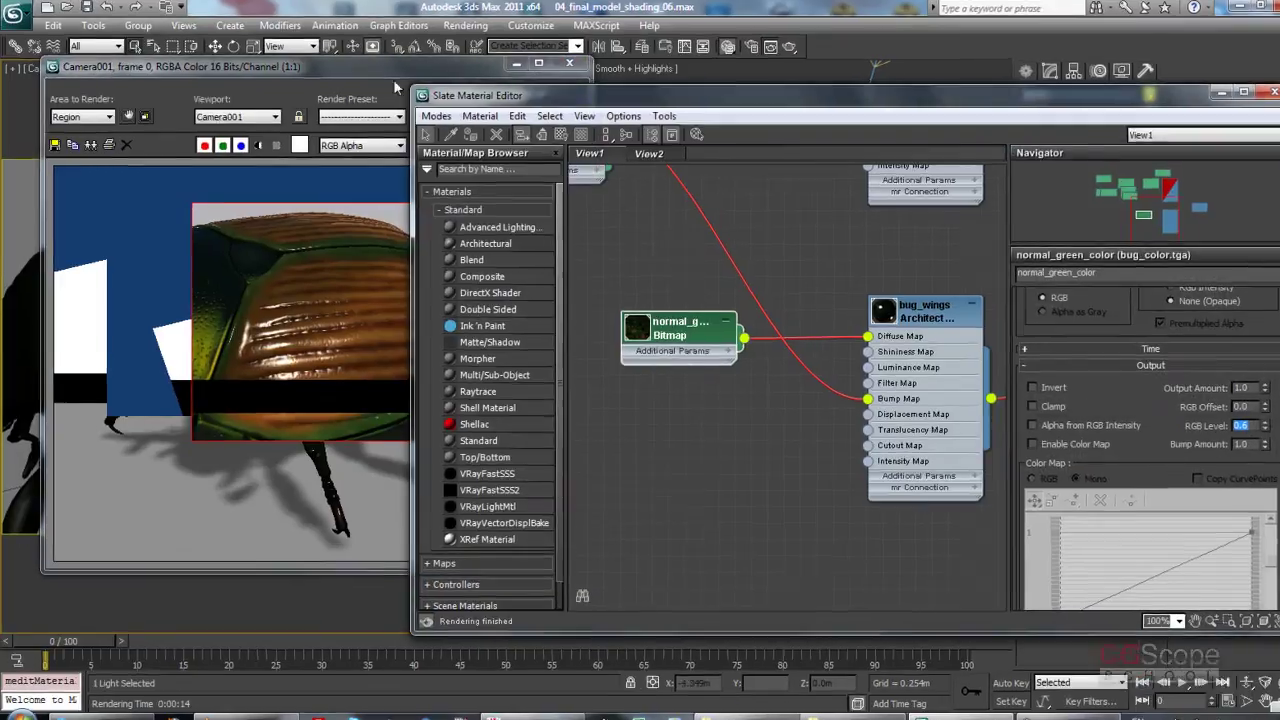
type("0.6")
left_click(300, 67)
left_click(519, 93)
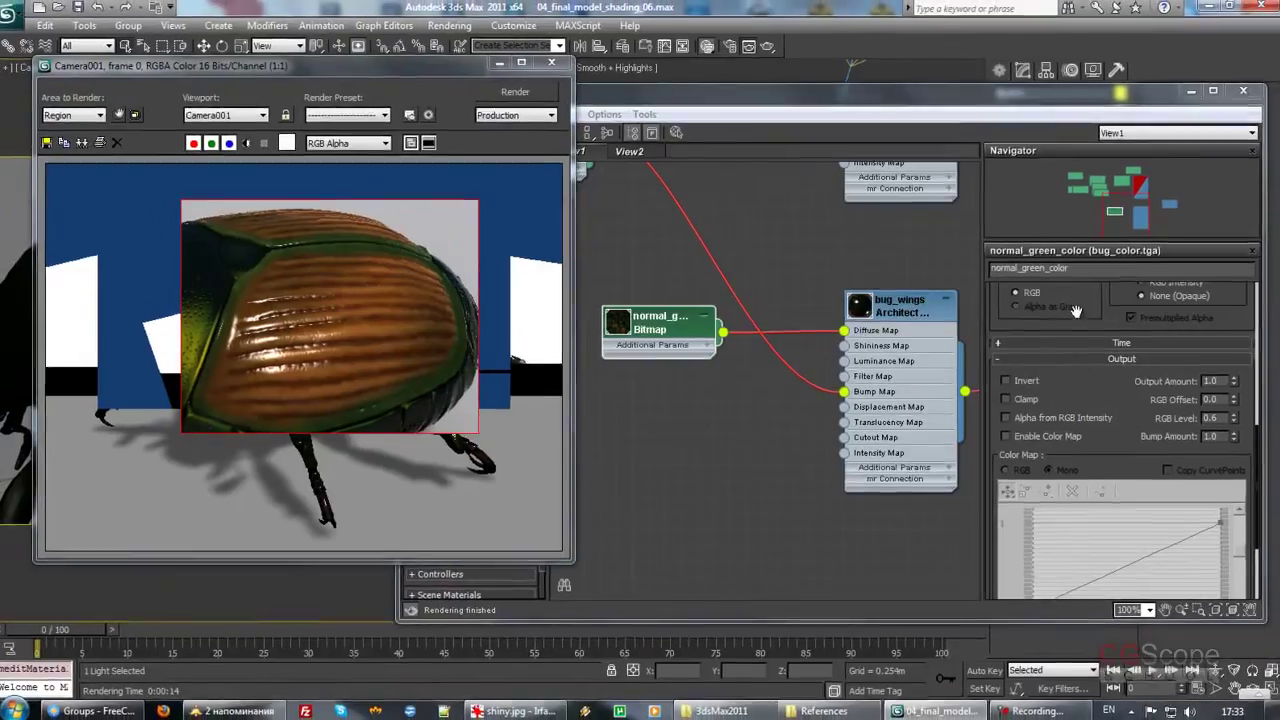
Step: Set bug_wings Shininess to 60 and close the rendered frame window
left_click(1095, 485)
scroll(1095, 485, "up", 3)
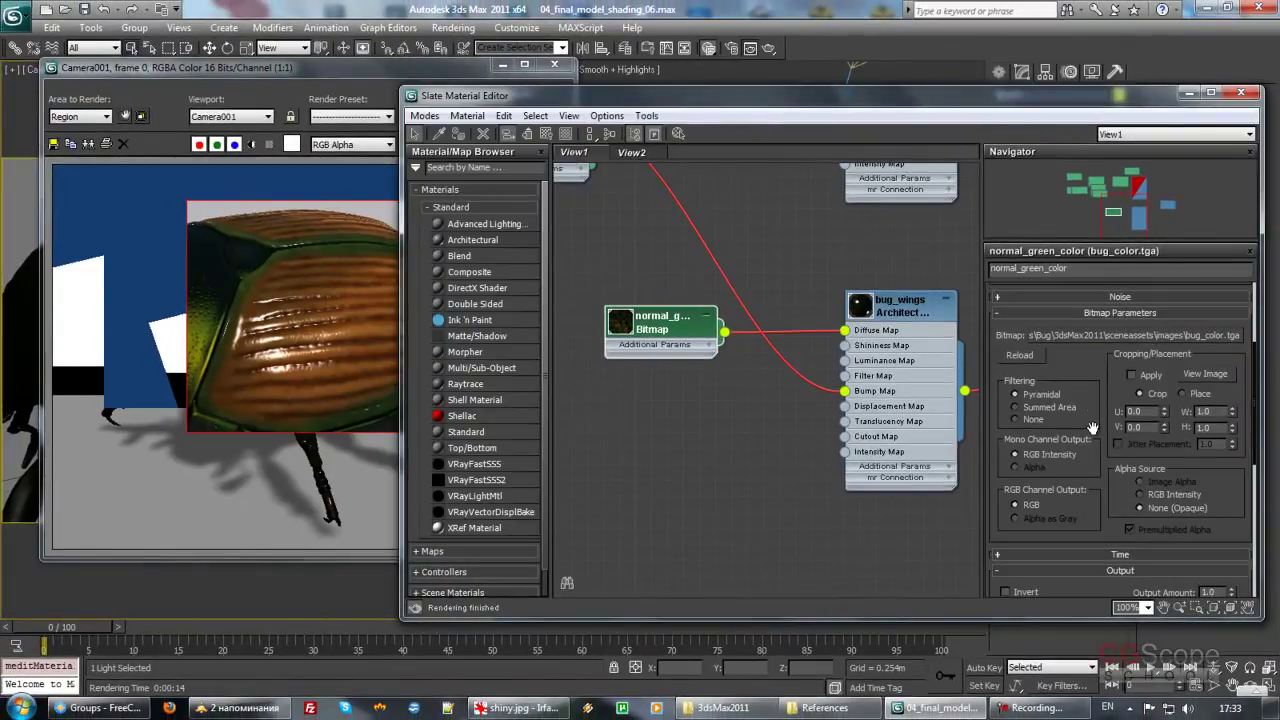
double_click(892, 305)
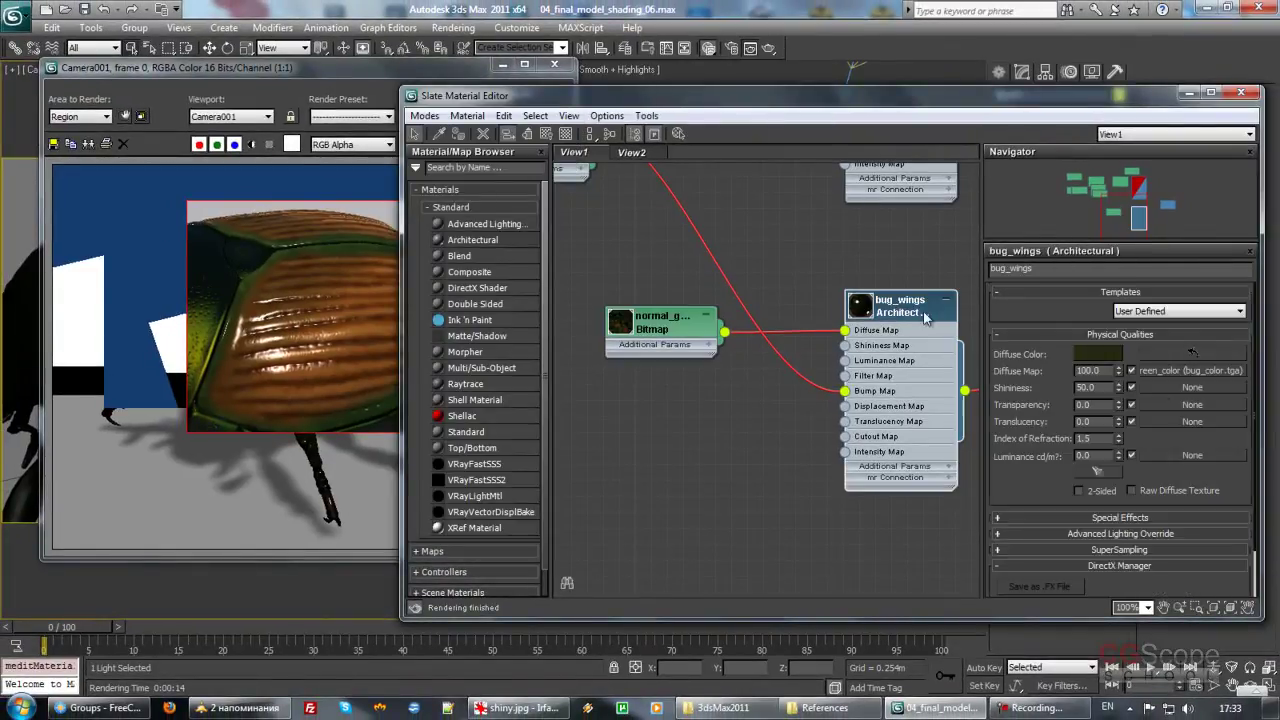
type("60")
key("Return")
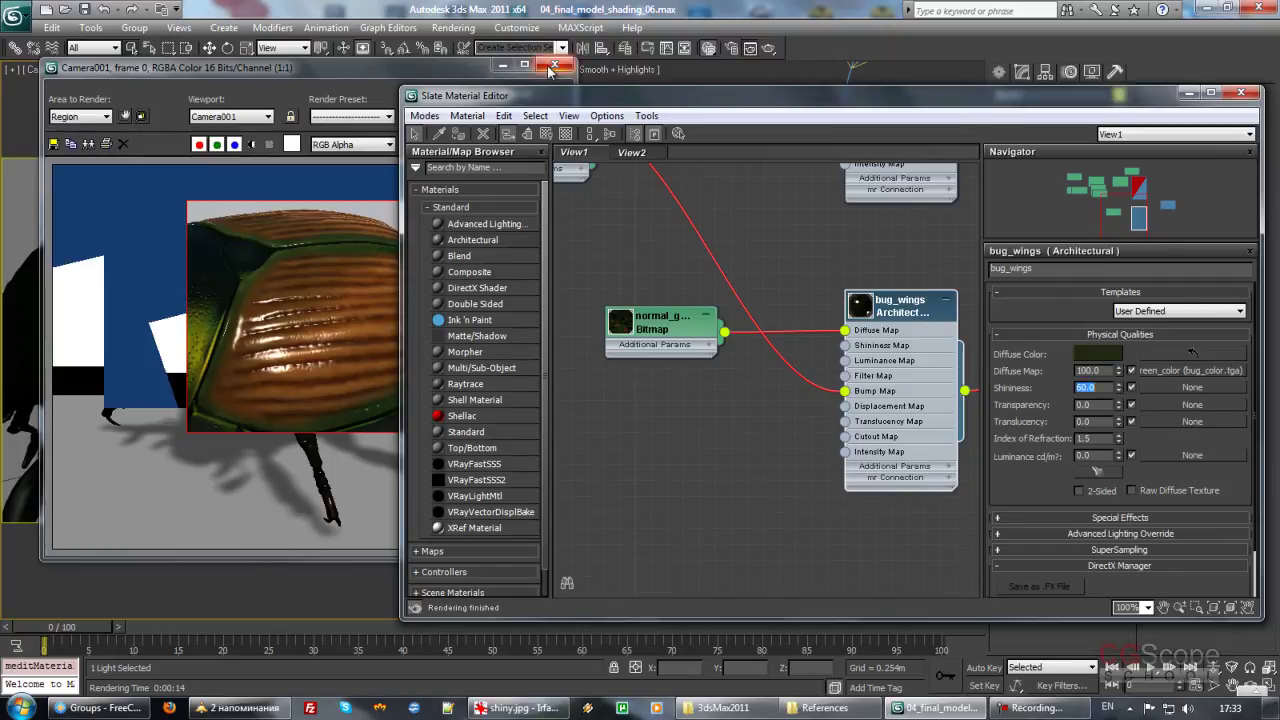
left_click(553, 66)
left_click_drag(560, 95, 765, 130)
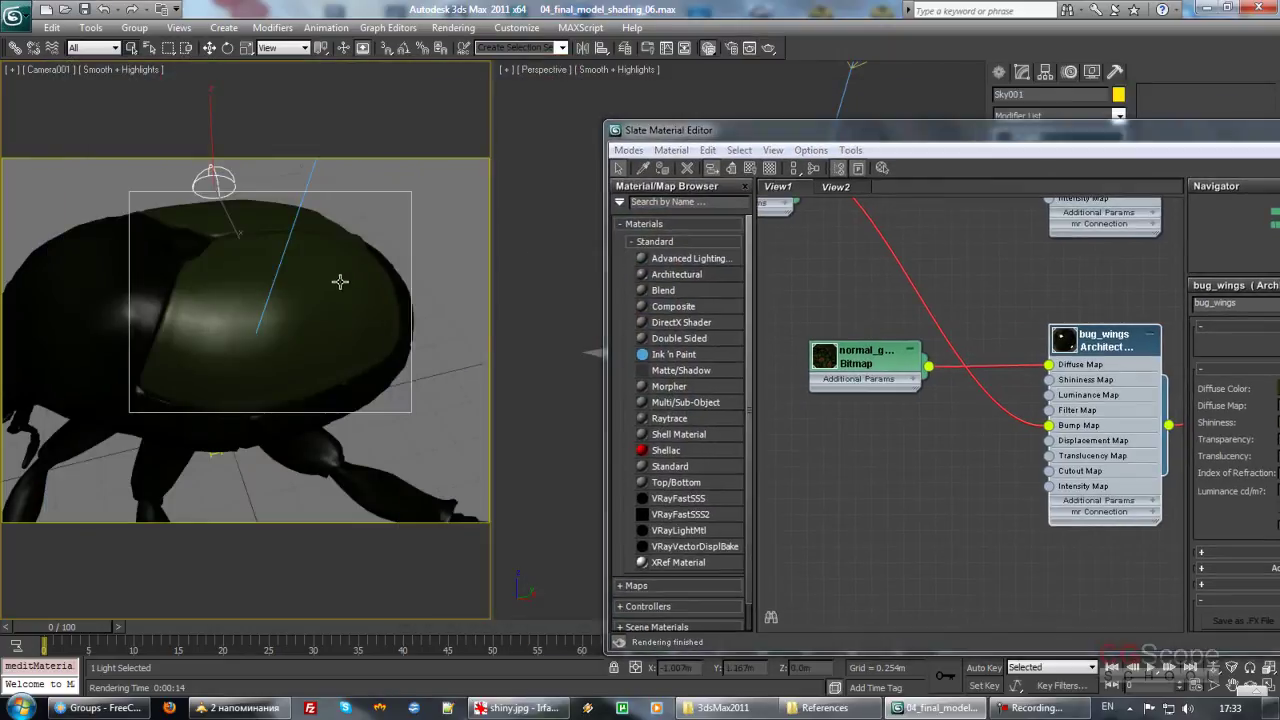
Step: Close the material editor, orbit and dolly Camera001 to frame the whole beetle, and open Render Setup
left_click_drag(1025, 146, 658, 132)
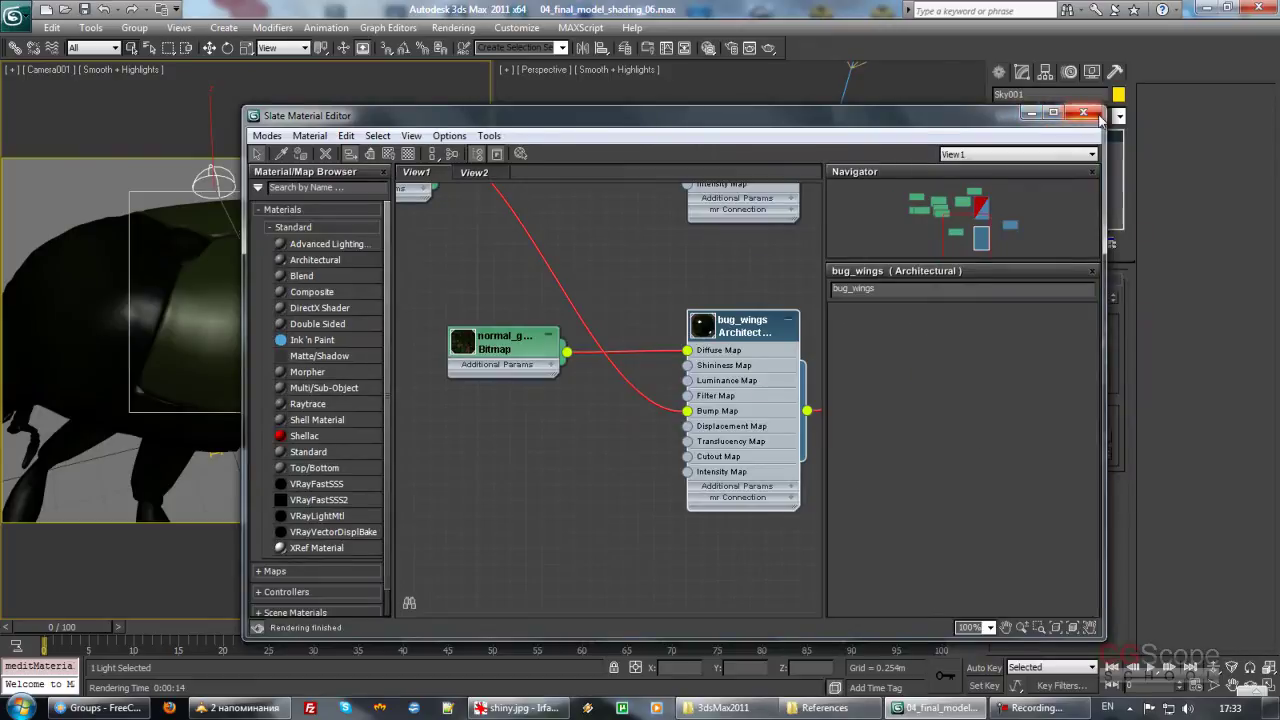
left_click(1097, 119)
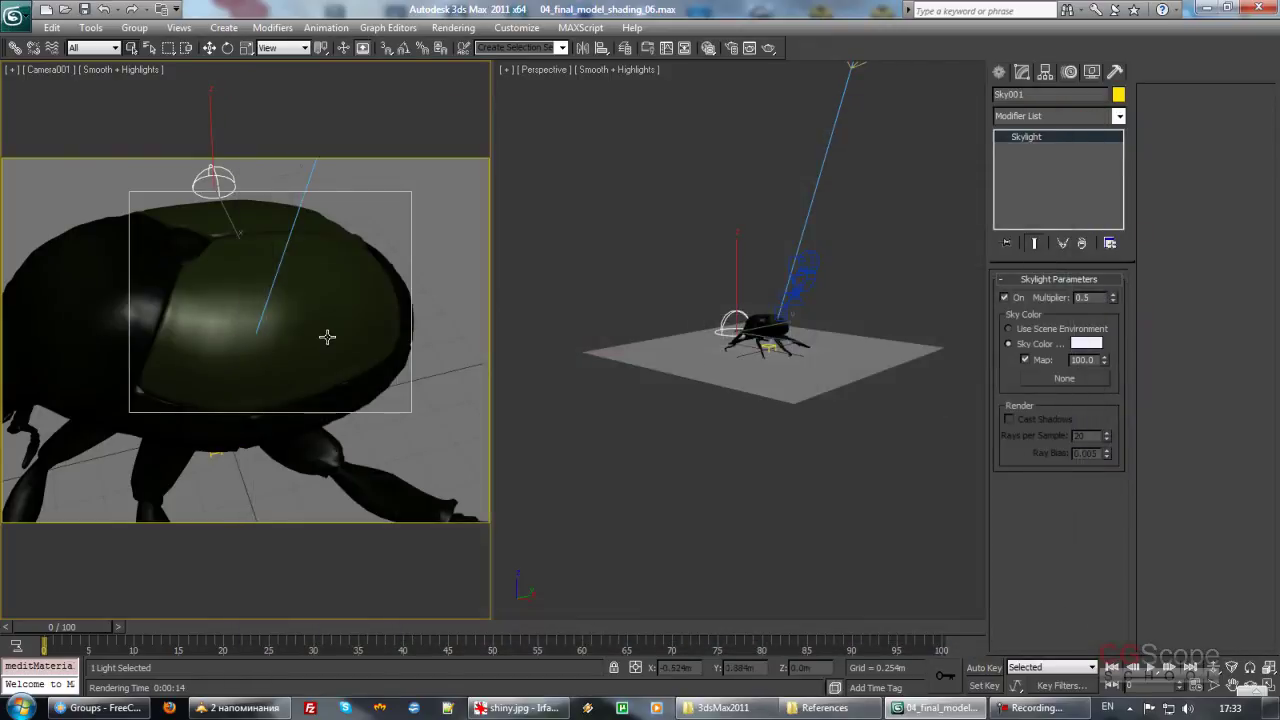
left_click(1248, 683)
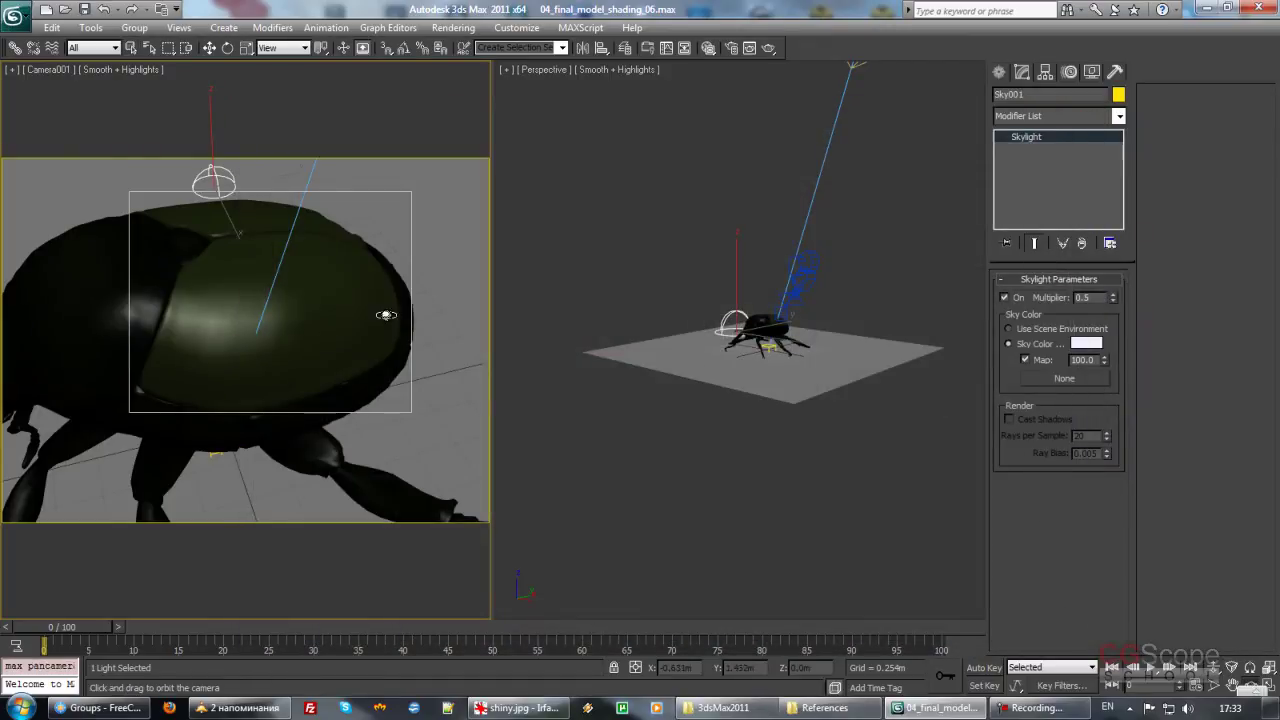
mouse_move(329, 322)
left_mouse_down()
mouse_move(260, 306)
mouse_move(280, 277)
mouse_move(300, 300)
mouse_move(346, 264)
left_mouse_up()
mouse_move(315, 285)
left_mouse_down()
mouse_move(316, 360)
mouse_move(292, 320)
left_mouse_up()
left_click(1213, 667)
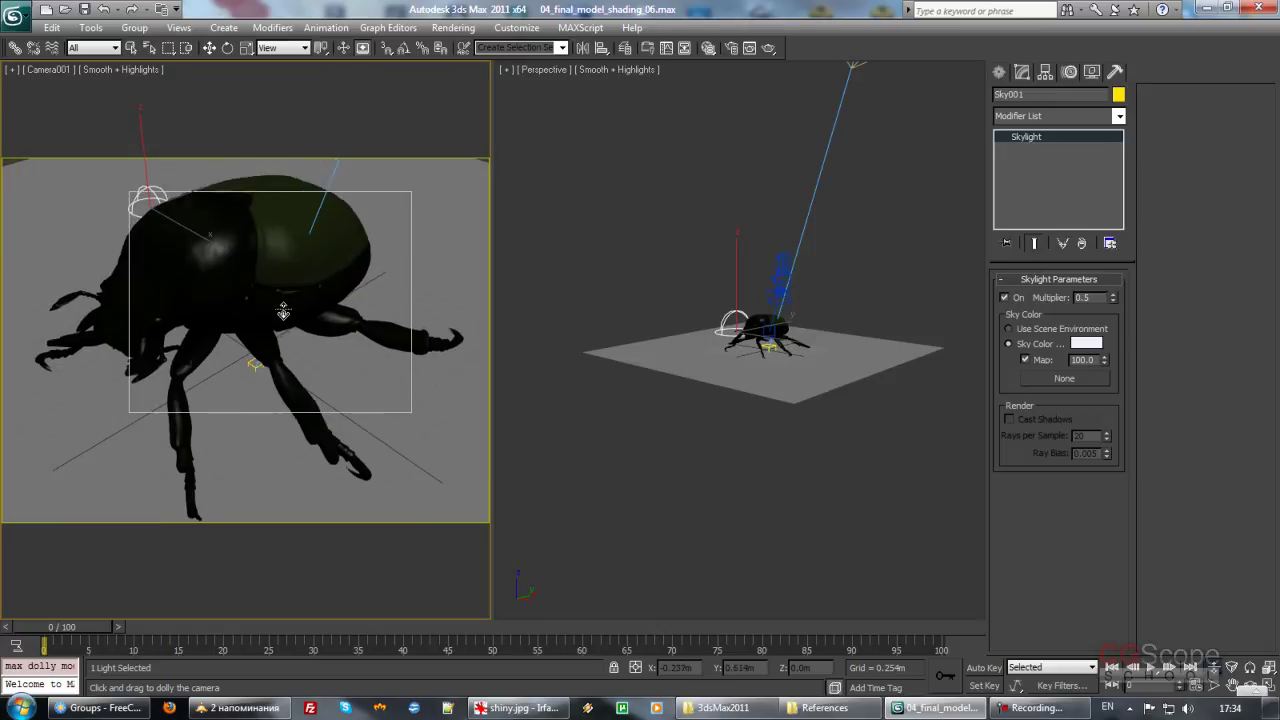
middle_click_drag(291, 315, 268, 303)
scroll(268, 303, "up", 1)
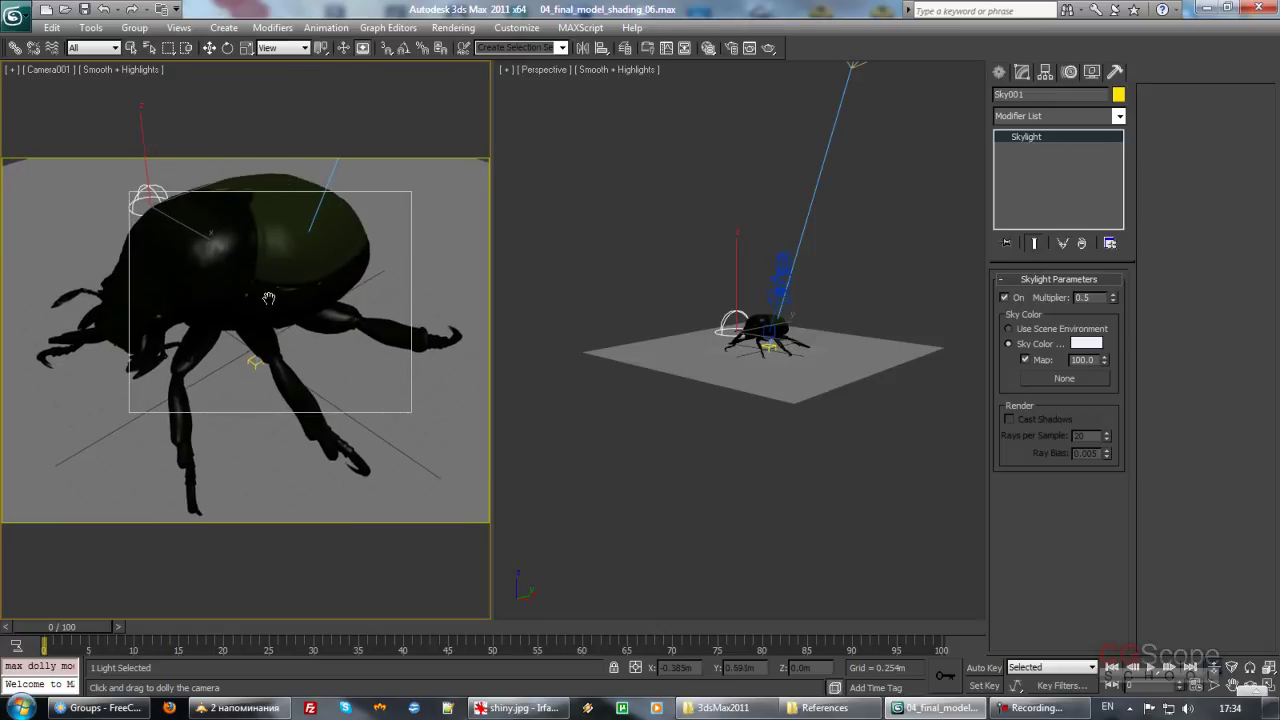
right_click(272, 300)
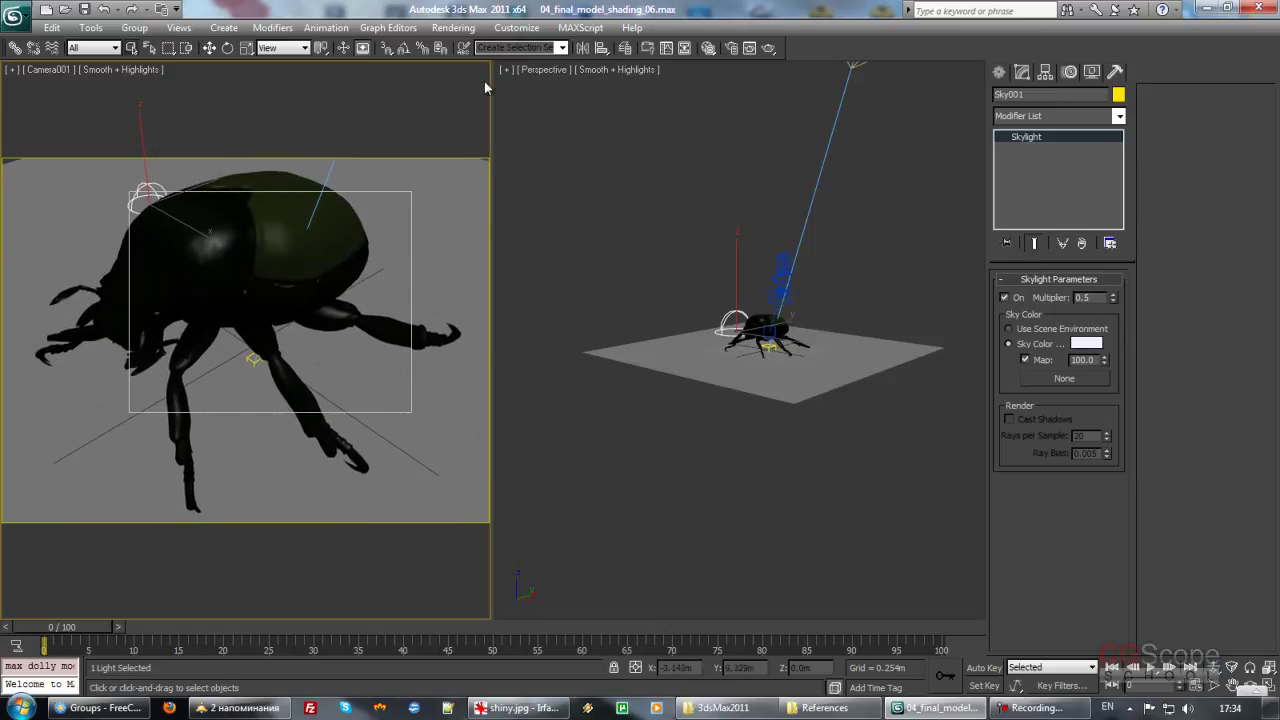
left_click(733, 48)
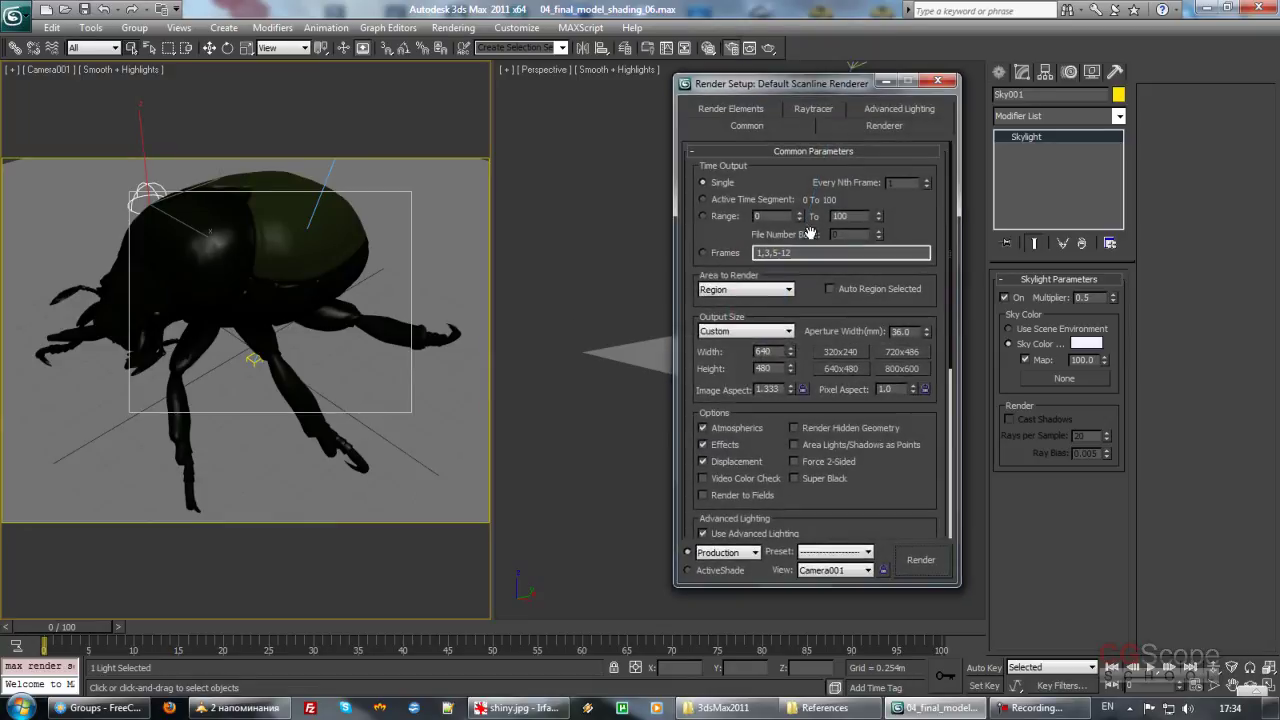
Step: Change the render Area from Region to View, quick render Camera001, and bring up shiny.jpg
left_click(745, 289)
left_click(735, 301)
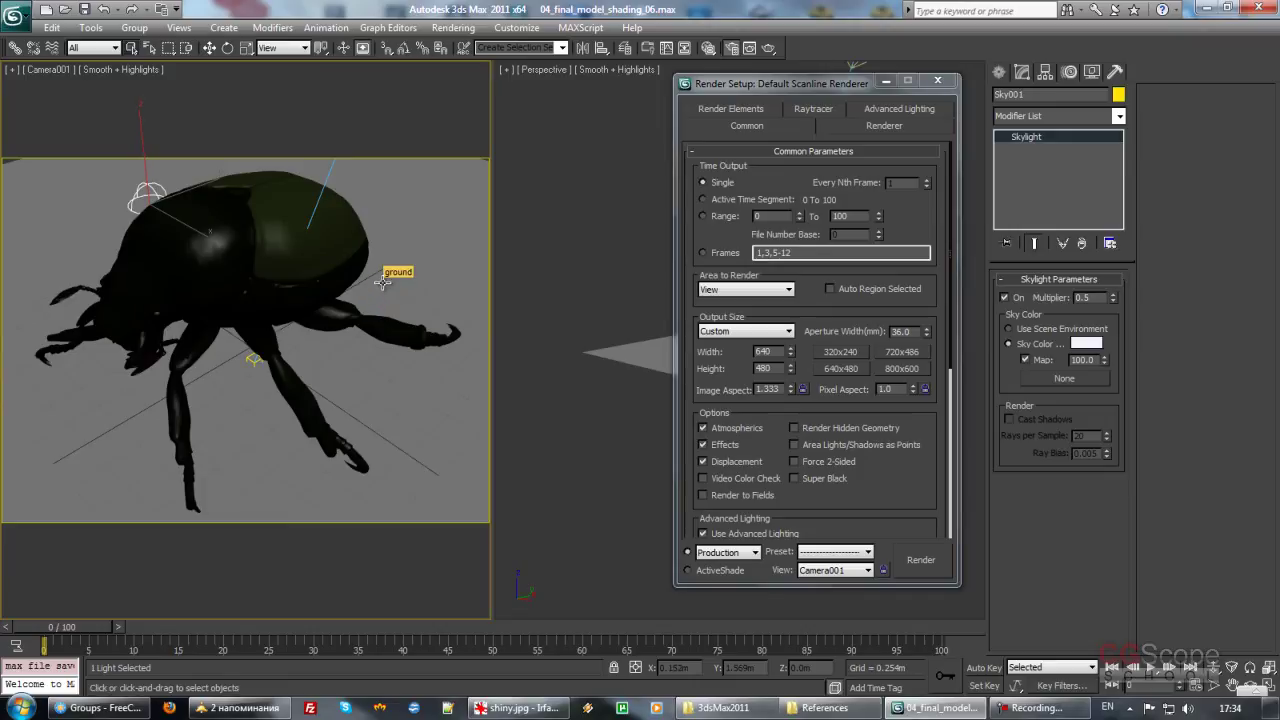
key("shift+q")
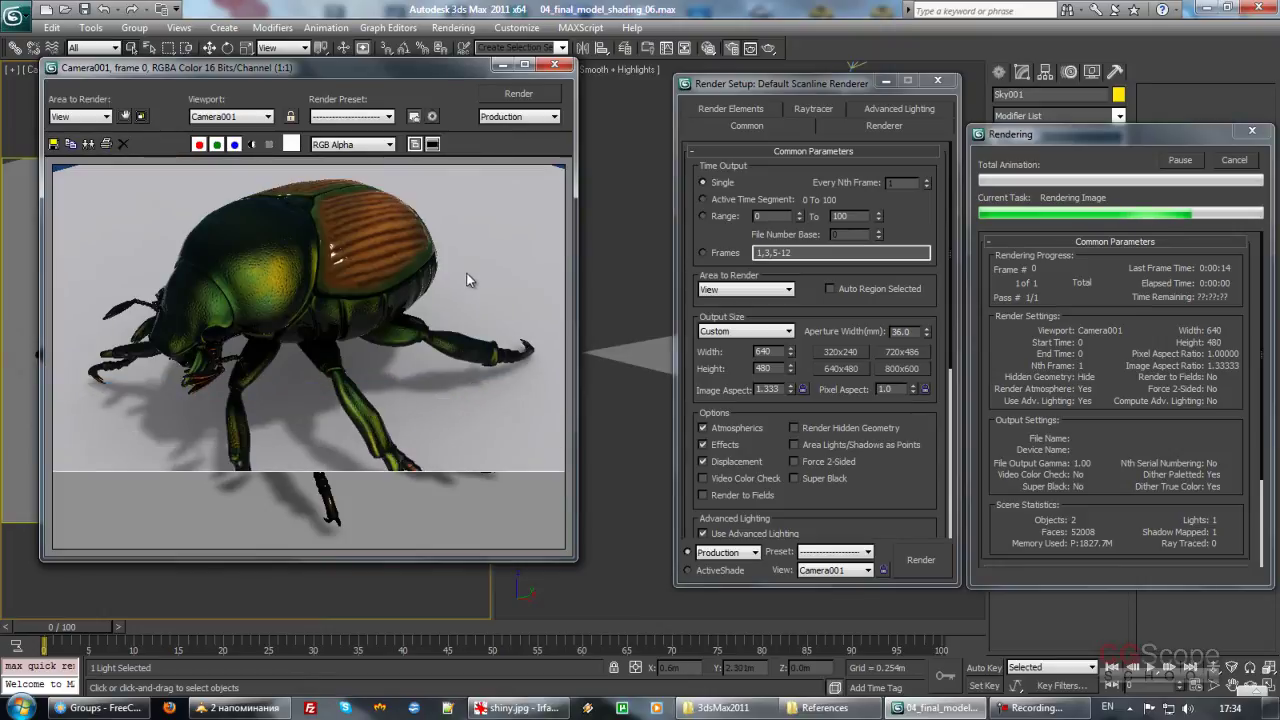
left_click(520, 708)
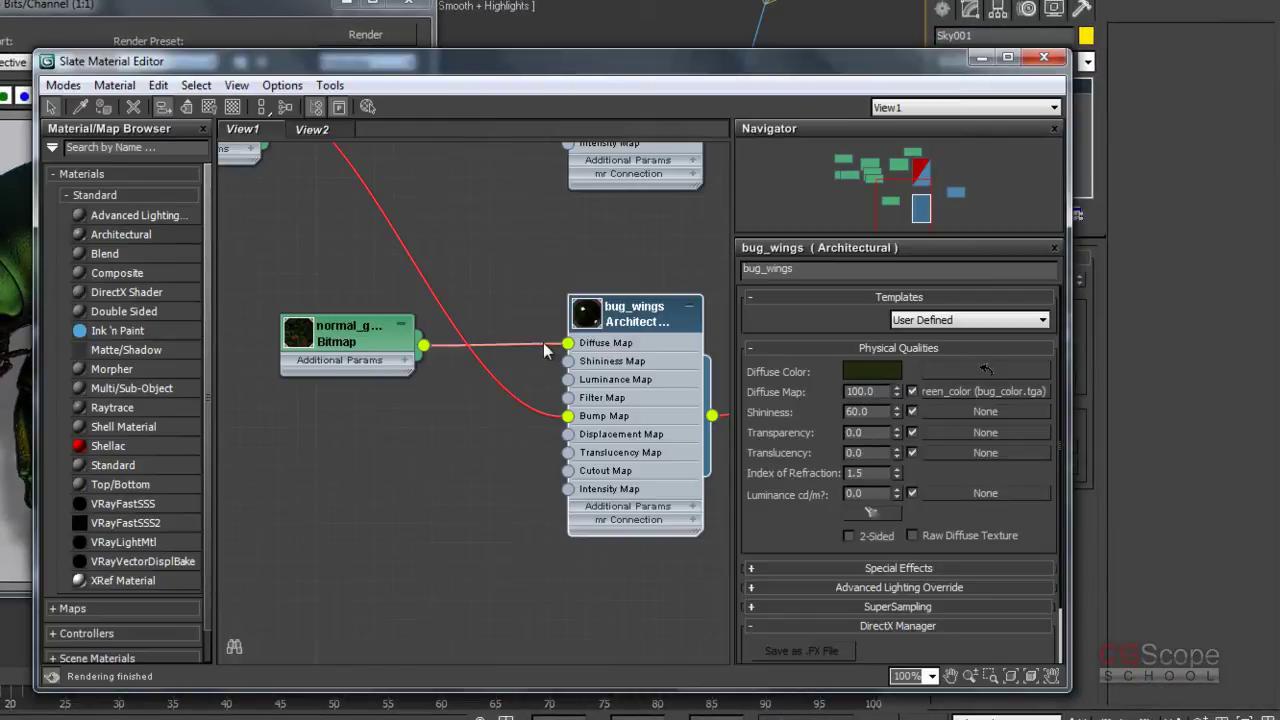
Step: Set bug_wings Shininess to 50 and separate the main color Bitmap and Normal Bump nodes
middle_click_drag(545, 350, 600, 310)
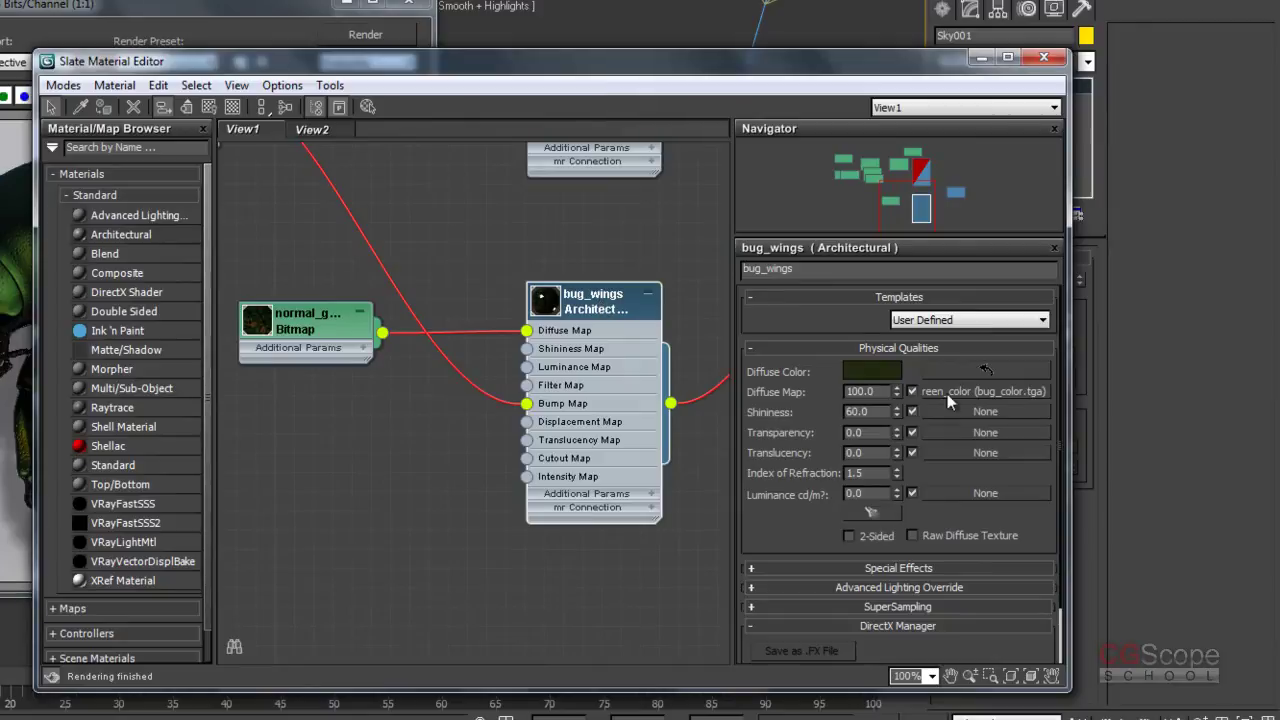
left_click(879, 412)
type("50")
key("Return")
left_click_drag(521, 77, 800, 71)
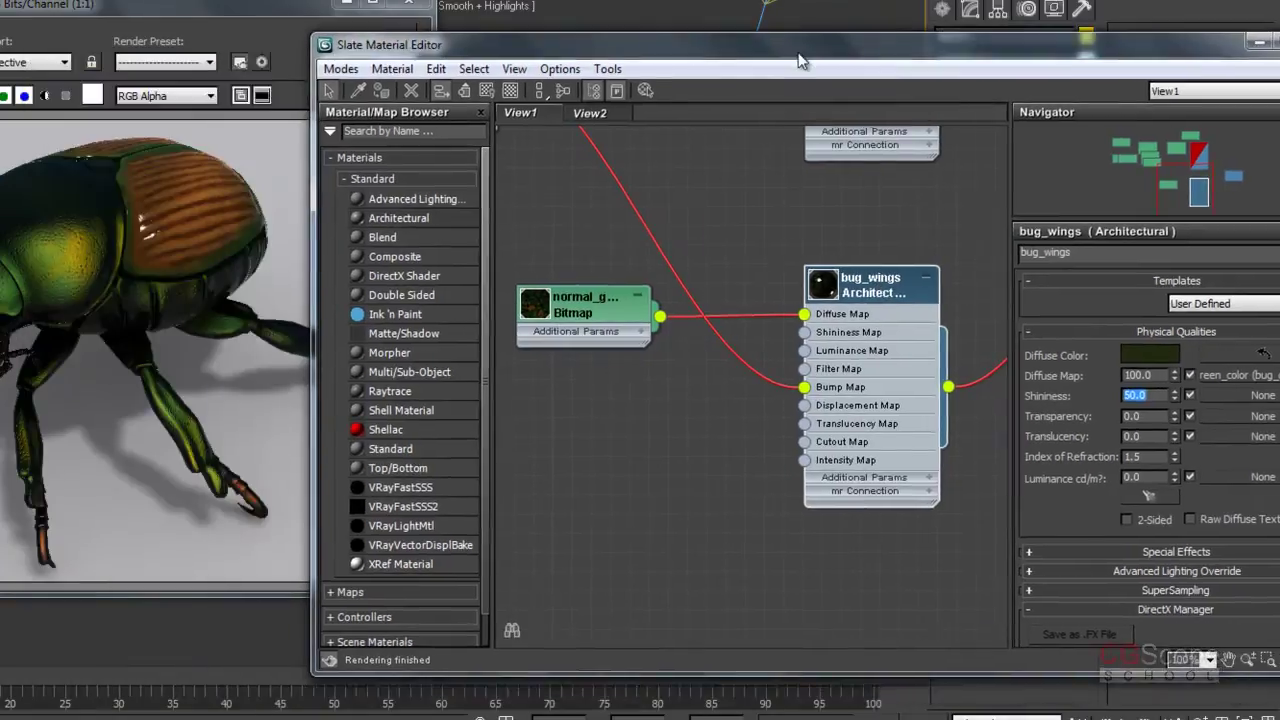
mouse_move(681, 179)
middle_mouse_down()
mouse_move(738, 296)
mouse_move(894, 320)
middle_mouse_up()
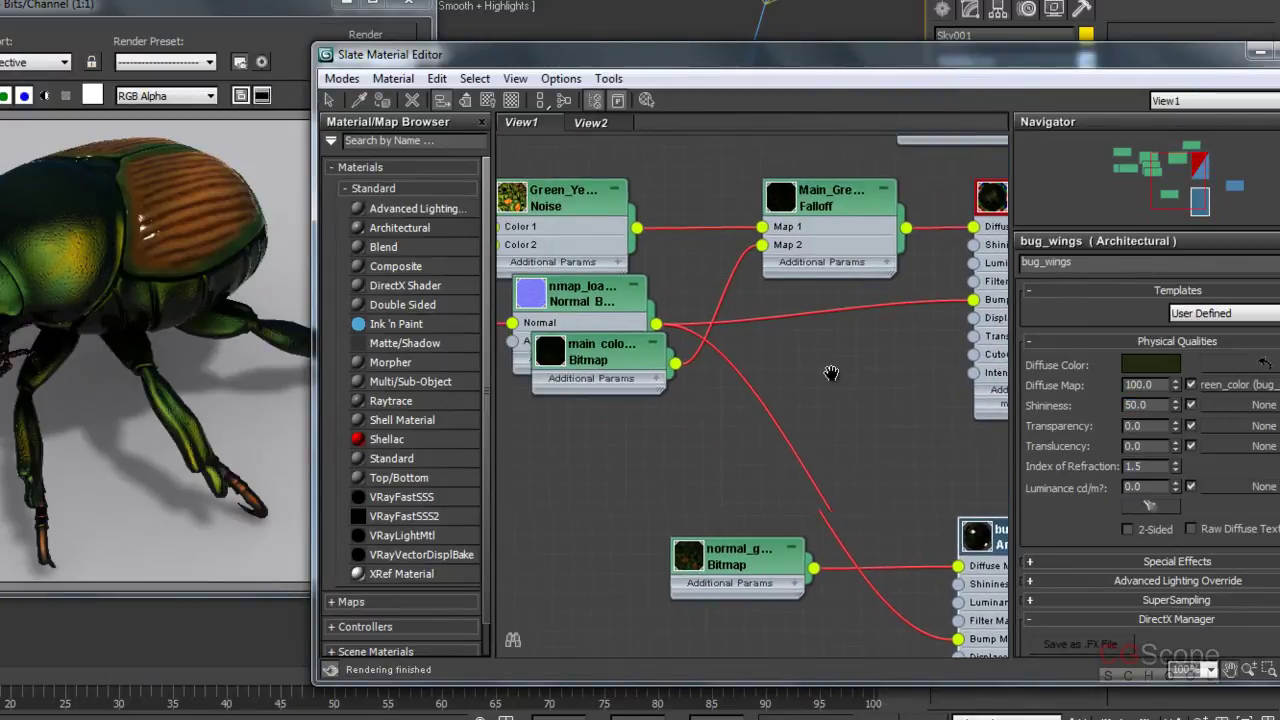
left_click_drag(680, 338, 661, 420)
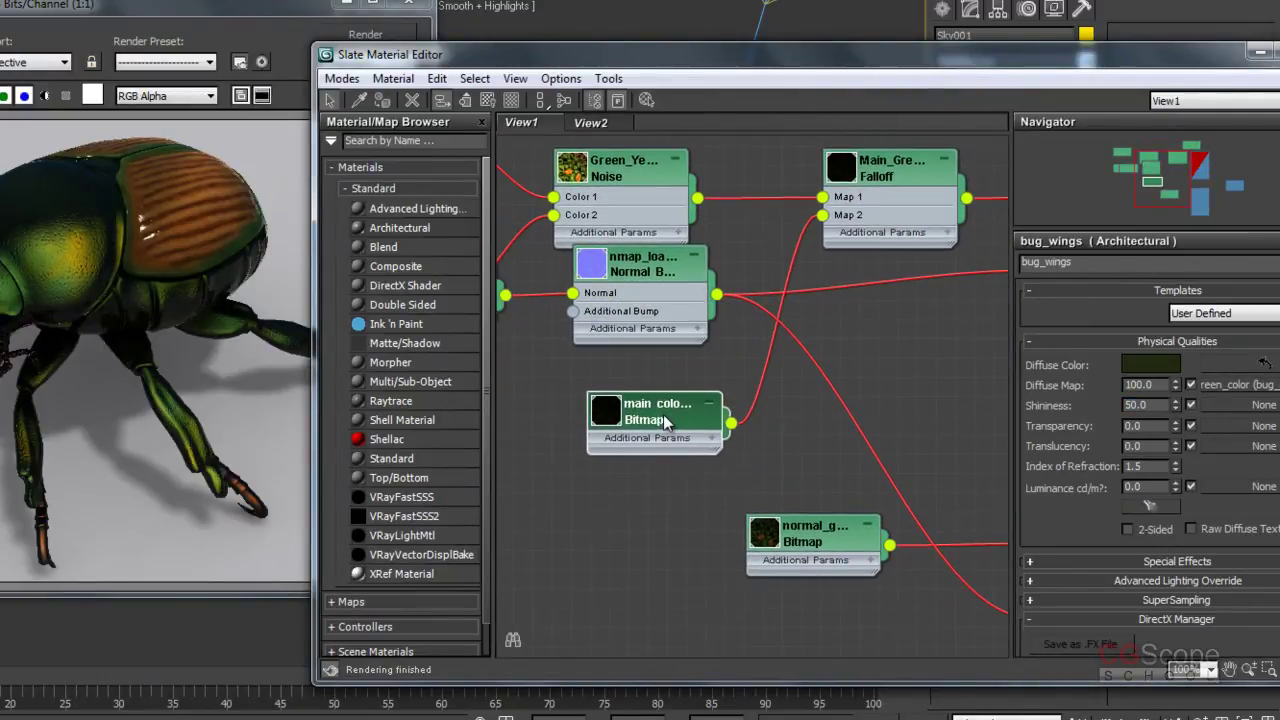
mouse_move(642, 272)
left_mouse_down()
mouse_move(598, 375)
mouse_move(537, 381)
left_mouse_up()
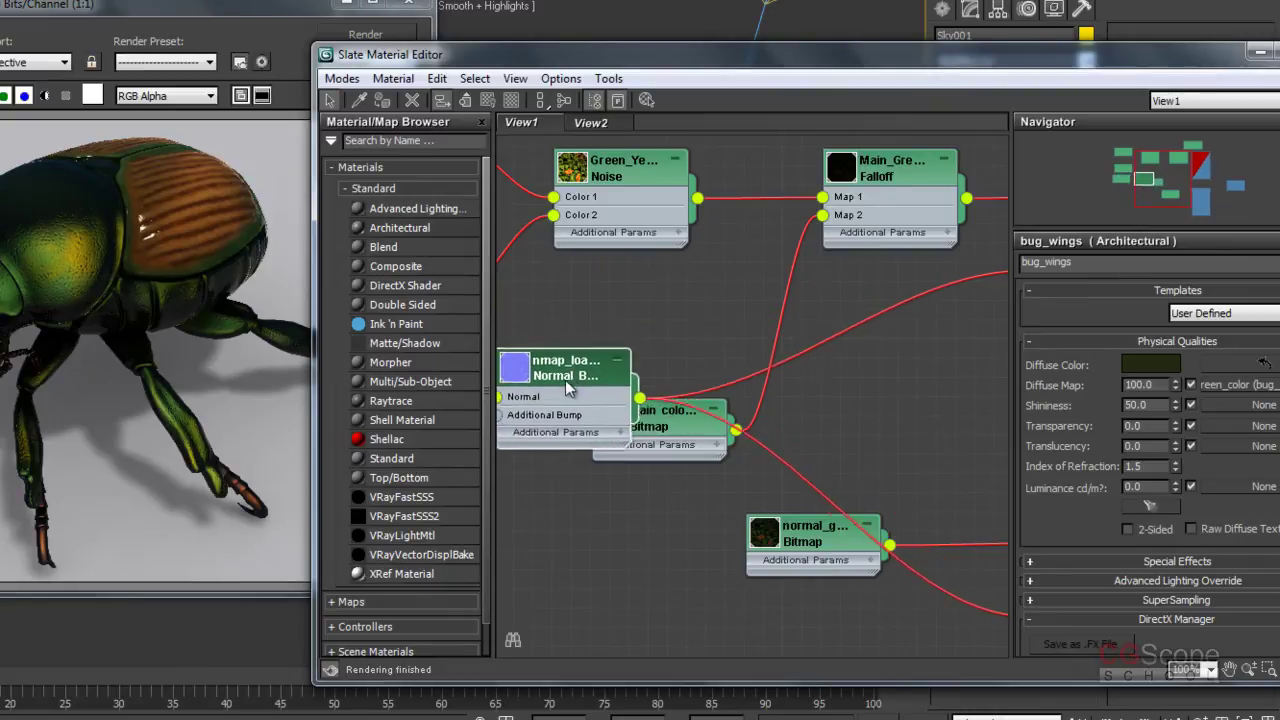
left_click_drag(686, 424, 741, 300)
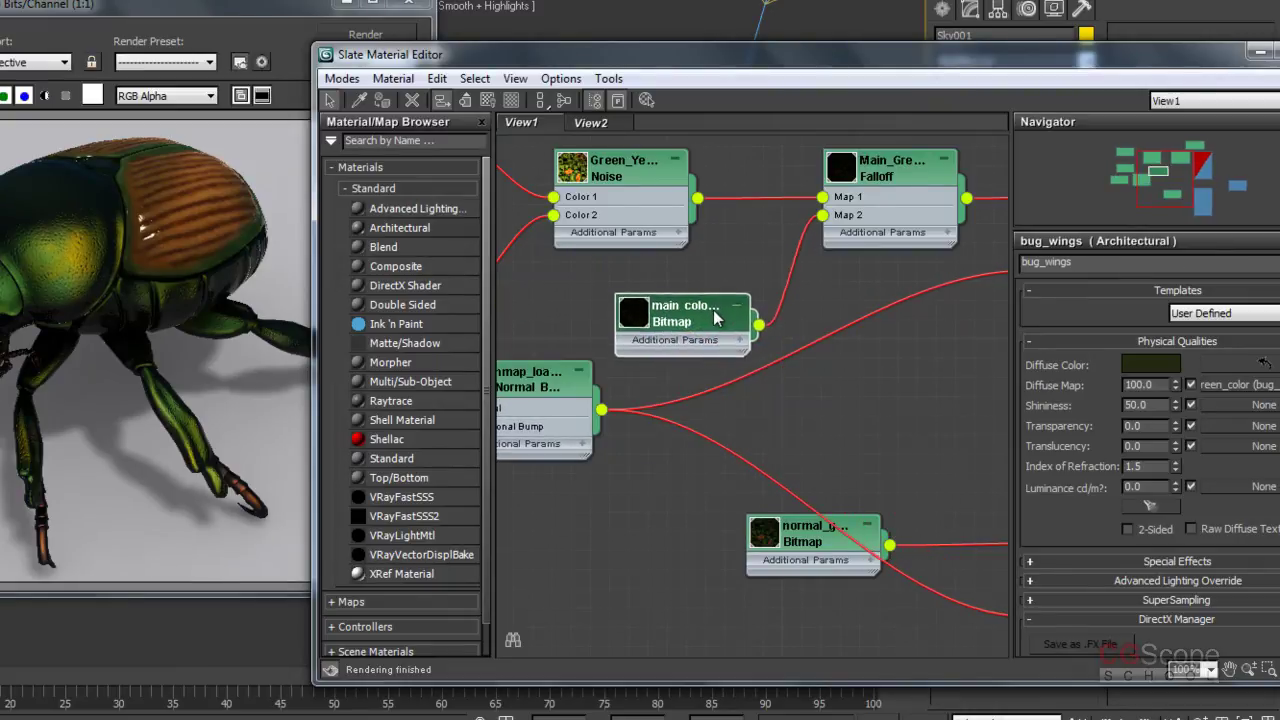
mouse_move(838, 384)
middle_mouse_down()
mouse_move(761, 341)
mouse_move(930, 447)
mouse_move(744, 390)
mouse_move(644, 395)
mouse_move(578, 369)
middle_mouse_up()
Step: Set the main color dark bitmap's Output RGB Level to 0.4 and re-render
double_click(737, 362)
left_click_drag(1036, 62, 943, 50)
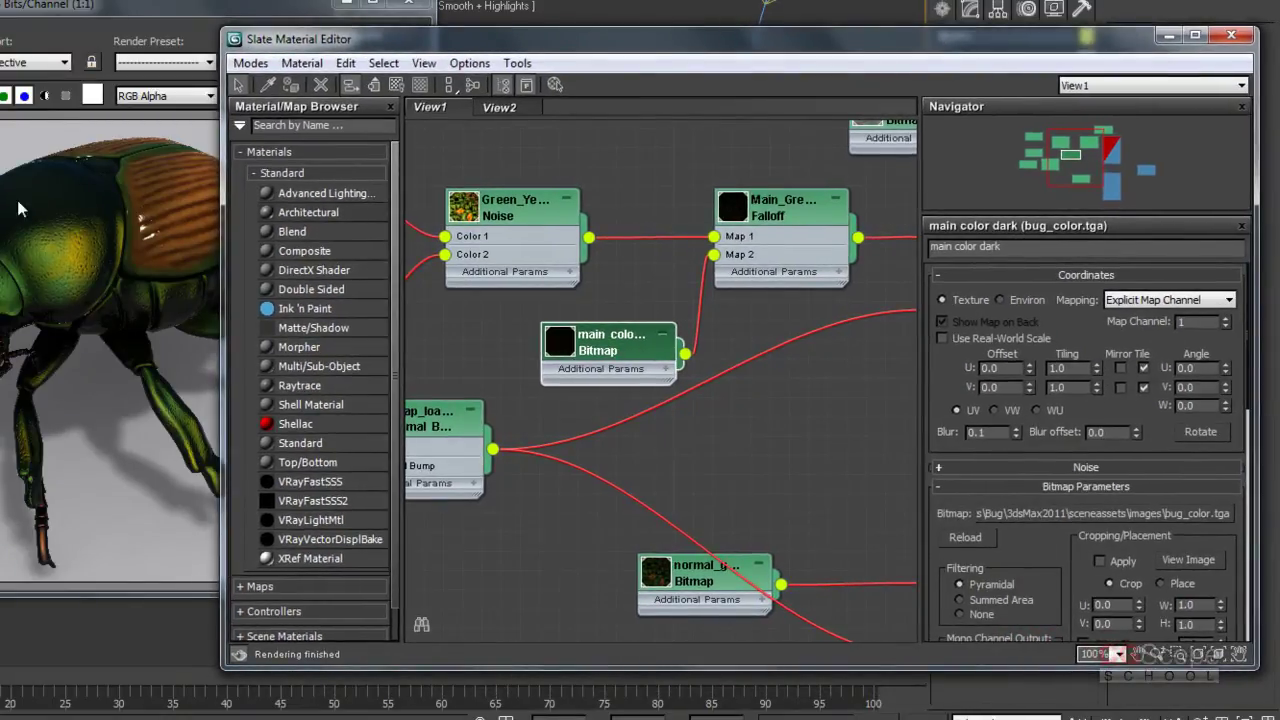
scroll(1169, 439, "down", 5)
scroll(1172, 460, "down", 5)
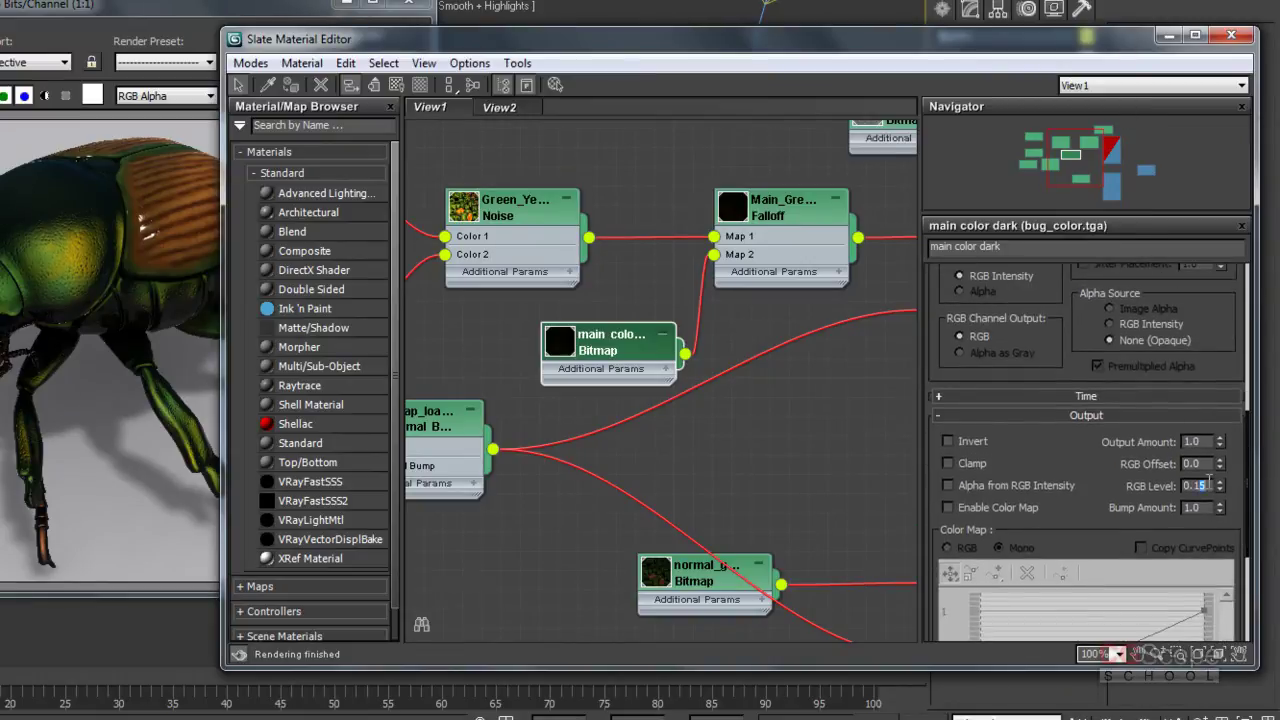
key("BackSpace")
type("4")
key("Return")
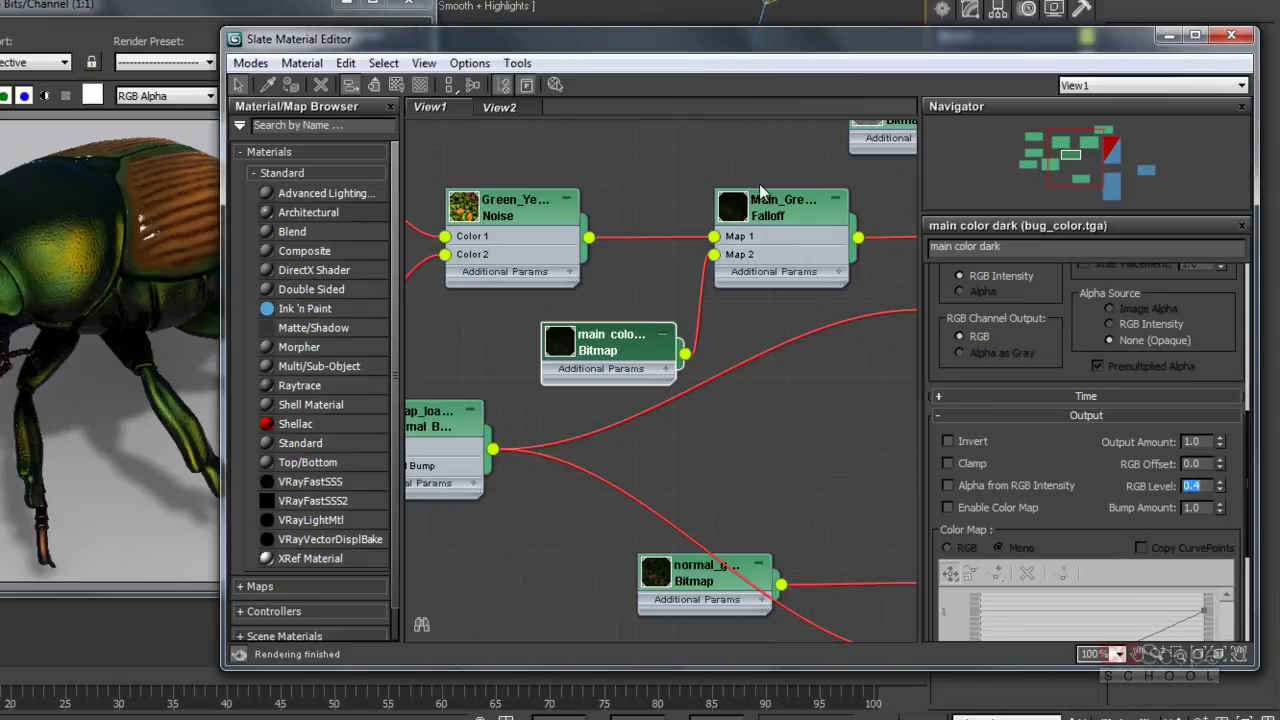
left_click(436, 79)
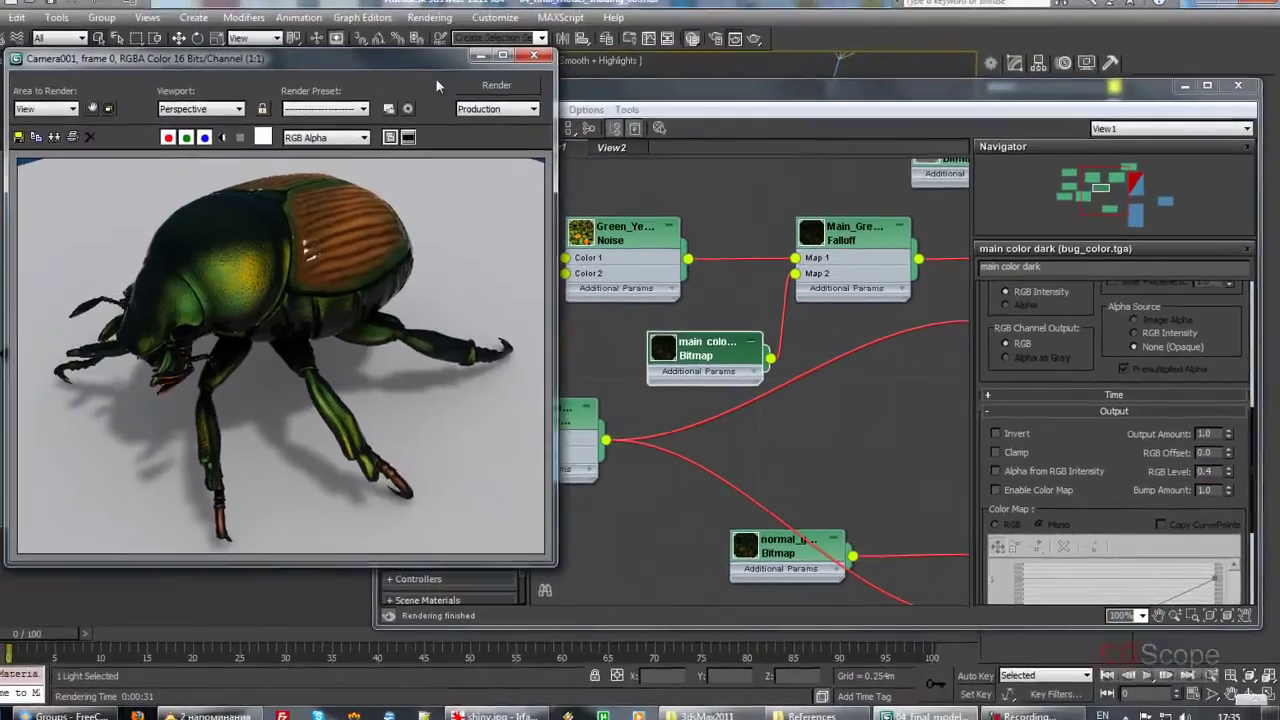
left_click(497, 85)
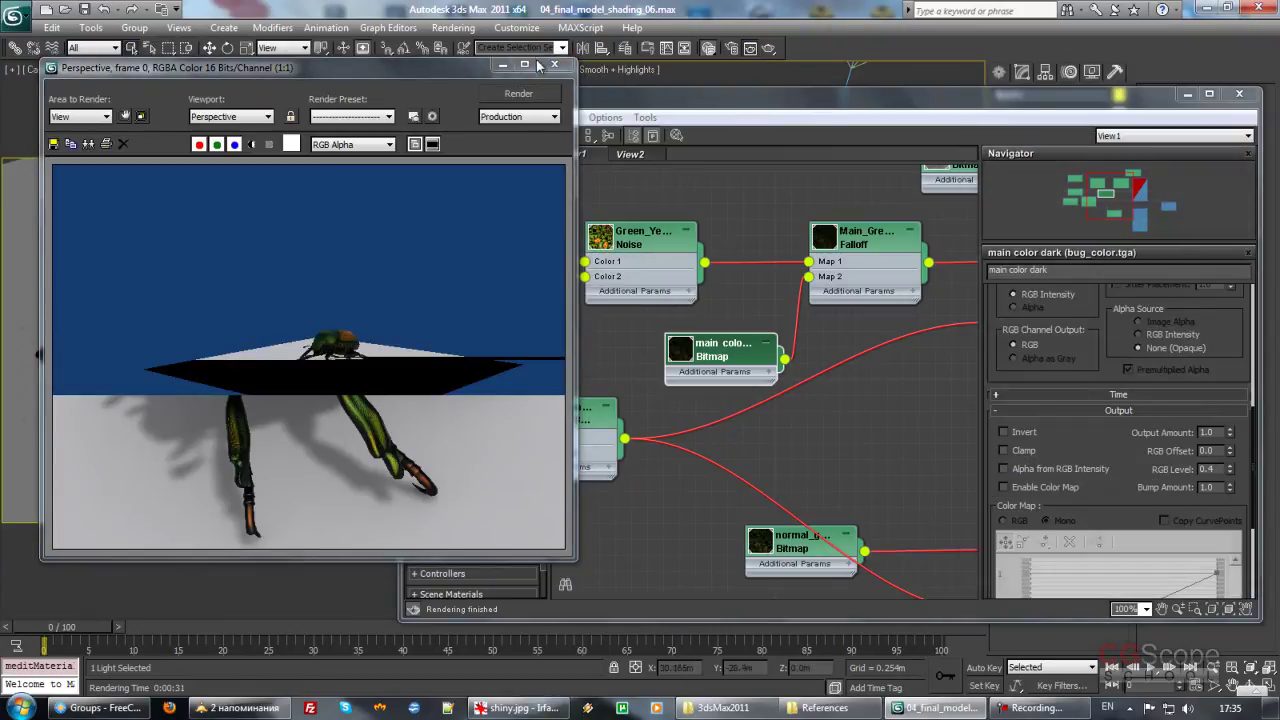
Step: Render the beetle from Camera001 and open the shiny.jpg reference photo to compare
left_click_drag(458, 66, 484, 130)
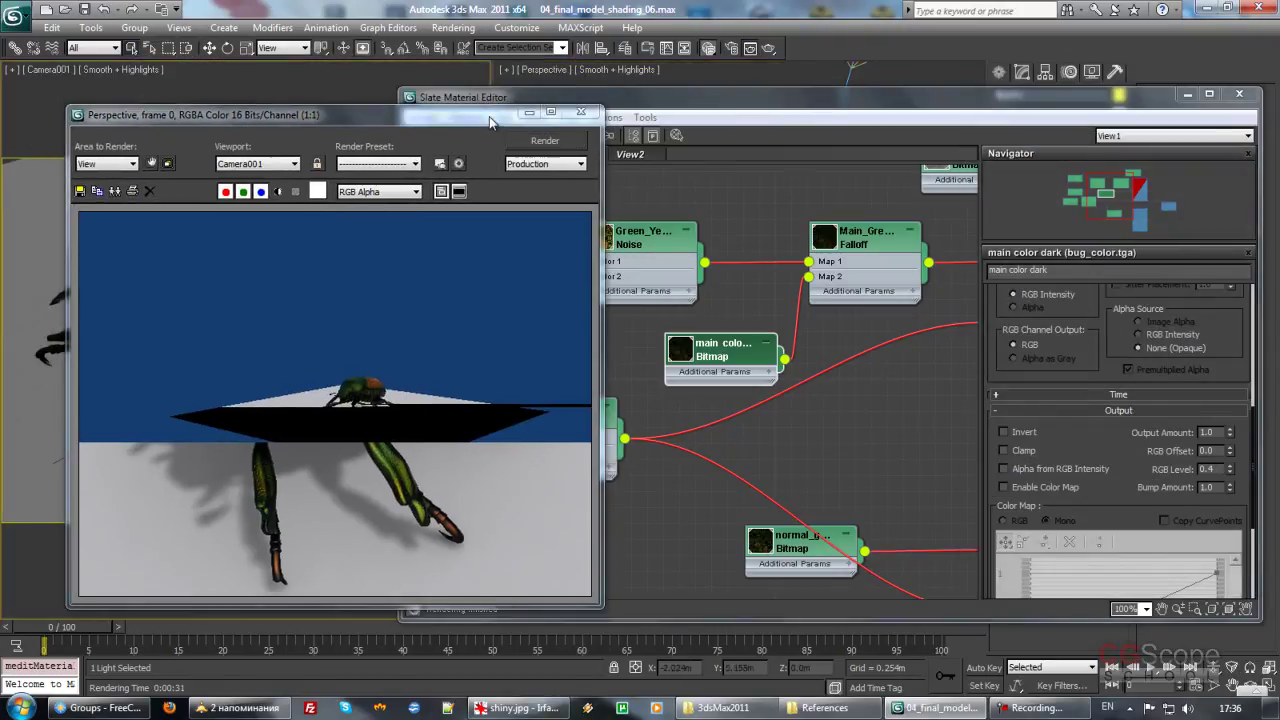
left_click(583, 141)
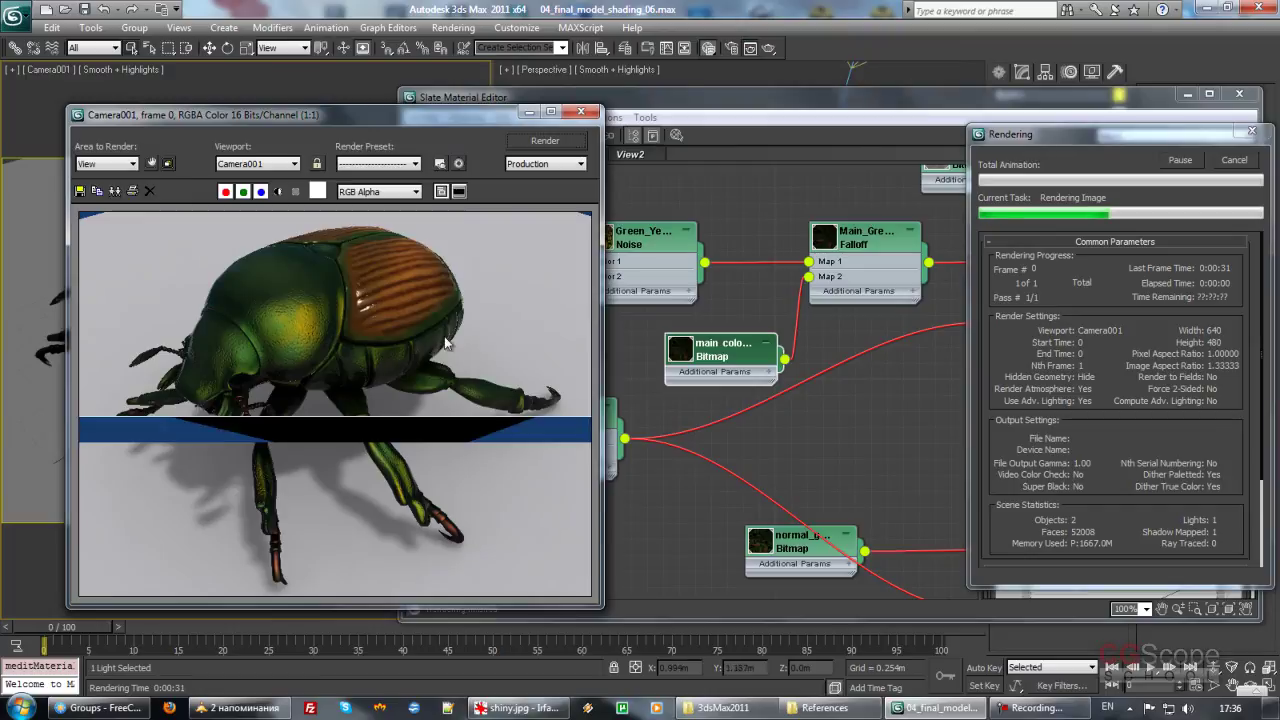
left_click(520, 710)
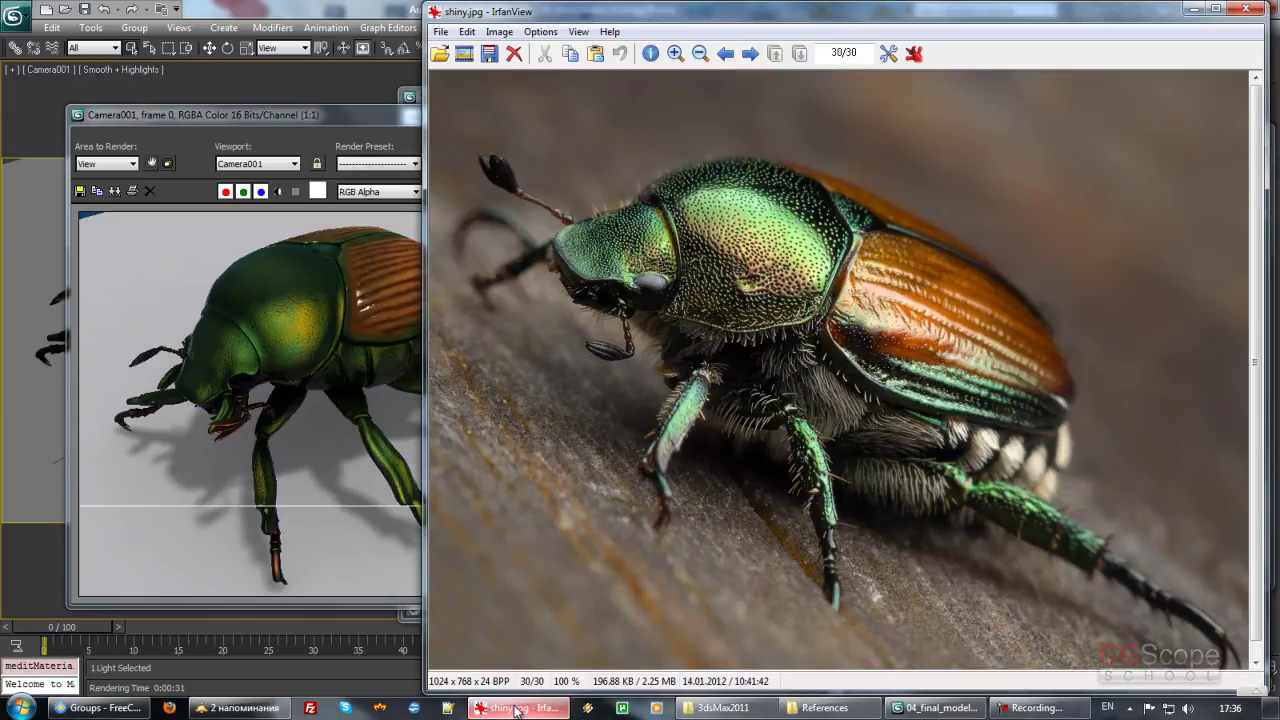
Step: Minimize the shiny.jpg reference photo in IrfanView
left_click(516, 710)
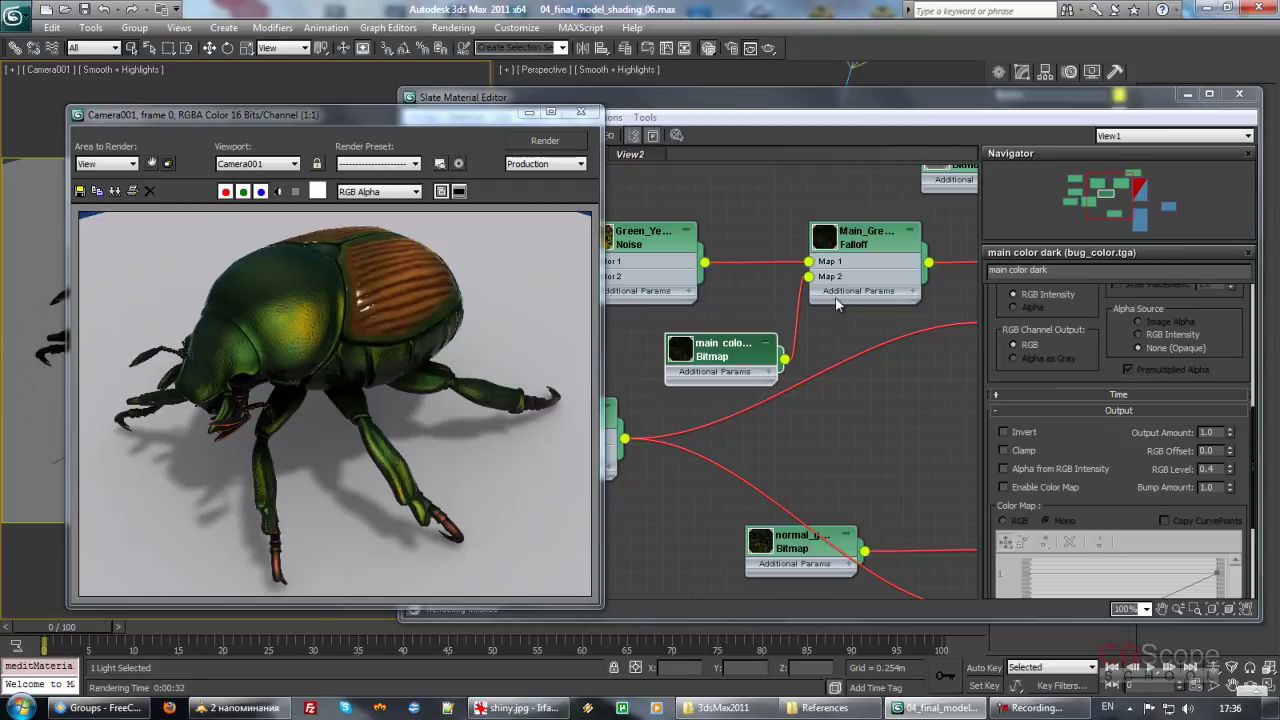
Step: Lower the bug_green_area material's Shininess from 100 to 0
left_click_drag(844, 102, 843, 88)
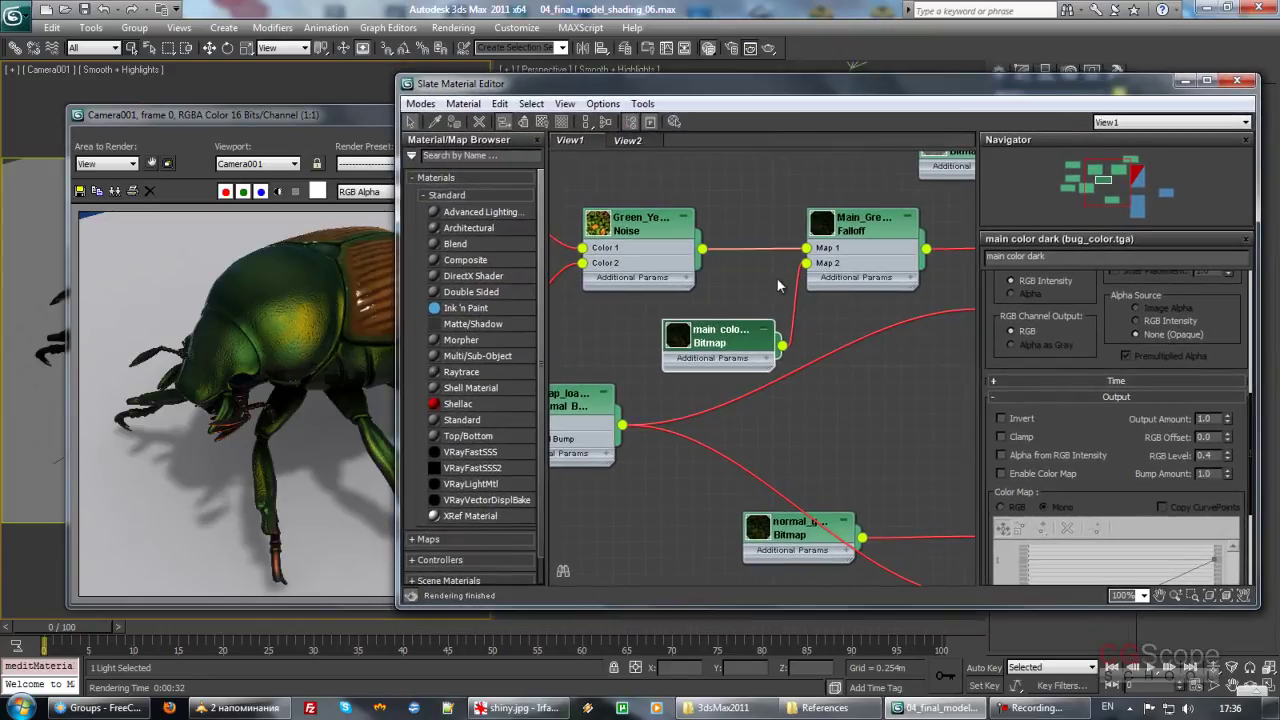
middle_click_drag(872, 418, 711, 272)
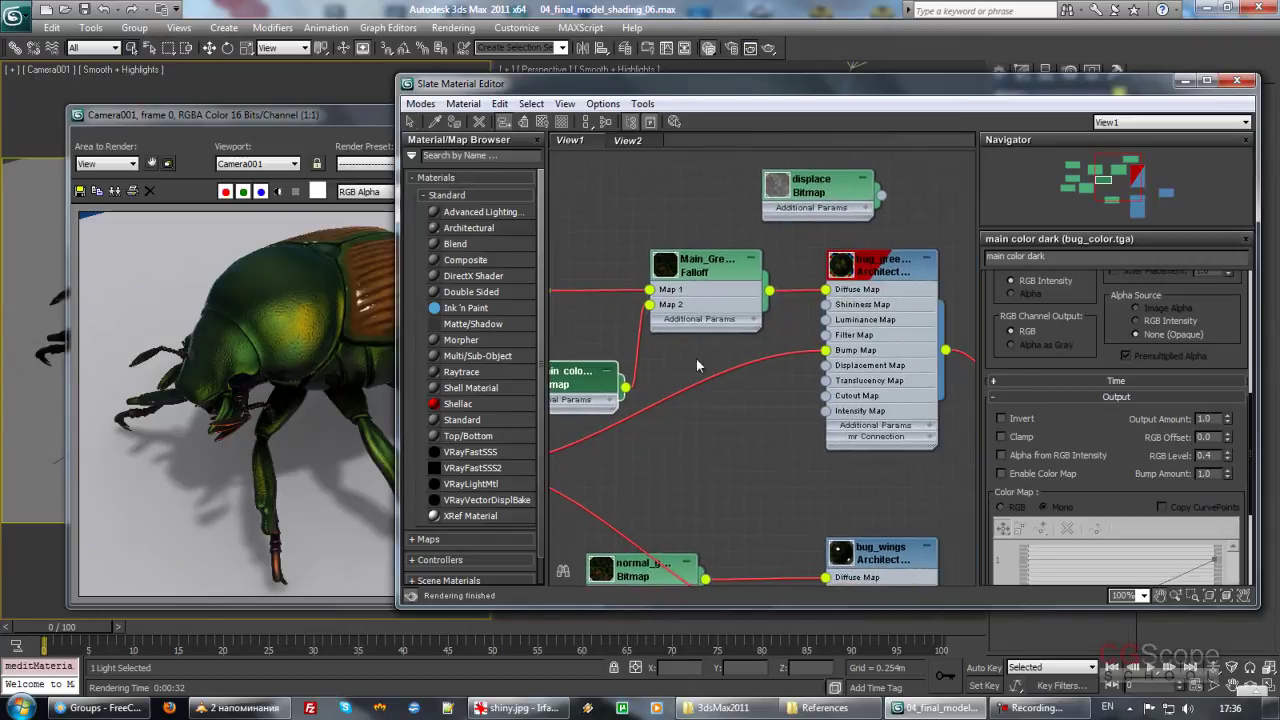
double_click(886, 270)
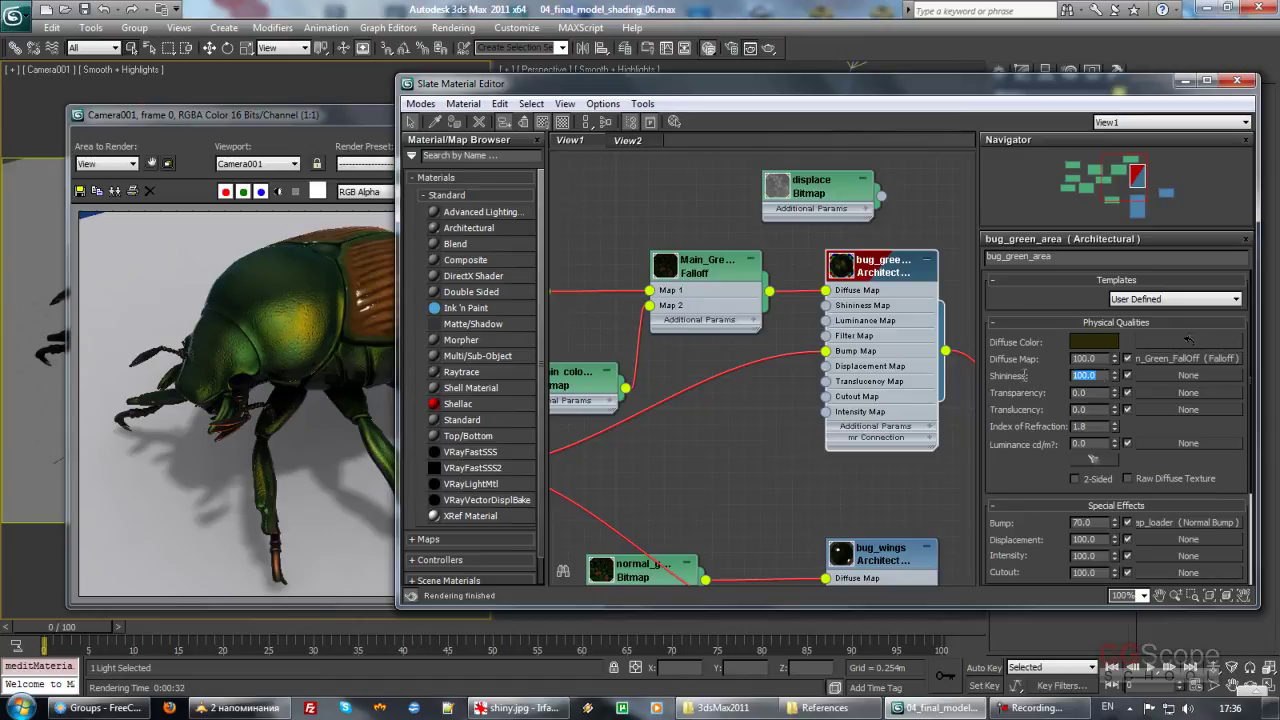
left_click_drag(1008, 90, 1034, 91)
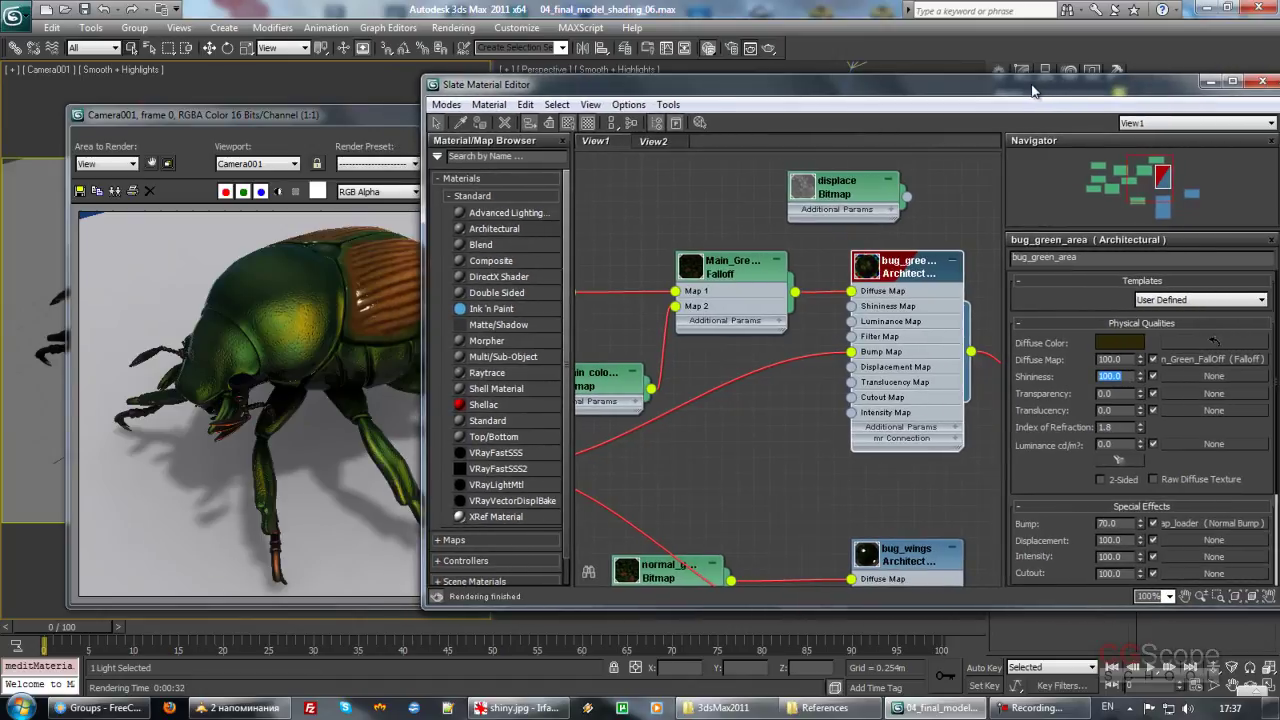
type("0")
key("Return")
left_click(345, 118)
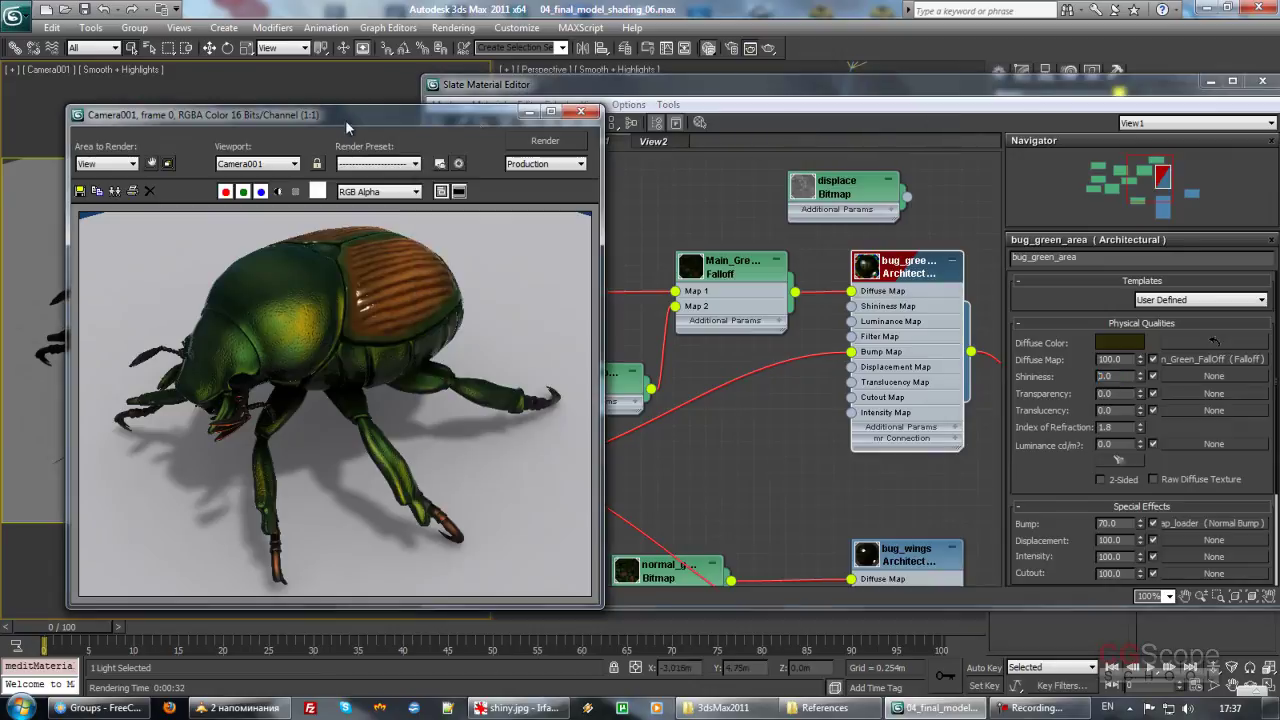
Step: Re-render, raise bug_green_area Shininess to 10, render Camera001 again, and compare with shiny.jpg
left_click(545, 141)
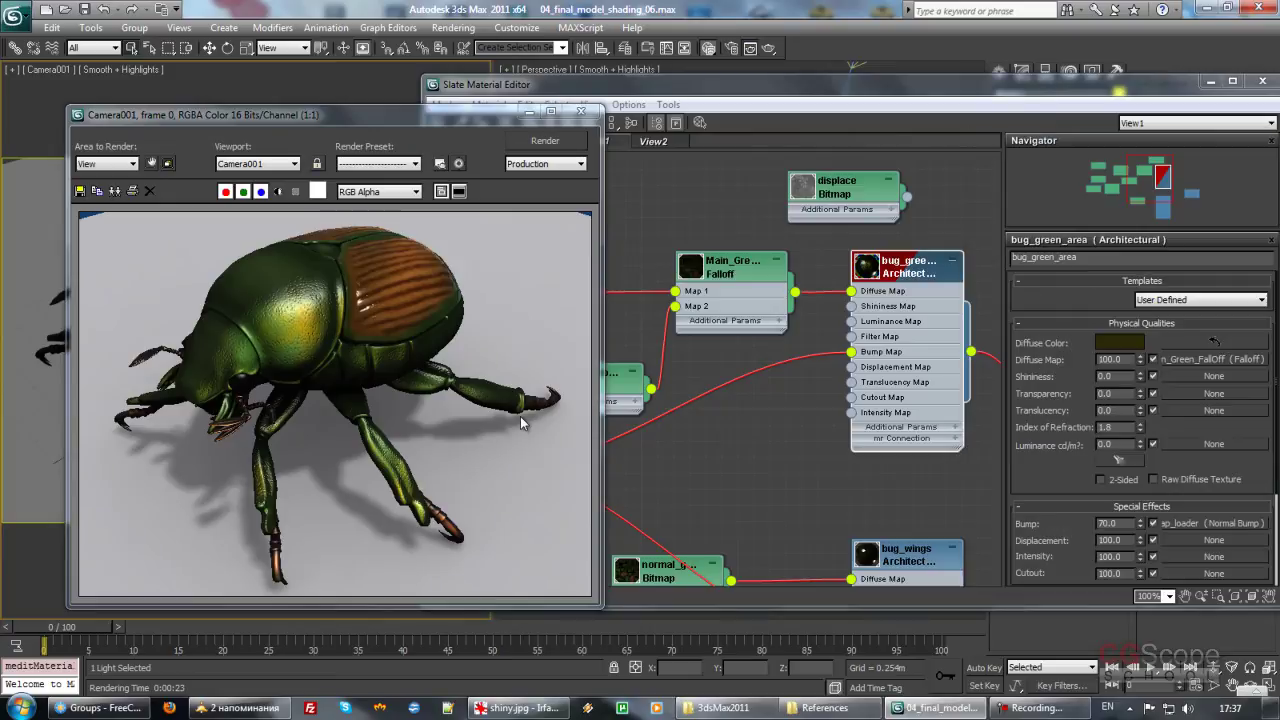
left_click(1120, 376)
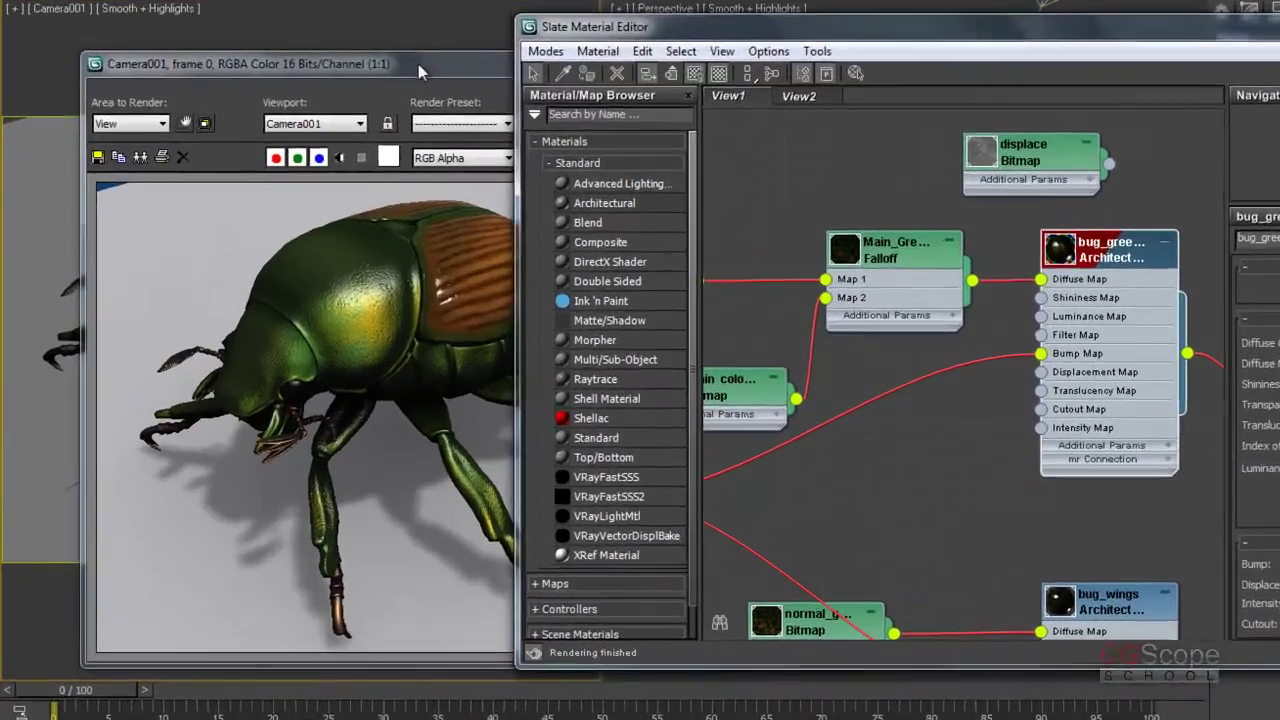
left_click(400, 130)
left_click(700, 92)
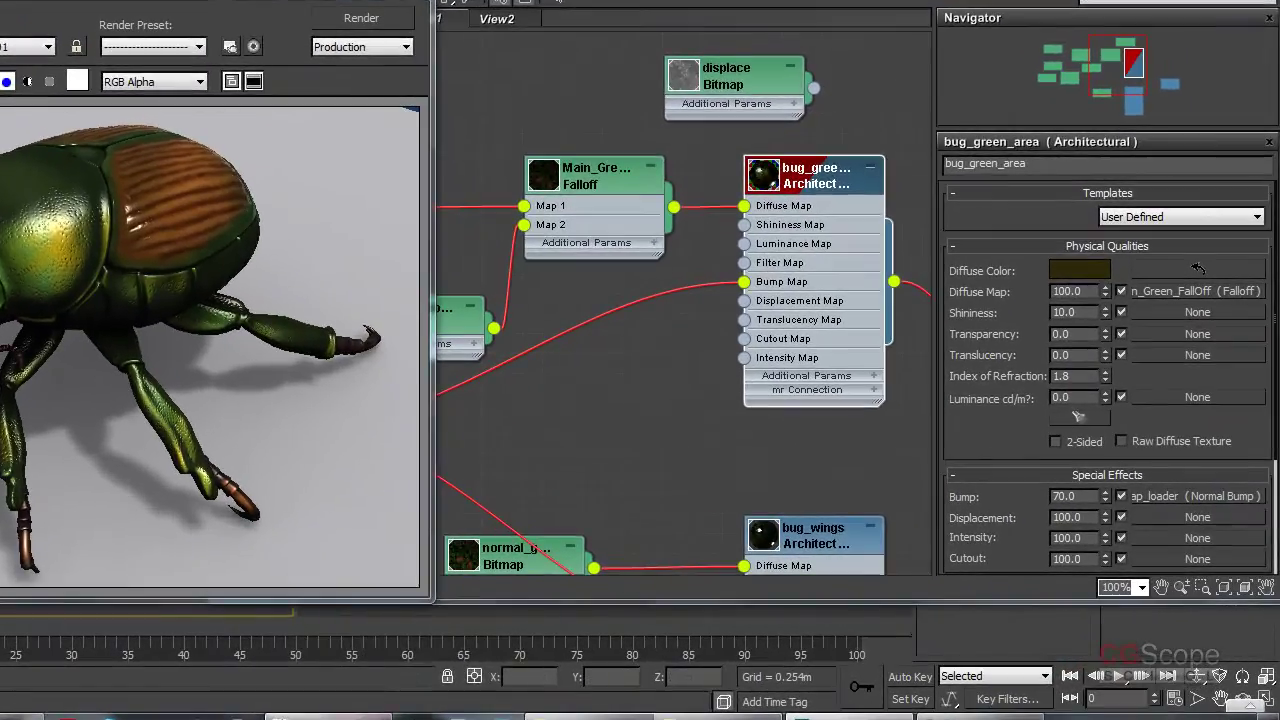
key("alt+Tab")
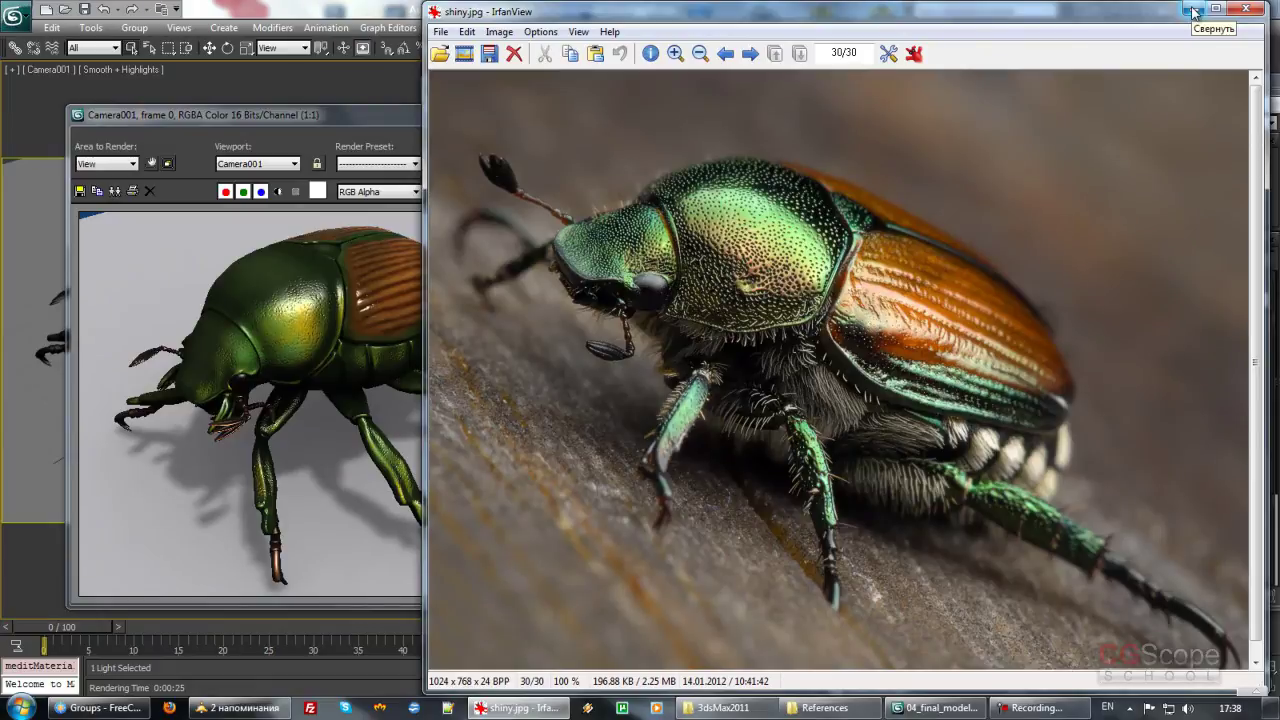
Step: Minimize the beetle reference photo and maximize the Slate Material Editor
left_click(1193, 12)
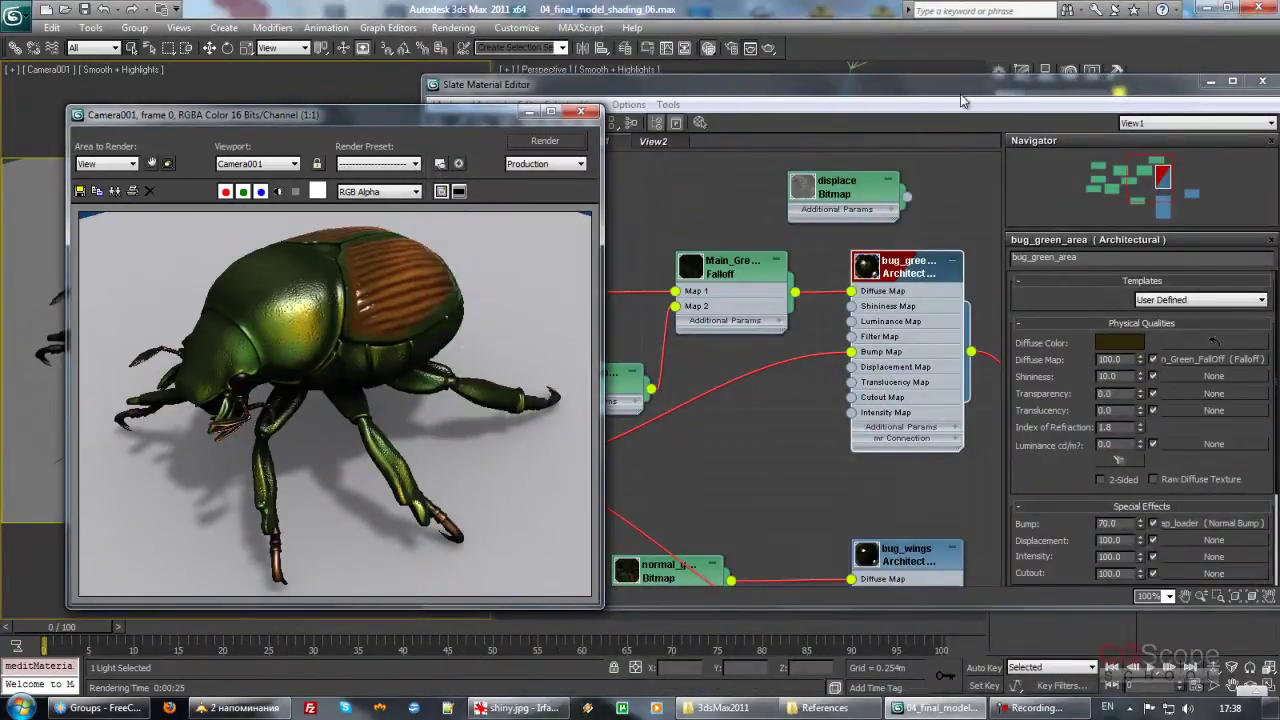
left_click_drag(898, 84, 572, 36)
mouse_move(622, 437)
middle_mouse_down()
mouse_move(408, 379)
mouse_move(507, 303)
mouse_move(563, 327)
middle_mouse_up()
left_click(906, 35)
Step: Pan the node graph until the final_bug Multi/Sub node comes into view
middle_click_drag(716, 256, 886, 358)
scroll(790, 423, "up", 2)
middle_click_drag(676, 378, 652, 330)
mouse_move(718, 392)
middle_mouse_down()
mouse_move(808, 317)
mouse_move(394, 279)
mouse_move(603, 277)
mouse_move(737, 314)
middle_mouse_up()
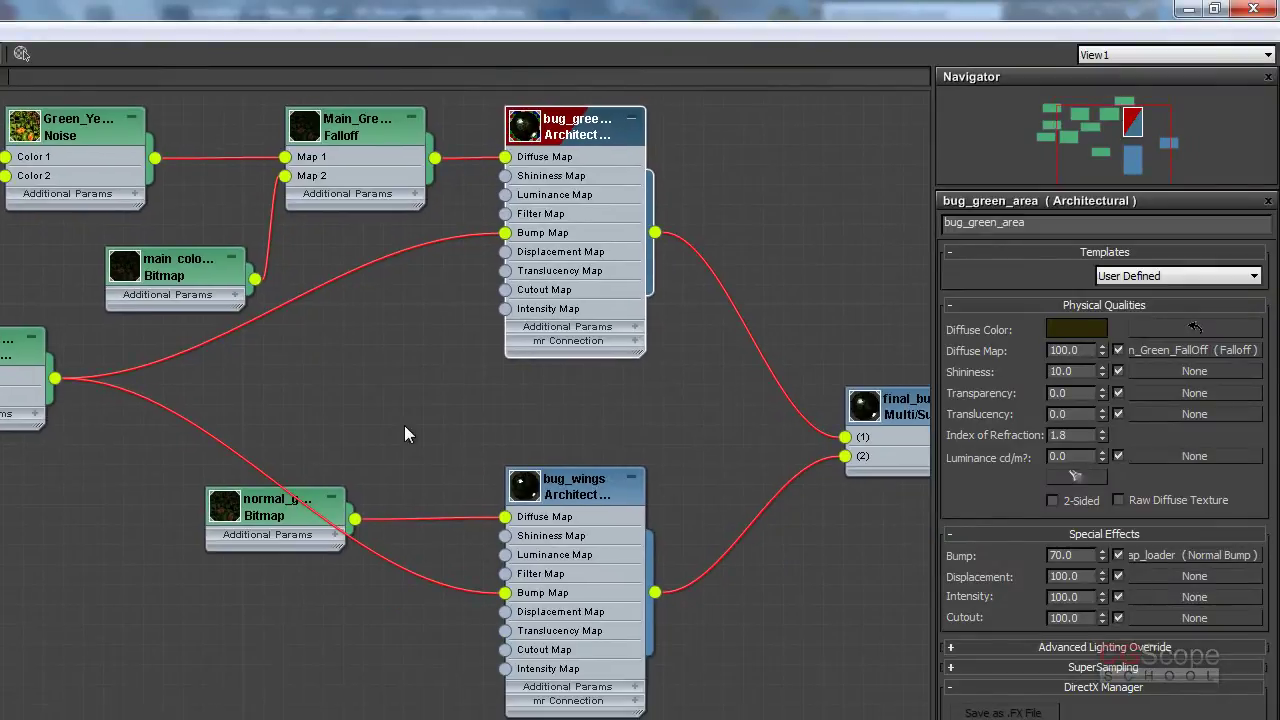
Step: Move the bitmap nodes beside the Noise node, then open final_bug_mat's Multi/Sub-Object parameters
middle_click_drag(0, 140, 98, 255)
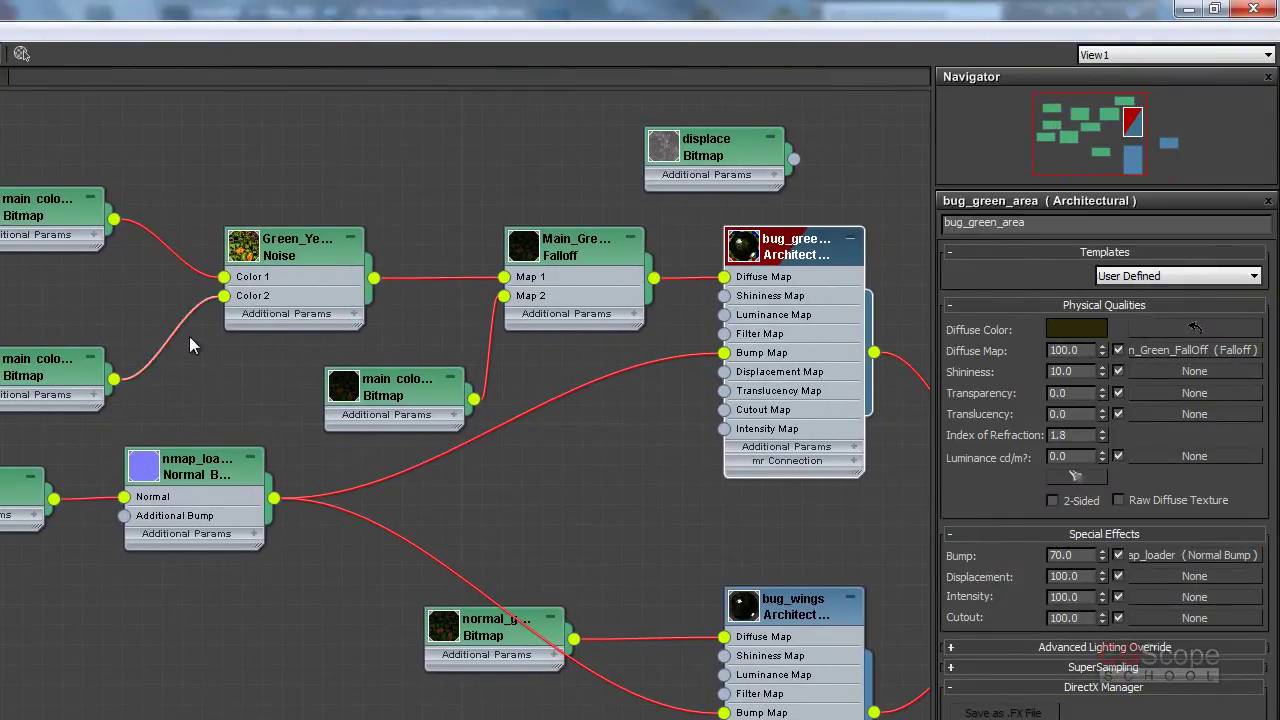
middle_click_drag(558, 349, 456, 315)
mouse_move(326, 364)
left_mouse_down()
mouse_move(304, 121)
mouse_move(261, 121)
mouse_move(284, 302)
mouse_move(244, 110)
mouse_move(219, 114)
left_mouse_up()
mouse_move(410, 389)
middle_mouse_down()
mouse_move(494, 391)
mouse_move(631, 429)
mouse_move(735, 531)
middle_mouse_up()
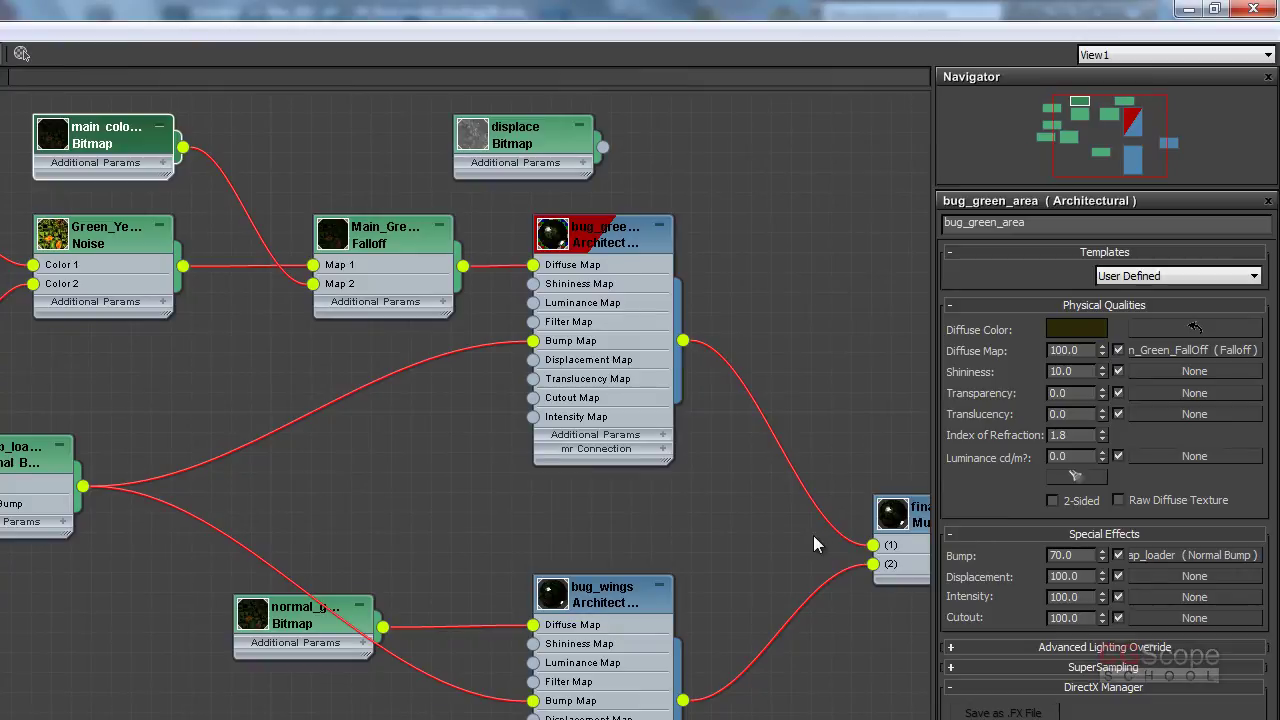
mouse_move(753, 542)
middle_mouse_down()
mouse_move(563, 451)
mouse_move(266, 449)
mouse_move(247, 468)
mouse_move(246, 505)
middle_mouse_up()
double_click(453, 448)
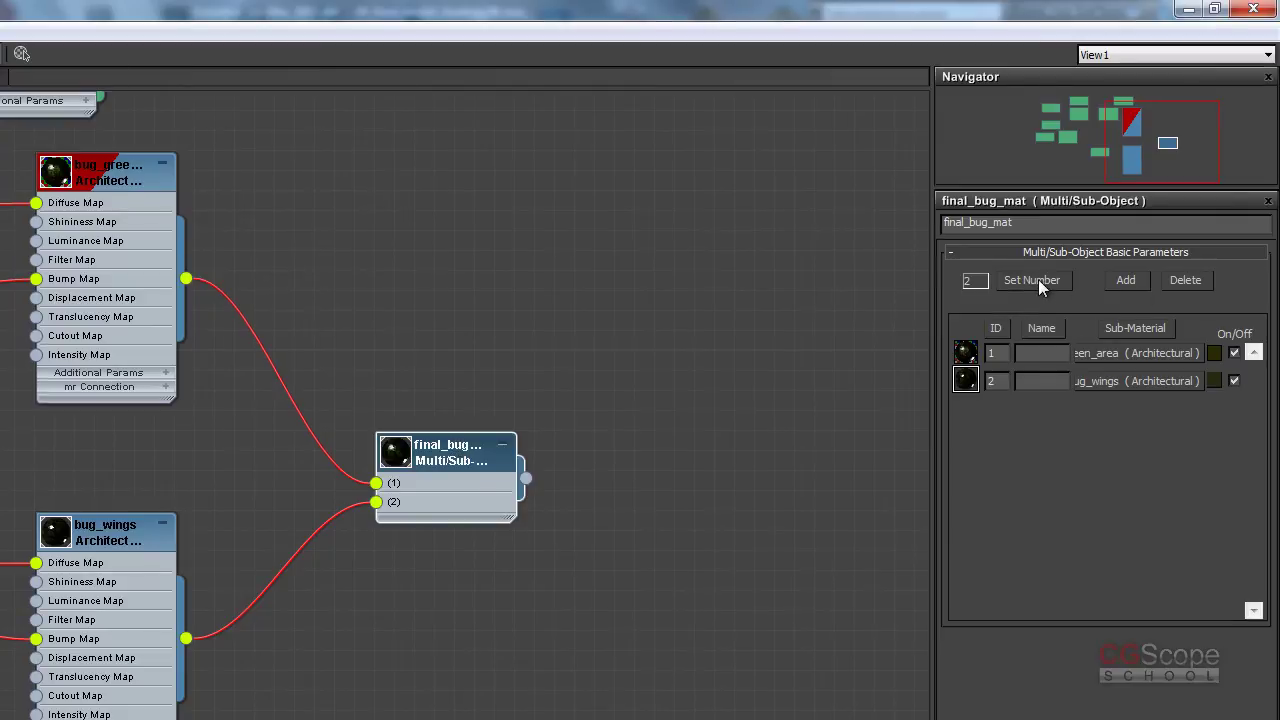
Step: Set final_bug_mat to 4 sub-materials and move Material #14 and the displace bitmap aside
left_click(1035, 280)
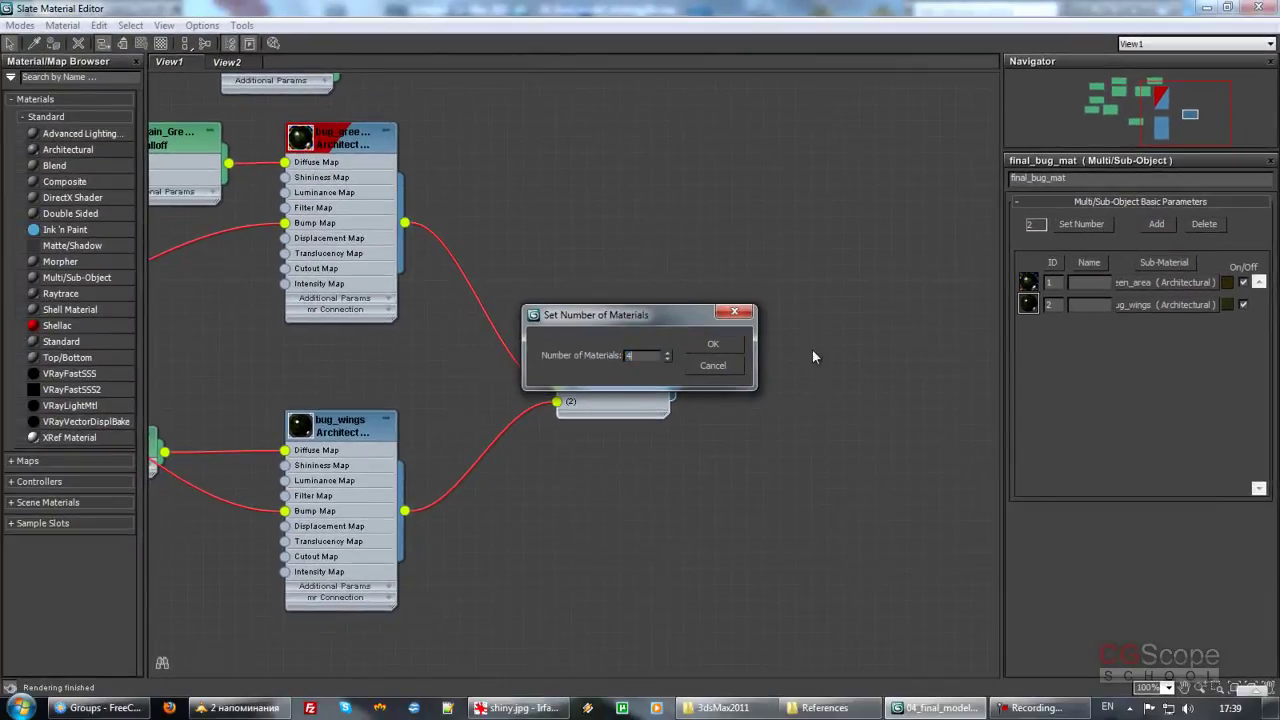
left_click(716, 344)
mouse_move(398, 197)
left_mouse_down()
mouse_move(547, 302)
mouse_move(724, 459)
mouse_move(681, 282)
mouse_move(860, 453)
left_mouse_up()
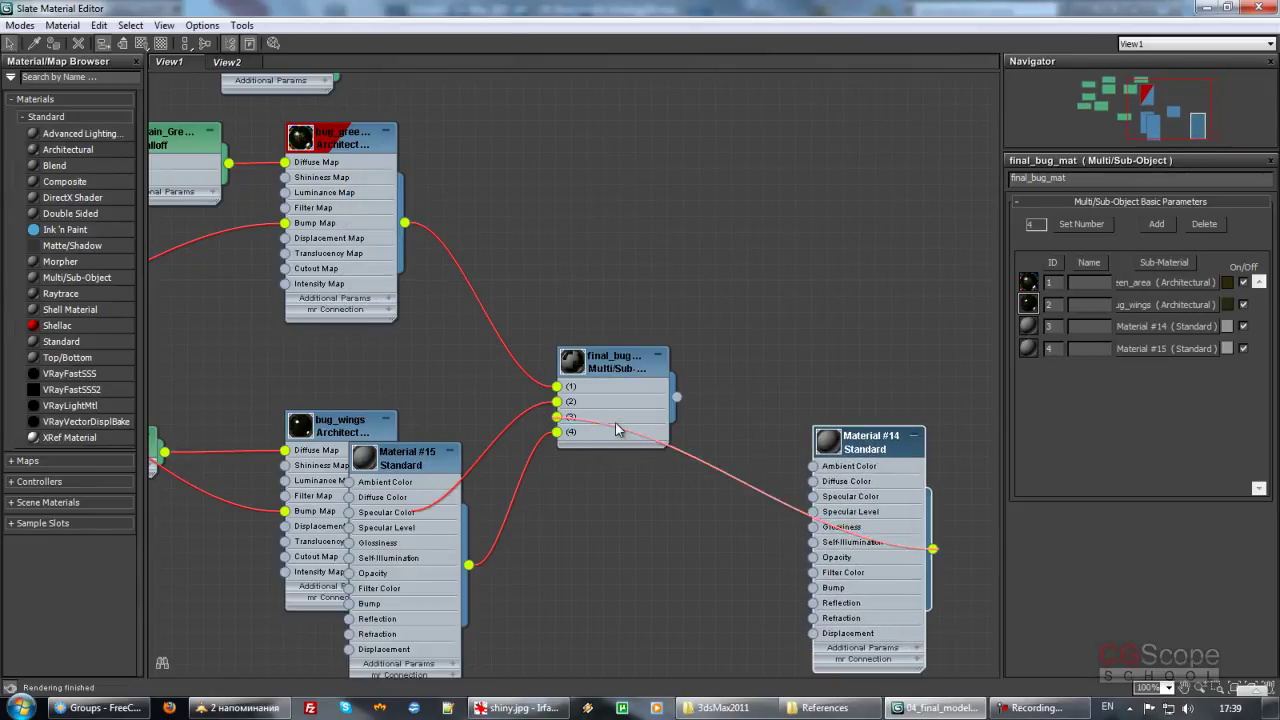
middle_click_drag(698, 438, 447, 256)
left_click_drag(415, 205, 943, 221)
mouse_move(468, 287)
left_mouse_down()
mouse_move(577, 237)
mouse_move(546, 218)
left_mouse_up()
middle_click_drag(520, 434, 466, 138)
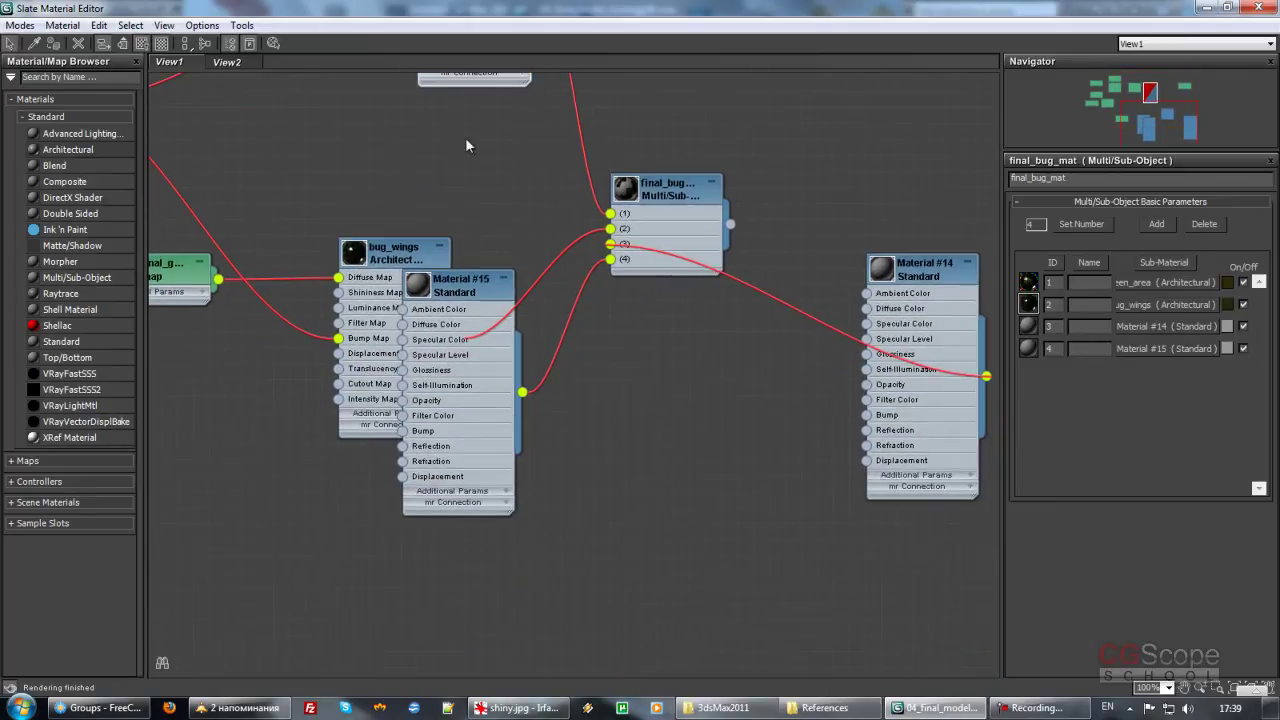
Step: Arrange Material #15, bug_wings and Material #14 around the Multi/Sub node
mouse_move(472, 288)
left_mouse_down()
mouse_move(462, 464)
mouse_move(611, 515)
mouse_move(686, 440)
left_mouse_up()
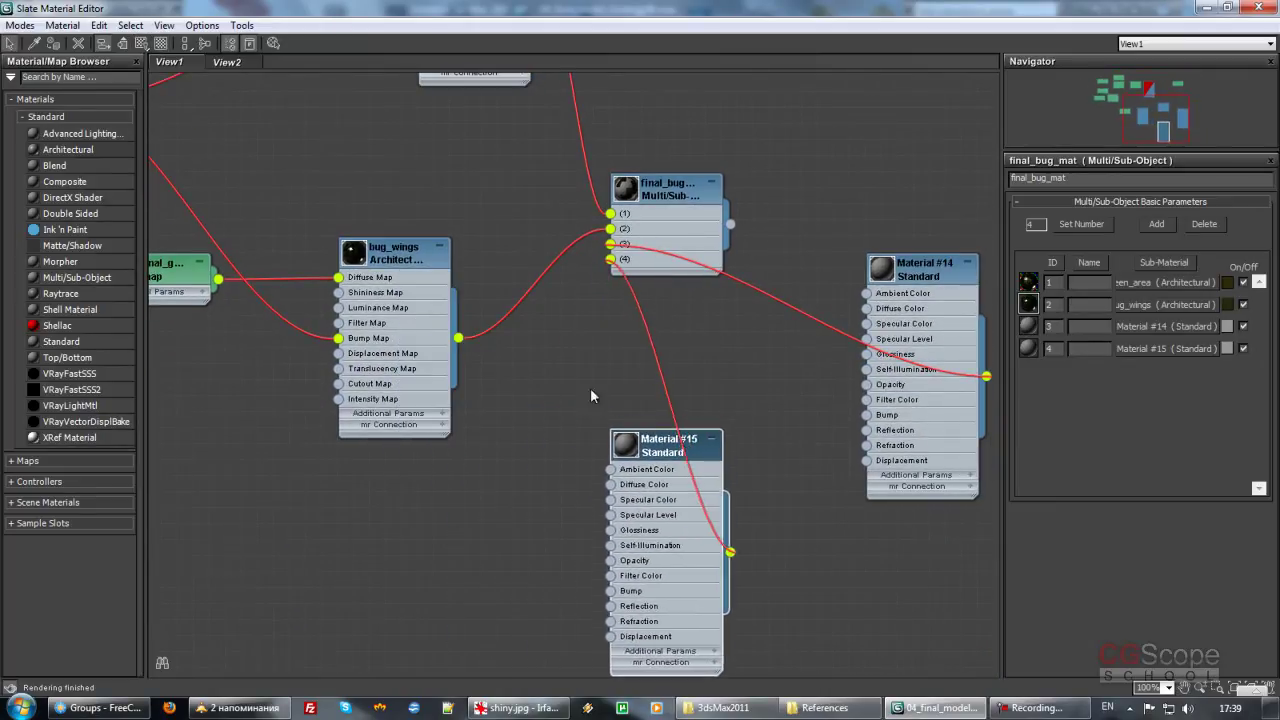
middle_click_drag(686, 440, 876, 595)
mouse_move(573, 416)
left_mouse_down()
mouse_move(633, 378)
mouse_move(626, 345)
mouse_move(635, 372)
mouse_move(648, 305)
left_mouse_up()
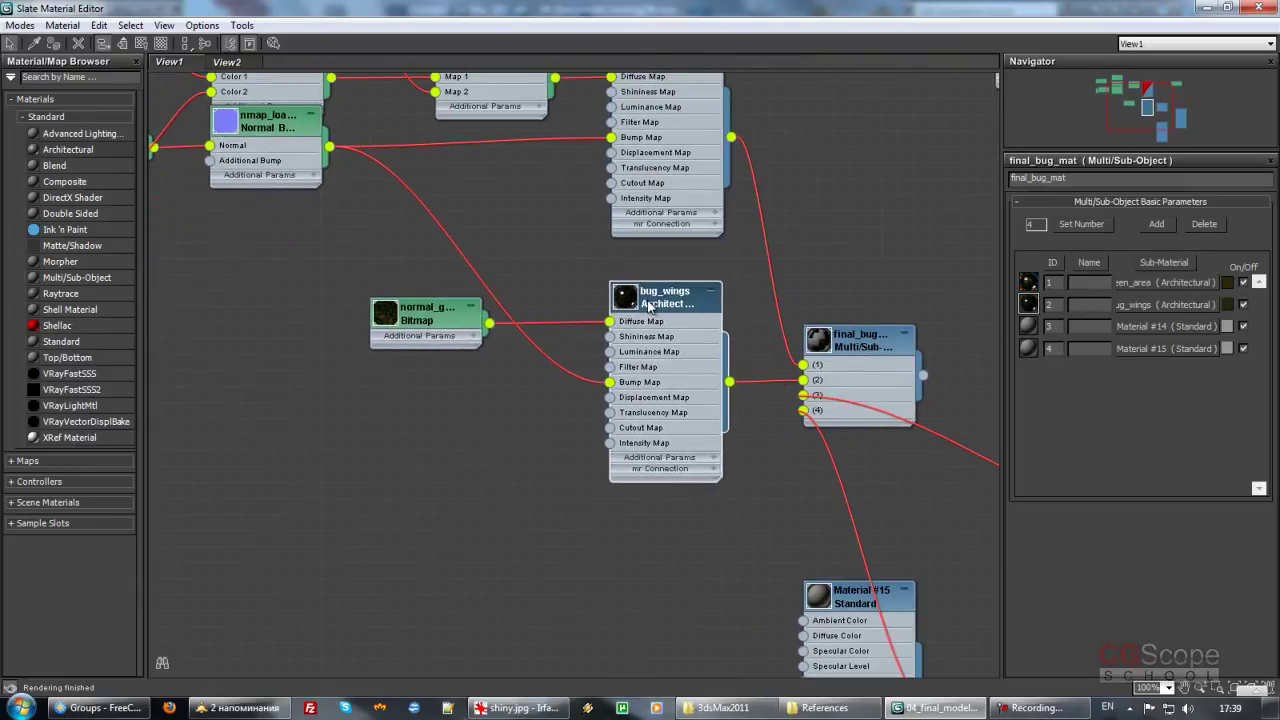
middle_click_drag(648, 305, 518, 160)
left_click(705, 462)
left_click_drag(705, 462, 718, 494)
mouse_move(974, 280)
left_mouse_down()
mouse_move(595, 483)
mouse_move(303, 373)
left_mouse_up()
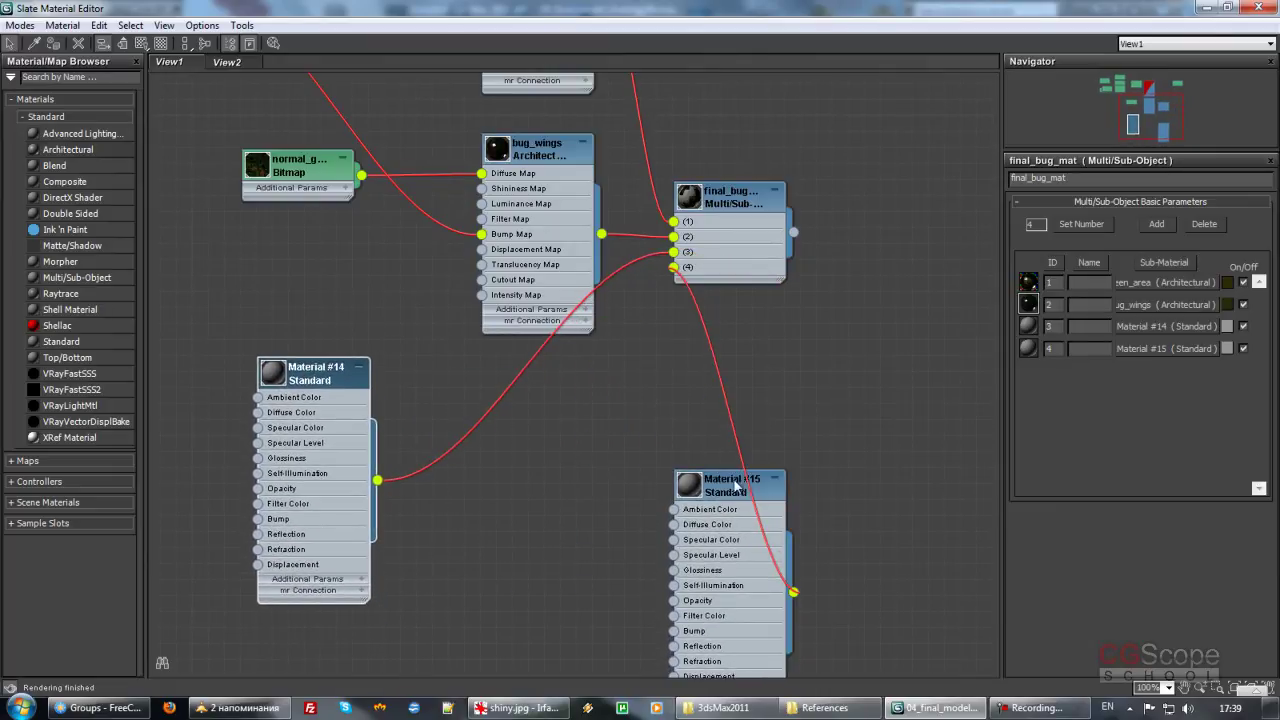
left_click_drag(735, 485, 525, 596)
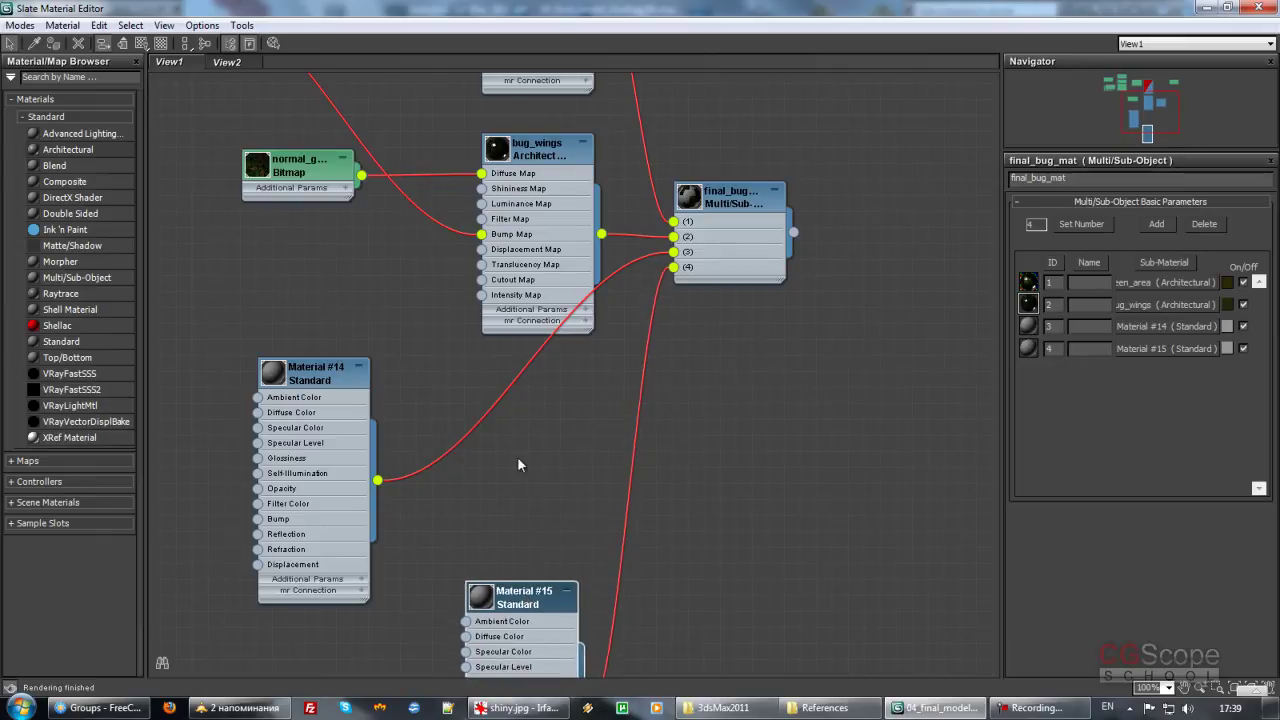
Step: Tidy the Normal Bump, Noise and Falloff nodes of the green shell network
middle_click_drag(505, 522, 547, 403)
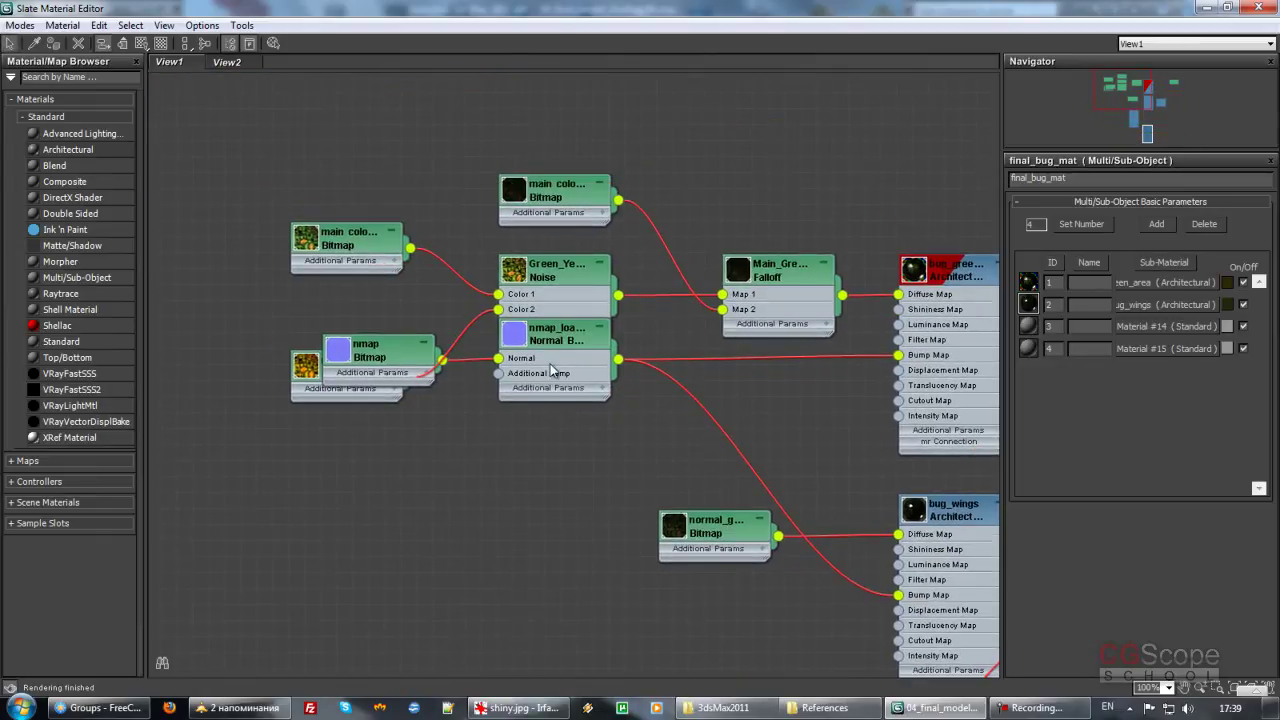
left_click_drag(555, 334, 536, 430)
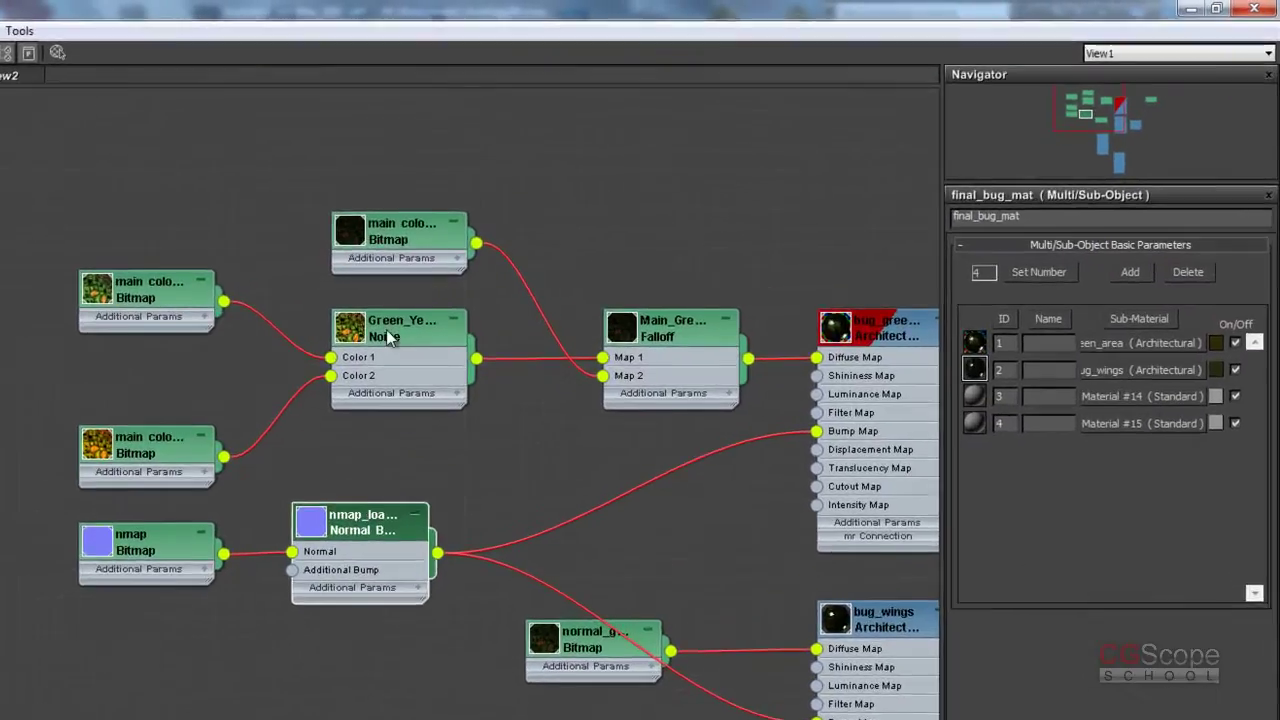
left_click(550, 263)
left_click_drag(366, 320, 371, 311)
left_click_drag(656, 341, 656, 321)
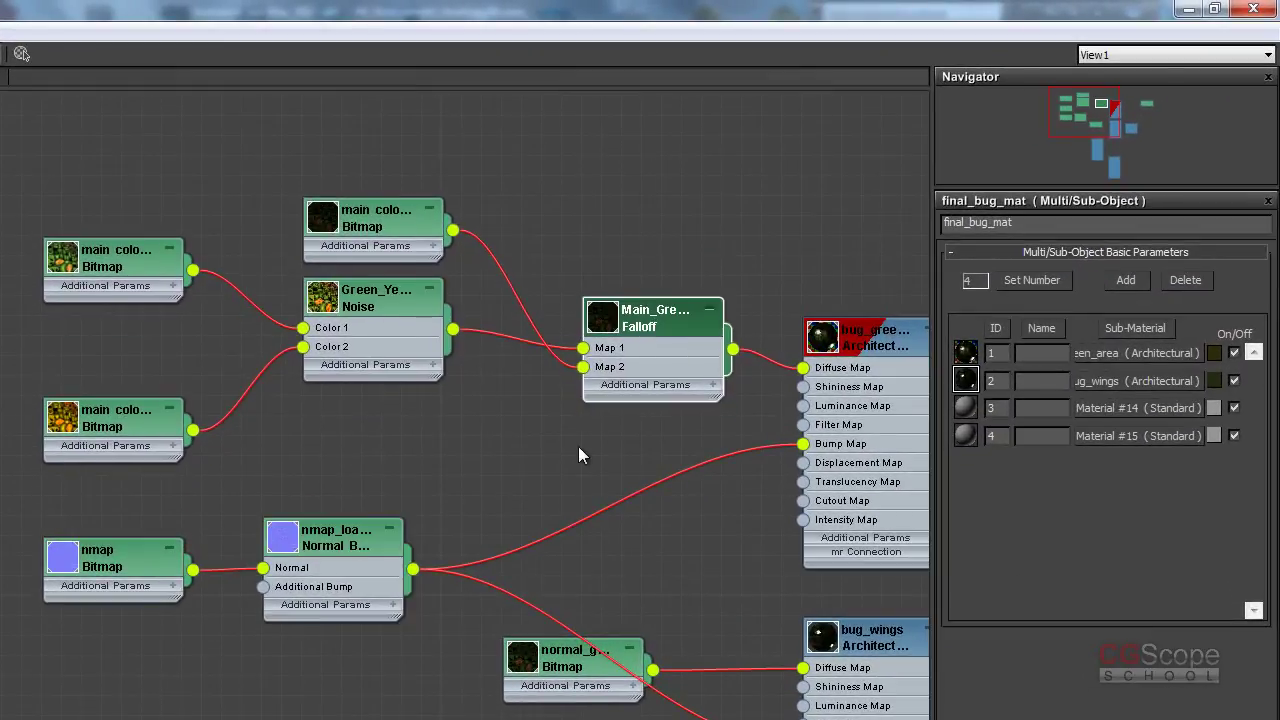
middle_click_drag(579, 453, 546, 251)
middle_click_drag(496, 452, 341, 379)
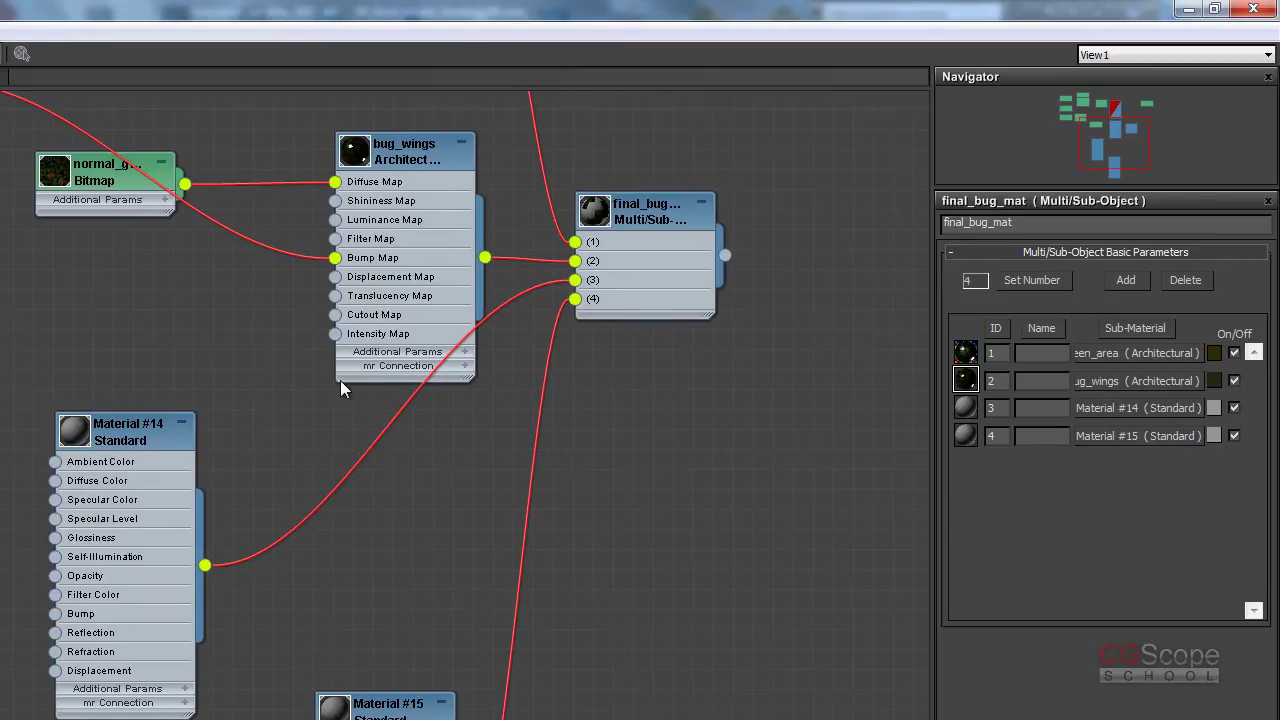
middle_click_drag(533, 440, 551, 450)
middle_click_drag(296, 462, 353, 397)
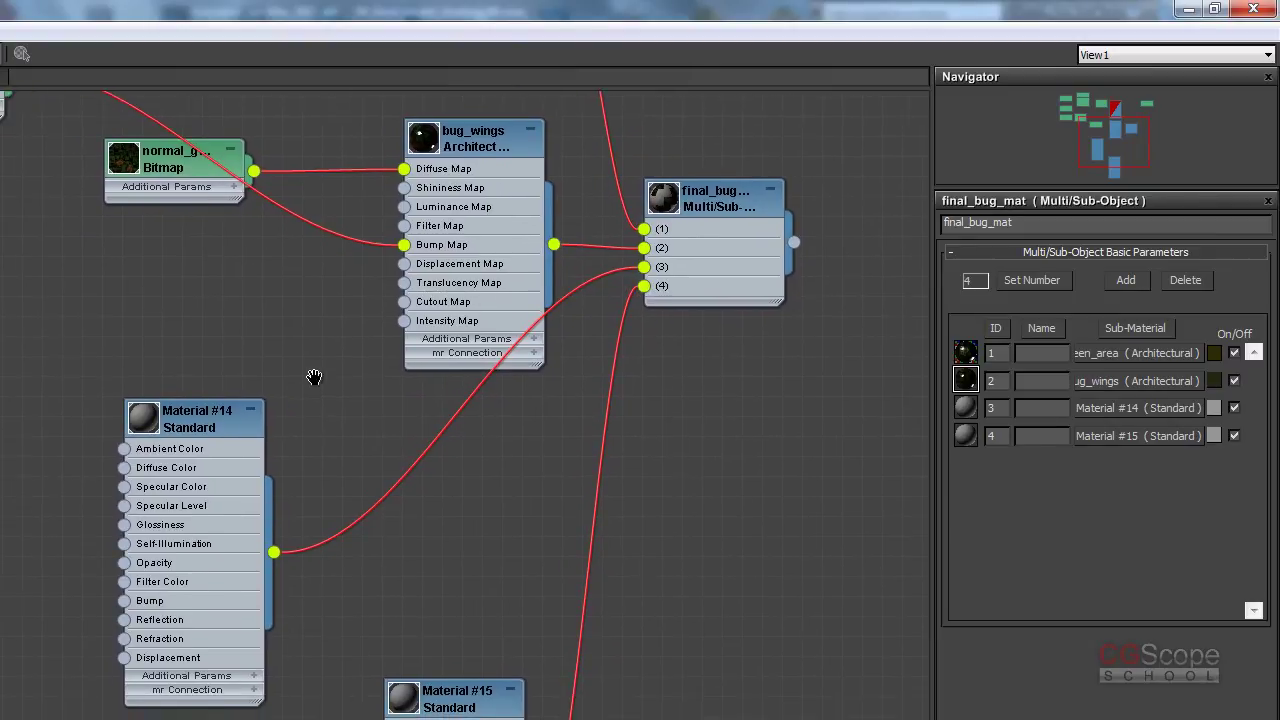
Step: Rename Material #14 to 'Eye'
double_click(197, 388)
left_click_drag(918, 227, 807, 236)
type("Eye")
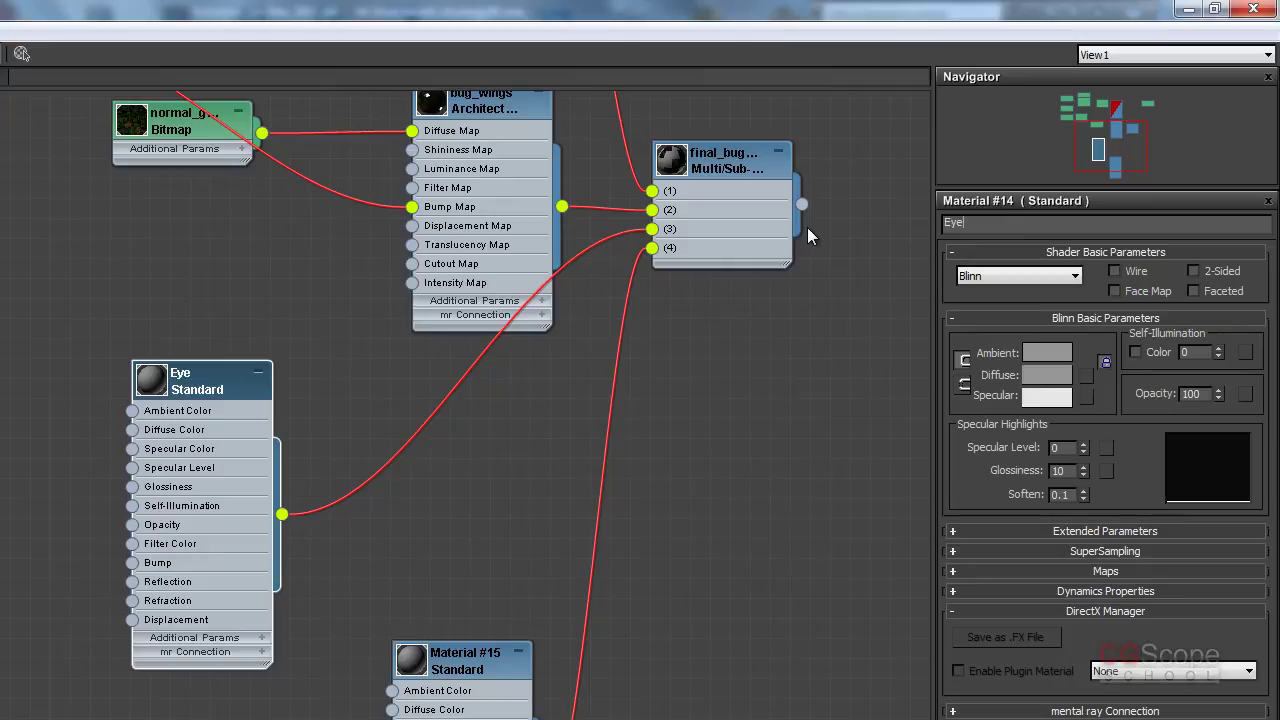
key("Return")
Step: Close the Slate Material Editor and the rendered frame window
left_click(1220, 8)
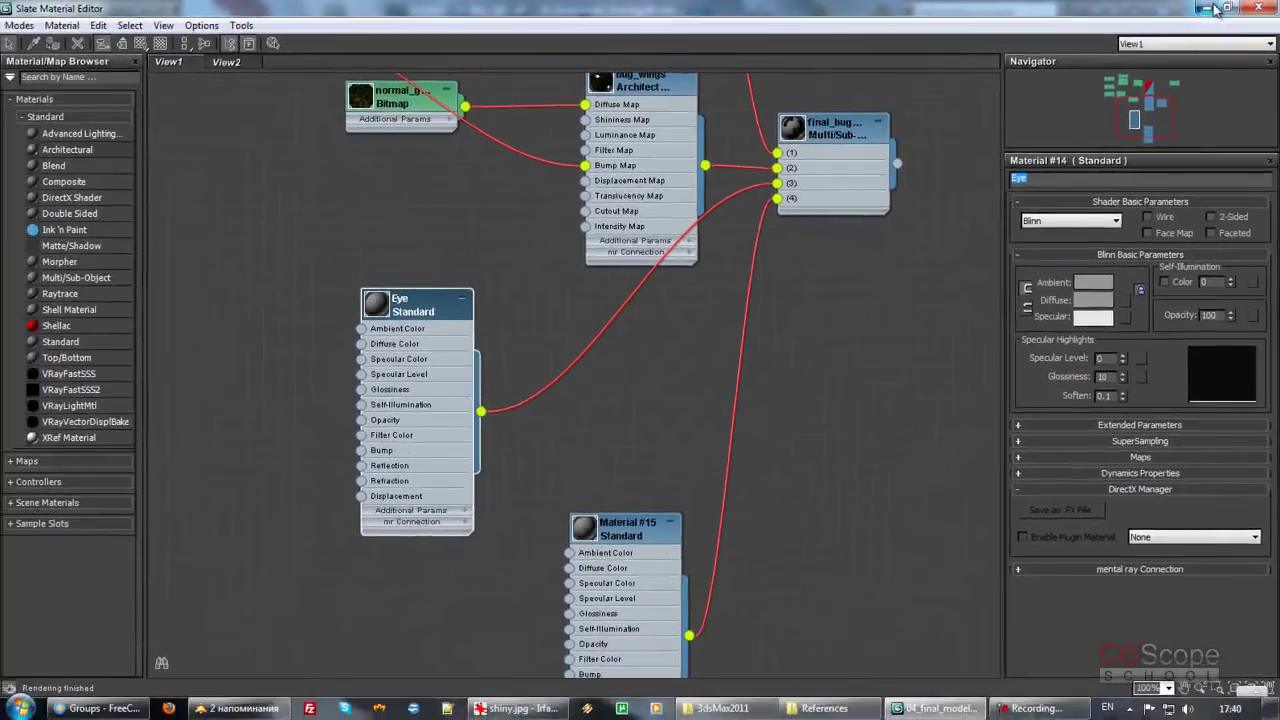
left_click(1256, 8)
left_click(579, 112)
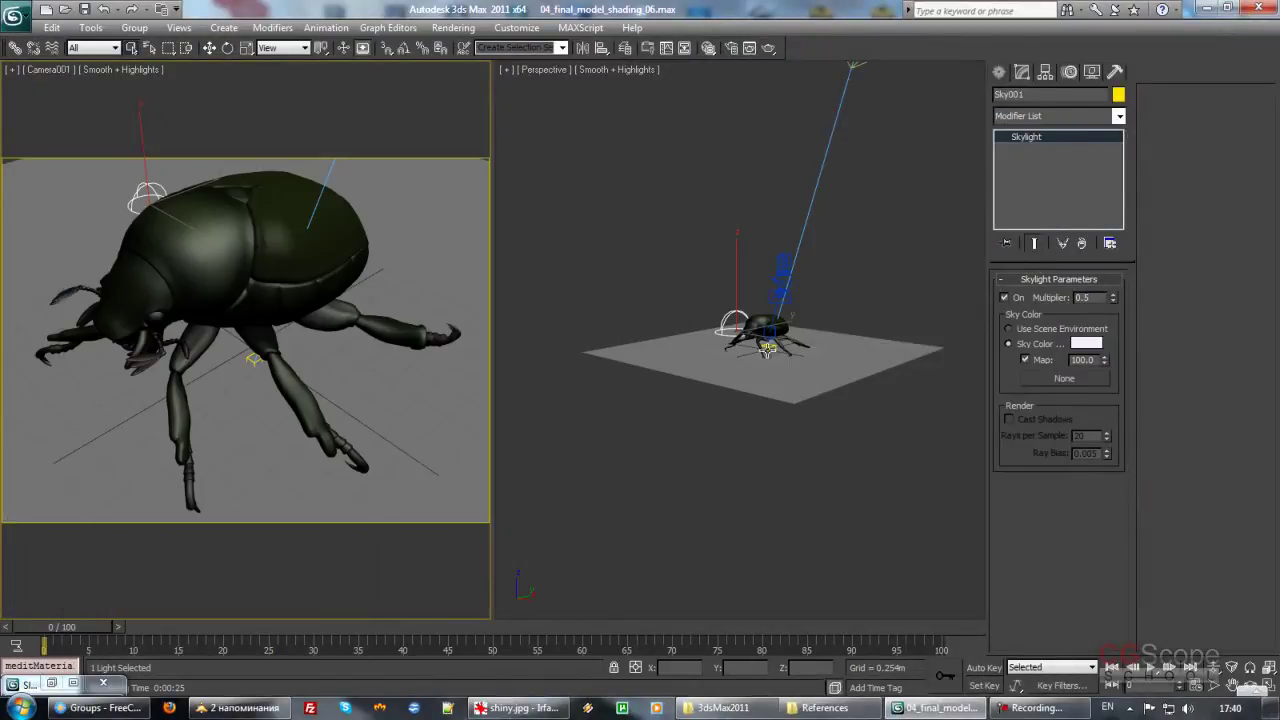
Step: Isolate bug_body with Alt+Q
left_click(735, 355)
left_click(765, 335)
key("alt+q")
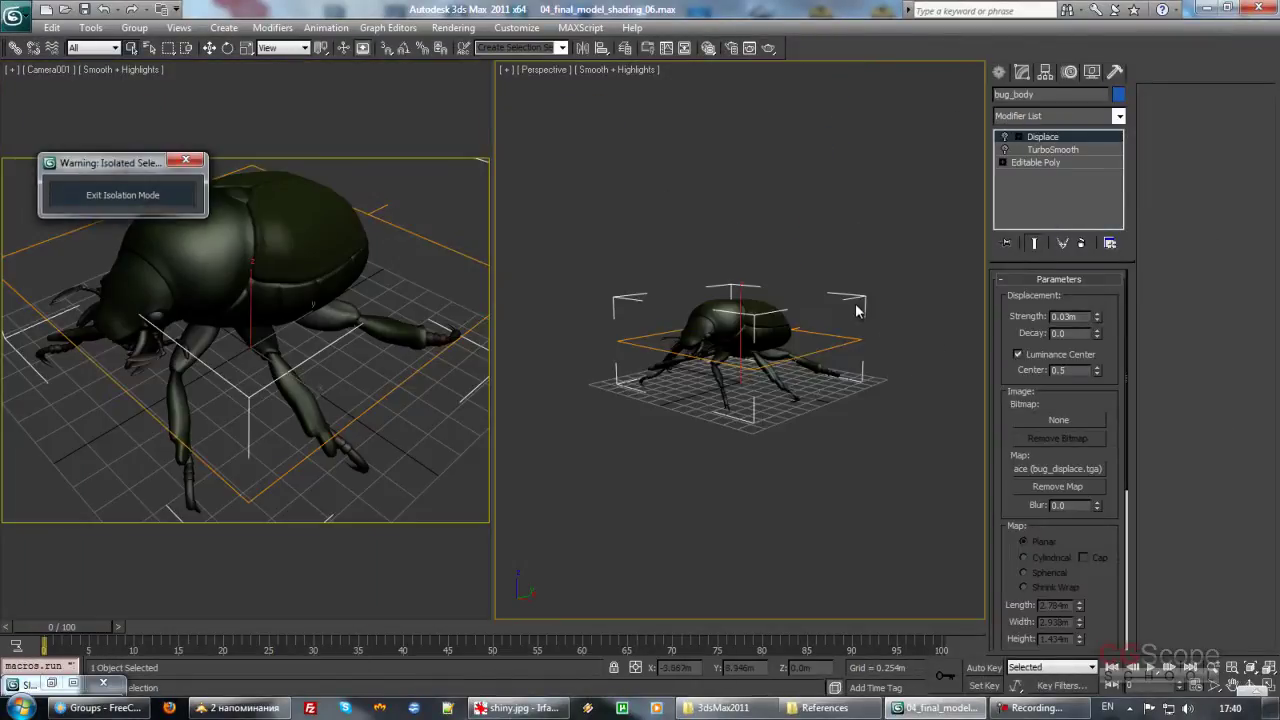
left_click(855, 313)
middle_click_drag(751, 370, 751, 392, "alt")
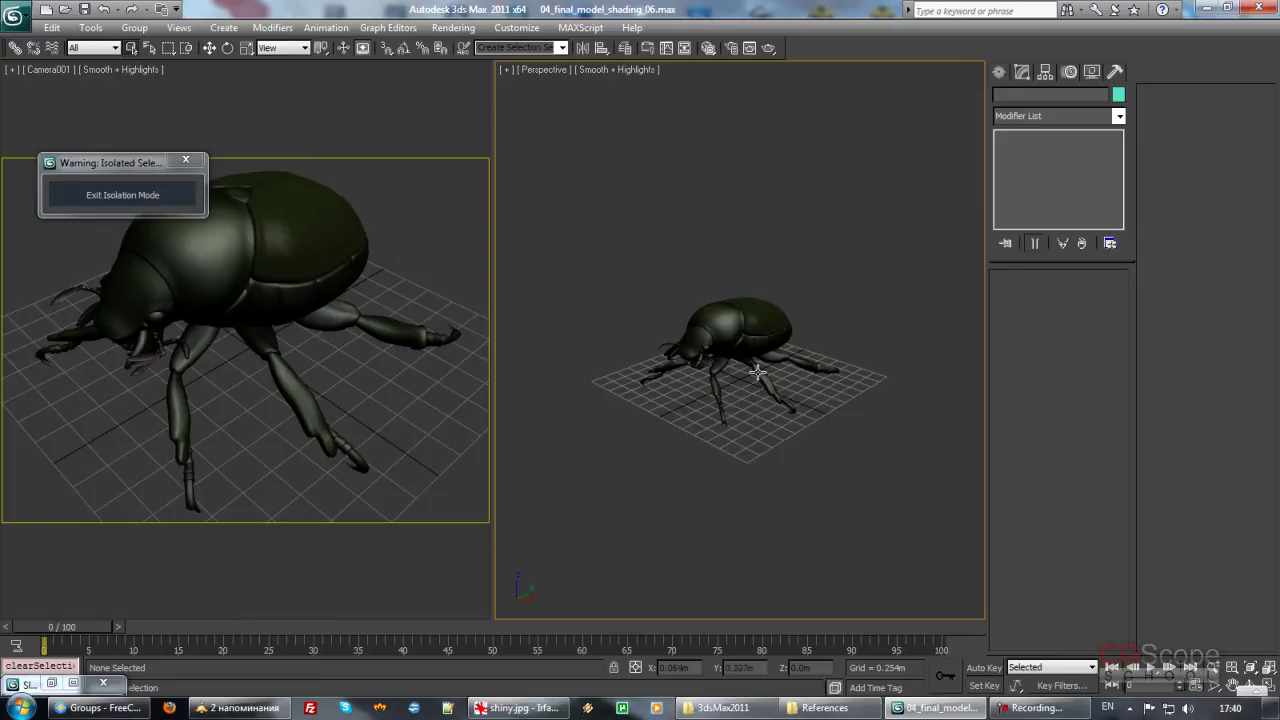
Step: Maximize the Perspective view, zoom in on the beetle's head and show edged faces
left_click(749, 327)
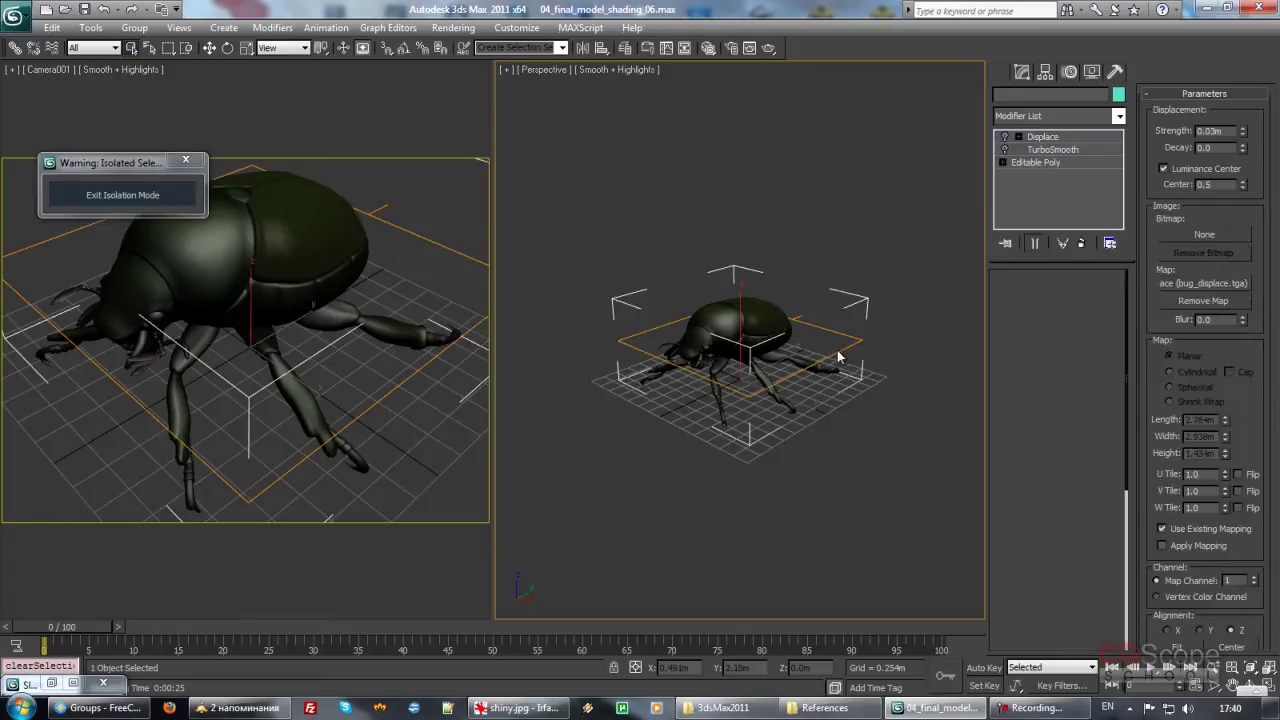
mouse_move(816, 347)
middle_mouse_down()
mouse_move(788, 337)
mouse_move(690, 377)
middle_mouse_up()
left_click(779, 359)
left_click(746, 326)
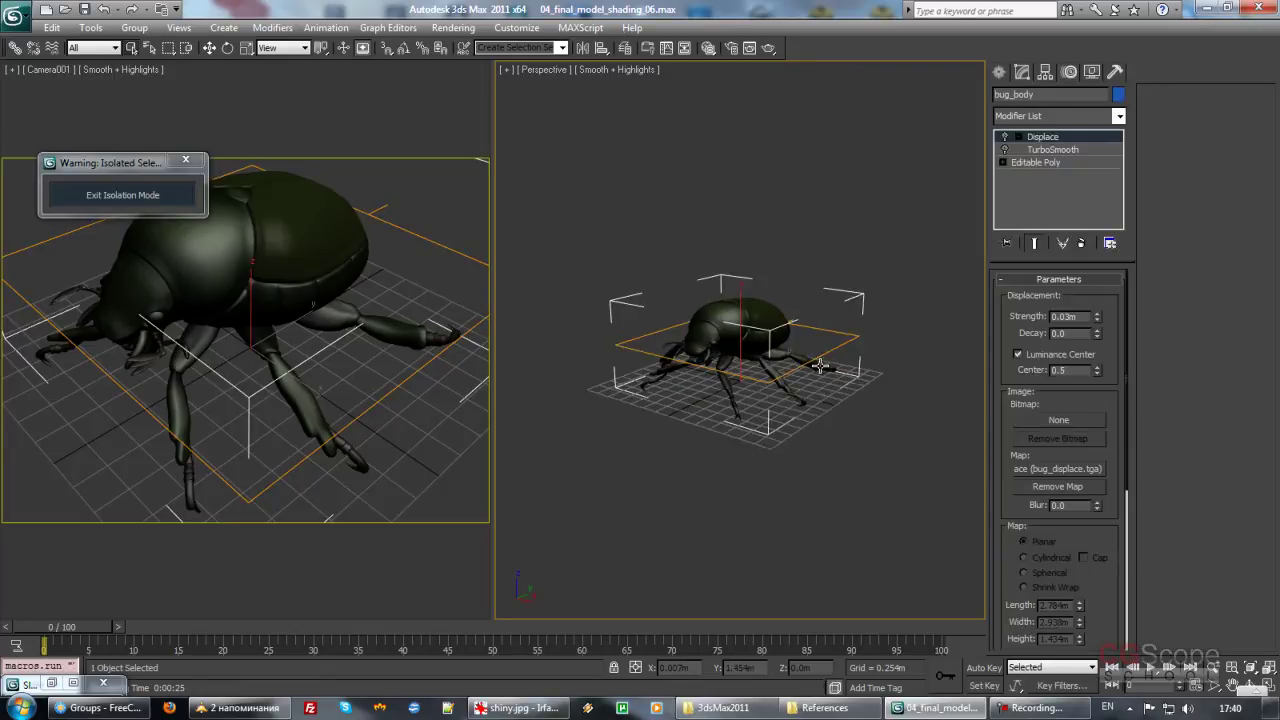
key("alt+w")
mouse_move(605, 354)
middle_mouse_down()
mouse_move(642, 370)
mouse_move(608, 286)
middle_mouse_up()
scroll(642, 370, "up", 3)
scroll(631, 392, "up", 2)
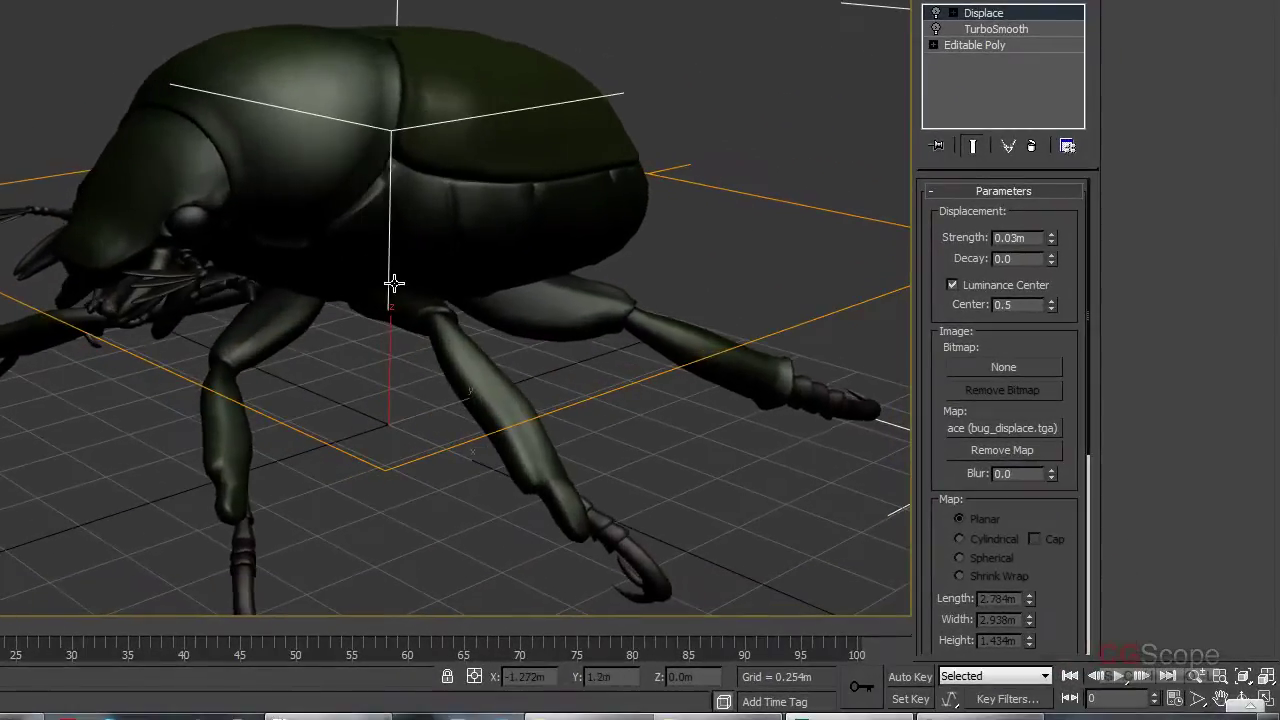
key("F4")
middle_click_drag(393, 284, 471, 257, "alt")
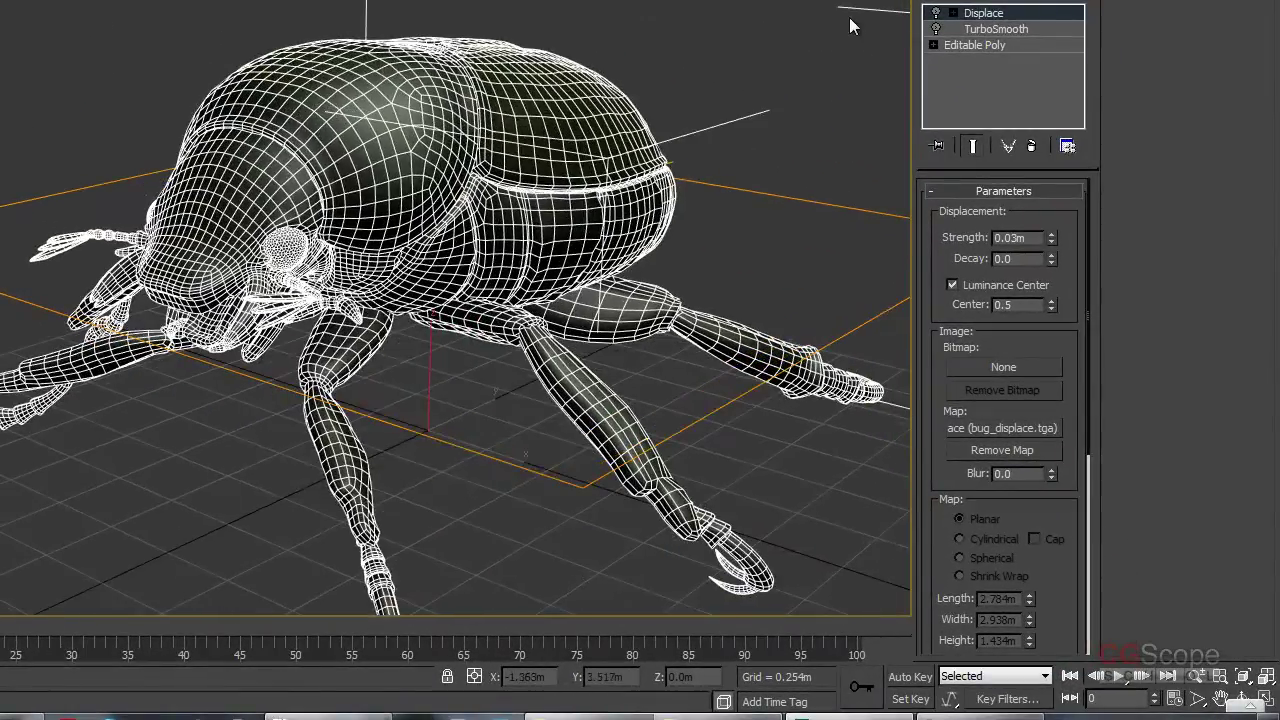
Step: In Editable Poly Element mode, select both of the beetle's eyes for material ID 3
left_click(968, 45)
key("5")
left_click(560, 250)
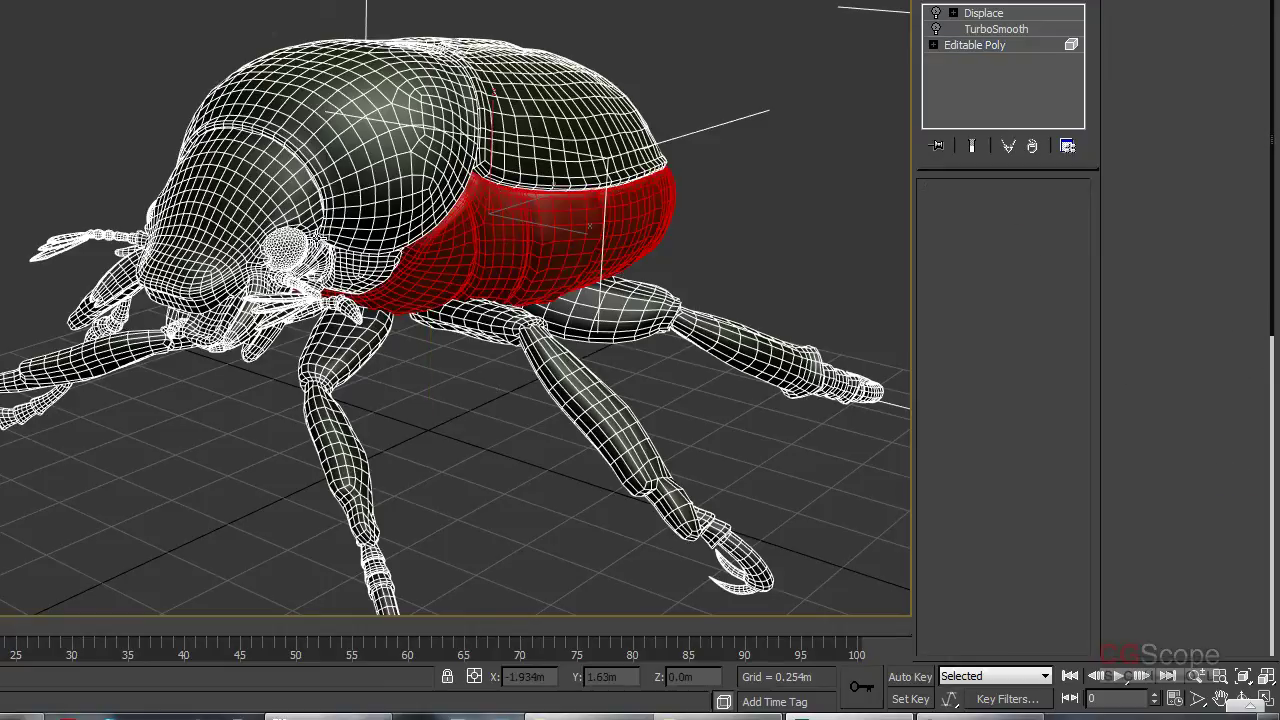
left_click(275, 240)
middle_click_drag(275, 240, 380, 235, "alt")
left_click(350, 230, "ctrl")
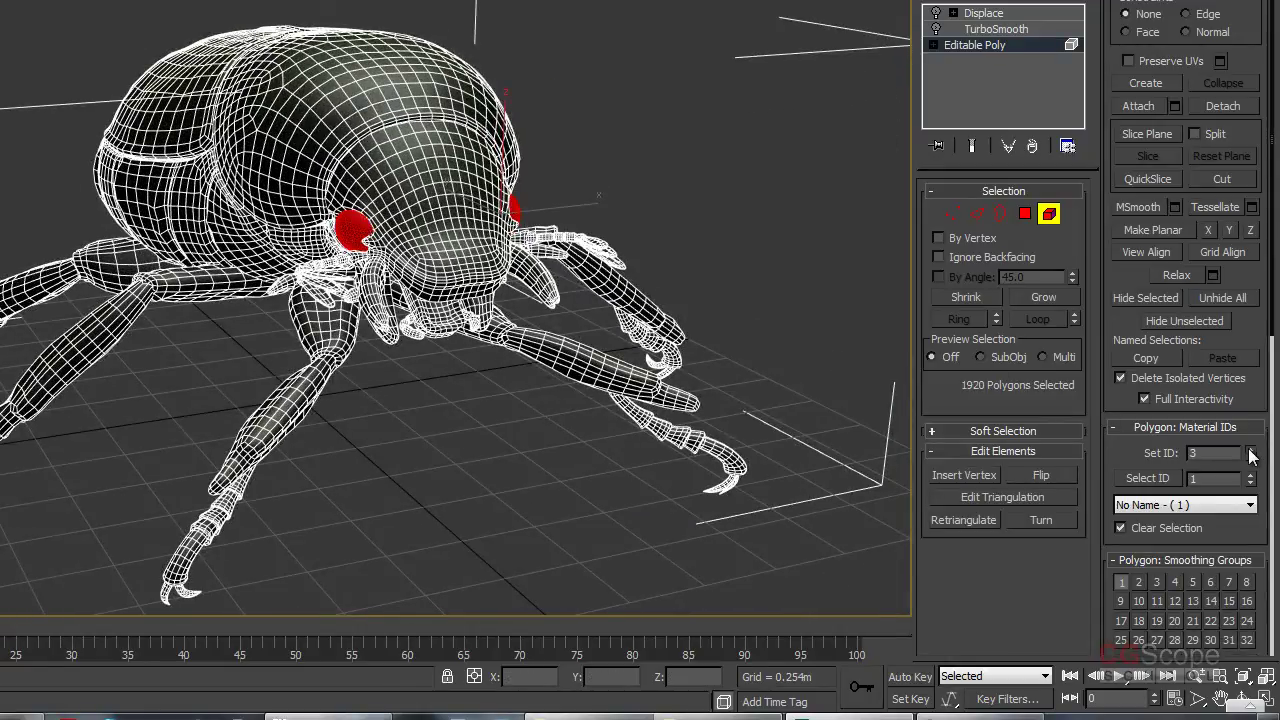
left_click(1048, 213)
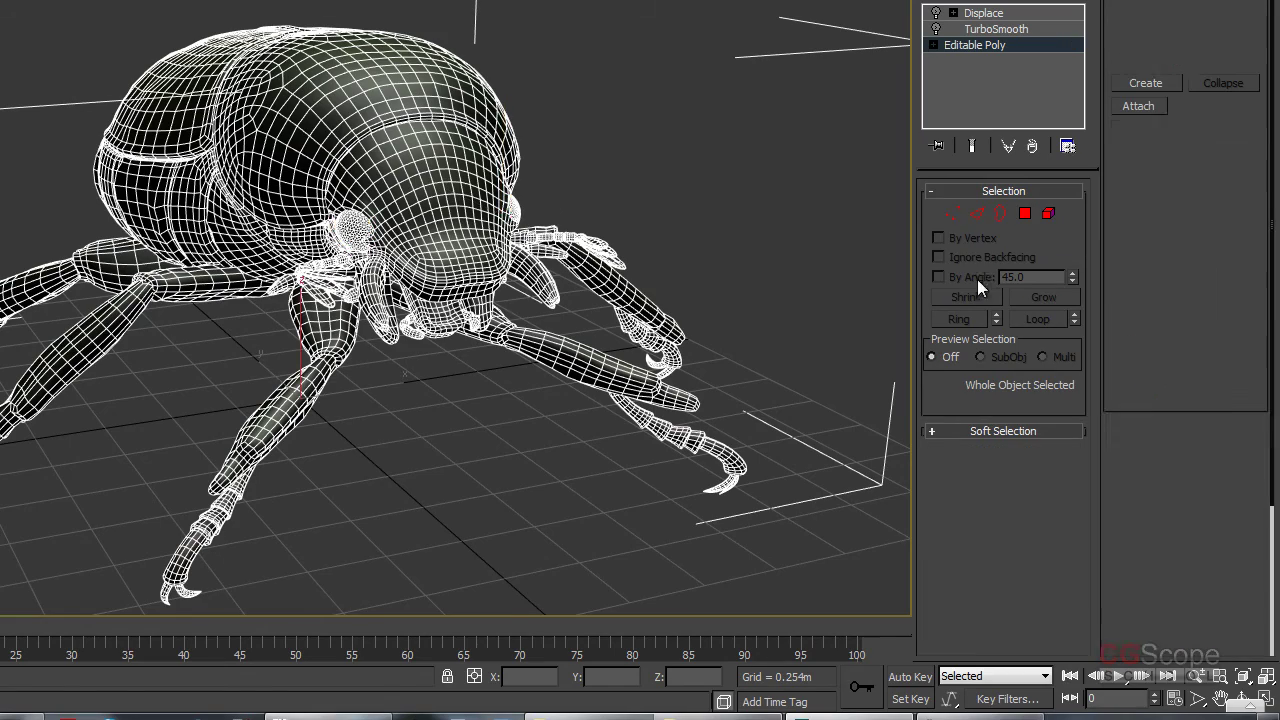
Step: Marquee-select the claws of the first two legs as elements
middle_click_drag(437, 340, 322, 345, "alt")
scroll(605, 325, "up", 3)
mouse_move(668, 288)
middle_mouse_down()
mouse_move(515, 335)
mouse_move(667, 205)
middle_mouse_up()
left_click(1044, 213)
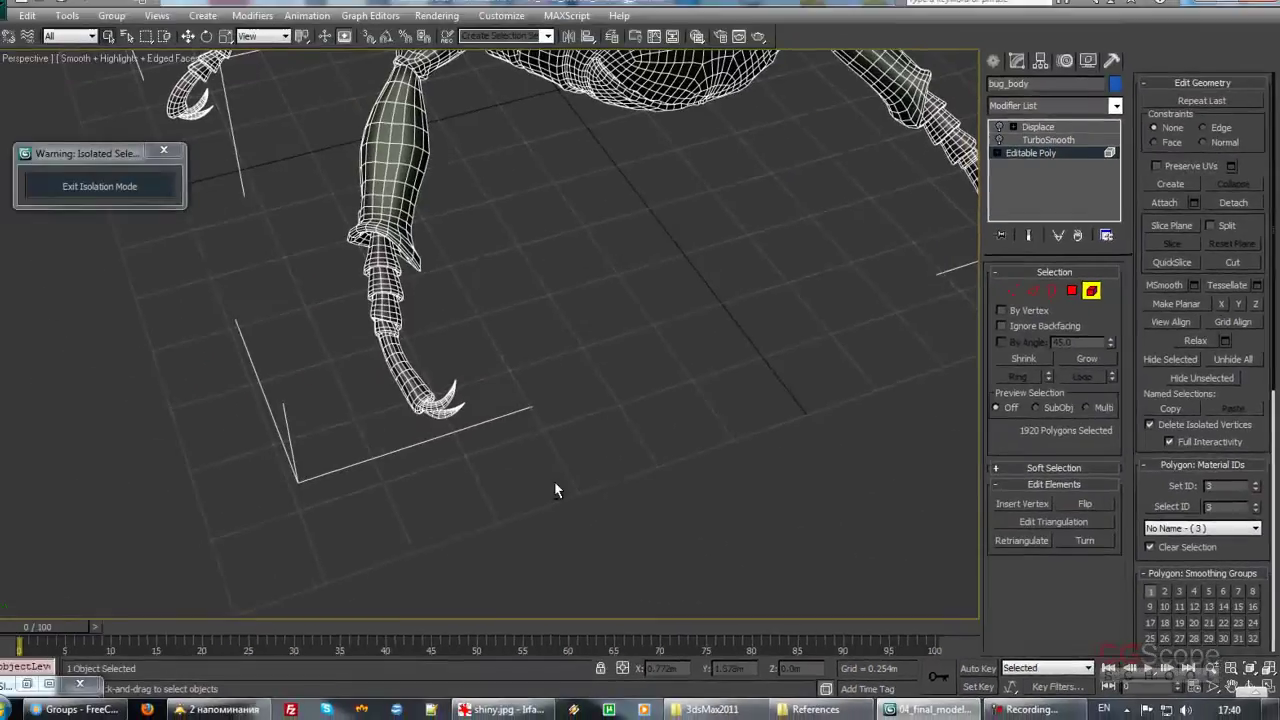
middle_click_drag(554, 481, 600, 471, "alt")
left_click_drag(786, 553, 520, 350)
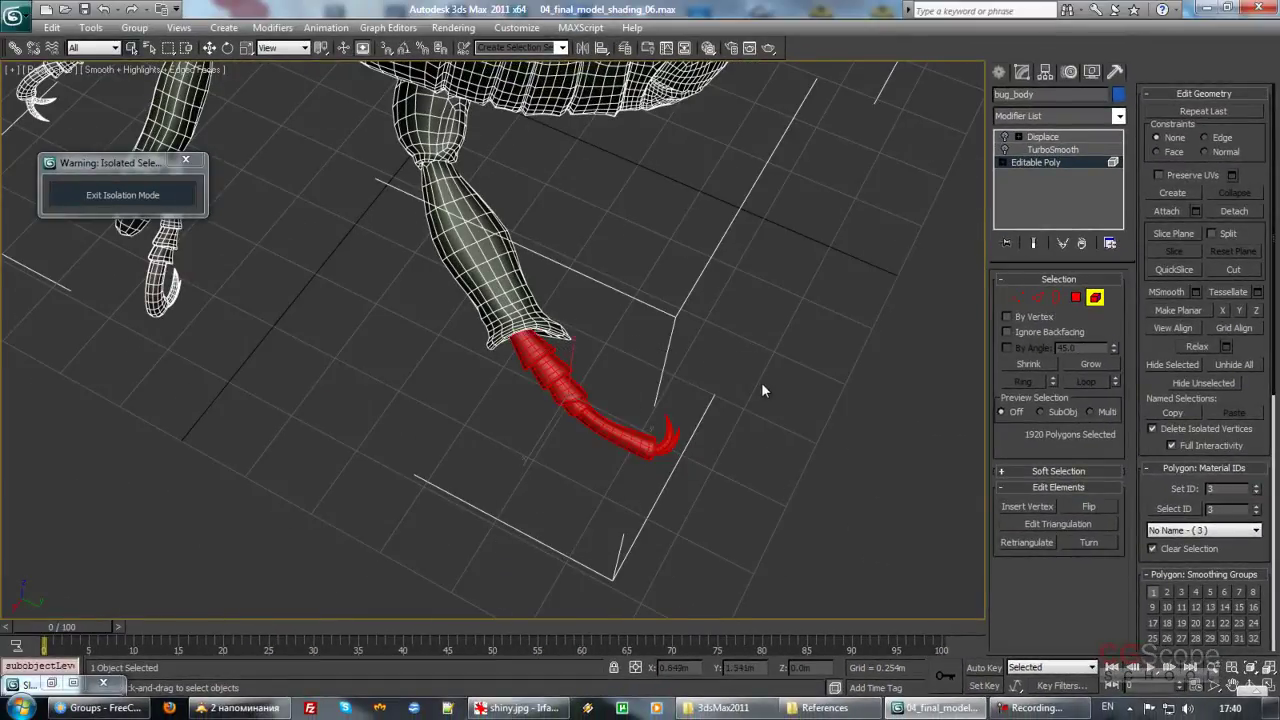
scroll(600, 380, "down", 3)
middle_click_drag(421, 372, 415, 381, "alt")
scroll(553, 408, "up", 2)
scroll(553, 408, "up", 4)
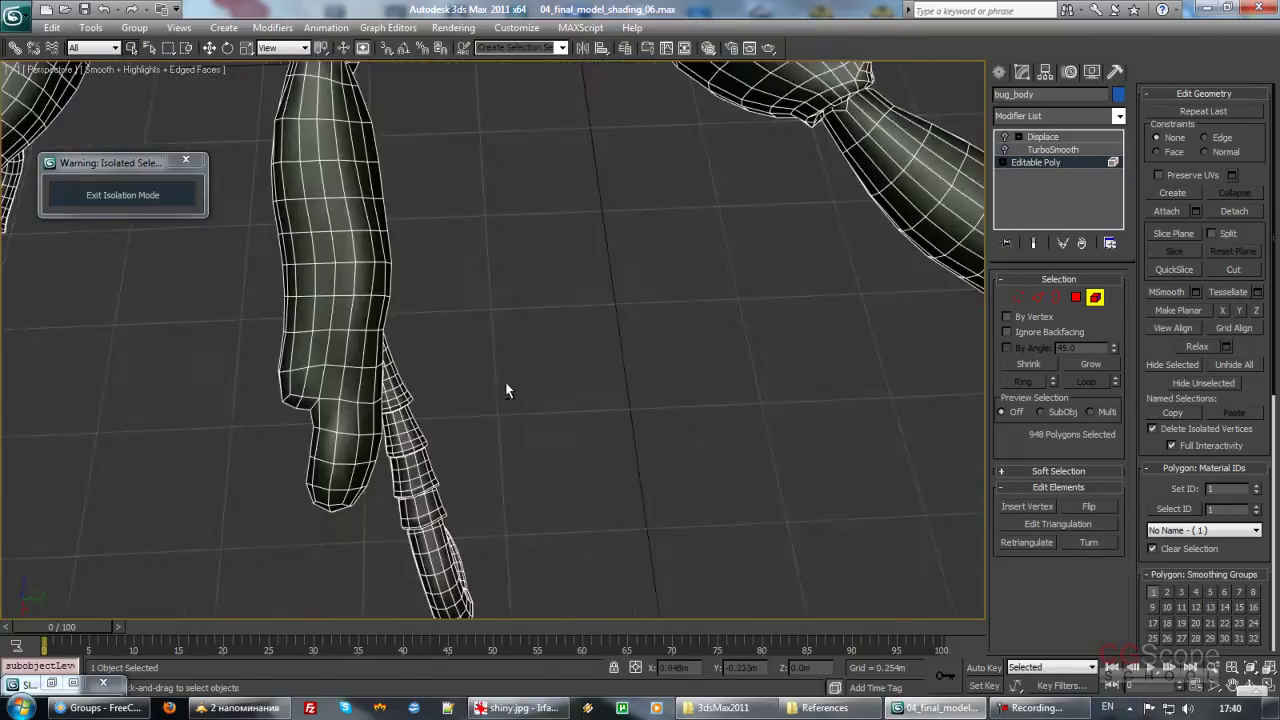
scroll(517, 384, "down", 1)
left_click_drag(528, 461, 383, 150)
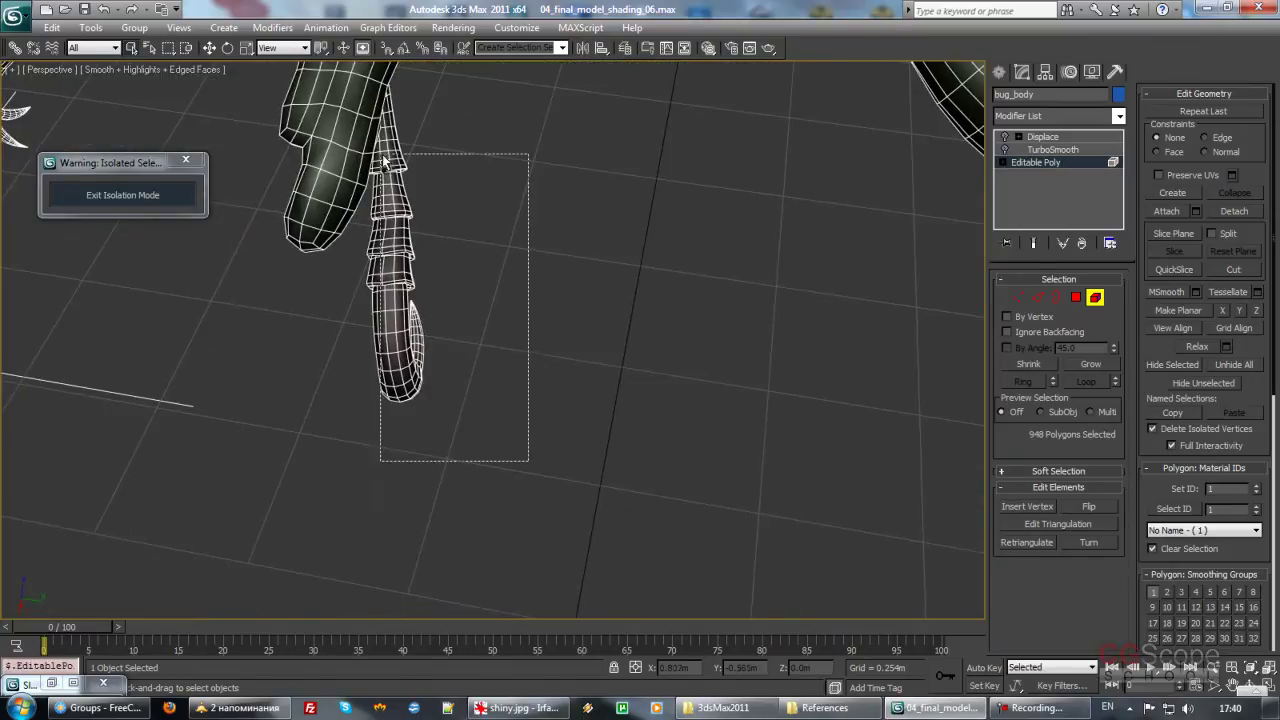
Step: Add the remaining leg claws to the element selection
scroll(464, 306, "down", 3)
mouse_move(514, 403)
middle_mouse_down("alt")
mouse_move(640, 375)
mouse_move(671, 429)
mouse_move(708, 447)
middle_mouse_up("alt")
scroll(640, 375, "down", 2)
mouse_move(728, 442)
left_mouse_down("ctrl")
mouse_move(588, 298)
mouse_move(598, 322)
left_mouse_up("ctrl")
mouse_move(598, 328)
middle_mouse_down("alt")
mouse_move(551, 357)
mouse_move(648, 343)
mouse_move(620, 402)
mouse_move(521, 423)
mouse_move(531, 386)
middle_mouse_up("alt")
mouse_move(464, 430)
left_mouse_down("ctrl")
mouse_move(296, 316)
mouse_move(223, 301)
left_mouse_up("ctrl")
middle_click_drag(256, 340, 373, 344, "alt")
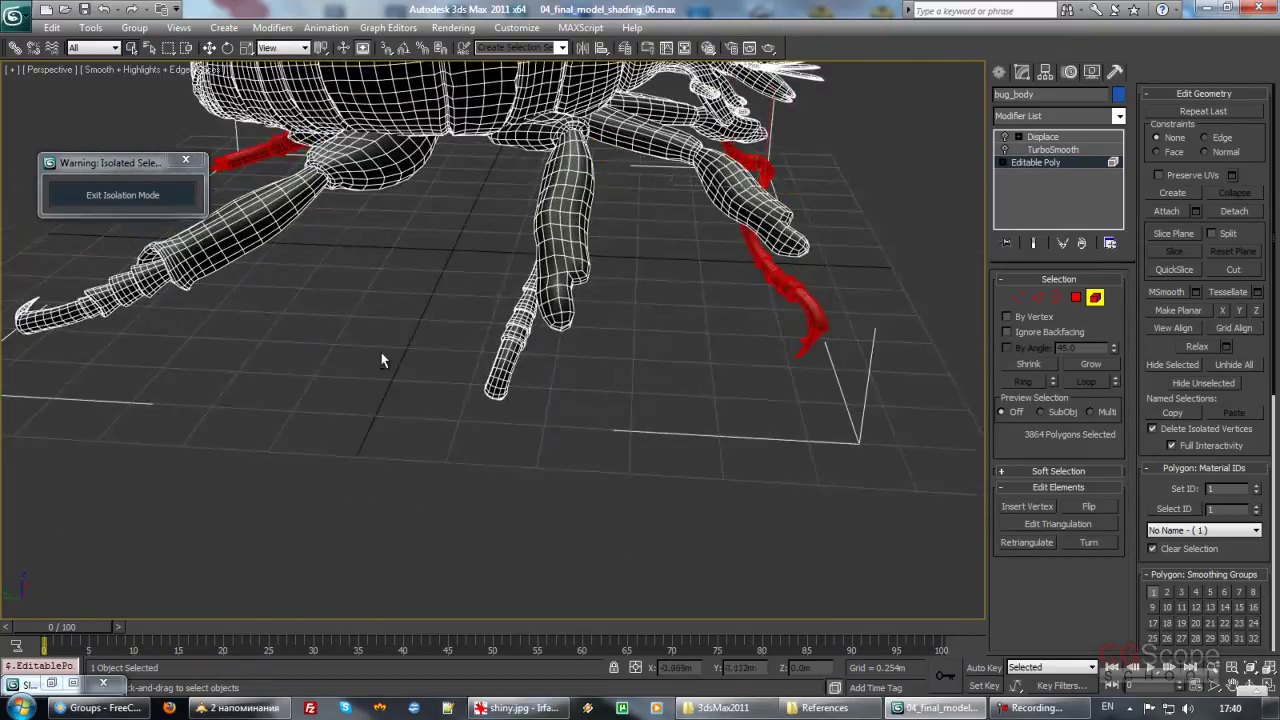
mouse_move(545, 470)
middle_mouse_down("alt")
mouse_move(491, 423)
mouse_move(571, 337)
middle_mouse_up("alt")
left_click_drag(571, 284, 651, 432, "ctrl")
mouse_move(560, 434)
middle_mouse_down("alt")
mouse_move(594, 349)
mouse_move(586, 484)
mouse_move(606, 259)
mouse_move(600, 290)
middle_mouse_up("alt")
left_click_drag(525, 532, 257, 361)
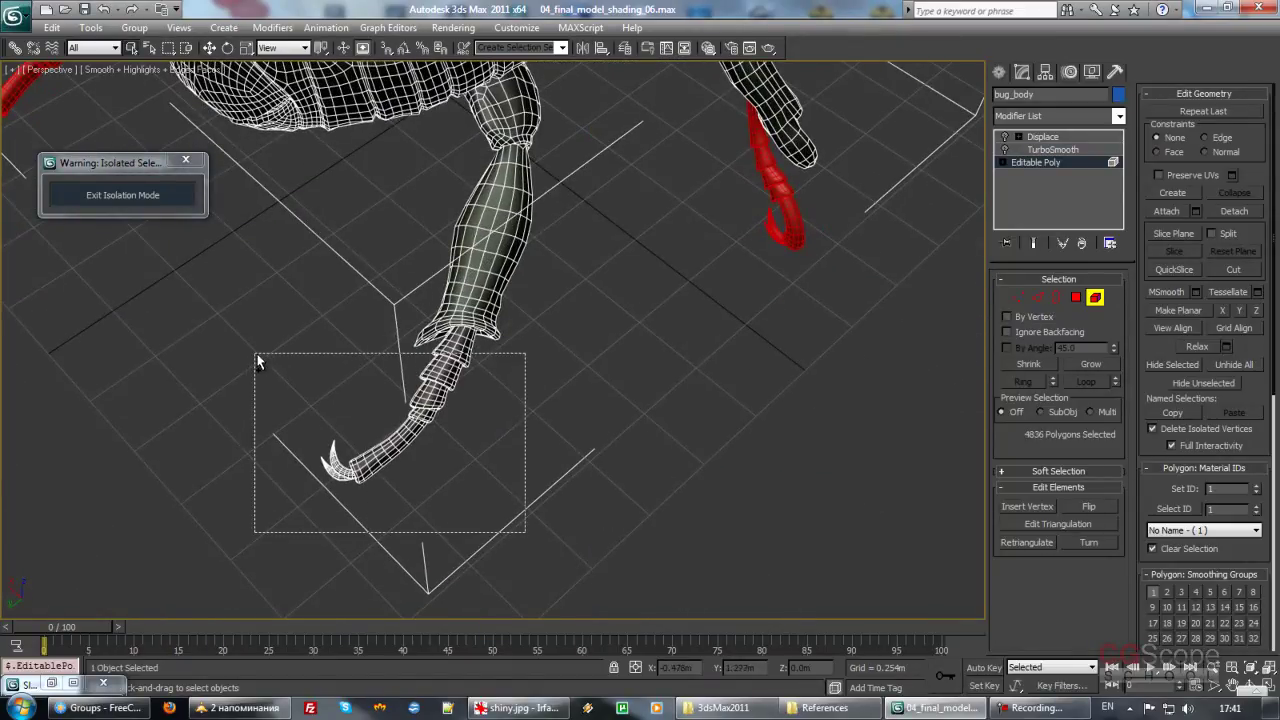
Step: Assign material ID 4 to the selected claws, clear the selection and hide edges
key("z")
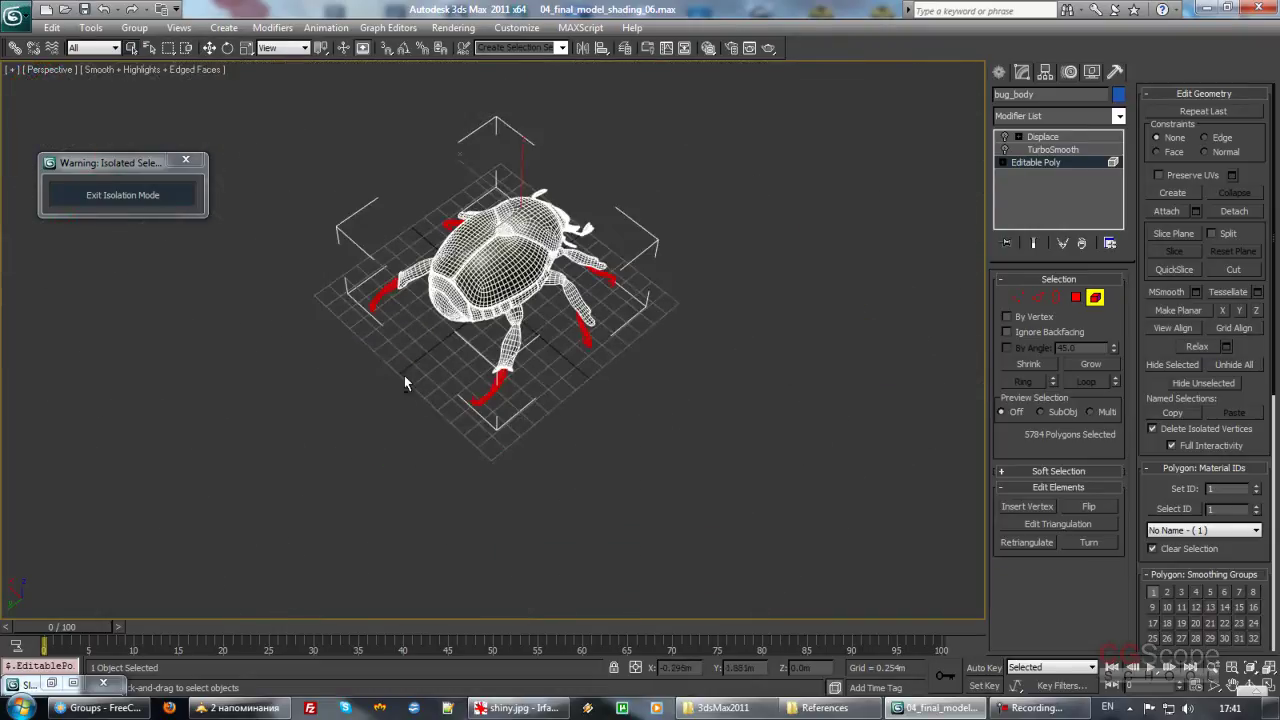
scroll(537, 369, "up", 5)
scroll(543, 366, "down", 3)
middle_click_drag(543, 366, 627, 389, "alt")
scroll(544, 370, "up", 1)
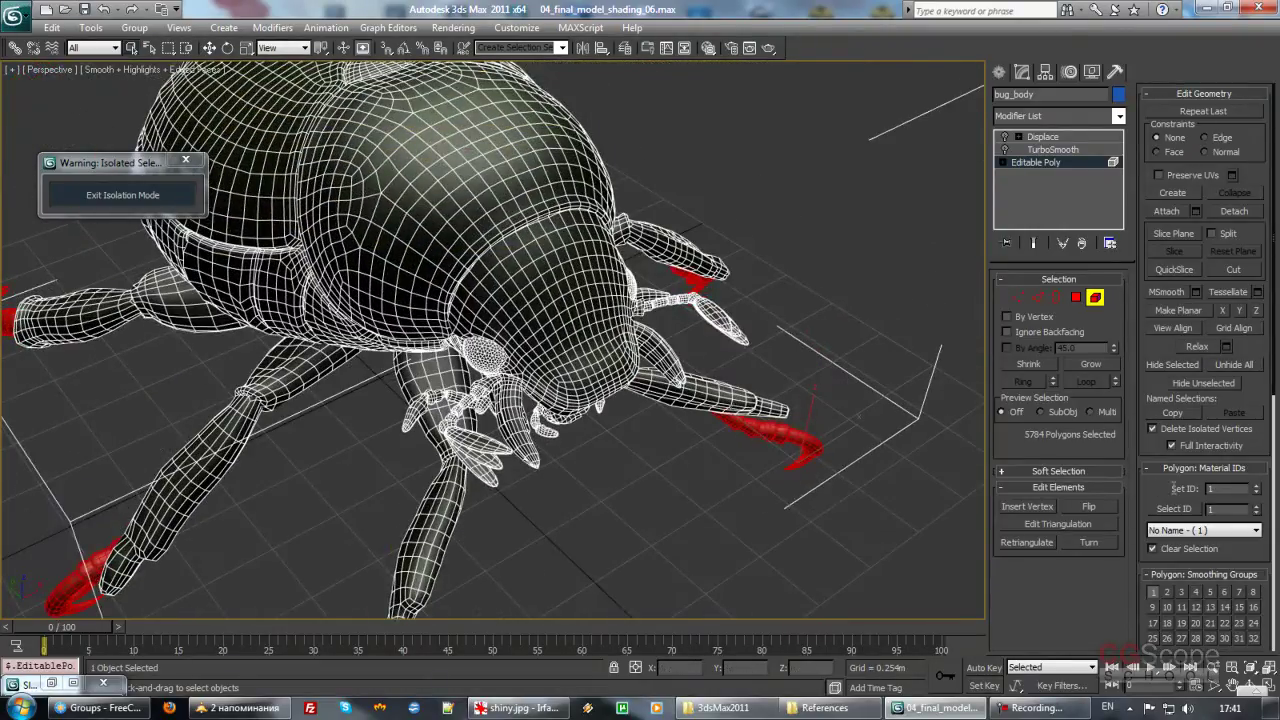
type("4")
key("Return")
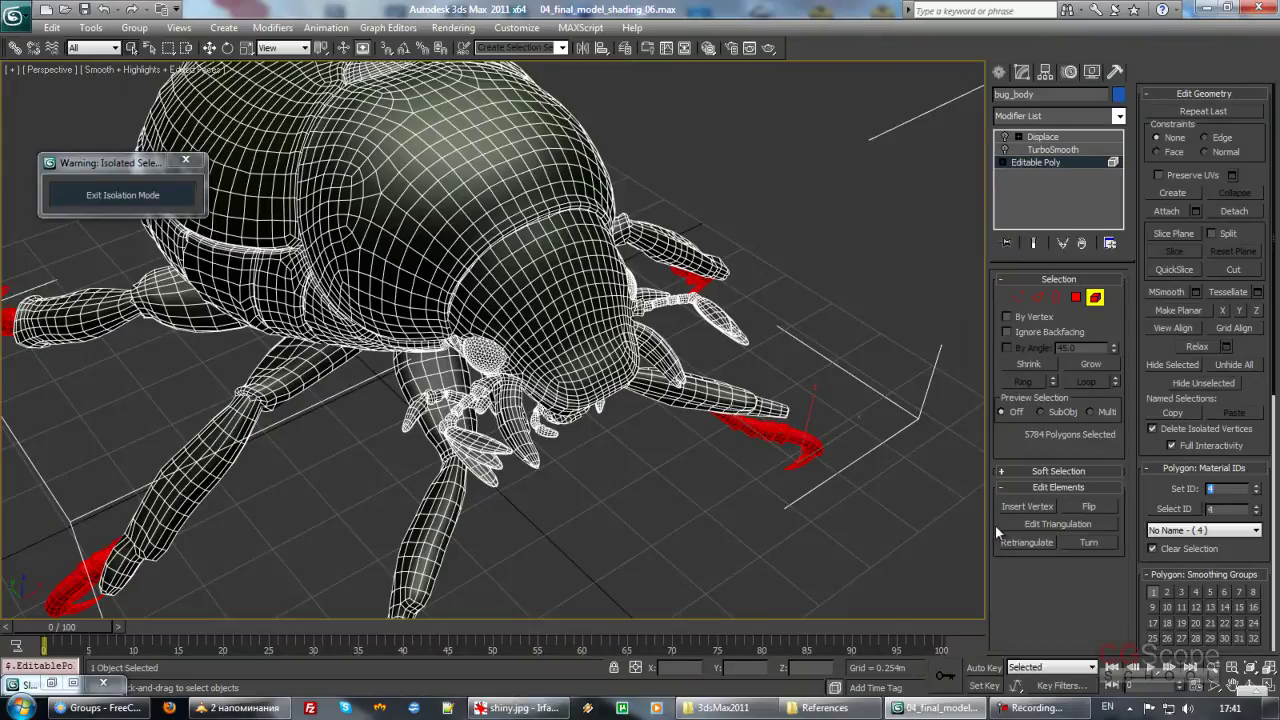
left_click(645, 468)
mouse_move(596, 453)
middle_mouse_down("alt")
mouse_move(520, 420)
mouse_move(546, 396)
middle_mouse_up("alt")
key("F3")
key("F3")
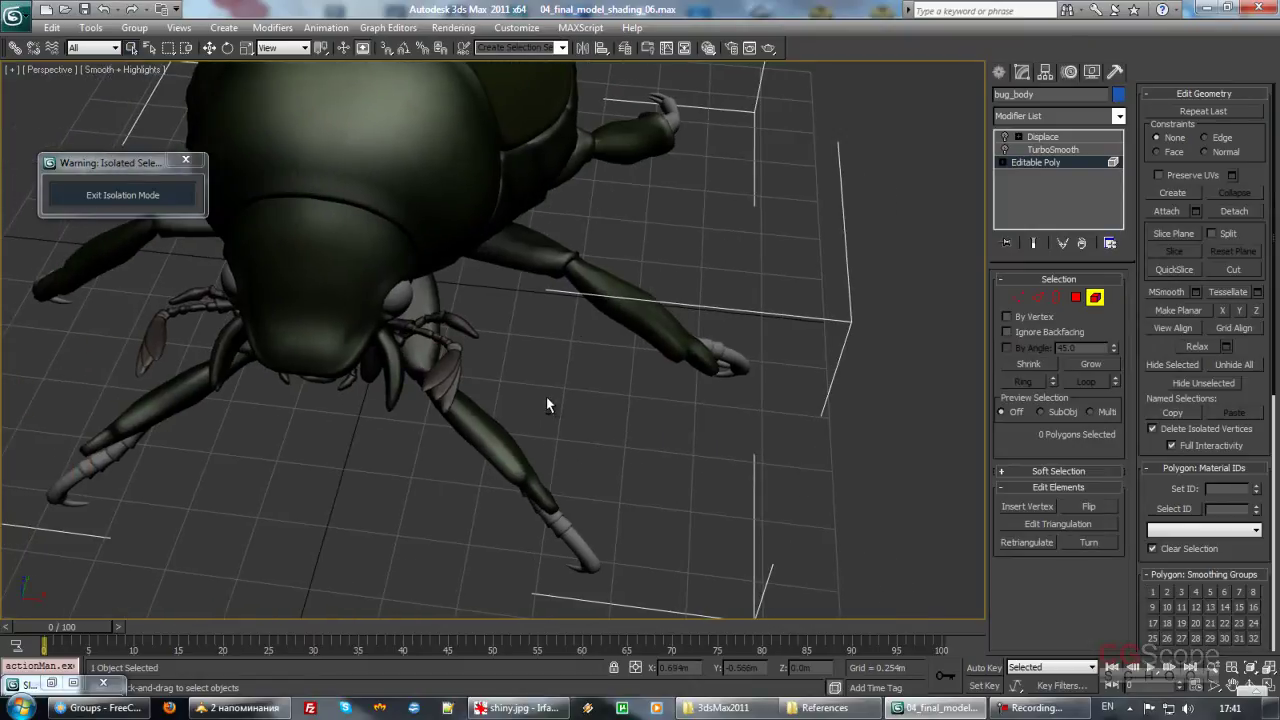
Step: Select the small claw, forearm and flap elements on one side of the head
scroll(546, 396, "up", 3)
scroll(559, 395, "up", 2)
left_click(478, 313)
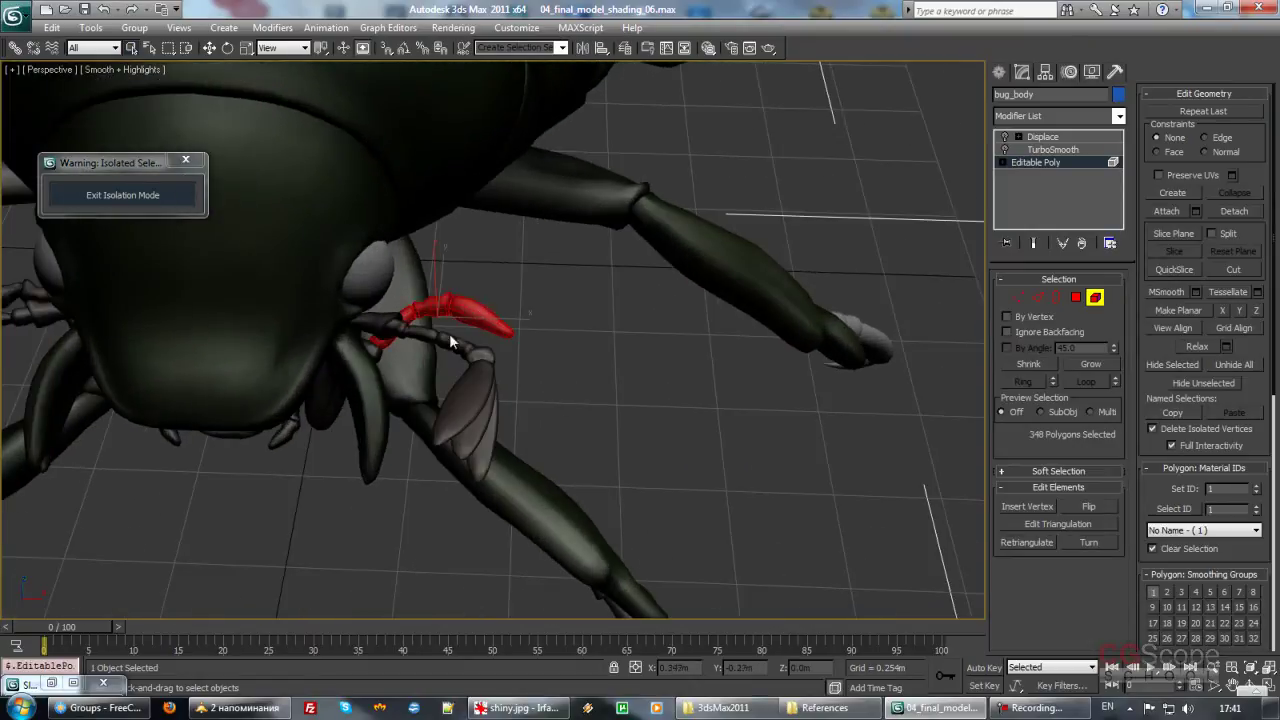
left_click(383, 323, "ctrl")
left_click(452, 344, "ctrl")
left_click(484, 362, "ctrl")
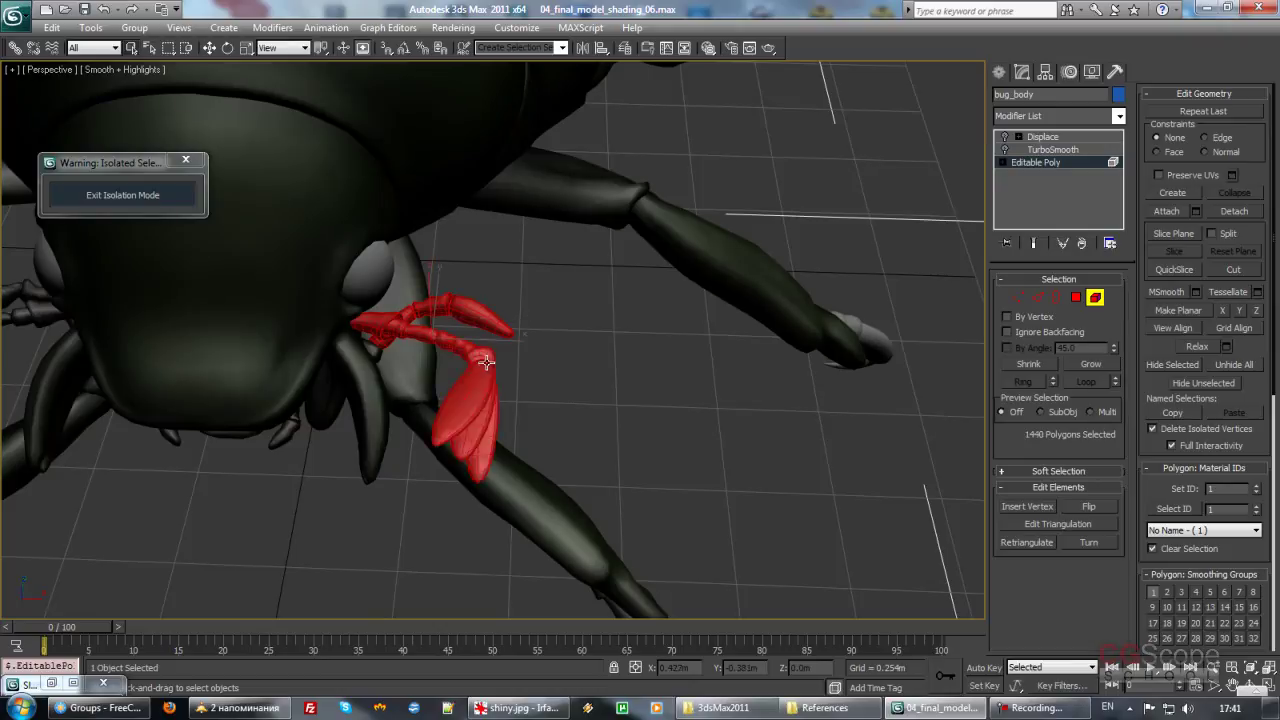
left_click(379, 352, "ctrl")
key("z")
mouse_move(491, 386)
middle_mouse_down("alt")
mouse_move(543, 363)
mouse_move(526, 320)
mouse_move(431, 325)
mouse_move(423, 366)
mouse_move(491, 360)
mouse_move(380, 411)
mouse_move(549, 376)
mouse_move(485, 385)
middle_mouse_up("alt")
Step: Add the front claws, the other flap and the front limb segments to the selection
left_click(485, 385, "ctrl")
left_click(300, 362, "ctrl")
mouse_move(300, 362)
middle_mouse_down("alt")
mouse_move(375, 395)
mouse_move(557, 389)
mouse_move(543, 414)
mouse_move(456, 374)
middle_mouse_up("alt")
left_click(409, 373, "ctrl")
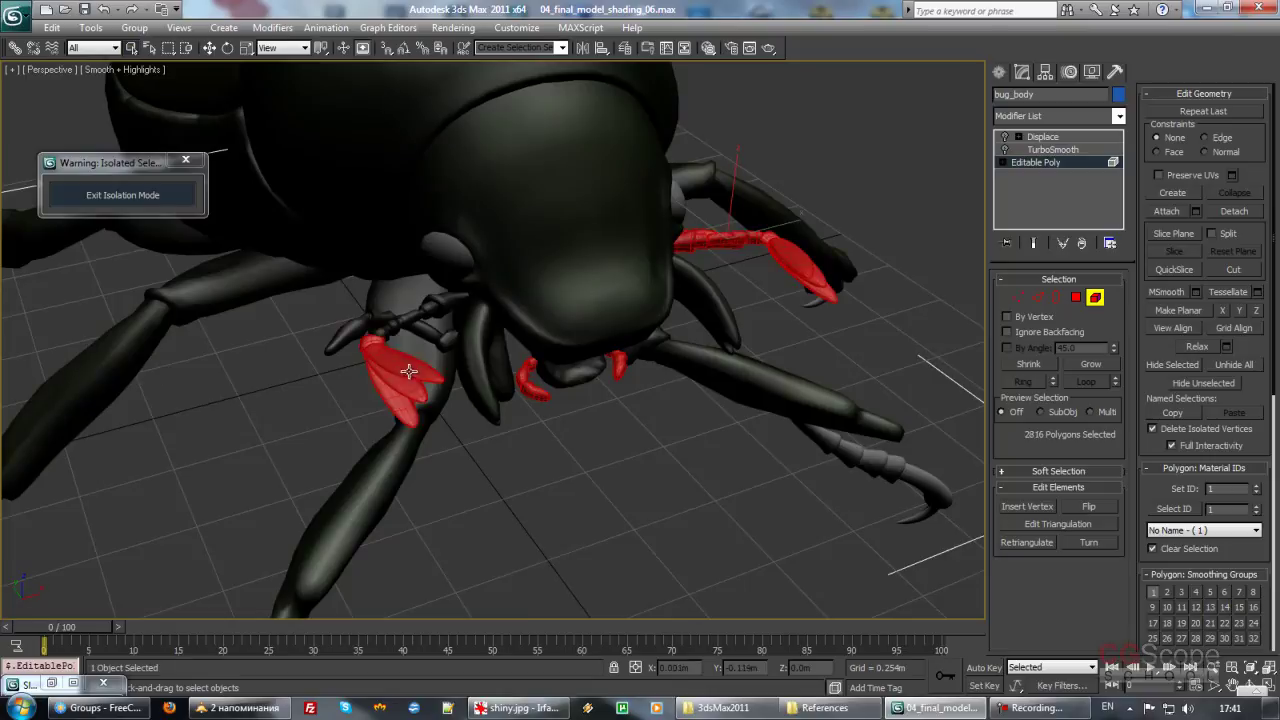
left_click(435, 338, "ctrl")
left_click(440, 302, "ctrl")
left_click(453, 329, "ctrl")
mouse_move(453, 329)
middle_mouse_down("alt")
mouse_move(486, 377)
mouse_move(497, 294)
mouse_move(405, 330)
mouse_move(414, 343)
middle_mouse_up("alt")
key("F3")
mouse_move(616, 393)
middle_mouse_down("alt")
mouse_move(590, 418)
mouse_move(640, 410)
middle_mouse_up("alt")
key("F3")
scroll(590, 418, "down", 10)
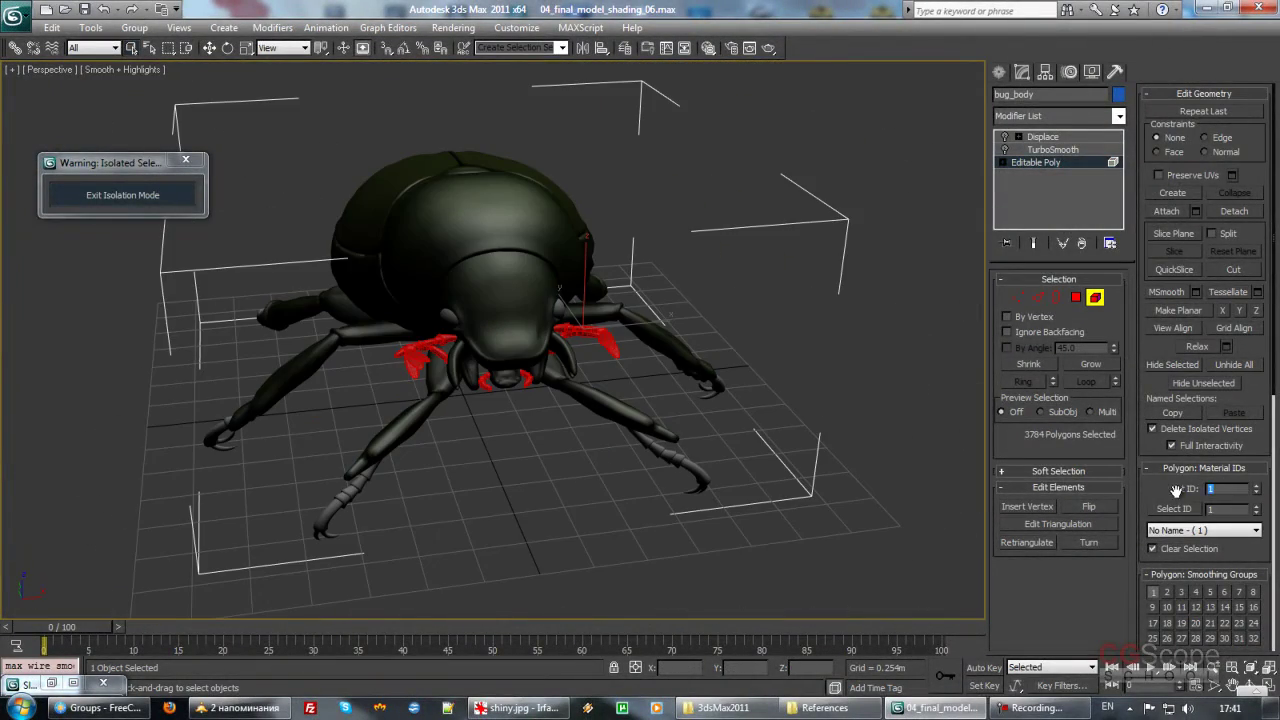
type("4")
Step: Apply material ID 4 to the selected head parts and leave polygon sub-object mode
key("Return")
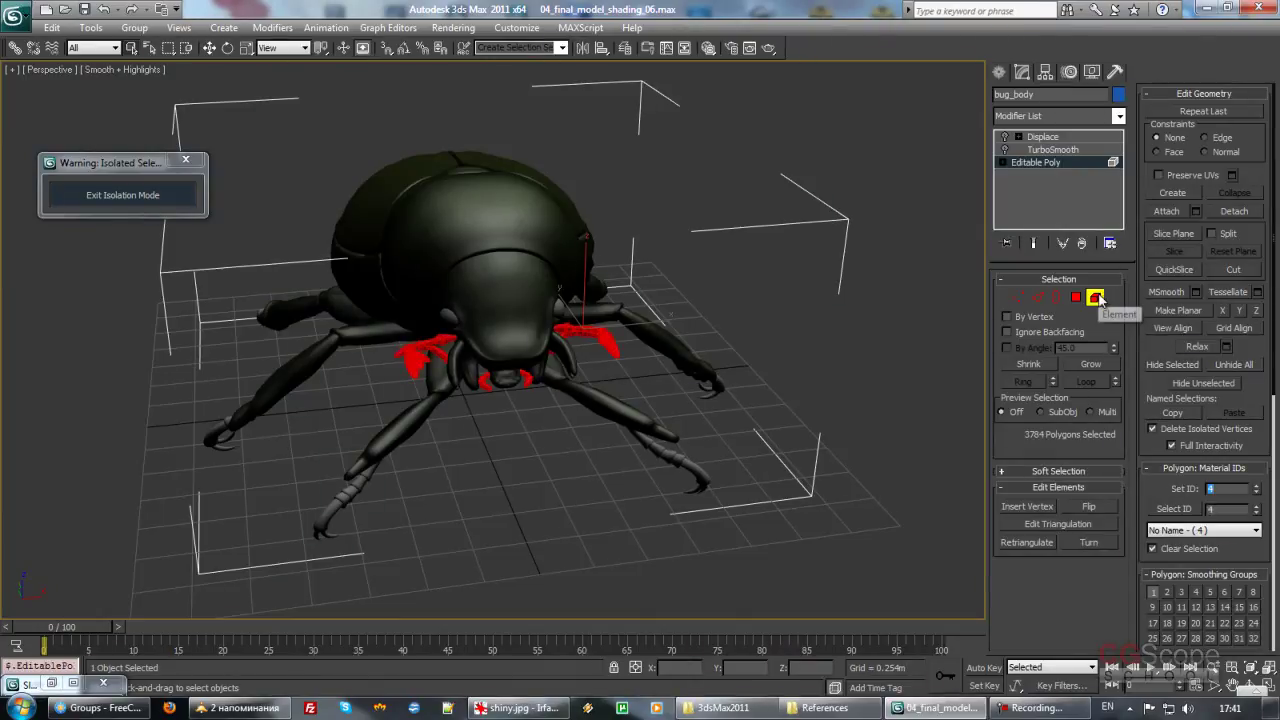
left_click(1095, 297)
left_click(1052, 149)
left_click(1043, 137)
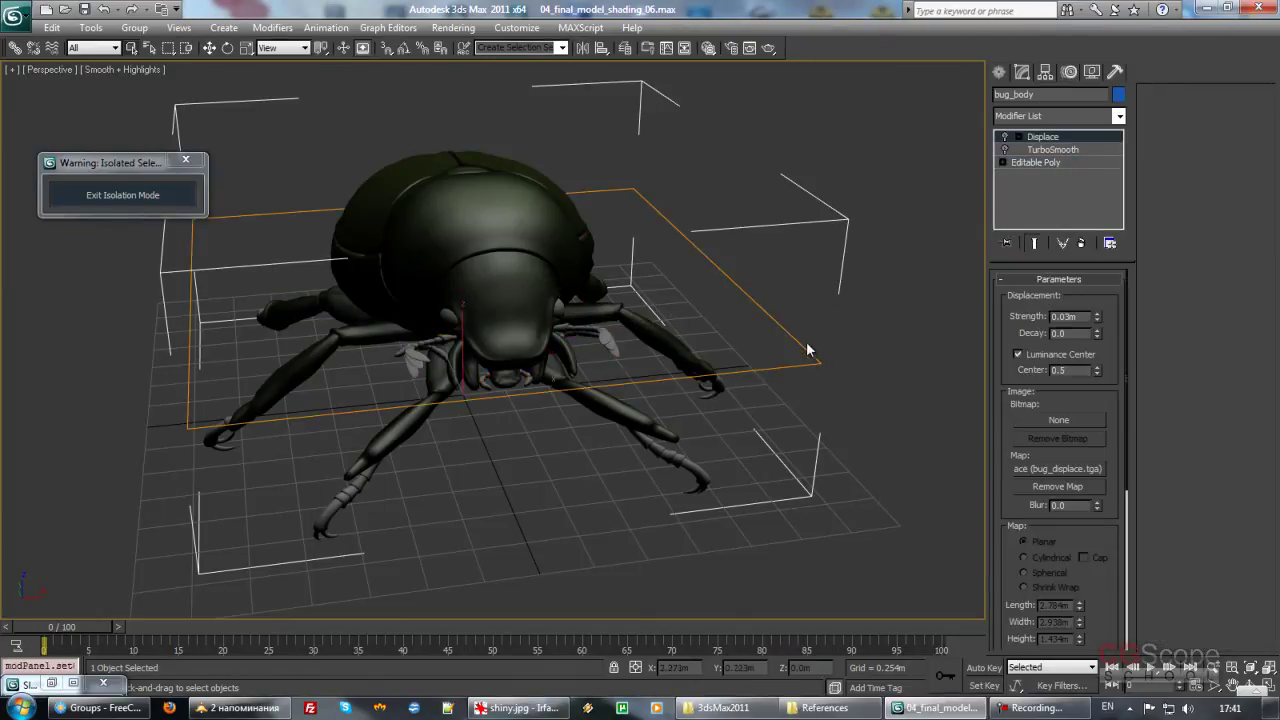
left_click(832, 347)
mouse_move(834, 349)
middle_mouse_down("alt")
mouse_move(587, 381)
mouse_move(580, 334)
middle_mouse_up("alt")
Step: Exit isolation mode to restore the full scene and reselect the beetle
key("c")
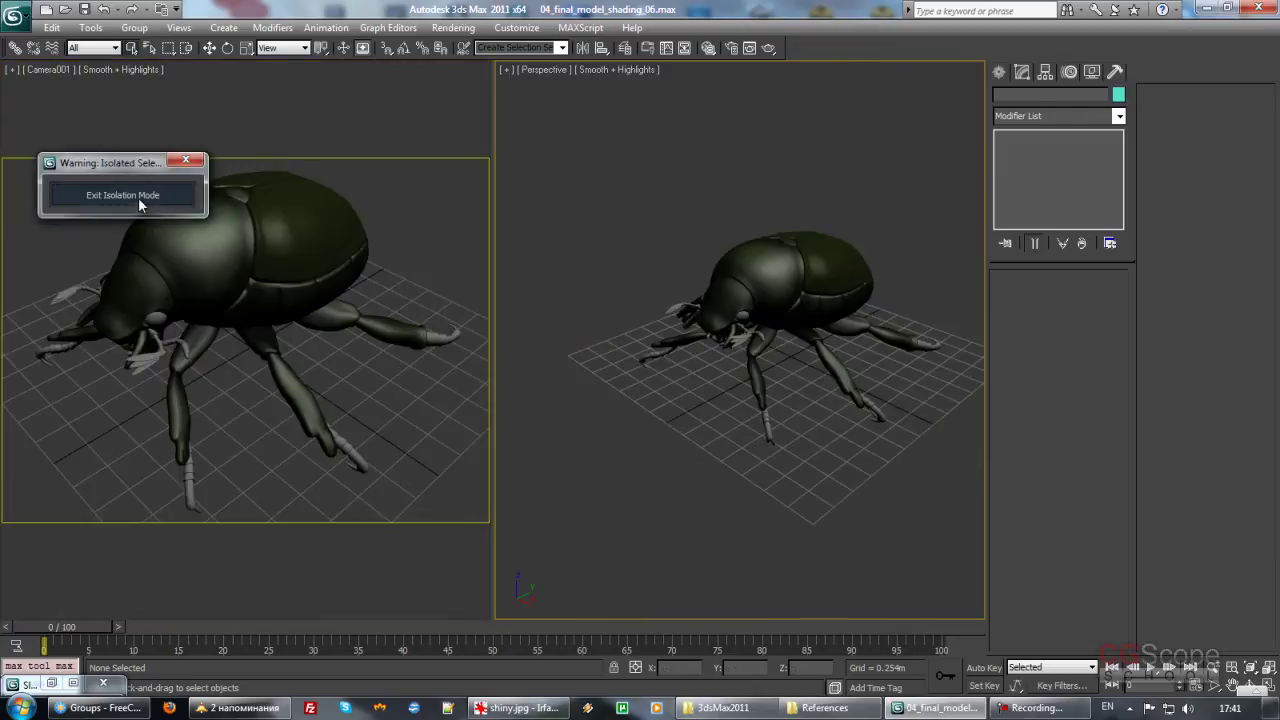
left_click(122, 195)
left_click(750, 322)
Step: Name sub-material slot 1 bug_green_area by reusing the material's own name
key("z")
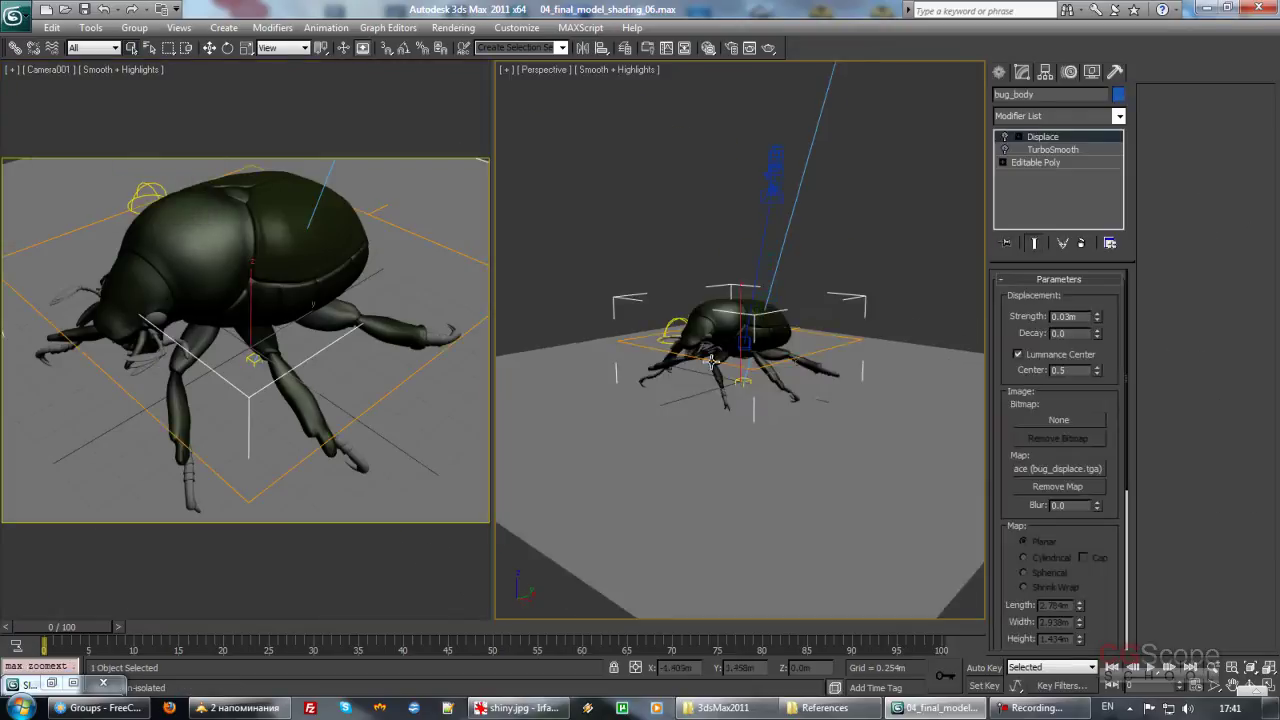
middle_click_drag(576, 355, 545, 318, "alt")
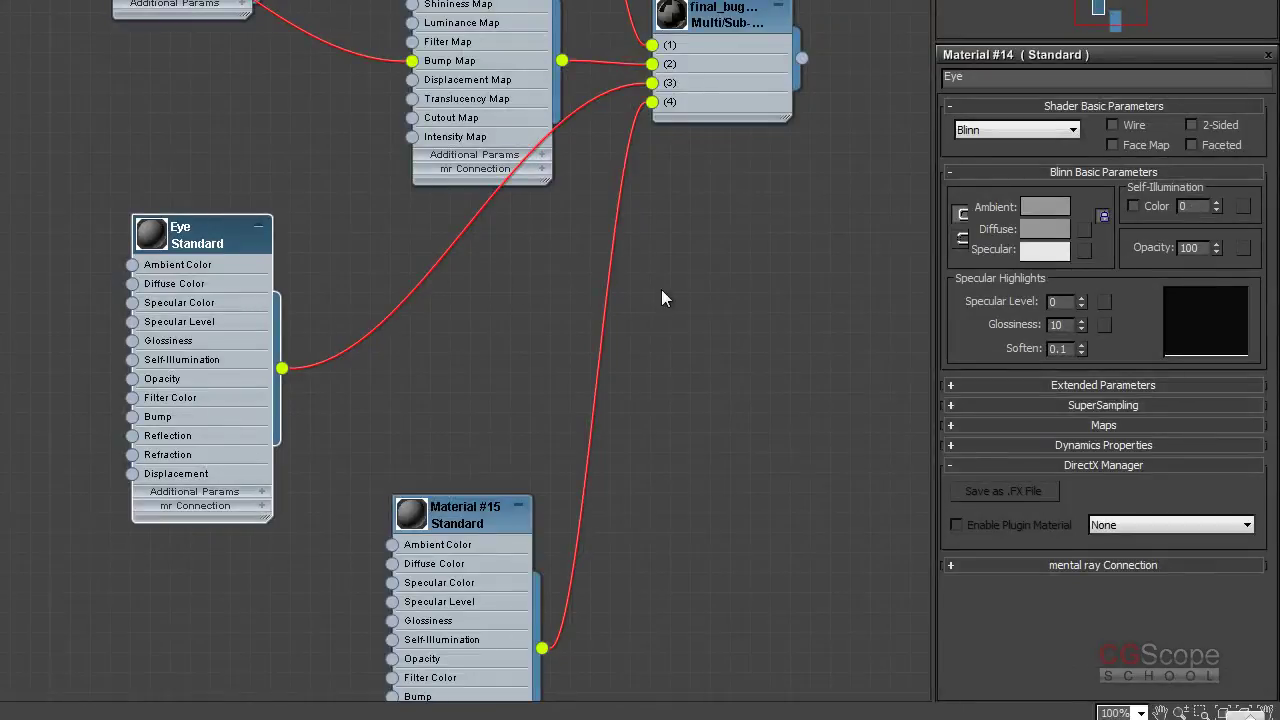
middle_click_drag(692, 239, 614, 329)
mouse_move(560, 450)
middle_mouse_down()
mouse_move(641, 363)
mouse_move(682, 369)
mouse_move(574, 339)
middle_mouse_up()
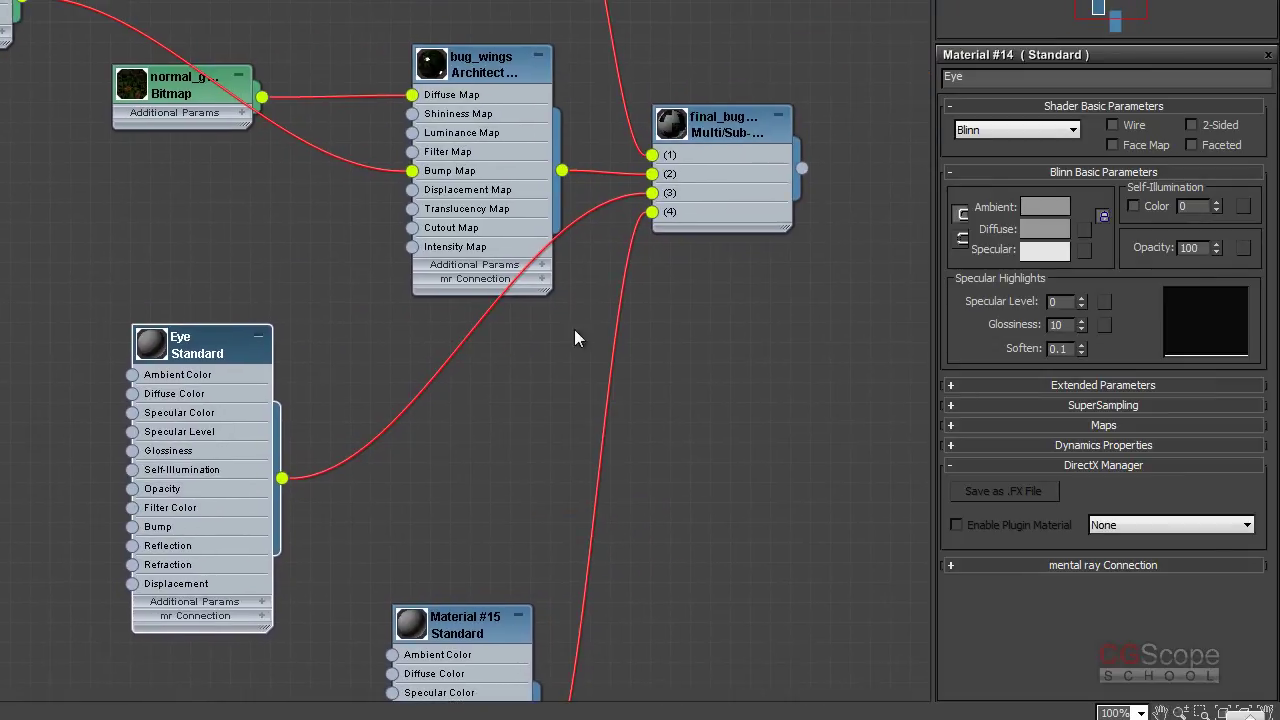
double_click(712, 120)
middle_click_drag(757, 280, 620, 580)
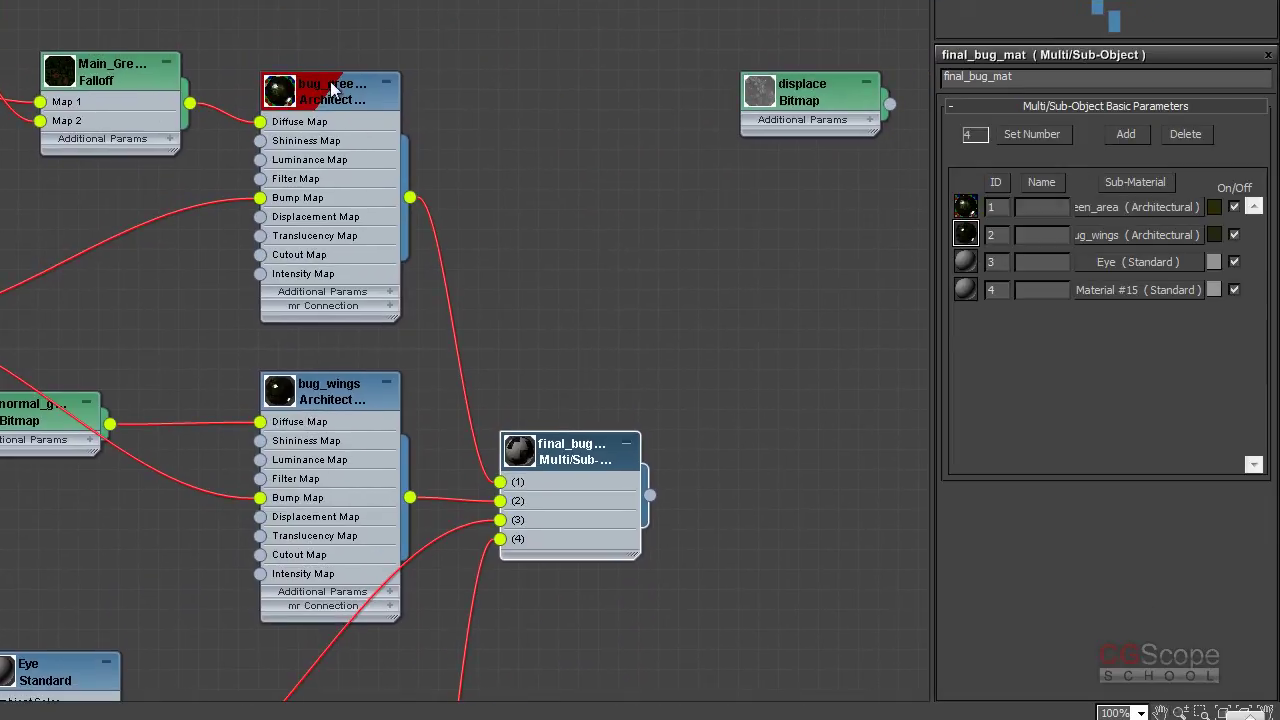
double_click(335, 102)
double_click(1029, 80)
key("ctrl+c")
double_click(564, 449)
key("ctrl+v")
key("Return")
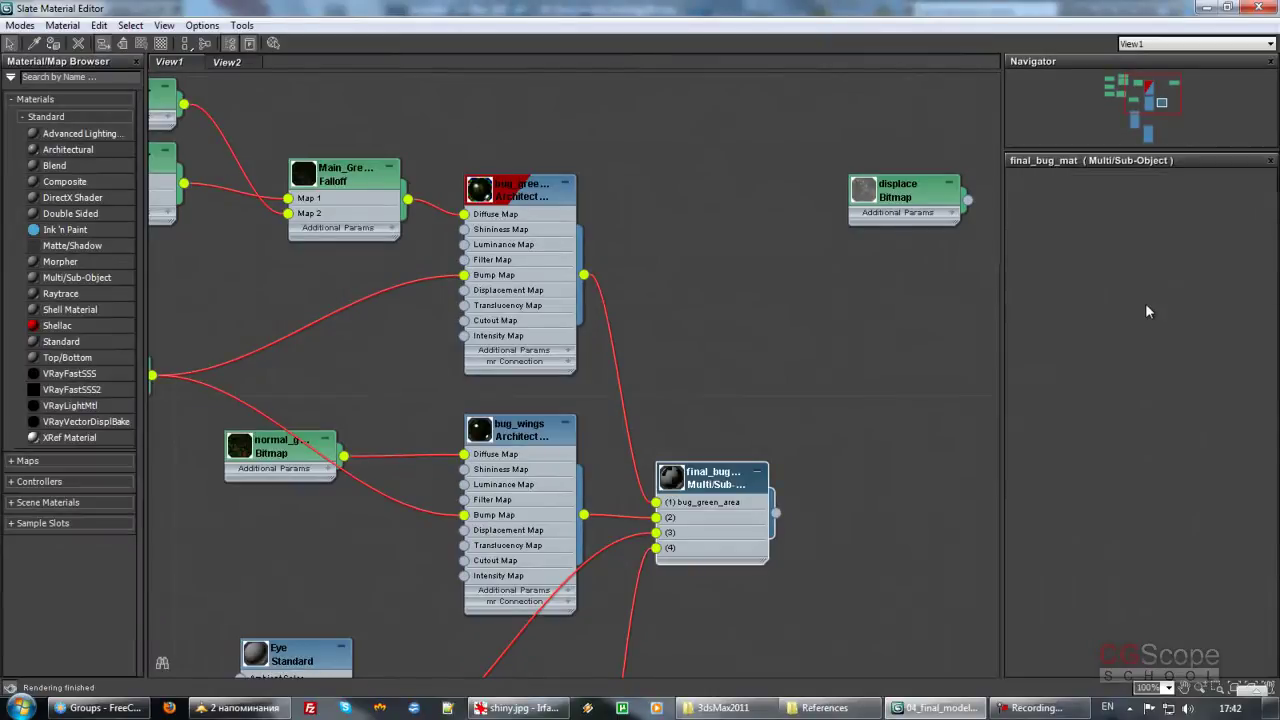
Step: Name sub-material slot 2 bug_wings
left_click(1147, 311)
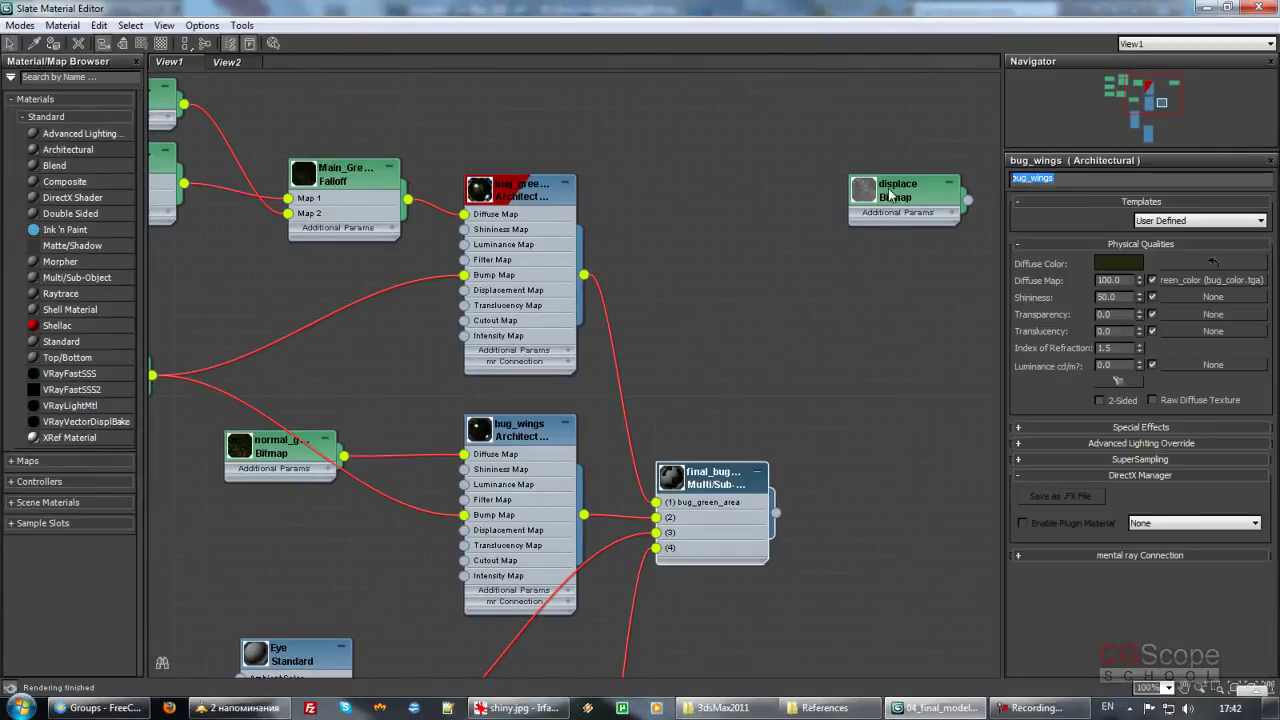
double_click(722, 490)
left_click(1084, 304)
type("bug_wings")
key("Return")
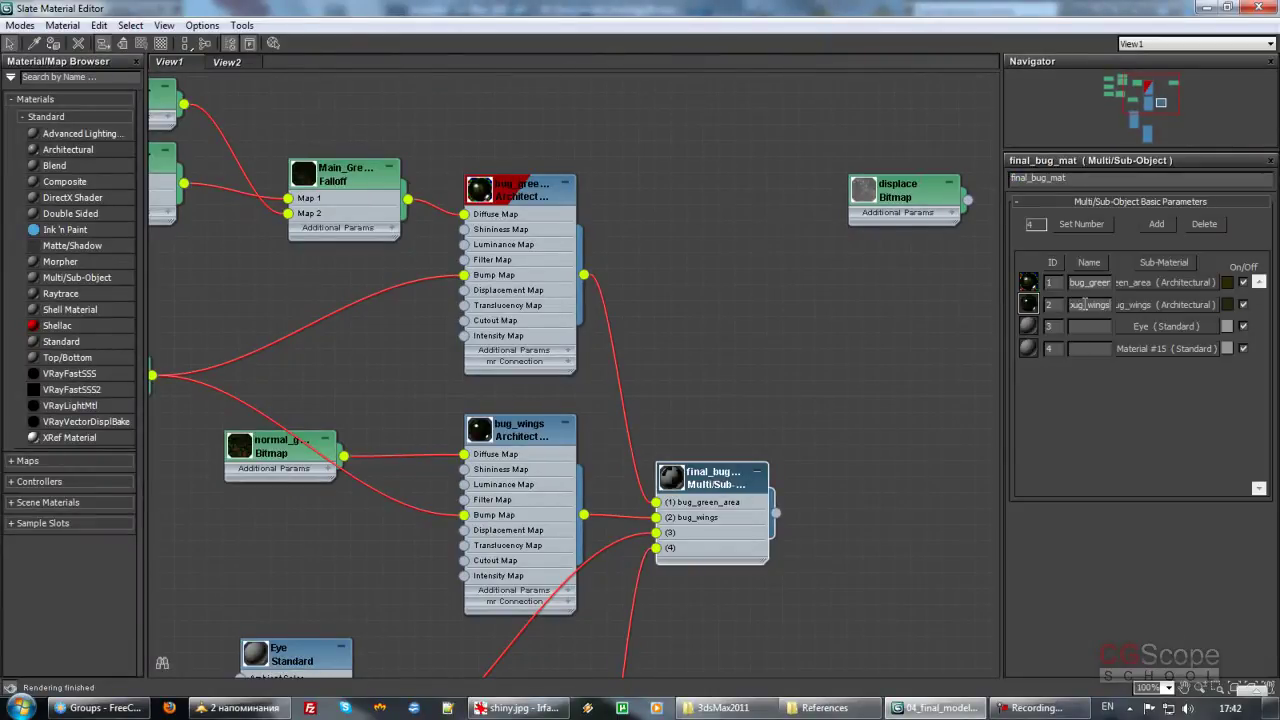
Step: Rename the Eye material to bug_eyes and give slot 3 the name bug_eyes
left_click(1153, 327)
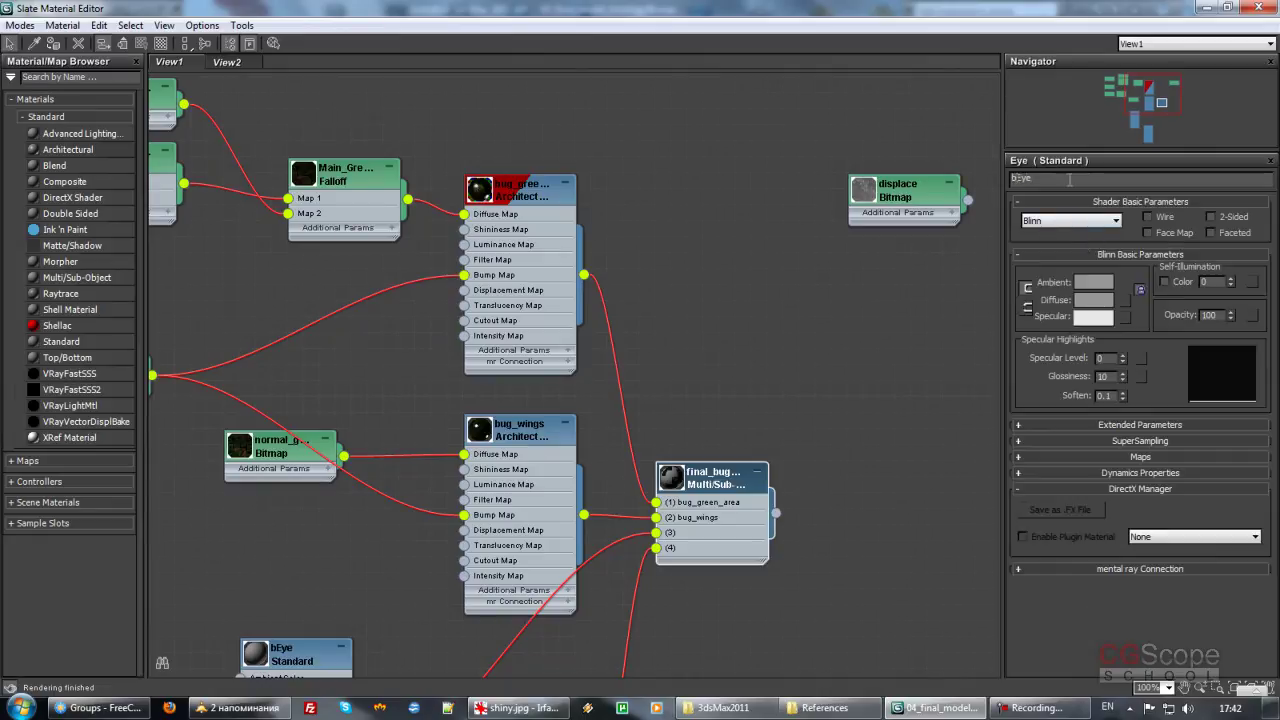
key("BackSpace")
key("BackSpace")
key("BackSpace")
type("eye")
key("Return")
type("s")
key("Return")
key("BackSpace")
key("ctrl+z")
double_click(716, 477)
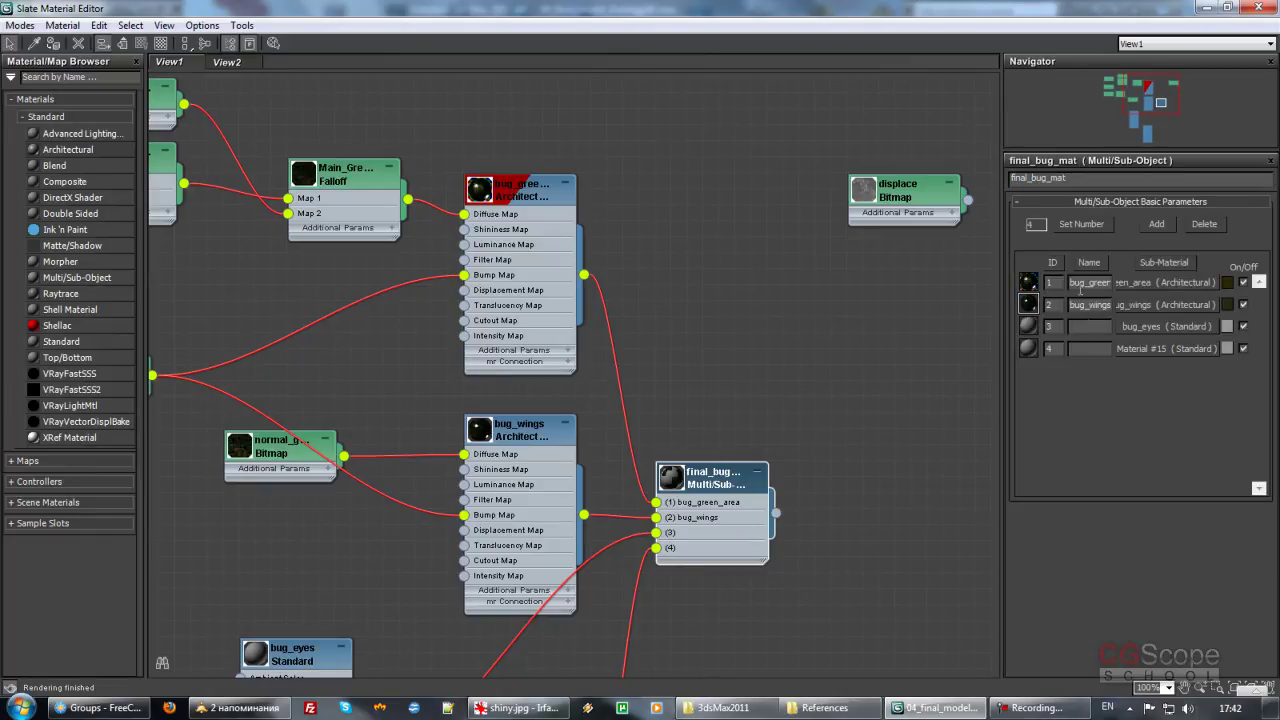
left_click(1085, 325)
key("ctrl+v")
key("Return")
Step: Name slot 4 bug_legs and rename Material #15 to bug_legs
left_click(1094, 349)
type("bug")
double_click(1092, 348)
key("ctrl+c")
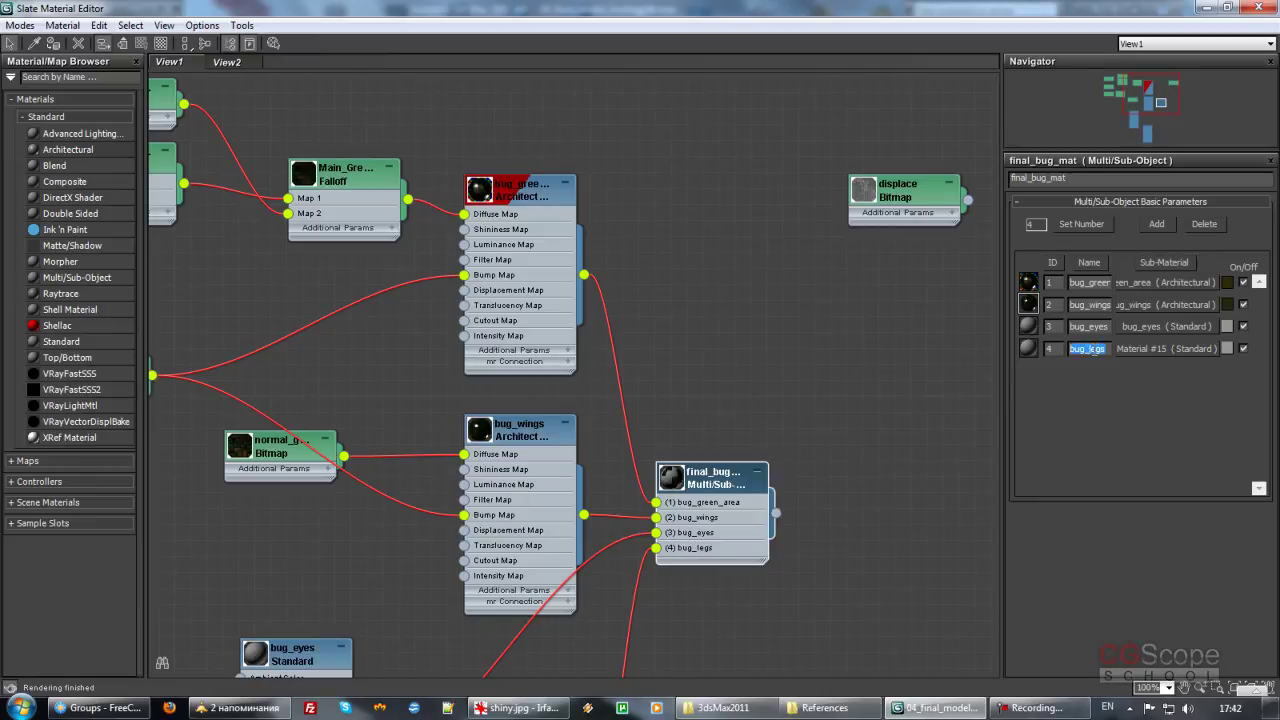
left_click(1150, 347)
key("ctrl+v")
Step: Set the bug_eyes Diffuse colour to near-black RGB 10 and restore the editor window
mouse_move(736, 396)
middle_mouse_down()
mouse_move(661, 426)
mouse_move(706, 439)
middle_mouse_up()
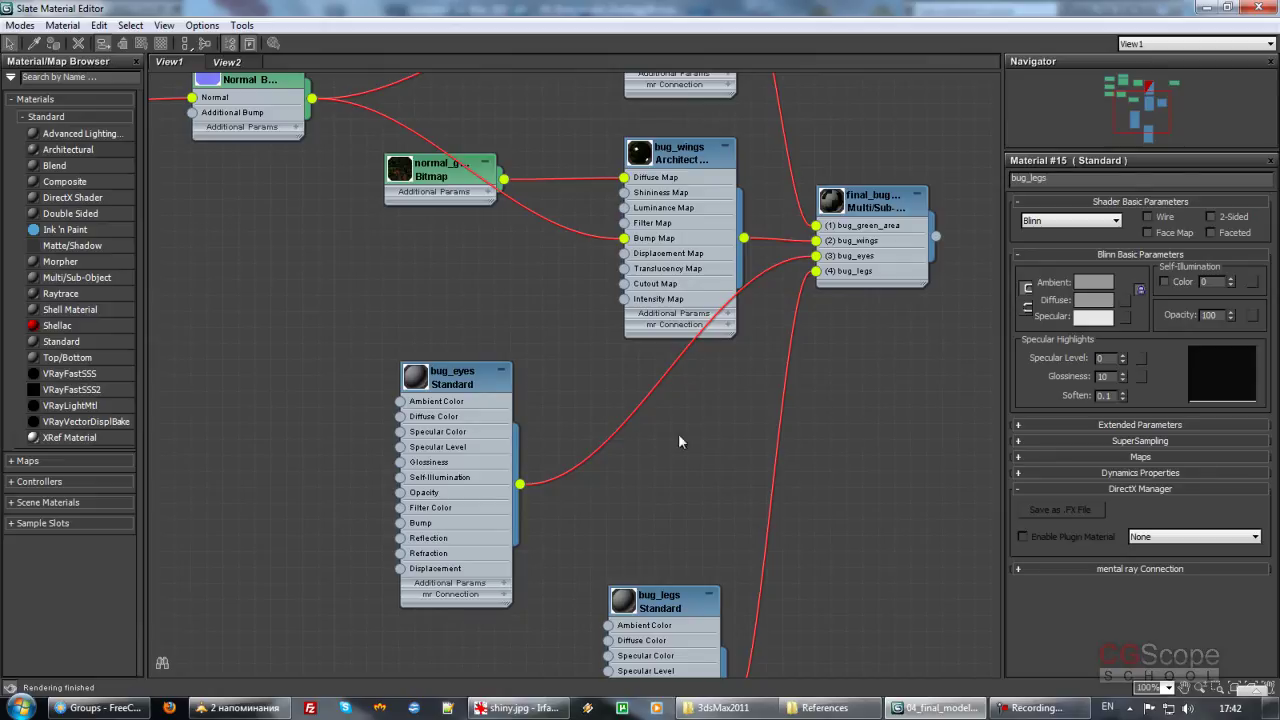
double_click(455, 378)
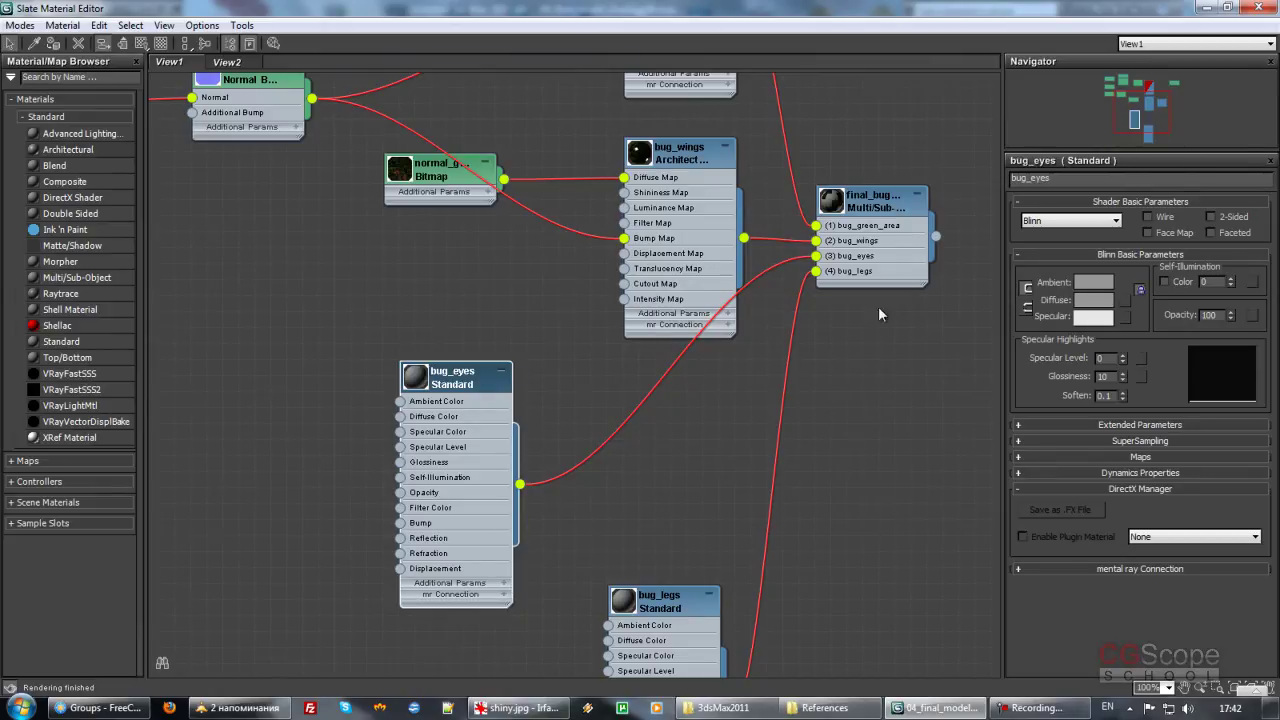
left_click(1093, 299)
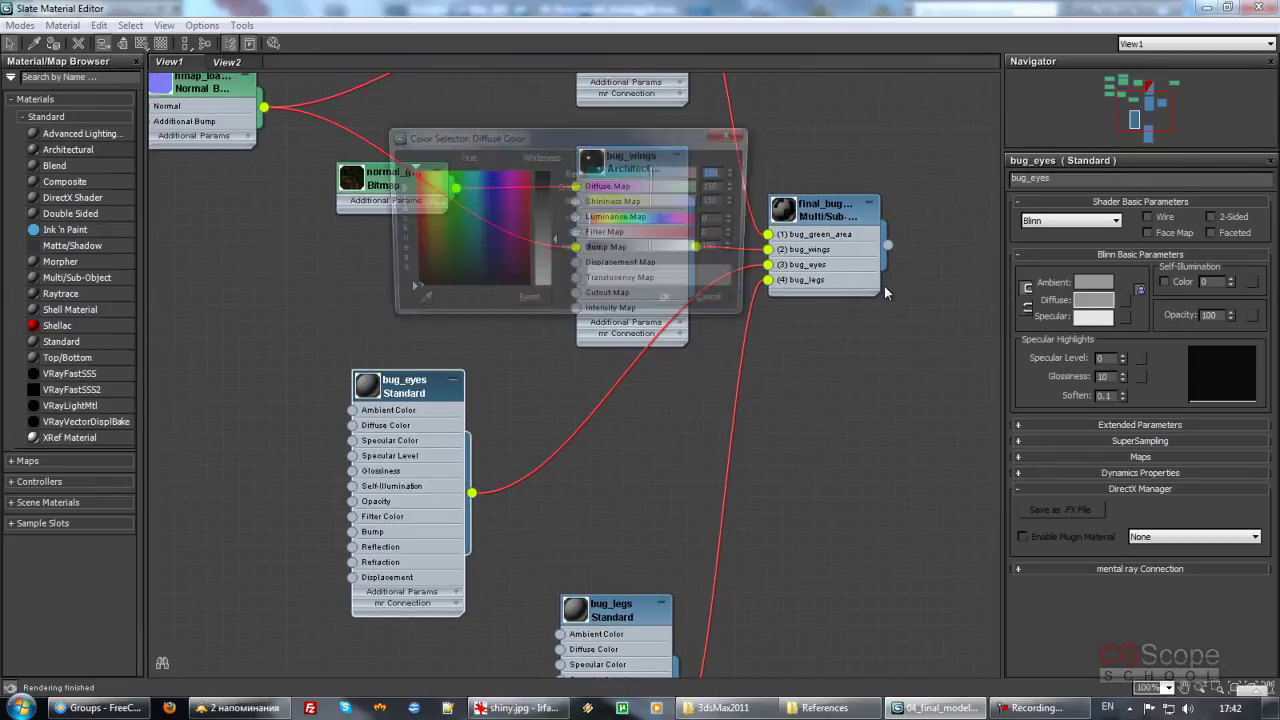
left_click_drag(543, 196, 548, 175)
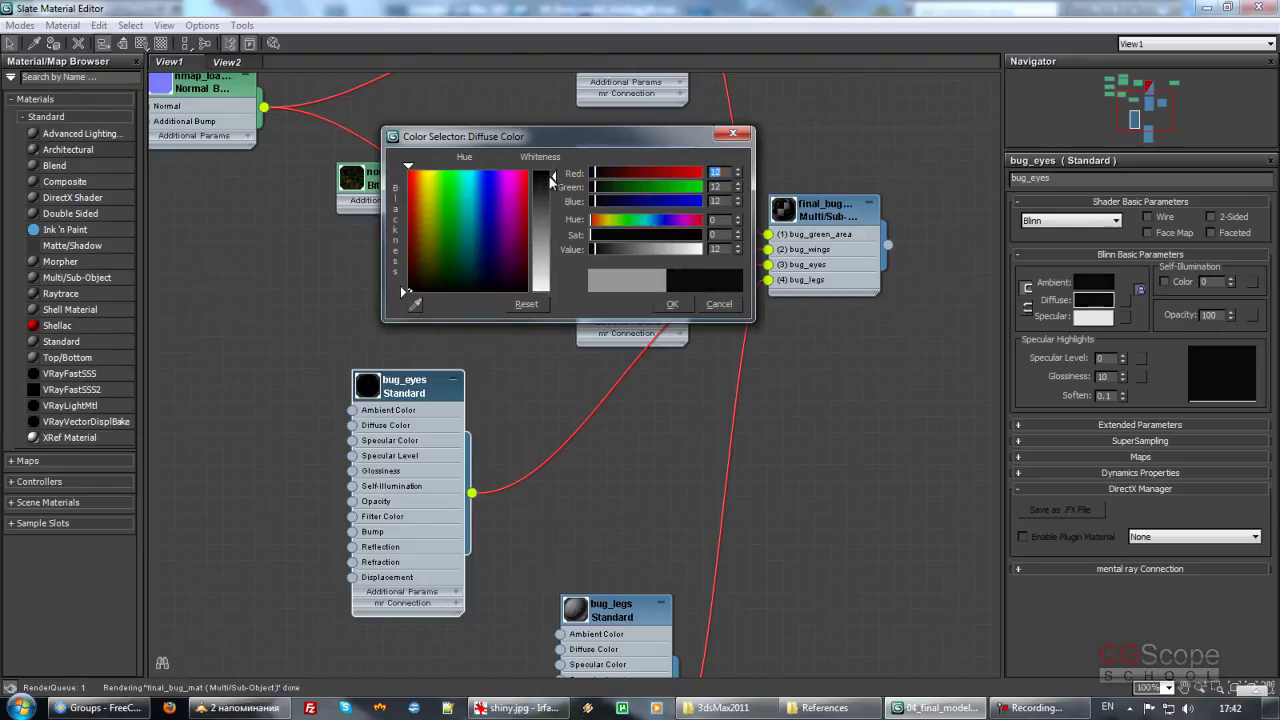
left_click(671, 305)
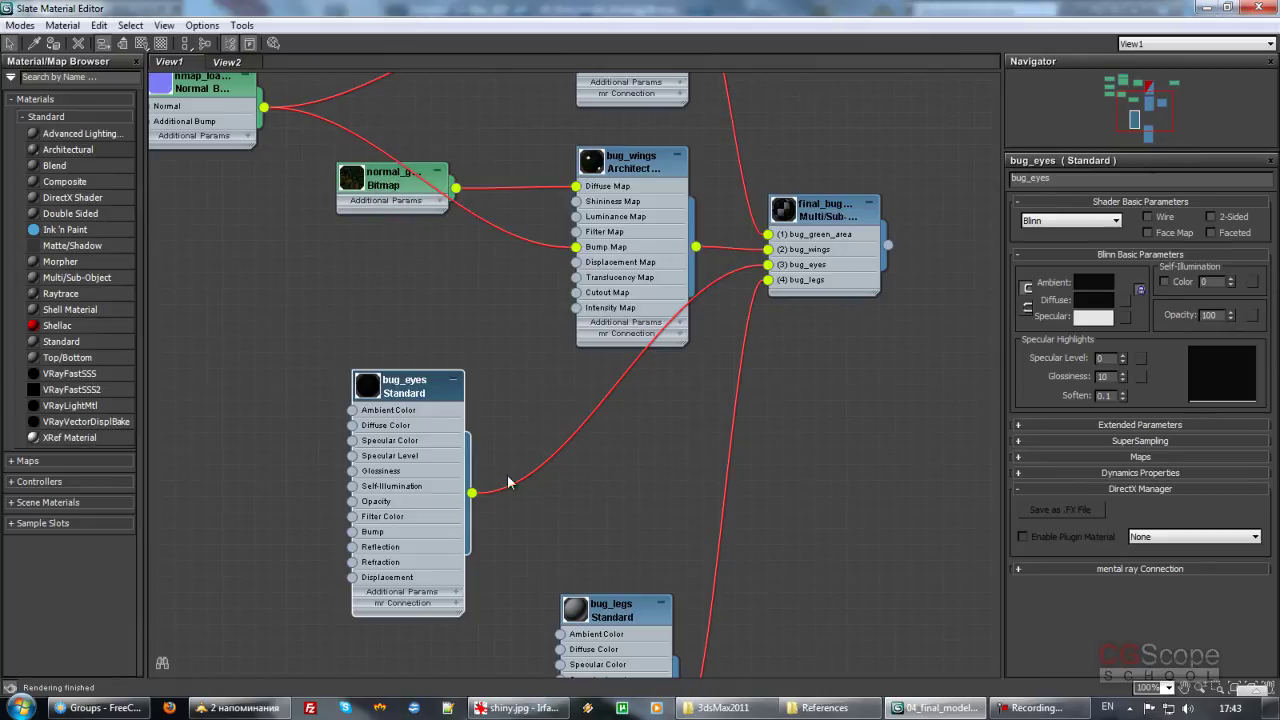
left_click(1228, 7)
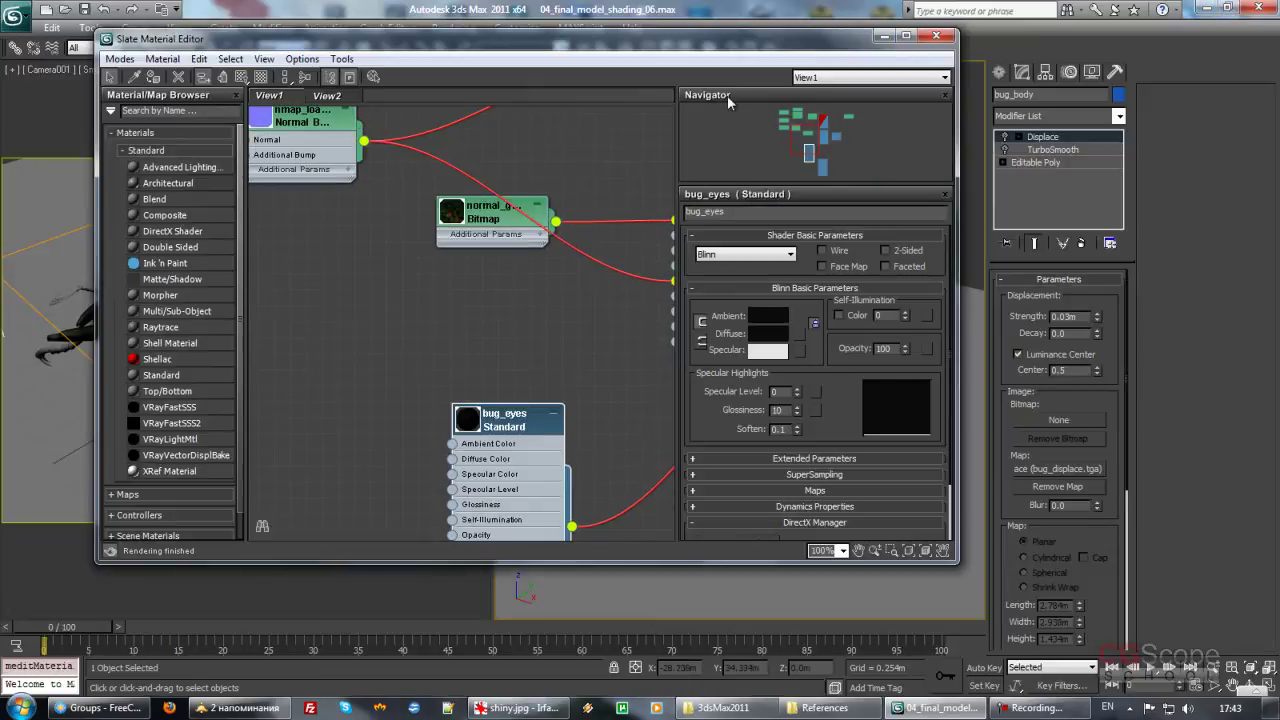
Step: Close the material editor, then orbit and dolly Camera001 closer to the beetle
mouse_move(385, 317)
middle_mouse_down()
mouse_move(392, 254)
mouse_move(438, 246)
middle_mouse_up()
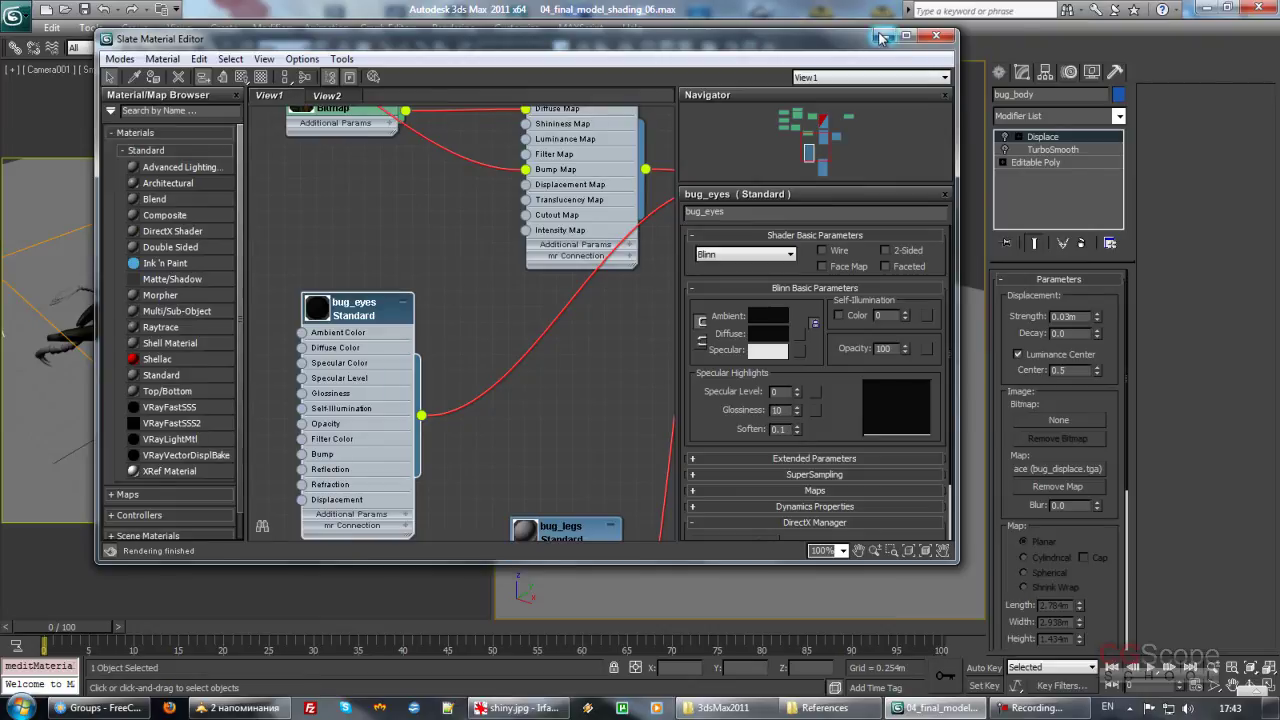
left_click(883, 36)
left_click(262, 350)
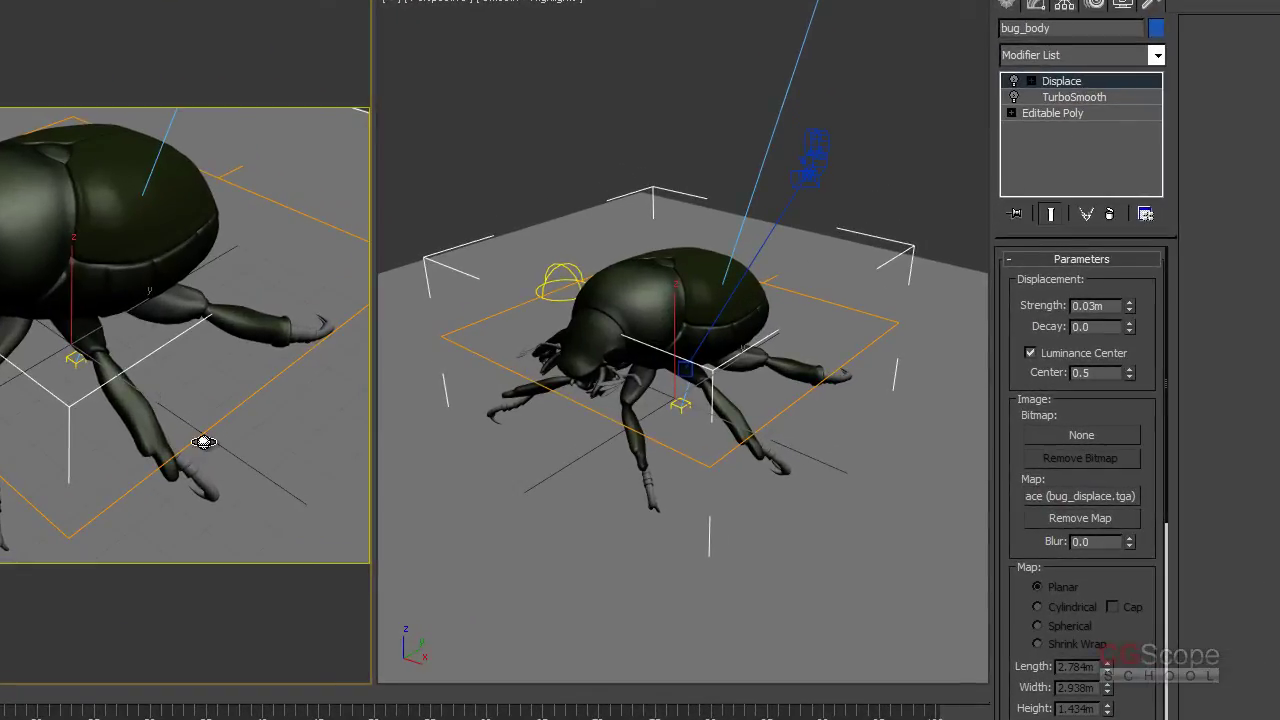
left_click_drag(226, 465, 82, 327)
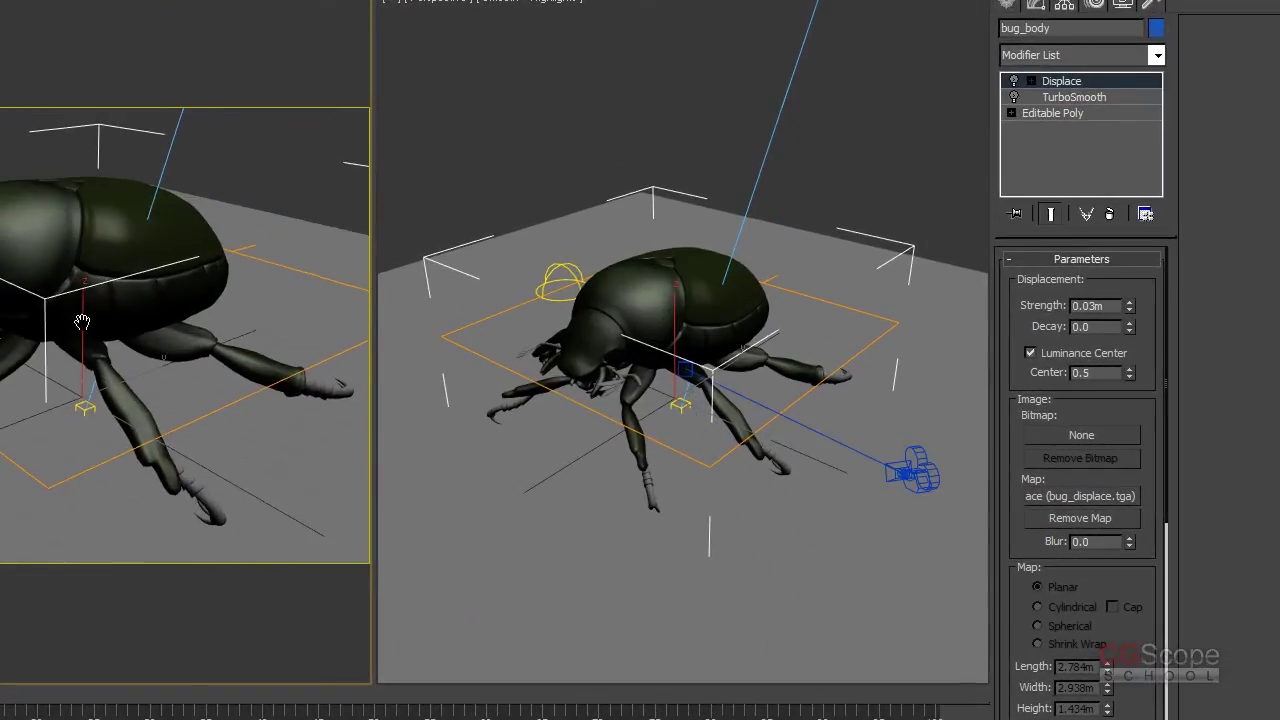
left_click_drag(82, 327, 1254, 700)
left_click_drag(148, 403, 147, 370)
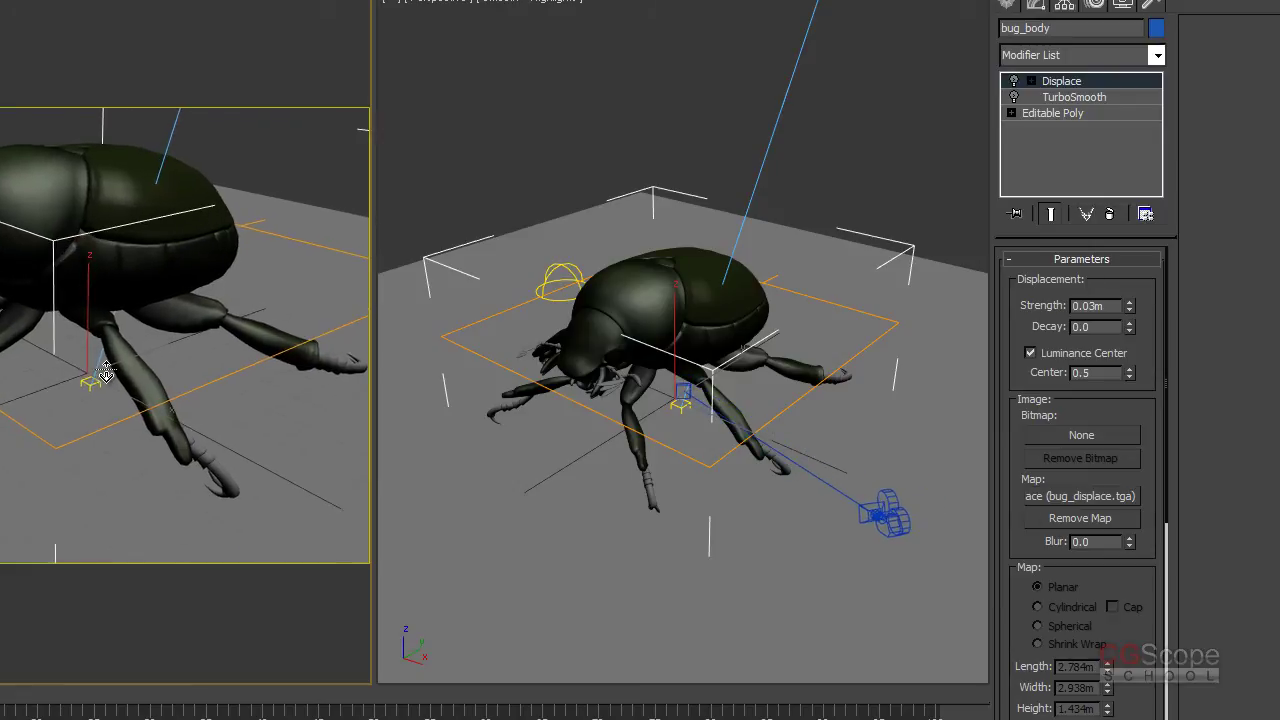
right_click(155, 371)
Step: Hide the transform gizmo and bring up Render Setup's Raytracer settings
key("x")
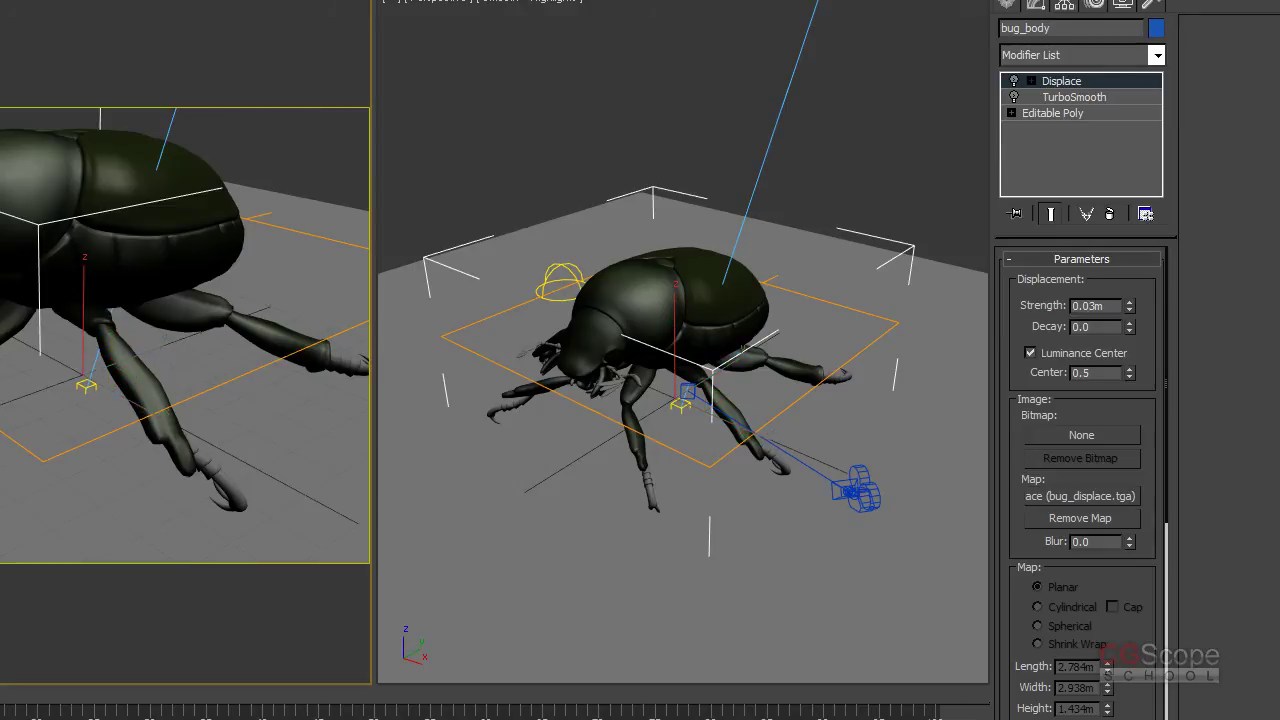
key("F10")
left_click(790, 45)
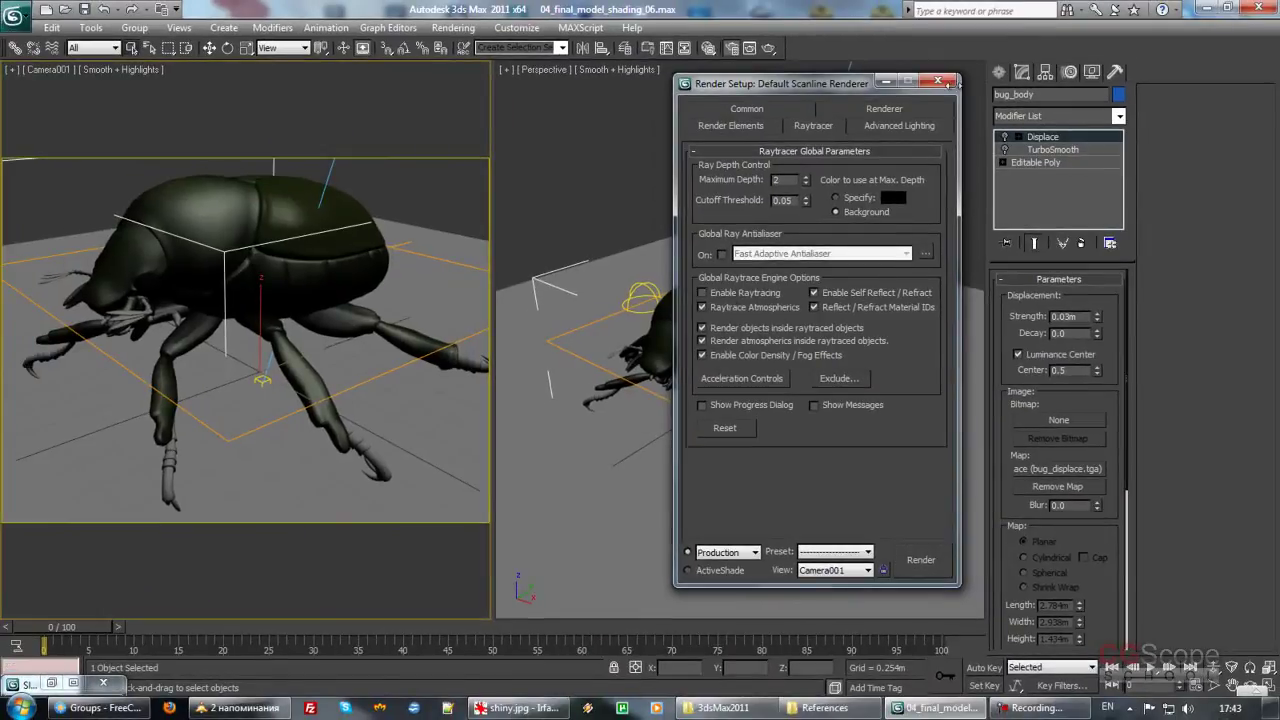
Step: Close Render Setup and render the beetle from Camera001
left_click(950, 76)
key("shift+q")
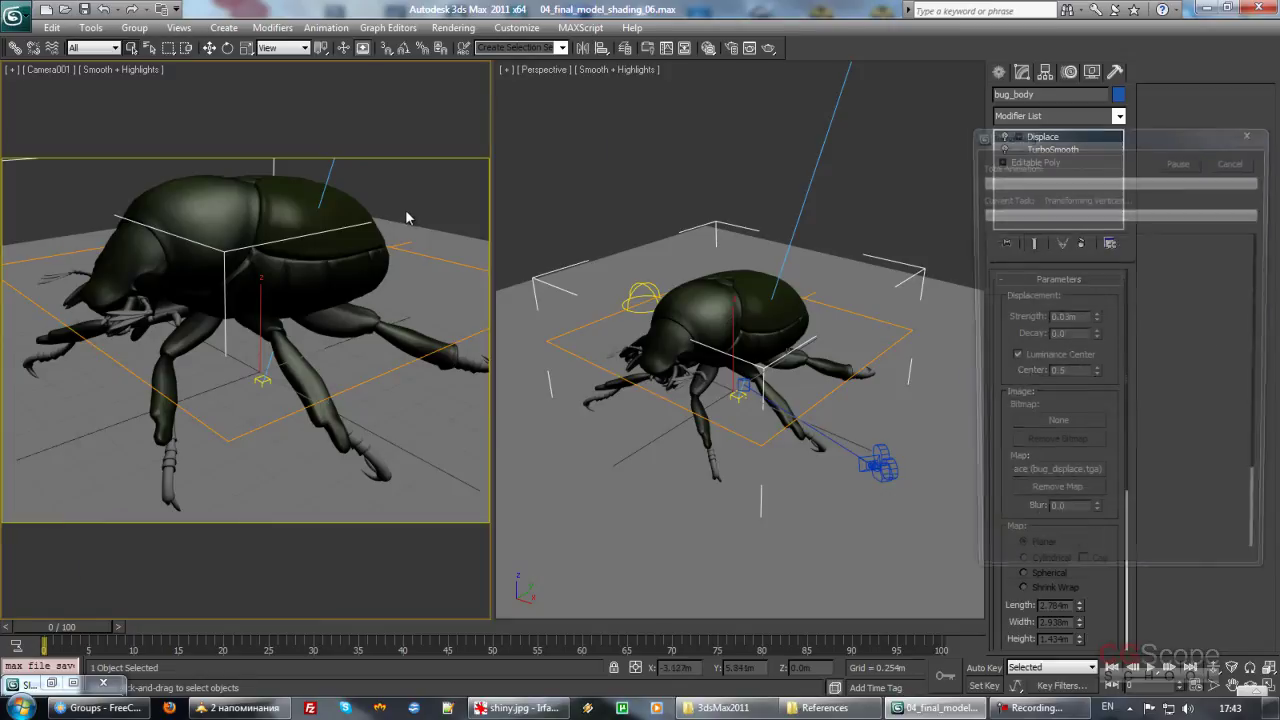
key("shift+q")
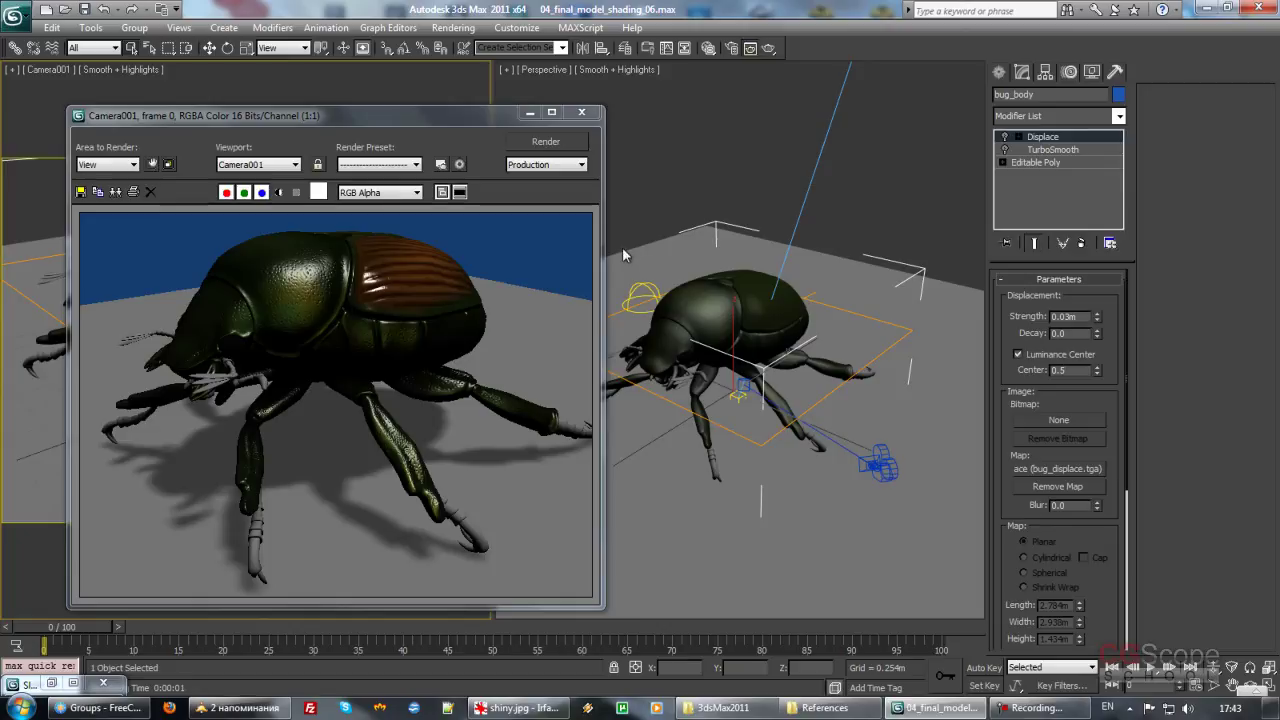
Step: Reopen the material editor, check the shiny.jpg reference, and pan to the bug_eyes node
right_click(714, 186)
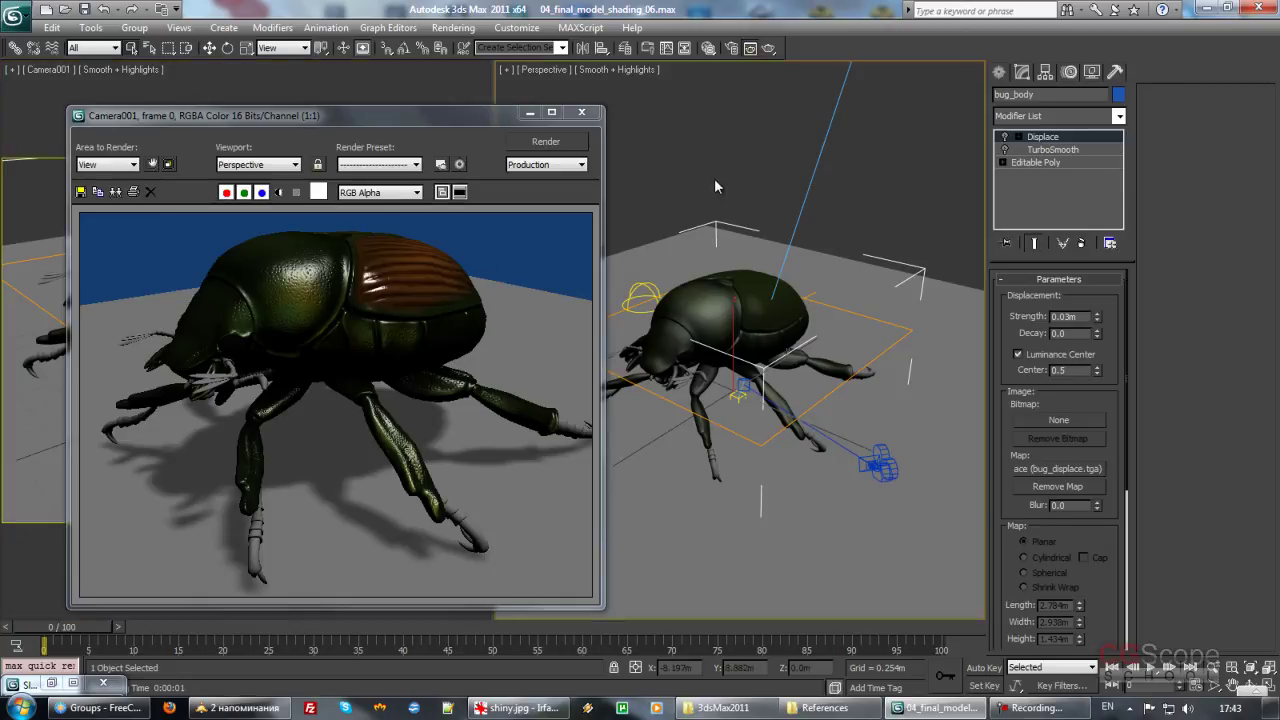
key("m")
left_click(533, 708)
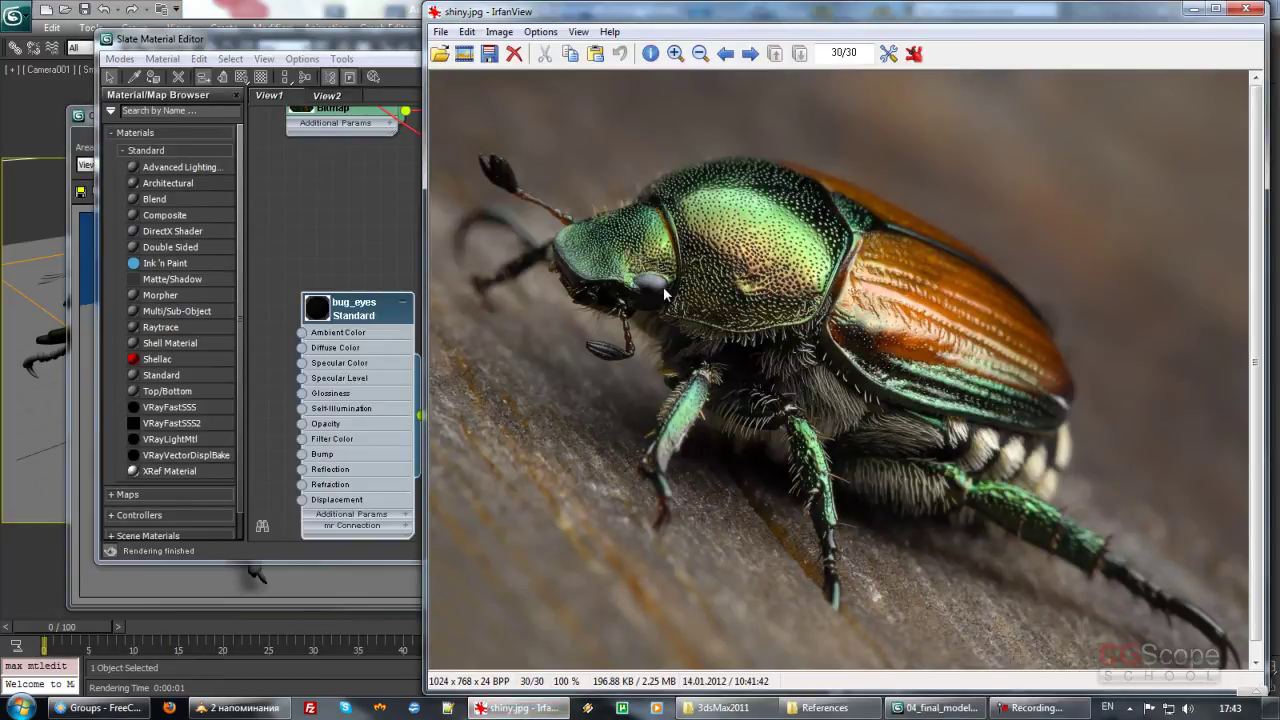
left_click(1192, 9)
mouse_move(603, 375)
middle_mouse_down()
mouse_move(440, 397)
mouse_move(624, 302)
middle_mouse_up()
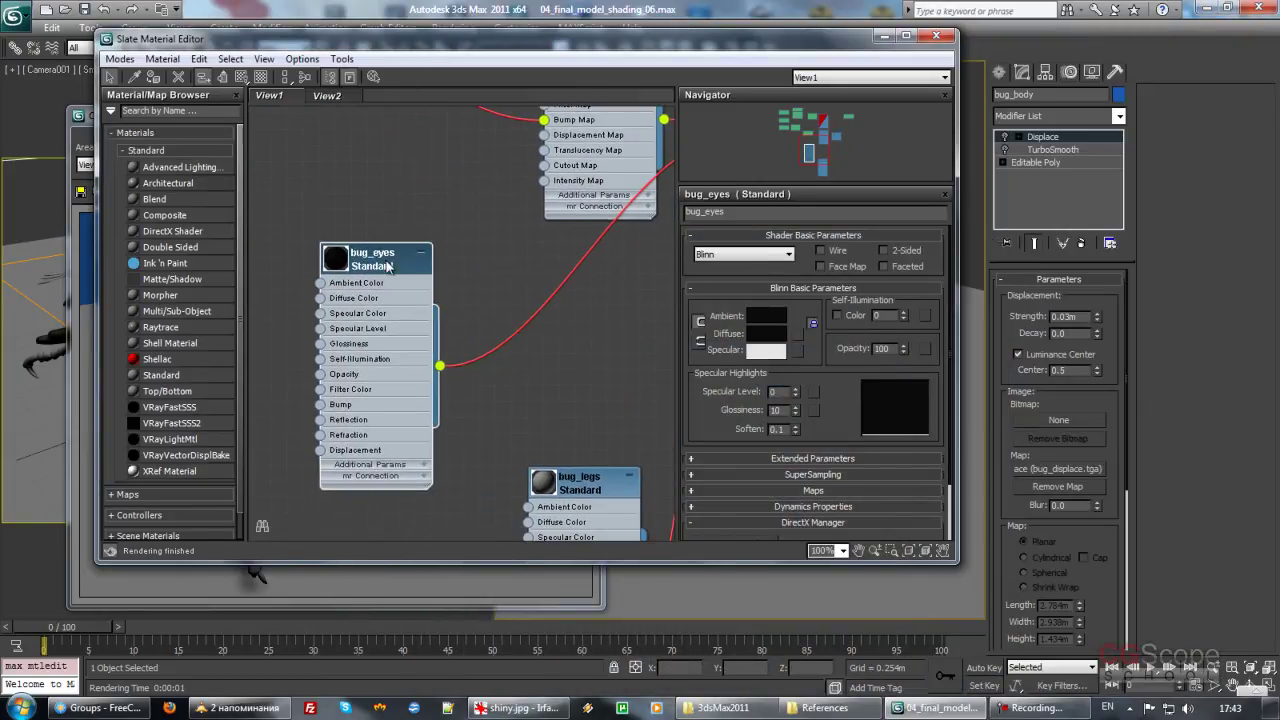
Step: Raise bug_eyes' specular level and render a region around the beetle's head
scroll(785, 379, "down", 1)
left_click_drag(795, 381, 795, 318)
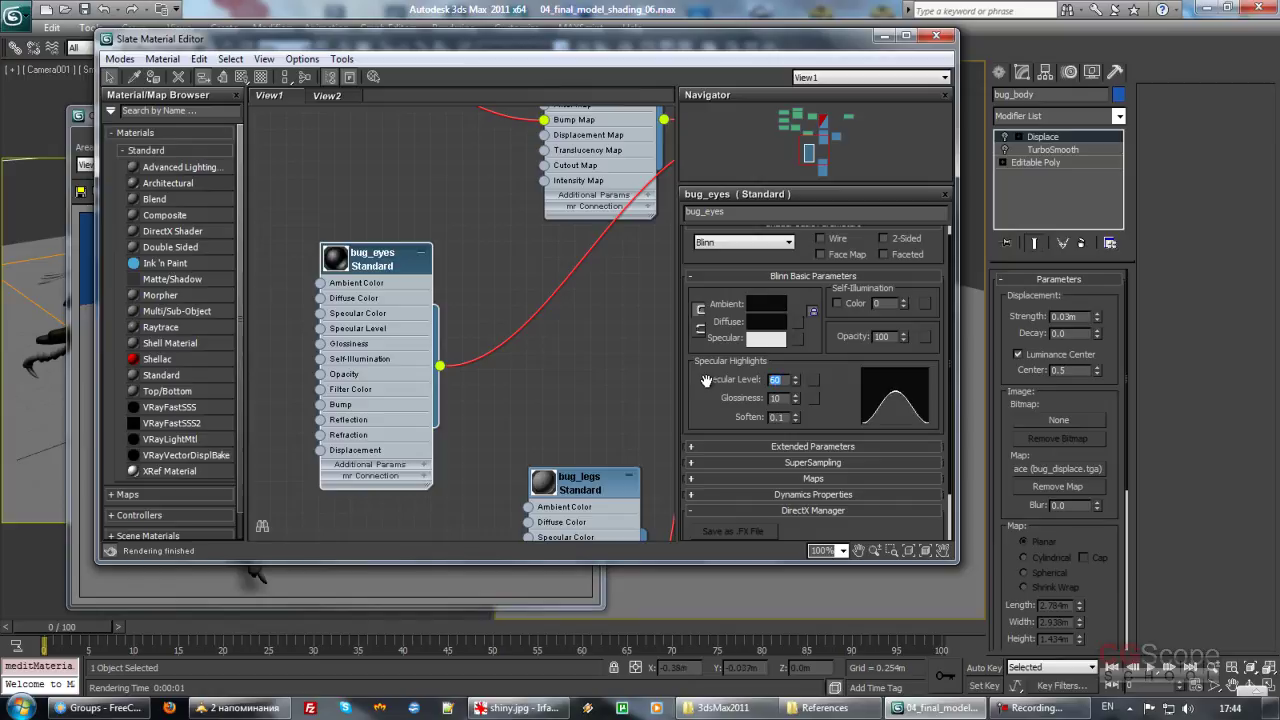
left_click_drag(827, 48, 1092, 84)
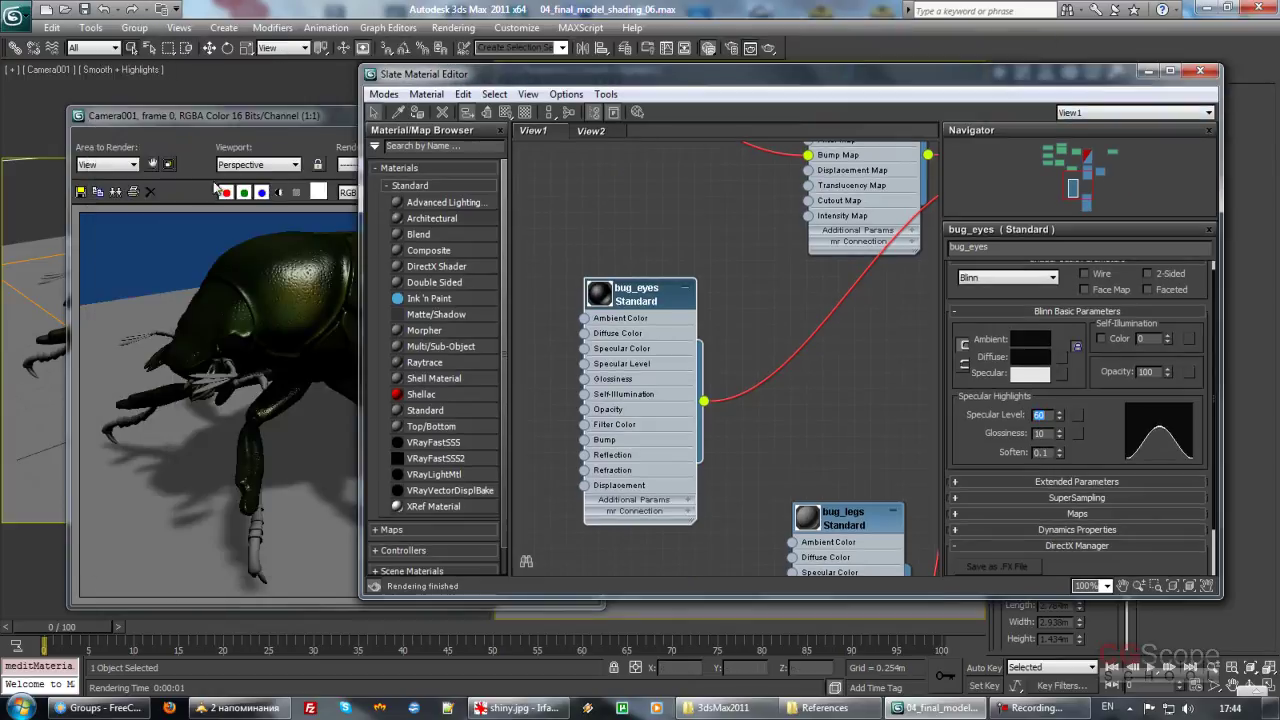
left_click(273, 123)
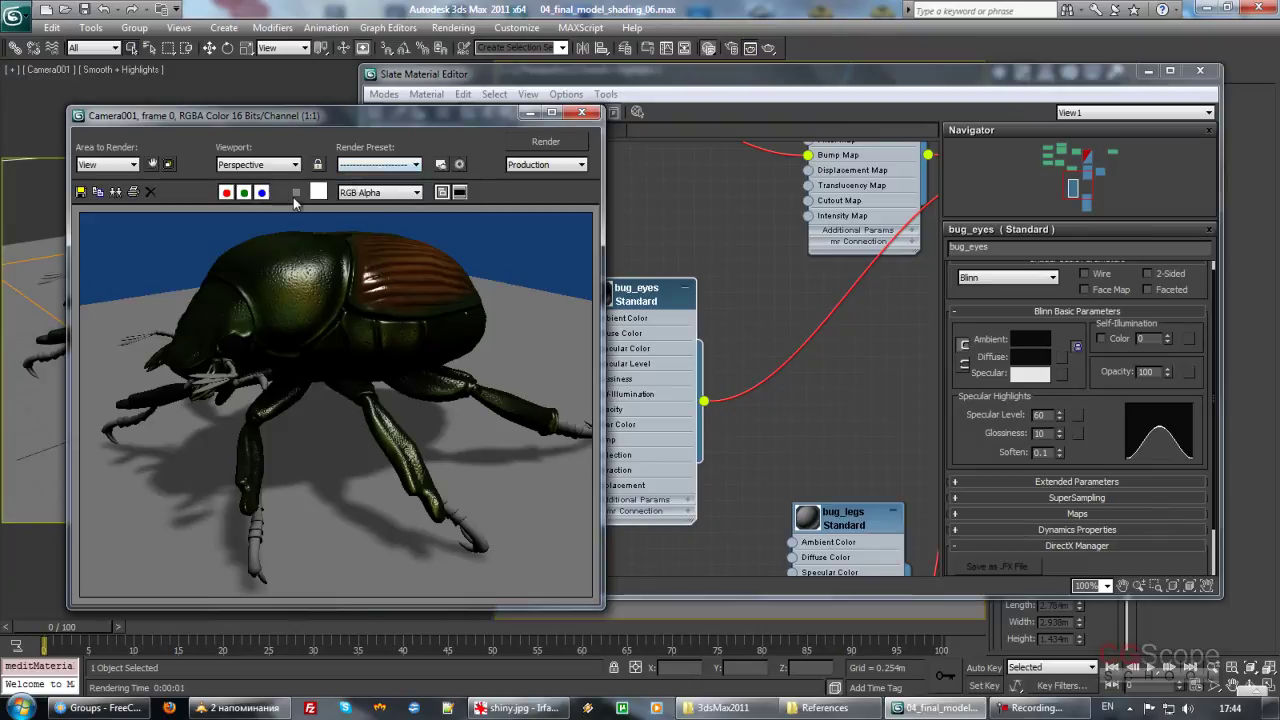
left_click(108, 164)
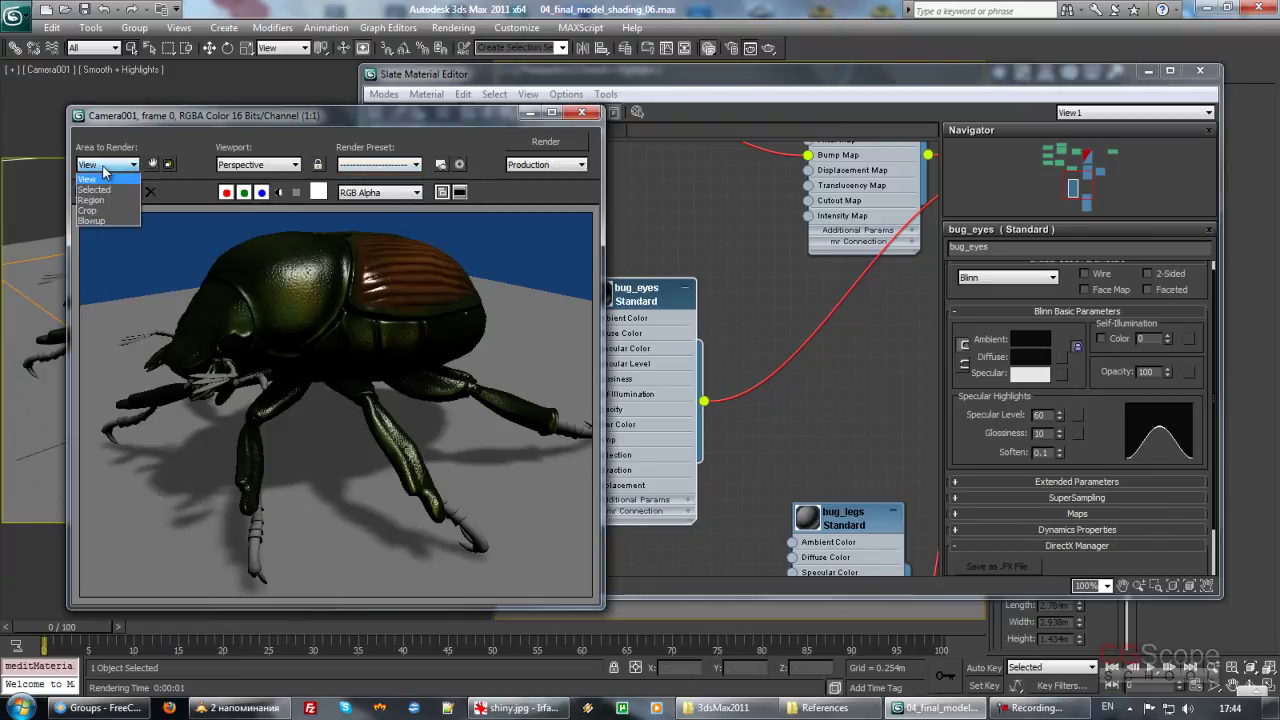
left_click(104, 200)
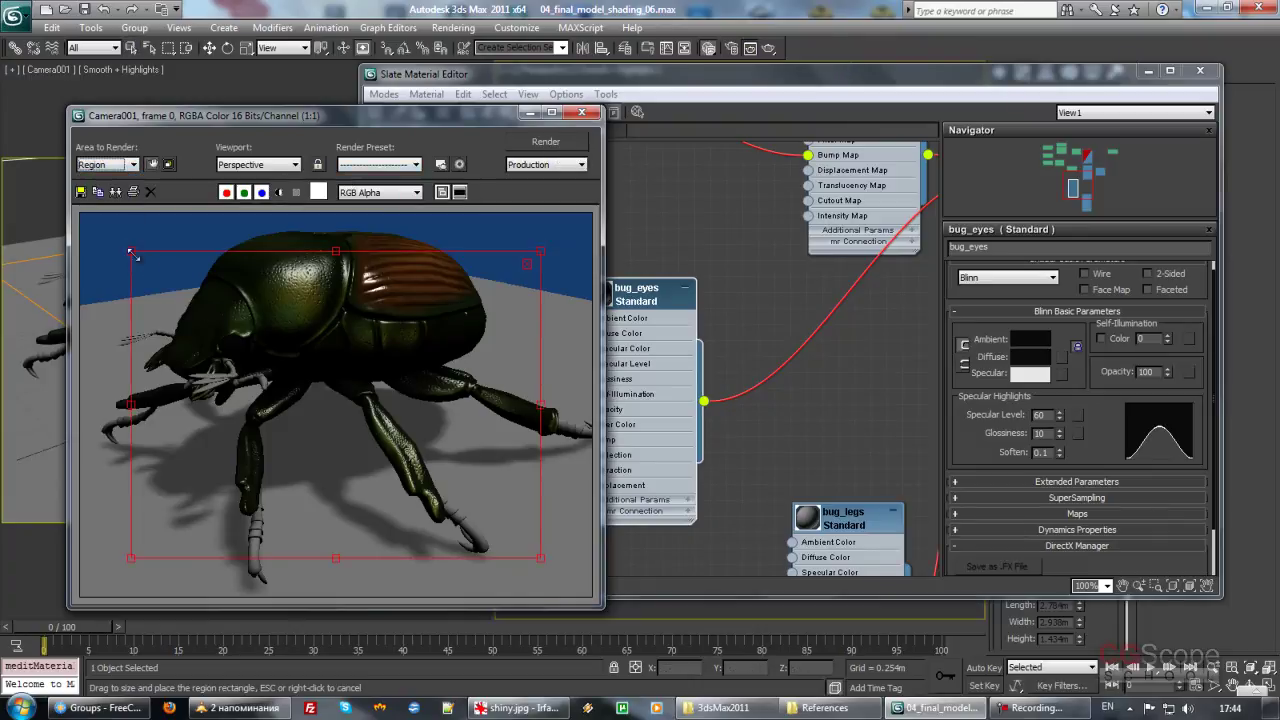
left_click_drag(172, 283, 186, 308)
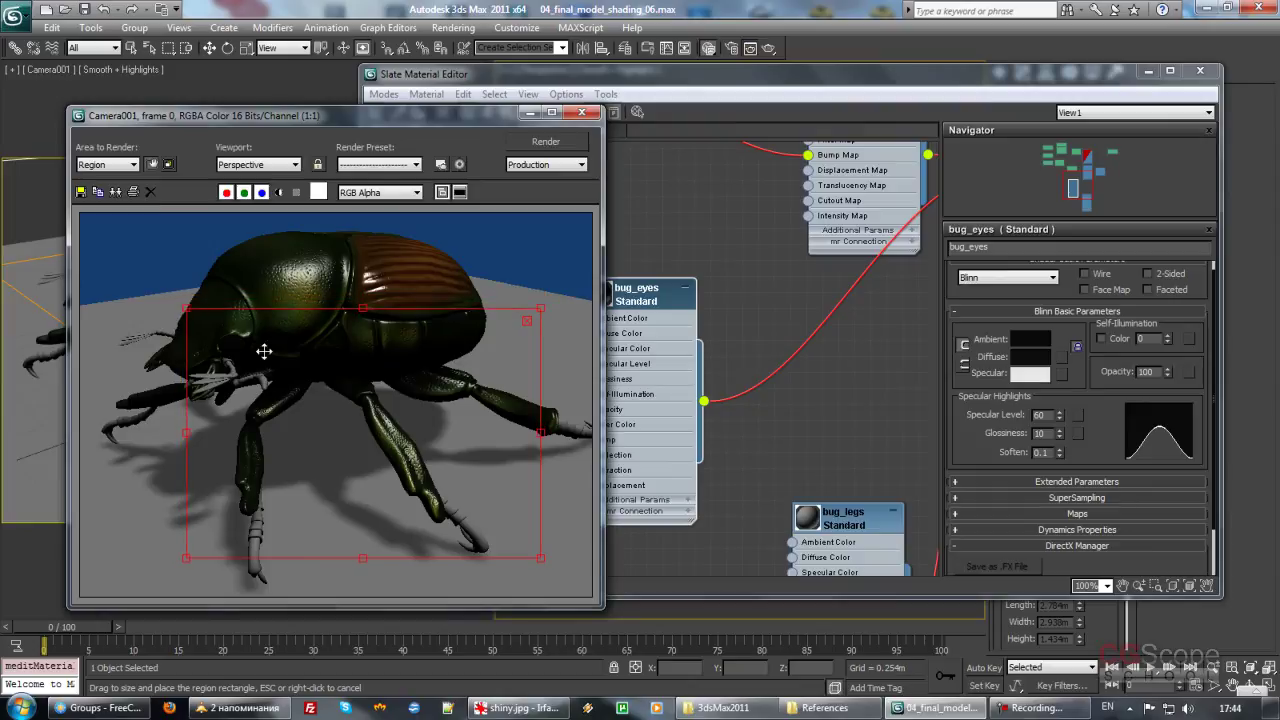
mouse_move(533, 553)
left_mouse_down()
mouse_move(285, 405)
mouse_move(282, 385)
left_mouse_up()
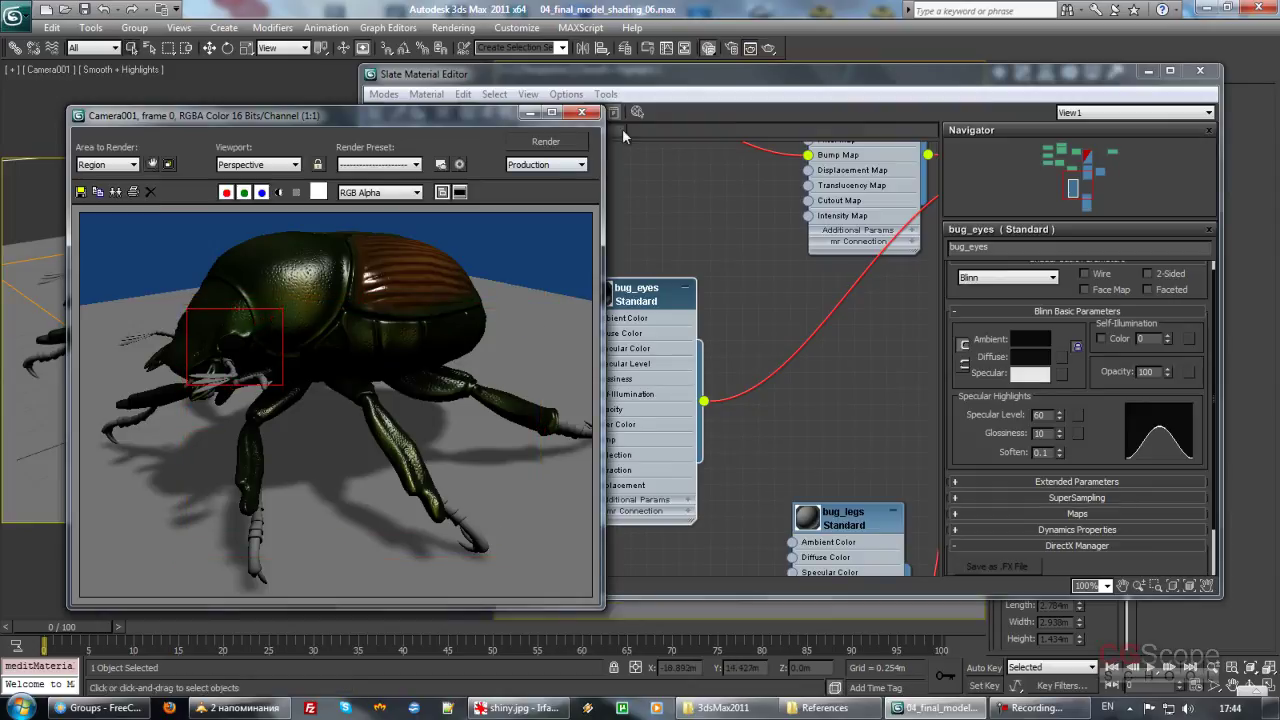
left_click(545, 141)
Step: Re-render the head region from Camera001 and compare it with shiny.jpg
right_click(242, 92)
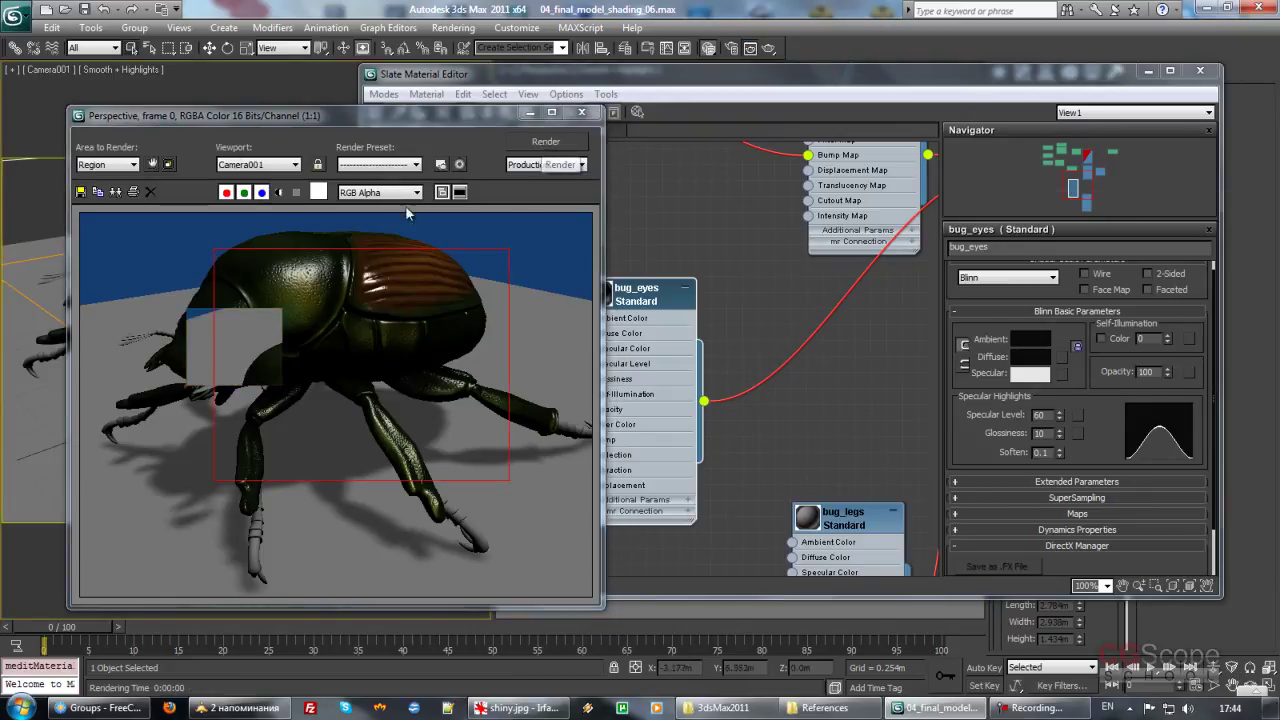
left_click(152, 164)
left_click_drag(214, 249, 183, 302)
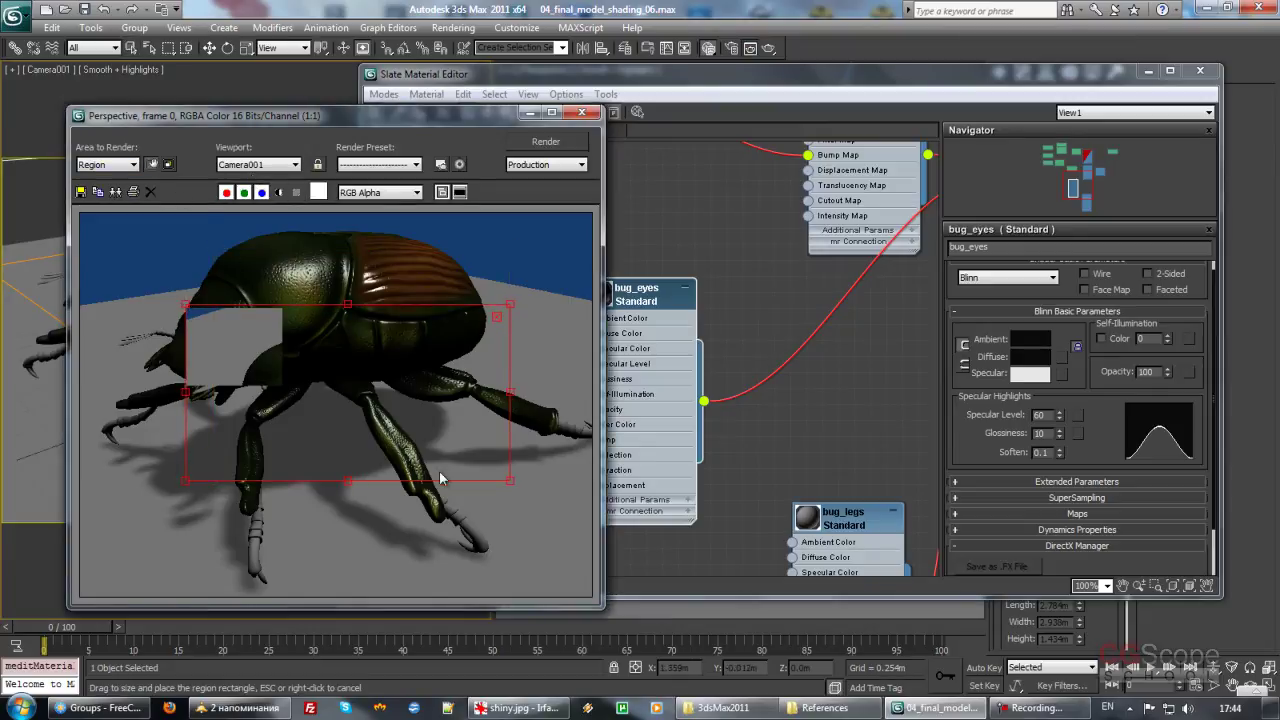
left_click_drag(511, 480, 286, 392)
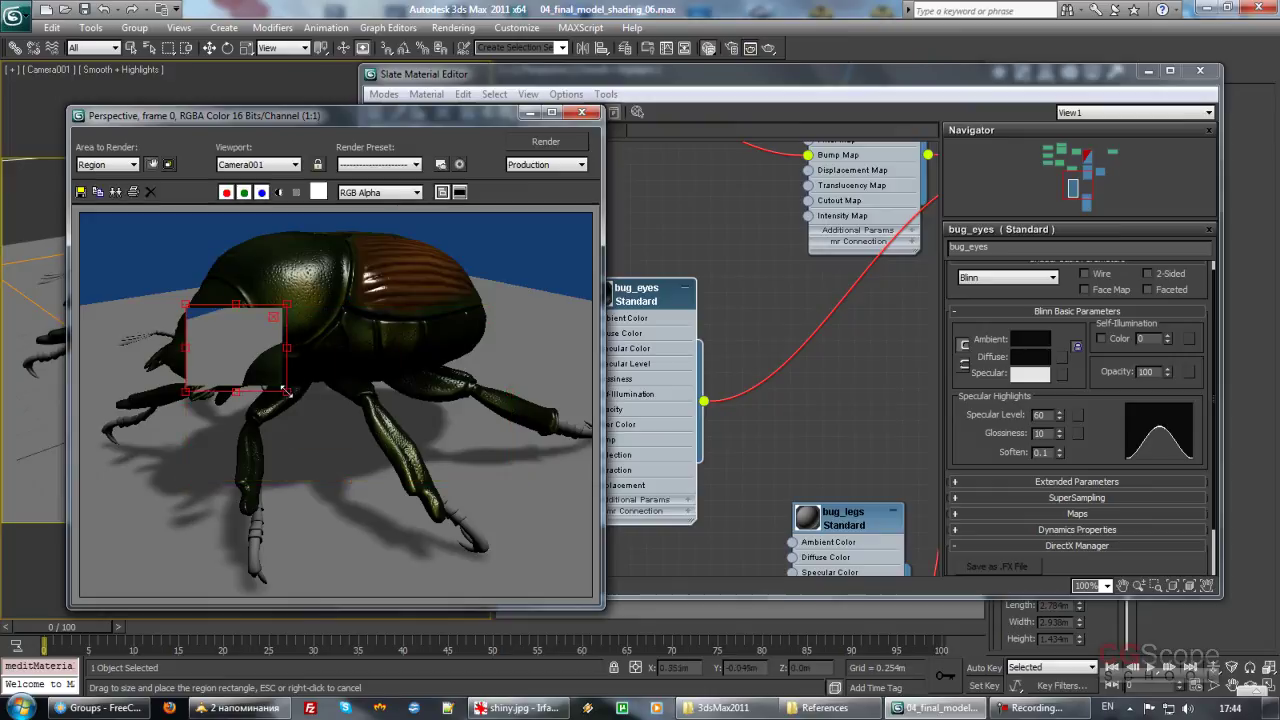
left_click(546, 142)
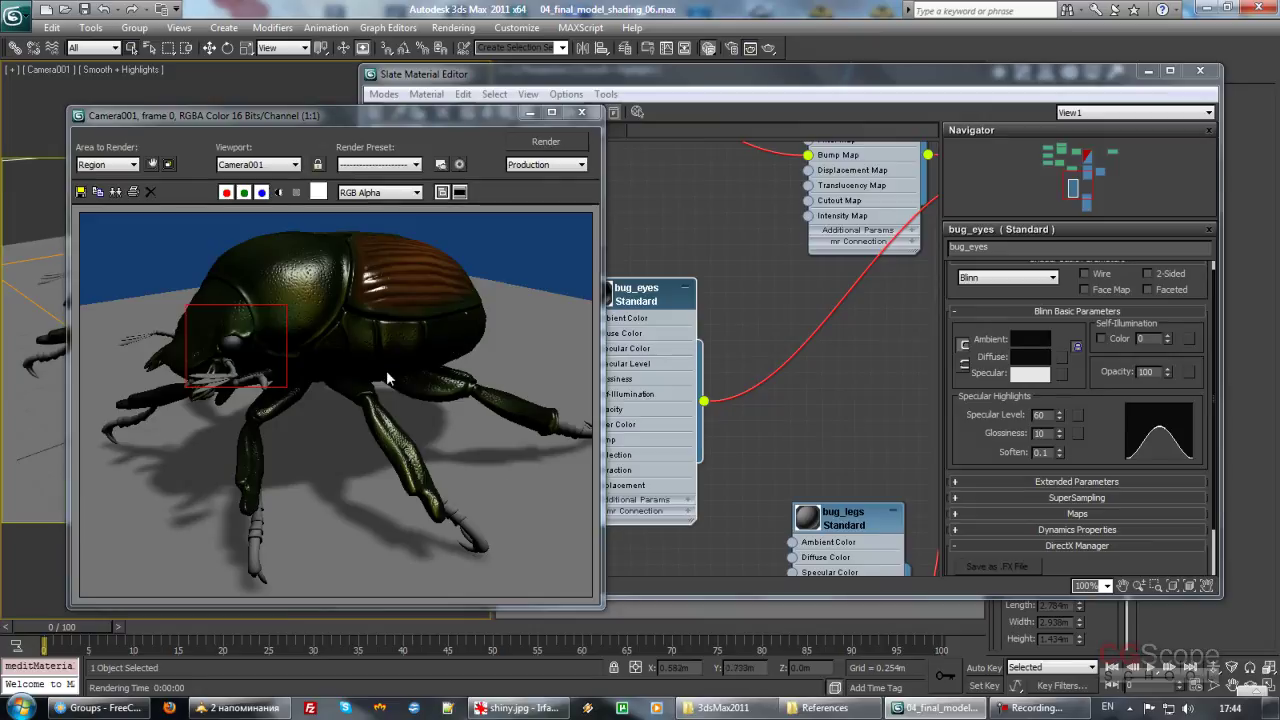
left_click(518, 708)
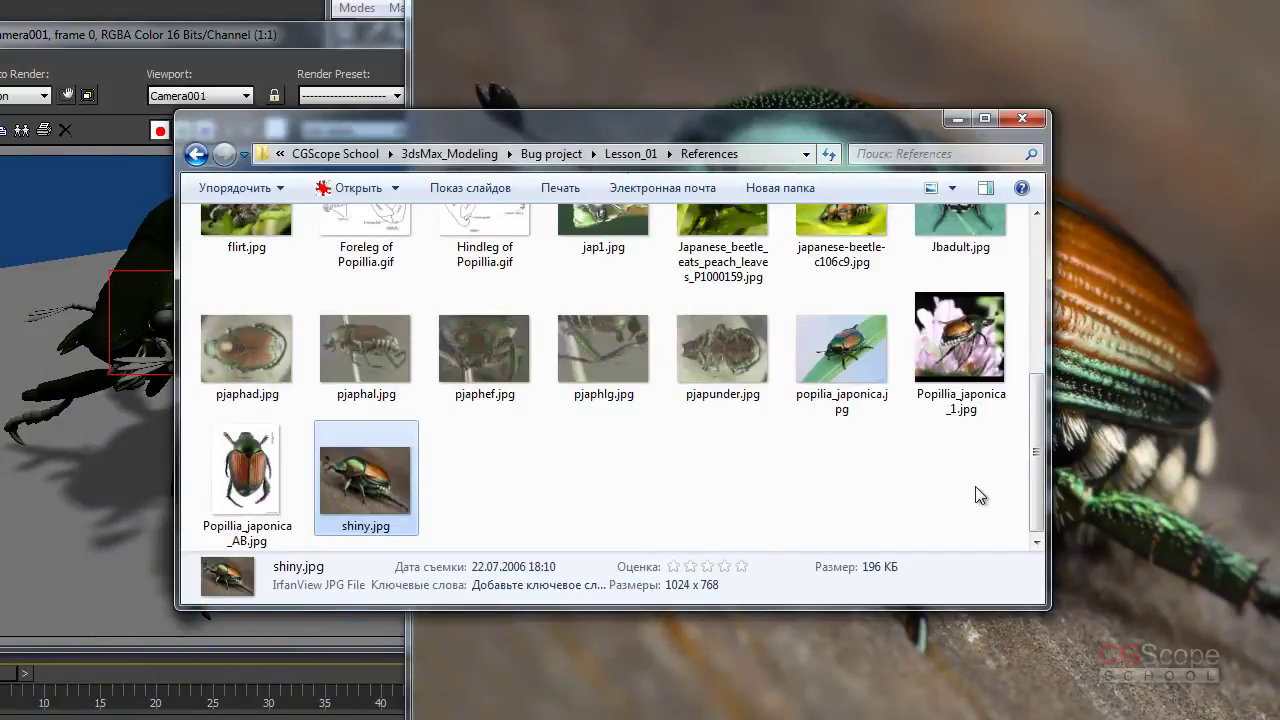
Step: View the 5369325.jpg beetle-eye close-up in IrfanView, then close the viewer
left_click_drag(1043, 416, 1041, 285)
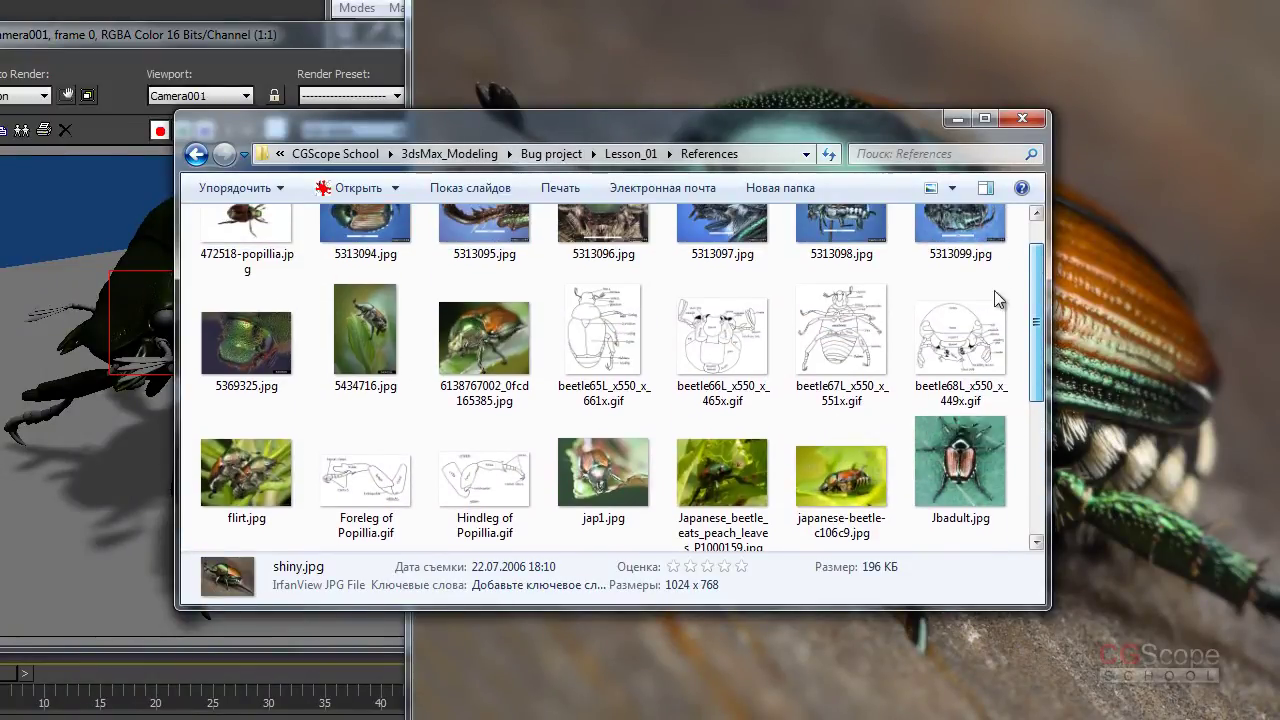
double_click(250, 345)
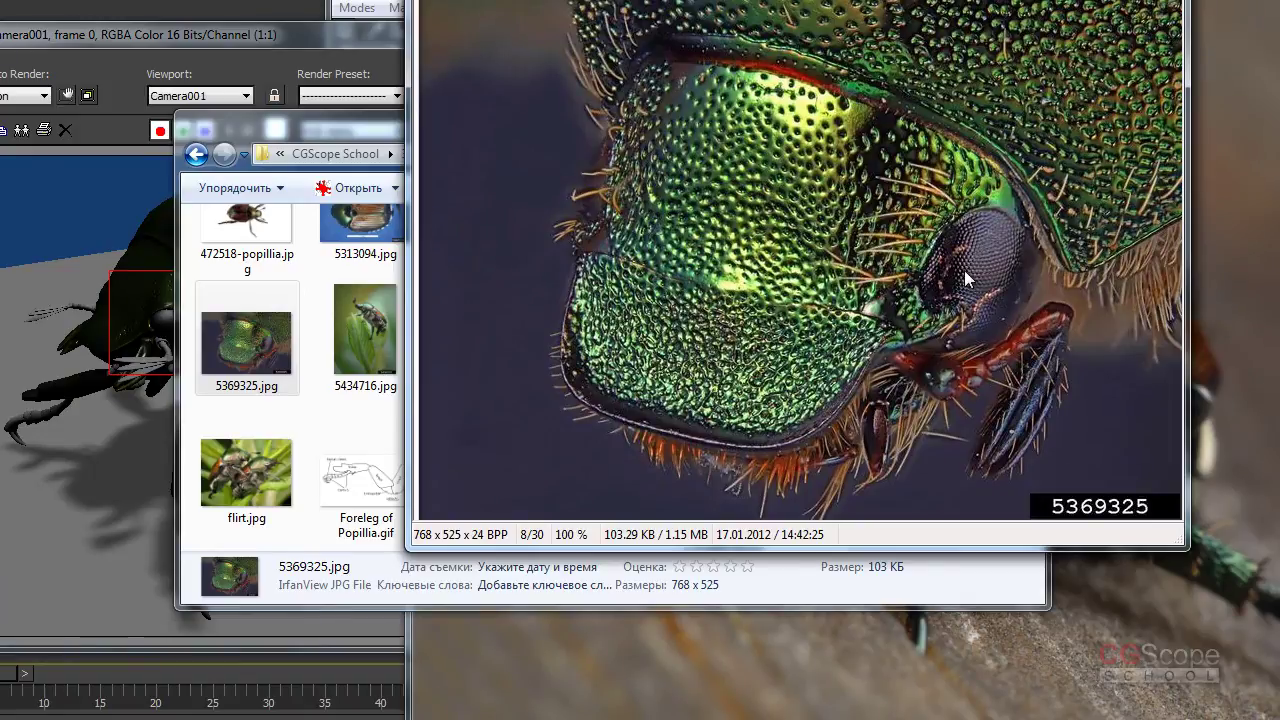
key("Escape")
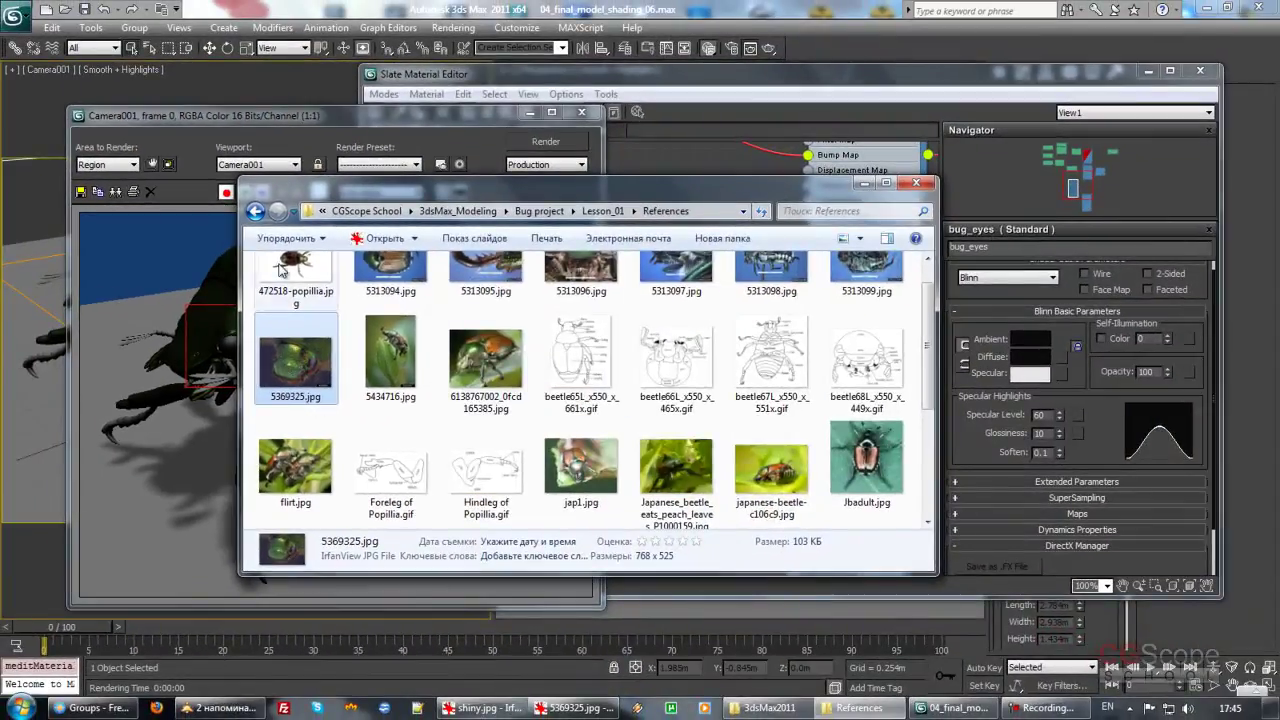
Step: Set area to render back to View and close the frame window and material editor
left_click(529, 125)
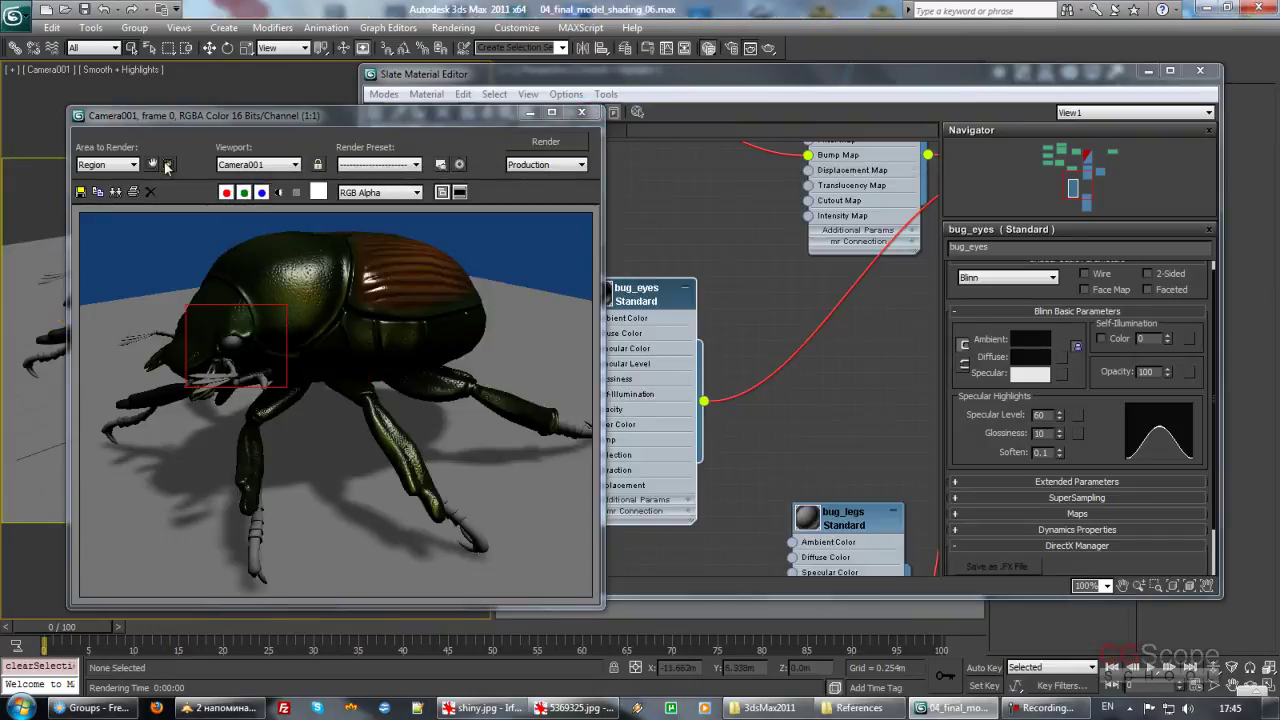
left_click(120, 164)
left_click(102, 182)
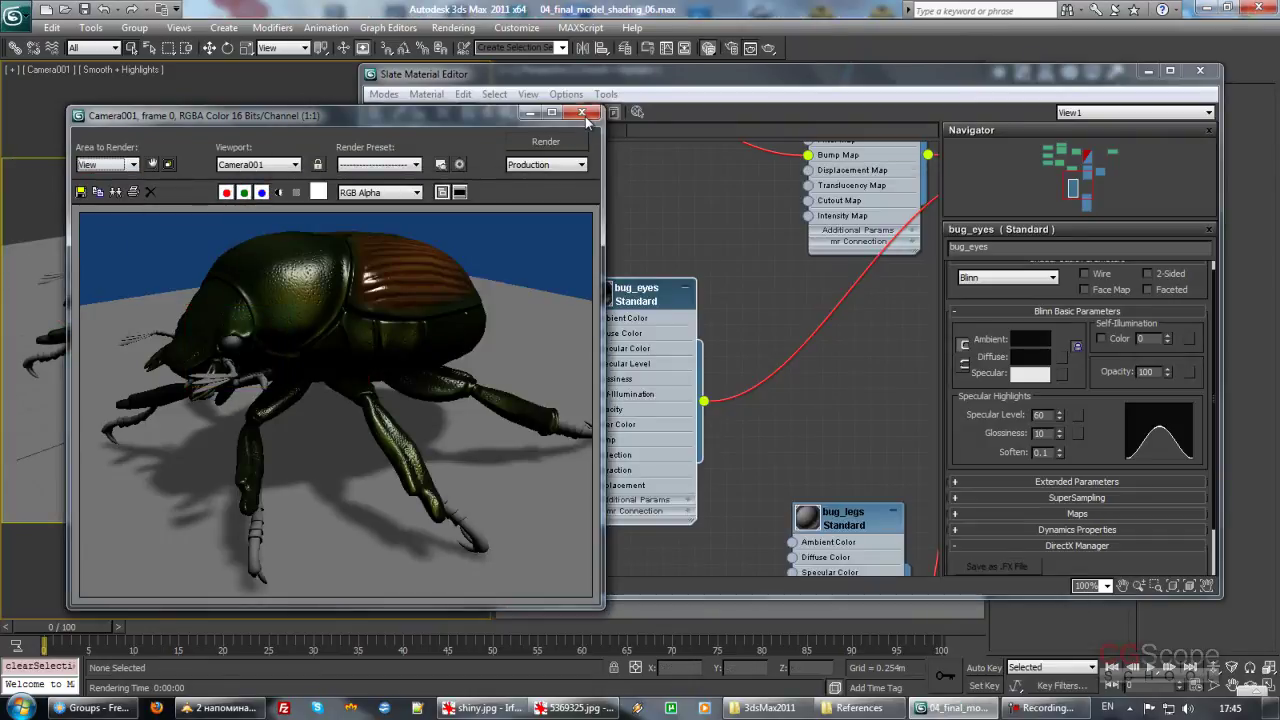
left_click(583, 113)
left_click(1200, 70)
Step: Select the beetle's body and zoom the Perspective view in on its head
left_click(694, 213)
left_click(671, 366)
scroll(701, 400, "down", 2)
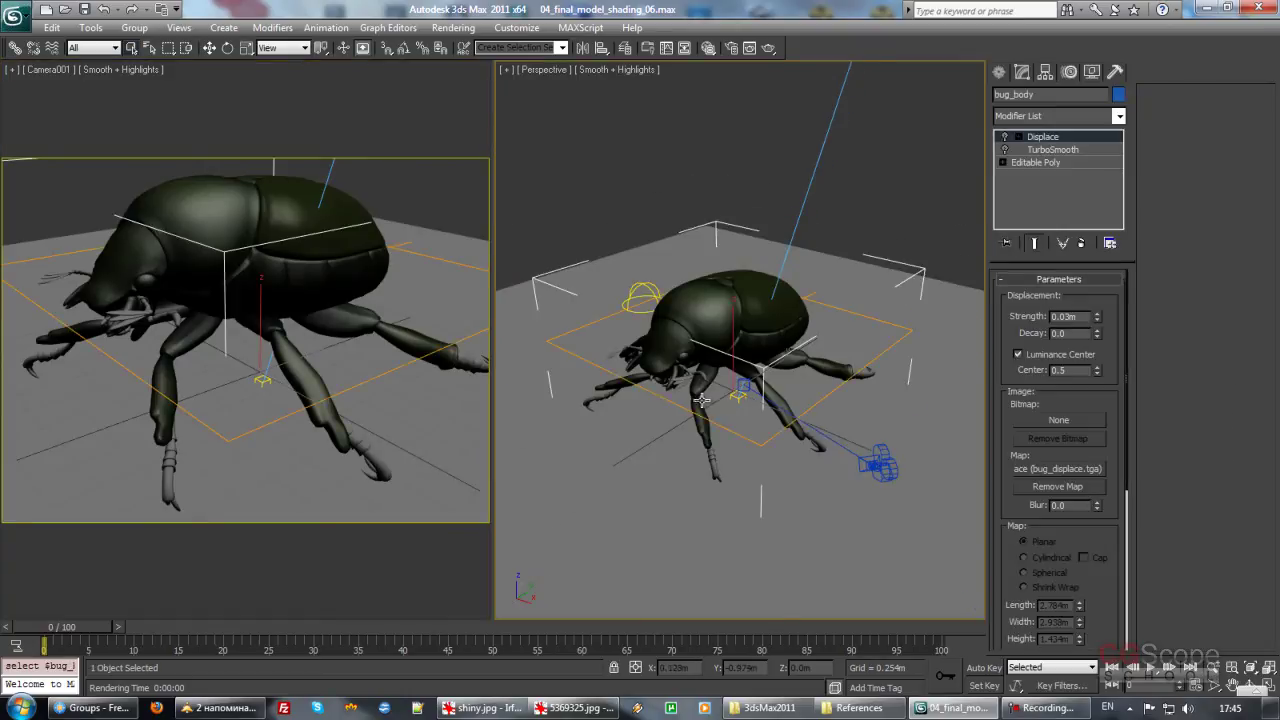
scroll(701, 400, "up", 5)
mouse_move(700, 400)
middle_mouse_down("alt")
mouse_move(663, 363)
mouse_move(734, 431)
mouse_move(714, 366)
mouse_move(726, 449)
mouse_move(737, 423)
mouse_move(727, 430)
mouse_move(749, 423)
middle_mouse_up("alt")
scroll(734, 431, "up", 2)
scroll(731, 380, "up", 2)
scroll(733, 451, "up", 2)
scroll(723, 451, "up", 2)
scroll(723, 429, "down", 2)
scroll(729, 431, "down", 2)
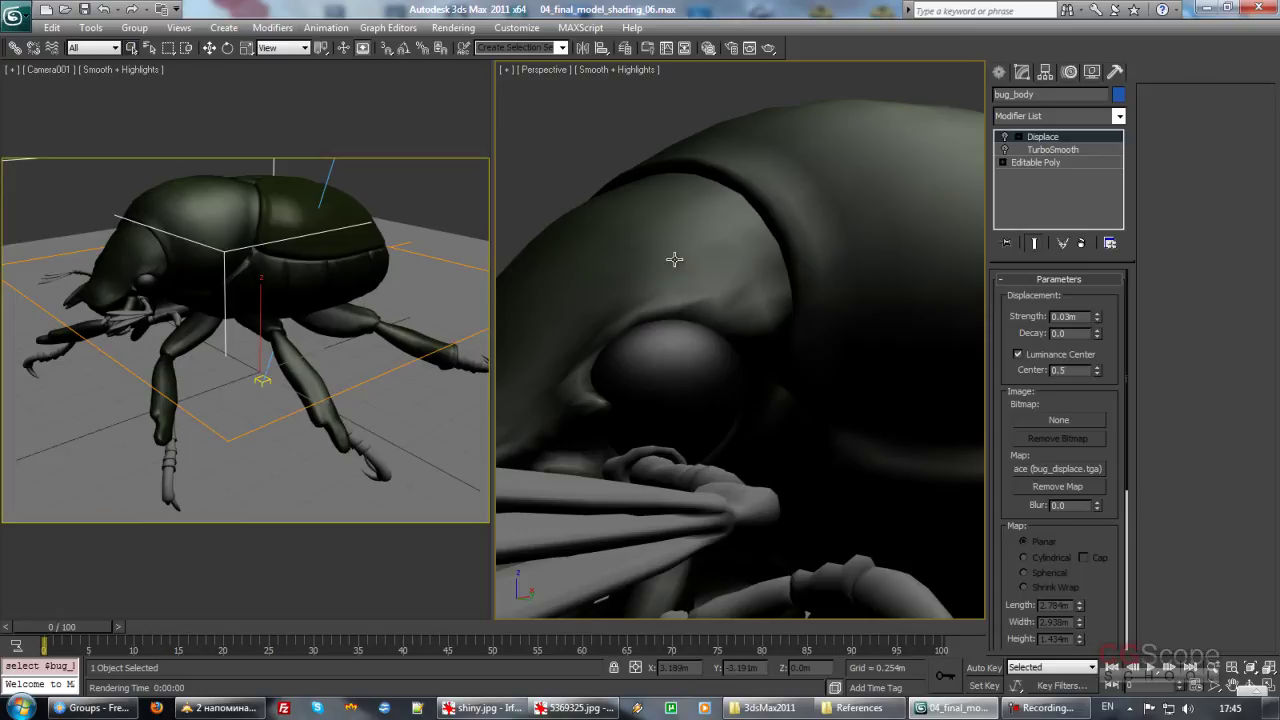
Step: Turn on the safe frame and frame the beetle's eye in Perspective
key("shift+f")
scroll(675, 290, "down", 2)
scroll(680, 288, "up", 2)
middle_click_drag(680, 288, 715, 293)
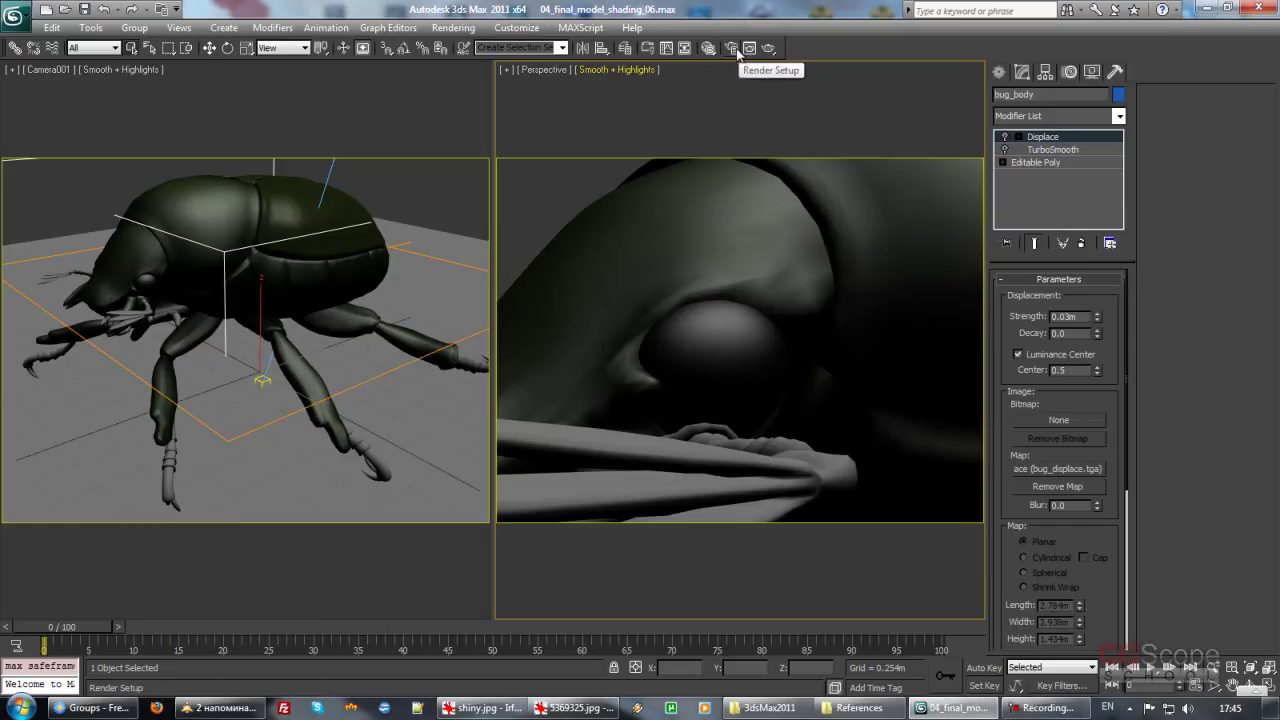
key("F10")
Step: Set area to render to Region and fit the region around the eye
left_click_drag(776, 77, 360, 65)
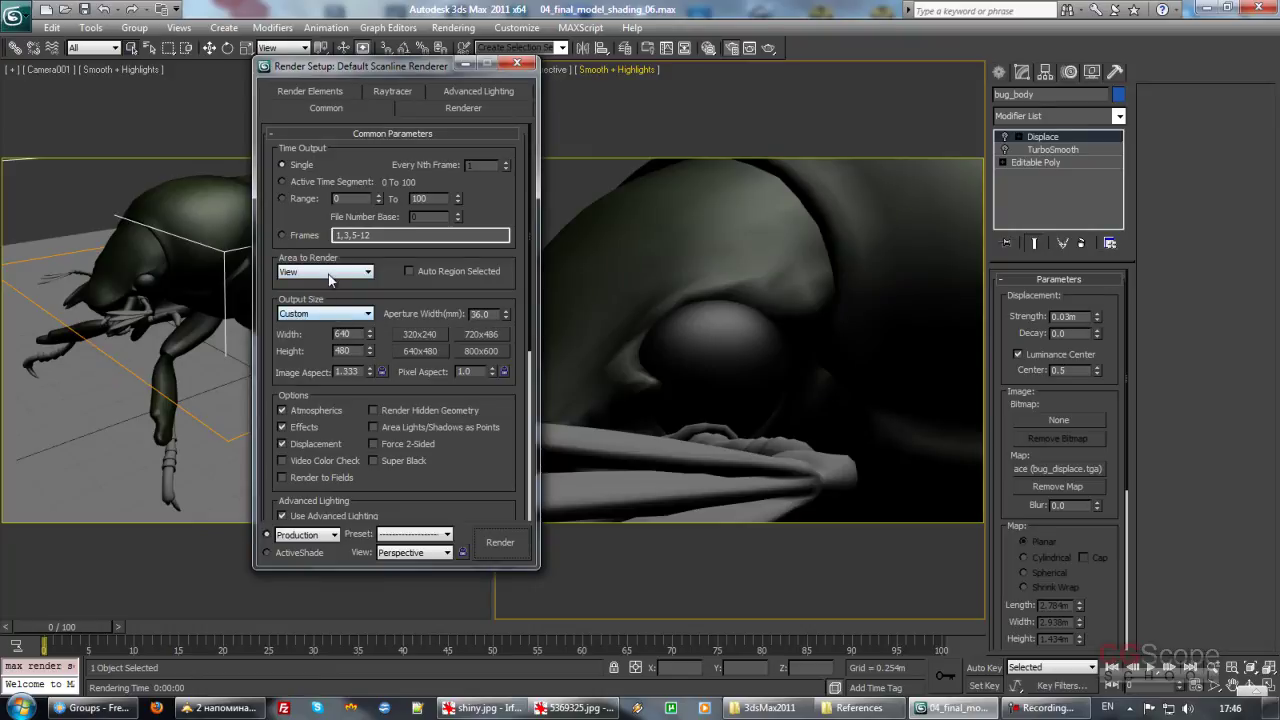
left_click(328, 274)
left_click(320, 297)
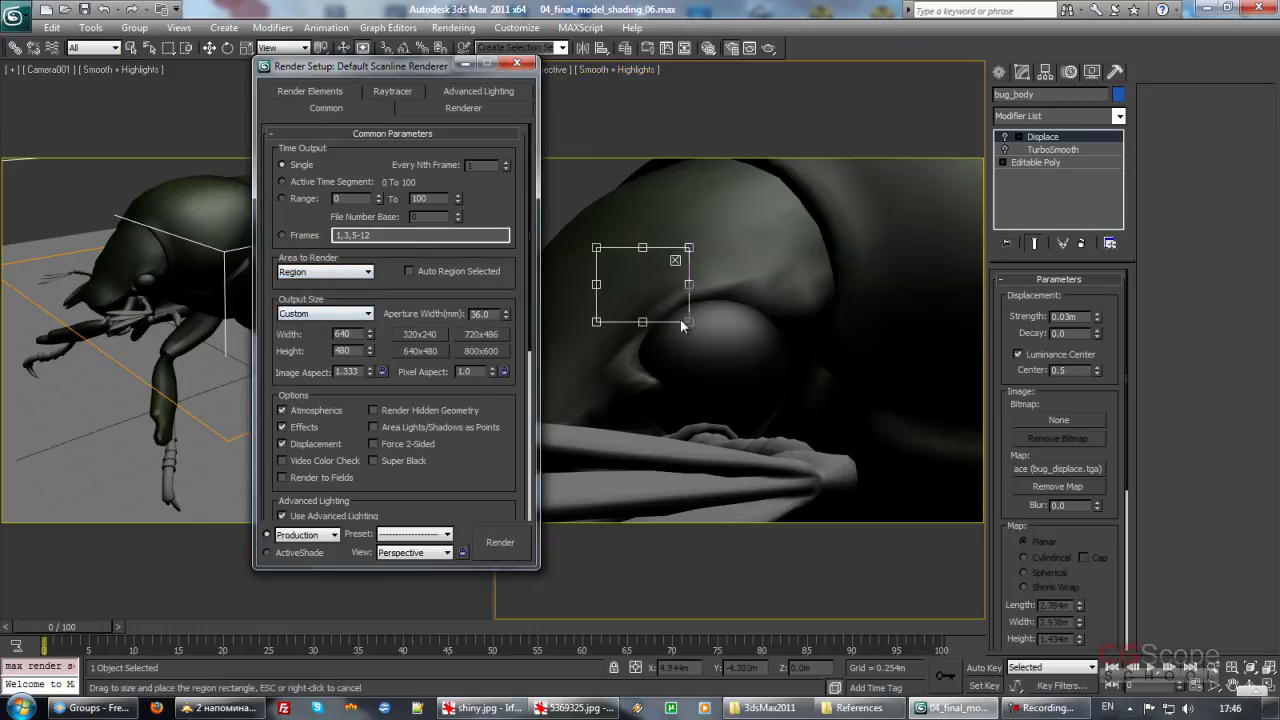
left_click_drag(688, 320, 829, 473)
left_click_drag(748, 346, 754, 366)
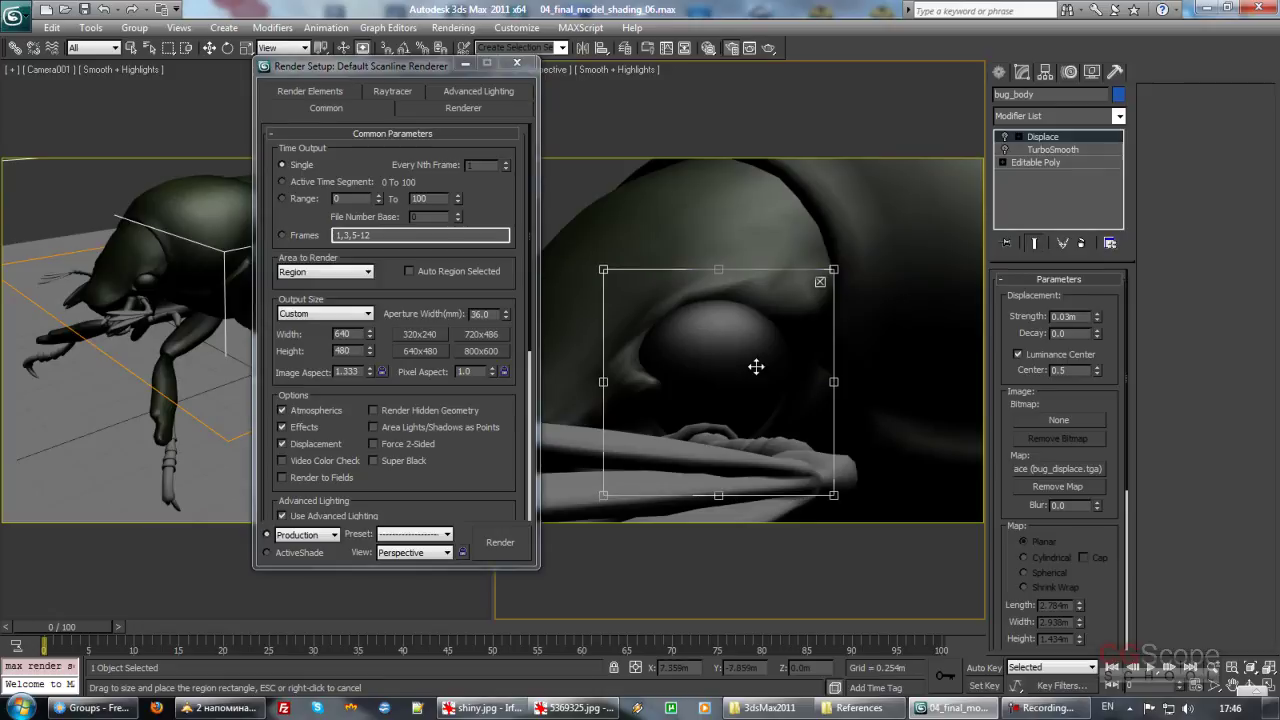
left_click(818, 280)
Step: Enable raytracing, render the Perspective view, and tighten the region around the eye
left_click(392, 91)
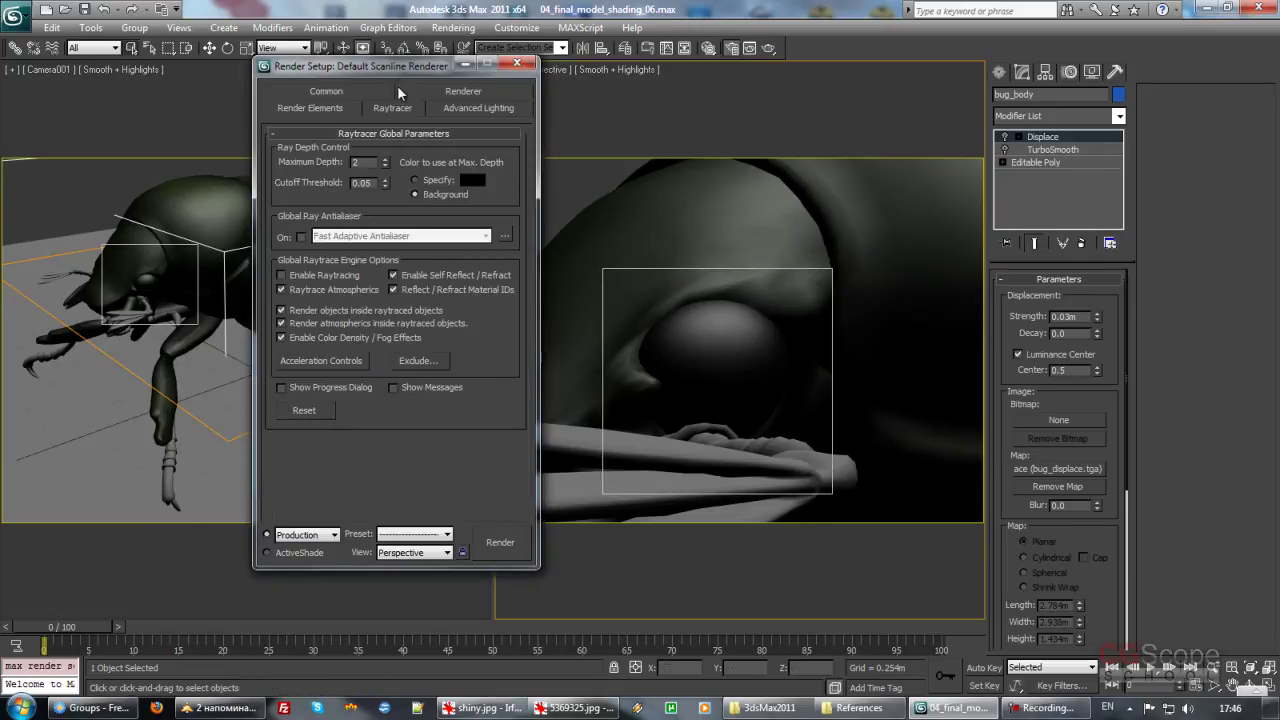
left_click(313, 285)
right_click(122, 410)
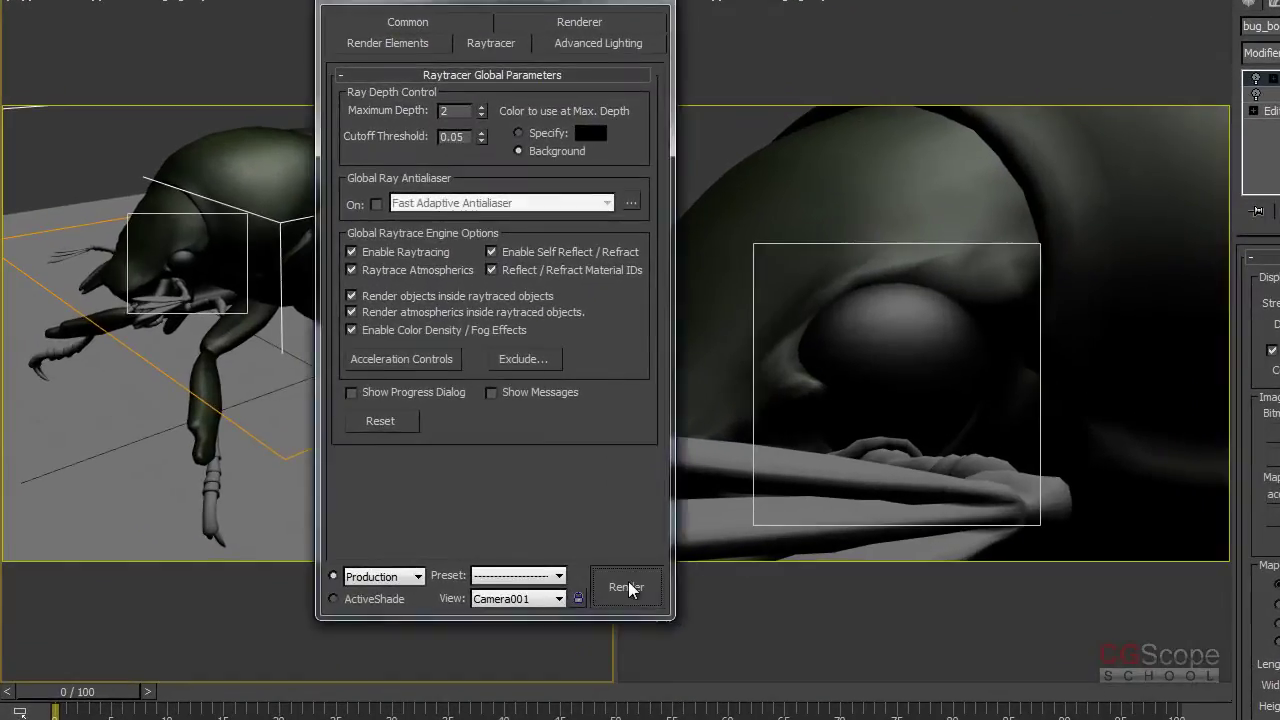
left_click(622, 580)
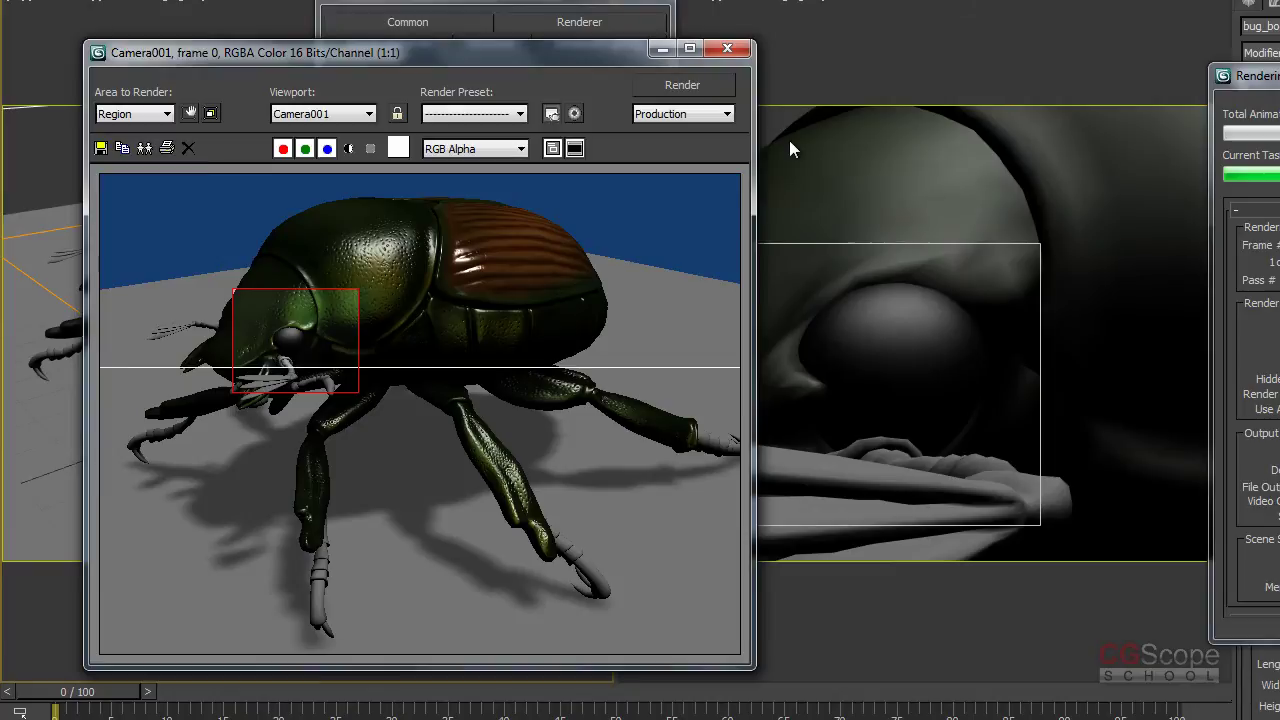
left_click(900, 110)
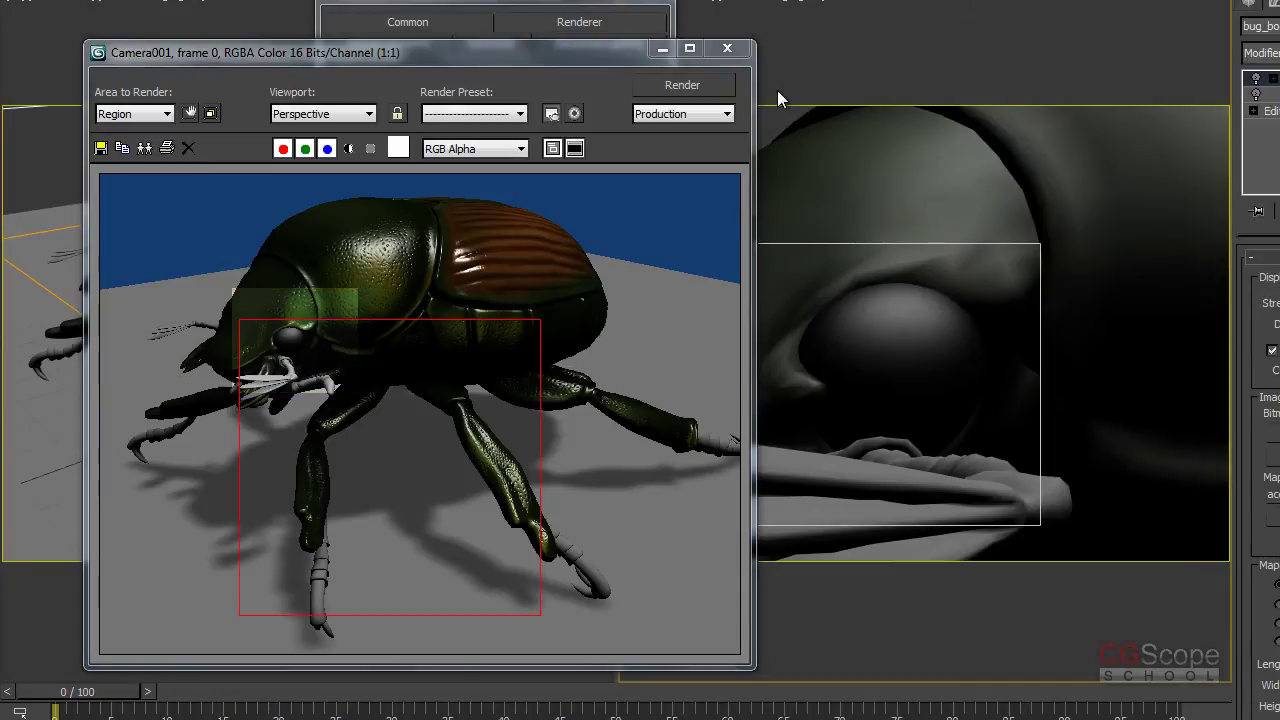
left_click(719, 86)
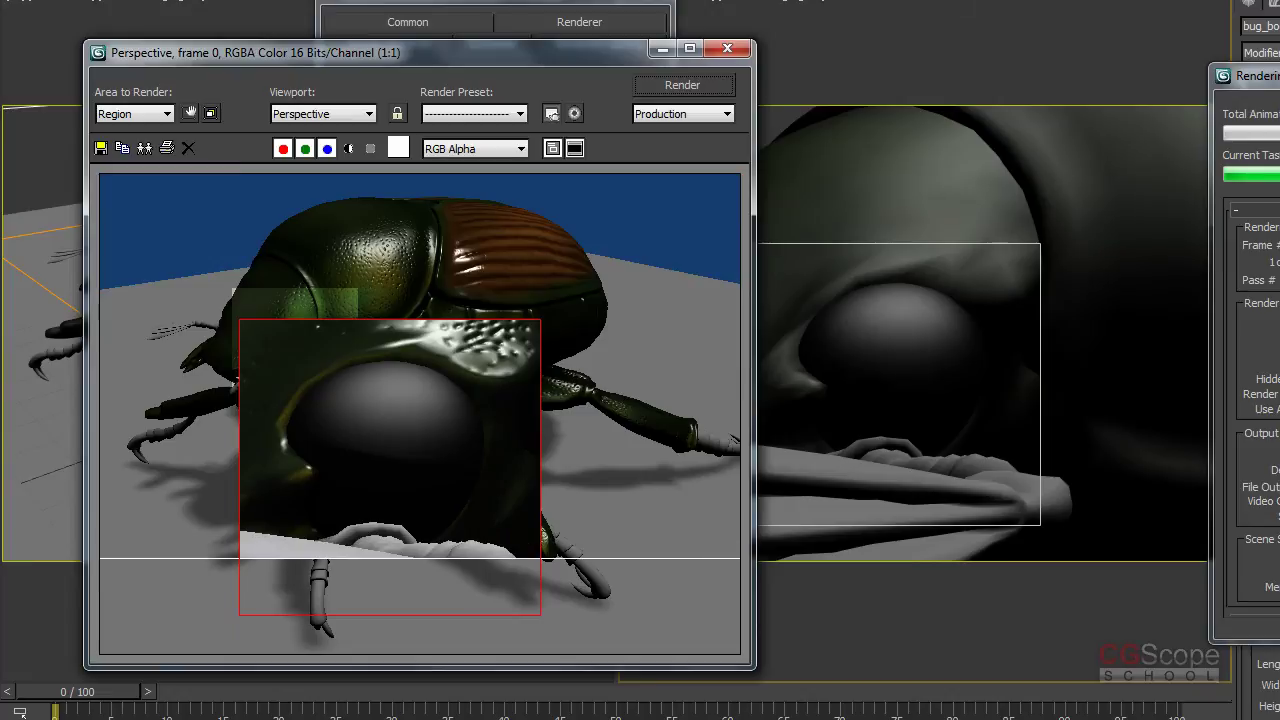
left_click(190, 112)
left_click_drag(241, 321, 270, 353)
left_click_drag(540, 616, 500, 551)
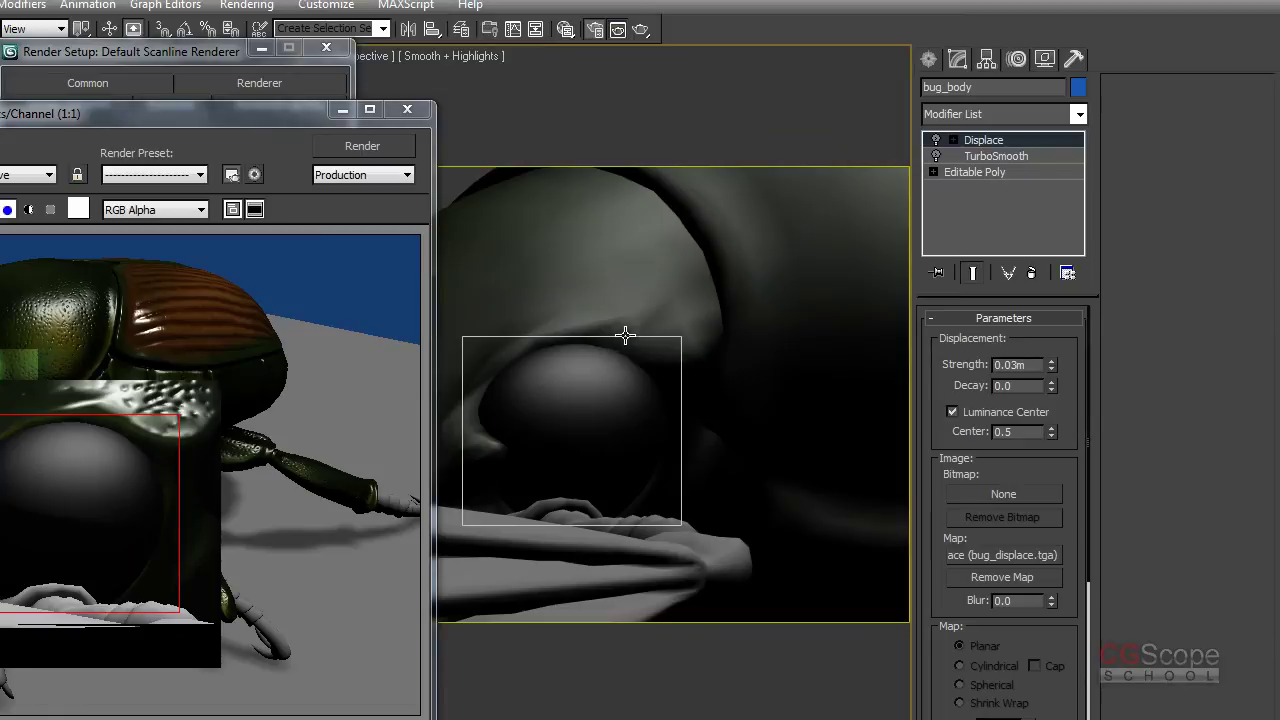
Step: In the maximized Slate editor, connect a new Cellular map to bug_eyes' Bump input
key("m")
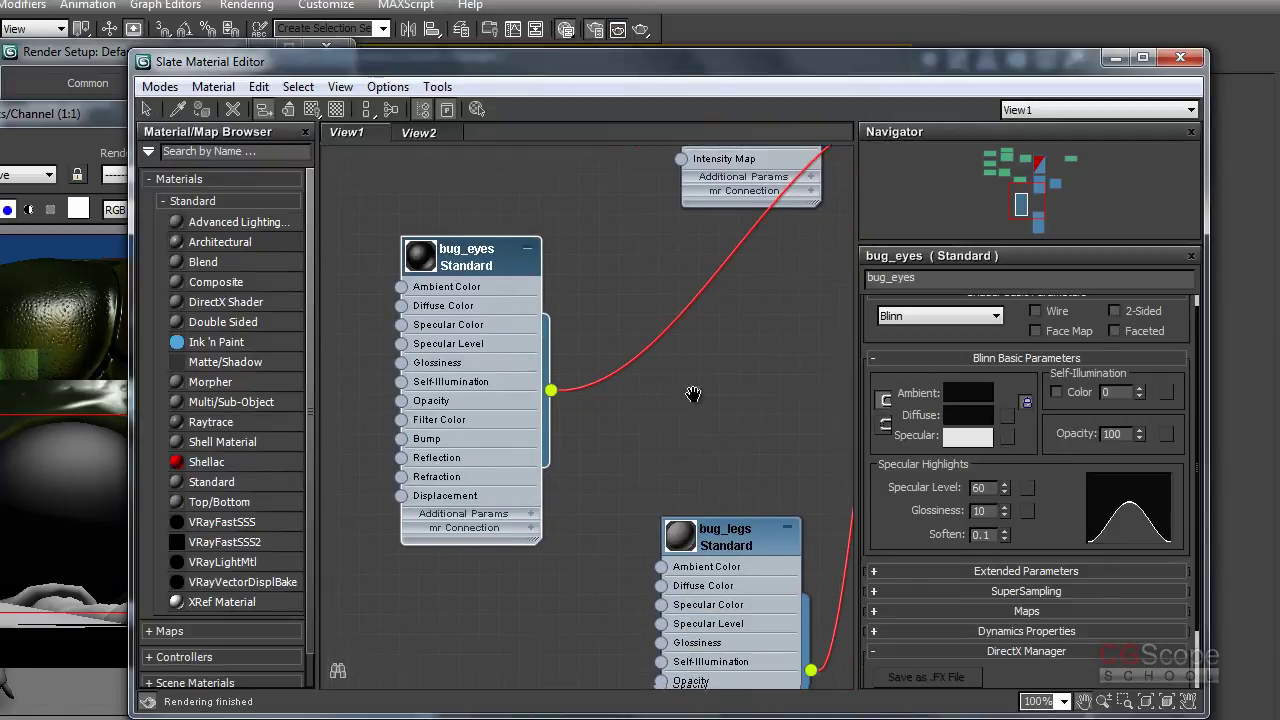
middle_click_drag(692, 419, 725, 426)
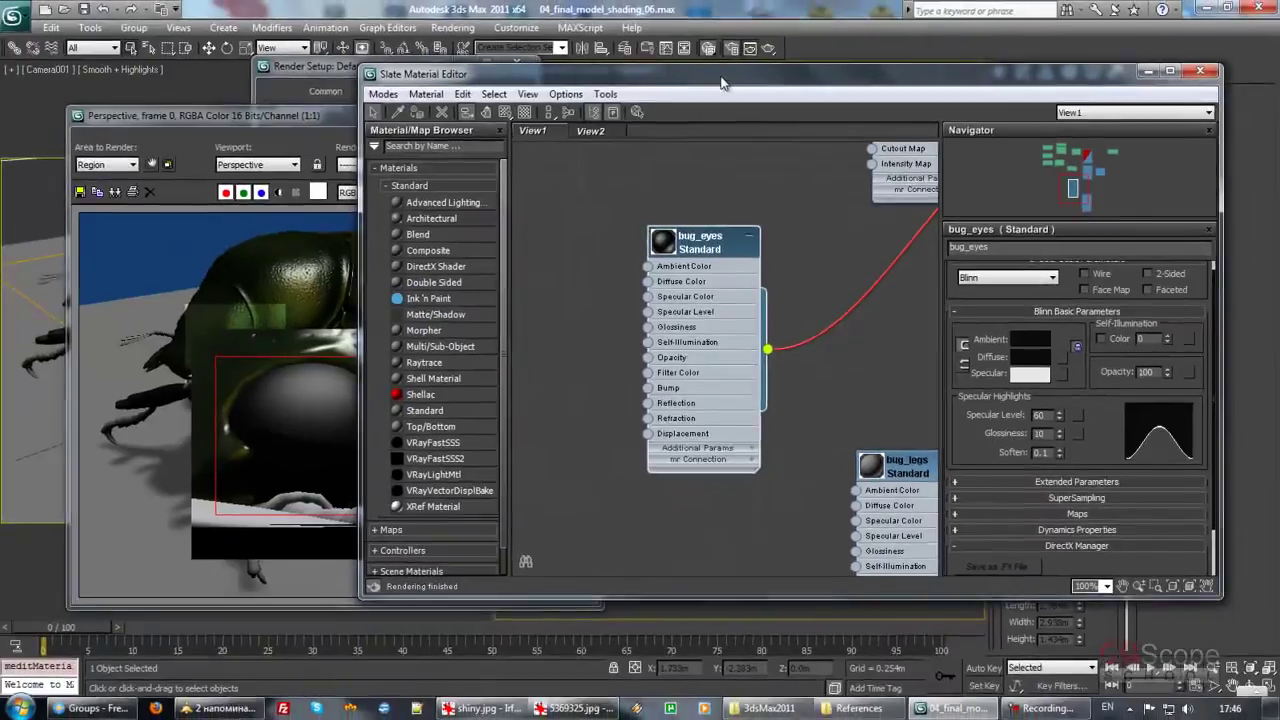
left_click(1143, 57)
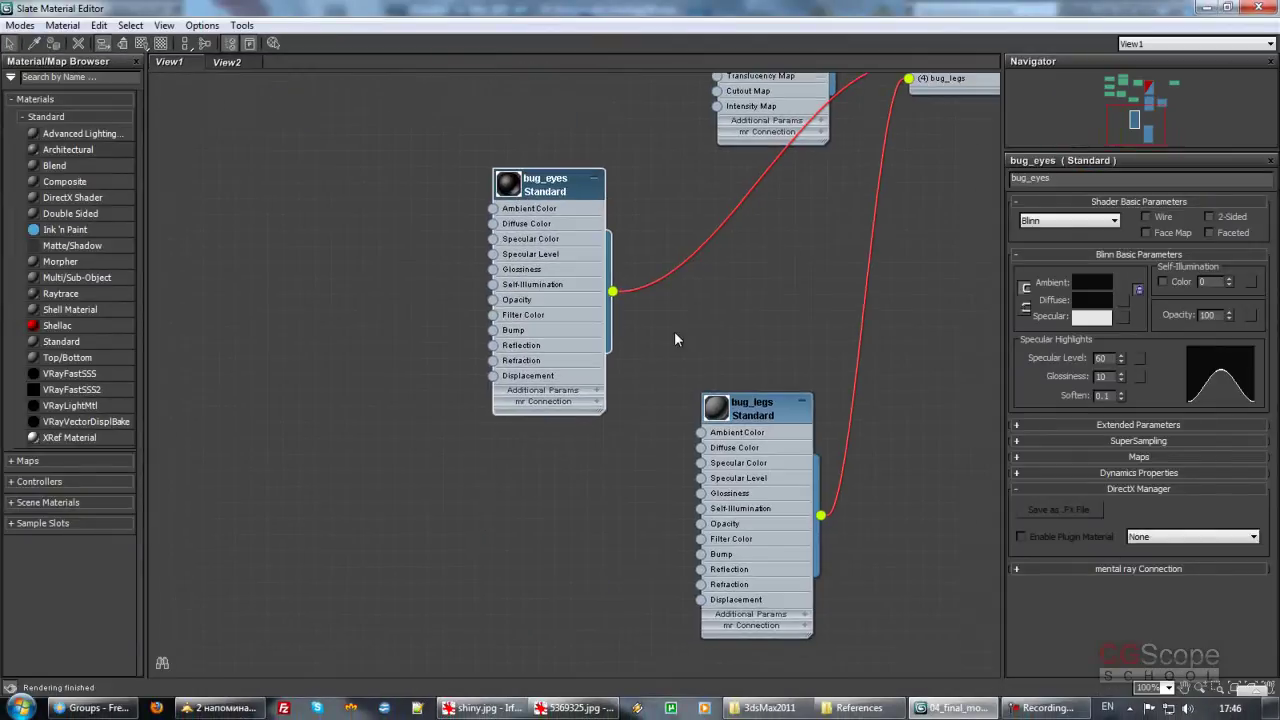
double_click(645, 224)
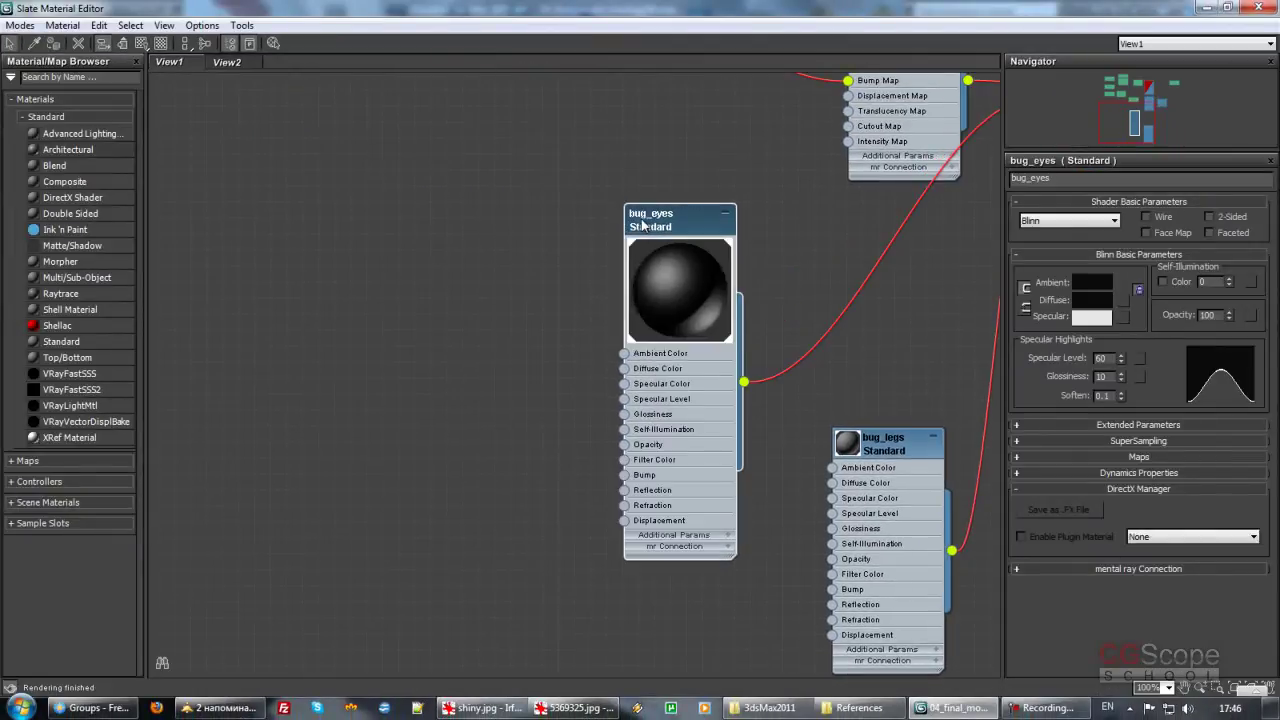
scroll(518, 265, "down", 2)
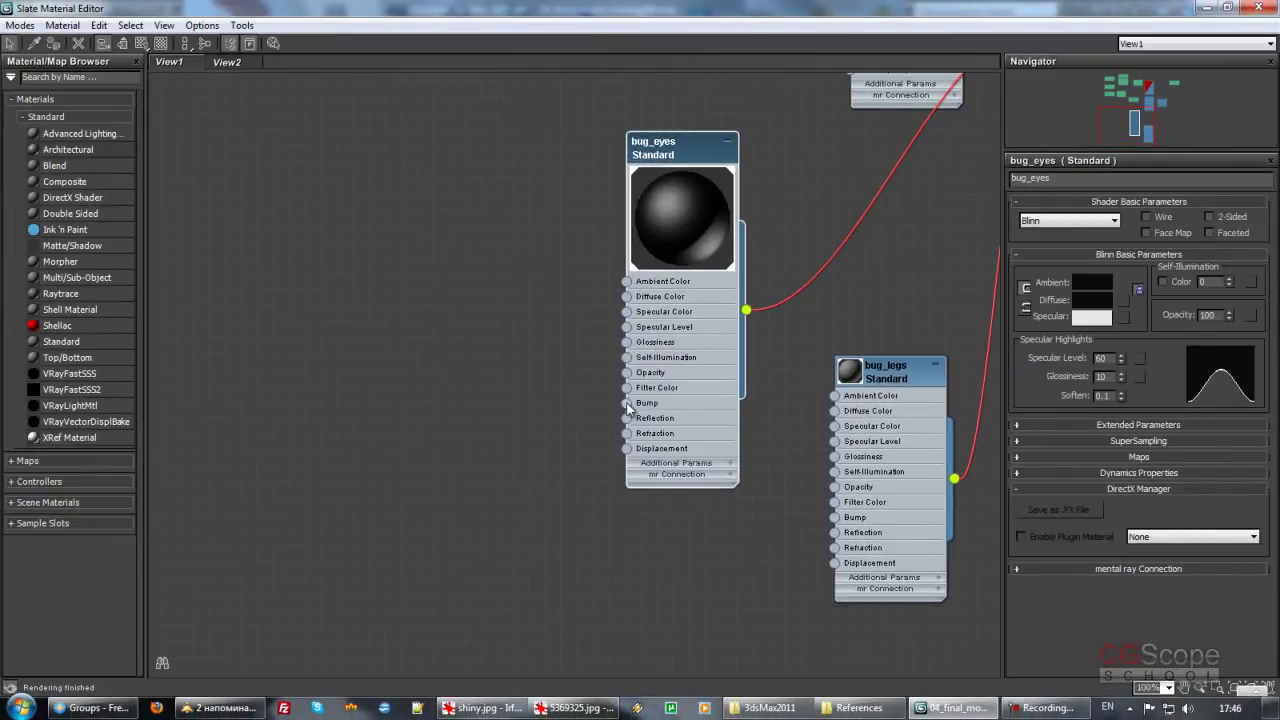
left_click_drag(628, 405, 486, 381)
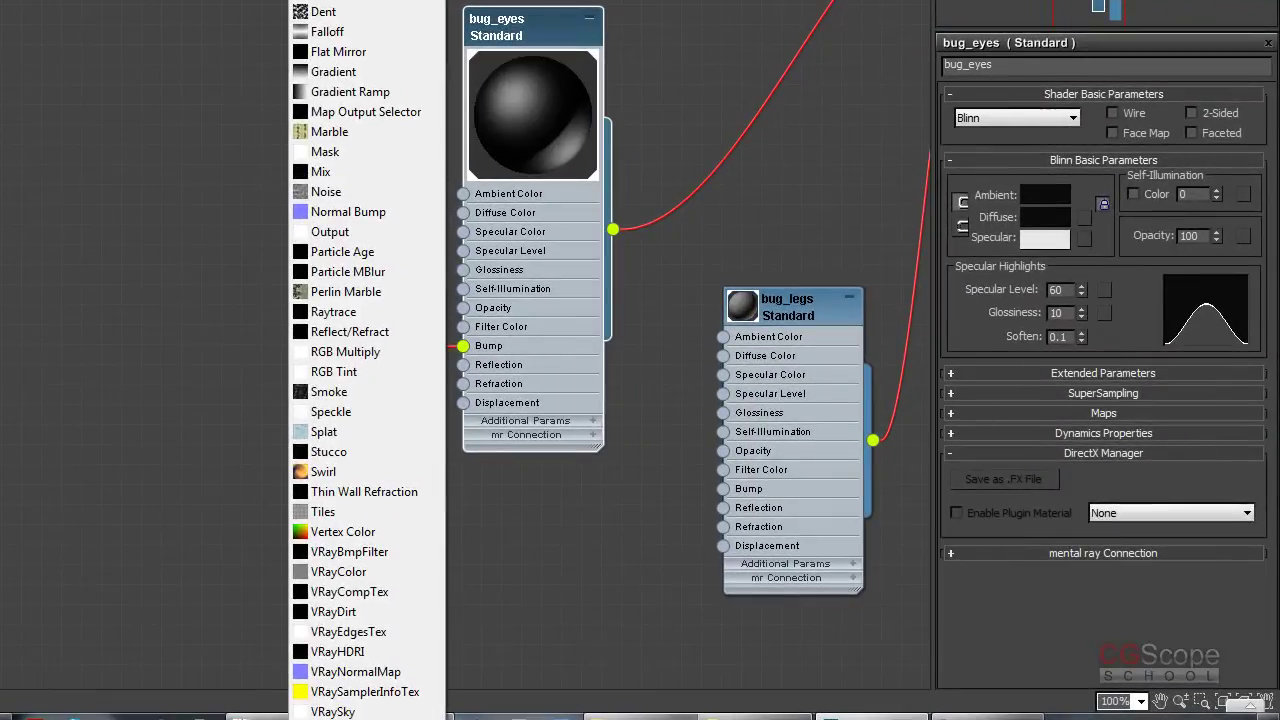
left_click(537, 57)
Step: Hide the Cellular map's controller child tree and tidy the nodes after checking the eye photo
left_click_drag(292, 401, 391, 481)
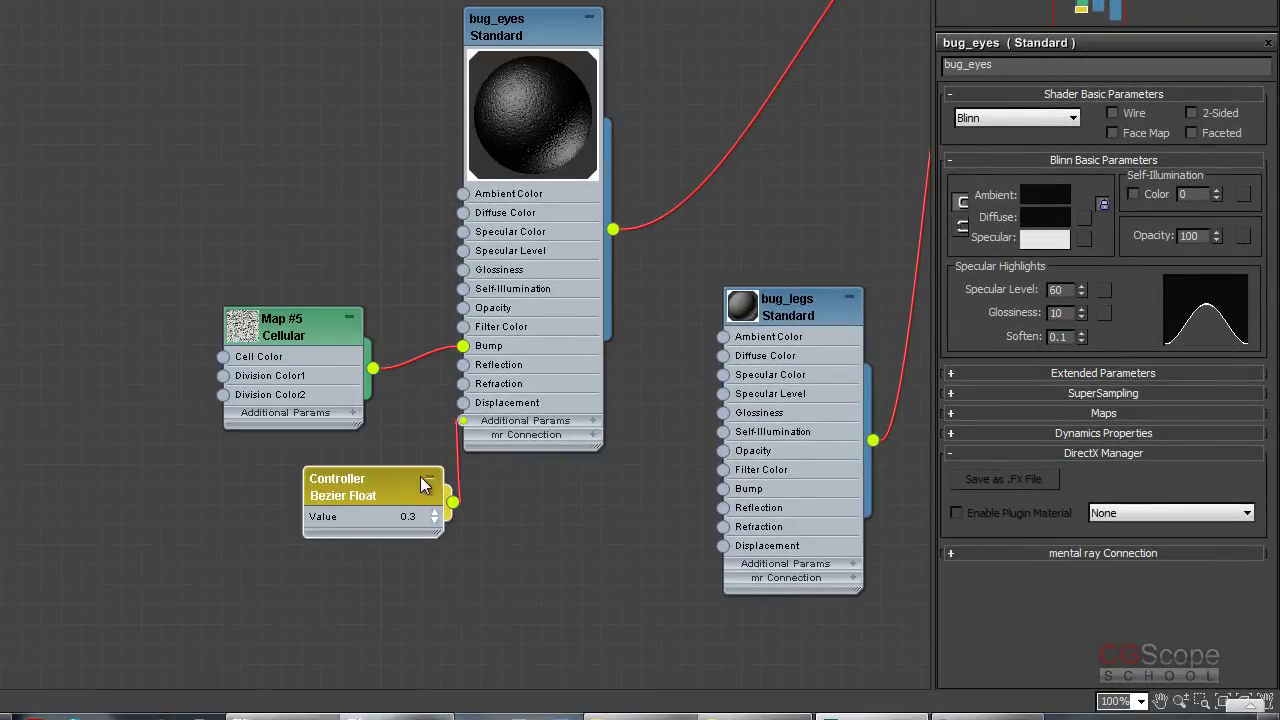
right_click(513, 422)
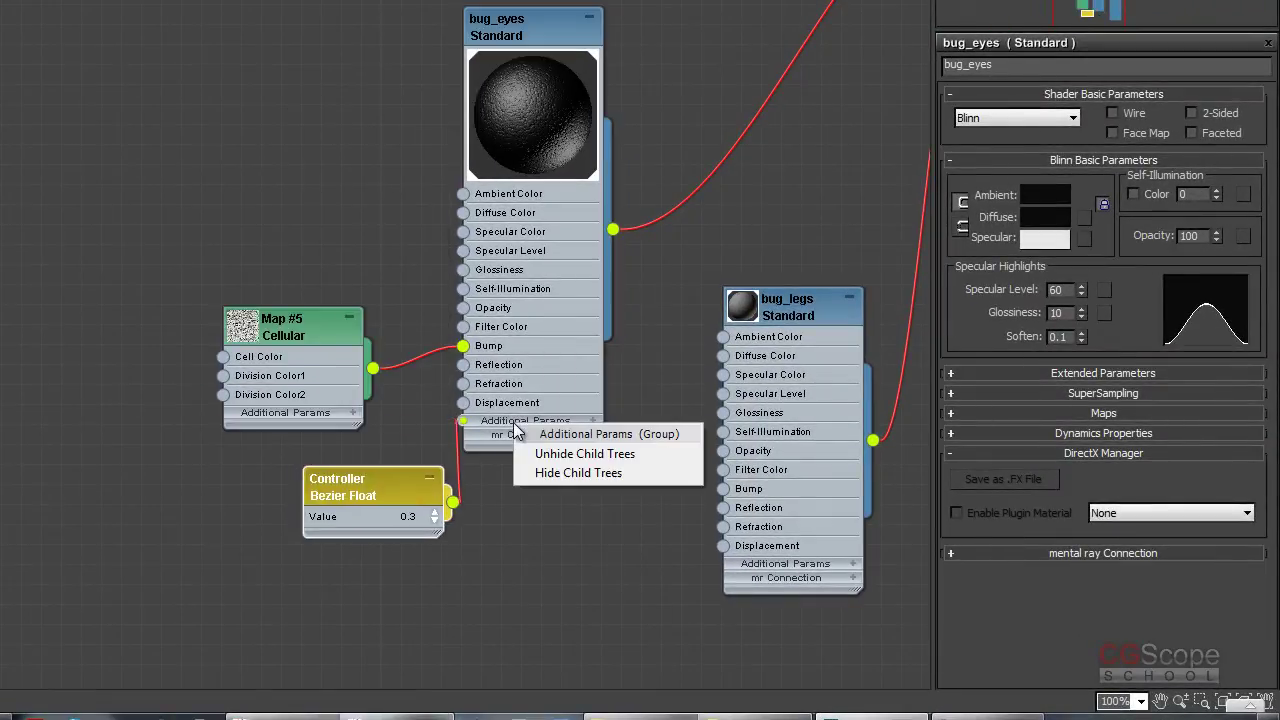
left_click(560, 476)
left_click_drag(322, 329, 259, 276)
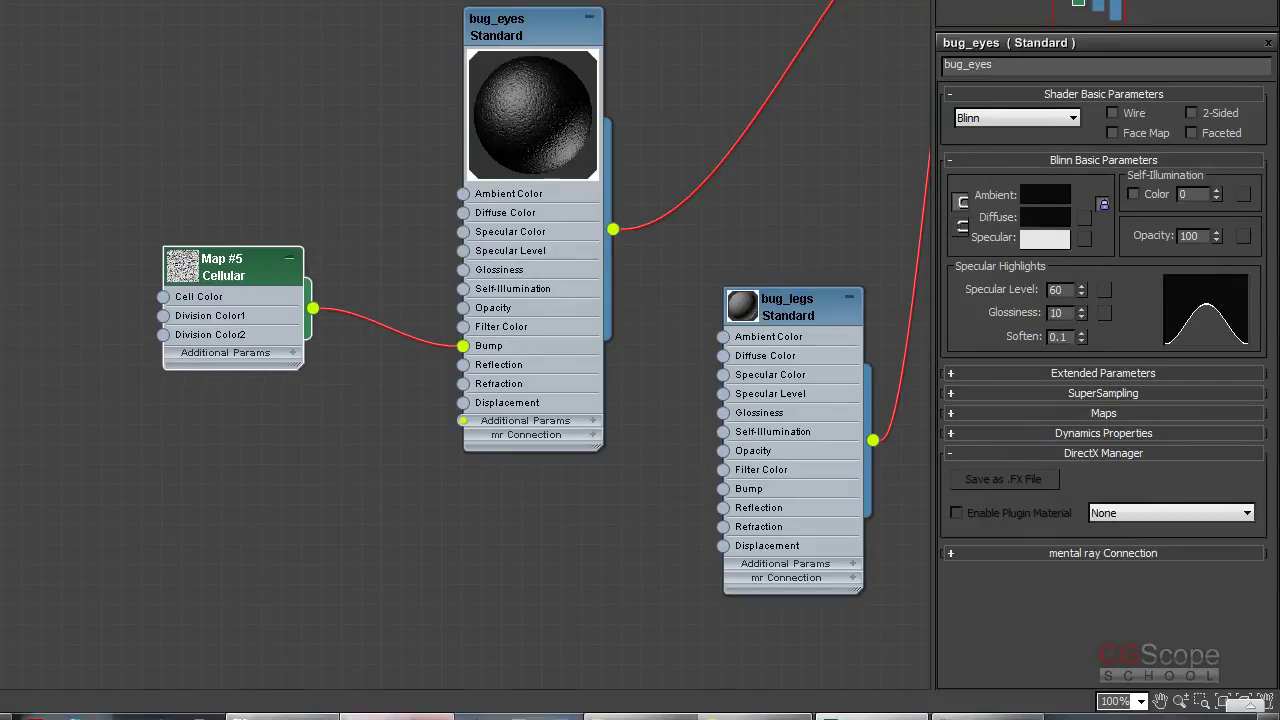
left_click(408, 713)
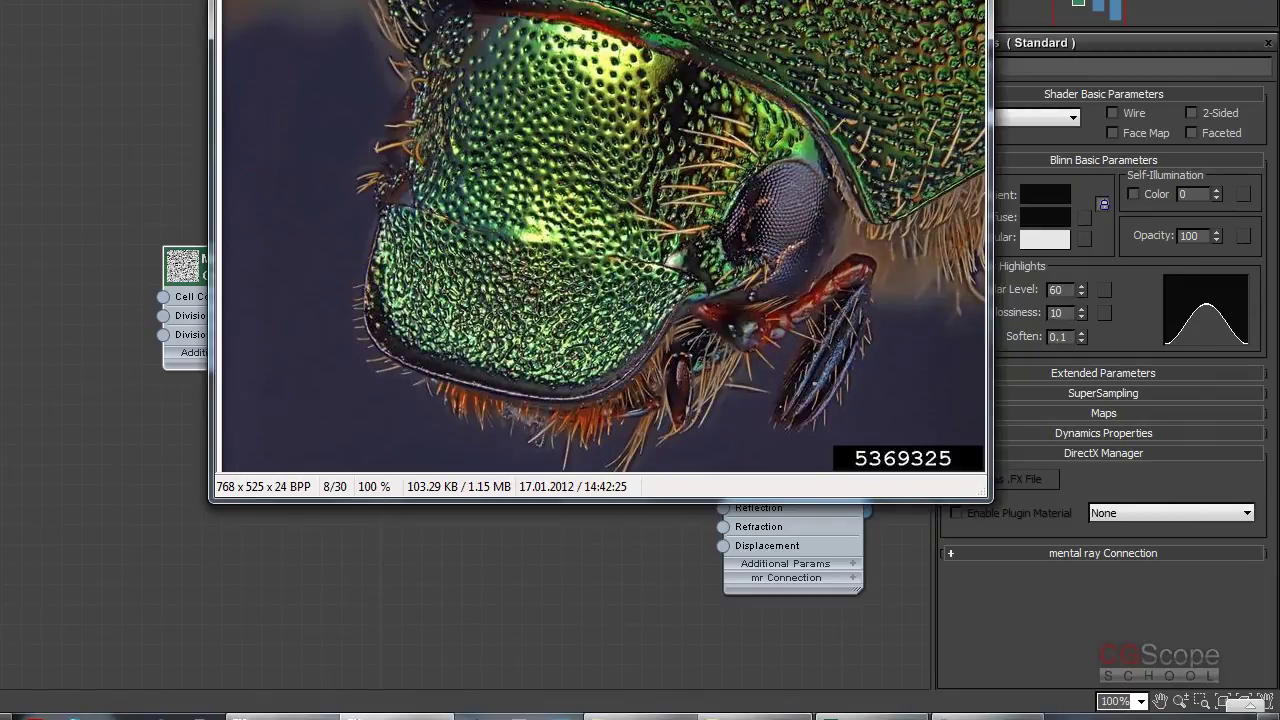
key("Escape")
left_click_drag(247, 268, 227, 288)
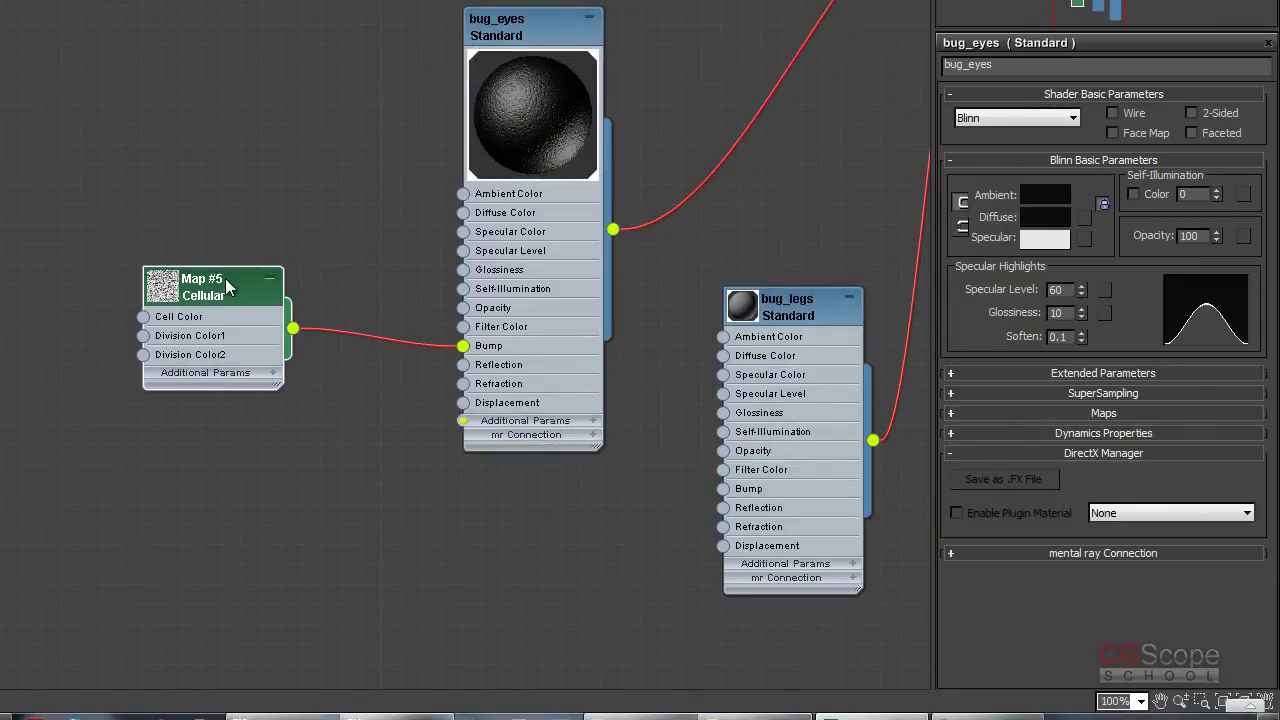
Step: Preview the Cellular map, trying Chips, Circular and Fractal cells, and keep round cells
double_click(218, 299)
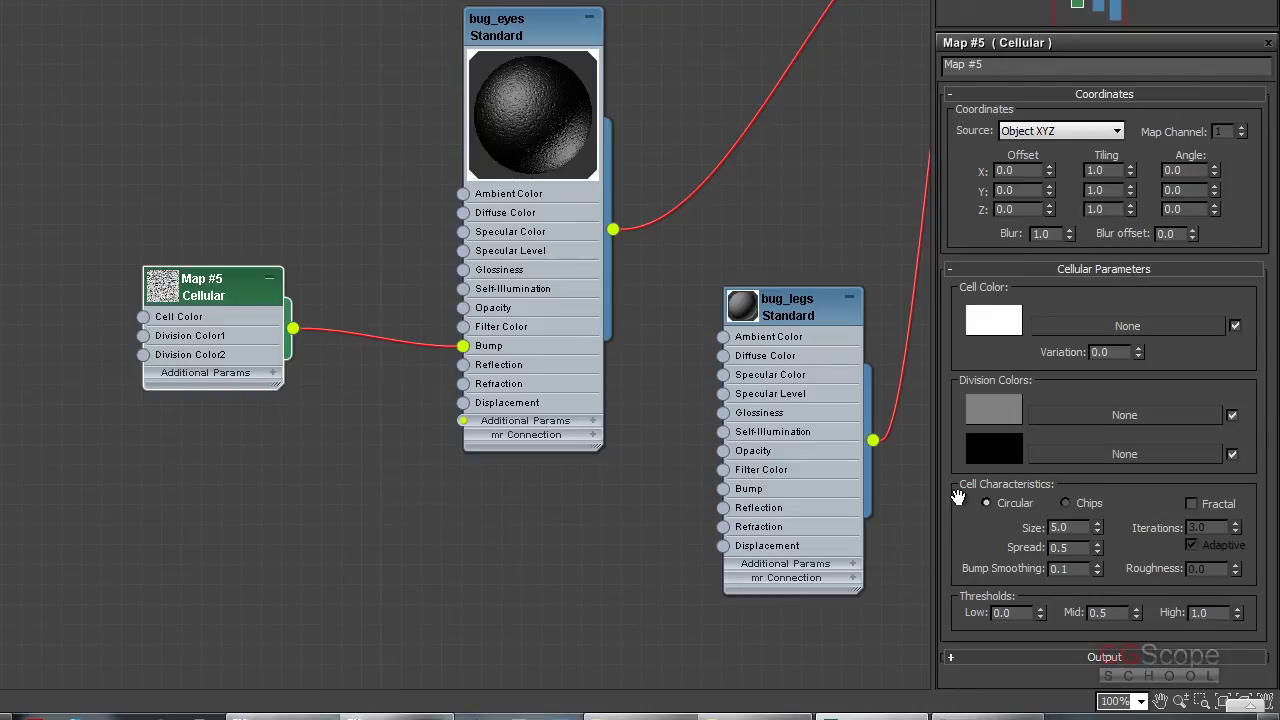
double_click(176, 290)
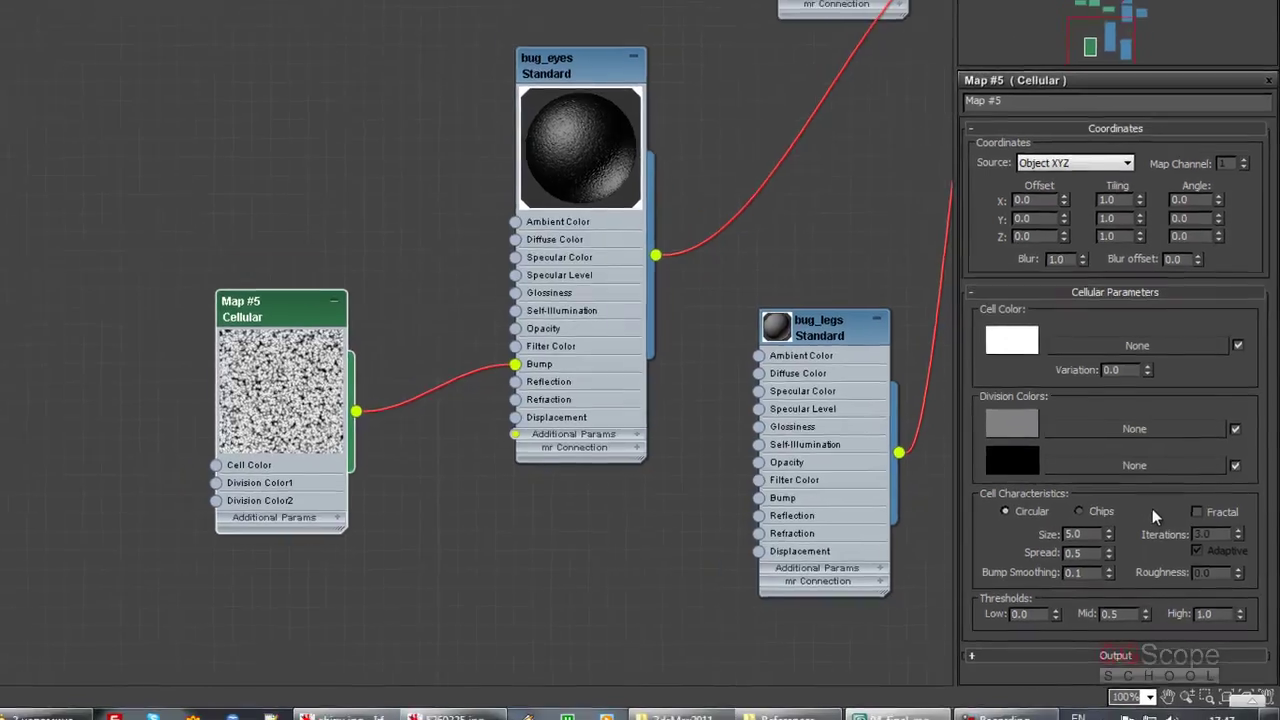
left_click(1090, 504)
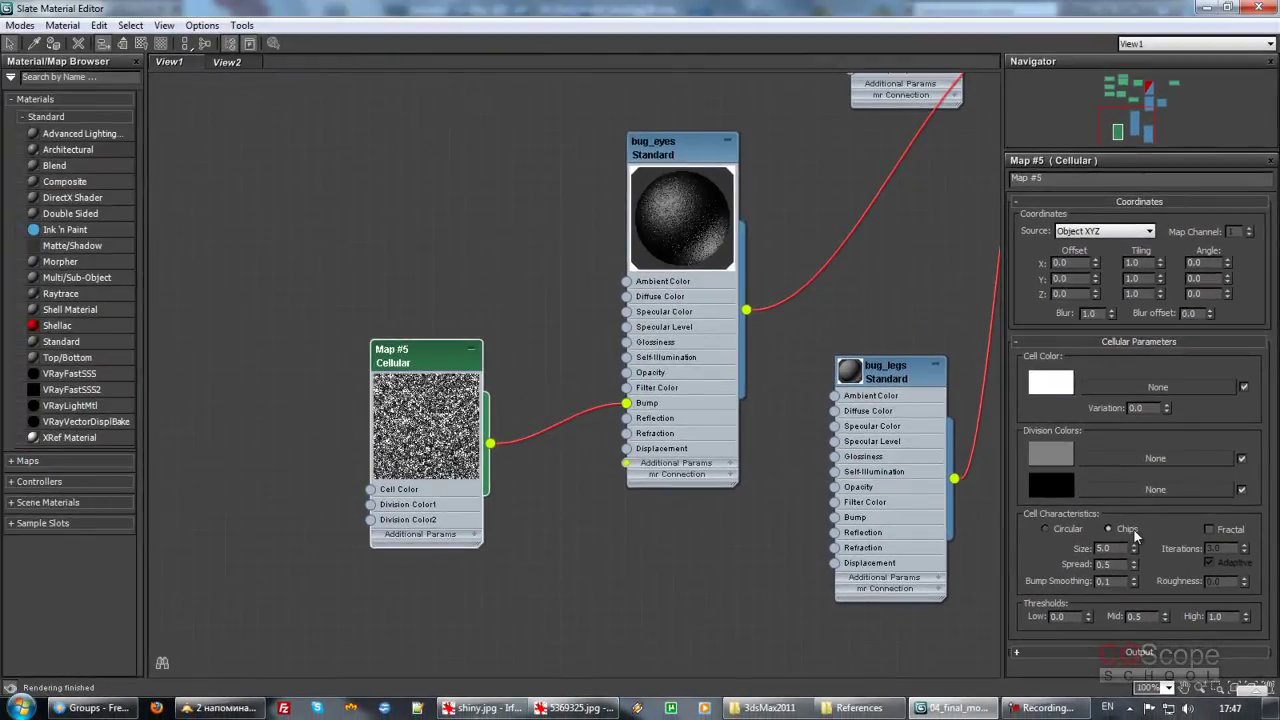
left_click(1048, 529)
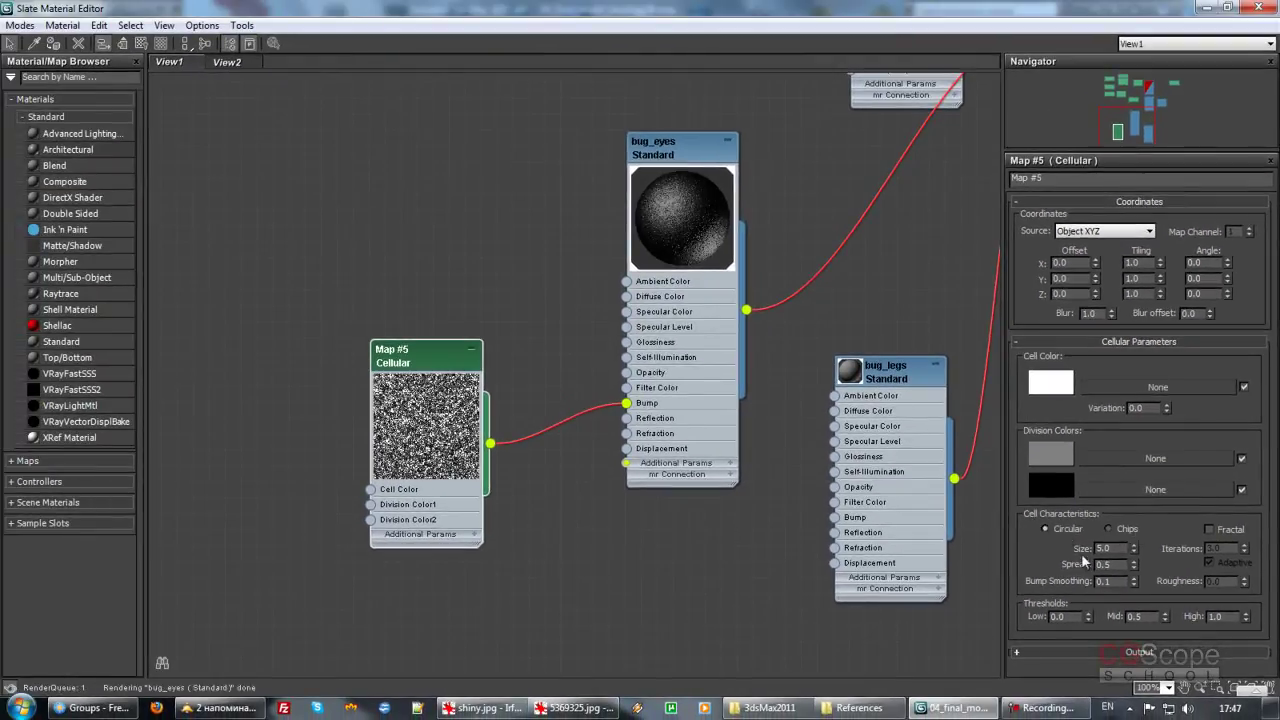
mouse_move(1134, 548)
left_mouse_down()
mouse_move(1131, 466)
mouse_move(1143, 455)
left_mouse_up()
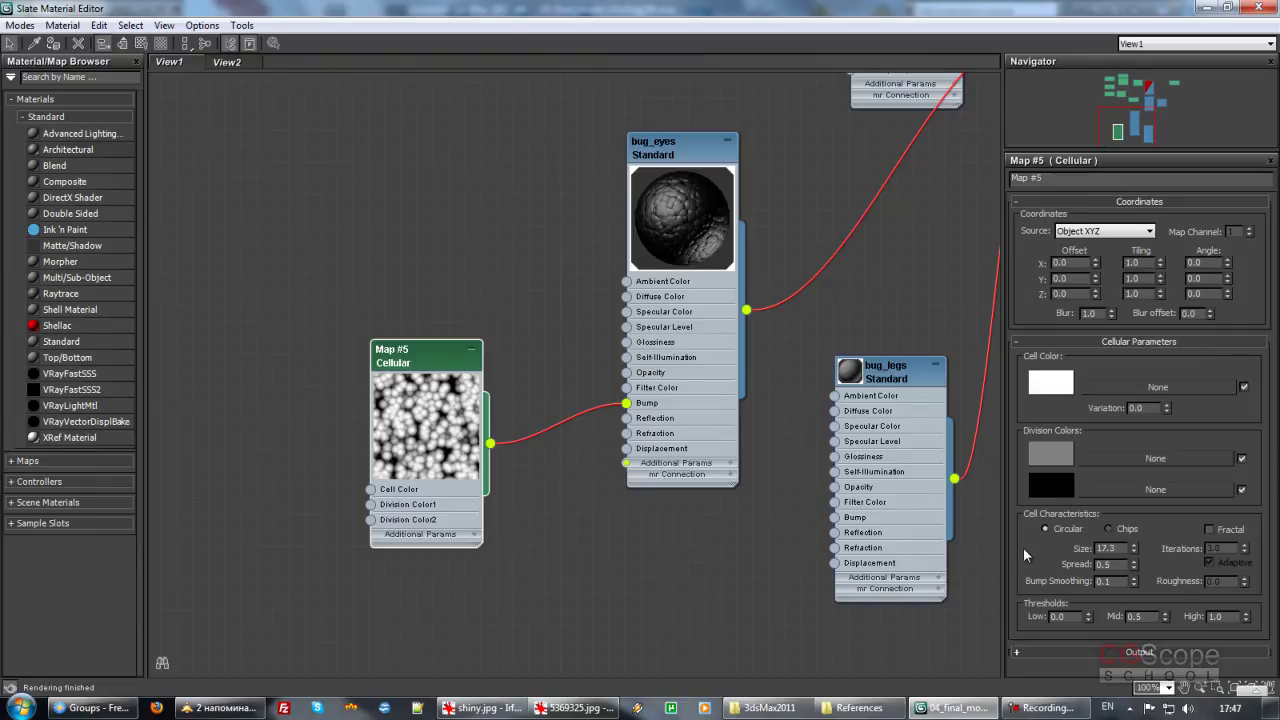
left_click(1119, 530)
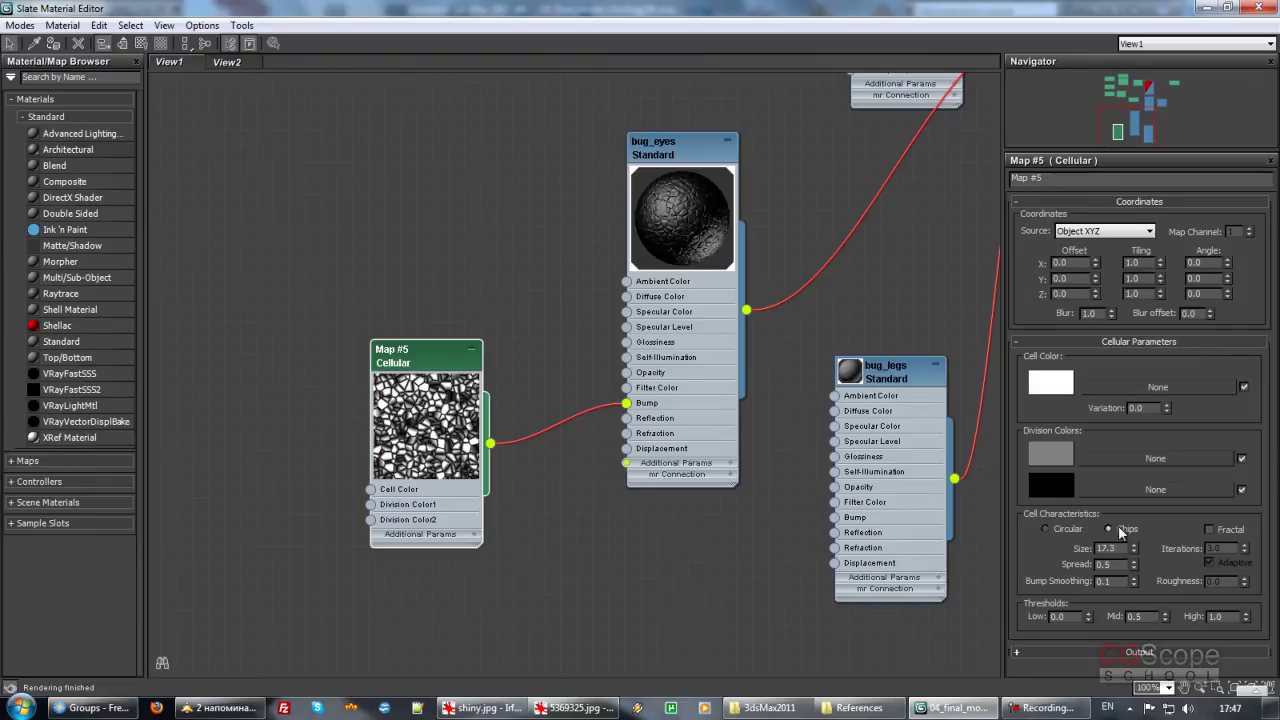
left_click(1066, 528)
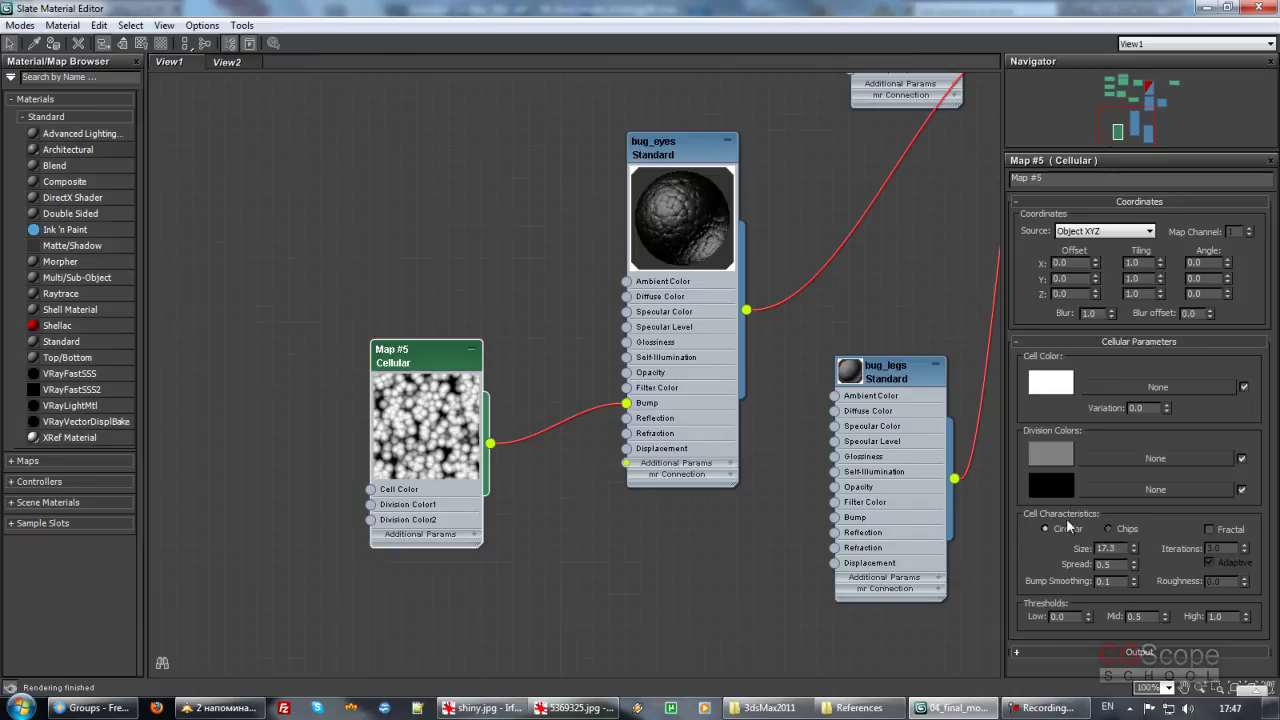
left_click(1227, 530)
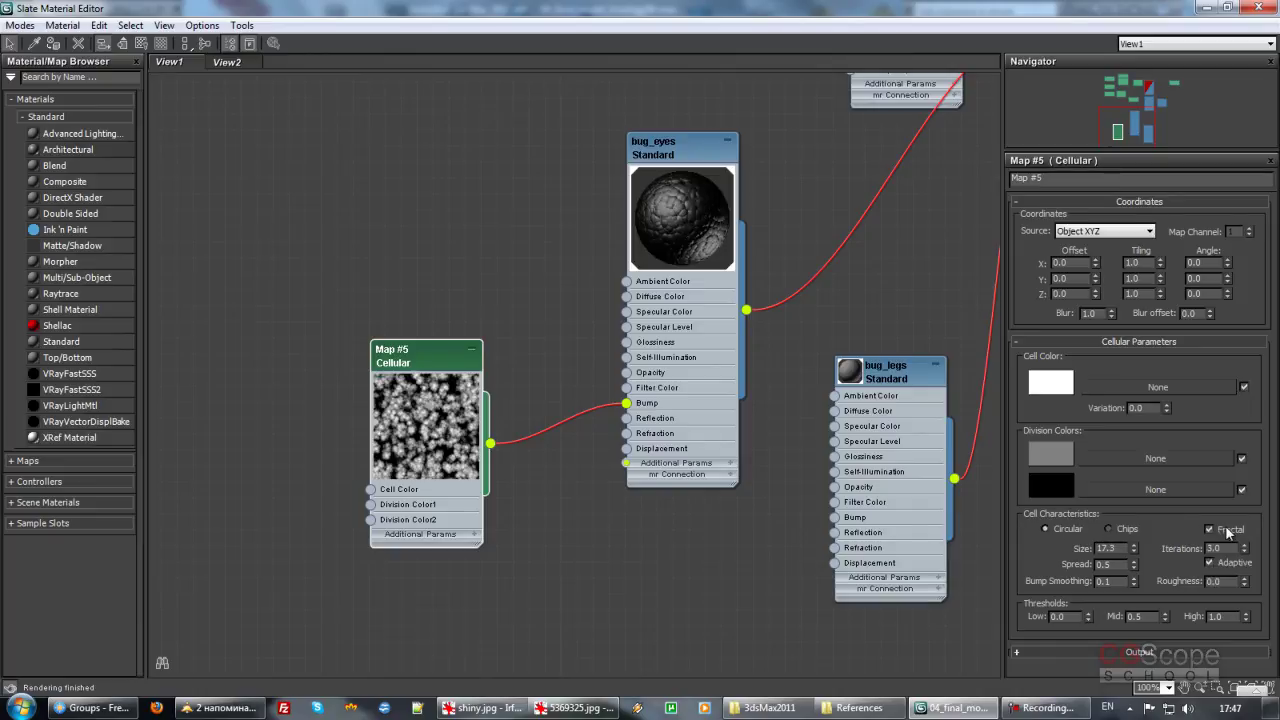
left_click(1226, 532)
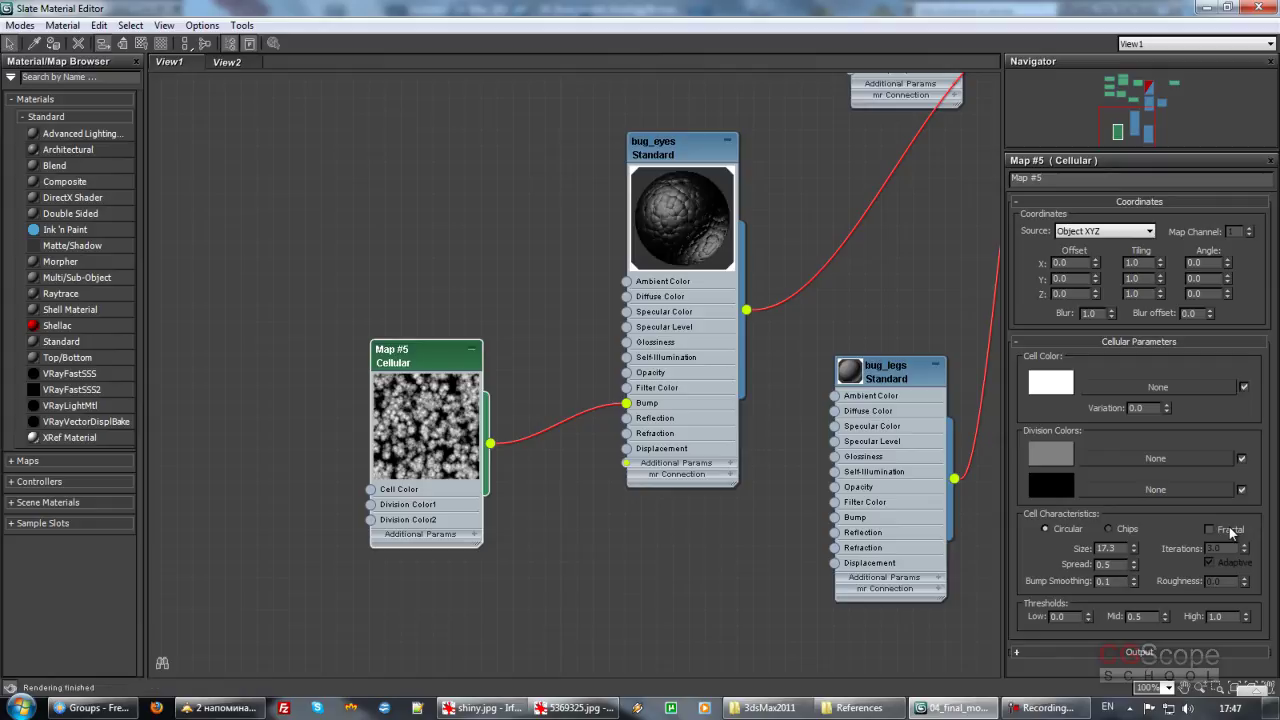
Step: Set the cell spread to 1.0 and make Division Color1 black
mouse_move(1135, 566)
left_mouse_down()
mouse_move(1136, 531)
mouse_move(1133, 548)
left_mouse_up()
right_click(1133, 565)
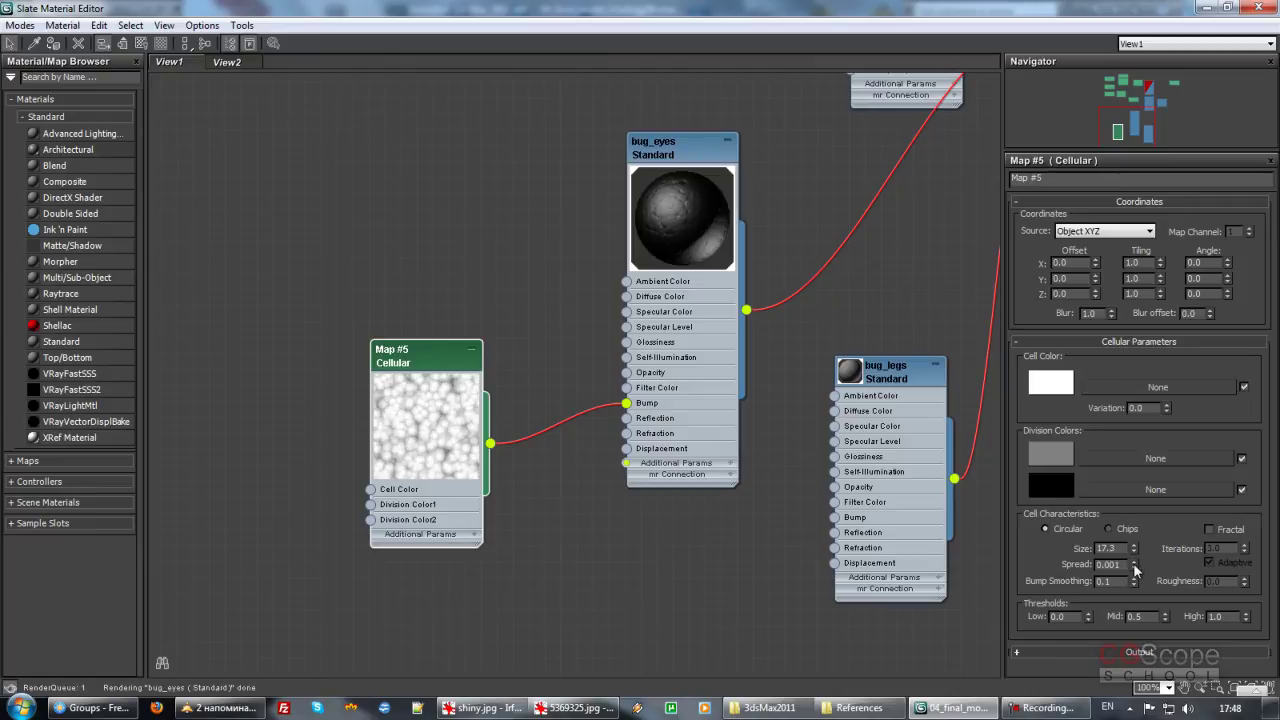
left_click_drag(1135, 568, 1136, 564)
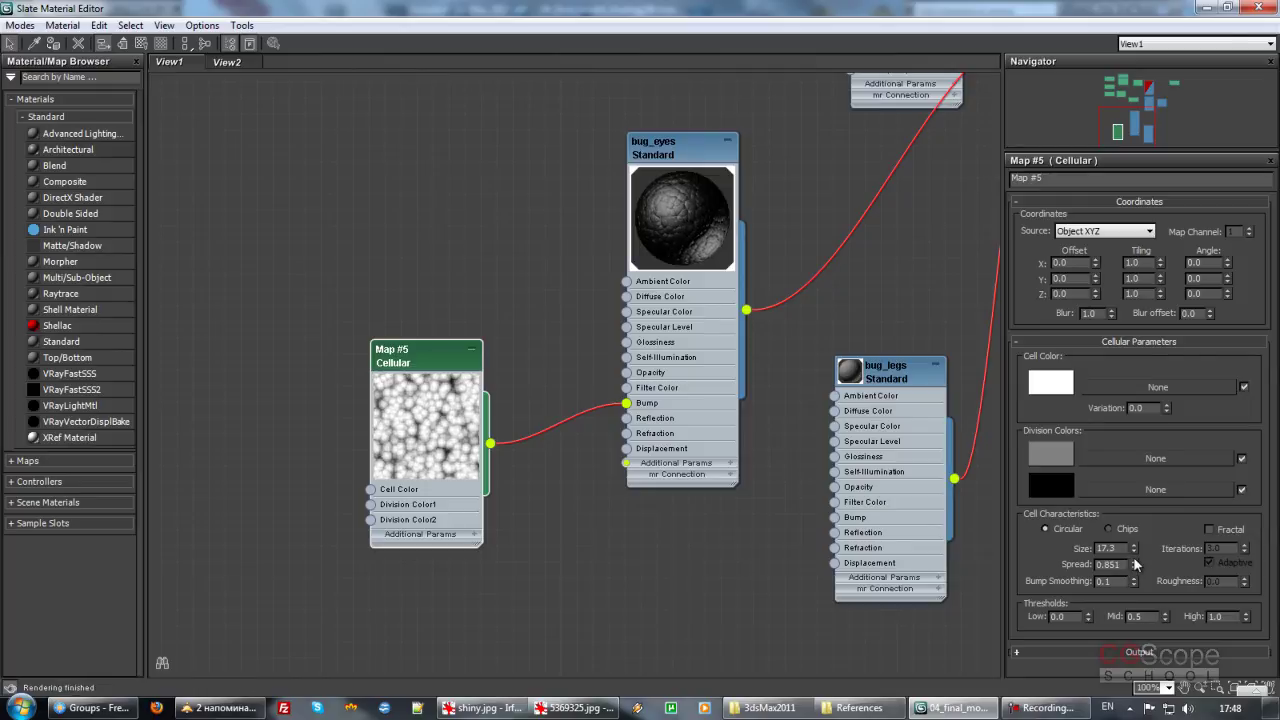
key("Return")
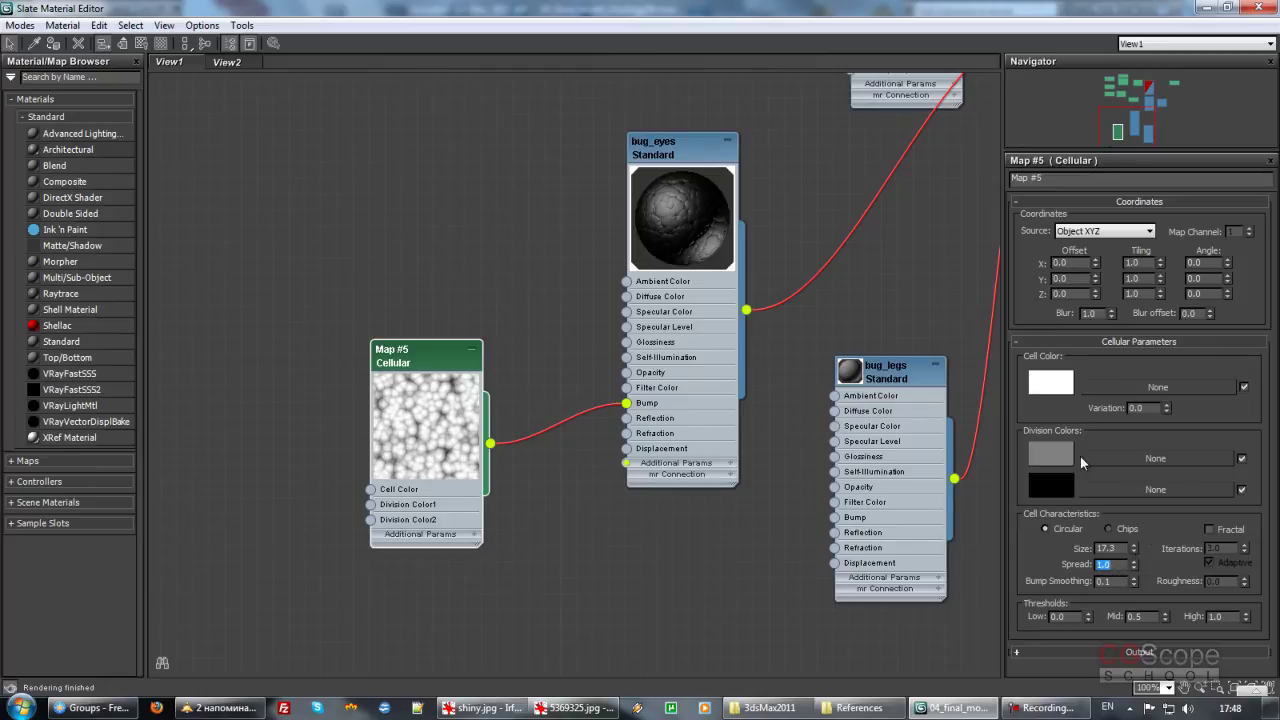
left_click(1046, 456)
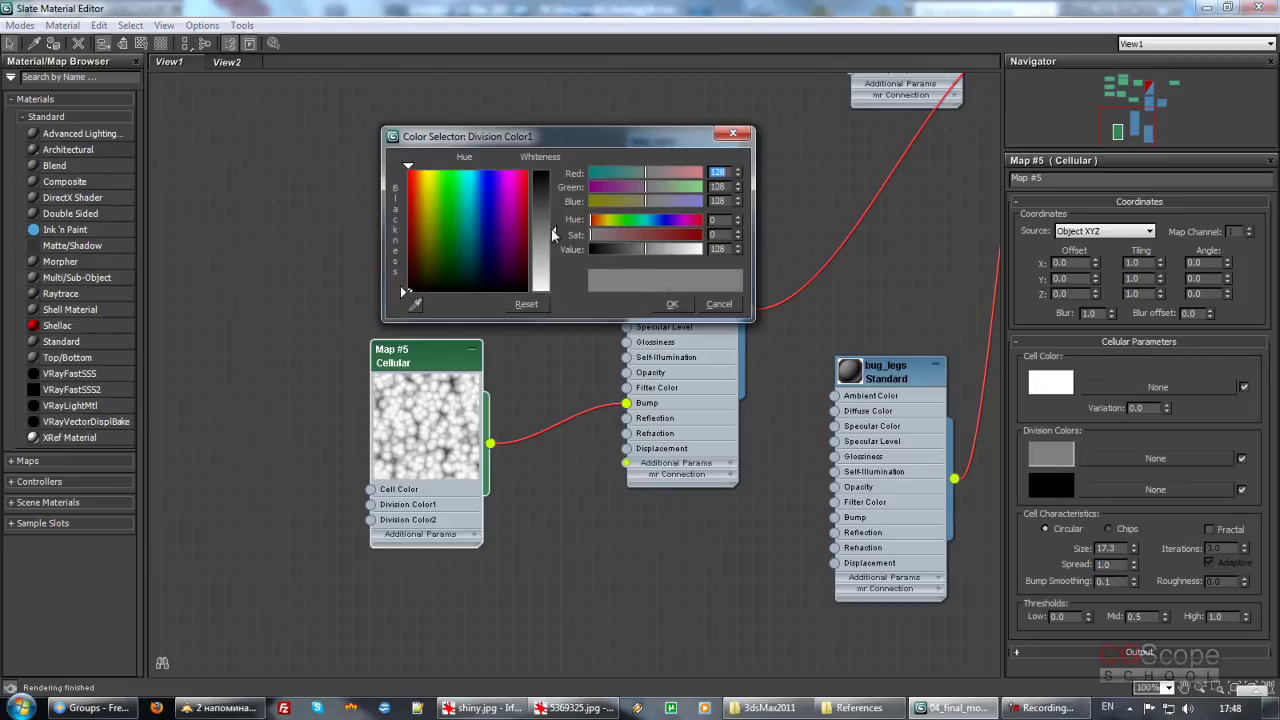
left_click_drag(552, 233, 553, 170)
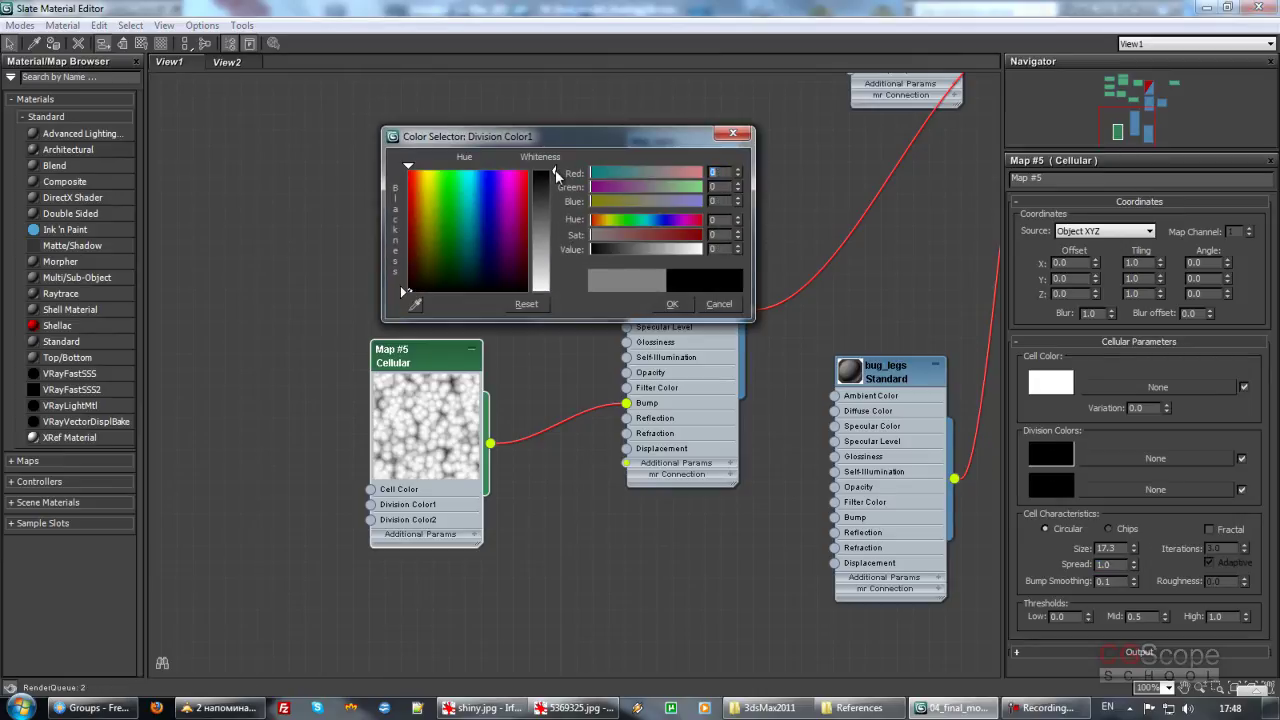
left_click(672, 305)
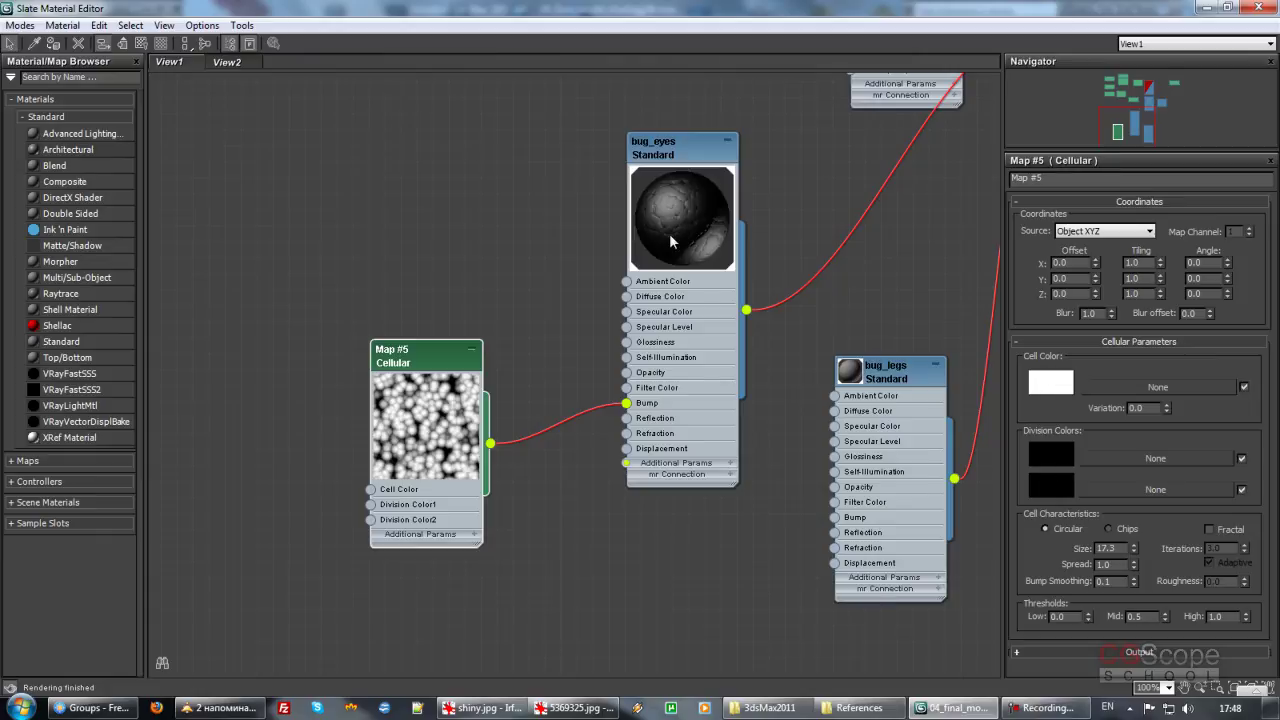
Step: Set the bug_eyes bump amount to 100 in the Maps rollout
double_click(668, 155)
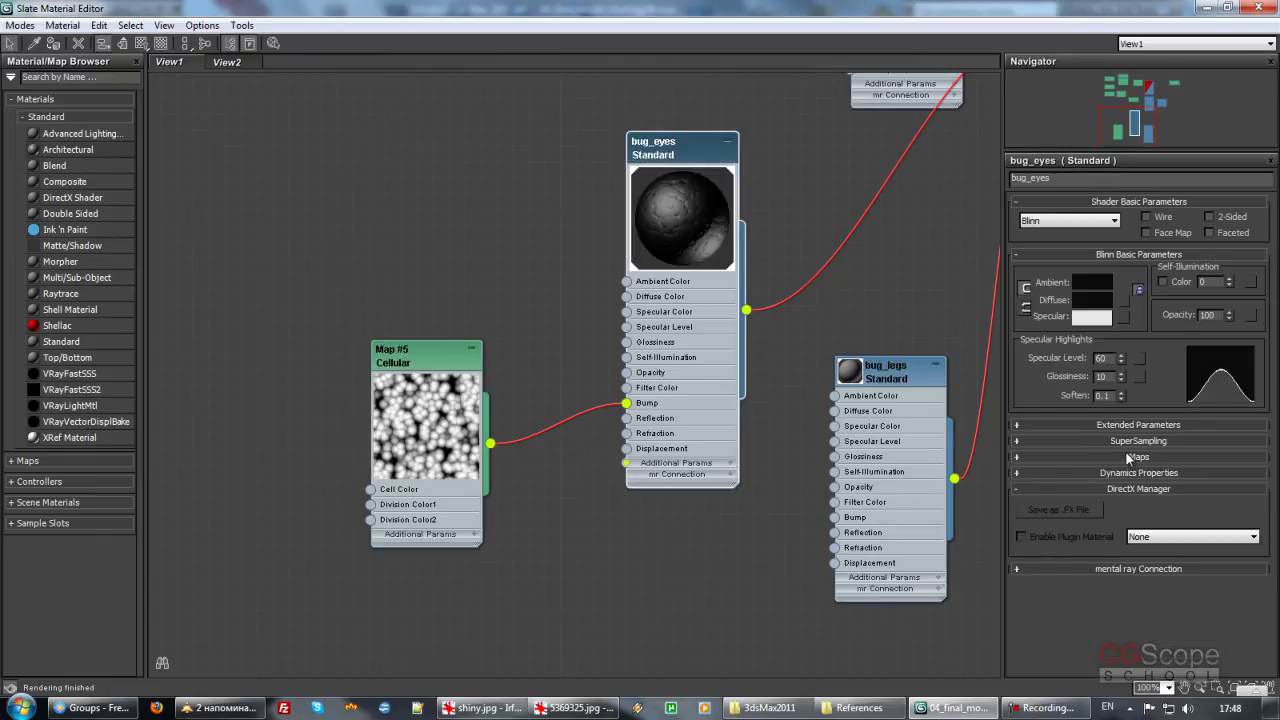
left_click(1130, 457)
type("100")
key("Return")
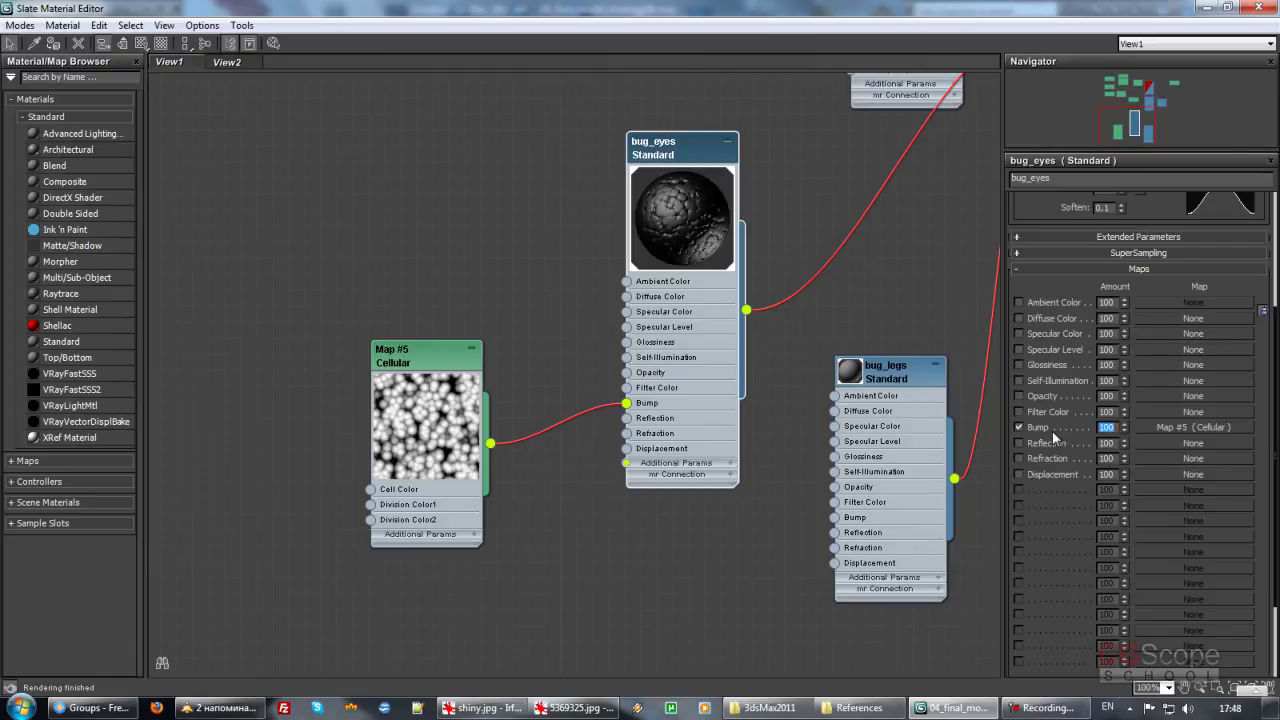
Step: Set the Cellular size to 1.0 and minimize the Slate Material Editor
double_click(458, 366)
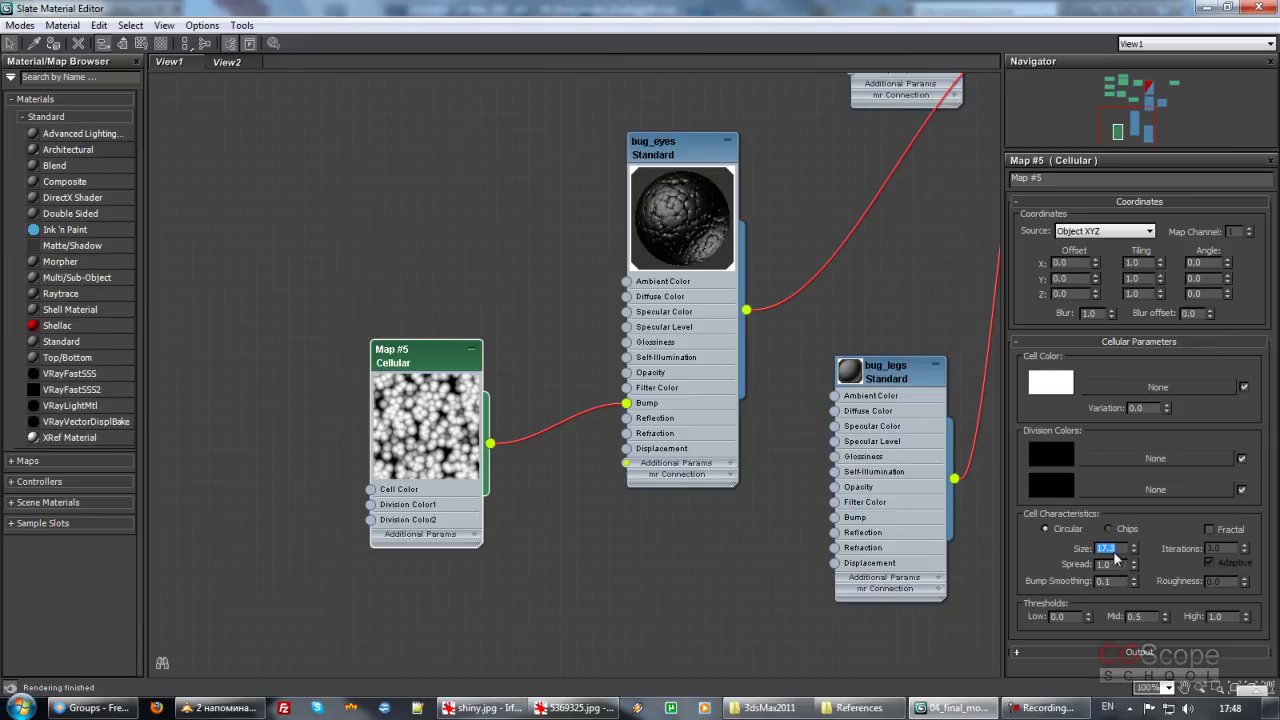
type("1")
key("Return")
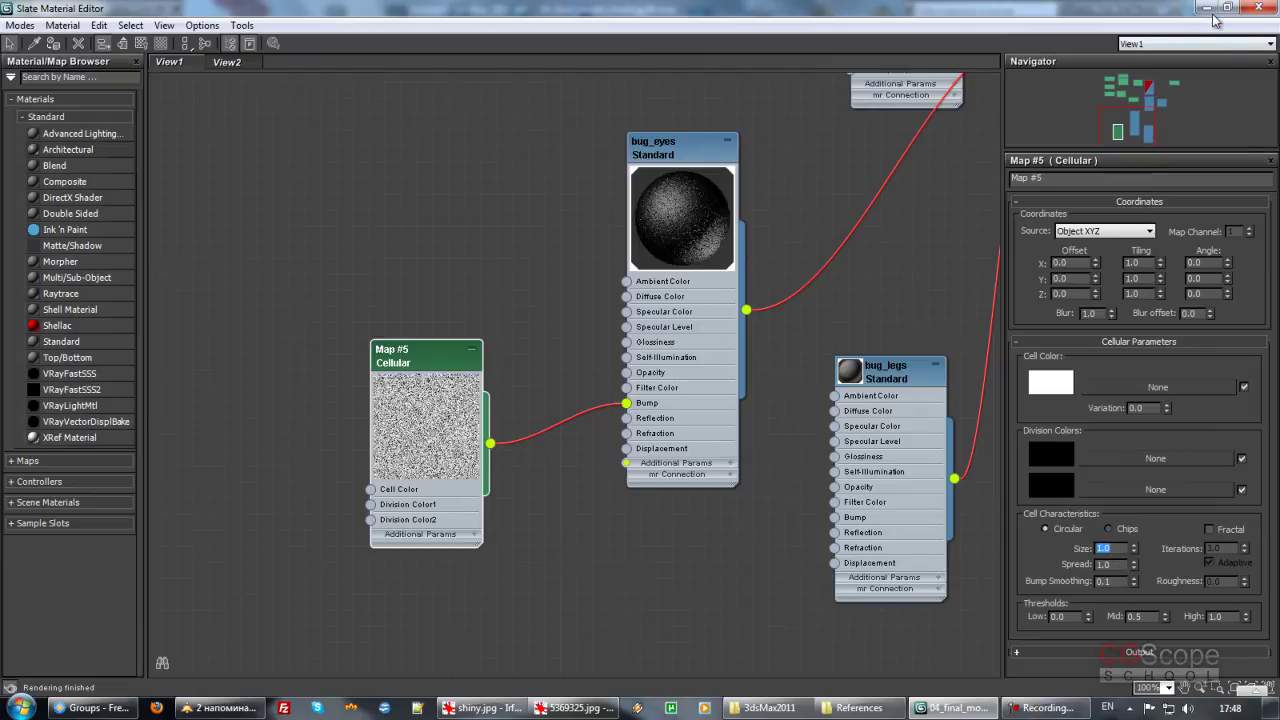
left_click(1201, 7)
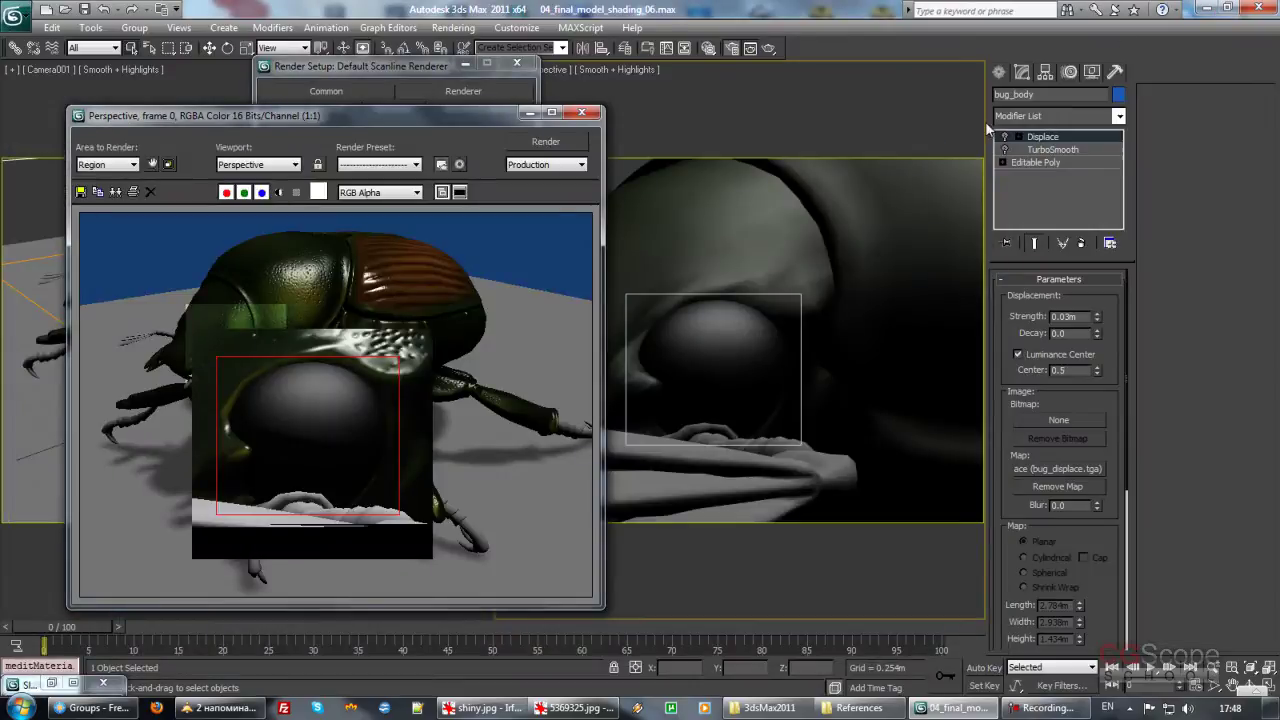
Step: Cancel the running region render and rename Map #5 to small_dots
left_click(546, 141)
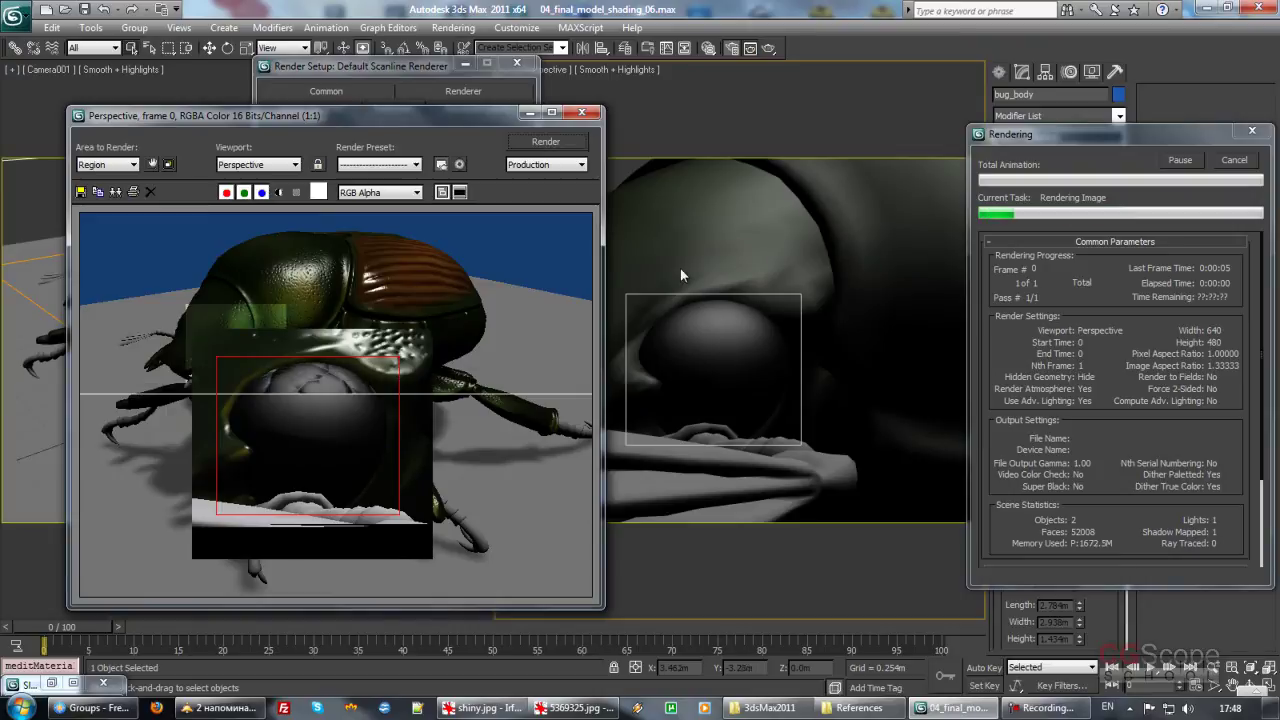
left_click(1238, 162)
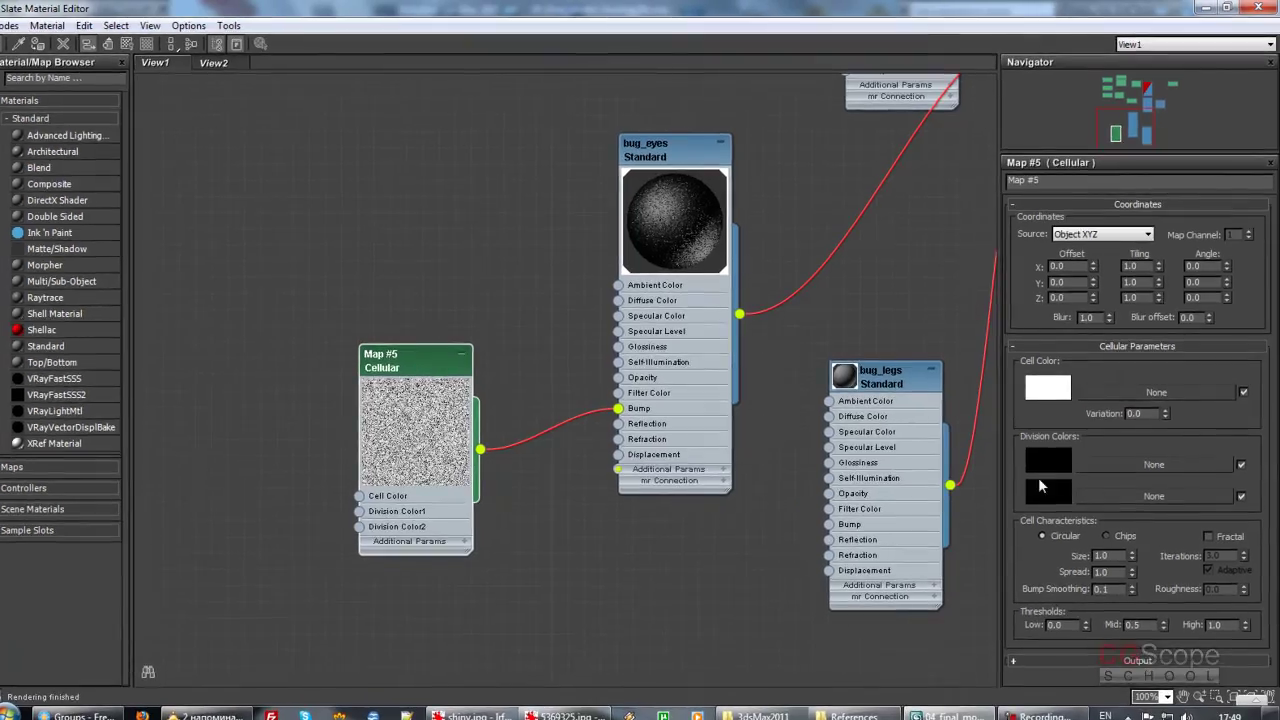
left_click_drag(1097, 185, 970, 183)
type("small_dots")
key("Return")
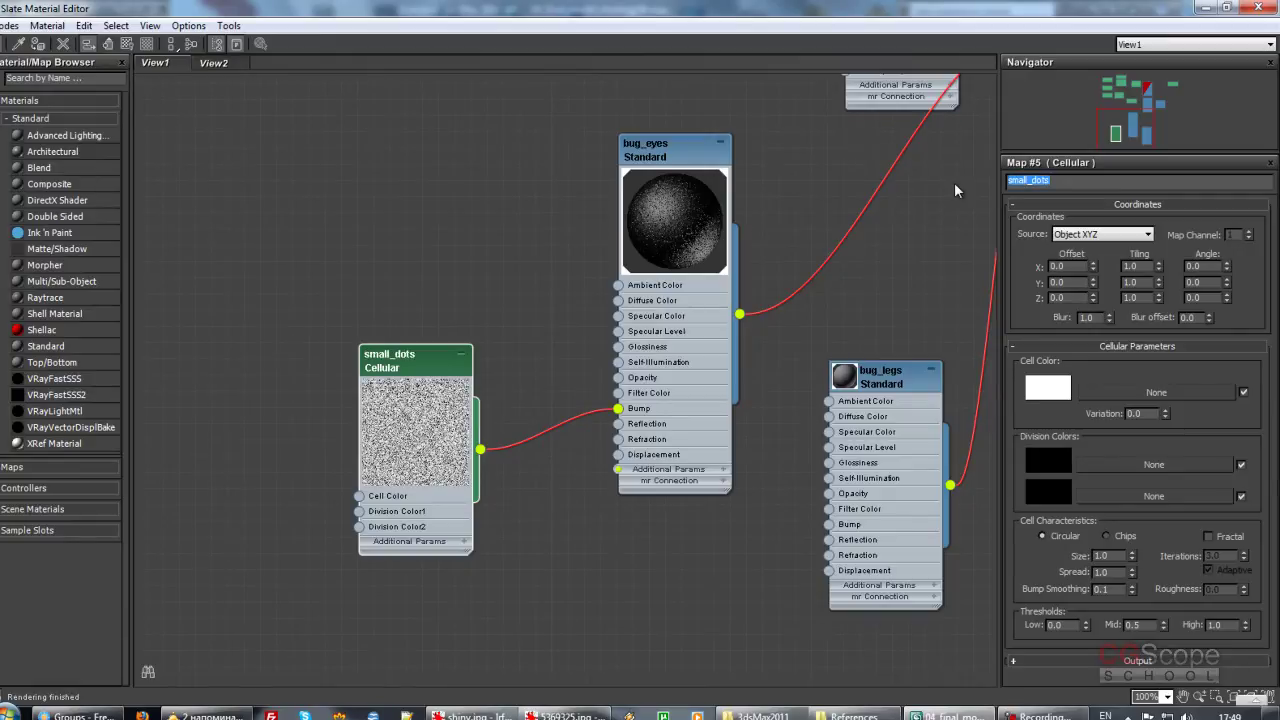
Step: Set the cell size to 0.1 and render the eye region
left_click_drag(1112, 556, 1037, 560)
type("0.1")
key("Return")
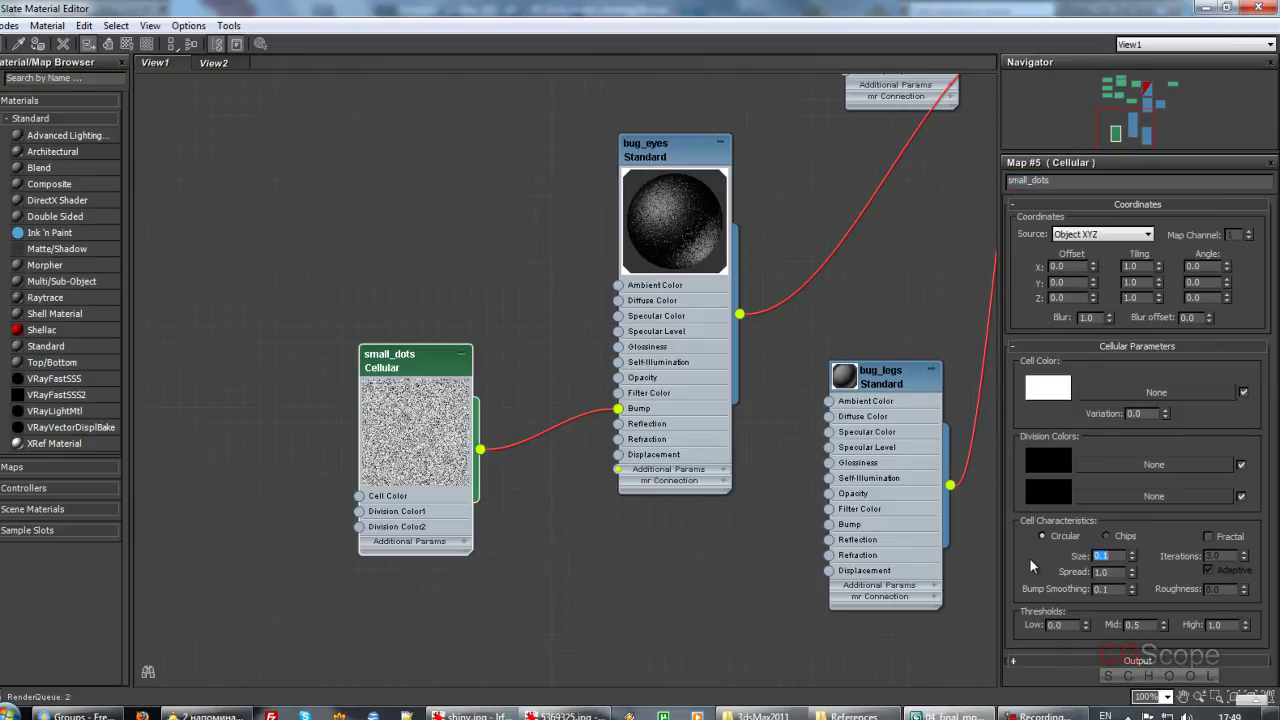
left_click(1207, 10)
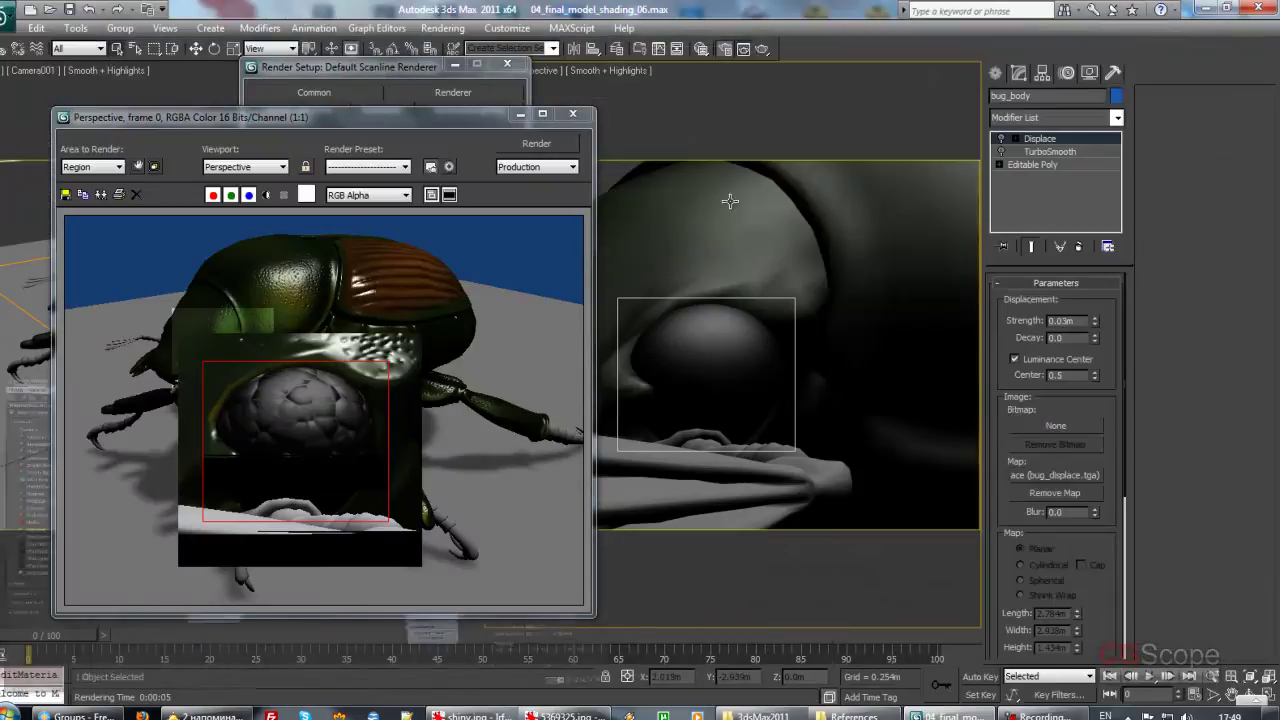
left_click(535, 145)
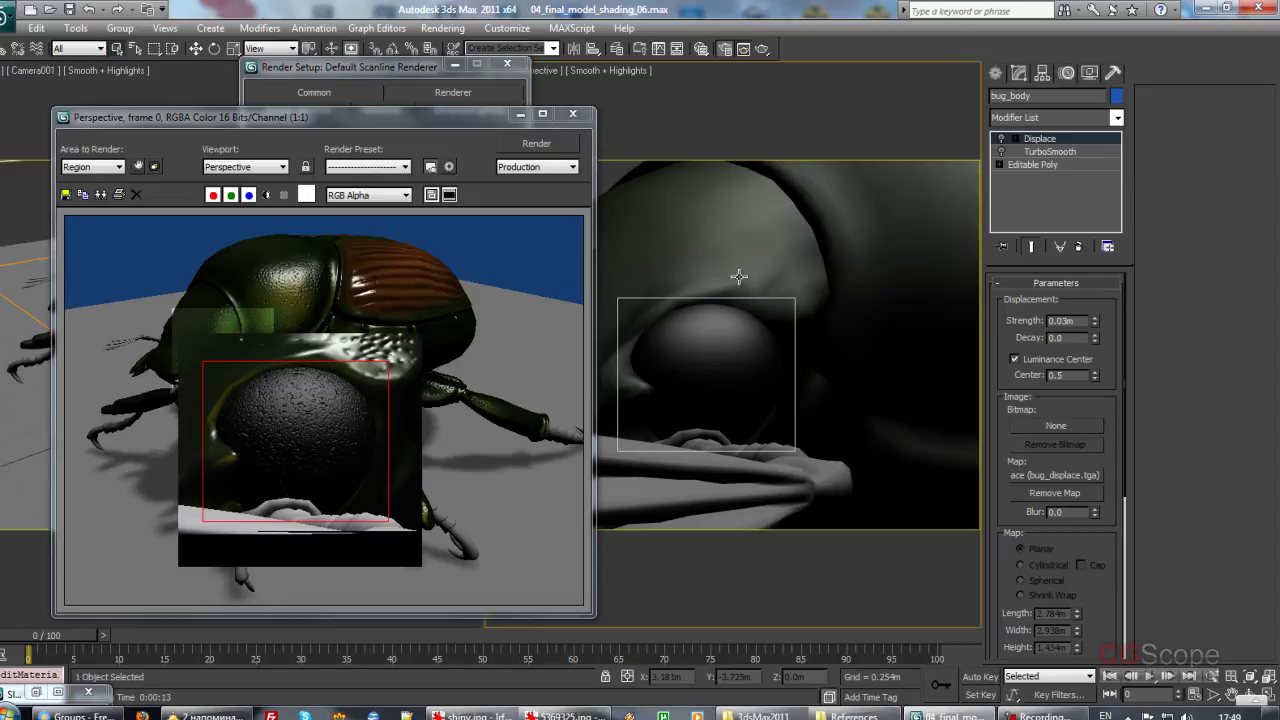
Step: Reopen the material editor and arrange it beside the render window
key("m")
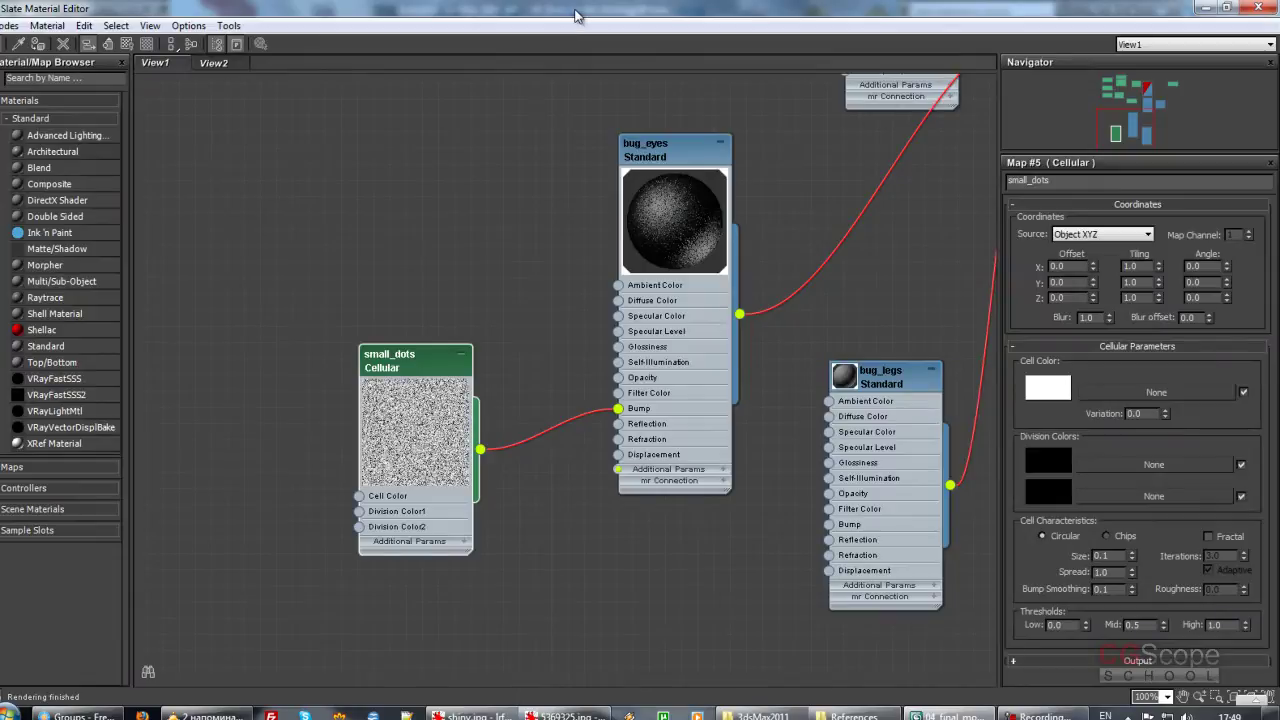
double_click(578, 14)
left_click_drag(598, 77, 898, 100)
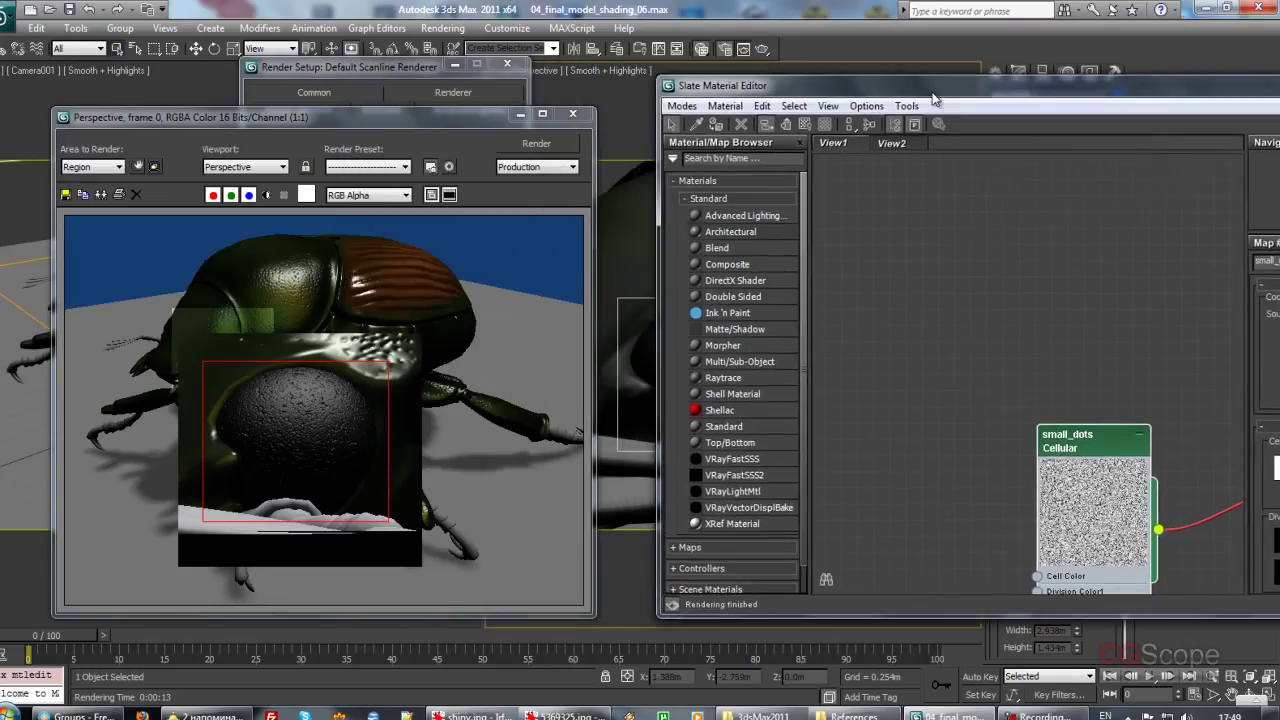
left_click_drag(450, 117, 397, 106)
left_click_drag(930, 102, 700, 46)
scroll(1017, 480, "down", 3)
Step: Make small_dots' Division Color1 mid-grey 124 and re-render the eye region
left_click(1017, 480)
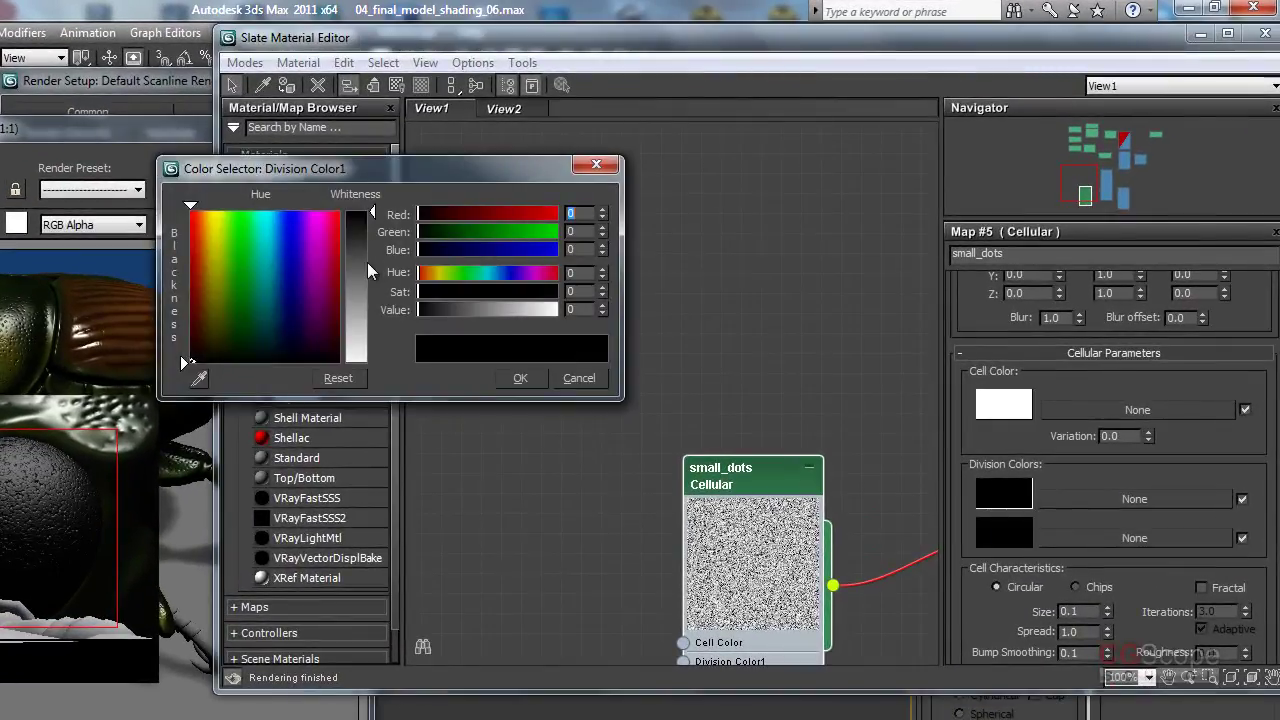
left_click_drag(374, 272, 370, 290)
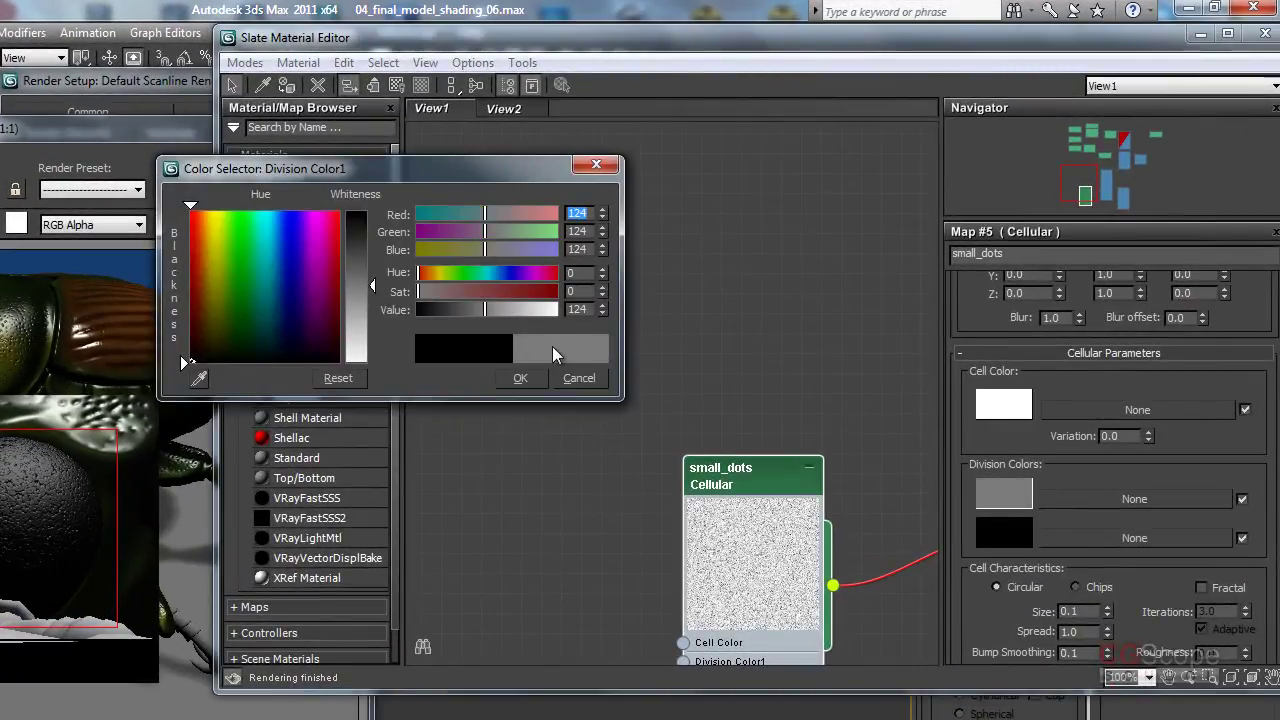
left_click(520, 378)
left_click(133, 136)
left_click(295, 160)
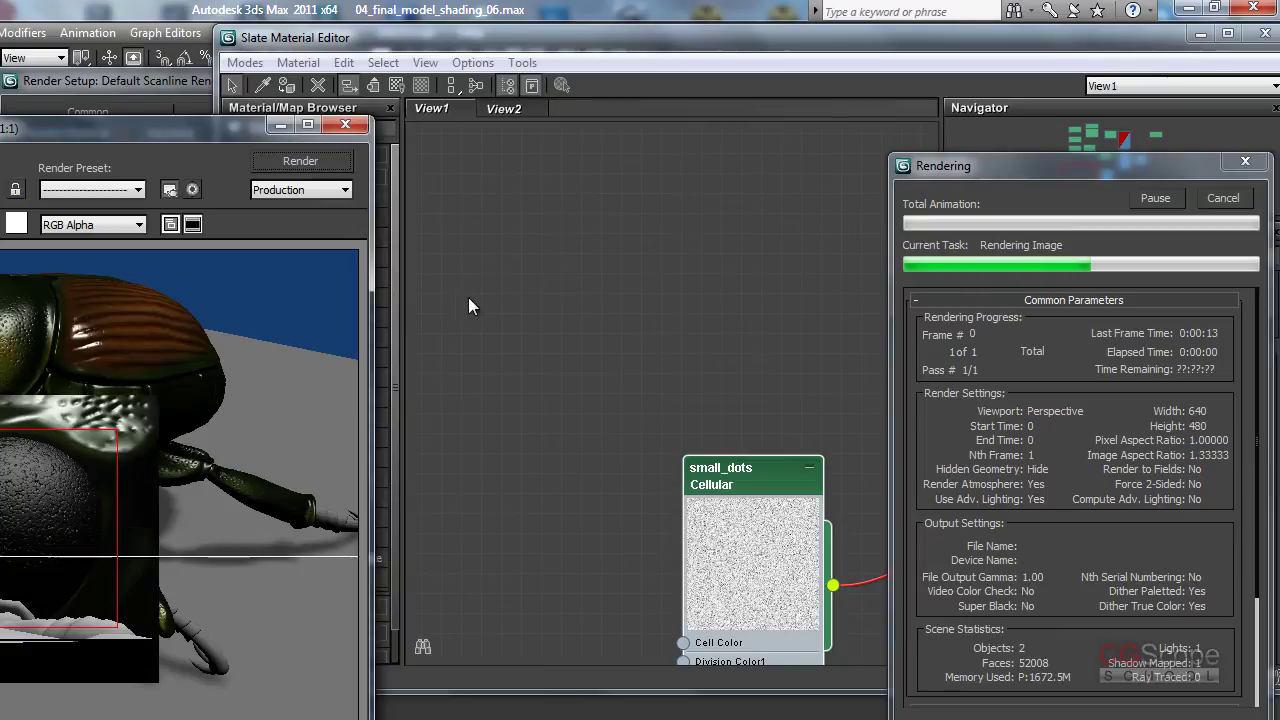
Step: Lower the small_dots spread to 0.6 and re-render the eye region
left_click(1222, 198)
scroll(973, 554, "down", 3)
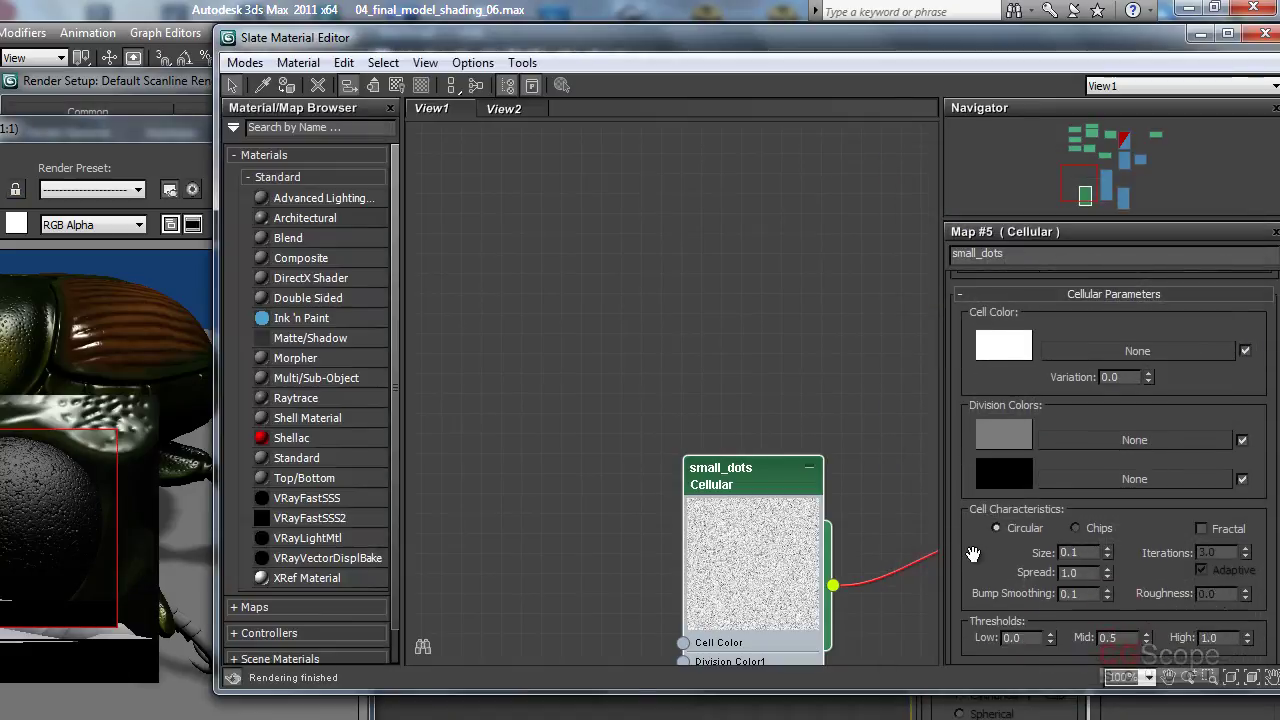
left_click(1107, 578)
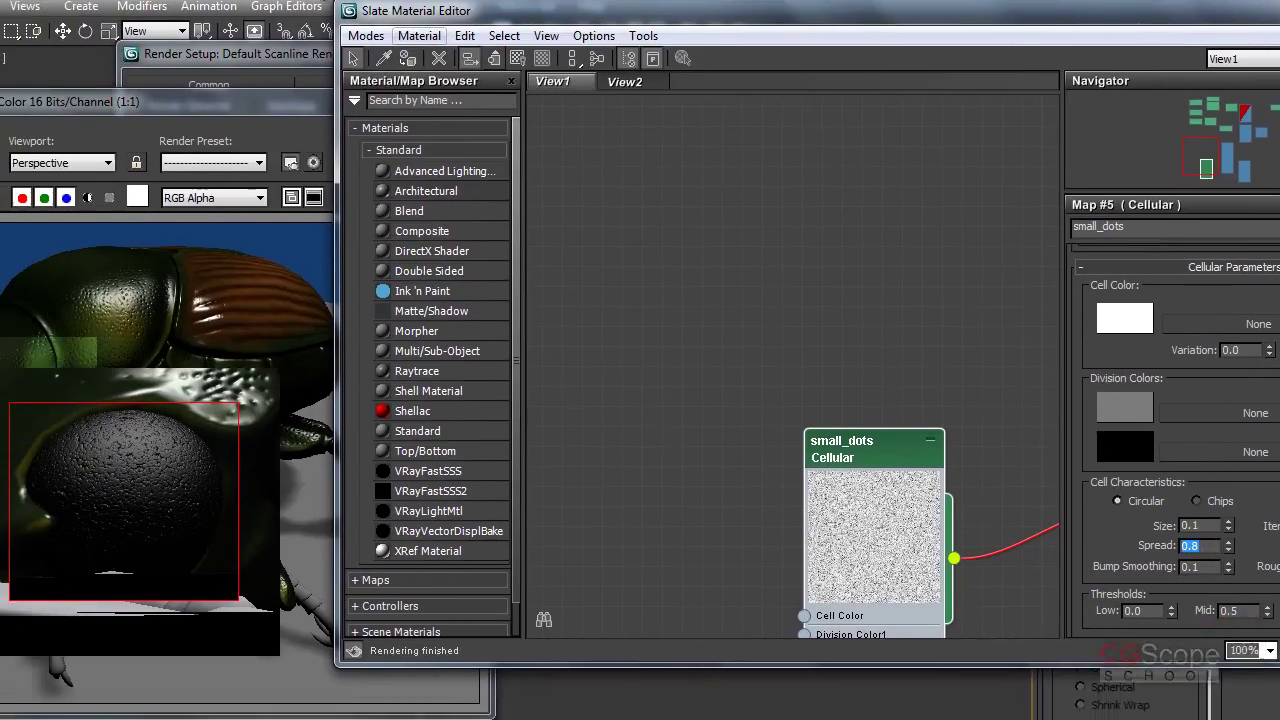
left_click(607, 88)
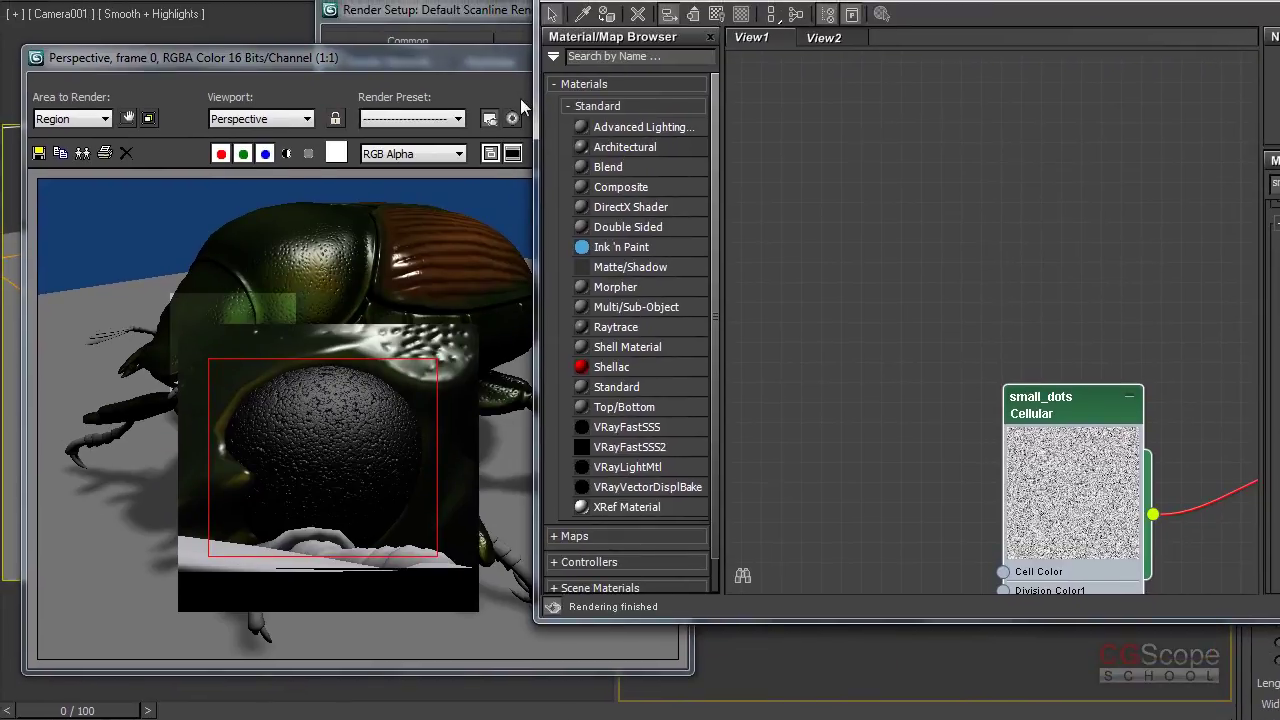
left_click(520, 98)
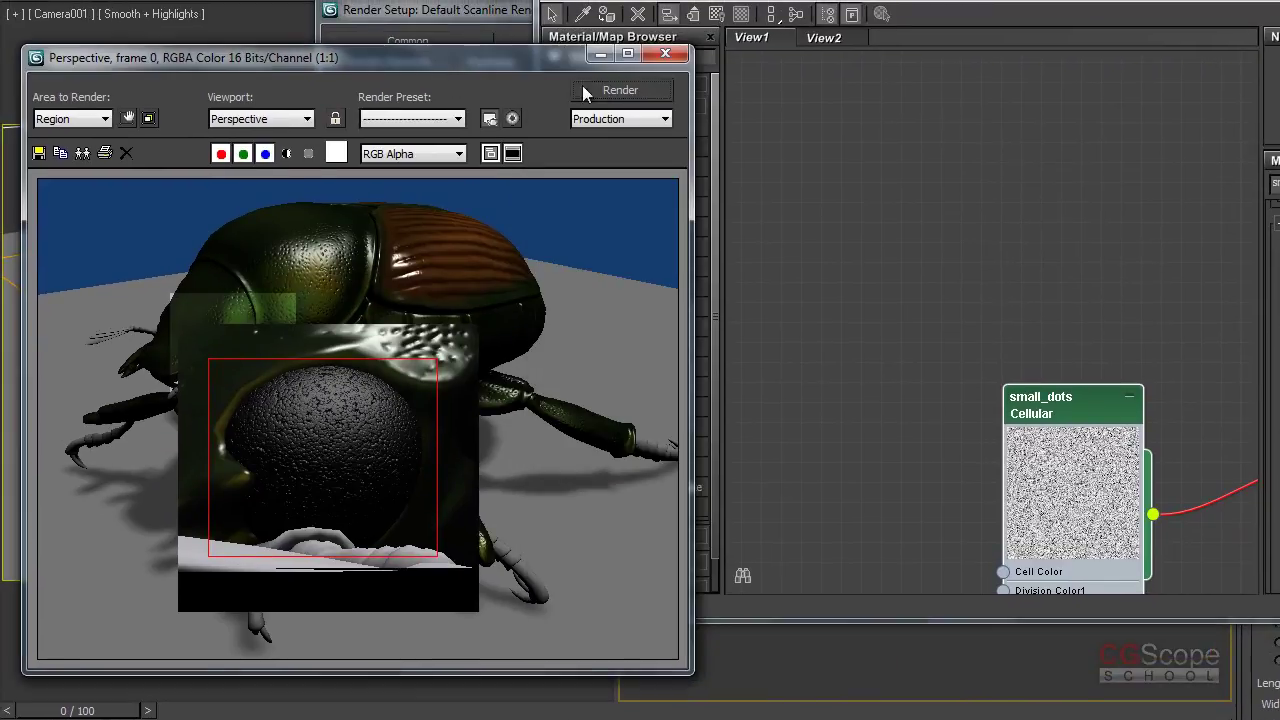
left_click(621, 88)
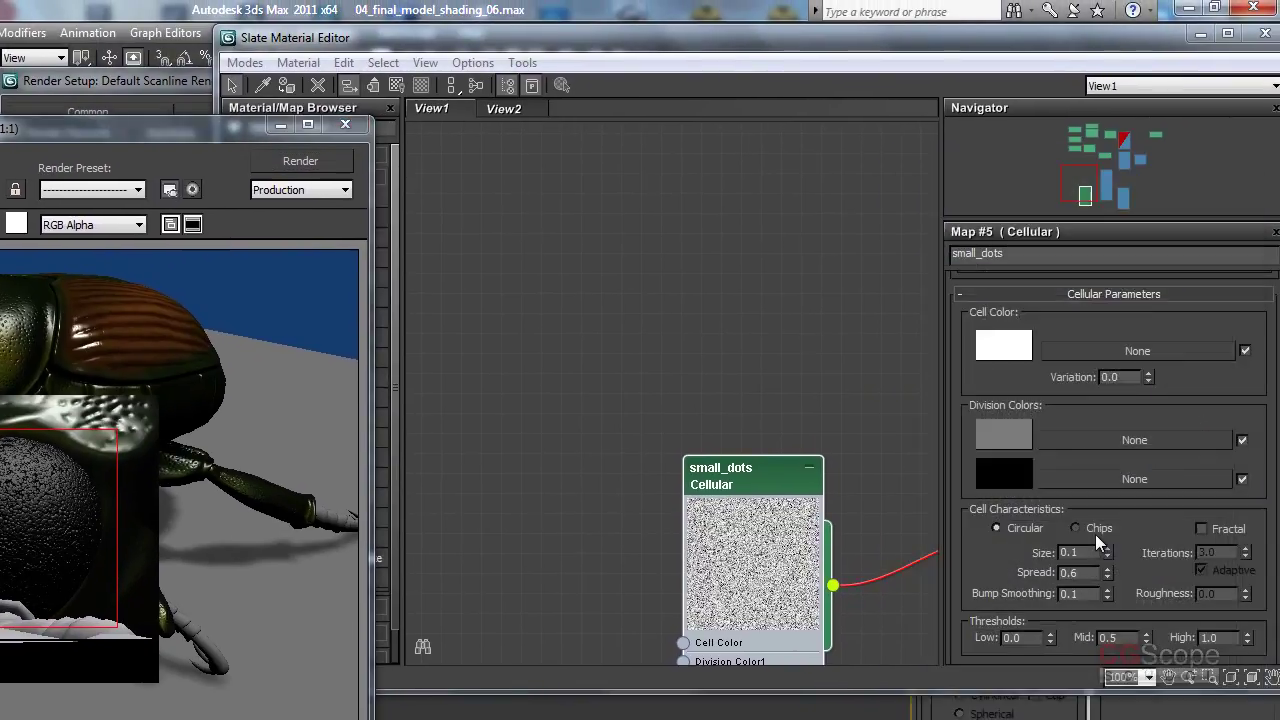
Step: Enter a new Cellular spread value and re-render the eye region
left_click_drag(1000, 548, 985, 468)
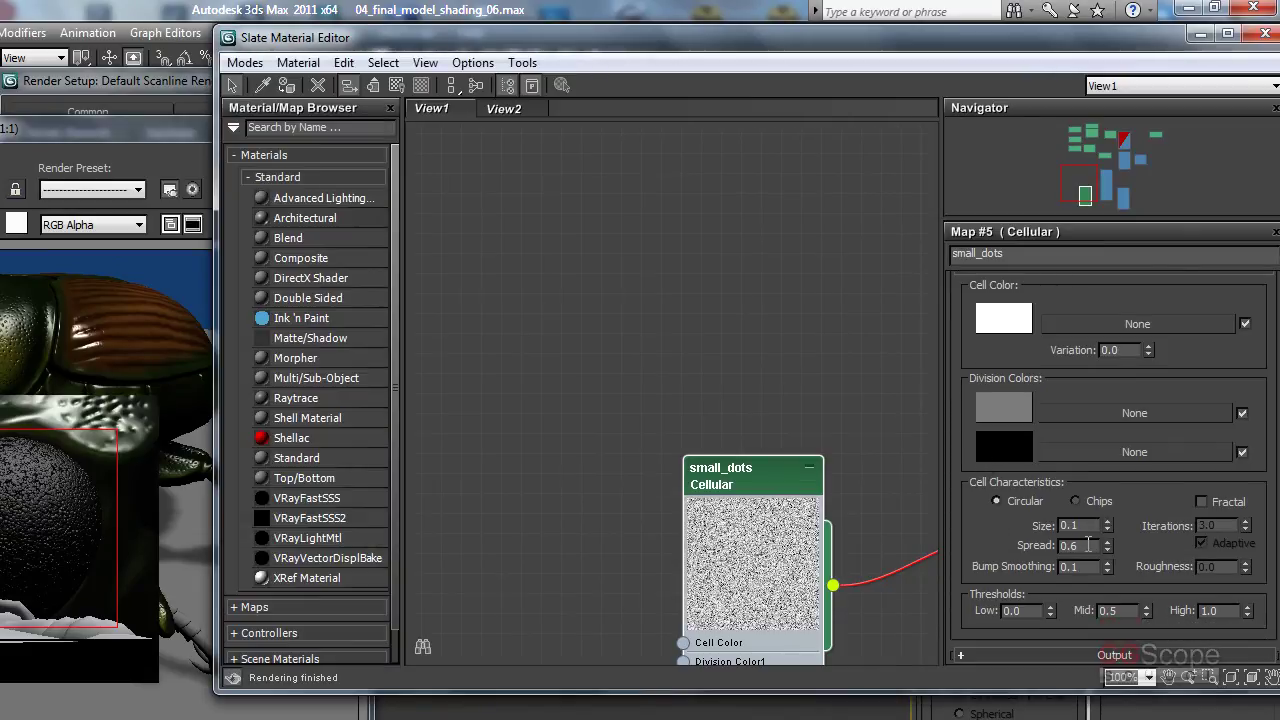
type("4")
key("Return")
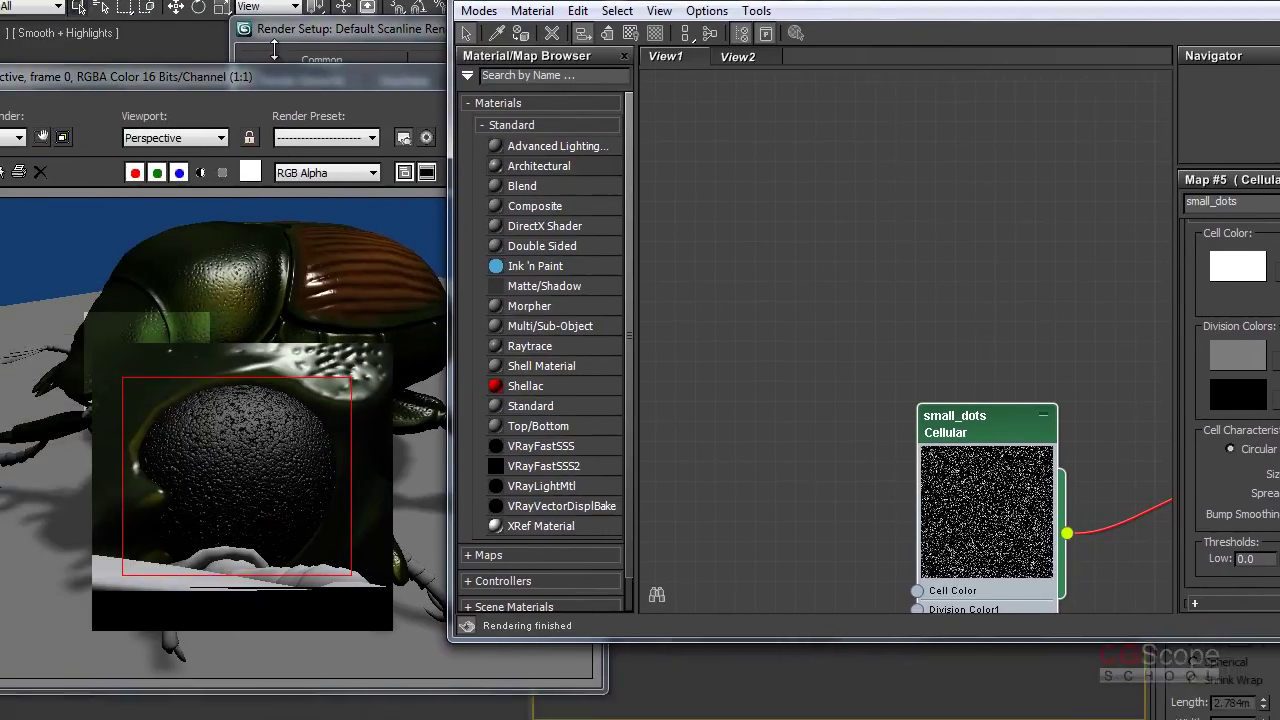
left_click(67, 148)
left_click(645, 93)
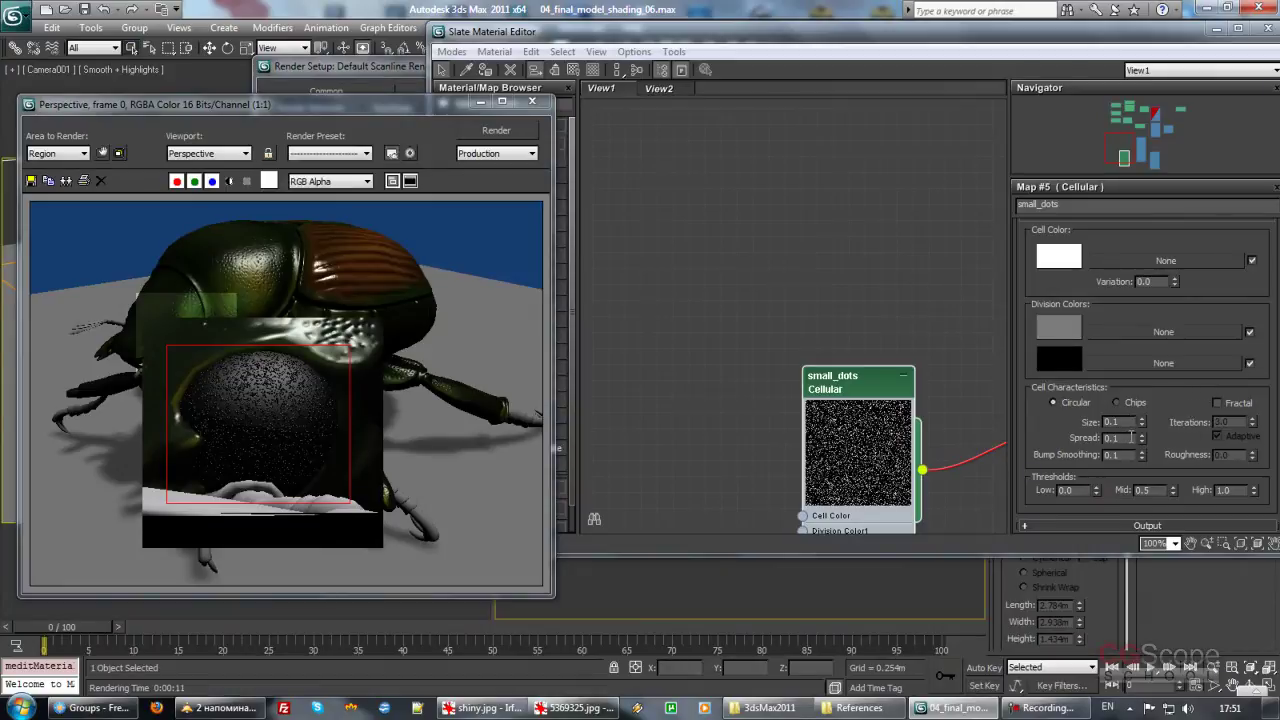
Step: Change the cell size to 0.3 and render the eye with the larger cells
left_click(1128, 422)
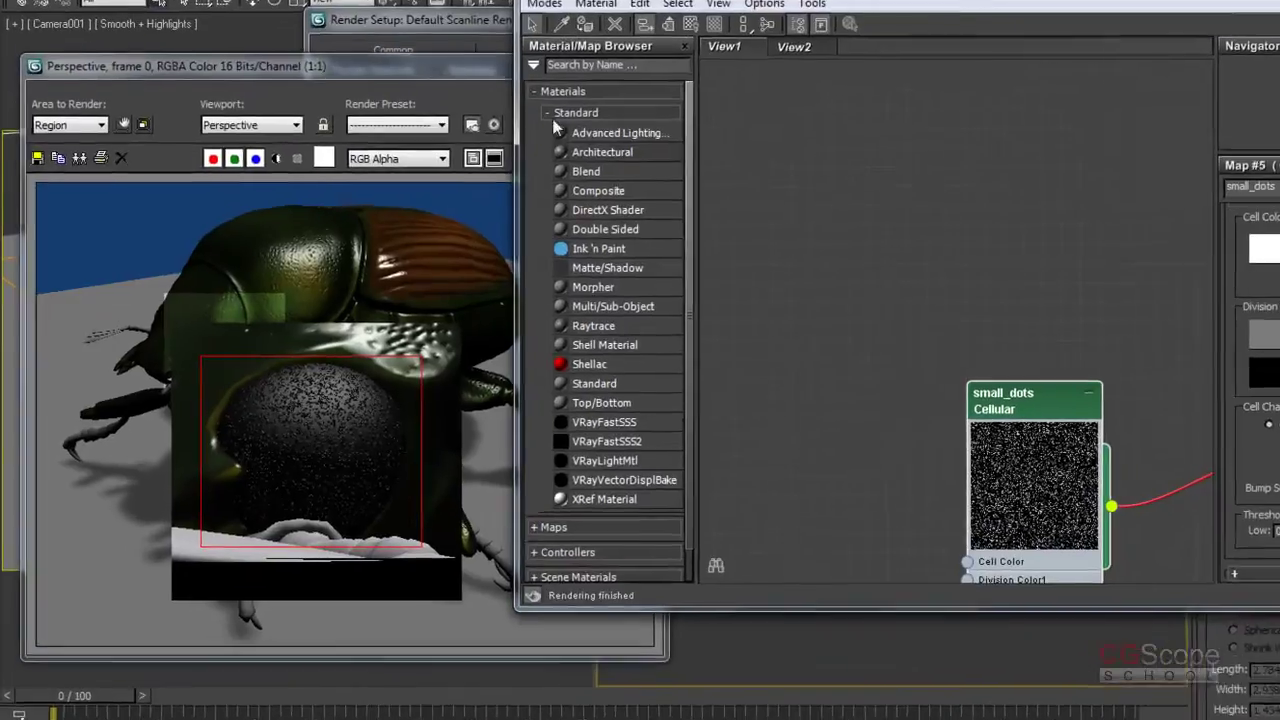
left_click(300, 140)
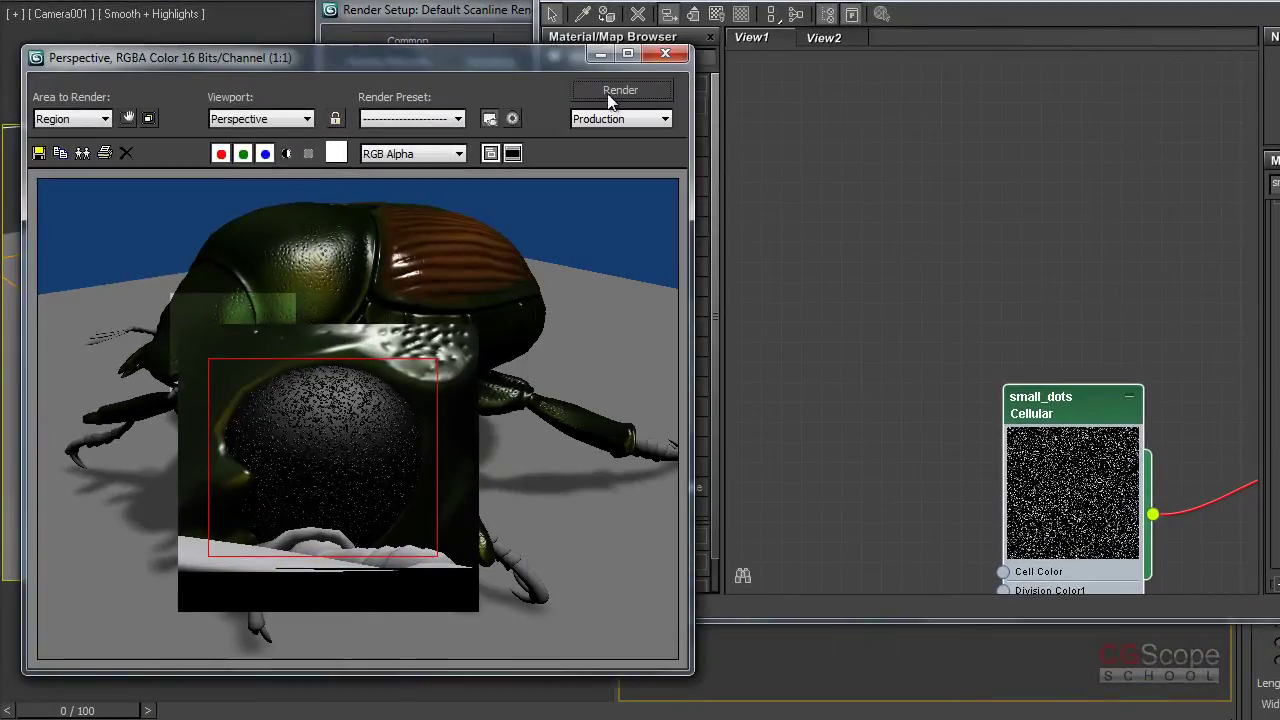
left_click(607, 90)
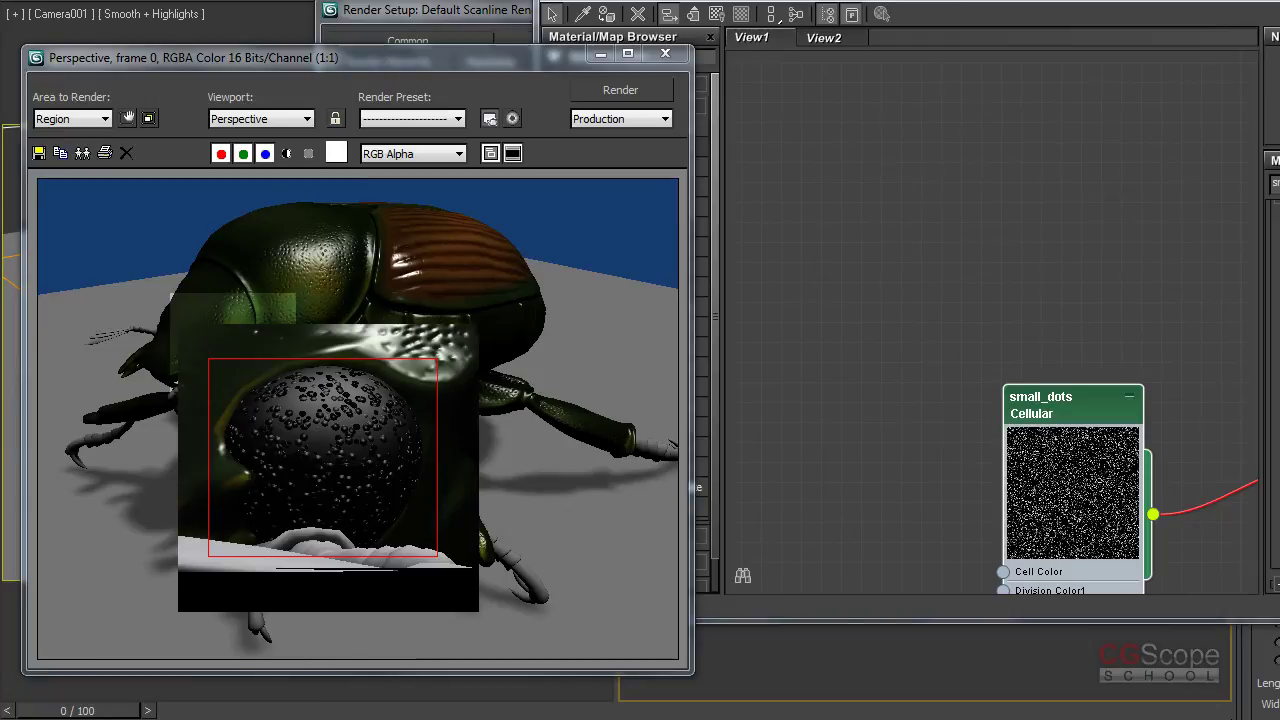
key("m")
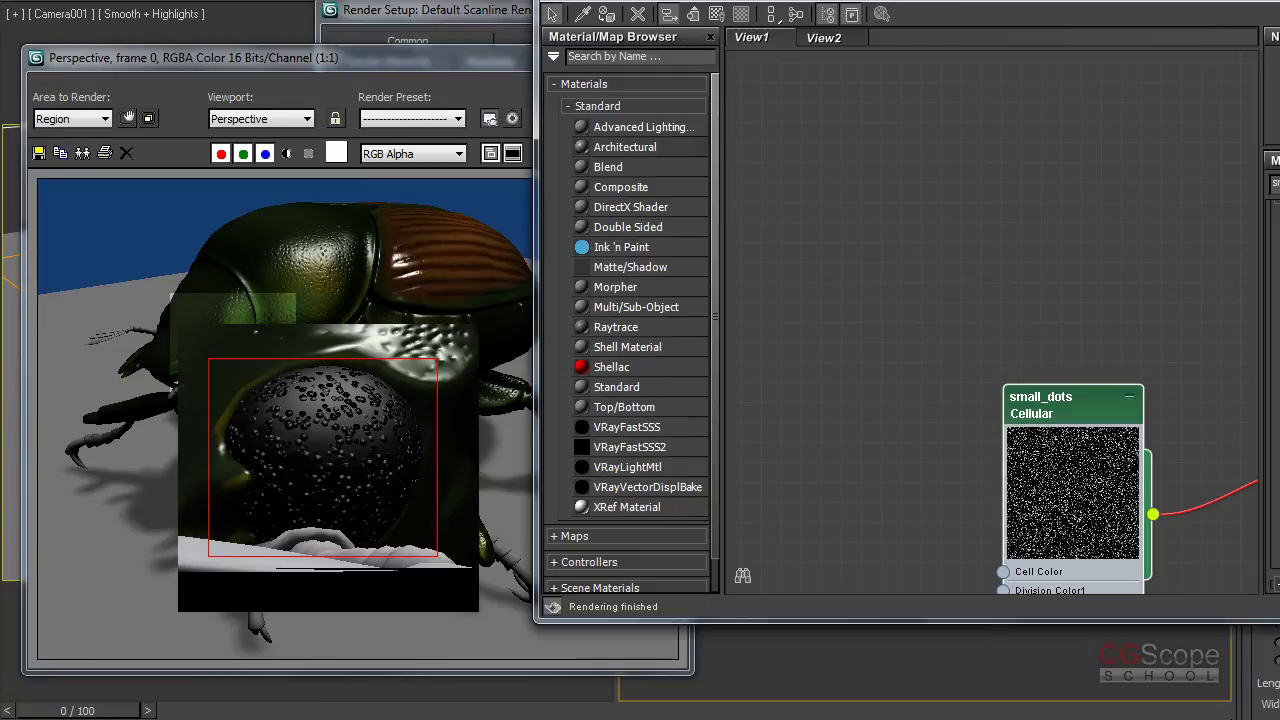
Step: Set the small_dots cell size to 0.35 and re-render the eye region to check the dots
left_click(557, 89)
left_click(618, 90)
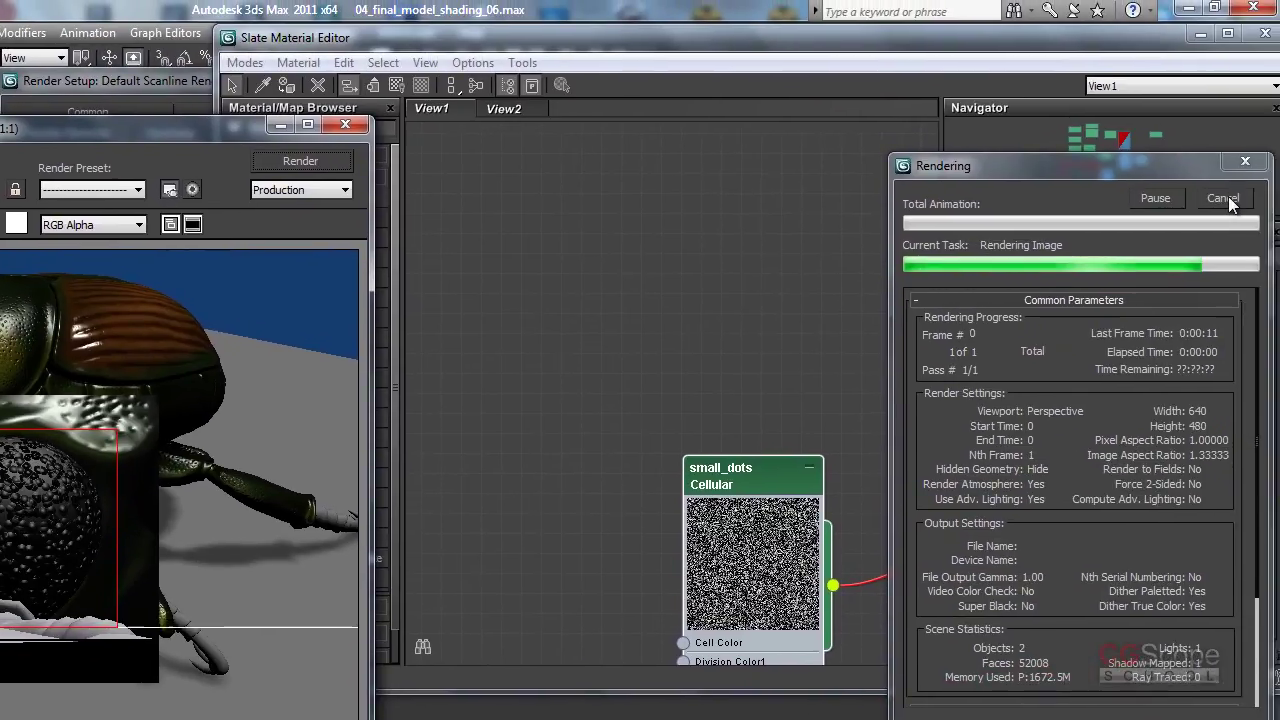
left_click(1087, 527)
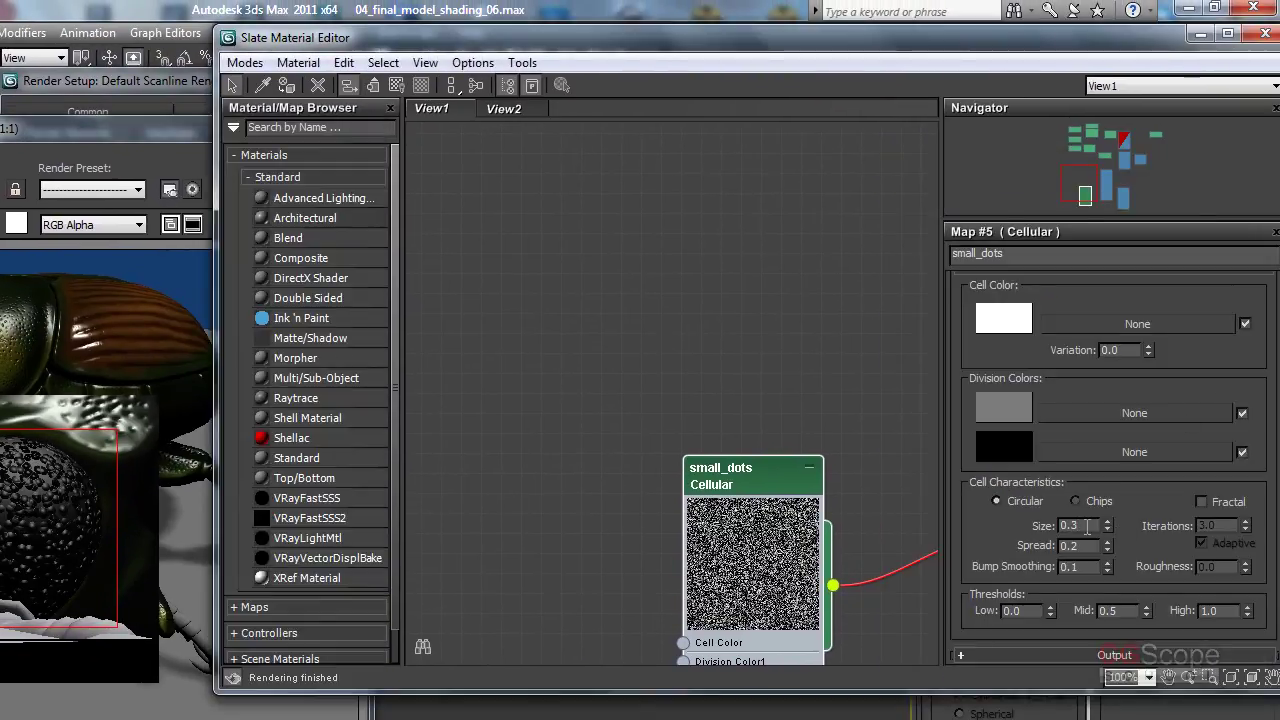
type("0.35")
key("Return")
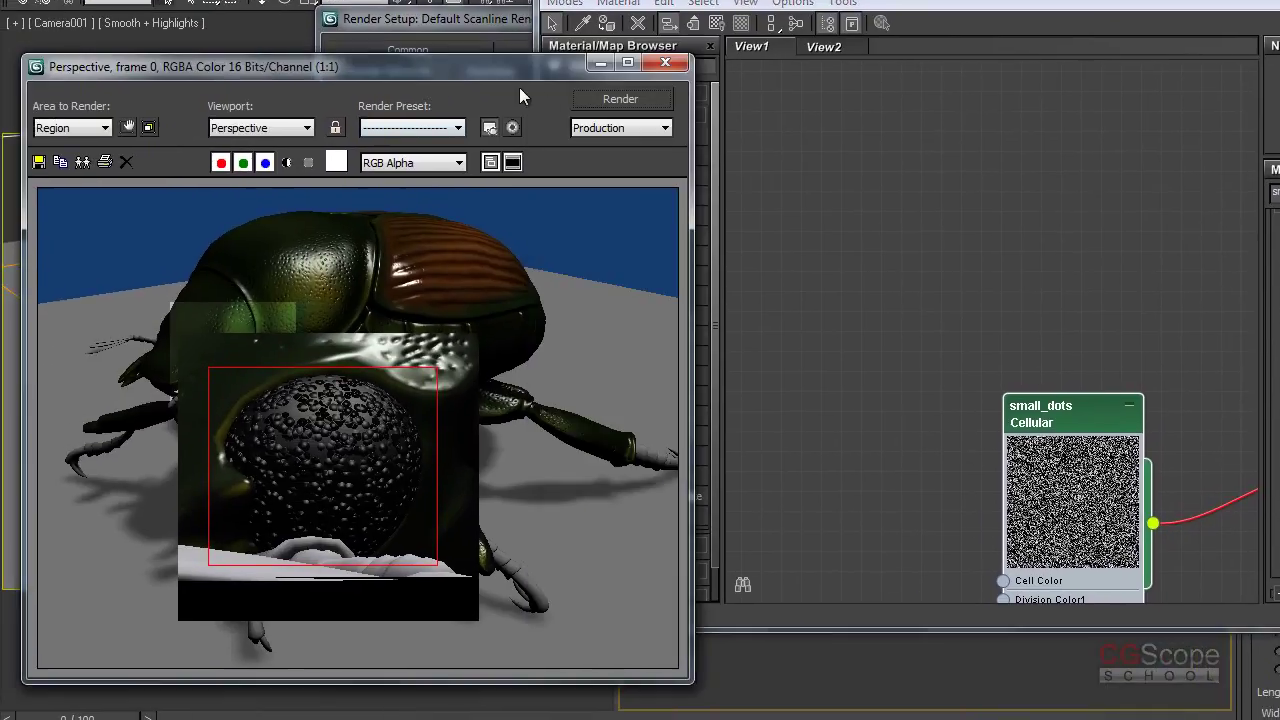
left_click(621, 100)
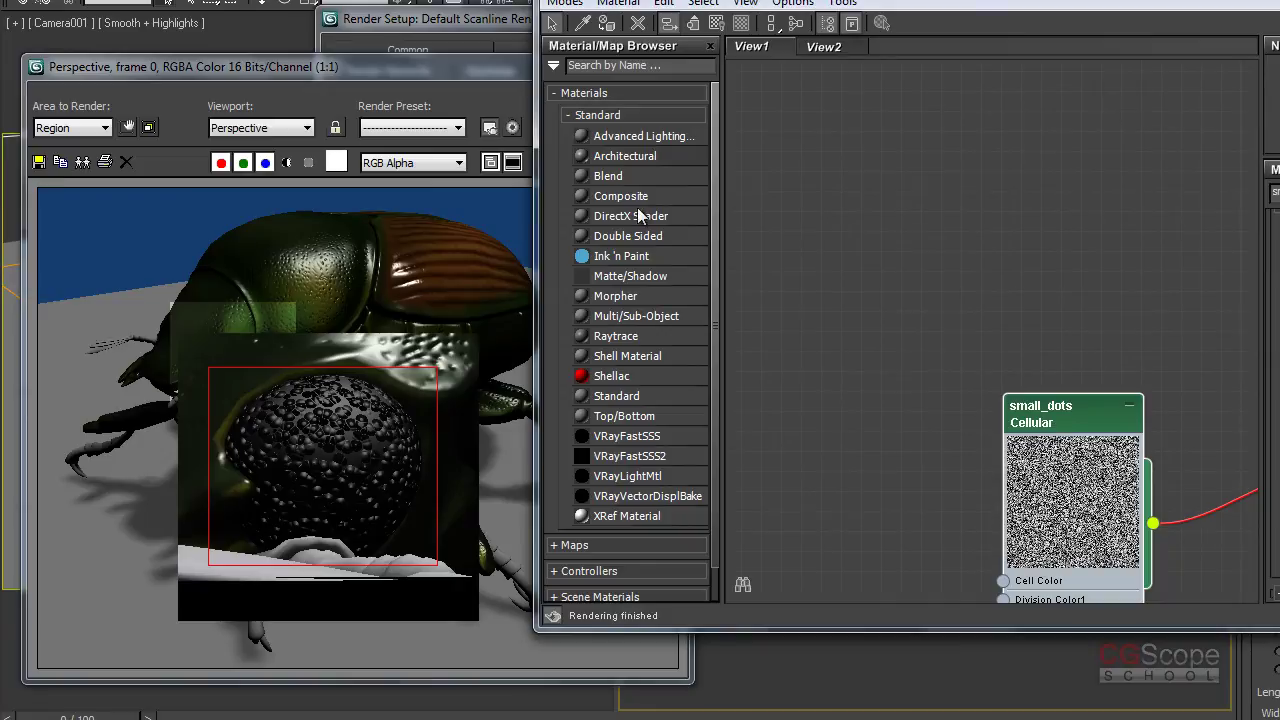
left_click(468, 65)
left_click(618, 100)
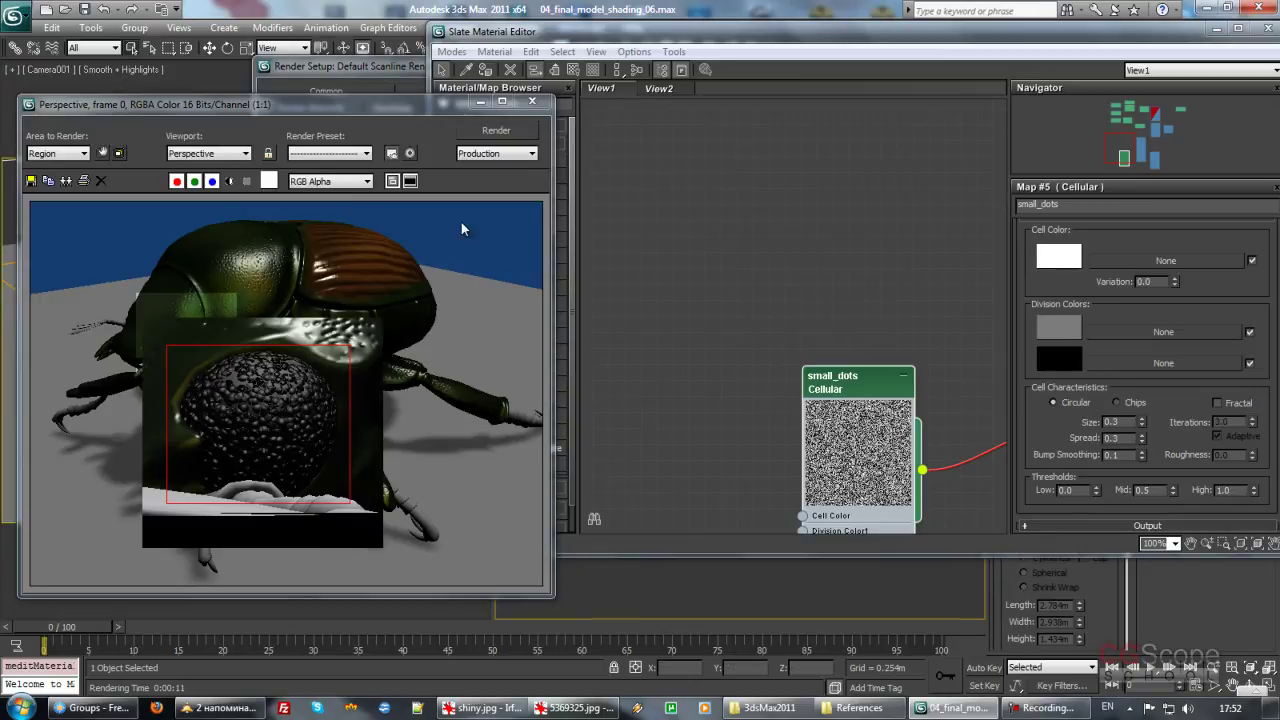
Step: Switch Area to Render to View and render the full Camera001 view
left_click(57, 153)
left_click(56, 170)
left_click(532, 101)
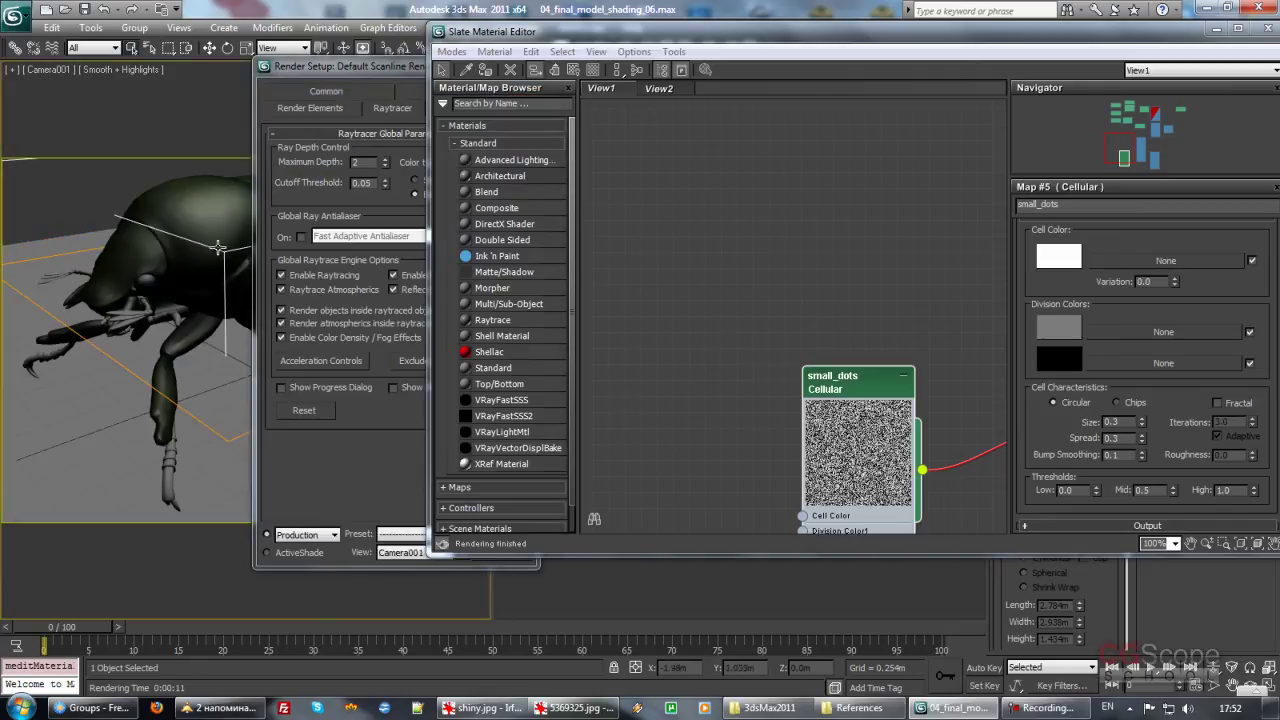
left_click_drag(1020, 55, 1045, 60)
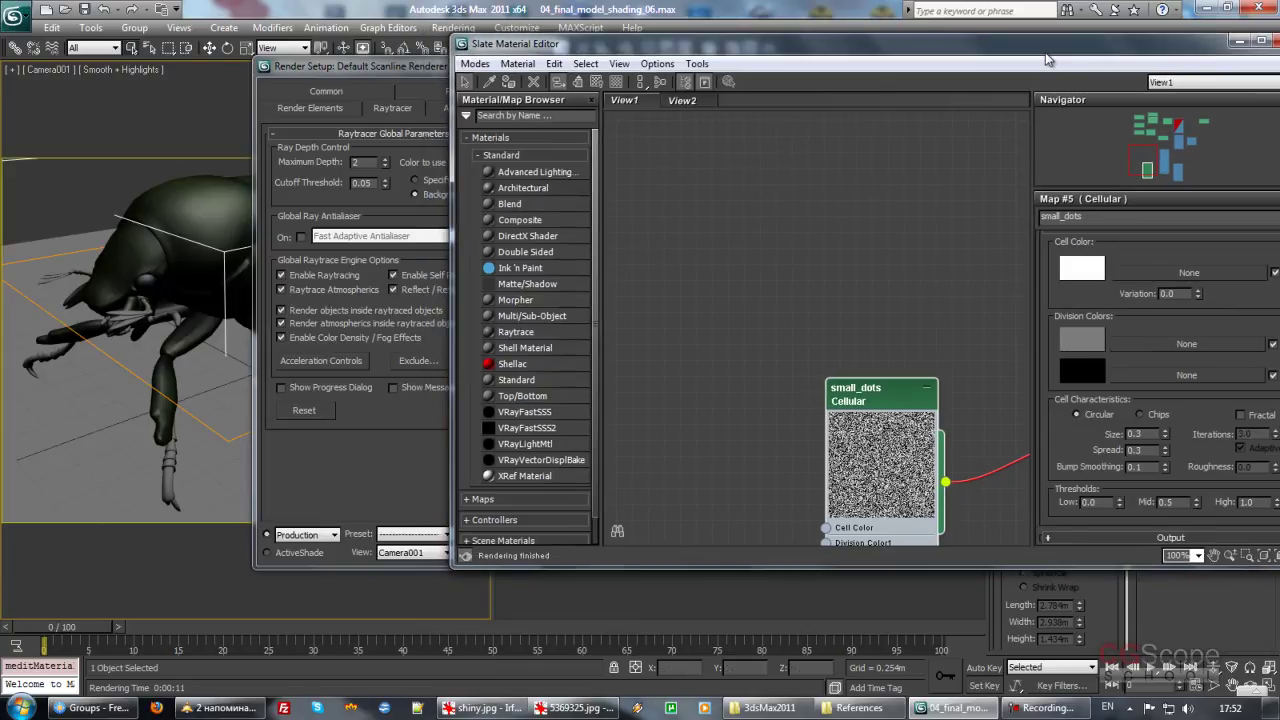
left_click(415, 68)
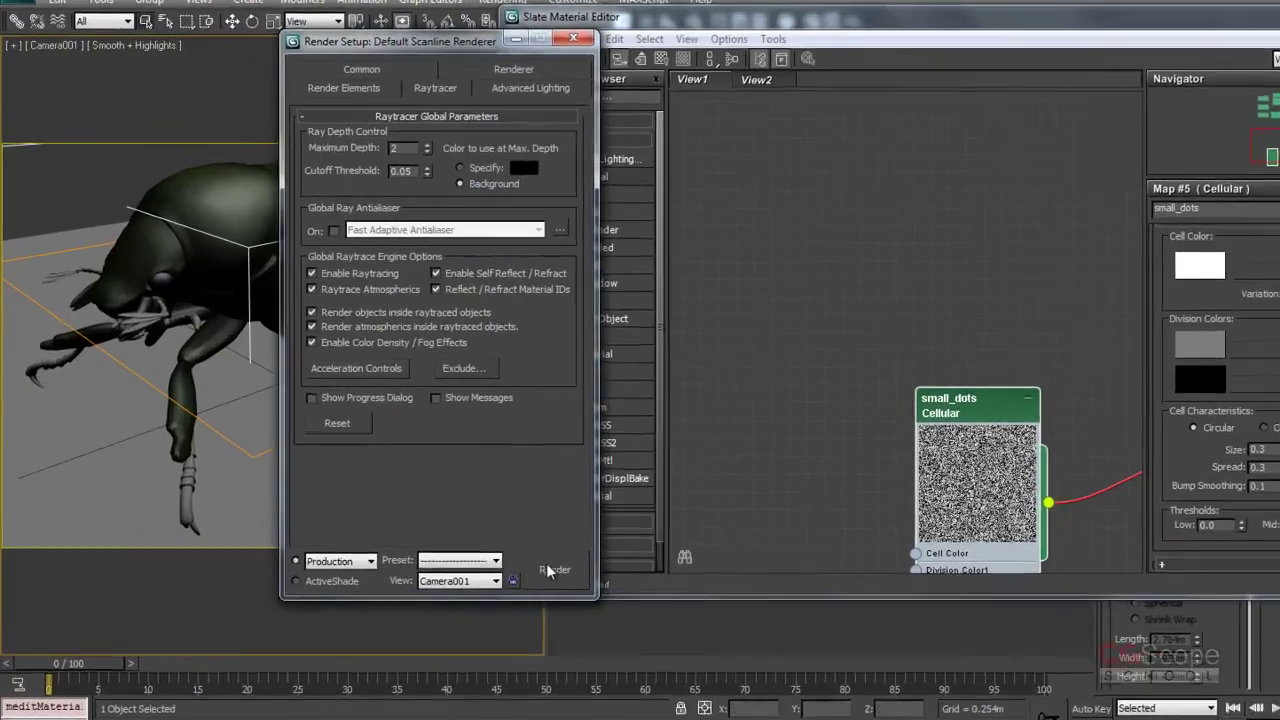
left_click(620, 604)
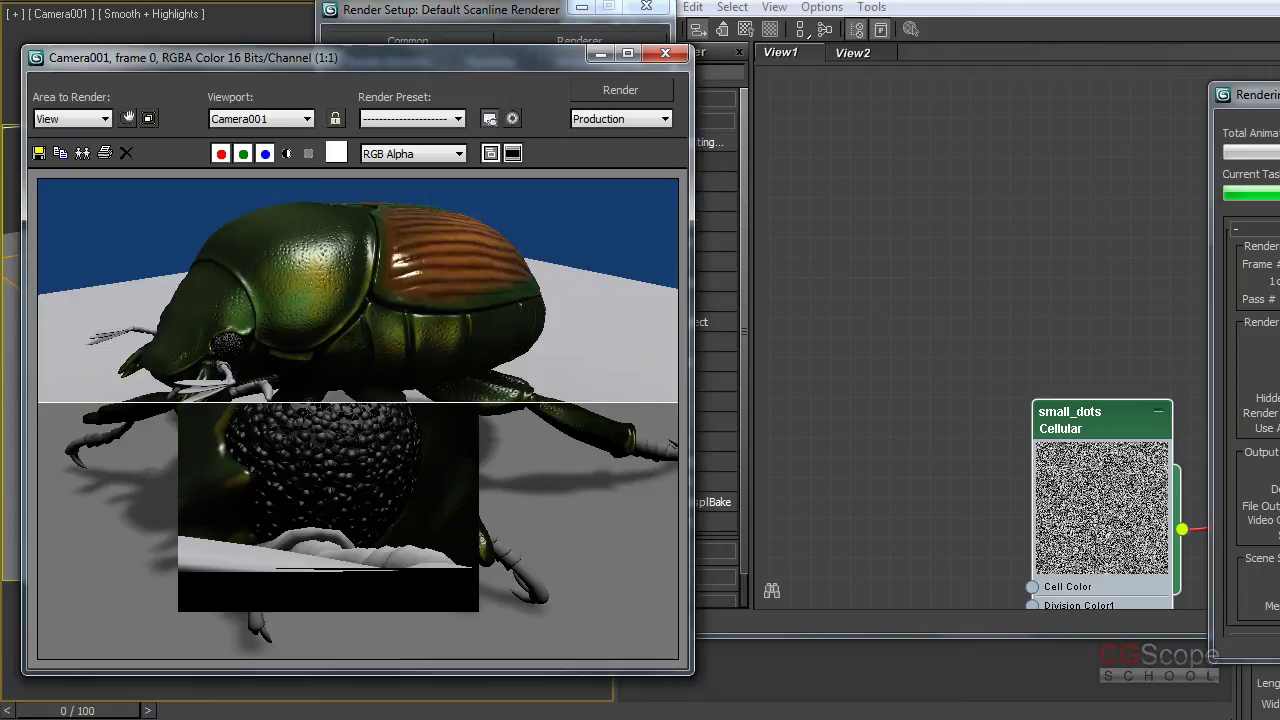
Step: Select the bug_eyes material node and re-render the Camera001 view
left_click(978, 272)
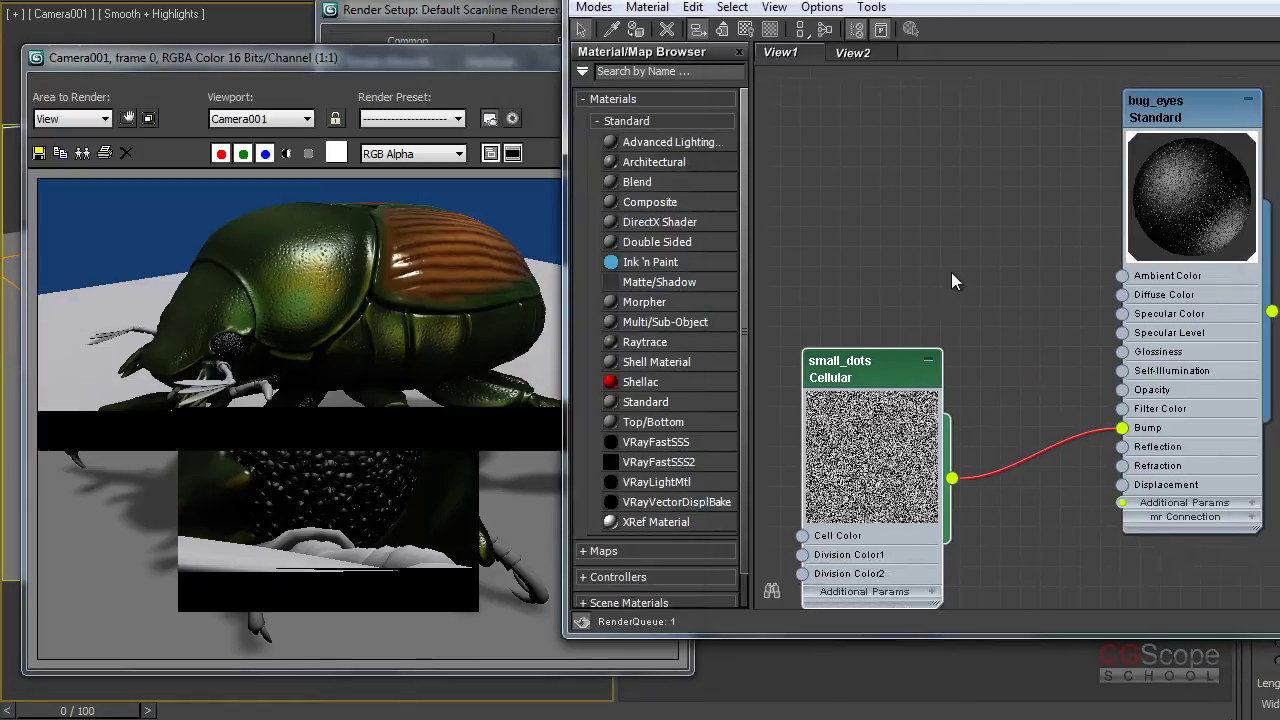
middle_click_drag(972, 270, 1007, 295)
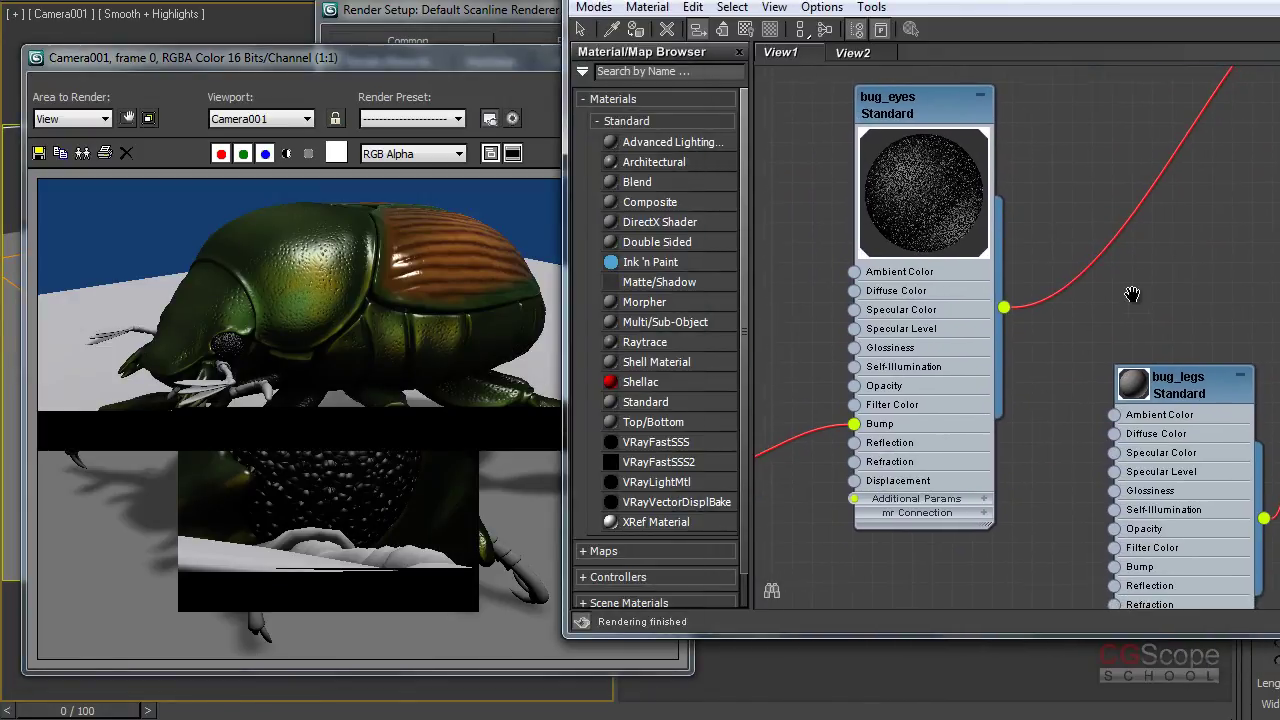
left_click(986, 174)
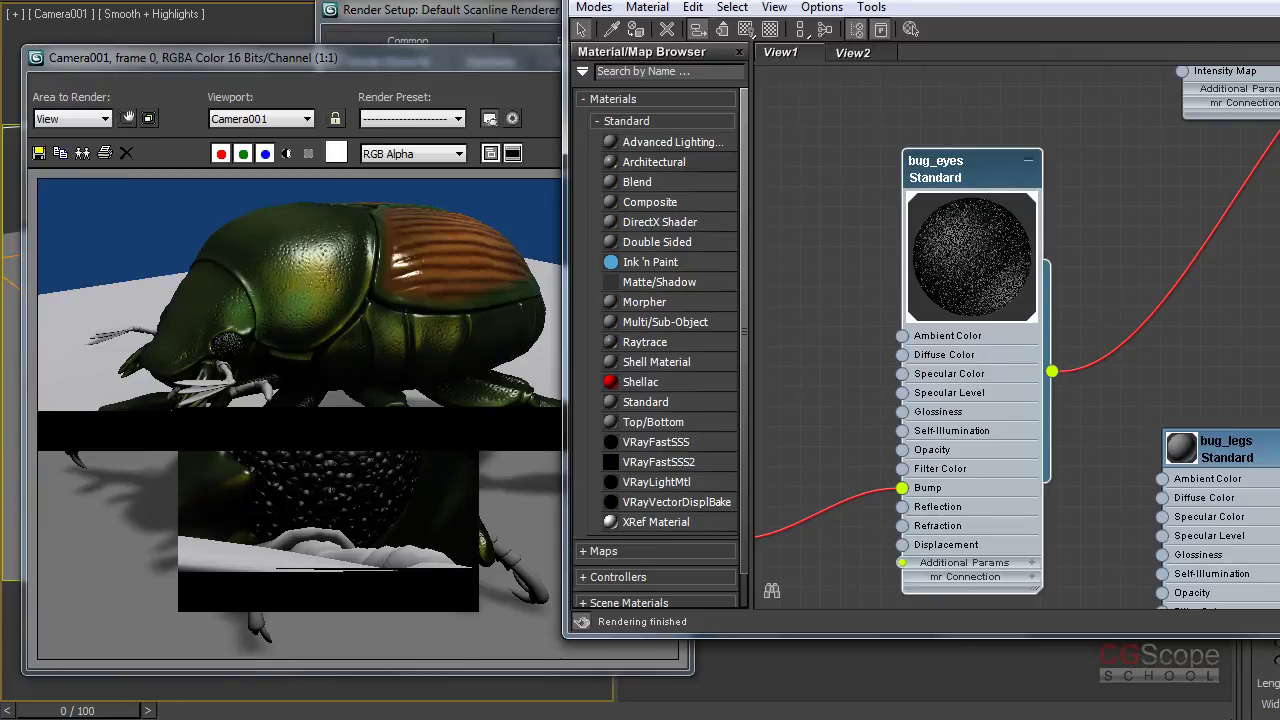
left_click(520, 71)
left_click(643, 88)
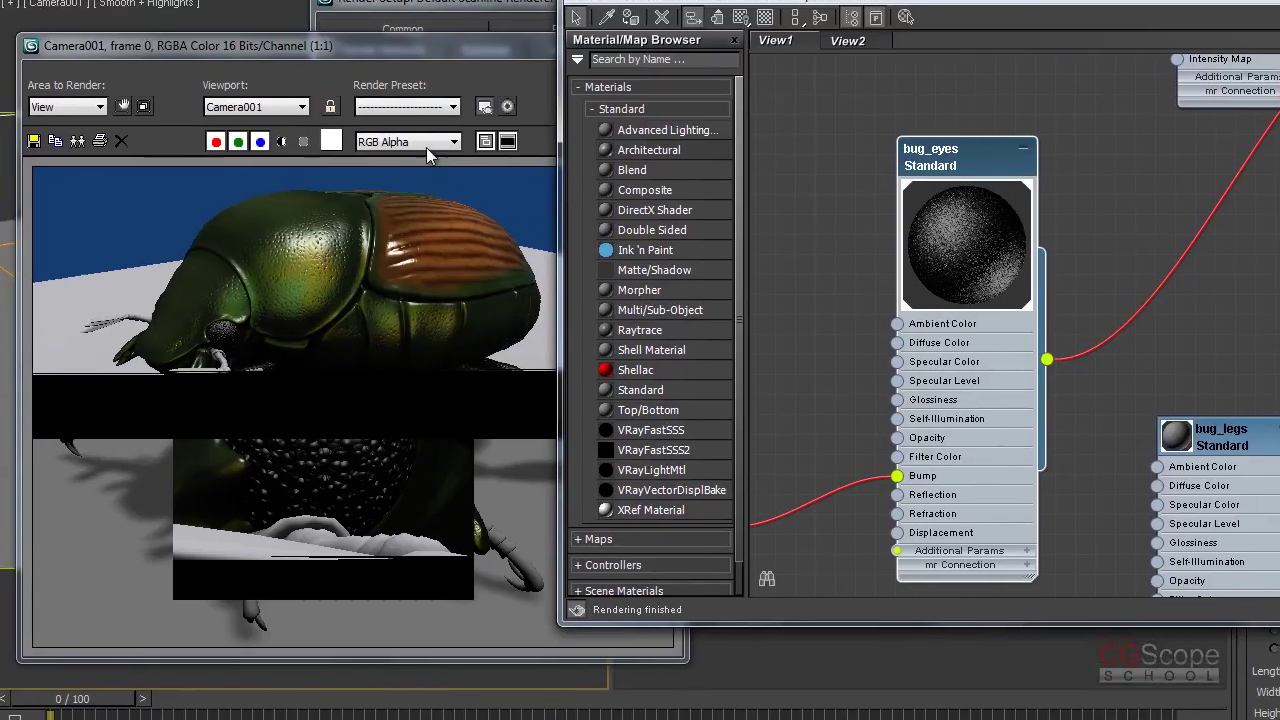
left_click(426, 147)
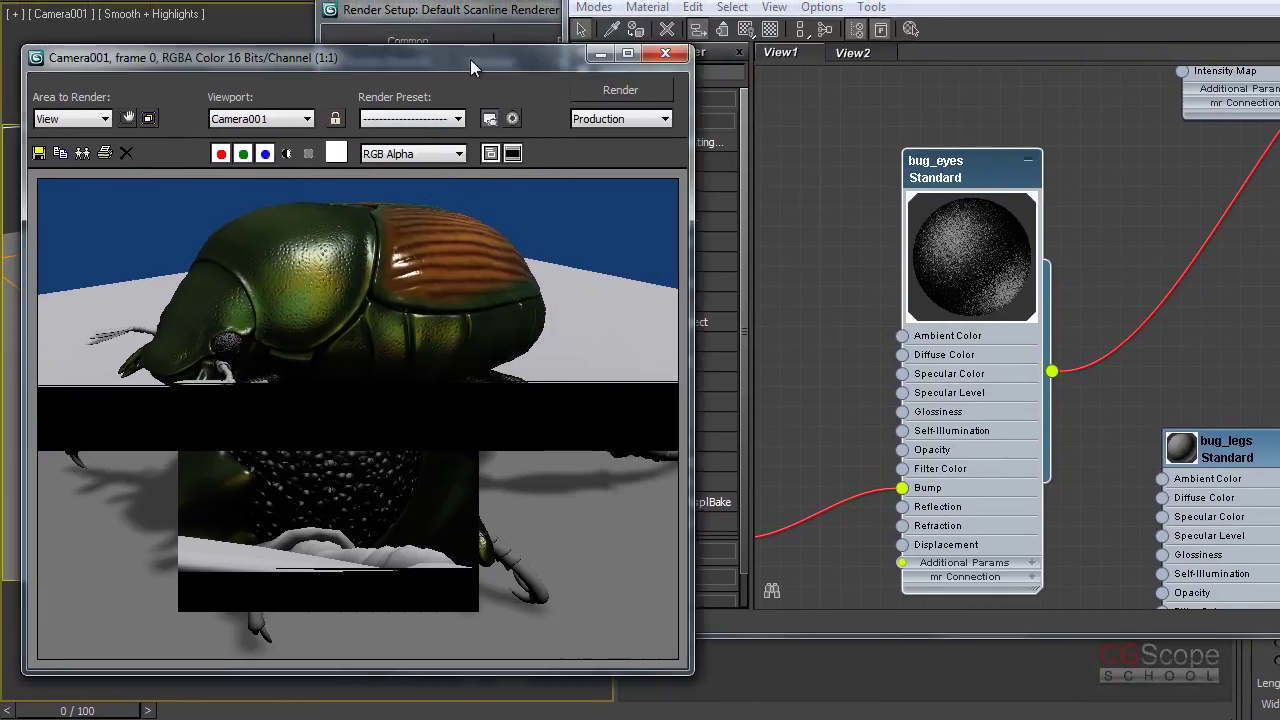
left_click(624, 92)
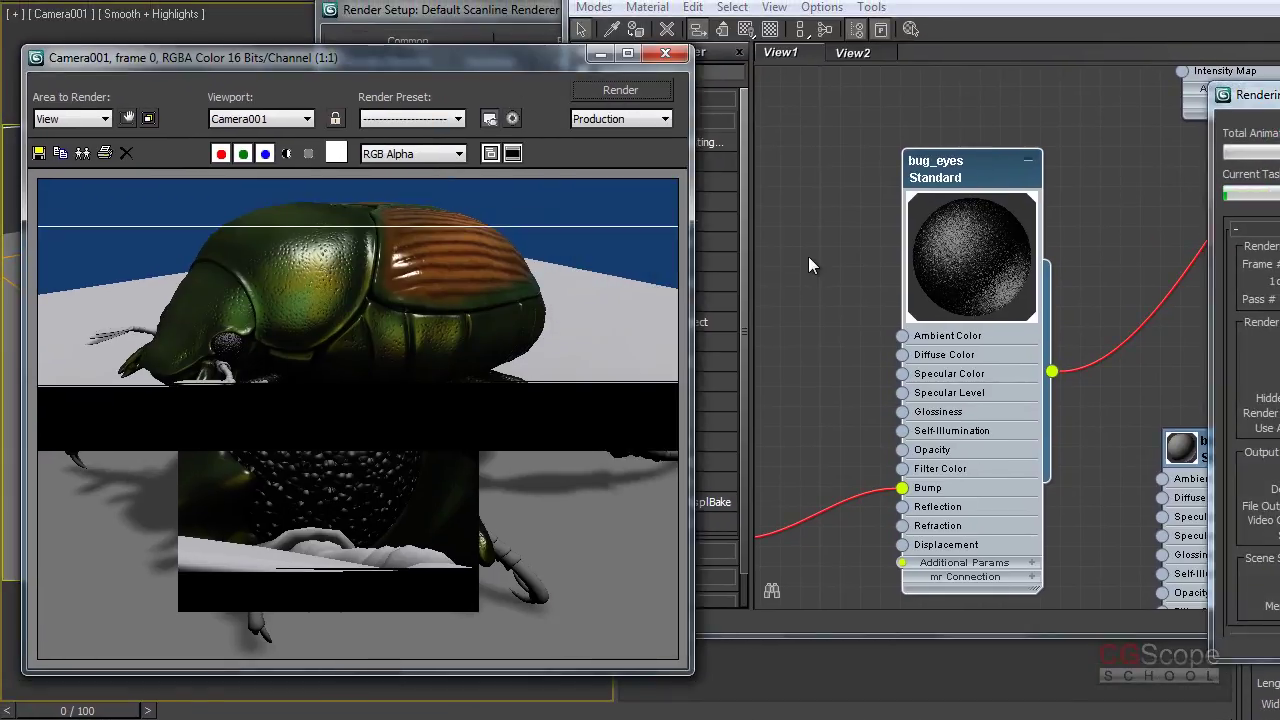
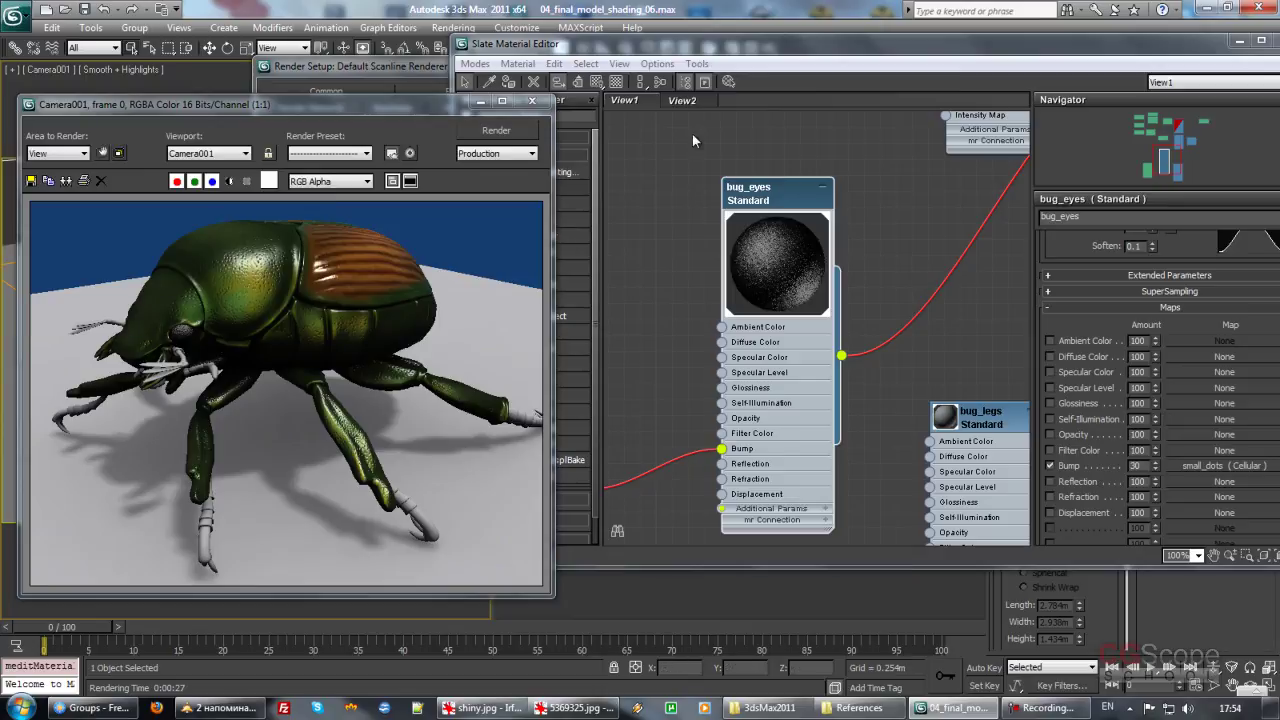
Step: Collapse the small_dots node preview and move the node next to bug_eyes
left_click(776, 248)
mouse_move(776, 248)
middle_mouse_down()
mouse_move(623, 381)
mouse_move(872, 293)
mouse_move(783, 381)
middle_mouse_up()
left_click(781, 379)
left_click_drag(745, 395, 826, 305)
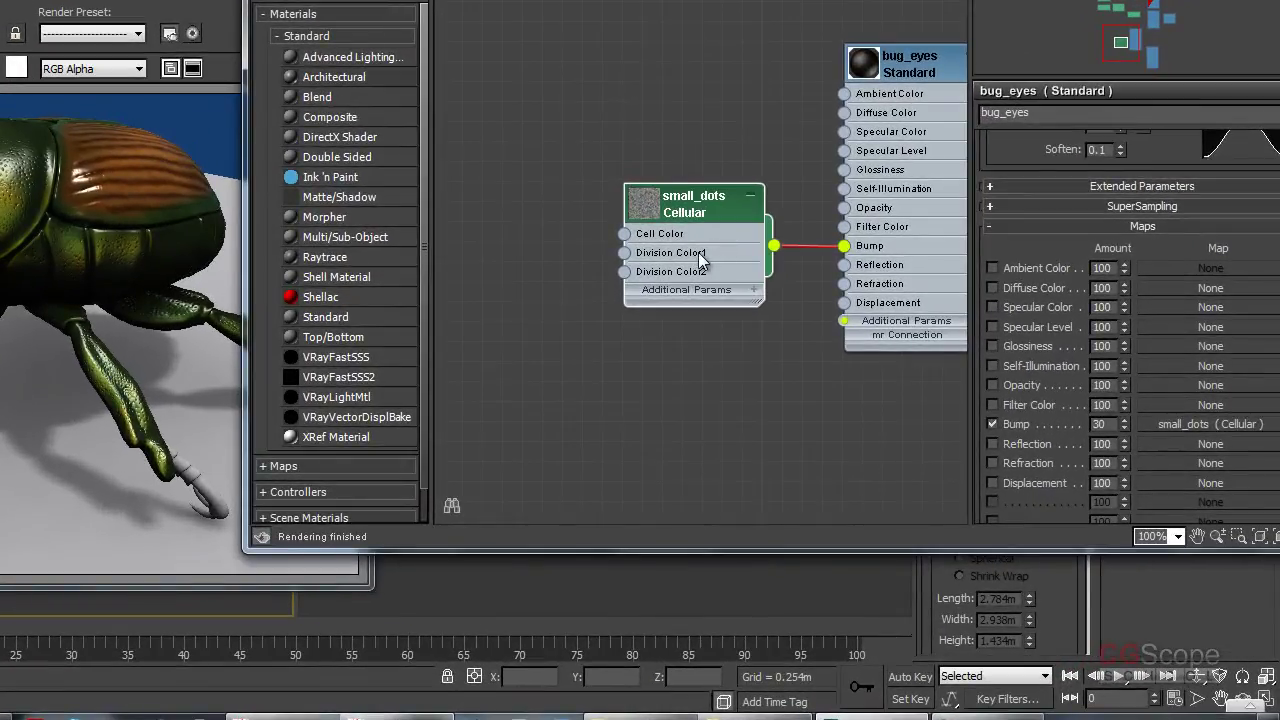
Step: Pan the View1 canvas past bug_wings, bug_eyes and the Multi/Sub material down to bug_legs
mouse_move(698, 252)
middle_mouse_down()
mouse_move(540, 323)
mouse_move(626, 233)
middle_mouse_up()
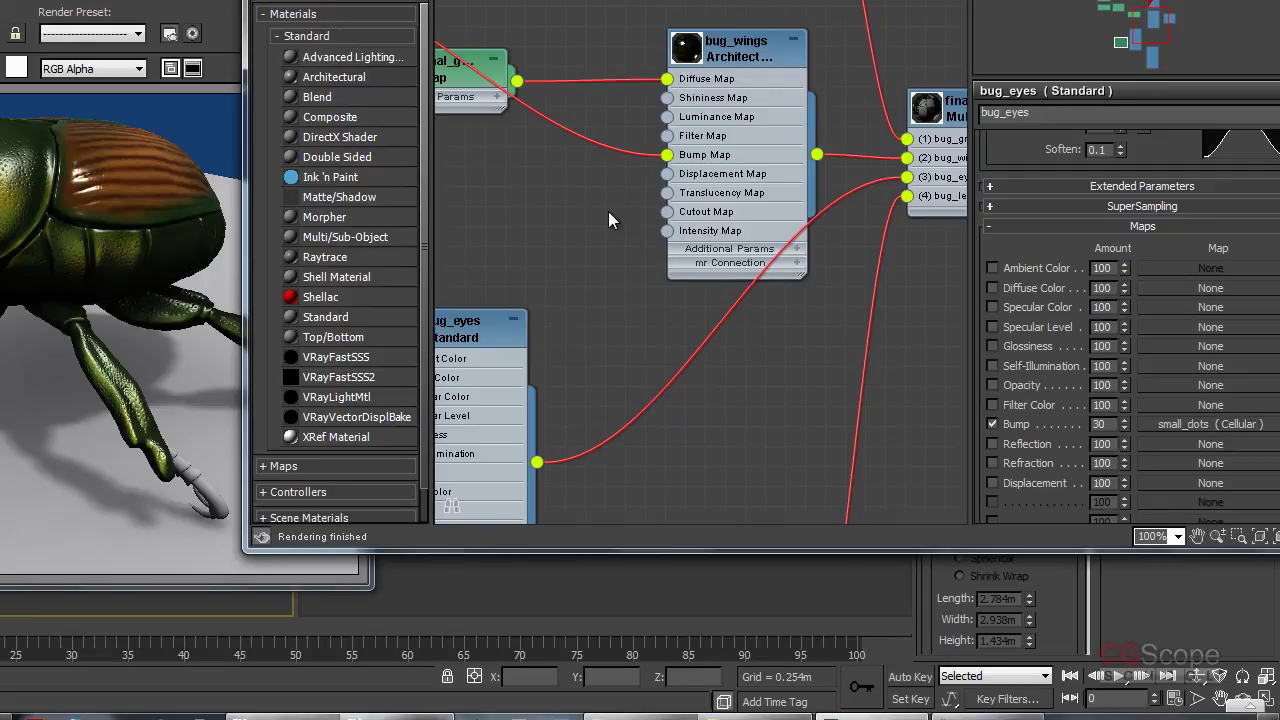
mouse_move(612, 242)
middle_mouse_down()
mouse_move(823, 214)
mouse_move(788, 205)
mouse_move(720, 246)
mouse_move(604, 257)
middle_mouse_up()
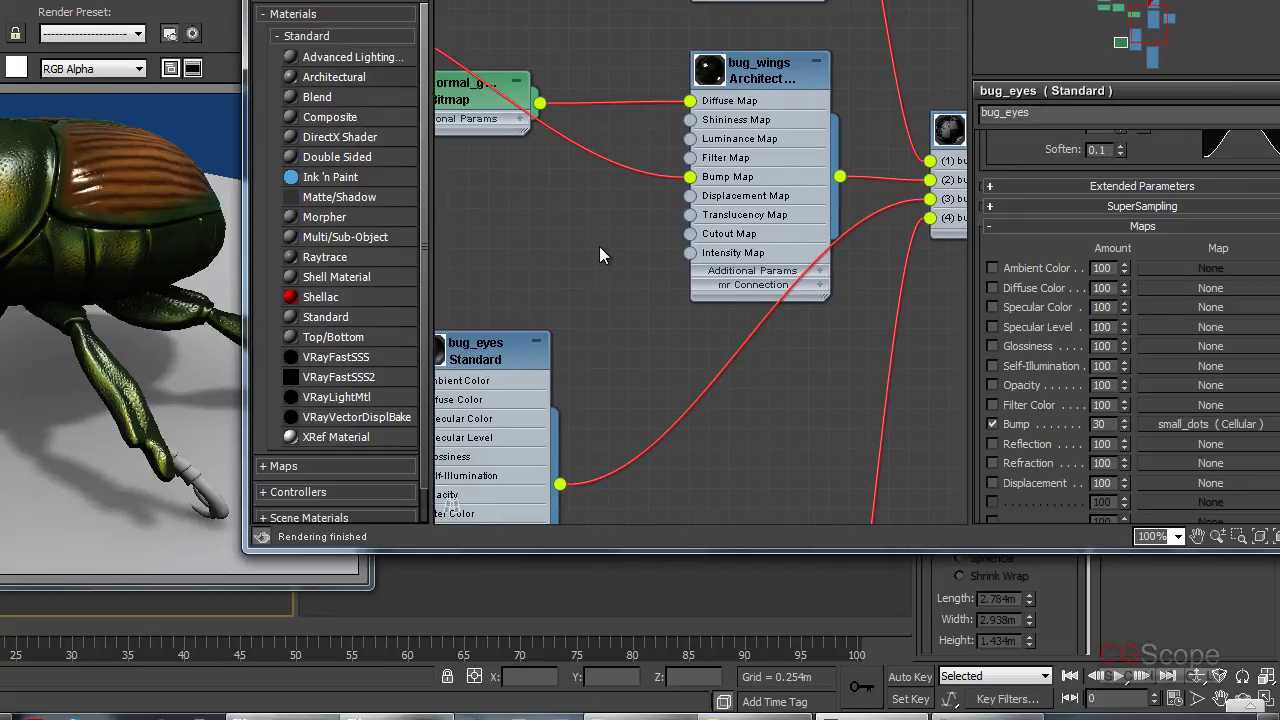
mouse_move(865, 320)
middle_mouse_down()
mouse_move(640, 236)
mouse_move(534, 331)
mouse_move(680, 300)
middle_mouse_up()
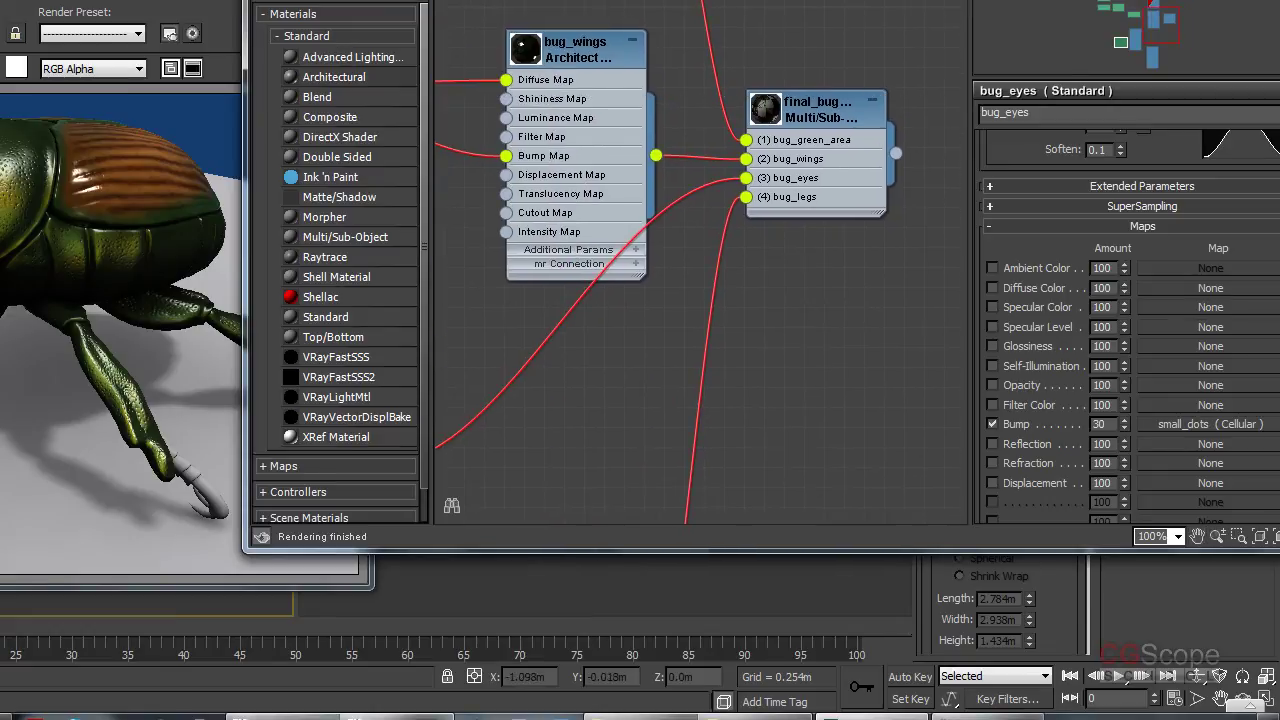
middle_click_drag(740, 340, 776, 327)
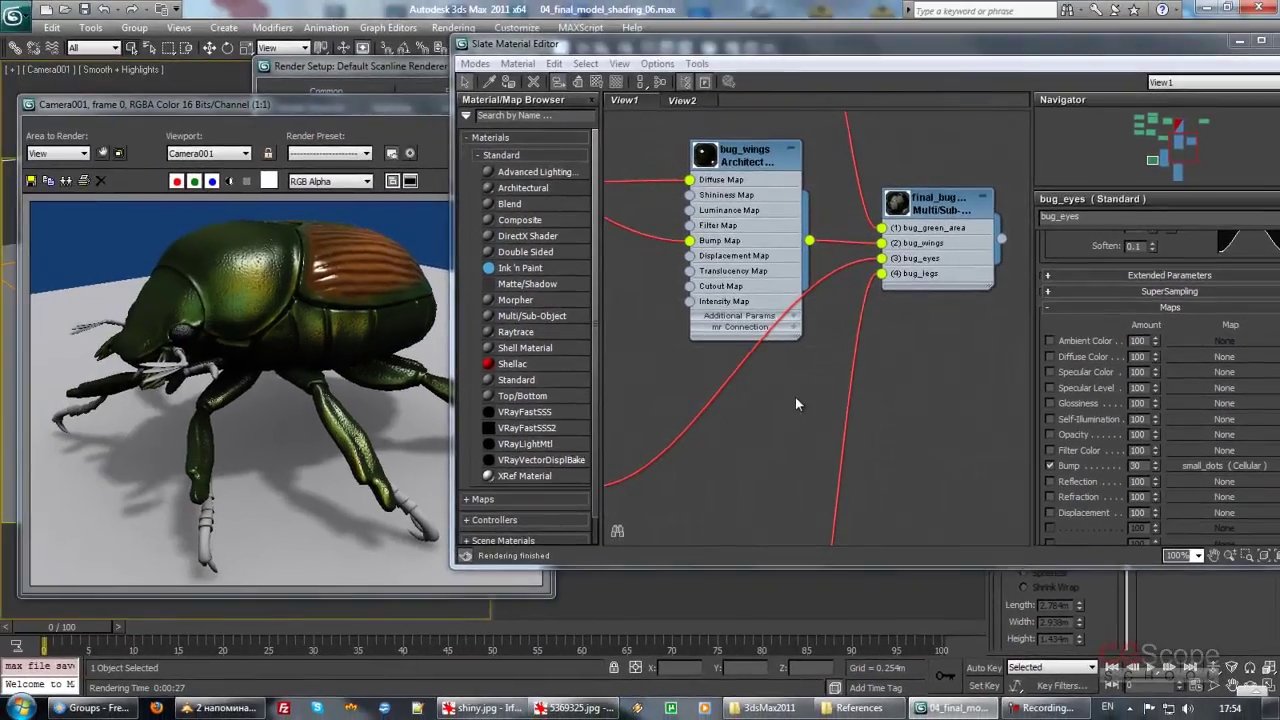
middle_click_drag(796, 404, 889, 252)
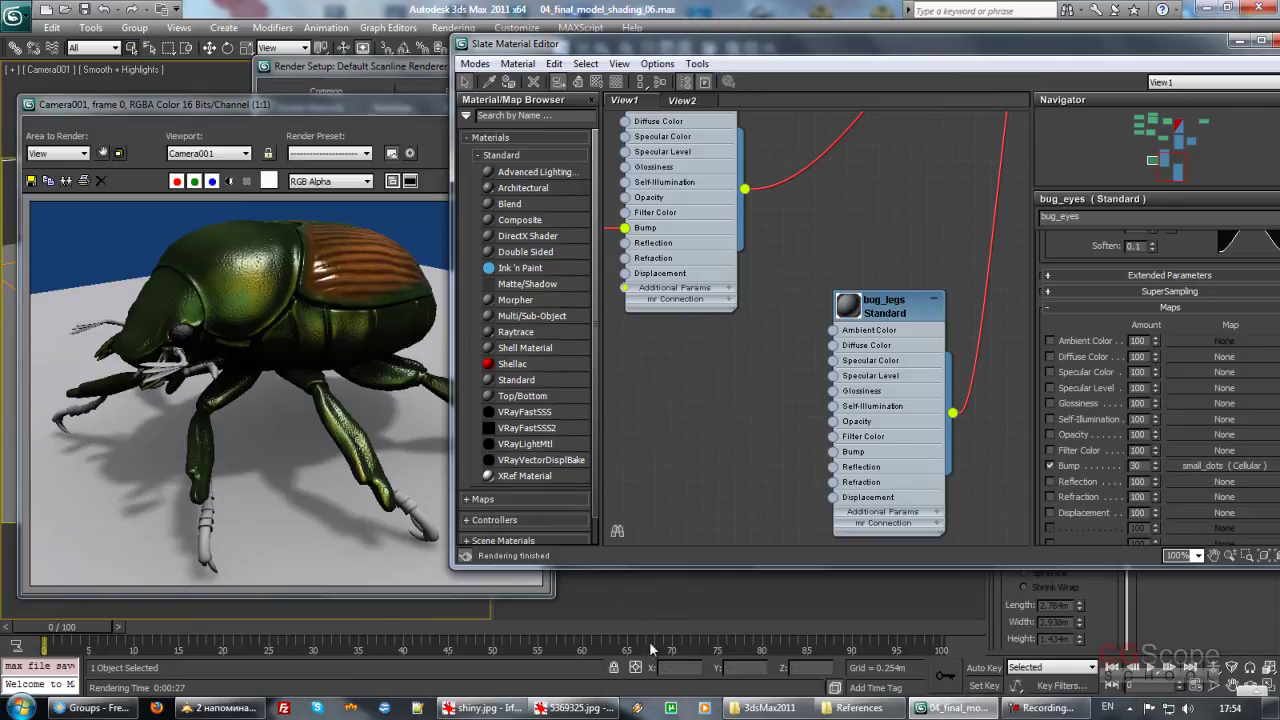
left_click(486, 707)
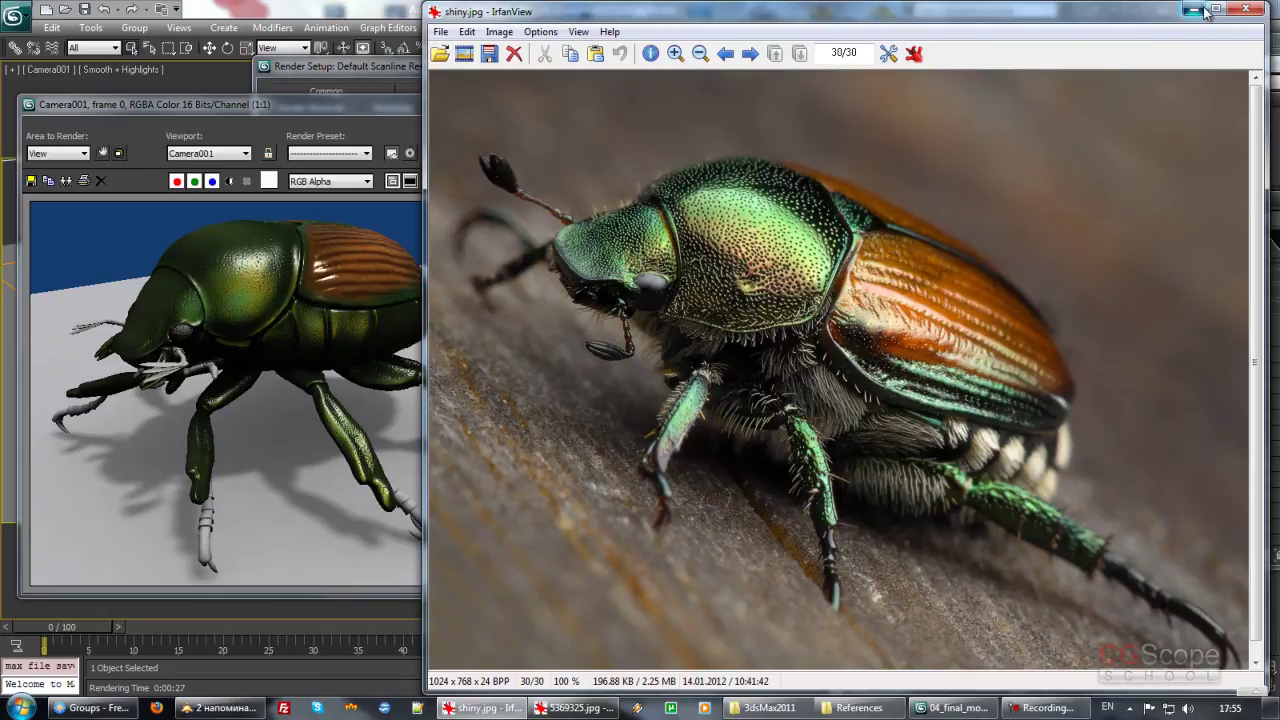
left_click(1195, 9)
middle_click_drag(995, 213, 772, 205)
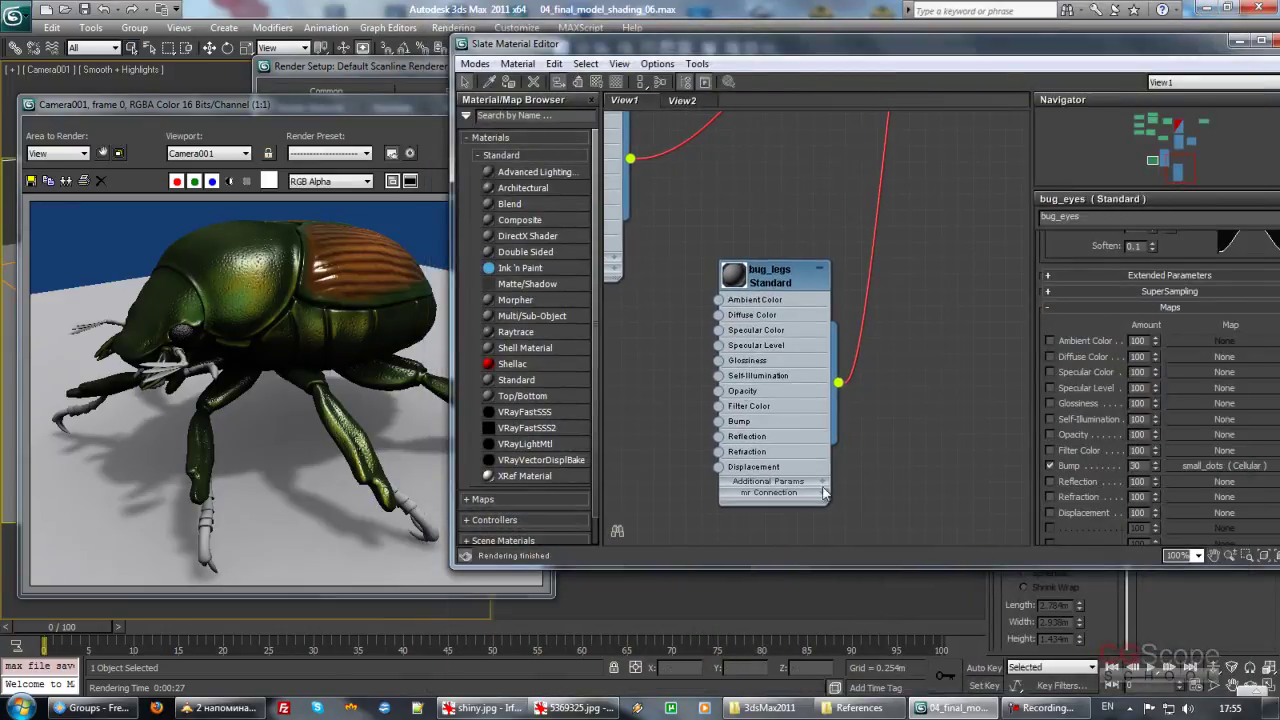
left_click(489, 707)
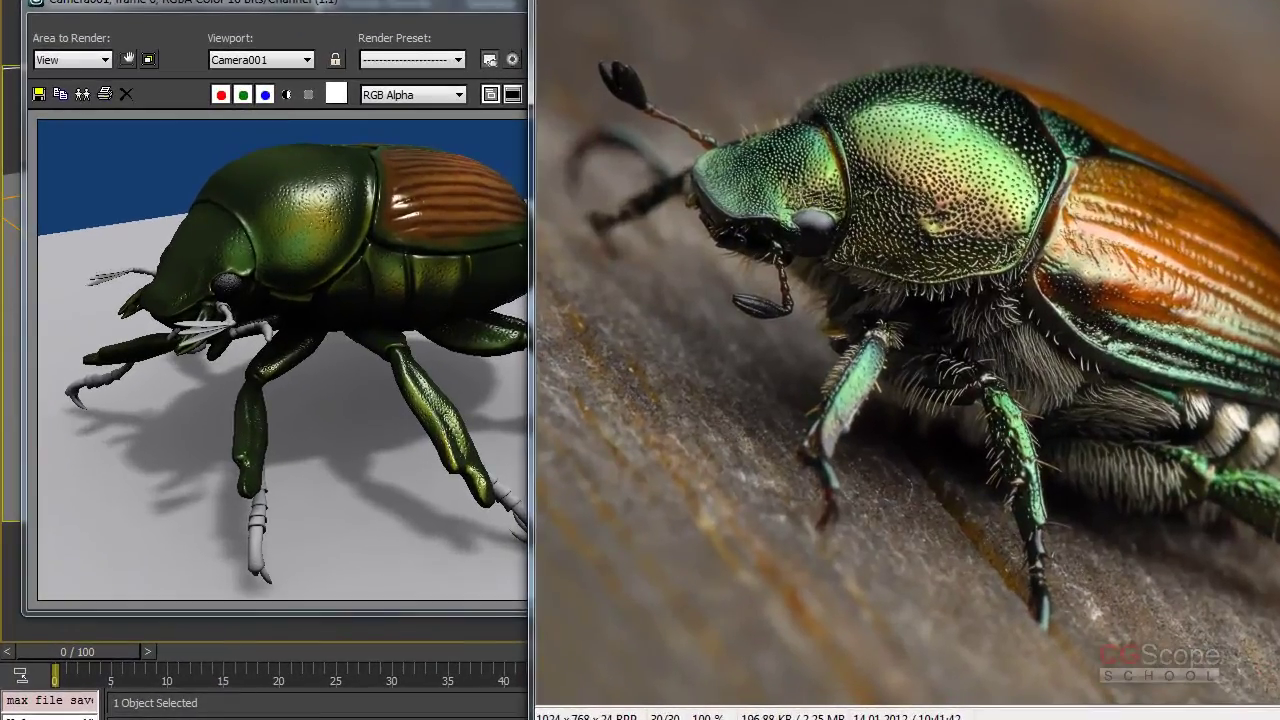
left_click(489, 707)
mouse_move(844, 270)
middle_mouse_down()
mouse_move(932, 243)
mouse_move(891, 265)
middle_mouse_up()
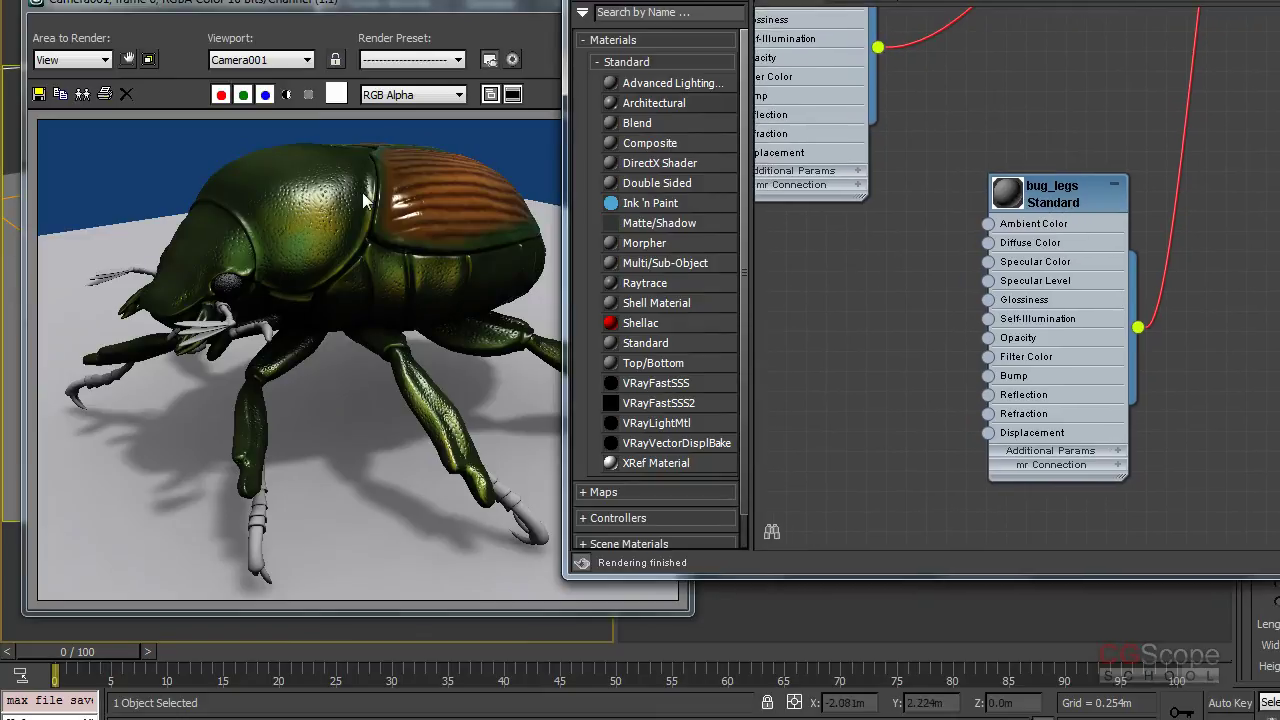
Step: Set Area to Render to Region and fit the red box around the beetle's front leg
left_click(434, 9)
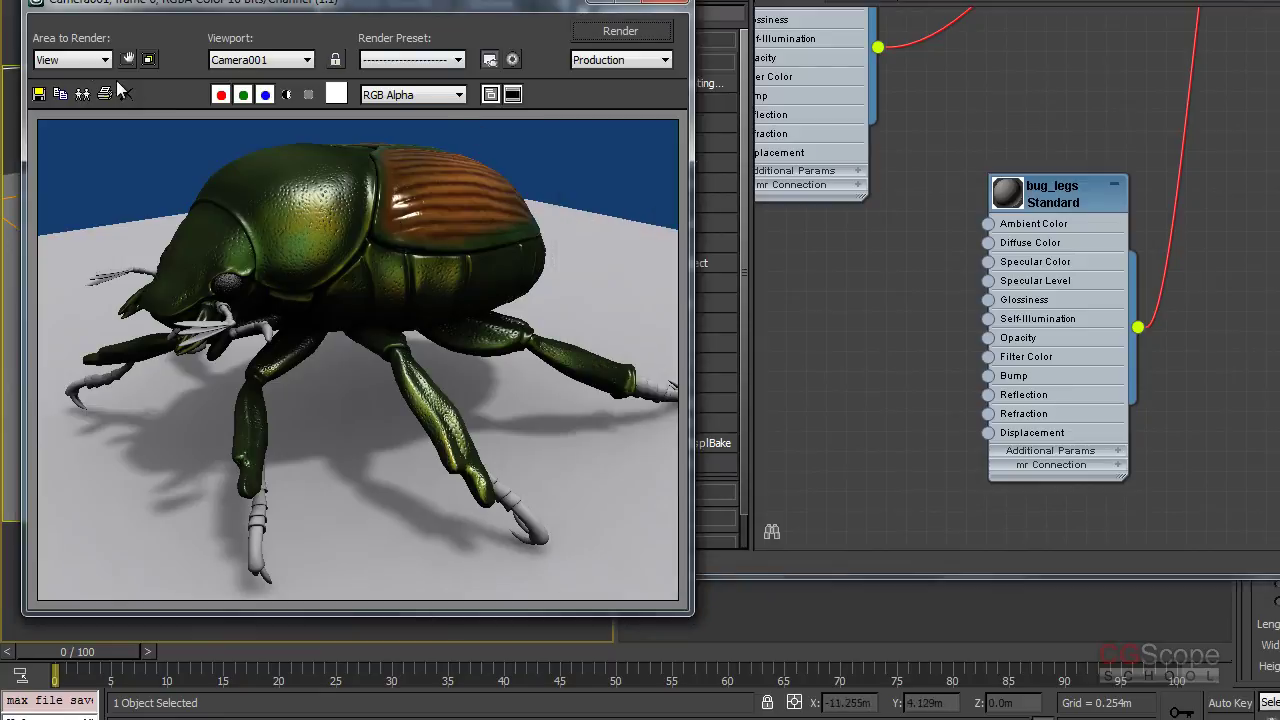
left_click(93, 62)
left_click(60, 104)
mouse_move(228, 296)
left_mouse_down()
mouse_move(266, 449)
mouse_move(267, 525)
mouse_move(263, 513)
left_mouse_up()
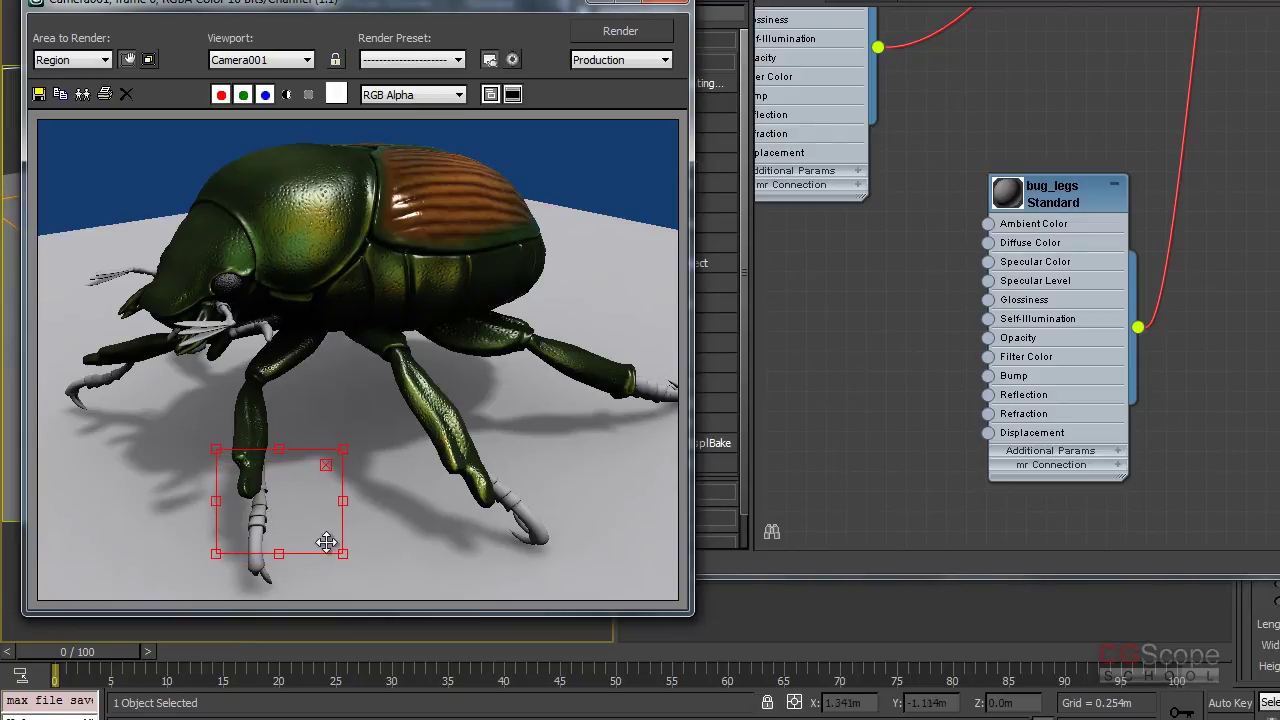
left_click_drag(338, 552, 330, 596)
left_click_drag(284, 518, 278, 519)
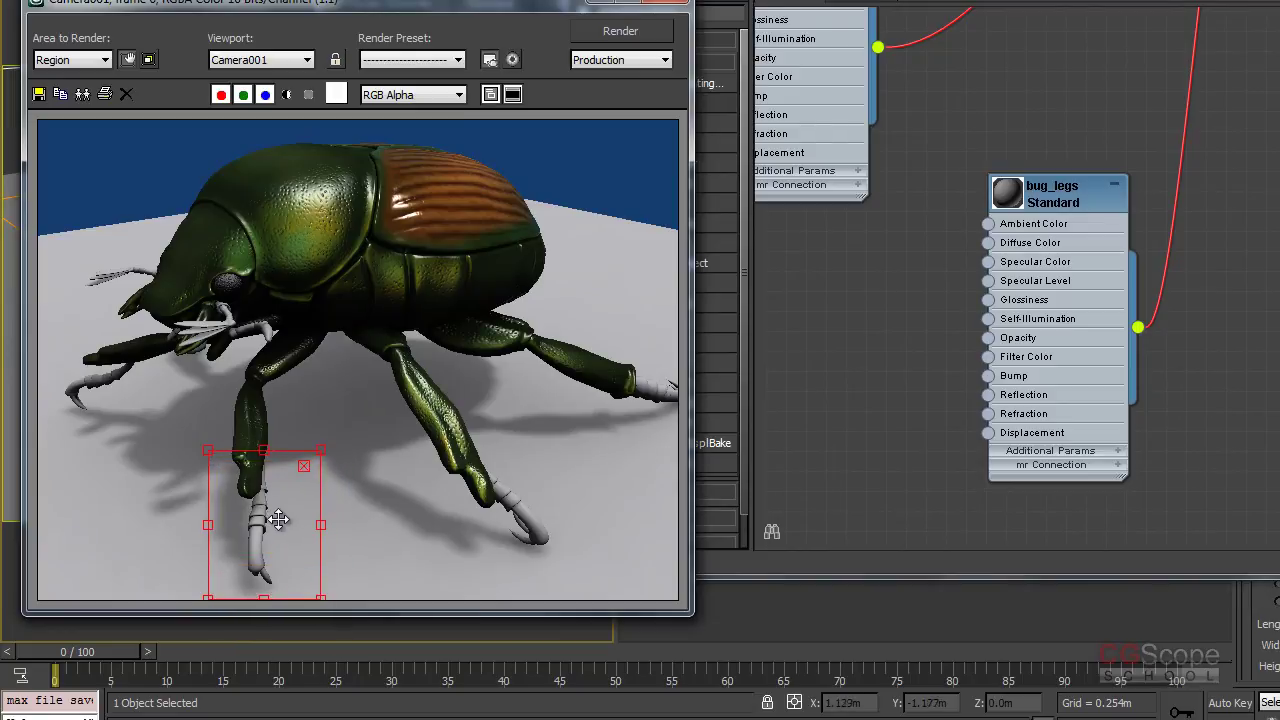
left_click(304, 466)
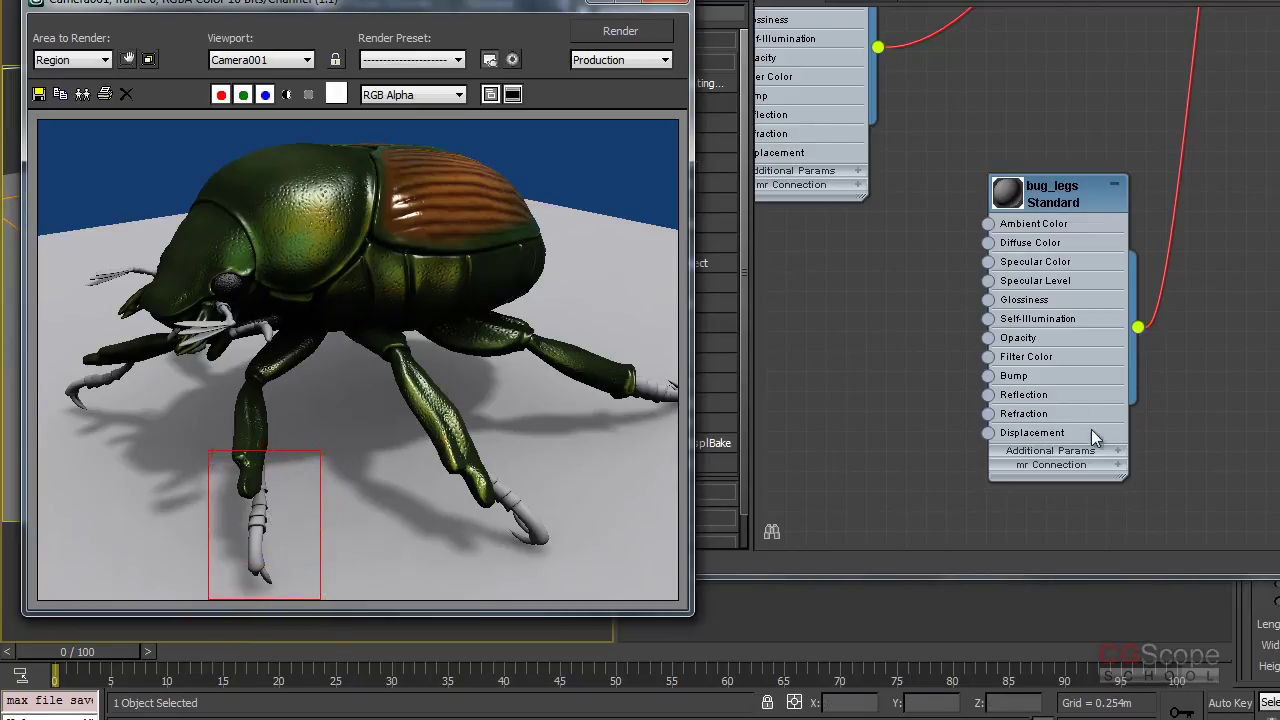
left_click(1063, 195)
middle_click_drag(958, 253, 974, 247)
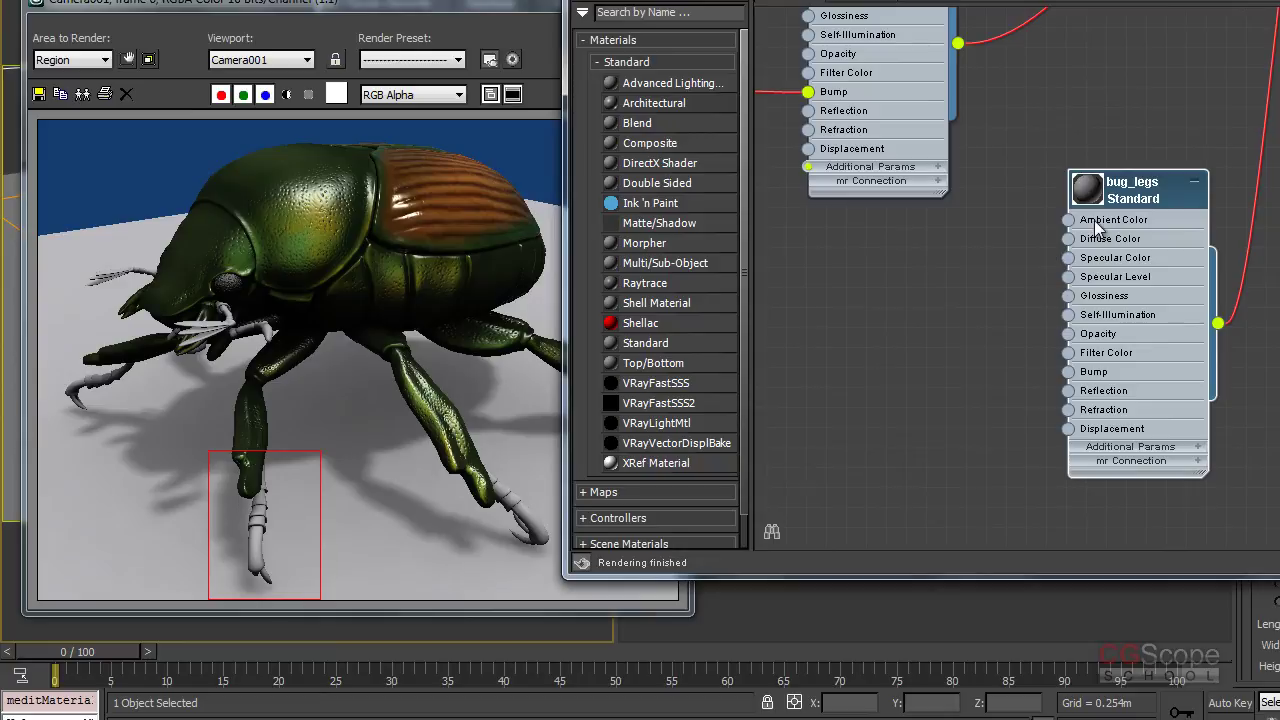
Step: Connect a new Falloff map to the bug_legs Diffuse Color socket
middle_click_drag(1080, 208, 1070, 262)
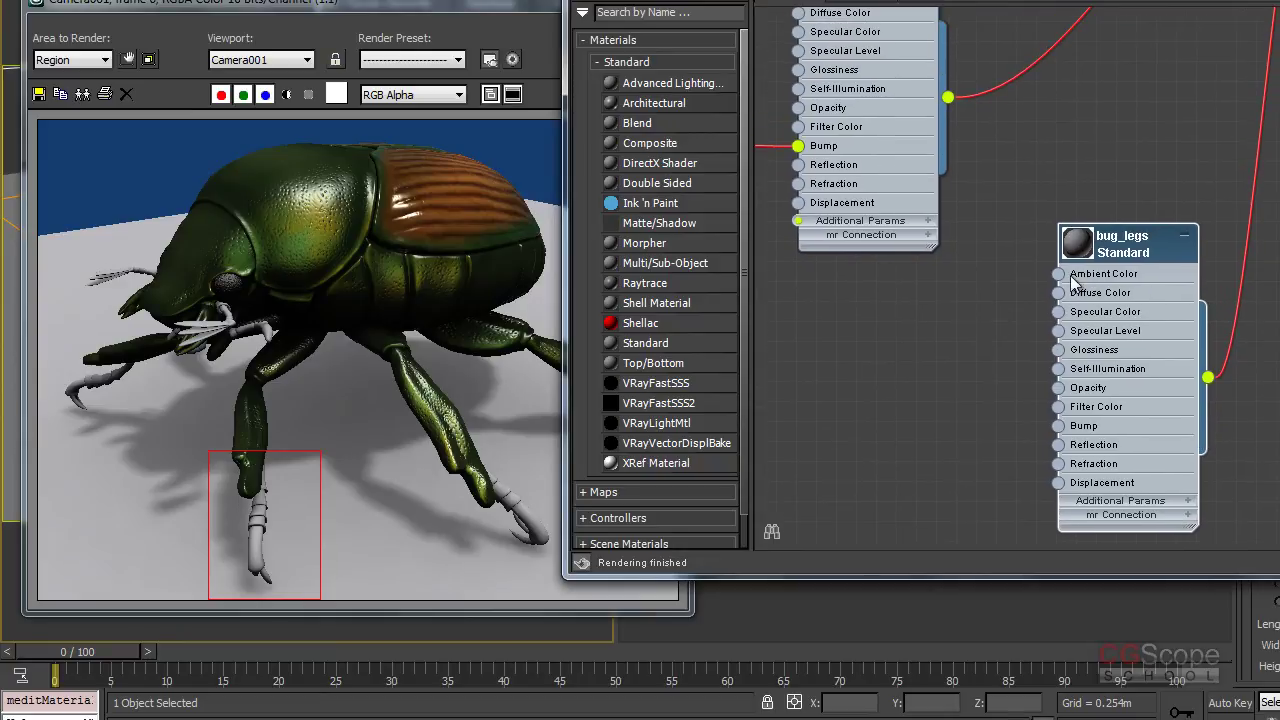
left_click_drag(1058, 292, 952, 316)
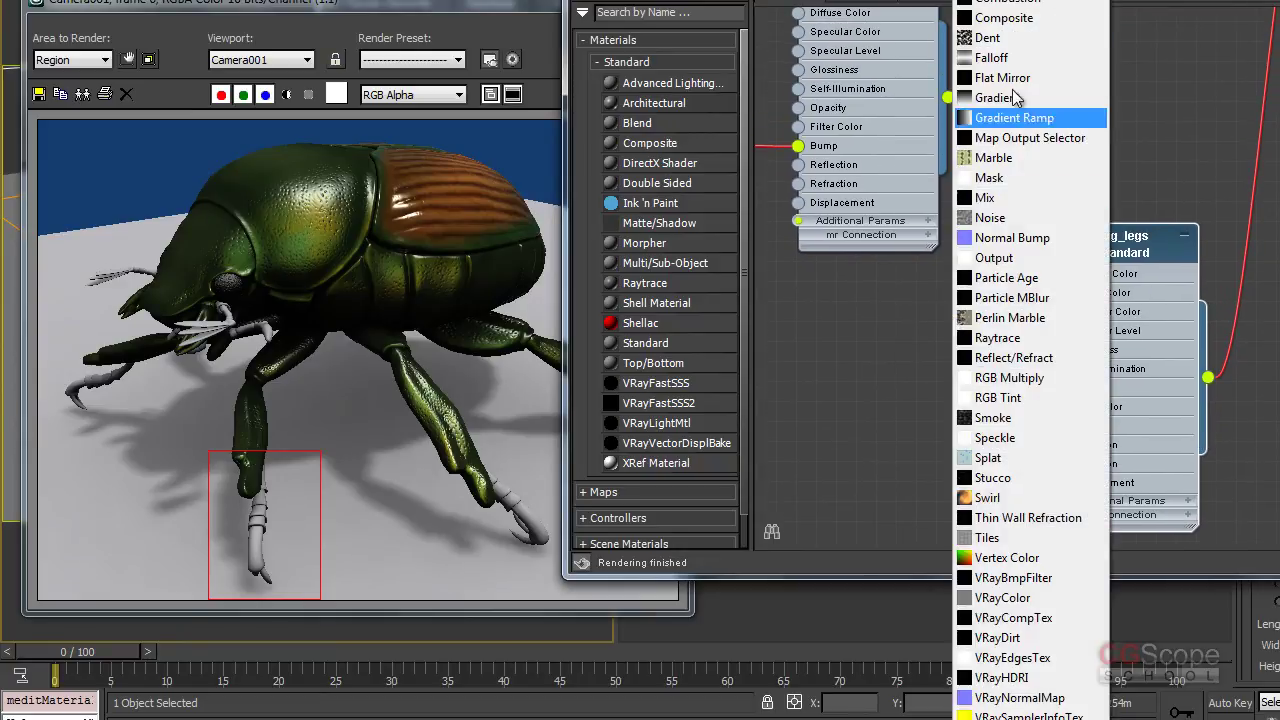
left_click(988, 58)
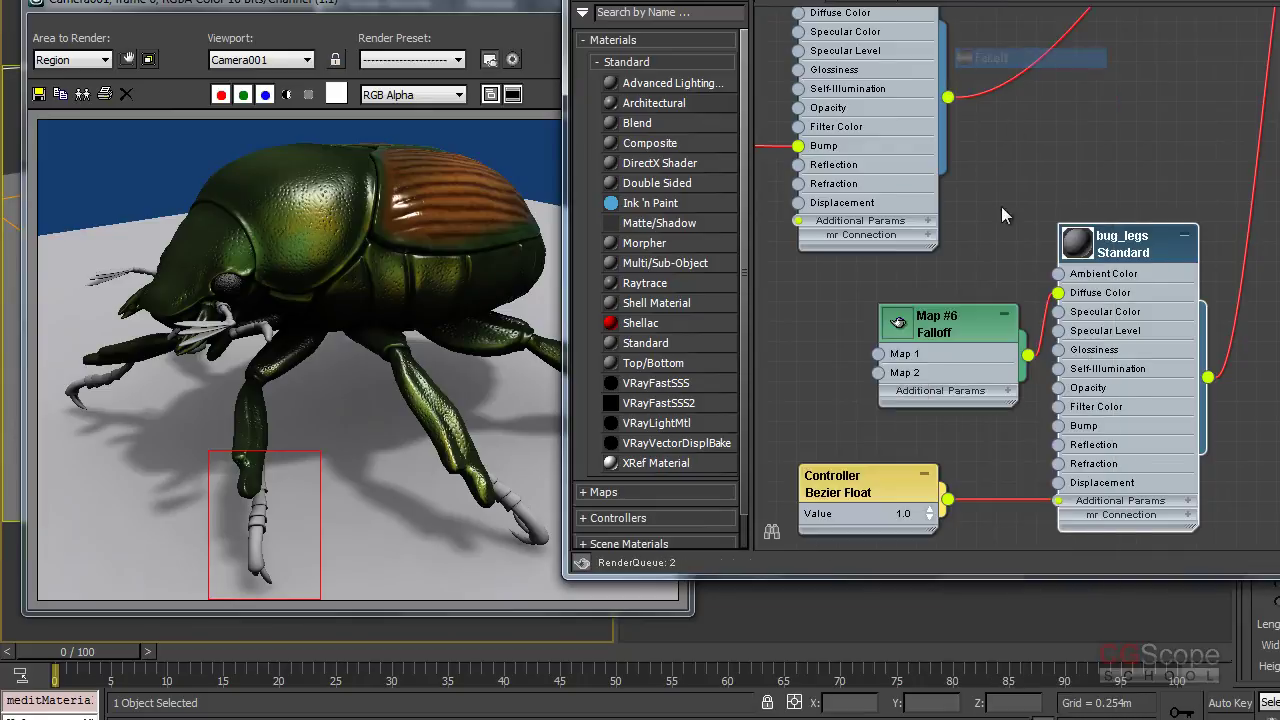
left_click_drag(960, 329, 900, 309)
Step: Hide the bug_legs controller tree, tidy the Falloff and bug_legs nodes, and re-render the leg region
right_click(1107, 500)
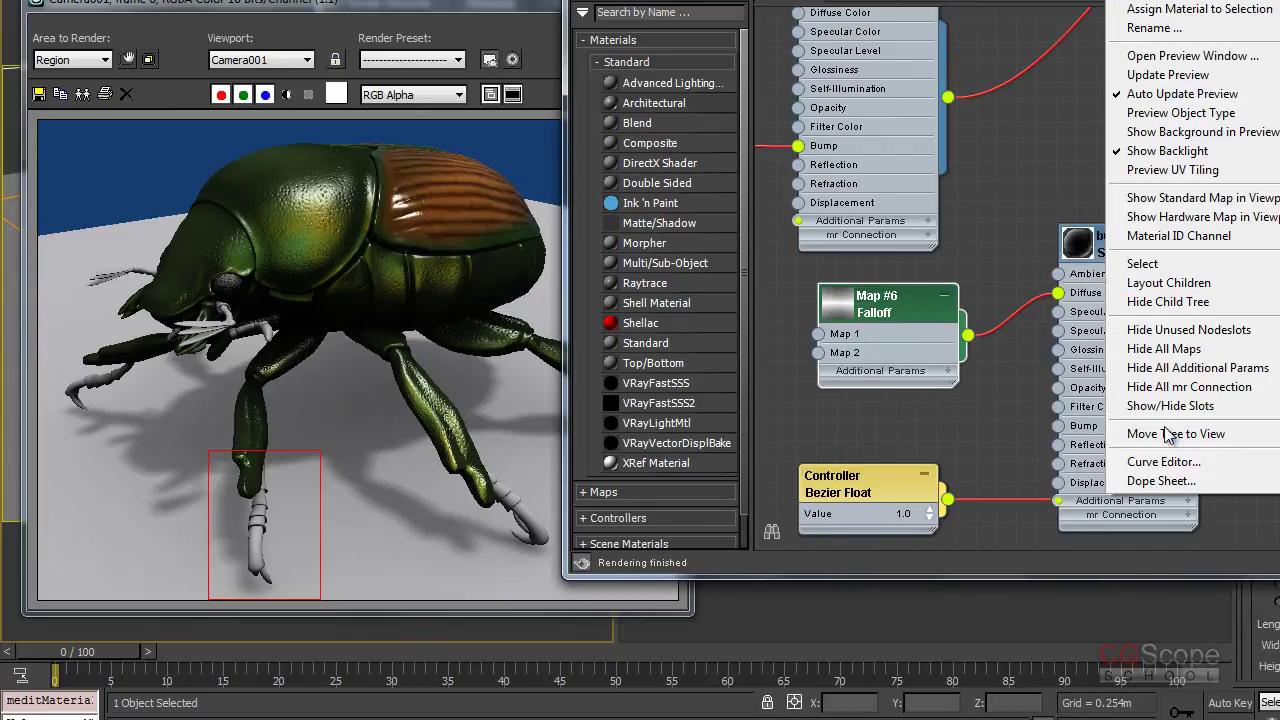
right_click(1104, 497)
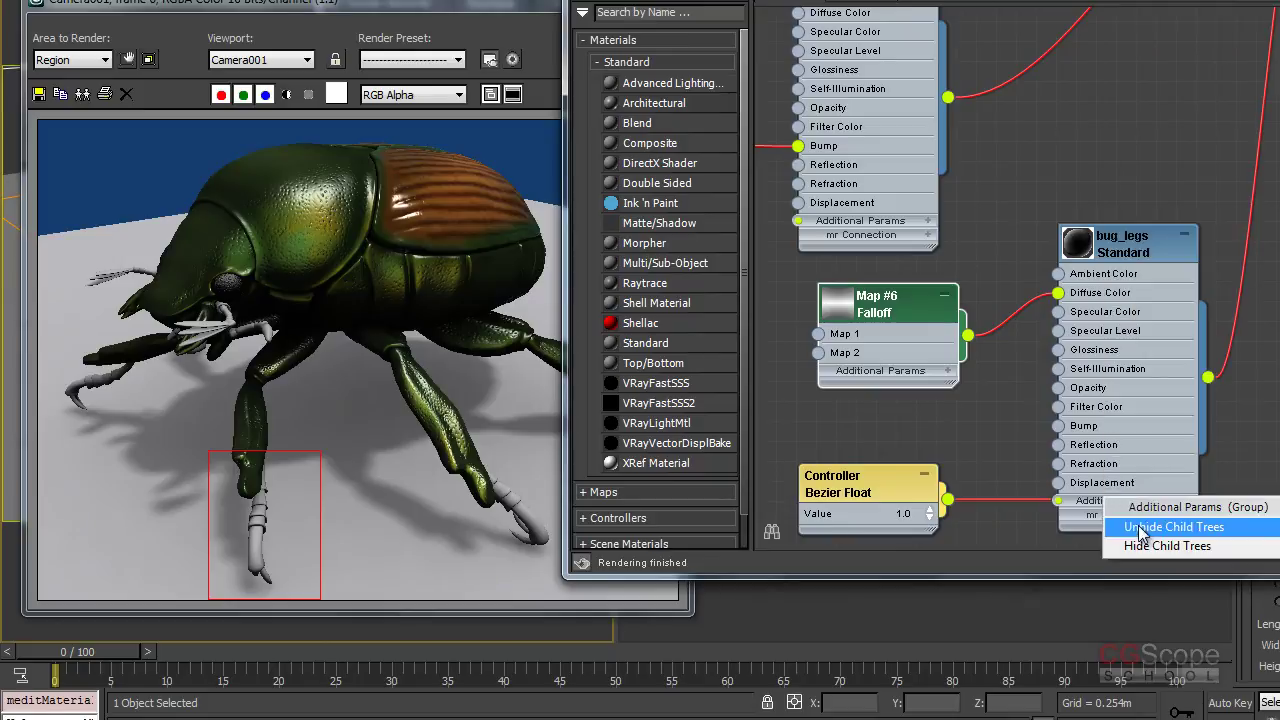
left_click(1156, 547)
mouse_move(890, 314)
left_mouse_down()
mouse_move(884, 402)
mouse_move(917, 352)
left_mouse_up()
middle_click_drag(1150, 375, 1152, 280)
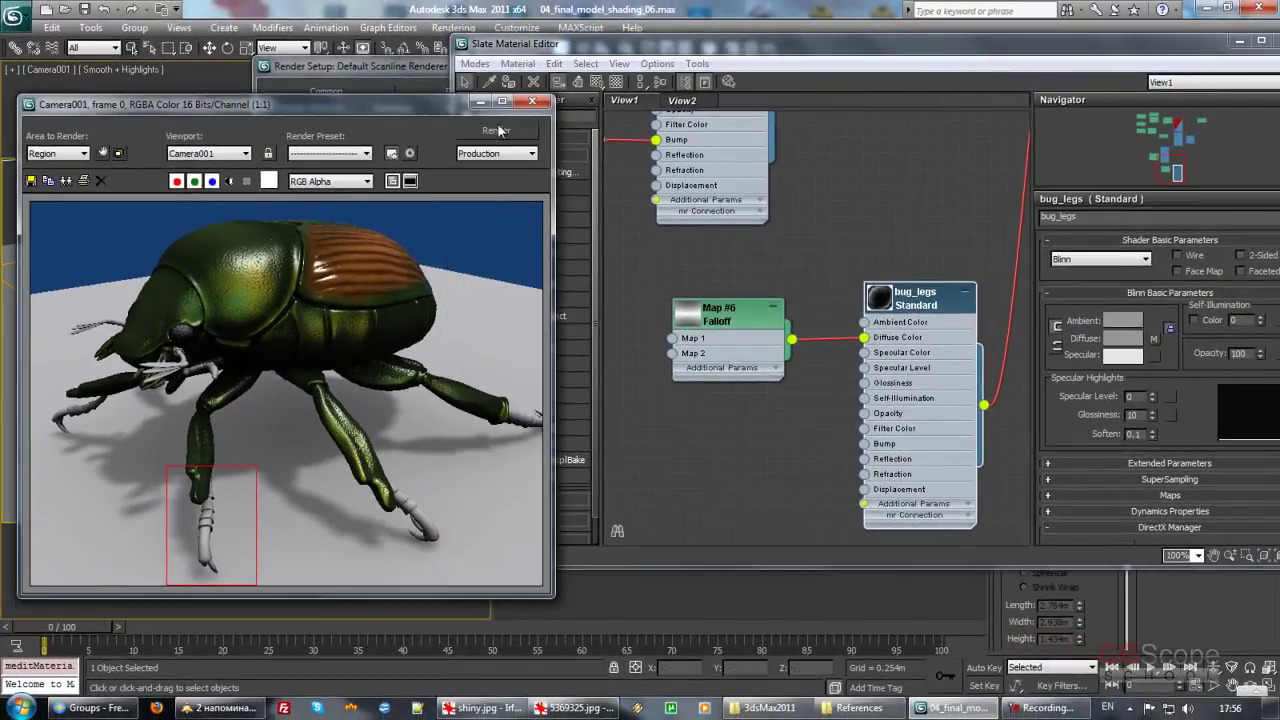
left_click(497, 130)
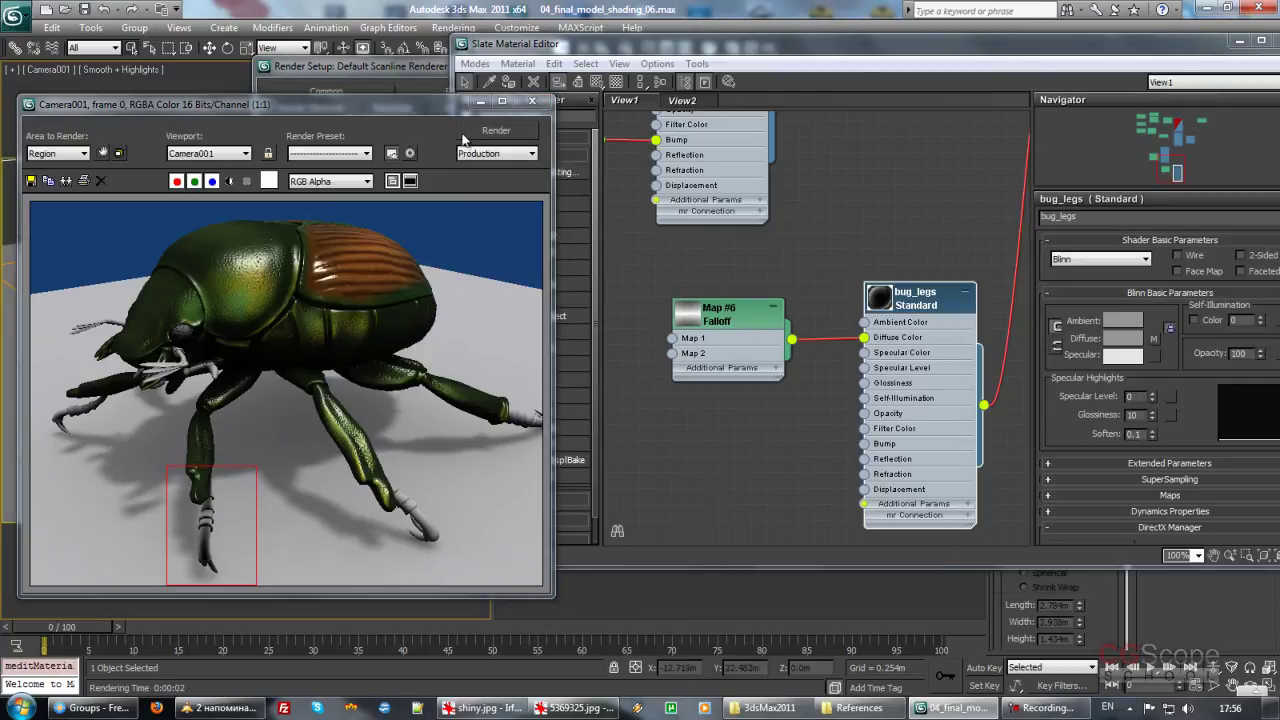
Step: Move the editor windows aside and frame the beetle's leg in the Perspective viewport
left_click_drag(701, 48, 1010, 172)
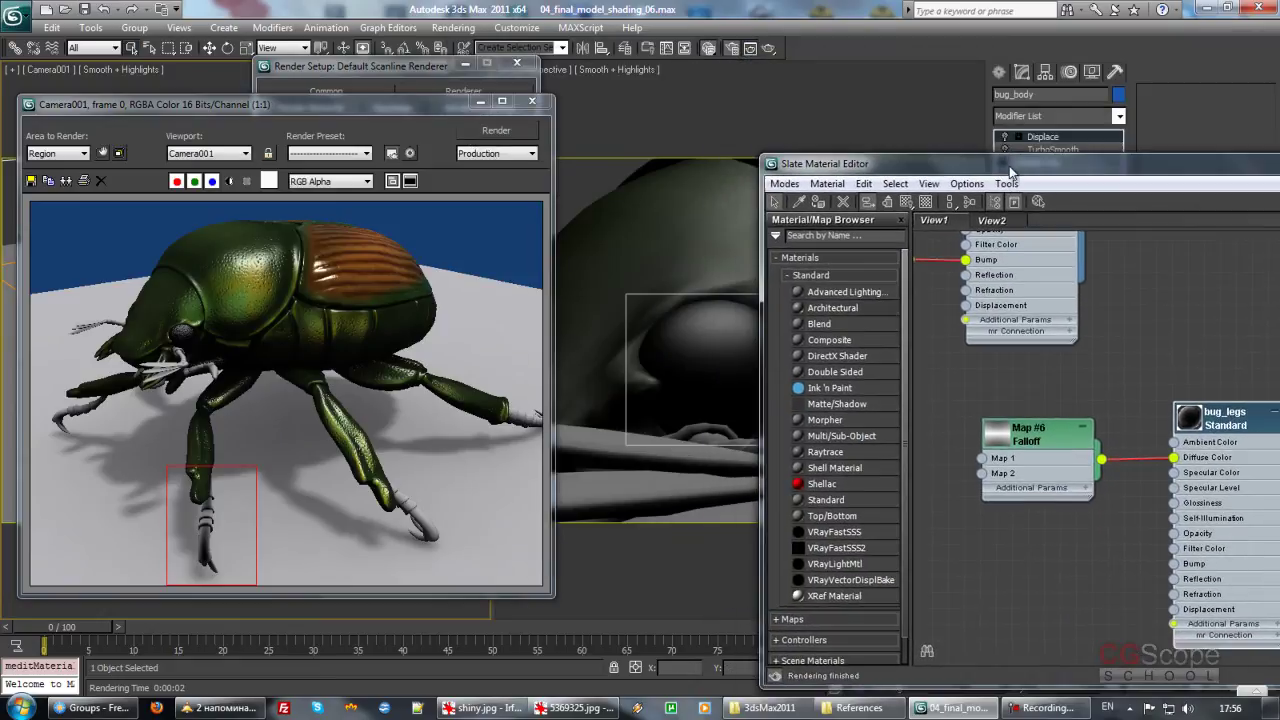
left_click(532, 101)
left_click_drag(370, 66, 115, 69)
left_click_drag(790, 163, 925, 312)
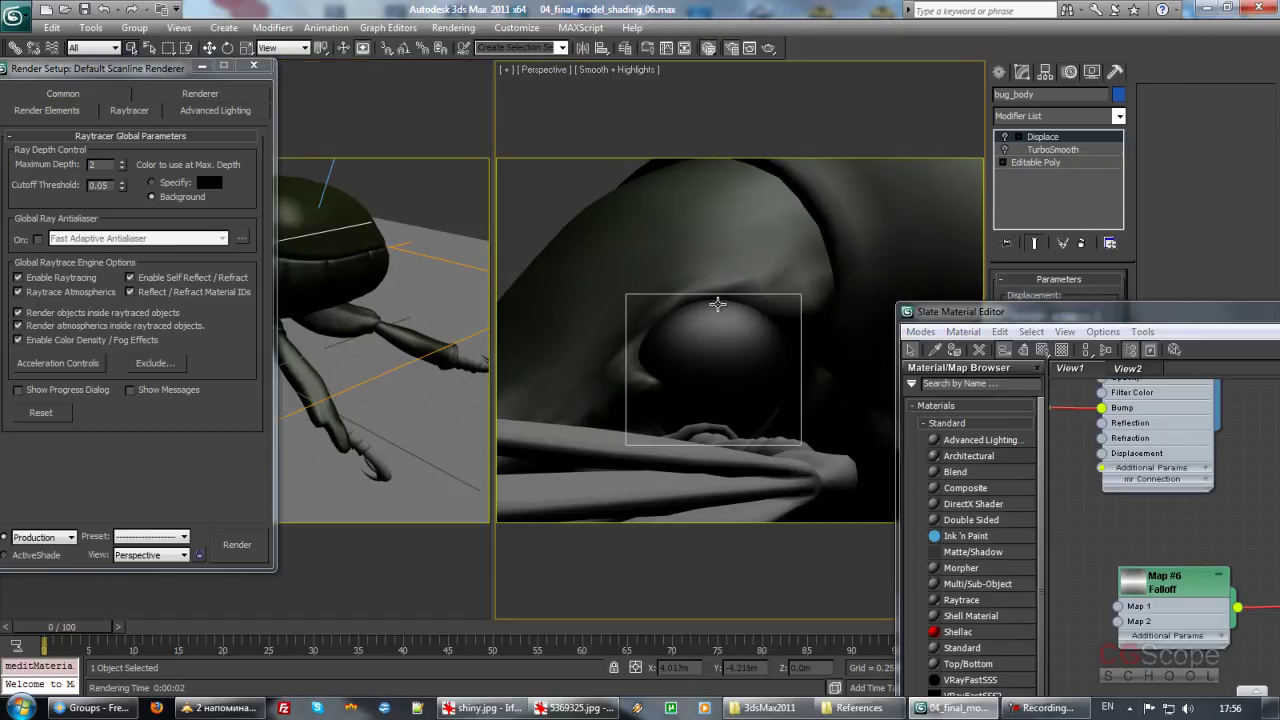
middle_click_drag(634, 286, 769, 333)
scroll(769, 333, "down", 5)
mouse_move(700, 380)
middle_mouse_down("alt")
mouse_move(737, 347)
mouse_move(863, 354)
mouse_move(751, 351)
mouse_move(810, 372)
mouse_move(766, 359)
mouse_move(770, 370)
middle_mouse_up("alt")
scroll(737, 347, "up", 3)
scroll(730, 346, "up", 2)
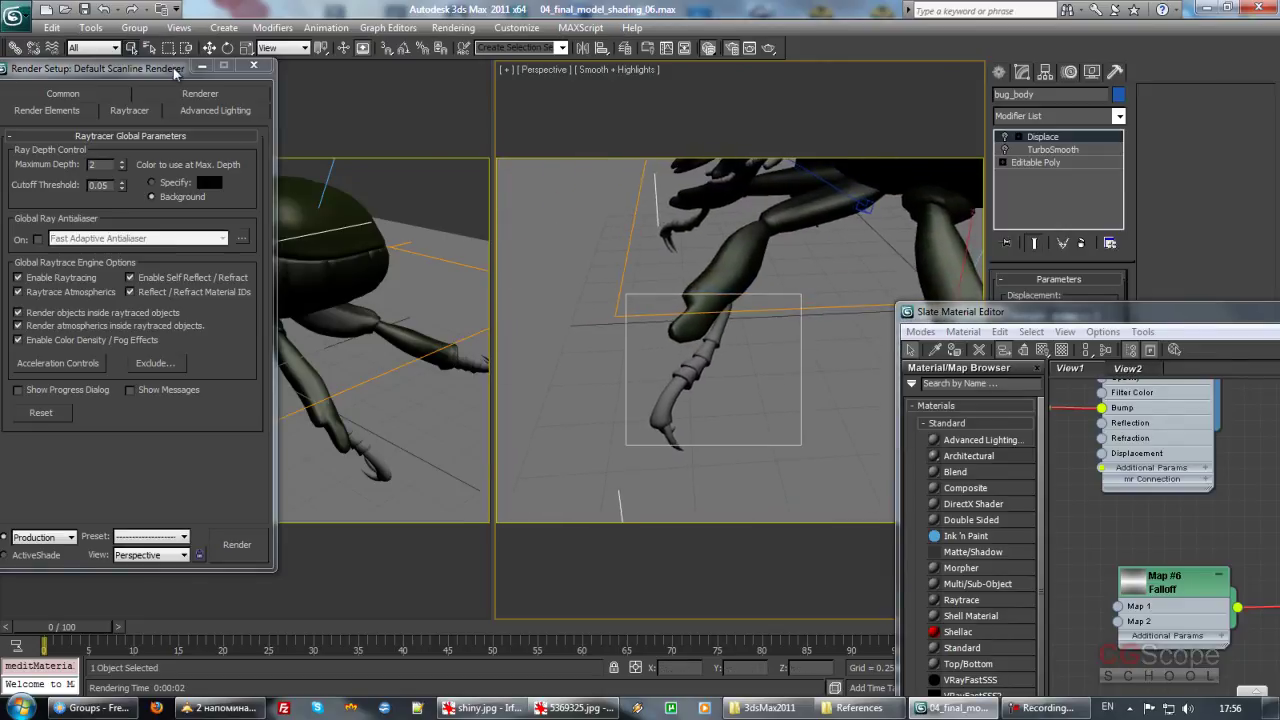
Step: Refit the render region around the front leg and render it from the Perspective view
left_click_drag(157, 71, 225, 74)
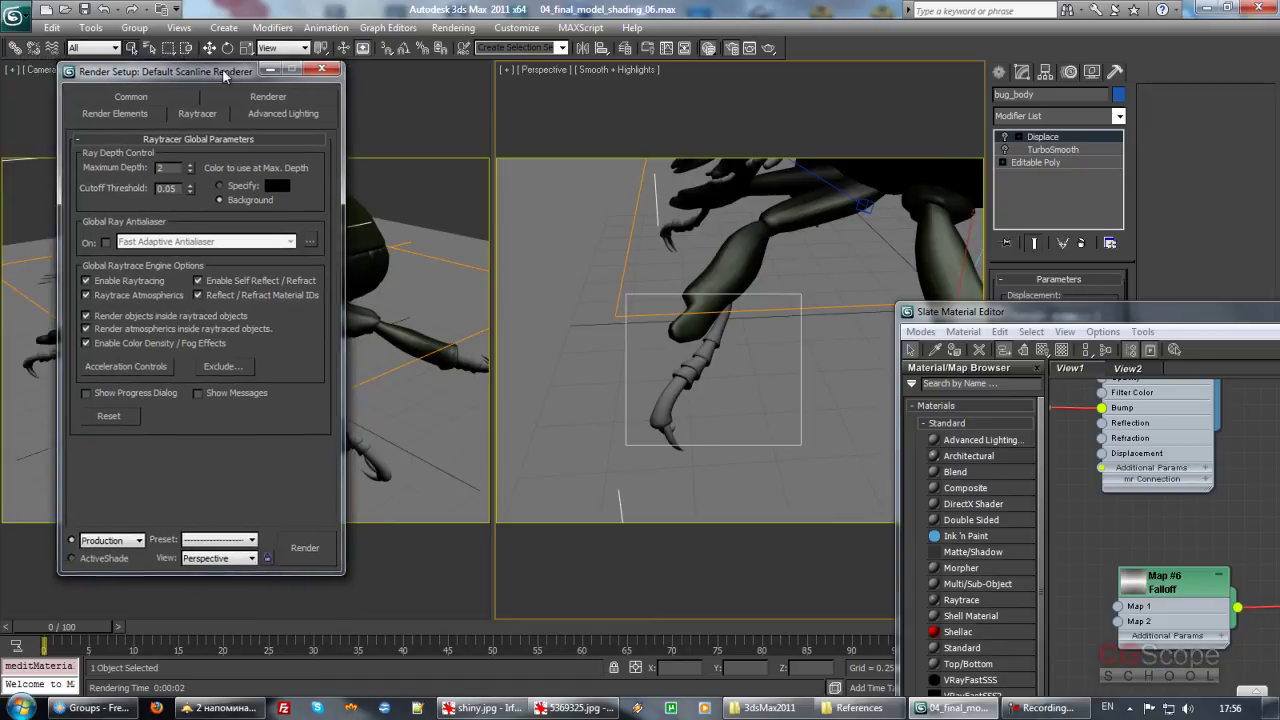
left_click(746, 48)
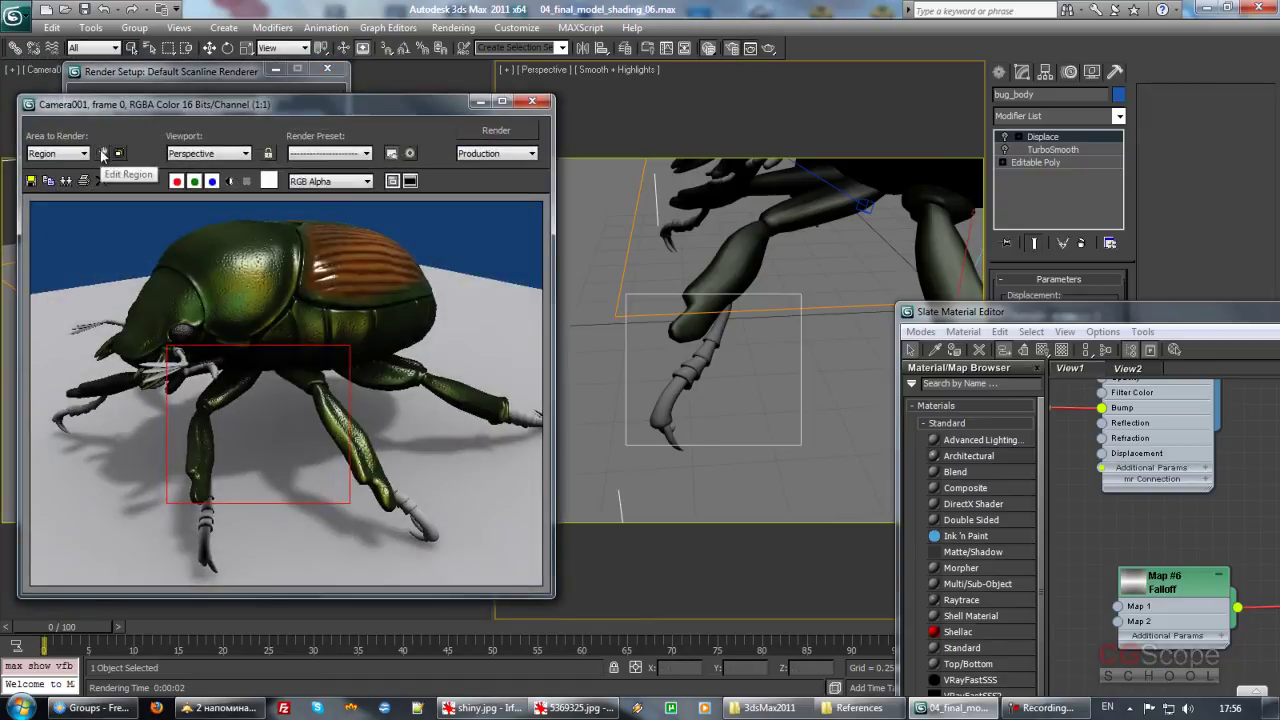
left_click_drag(275, 416, 262, 492)
mouse_move(714, 449)
left_mouse_down()
mouse_move(723, 409)
mouse_move(744, 408)
left_mouse_up()
left_click_drag(729, 309, 735, 281)
left_click_drag(812, 375, 745, 372)
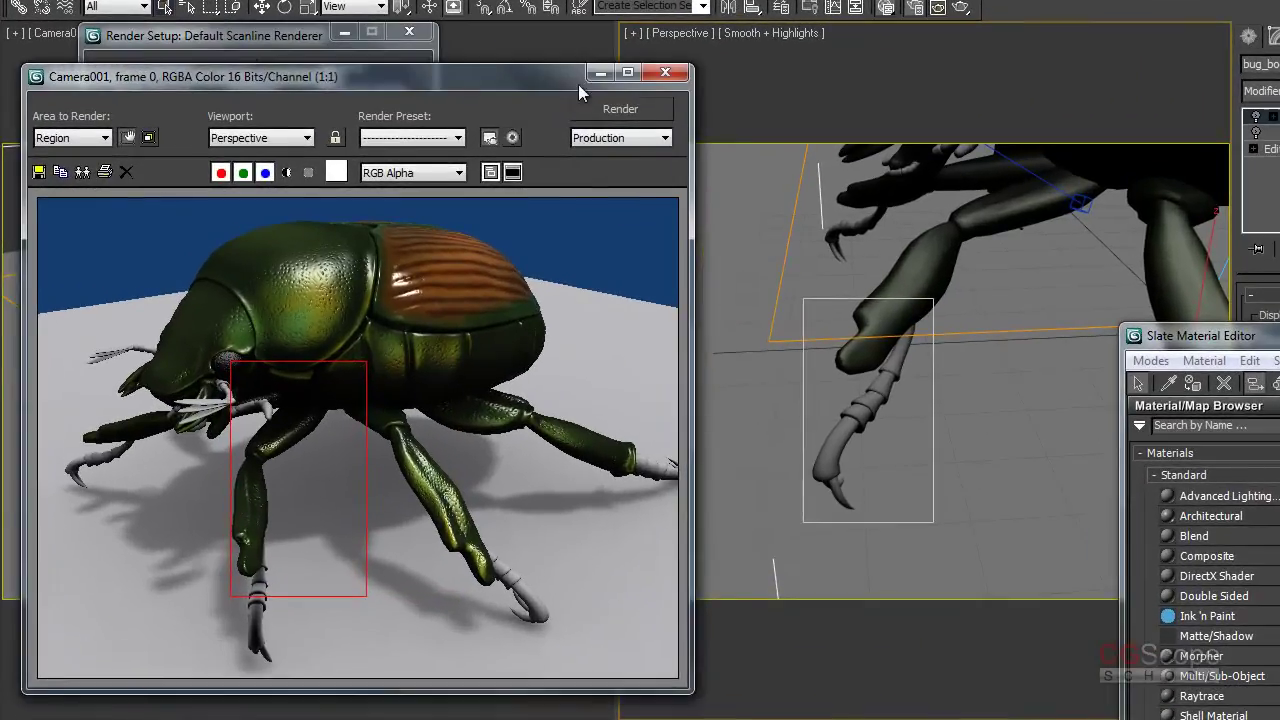
left_click_drag(579, 86, 660, 94)
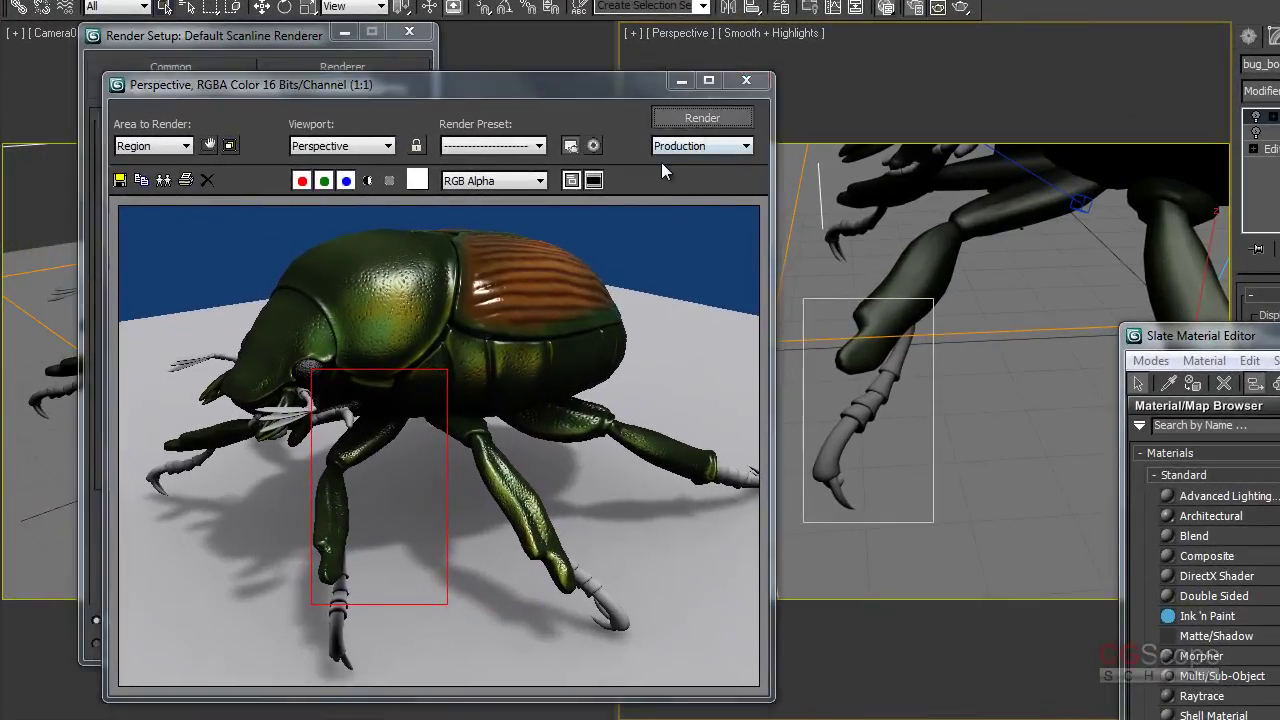
left_click(700, 117)
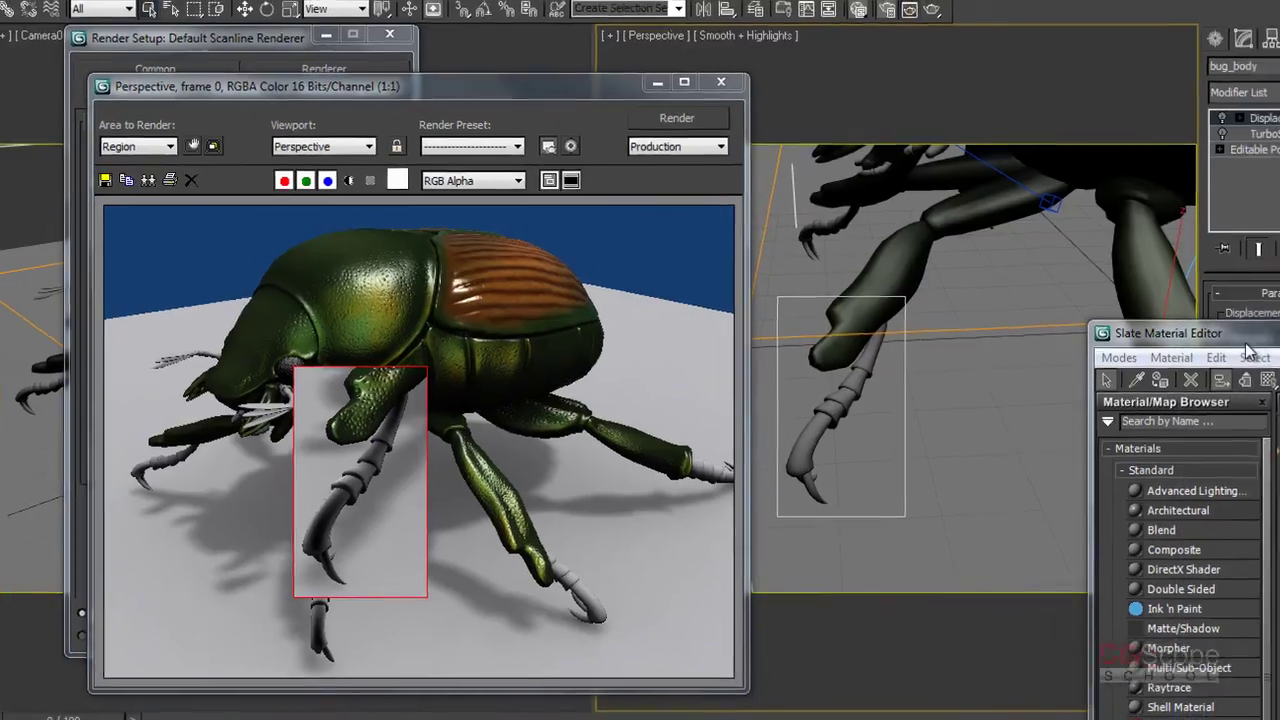
left_click_drag(1190, 336, 666, 90)
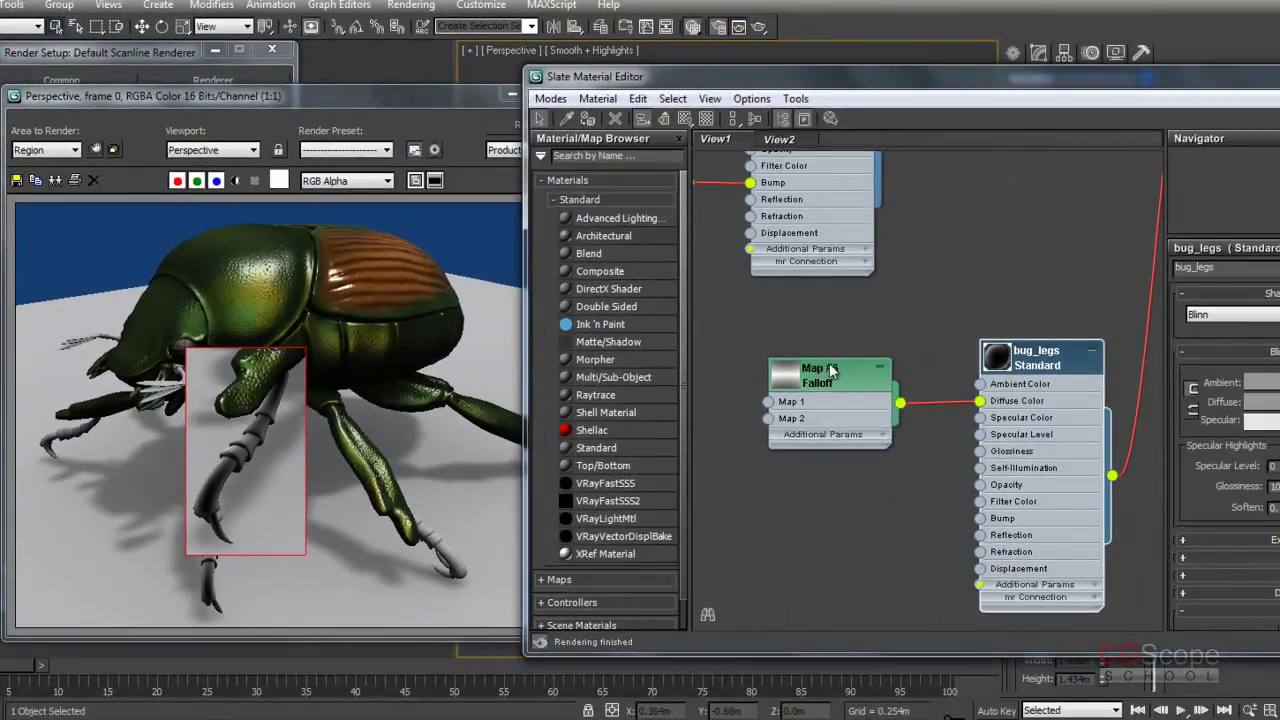
Step: Set the Falloff front colour to a near-black dark brown and re-render the legs
double_click(835, 375)
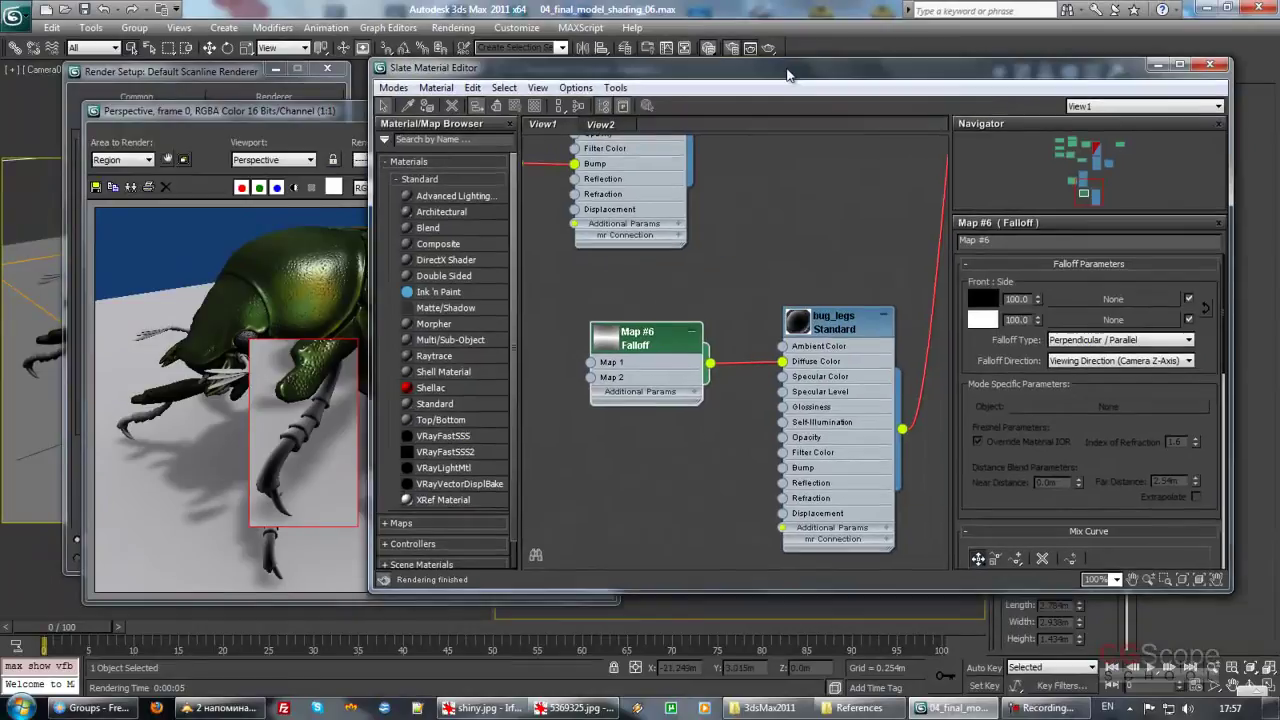
left_click_drag(787, 75, 793, 81)
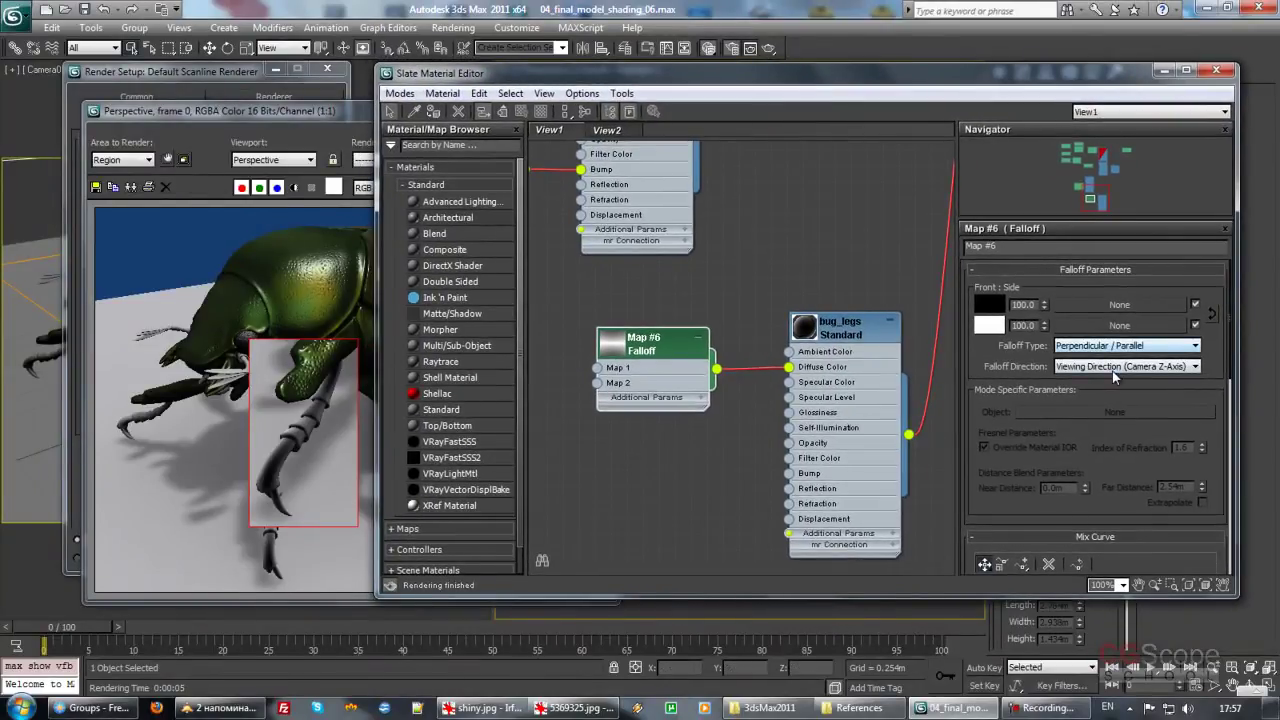
mouse_move(1060, 356)
left_mouse_down()
mouse_move(980, 267)
mouse_move(985, 364)
left_mouse_up()
left_click(988, 306)
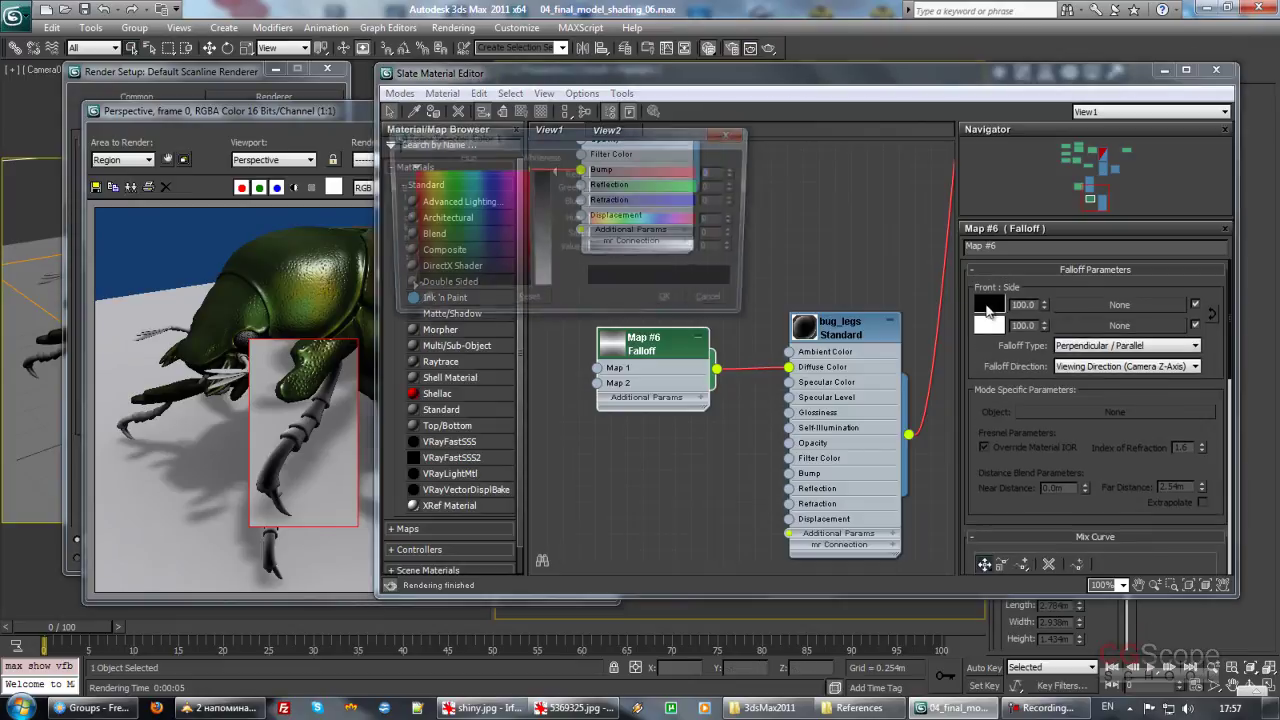
left_click(422, 232)
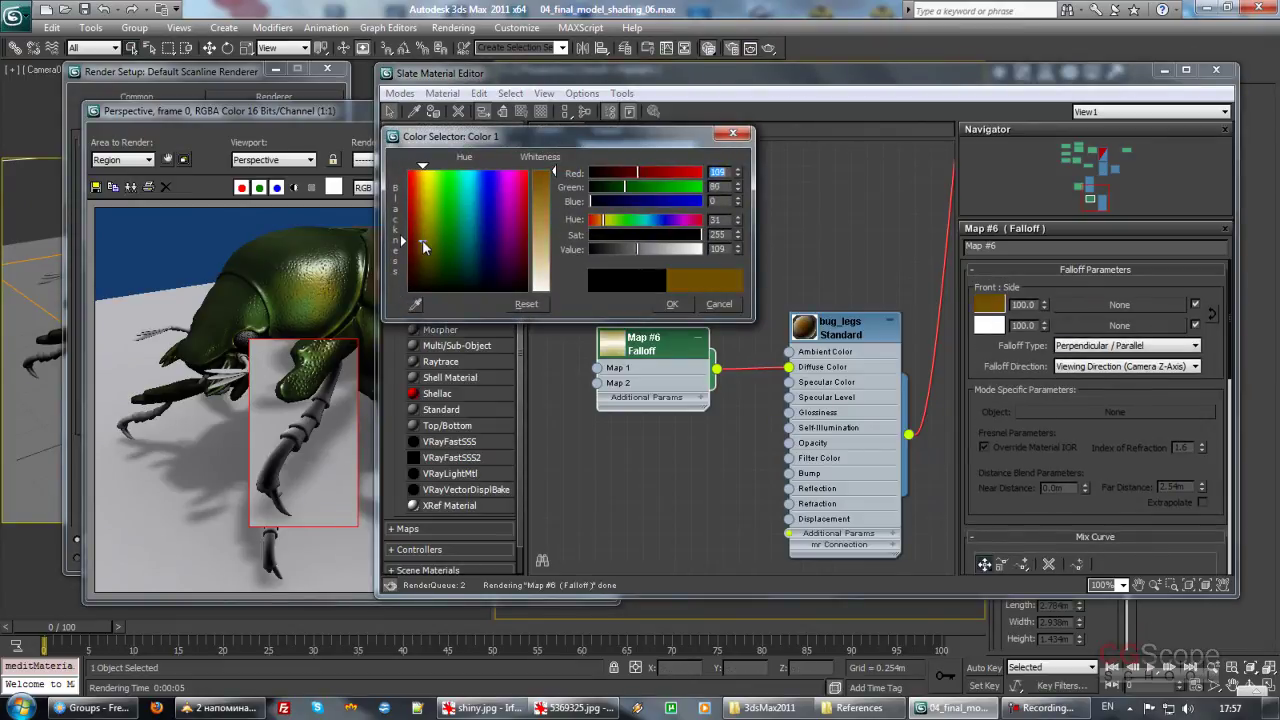
left_click(422, 244)
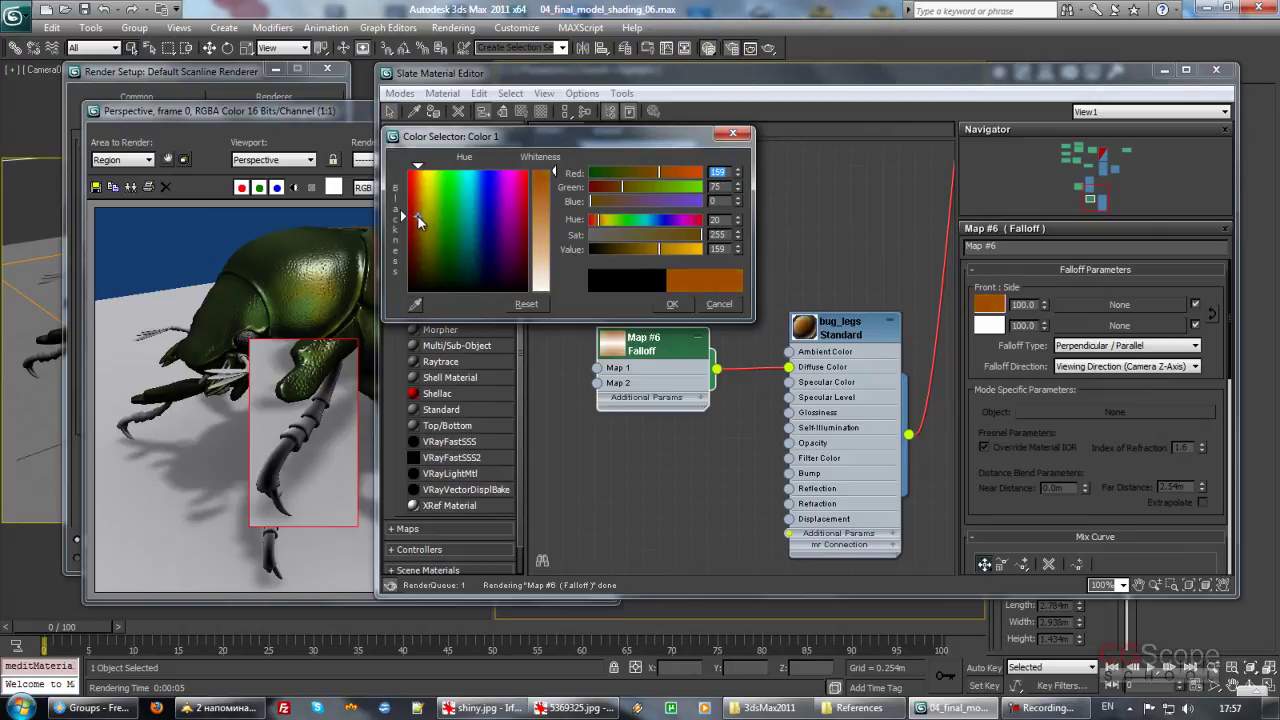
left_click_drag(421, 215, 417, 238)
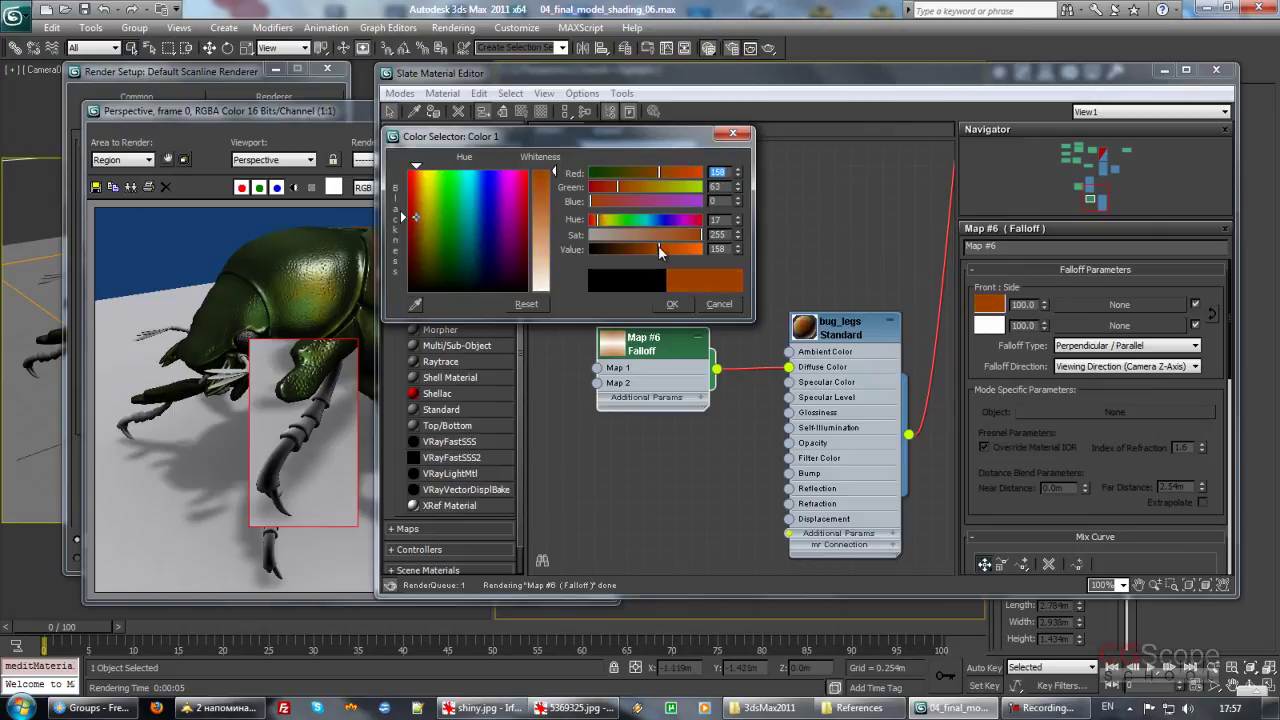
mouse_move(652, 237)
left_mouse_down()
mouse_move(686, 240)
mouse_move(623, 251)
mouse_move(687, 240)
mouse_move(617, 251)
mouse_move(642, 240)
left_mouse_up()
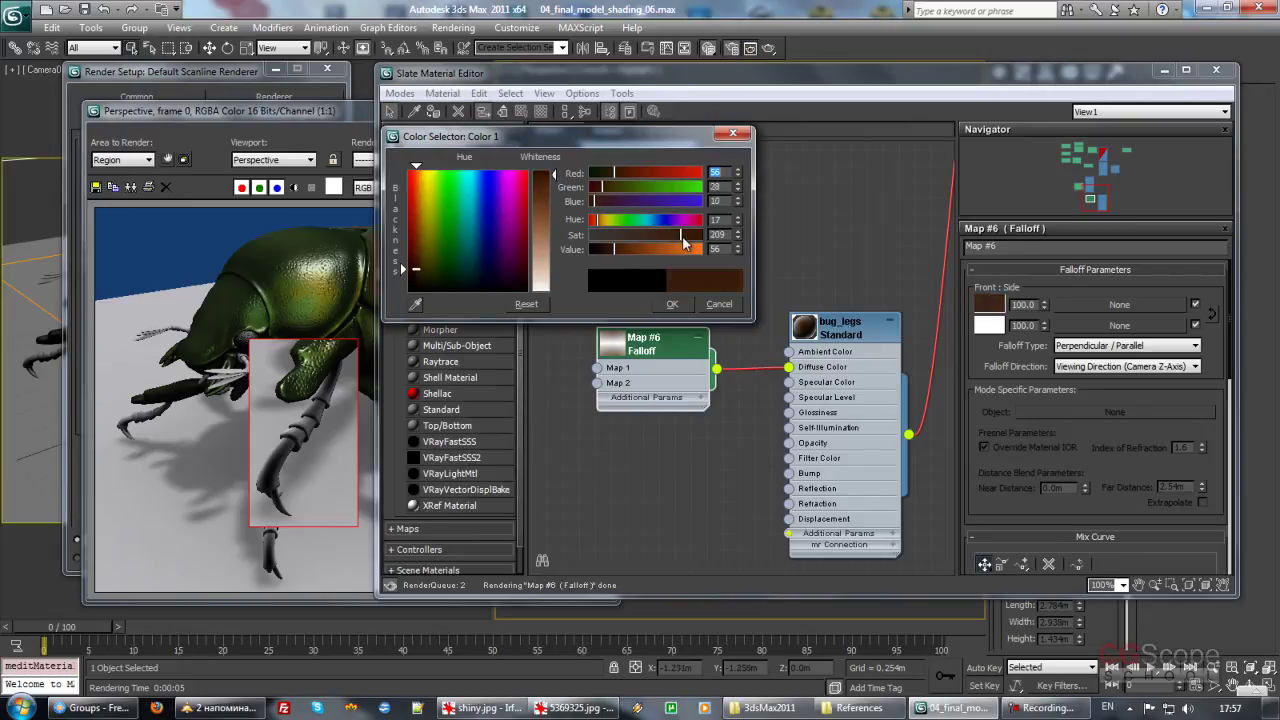
left_click_drag(615, 249, 674, 240)
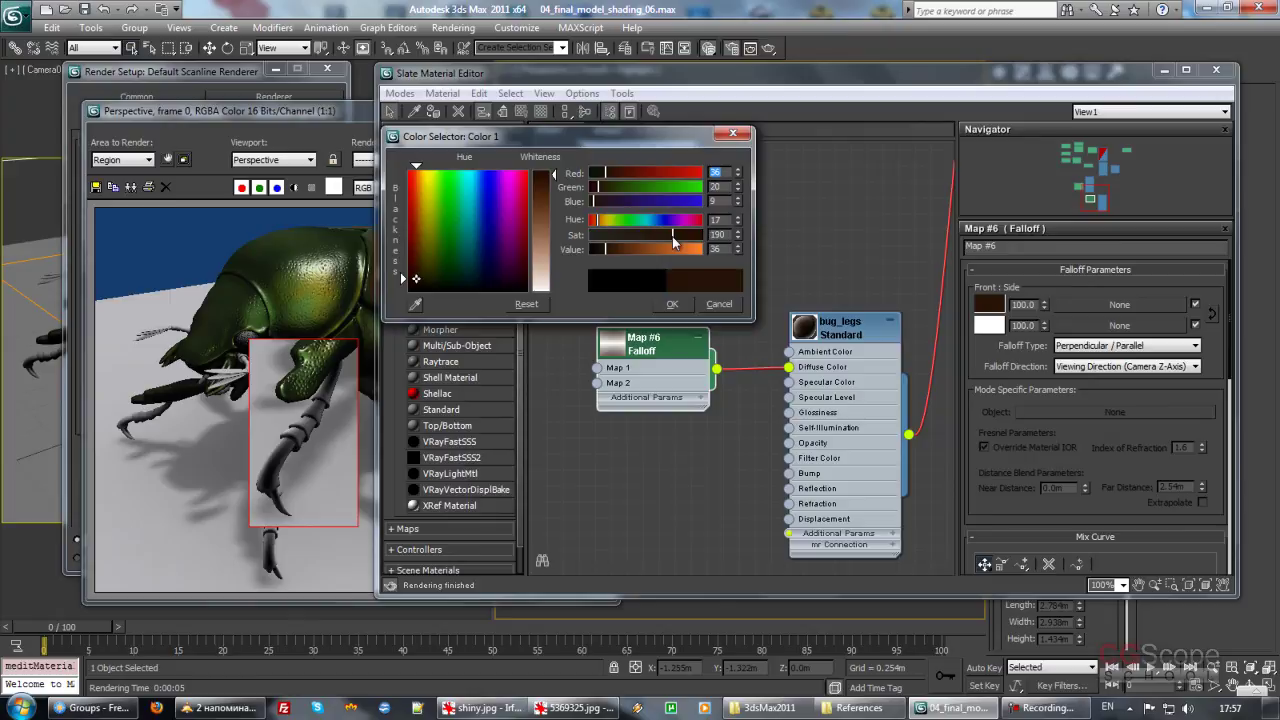
left_click(684, 303)
left_click(324, 116)
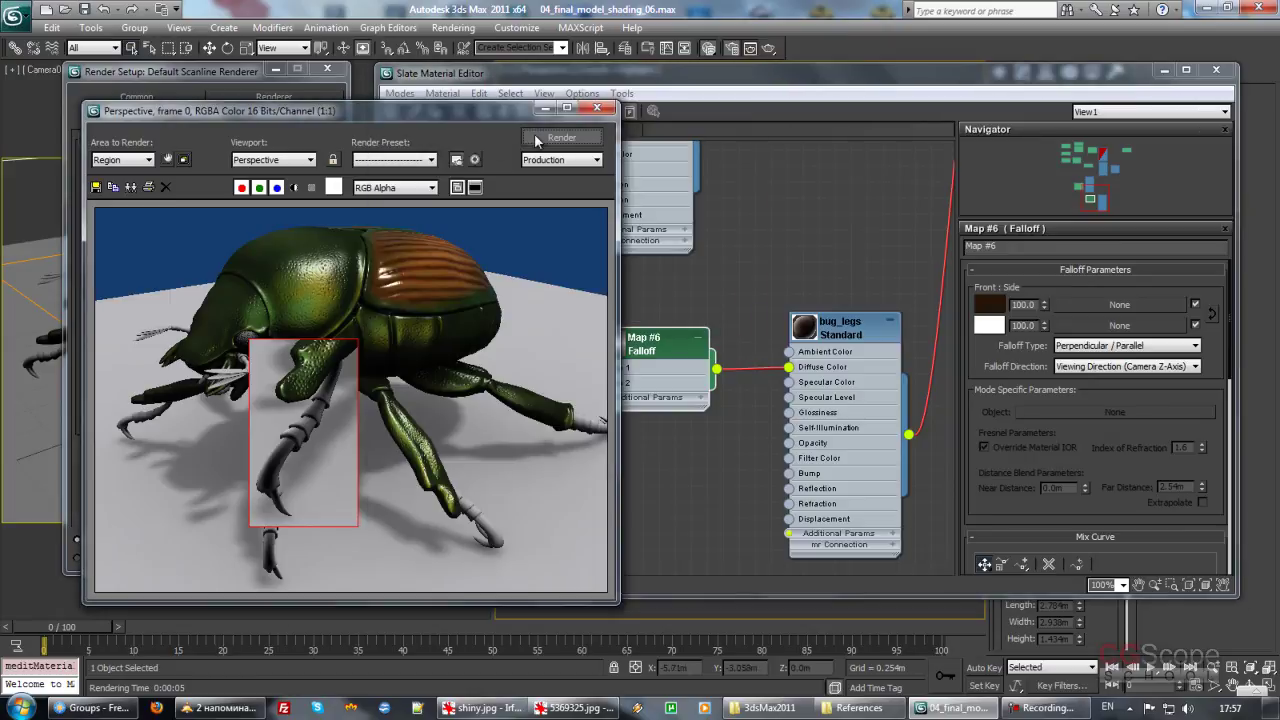
left_click(558, 138)
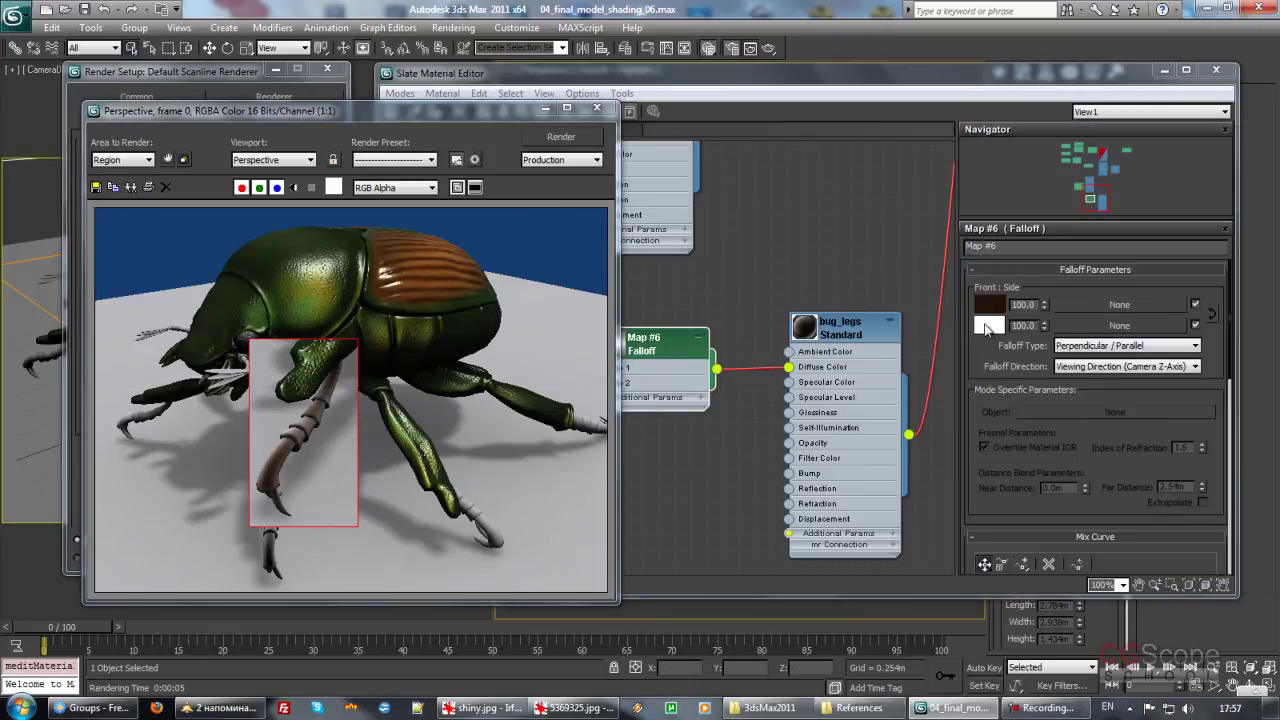
Step: Copy the dark front colour onto the side colour, make the side orange-brown, and render
left_click(988, 326)
left_click(726, 302)
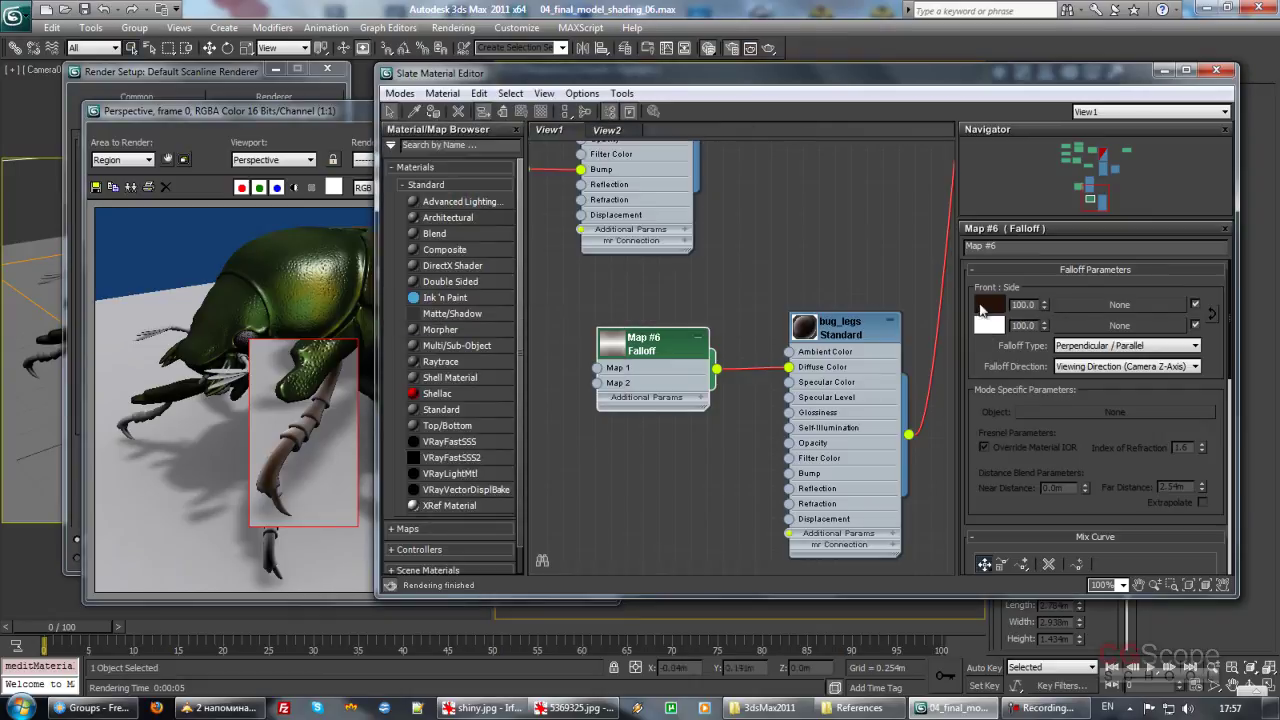
left_click_drag(988, 329, 989, 330)
left_click(803, 343)
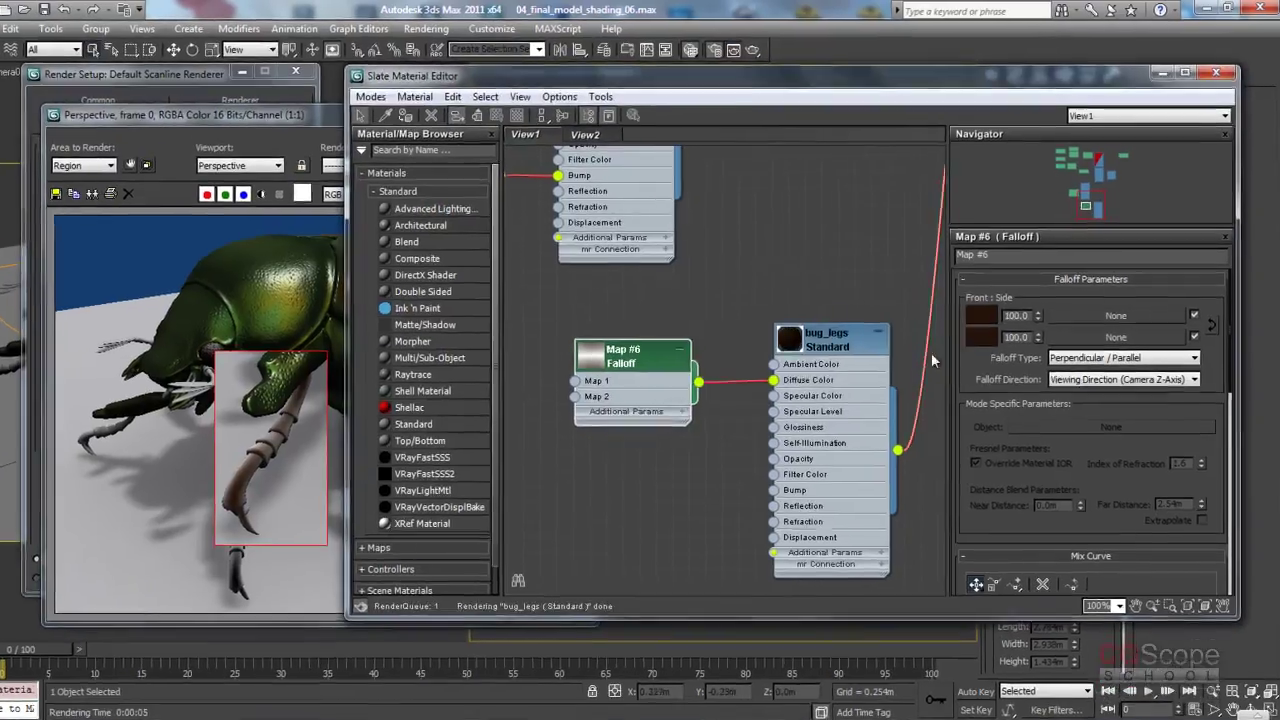
left_click(963, 344)
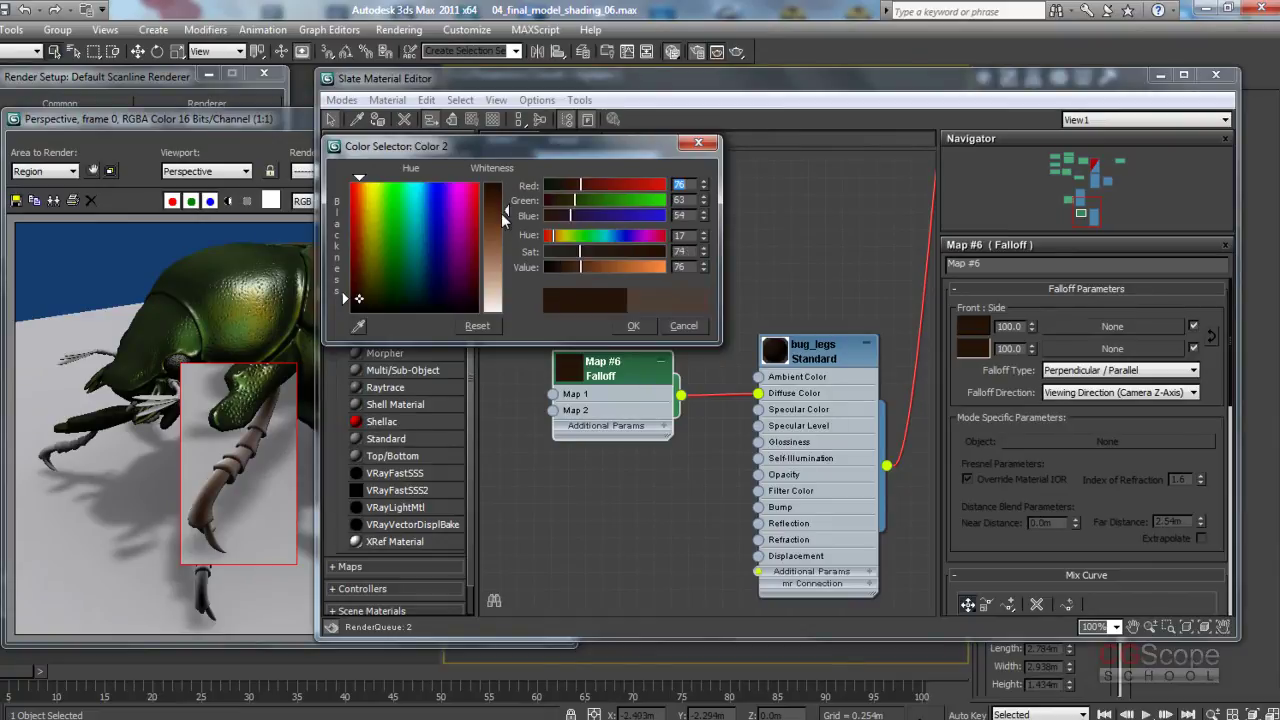
left_click_drag(501, 204, 500, 237)
mouse_move(595, 248)
left_mouse_down()
mouse_move(636, 250)
mouse_move(589, 268)
mouse_move(644, 250)
left_mouse_up()
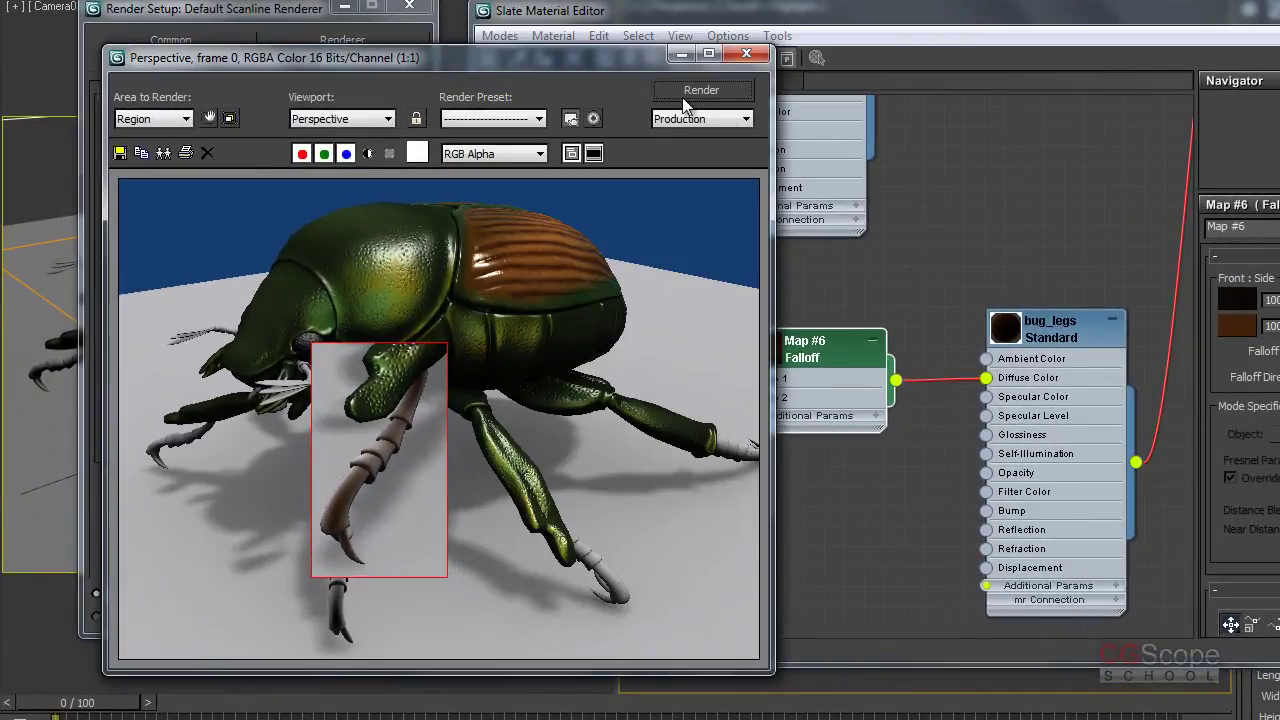
left_click(685, 94)
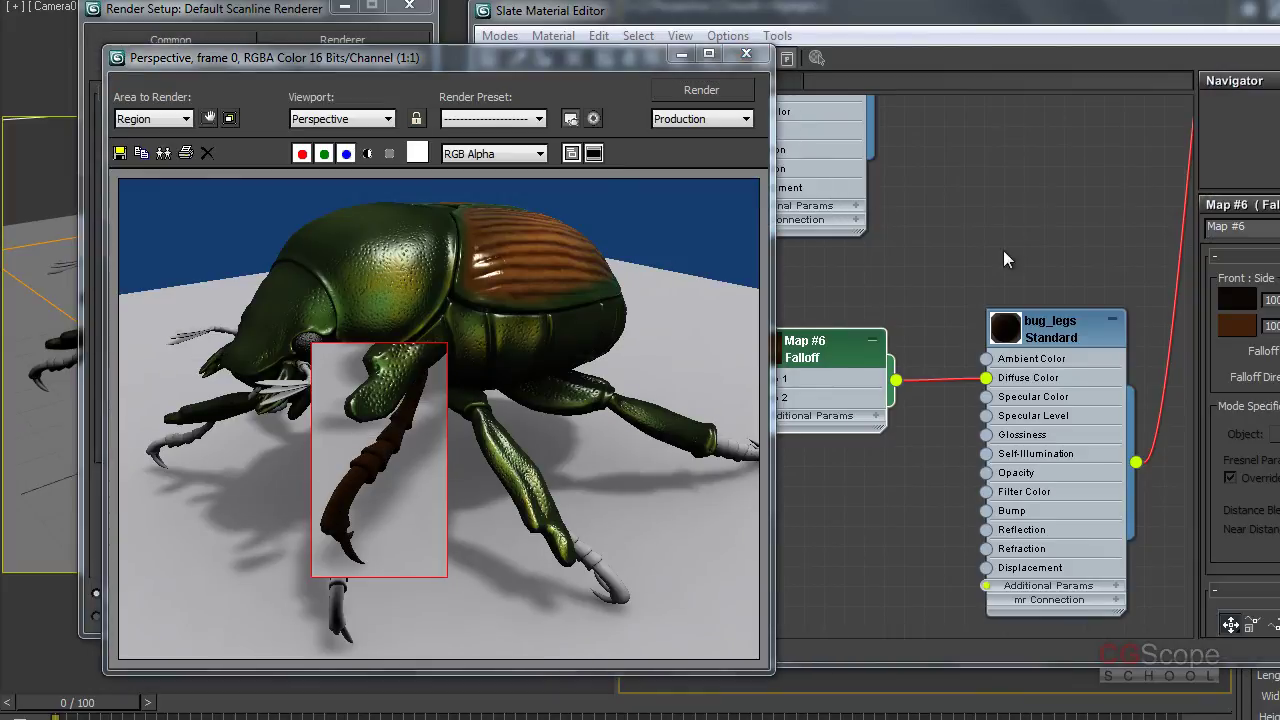
Step: Brighten the Falloff side colour and re-render the leg region
left_click(1238, 318)
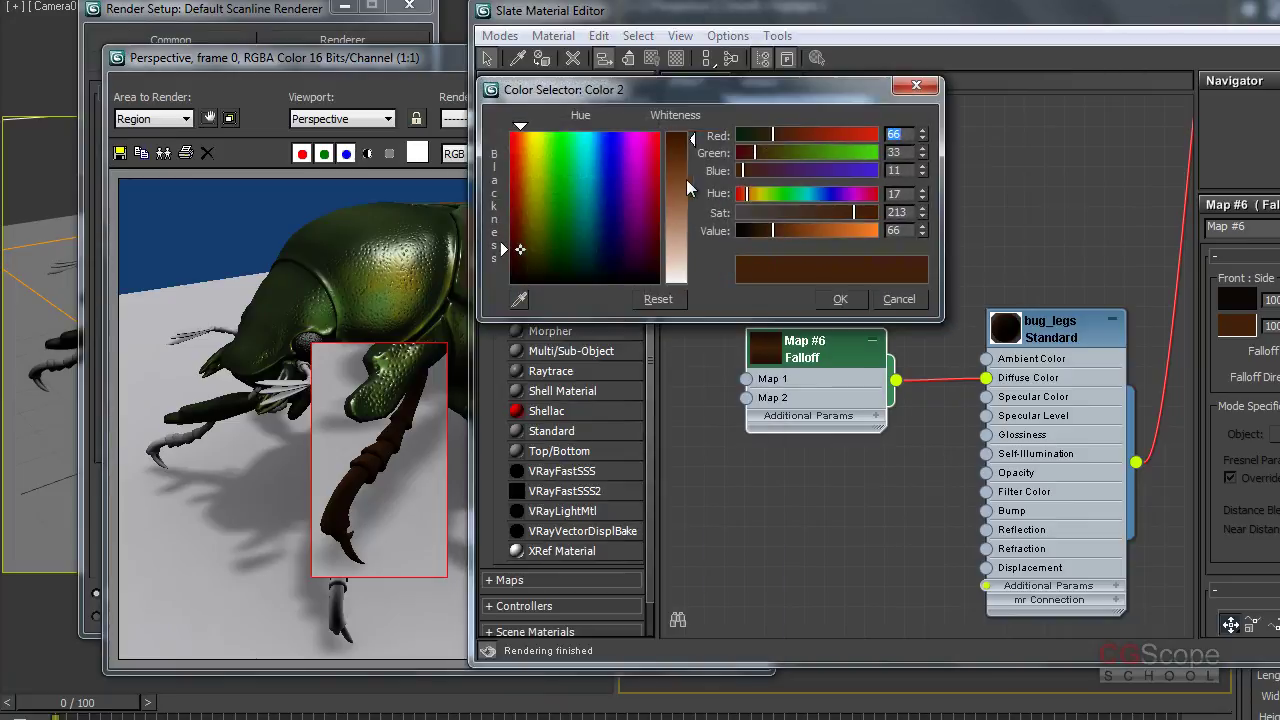
left_click_drag(775, 230, 802, 234)
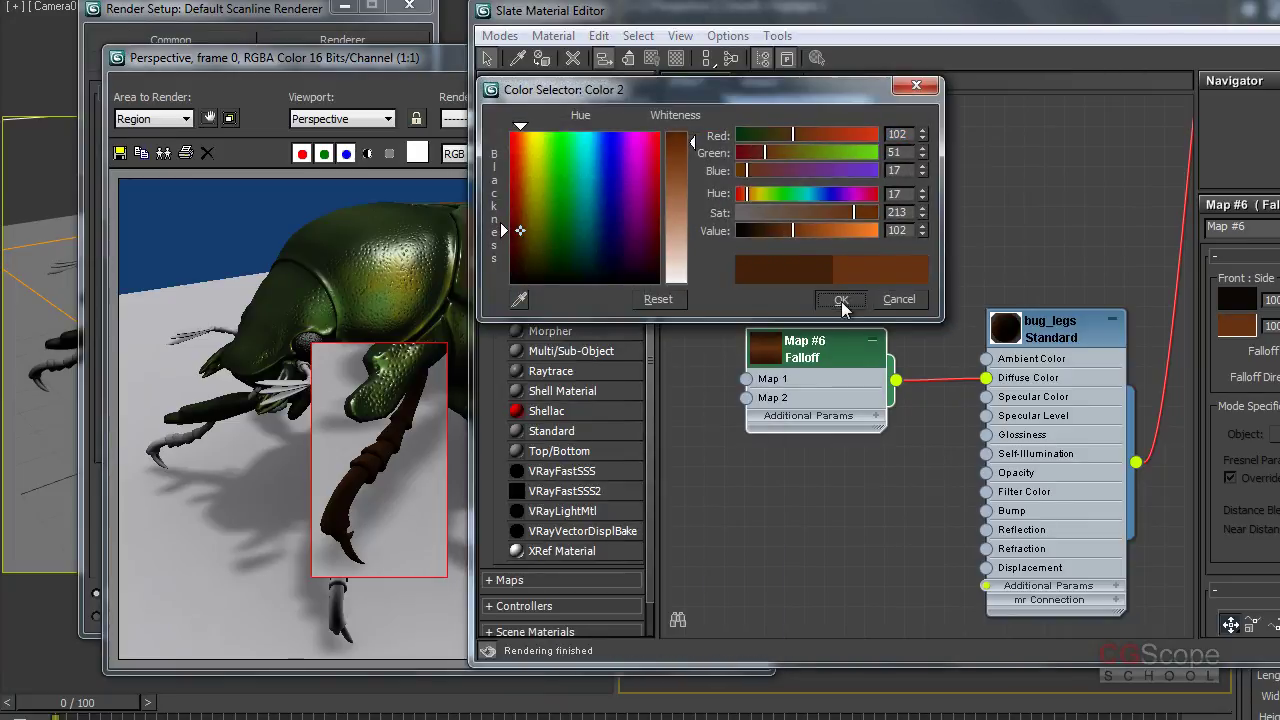
left_click(840, 299)
left_click(455, 78)
left_click(680, 89)
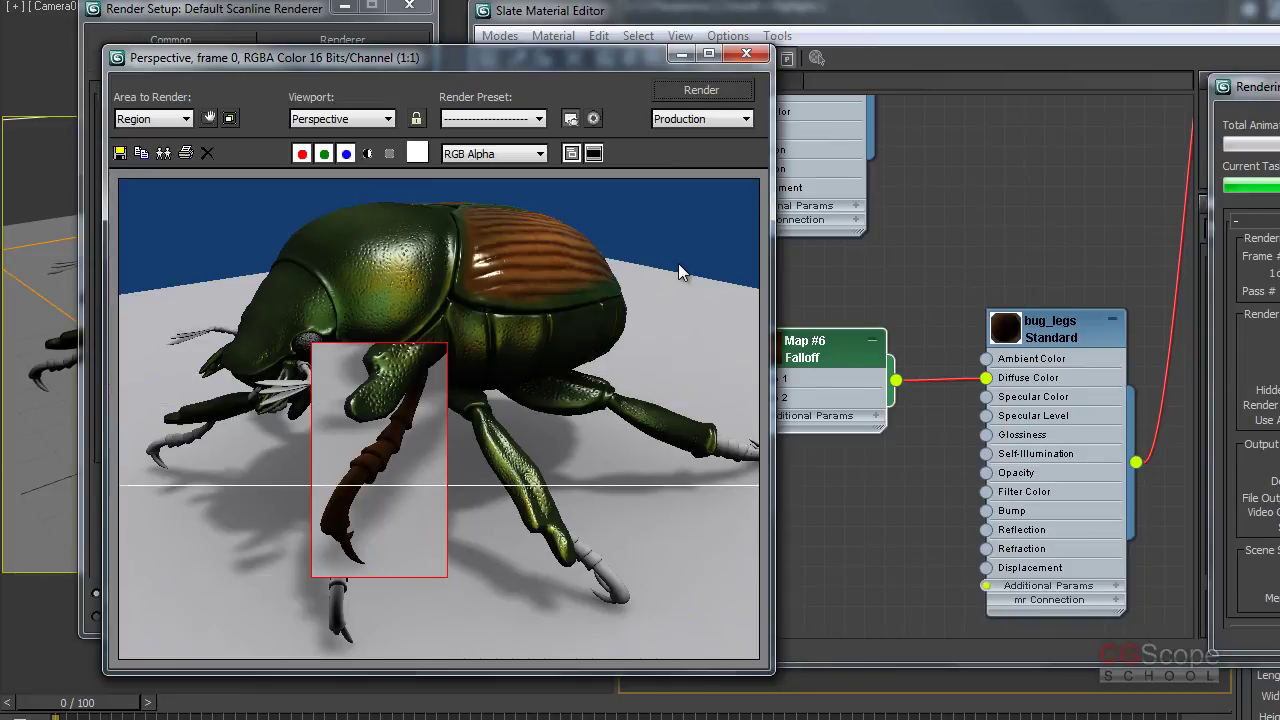
Step: Lighten the side colour to a less saturated tan
left_click(1222, 321)
mouse_move(853, 212)
left_mouse_down()
mouse_move(774, 212)
mouse_move(838, 230)
left_mouse_up()
mouse_move(774, 212)
left_mouse_down()
mouse_move(820, 213)
mouse_move(849, 232)
mouse_move(830, 213)
left_mouse_up()
key("Return")
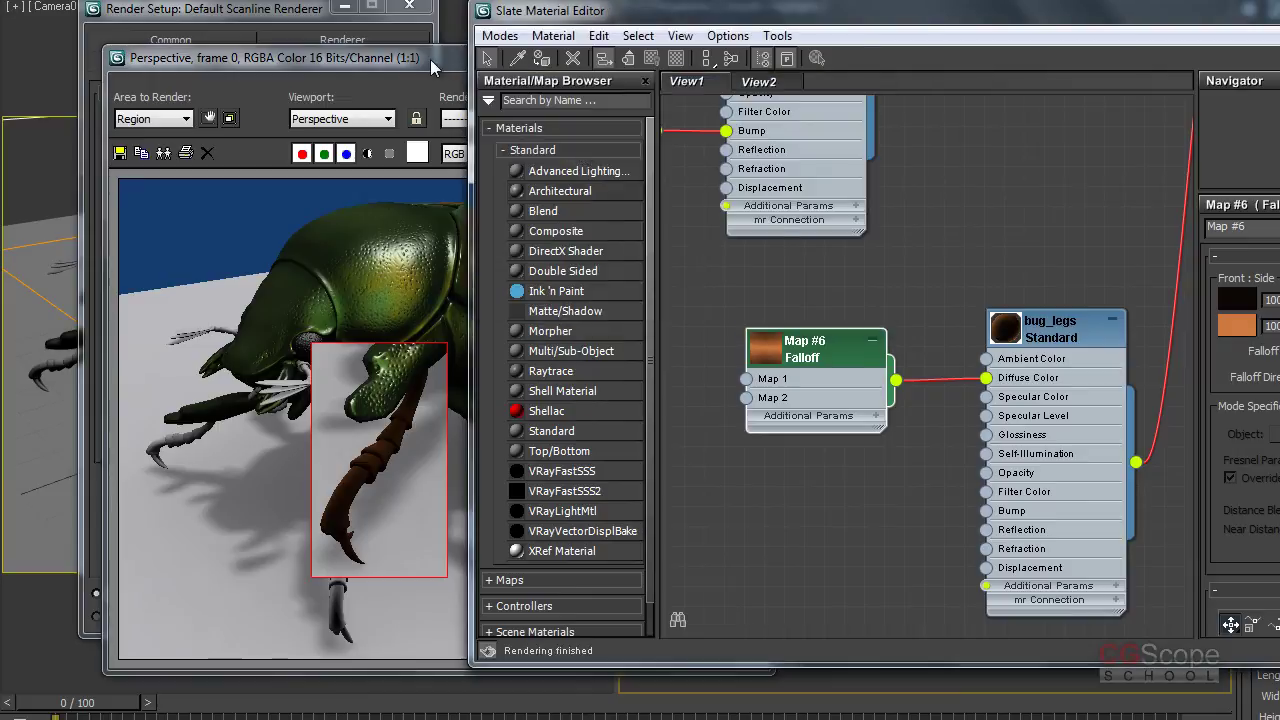
left_click(431, 61)
Step: Change the Falloff Type from Perpendicular/Parallel to Fresnel and render the leg region with F9
left_click(681, 91)
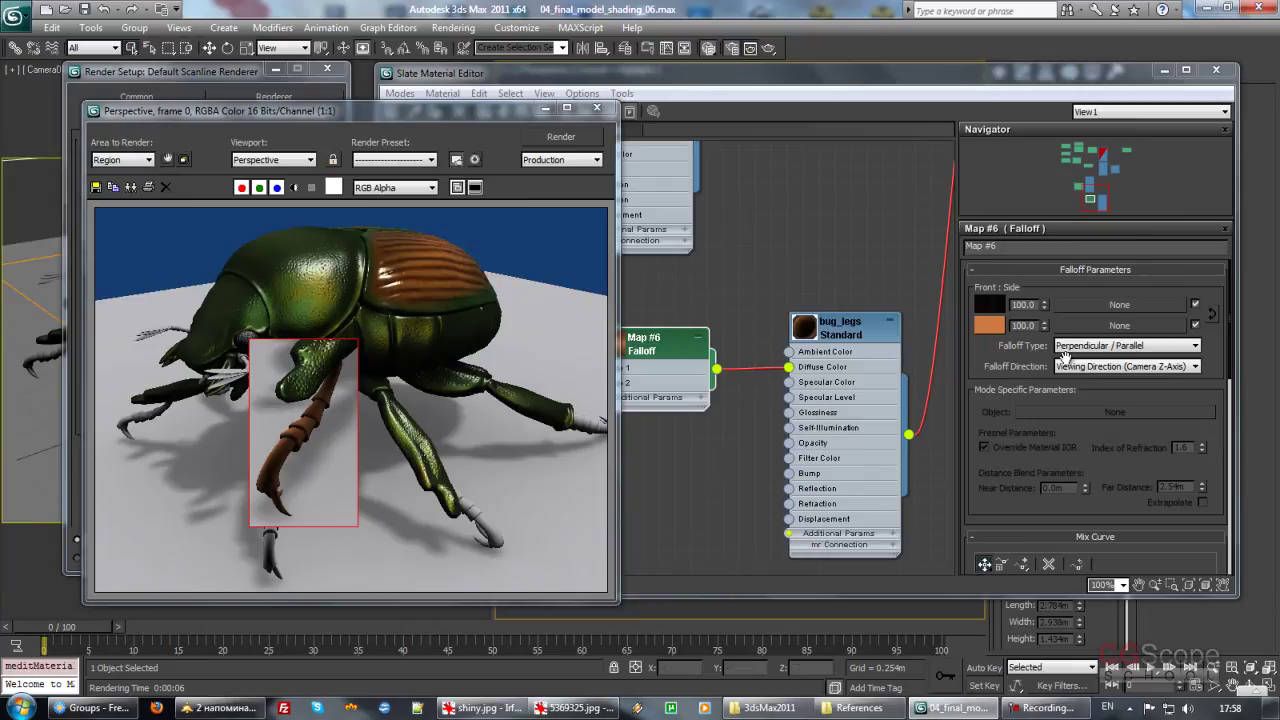
left_click(1113, 345)
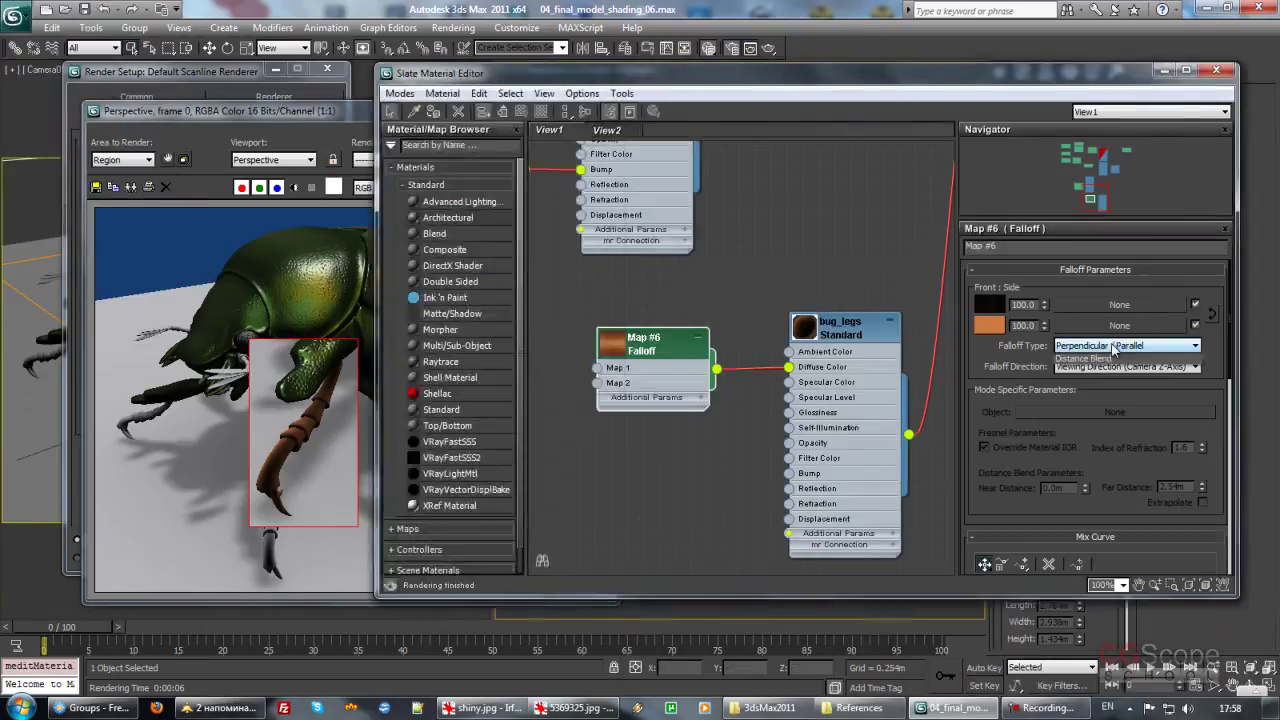
left_click(1106, 388)
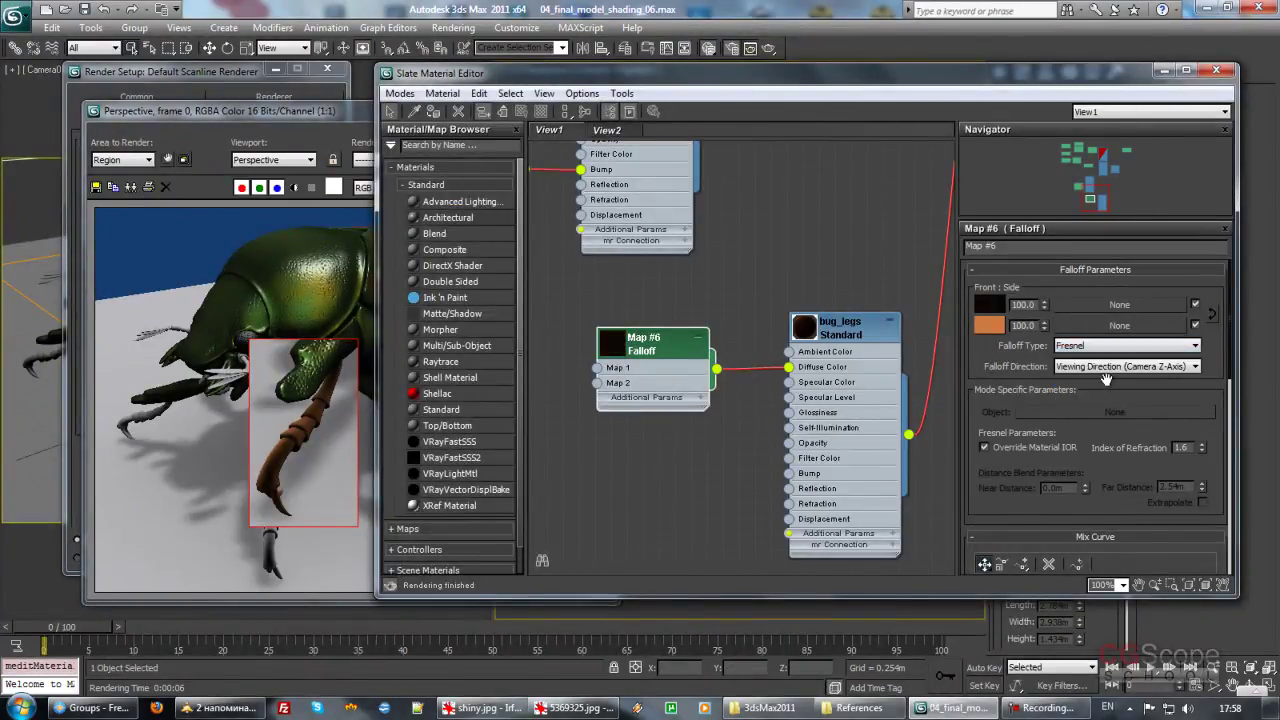
left_click(328, 113)
key("F9")
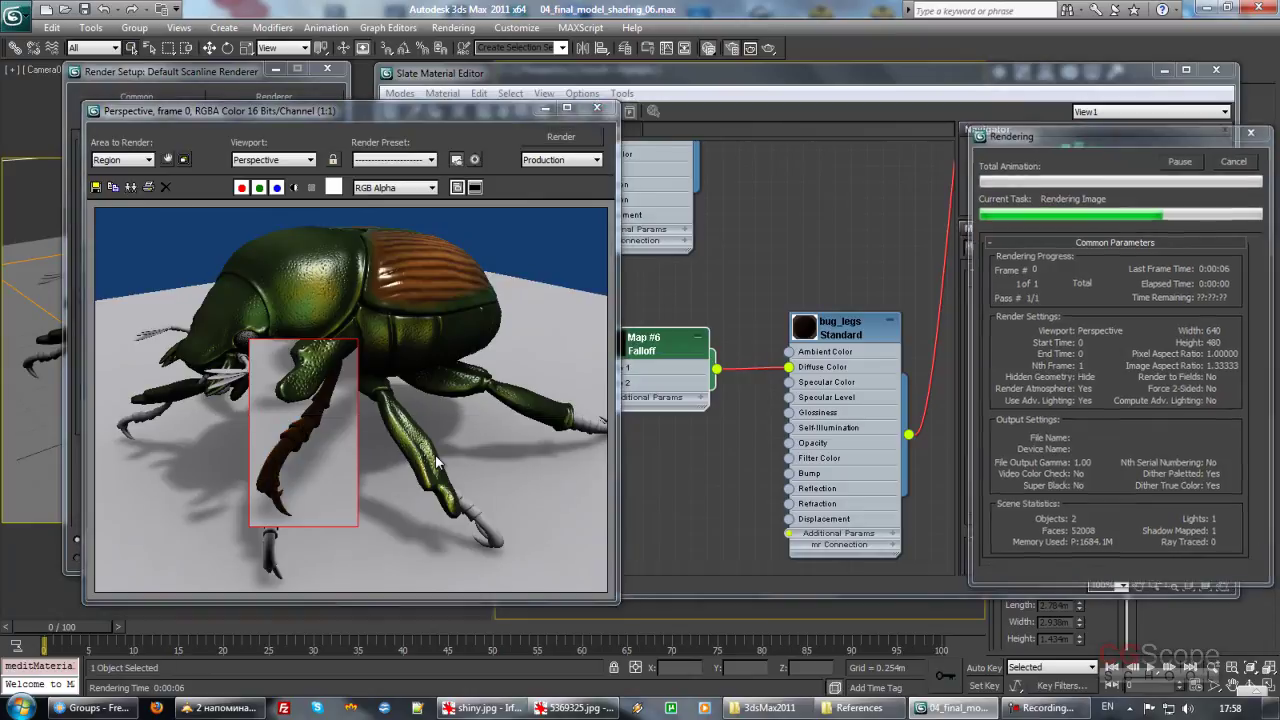
Step: Make the Mix Curve's first point Bezier-Corner, bend the curve into a rising convex shape, and render
left_click_drag(985, 355, 970, 278)
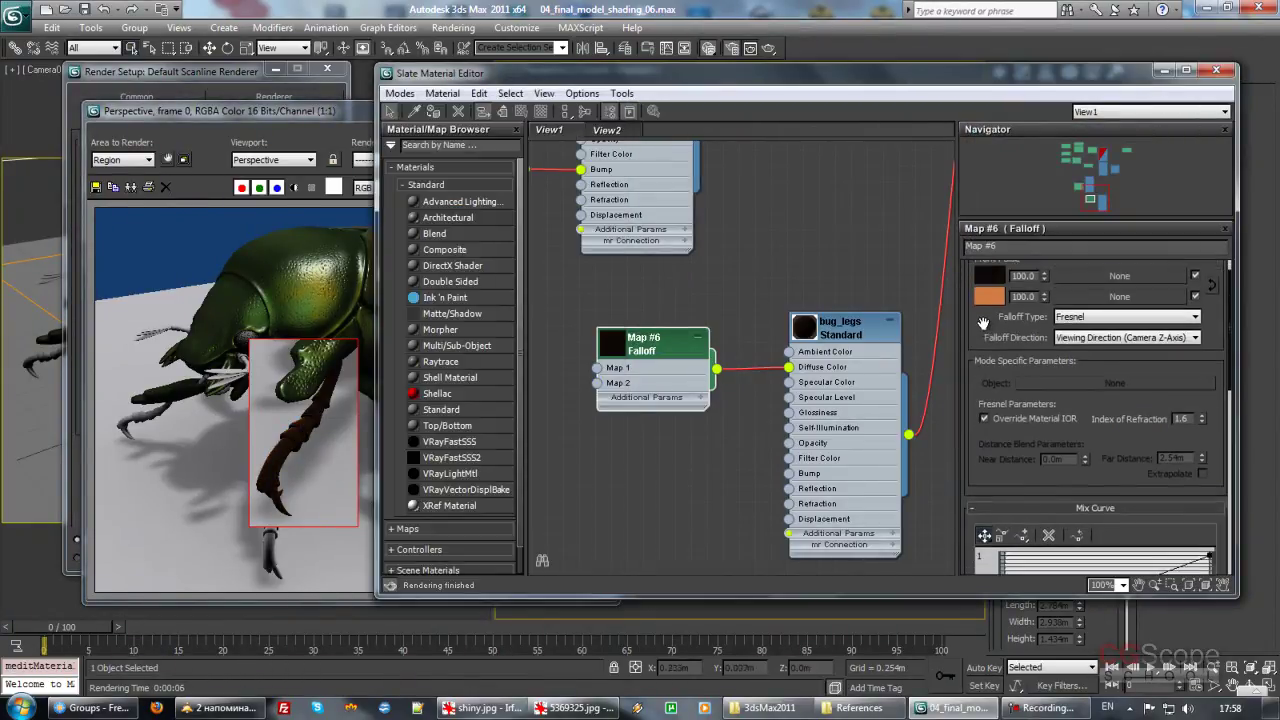
mouse_move(980, 397)
left_mouse_down()
mouse_move(975, 480)
mouse_move(963, 295)
left_mouse_up()
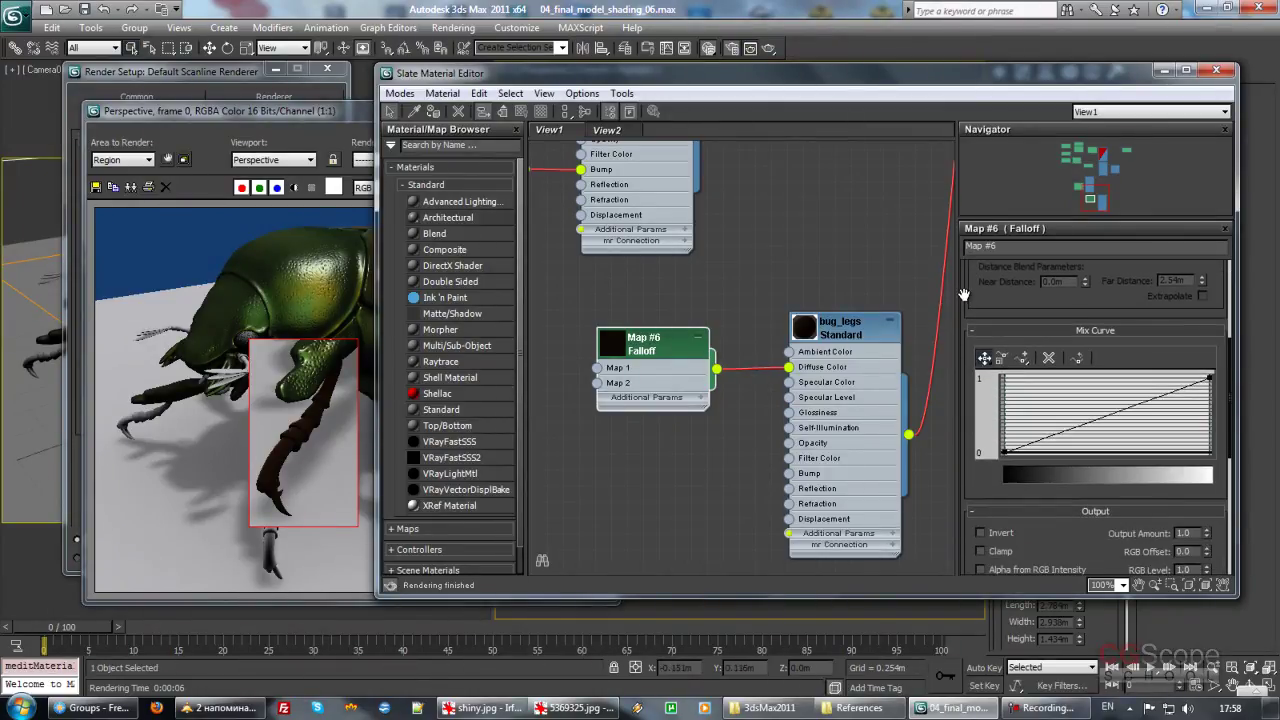
right_click(1005, 452)
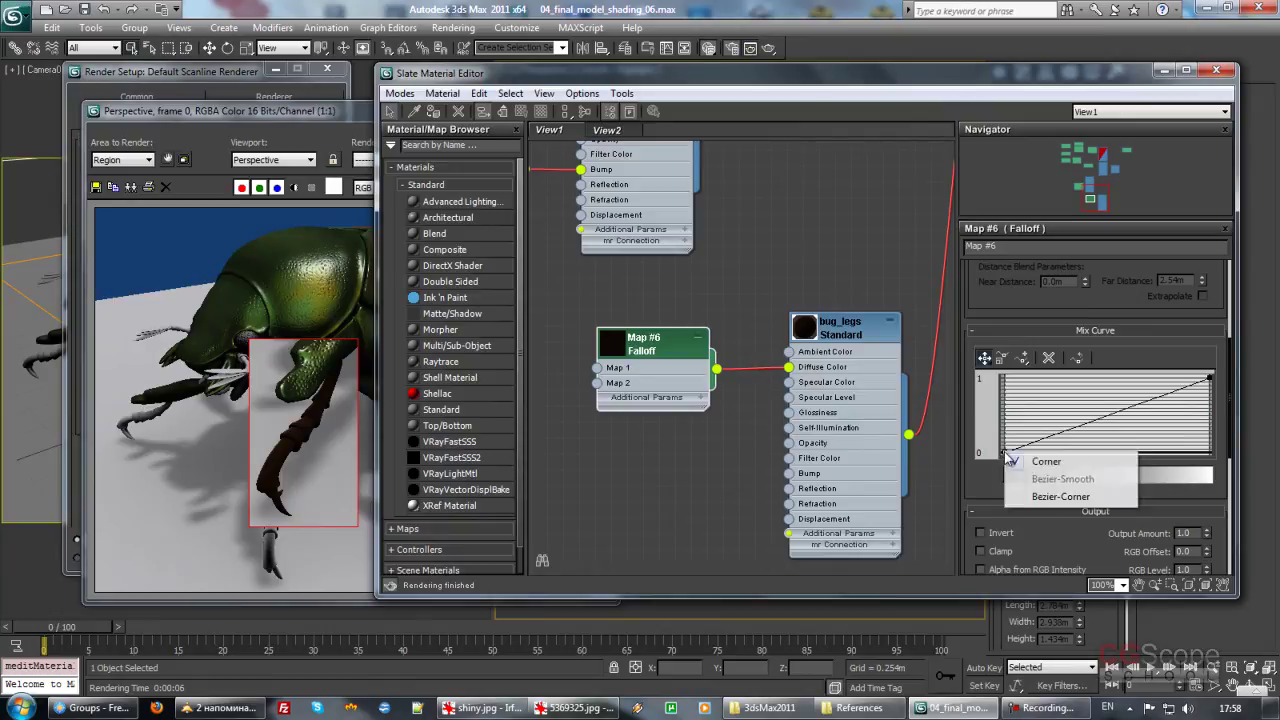
left_click(1070, 498)
left_click_drag(1058, 440, 1040, 372)
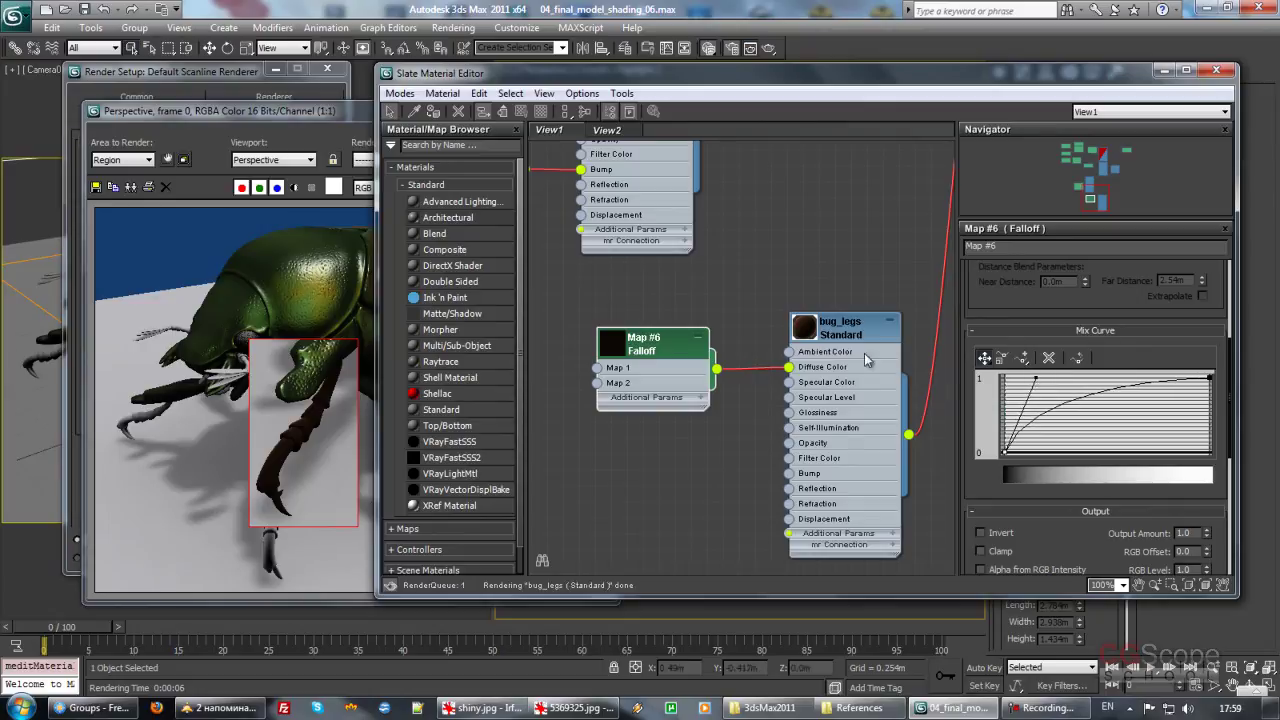
left_click(320, 126)
left_click(548, 140)
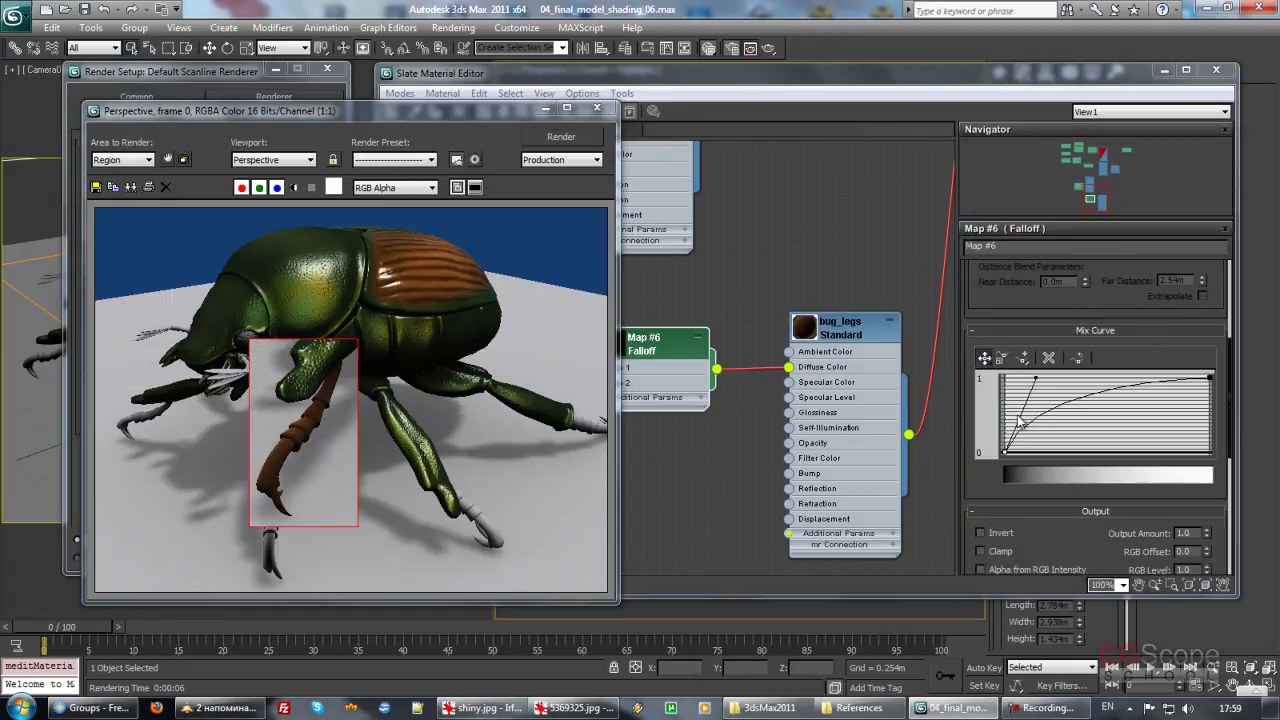
Step: Switch the curve endpoint to Bezier, lower and steepen the Mix Curve, and re-render
left_click_drag(1040, 381, 1070, 418)
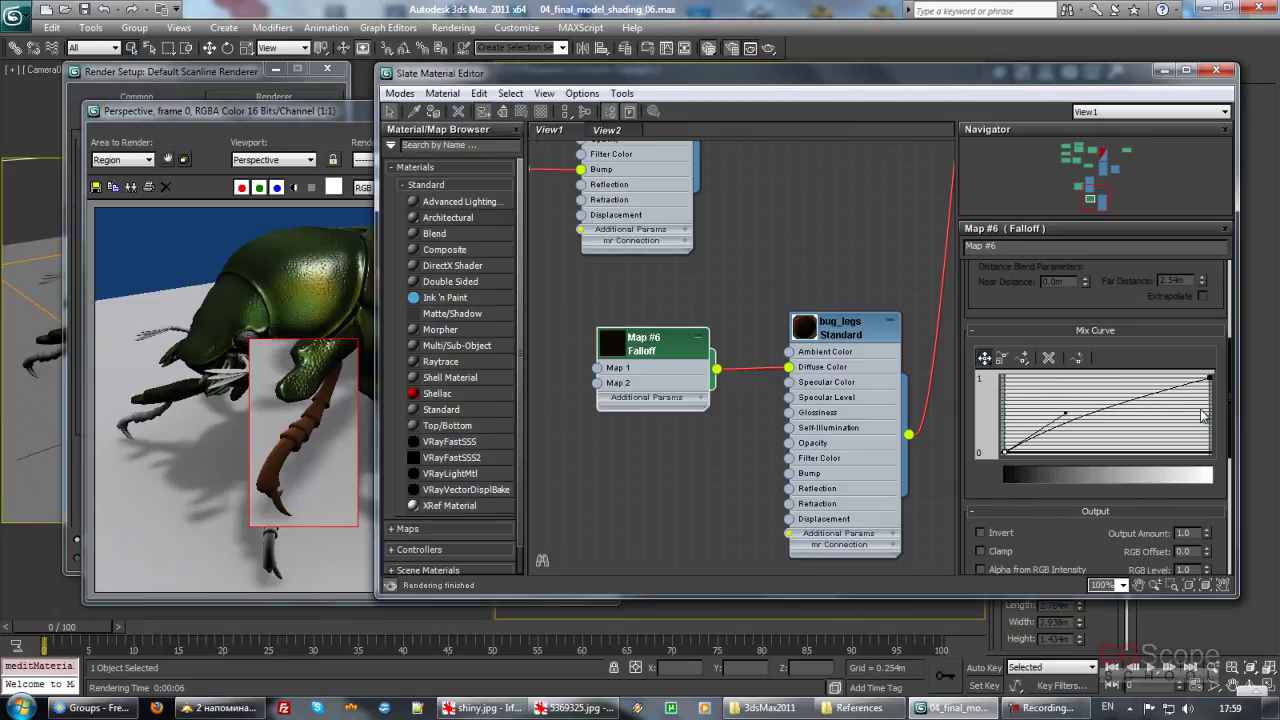
right_click(1208, 378)
left_click(1175, 426)
left_click_drag(1155, 398, 1128, 378)
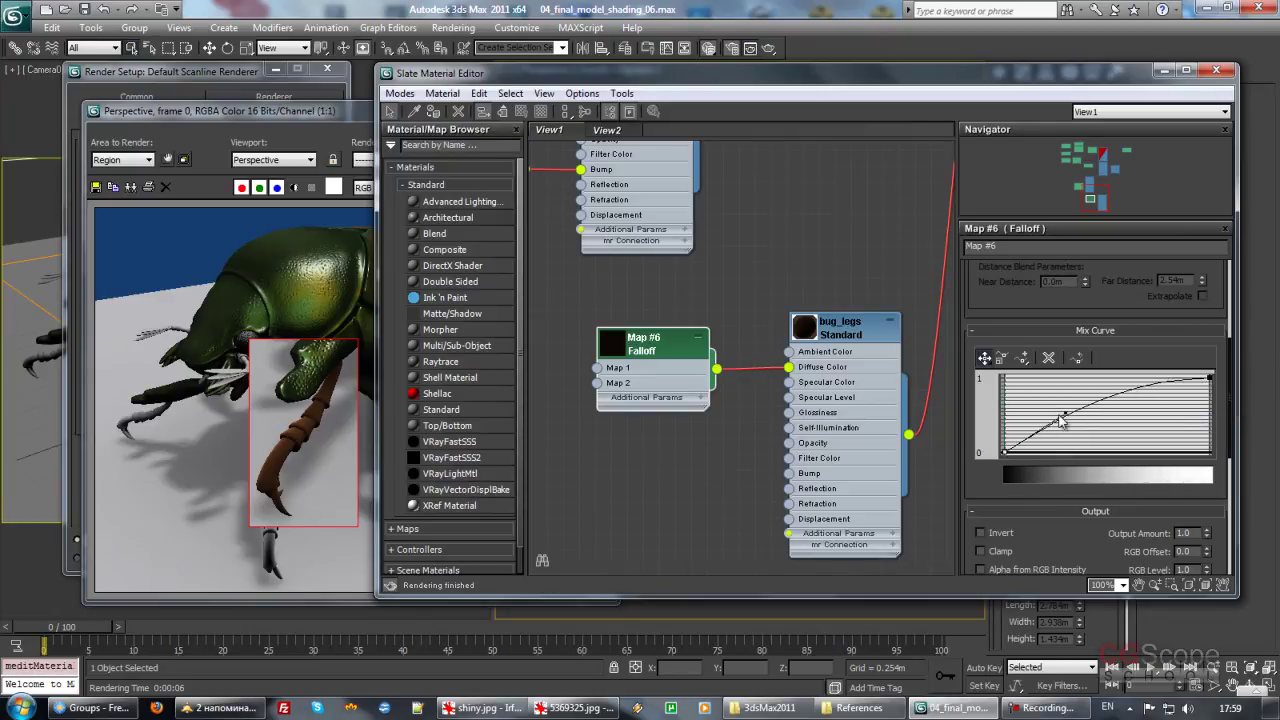
left_click_drag(1068, 418, 1086, 421)
double_click(805, 326)
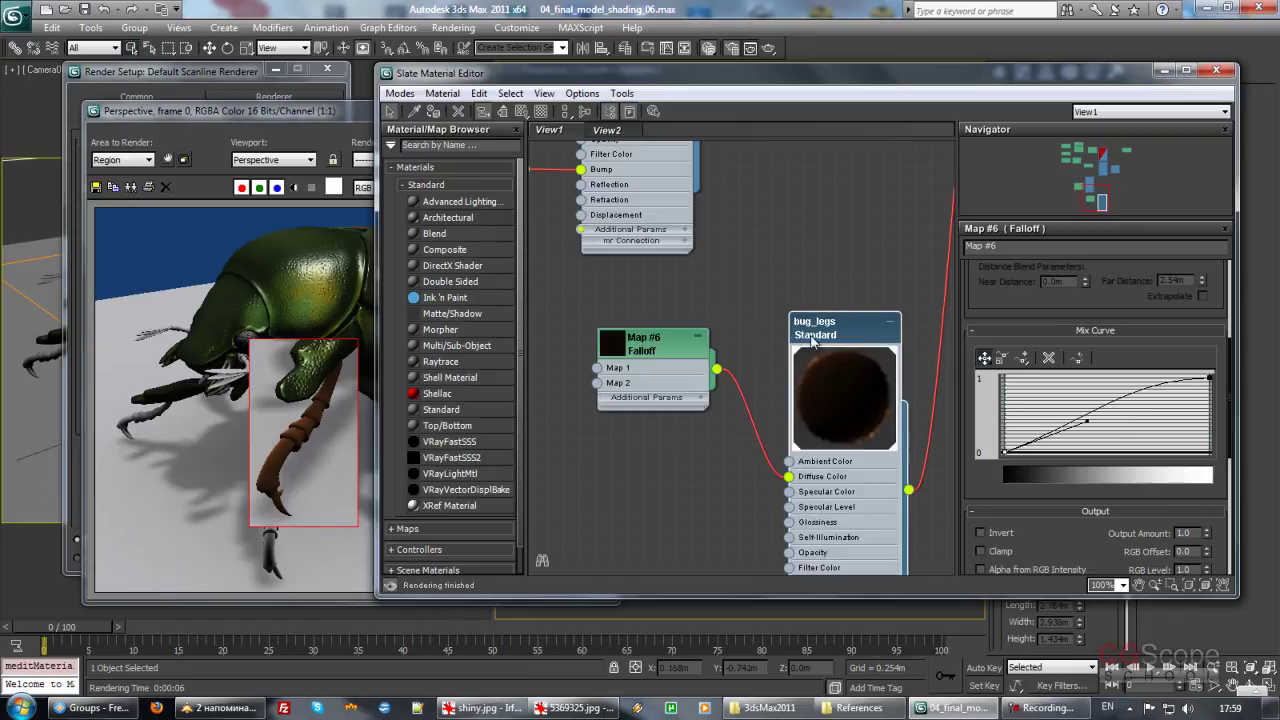
mouse_move(1092, 428)
left_mouse_down()
mouse_move(1102, 436)
mouse_move(1094, 404)
left_mouse_up()
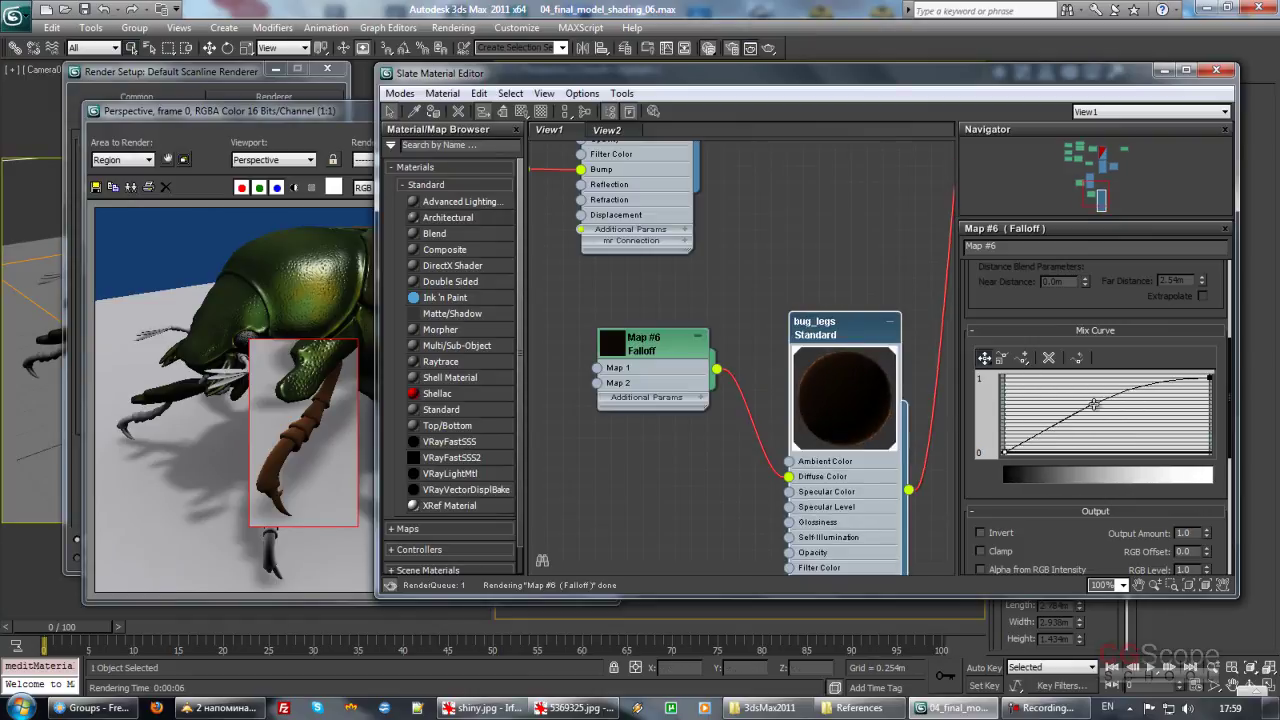
left_click(281, 112)
left_click(549, 138)
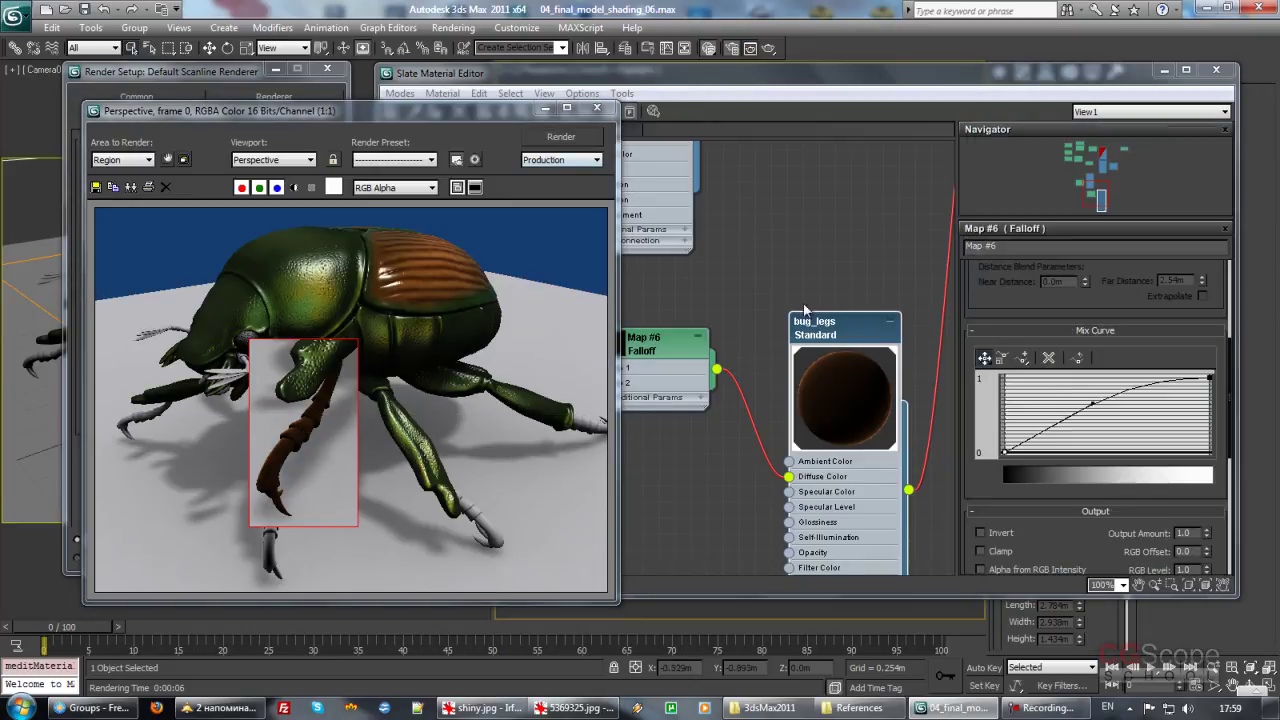
Step: Reshape the Mix Curve into a smooth ease-out and re-render the beetle
mouse_move(993, 301)
left_mouse_down()
mouse_move(993, 460)
mouse_move(993, 377)
left_mouse_up()
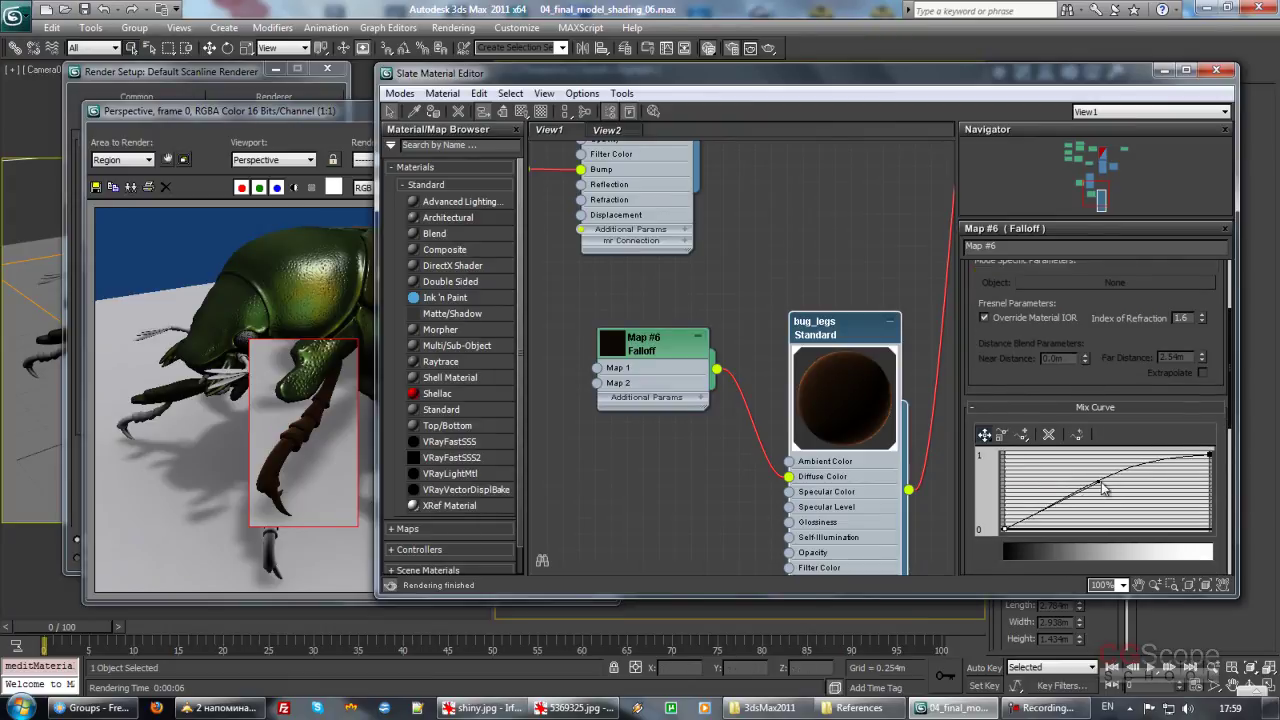
left_click_drag(1098, 485, 1110, 491)
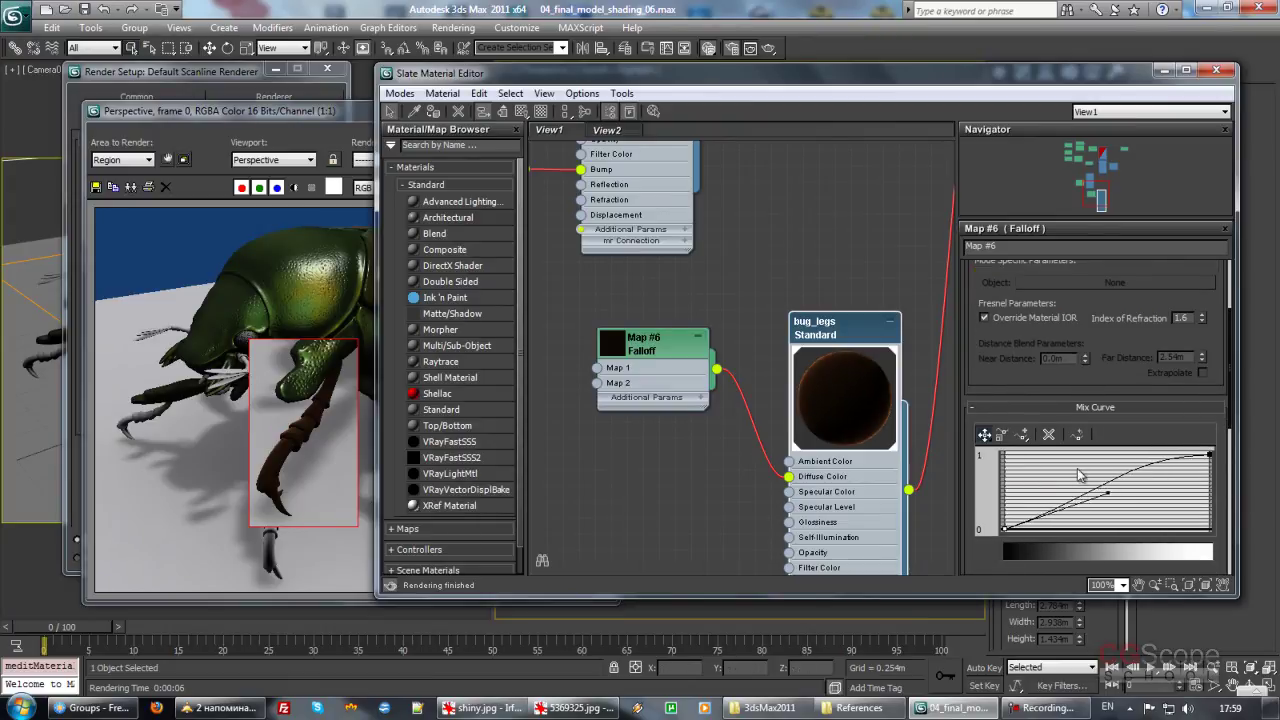
mouse_move(1110, 499)
left_mouse_down()
mouse_move(1091, 466)
mouse_move(1128, 455)
mouse_move(1010, 452)
left_mouse_up()
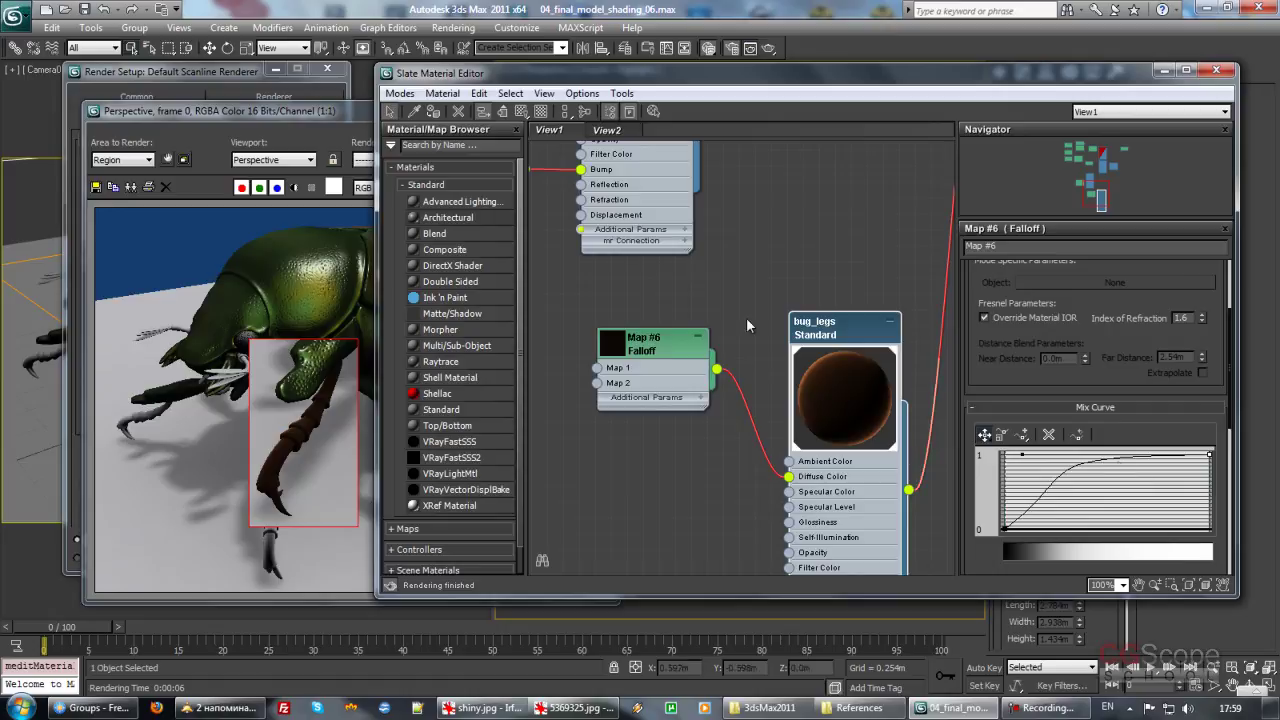
left_click(267, 112)
left_click(560, 136)
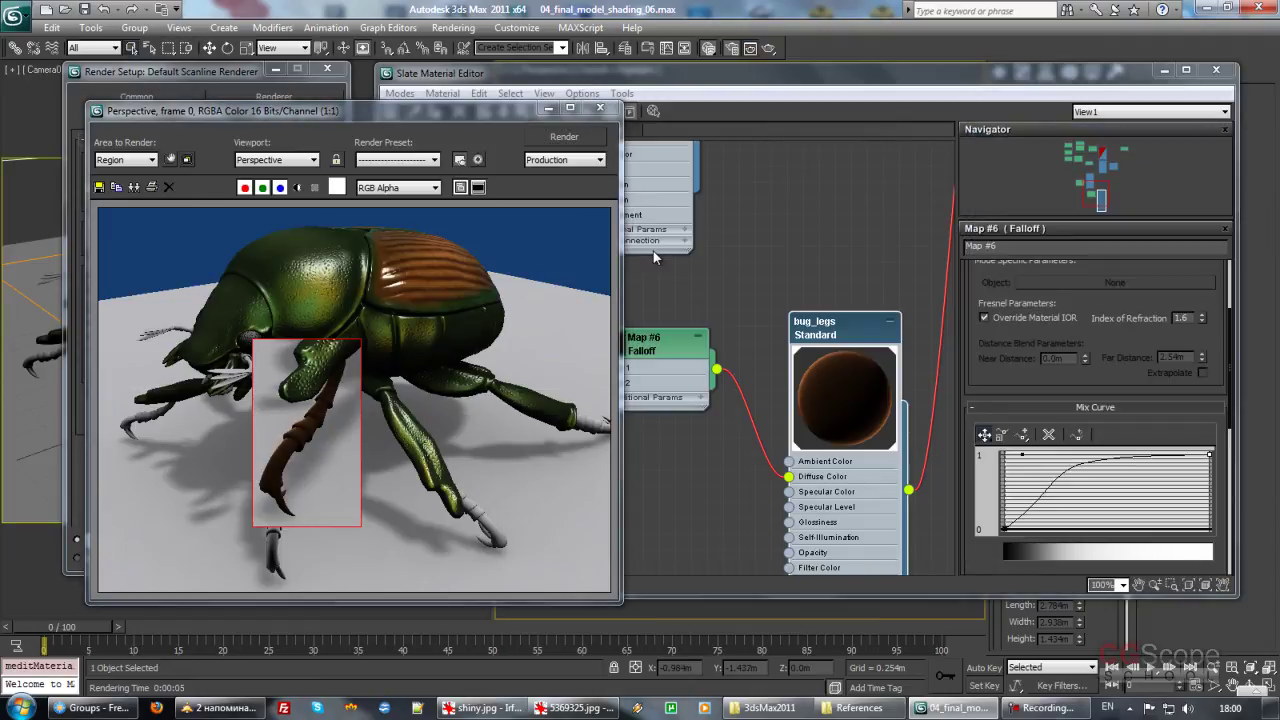
Step: Change the Mix Curve end point type to drop the middle point, adjust the rise, and re-render
left_click(1022, 440)
left_click_drag(1088, 461, 1085, 462)
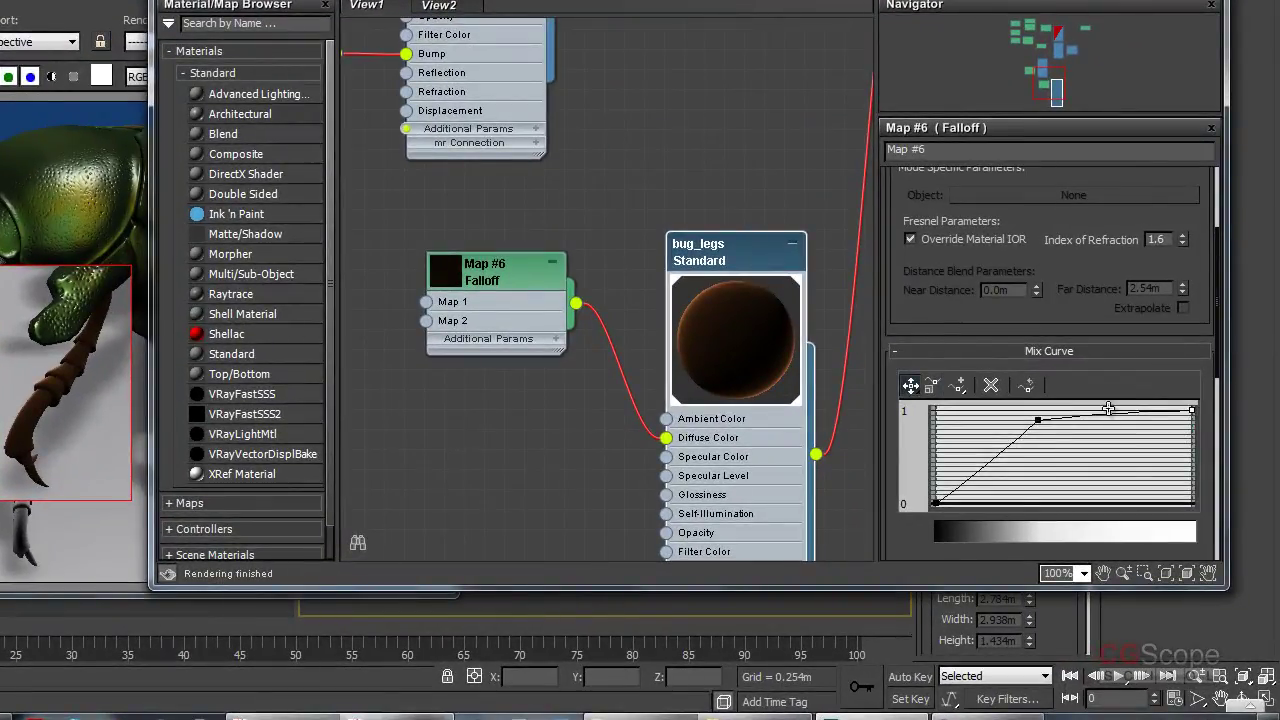
right_click(1189, 409)
left_click(1150, 414)
left_click_drag(1040, 420, 997, 410)
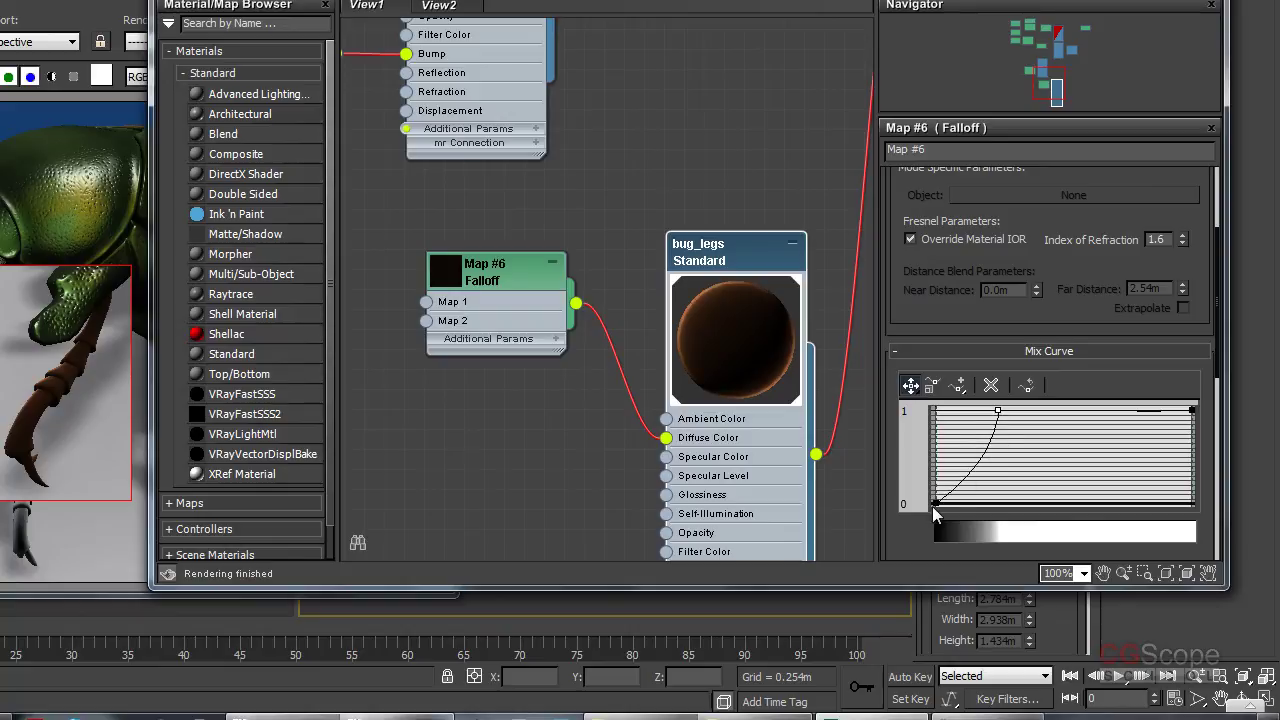
left_click_drag(997, 459, 940, 418)
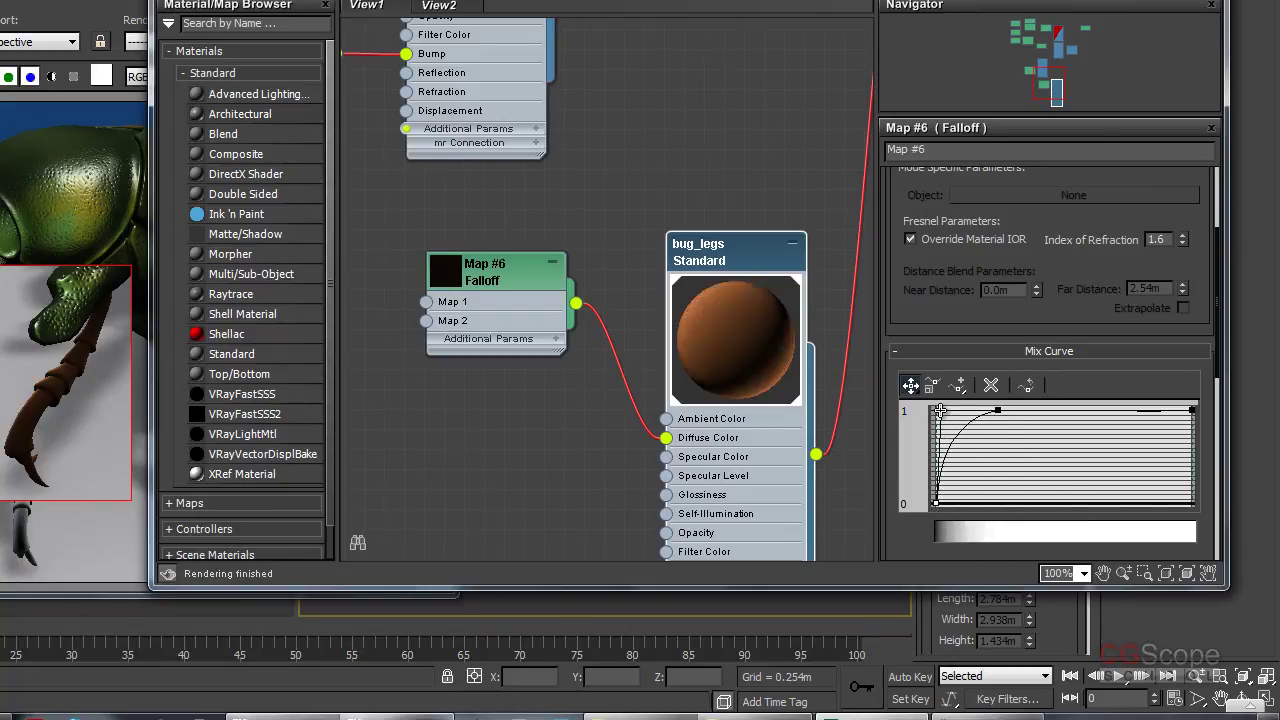
left_click_drag(944, 418, 960, 442)
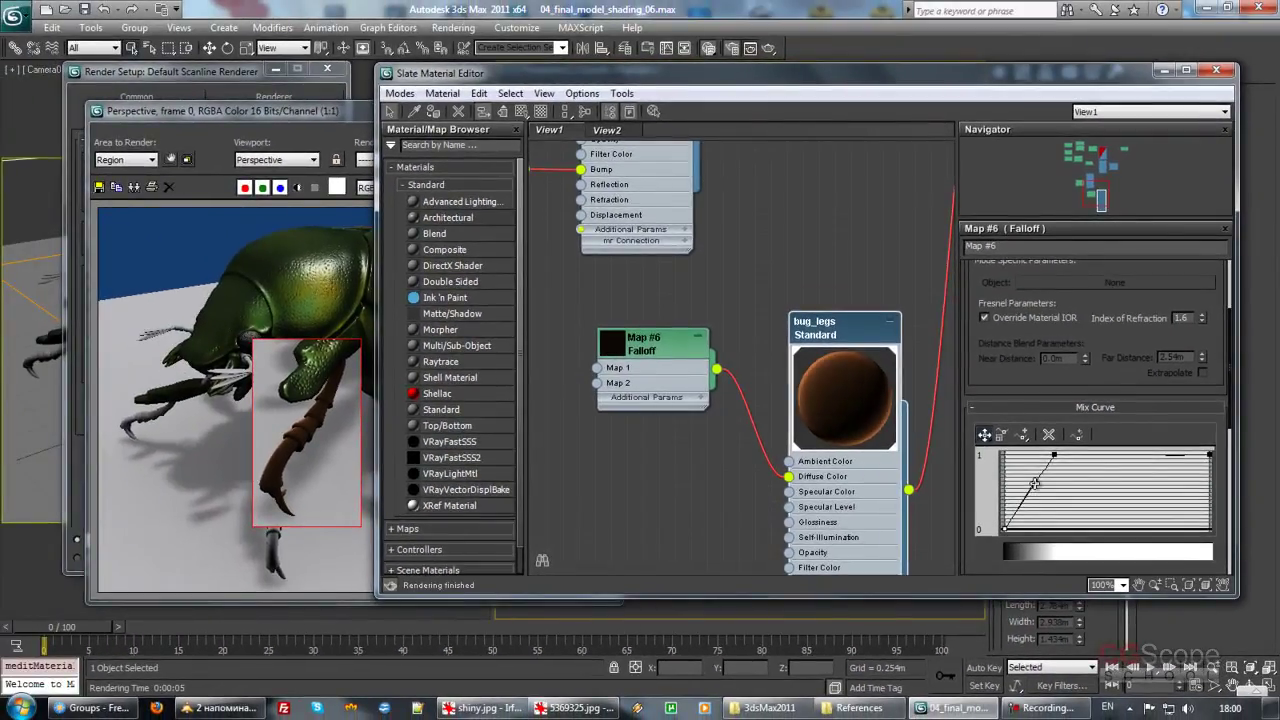
left_click(243, 140)
left_click(564, 136)
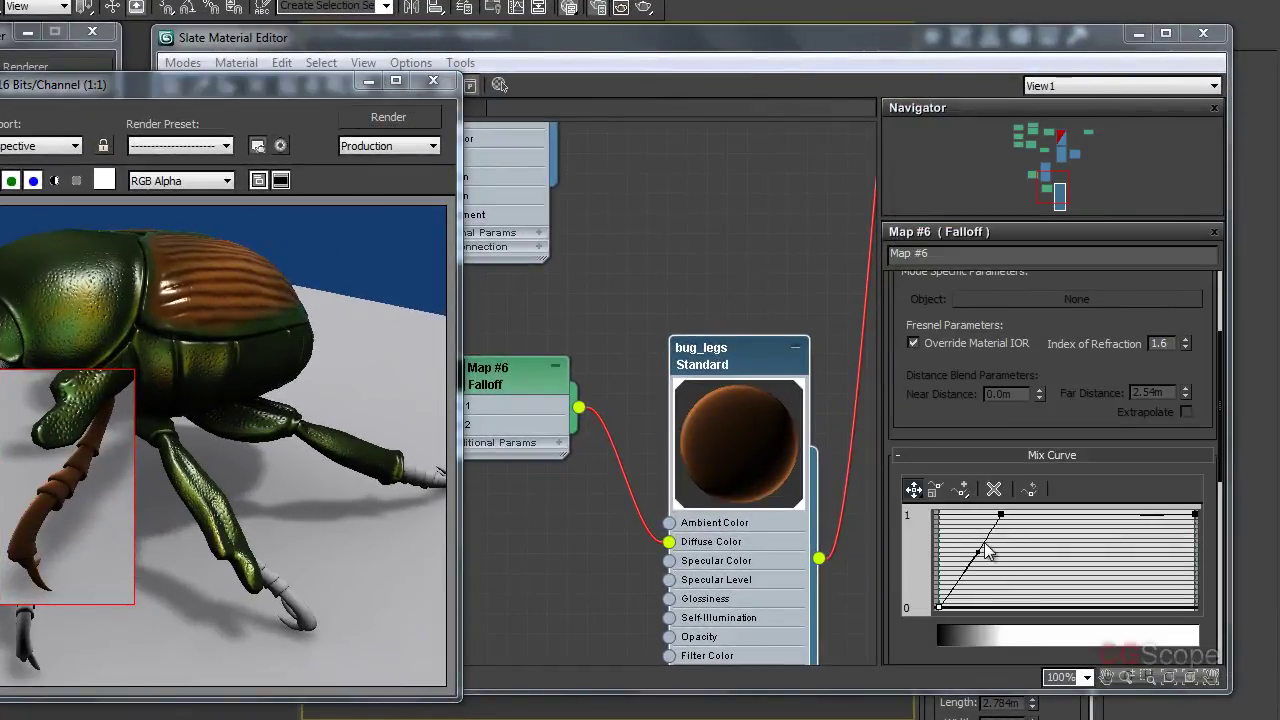
Step: Move the curve's top point right for a single smooth bend and re-render
left_click_drag(1000, 514, 1059, 514)
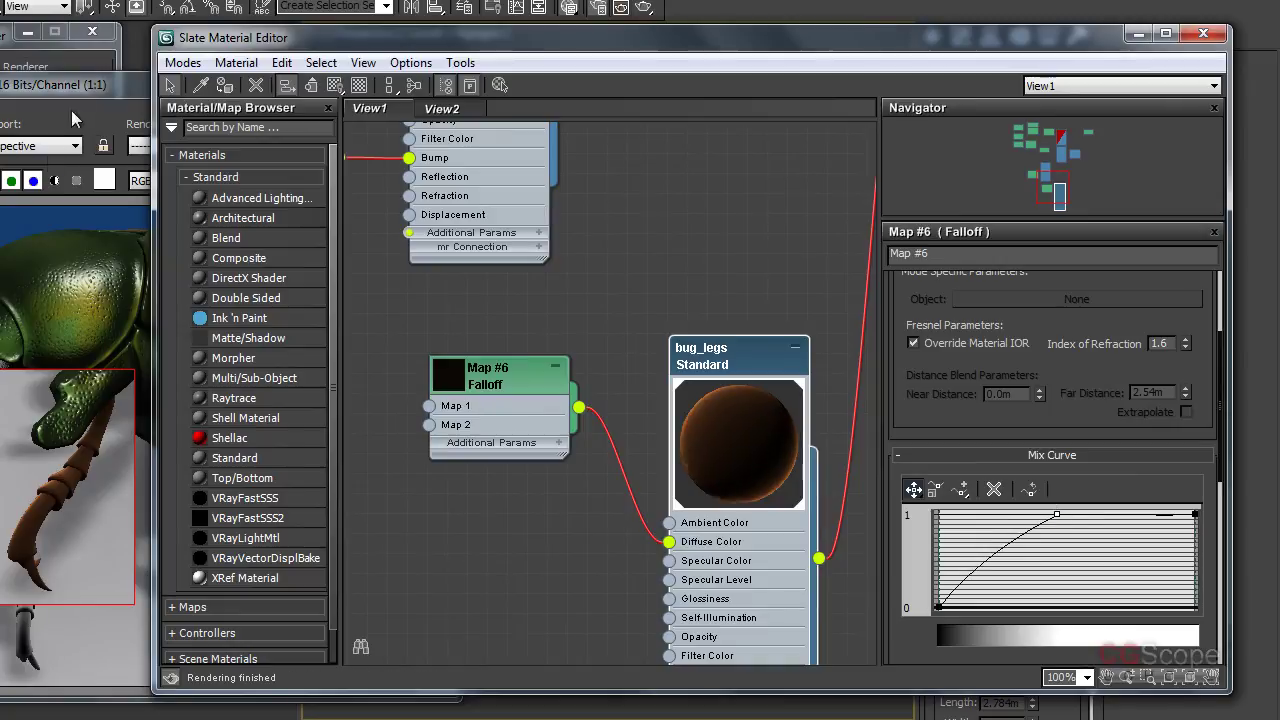
left_click(88, 90)
left_click(386, 116)
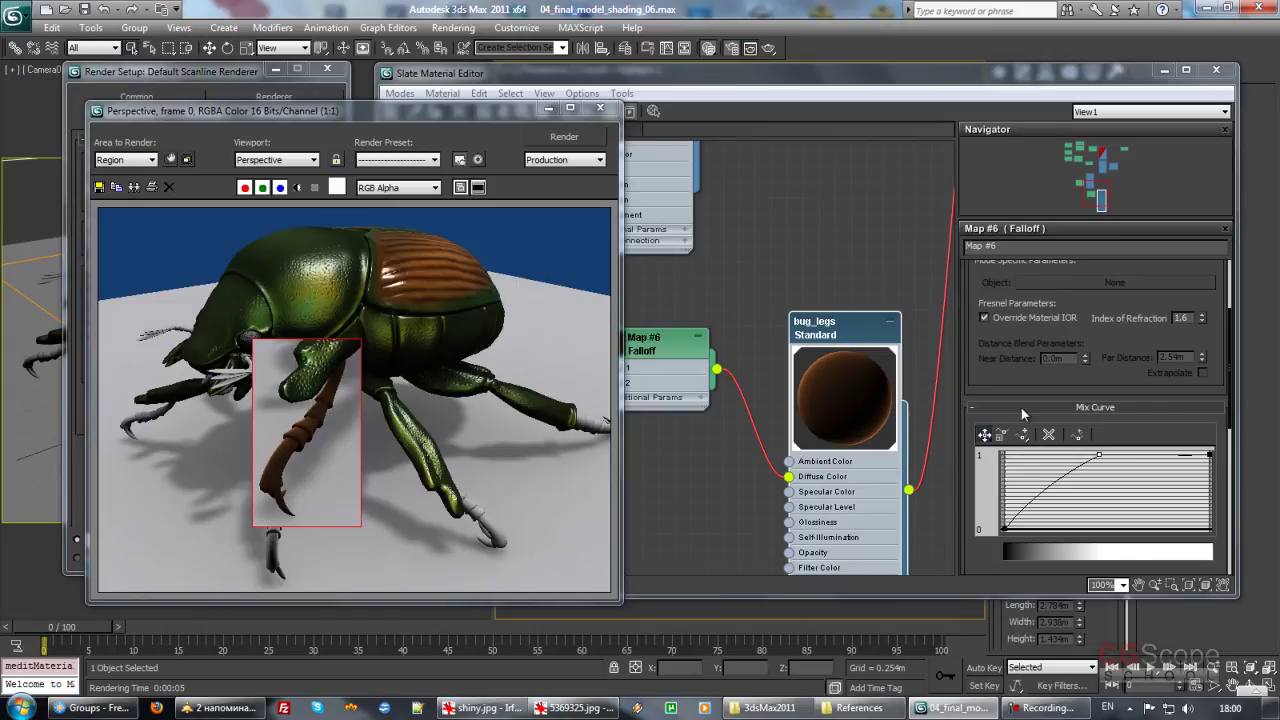
left_click_drag(1025, 390, 1019, 498)
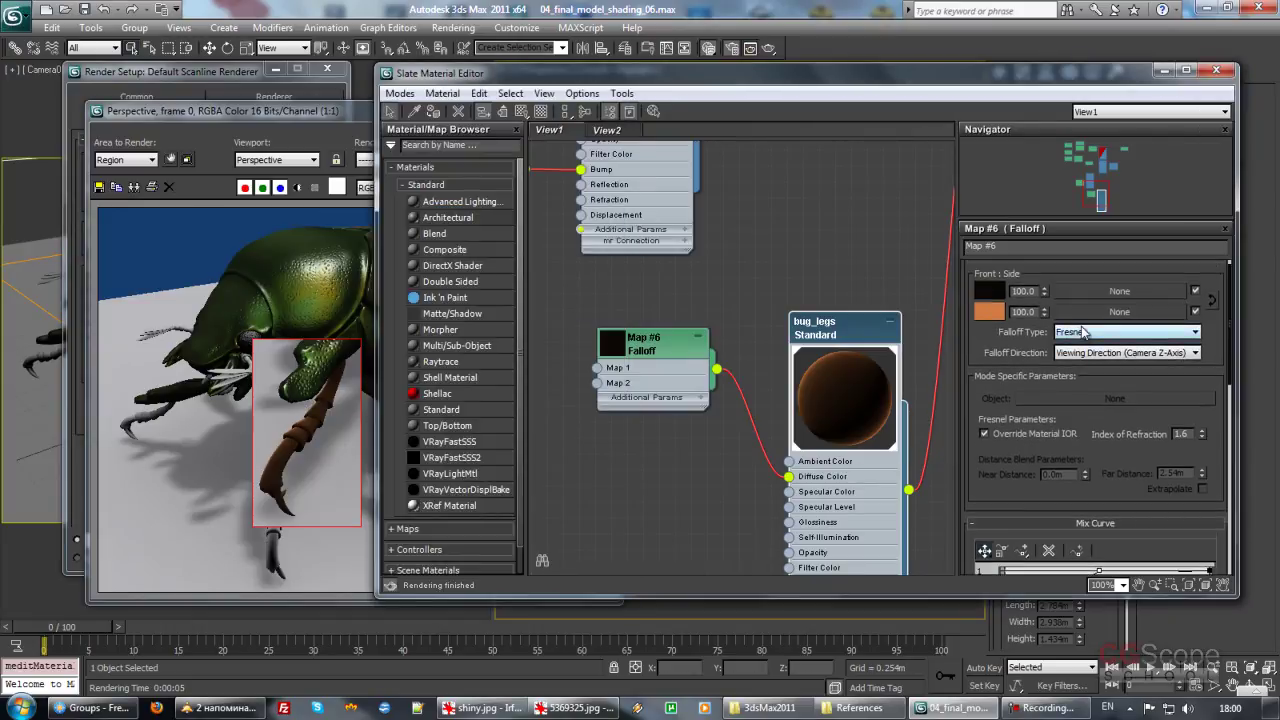
Step: Switch the Falloff Type back to Perpendicular / Parallel and re-render
left_click(1083, 333)
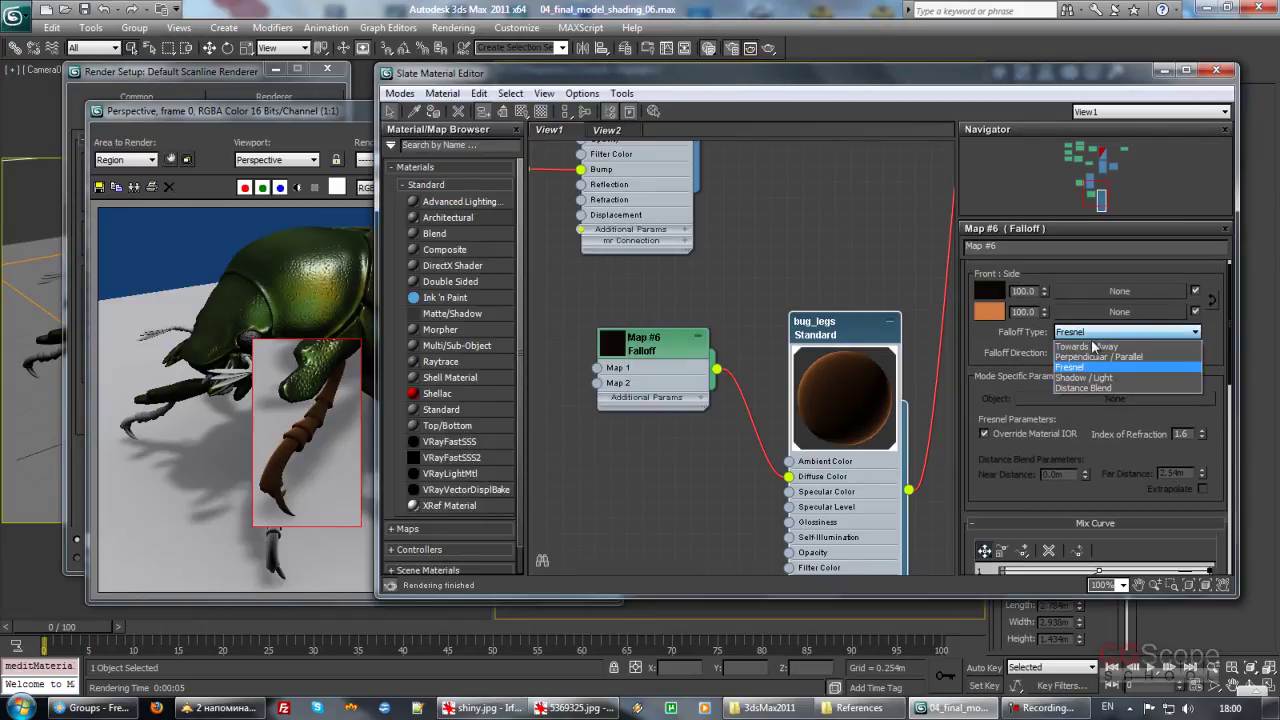
left_click(1085, 357)
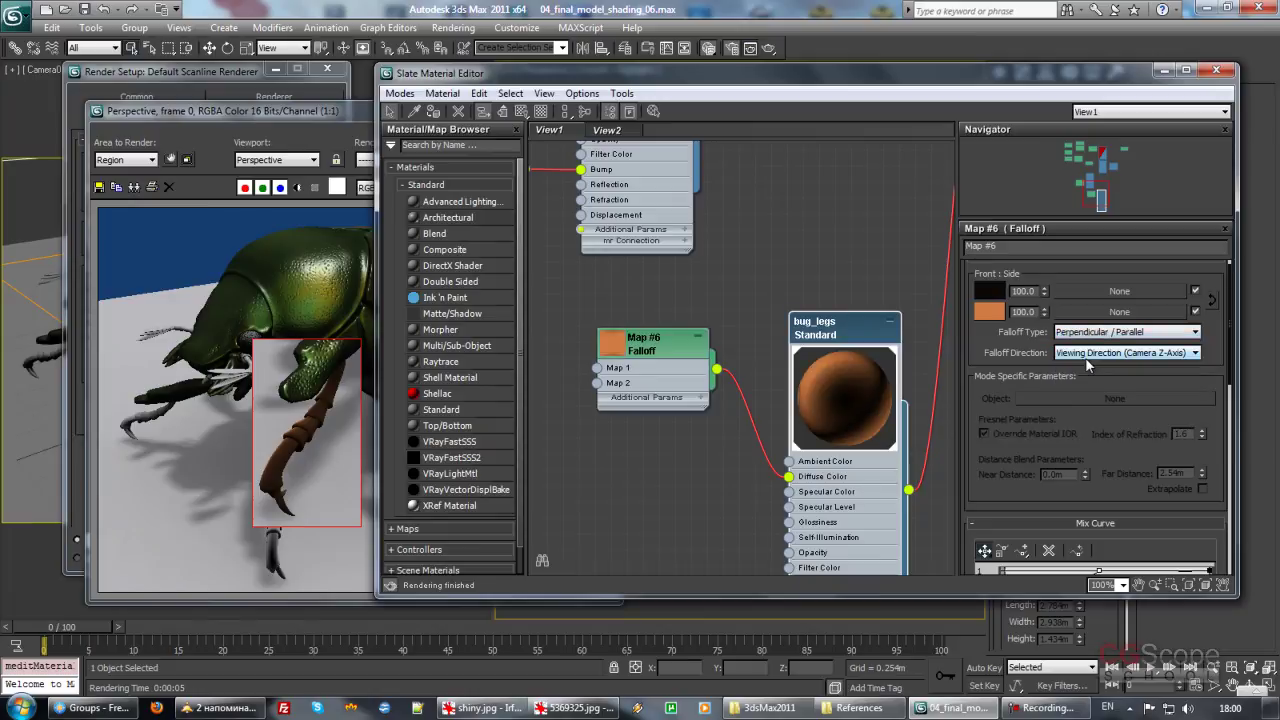
left_click(243, 120)
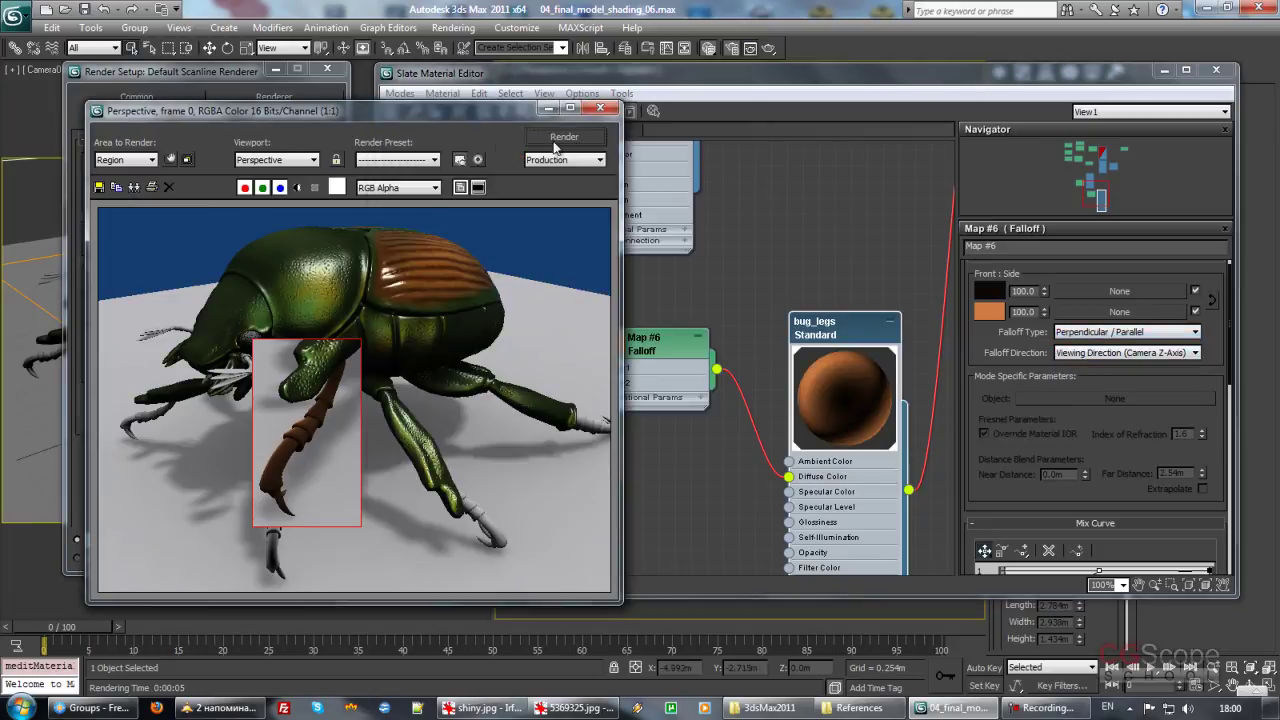
left_click(559, 134)
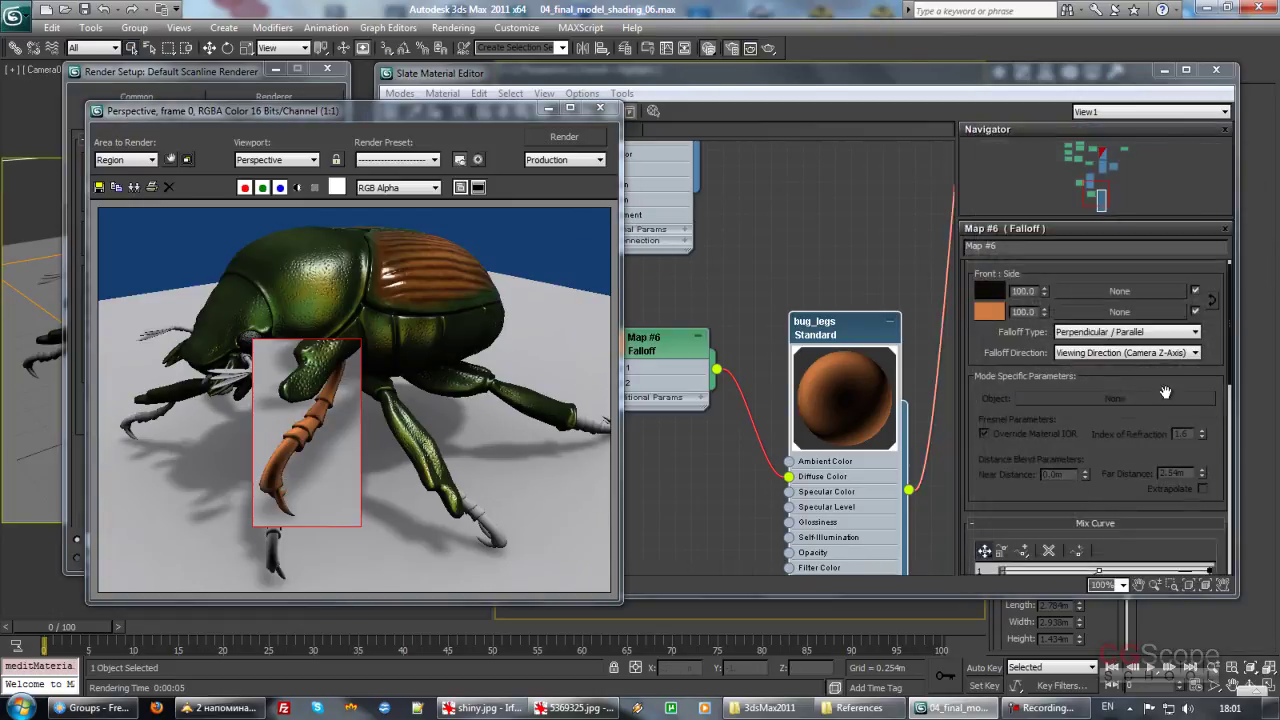
Step: Reposition the Mix Curve's top point and start handle so it rises more gradually, then render
scroll(1120, 301, "down", 3)
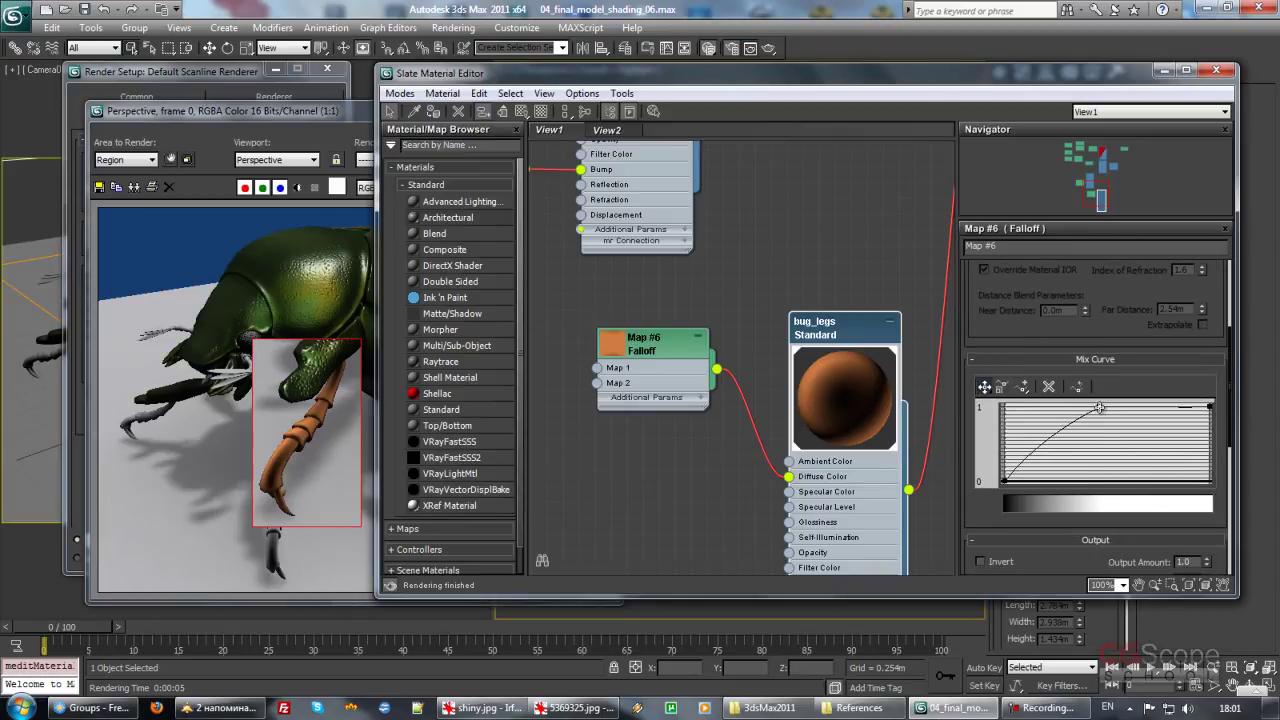
left_click_drag(1100, 408, 1156, 406)
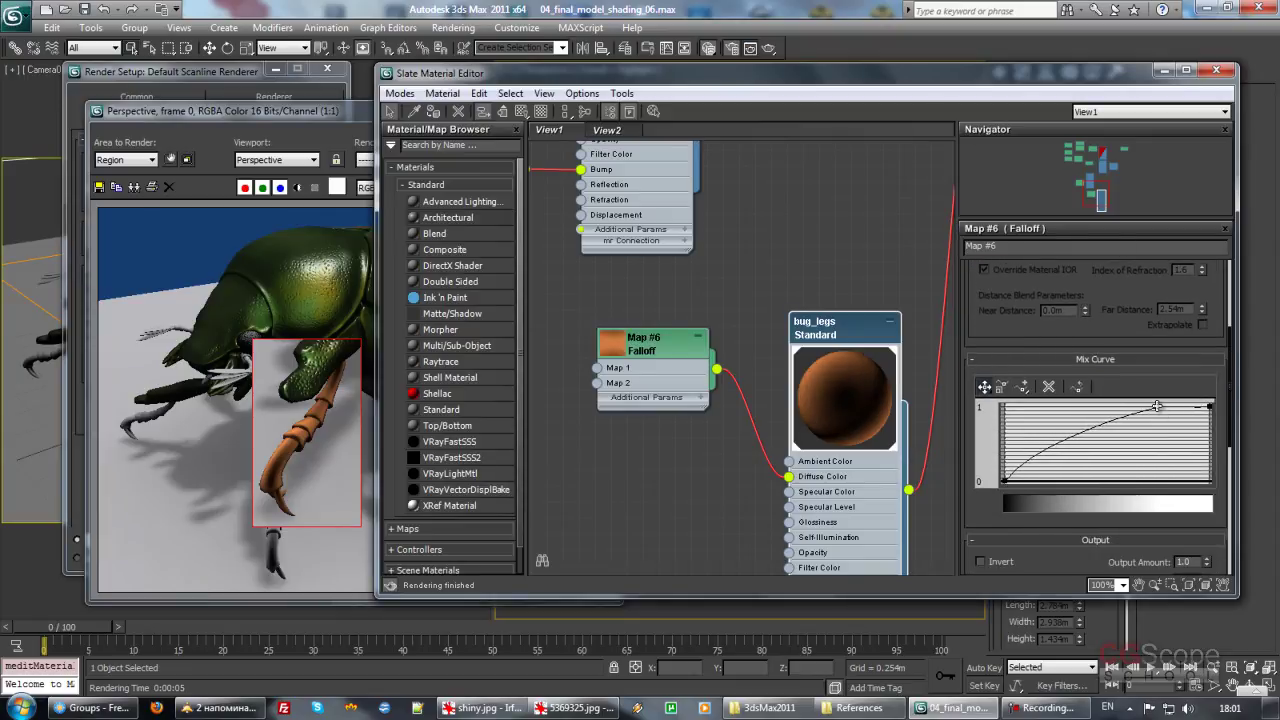
mouse_move(1012, 478)
left_mouse_down()
mouse_move(1035, 437)
mouse_move(1075, 449)
left_mouse_up()
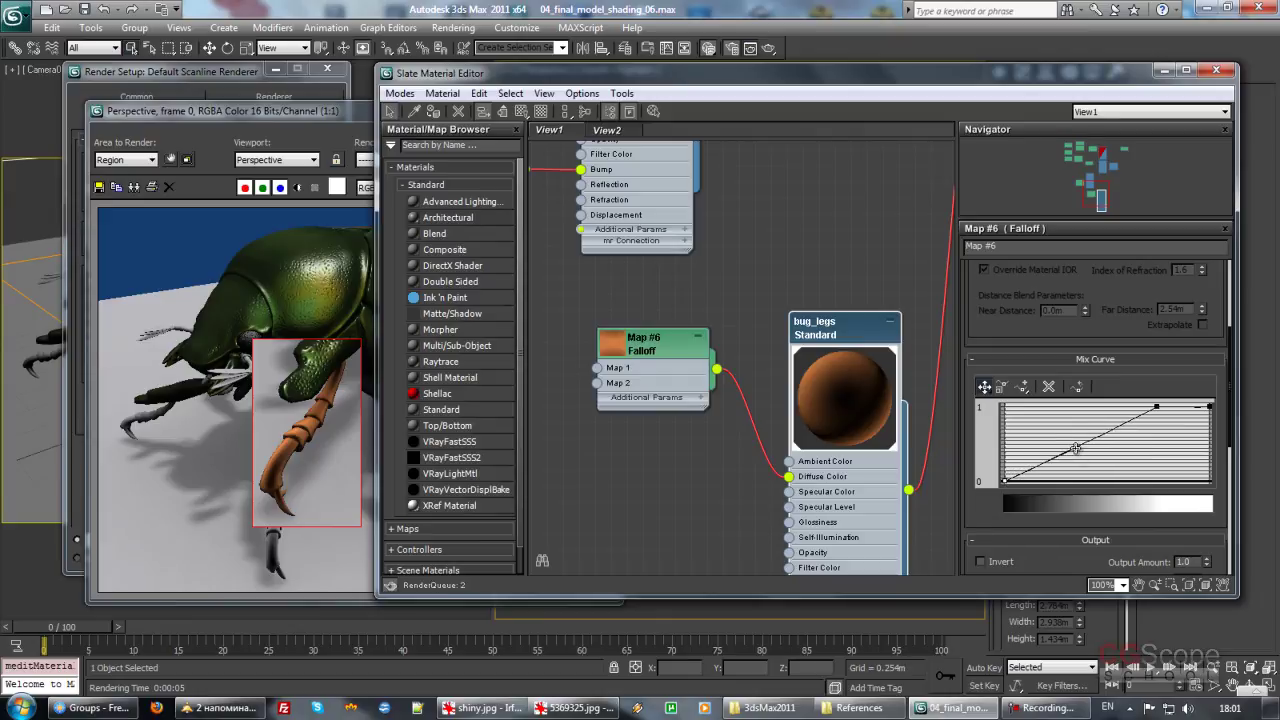
mouse_move(1158, 405)
left_mouse_down()
mouse_move(1074, 407)
mouse_move(1136, 407)
left_mouse_up()
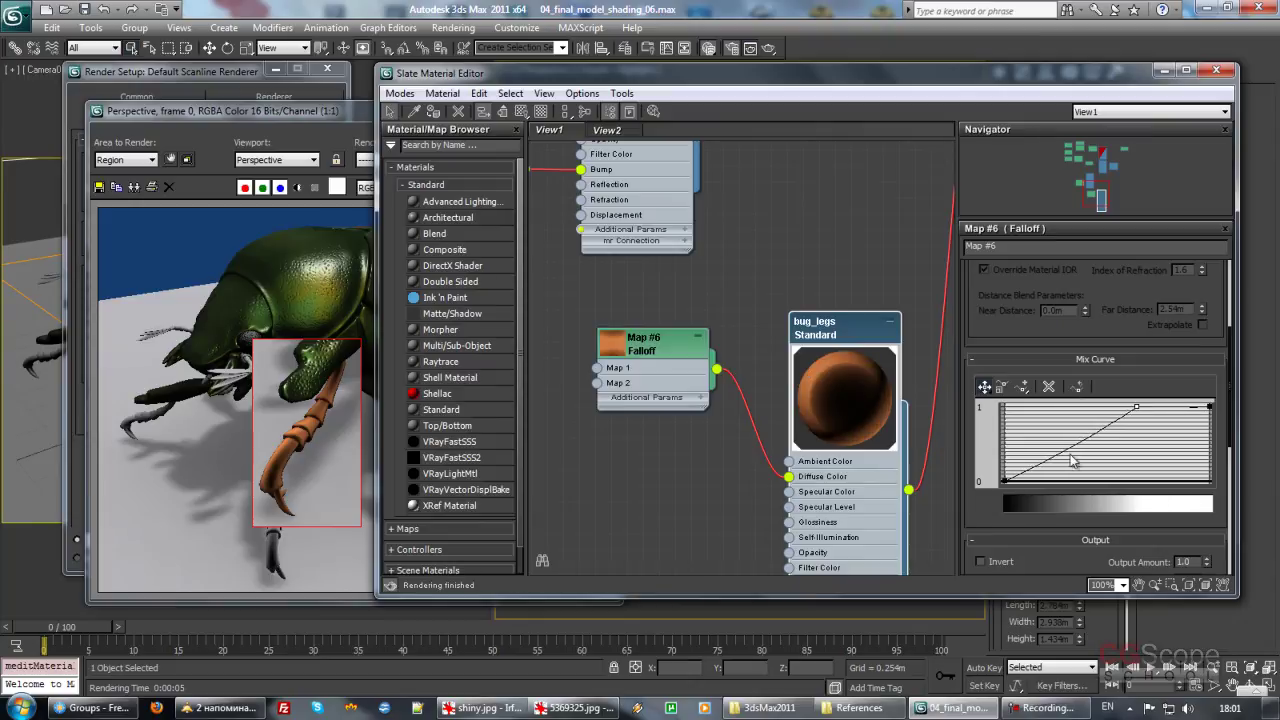
left_click(1005, 481)
left_click_drag(1073, 447, 1056, 432)
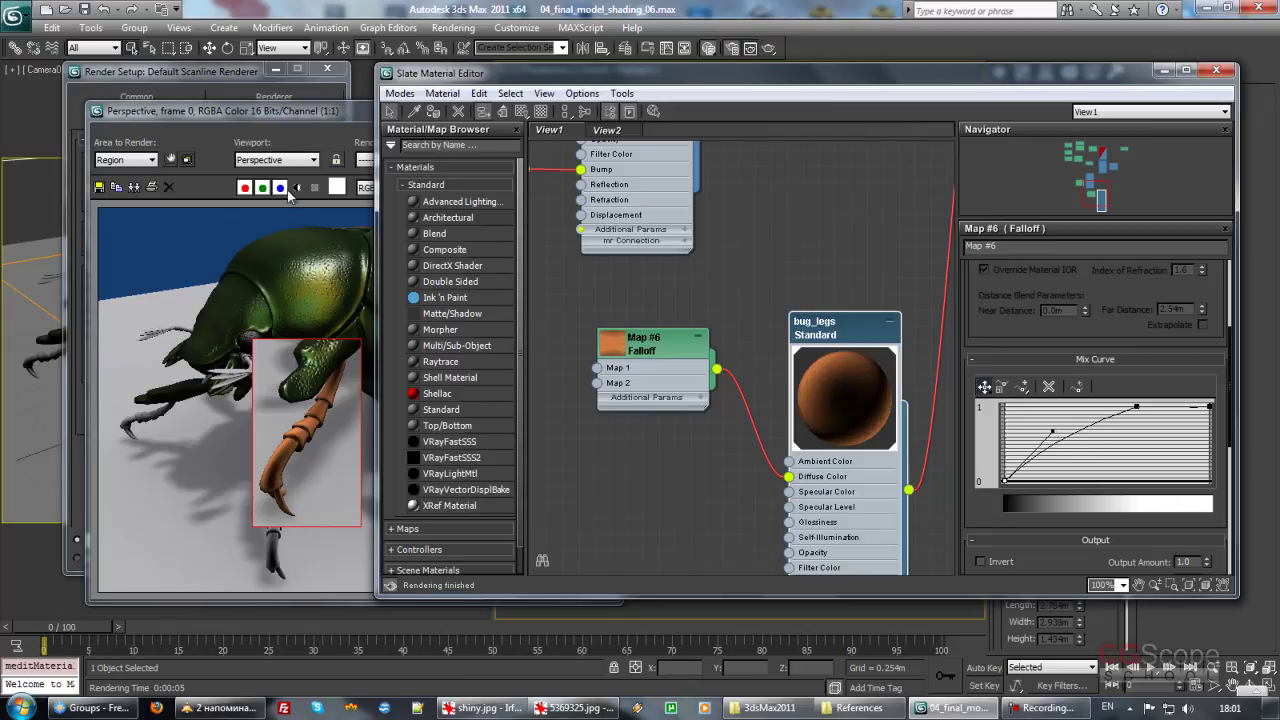
left_click(288, 145)
left_click(564, 136)
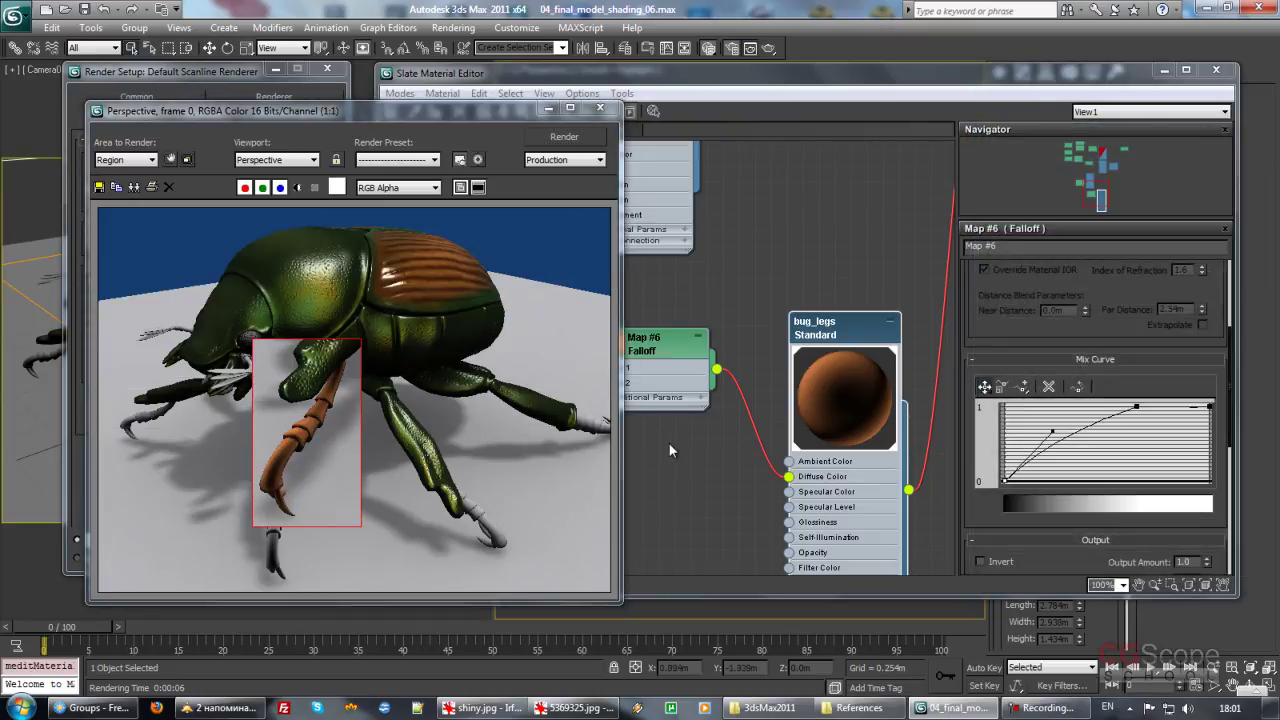
Step: Fine-tune the Mix Curve start point and render the beetle again
mouse_move(1036, 463)
left_mouse_down()
mouse_move(1045, 470)
mouse_move(1067, 443)
mouse_move(1081, 465)
left_mouse_up()
left_click(1006, 483)
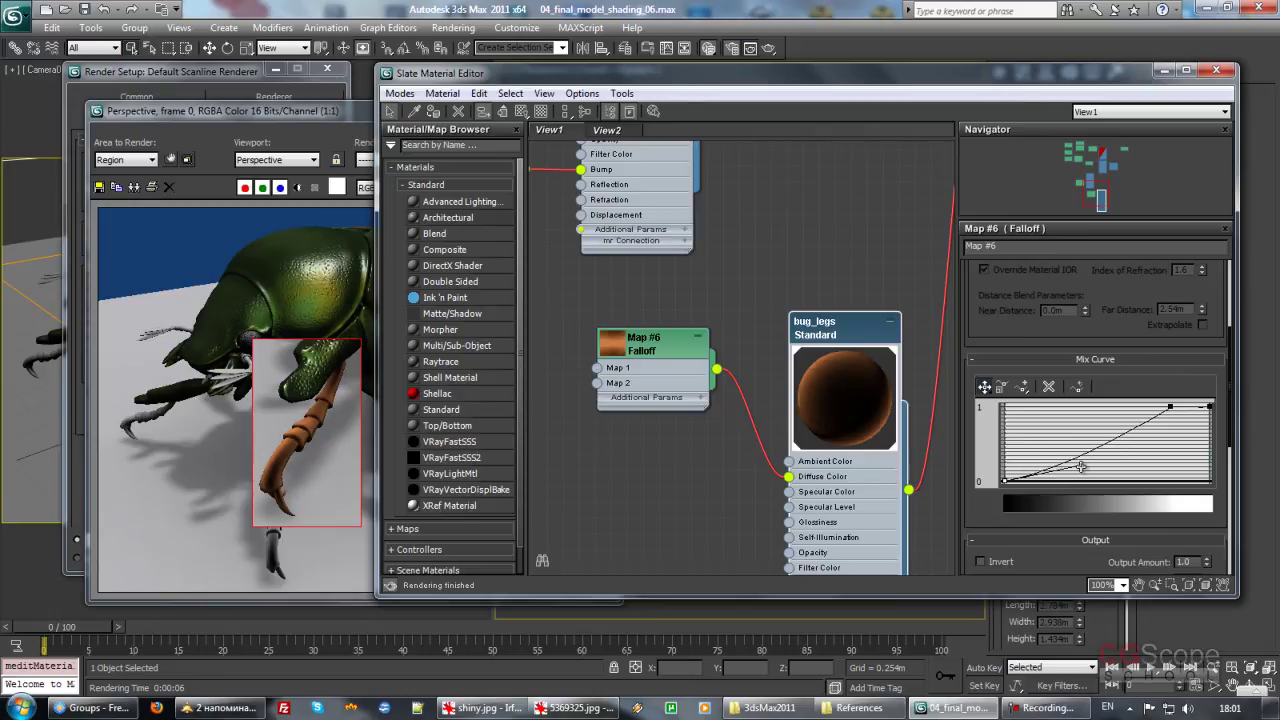
left_click(338, 117)
left_click(563, 137)
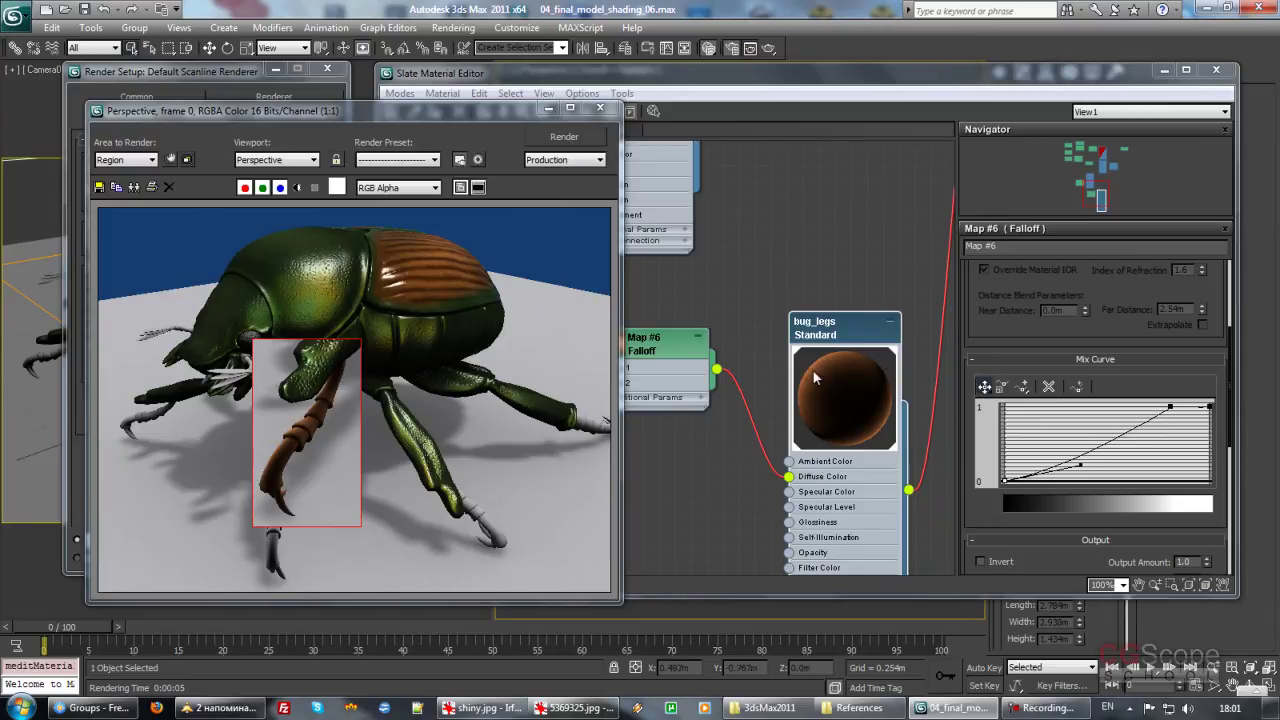
Step: Rearrange the Falloff node and rename the first Falloff map to main_color
left_click(750, 353)
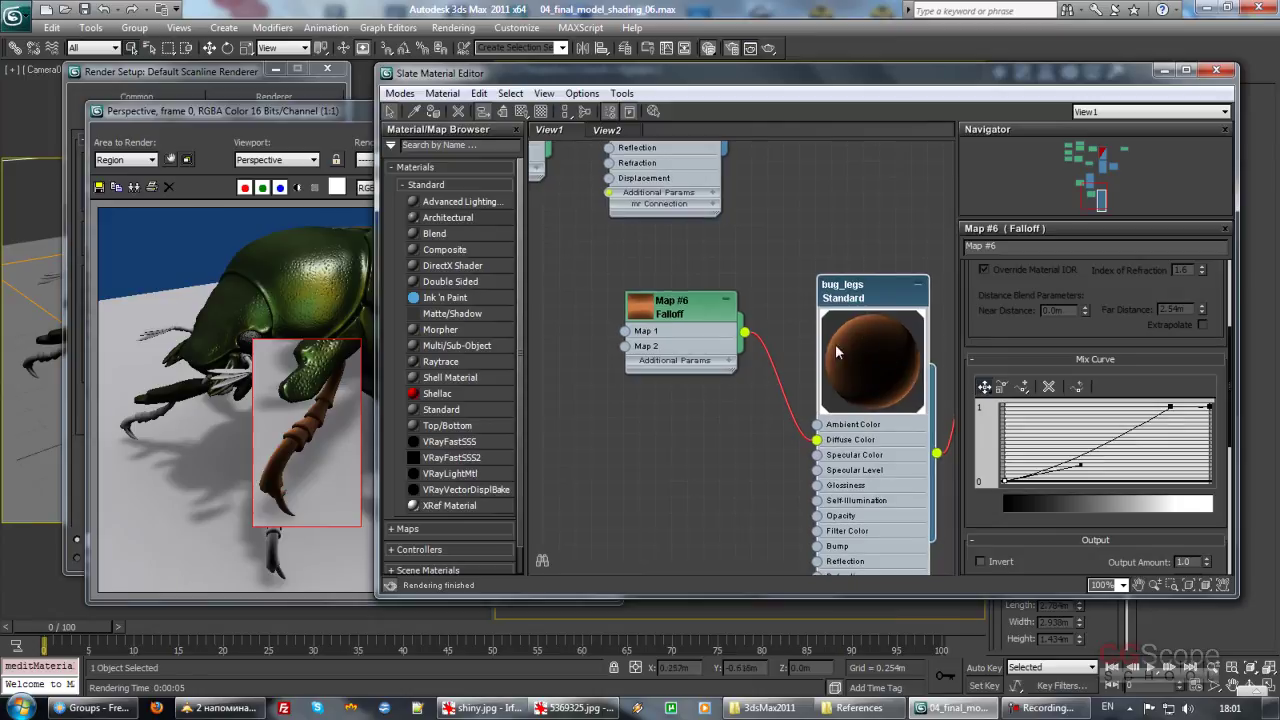
middle_click_drag(850, 337, 852, 315)
left_click_drag(700, 300, 683, 316)
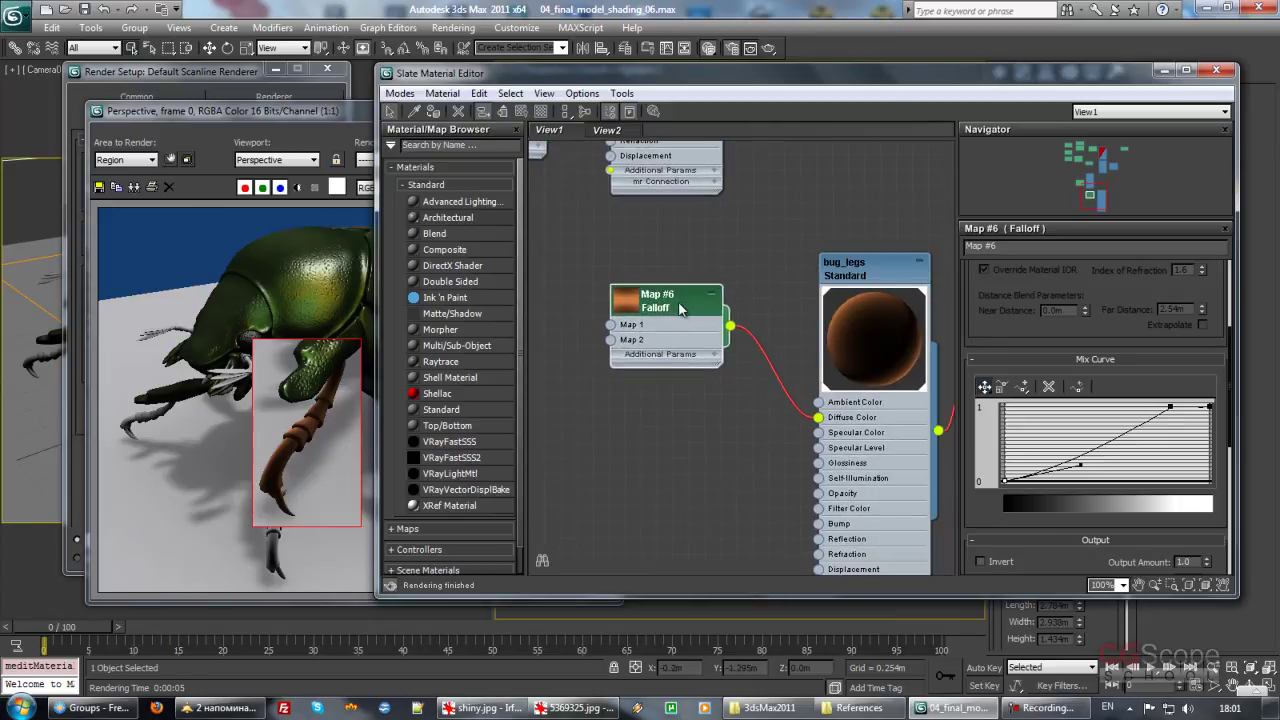
scroll(1010, 295, "up", 2)
type("mcolor")
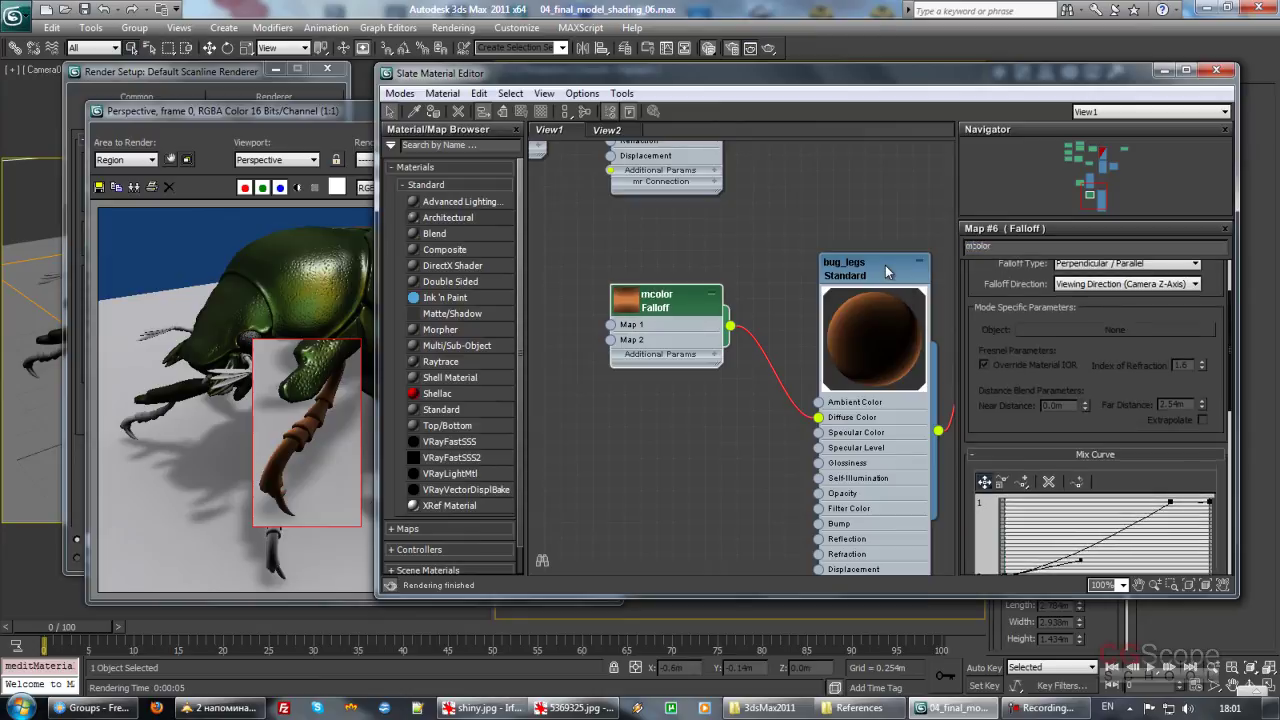
type("ain_")
key("Return")
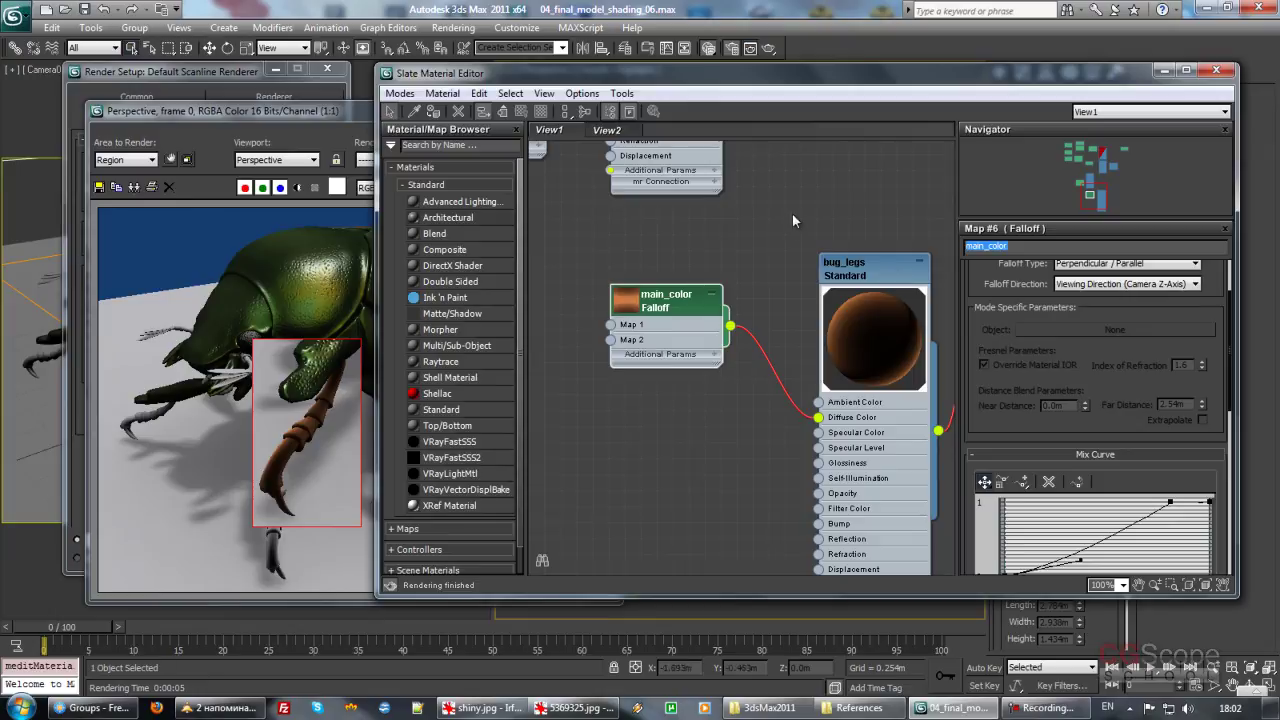
Step: Duplicate the main_color Falloff node and wire the copy into bug_legs' Self-Illumination slot
scroll(724, 437, "down", 2)
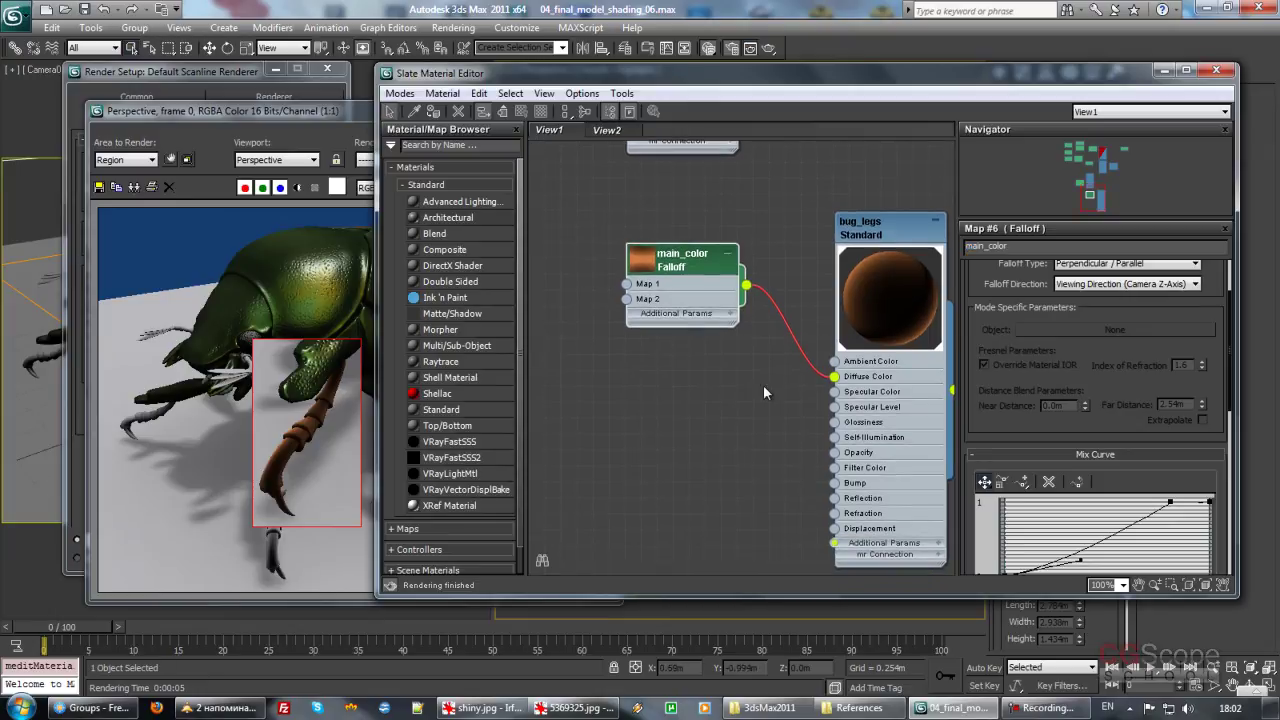
left_click_drag(667, 273, 650, 433, "shift")
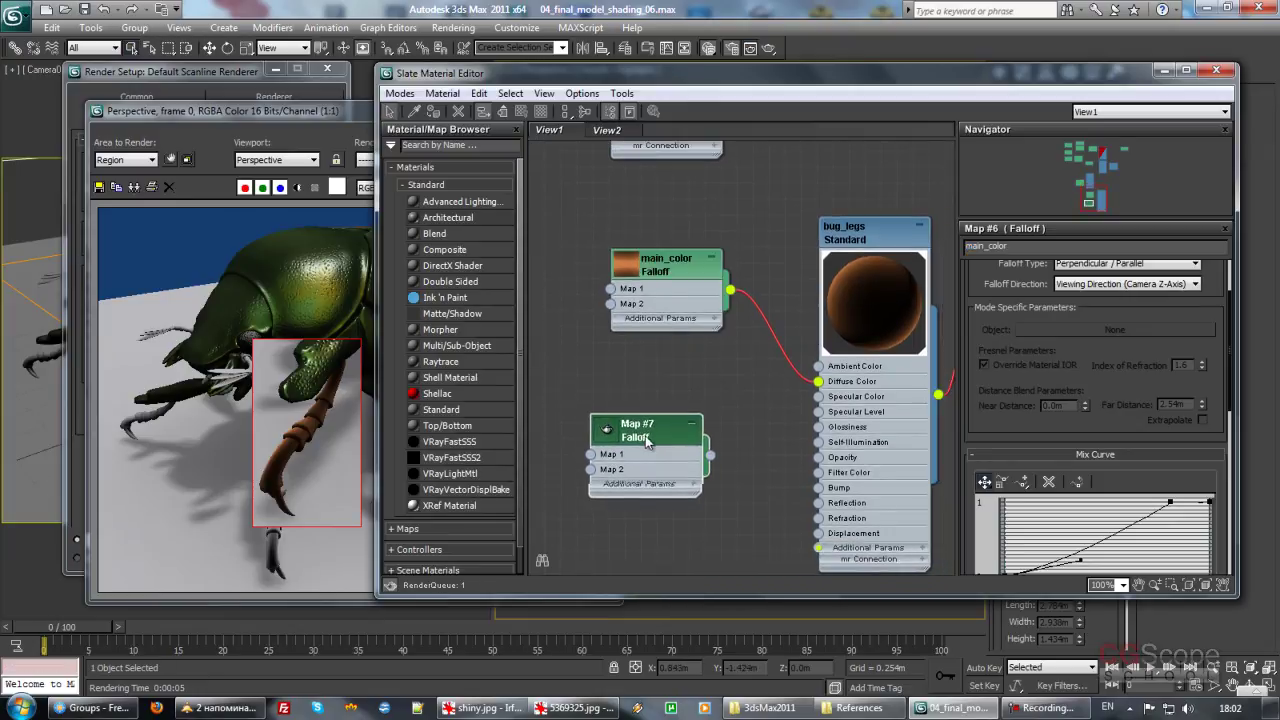
middle_click_drag(738, 433, 710, 387)
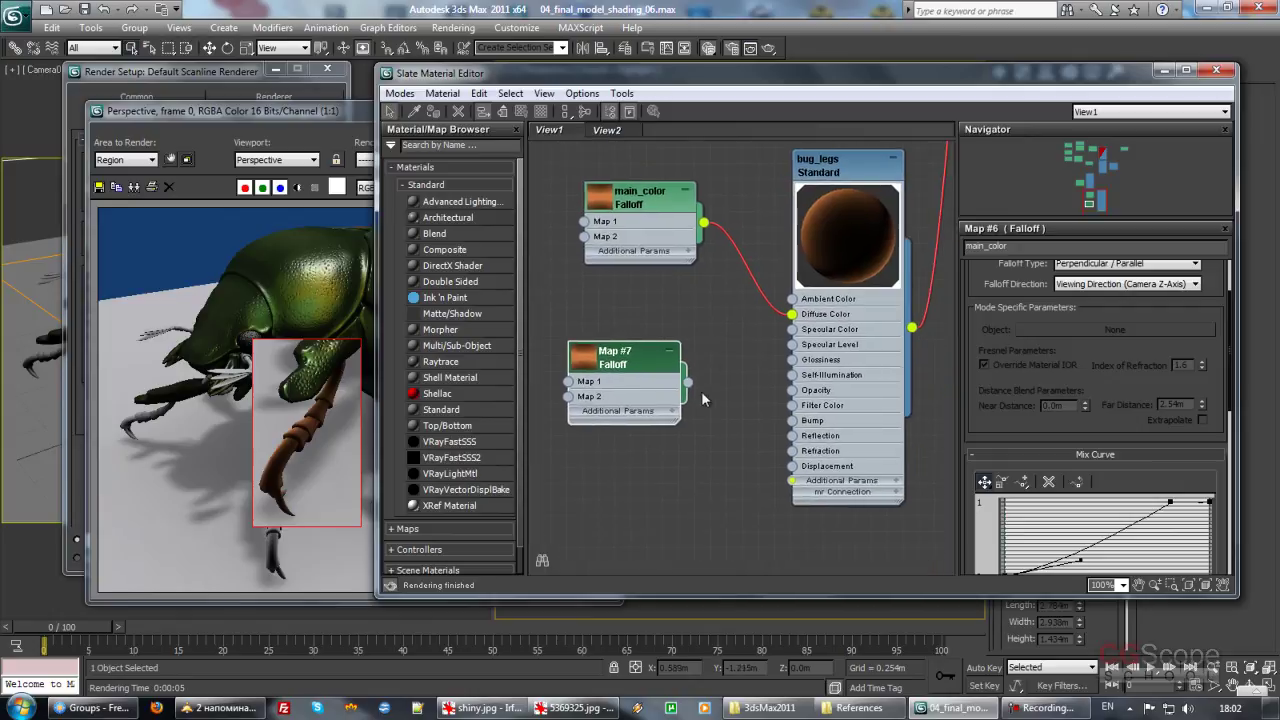
left_click_drag(686, 388, 791, 375)
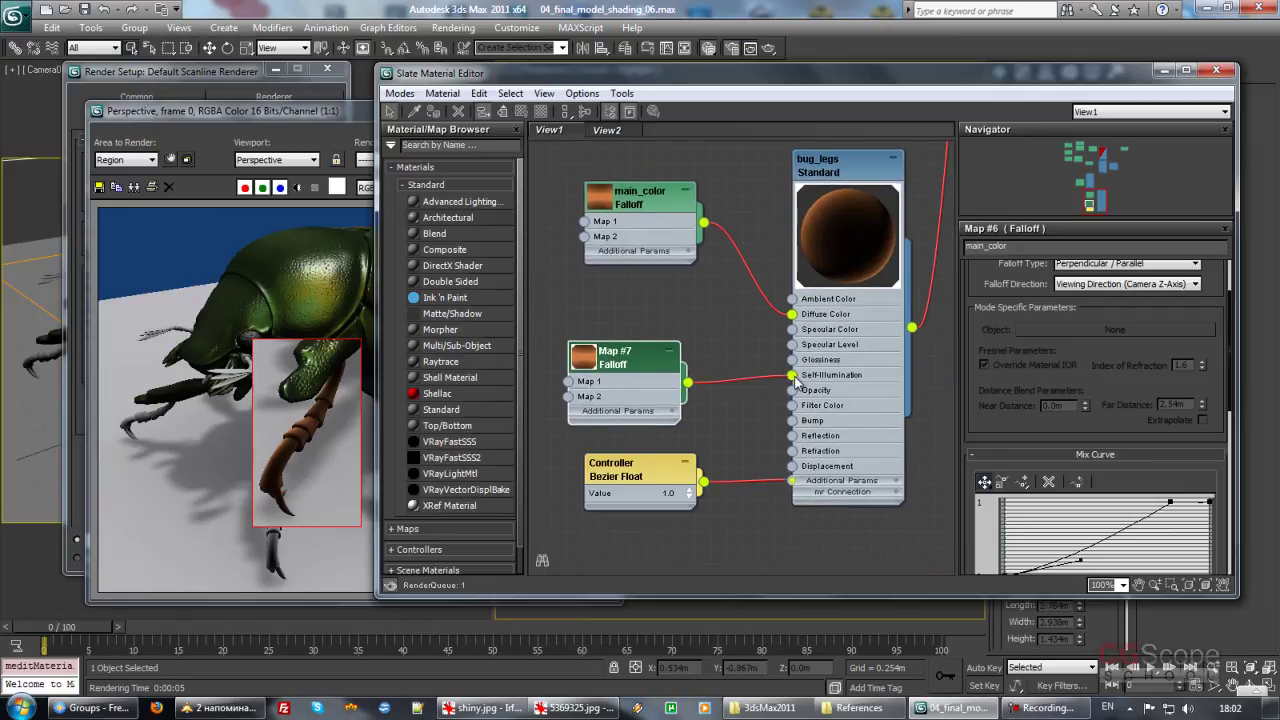
Step: Hide the Controller Bezier Float branch and bring up Map #7's Front:Side colour swatches
right_click(840, 481)
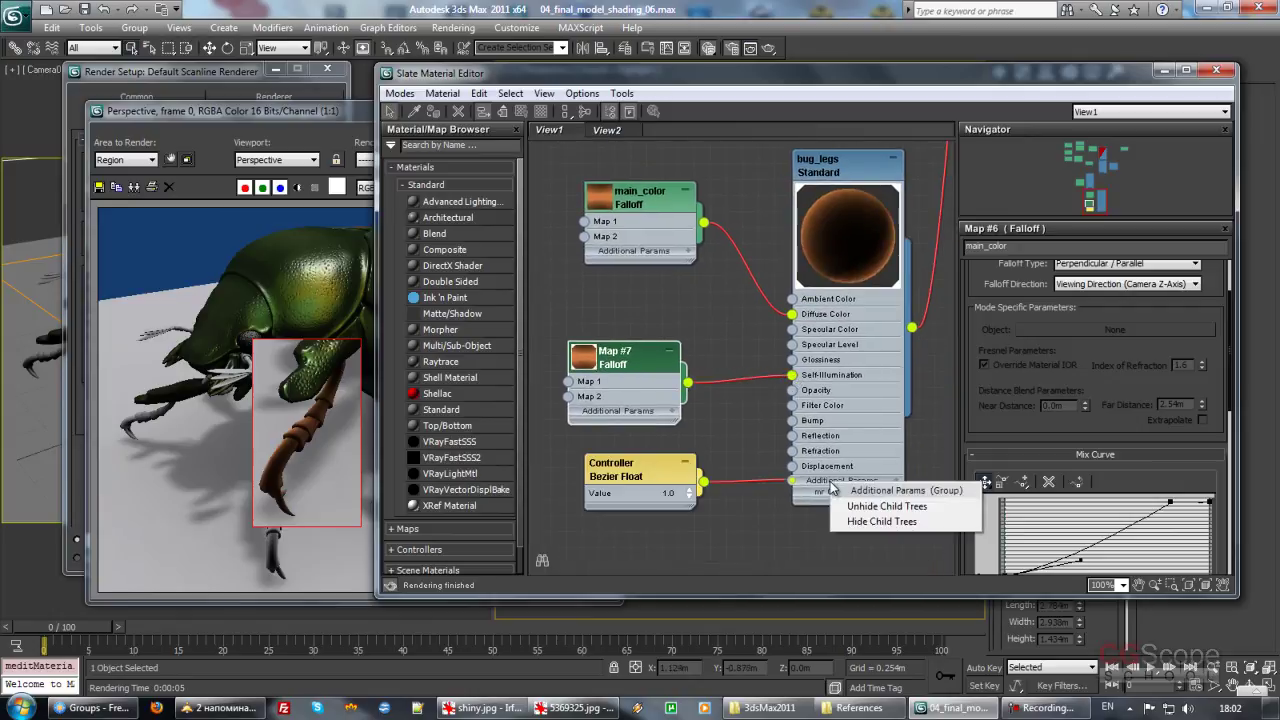
left_click(880, 520)
left_click_drag(670, 380, 702, 412)
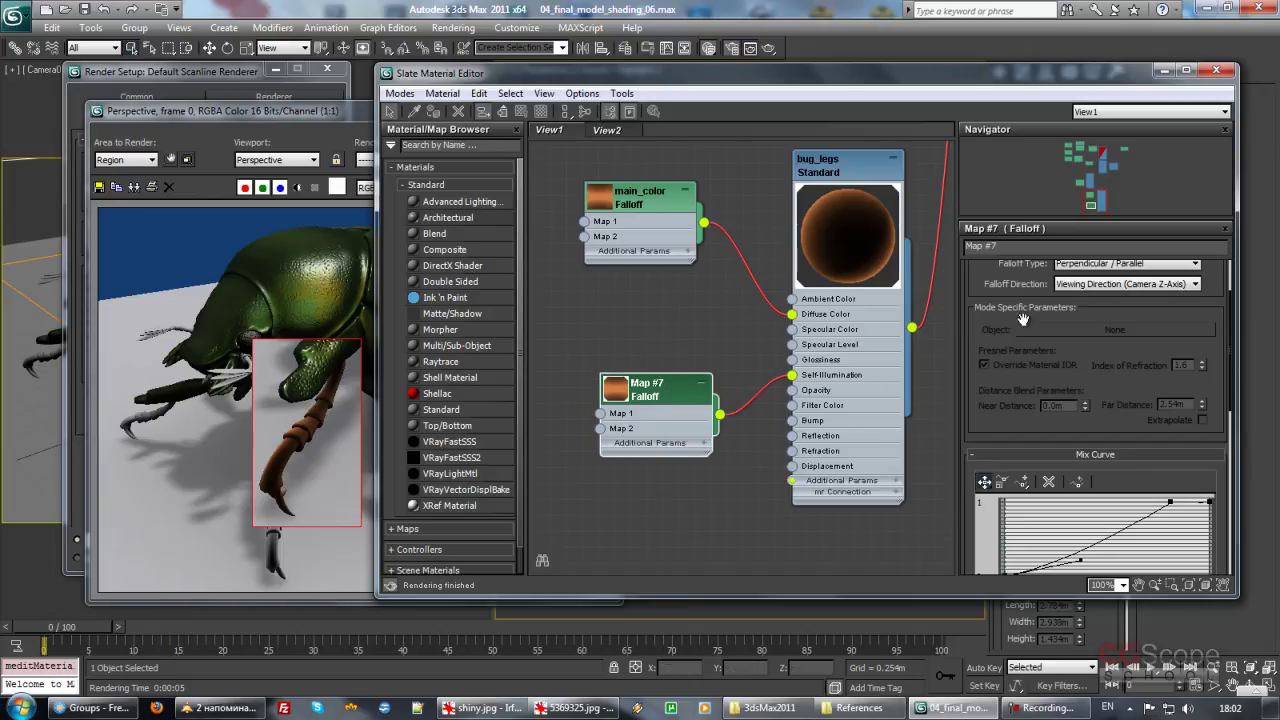
left_click_drag(975, 275, 985, 388)
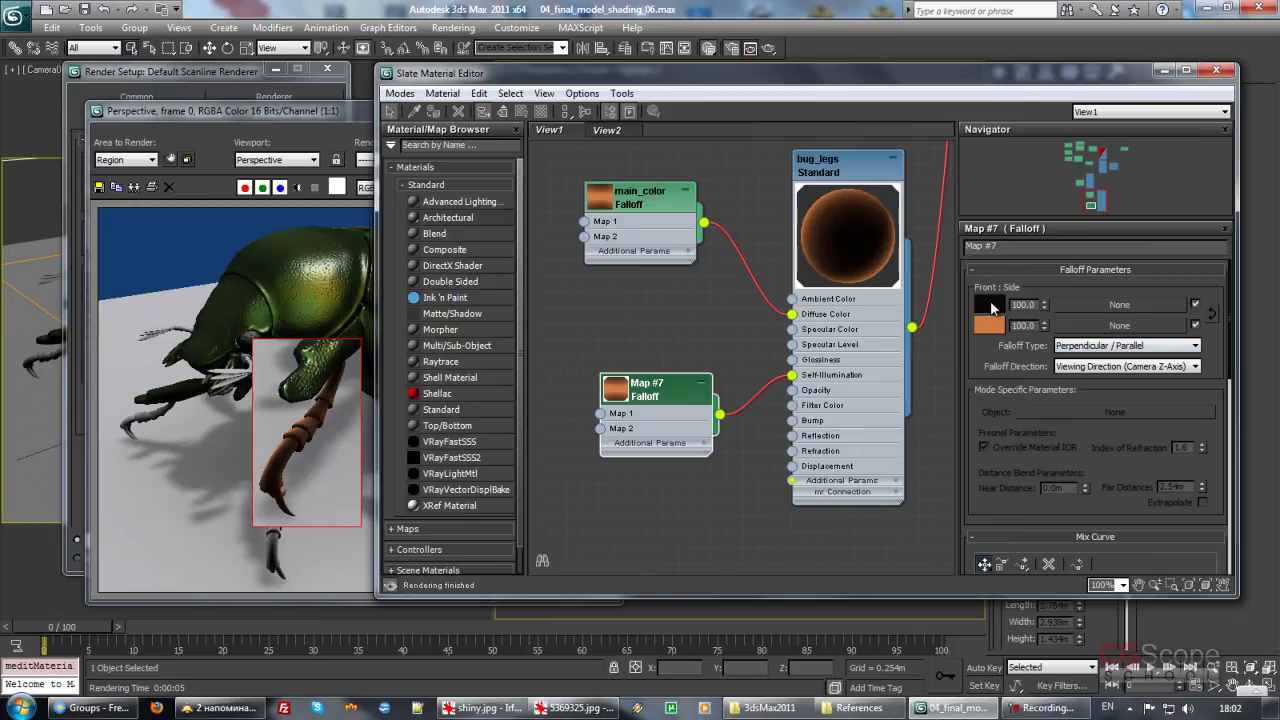
Step: Set Map #7's front colour to pure black and darken the side colour to value 139
left_click(990, 305)
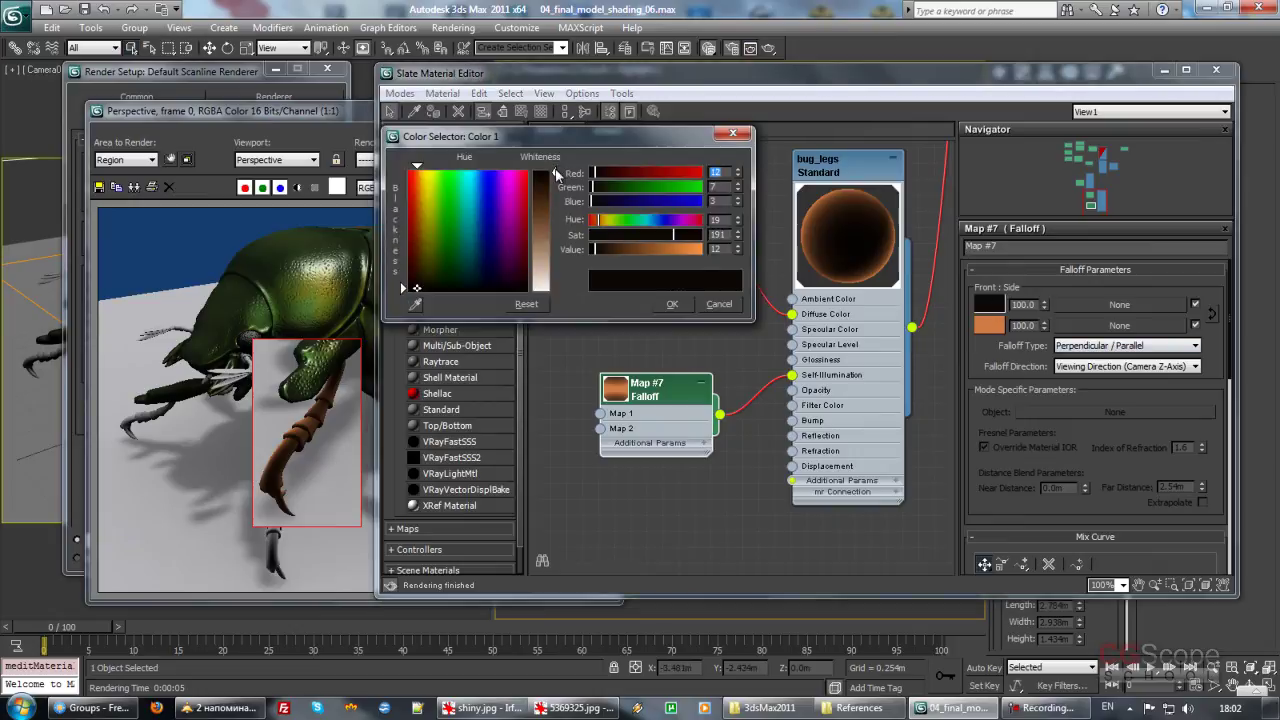
left_click(672, 304)
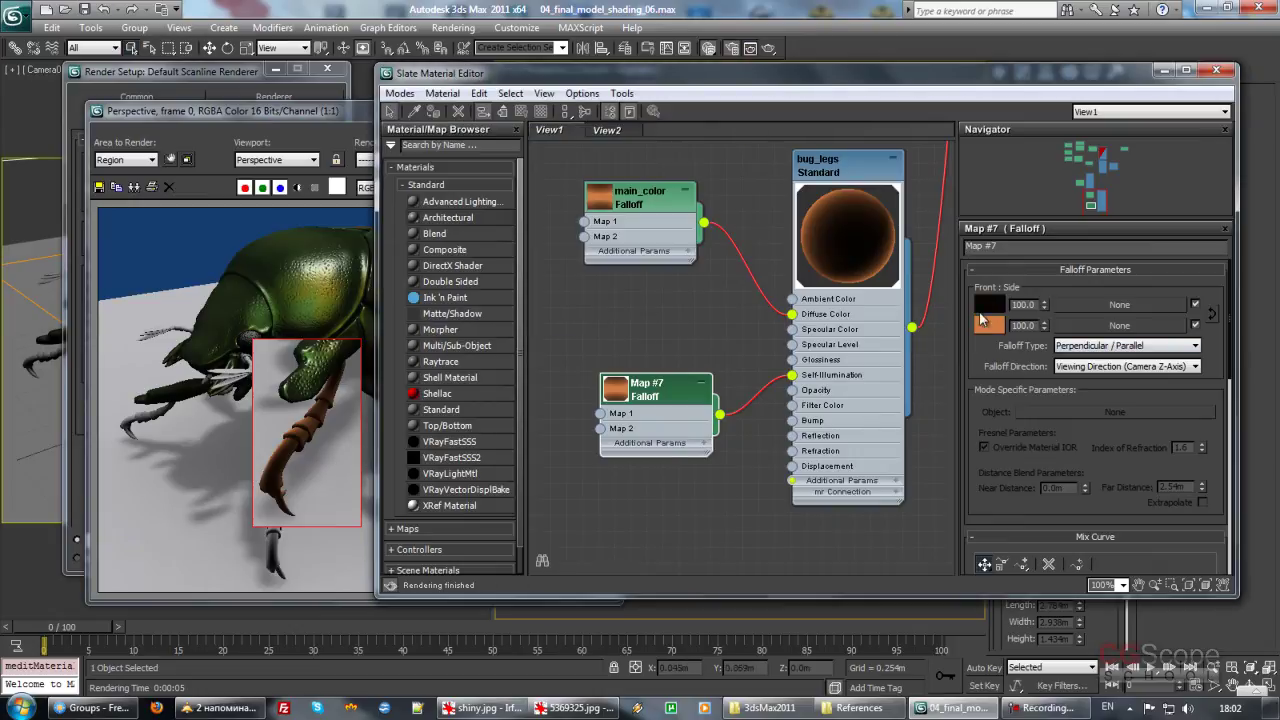
left_click(989, 305)
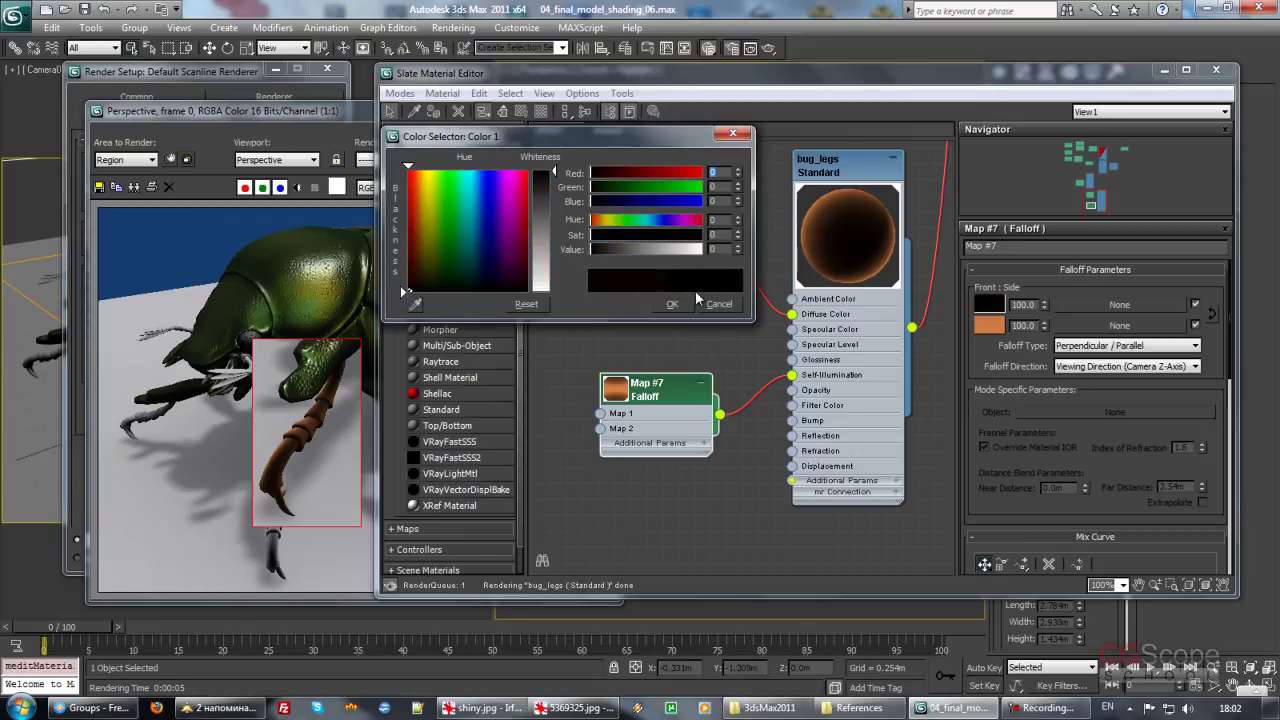
left_click(672, 304)
left_click(990, 325)
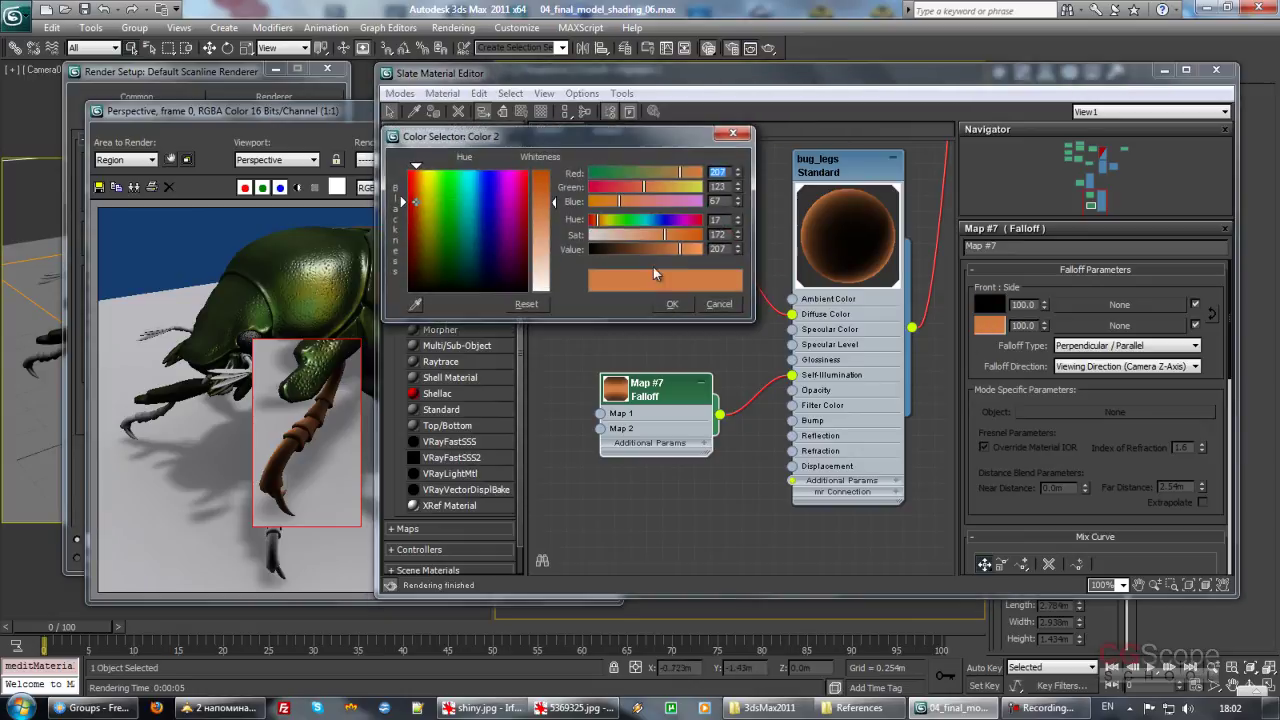
mouse_move(679, 249)
left_mouse_down()
mouse_move(632, 253)
mouse_move(680, 249)
mouse_move(620, 235)
left_mouse_up()
left_click(680, 302)
Step: Re-render the leg region with the new colours and open bug_legs' material parameters
left_click(265, 111)
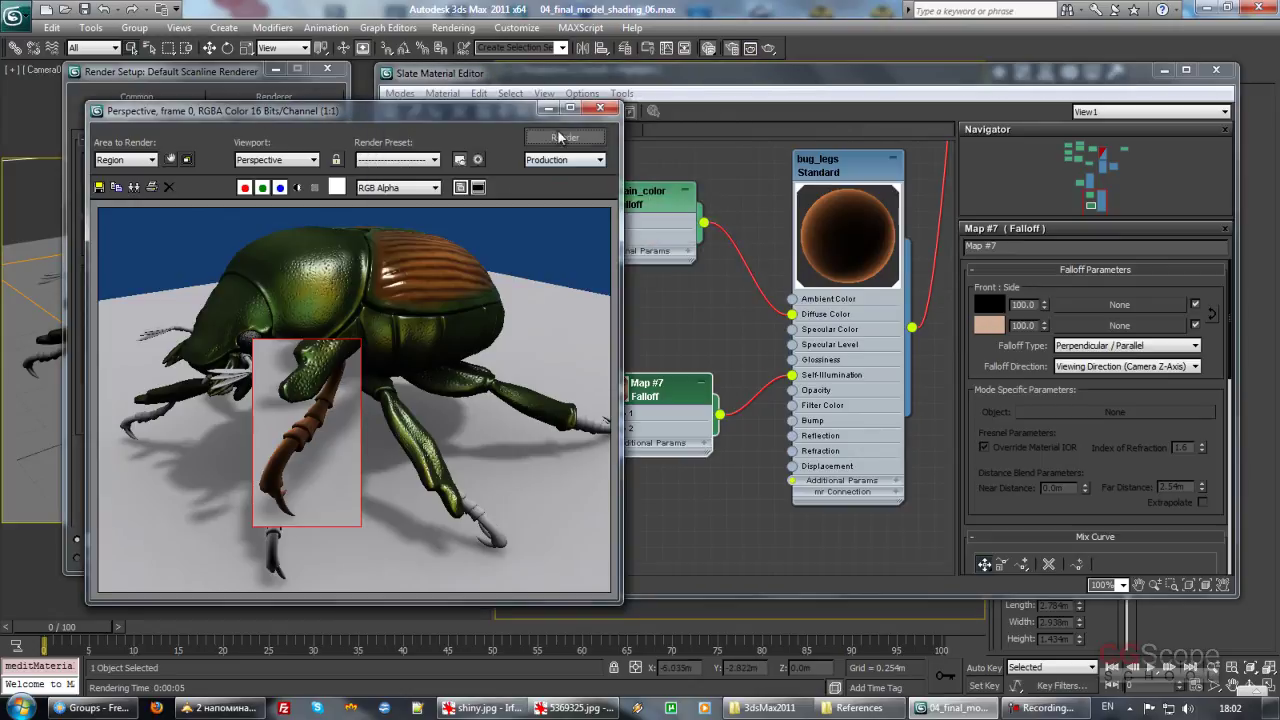
left_click(564, 136)
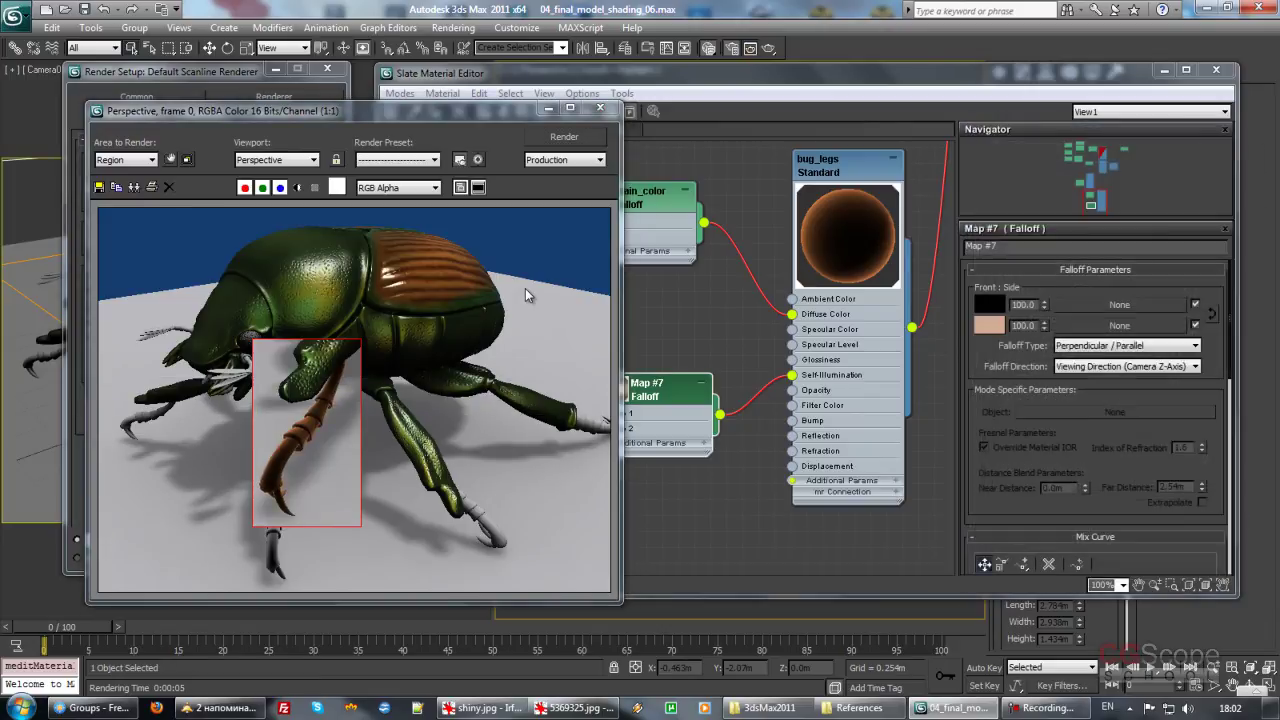
left_click(987, 356)
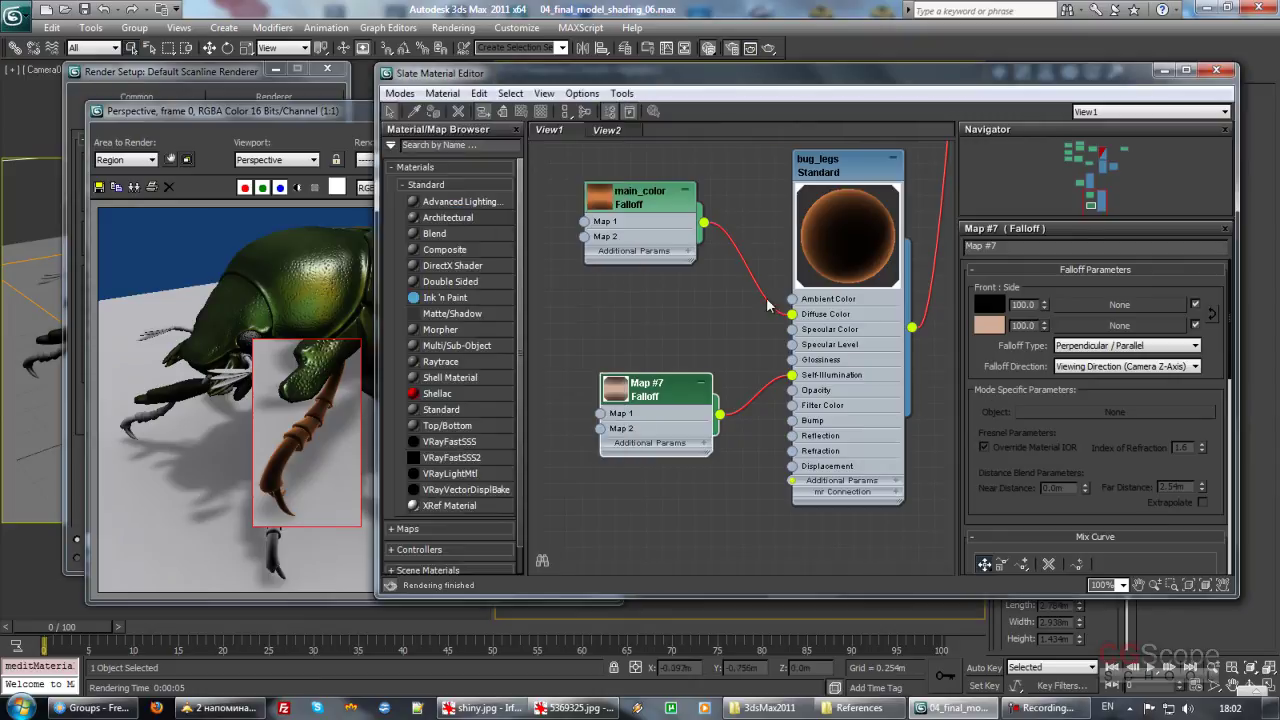
double_click(852, 182)
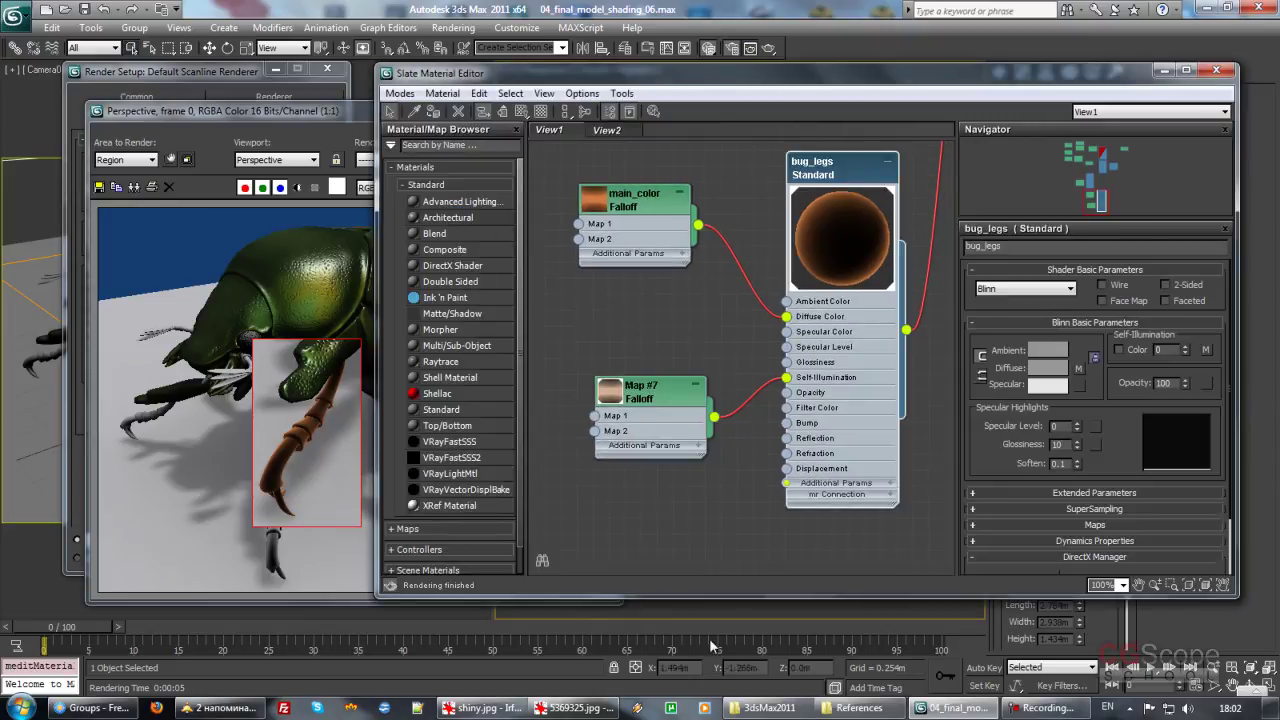
Step: Check the beetle reference photos in IrfanView, including shiny.jpg
left_click(572, 708)
left_click(572, 708)
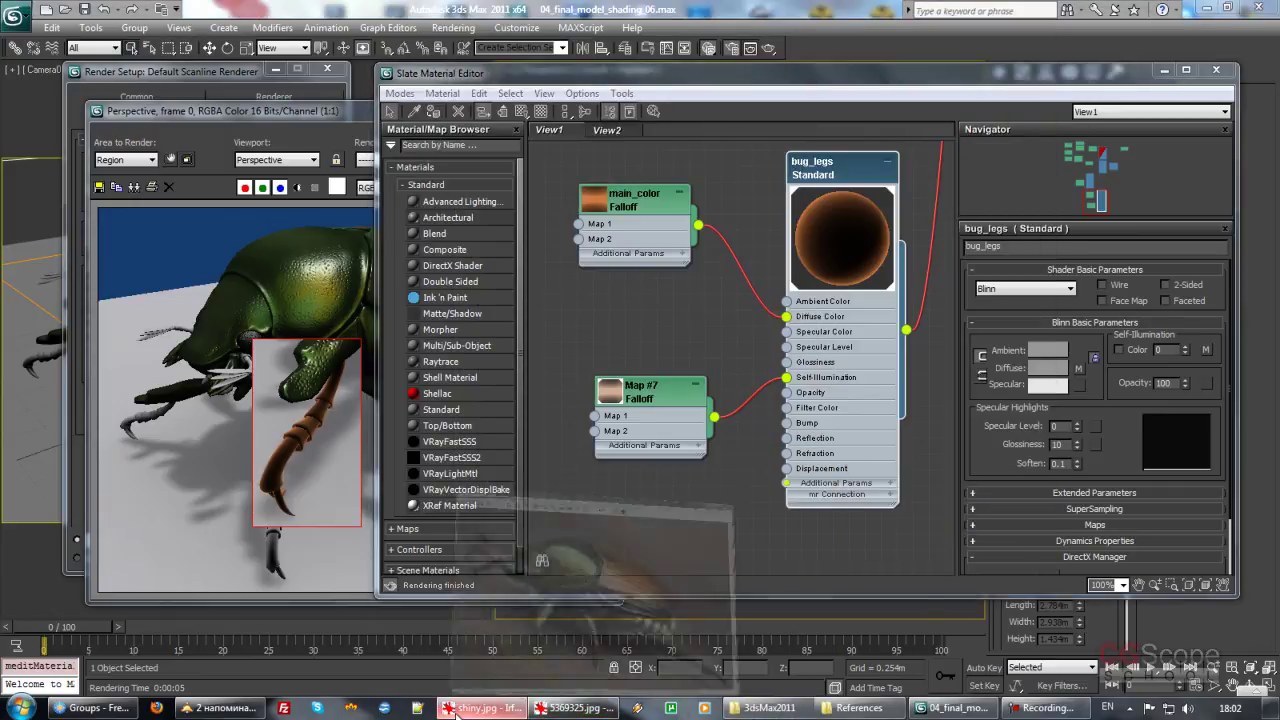
left_click(460, 708)
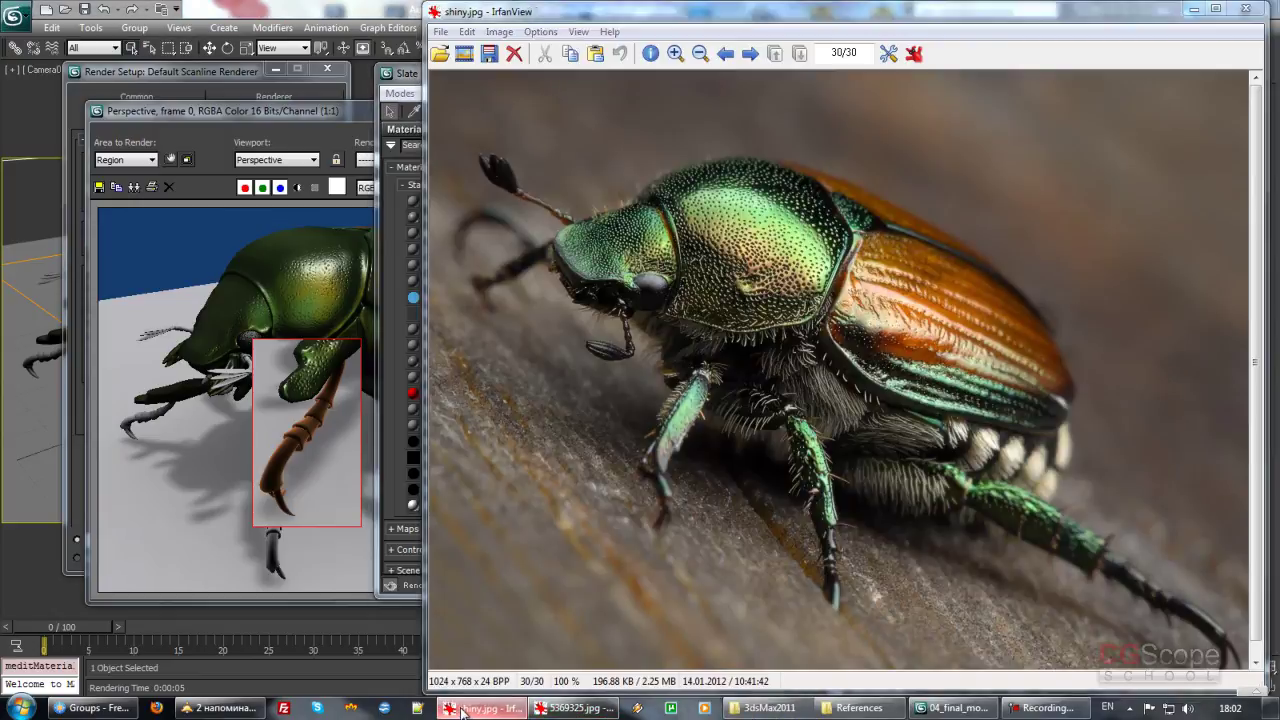
left_click(462, 708)
Step: Give bug_legs Specular Level 98 and Glossiness 44, then re-render the leg region
scroll(1107, 403, "down", 1)
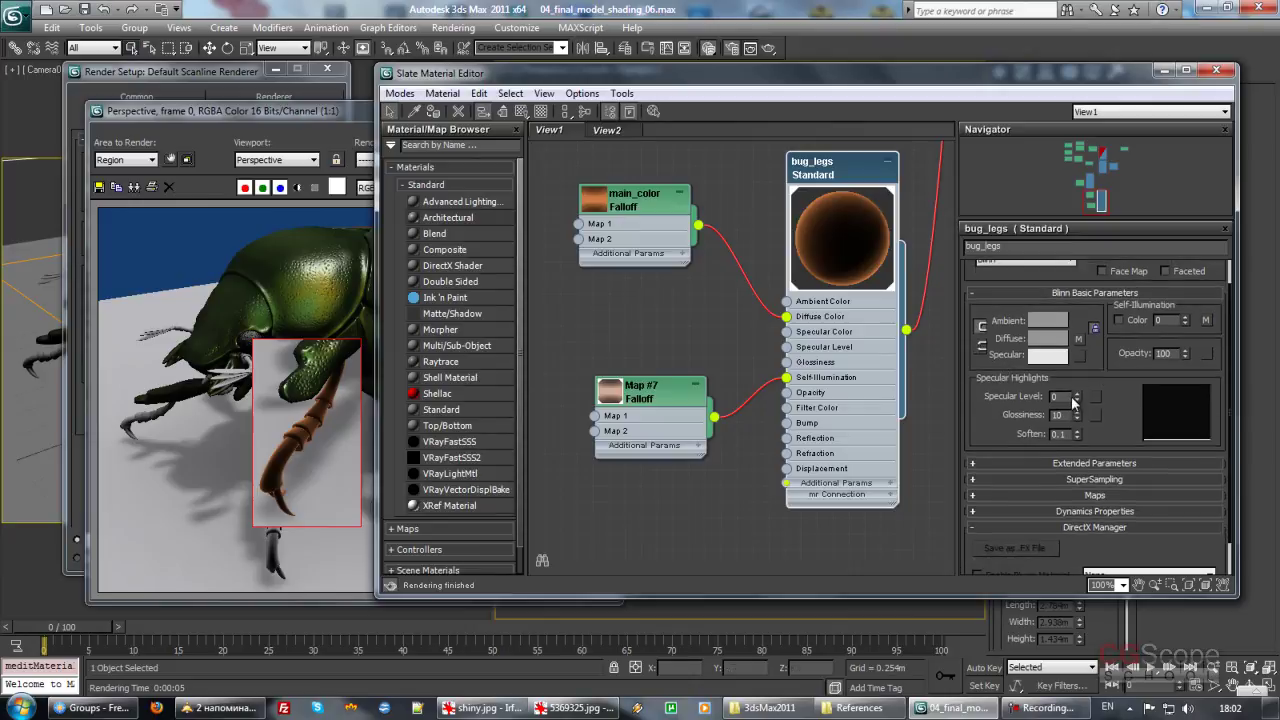
mouse_move(1076, 397)
left_mouse_down()
mouse_move(1073, 326)
mouse_move(1076, 412)
left_mouse_up()
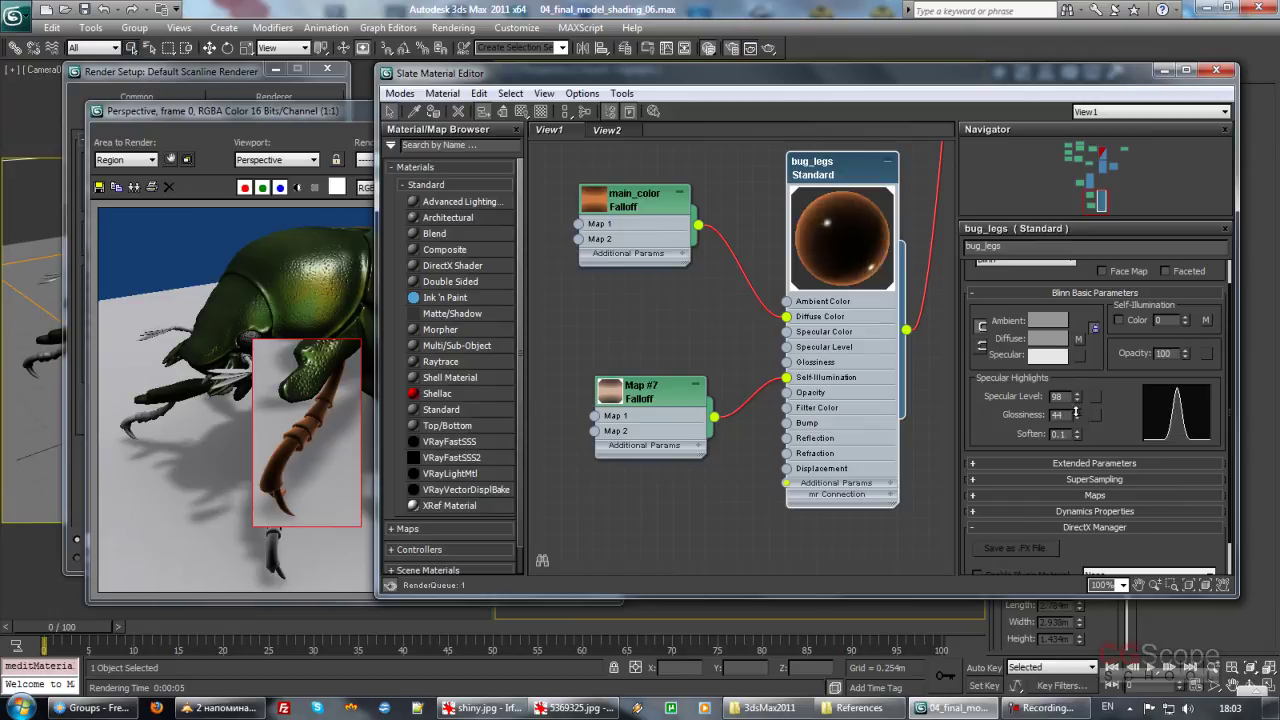
left_click(360, 139)
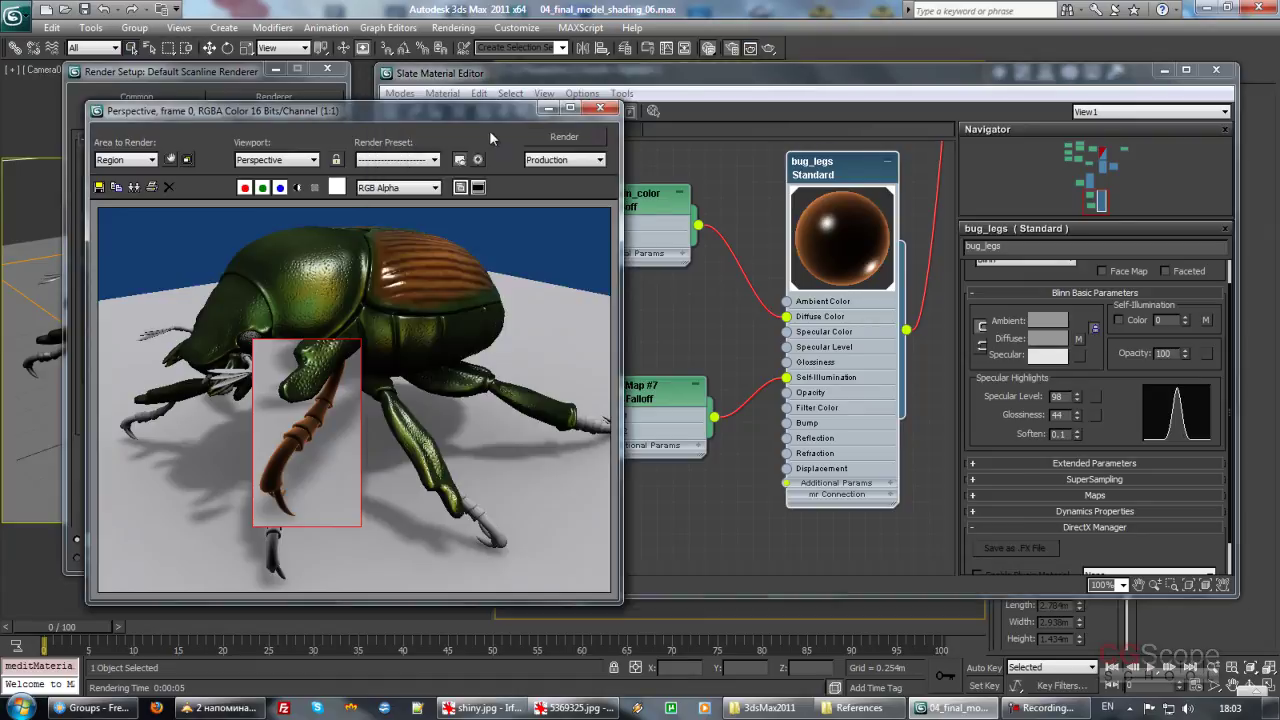
left_click(556, 137)
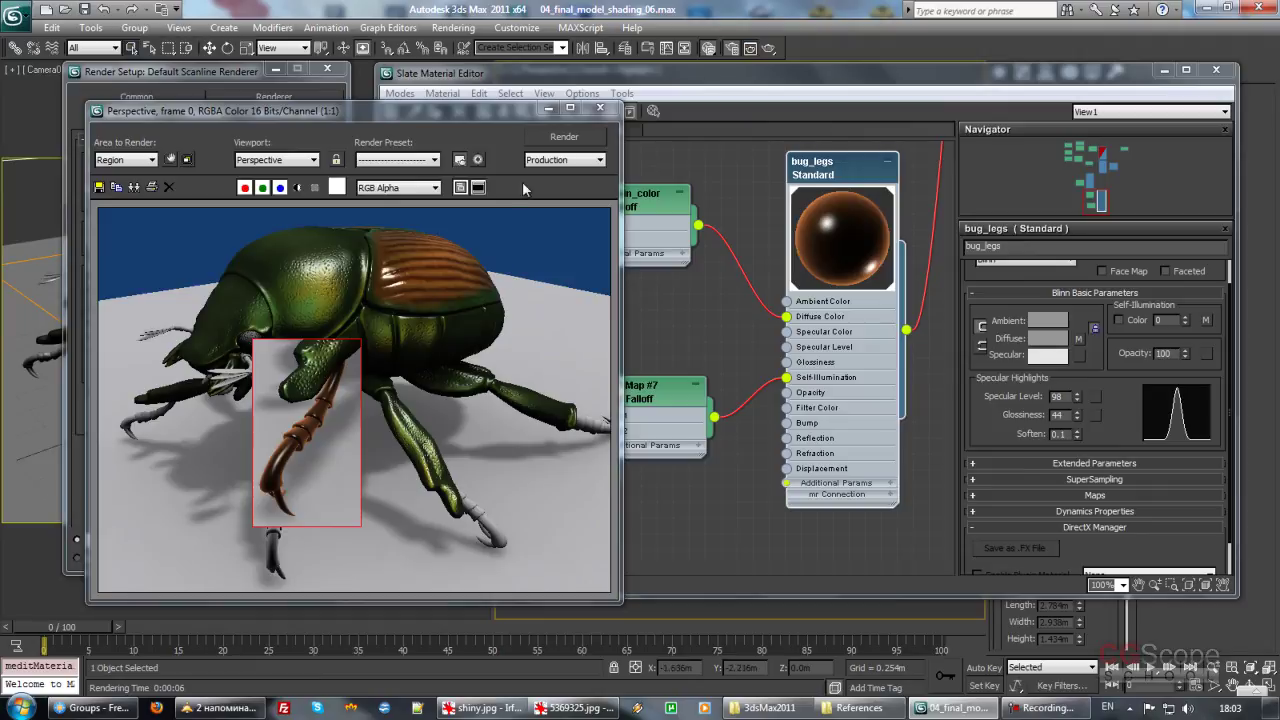
Step: Set the render to 800x600, Area to Render View, viewed from Camera001
left_click_drag(353, 110, 452, 112)
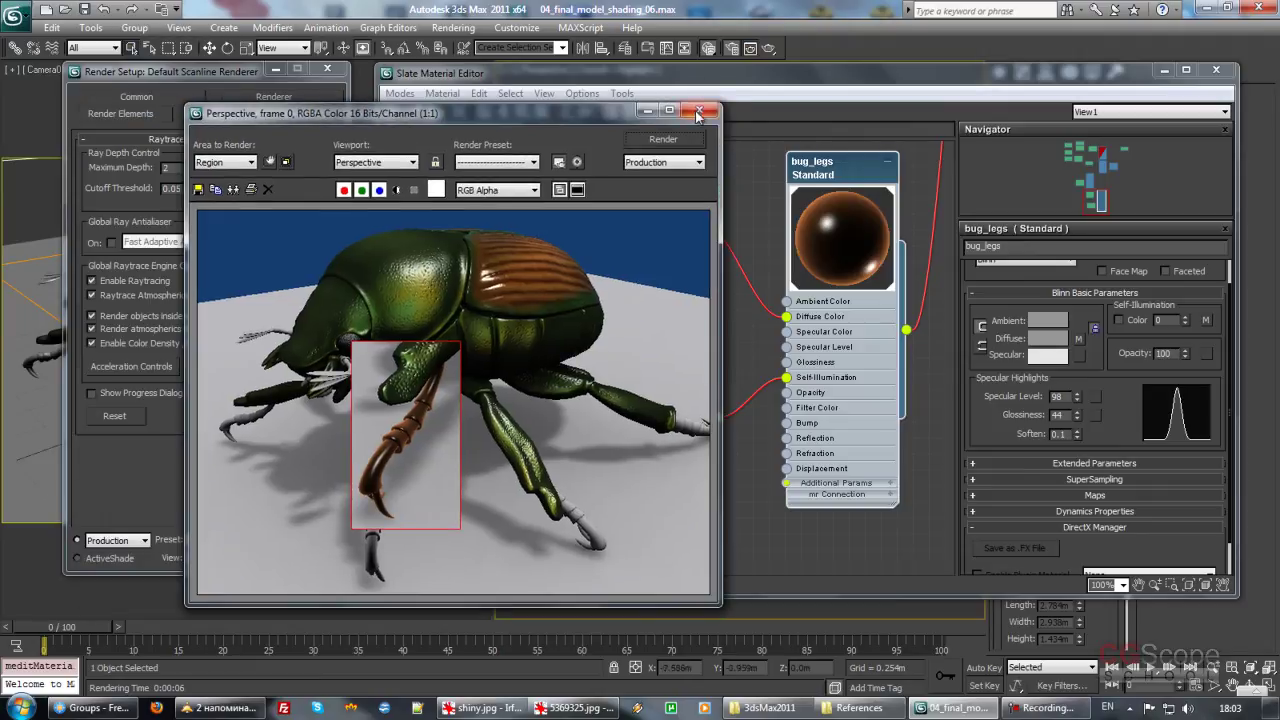
left_click(699, 109)
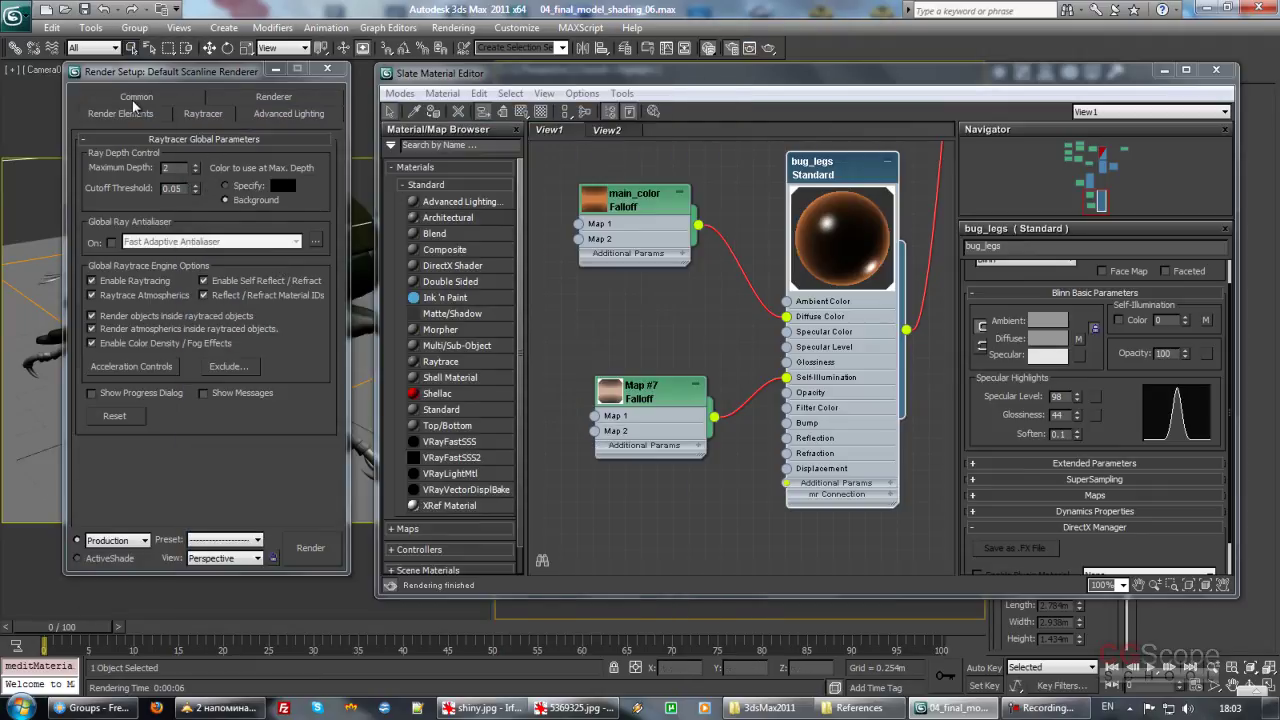
left_click(136, 99)
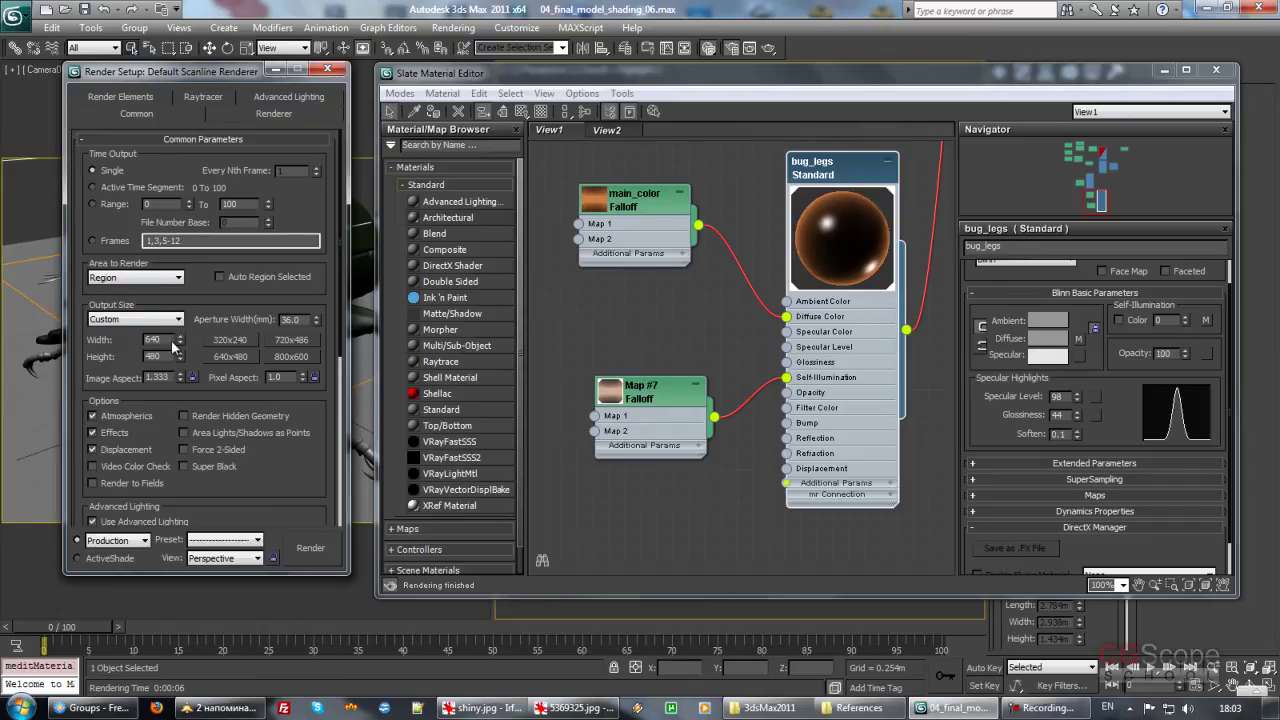
left_click(289, 359)
left_click(123, 278)
left_click(110, 291)
left_click_drag(234, 77, 383, 77)
left_click(88, 194)
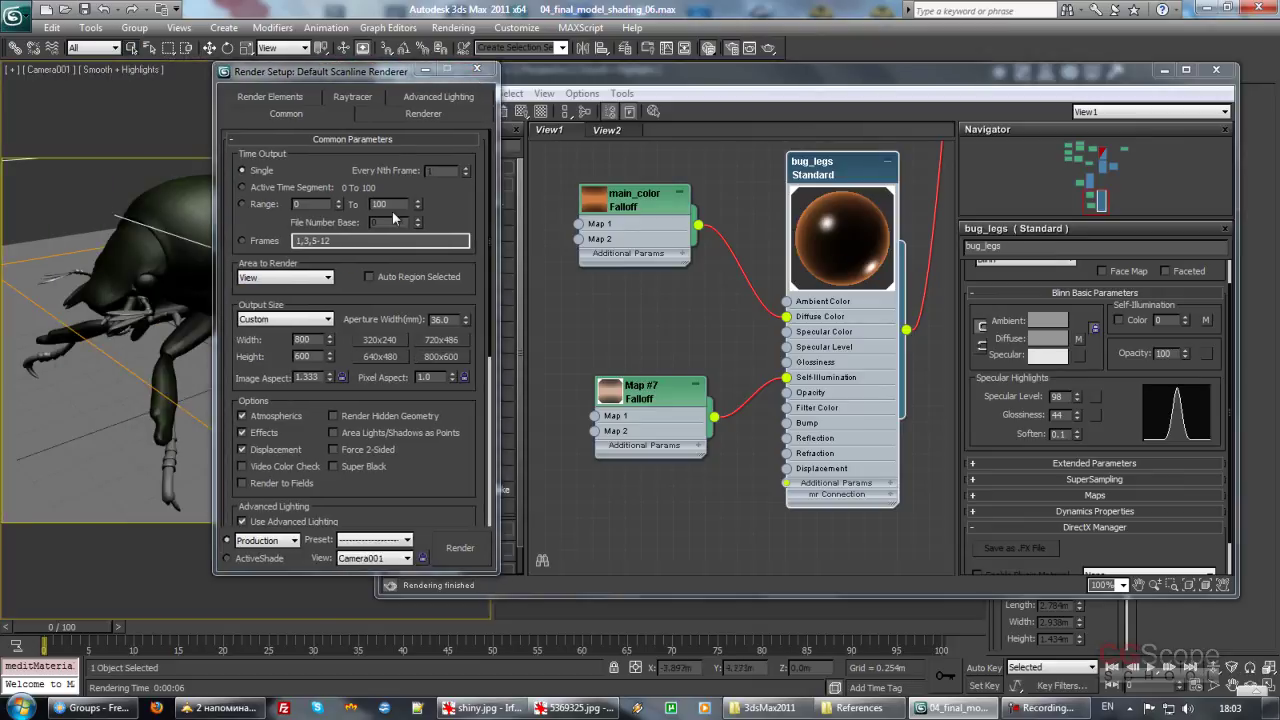
Step: Rename Map #7 to 'self-illumin color'
left_click(689, 353)
left_click(665, 390)
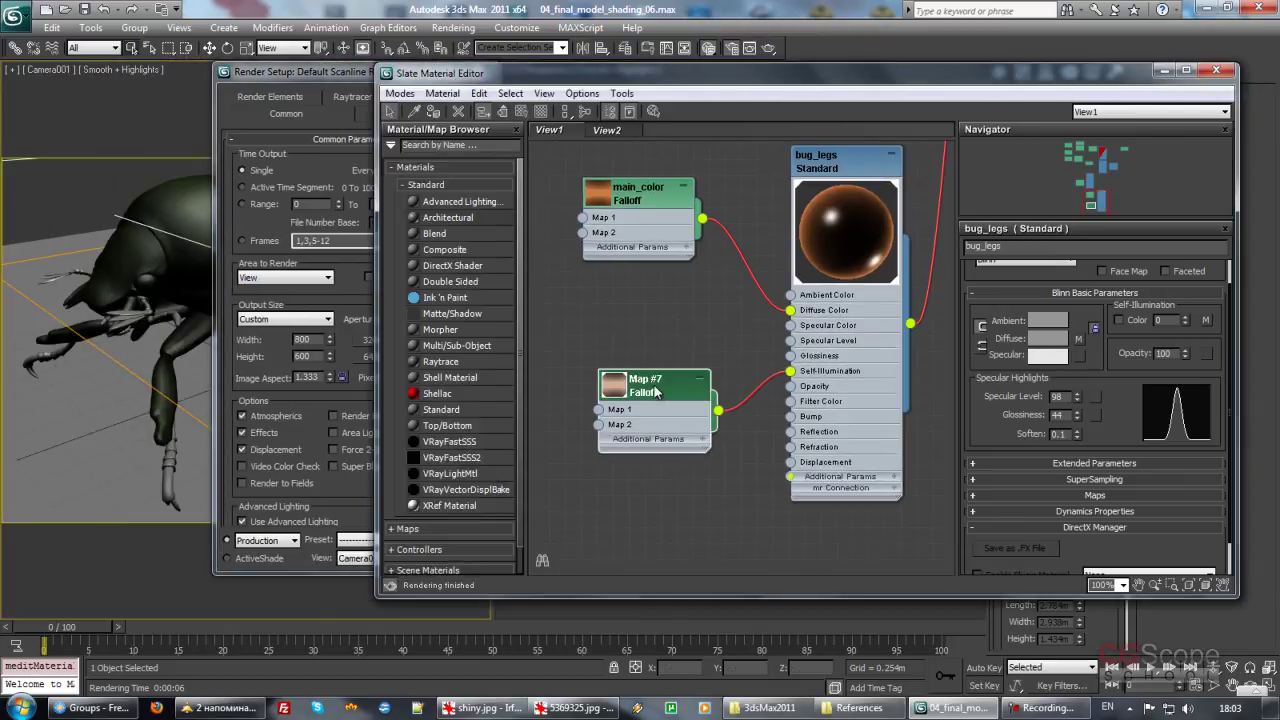
double_click(657, 390)
left_click(1010, 244)
type("self-illumin")
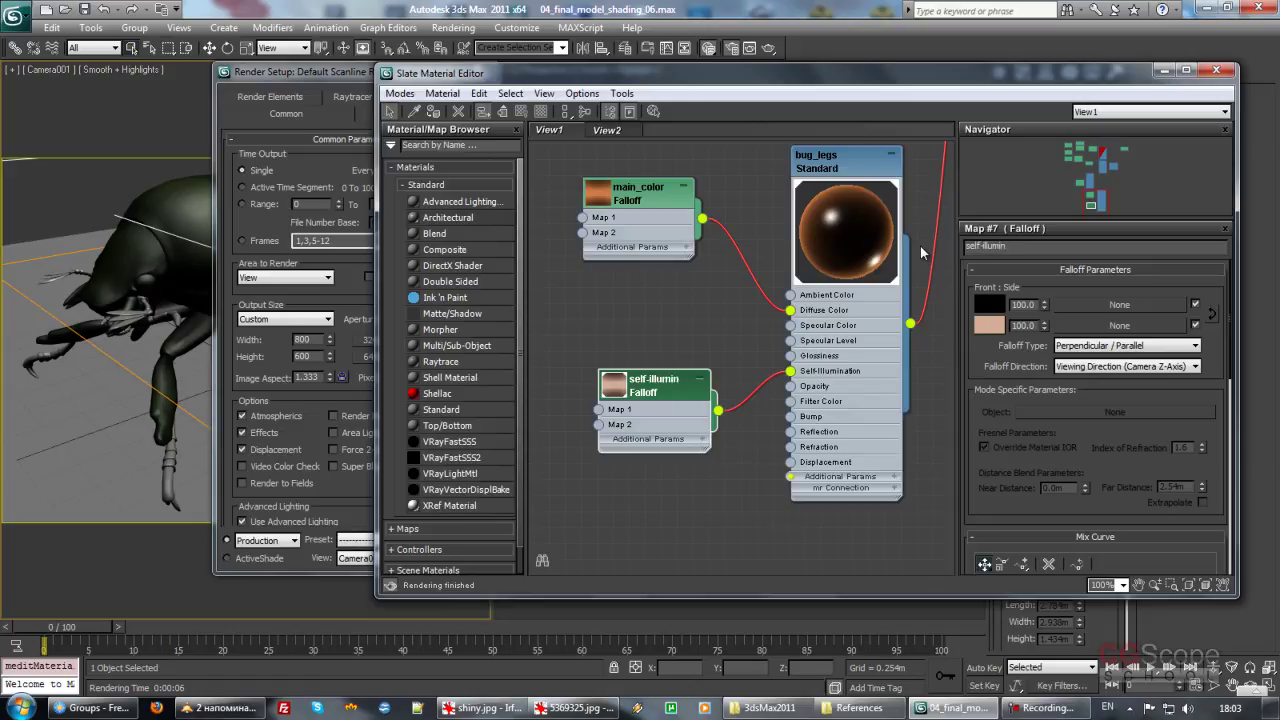
type(" color")
key("Return")
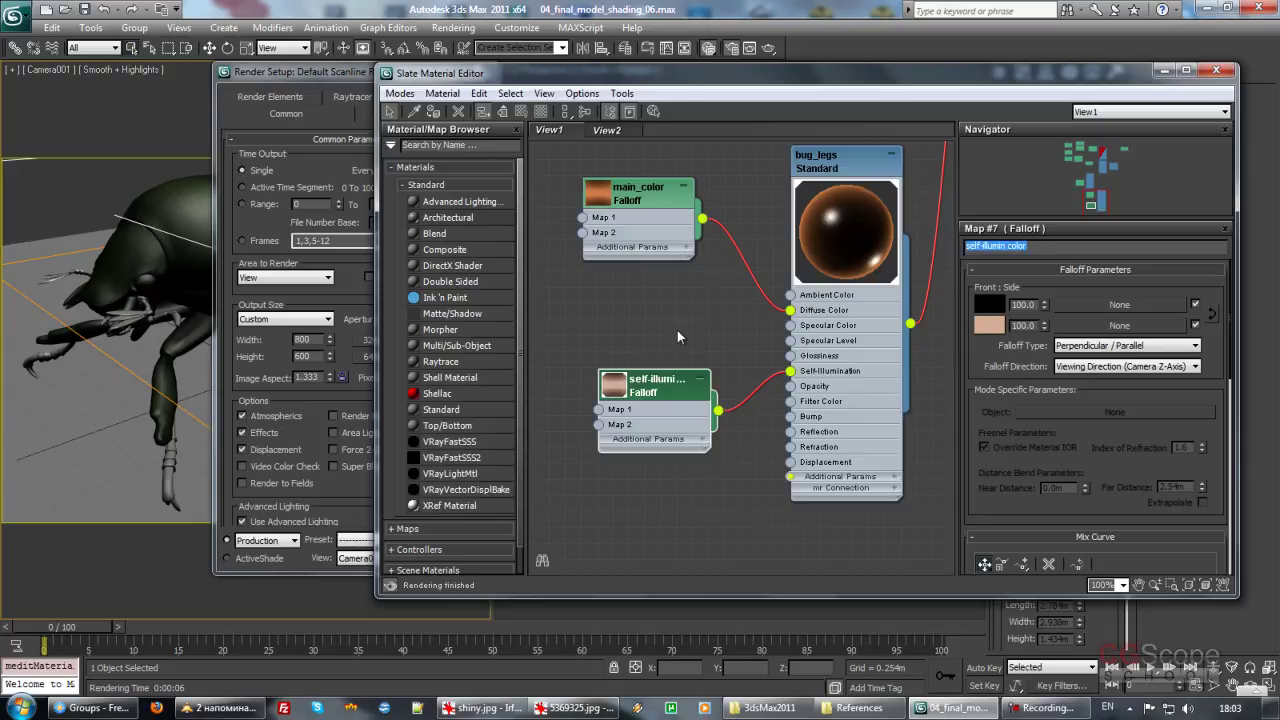
Step: Place the self-illumin color node beside bug_legs, tidy the graph, and save the scene
left_click_drag(652, 390, 637, 389)
double_click(810, 208)
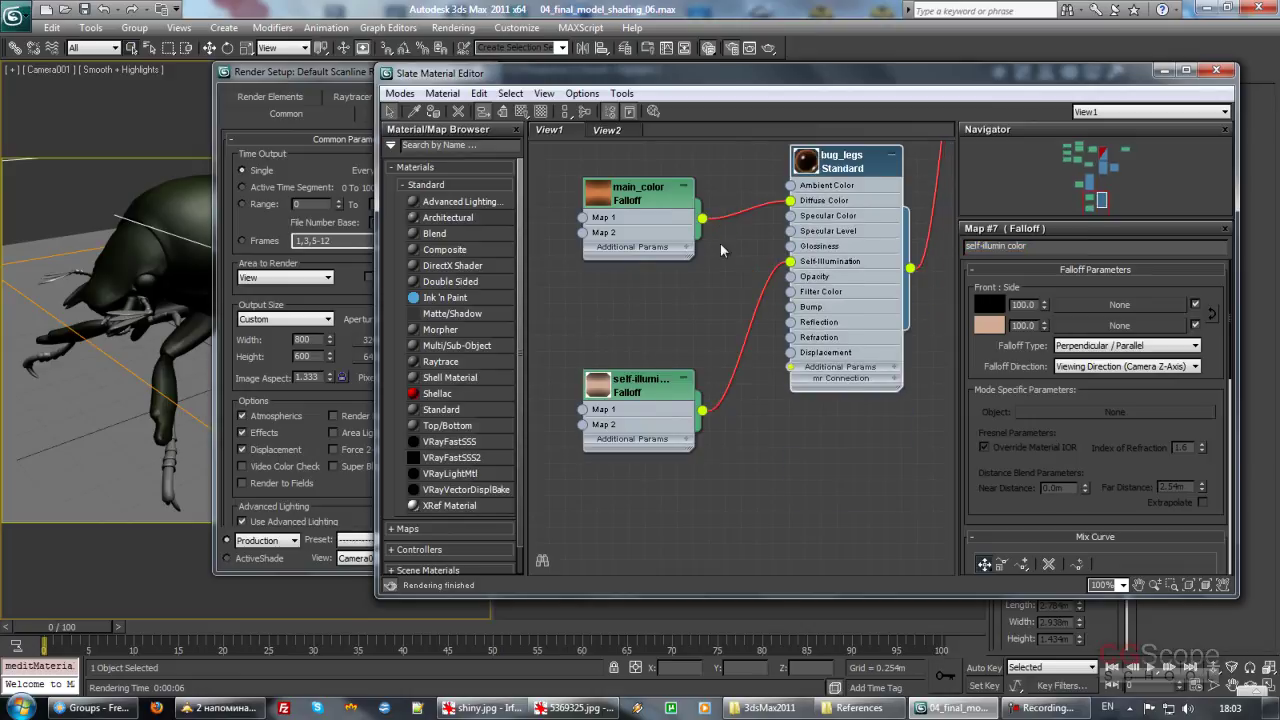
middle_click_drag(698, 231, 672, 338)
left_click_drag(620, 300, 632, 272)
left_click_drag(626, 488, 632, 384)
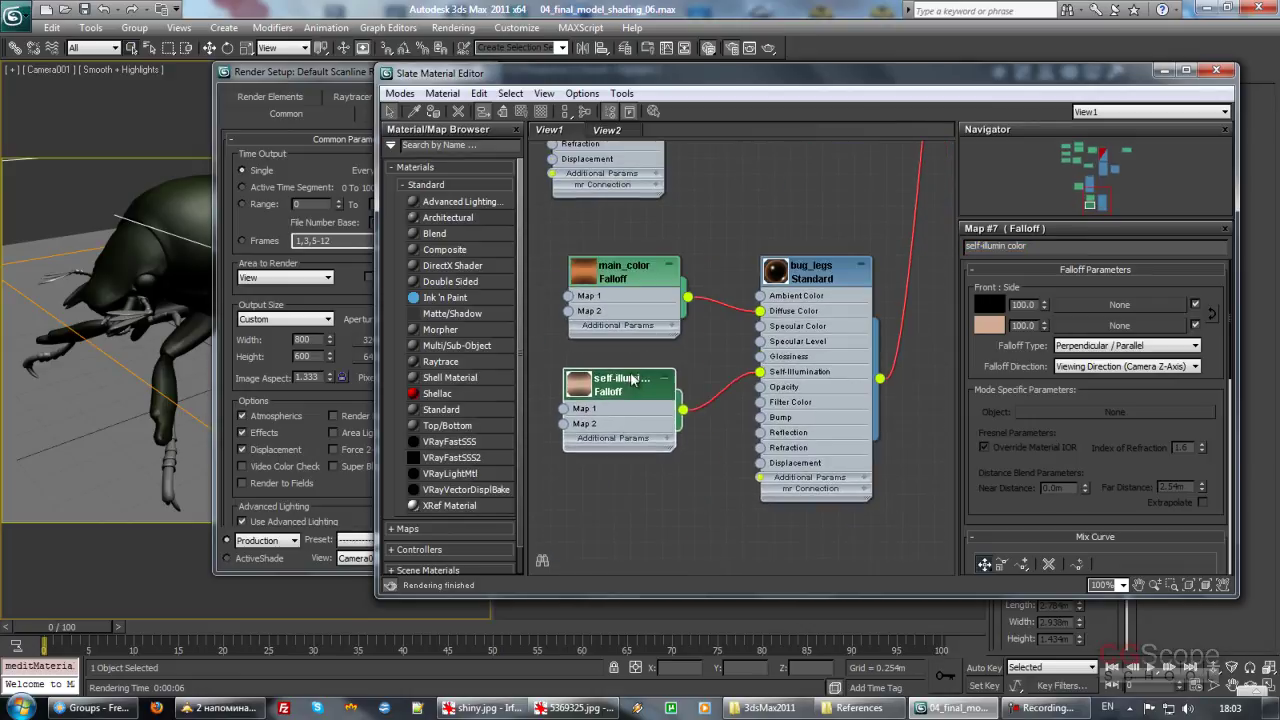
middle_click_drag(752, 203, 804, 232)
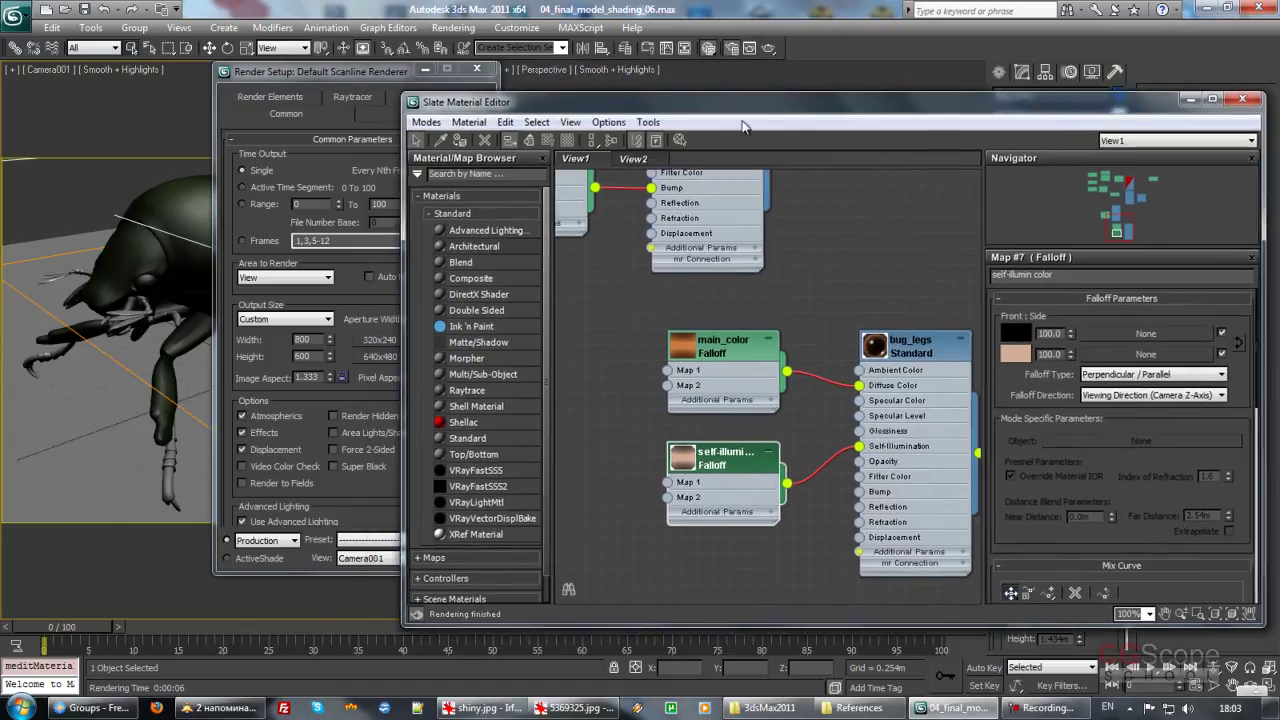
left_click_drag(730, 73, 770, 119)
key("ctrl+s")
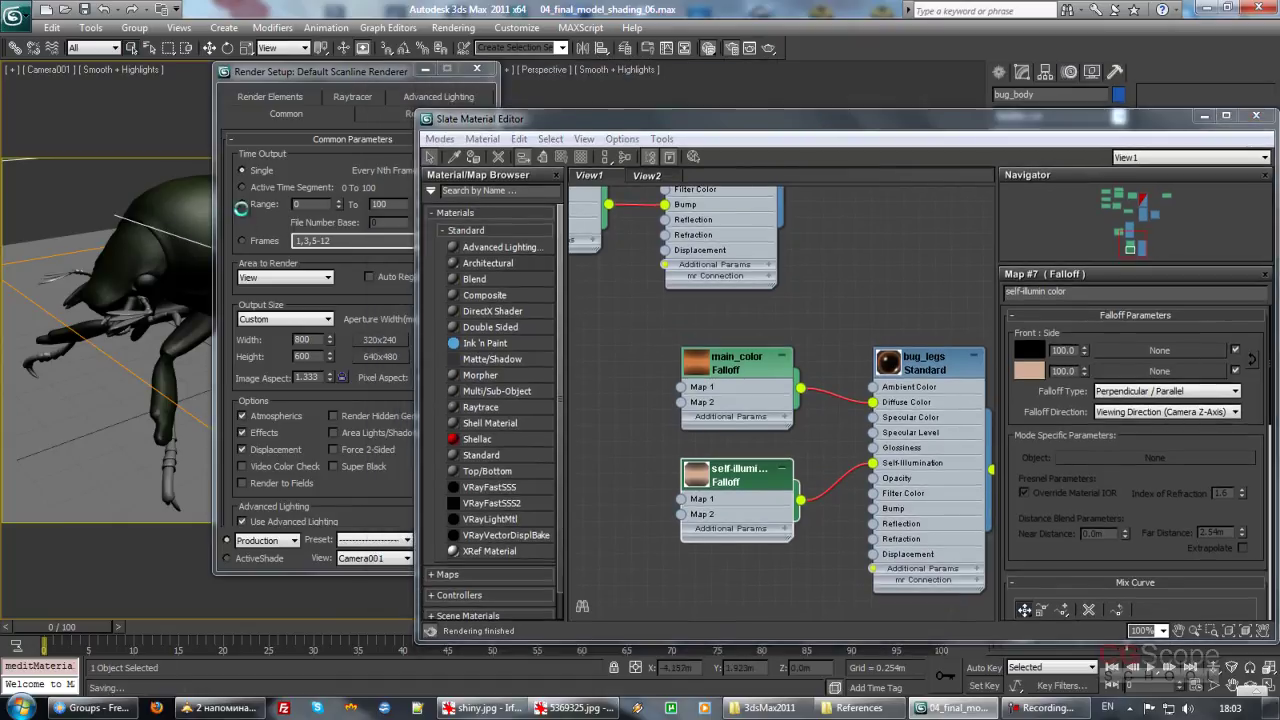
left_click(455, 521)
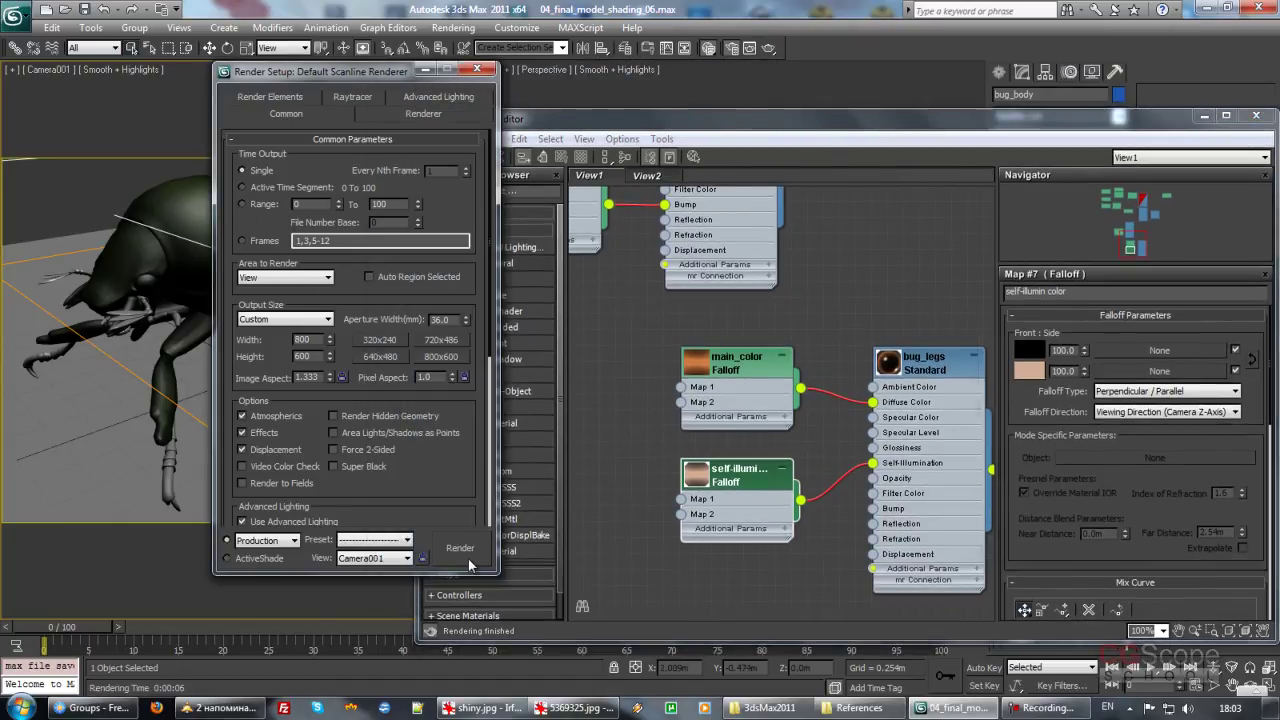
Step: Render the full Camera001 view of the beetle with its glossy brown legs
left_click(468, 556)
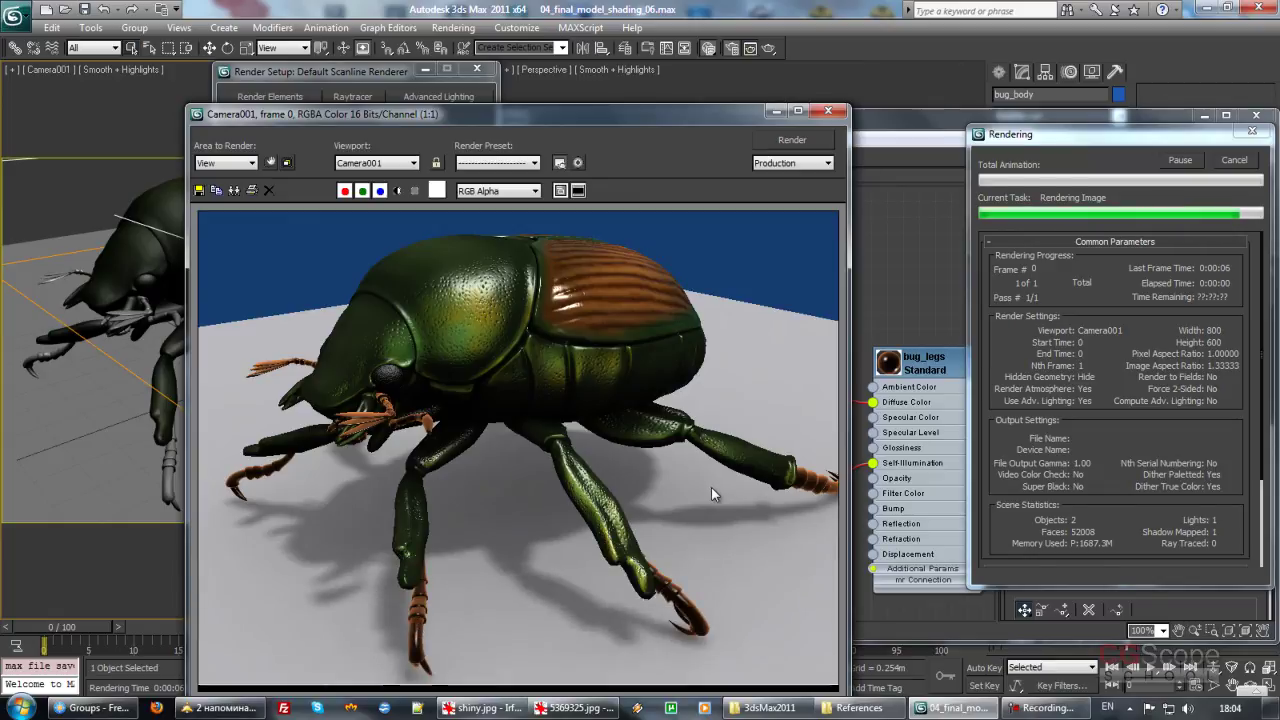
left_click_drag(589, 118, 638, 47)
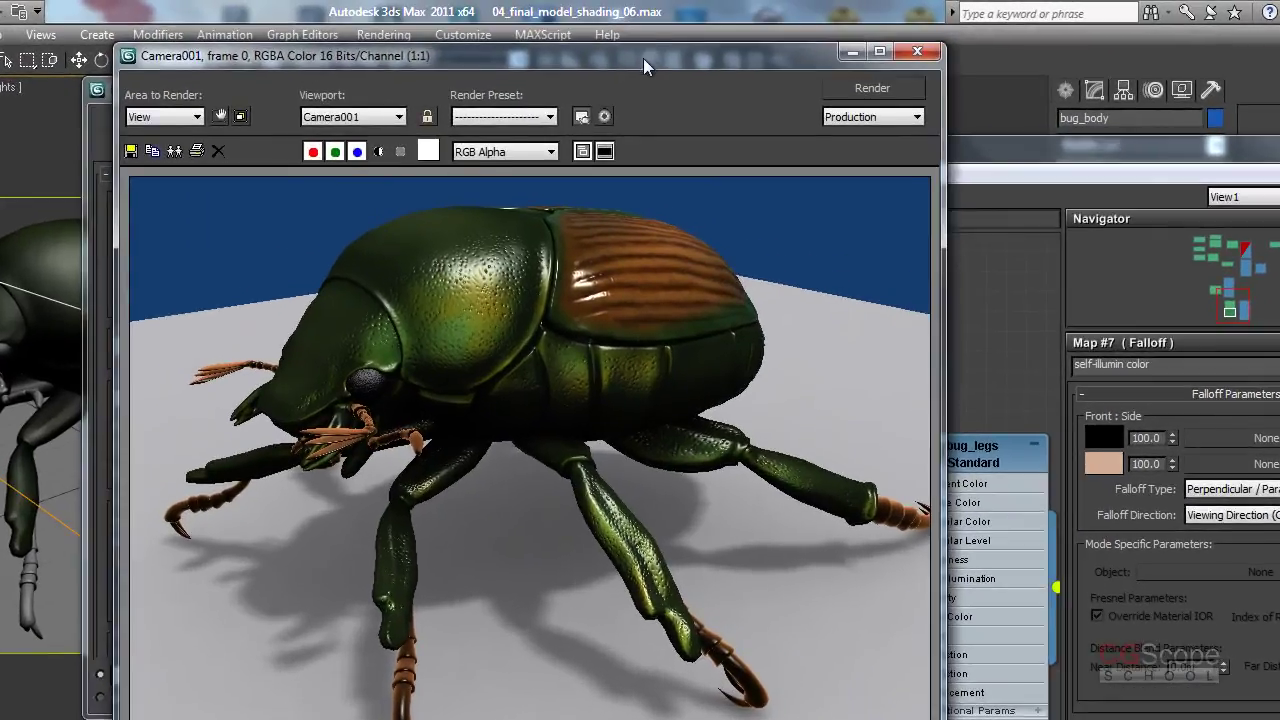
left_click_drag(643, 58, 632, 62)
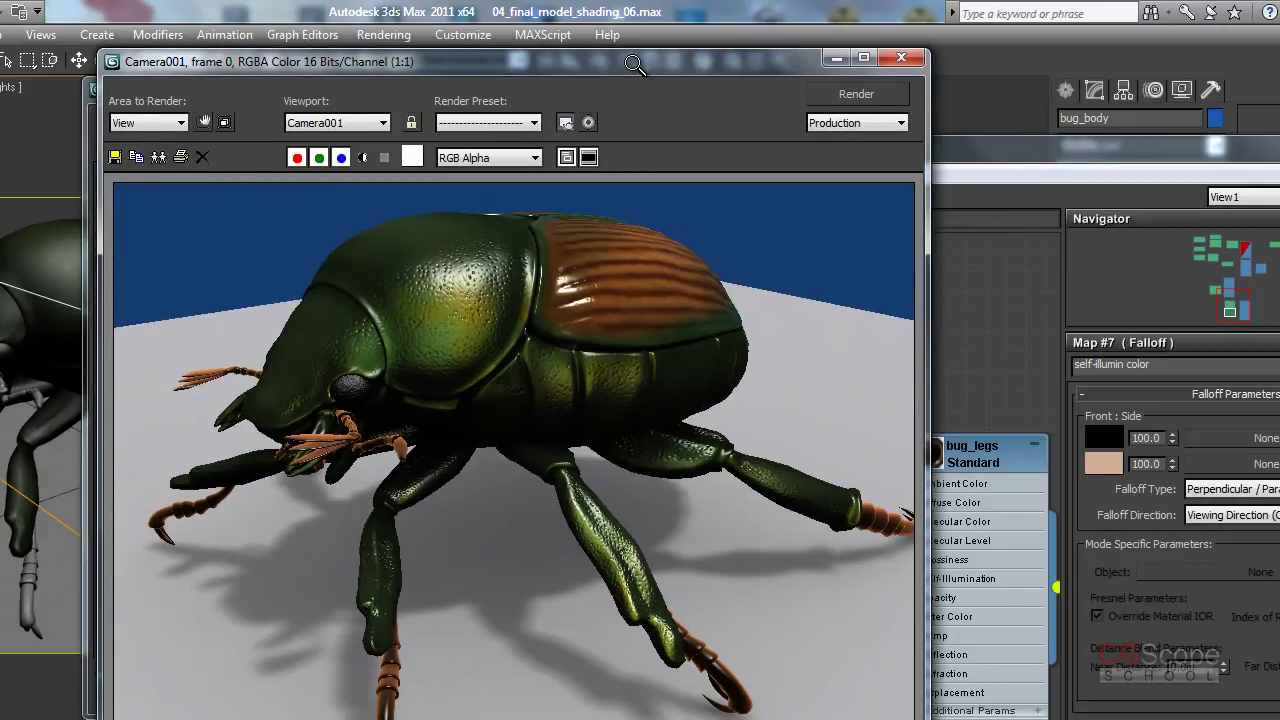